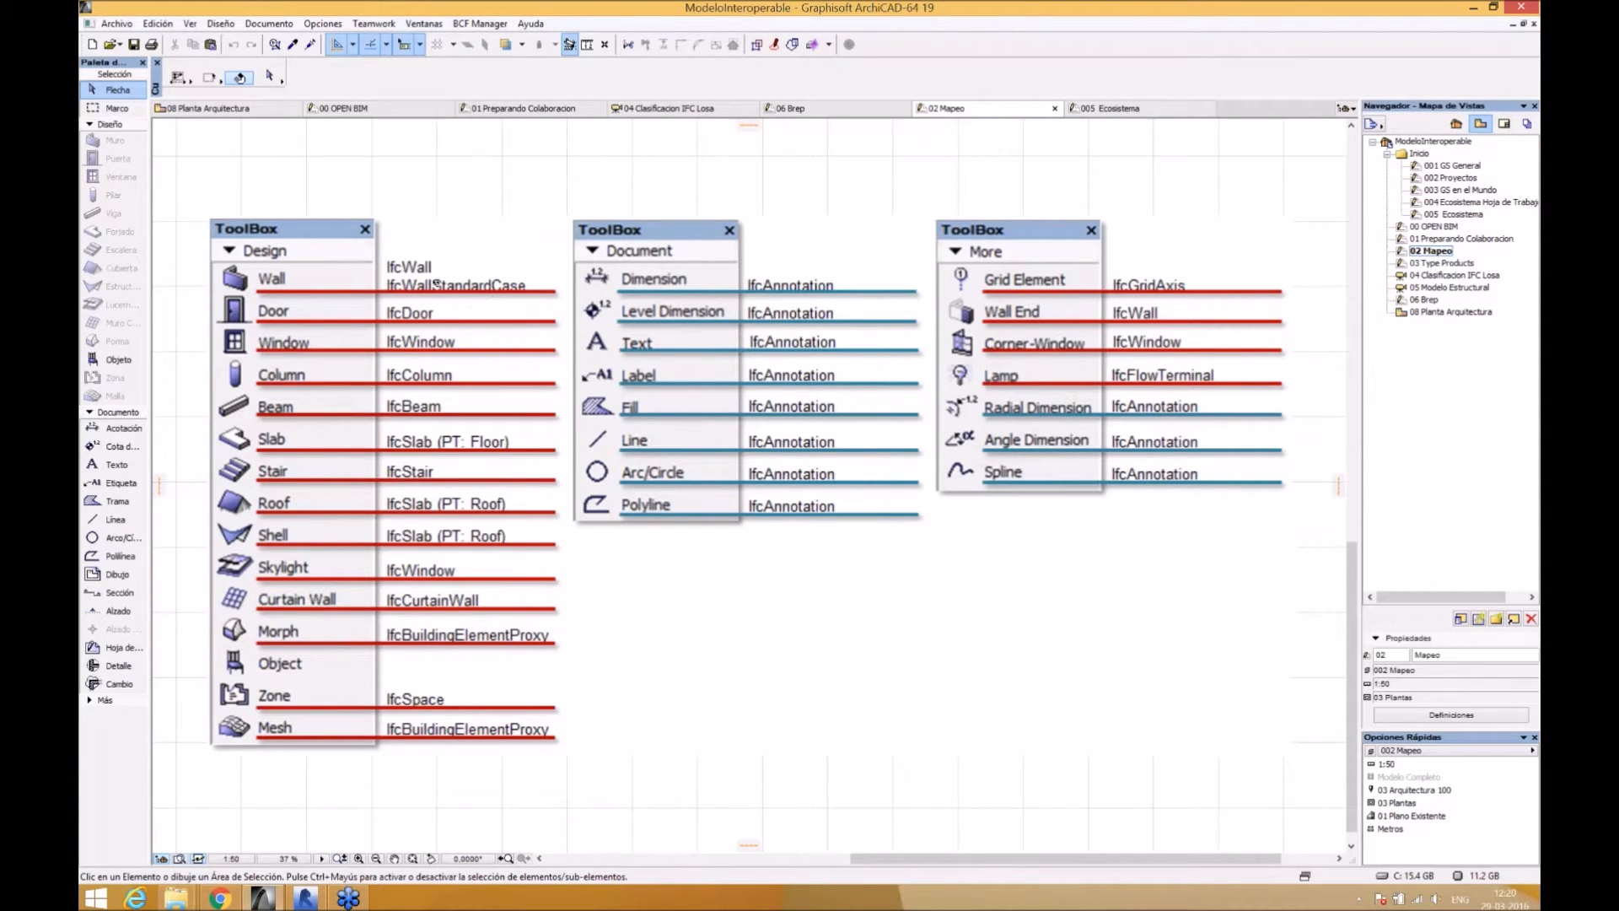
- Open the 03 Type Products view and review the table of ArchiCAD elements and their IFC type products
left_click(479, 288)
double_click(1446, 262)
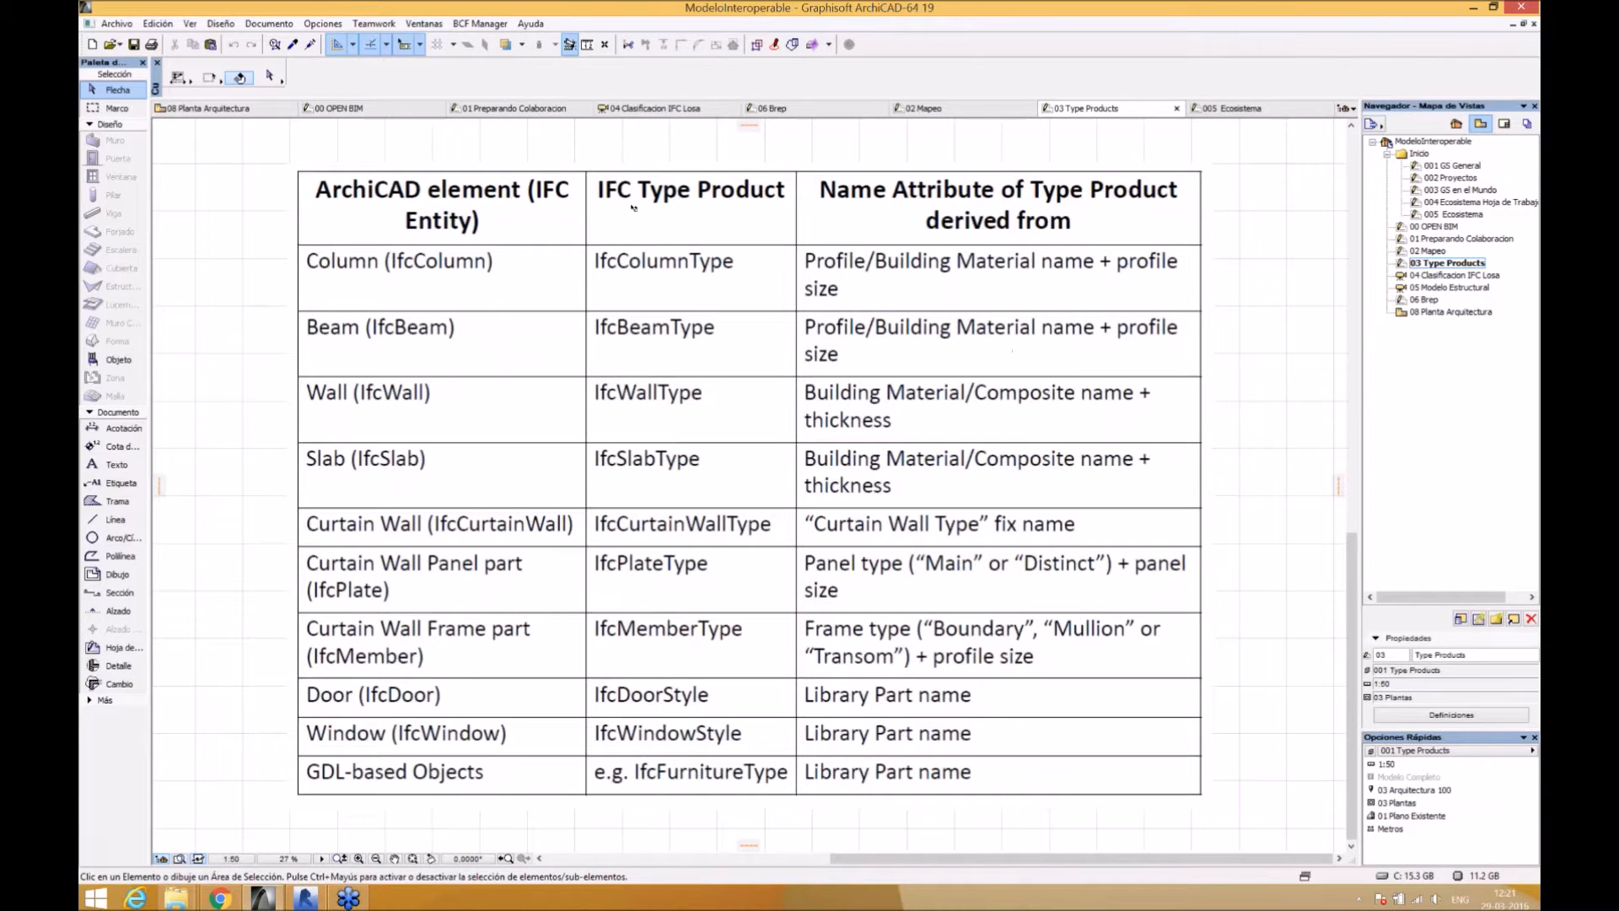
left_click(444, 266)
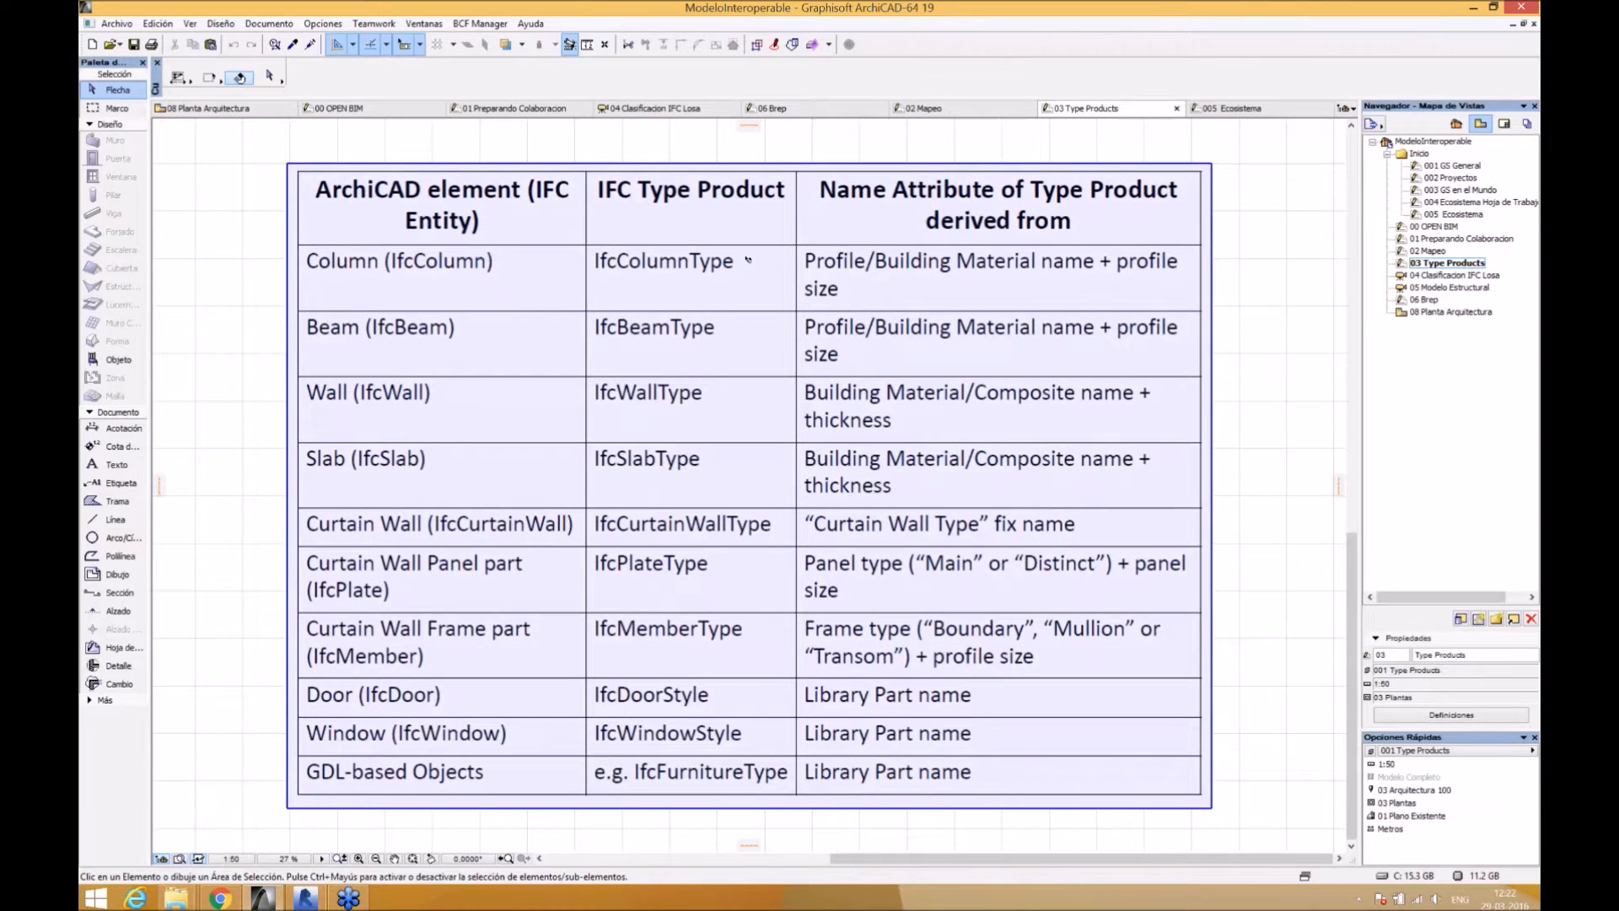
key("Escape")
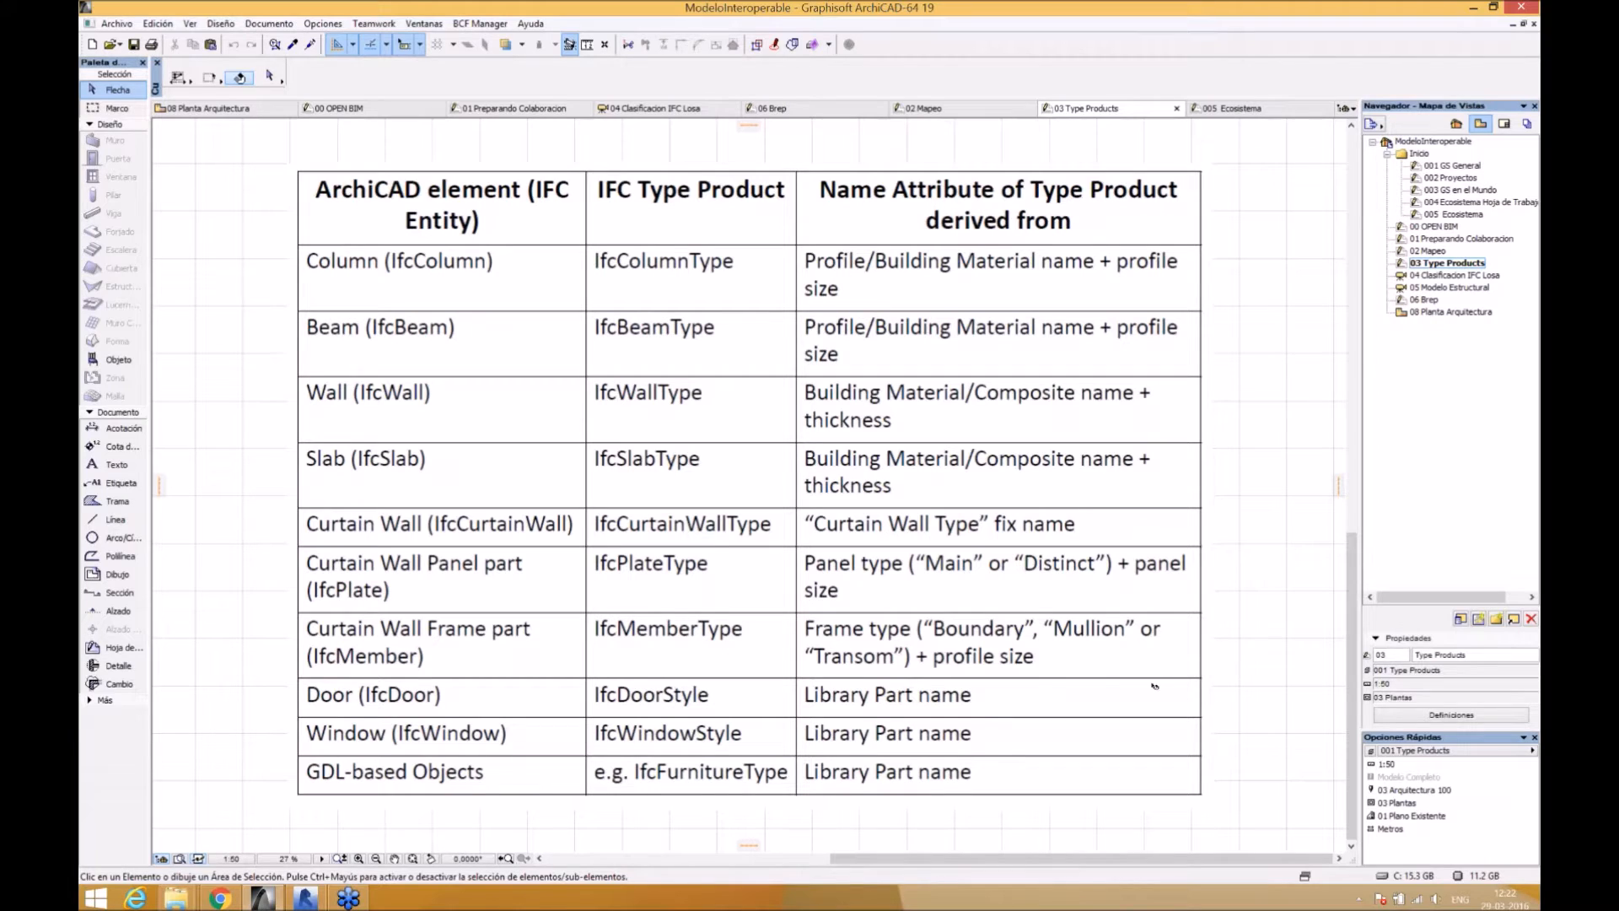
- Open the 04 Clasificacion IFC Losa 3D view and frame the building so the roof slab can be seen from above
double_click(1452, 276)
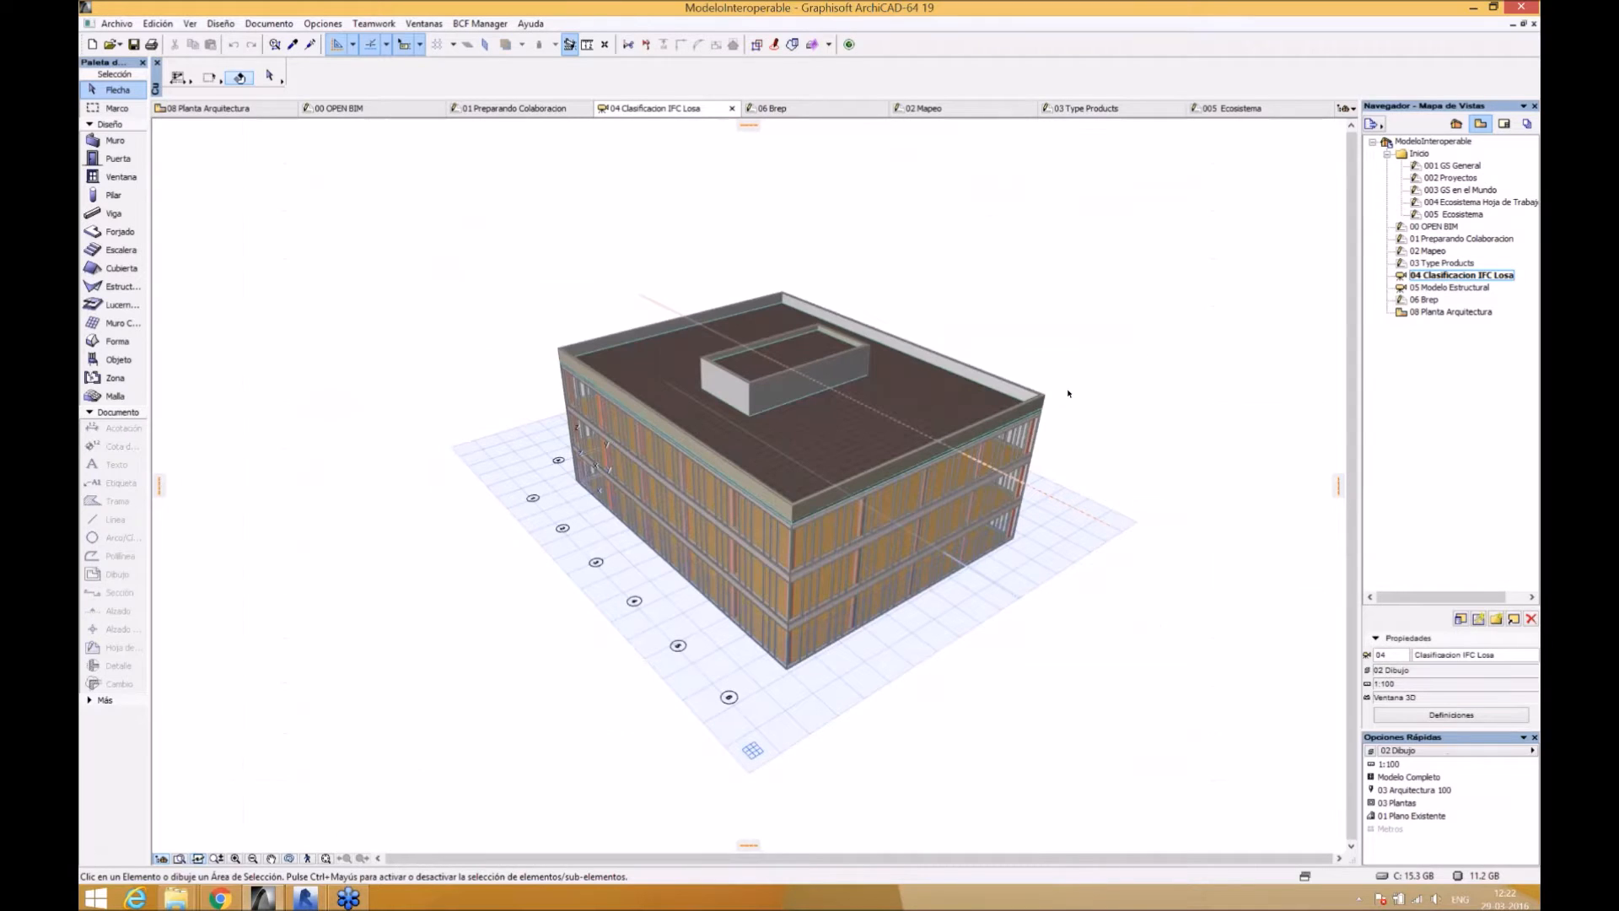
middle_click_drag(932, 449, 936, 372, "shift")
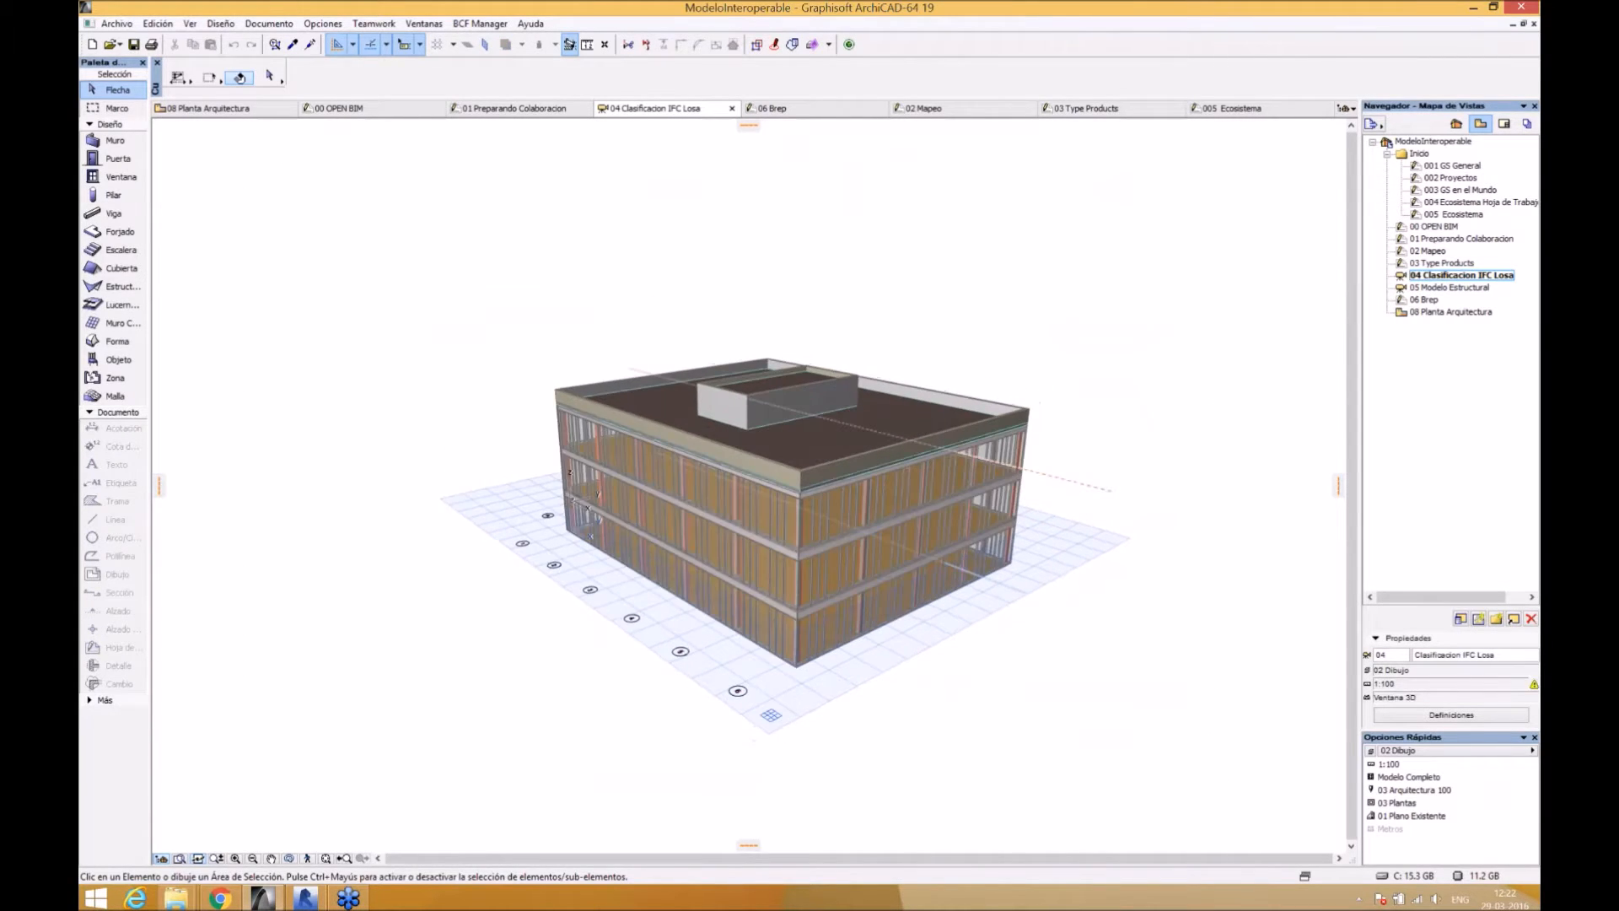
scroll(858, 435, "up", 4)
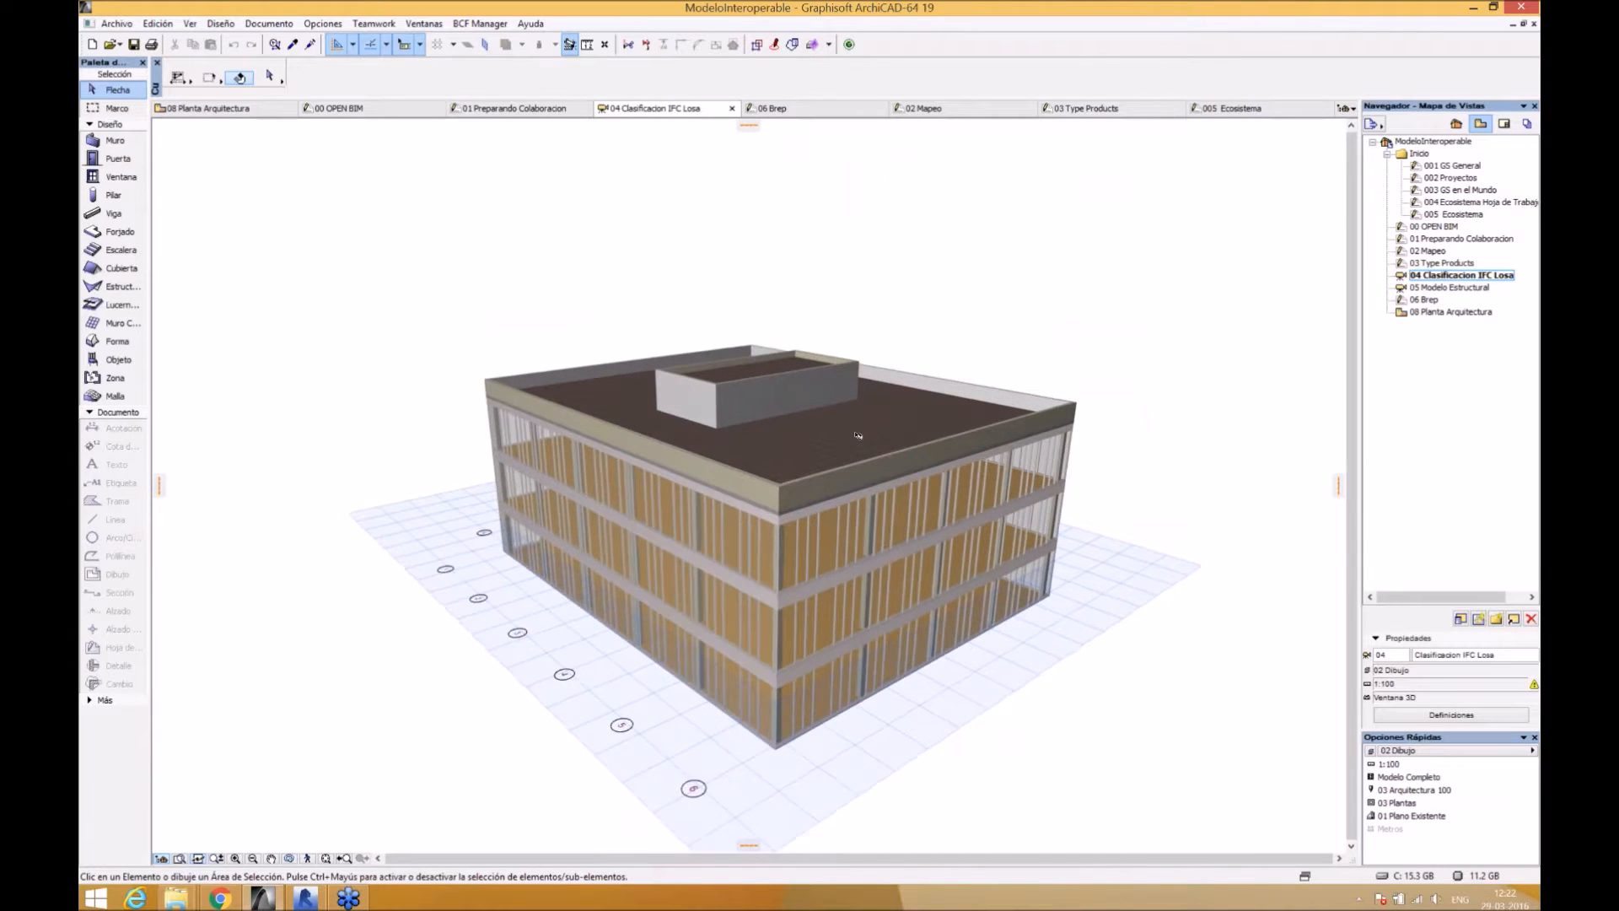
scroll(858, 435, "up", 3)
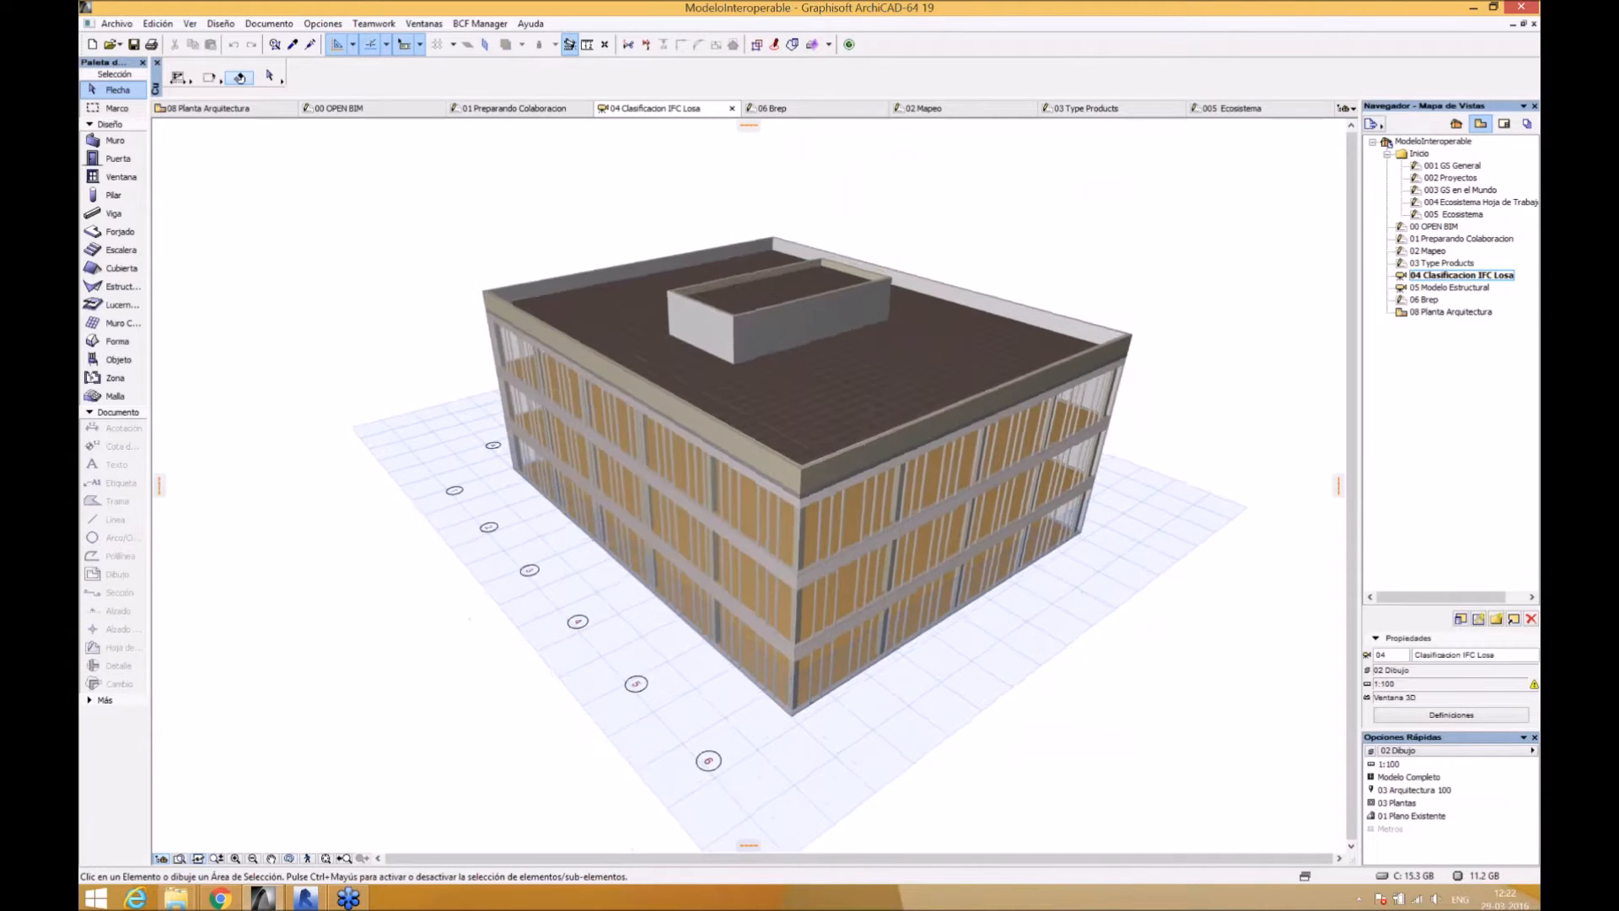
middle_click_drag(878, 402, 871, 434)
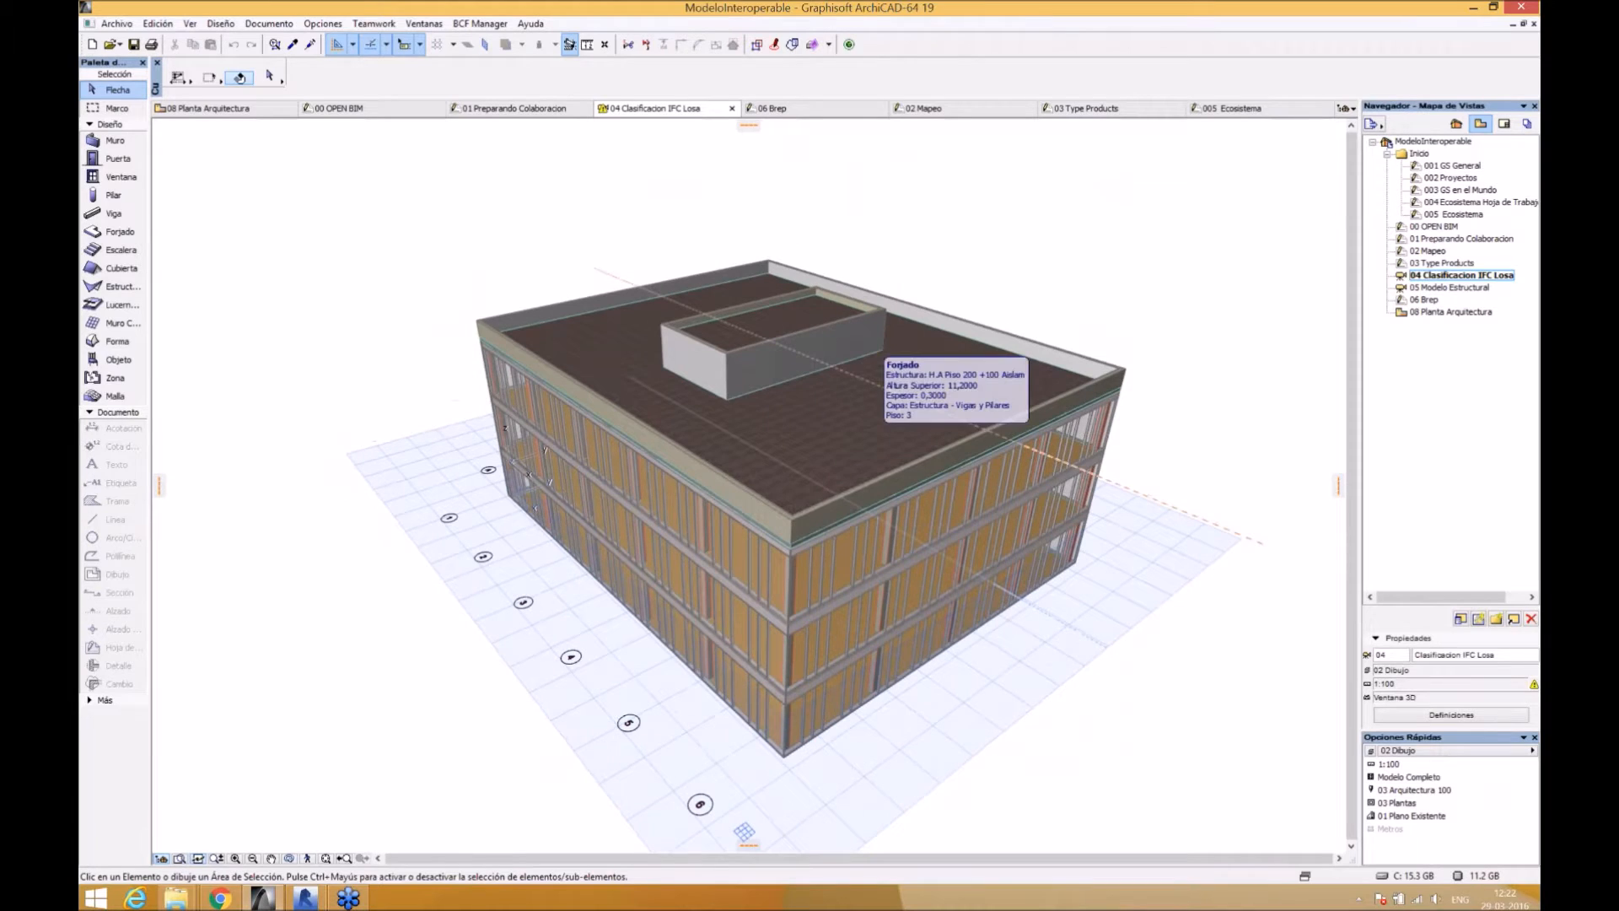
- Open the settings of the roof slab and show its Etiquetas y Categorías properties
left_click(877, 361)
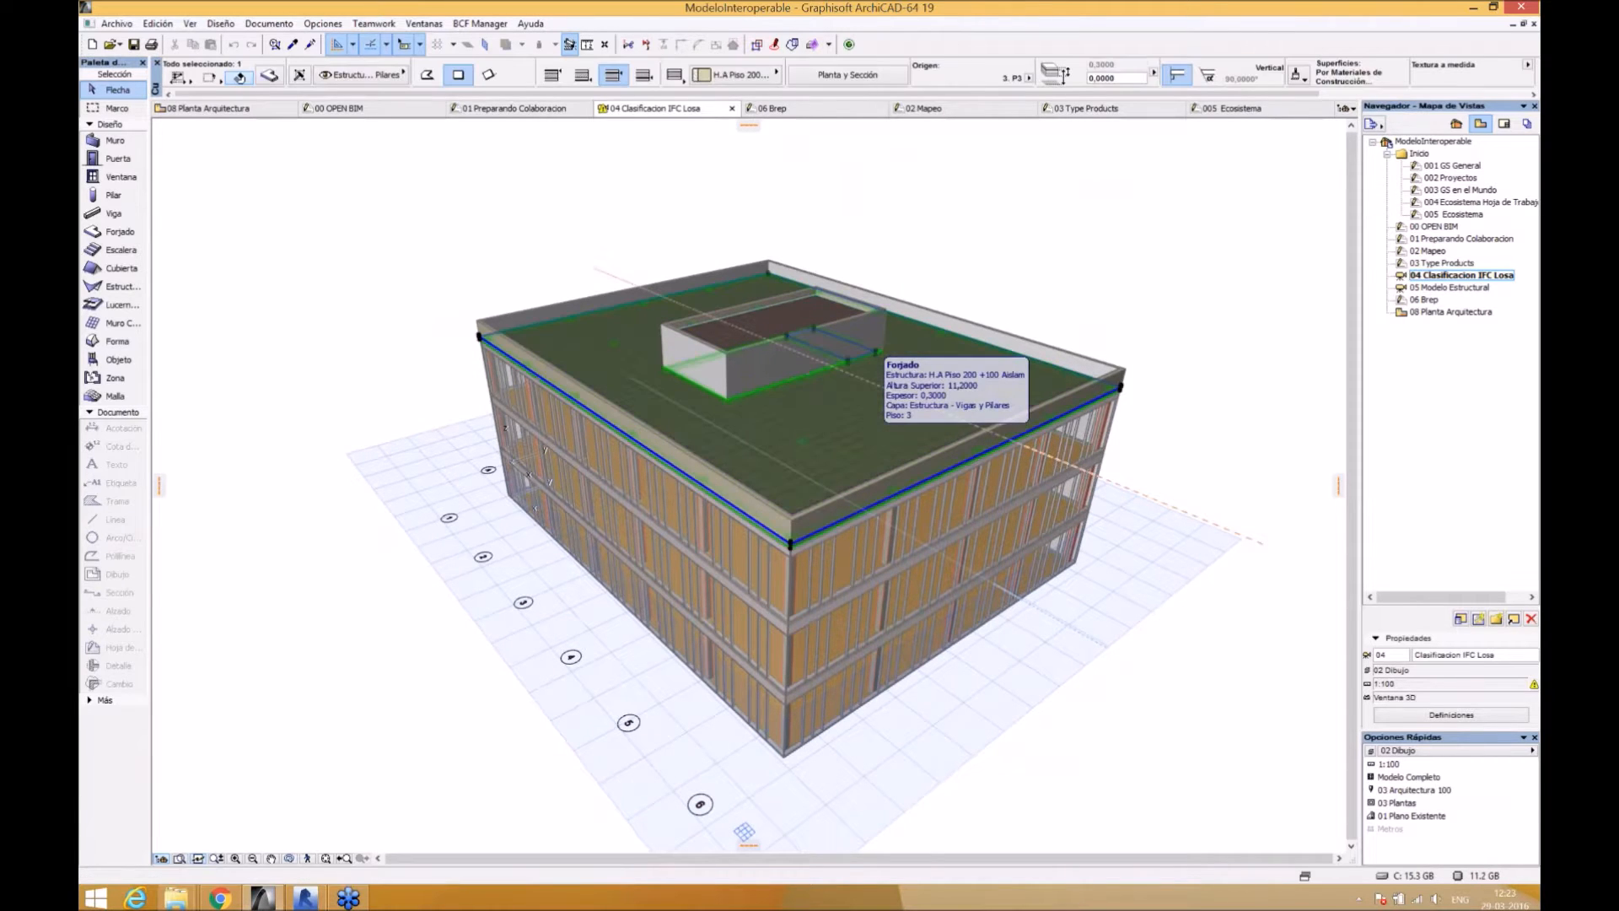
left_click(269, 76)
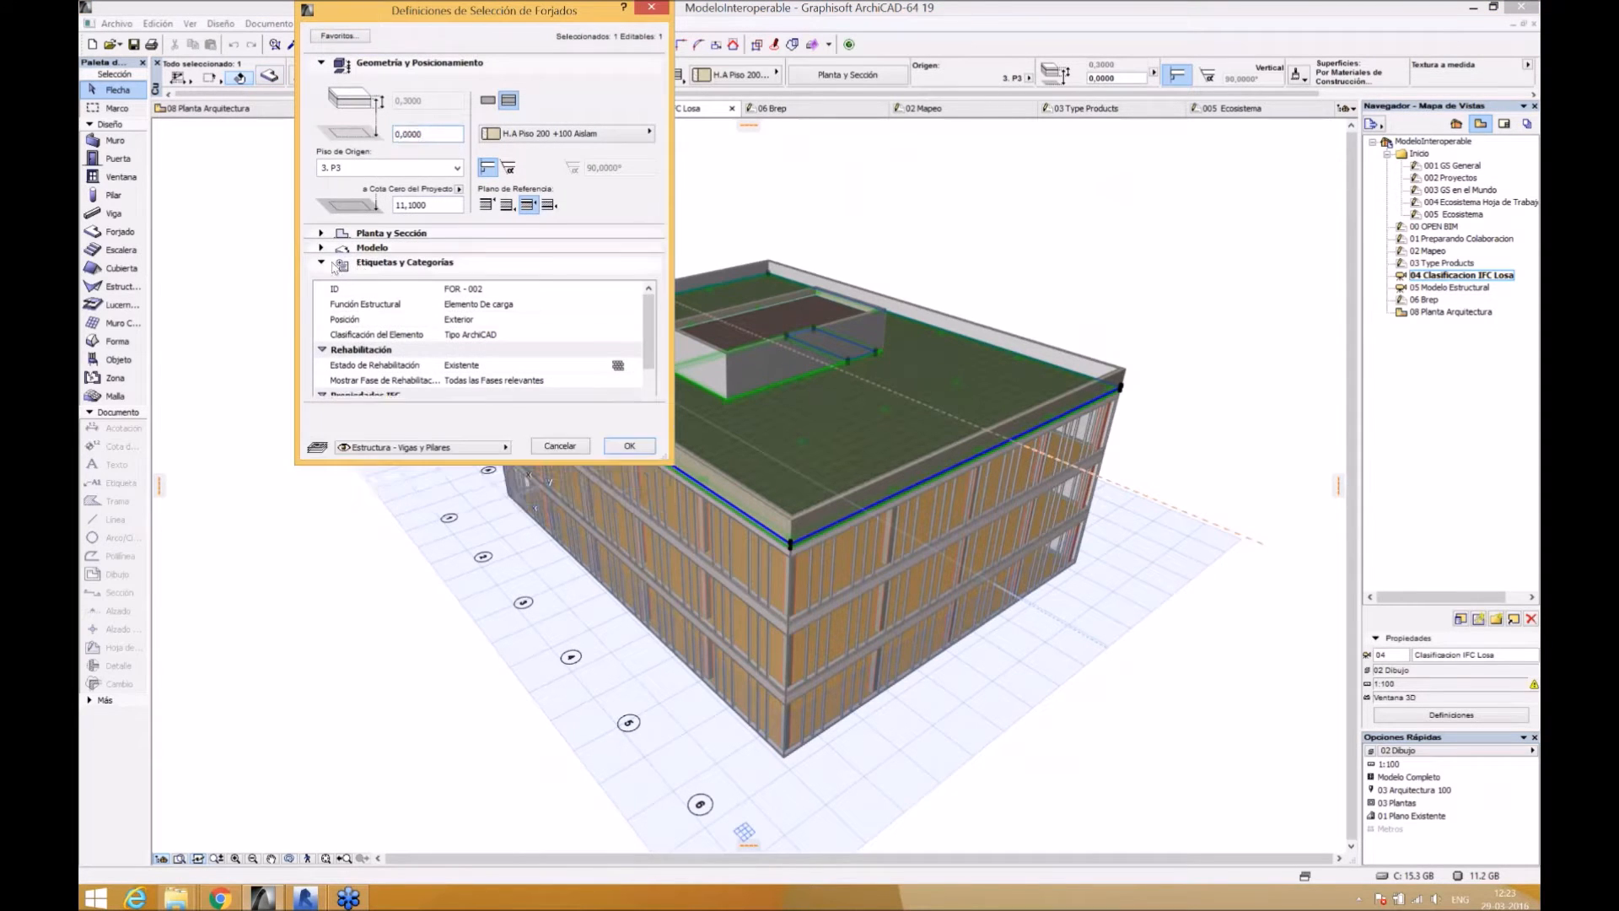
left_click(360, 263)
left_click(360, 264)
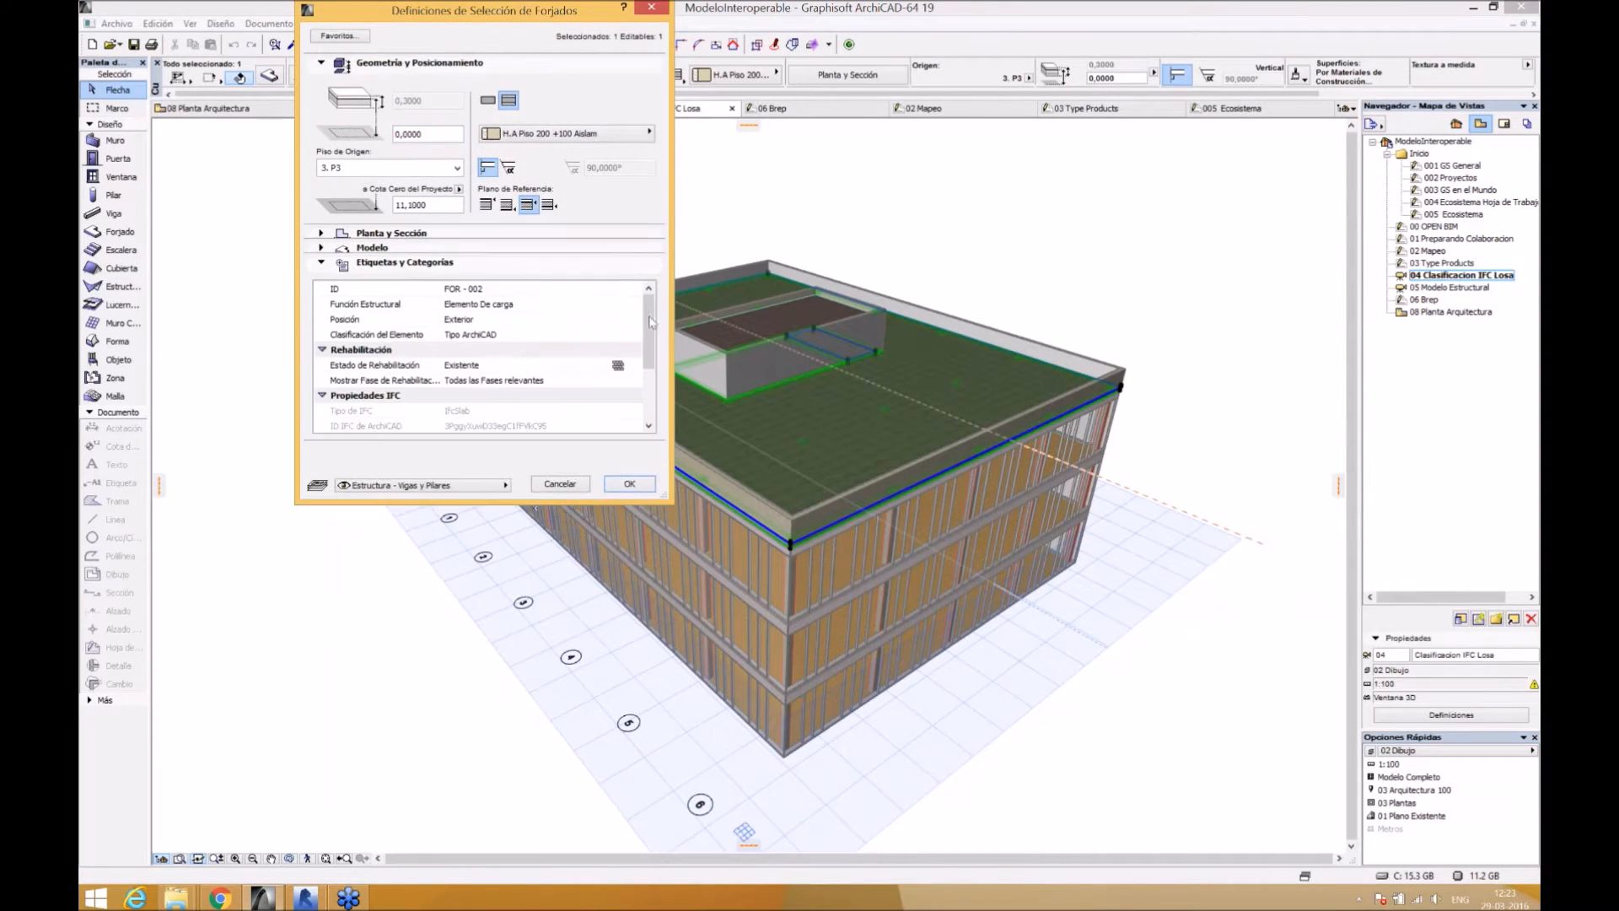
scroll(651, 343, "down", 2)
scroll(651, 343, "up", 2)
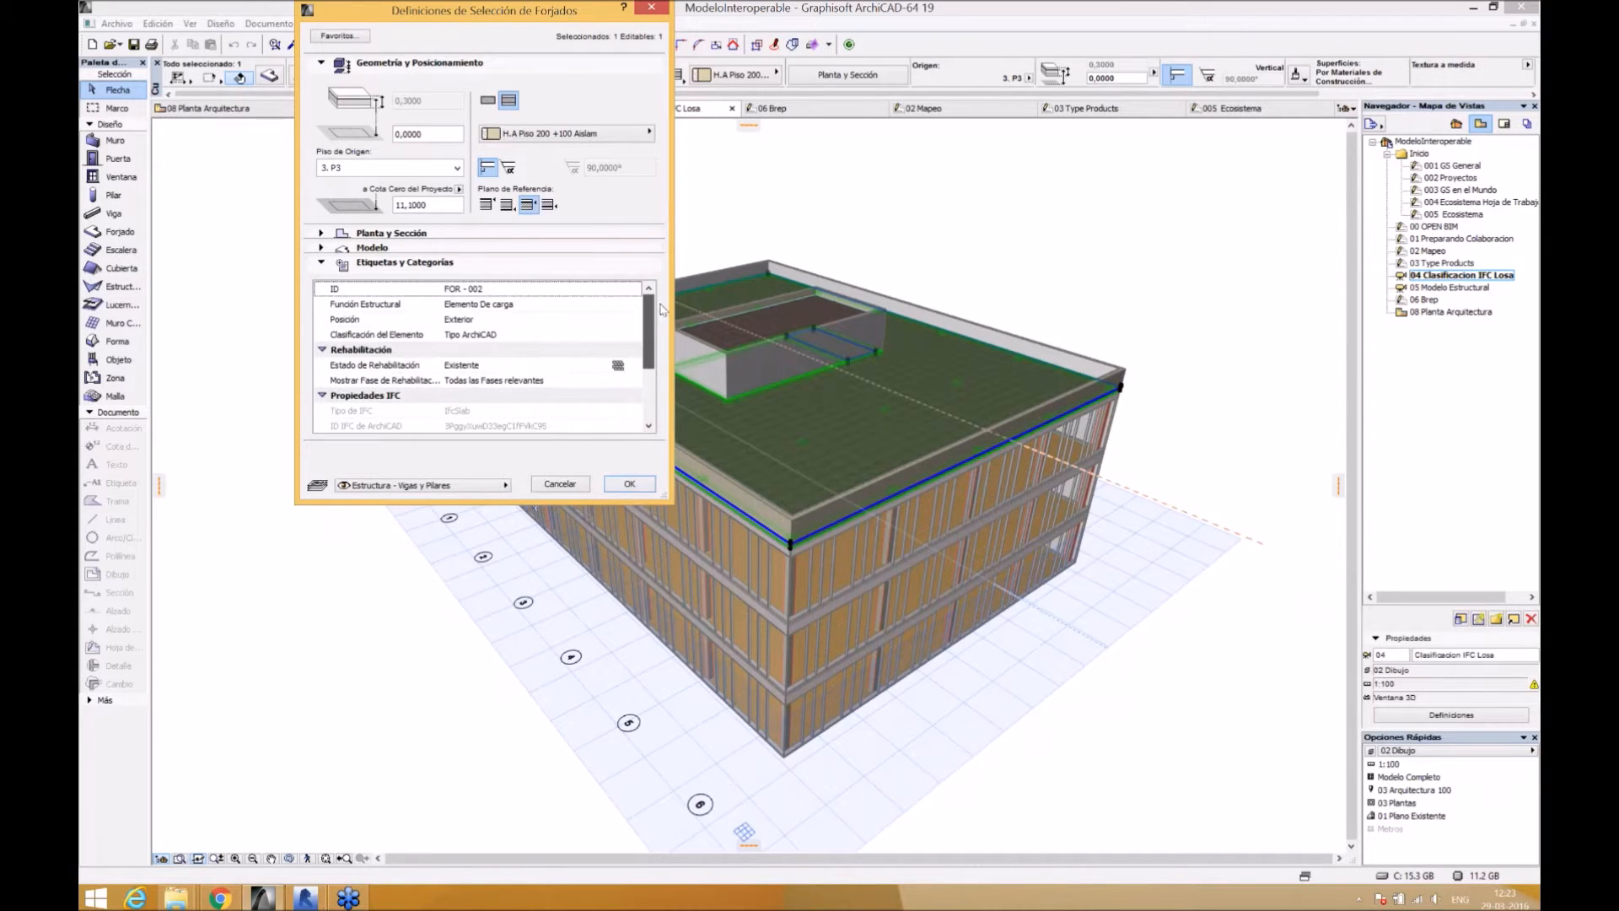
- Review the options available for the roof slab's Función Estructural and Posición
left_click(513, 305)
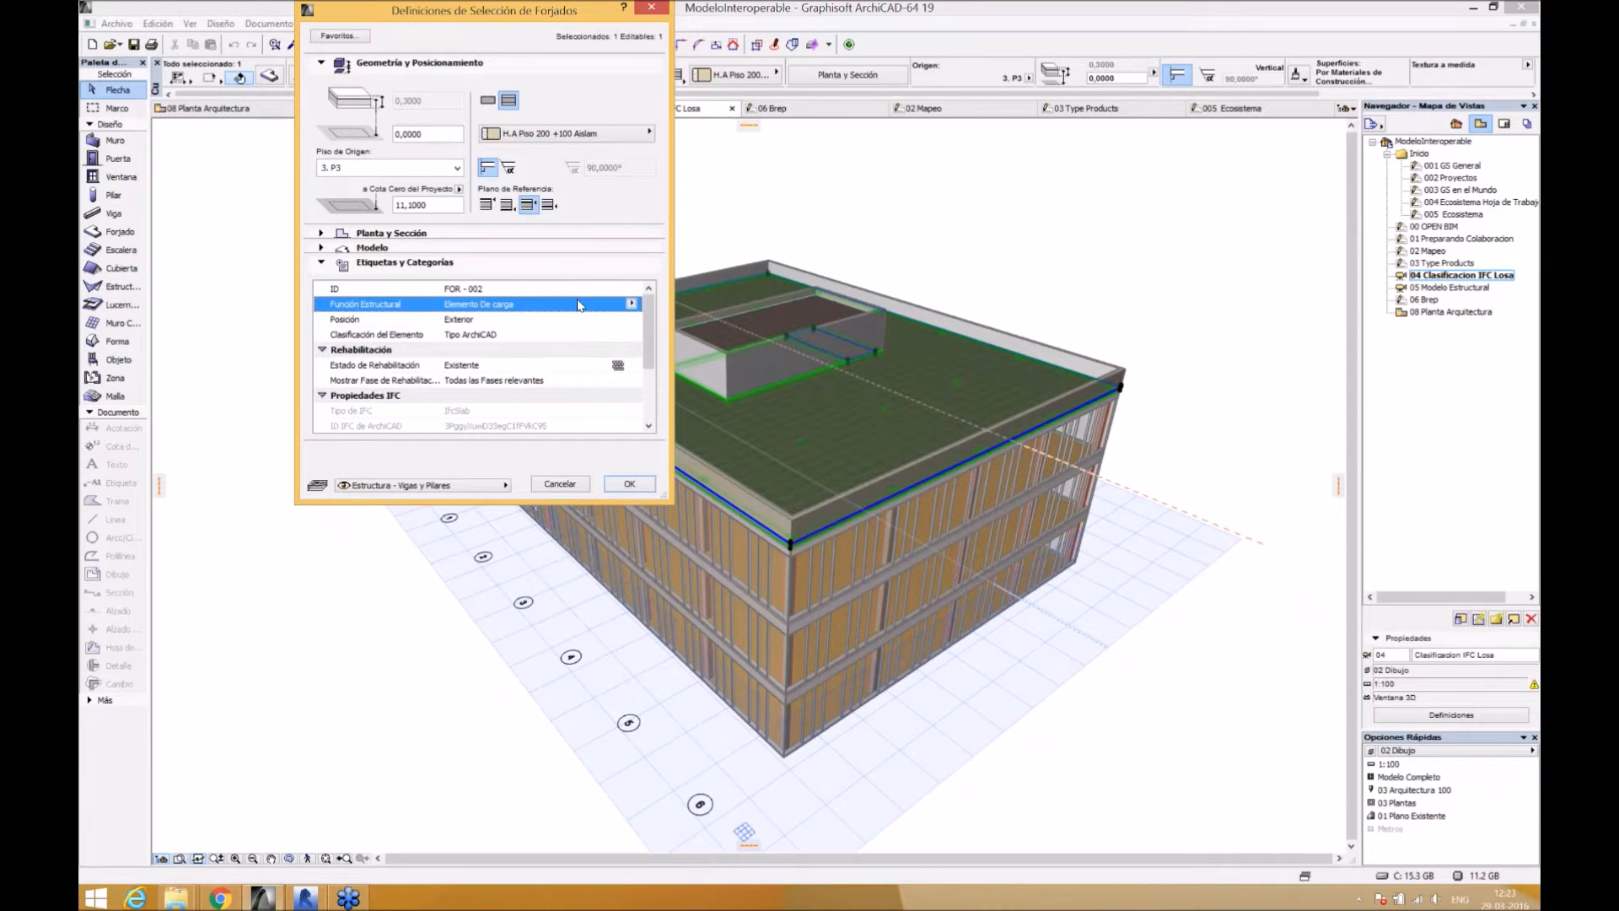
left_click(632, 305)
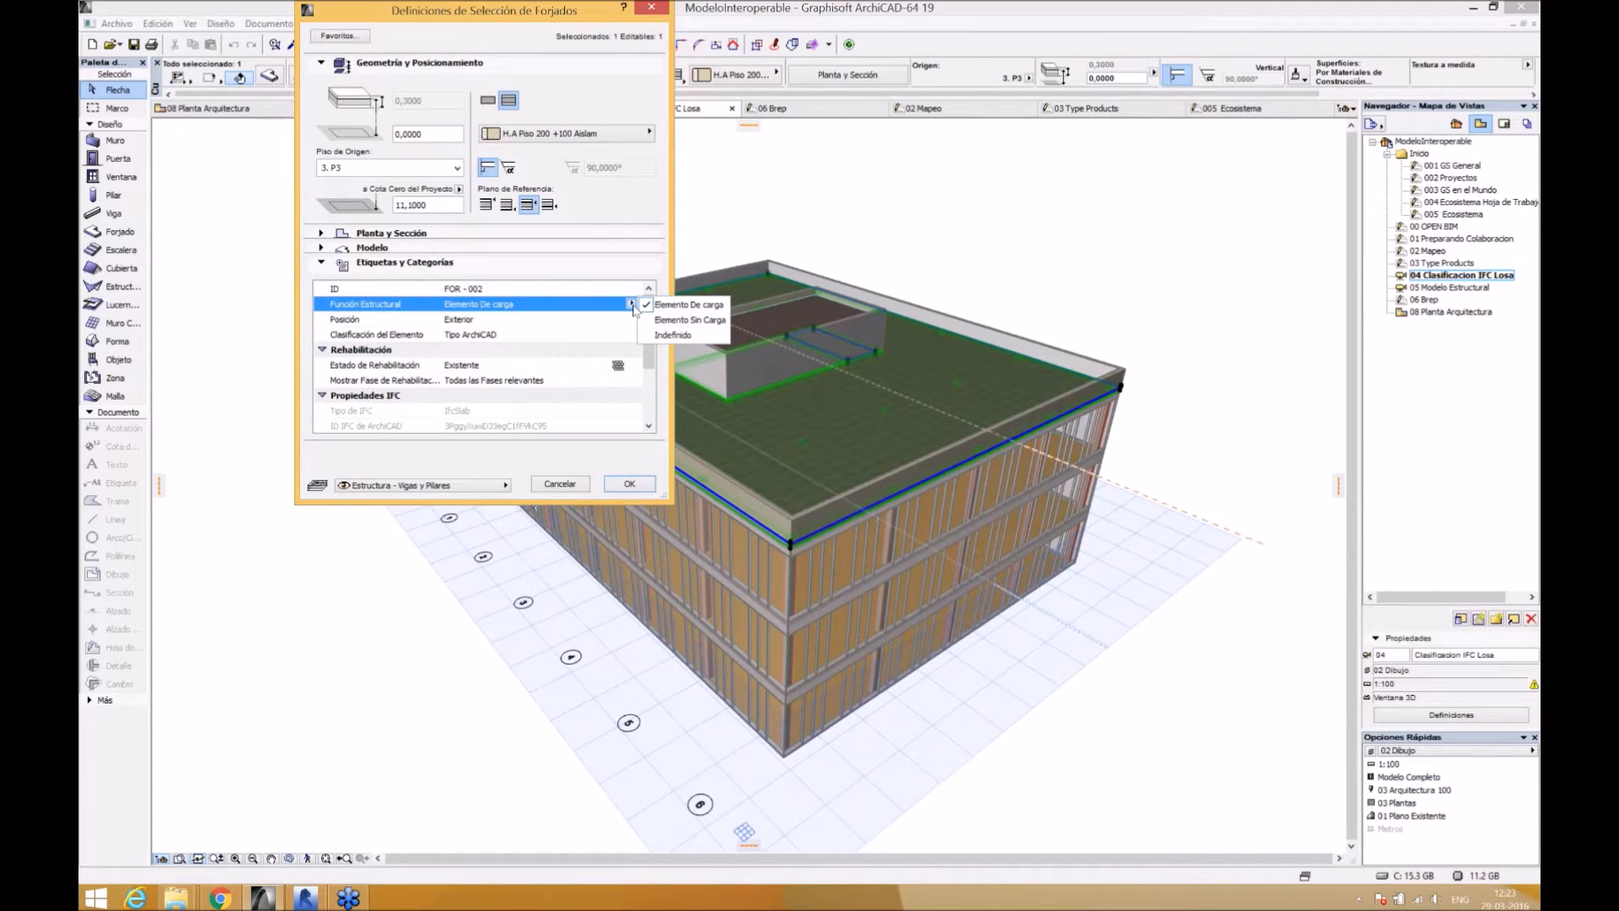
left_click(634, 310)
left_click(632, 320)
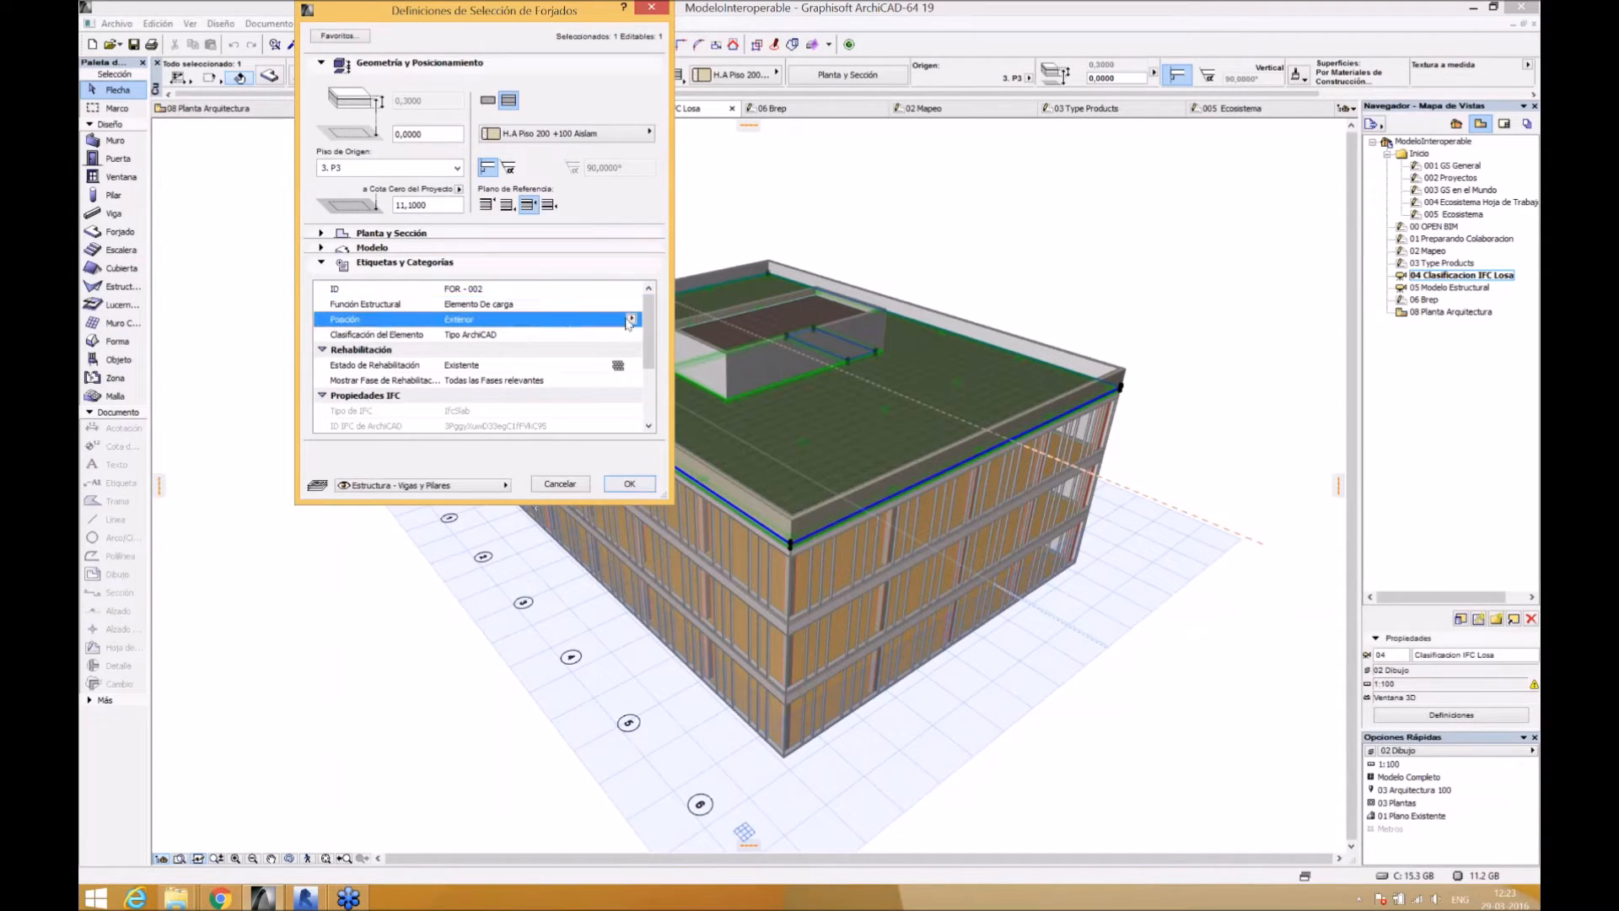
left_click(632, 320)
left_click(634, 321)
- Set the roof slab's Clasificación del Elemento to Falso Techo and check its IFC properties
left_click(467, 337)
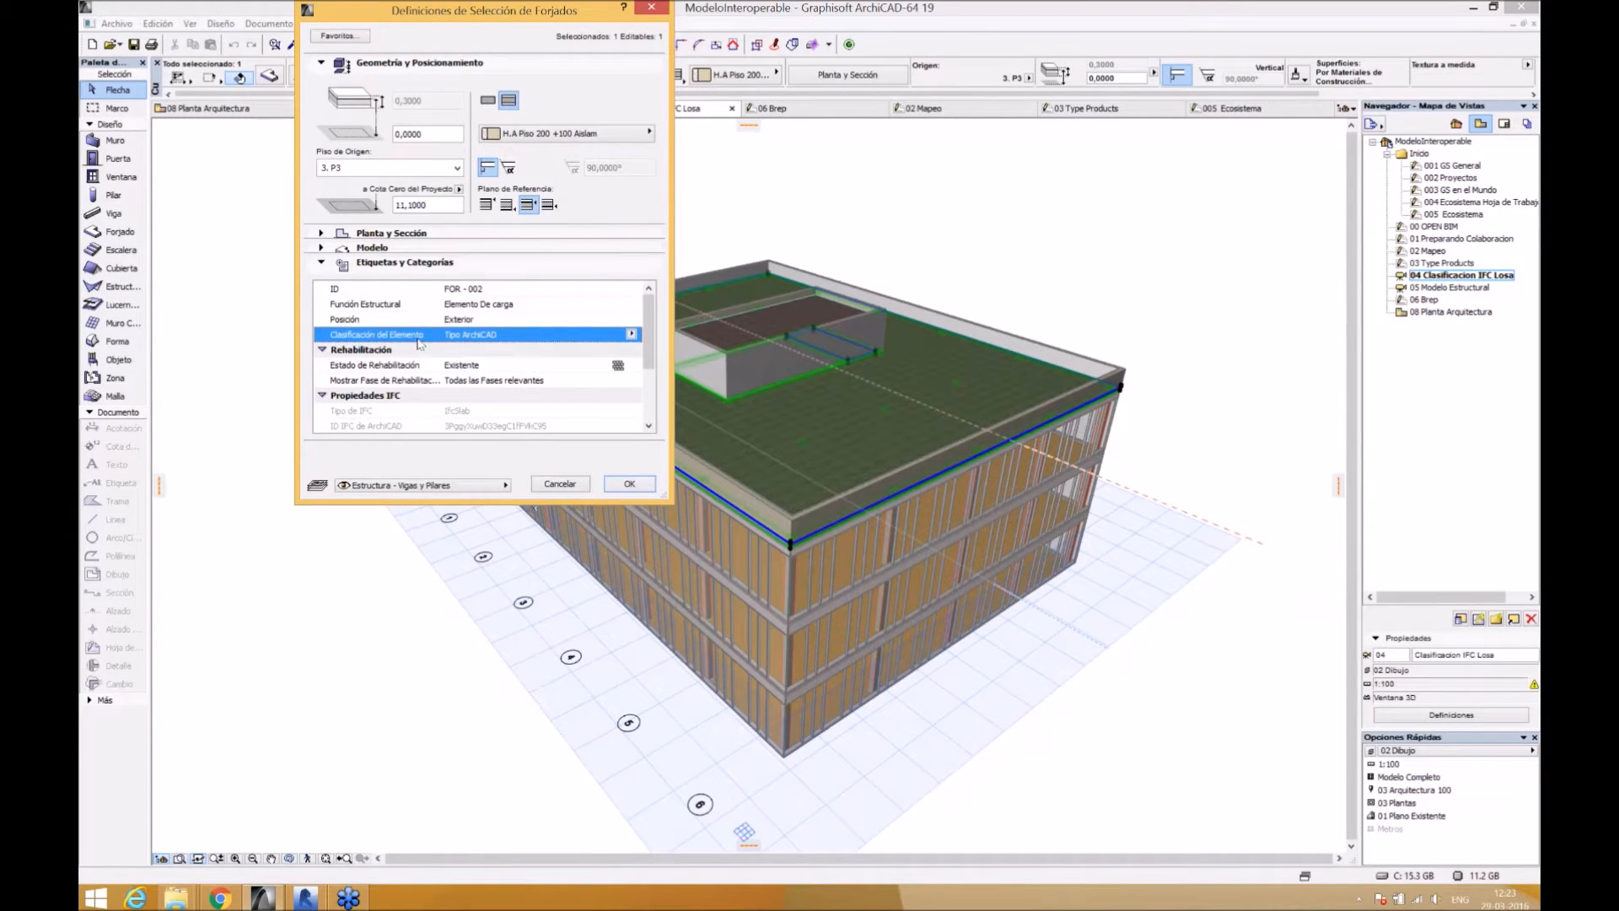
left_click(632, 335)
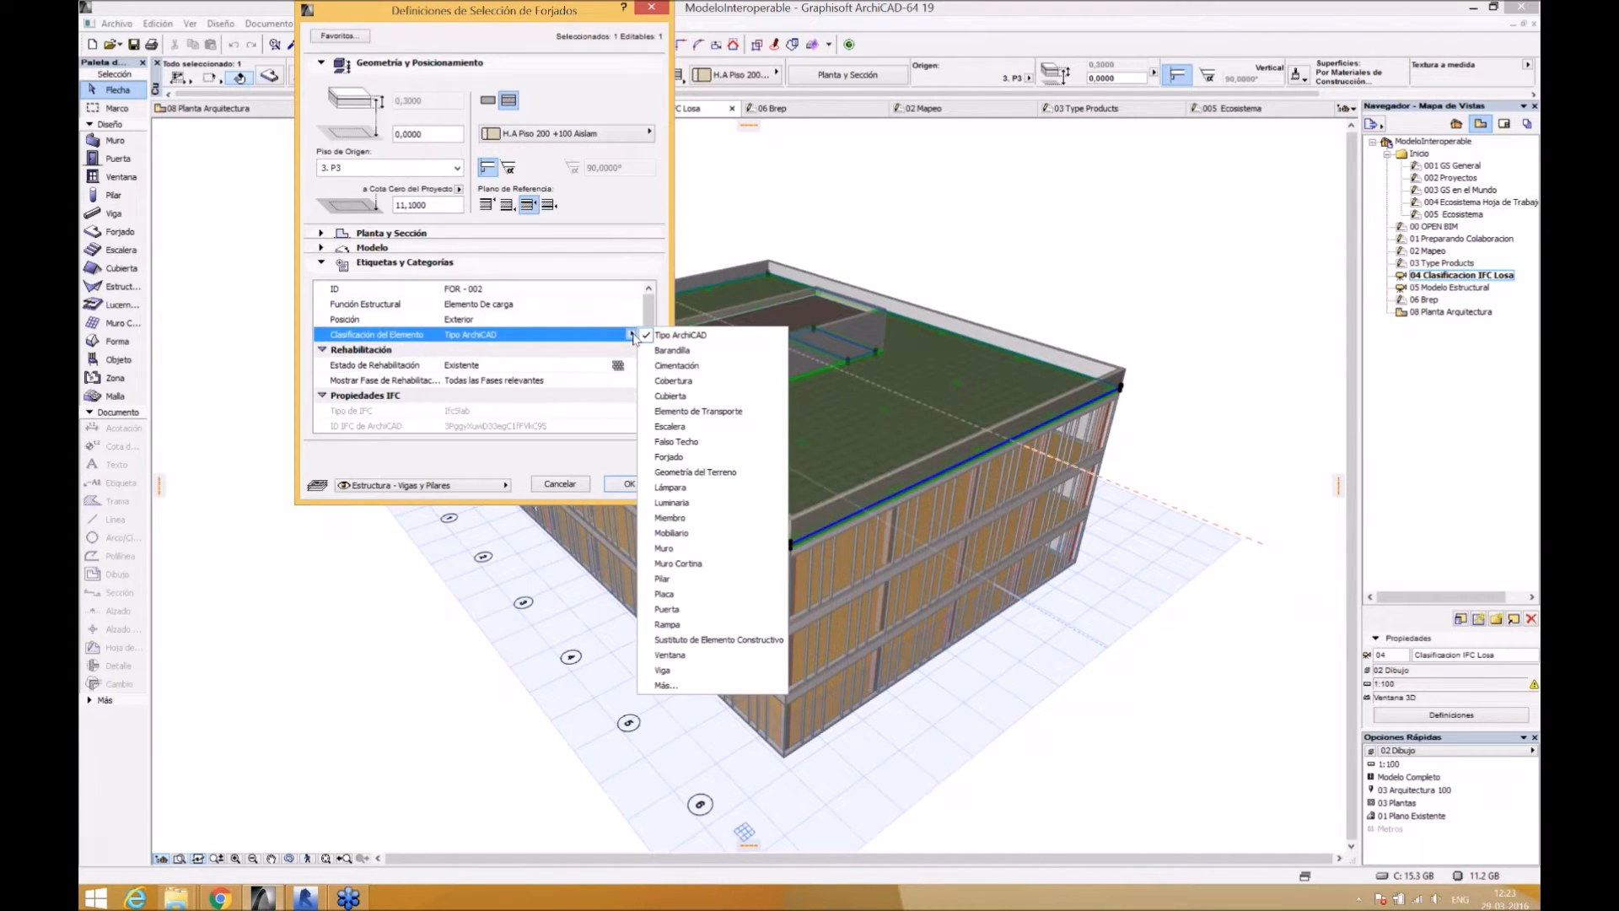
left_click(634, 337)
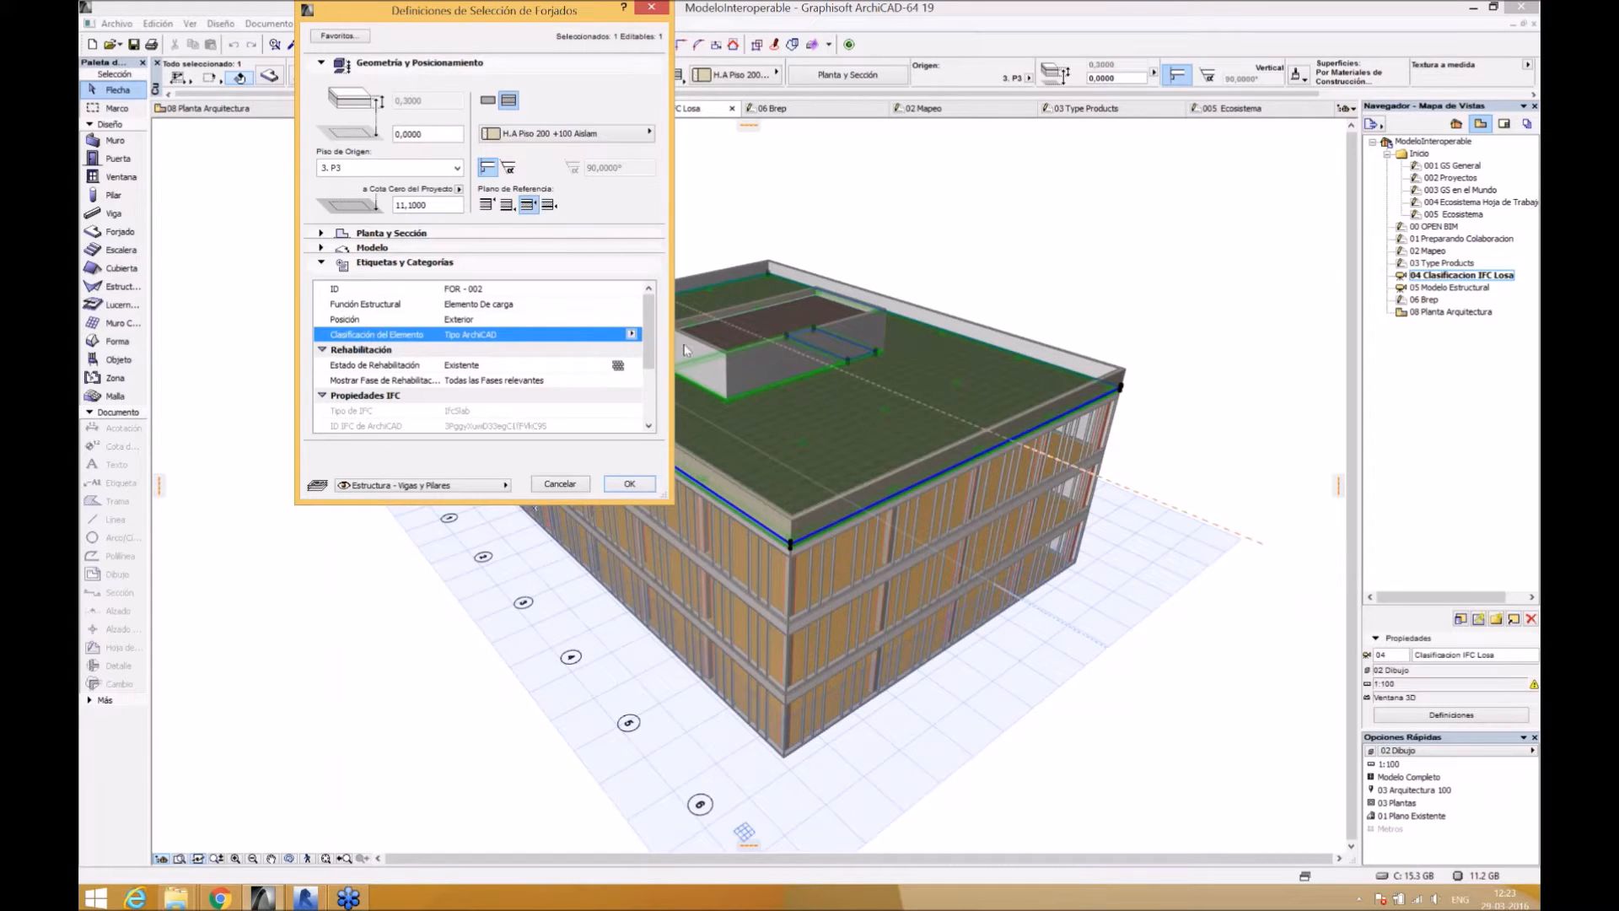
left_click(631, 335)
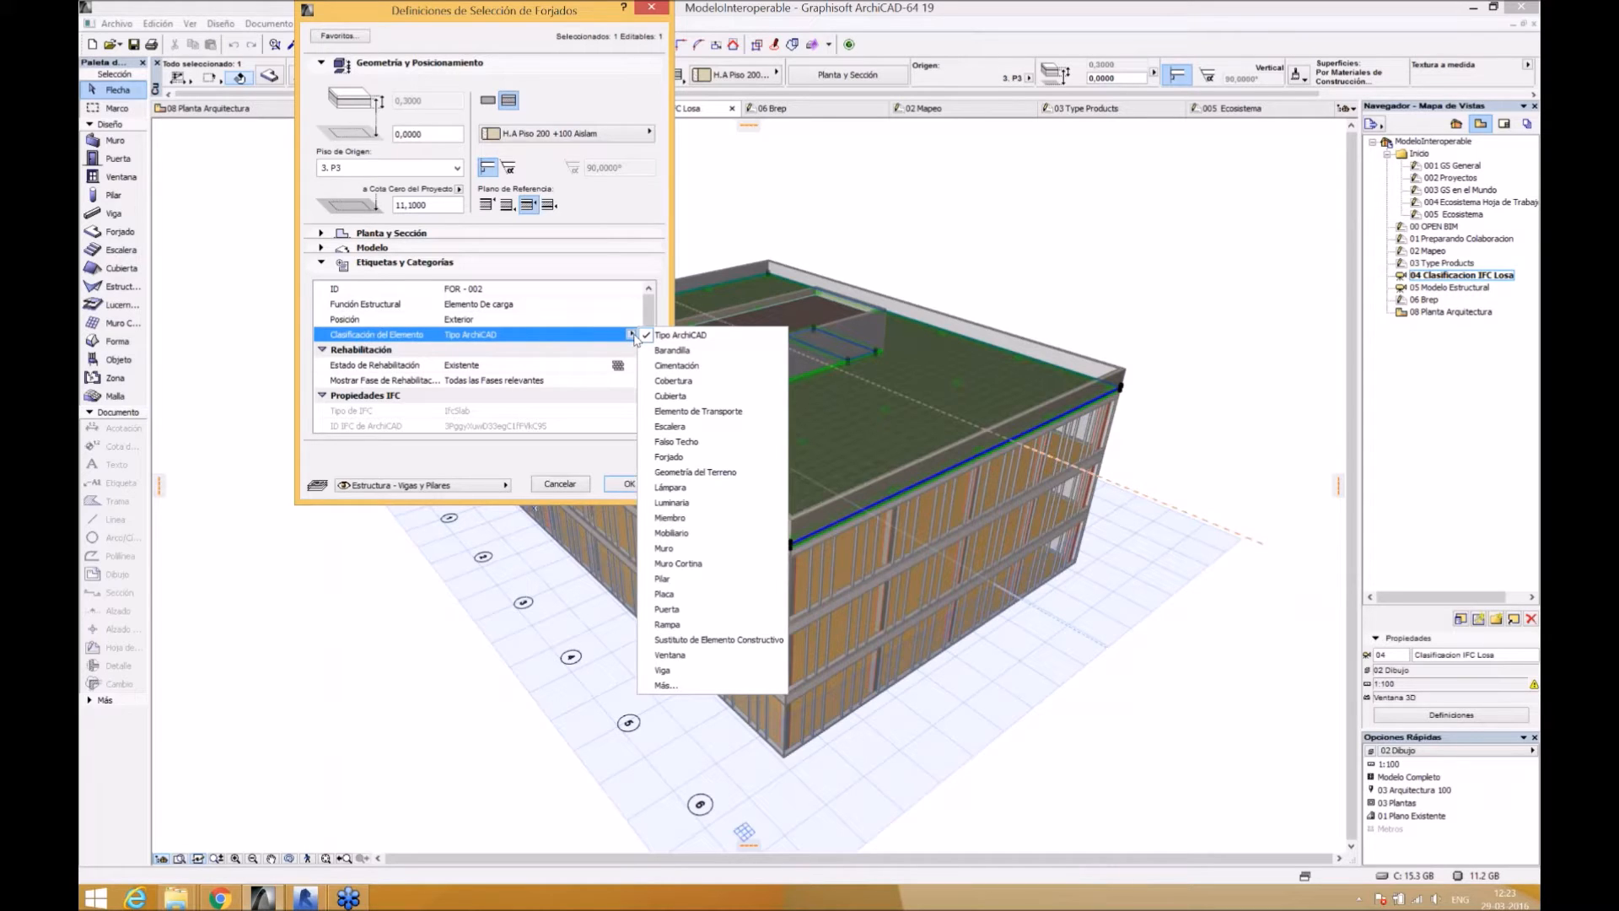
left_click(672, 442)
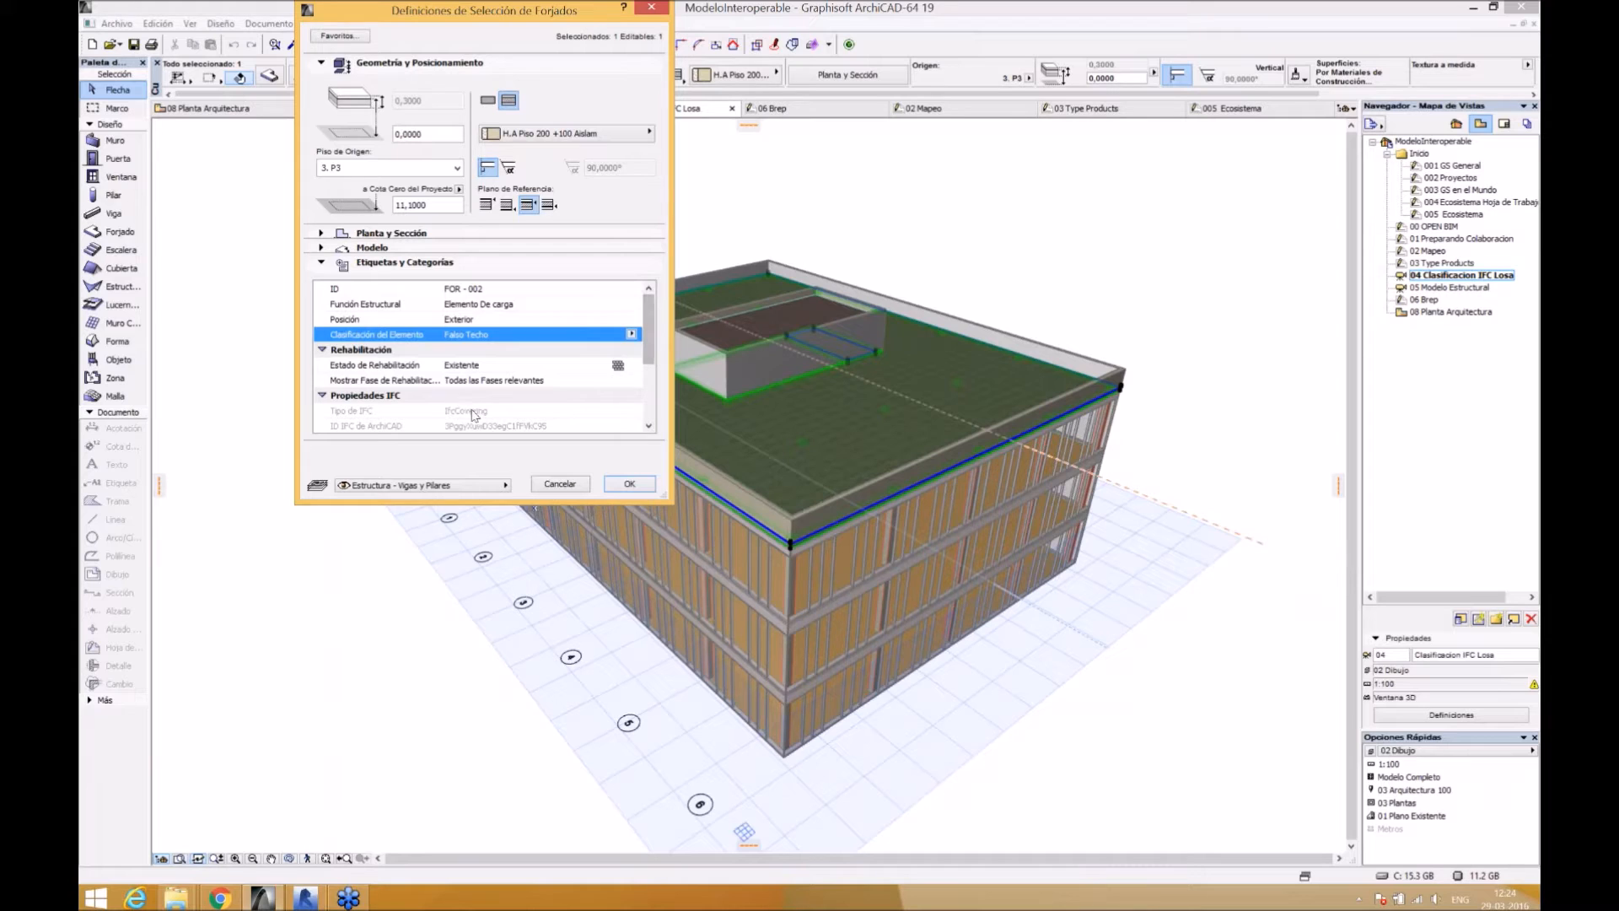
left_click_drag(658, 343, 648, 404)
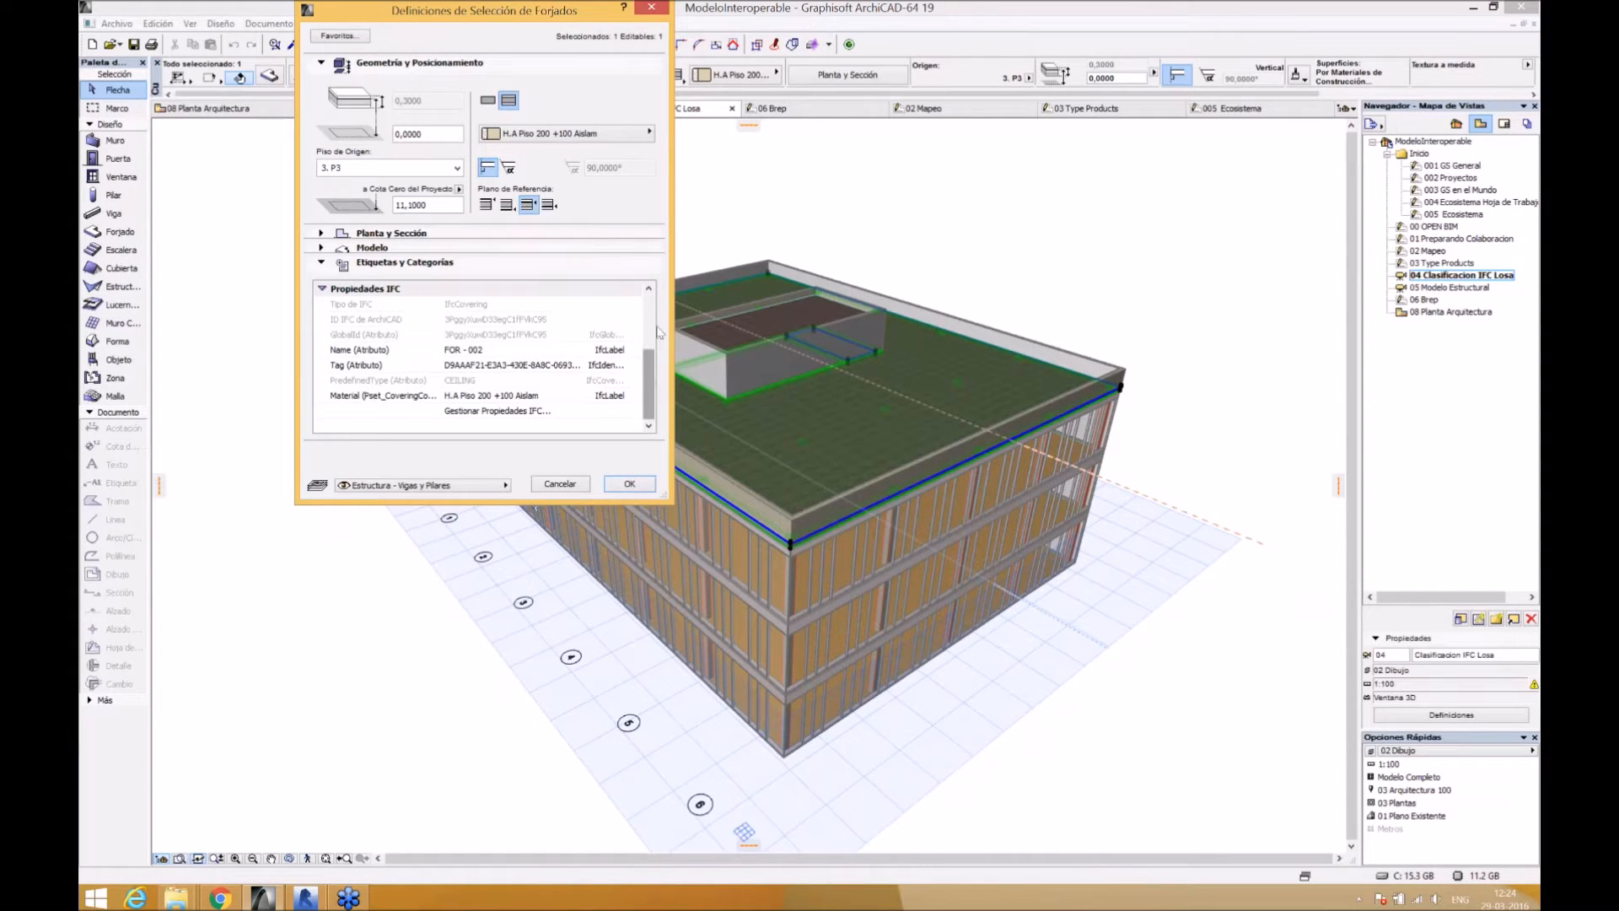
scroll(659, 331, "up", 3)
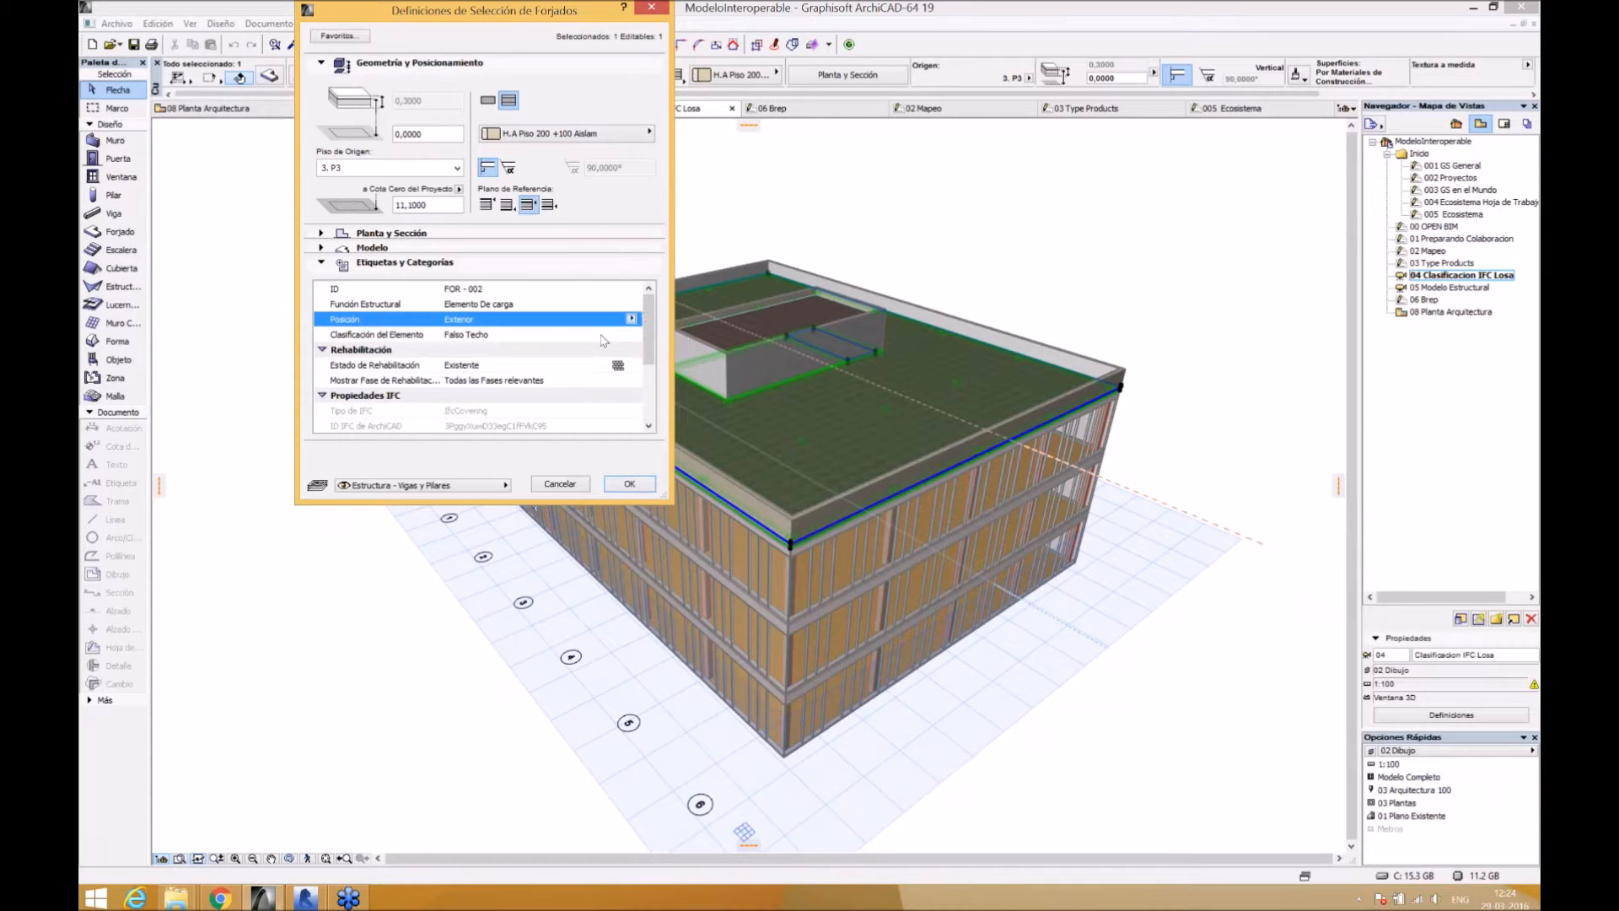
- Set the roof slab's Clasificación del Elemento back to Tipo ArchiCAD and accept the slab settings
left_click(603, 336)
left_click(631, 334)
left_click(641, 363)
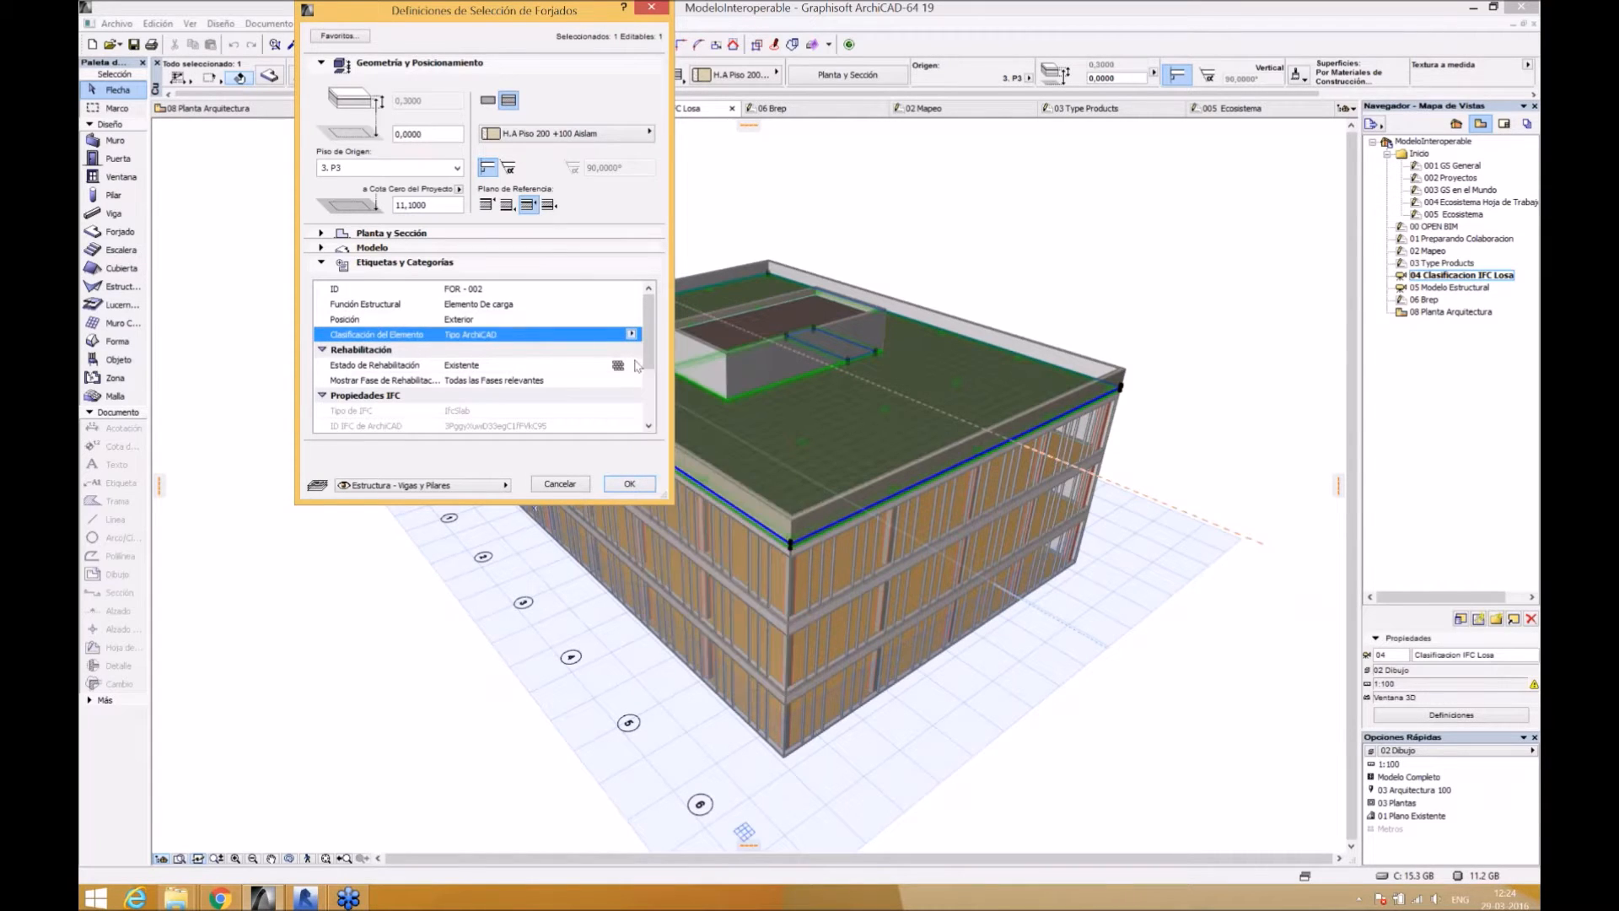
left_click(630, 484)
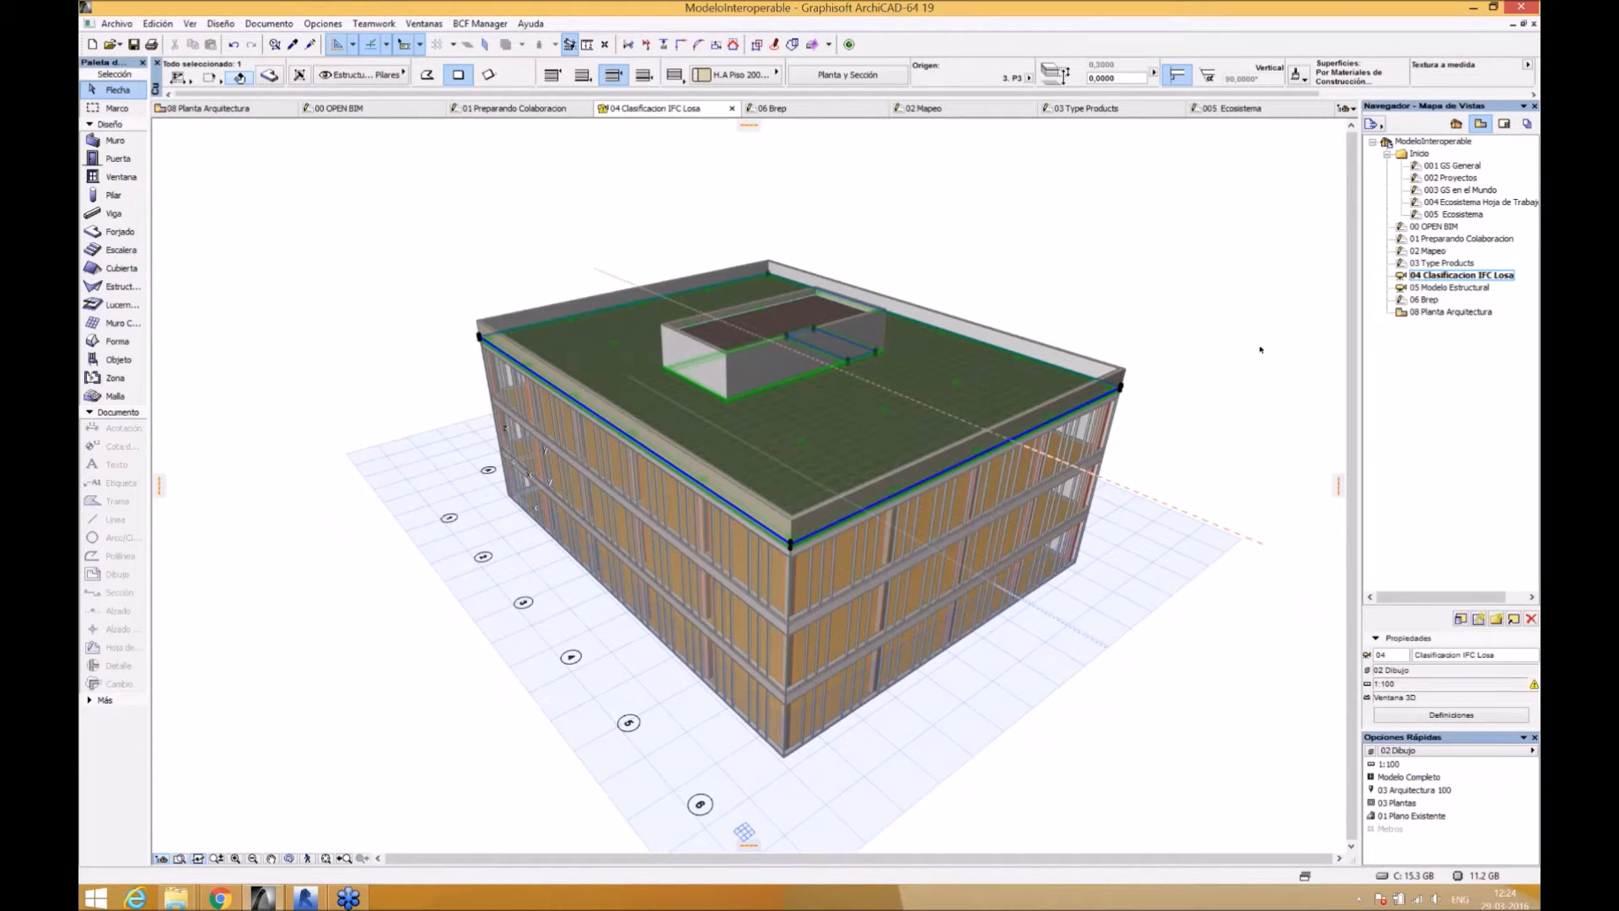
- Open the 05 Modelo Estructural 3D view and clear the slab selection
double_click(1456, 287)
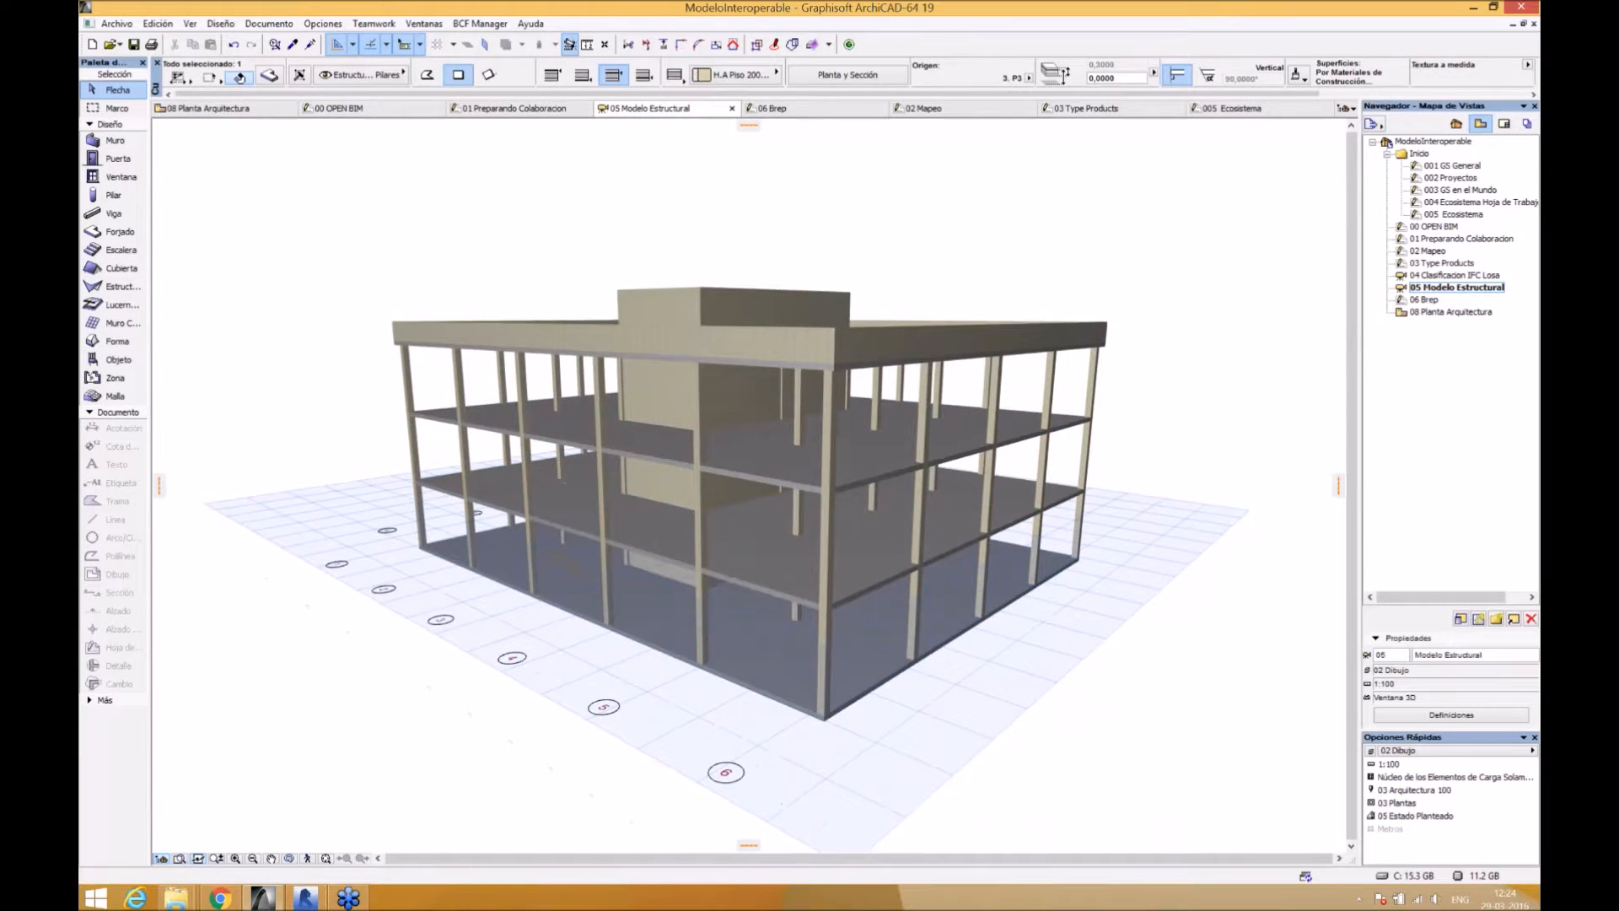
middle_click_drag(1001, 340, 988, 371, "shift")
scroll(978, 354, "up", 3)
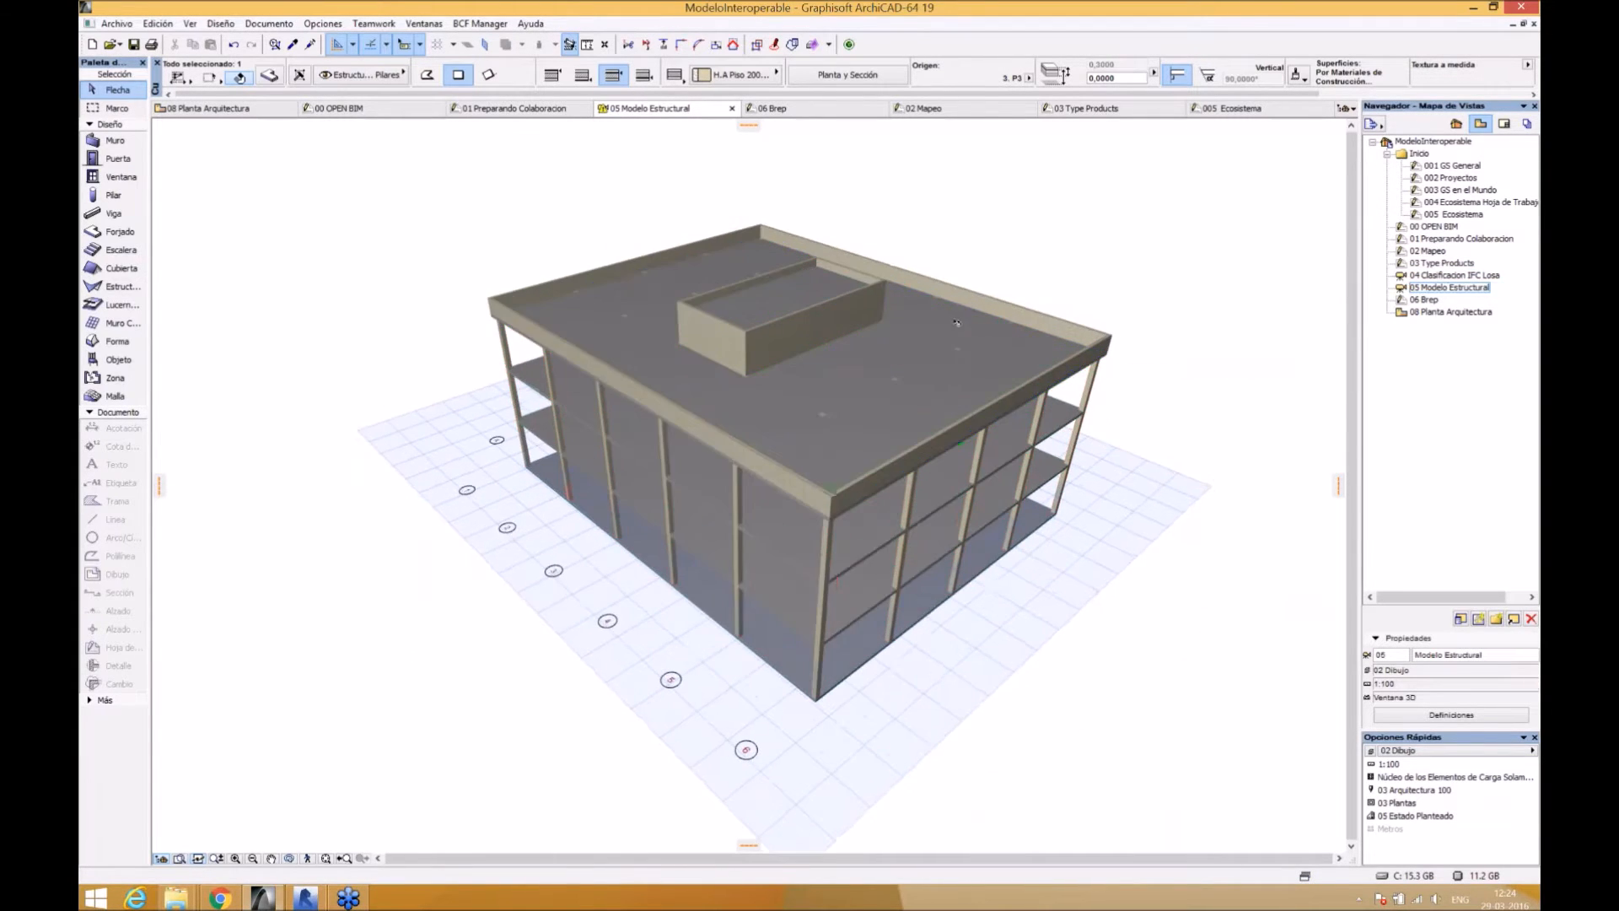
key("Escape")
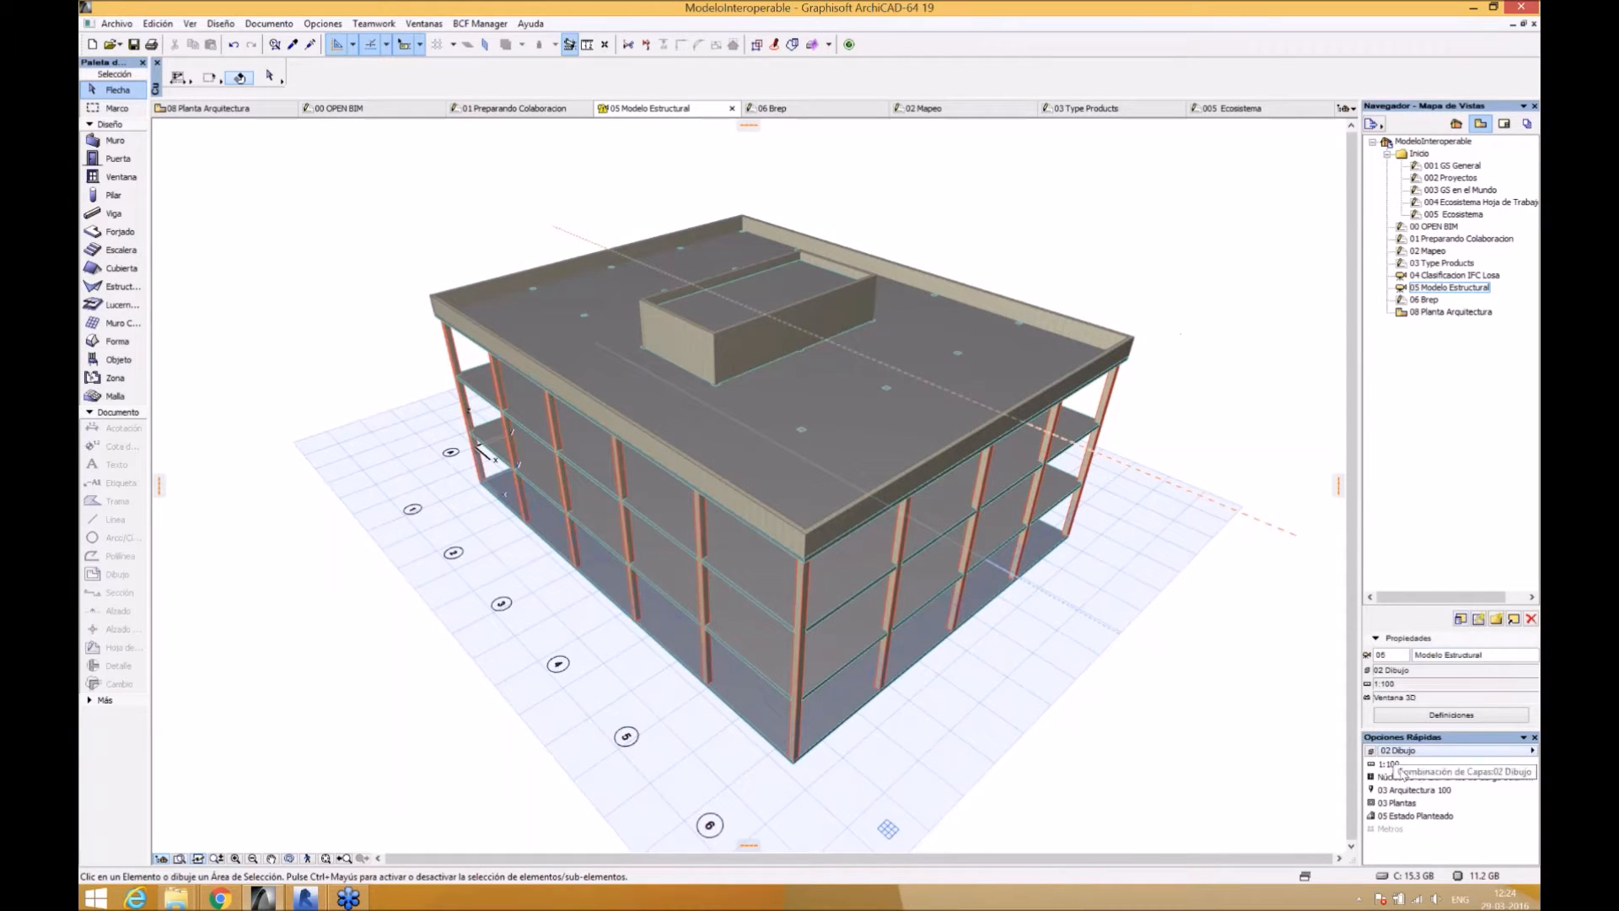
- Review the partial structure display options and accept Núcleo de los Elementos de Carga Solamente
left_click(1417, 777)
left_click(1383, 777)
left_click(1371, 778)
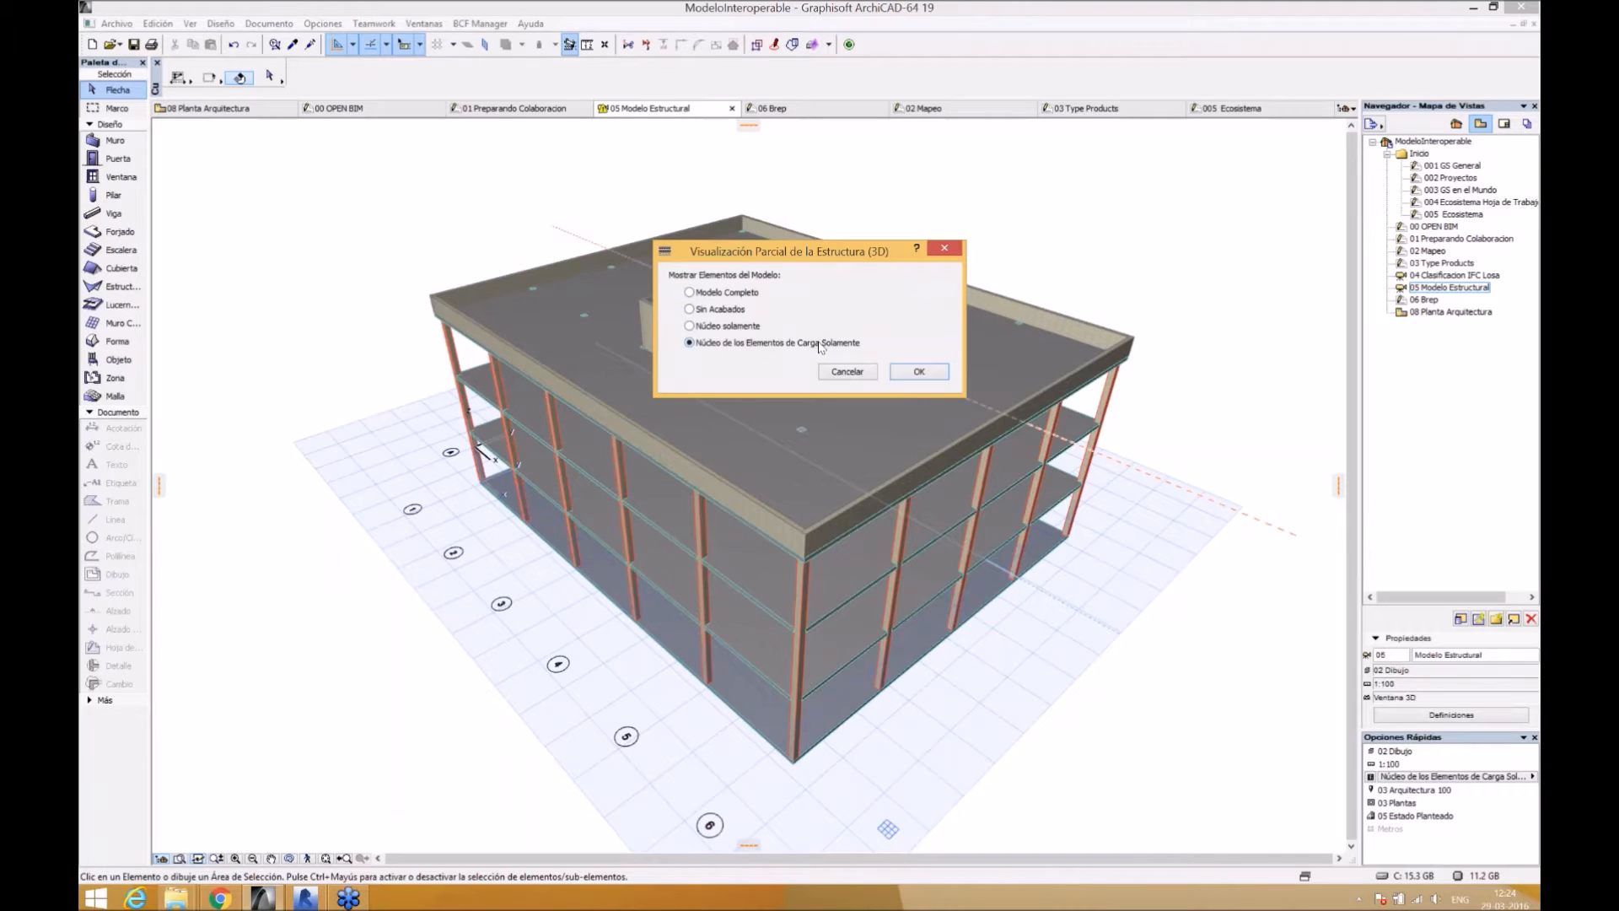
left_click(919, 372)
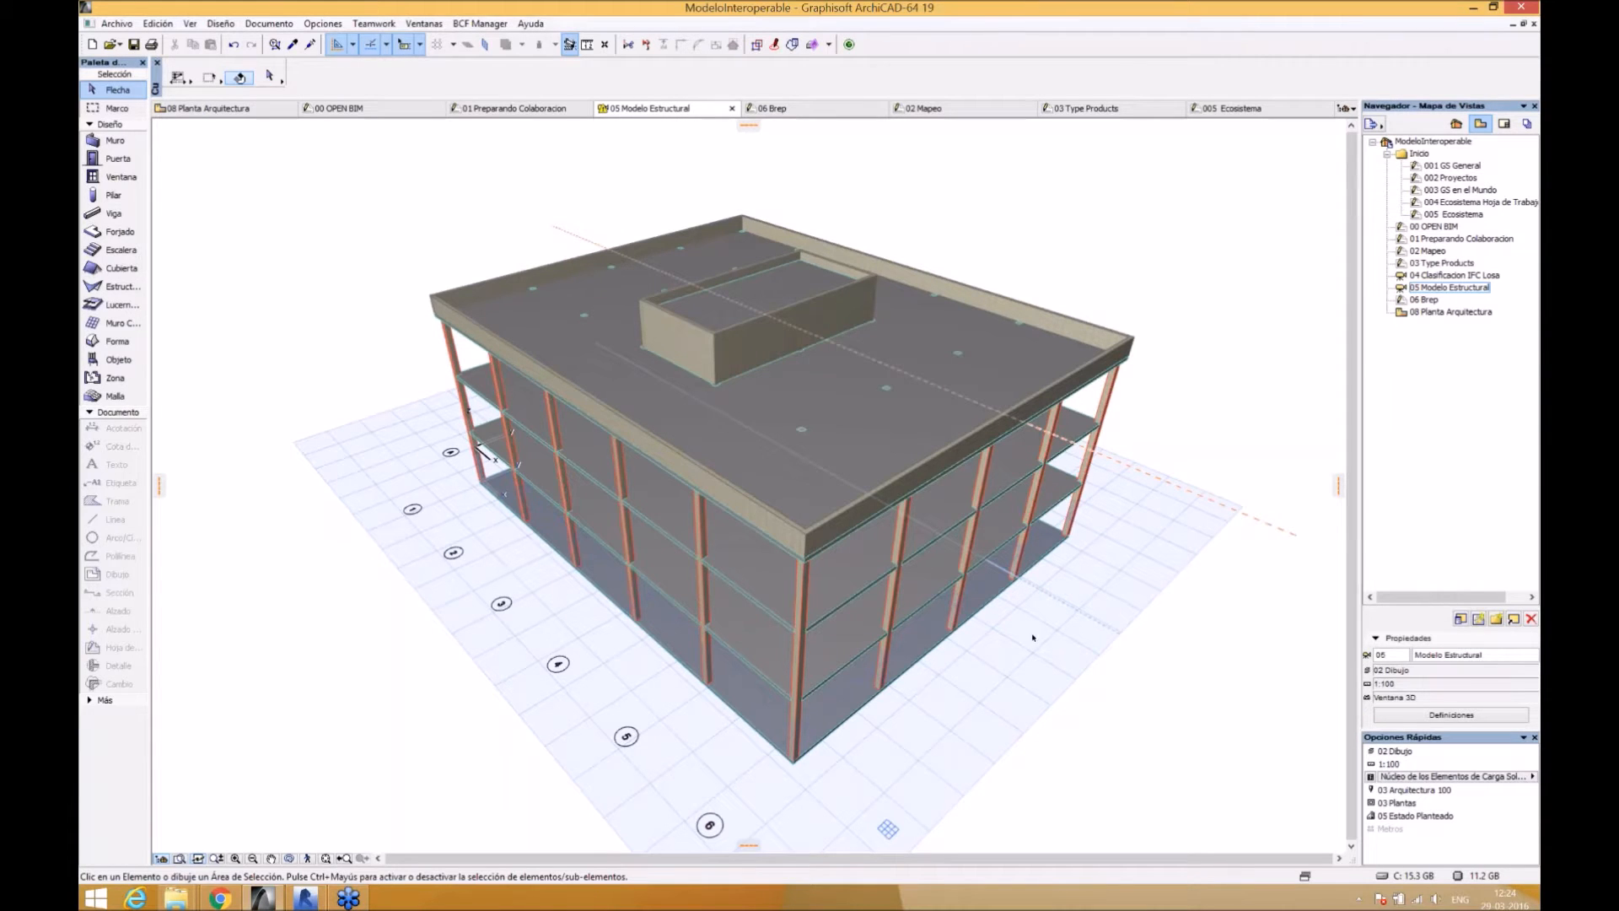
- Choose ST-06 H.A - Estructural H20 as the building material of the top-storey pillar at the building's near corner
middle_click_drag(1032, 638, 1058, 568, "shift")
scroll(1065, 541, "up", 1)
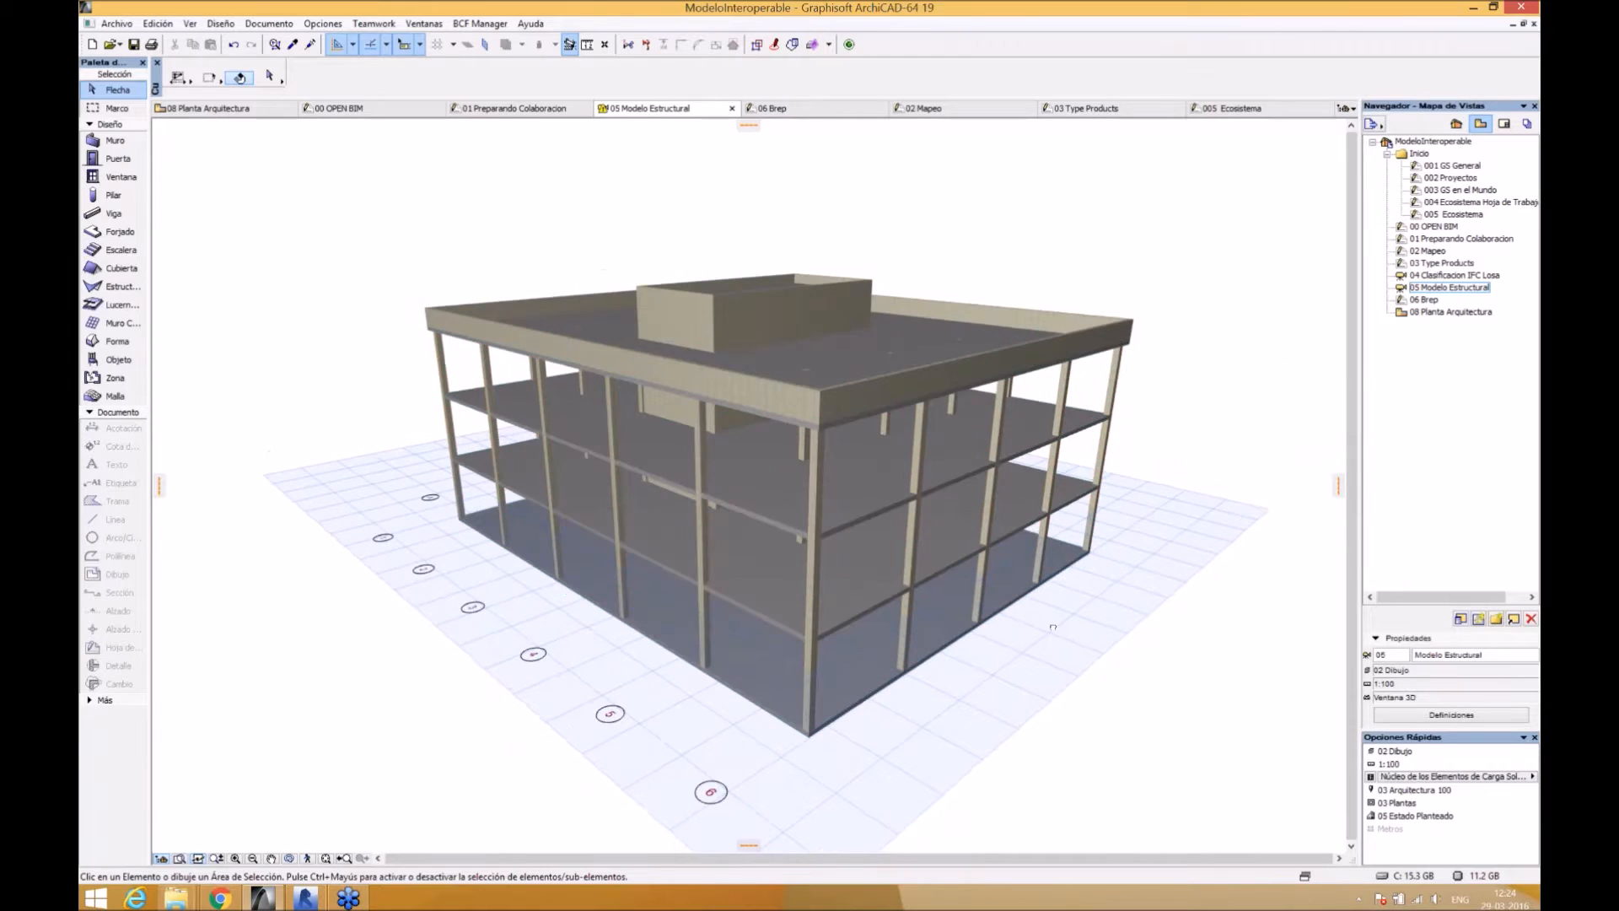
mouse_move(824, 509)
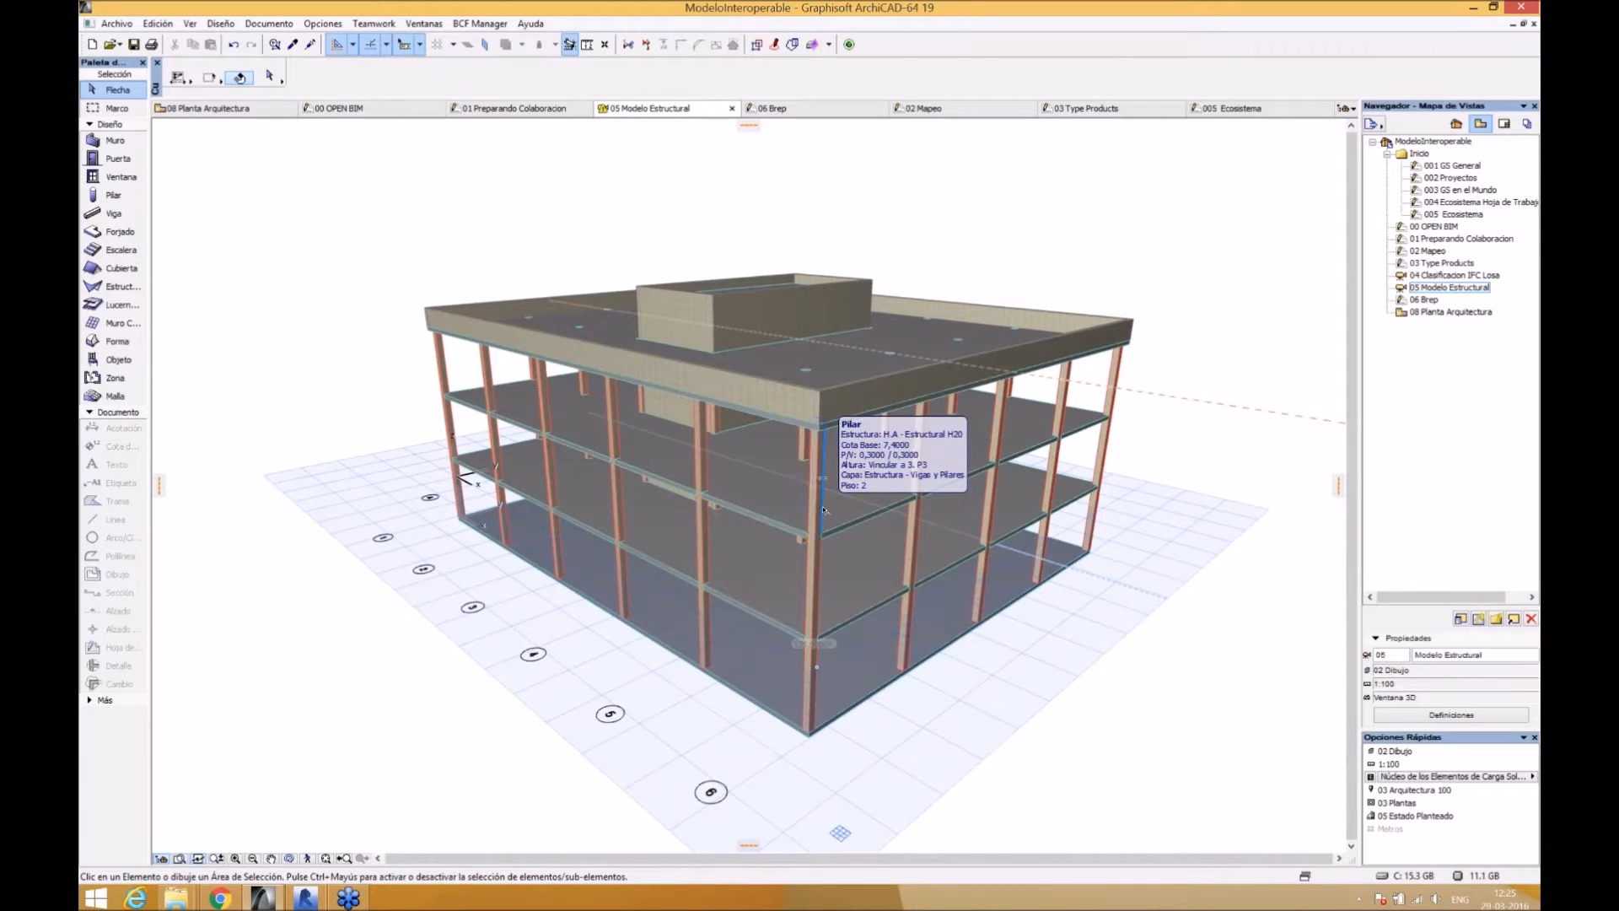
left_click(824, 509)
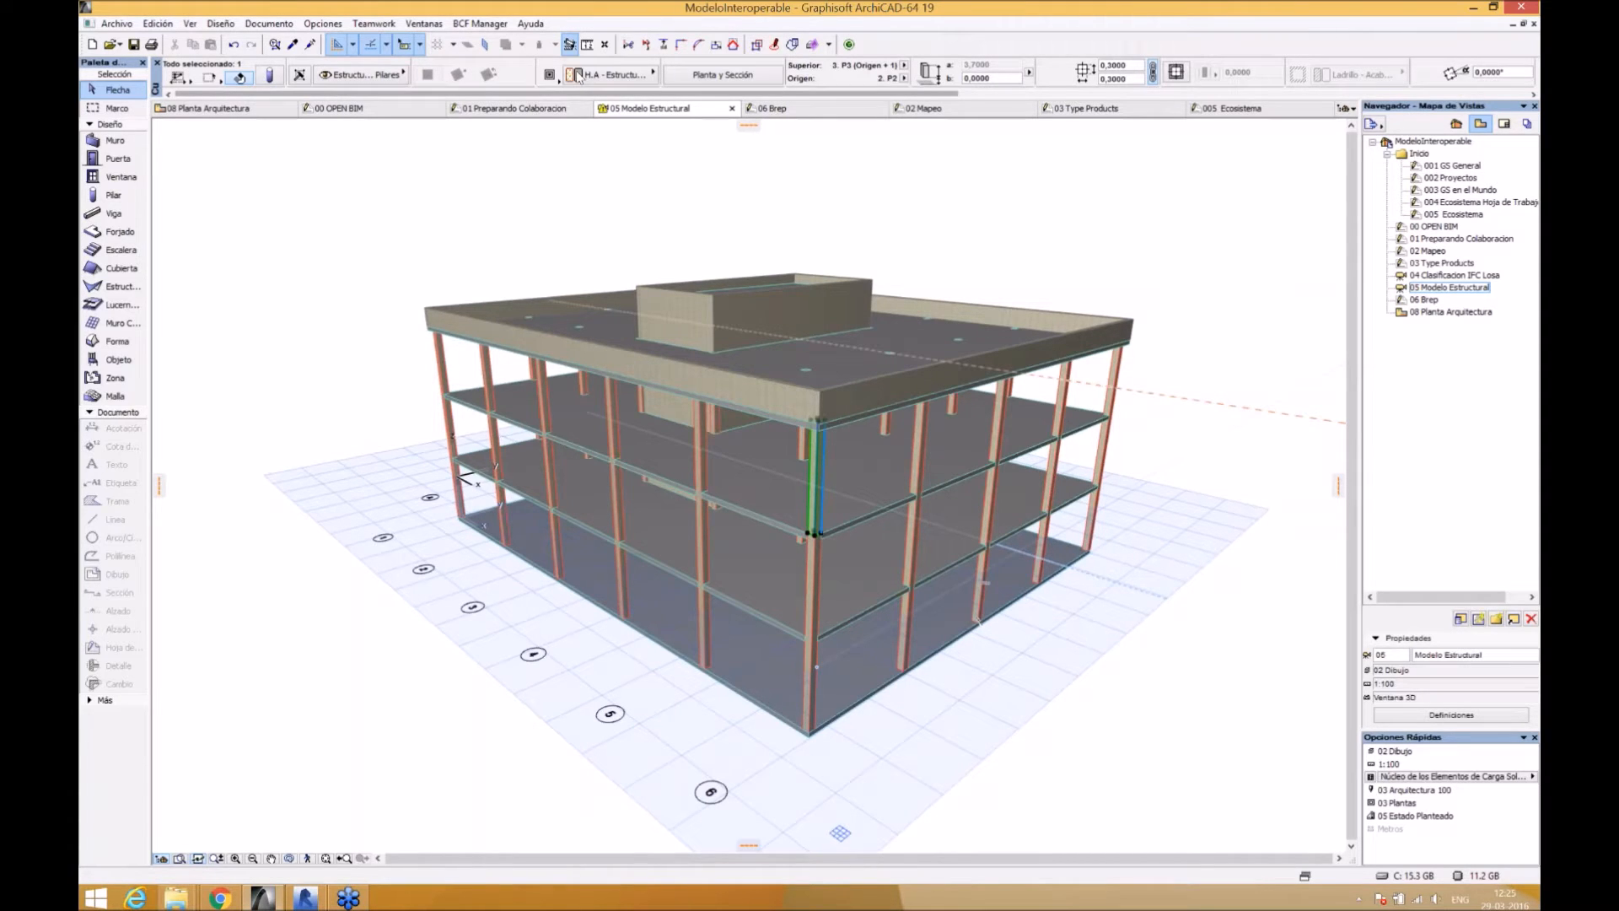
left_click(625, 76)
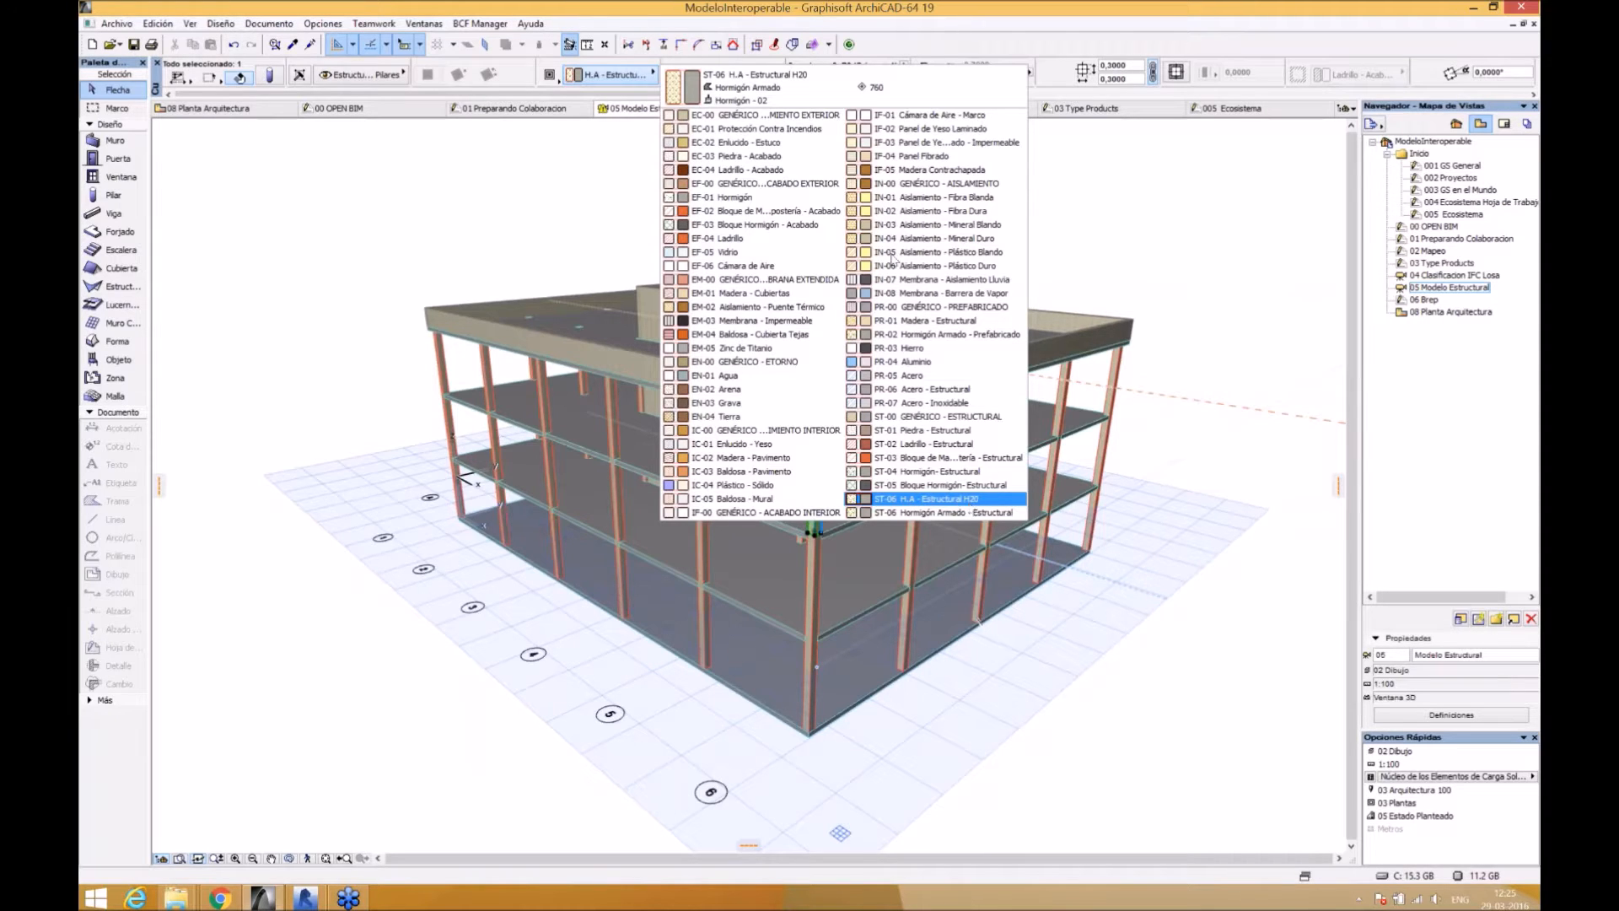
left_click(936, 499)
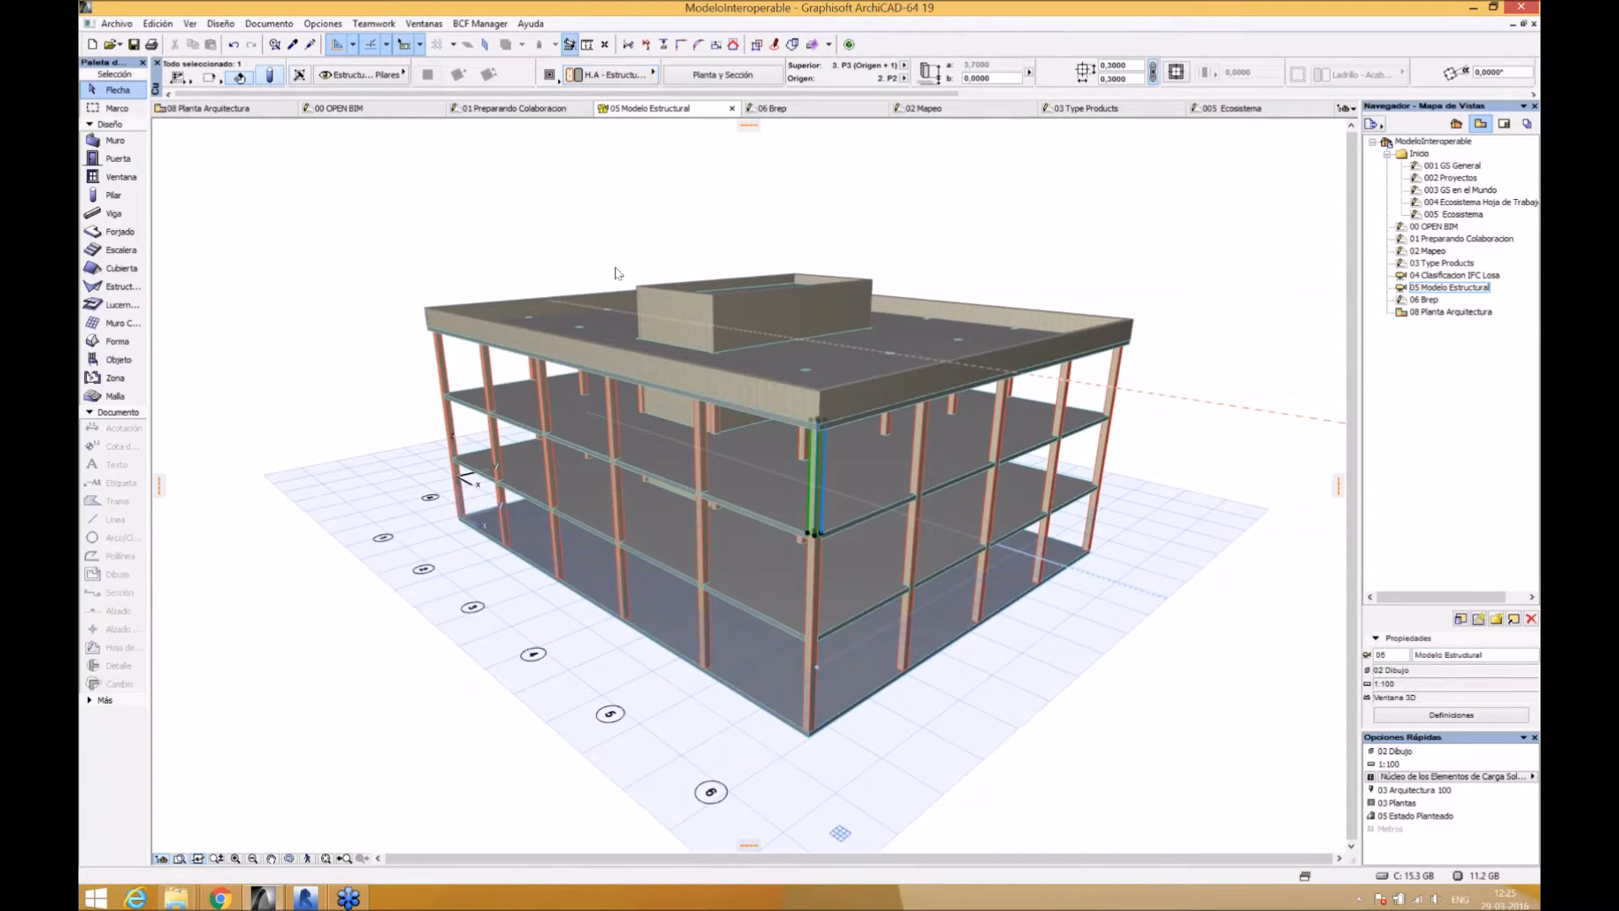
- Open the selected corner pillar's settings and examine its Propiedades IFC
key("ctrl+t")
scroll(697, 485, "down", 5)
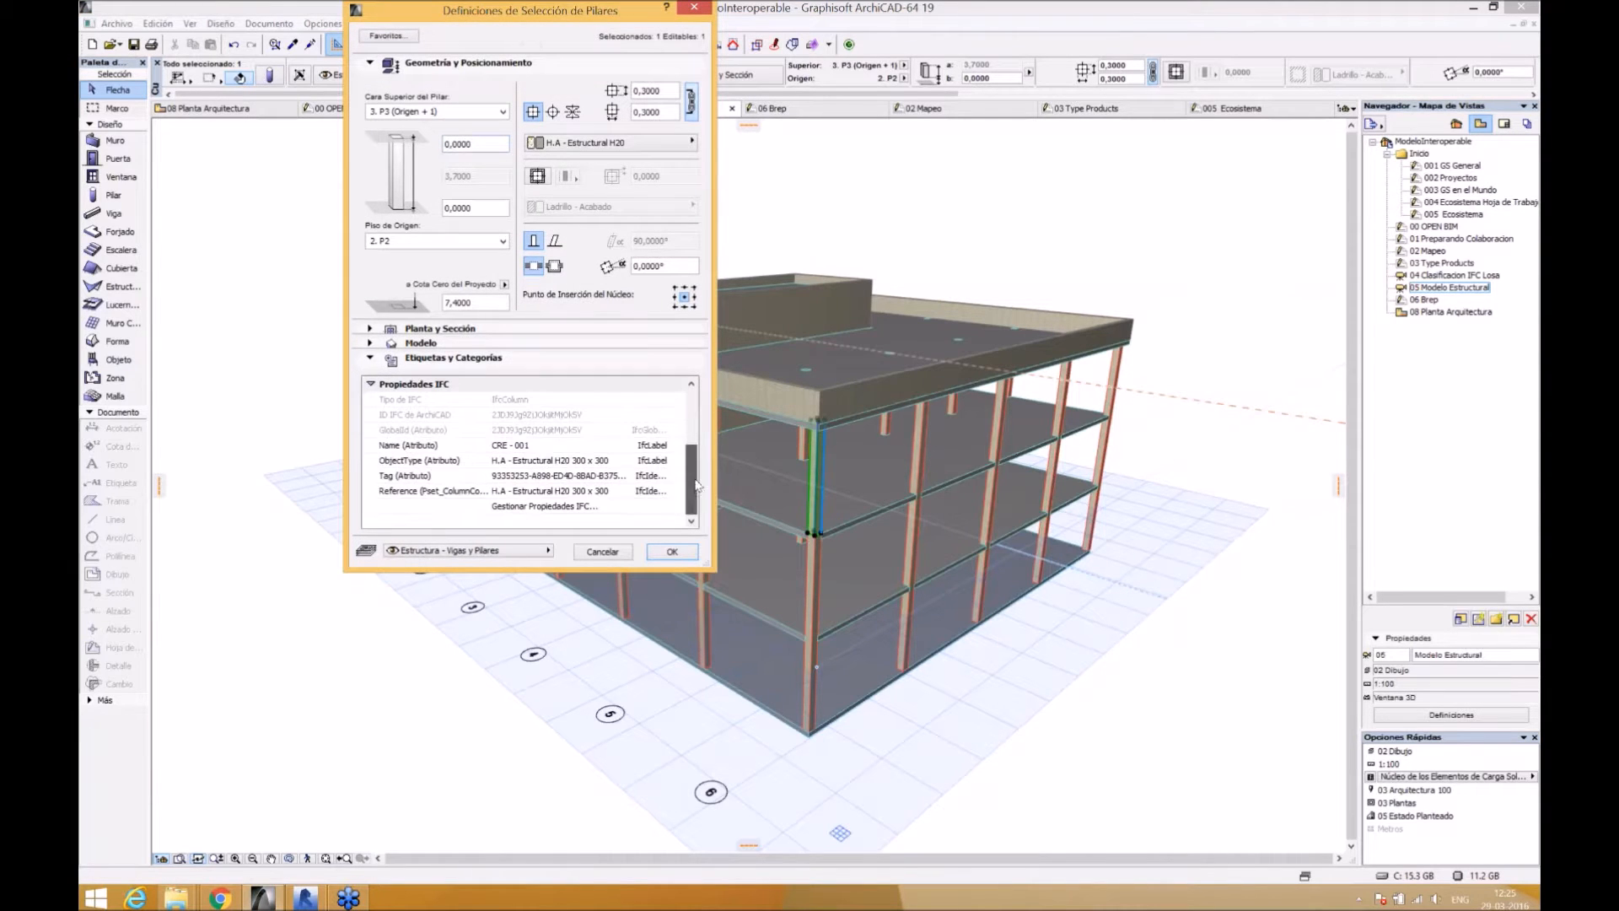
- Examine the ObjectType attribute in the pillar's Propiedades IFC and close the settings without applying changes
left_click(427, 467)
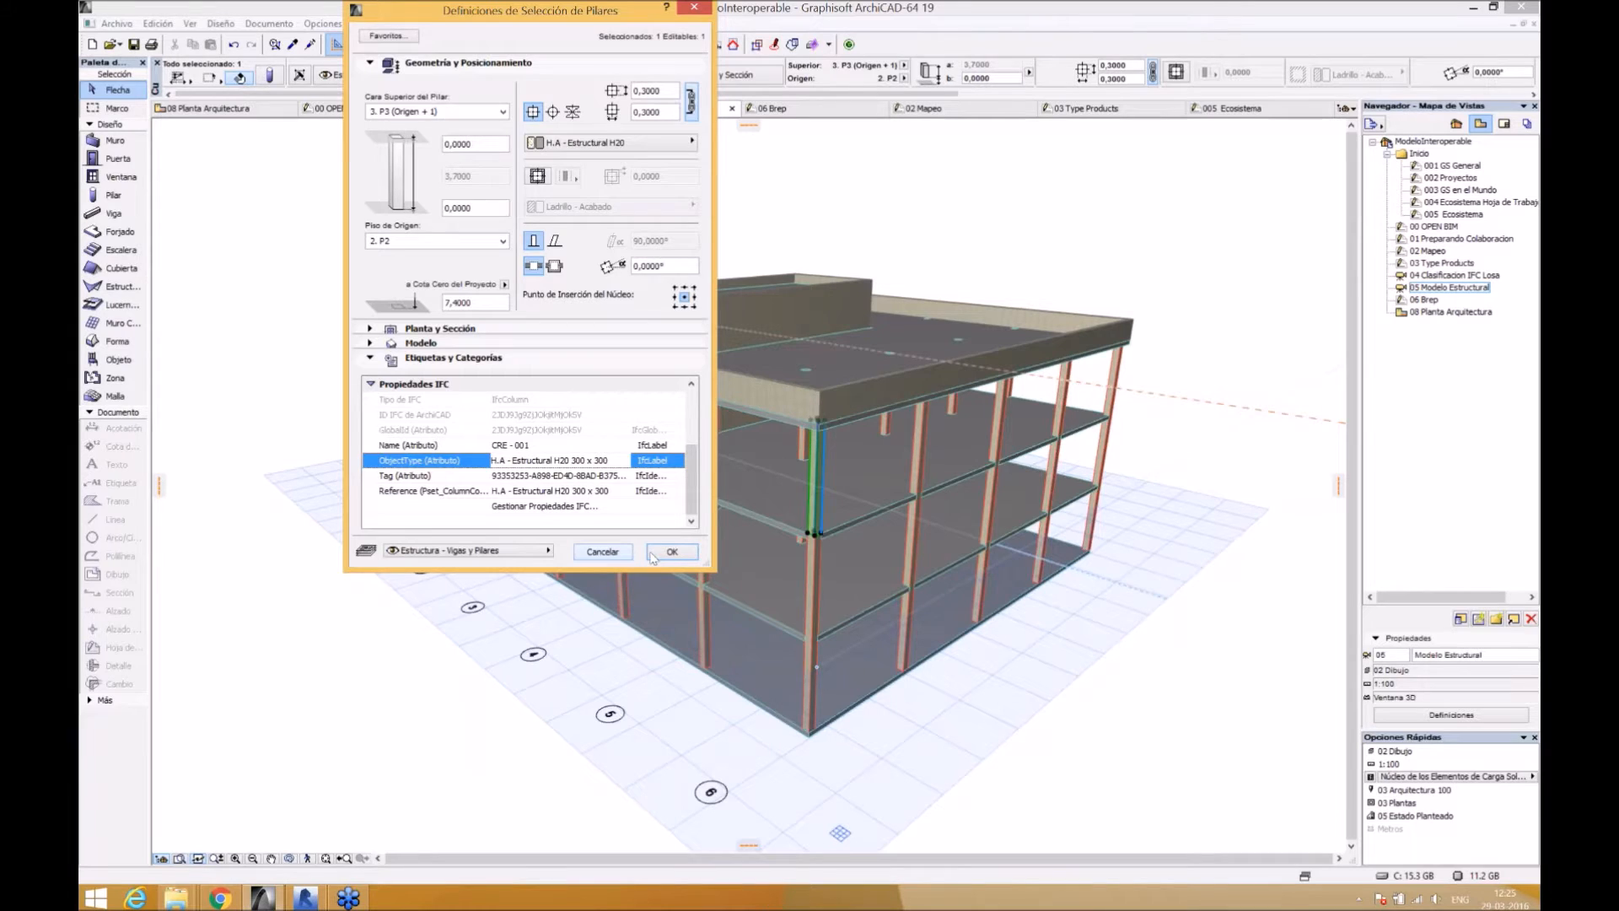
left_click(622, 553)
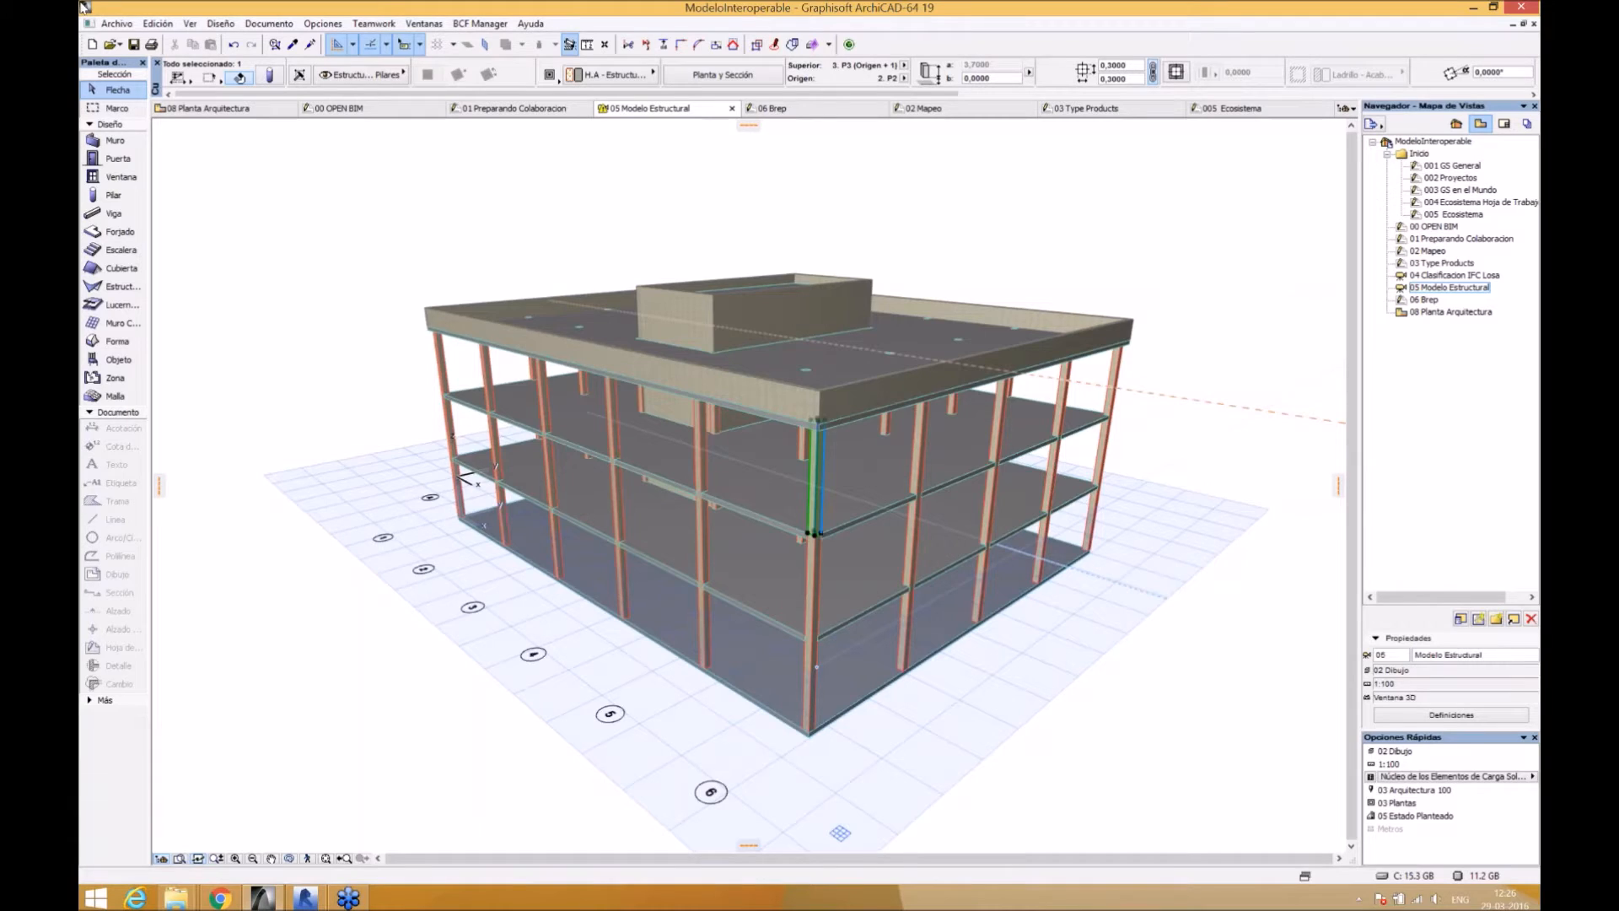
- Examine the IfcTypeObject and IfcTypeProduct branches in the IFC 2x3 schema definition, then cancel it
left_click(130, 26)
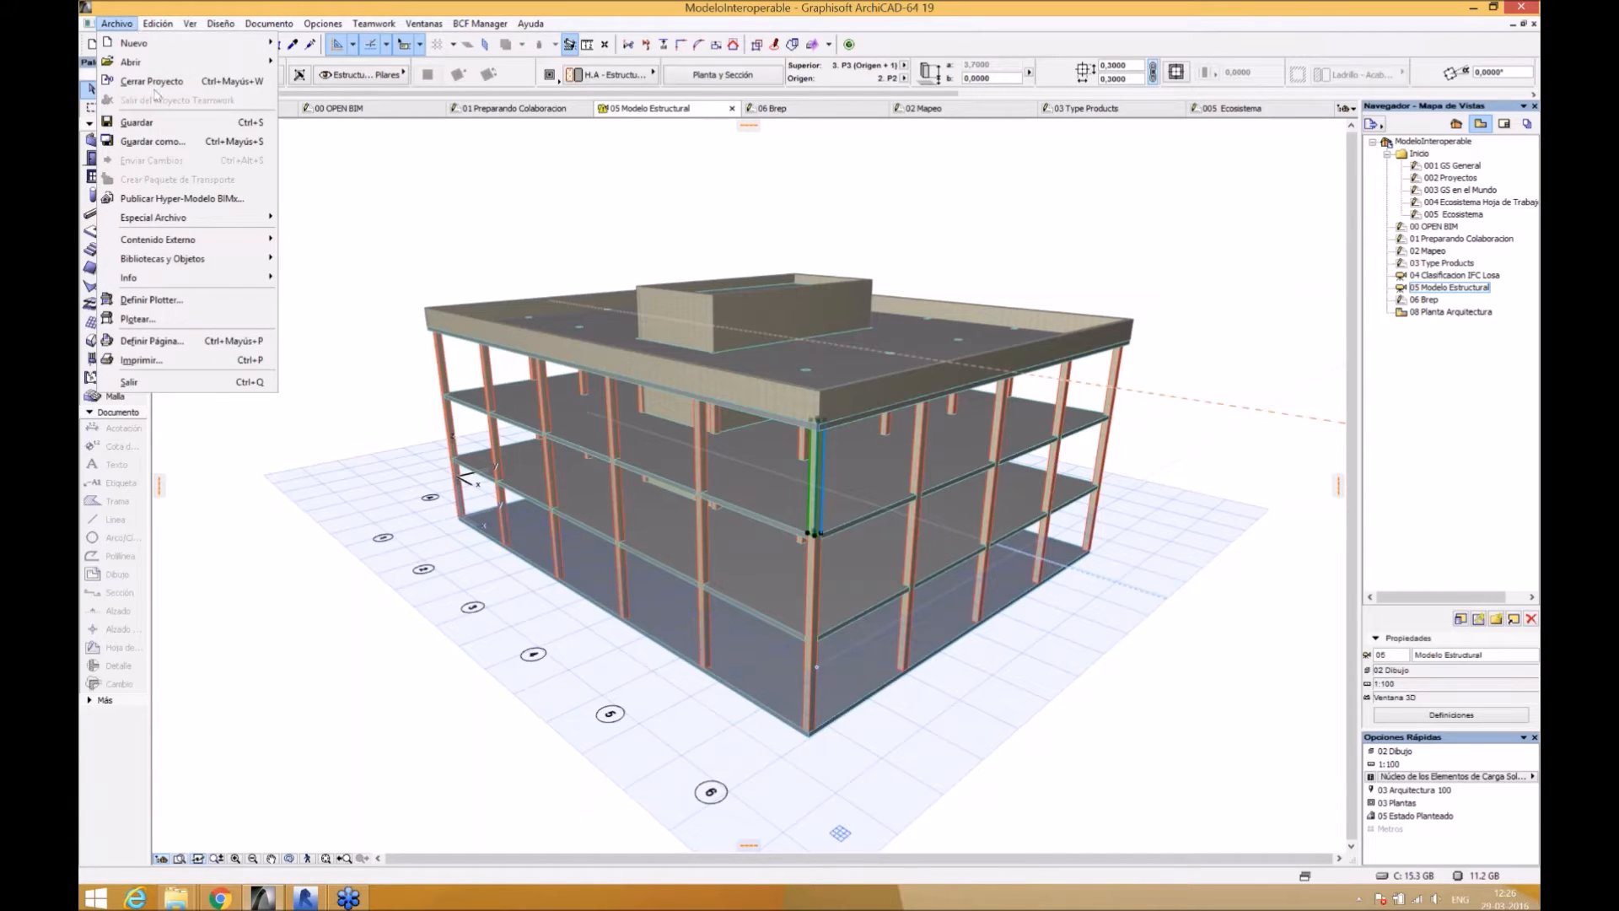
mouse_move(210, 221)
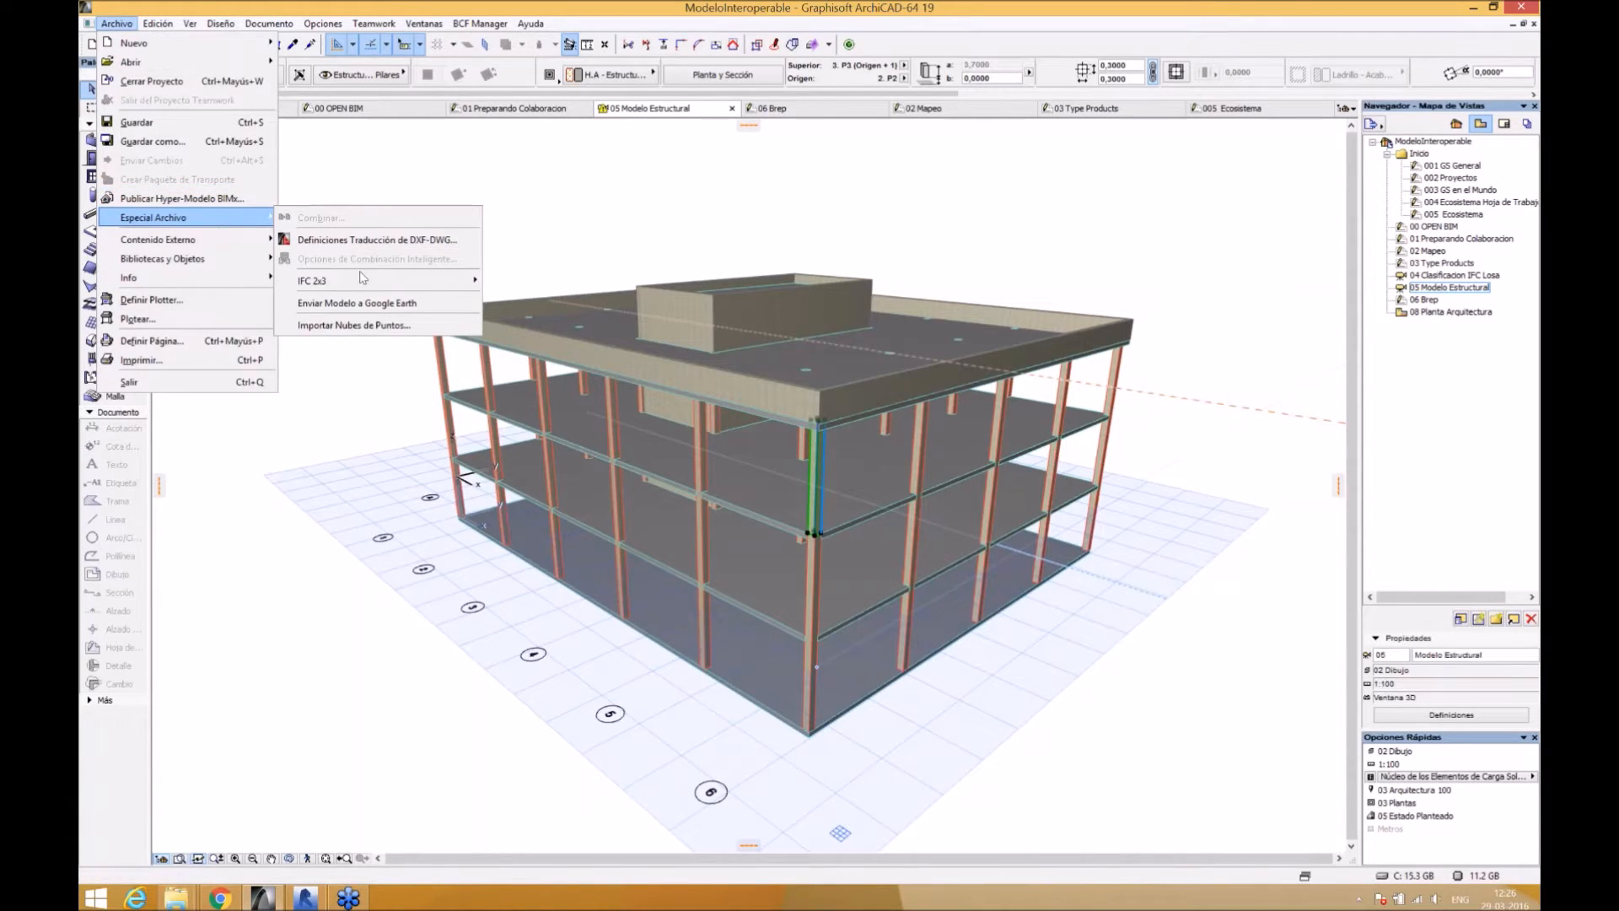
mouse_move(361, 282)
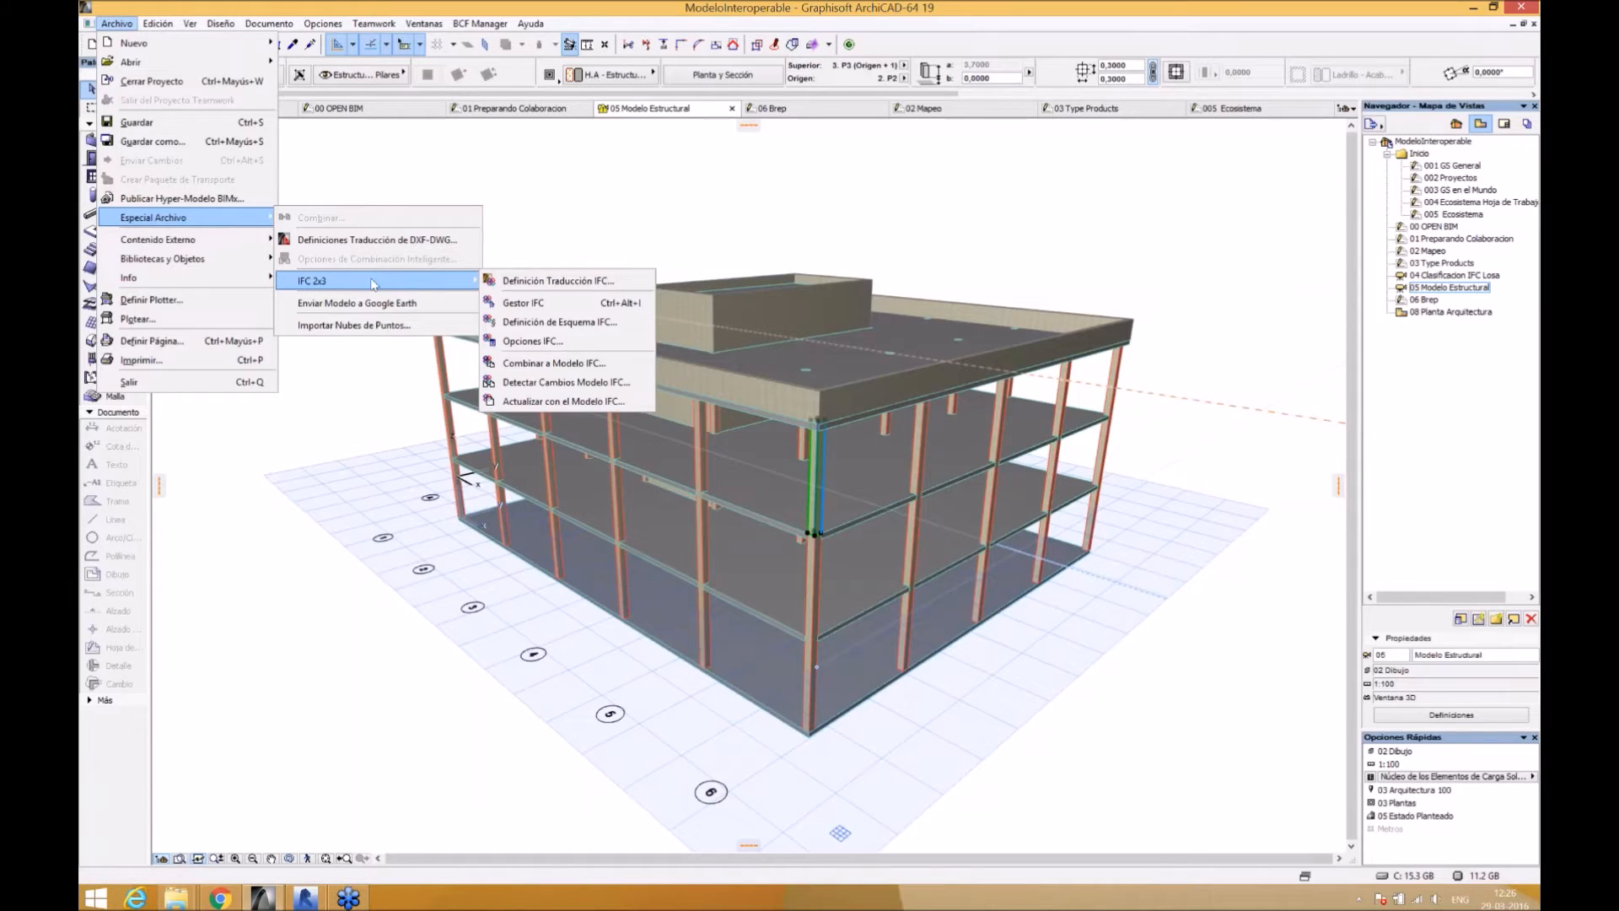
left_click(557, 324)
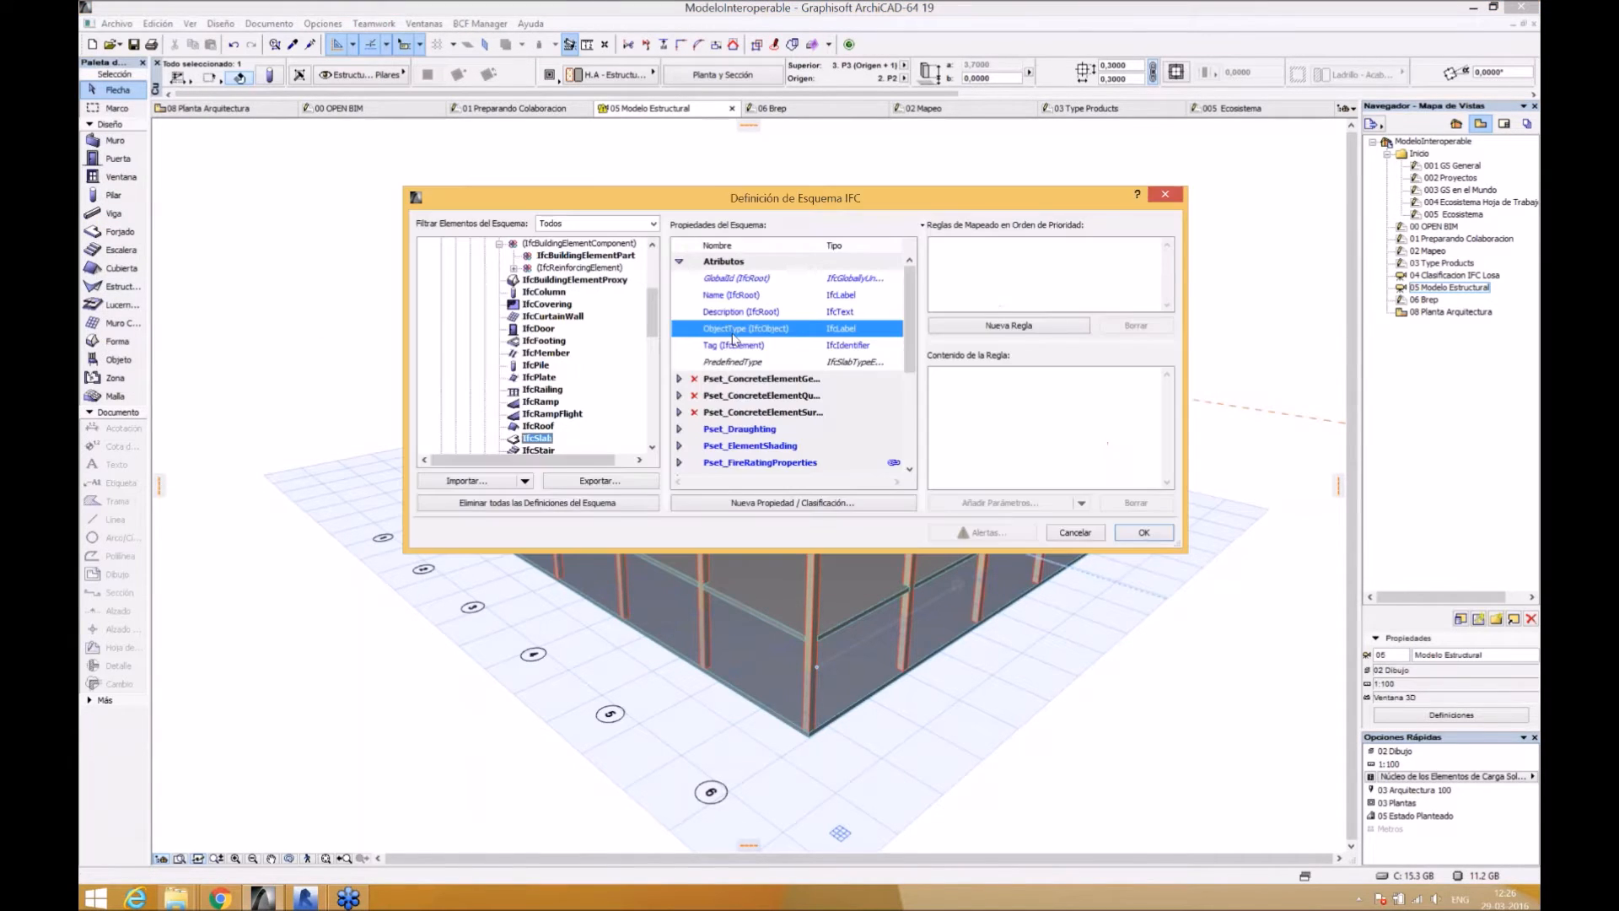
left_click_drag(654, 287, 653, 250)
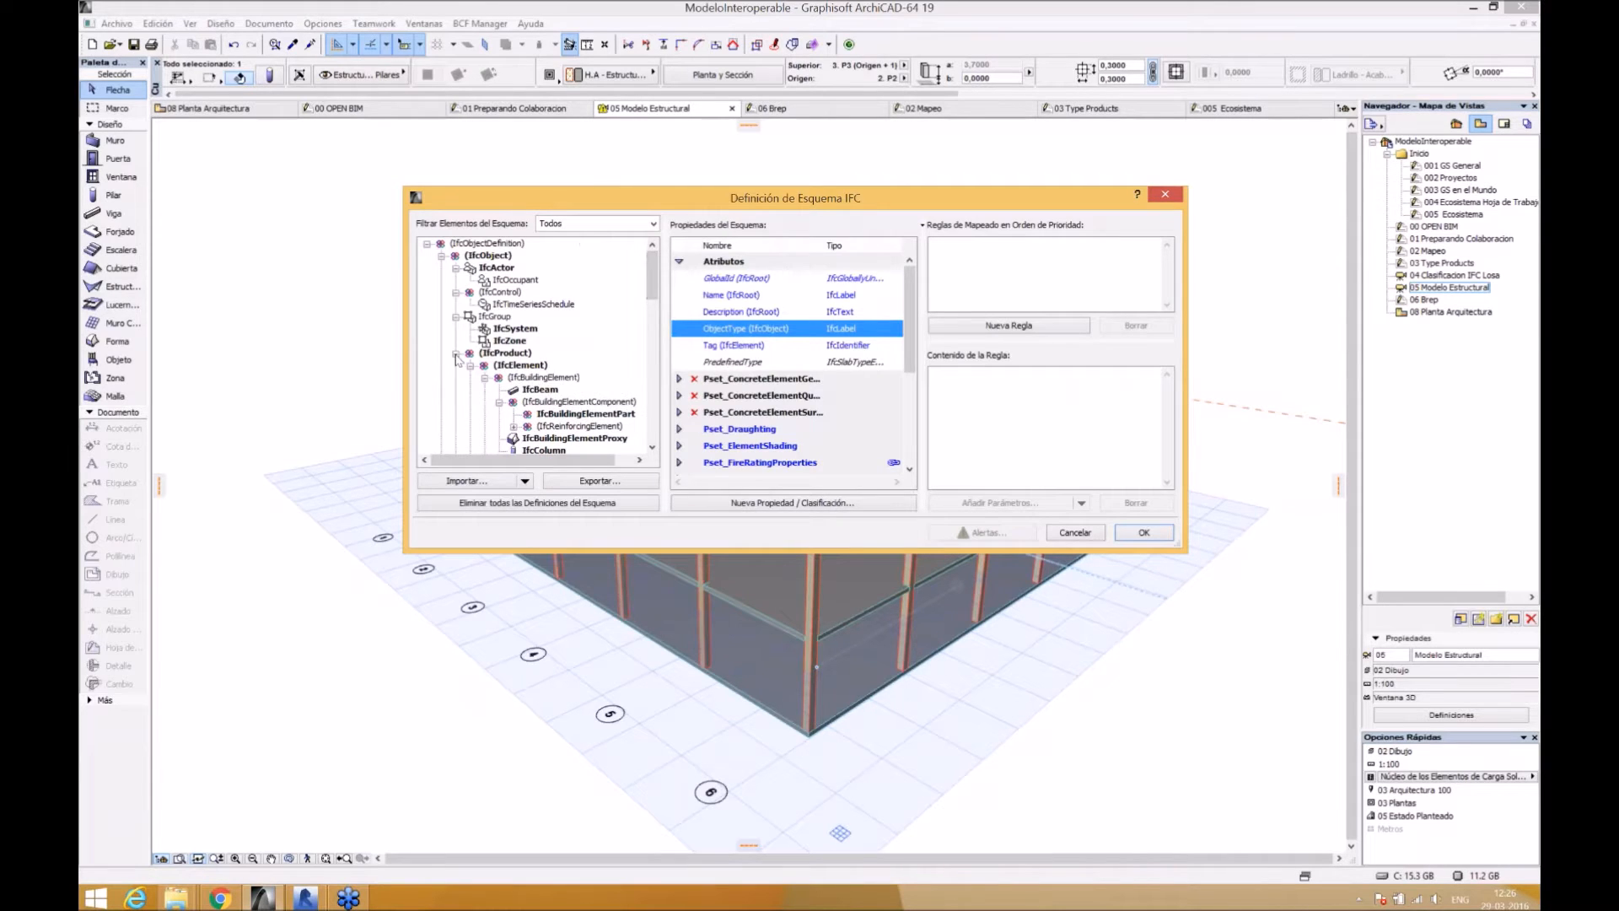
left_click(457, 353)
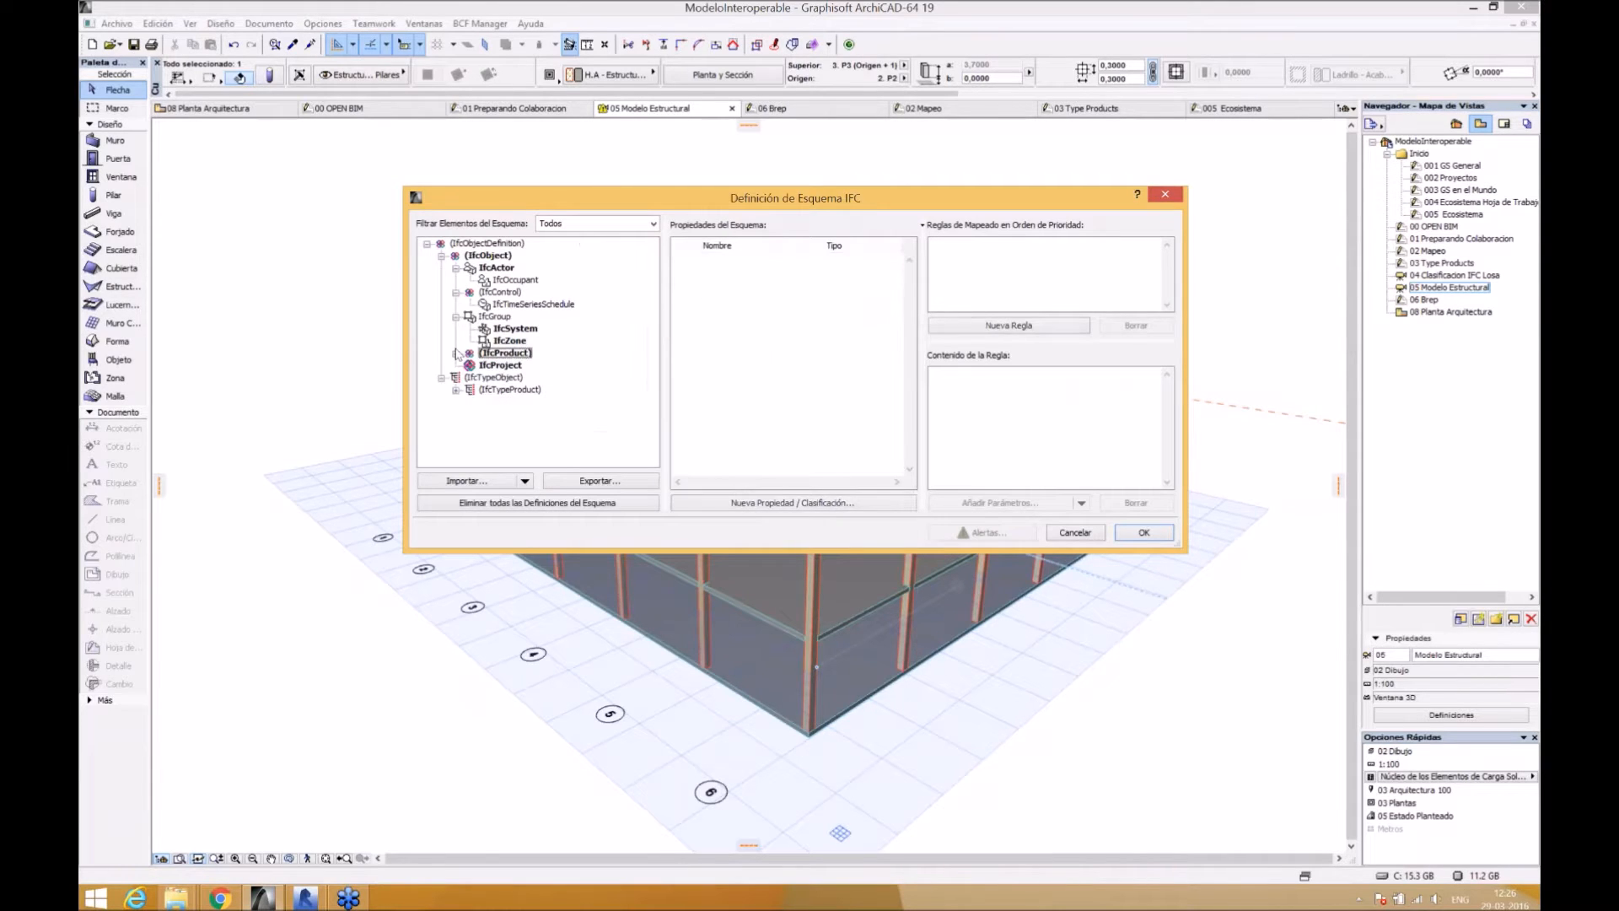
left_click(441, 256)
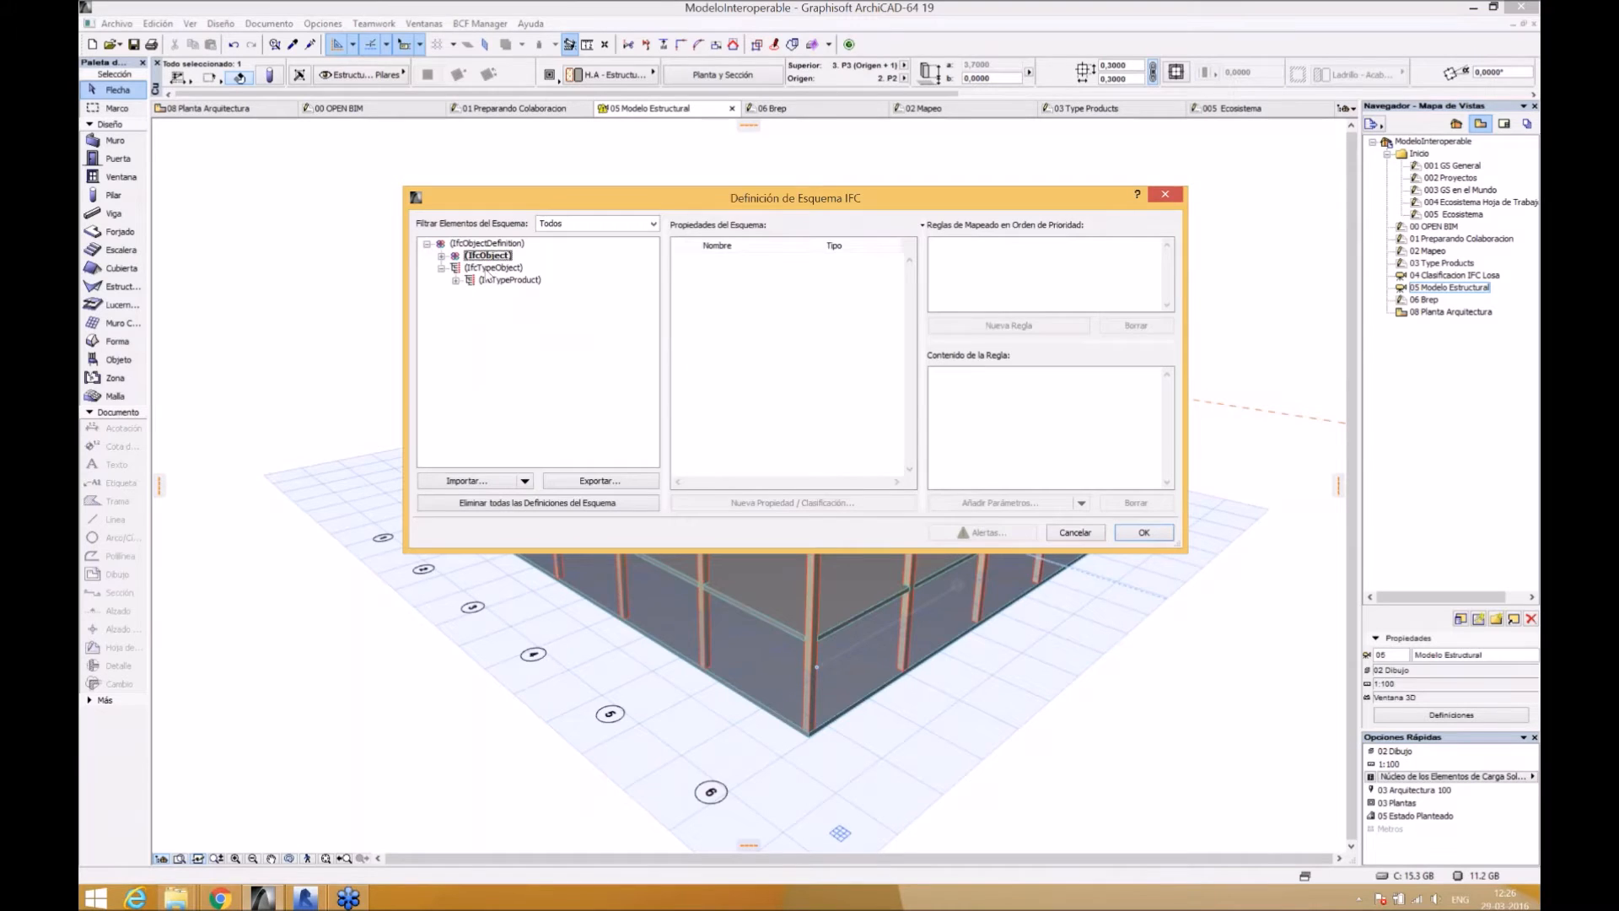
left_click(502, 268)
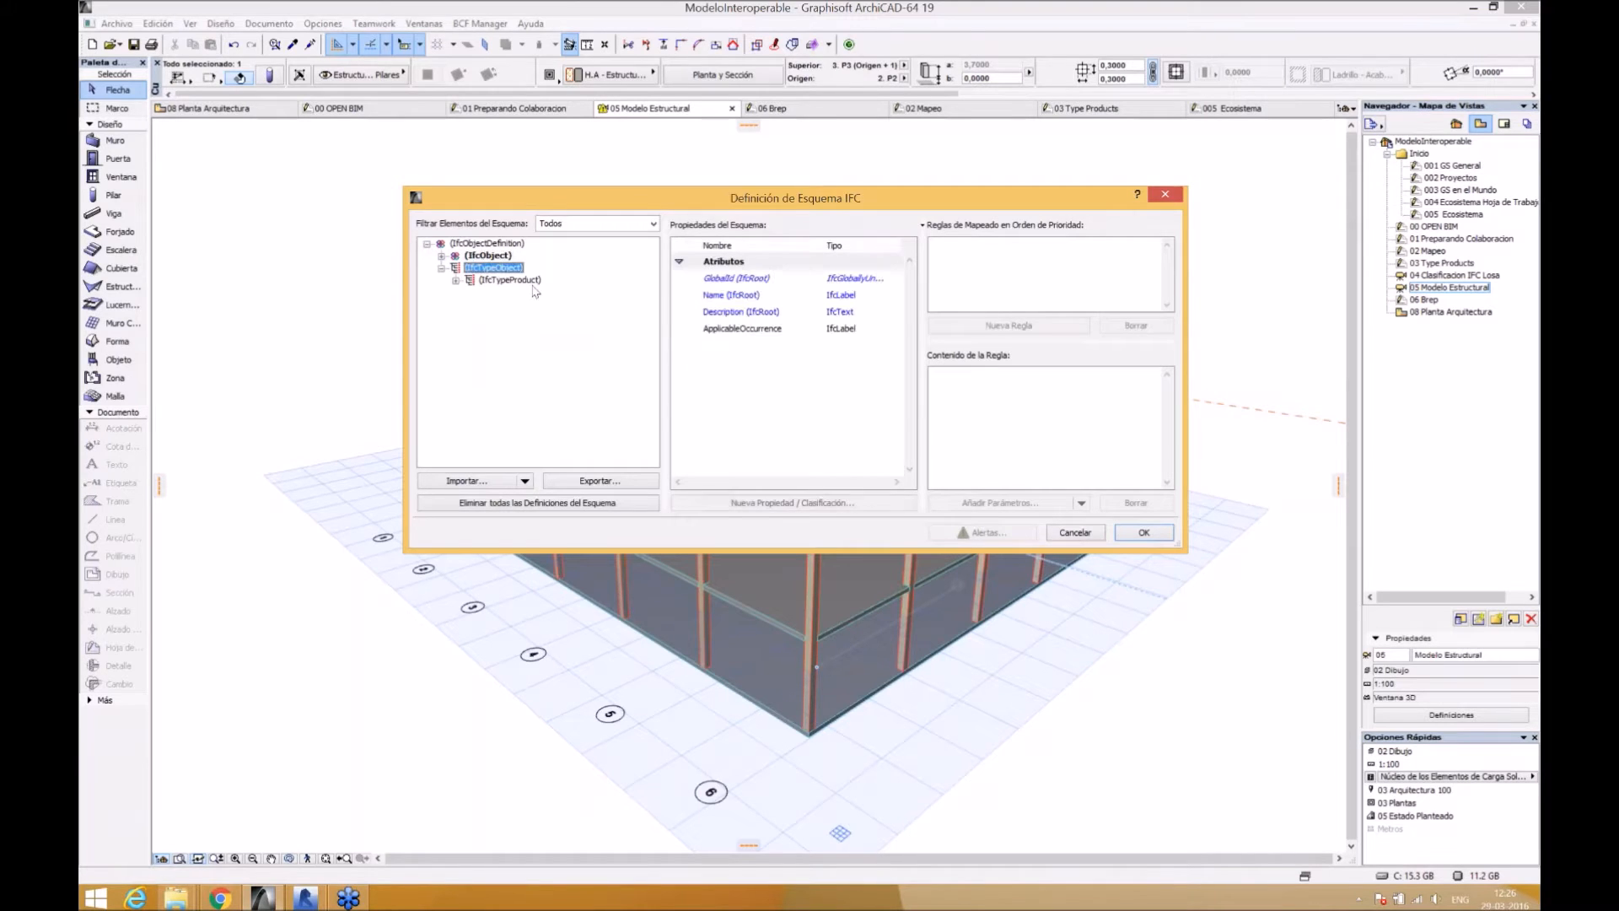
left_click(455, 281)
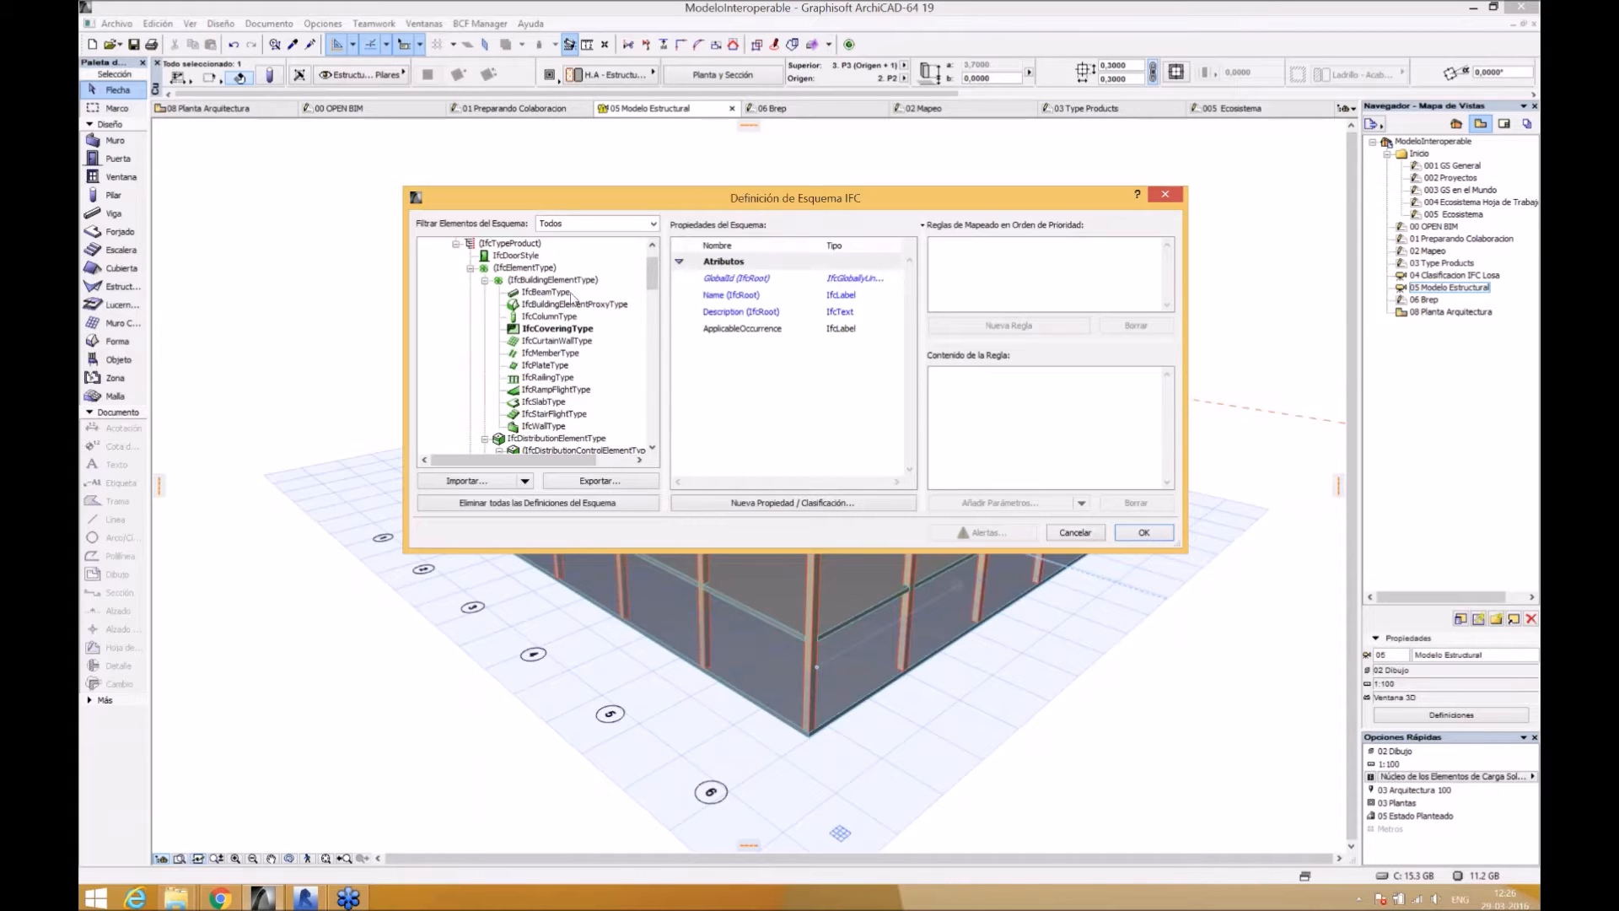
left_click(1075, 532)
- View the 03 Type Products table and return to the 05 Modelo Estructural 3D view
double_click(1446, 263)
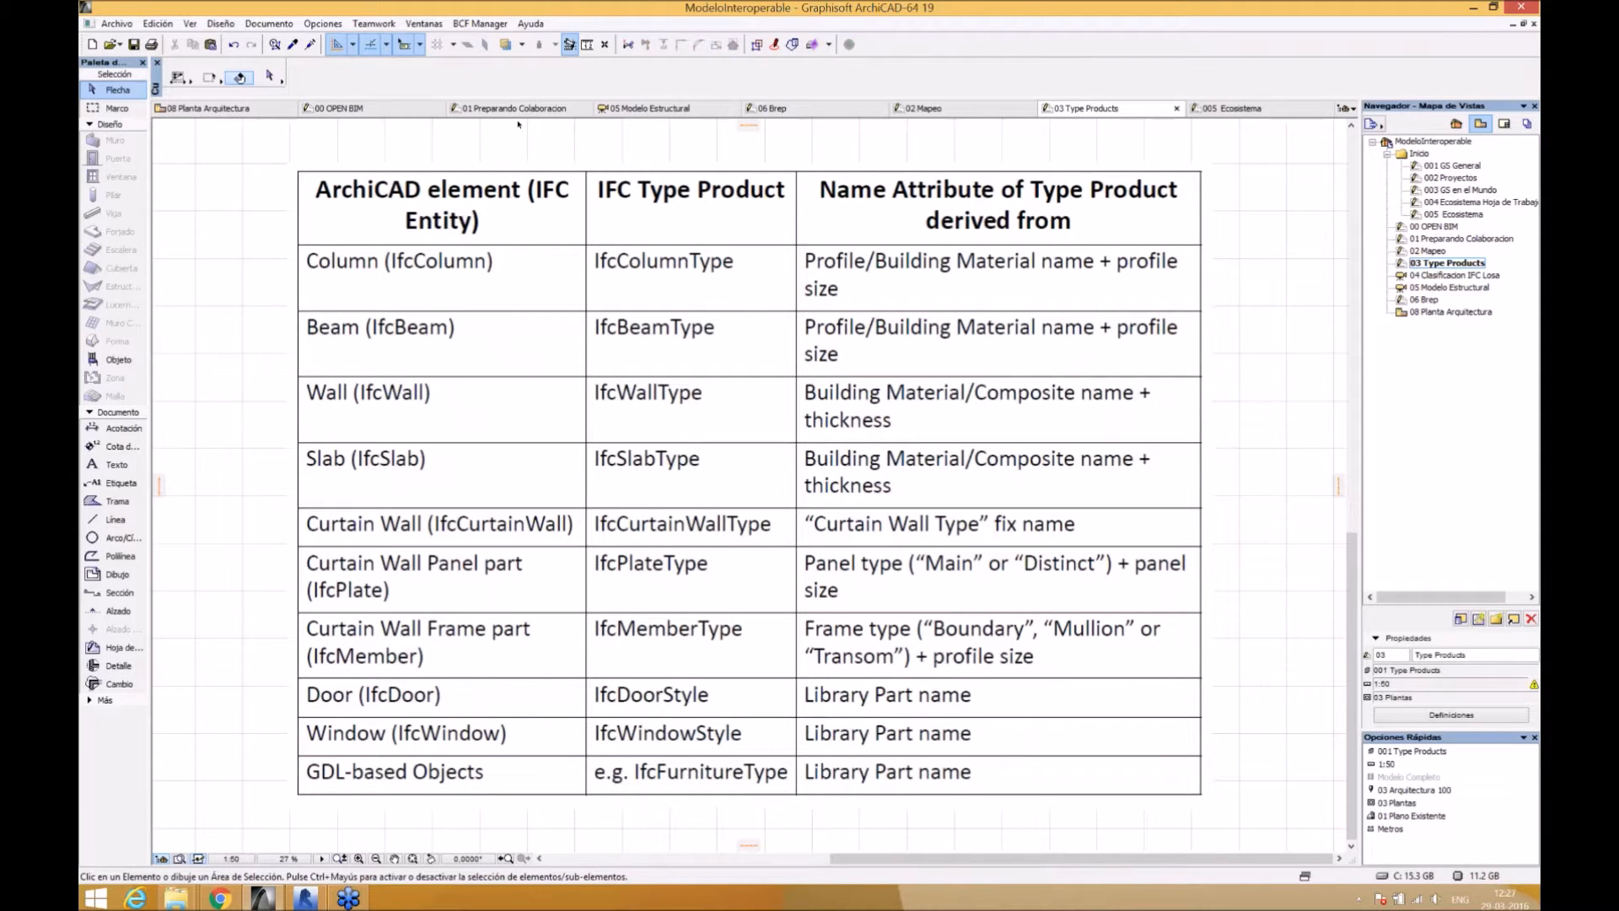
left_click(619, 110)
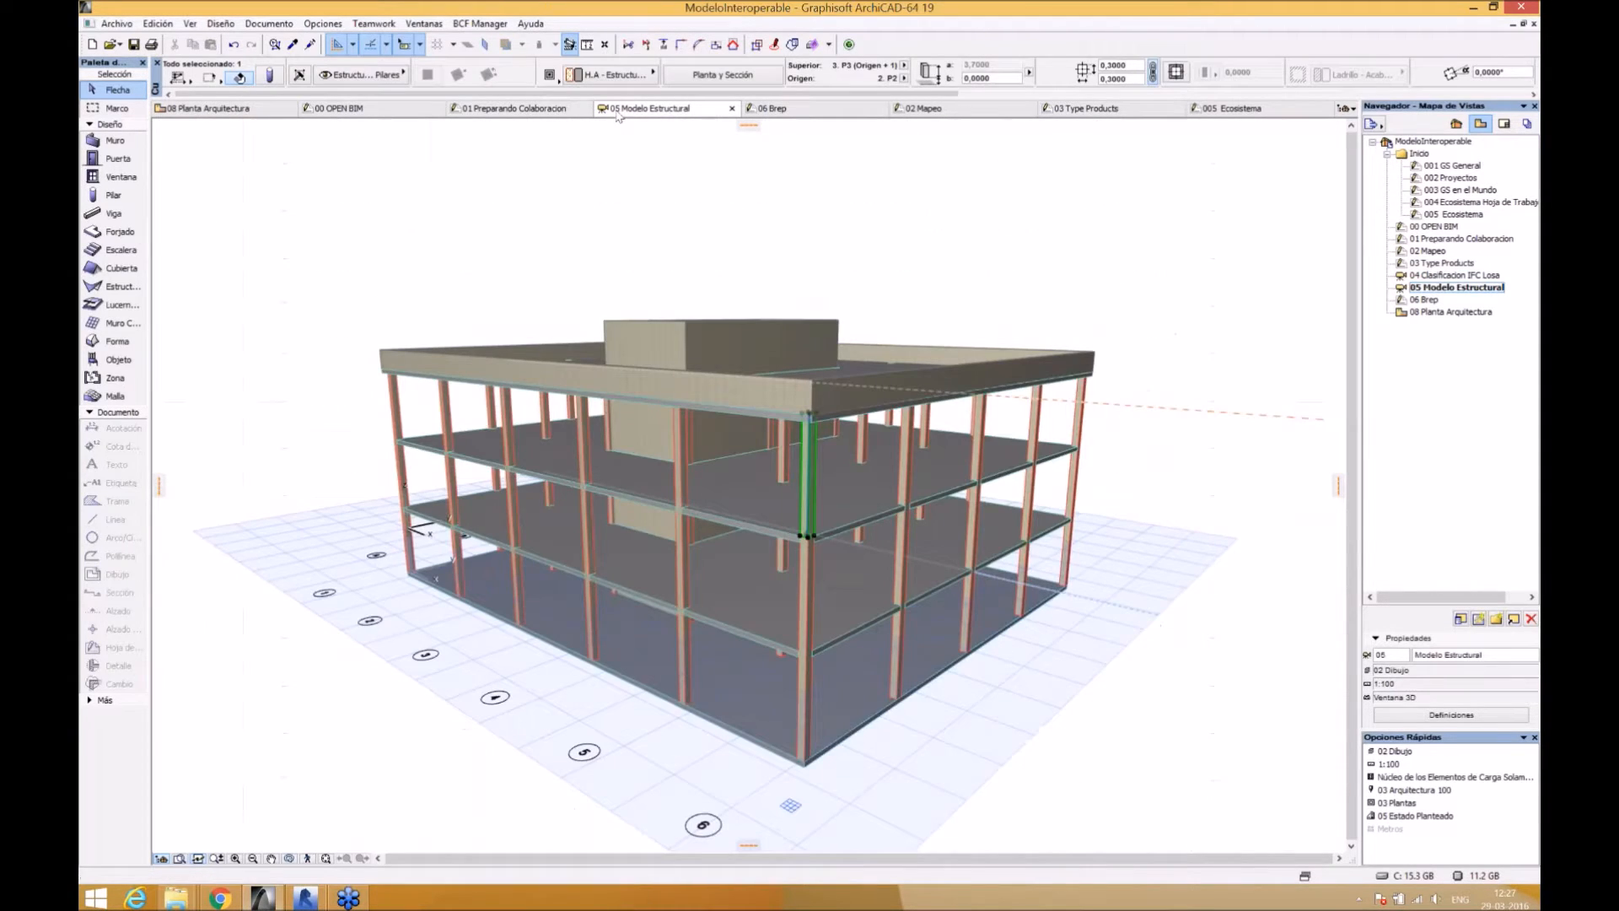
- Open the IFC 2x3 schema definition again and select IfcColumn under IfcProduct's building elements
left_click(118, 24)
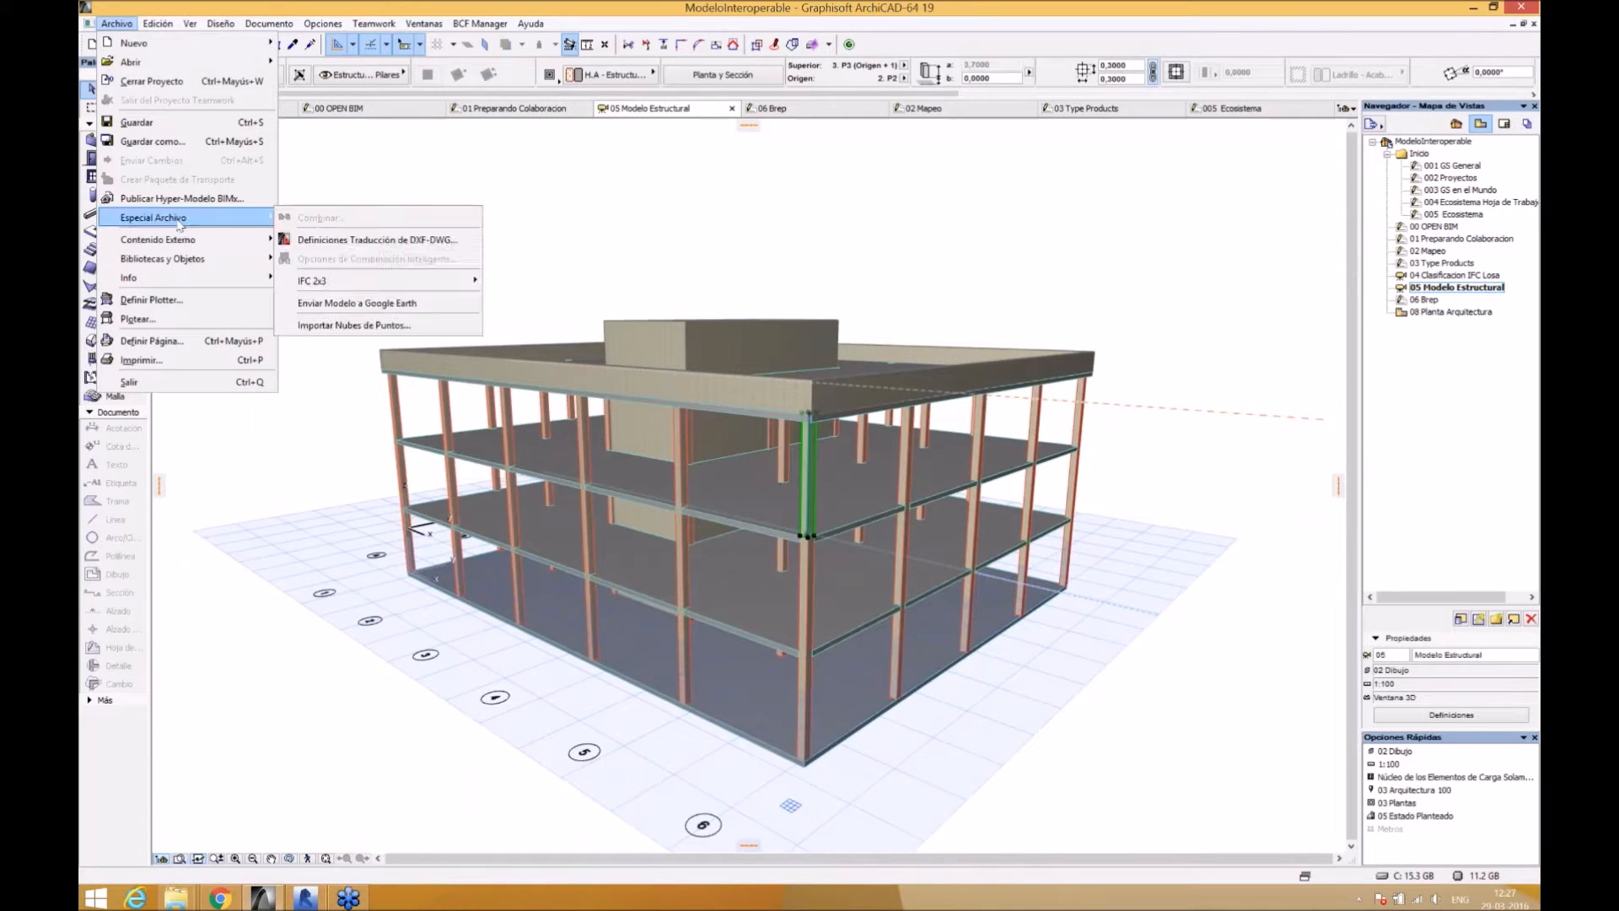
mouse_move(384, 290)
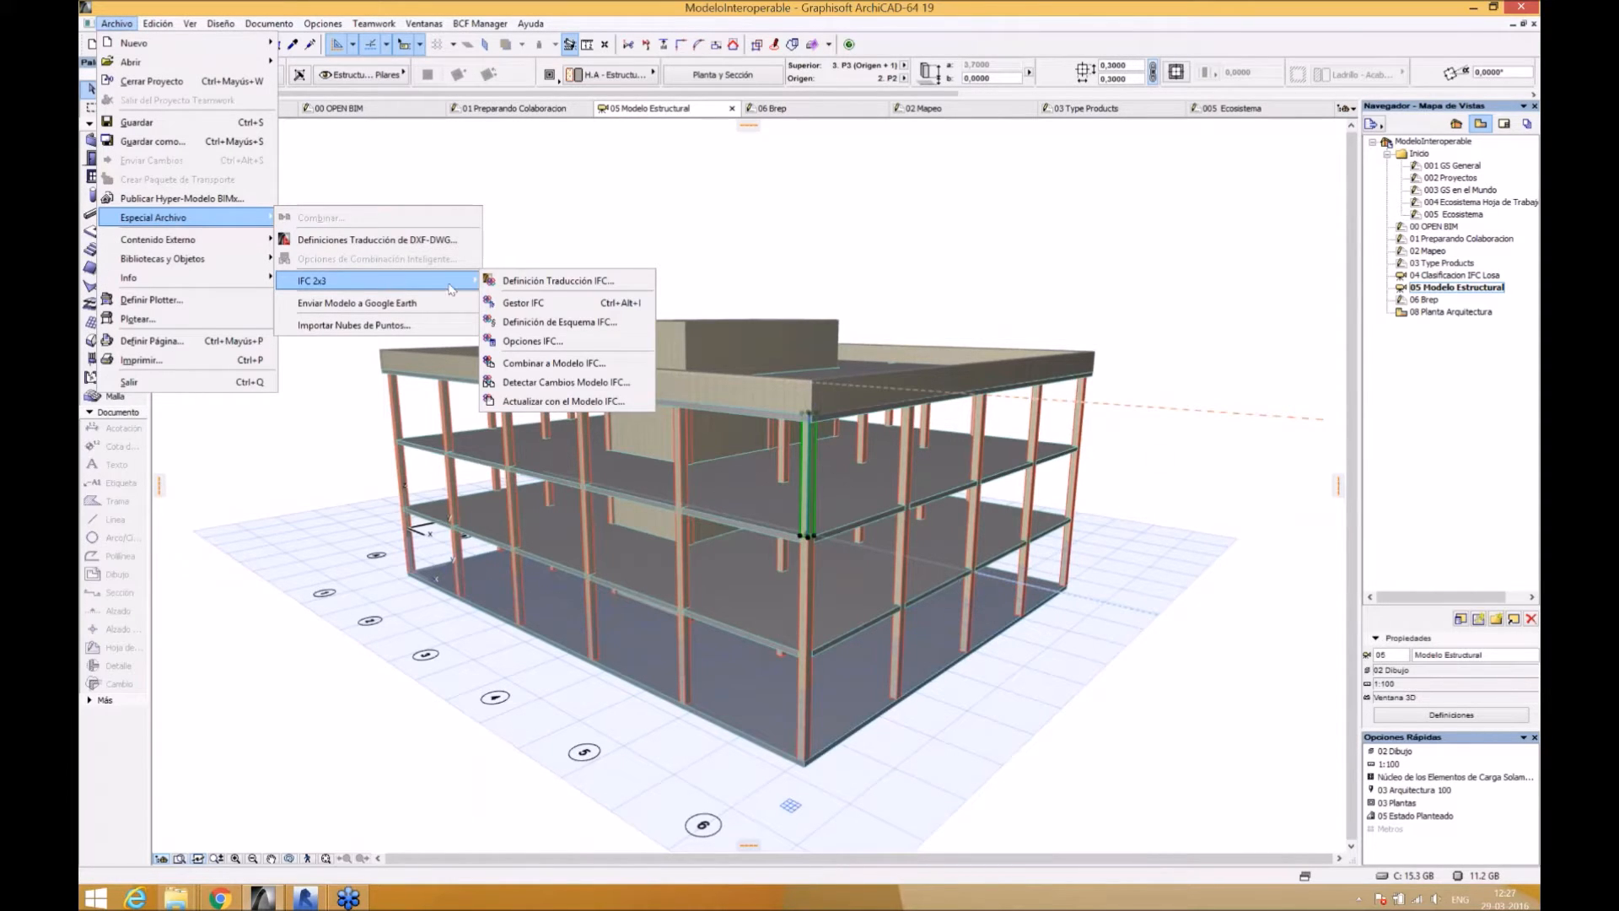
left_click(581, 323)
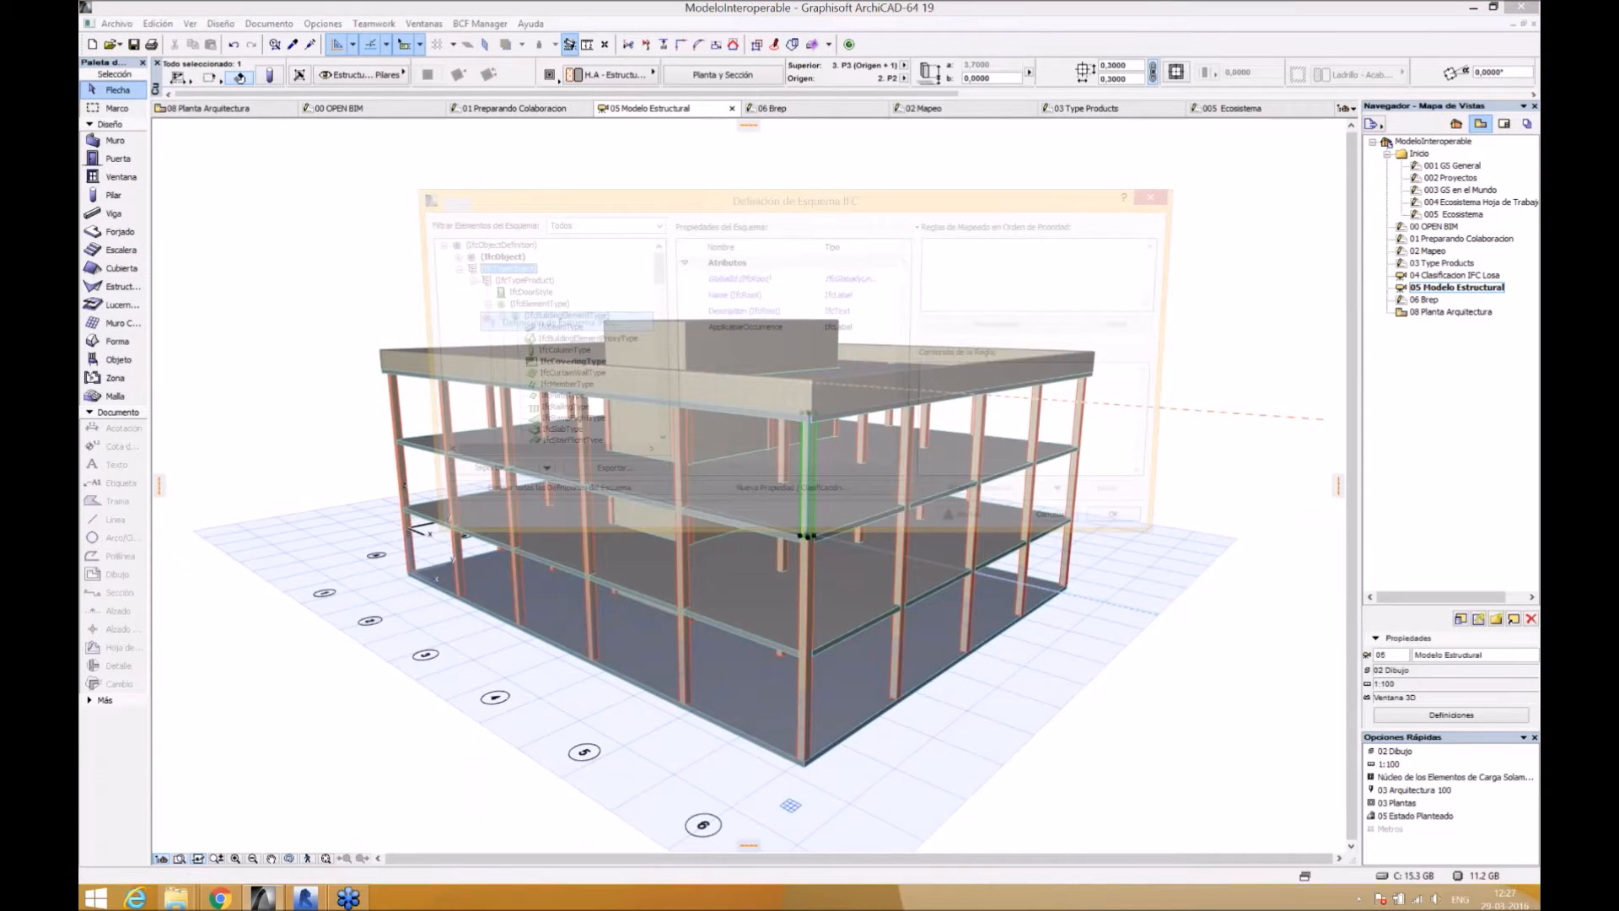
left_click(441, 268)
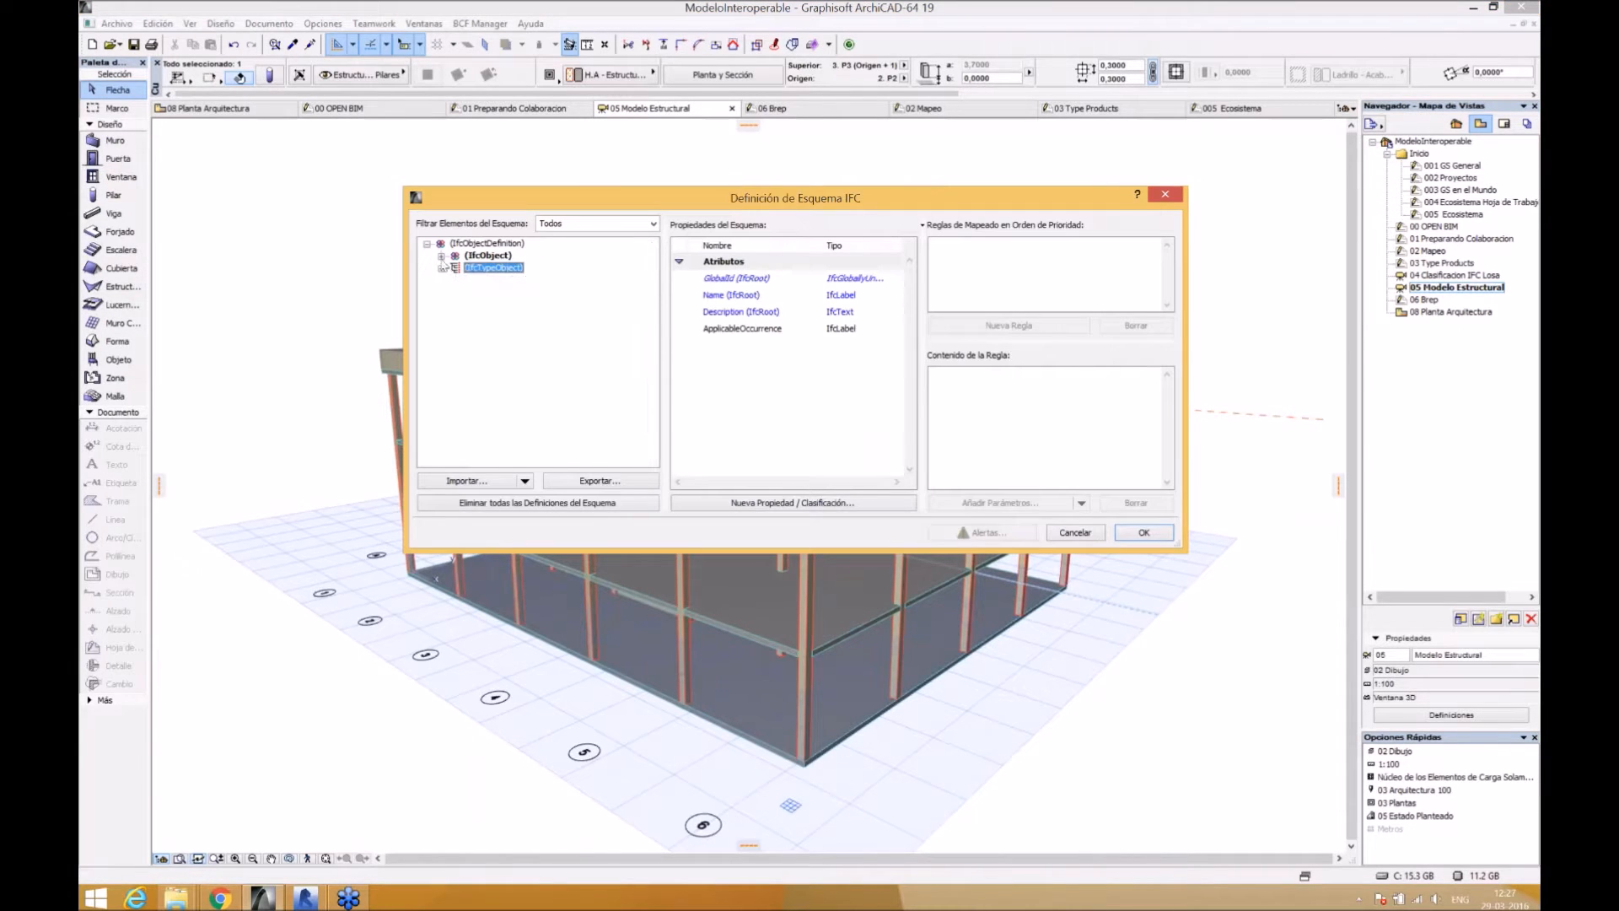
left_click(441, 255)
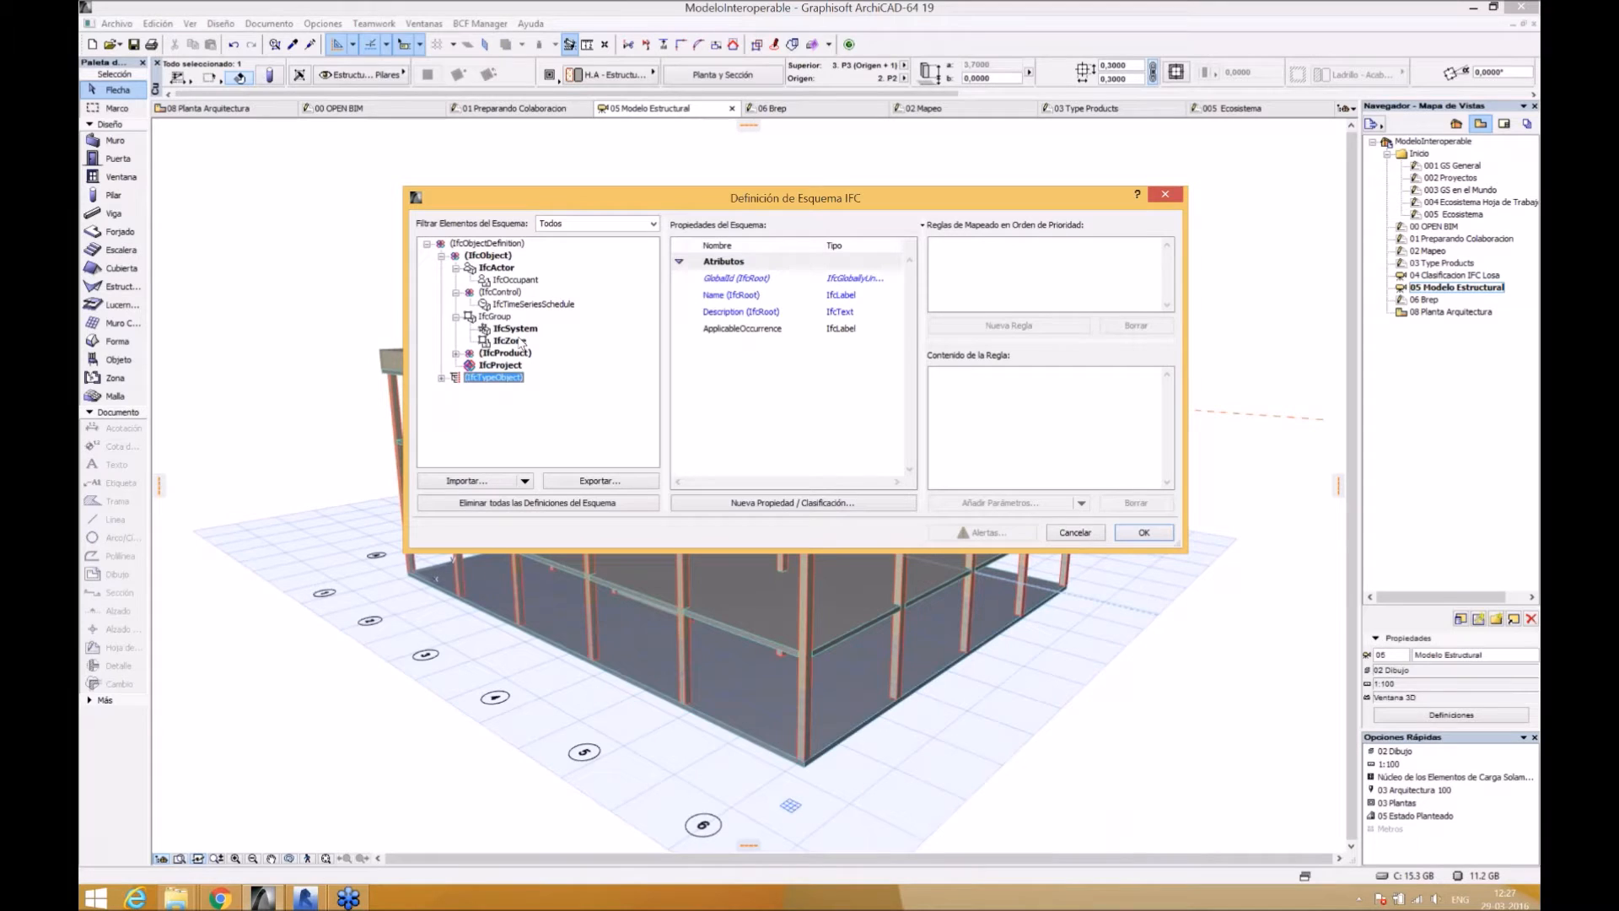
left_click(456, 354)
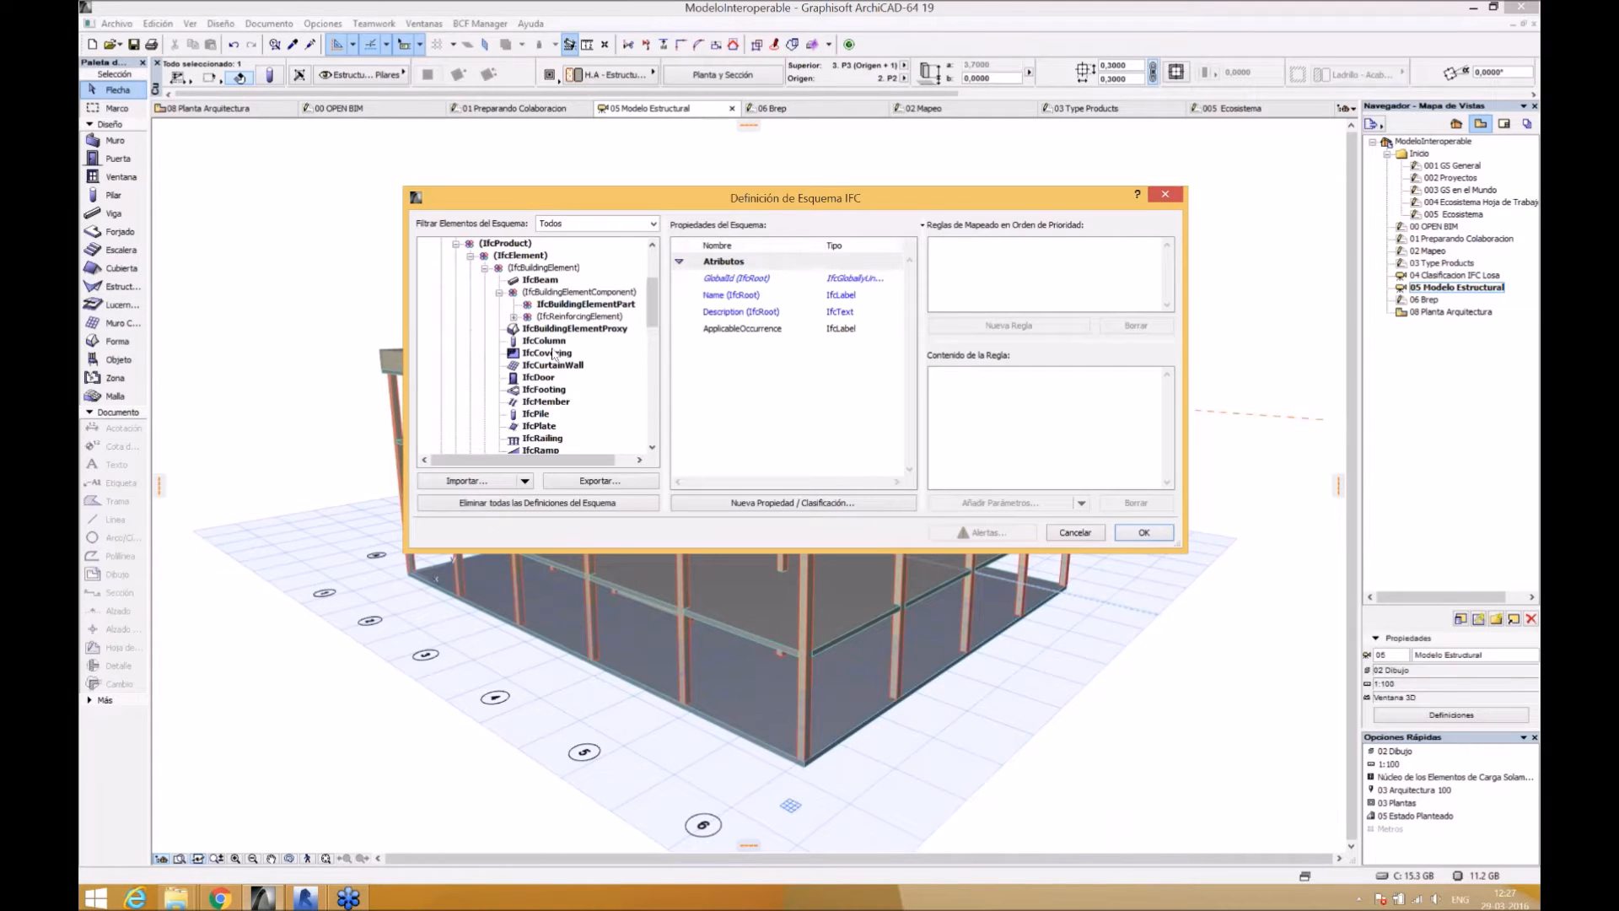
left_click(550, 341)
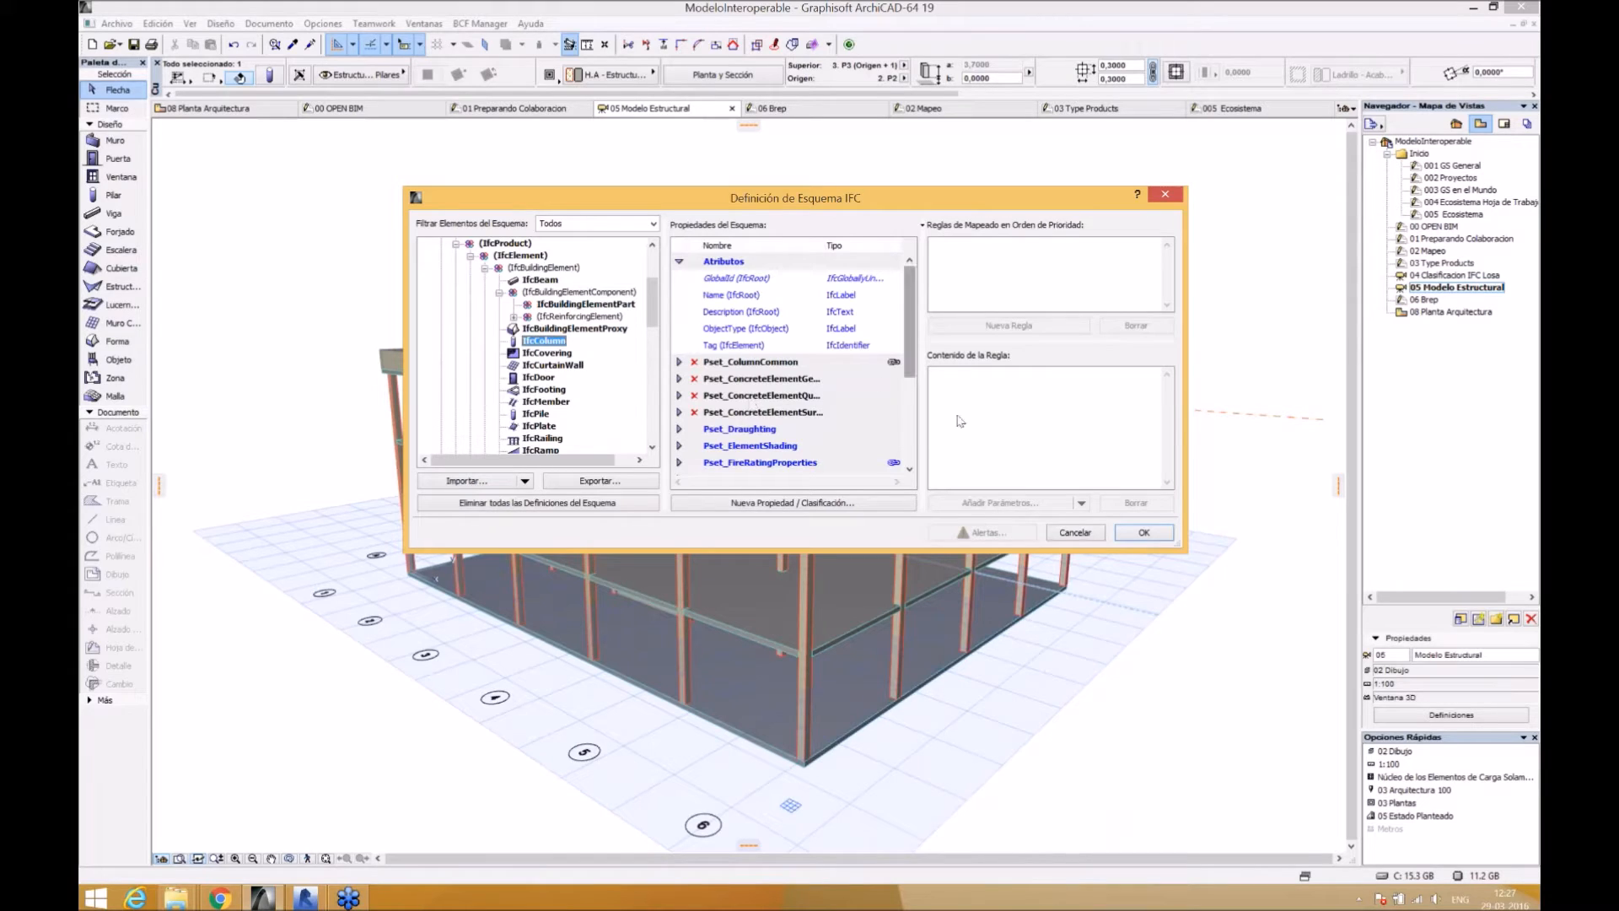
left_click(928, 444)
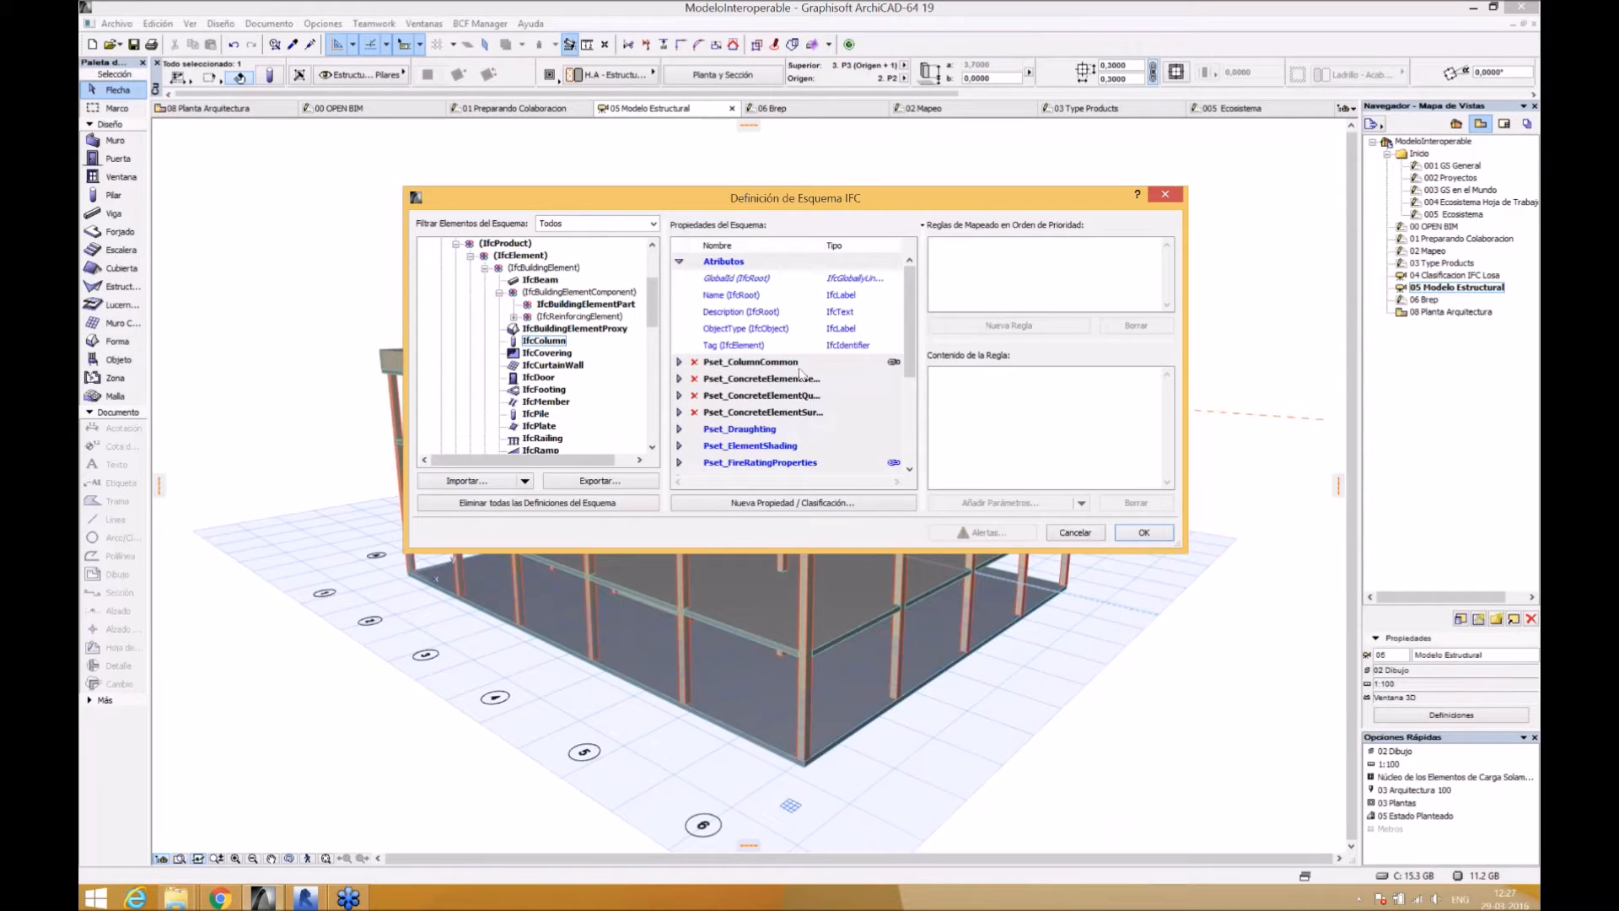
- Examine IfcColumn's ObjectType attribute and the properties within Pset_ColumnCommon
left_click(778, 330)
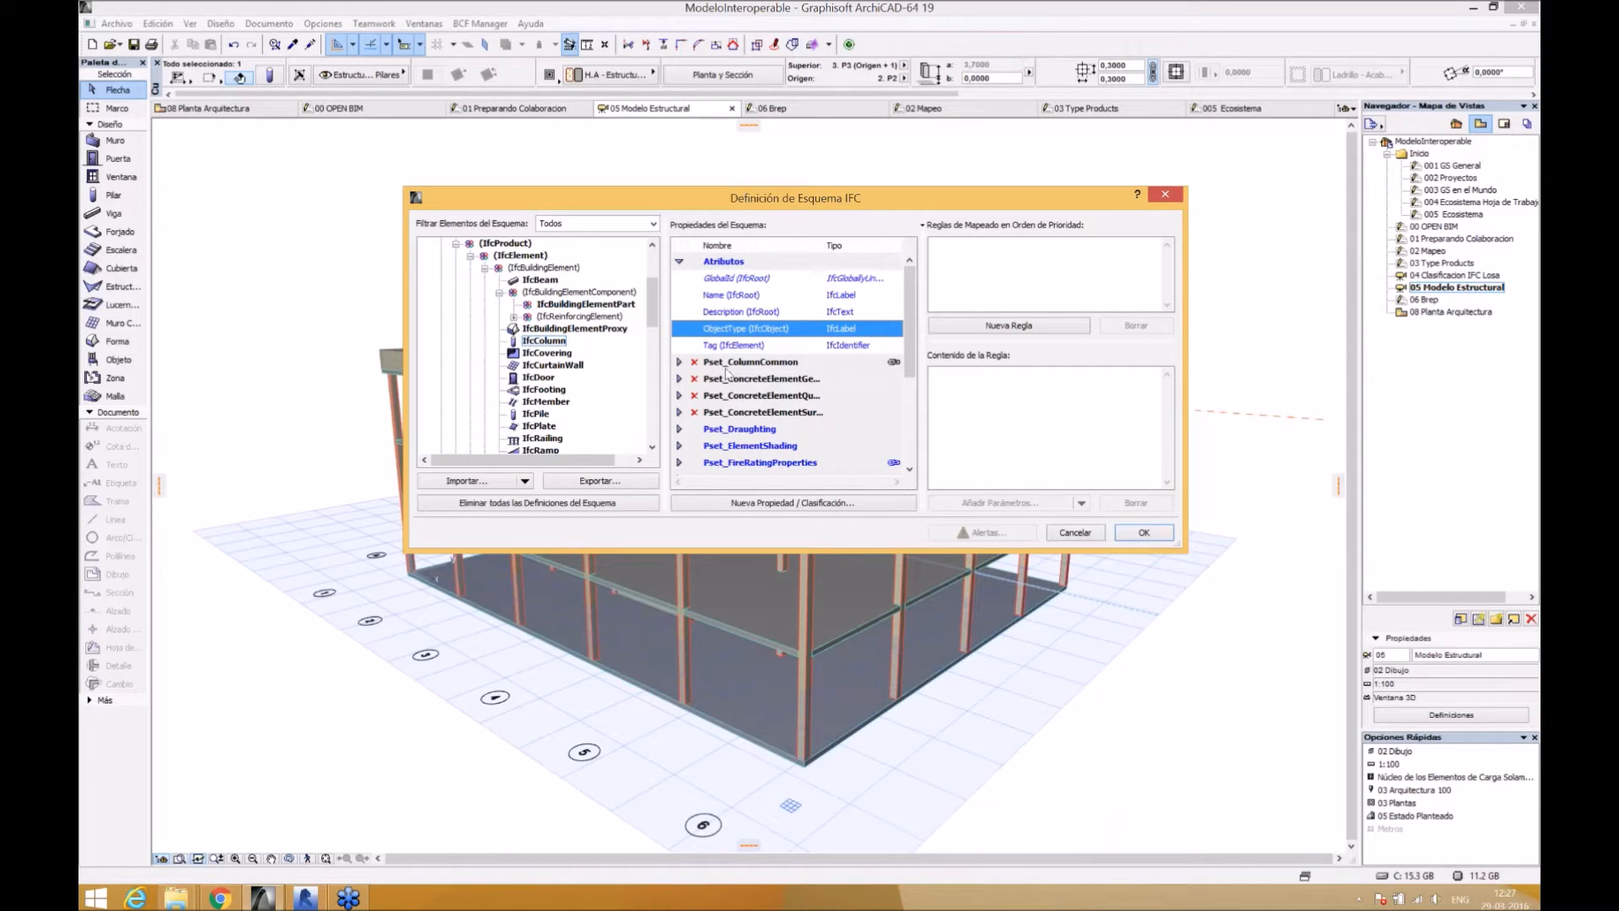
left_click(680, 363)
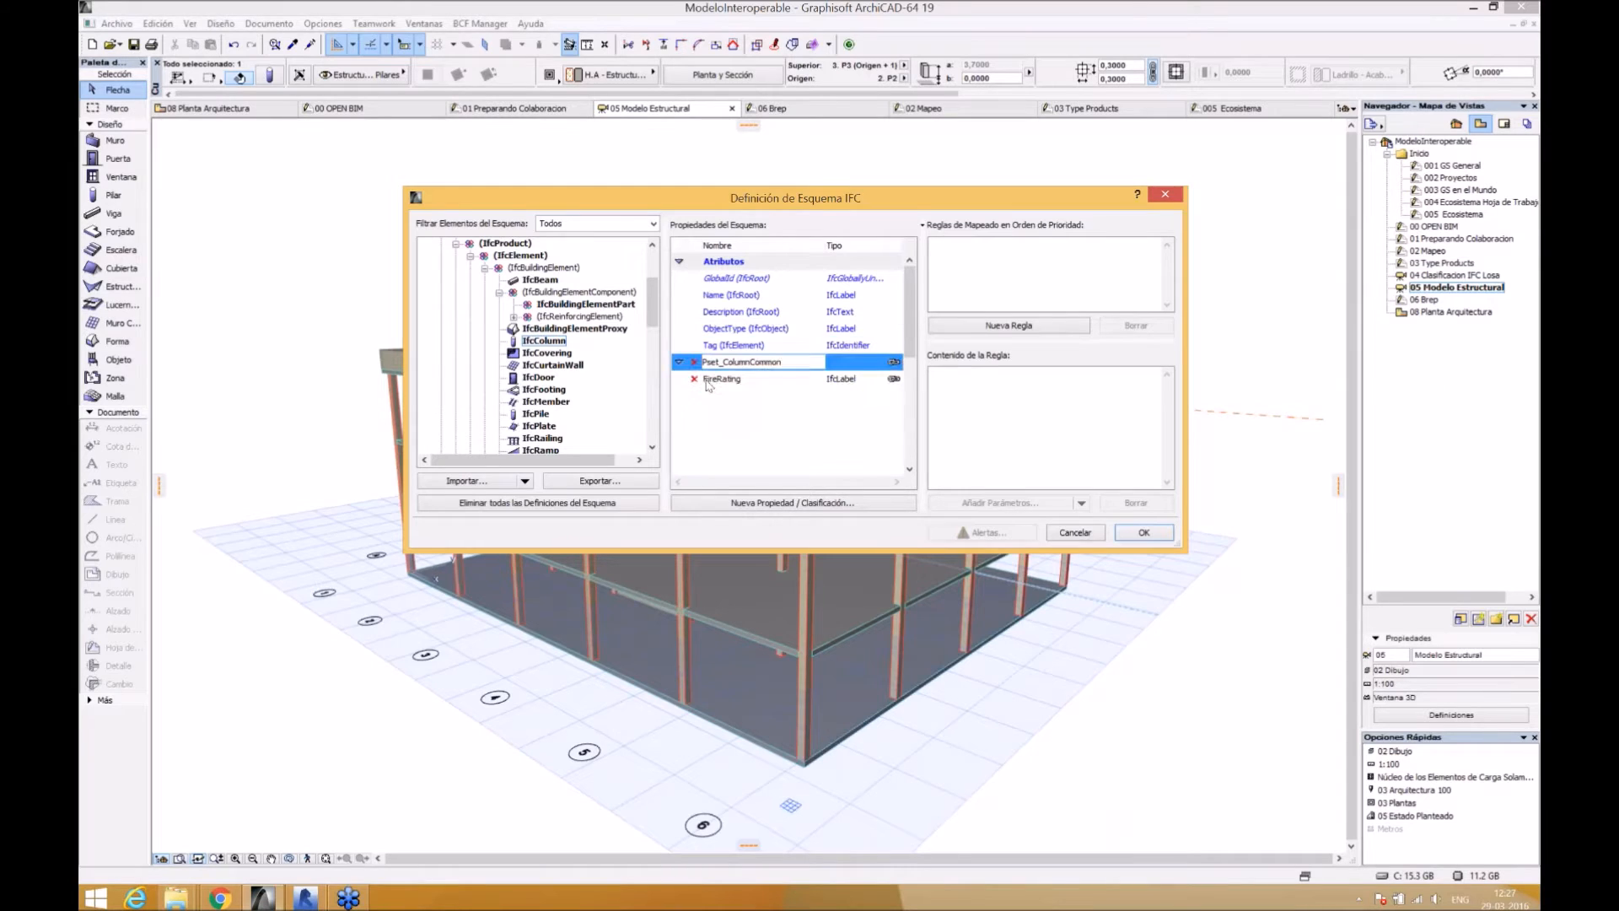
left_click(680, 362)
left_click(680, 362)
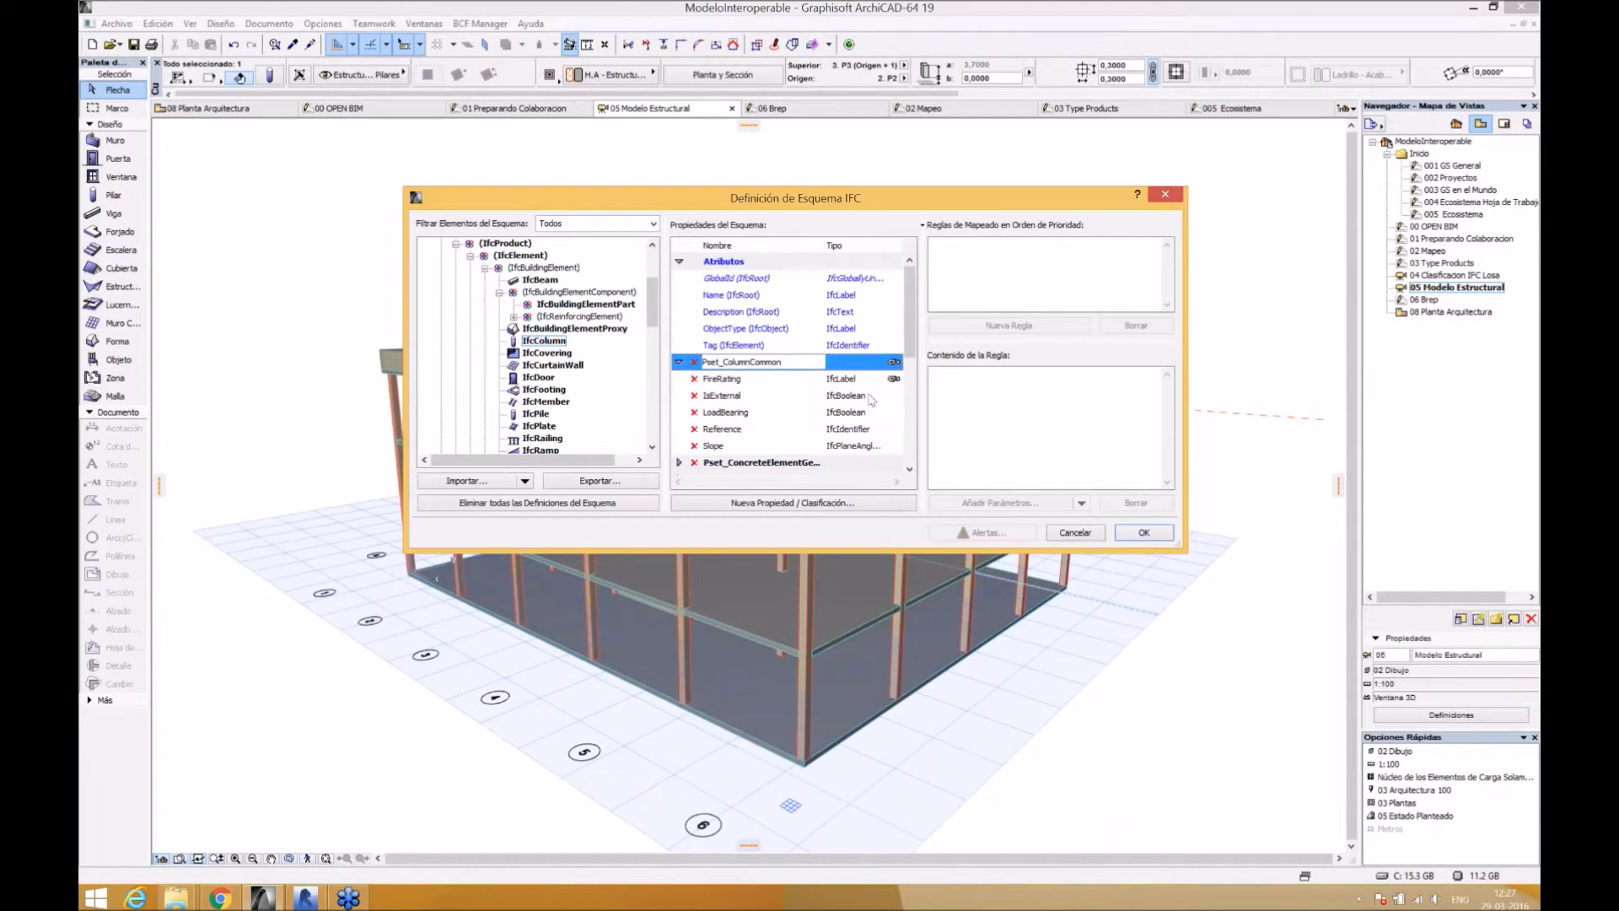
left_click(680, 363)
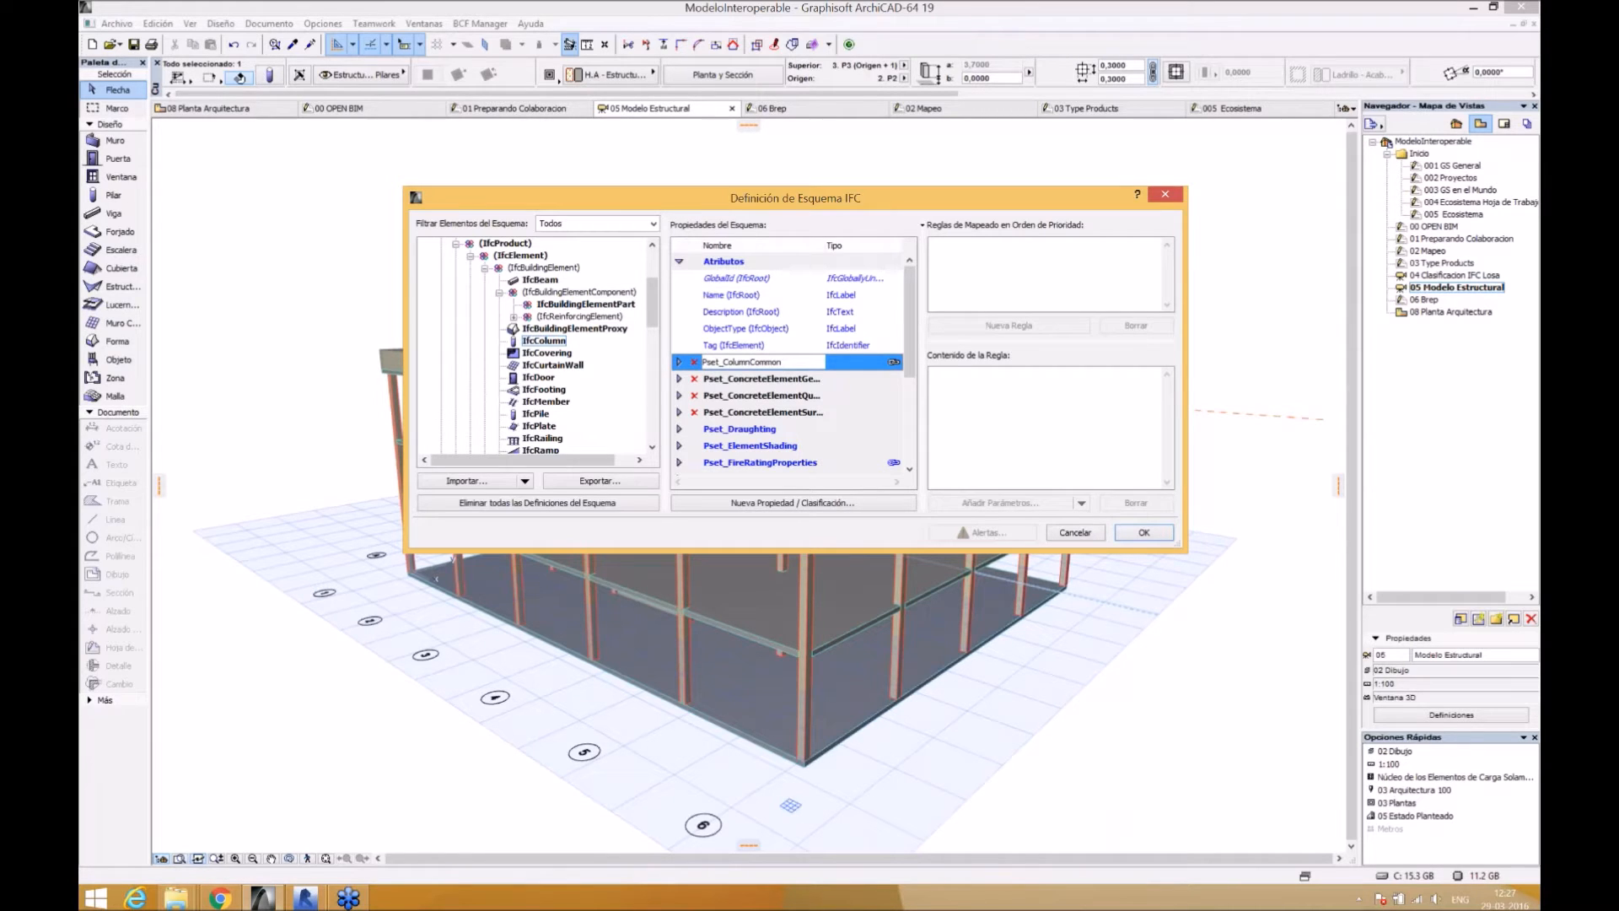
- Create a new mapping rule for IfcColumn's ObjectType attribute and open its parameter selection
left_click(784, 331)
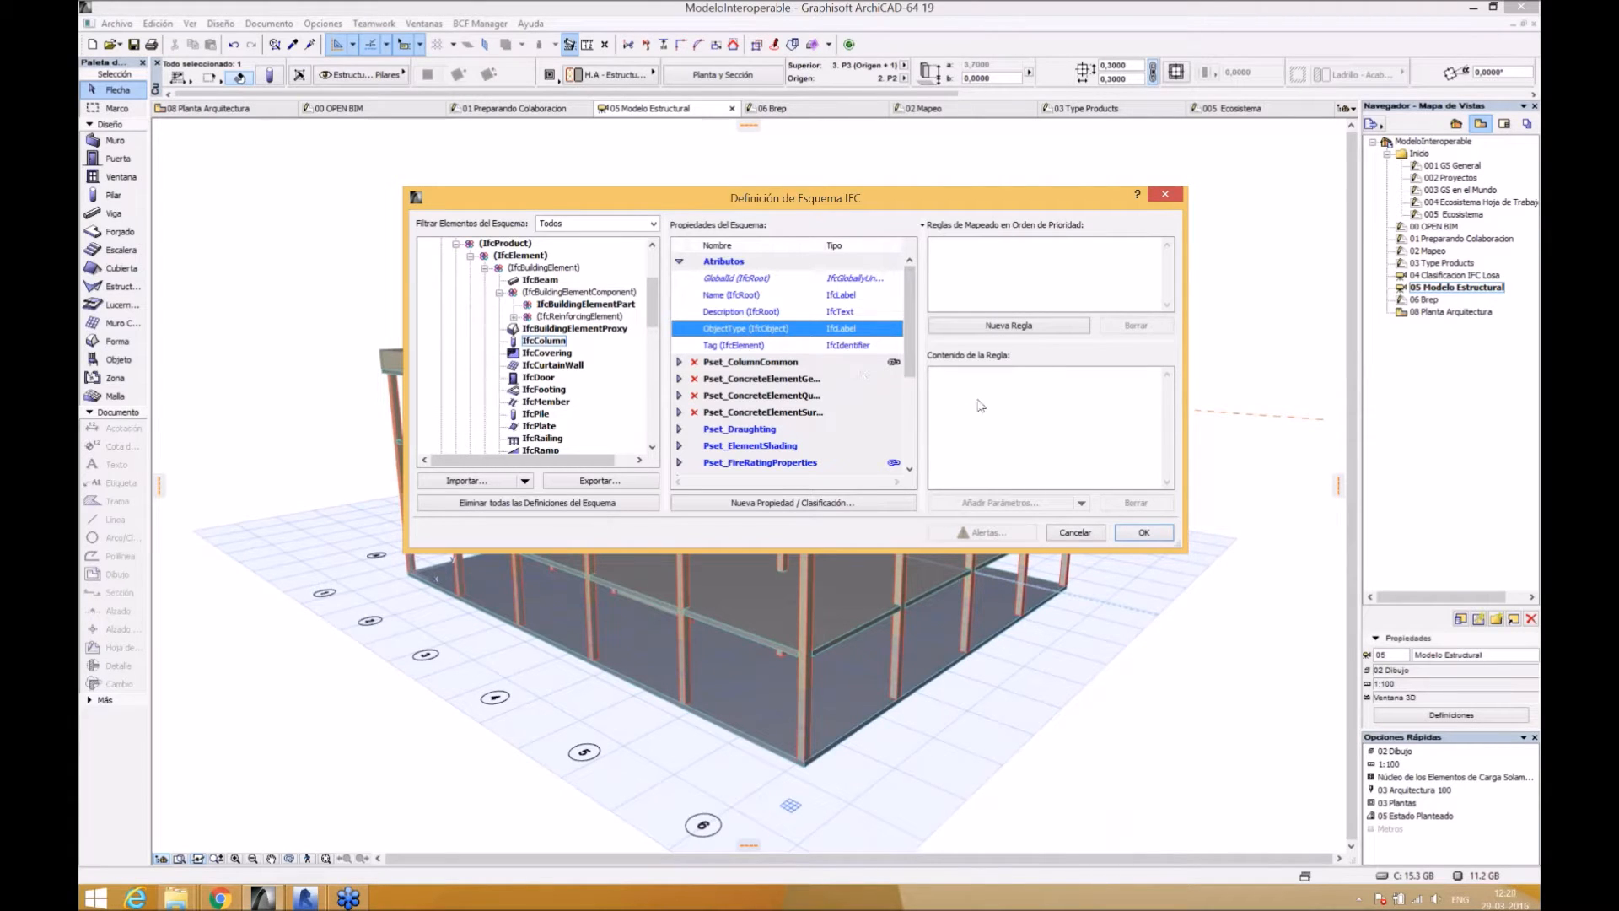
left_click(1005, 332)
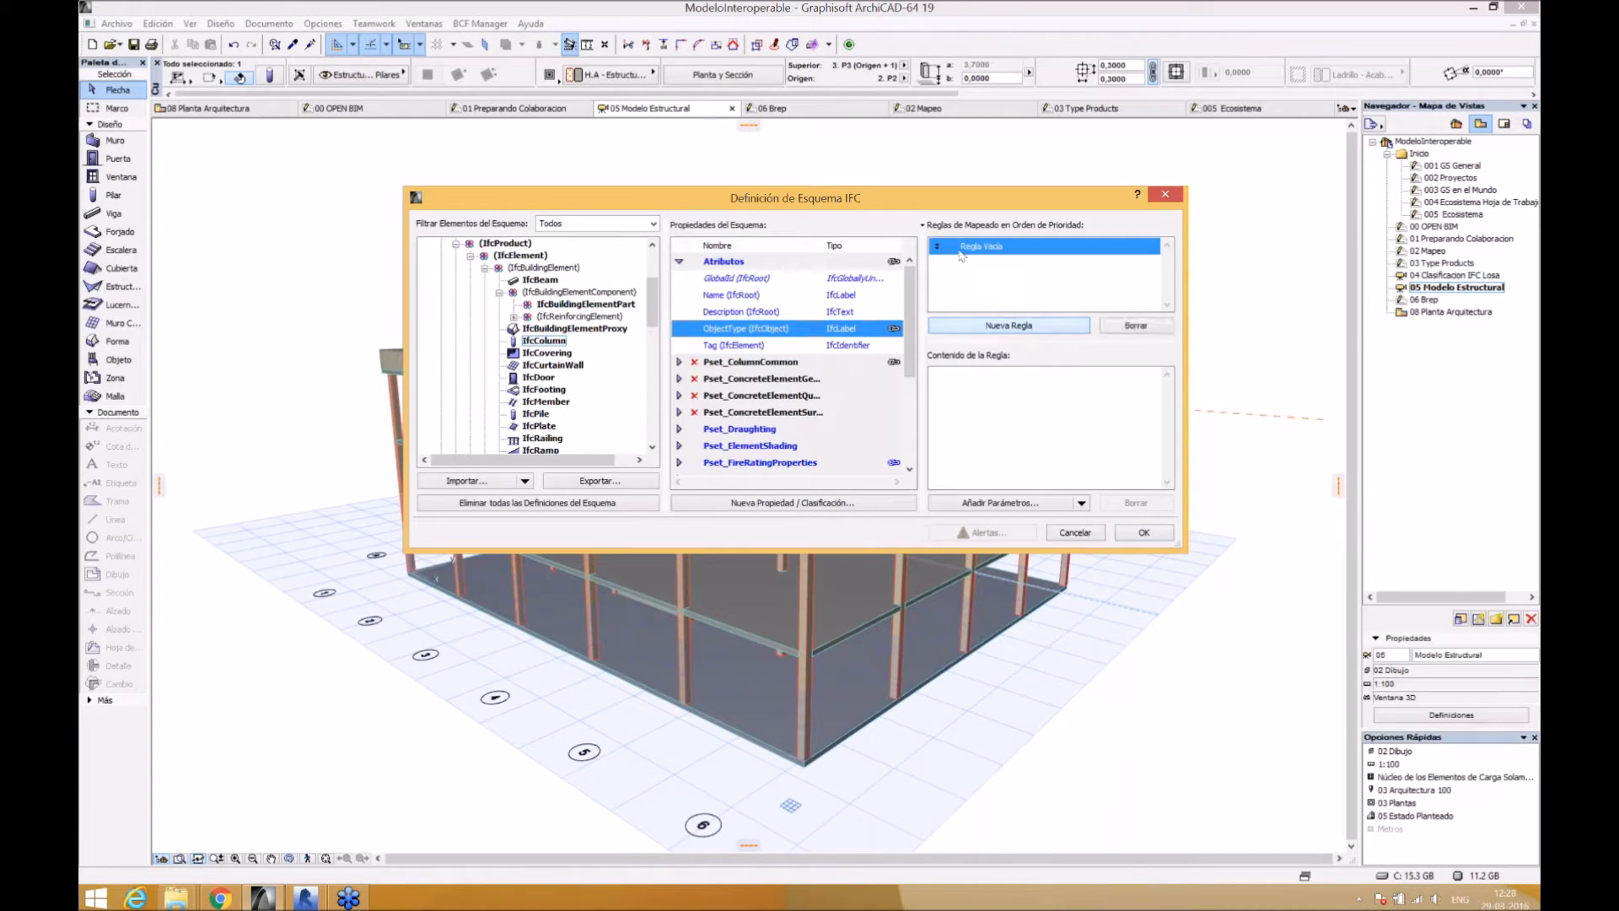
left_click(1010, 504)
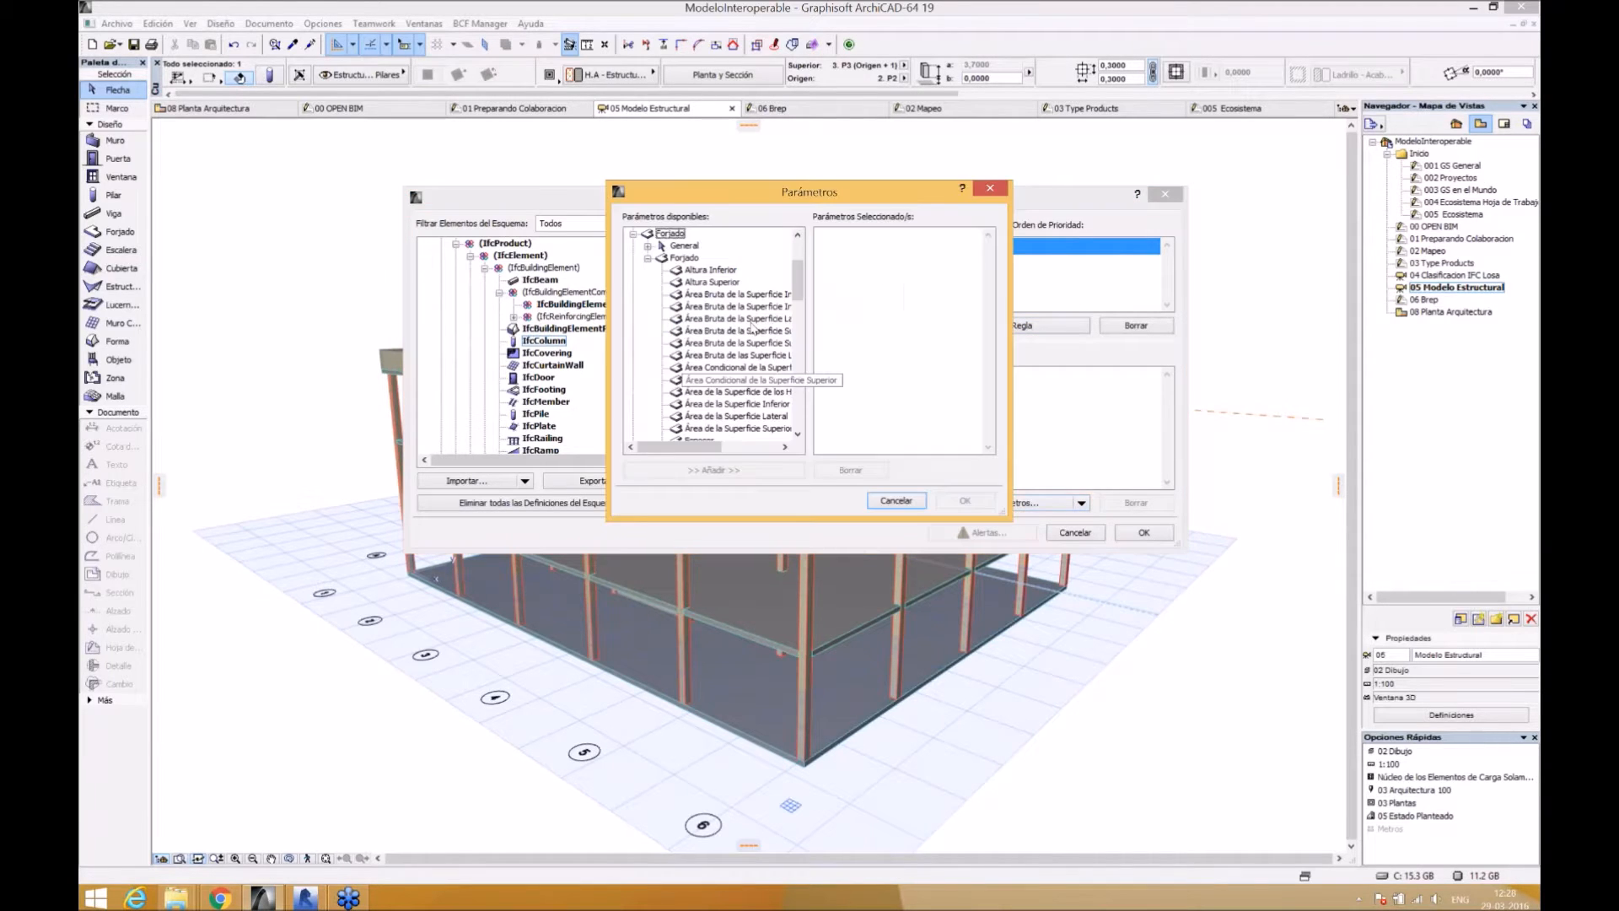
- Add the Material de Construcción / Compuesto parameter from the pillar's General group to the ObjectType rule
left_click(648, 258)
left_click(633, 233)
scroll(790, 283, "up", 3)
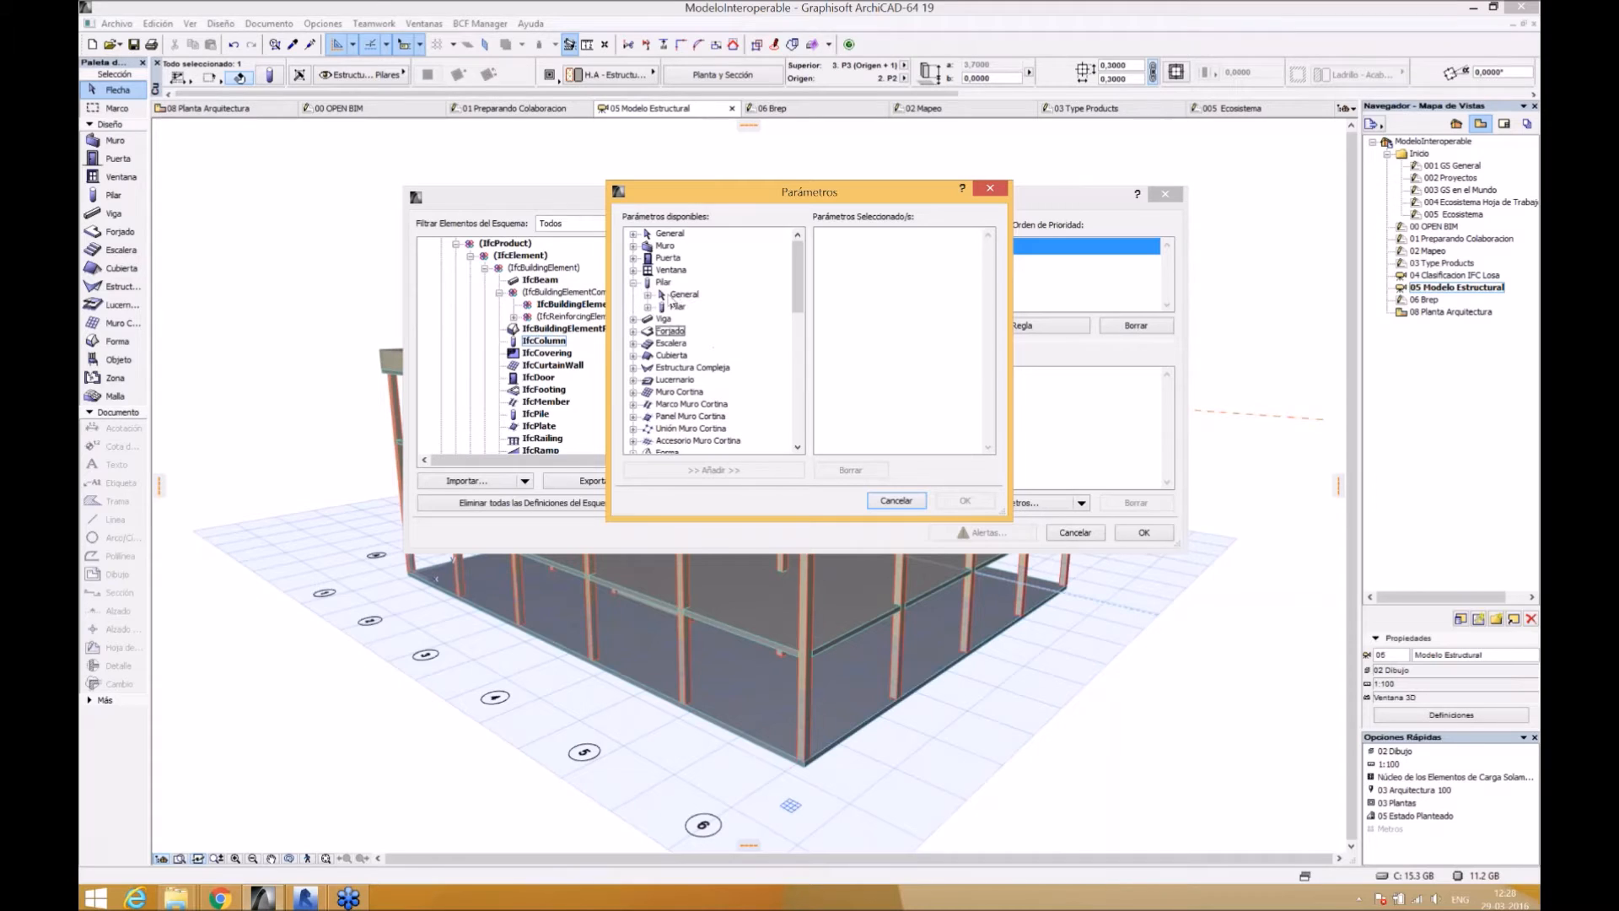
left_click(648, 295)
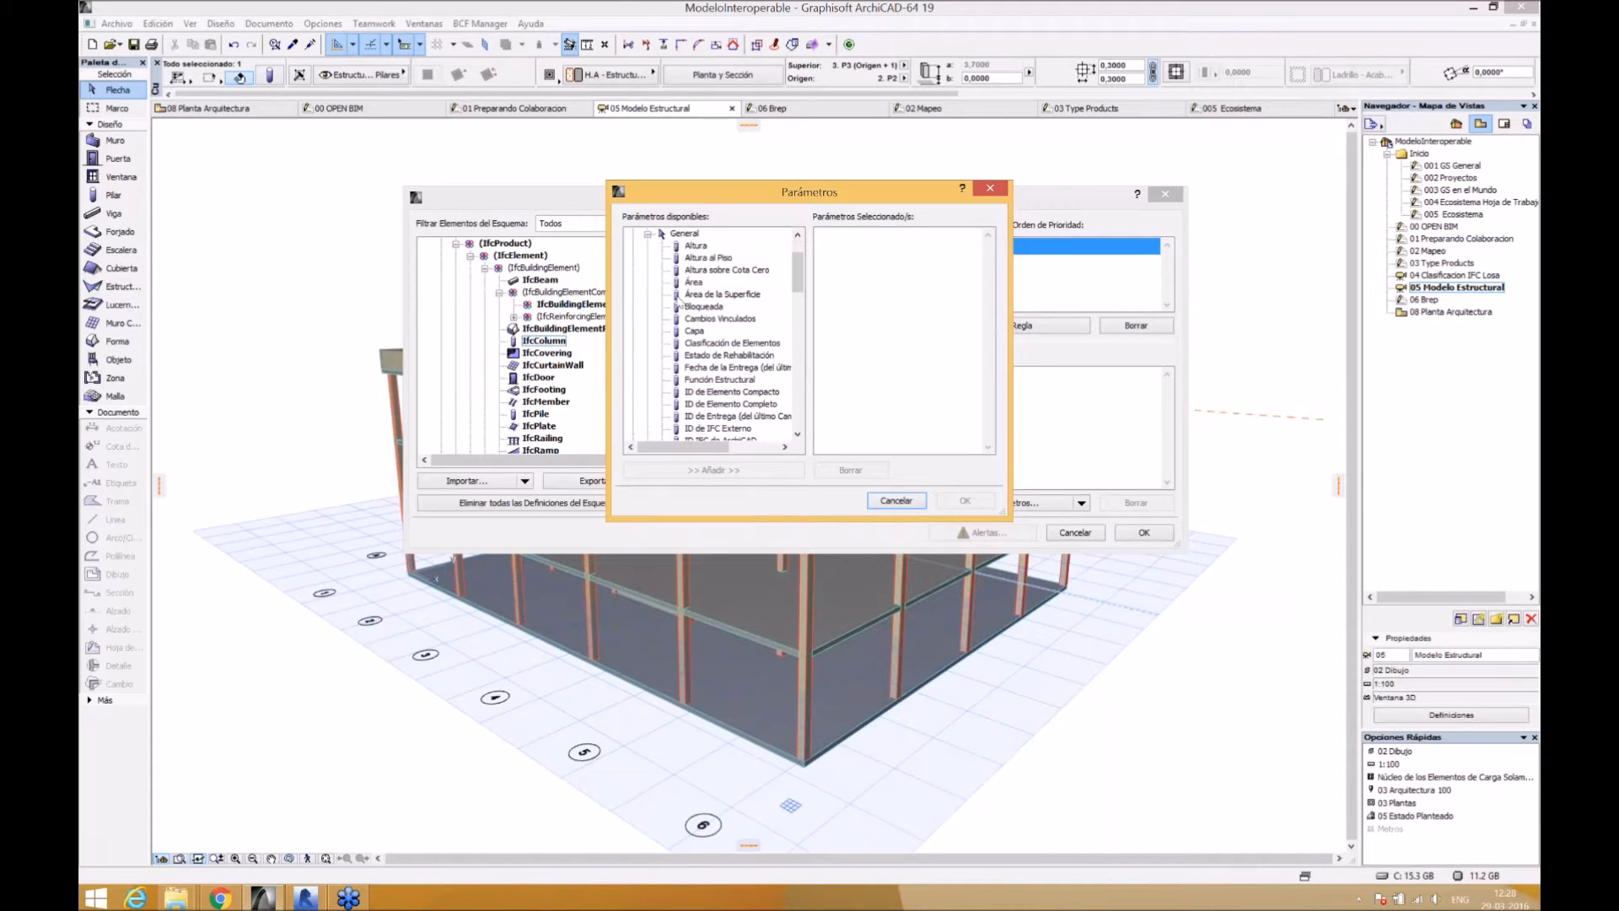
left_click(650, 236)
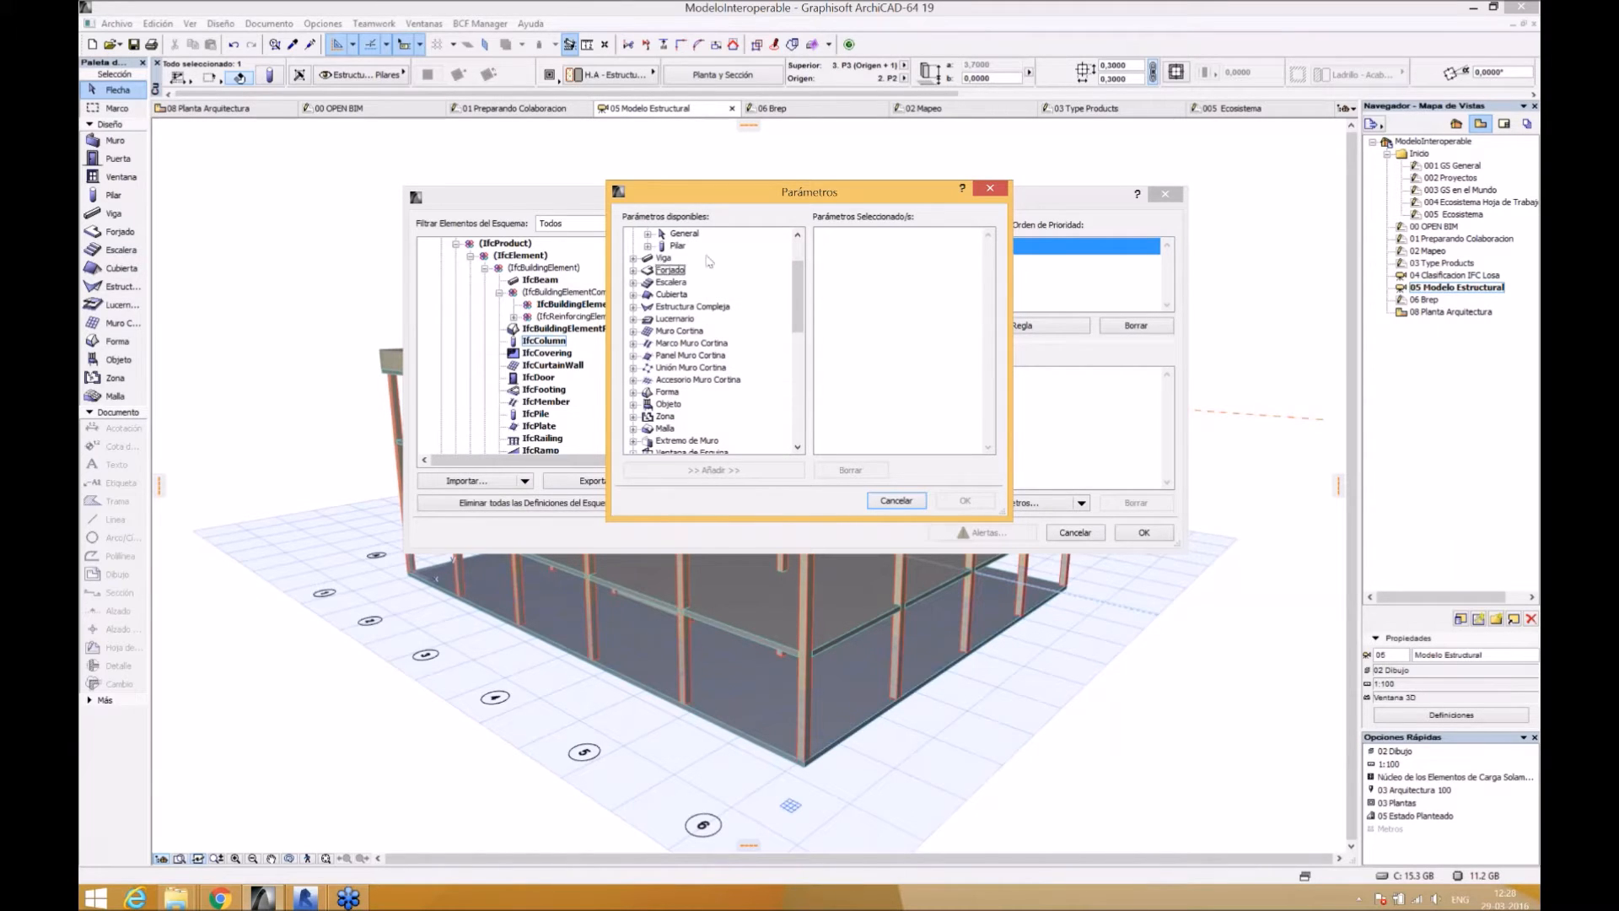
left_click(648, 246)
mouse_move(803, 289)
left_mouse_down()
mouse_move(804, 326)
mouse_move(797, 259)
left_mouse_up()
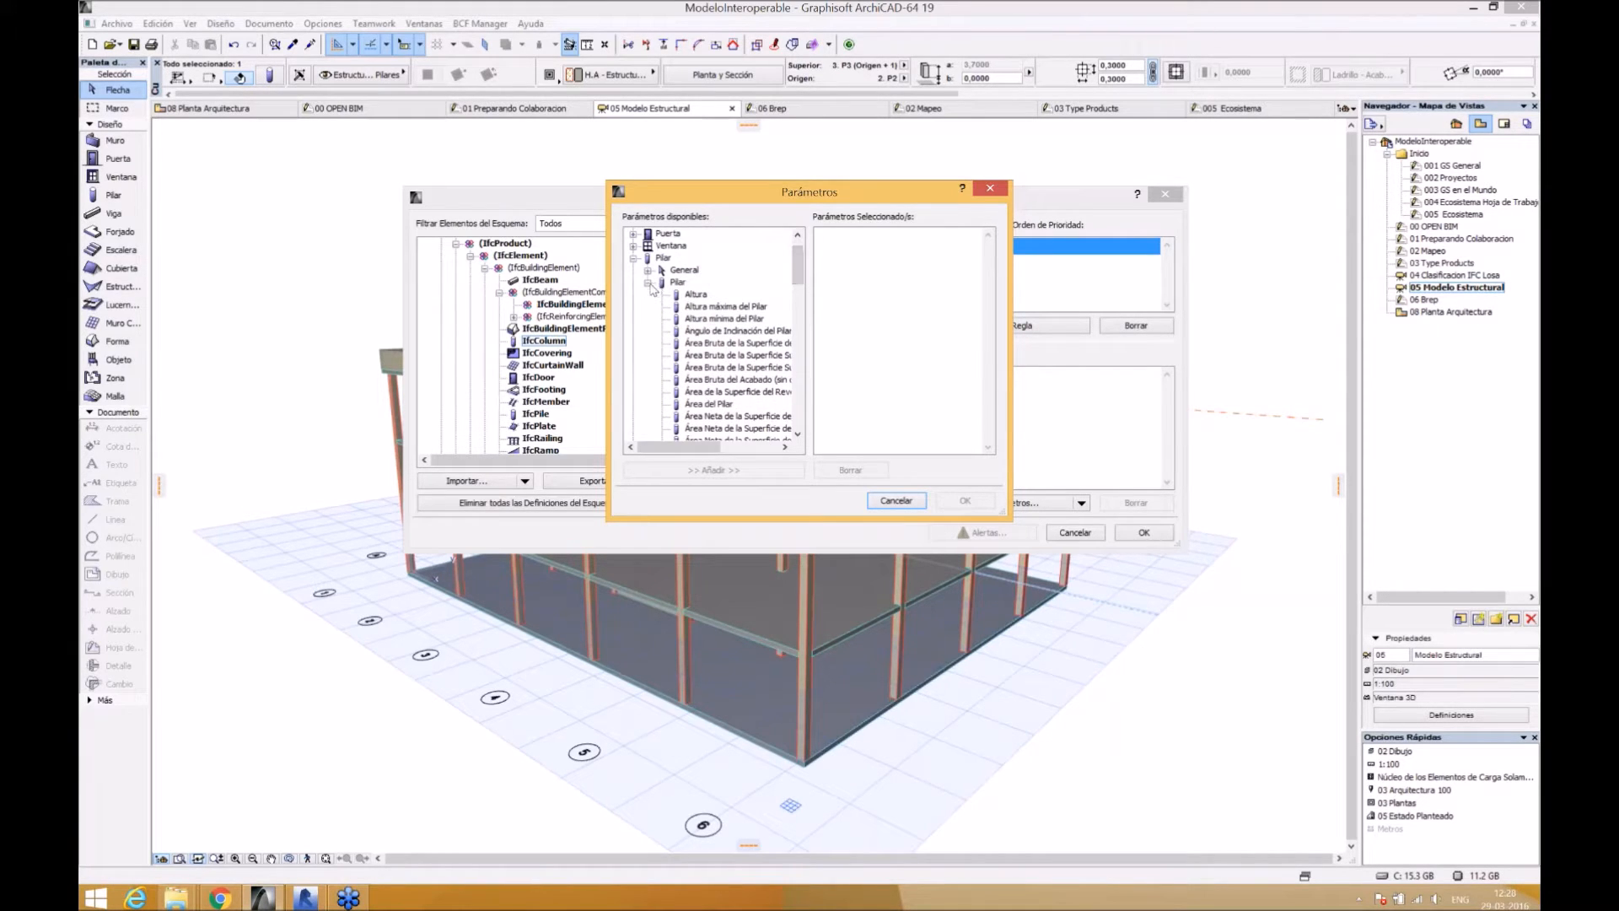
left_click(648, 283)
left_click(648, 270)
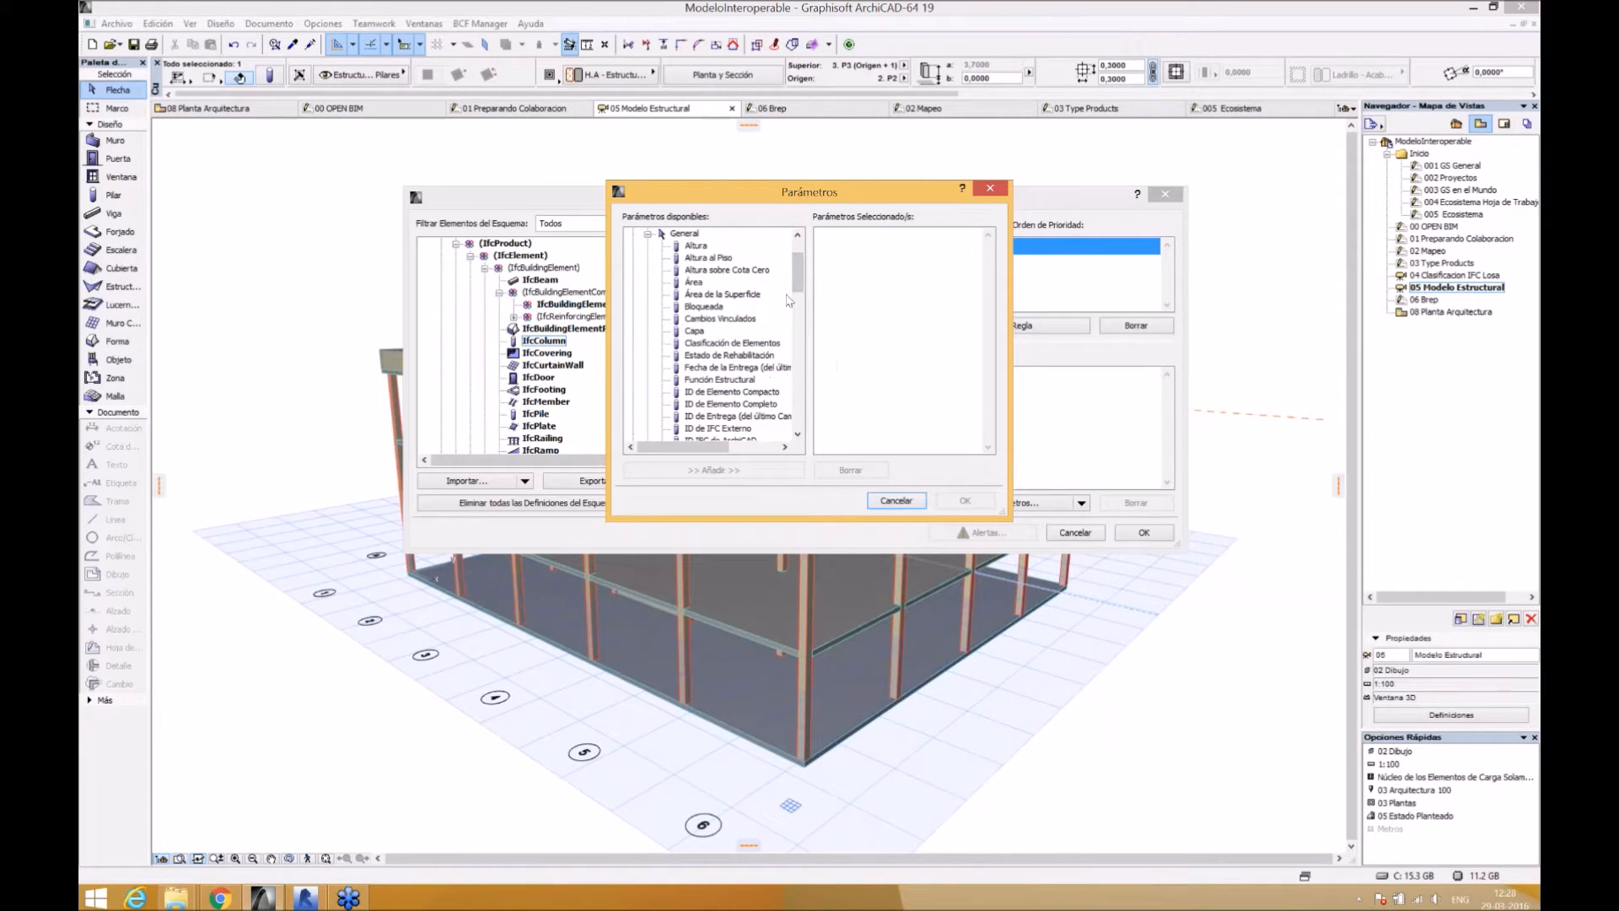
scroll(785, 346, "down", 2)
left_click(767, 391)
left_click(756, 470)
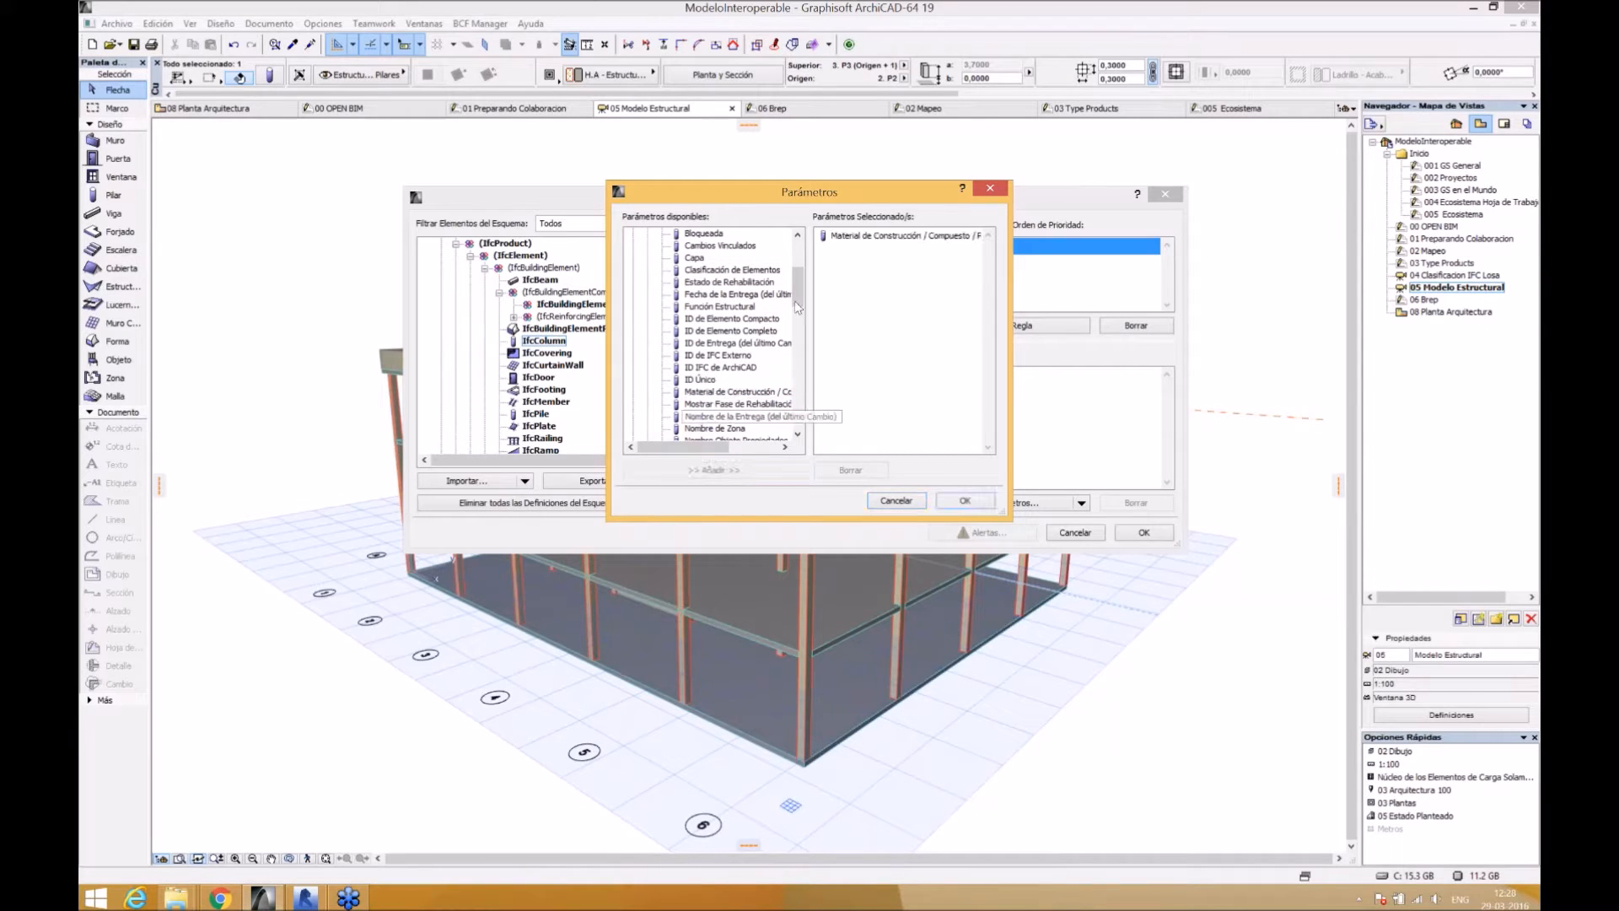
- Add the pillar parameters Tamaño 2º Núcleo and Tamaño Núcleo to the ObjectType rule and accept the parameter selection
left_click_drag(801, 299, 801, 332)
left_click(647, 344)
scroll(797, 317, "down", 3)
left_click(721, 404)
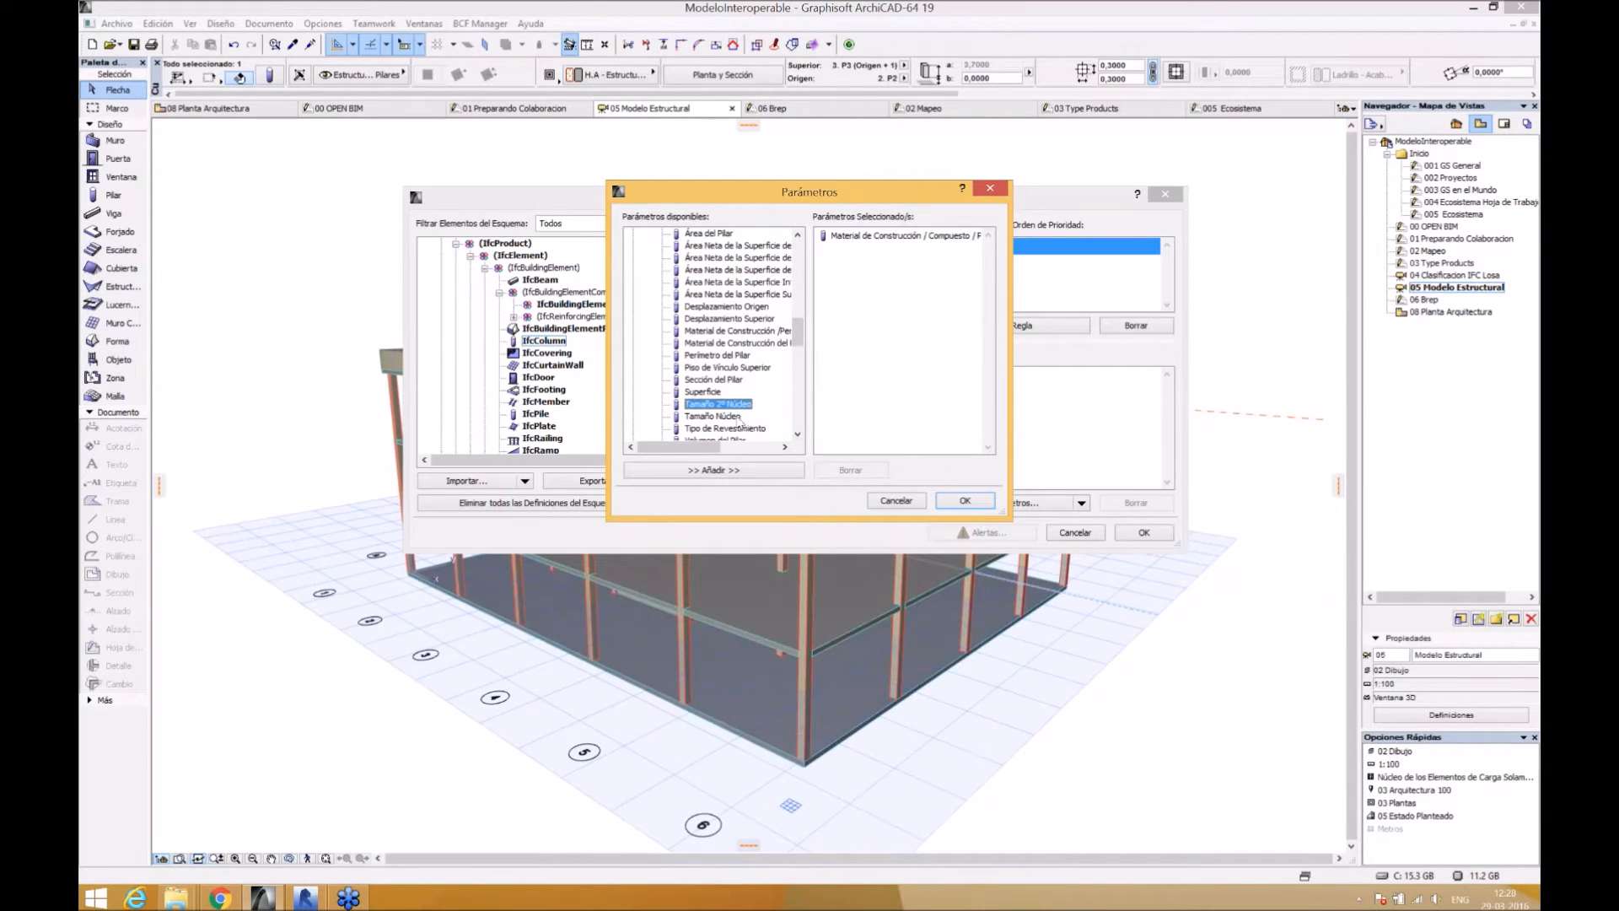
left_click(739, 416, "ctrl")
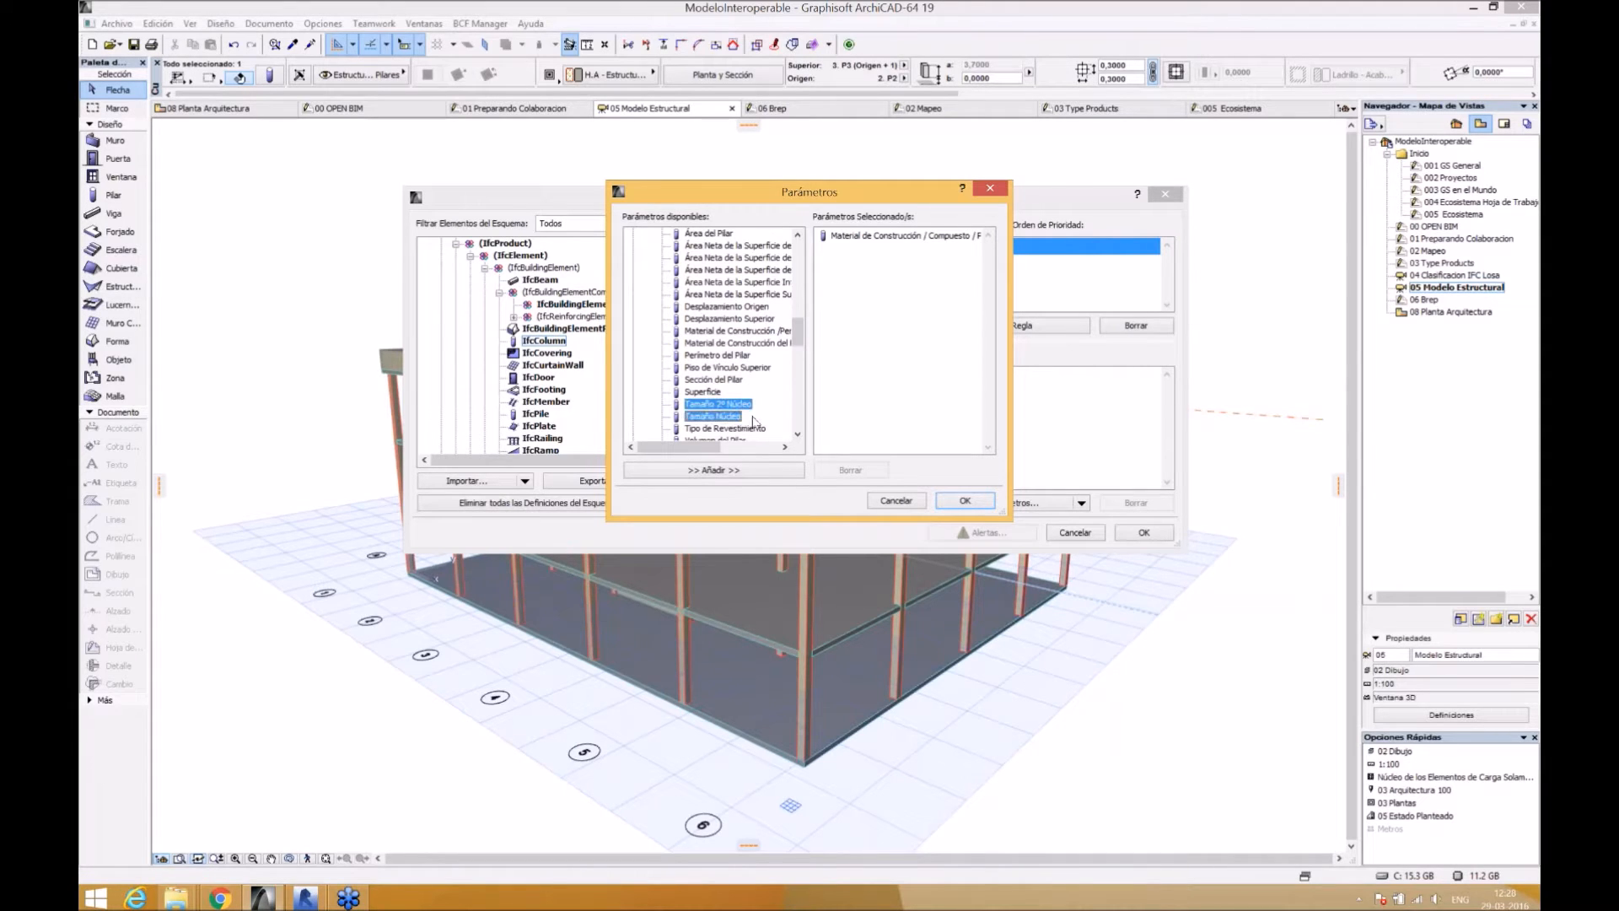
left_click(741, 471)
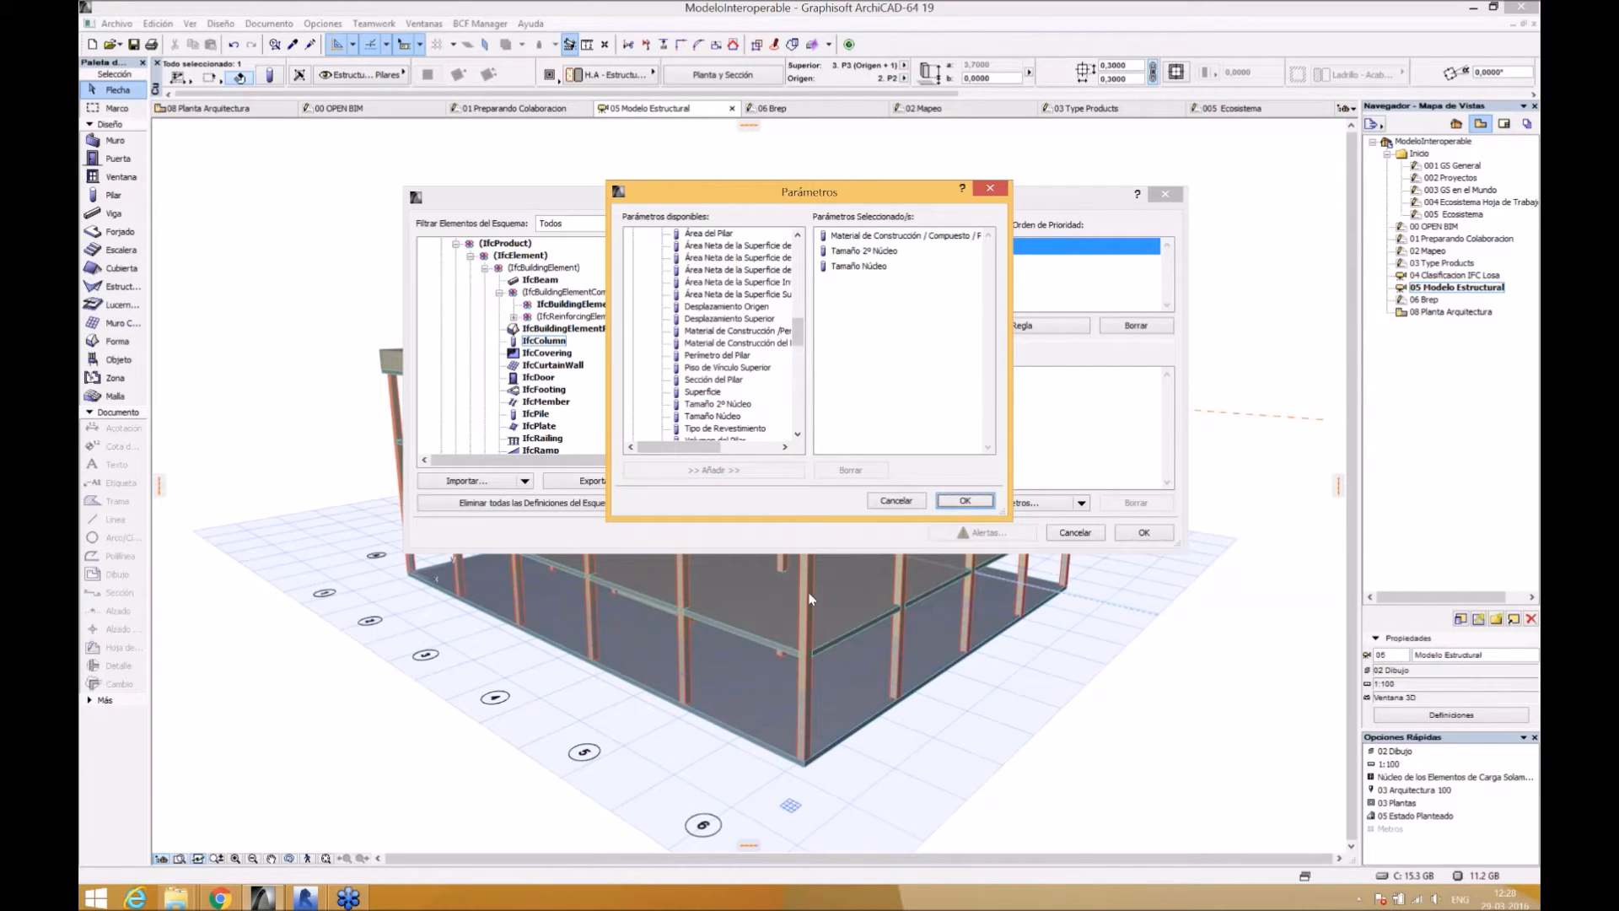
left_click(963, 501)
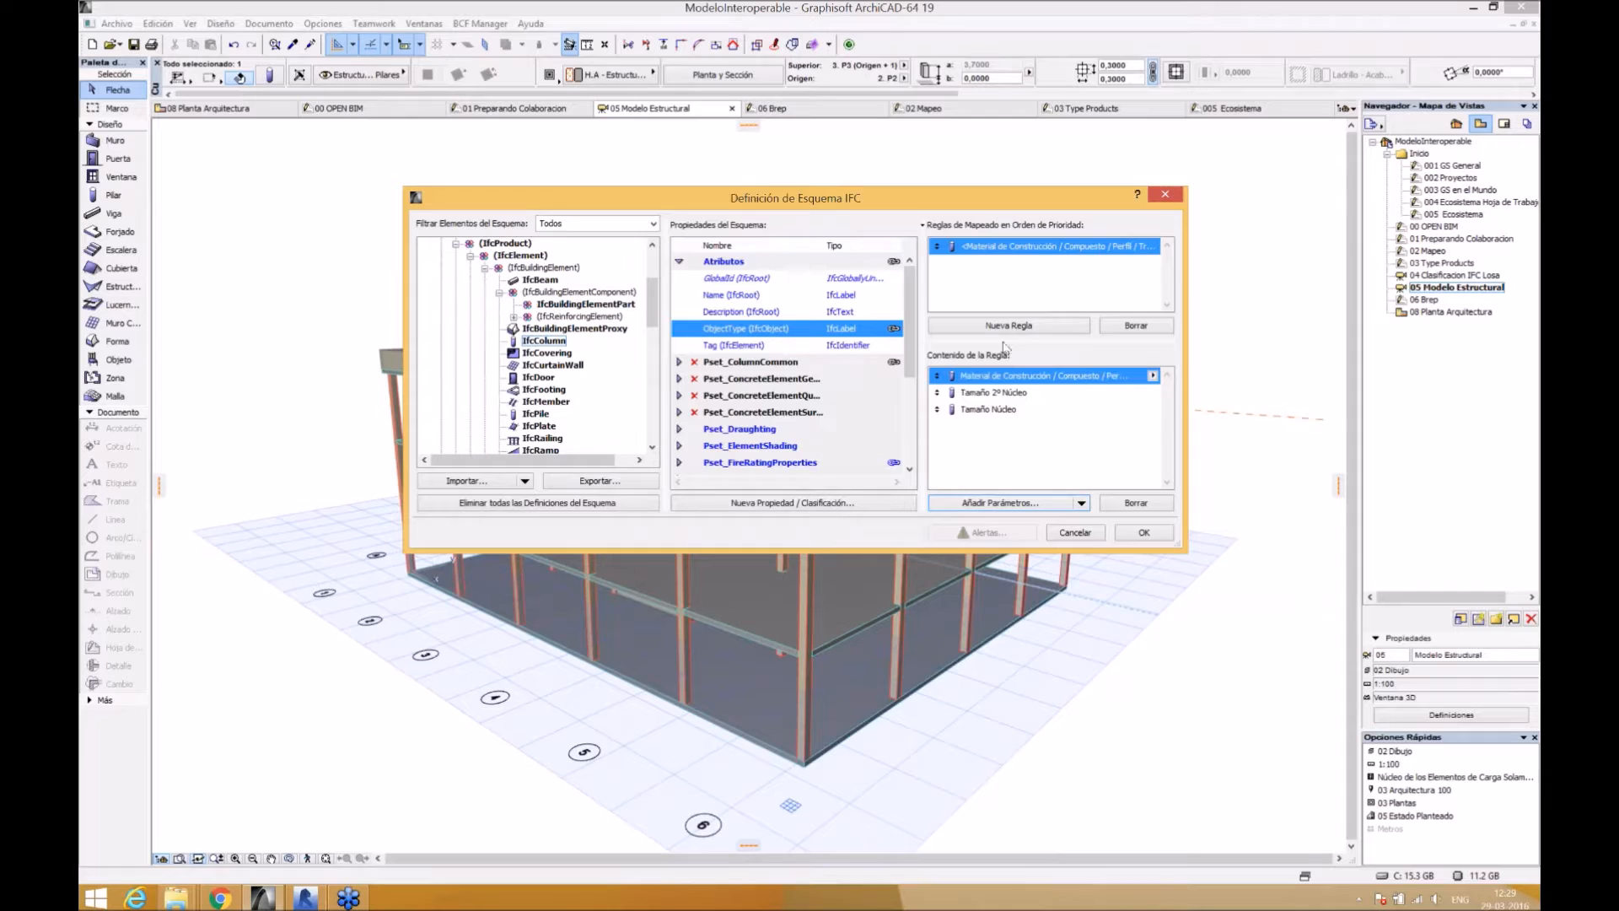
- Give the rule's Material de Construcción parameter a split rule counting from Inicio, fragment 1, with Mantener Fragmento Solamente
left_click(1151, 376)
left_click(1153, 376)
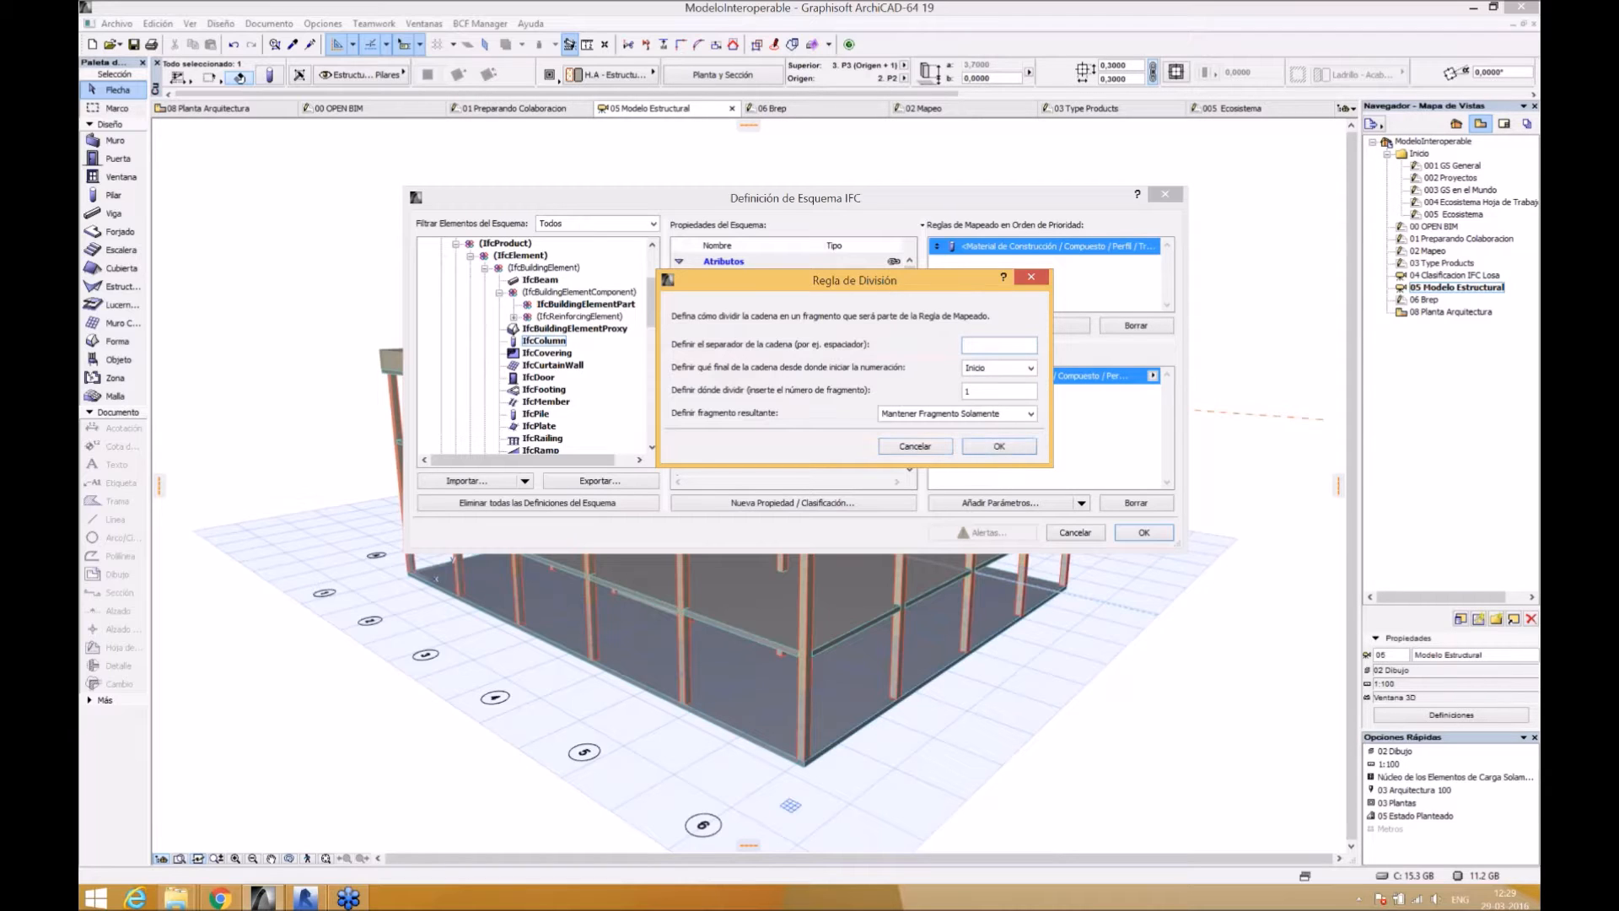
left_click(1004, 371)
left_click(986, 380)
left_click(991, 392)
left_click(985, 420)
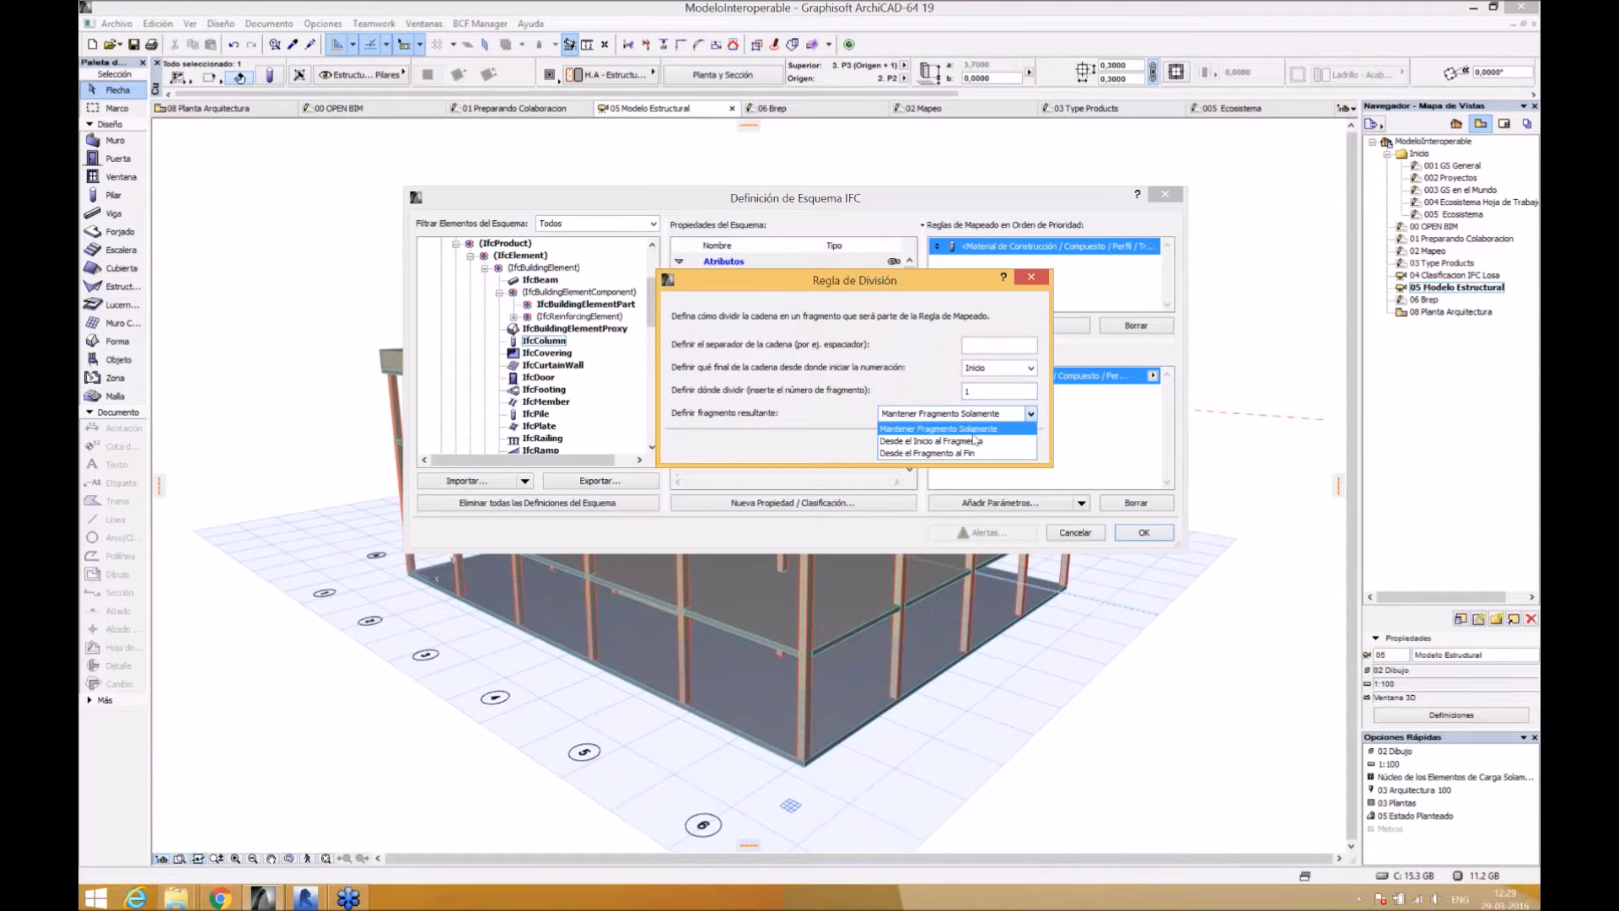
left_click(978, 428)
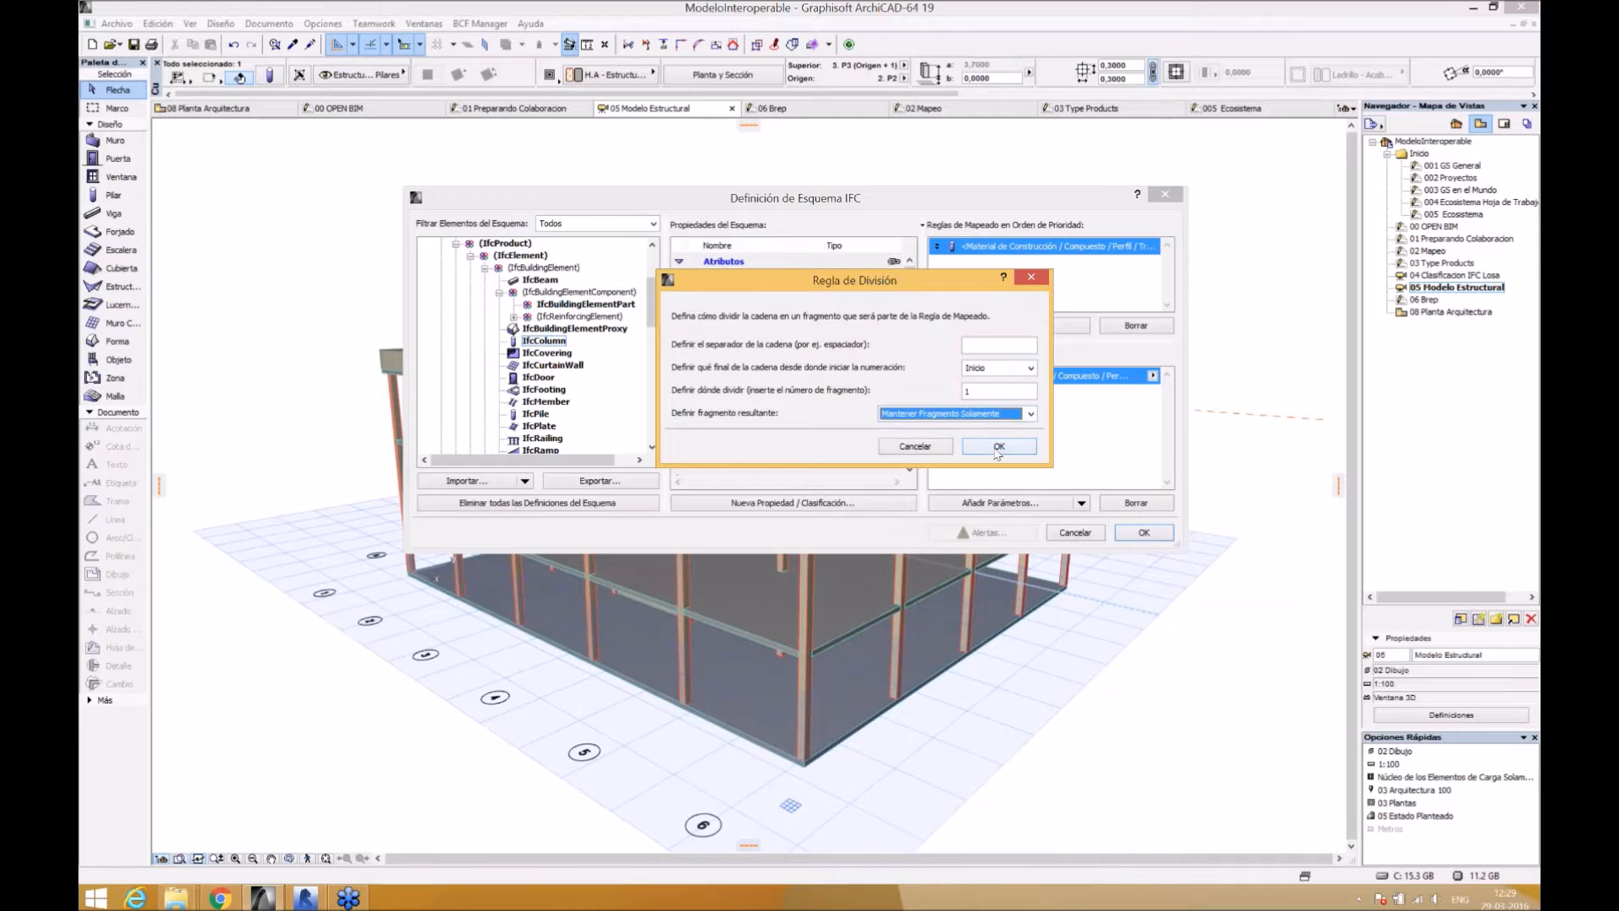
left_click(998, 447)
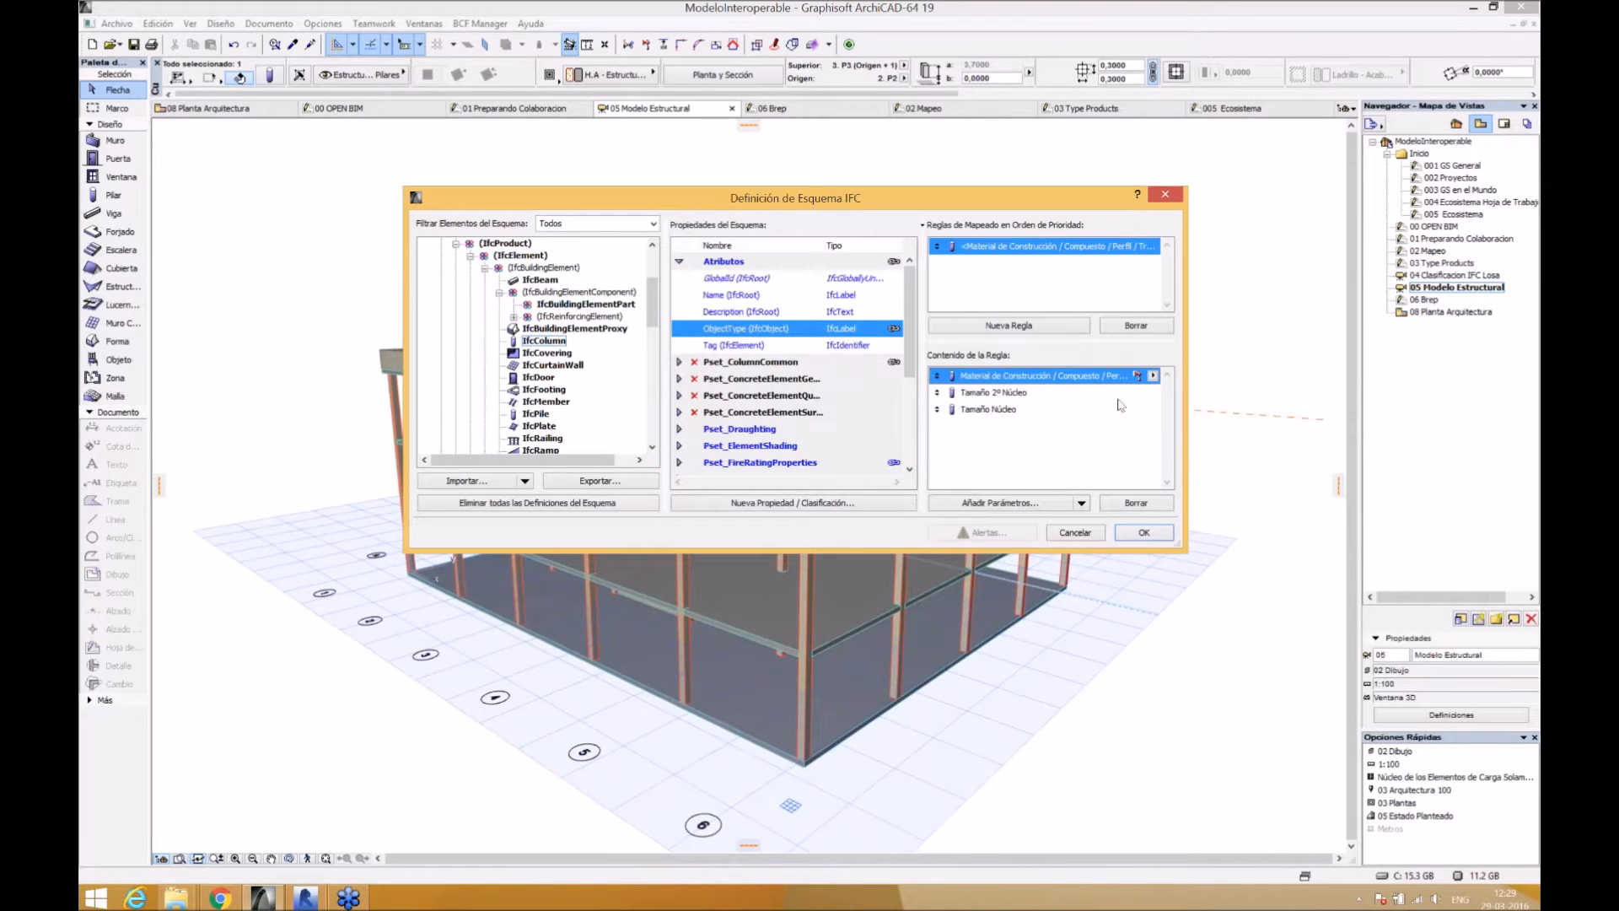
- Insert the static text " - " after the material parameter, switching the keyboard to the Spanish (Apple) layout
left_click(1081, 503)
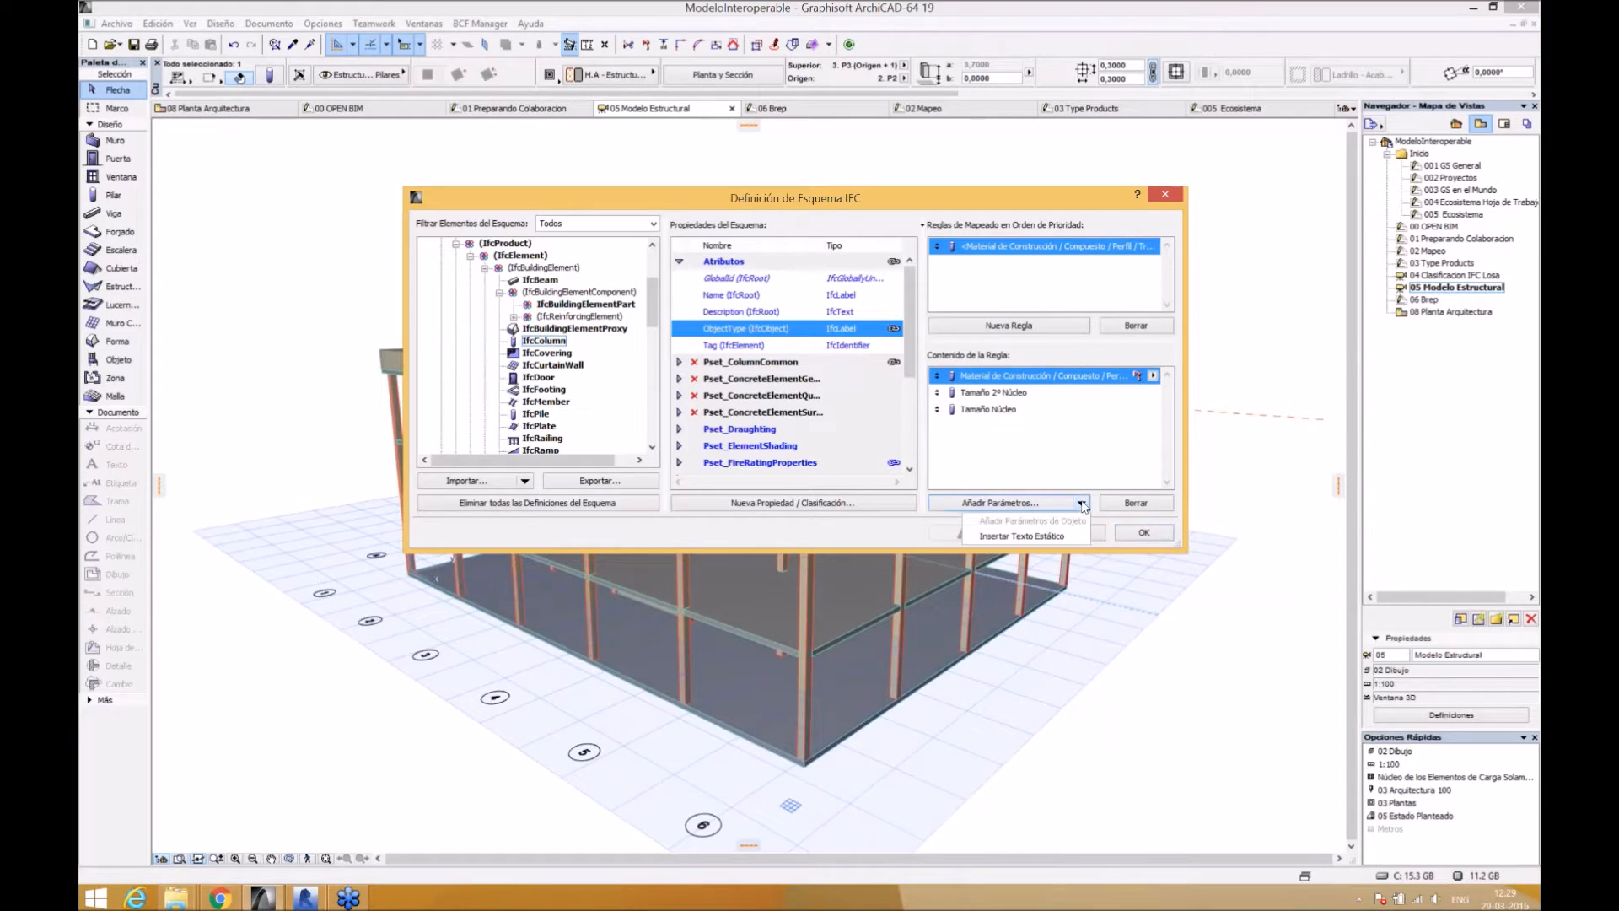
left_click(1048, 536)
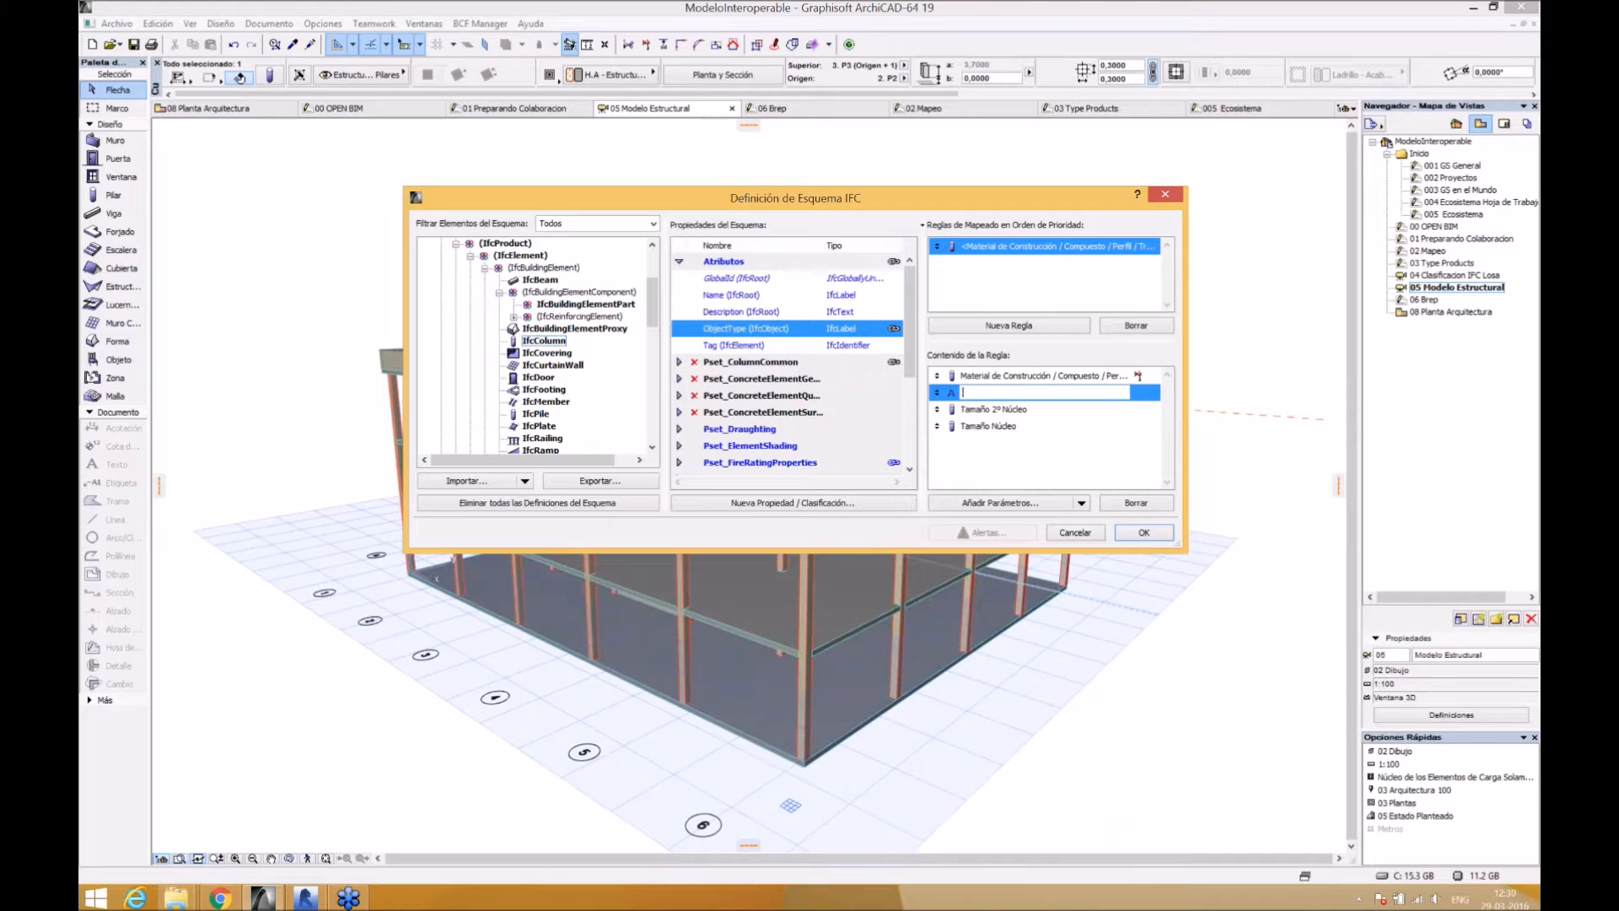
left_click(1459, 901)
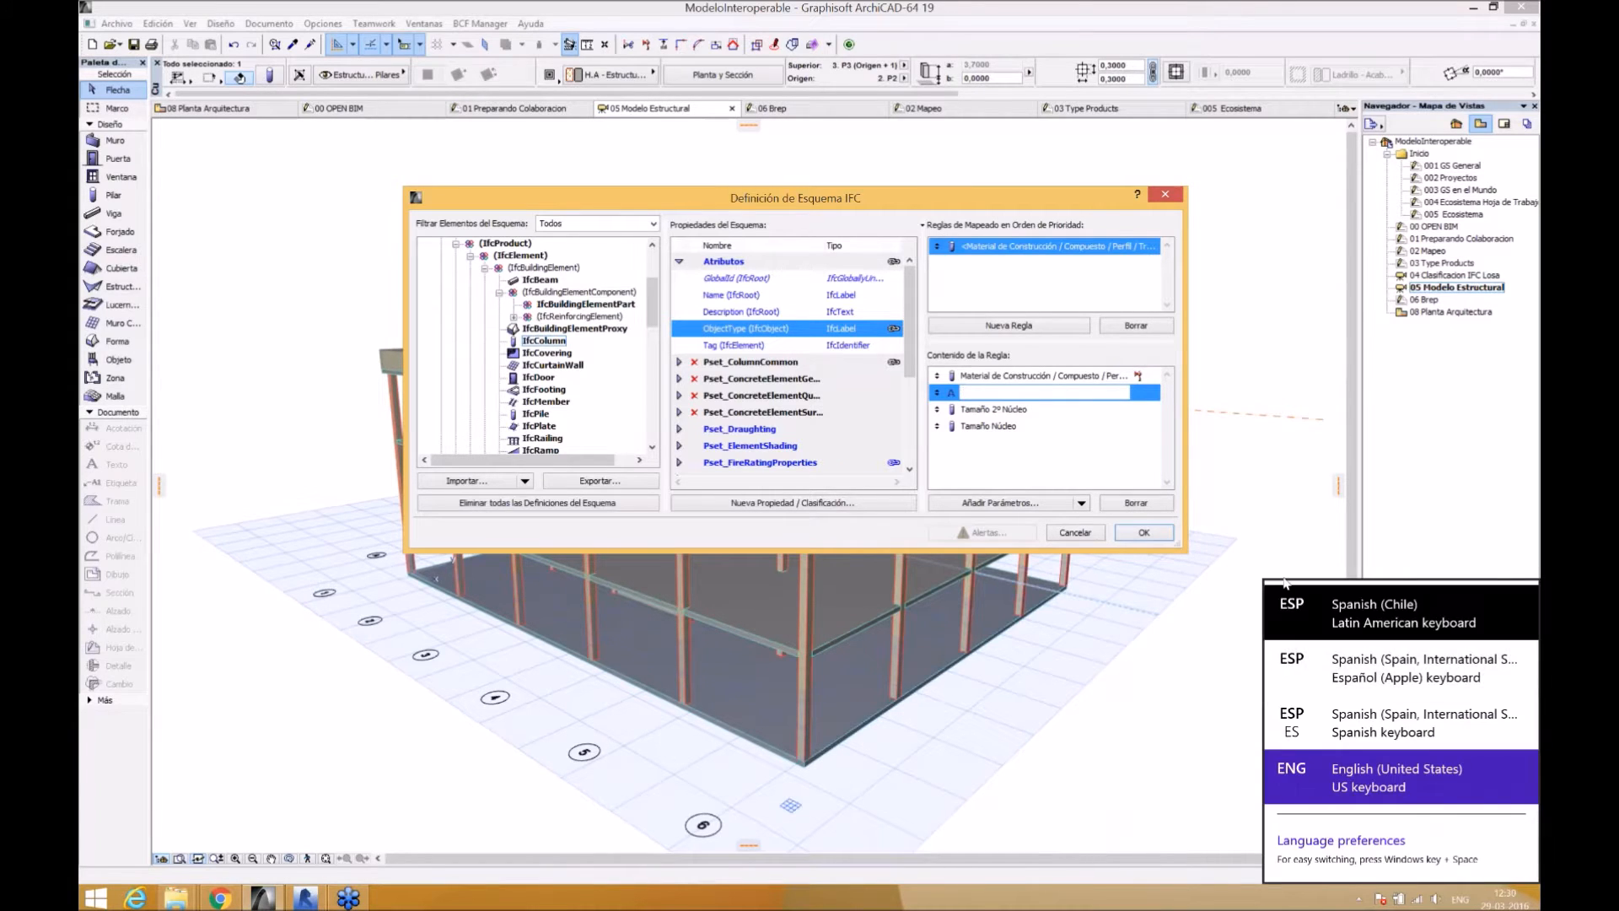
left_click(1417, 666)
key("Return")
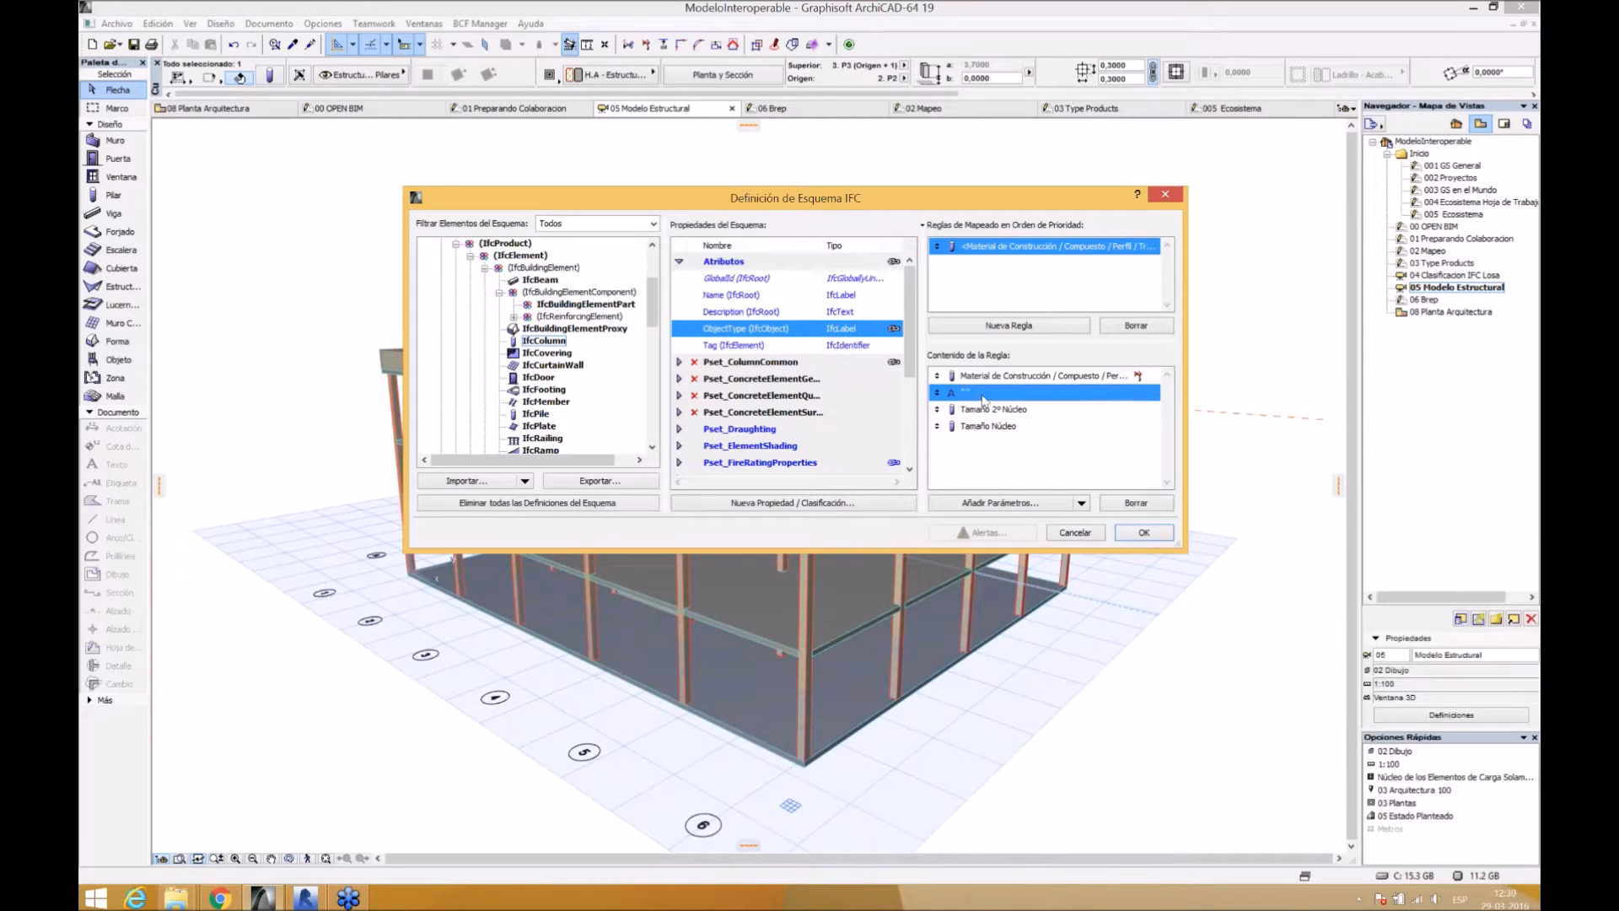
left_click(957, 378)
double_click(965, 392)
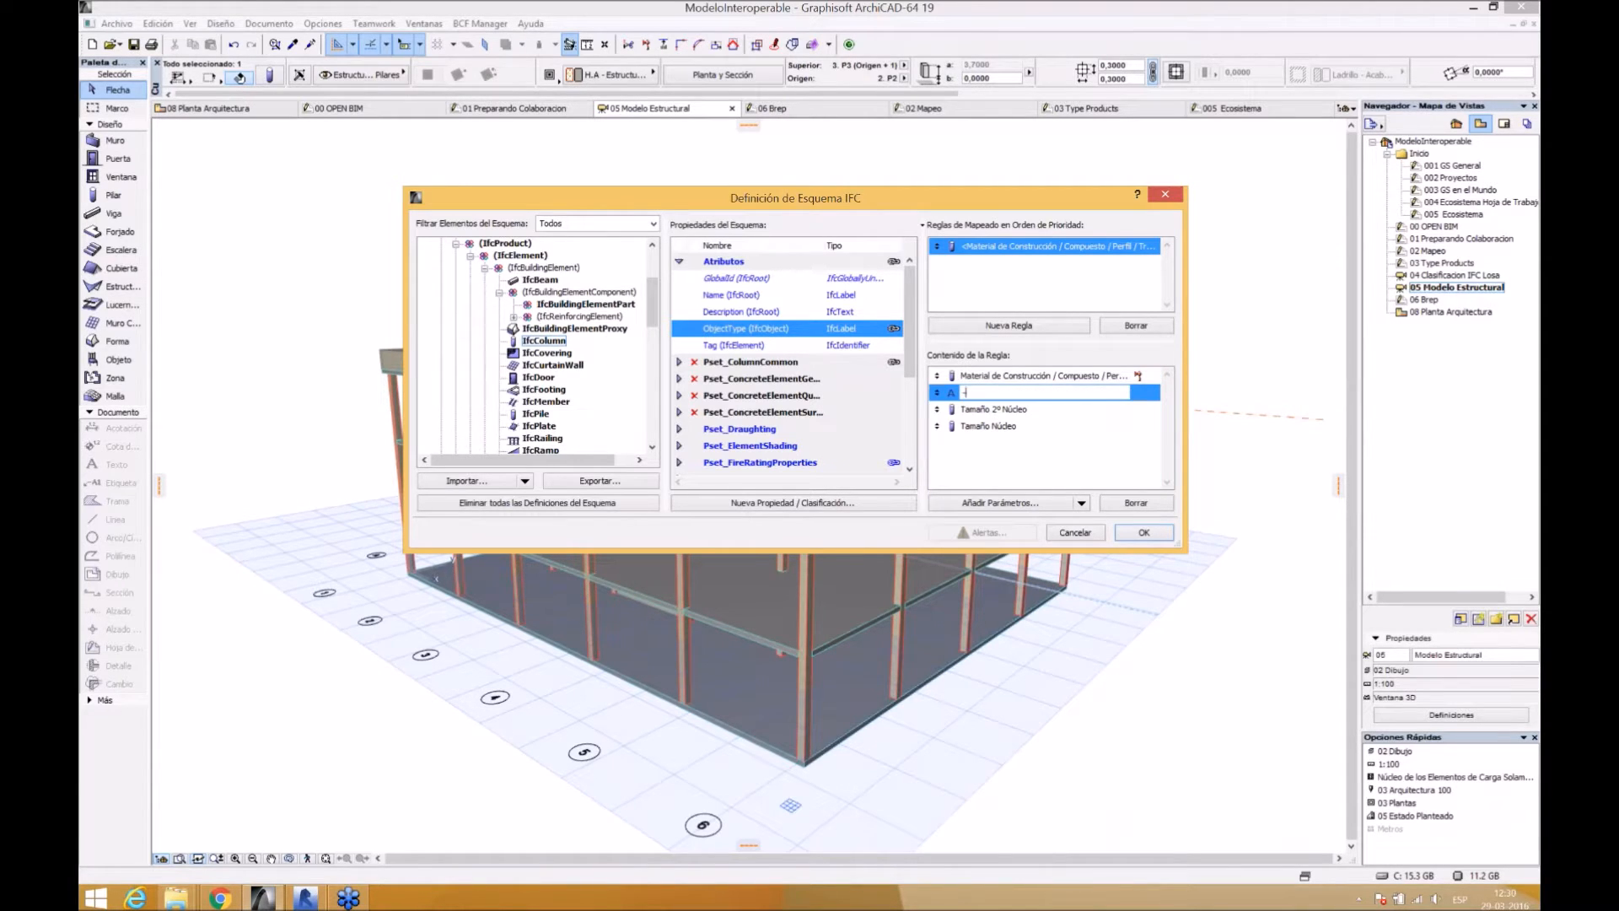
- Insert the static text "x" between the two core size parameters and accept the IFC schema definition
left_click(1028, 411)
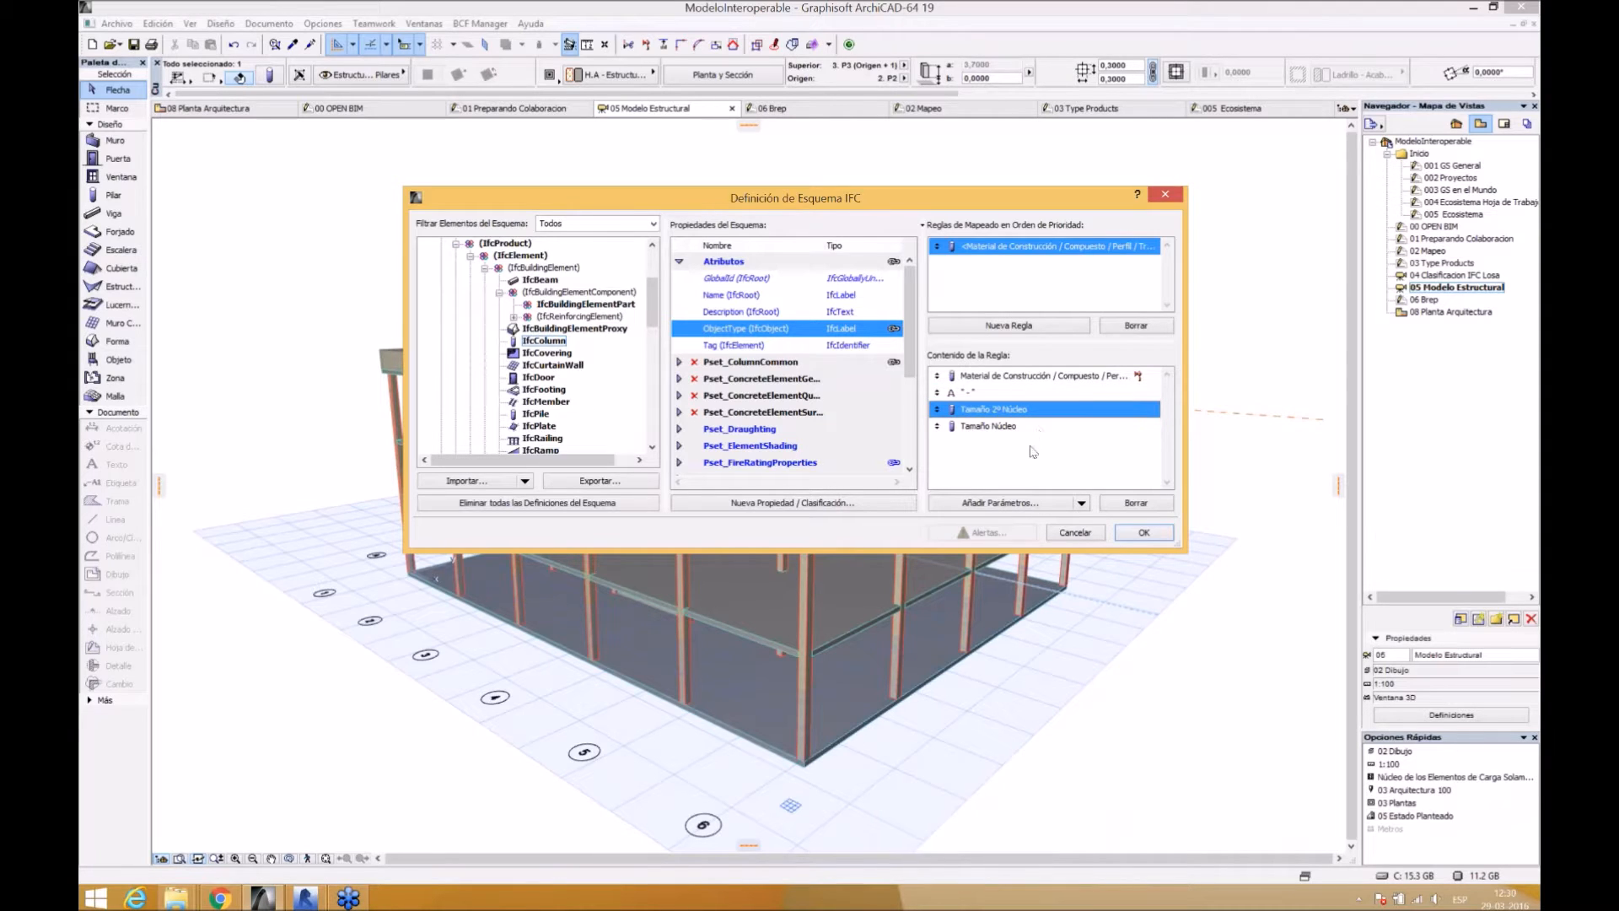
left_click(1082, 503)
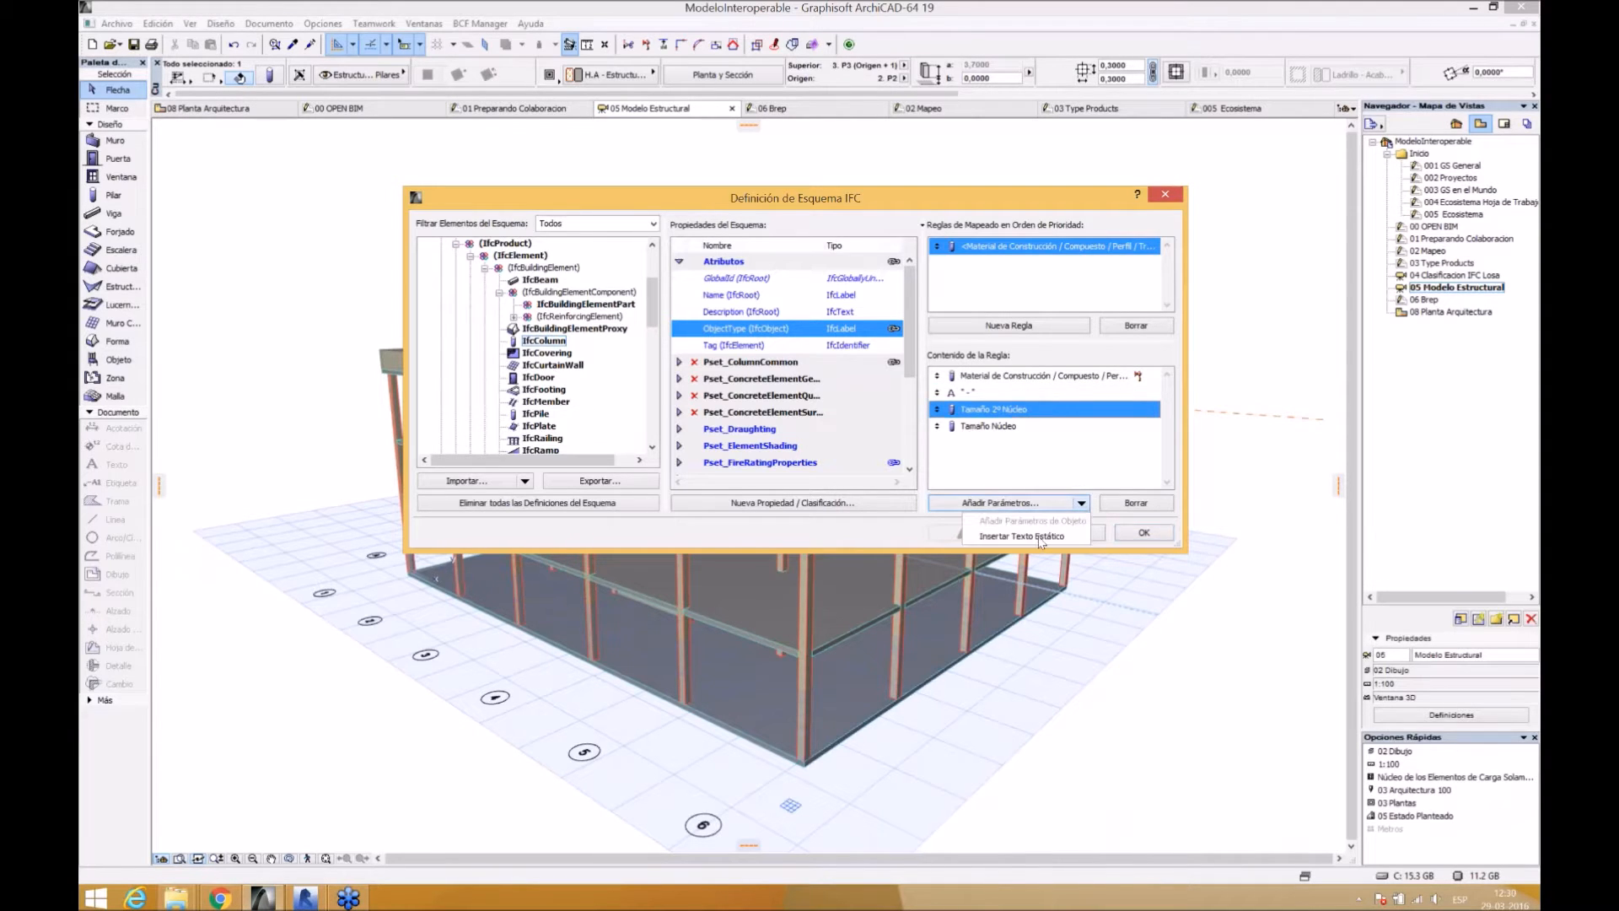
left_click(1042, 537)
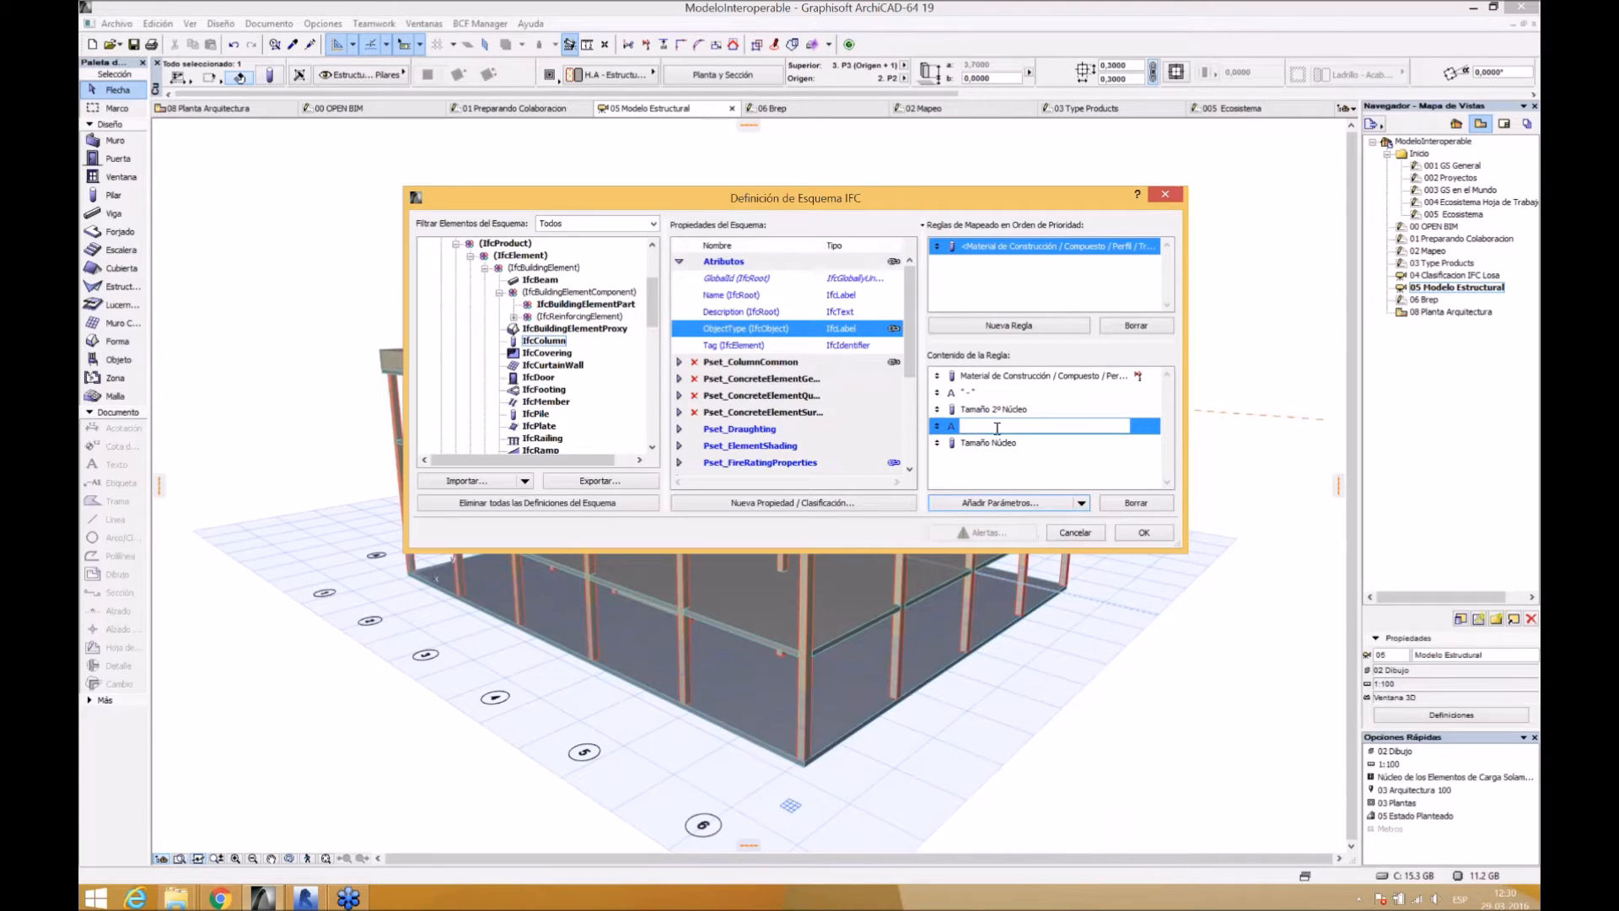
type("x")
left_click(1145, 533)
- Check the selected pillar's ObjectType in its settings and IFC property manager, with only the assigned properties listed
left_click(272, 76)
scroll(683, 434, "down", 3)
left_click(540, 463)
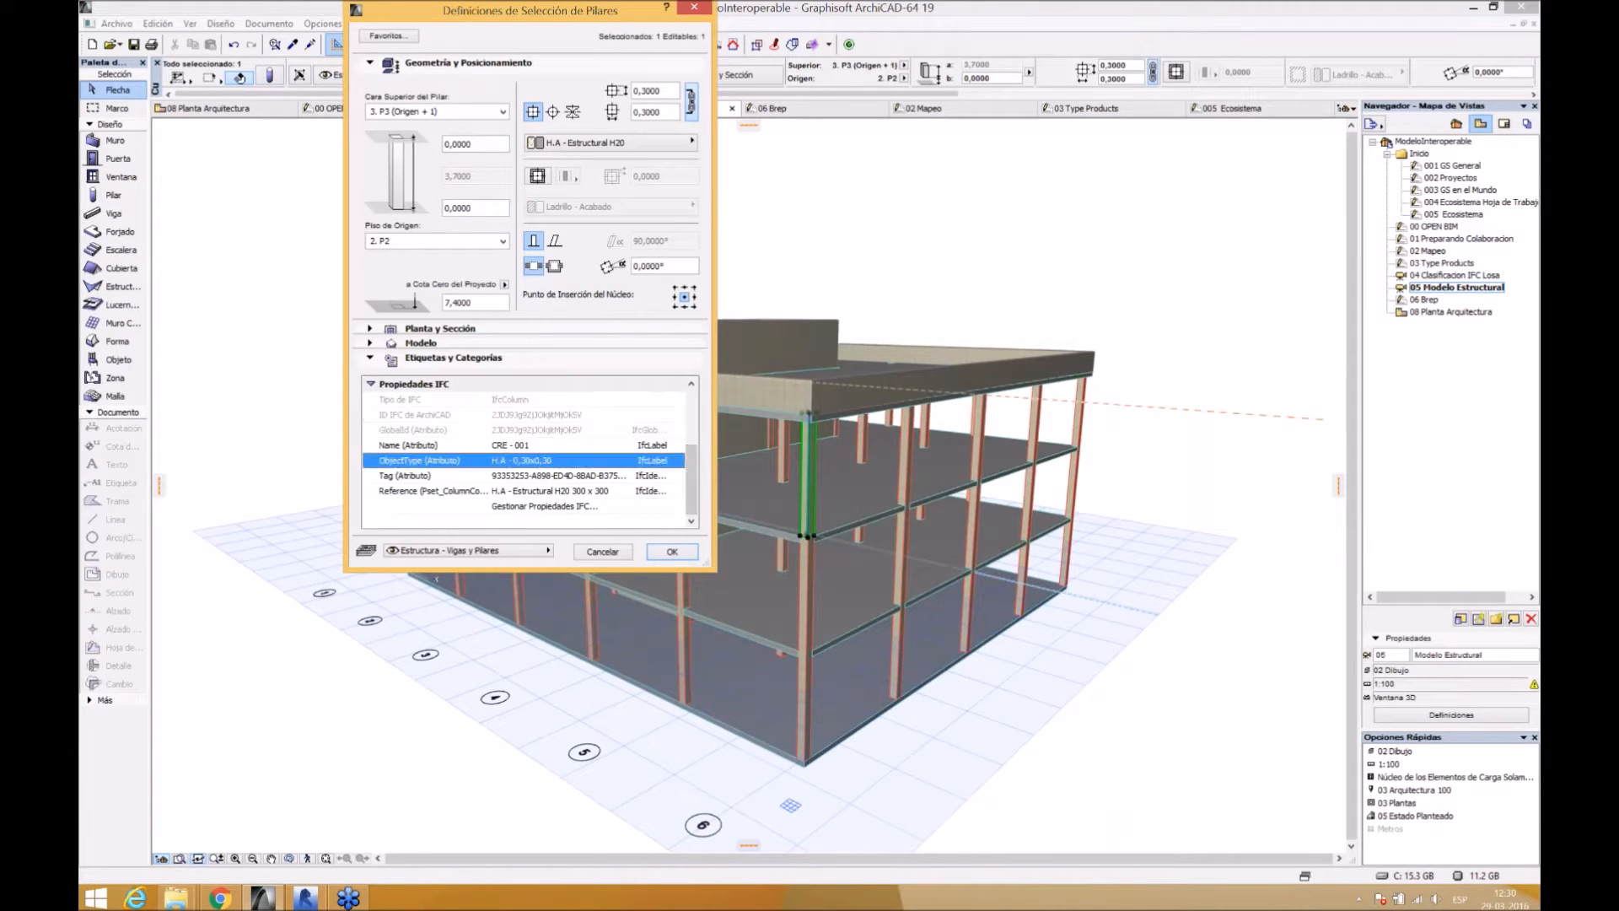
left_click(597, 505)
left_click(597, 506)
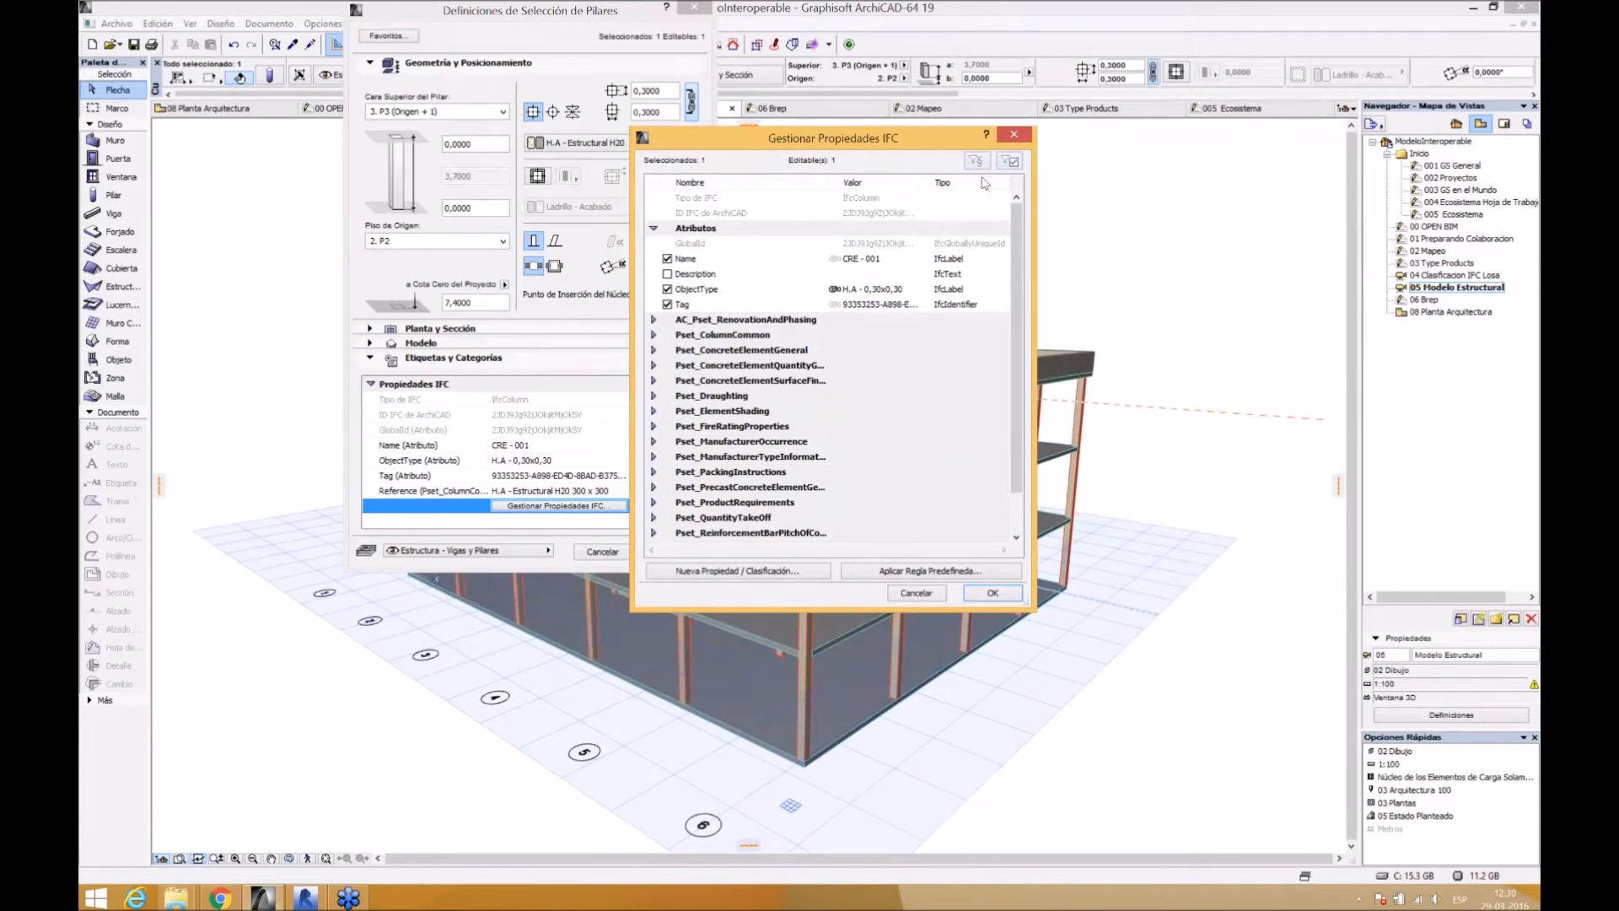
left_click(1010, 161)
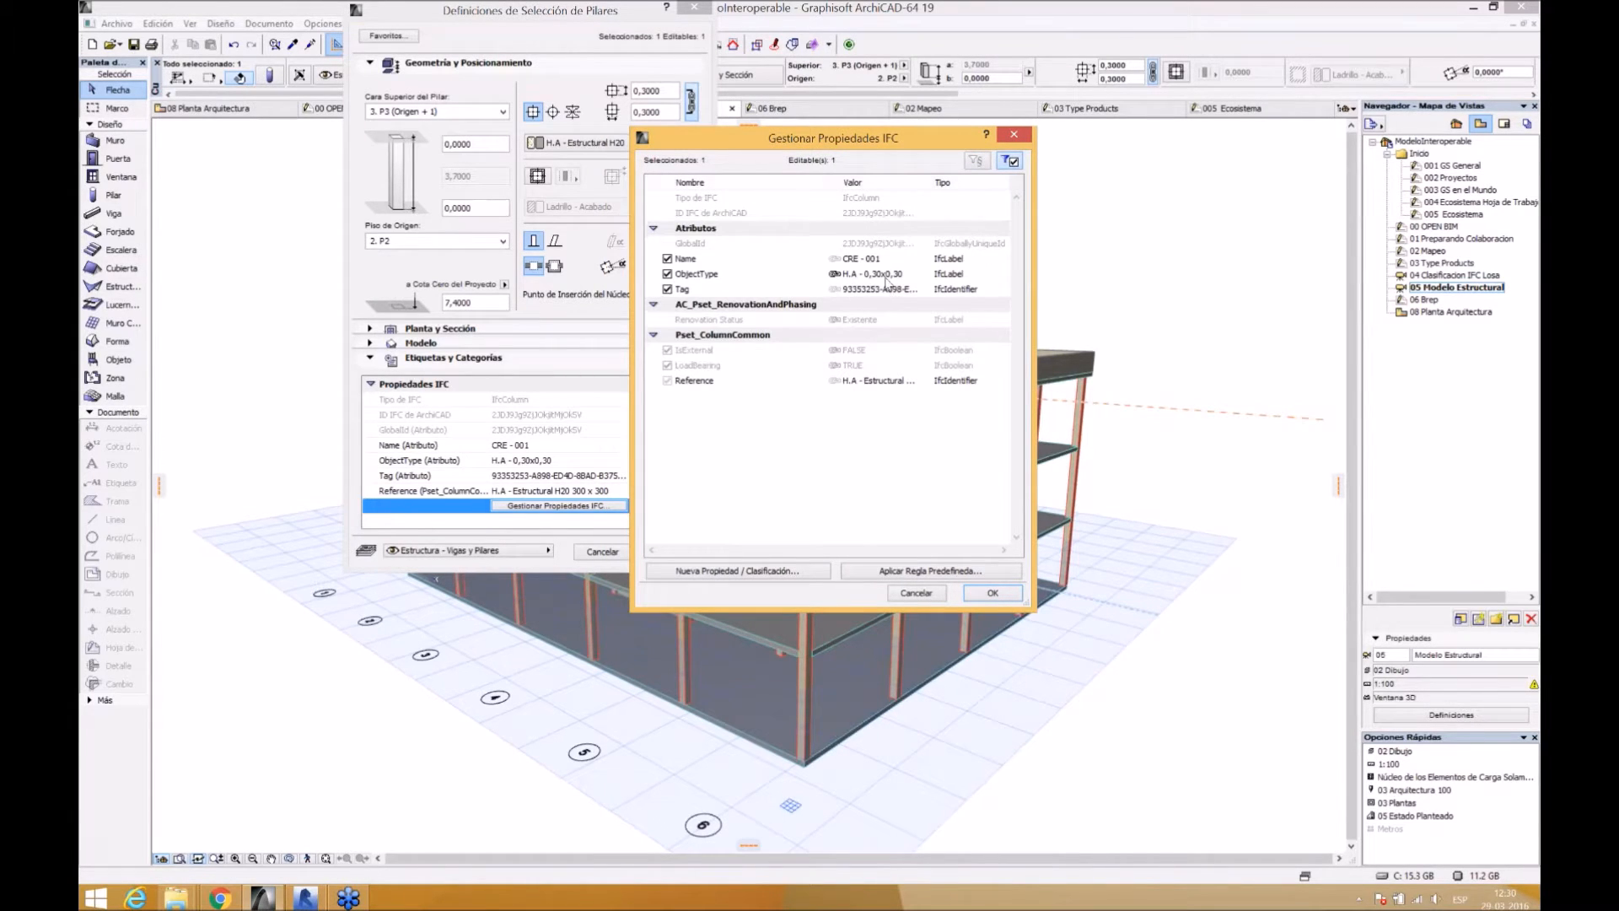
left_click_drag(931, 183, 971, 183)
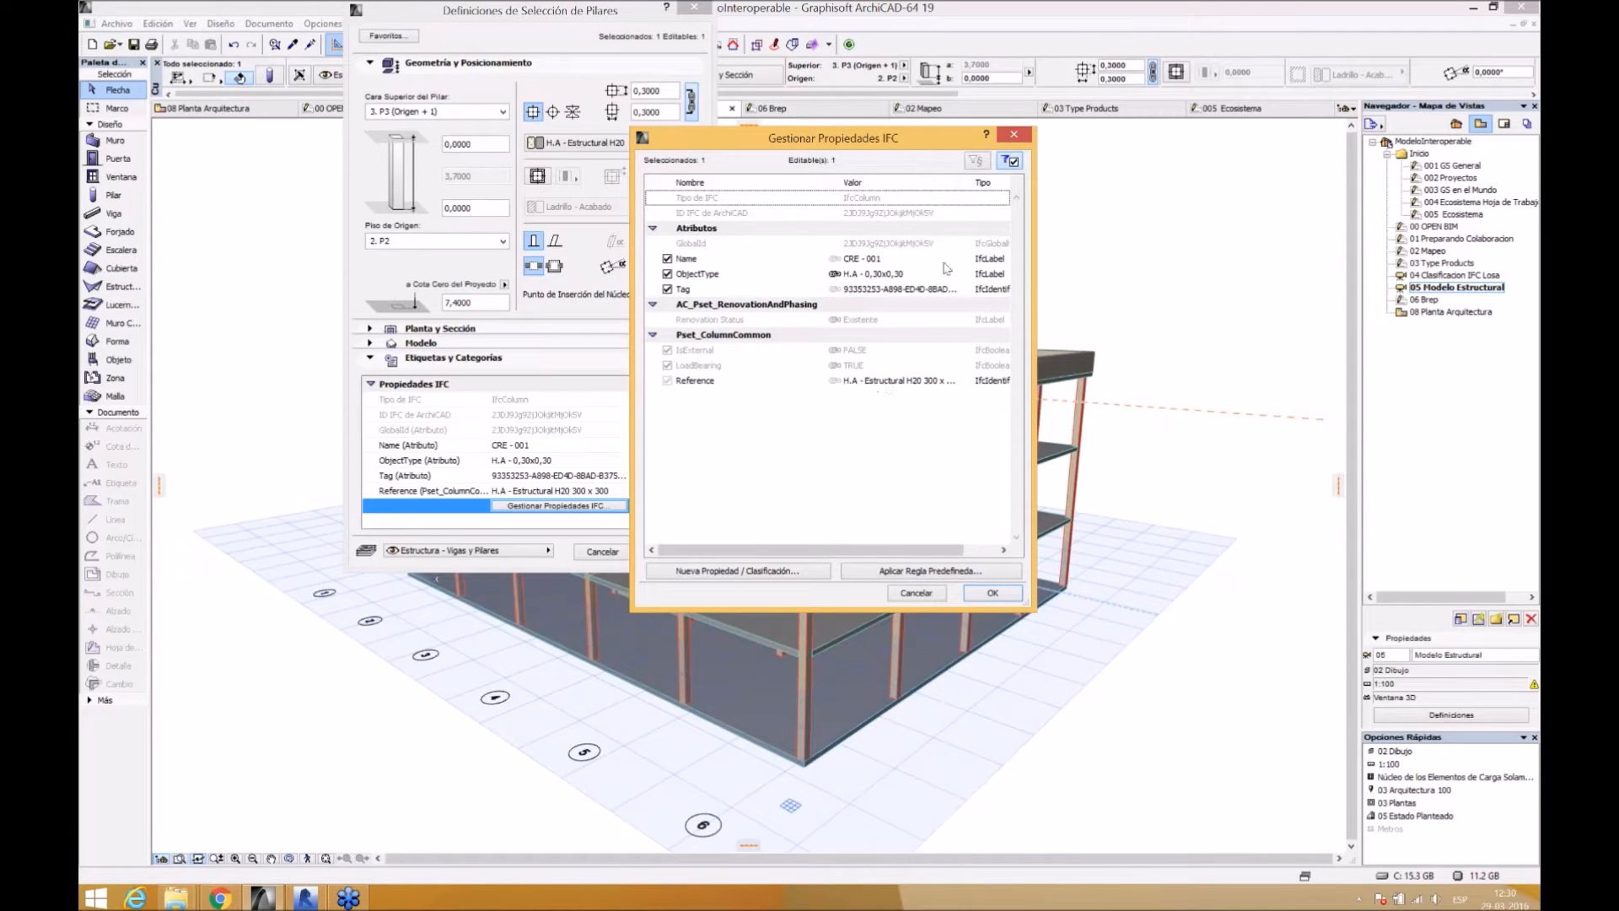
left_click_drag(954, 183, 937, 183)
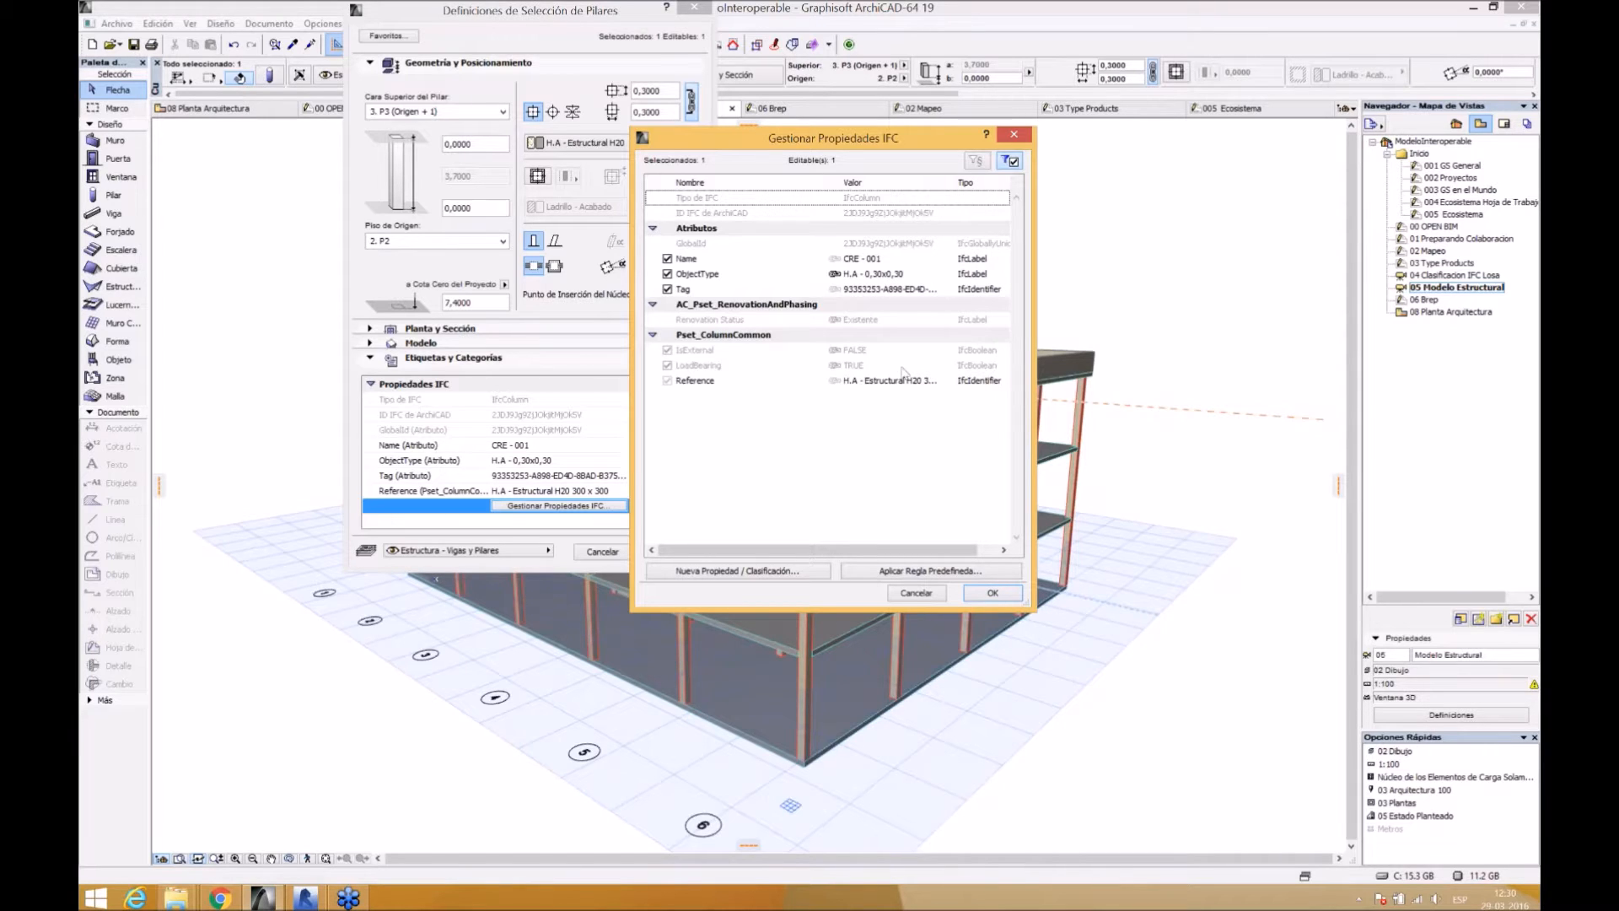
left_click(987, 593)
left_click(672, 551)
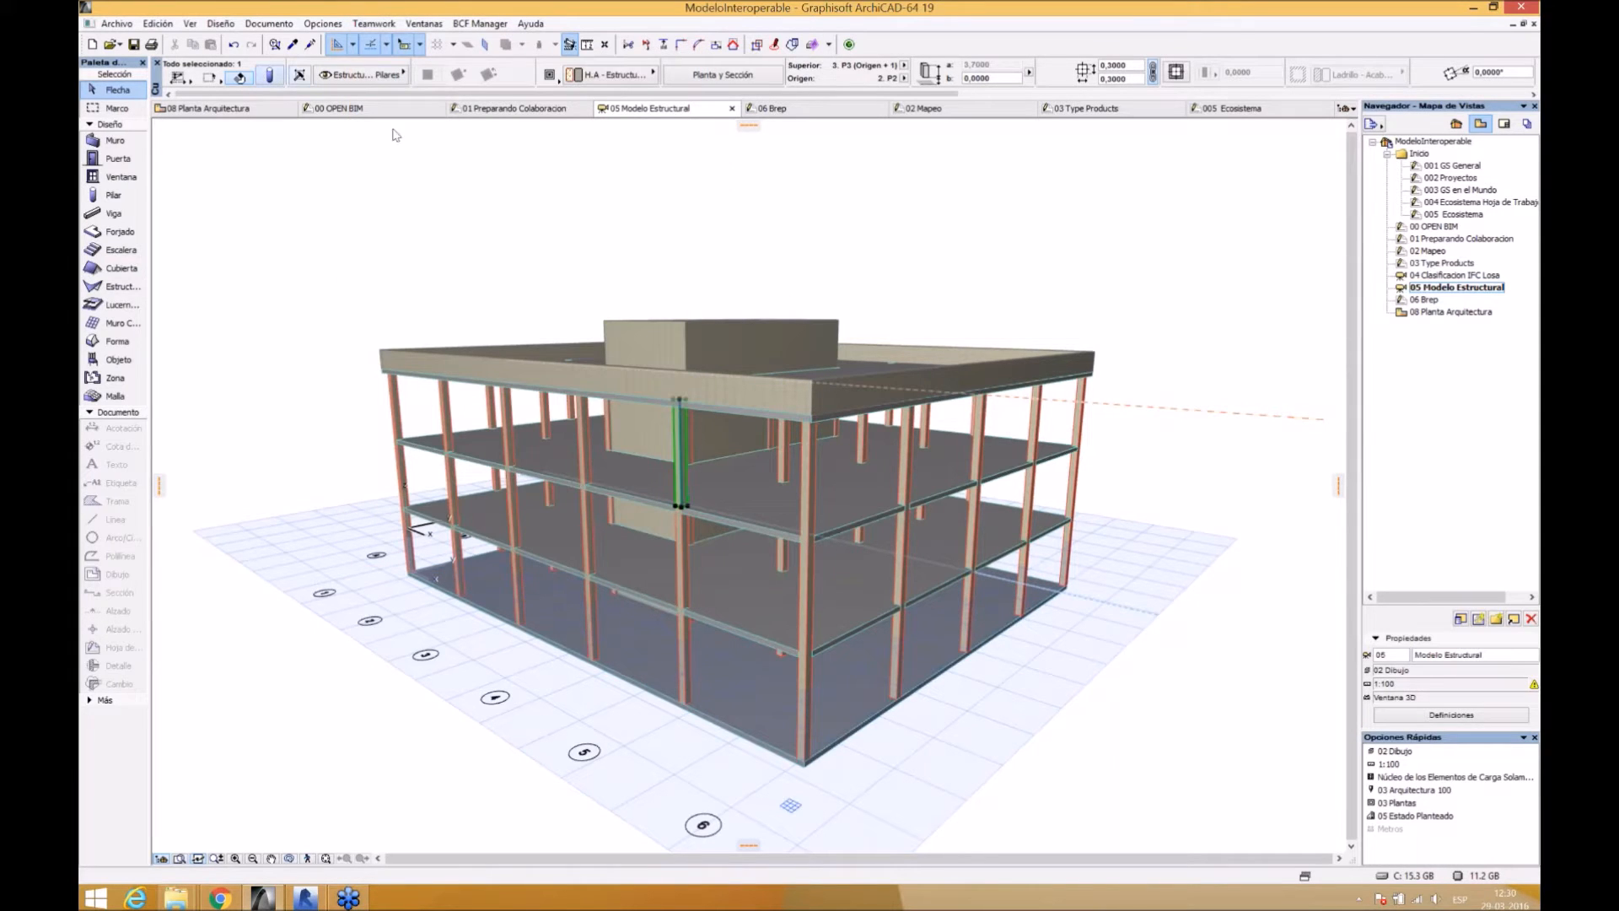
- Try to change the first core dimension of another selected pillar in its settings
left_click(268, 75)
left_click(666, 91)
scroll(697, 428, "down", 2)
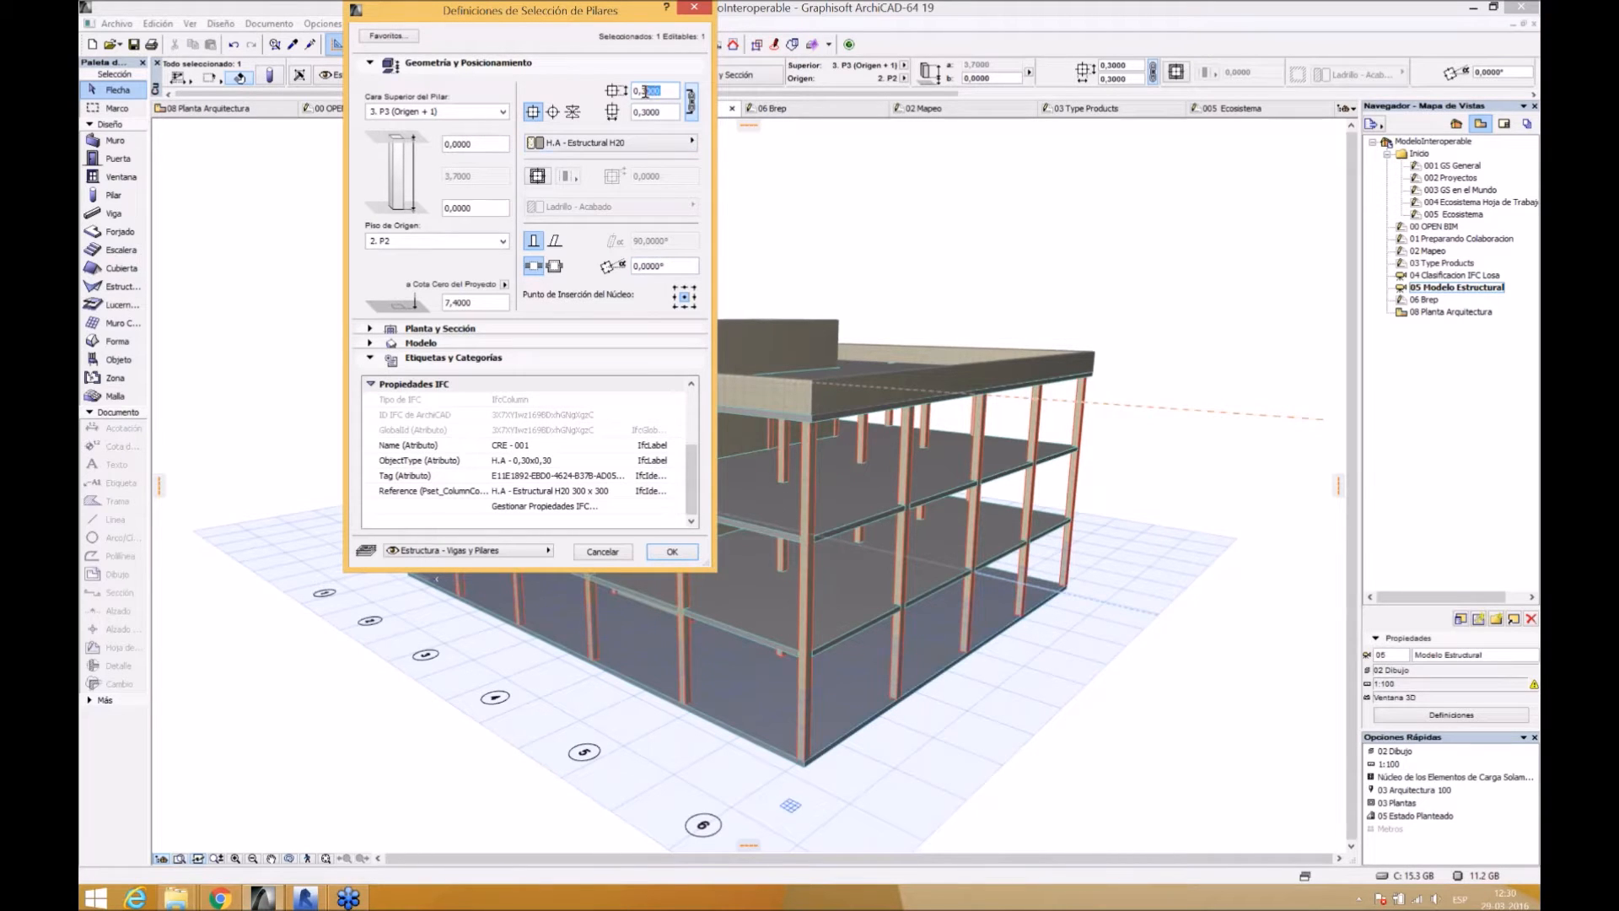
type("5")
key("Tab")
key("Return")
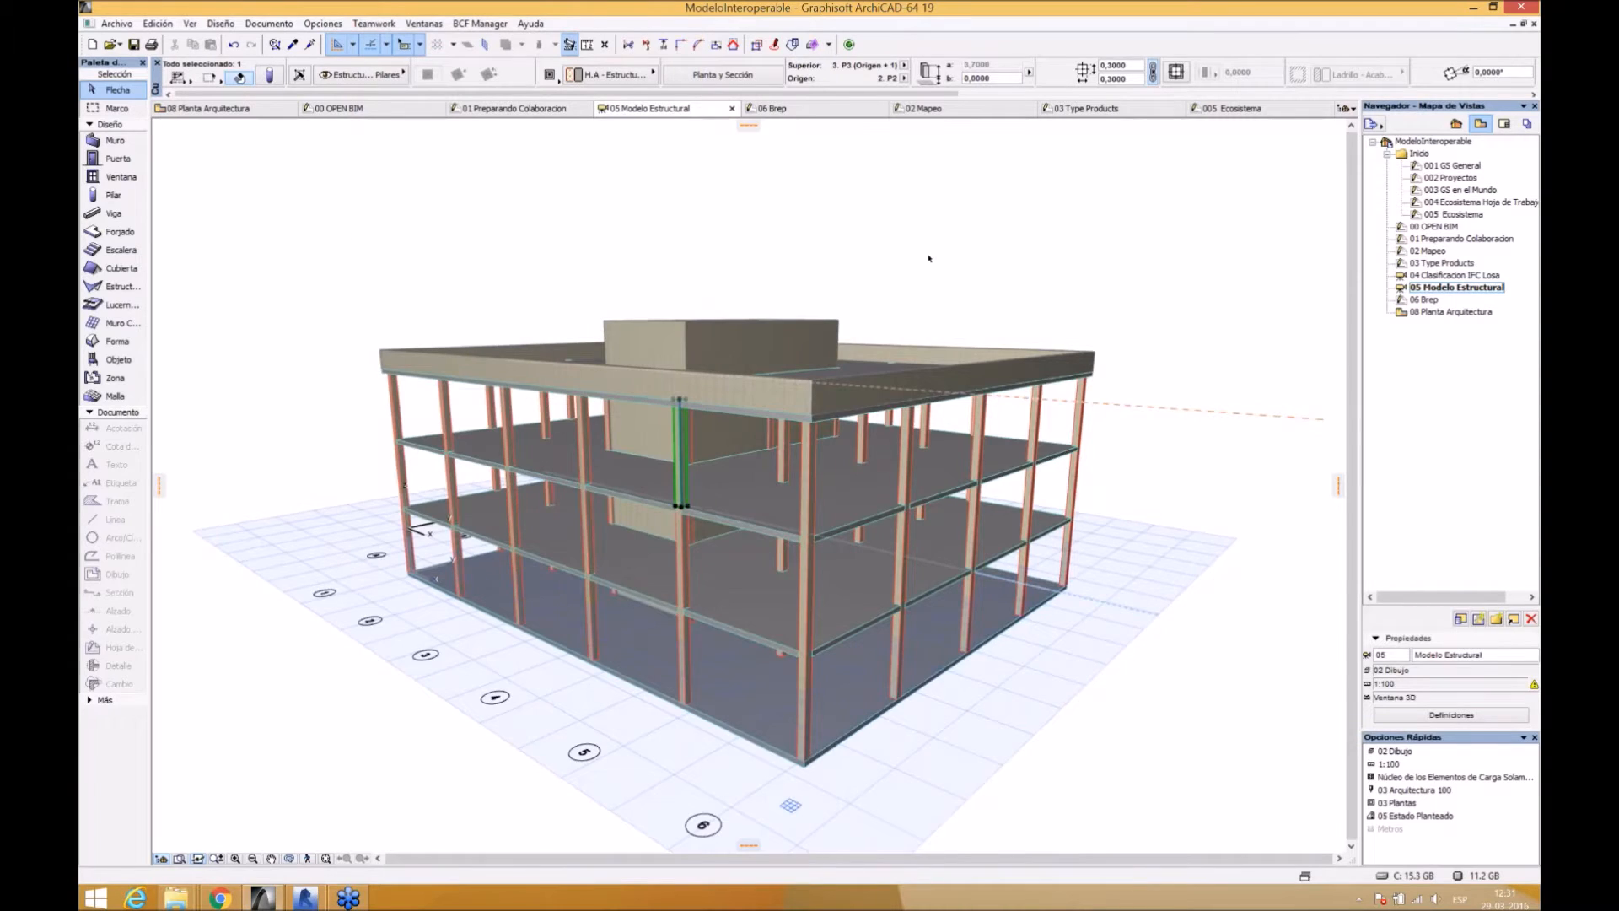
- Select the roof slab and open the IFC property manager from its settings
middle_click_drag(928, 258, 963, 306)
left_click(962, 306)
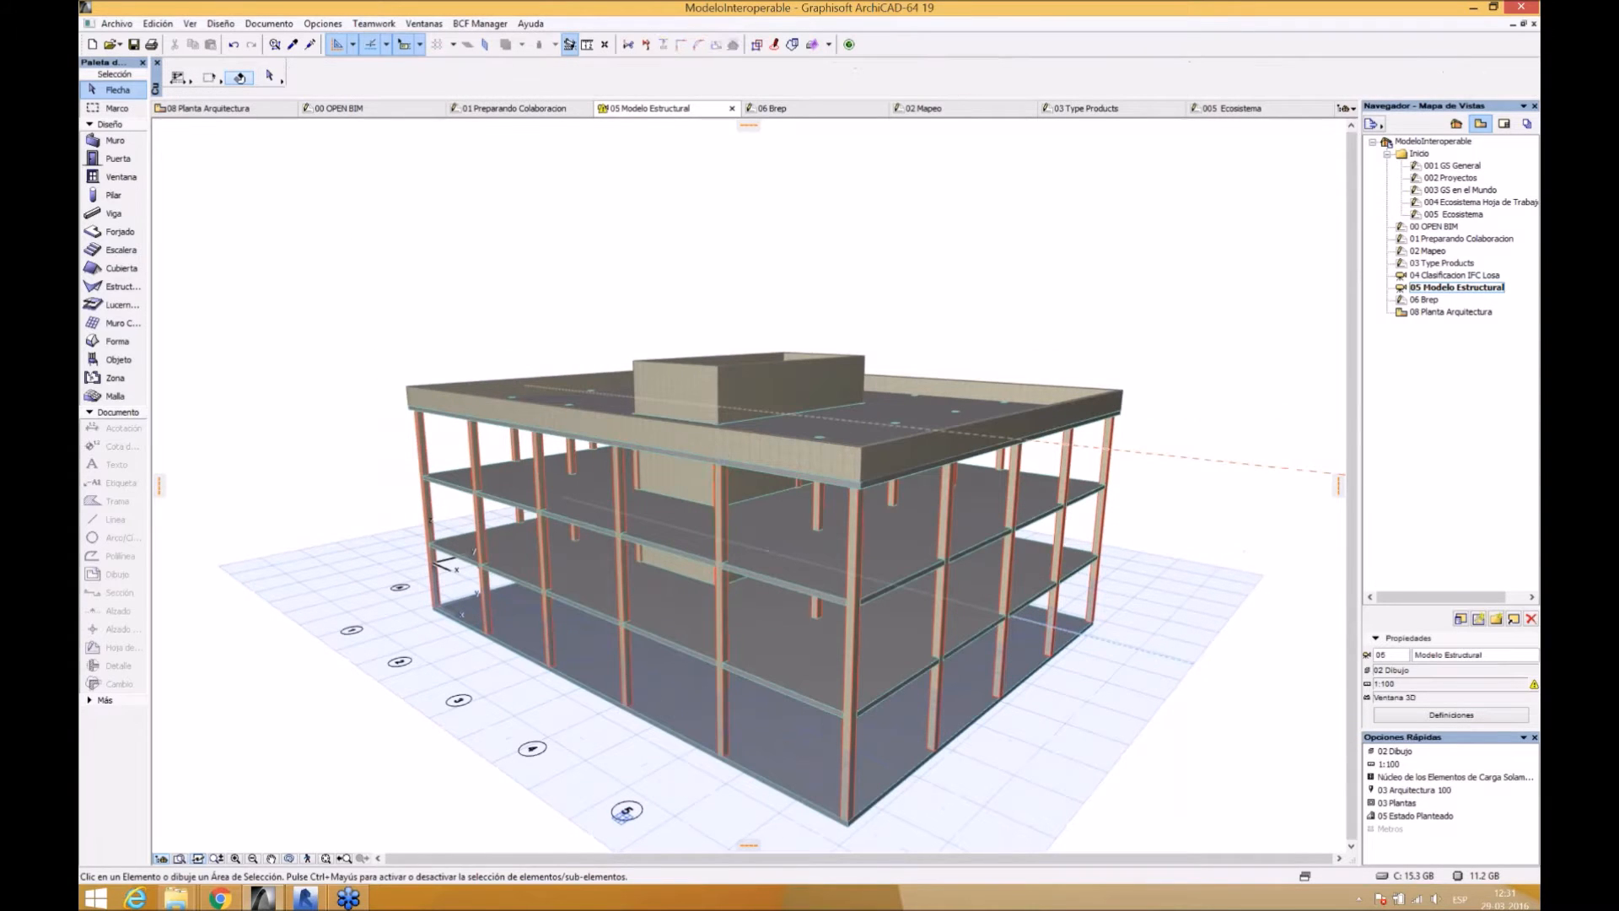
left_click(949, 463)
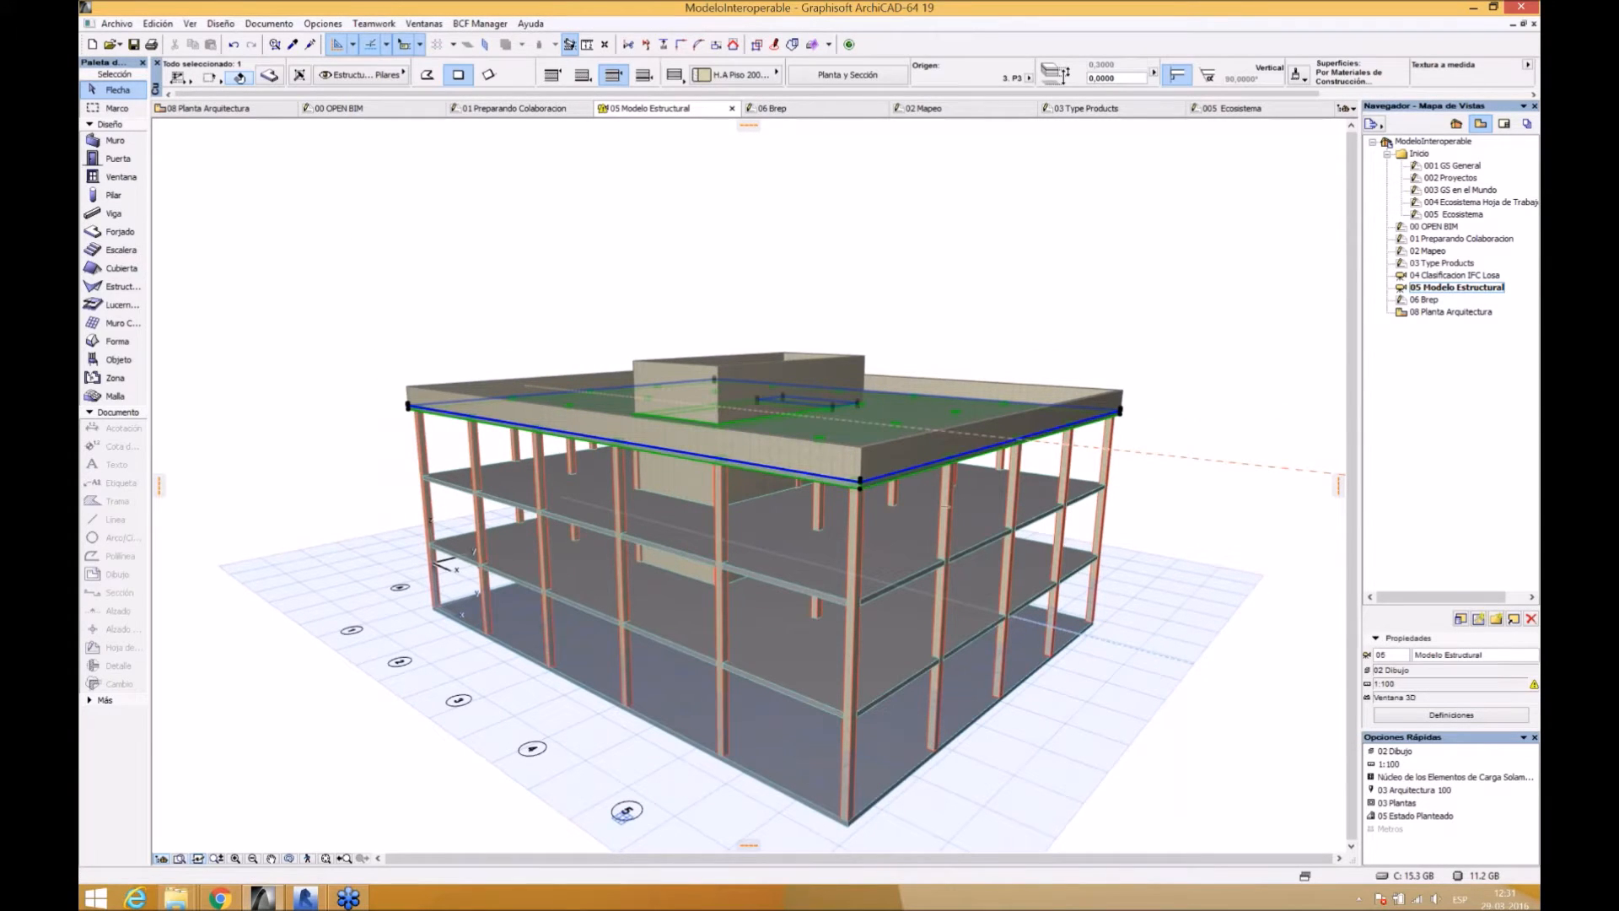
left_click(269, 76)
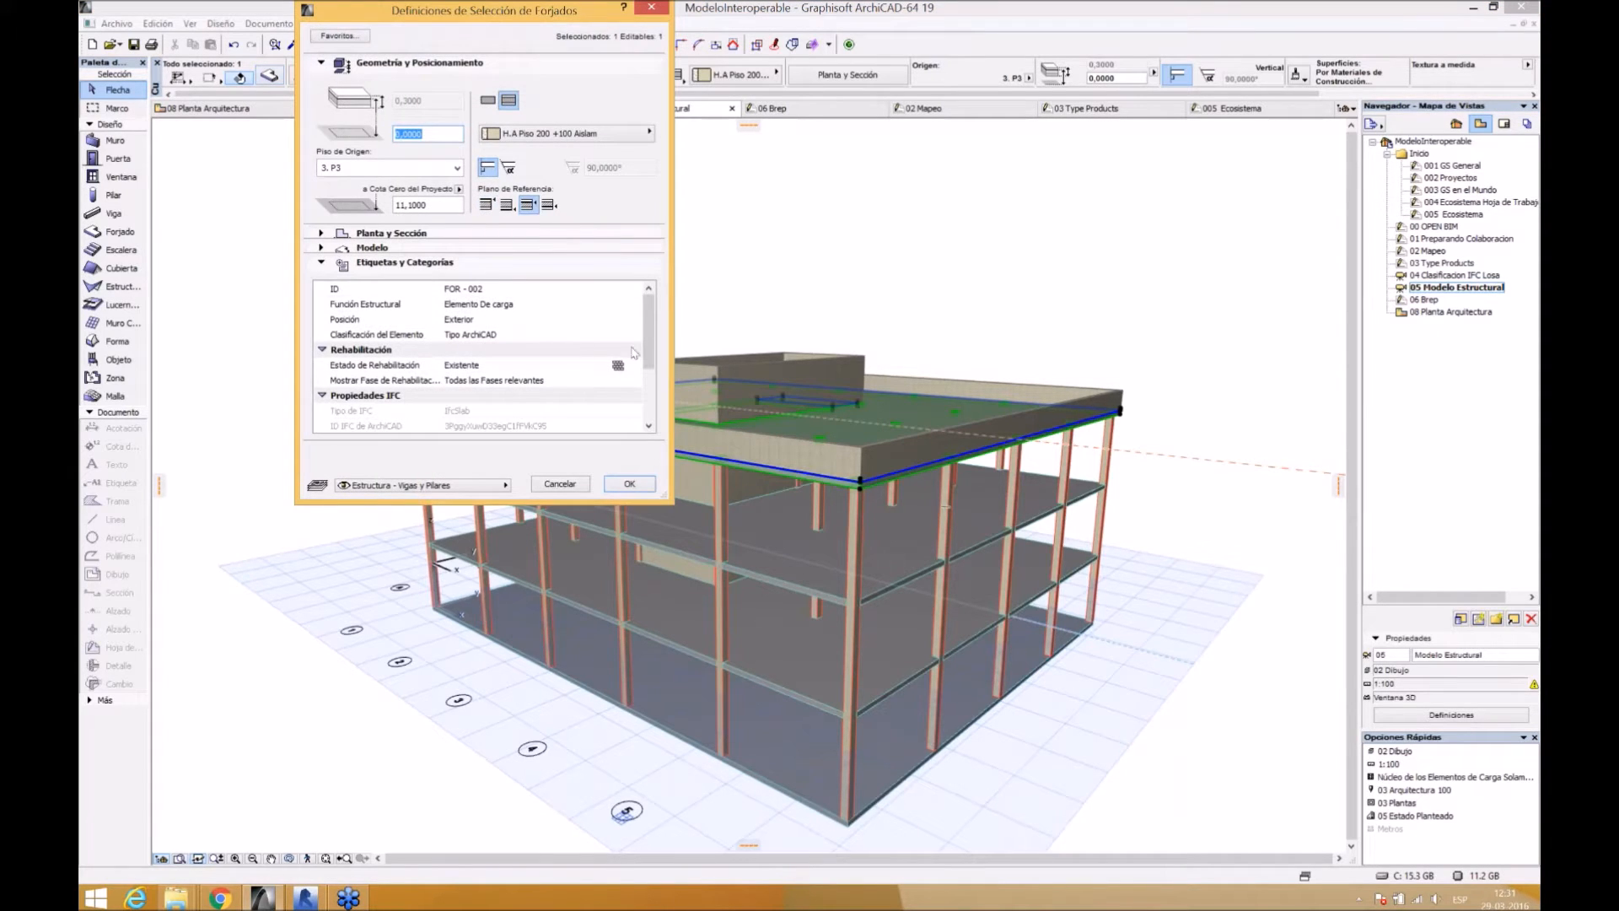
left_click_drag(649, 338, 656, 403)
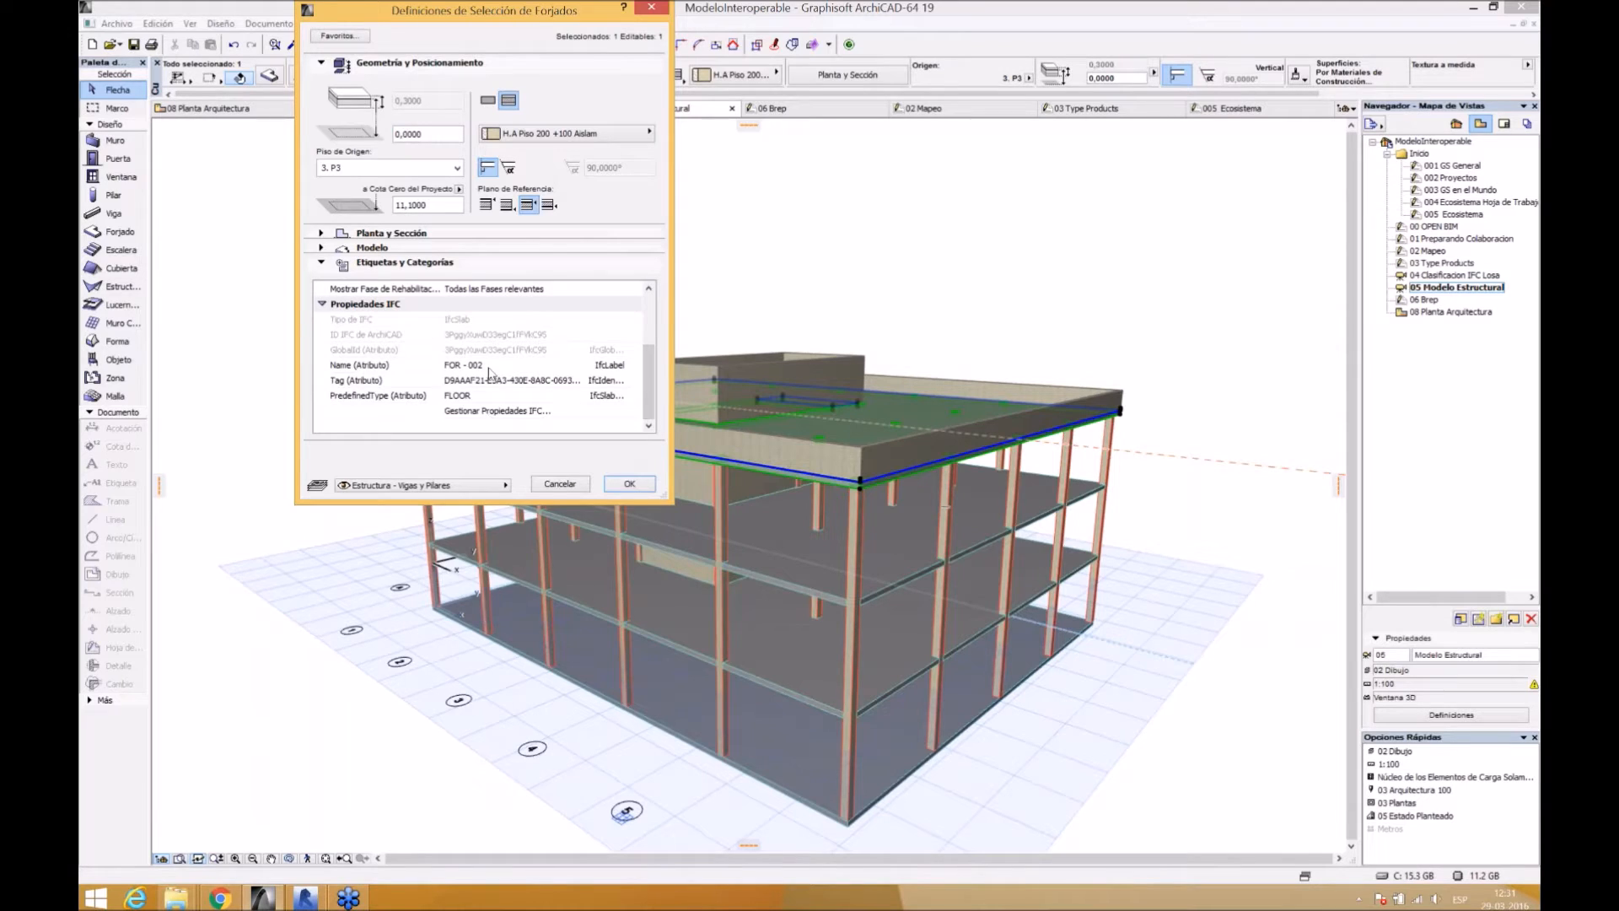
left_click(510, 412)
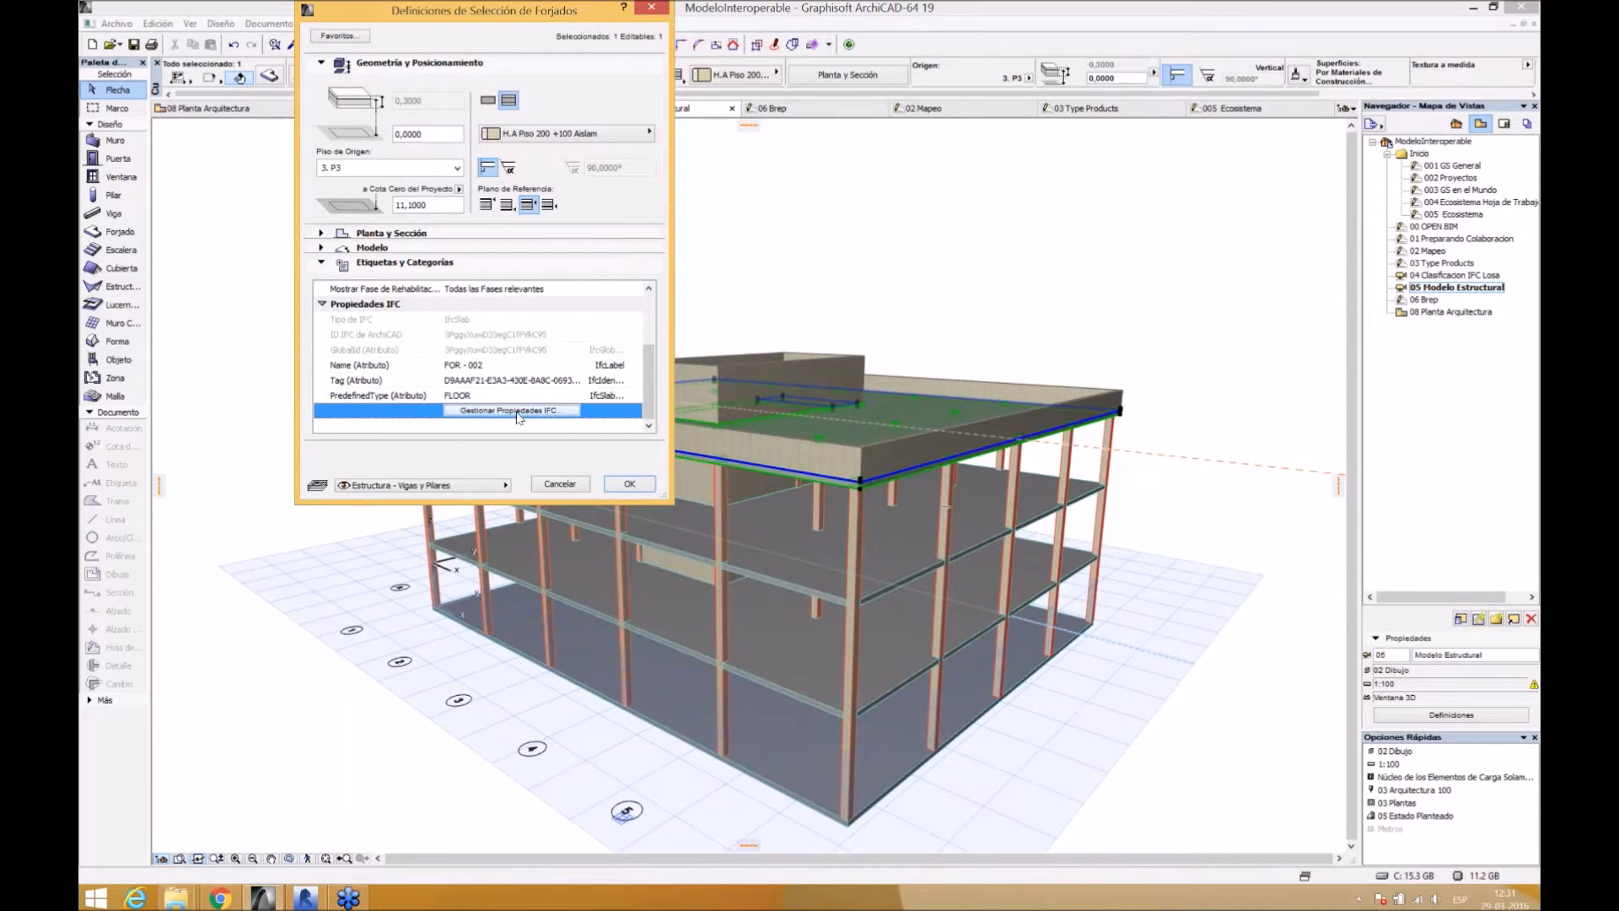
left_click(516, 410)
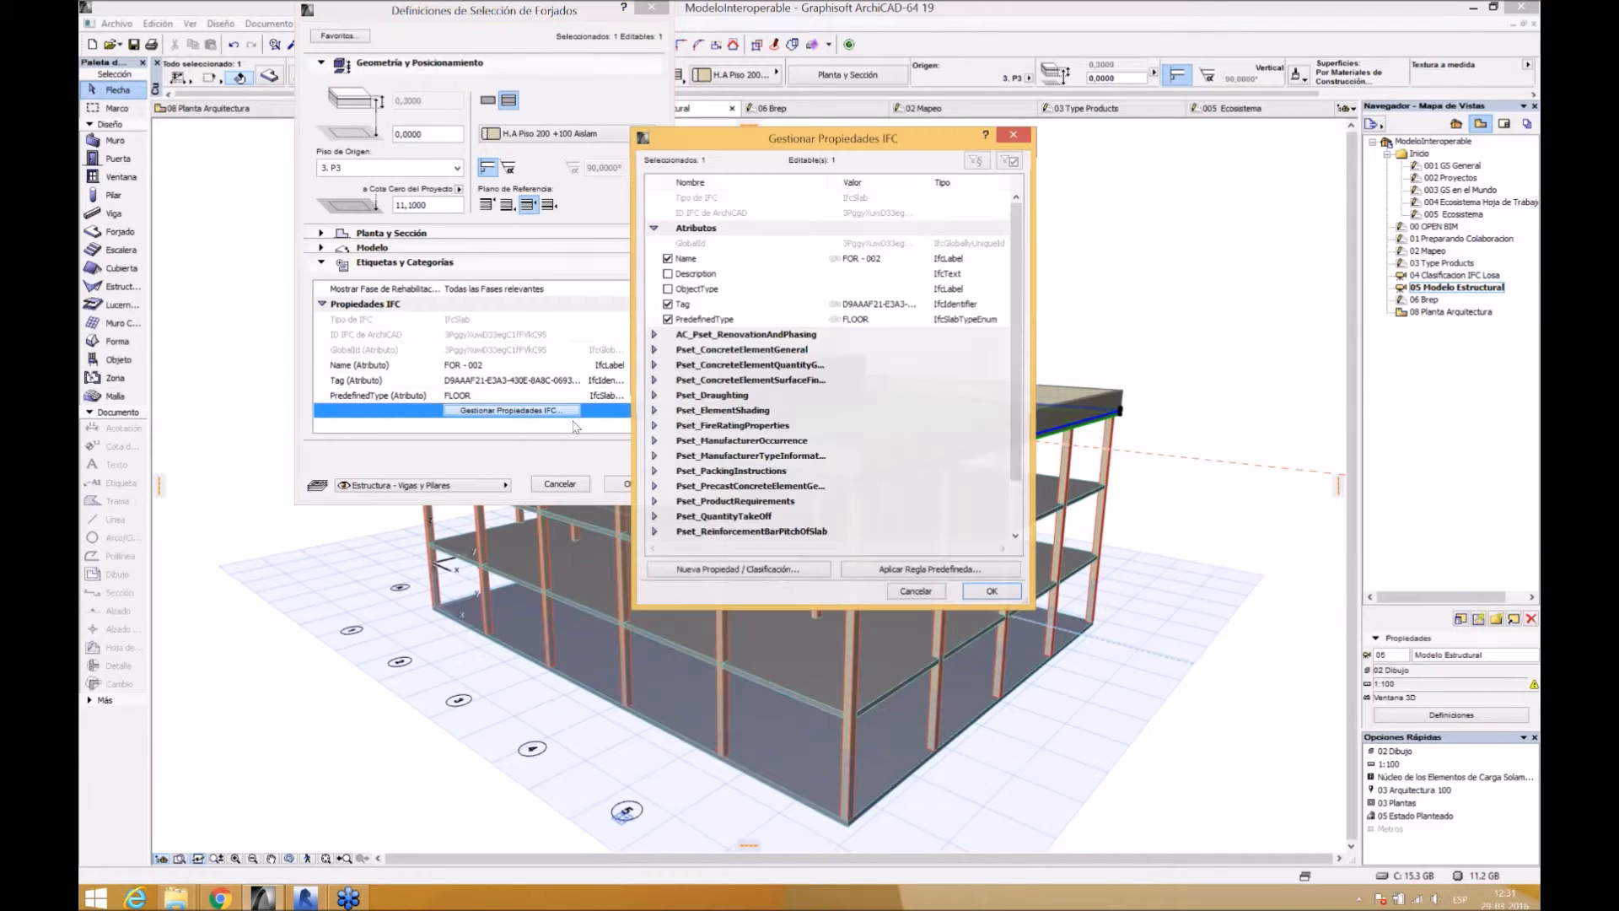
- Enable the slab's ObjectType attribute without a value and accept the slab settings
left_click(668, 289)
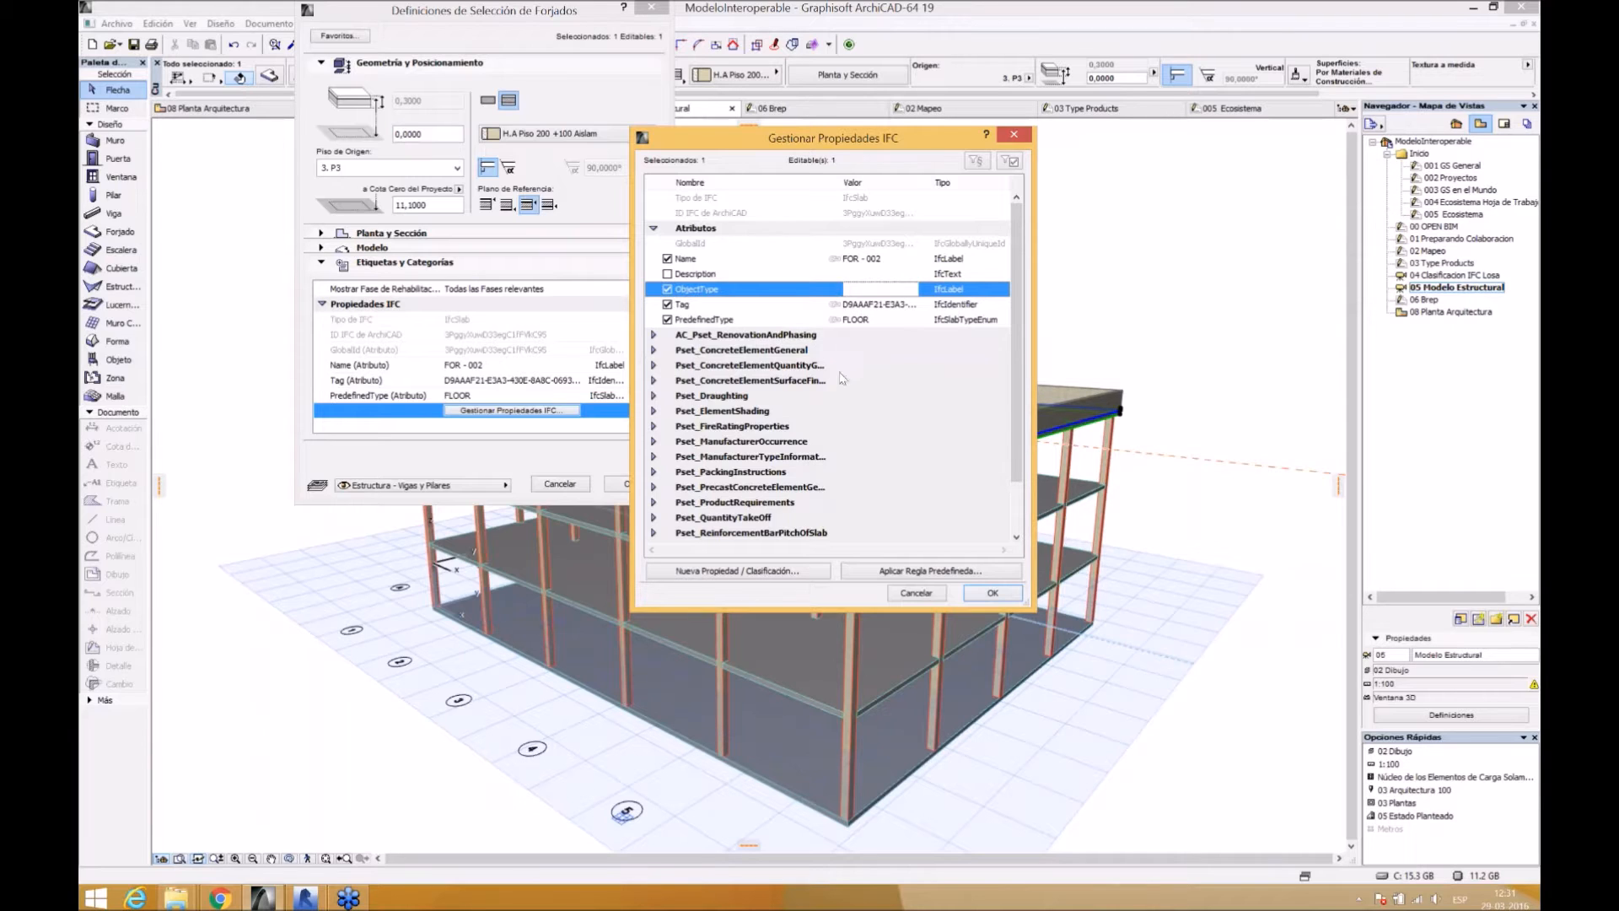
left_click(993, 595)
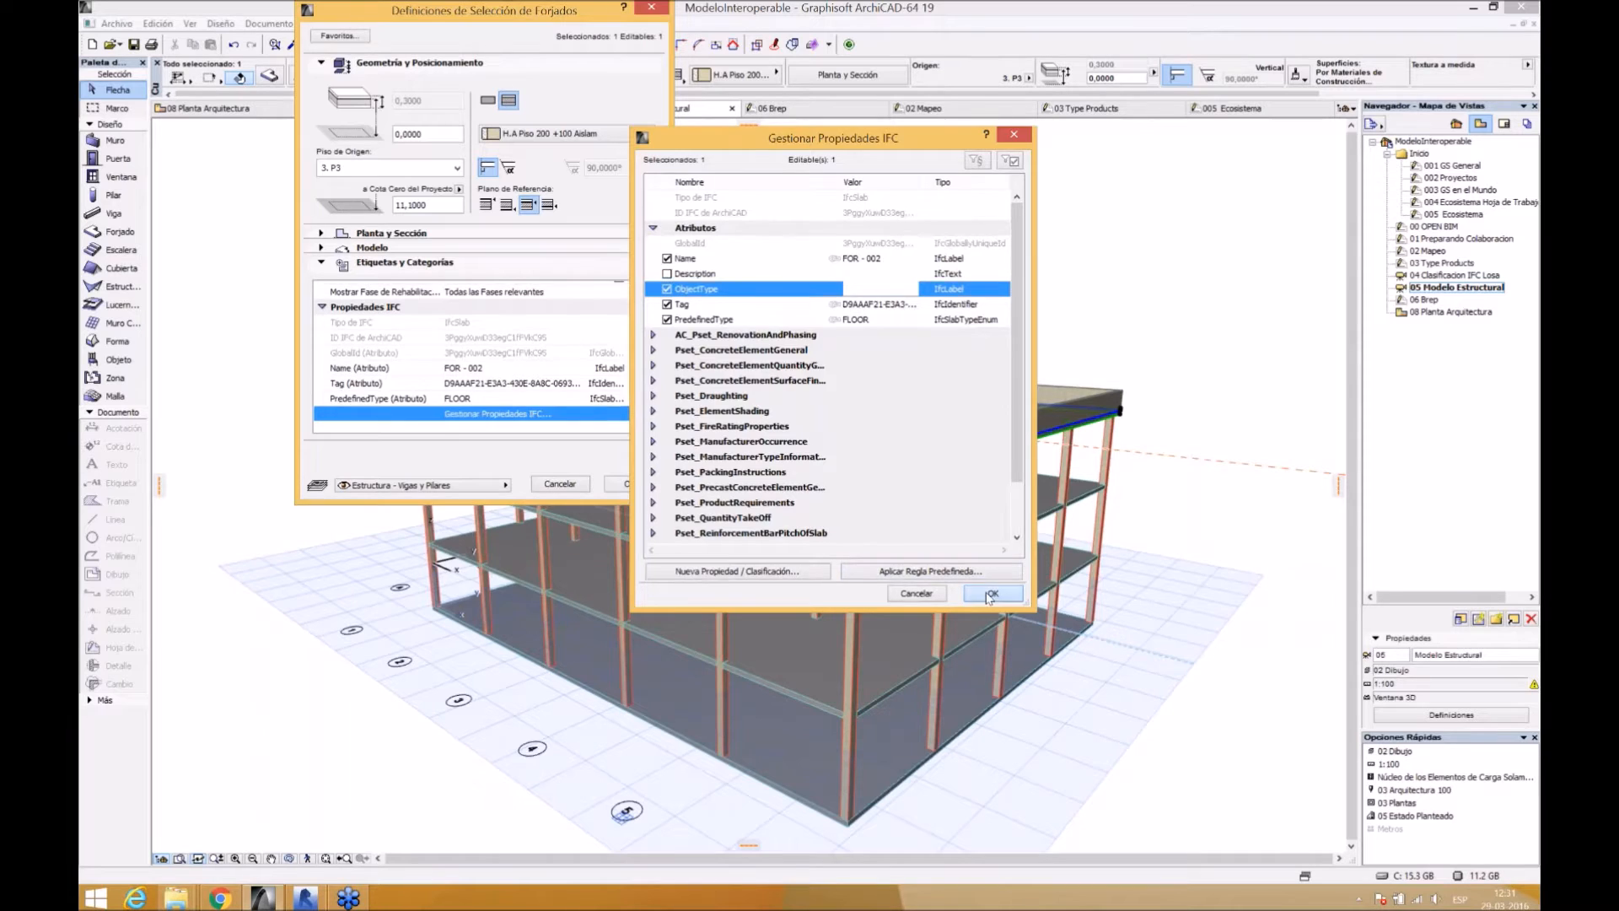
scroll(498, 407, "down", 4)
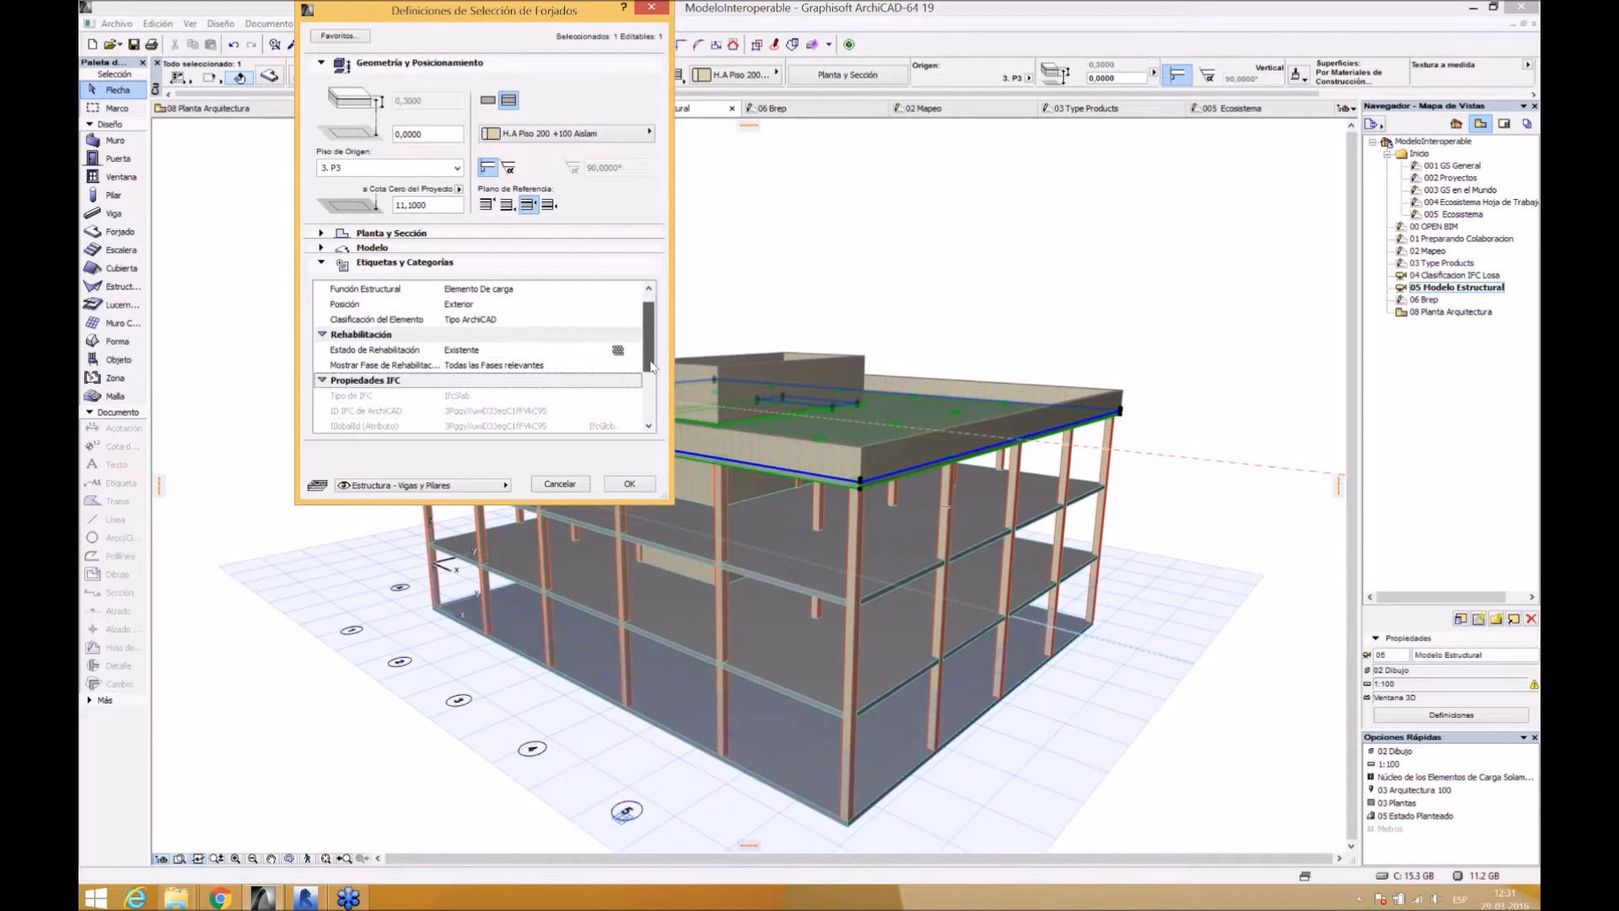
left_click(628, 485)
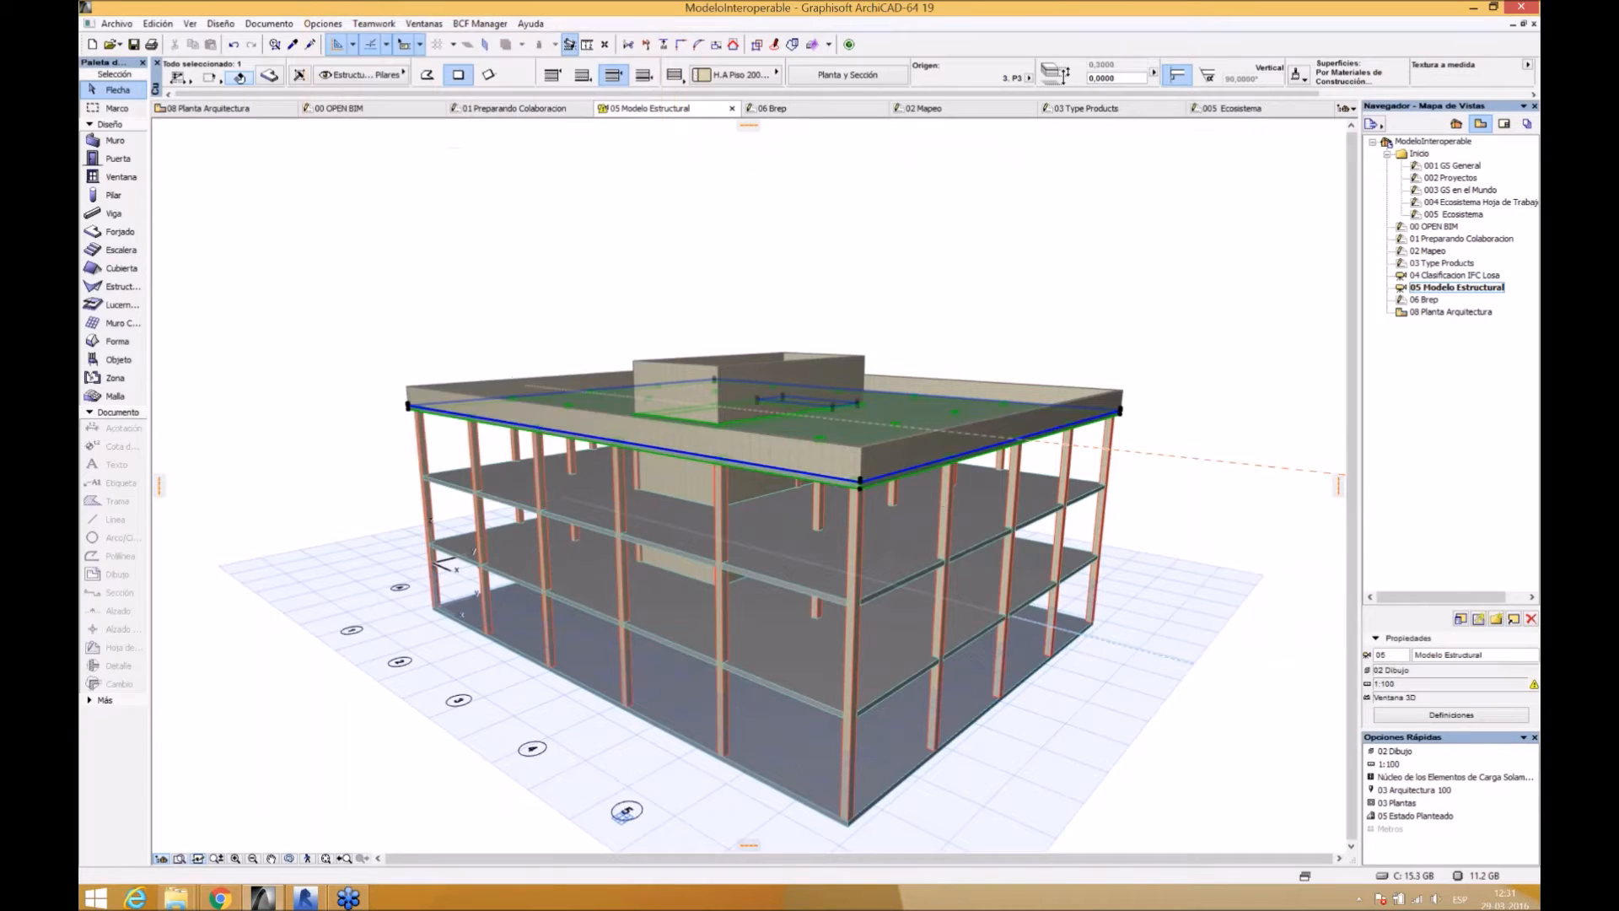
- Open the IFC schema definition and create a new mapping rule for the ObjectType attribute of IfcSlab
left_click(133, 25)
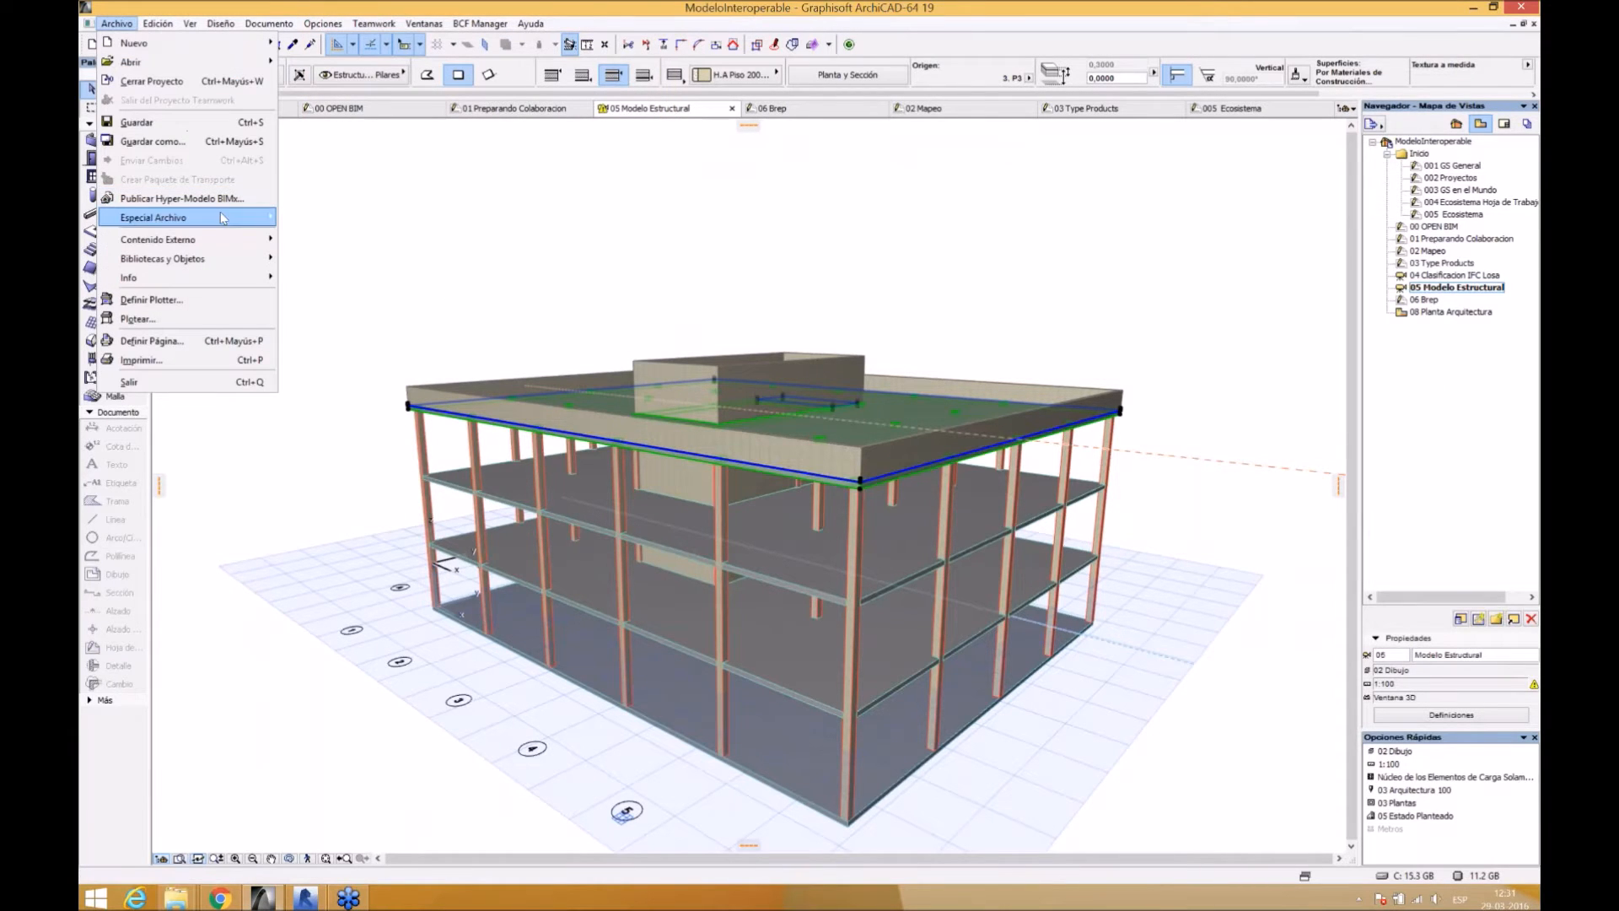
mouse_move(270, 218)
mouse_move(364, 284)
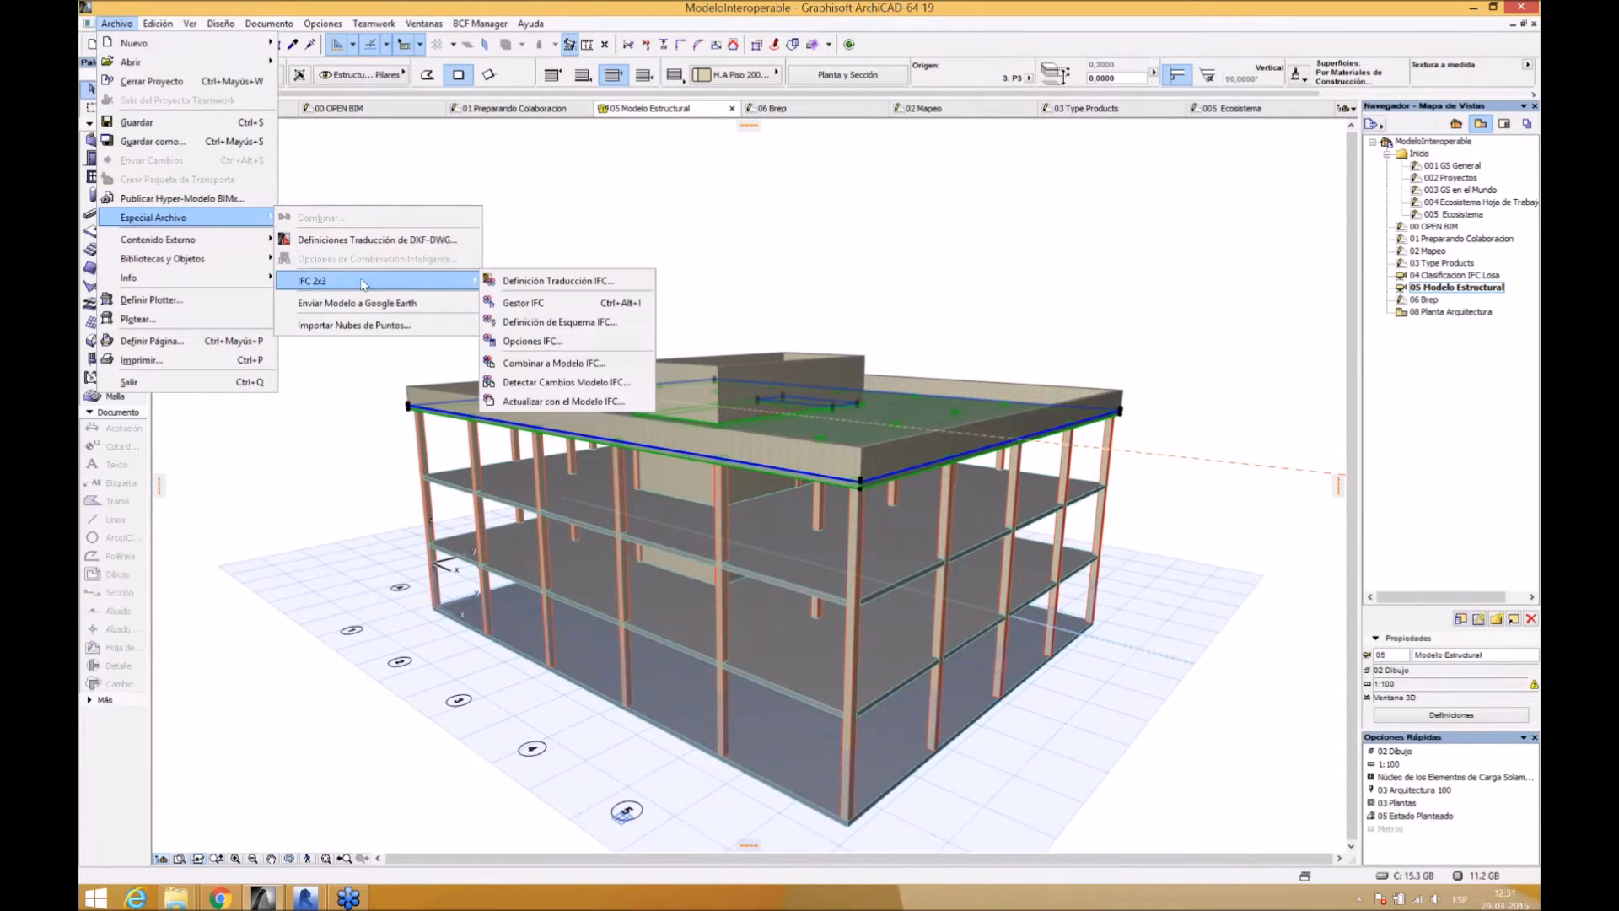
left_click(565, 322)
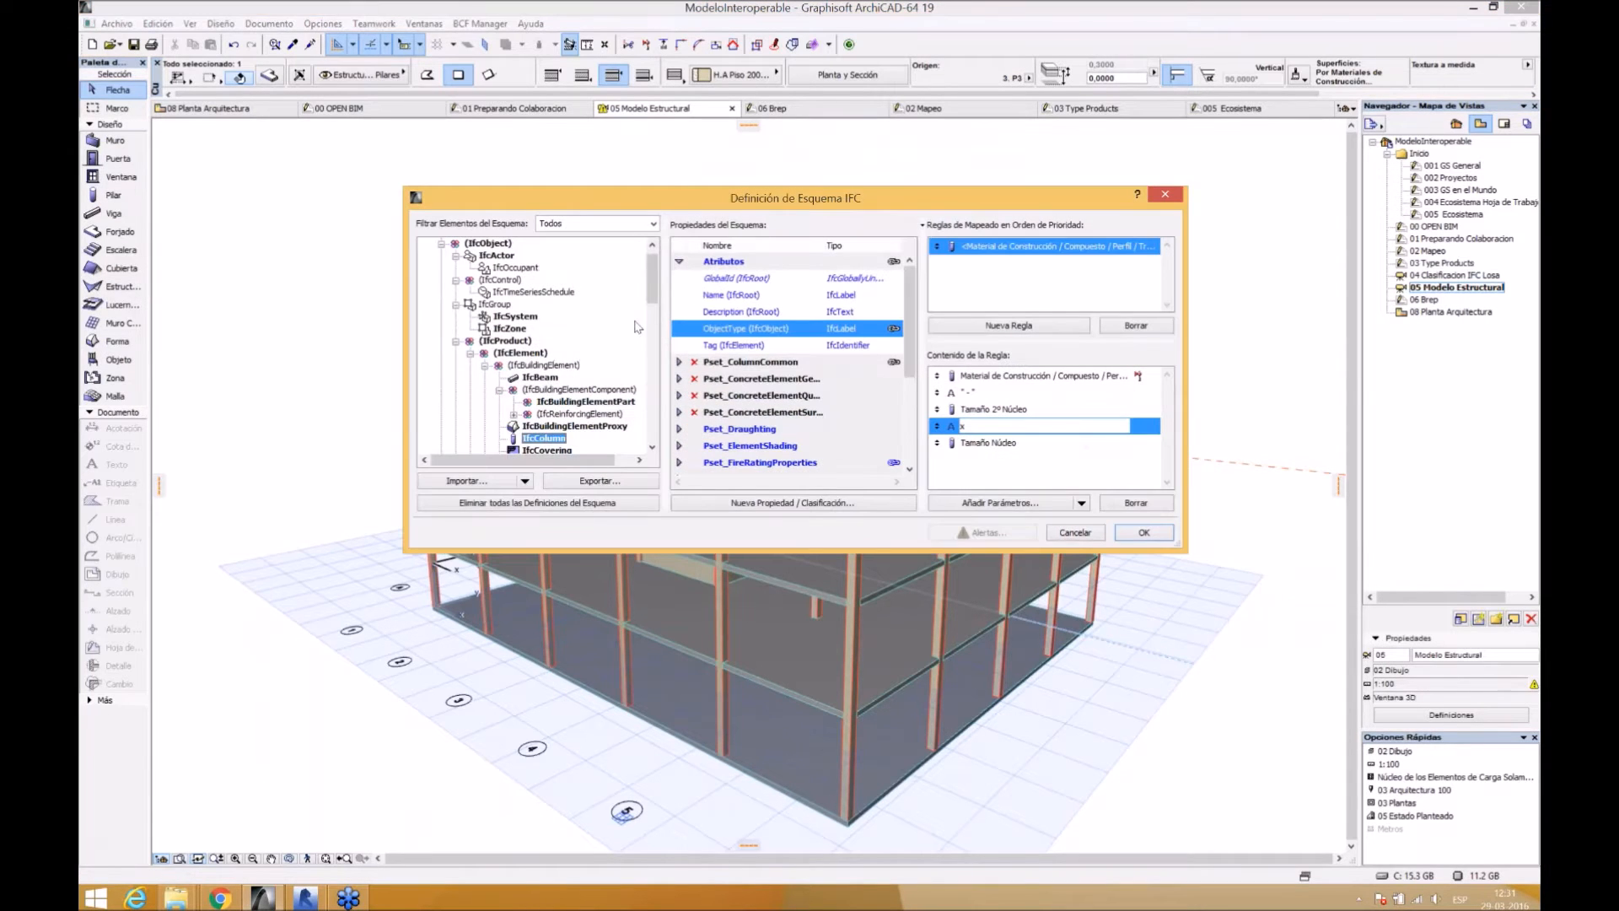
left_click_drag(654, 300, 655, 329)
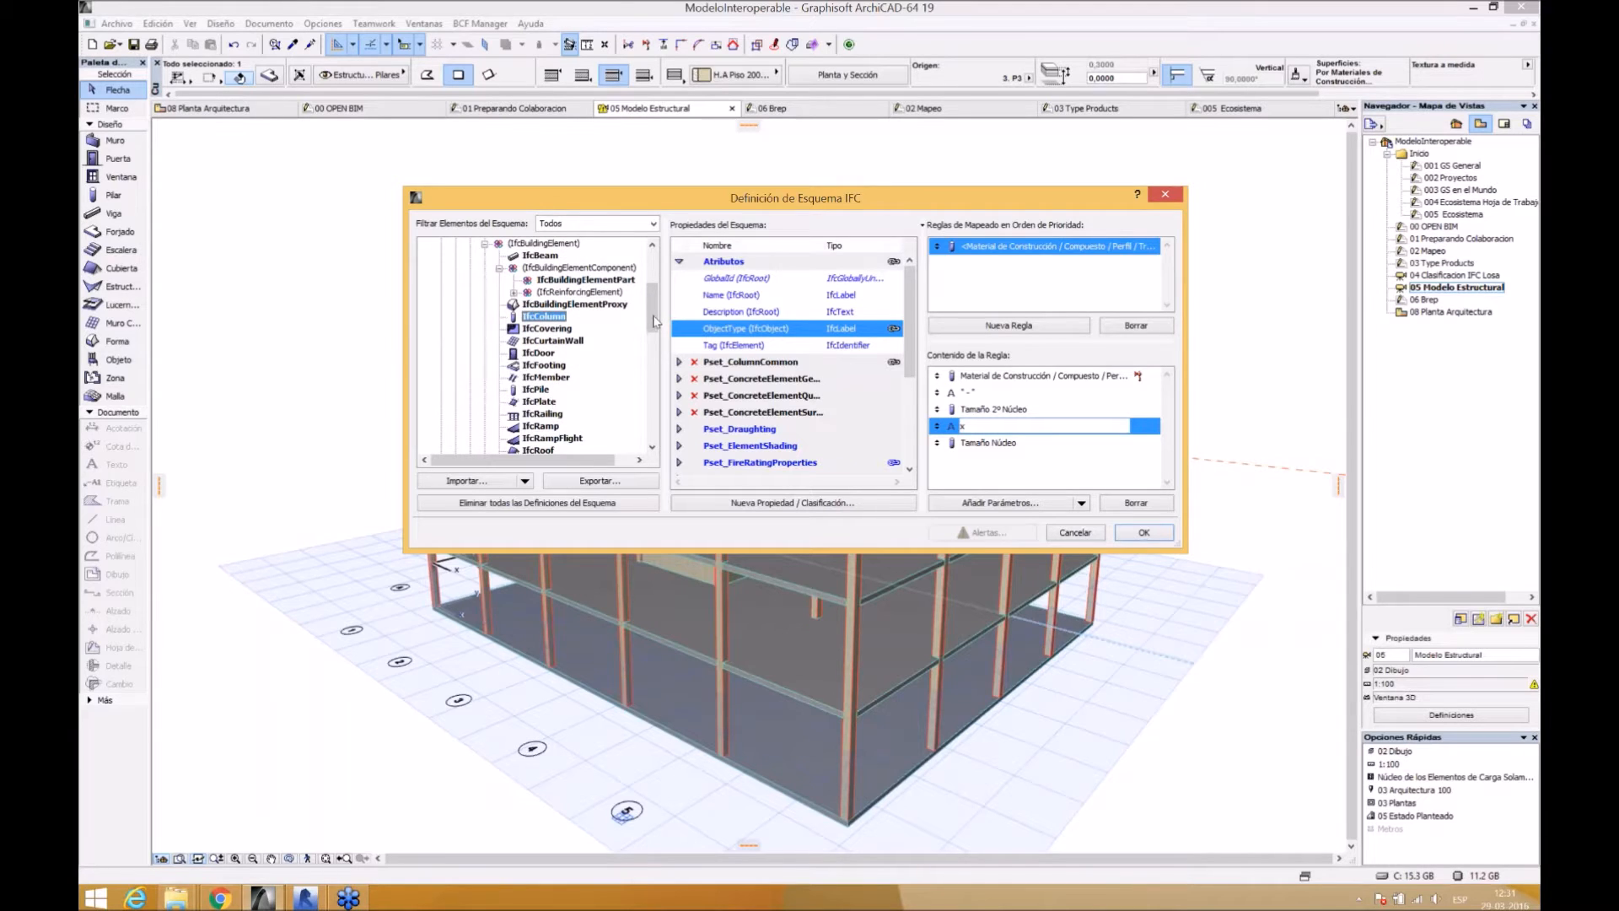
left_click_drag(655, 323, 655, 334)
left_click(540, 402)
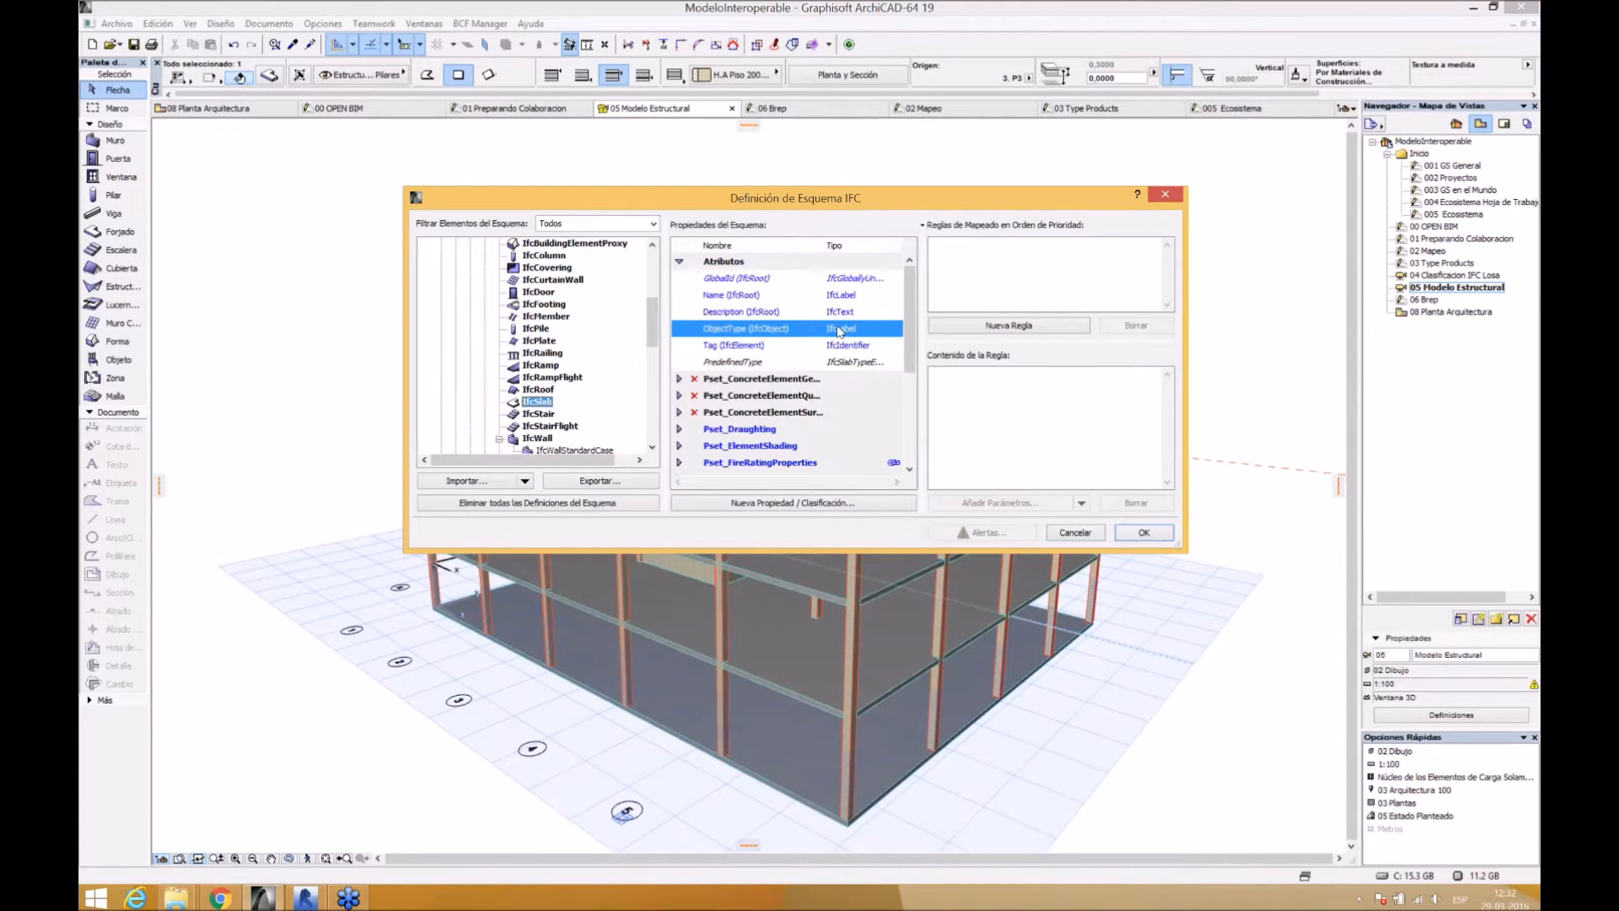
left_click(995, 326)
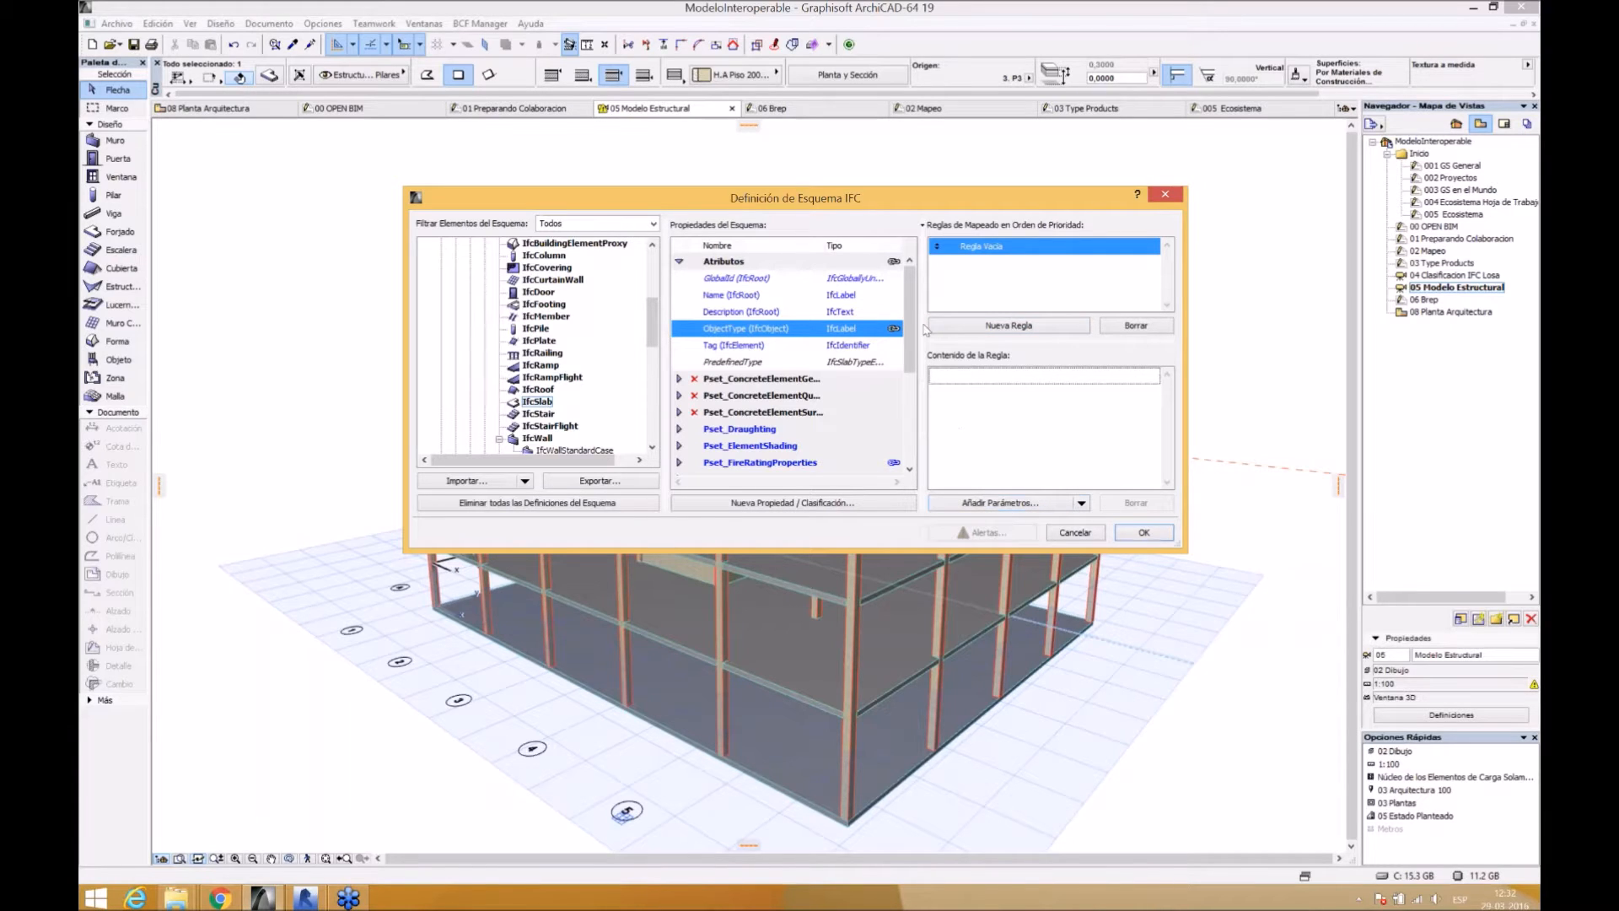
- Add the slab's general Material de Construcción / Compuesto parameter to the new ObjectType rule's selected parameters
left_click(1028, 503)
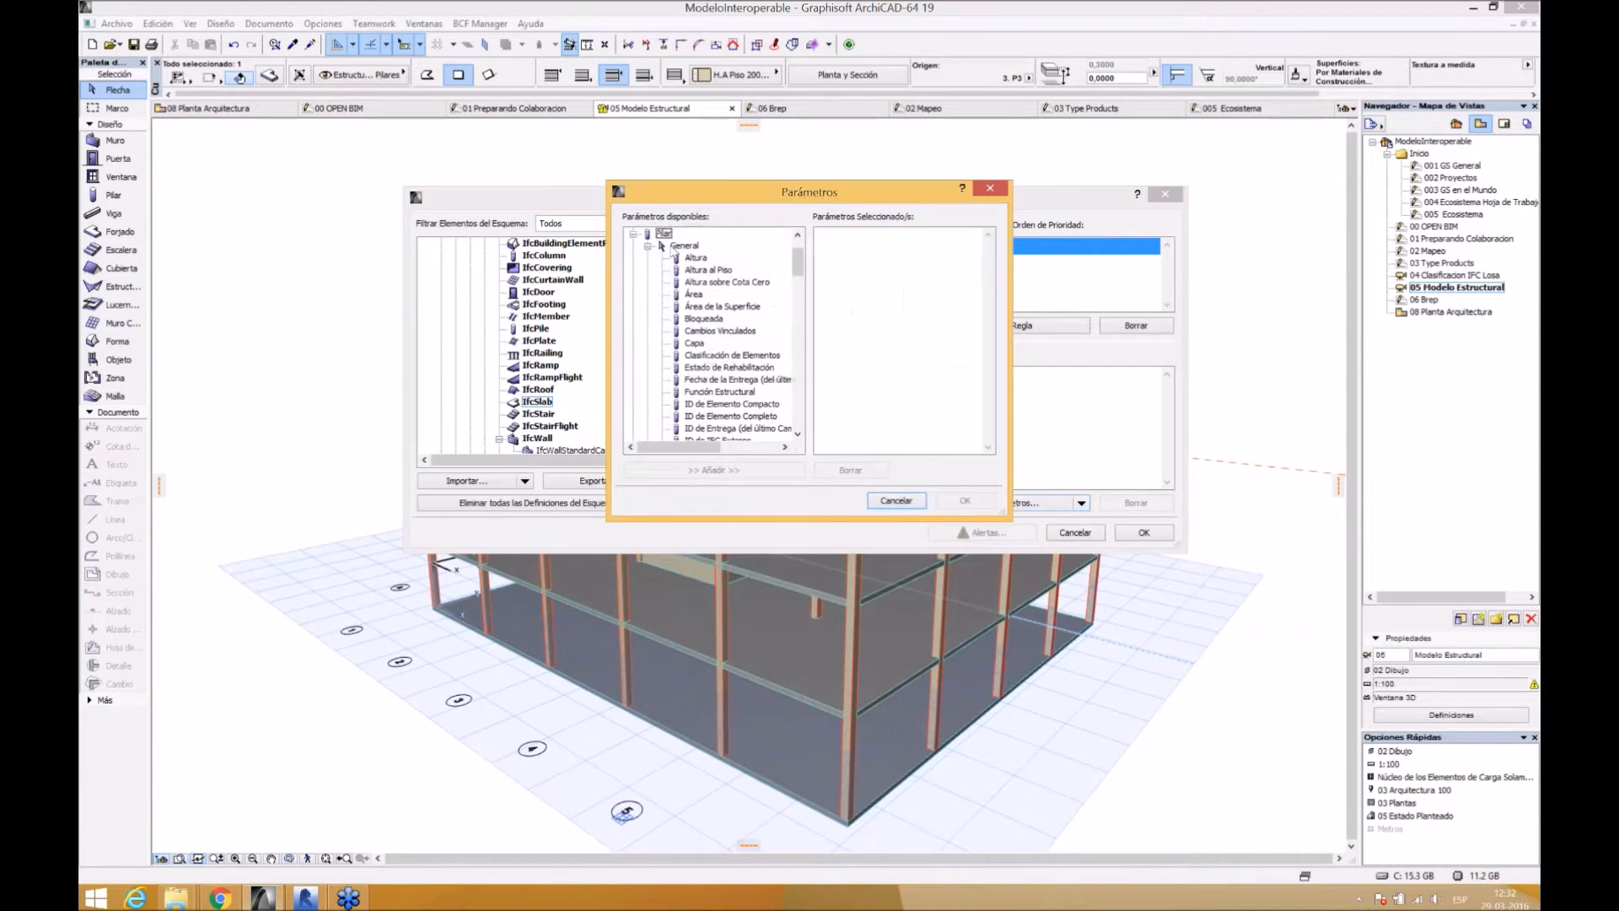
left_click(647, 247)
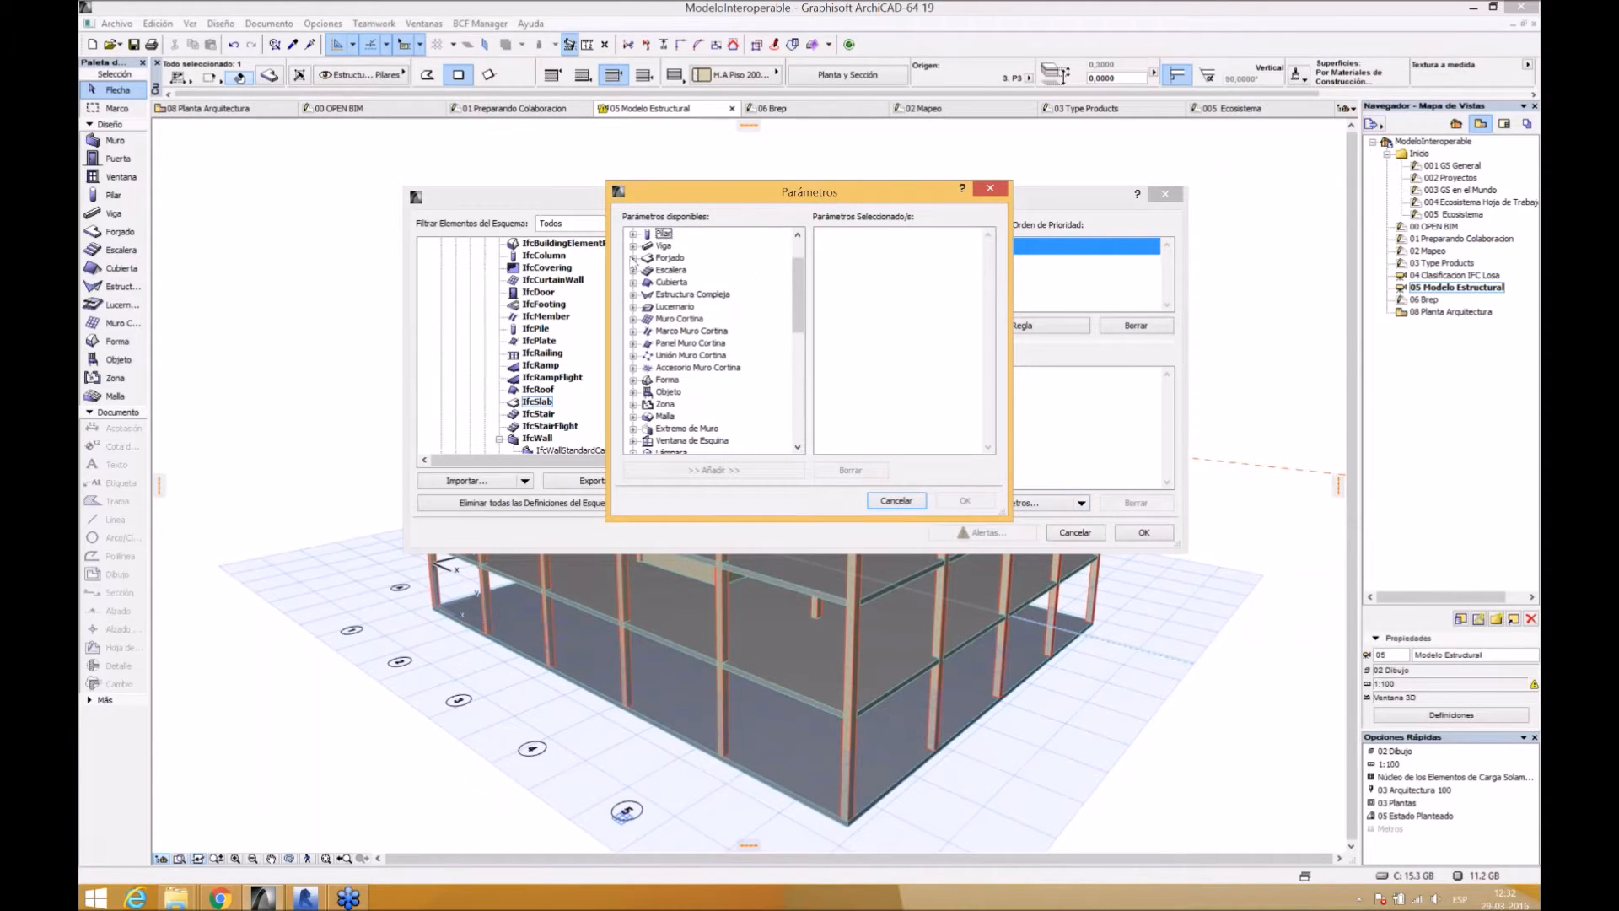
left_click(633, 258)
left_click(650, 271)
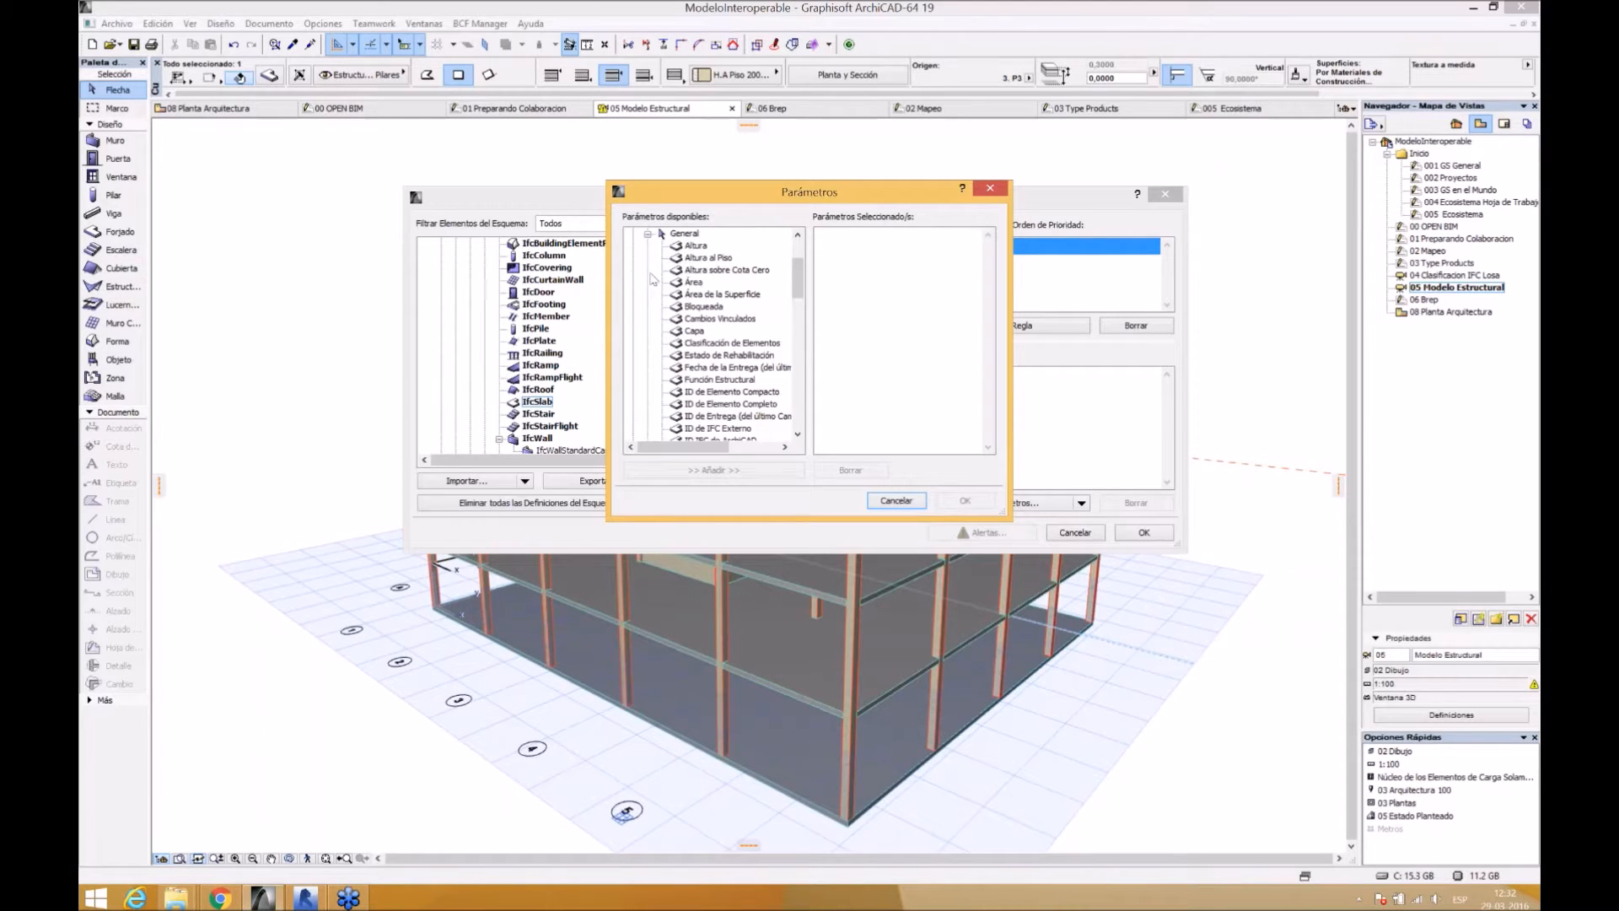
left_click_drag(803, 279, 802, 289)
scroll(746, 379, "down", 2)
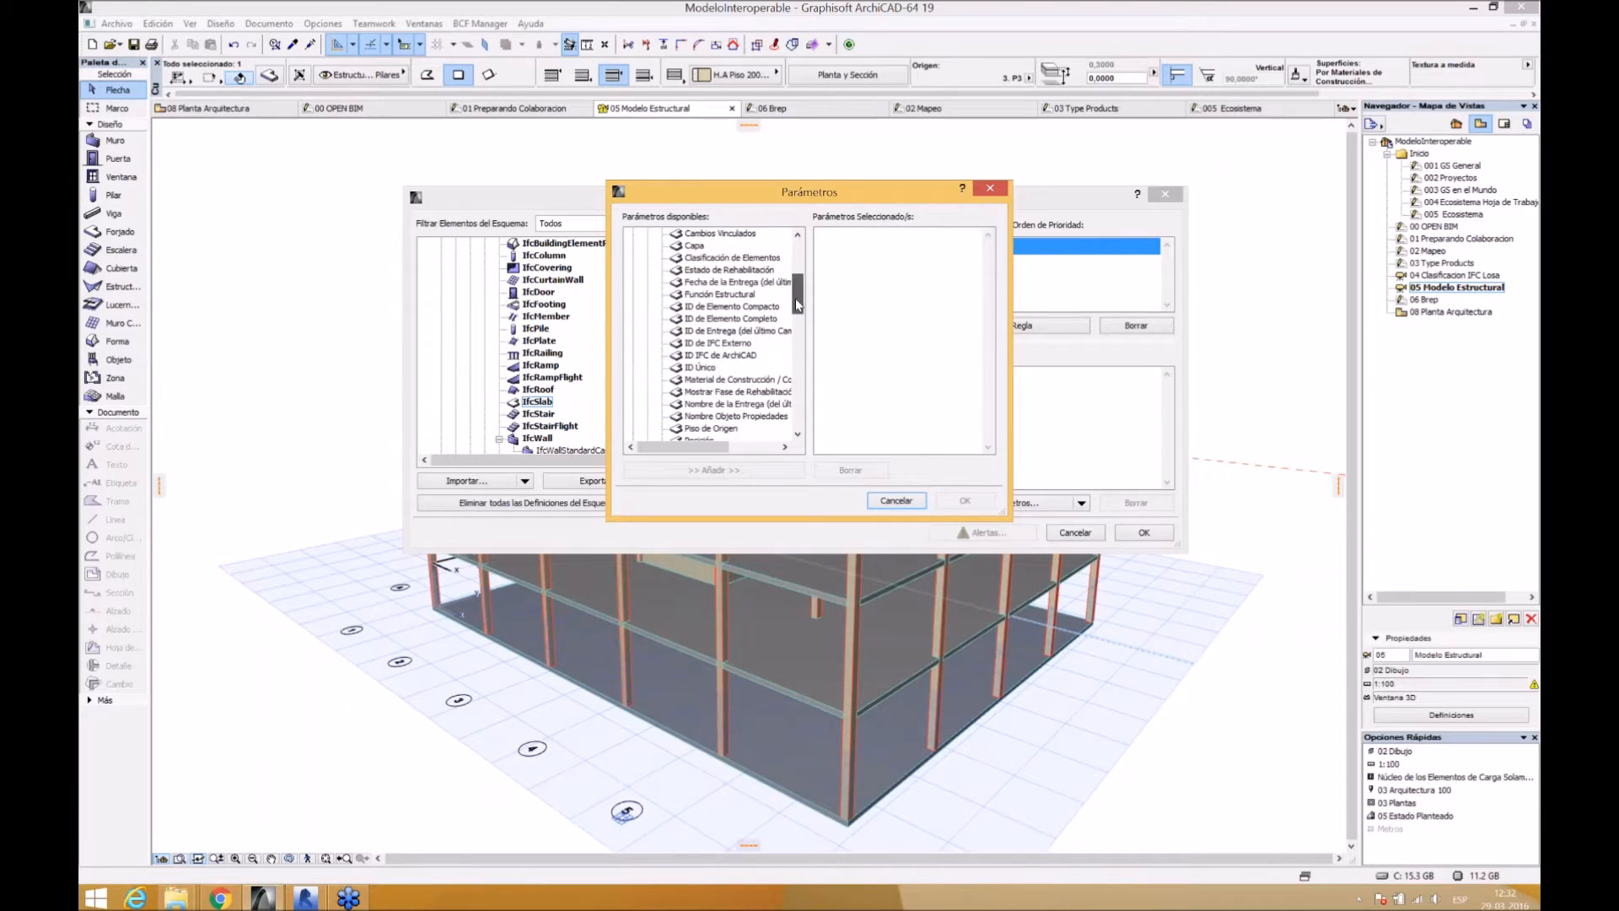
left_click(747, 379)
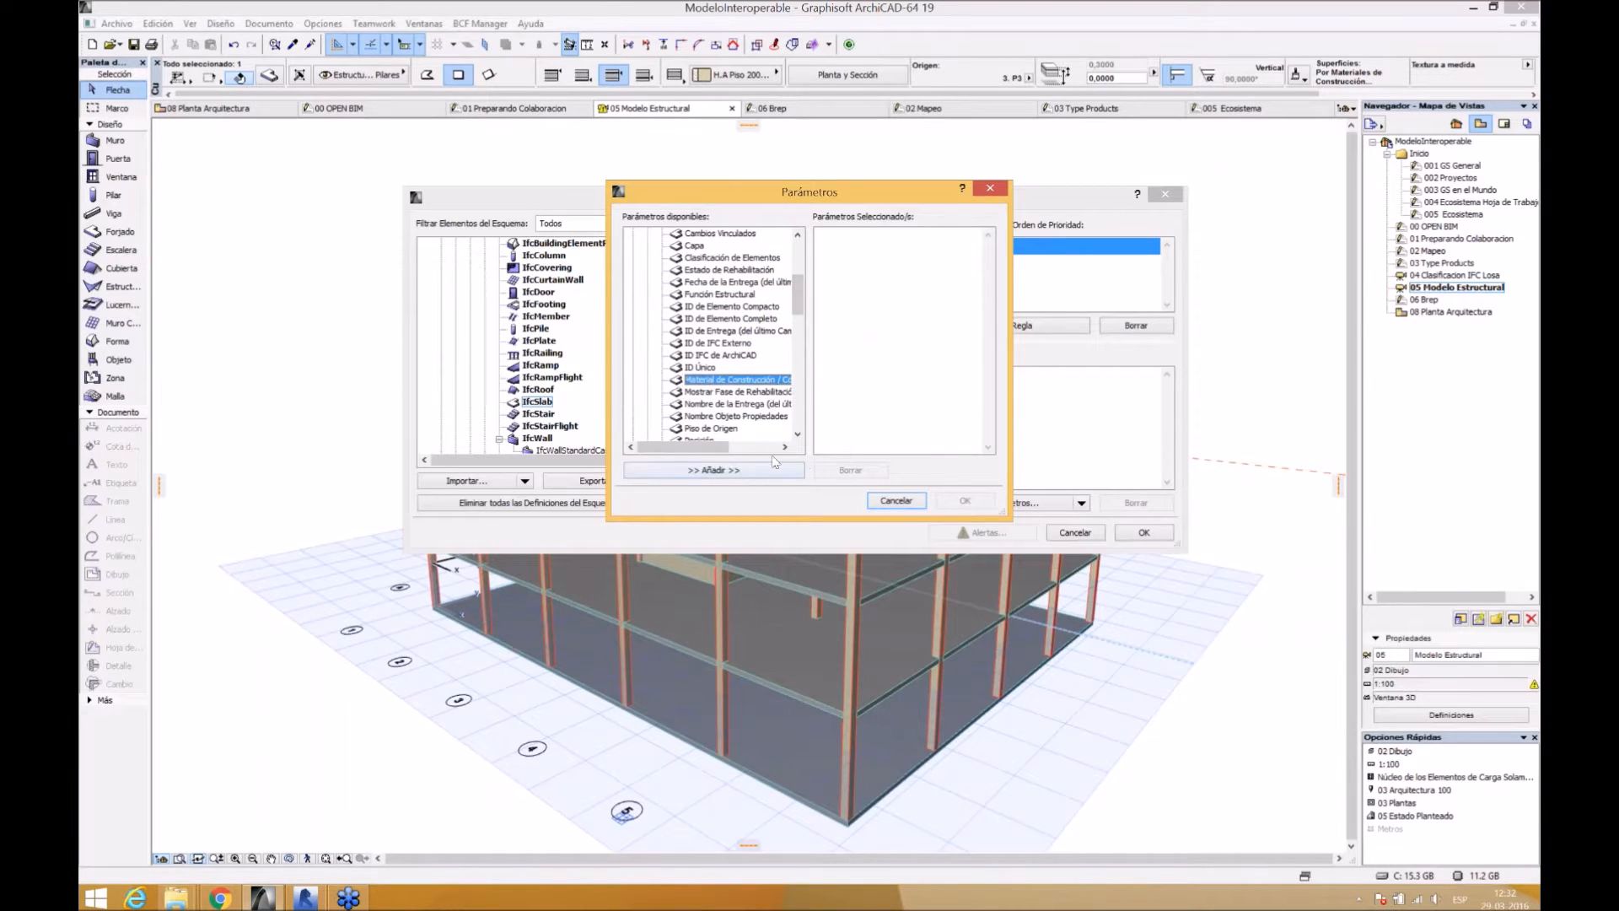
left_click(738, 471)
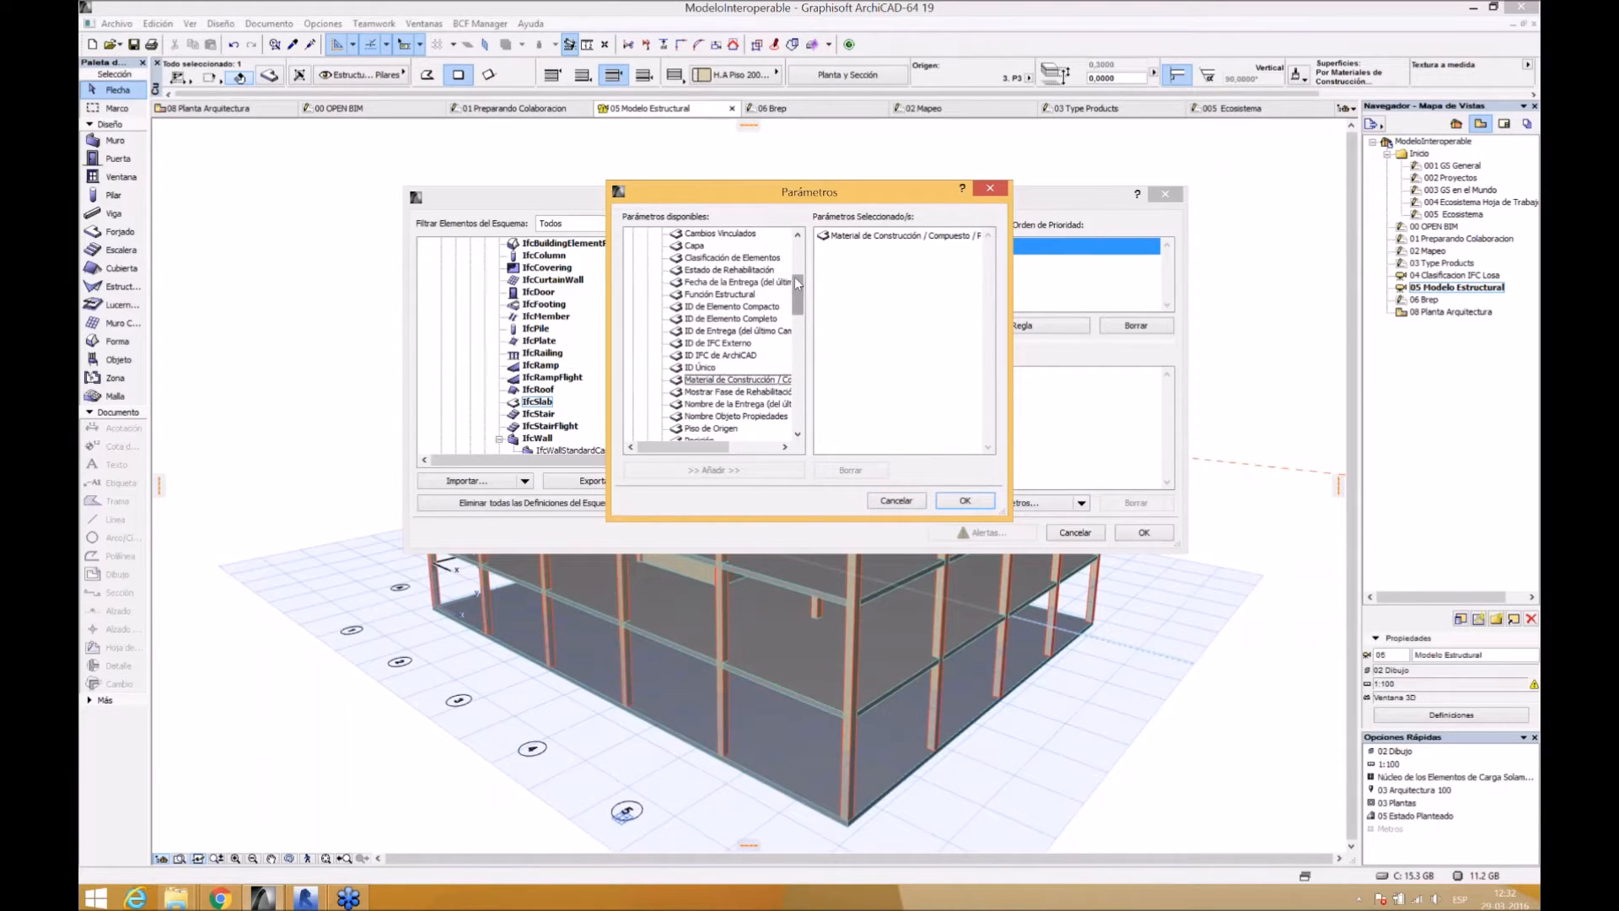
- Add the slab-specific Espesor parameter to the selection and accept both parameters into the rule
left_click_drag(798, 271, 797, 249)
left_click(647, 271)
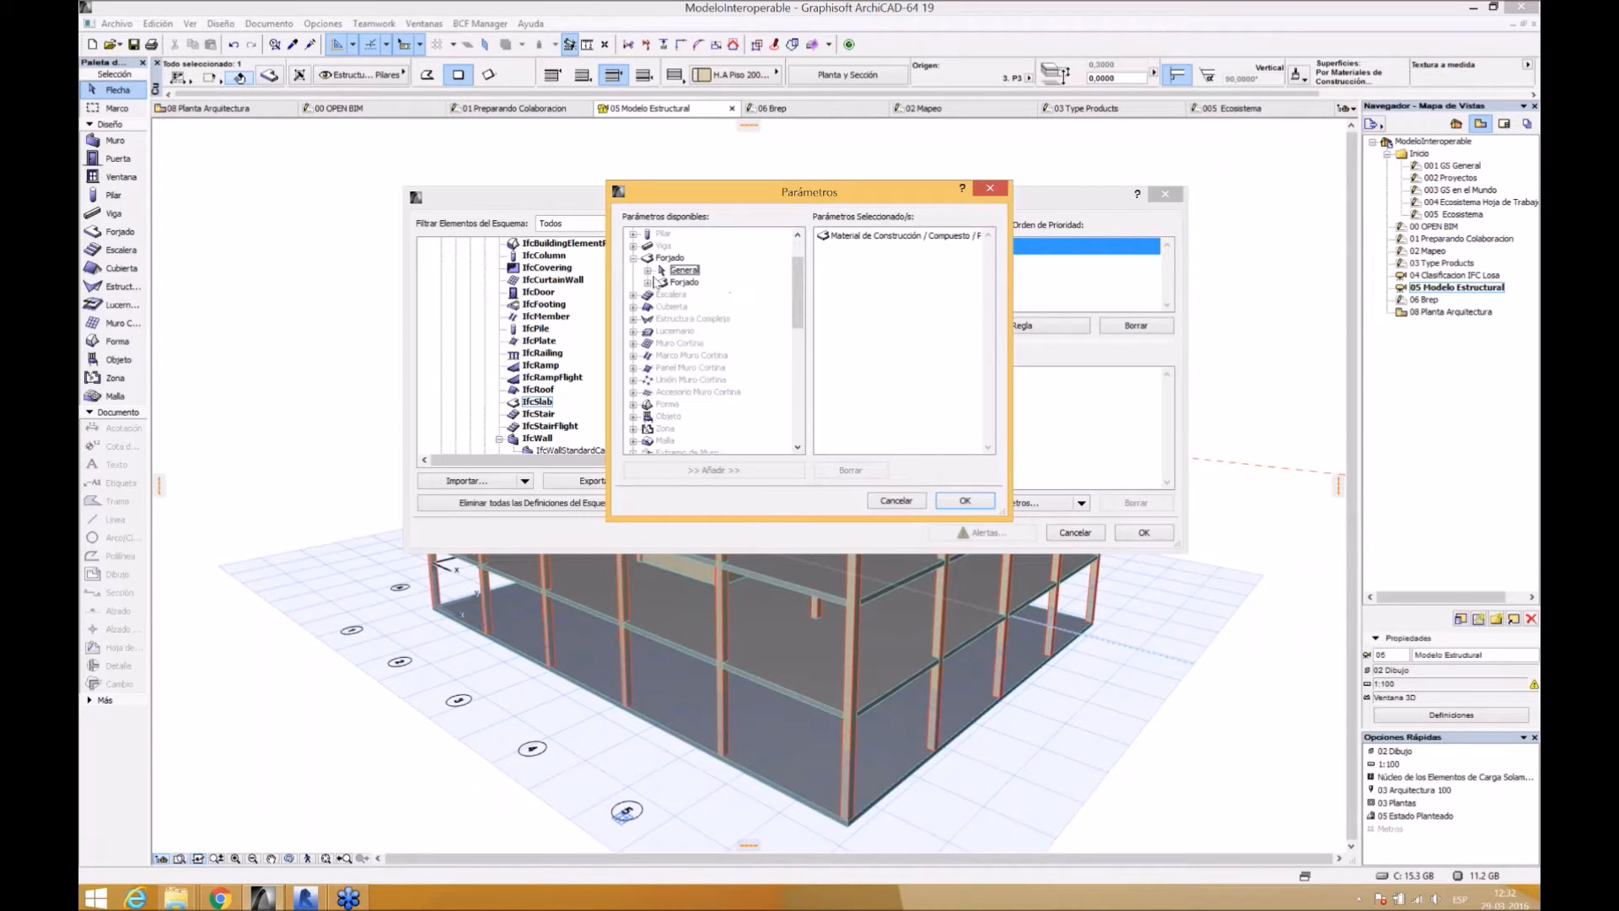
left_click(648, 283)
scroll(759, 329, "down", 1)
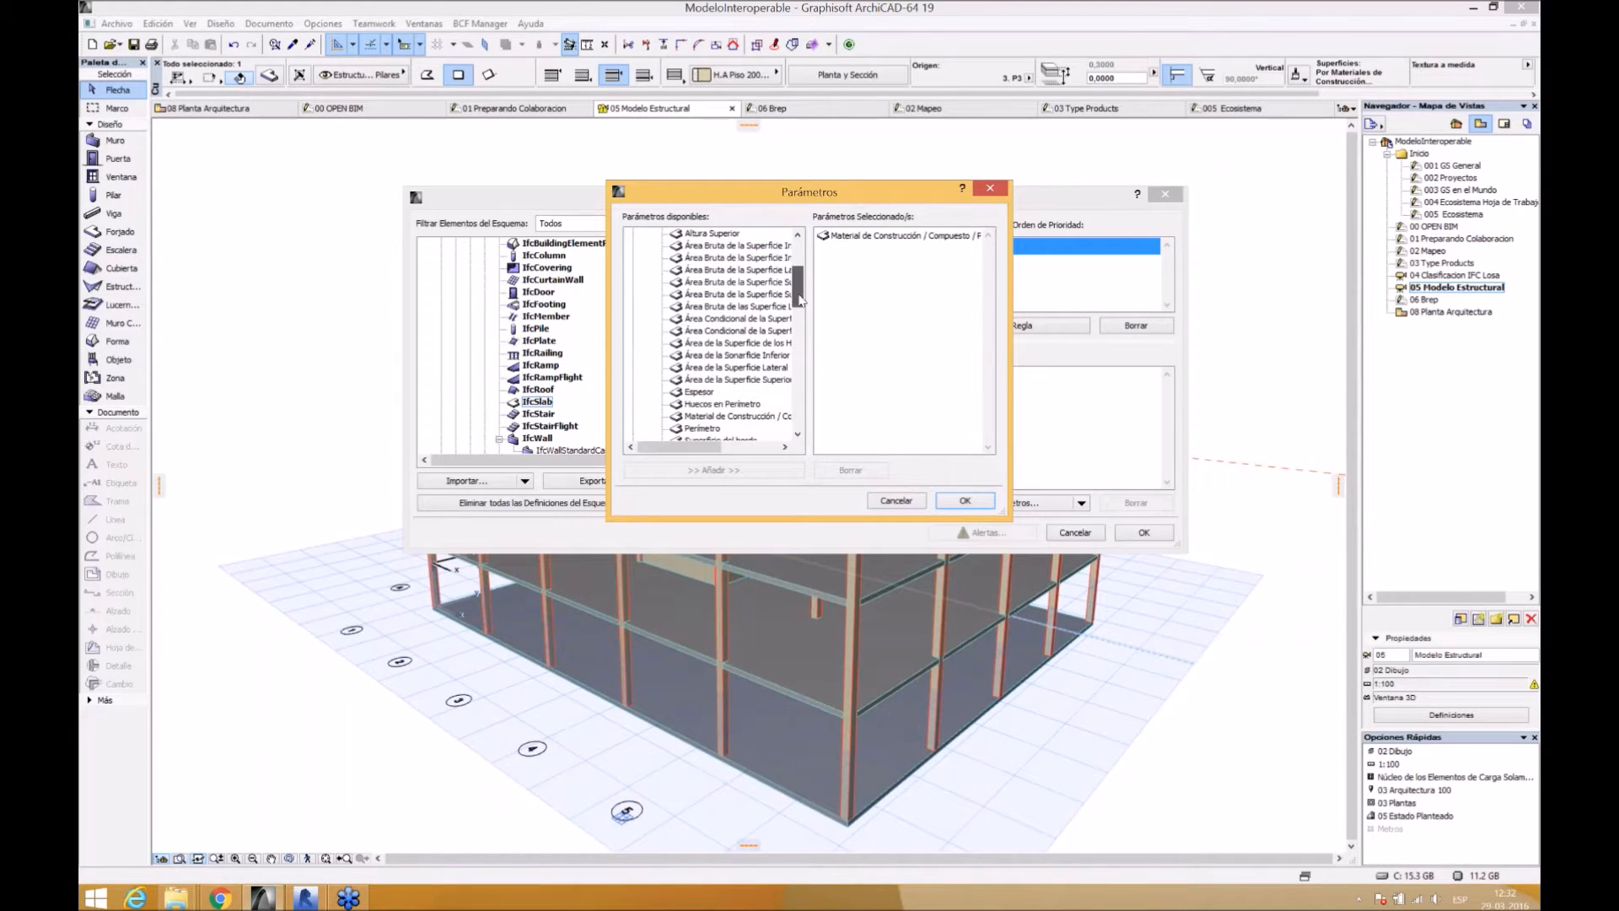
left_click(699, 379)
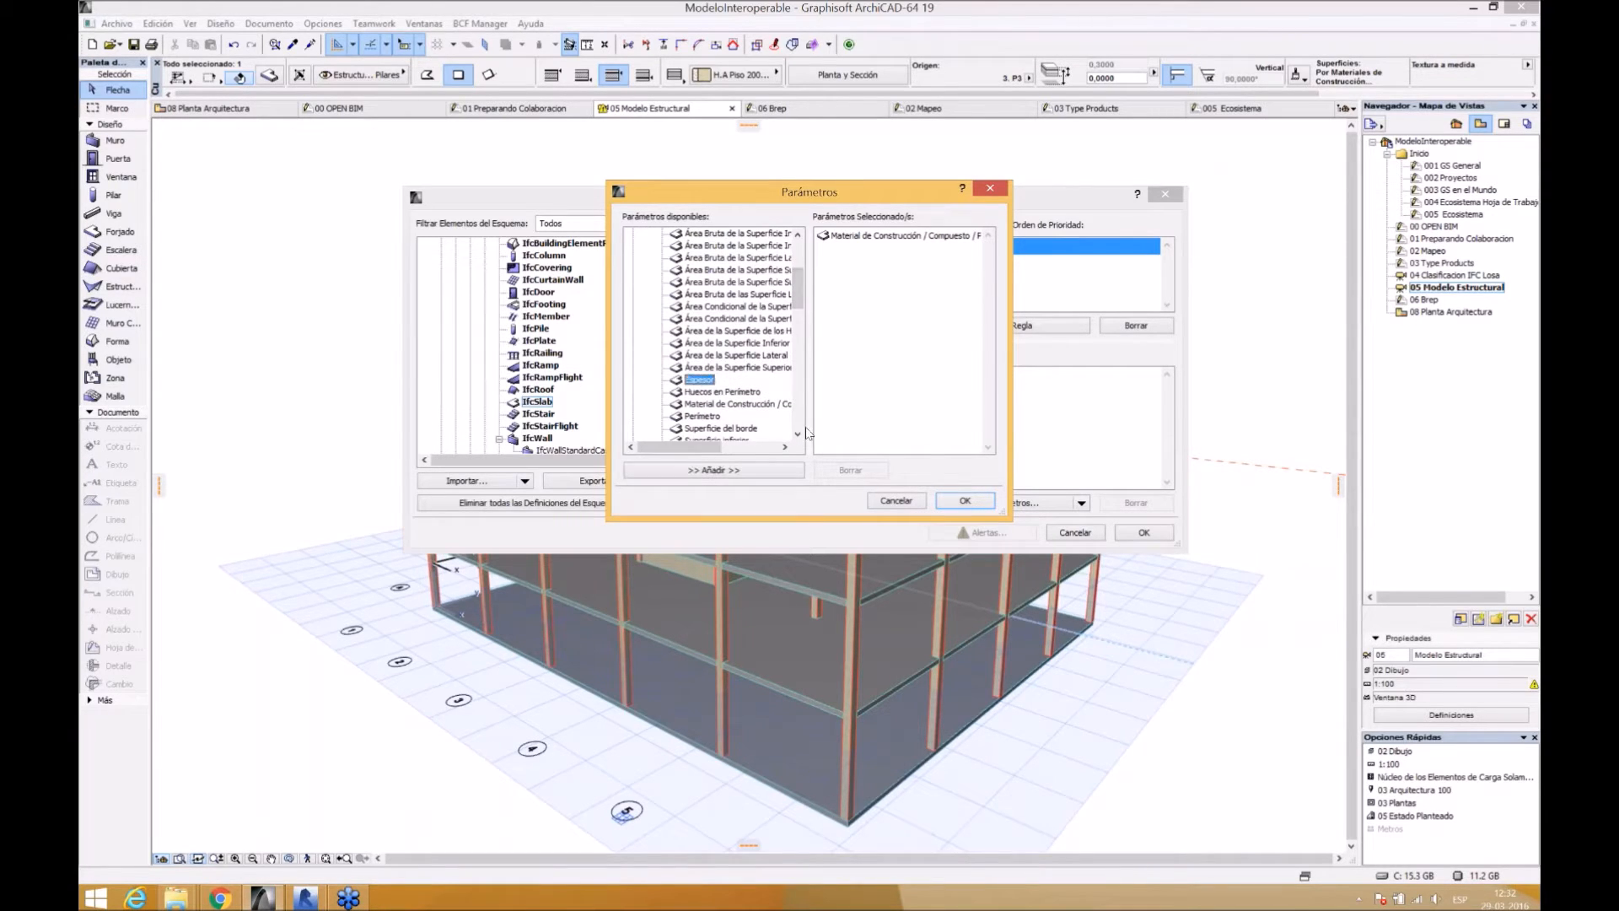
mouse_move(799, 300)
left_mouse_down()
mouse_move(800, 317)
mouse_move(799, 274)
mouse_move(800, 308)
left_mouse_up()
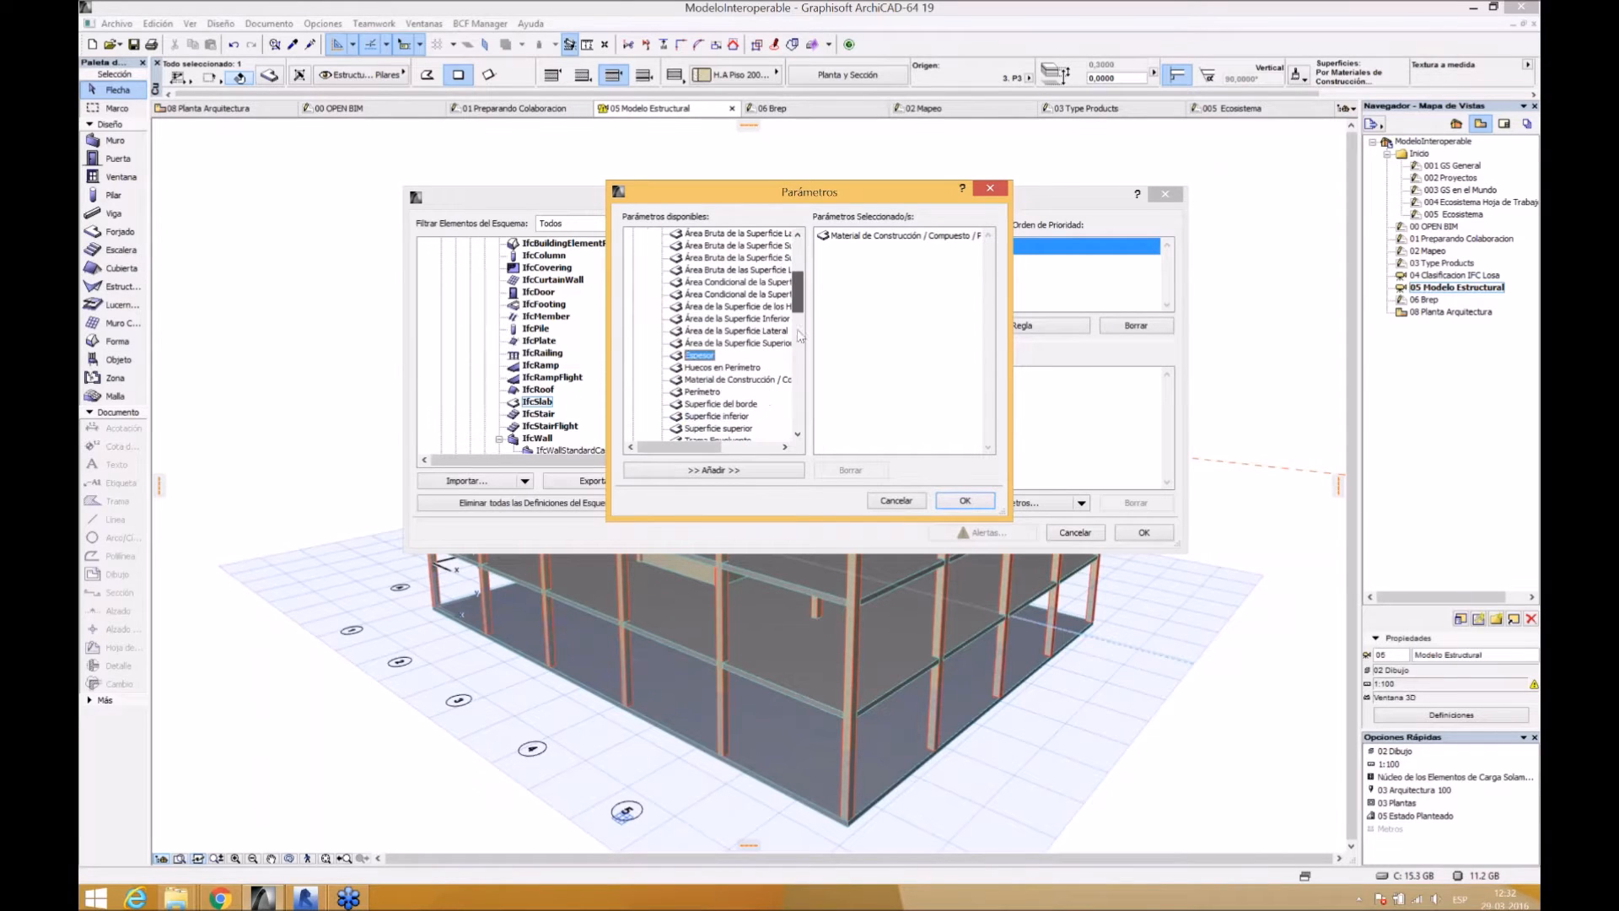
left_click(764, 472)
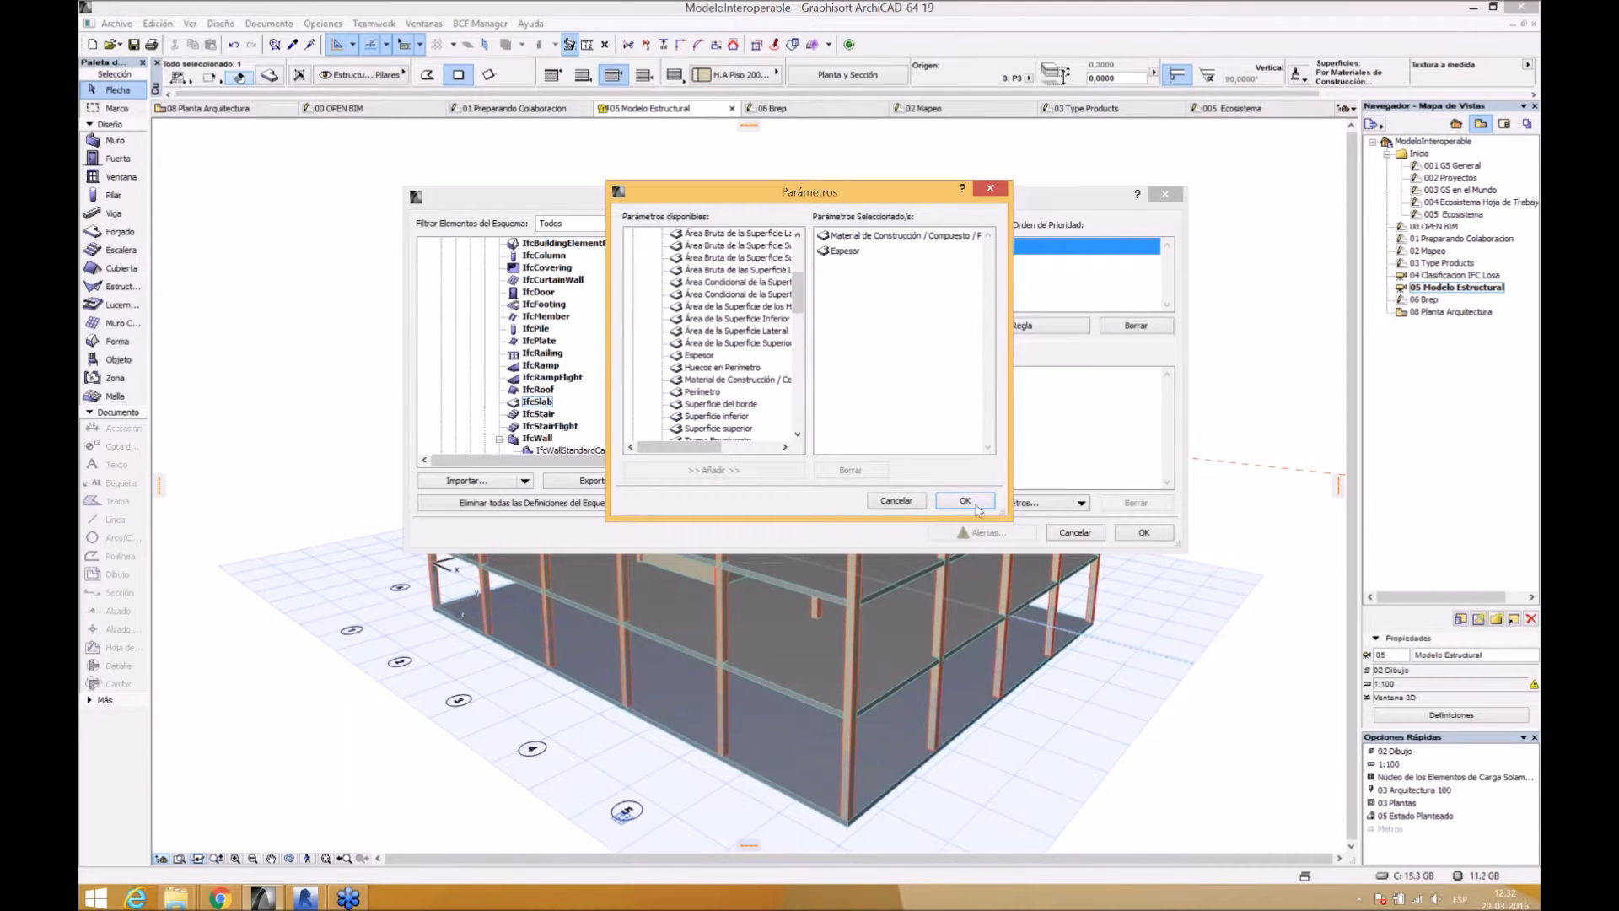
left_click(970, 502)
- Define a split rule for the material parameter with a space separator, counting from Inicio and keeping only fragment 1
left_click(1151, 375)
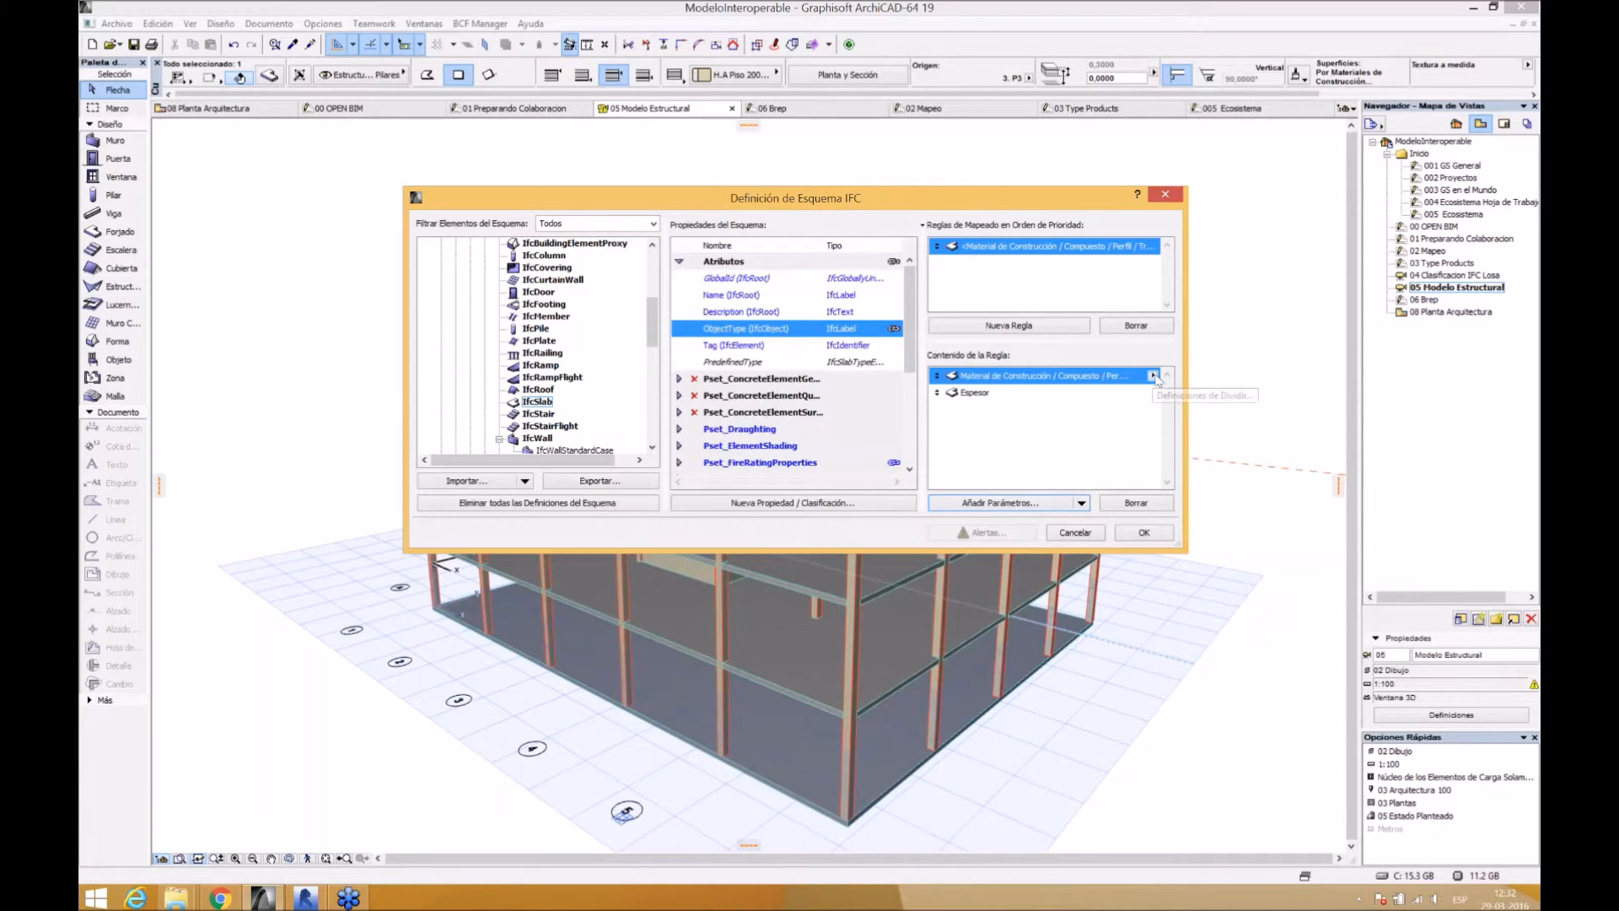
left_click(1193, 380)
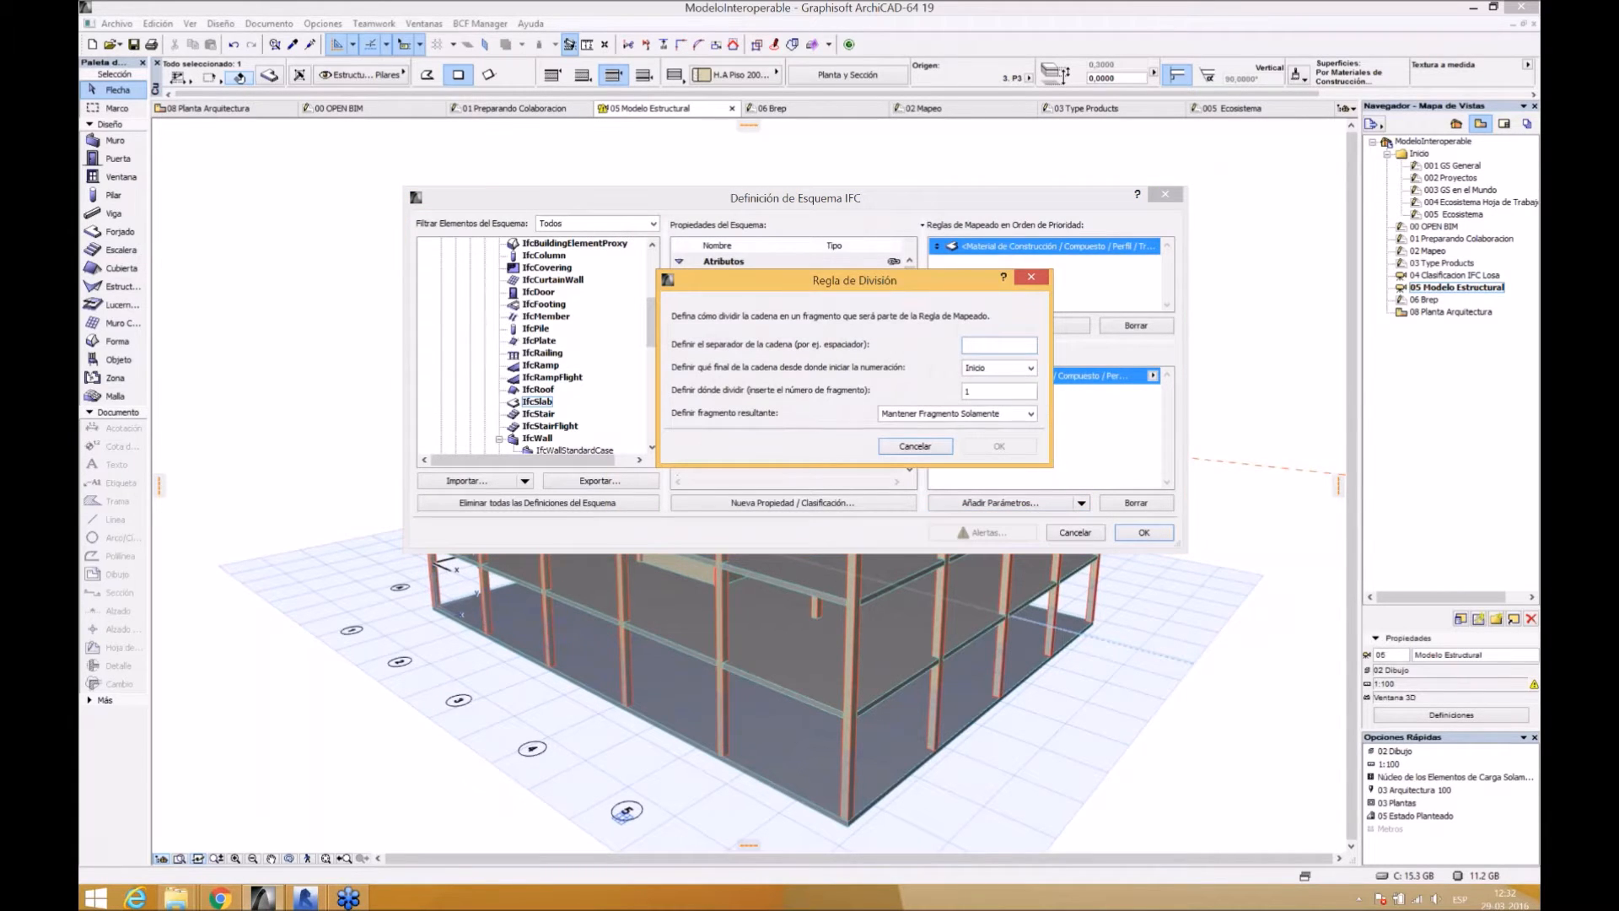
left_click(995, 368)
left_click(995, 373)
left_click(982, 391)
left_click(991, 448)
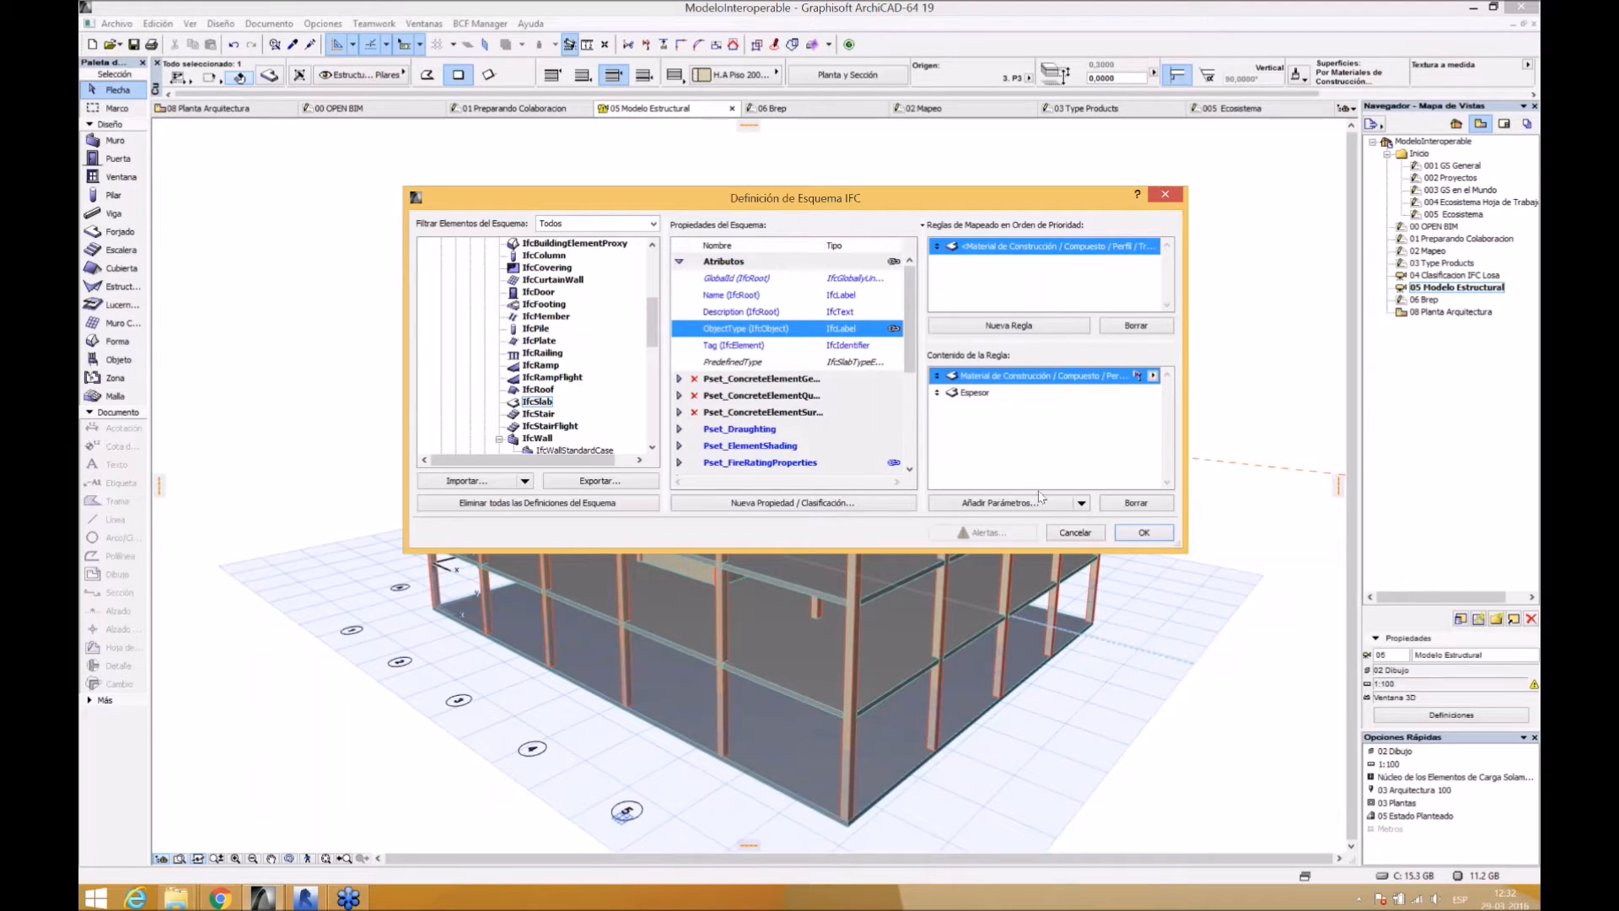
- Insert the static text " - " between the material and Espesor parameters, and accept the IFC schema definition
left_click(1081, 503)
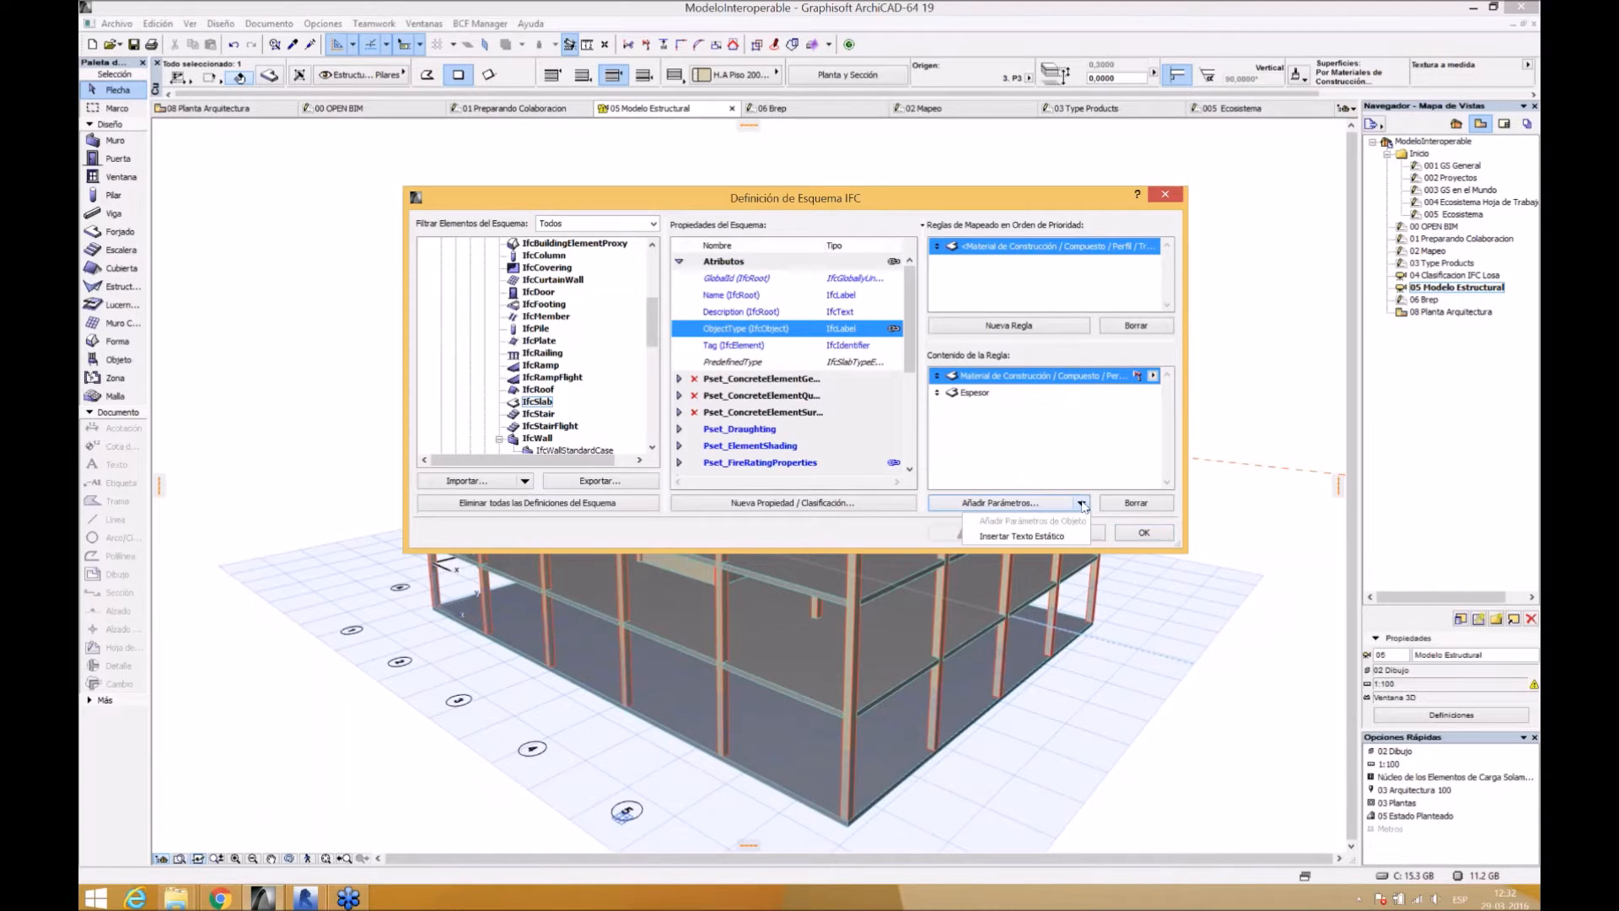
left_click(1051, 536)
left_click(995, 394)
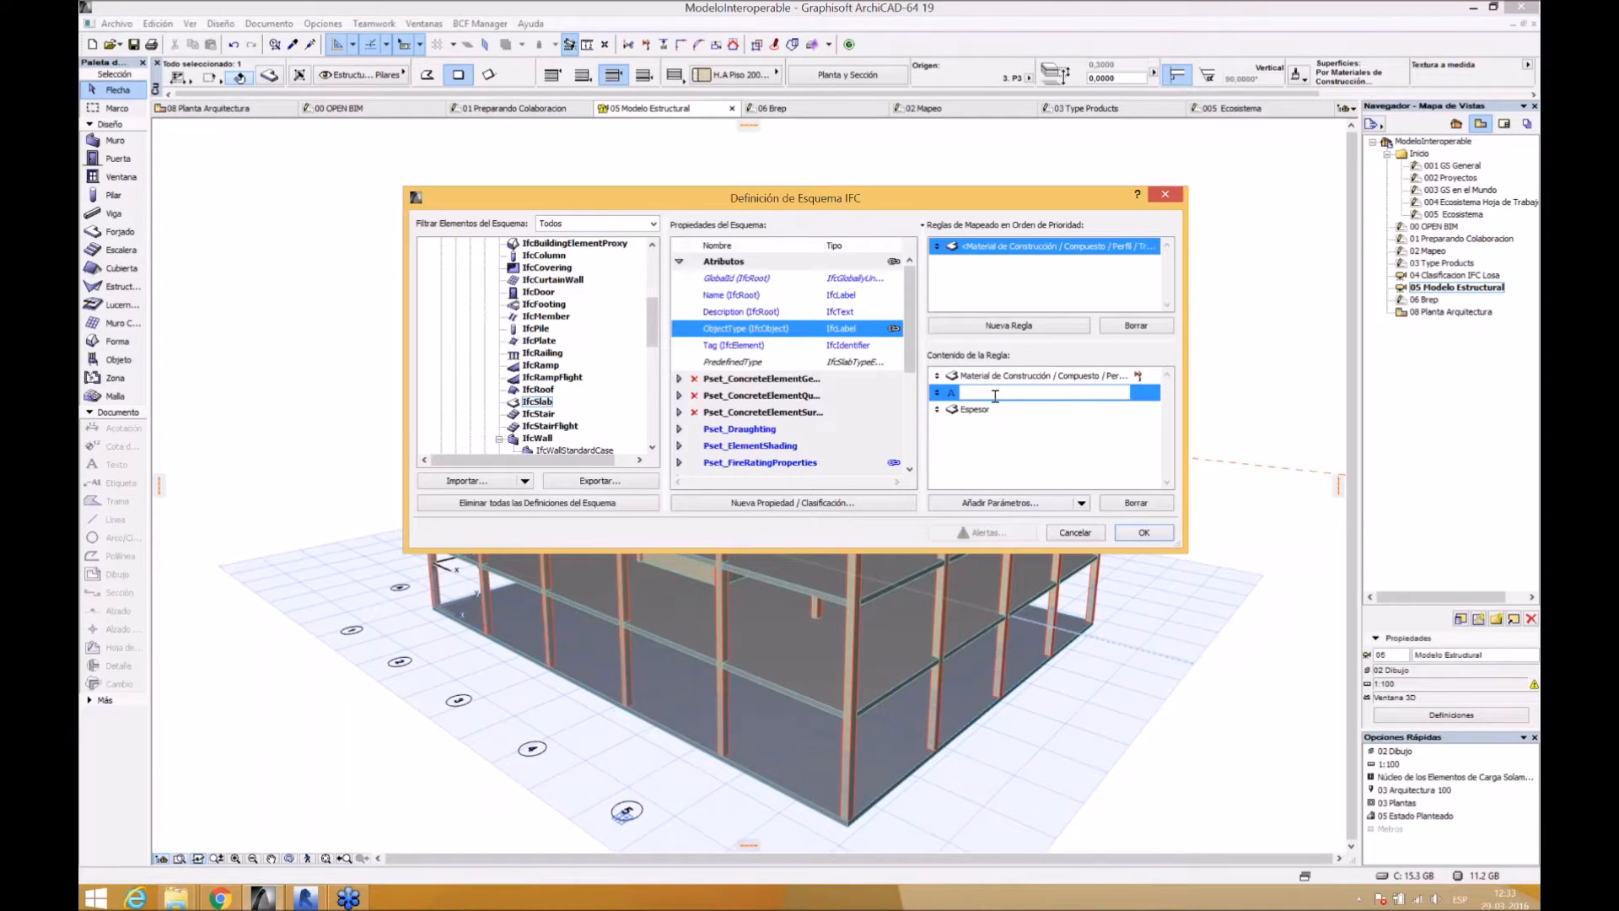
left_click(1143, 533)
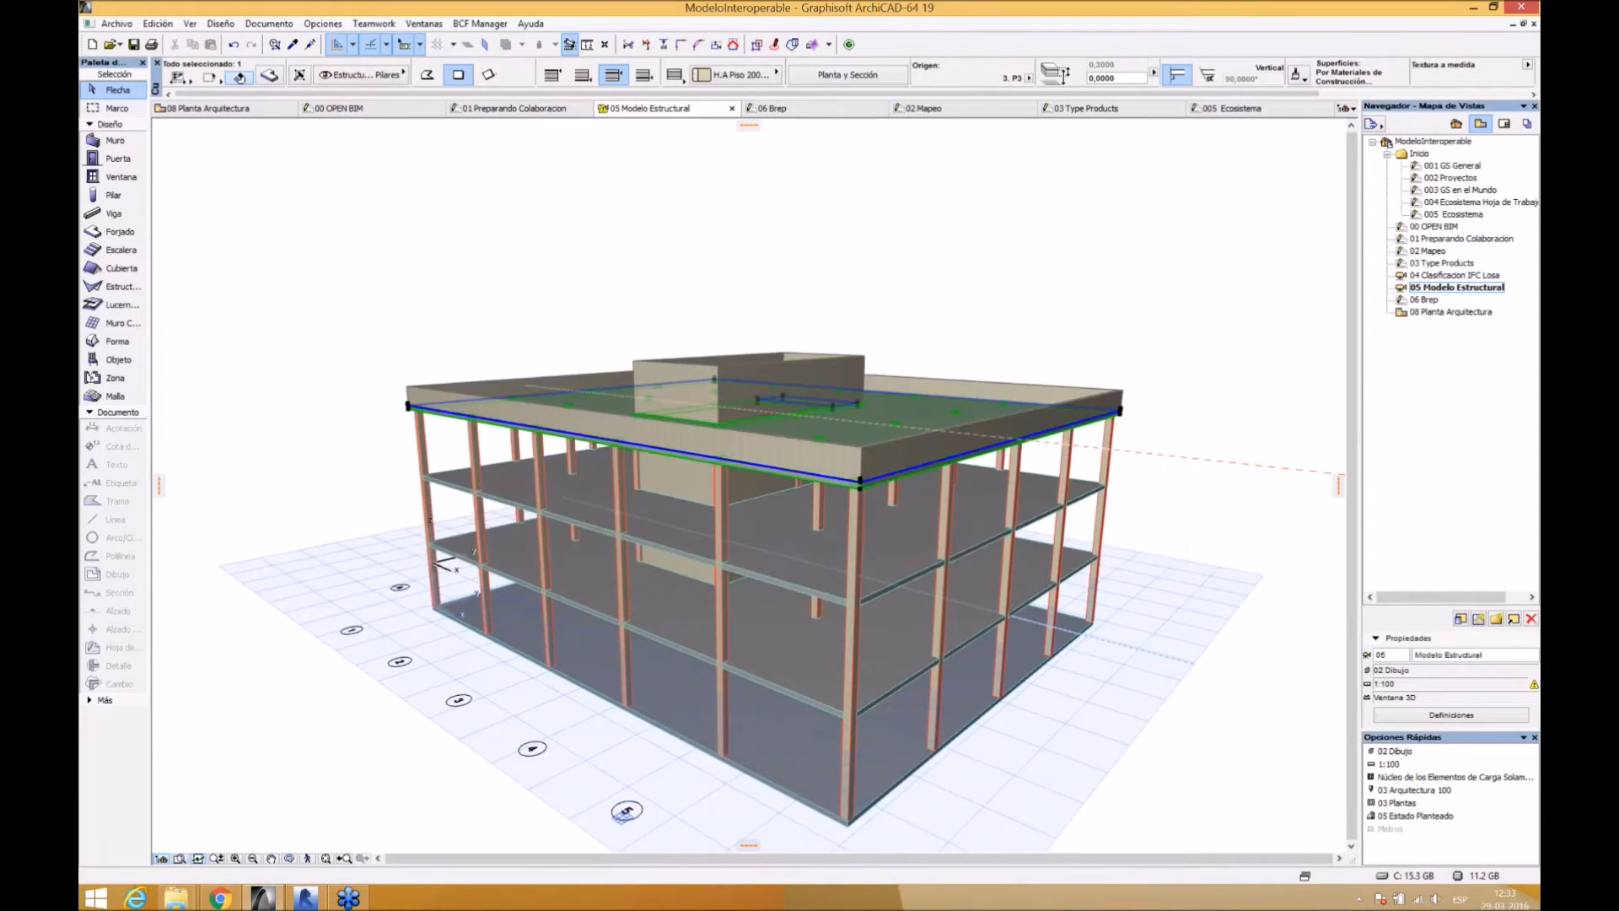
- Check the roof slab's ObjectType among the IFC properties in its settings, and leave them without changes
left_click(270, 75)
left_click_drag(650, 339, 650, 396)
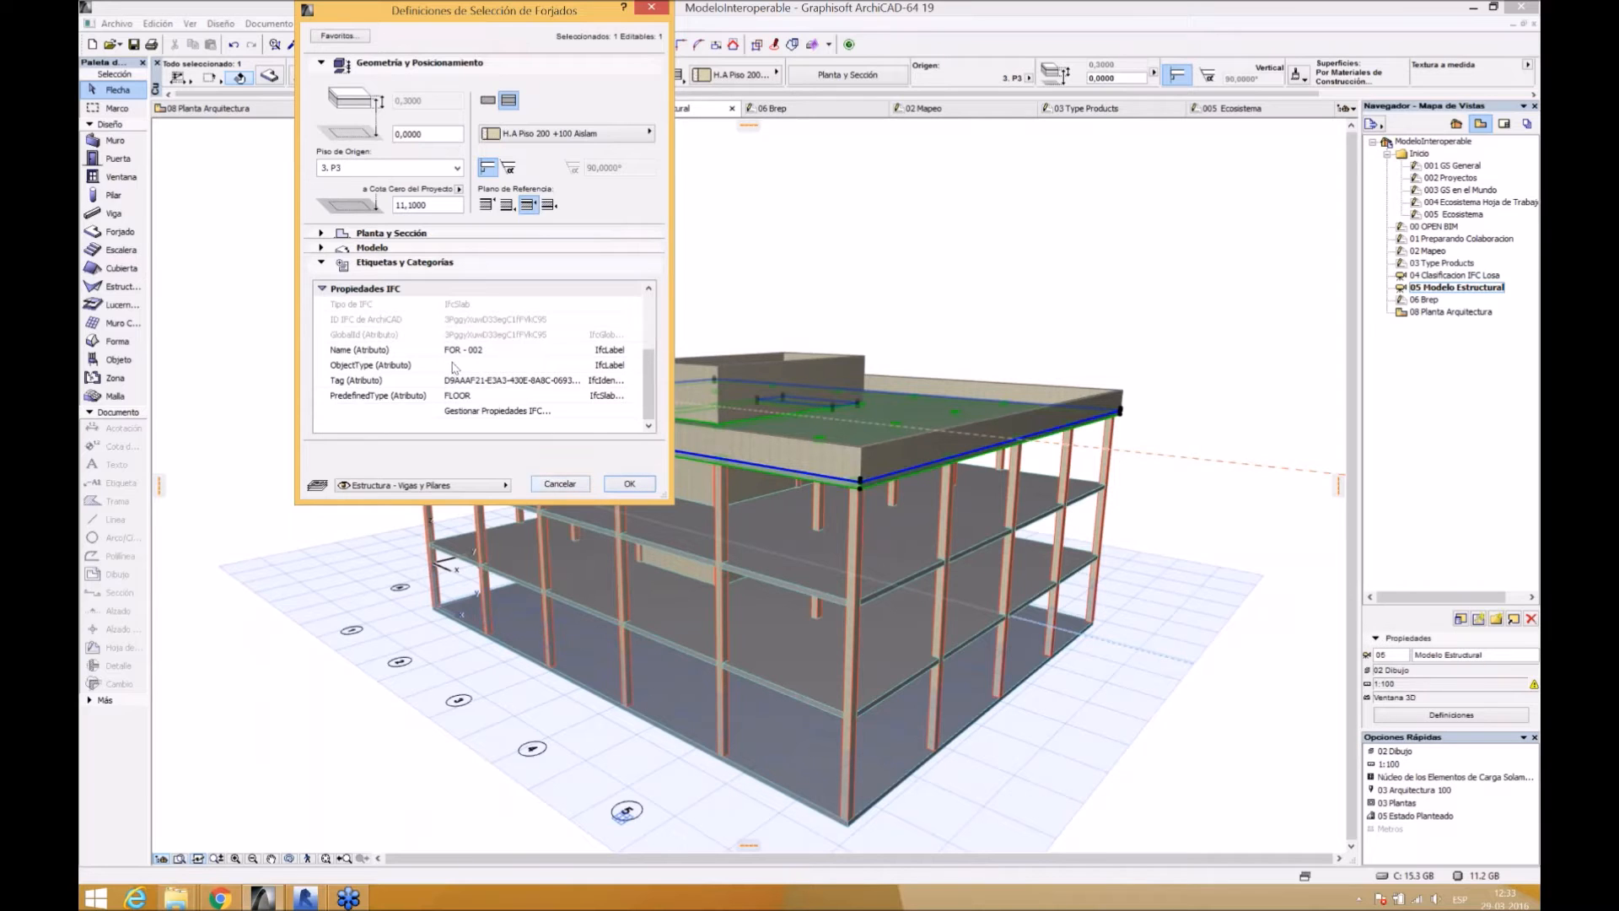
left_click(558, 484)
- Select the P2 floor slab, check its ObjectType in the slab settings, cancel, and clear the selection
left_click(576, 519)
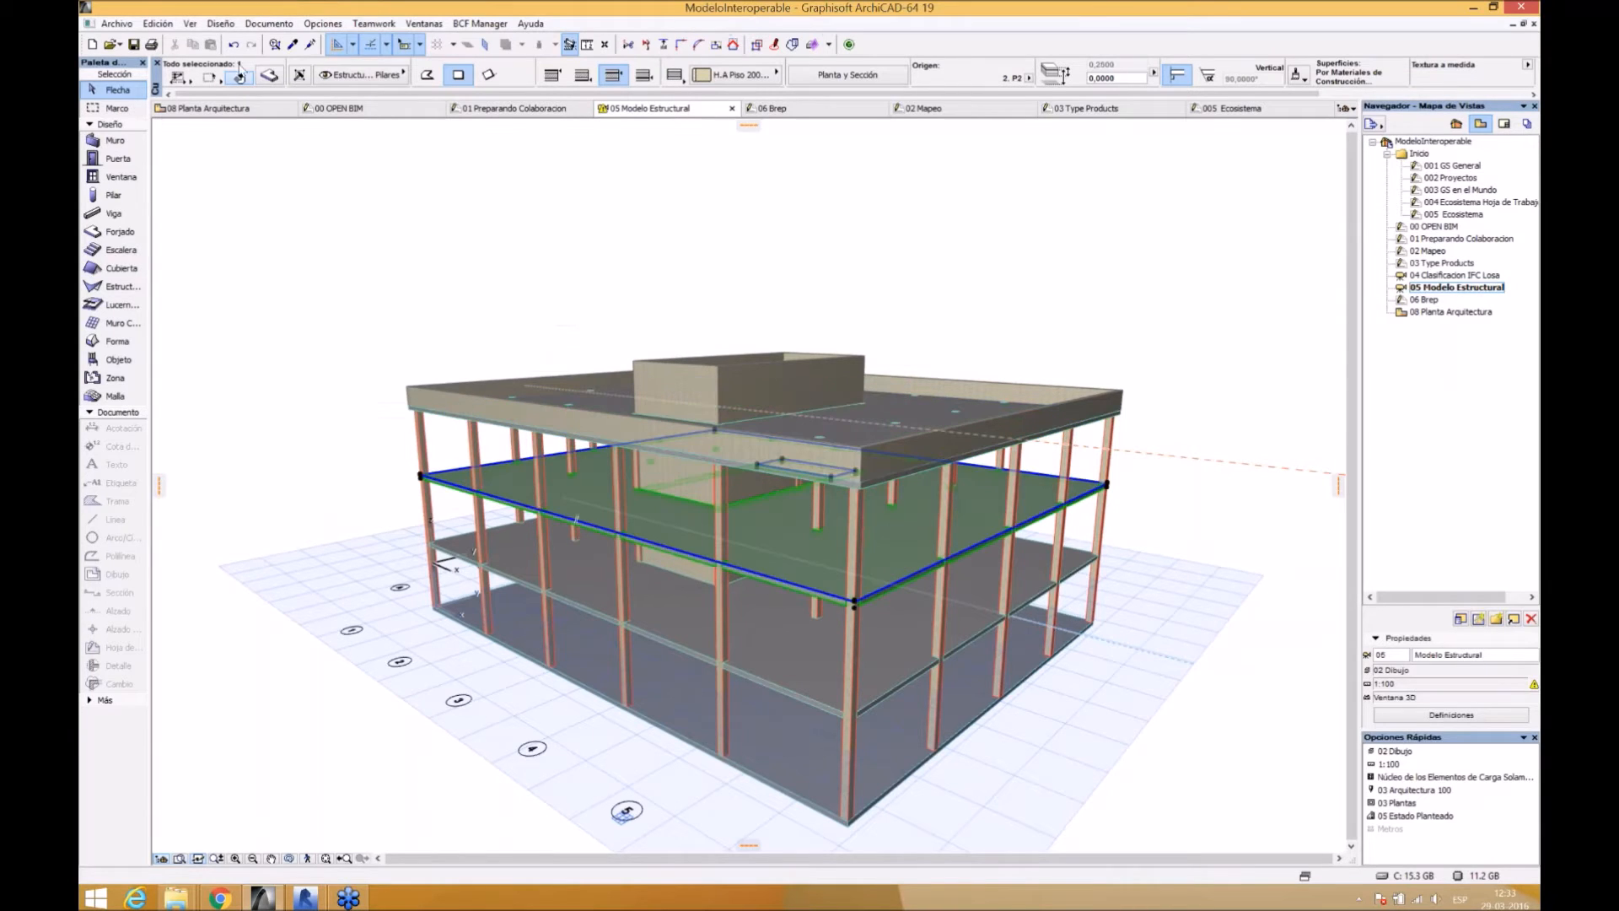
left_click(274, 76)
scroll(652, 381, "down", 3)
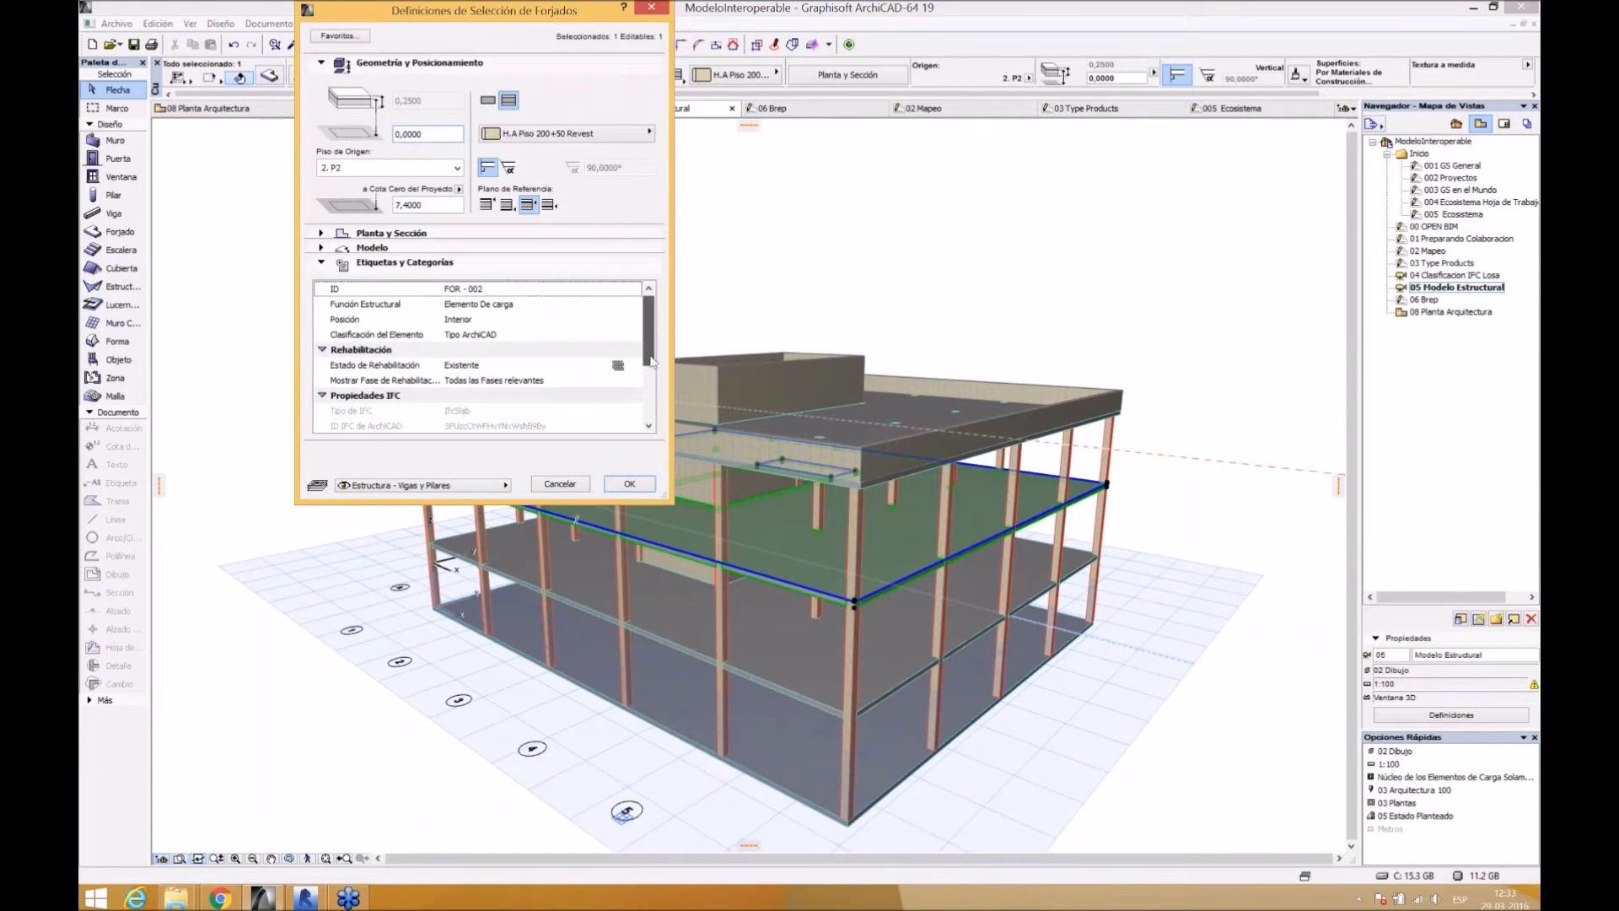
scroll(652, 381, "down", 1)
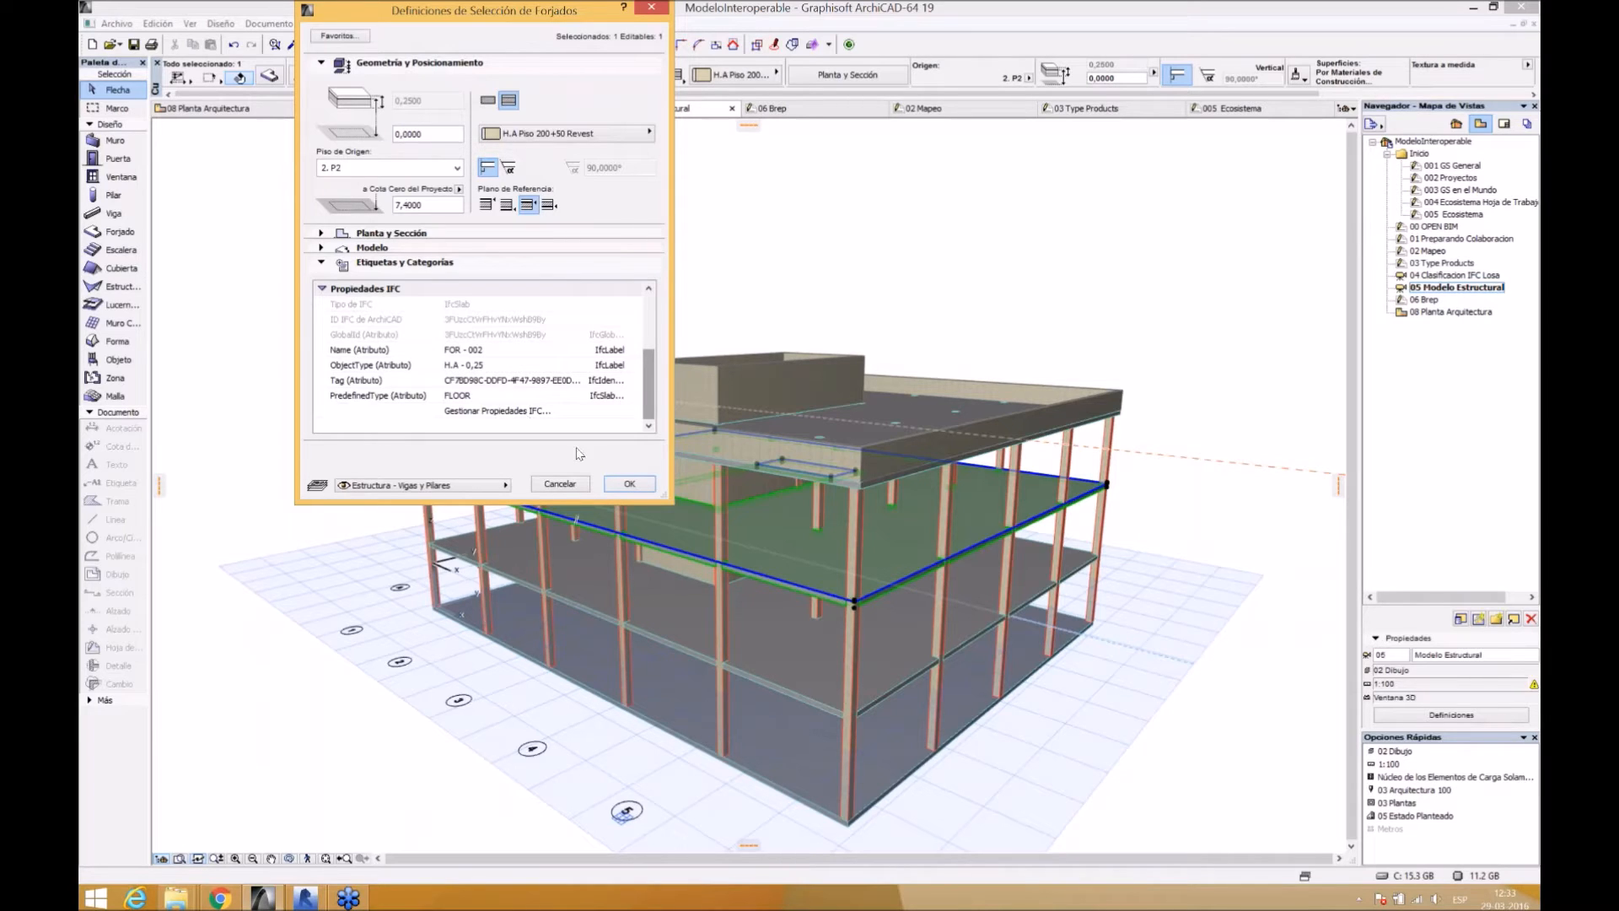
left_click(560, 484)
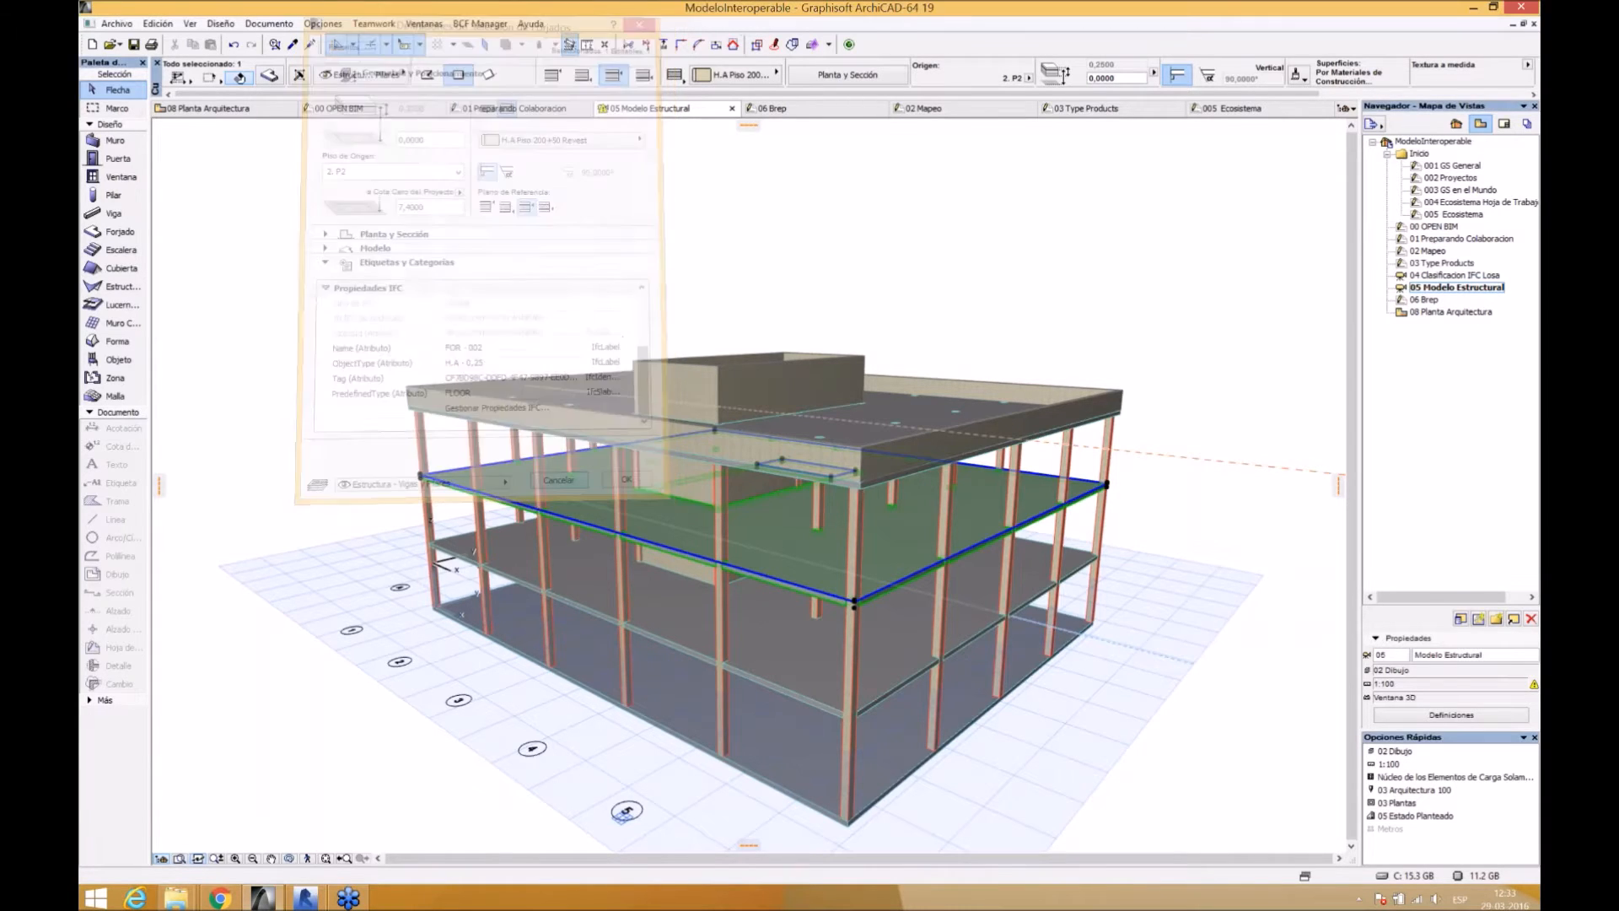
left_click(1129, 704)
- Open the IFC Manager and limit its project tree to the elements visible in the 3D view
left_click(116, 22)
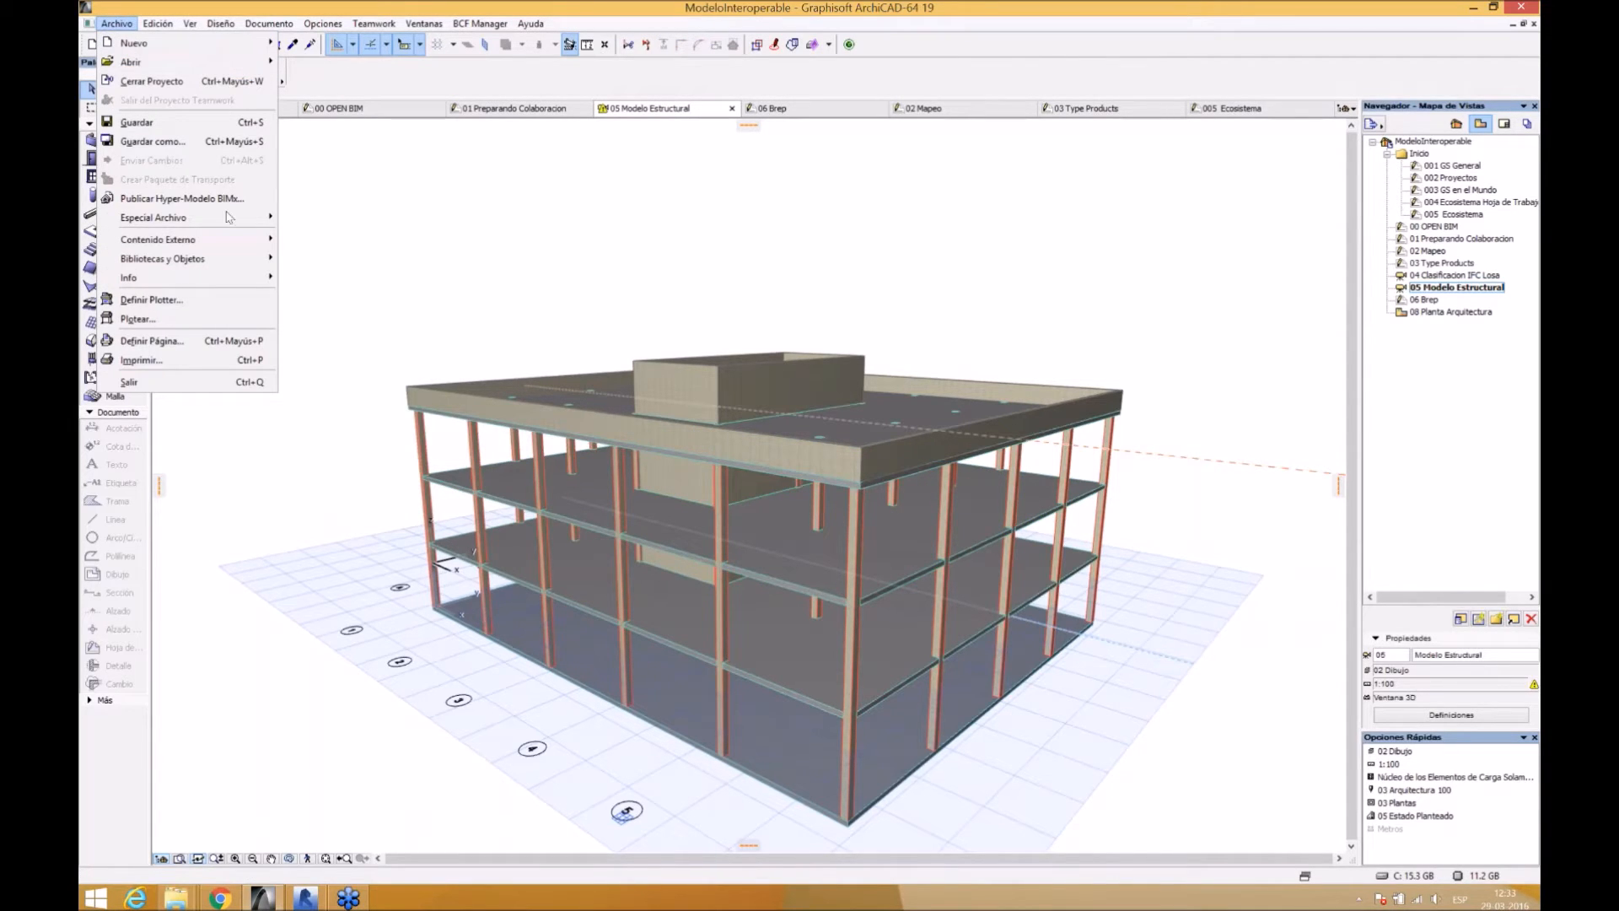
mouse_move(221, 218)
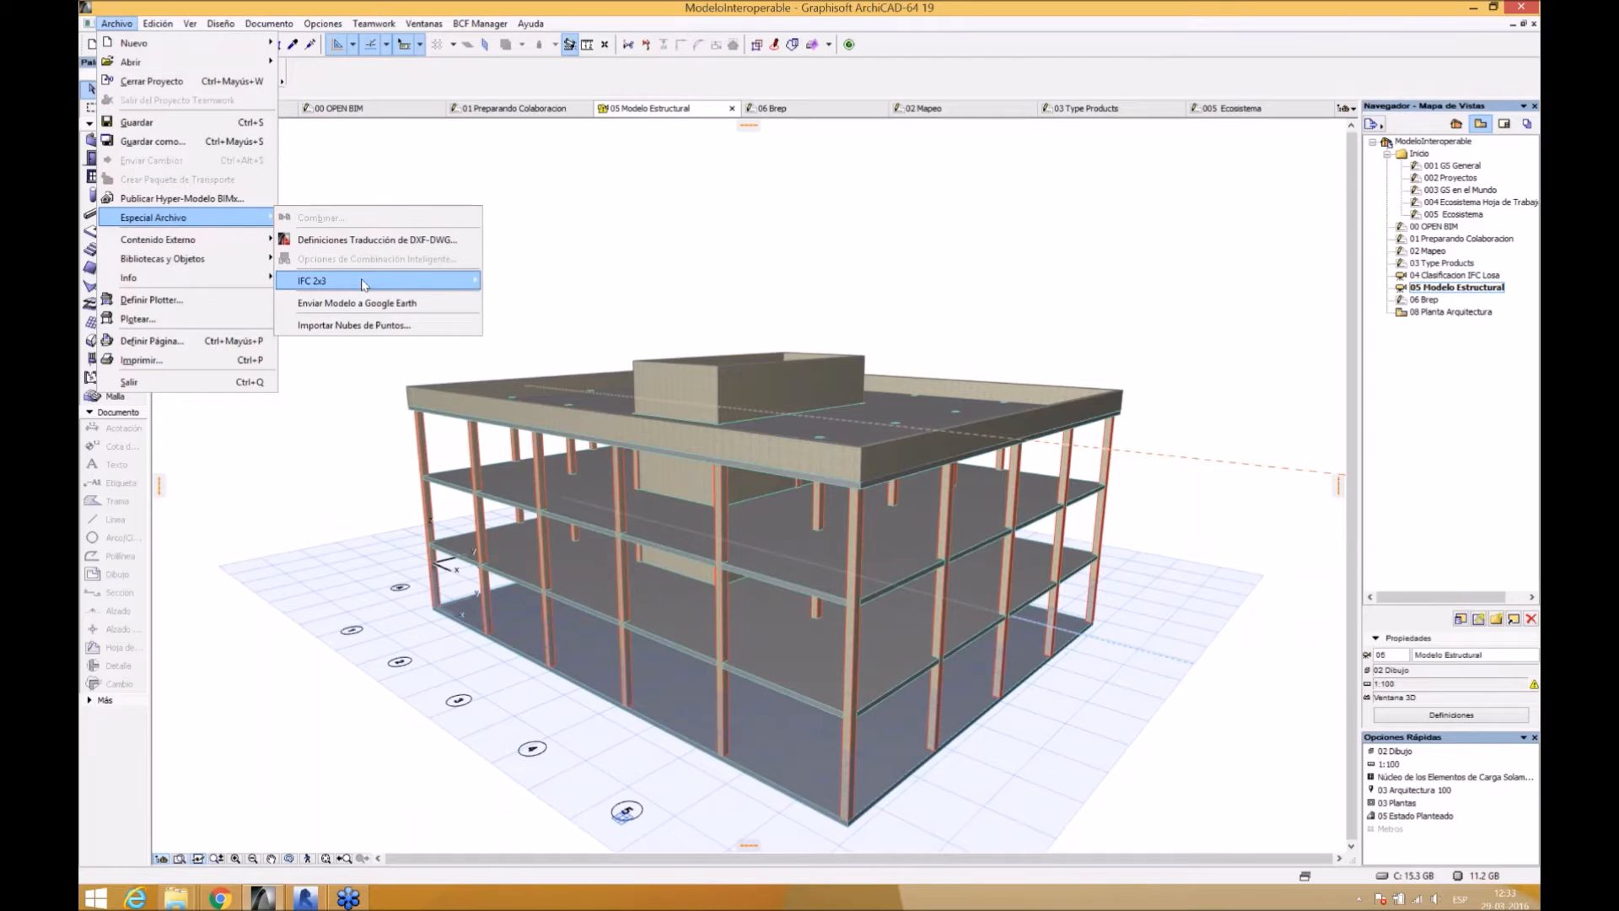
mouse_move(364, 284)
left_click(521, 302)
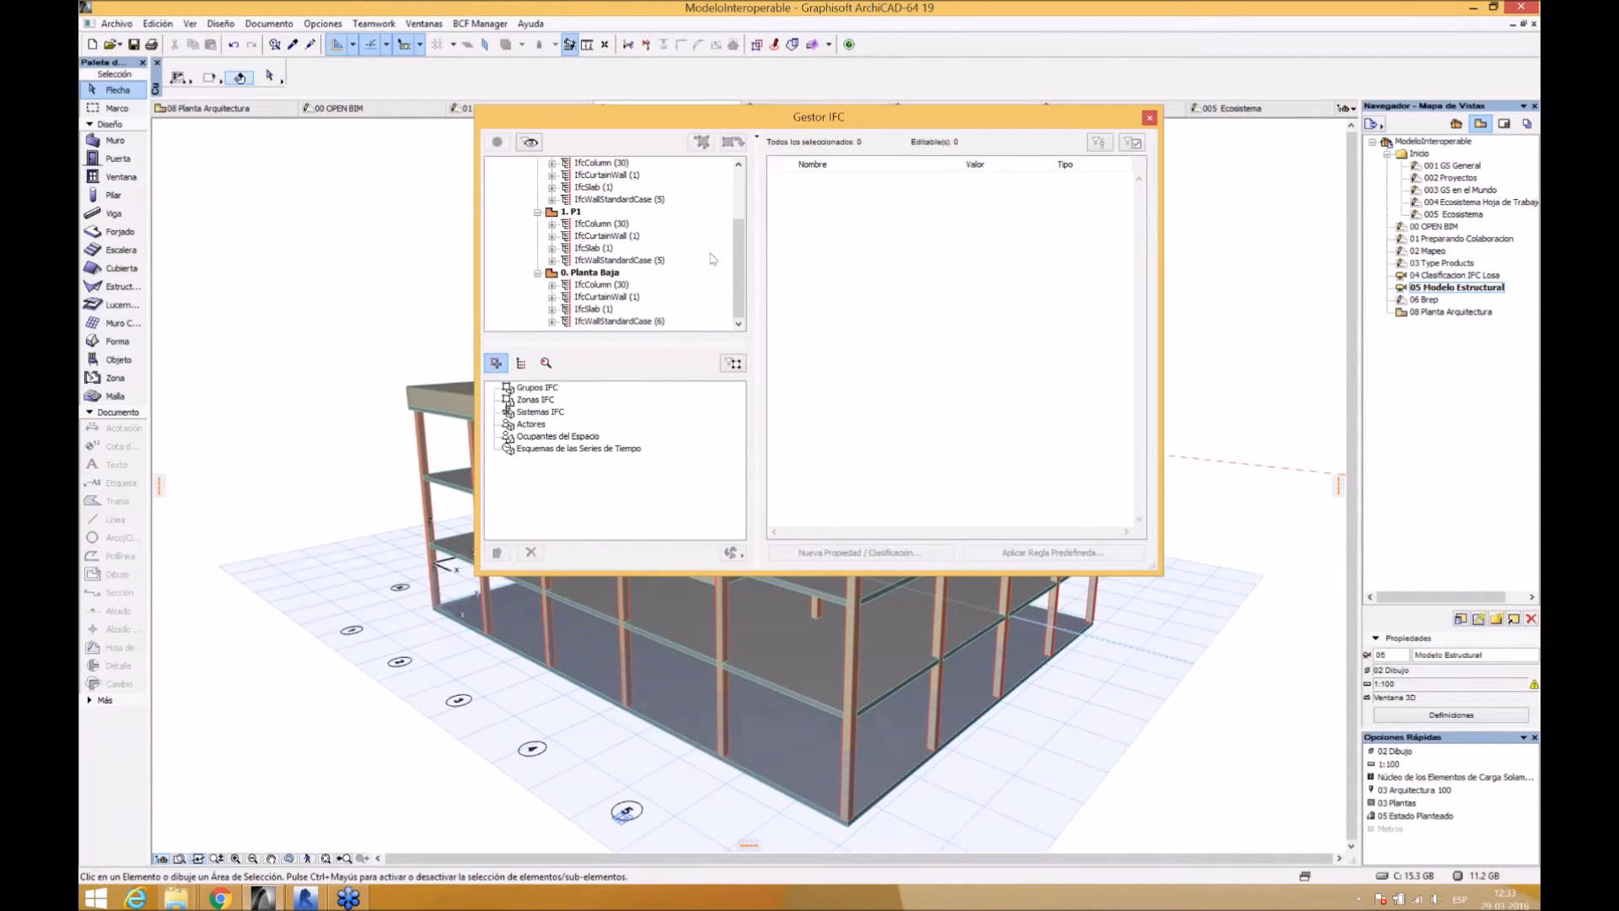
left_click_drag(739, 256, 742, 181)
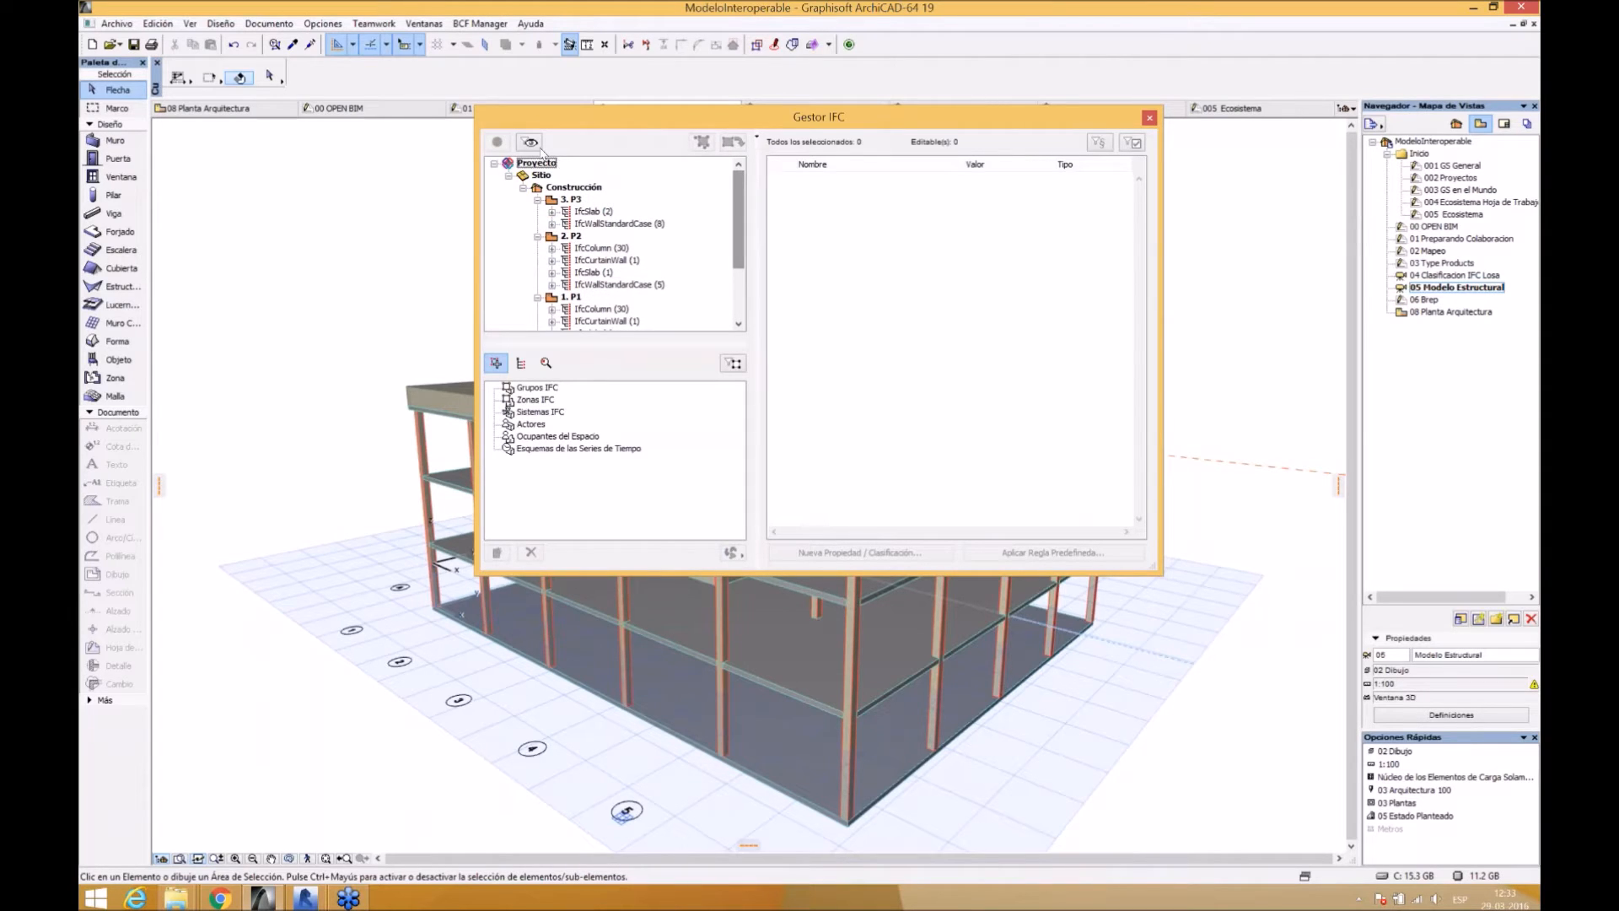
left_click(529, 144)
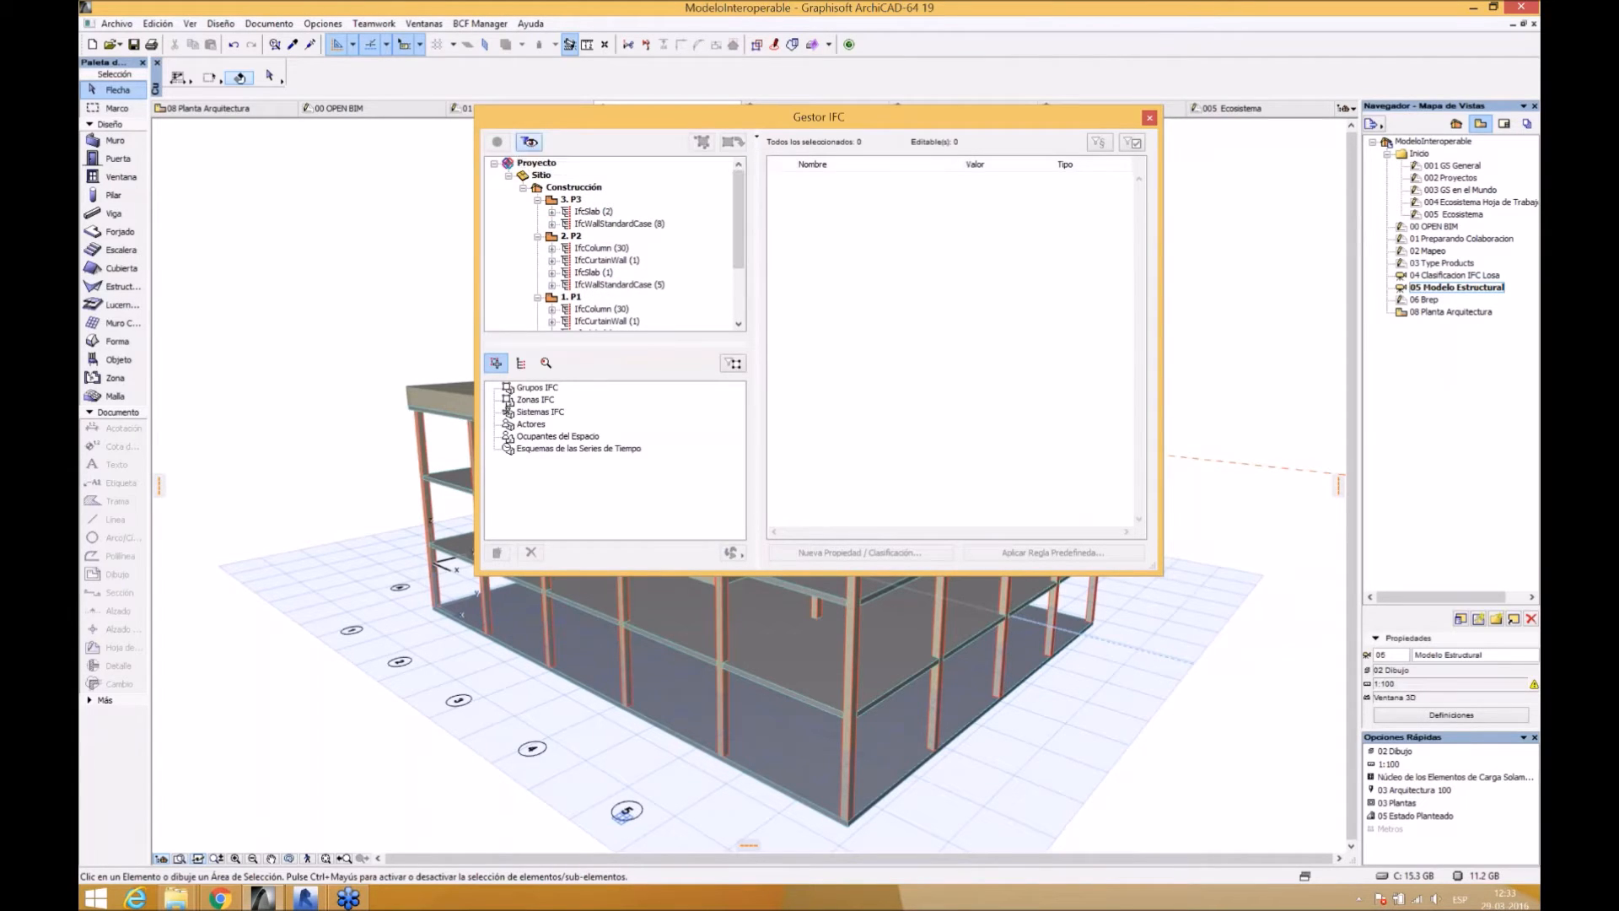
- Review the IFC element classes listed under each storey and collapse the tree at the Sitio level
scroll(700, 209, "down", 2)
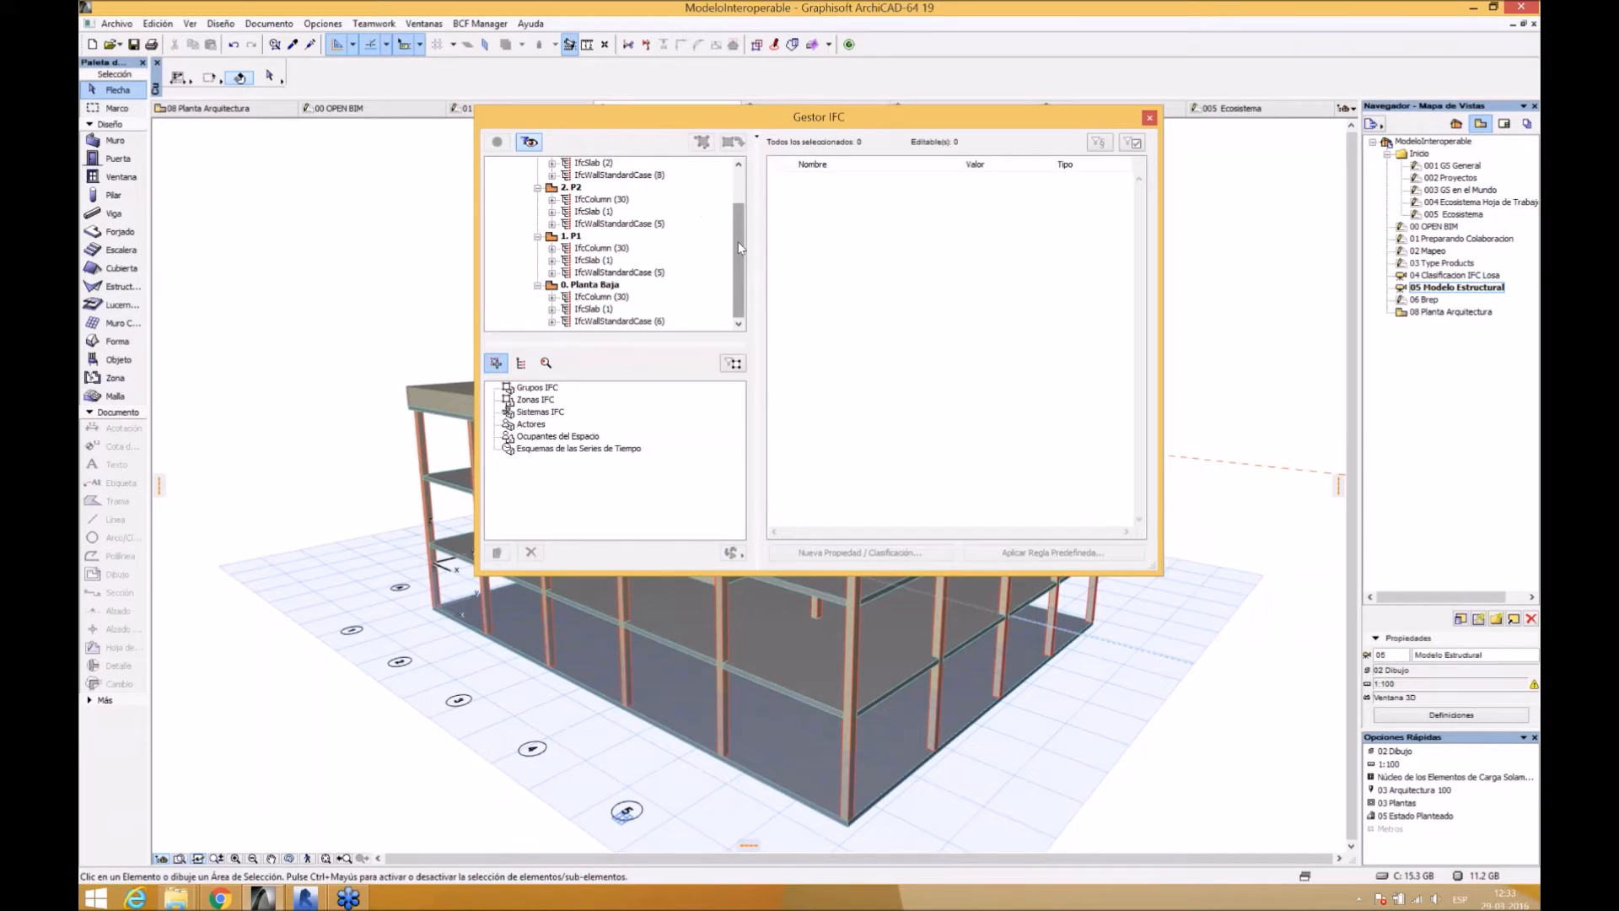
scroll(737, 242, "up", 2)
left_click(508, 176)
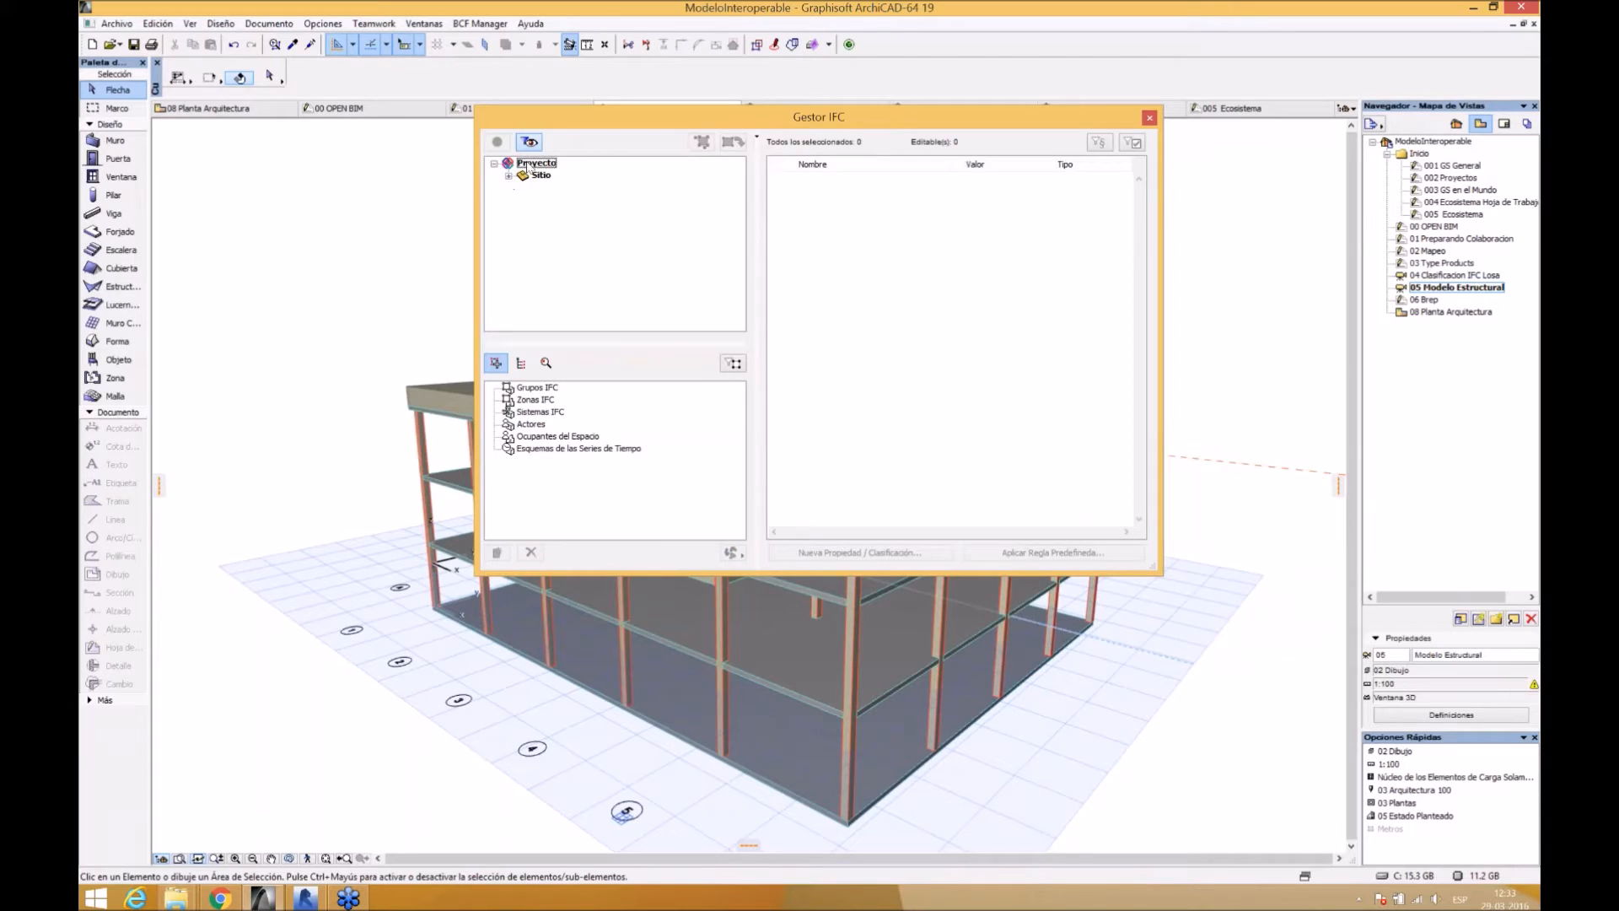
- Review the IFC attributes of the Proyecto, Sitio, Construcción and P3 storey levels in the project tree
left_click(528, 166)
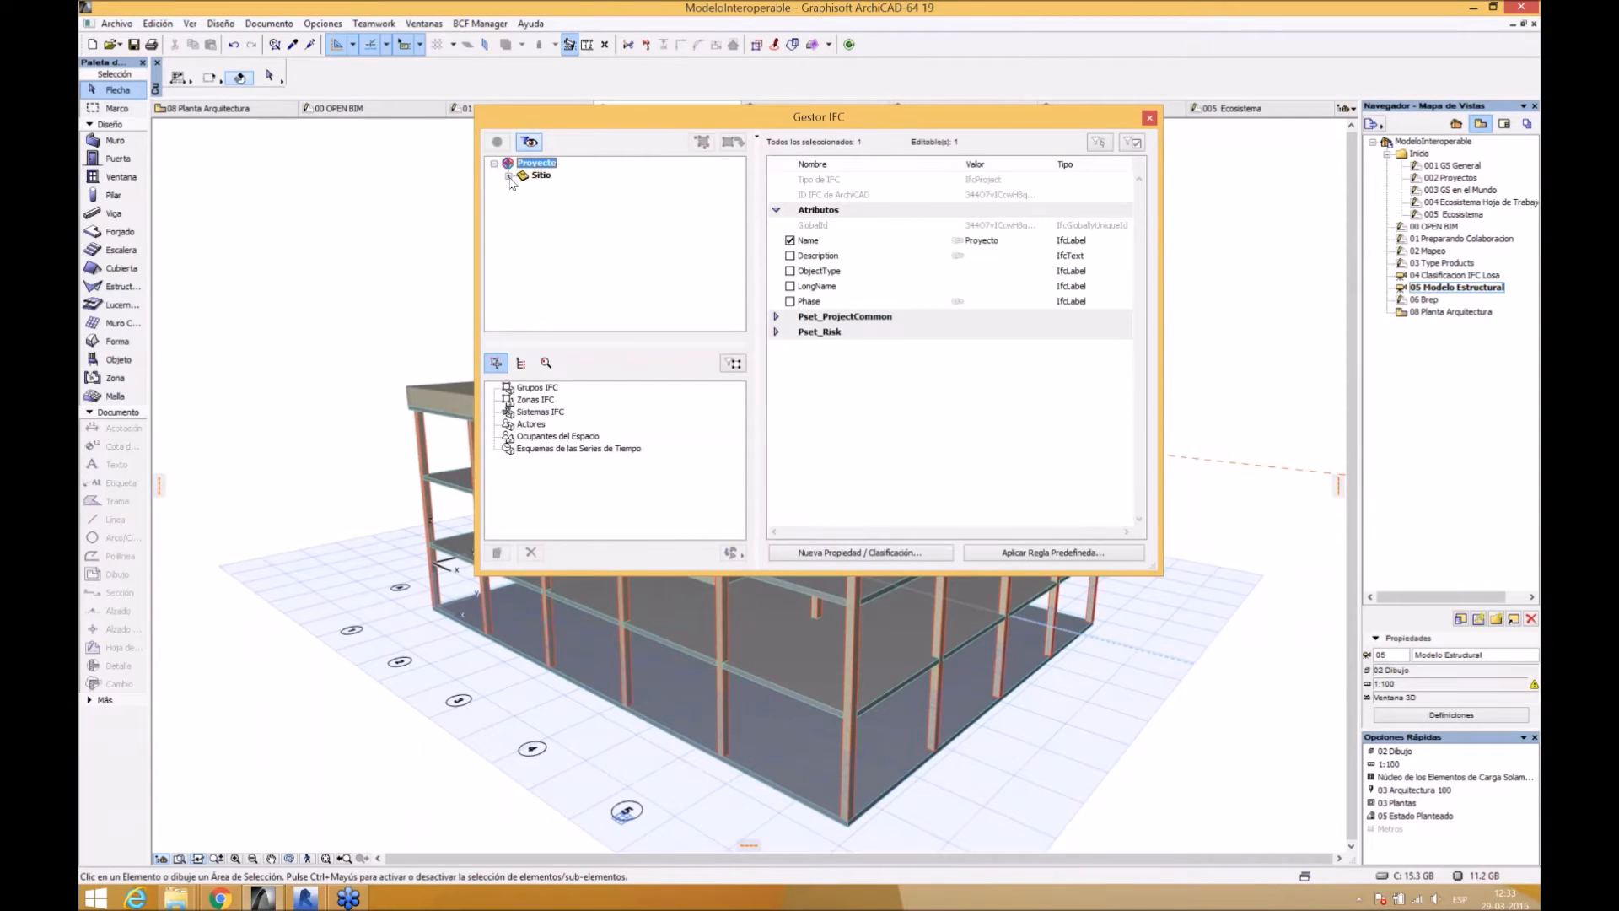
left_click(541, 177)
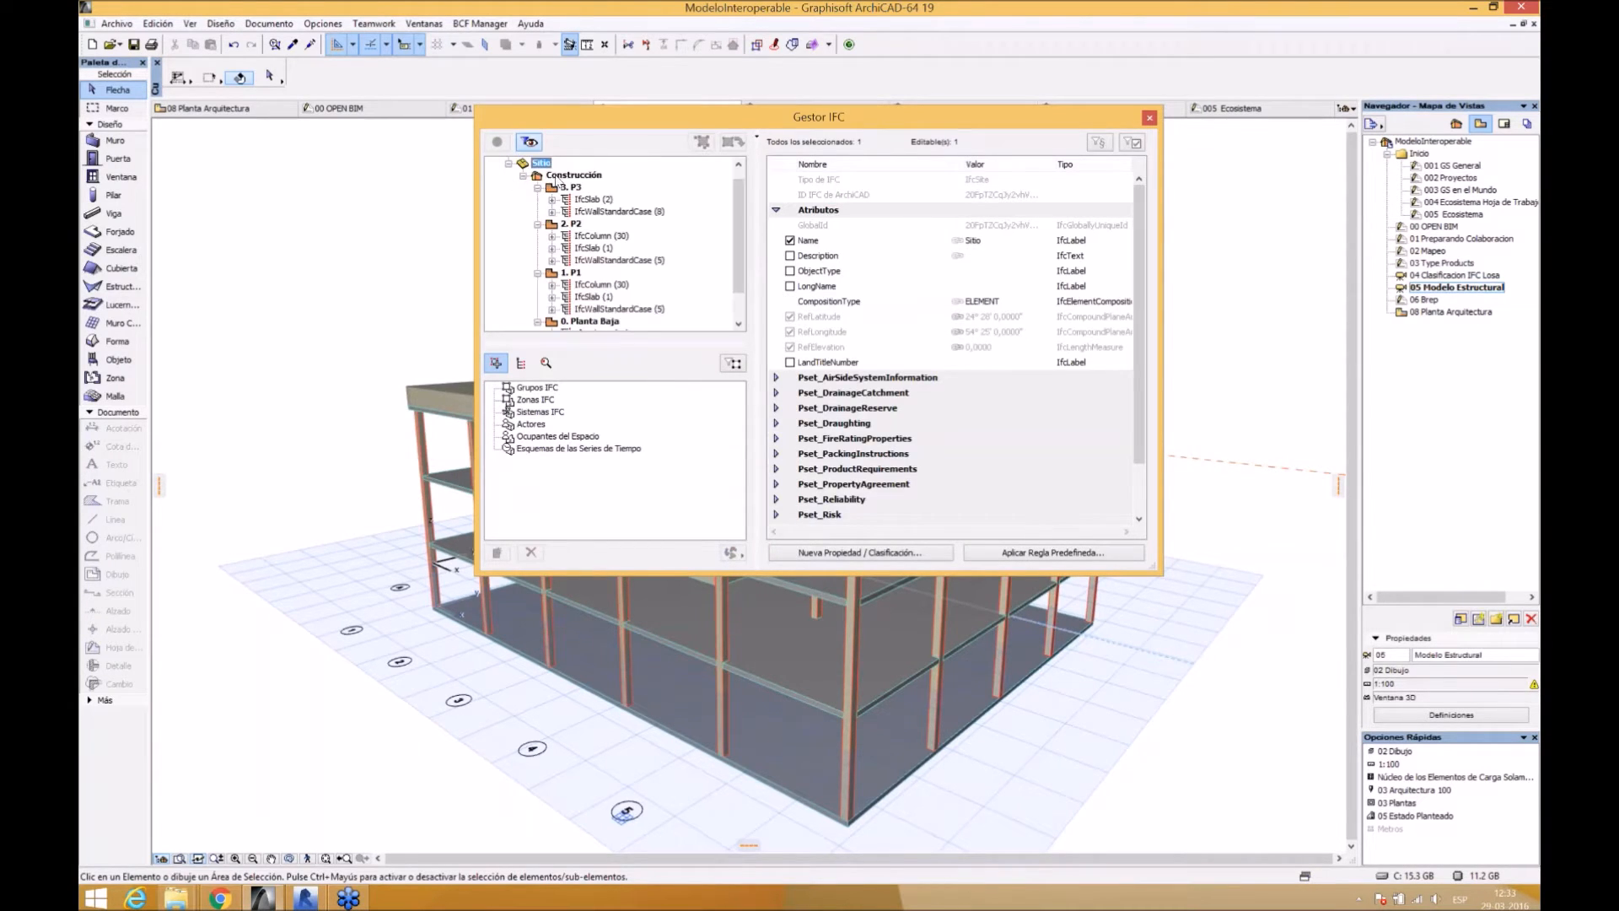
left_click(553, 177)
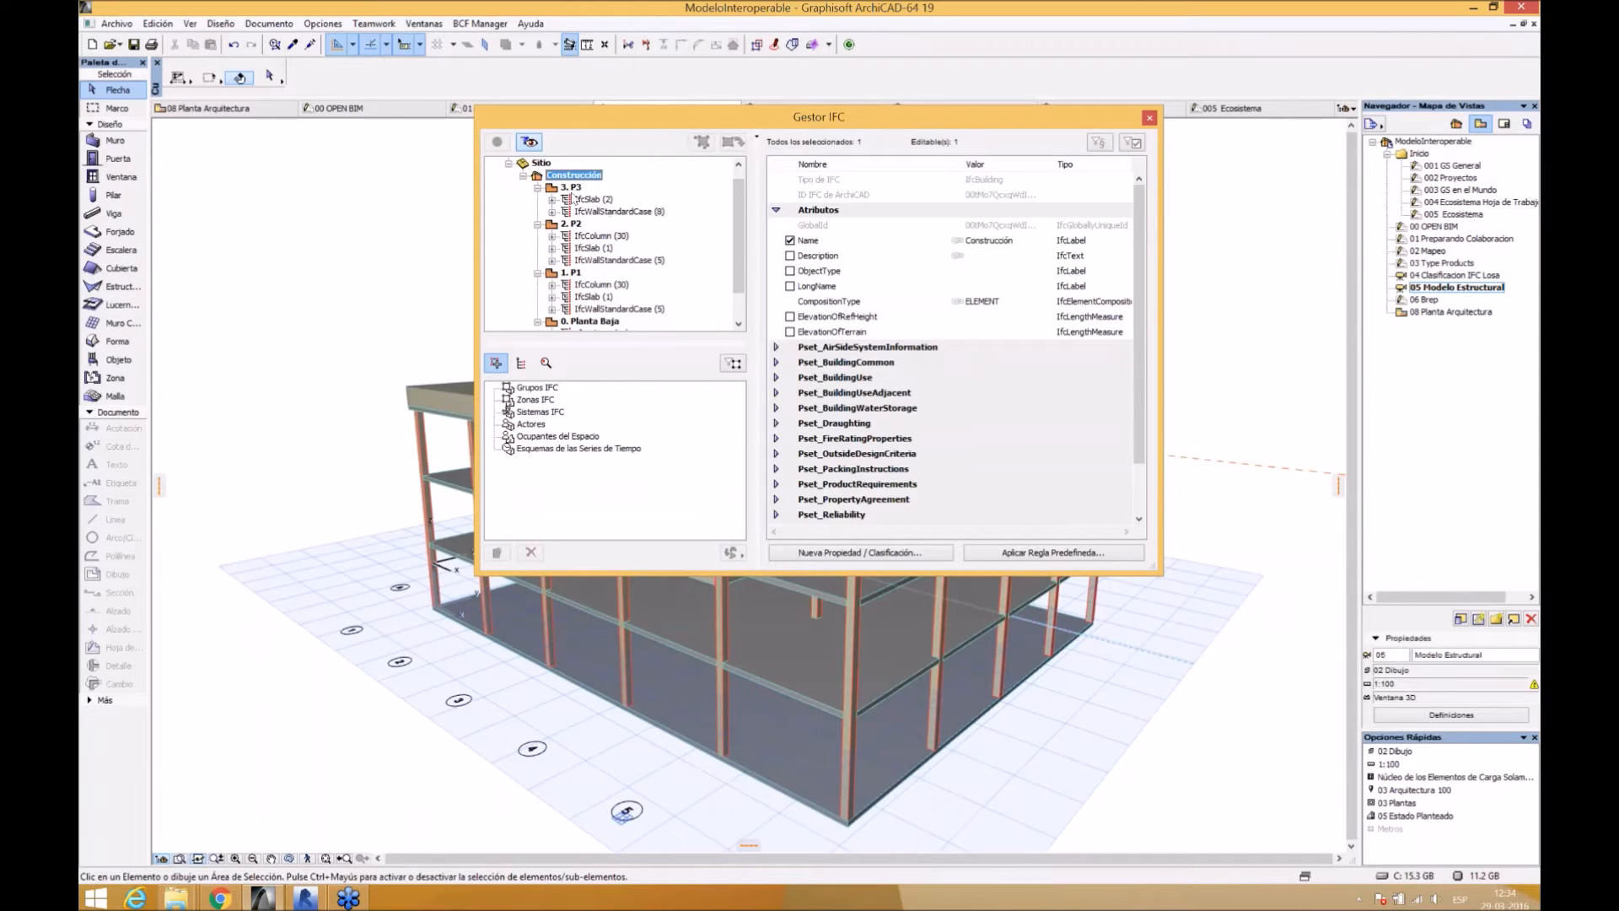
left_click(570, 188)
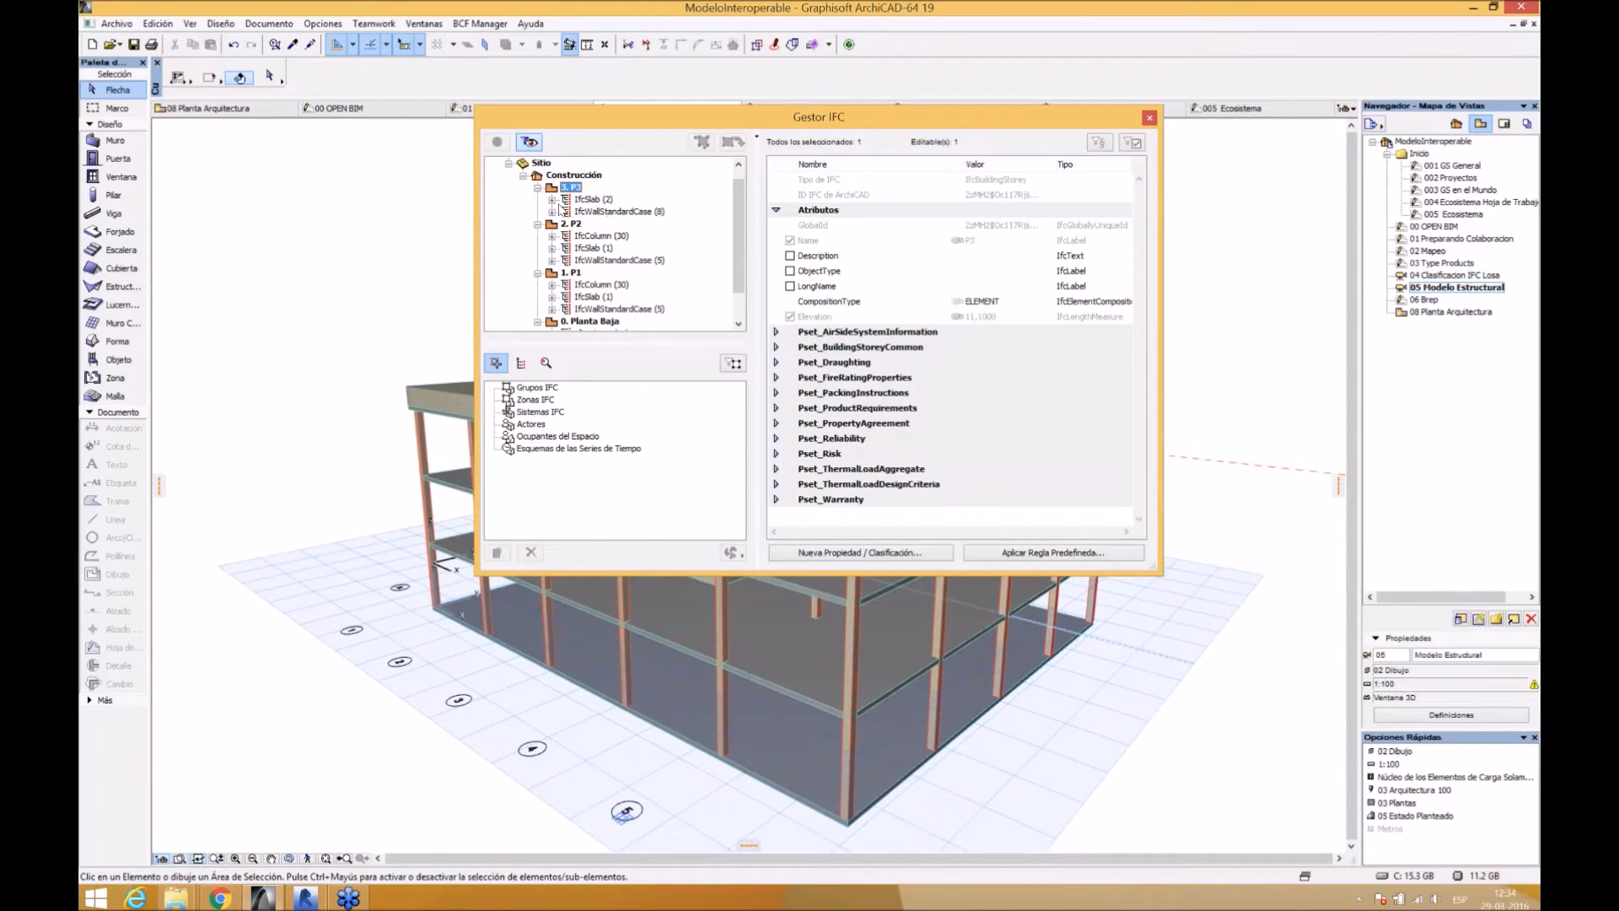
- Select slab FOR - 002 under the P3 storey, locate it in the 3D model, and check its ObjectType attribute
left_click(553, 200)
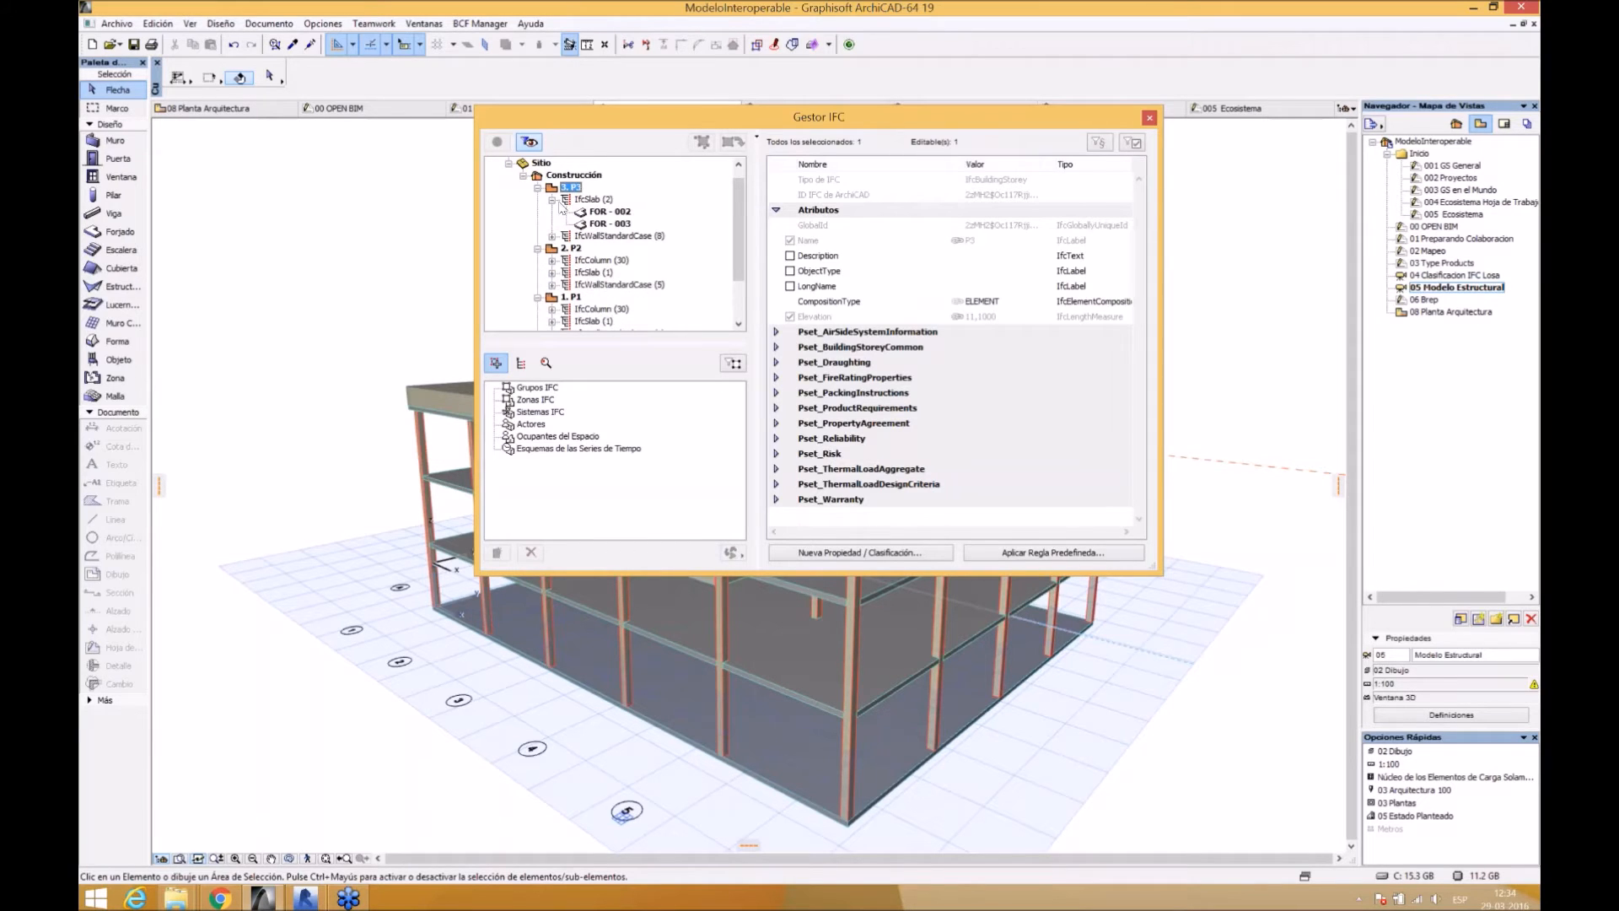
left_click(609, 223)
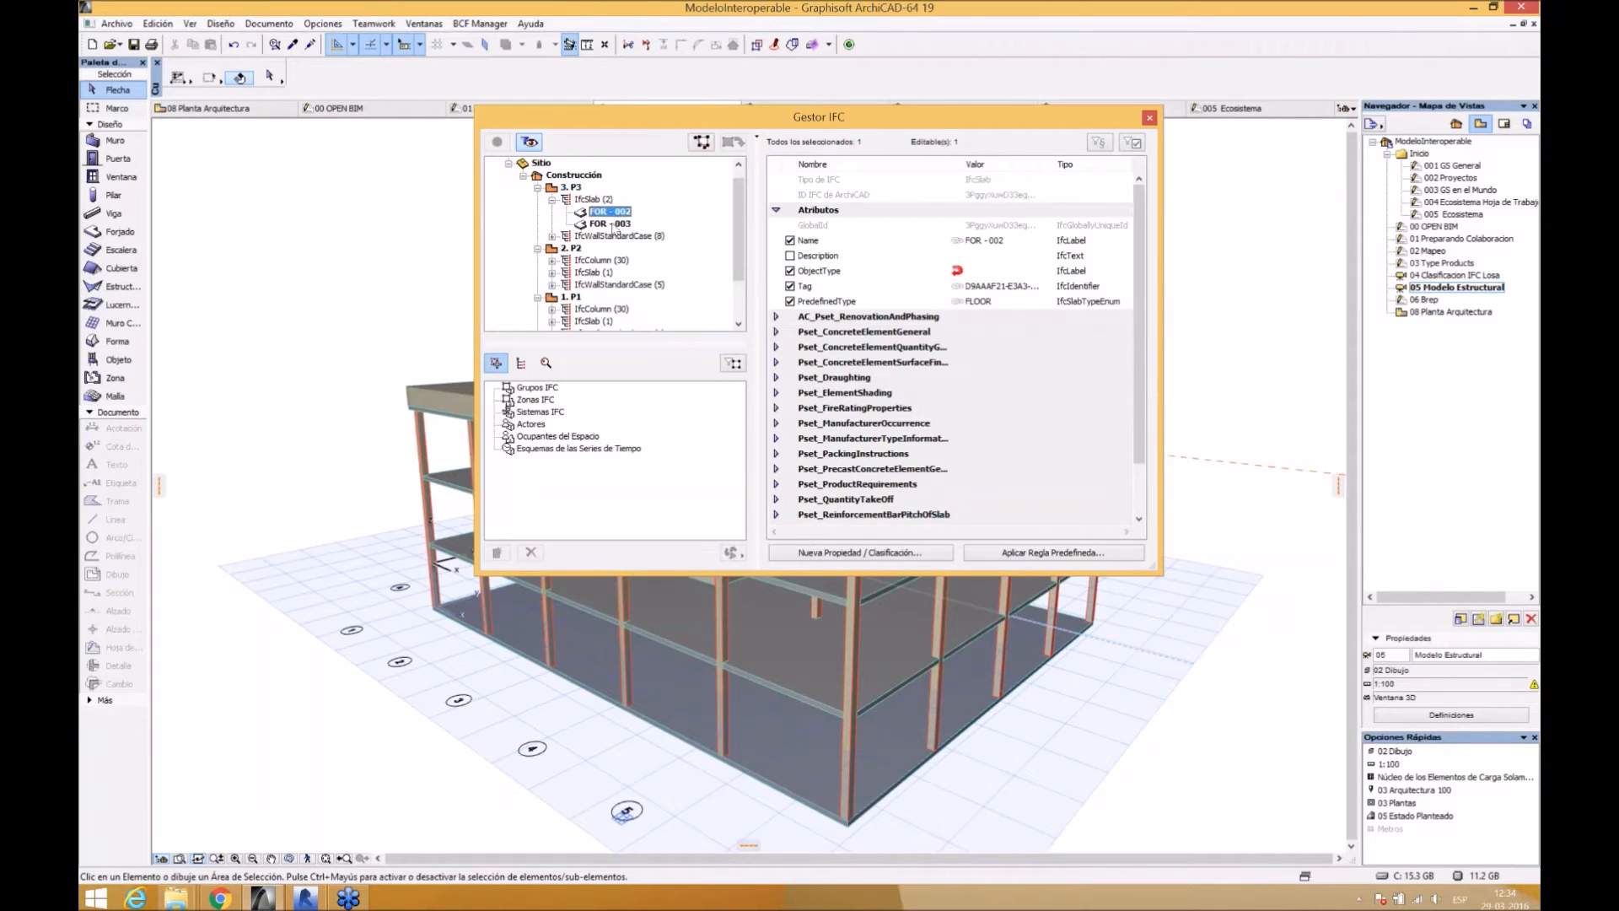
left_click(613, 211)
left_click_drag(804, 119, 1009, 198)
left_click_drag(807, 205, 714, 297)
left_click_drag(947, 415, 995, 285)
left_click(1091, 302)
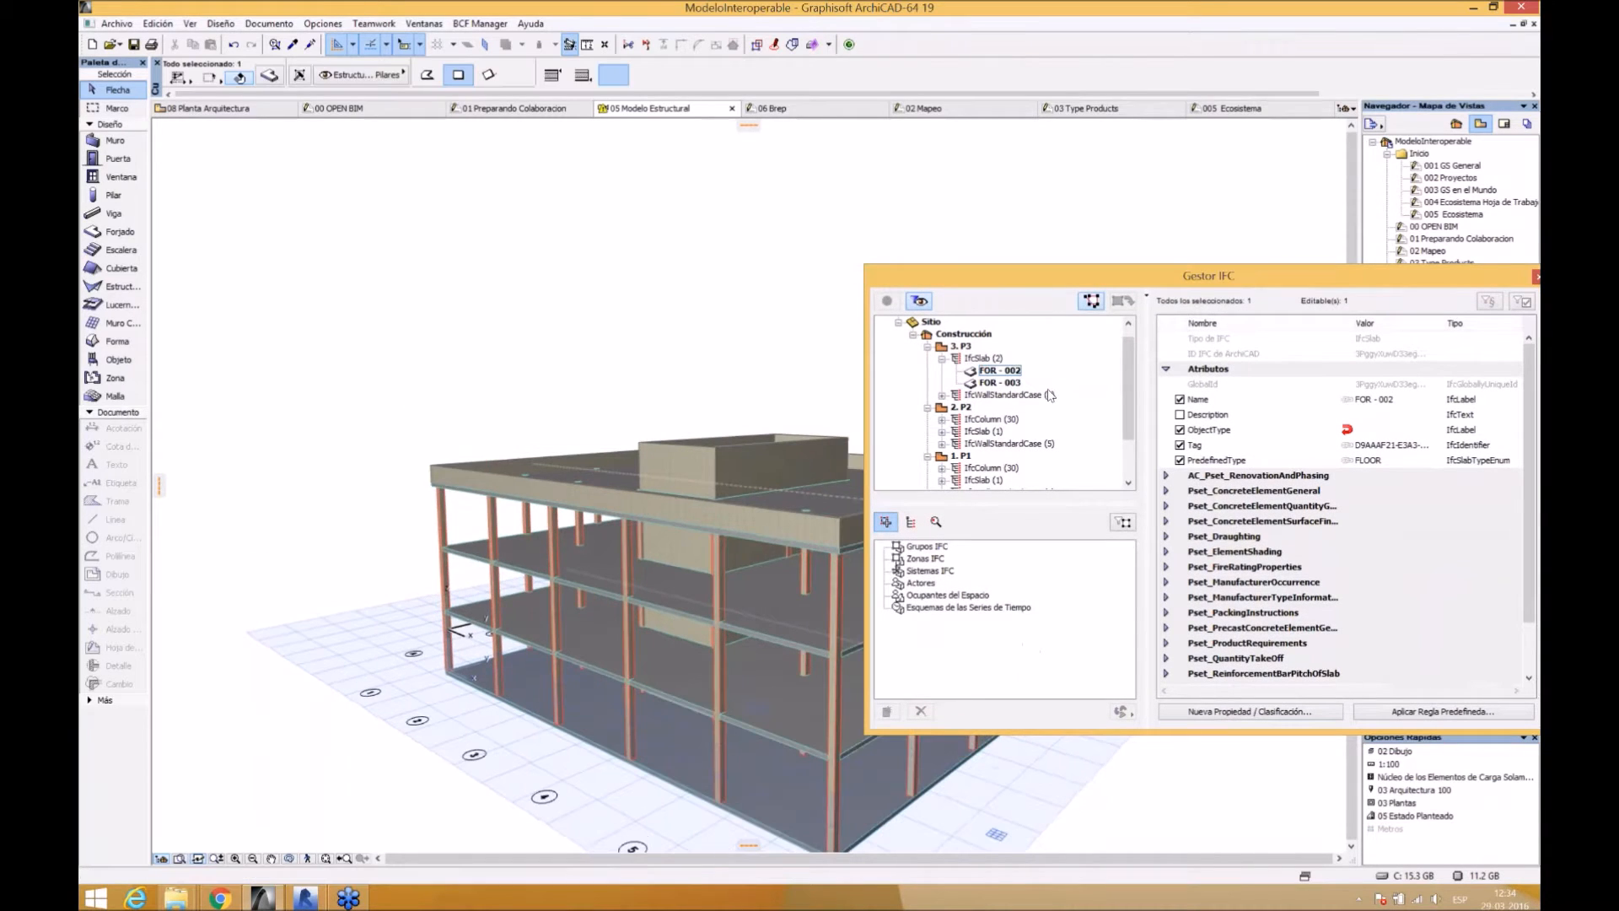
left_click_drag(997, 286, 622, 218)
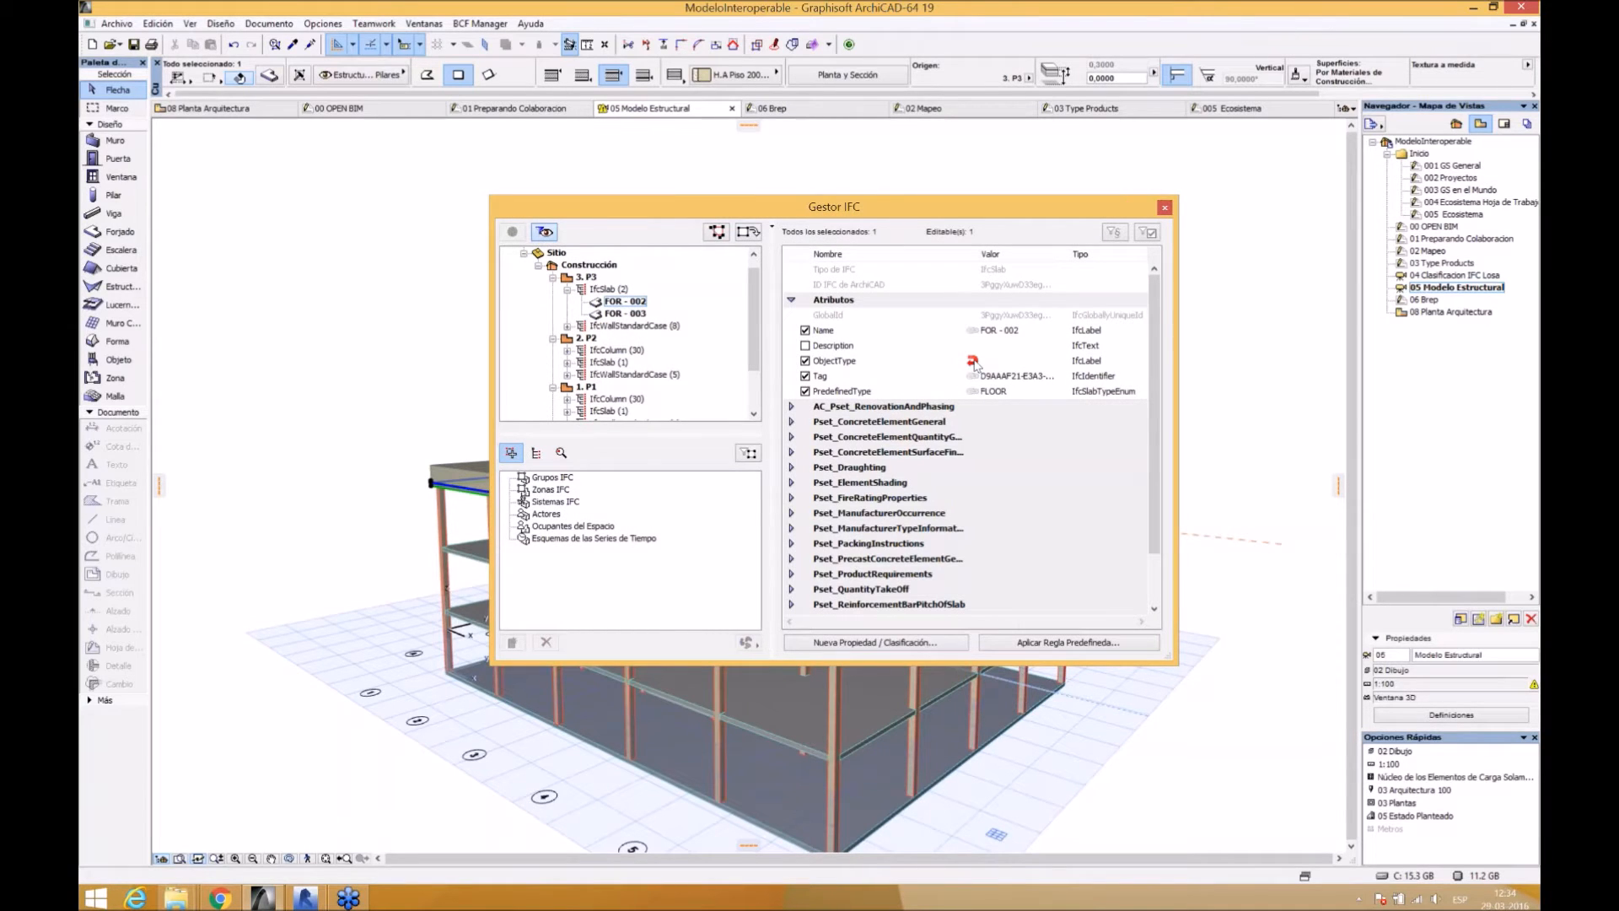
left_click(974, 360)
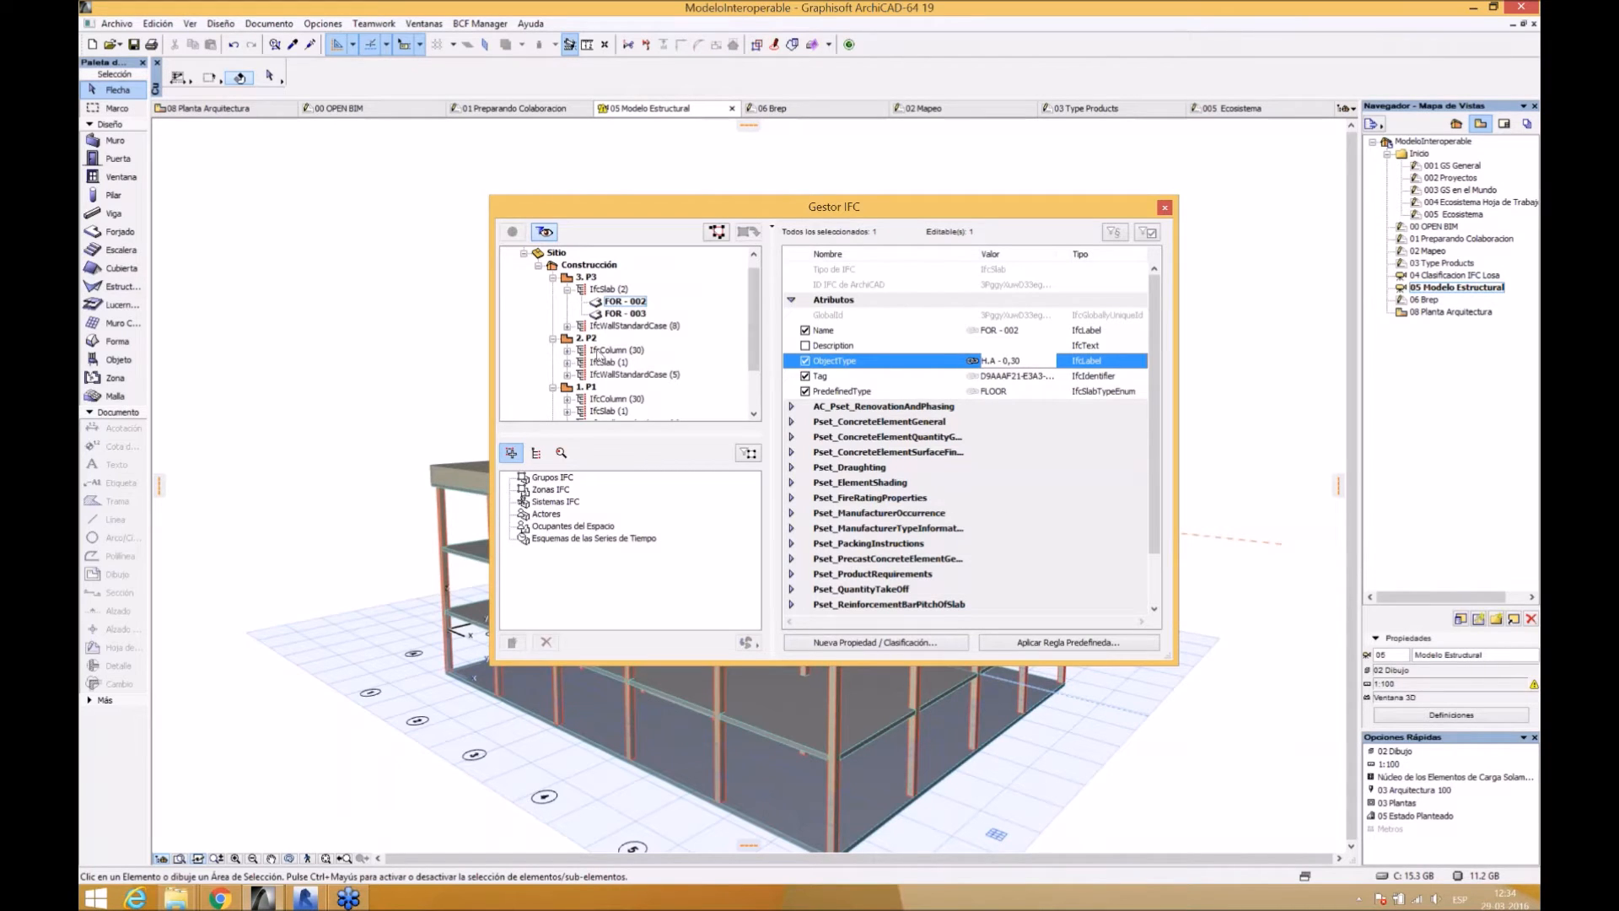
- Check the ObjectType of the FOR - 002 slabs listed under the P2, P1 and Planta Baja storeys
left_click(568, 361)
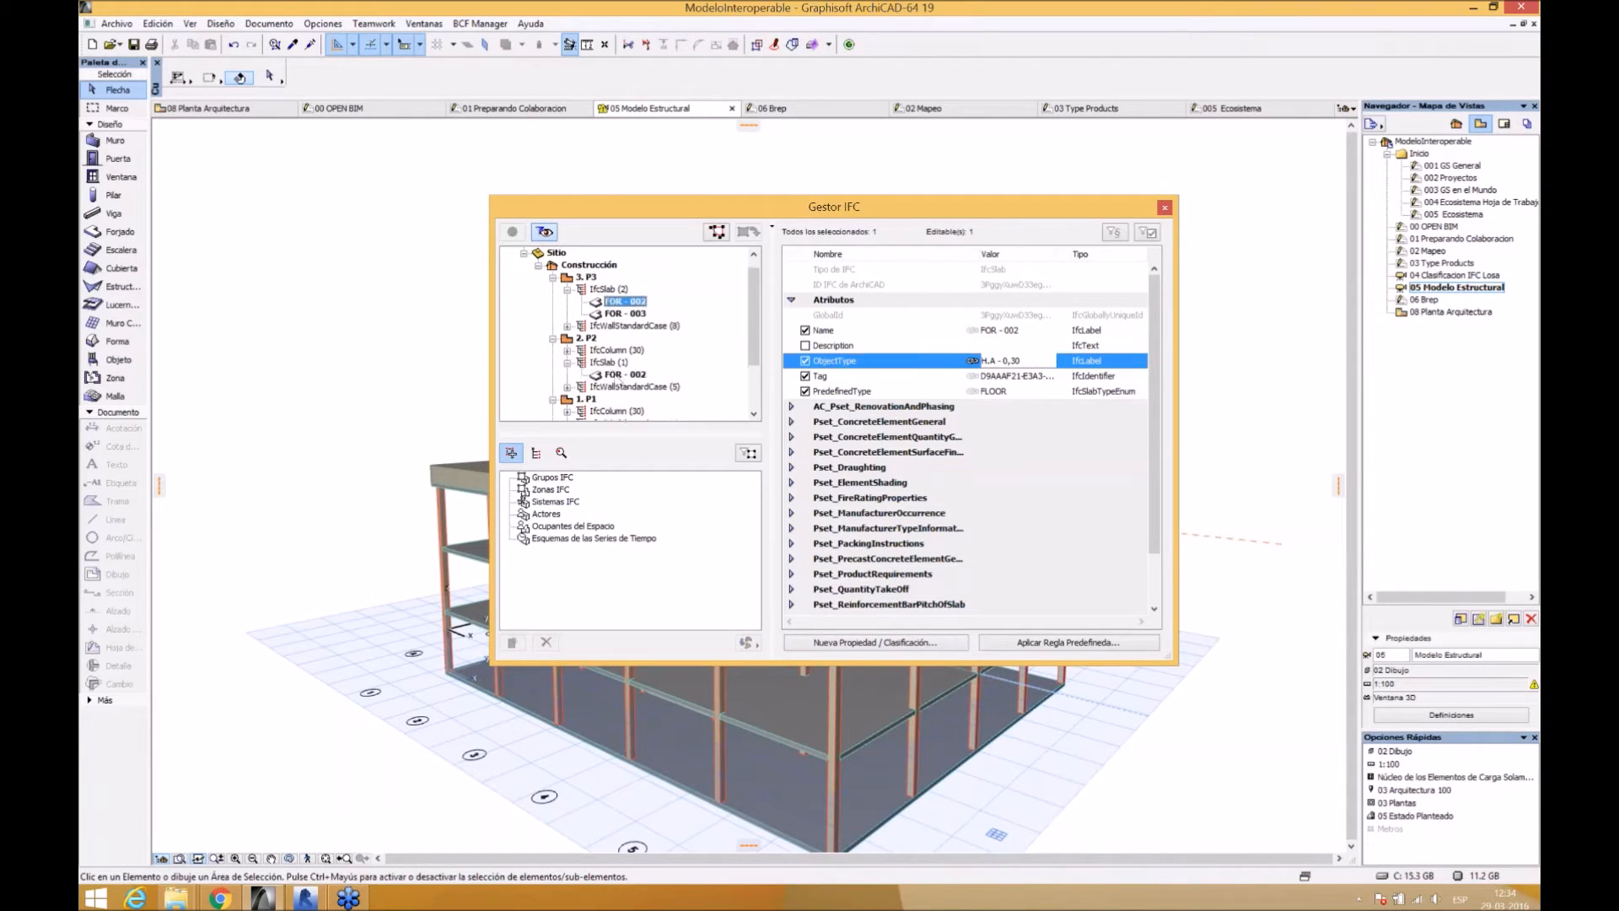
left_click(624, 374)
left_click_drag(756, 349, 756, 386)
left_click(567, 361)
left_click(619, 375)
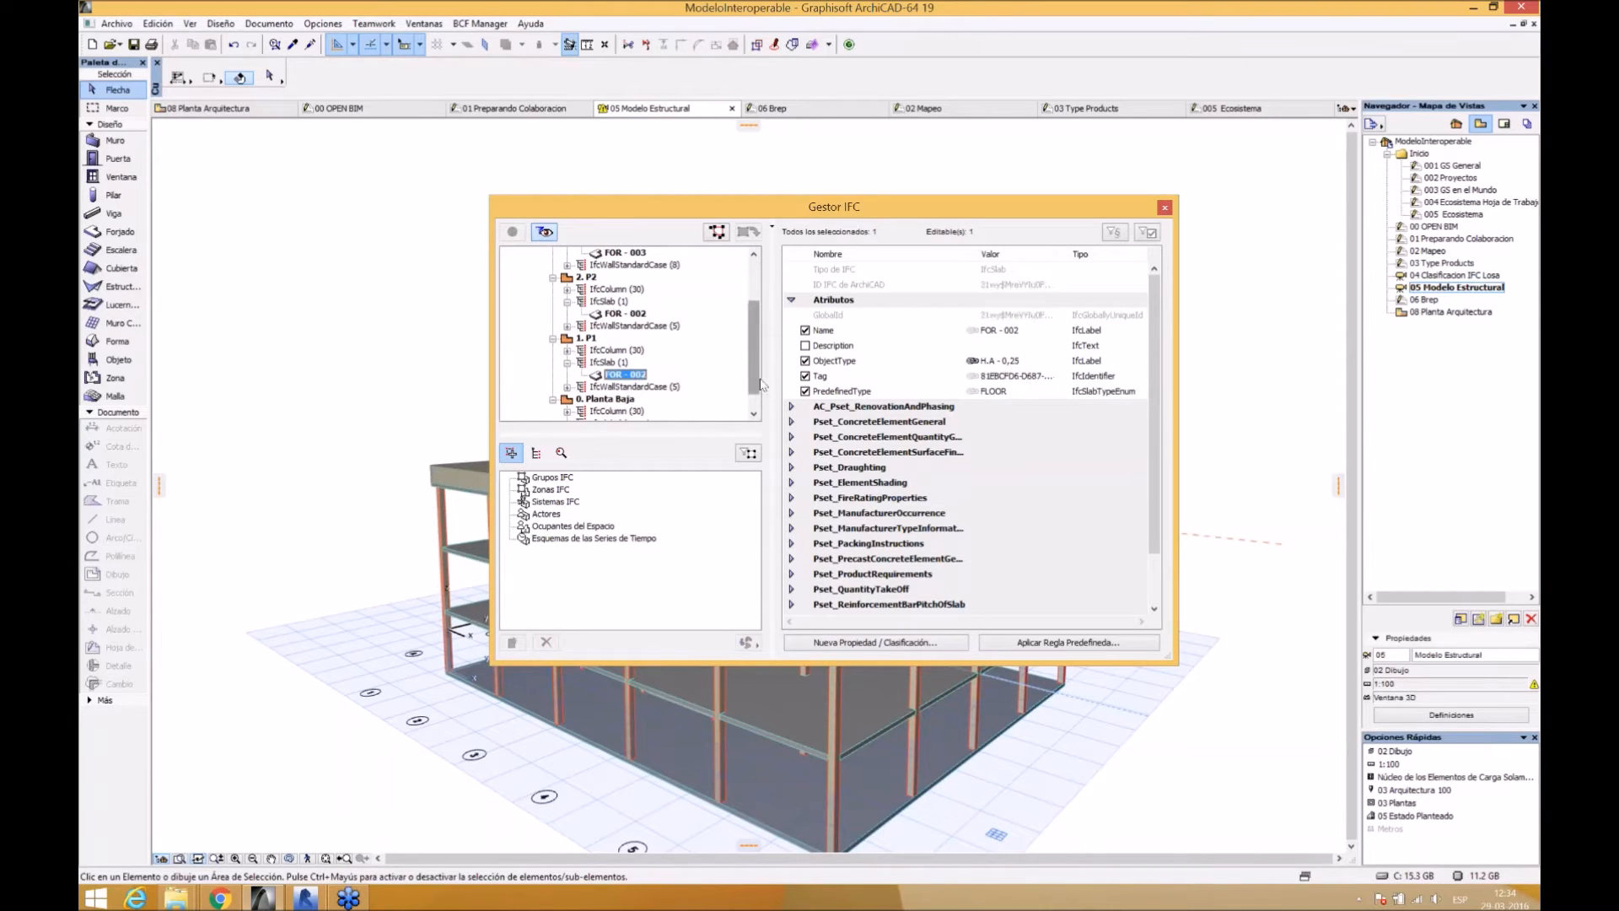
left_click_drag(755, 346, 756, 359)
left_click(568, 398)
left_click(624, 410)
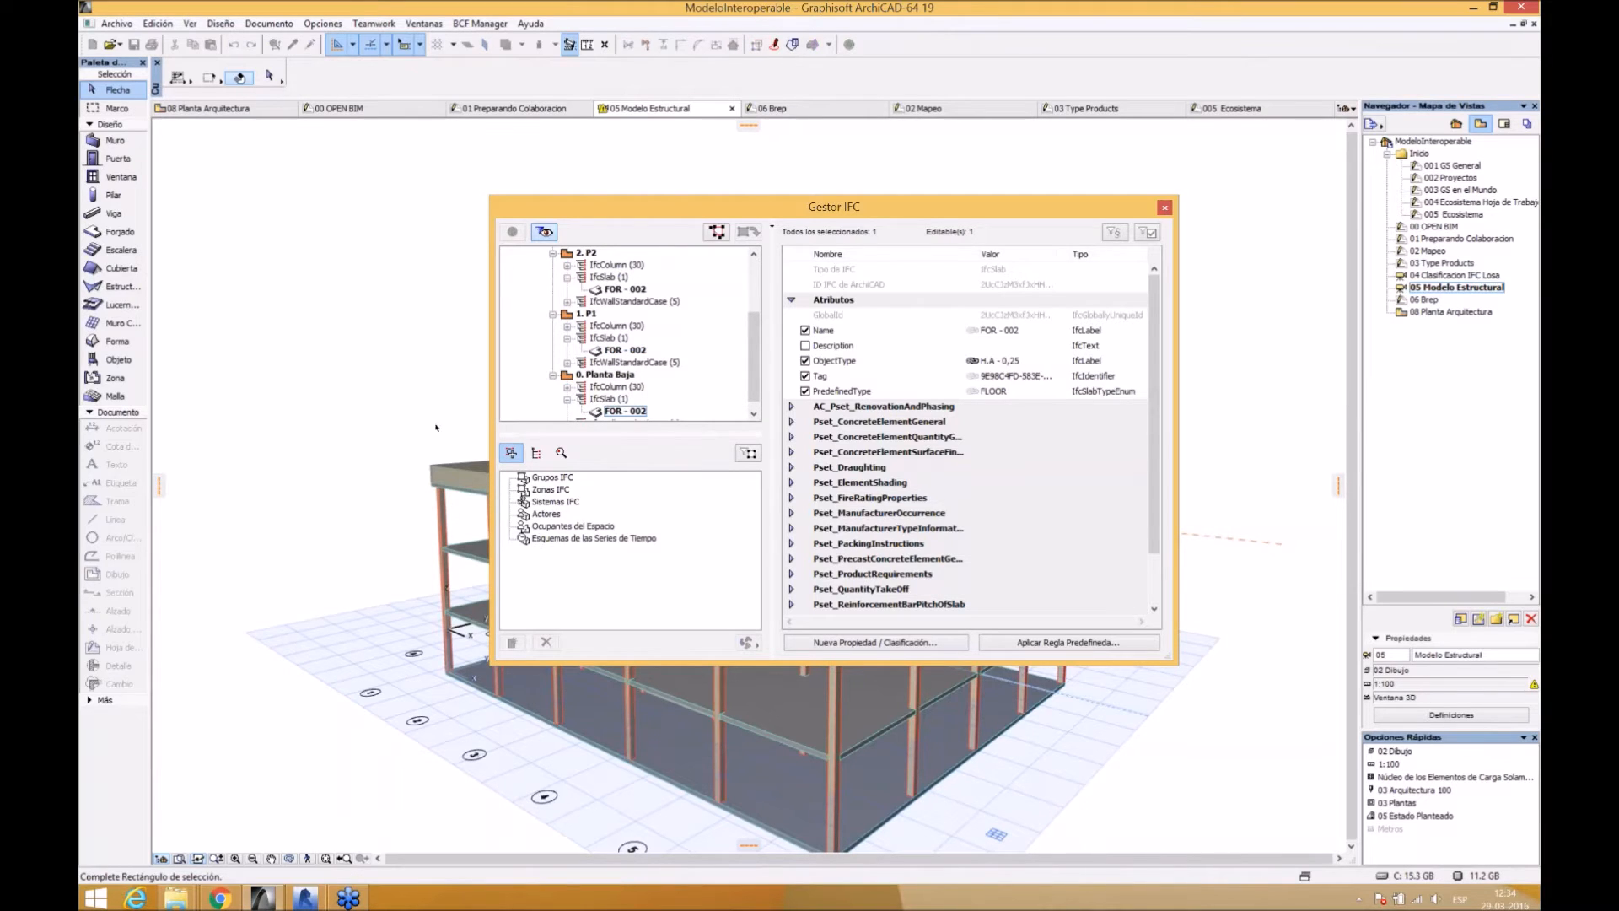
- Select two neighbouring top-storey columns in the 3D model and locate them in the IFC tree to check their attributes
left_click(442, 506)
left_click_drag(726, 220, 861, 227)
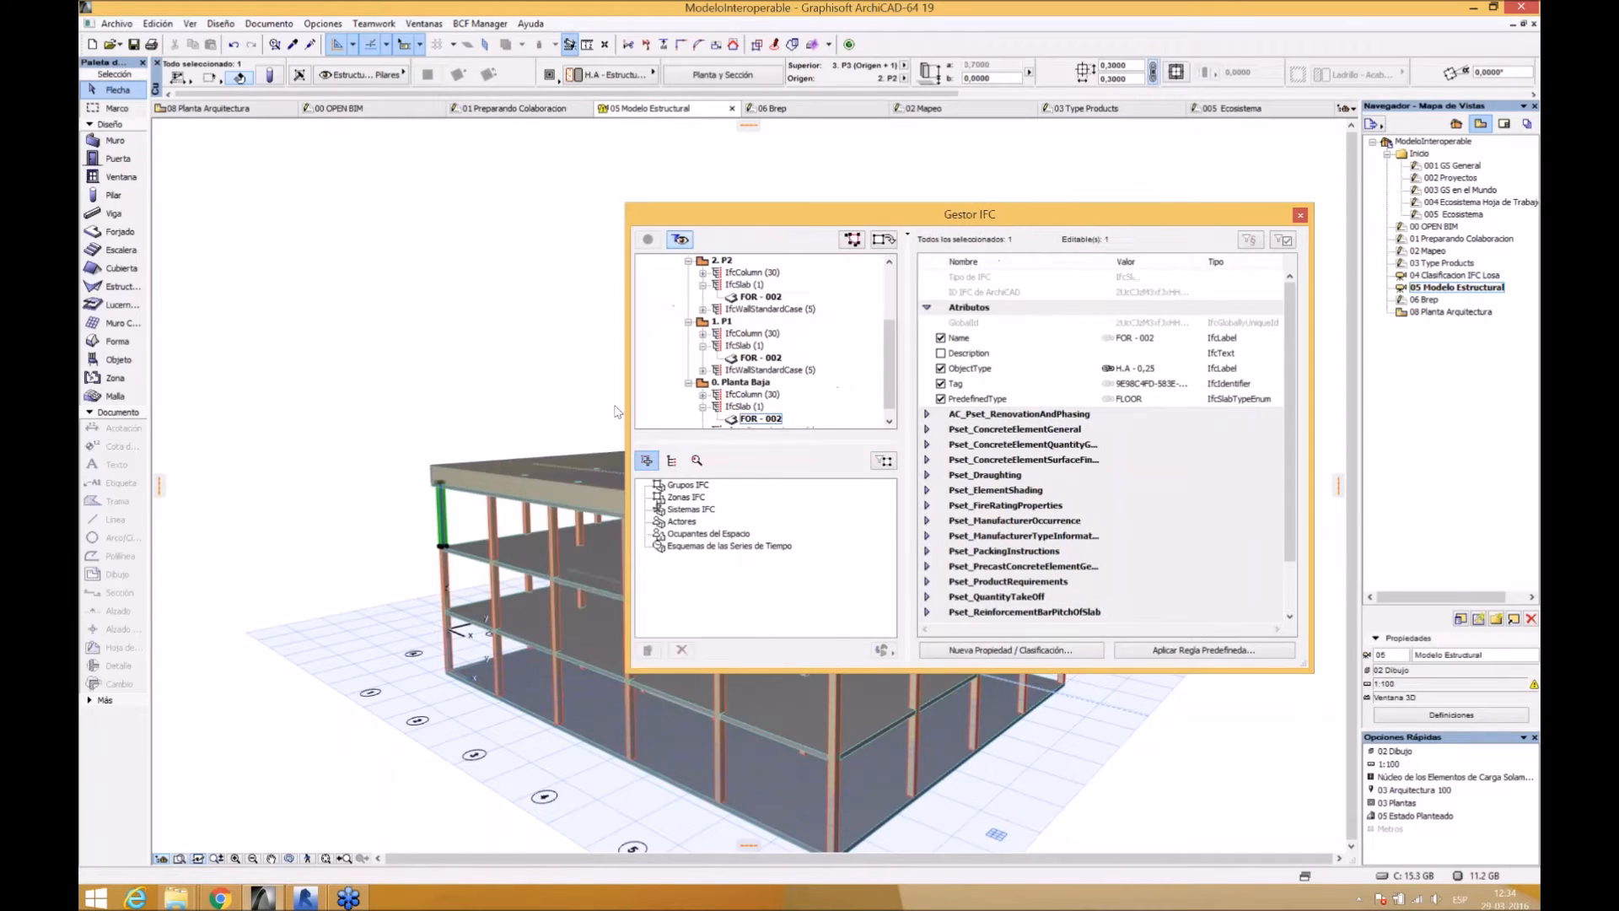
left_click(492, 523, "shift")
left_click(886, 239)
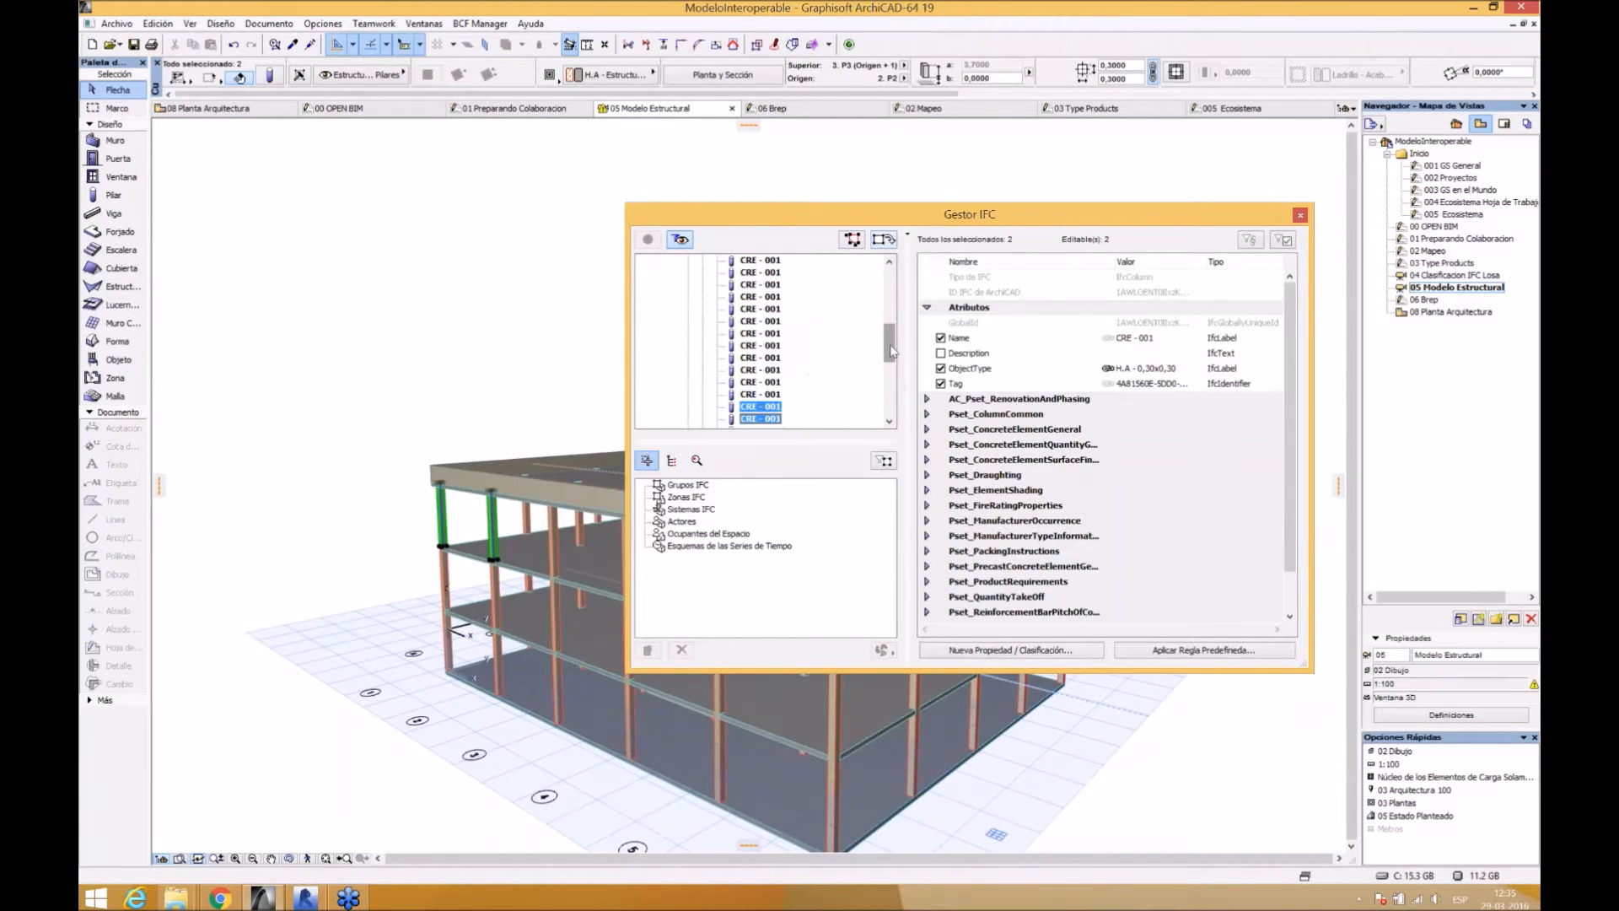
left_click_drag(894, 360, 894, 369)
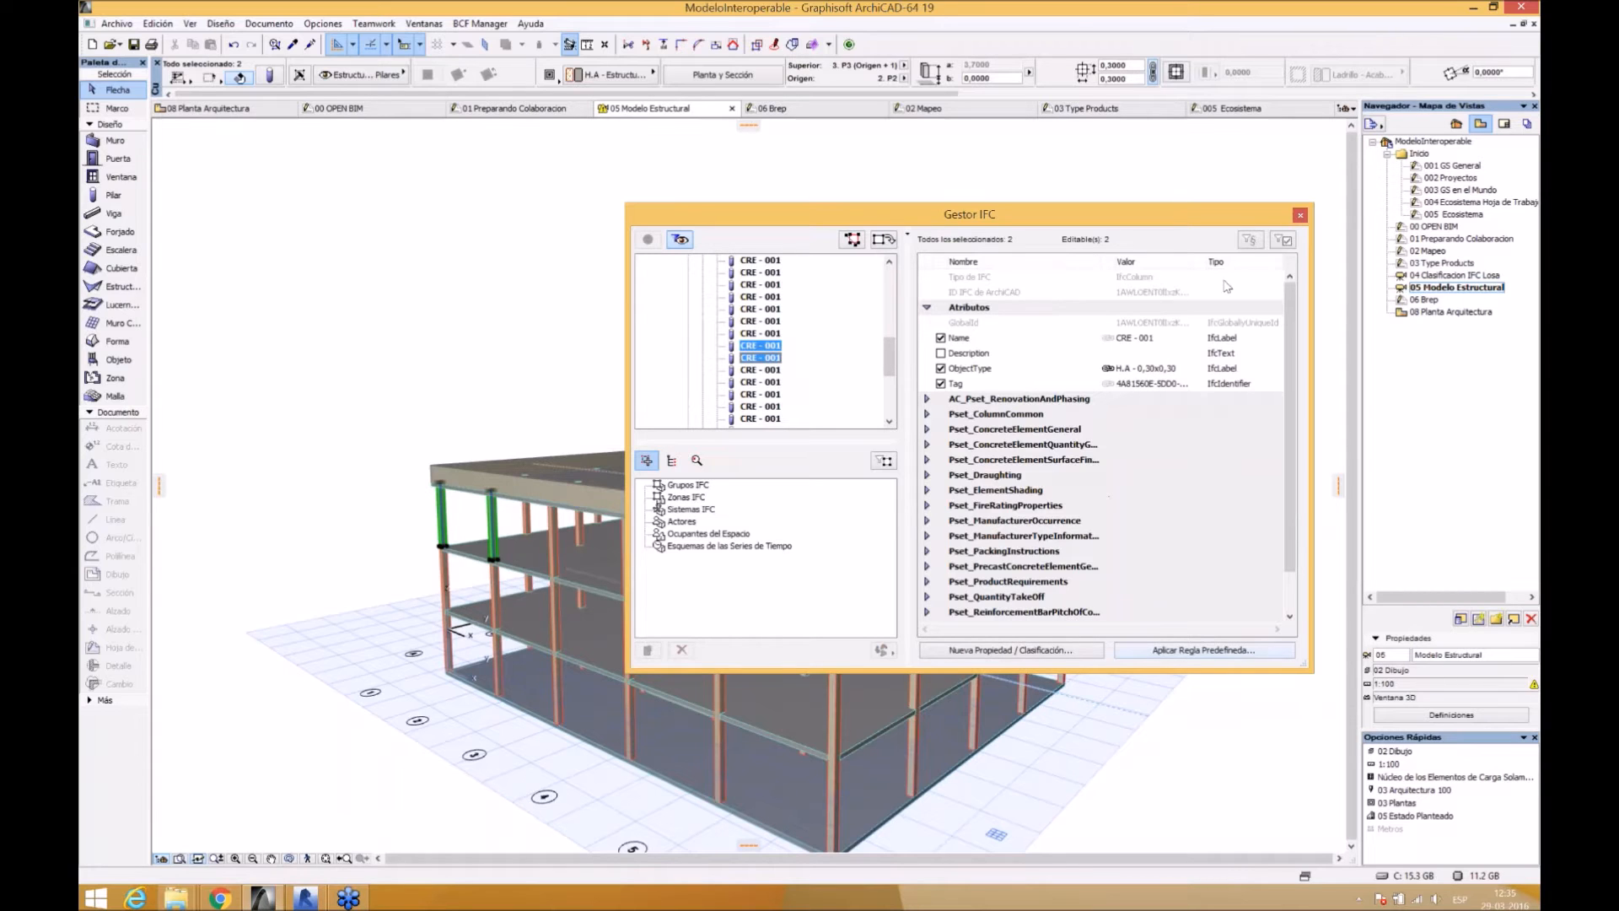
- Close the IFC Manager, clear the column selection, and show the whole structural model from above
left_click(1300, 215)
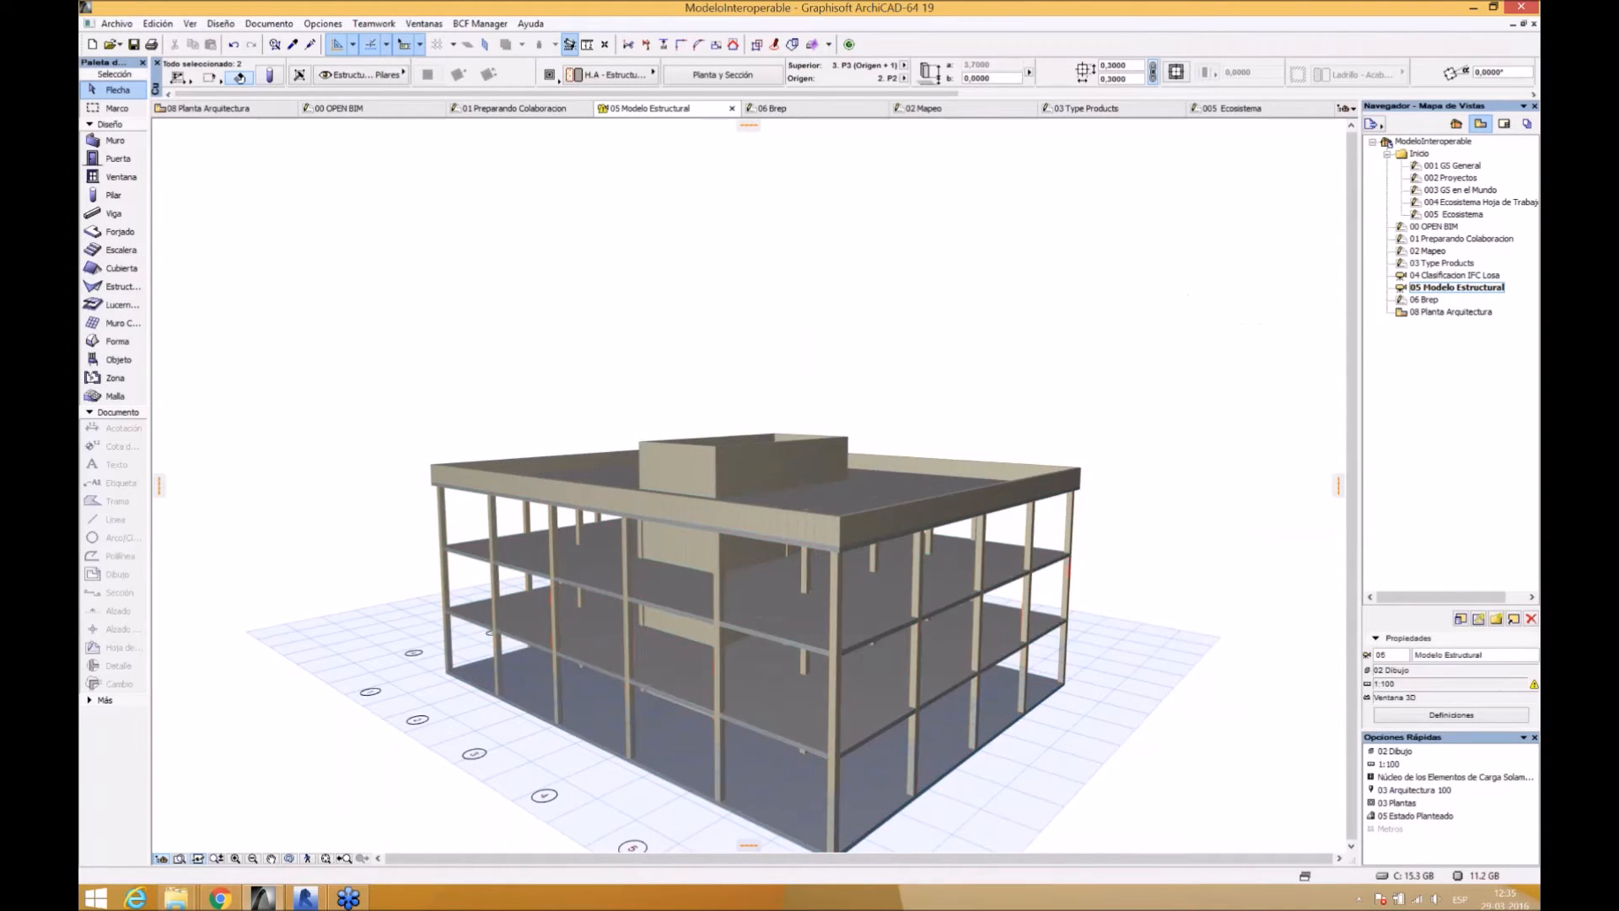
middle_click_drag(907, 311, 917, 303)
left_click(1135, 643)
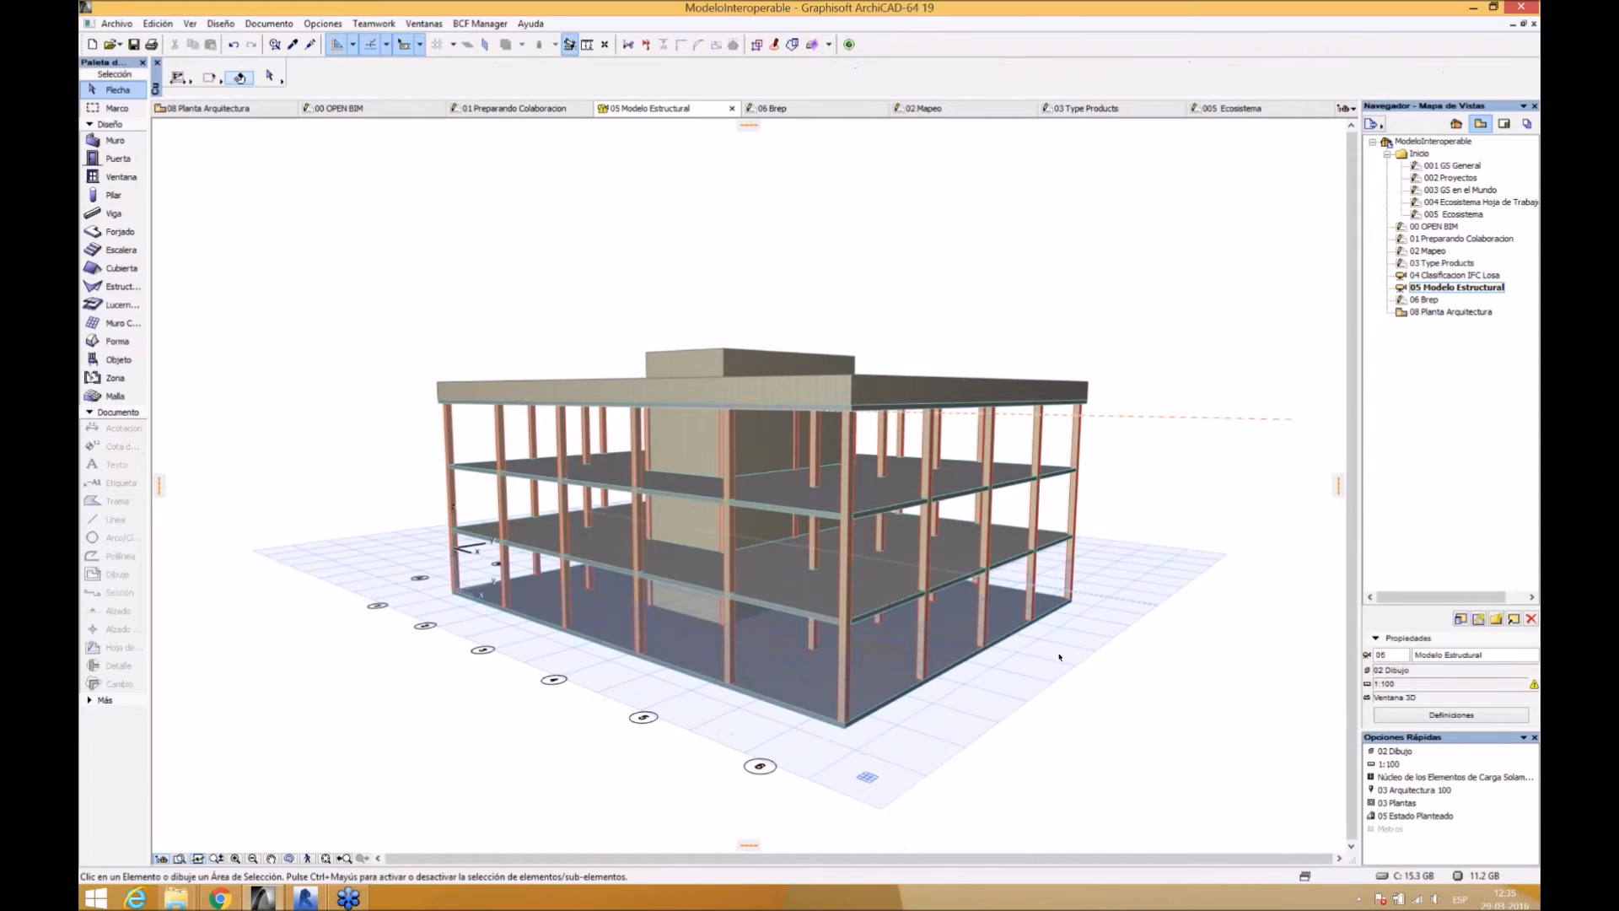
middle_click_drag(1045, 600, 1011, 580, "shift")
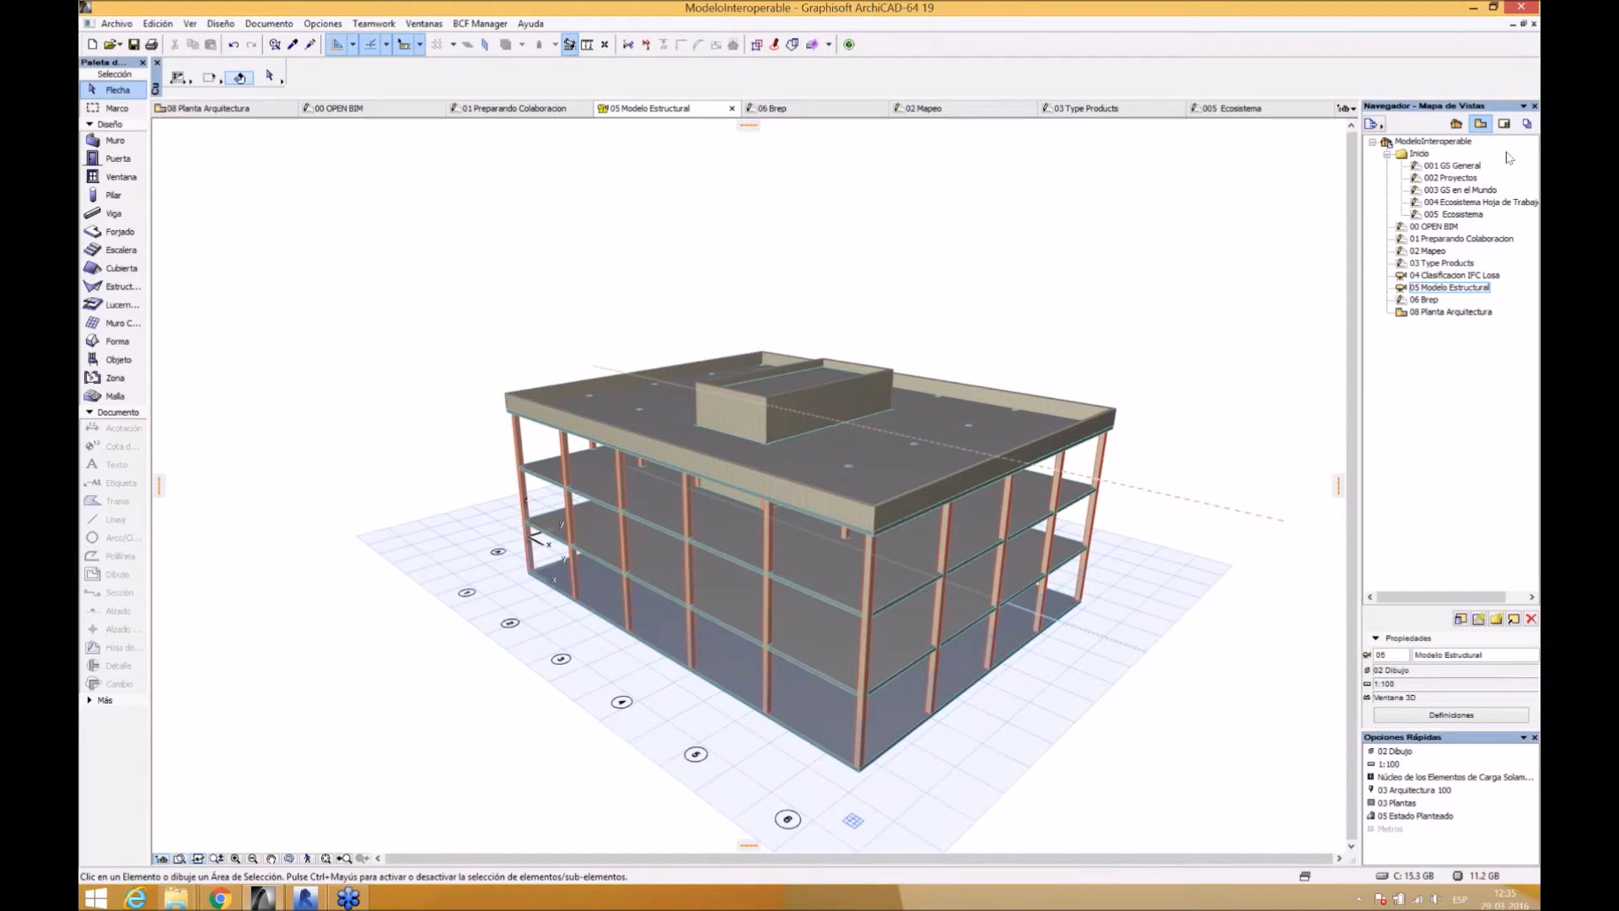
- Show the publisher sets, review the publishing properties of IFC a RVT STR, and close them without changes
left_click(1523, 125)
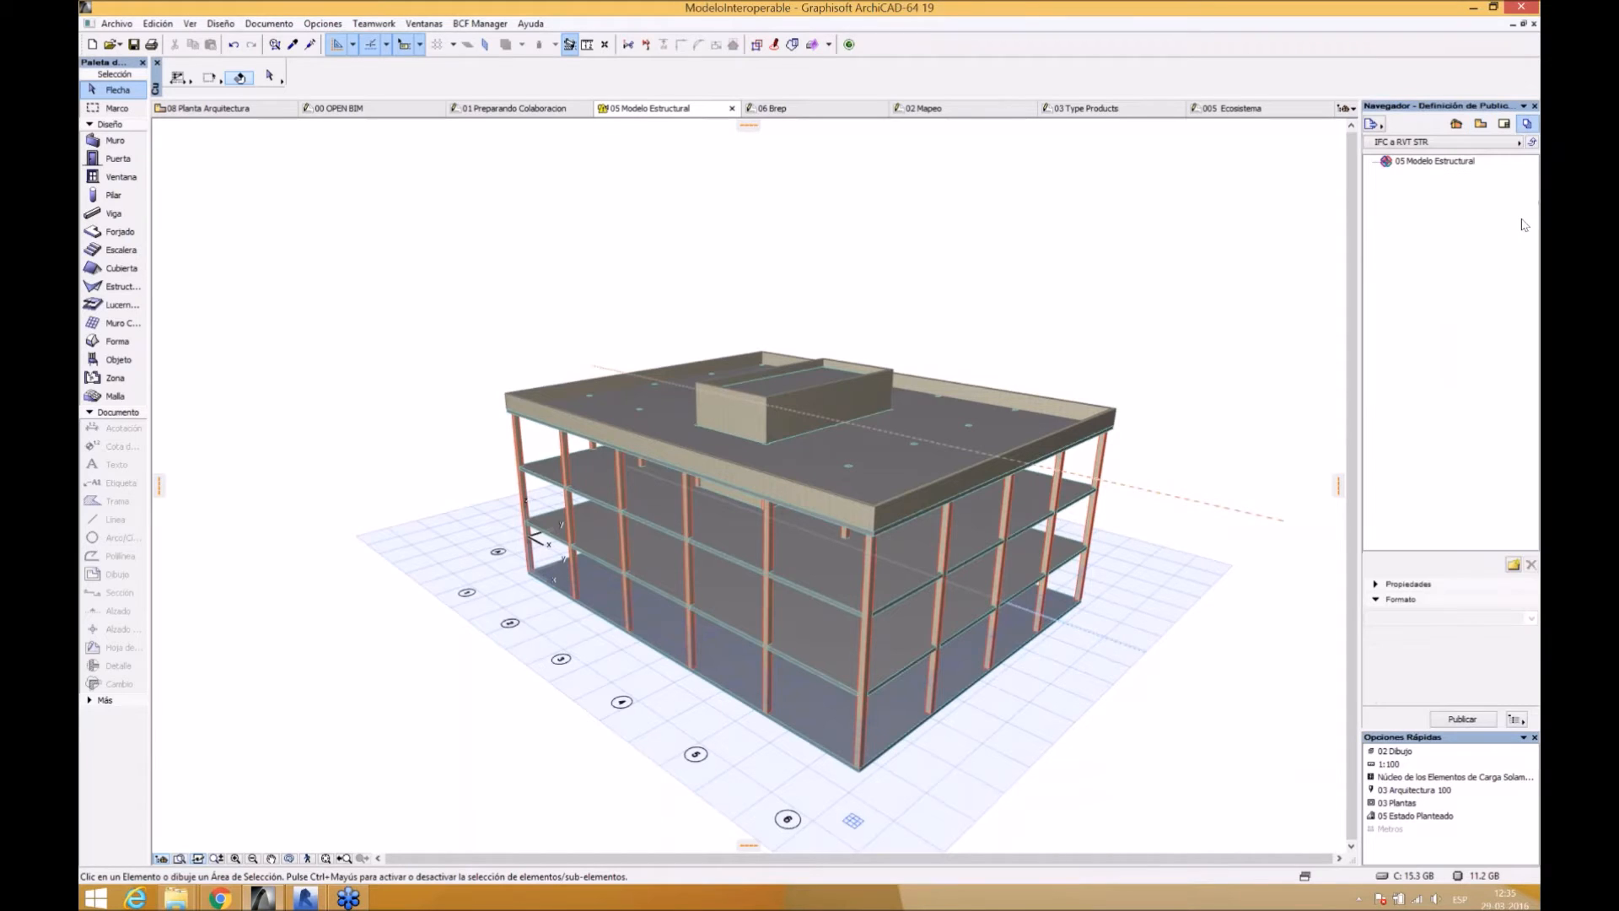
left_click(1521, 143)
left_click(1303, 187)
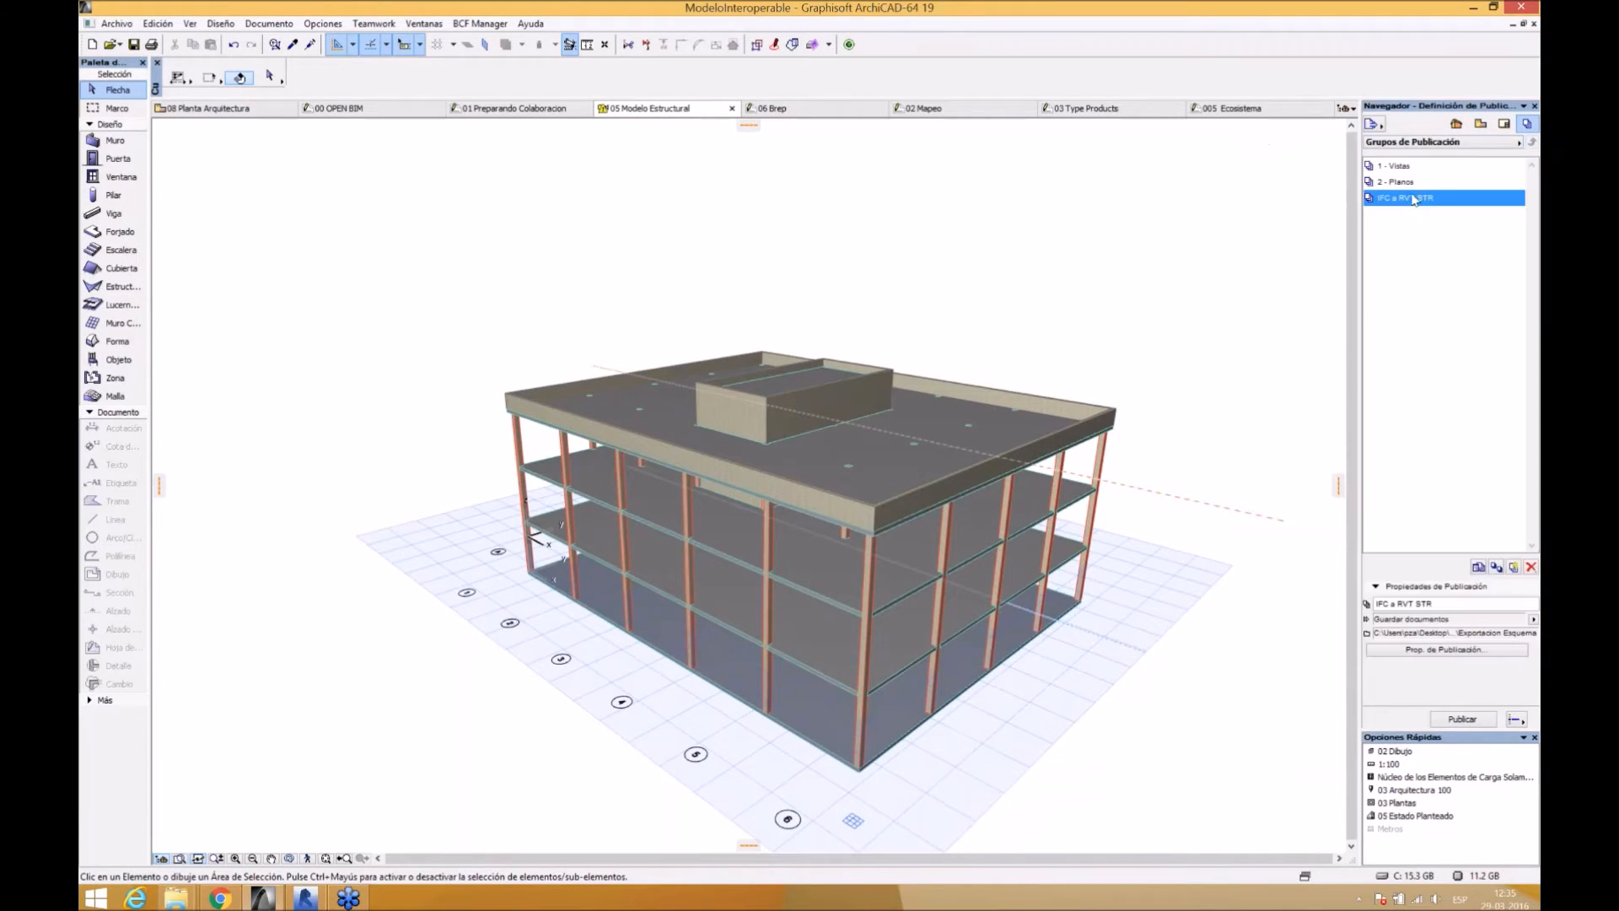
left_click(1468, 651)
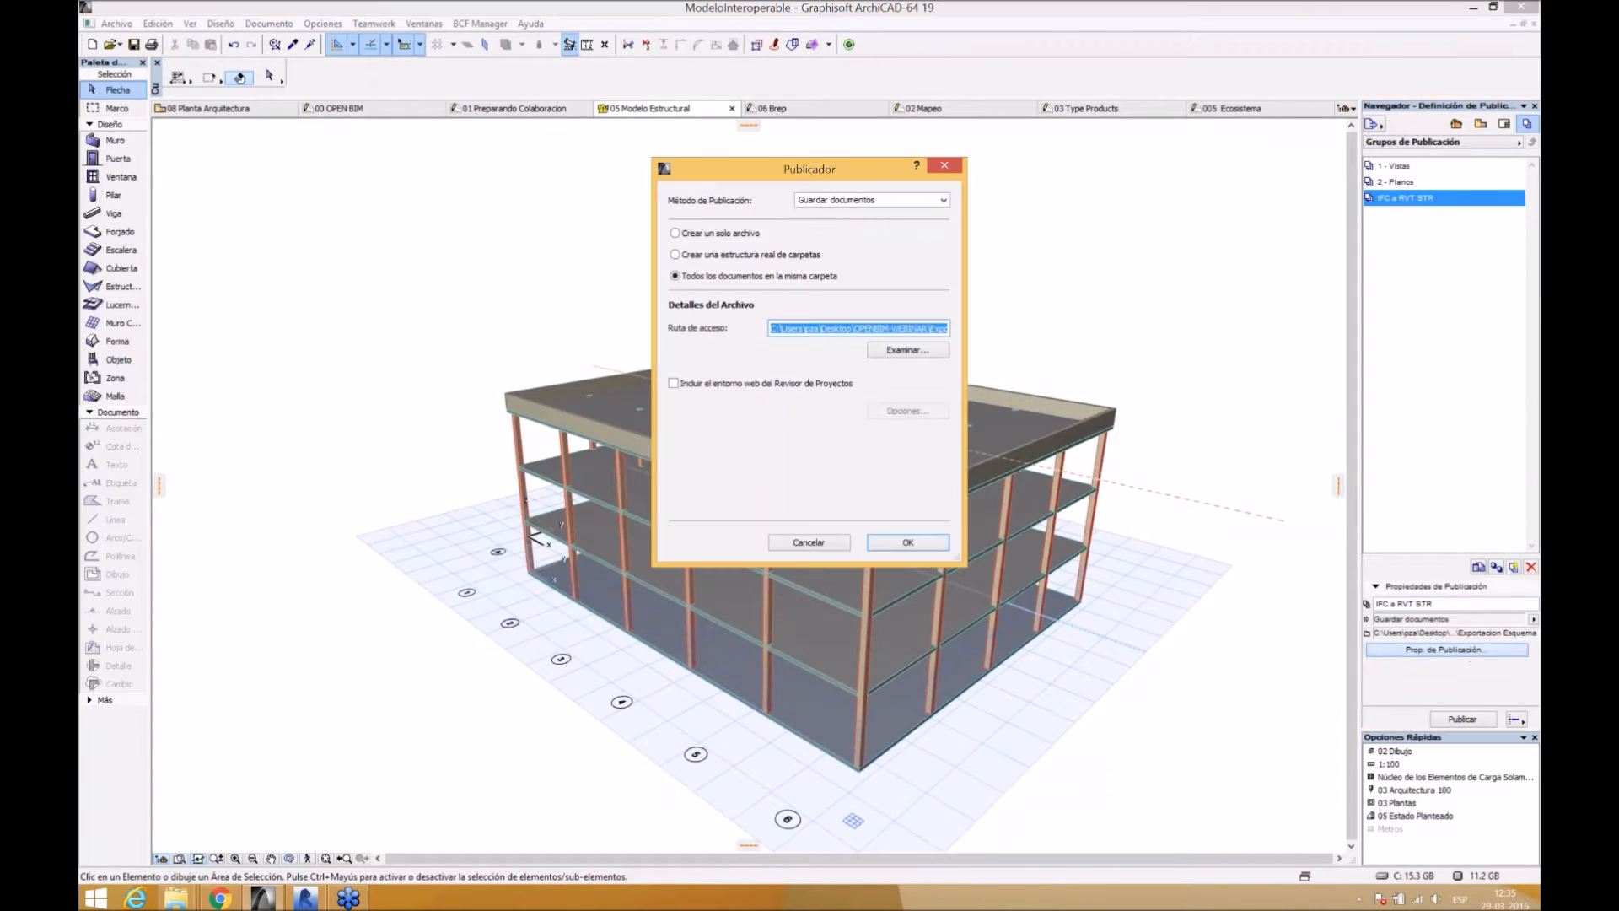
left_click(944, 166)
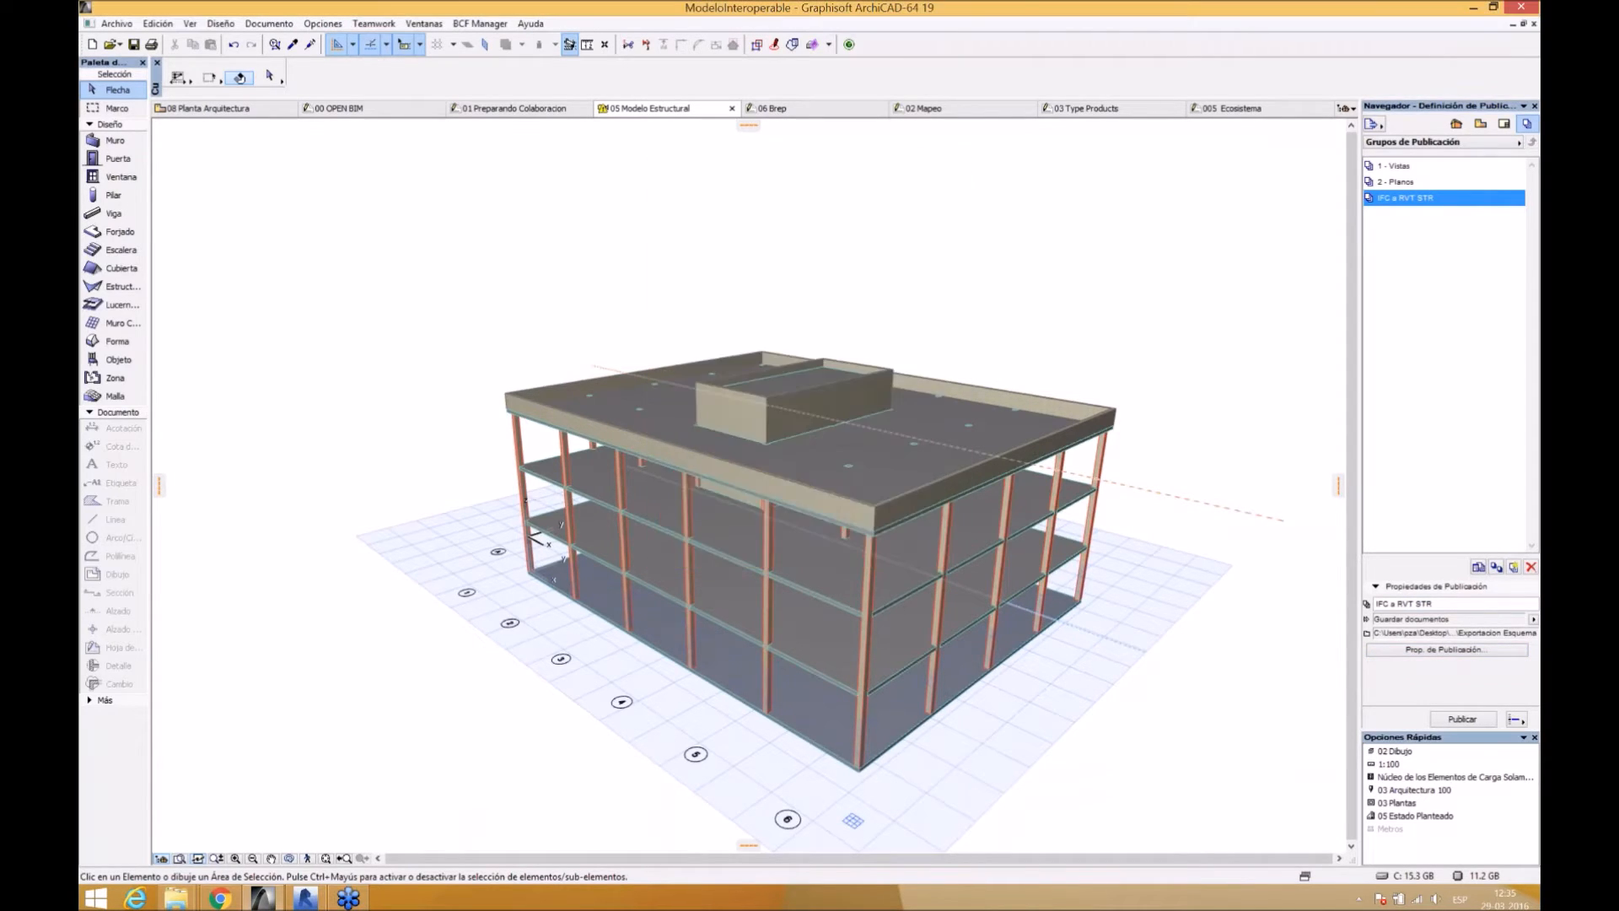
- Review the IFC translator settings of the 05 Modelo Estructural item in IFC a RVT STR without saving changes
double_click(1383, 199)
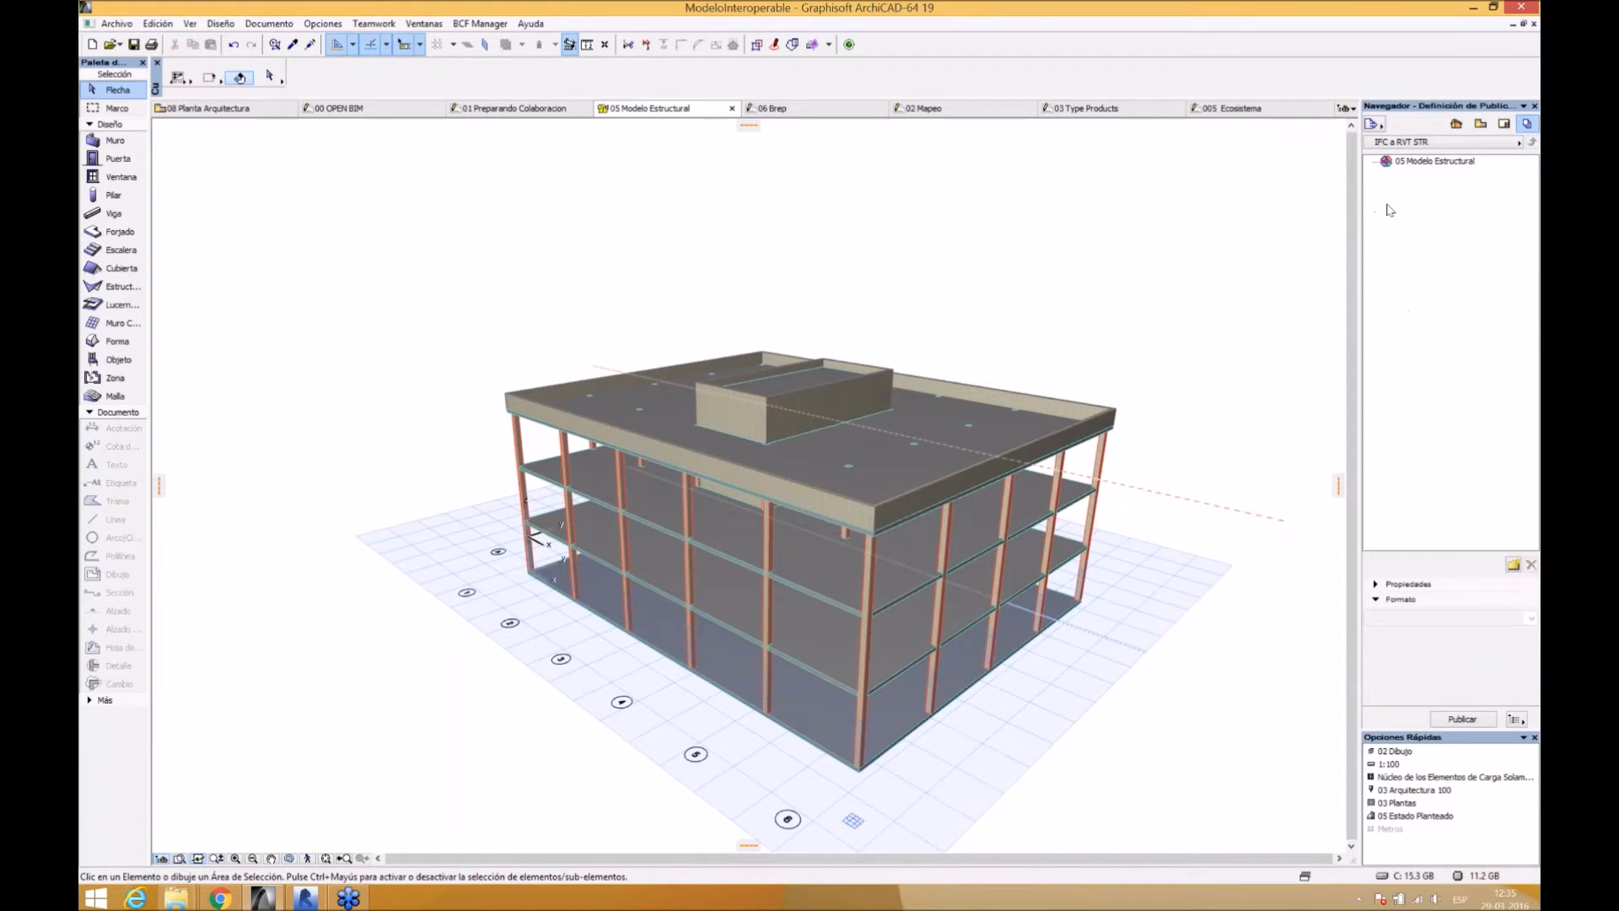
left_click(1407, 162)
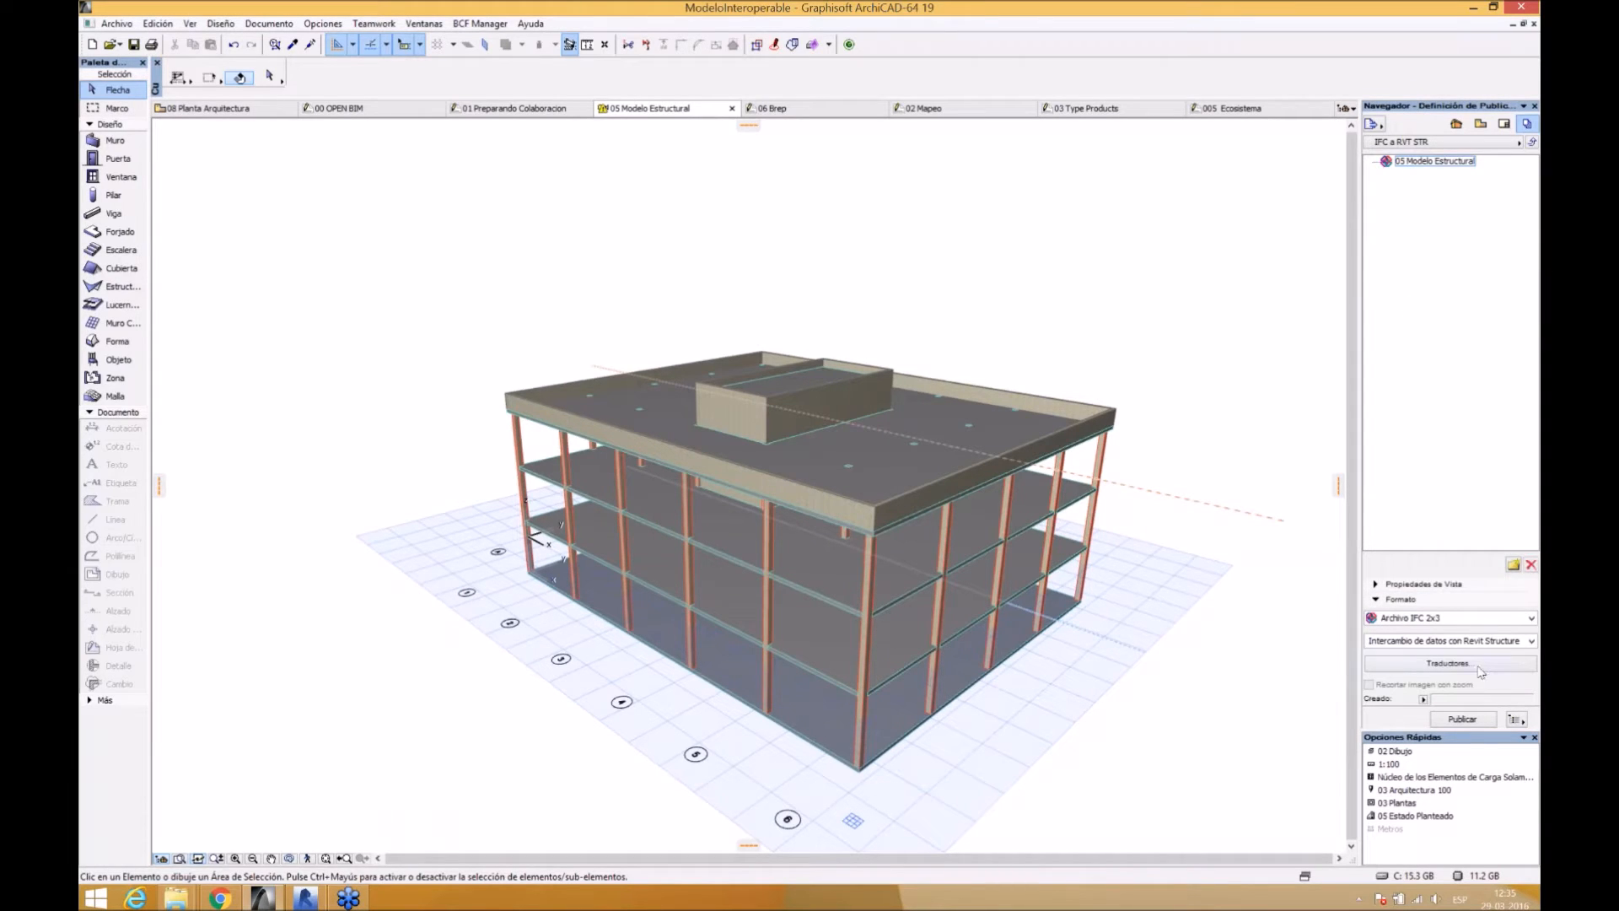
left_click(1465, 666)
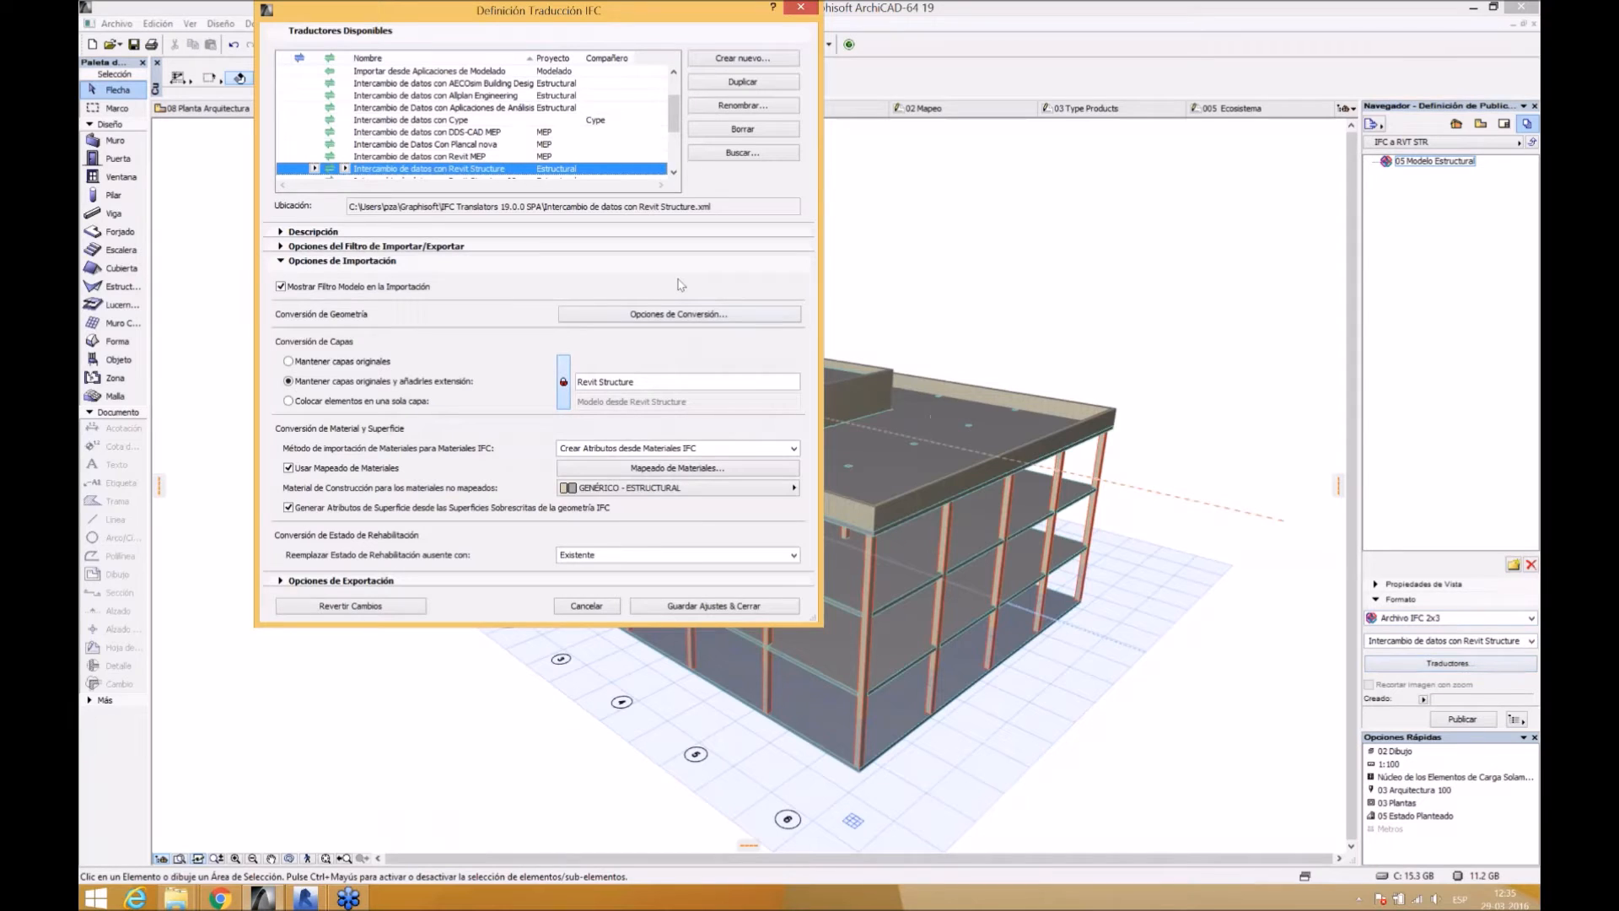
left_click(808, 8)
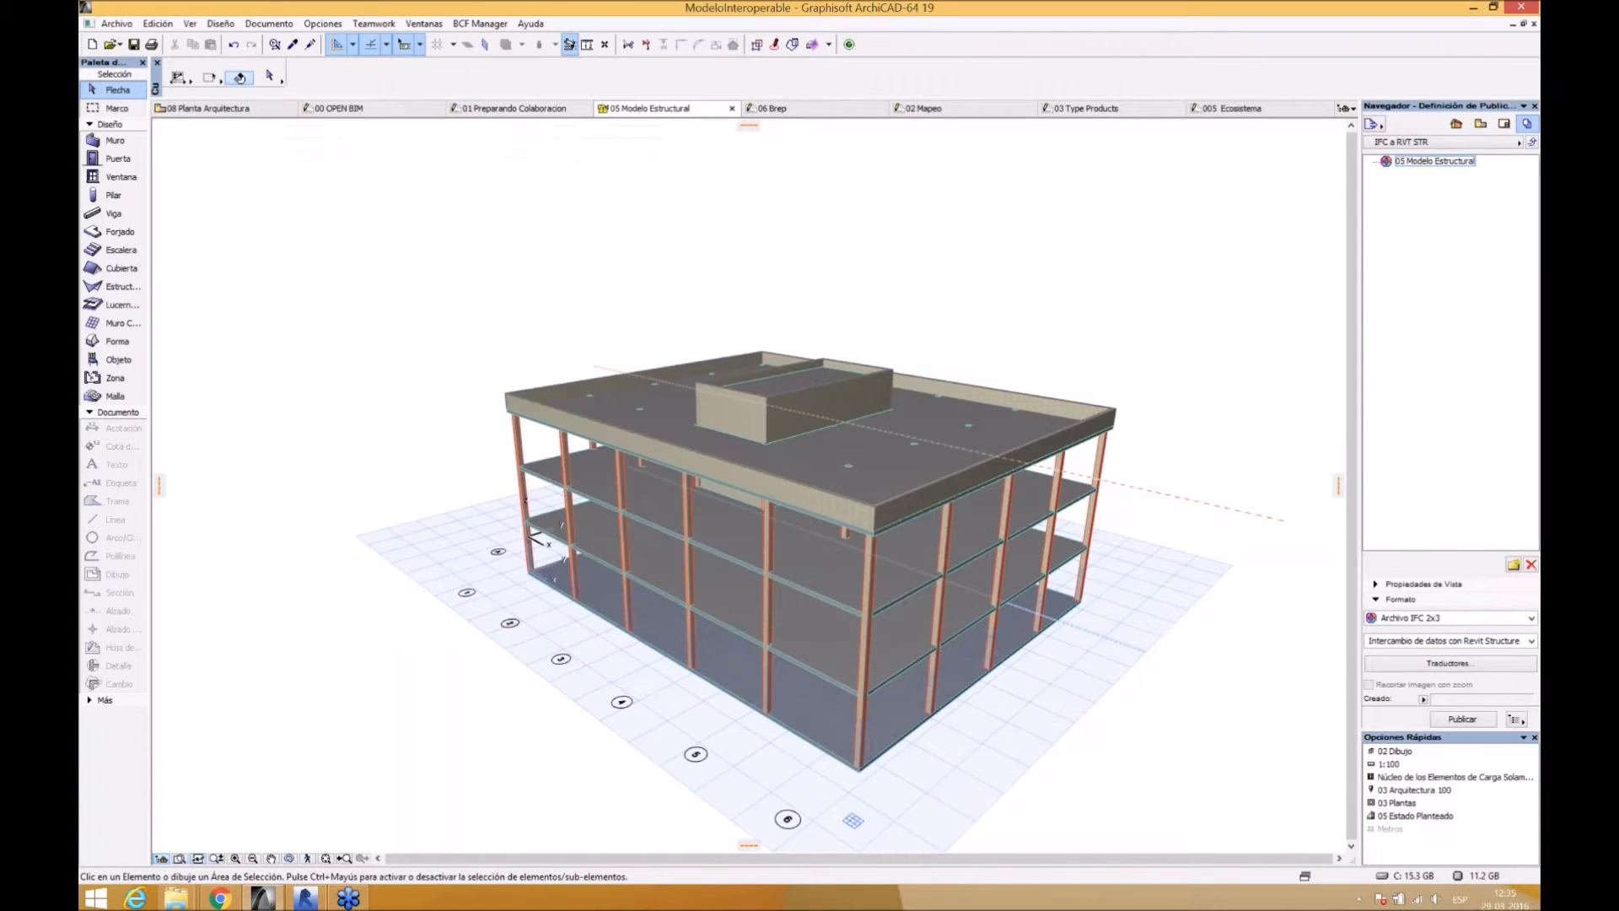
- Try to save the project as ModeloInteroperable 01 in the Exportacion Esquema folder
left_click(113, 24)
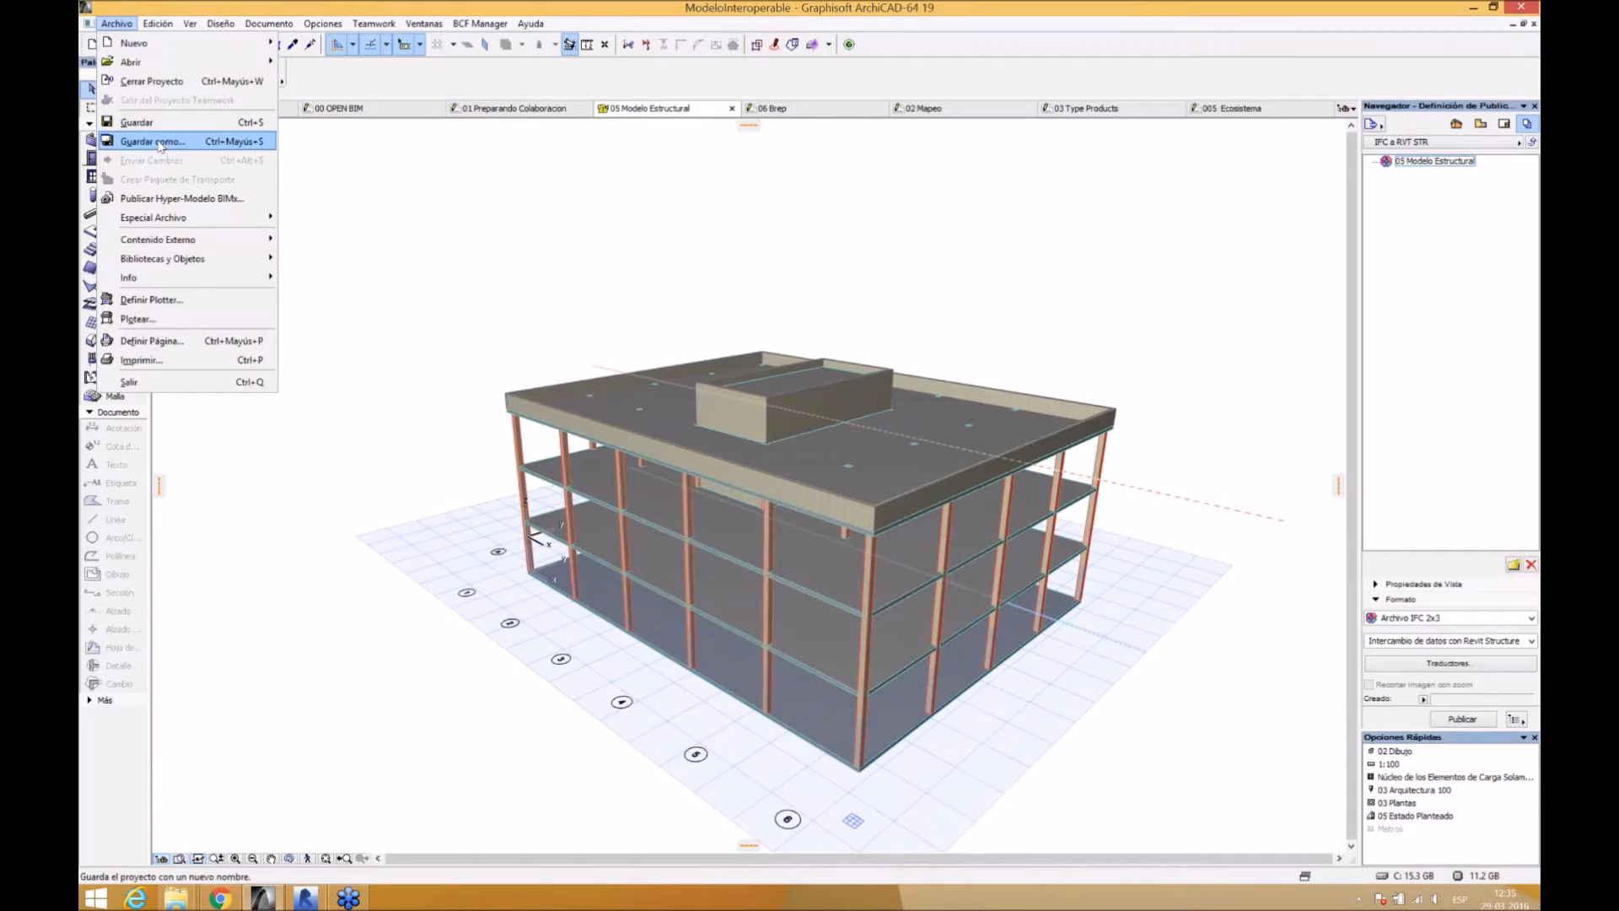
left_click(159, 142)
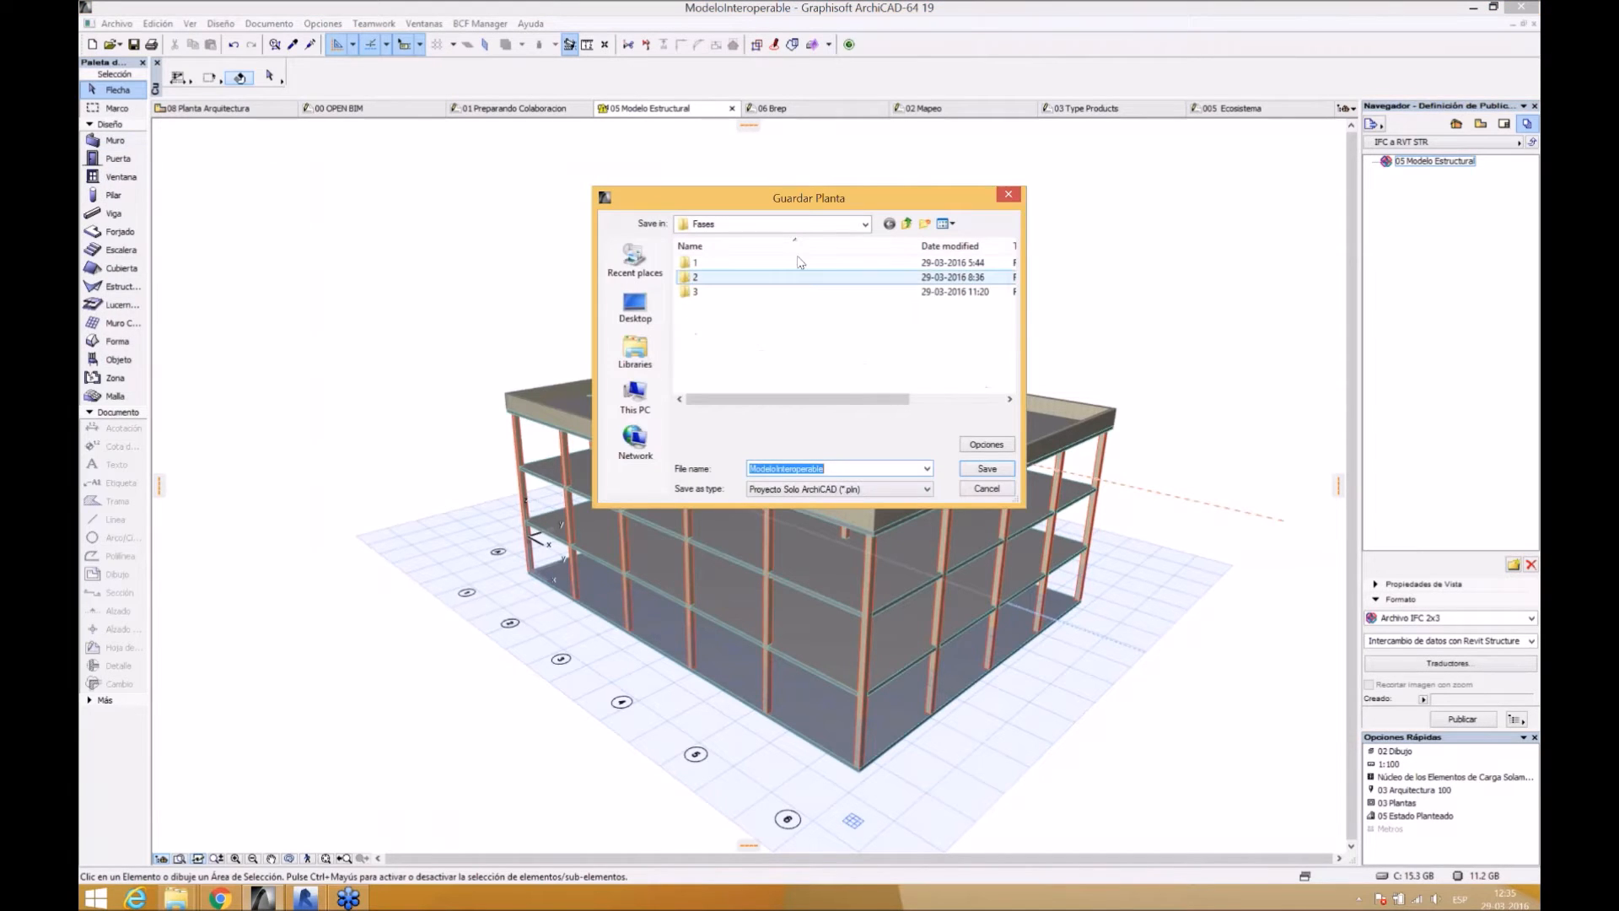
left_click(906, 224)
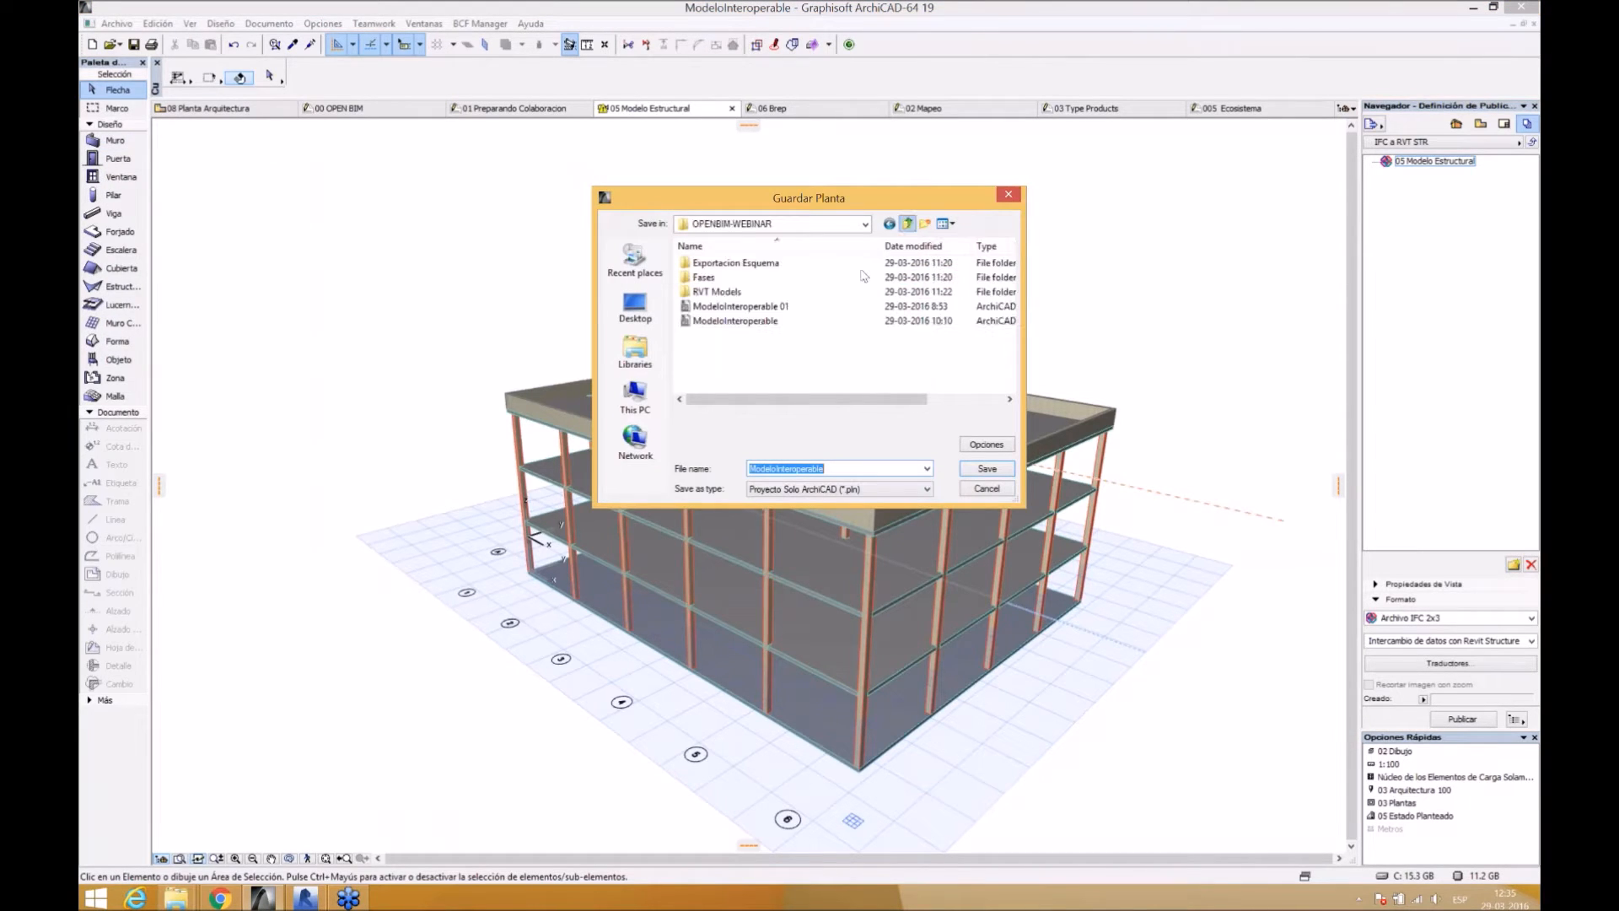
double_click(753, 264)
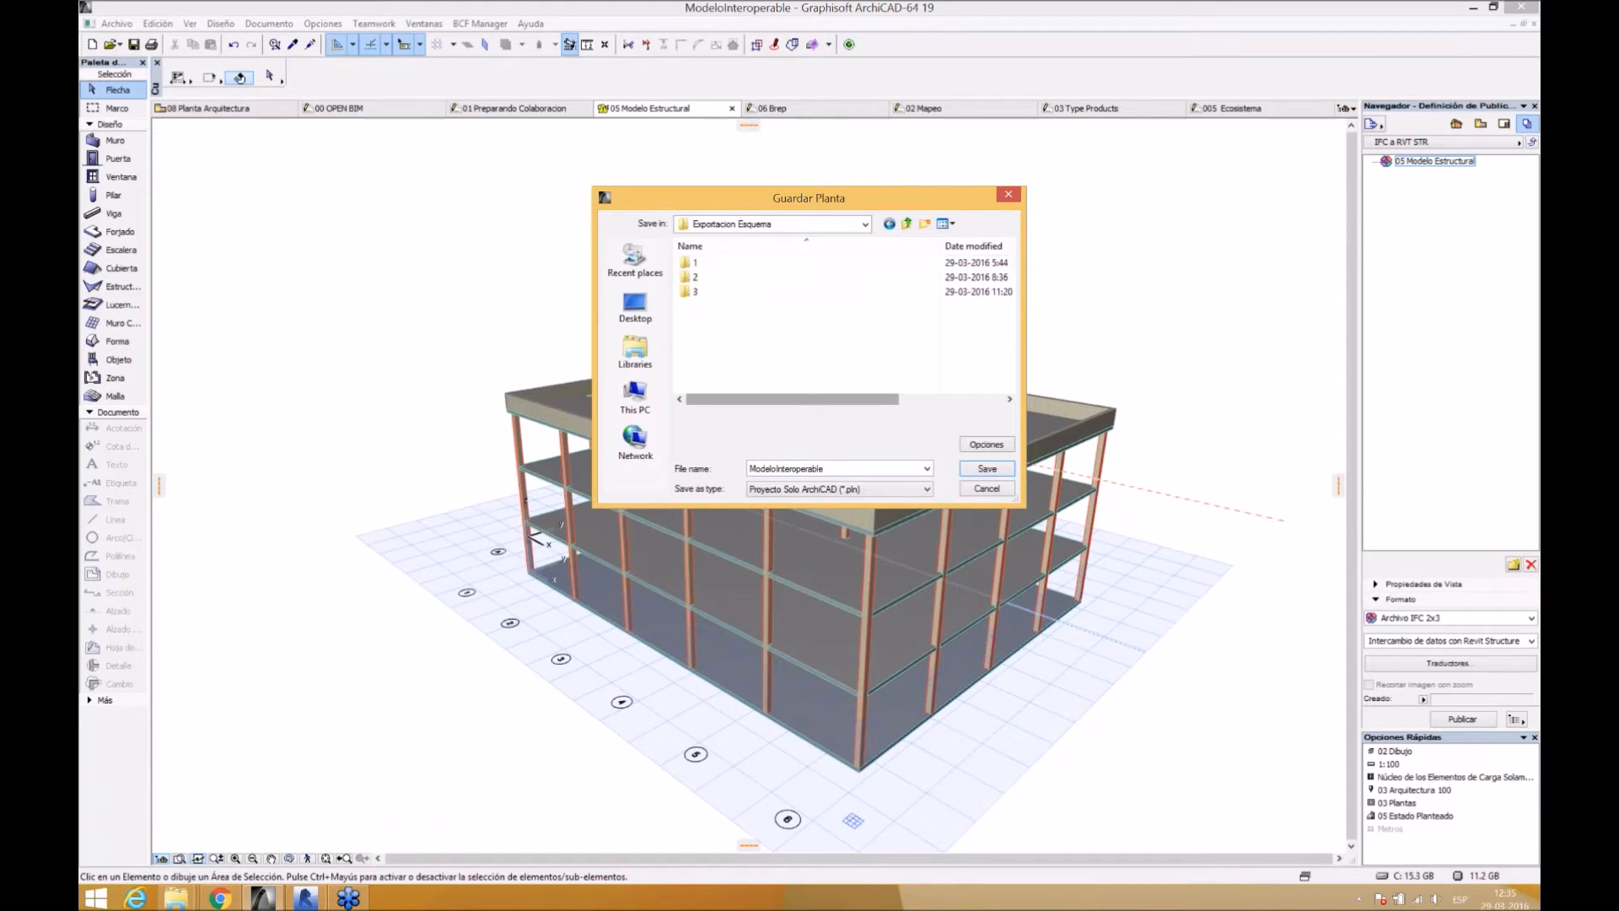
left_click(844, 469)
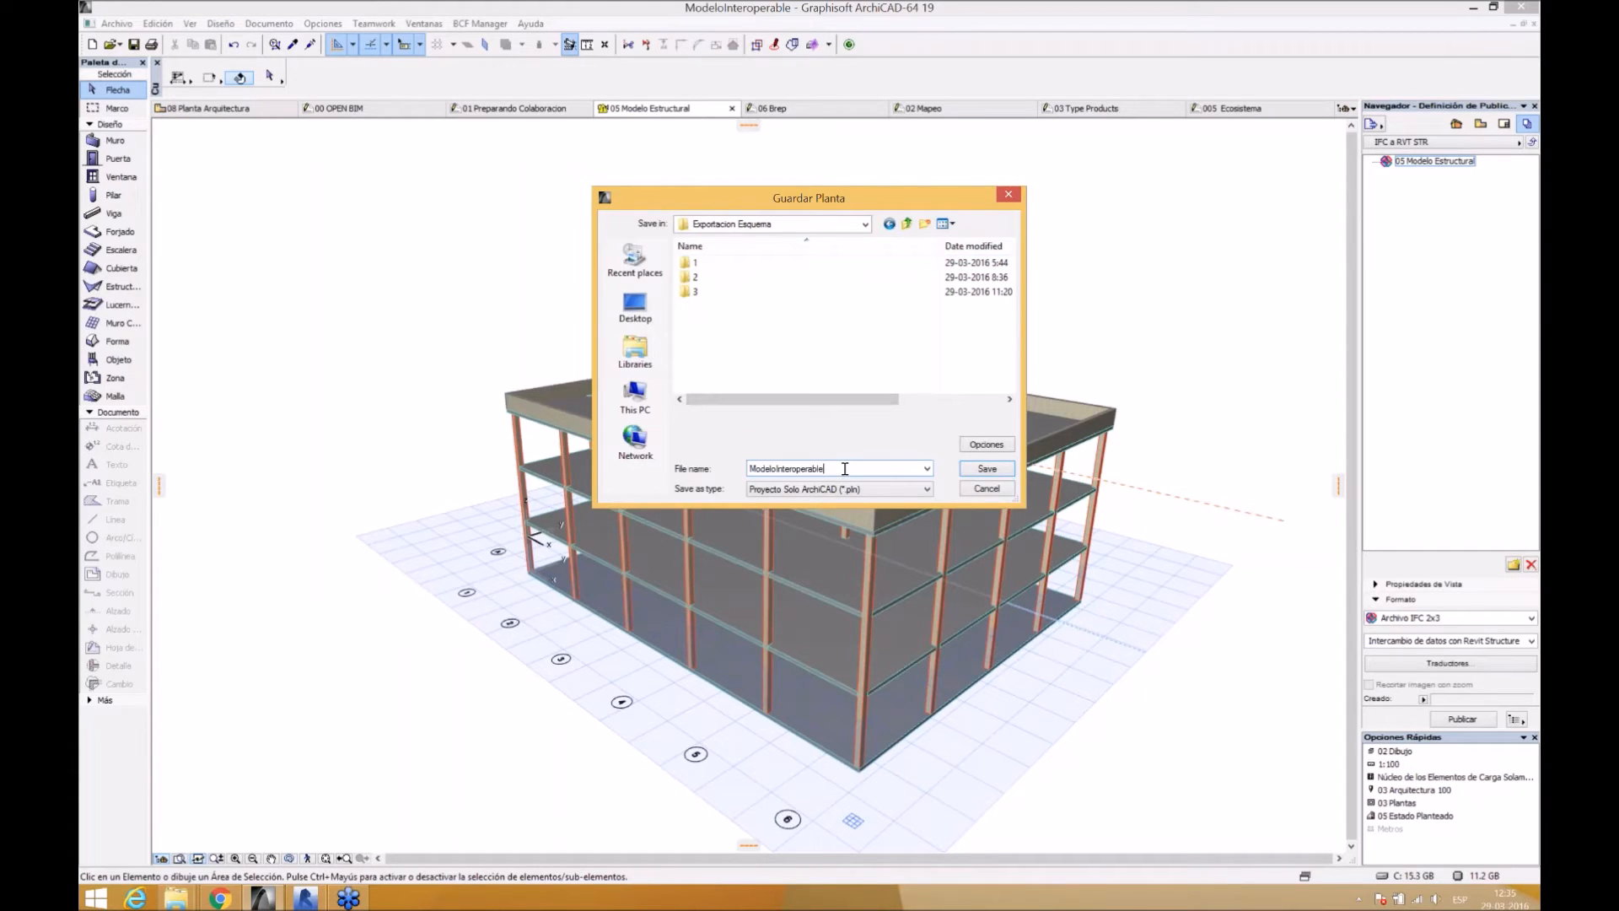
type("01")
left_click(985, 472)
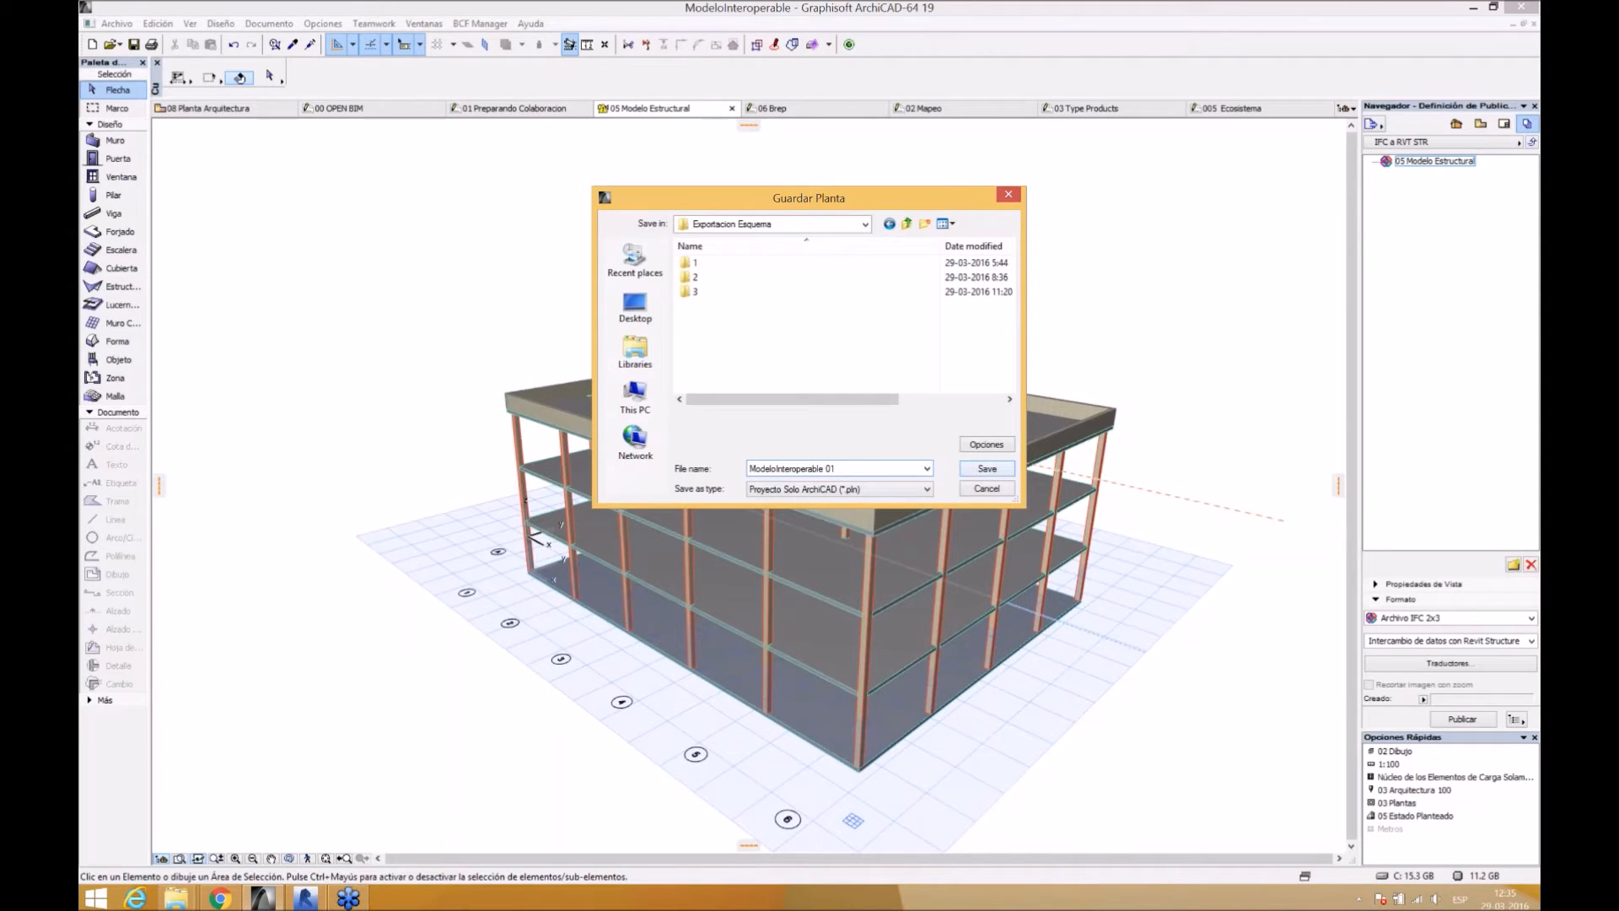
- Save the project as ModeloInteroperable 01-On Line in the OPENBIM-WEBINAR folder
left_click(119, 24)
left_click(151, 141)
left_click(845, 469)
type("01")
left_click(865, 223)
left_click(751, 447)
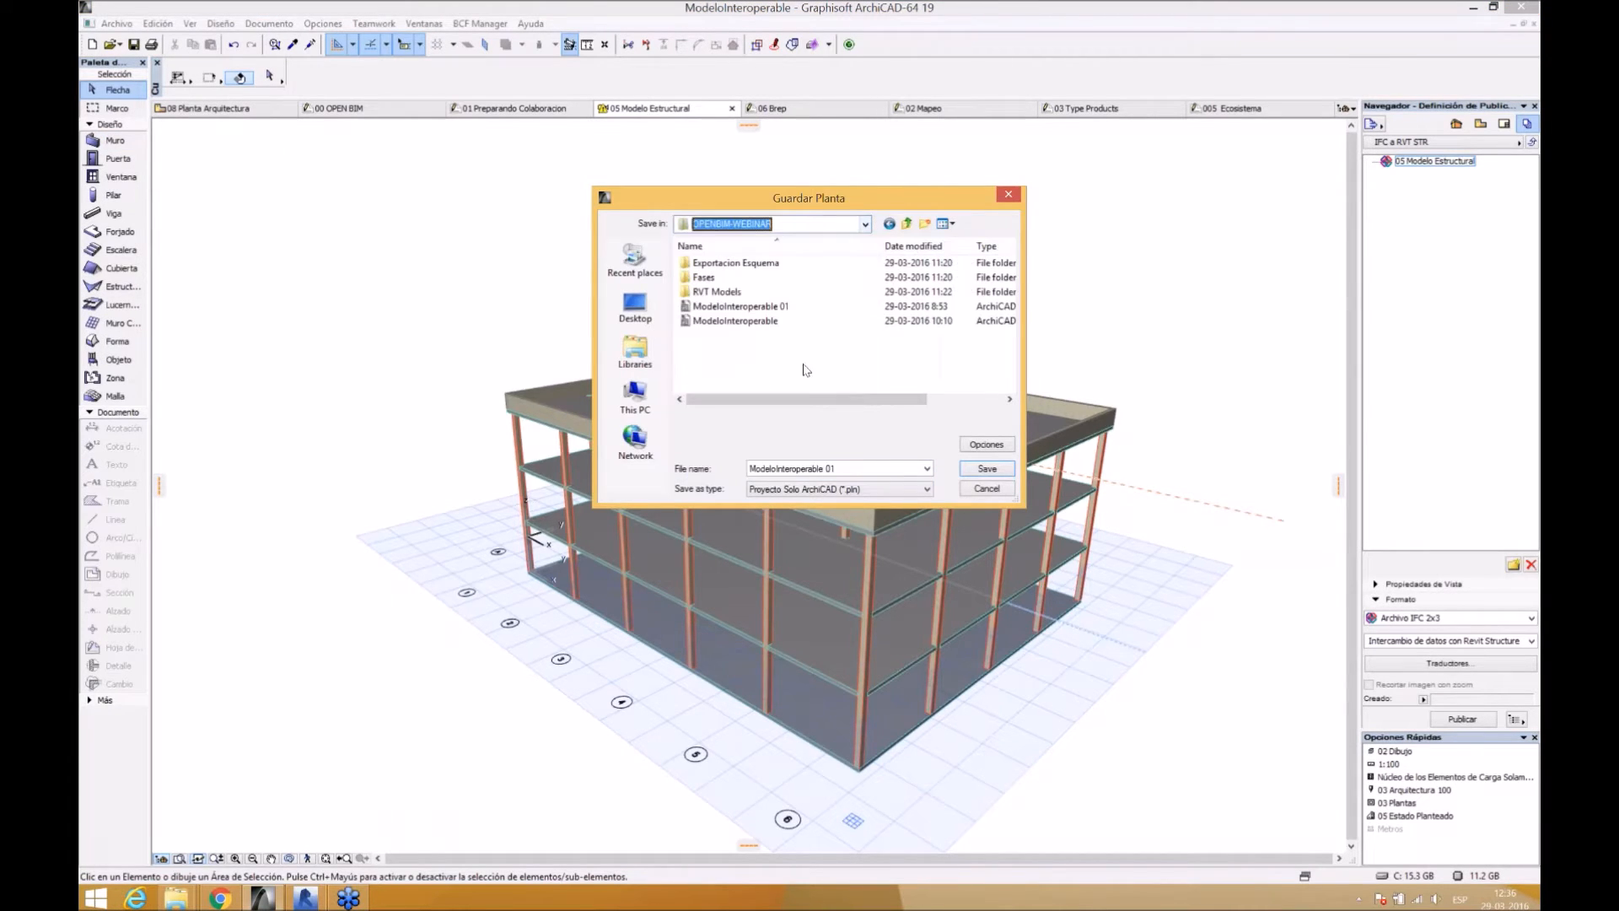
left_click(845, 468)
type("01-On Line")
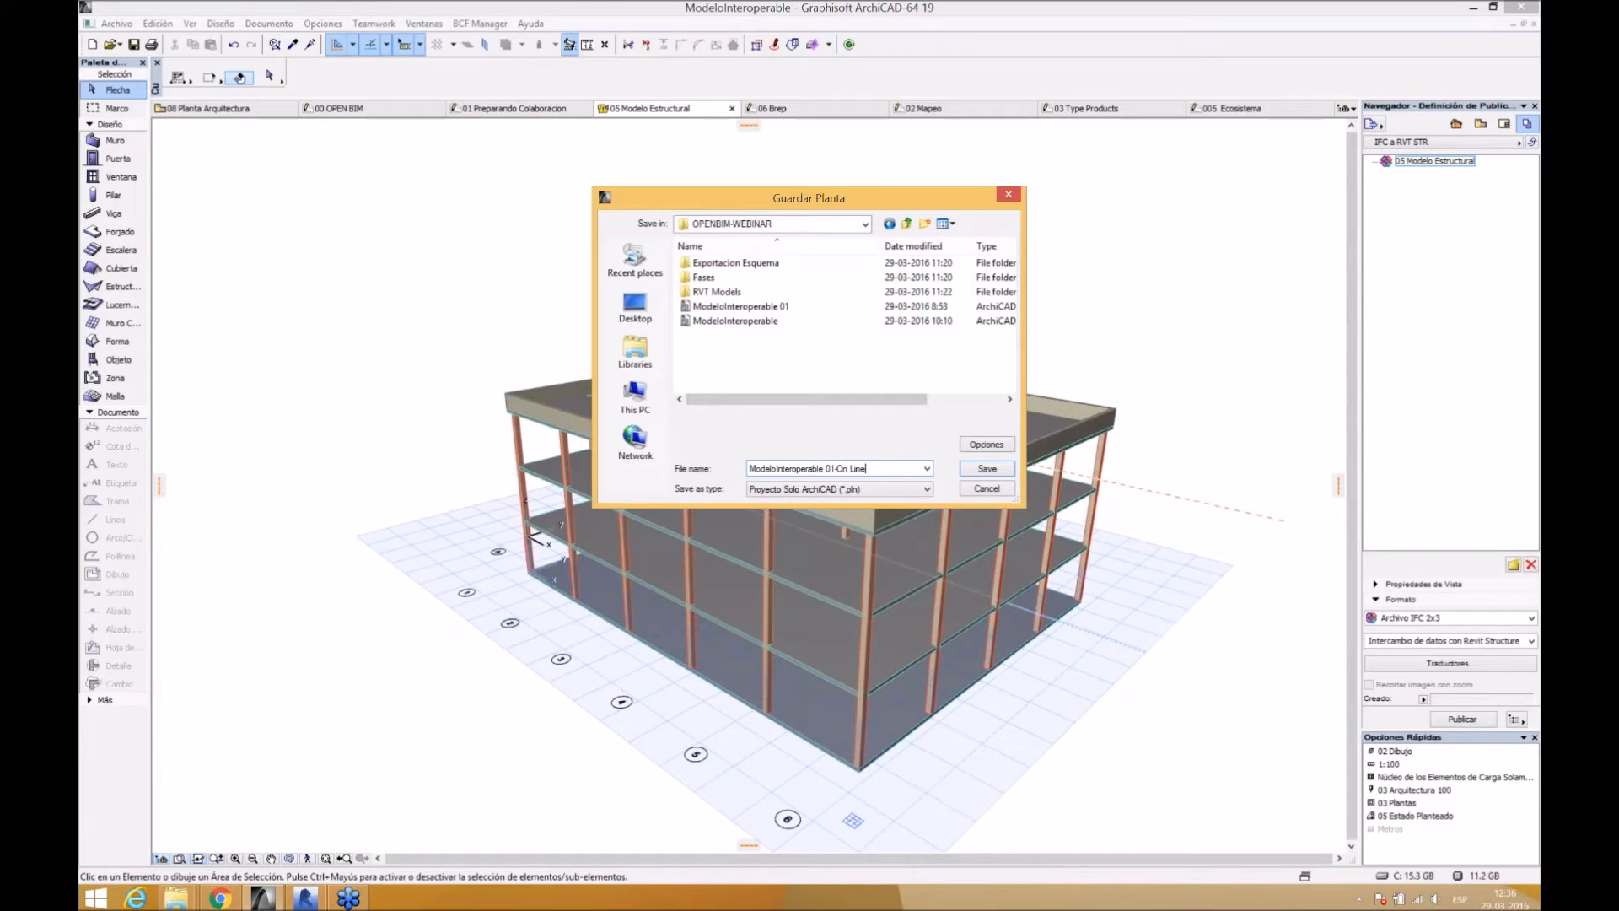
key("Return")
- Set up an IFC 2x3 export in the Exportacion Esquema folder with the Intercambio de datos con Revit Structure translator
left_click(117, 23)
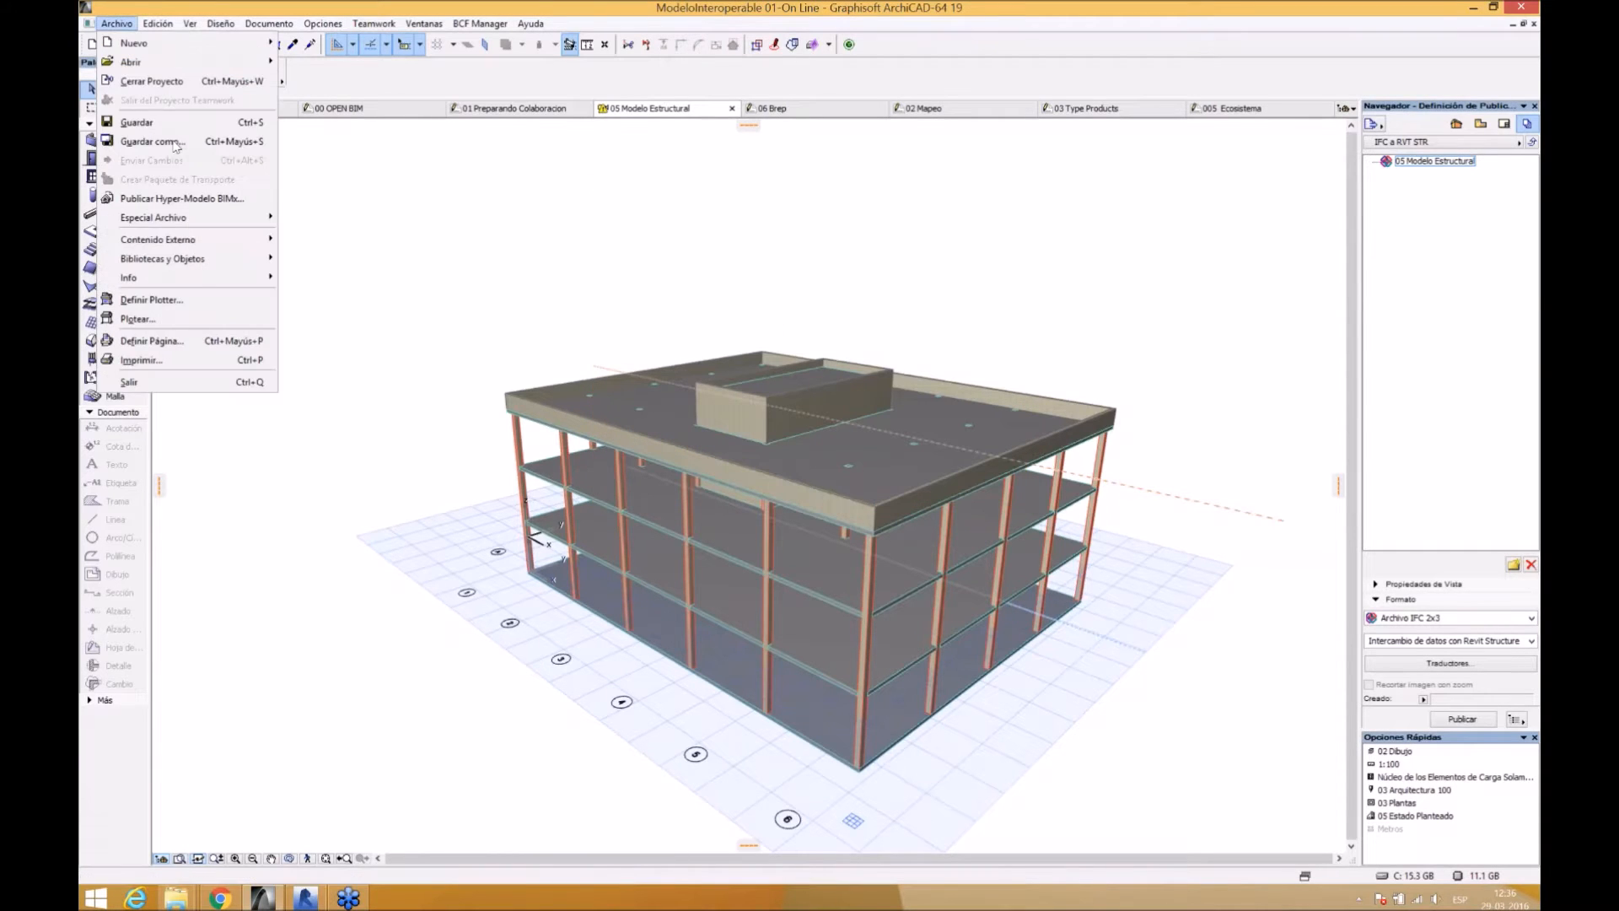
left_click(183, 143)
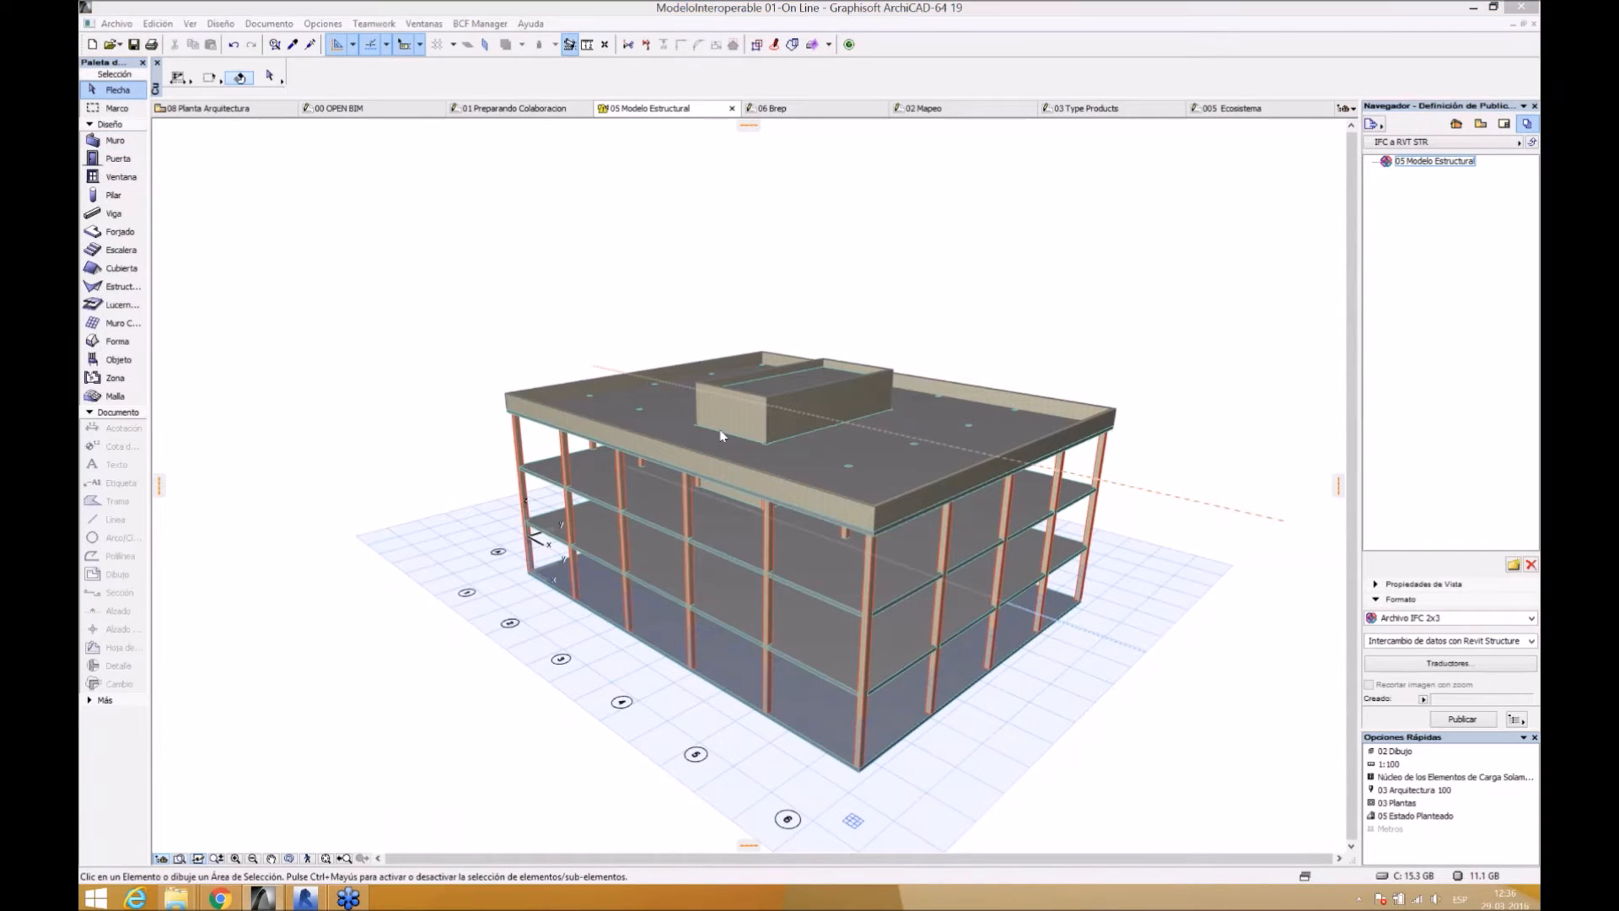
left_click(878, 486)
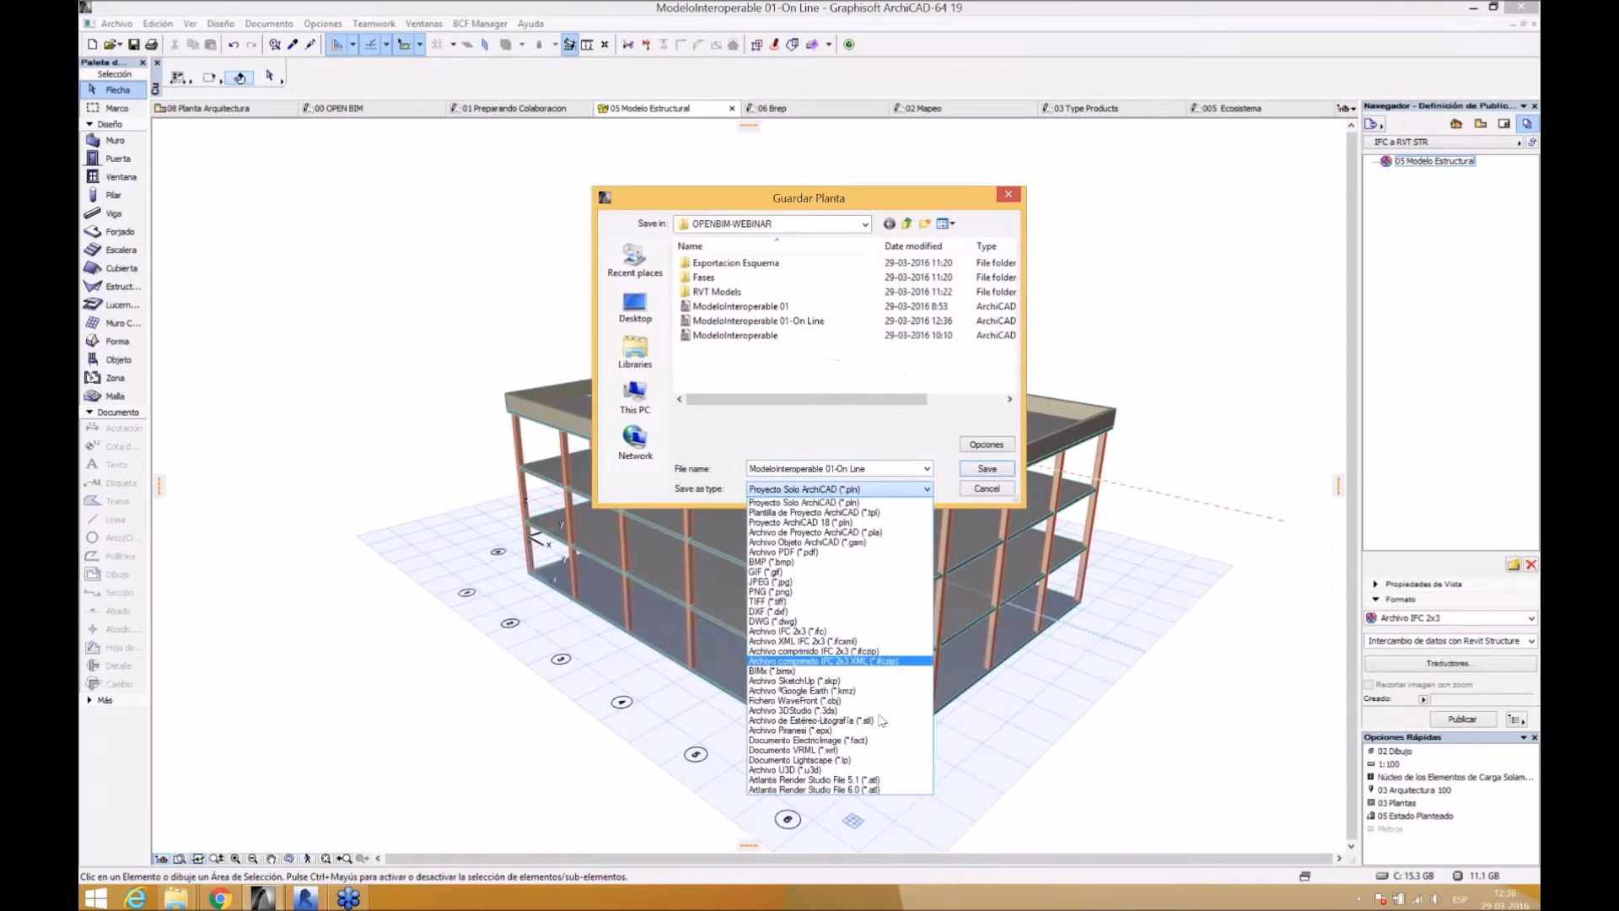
left_click(788, 632)
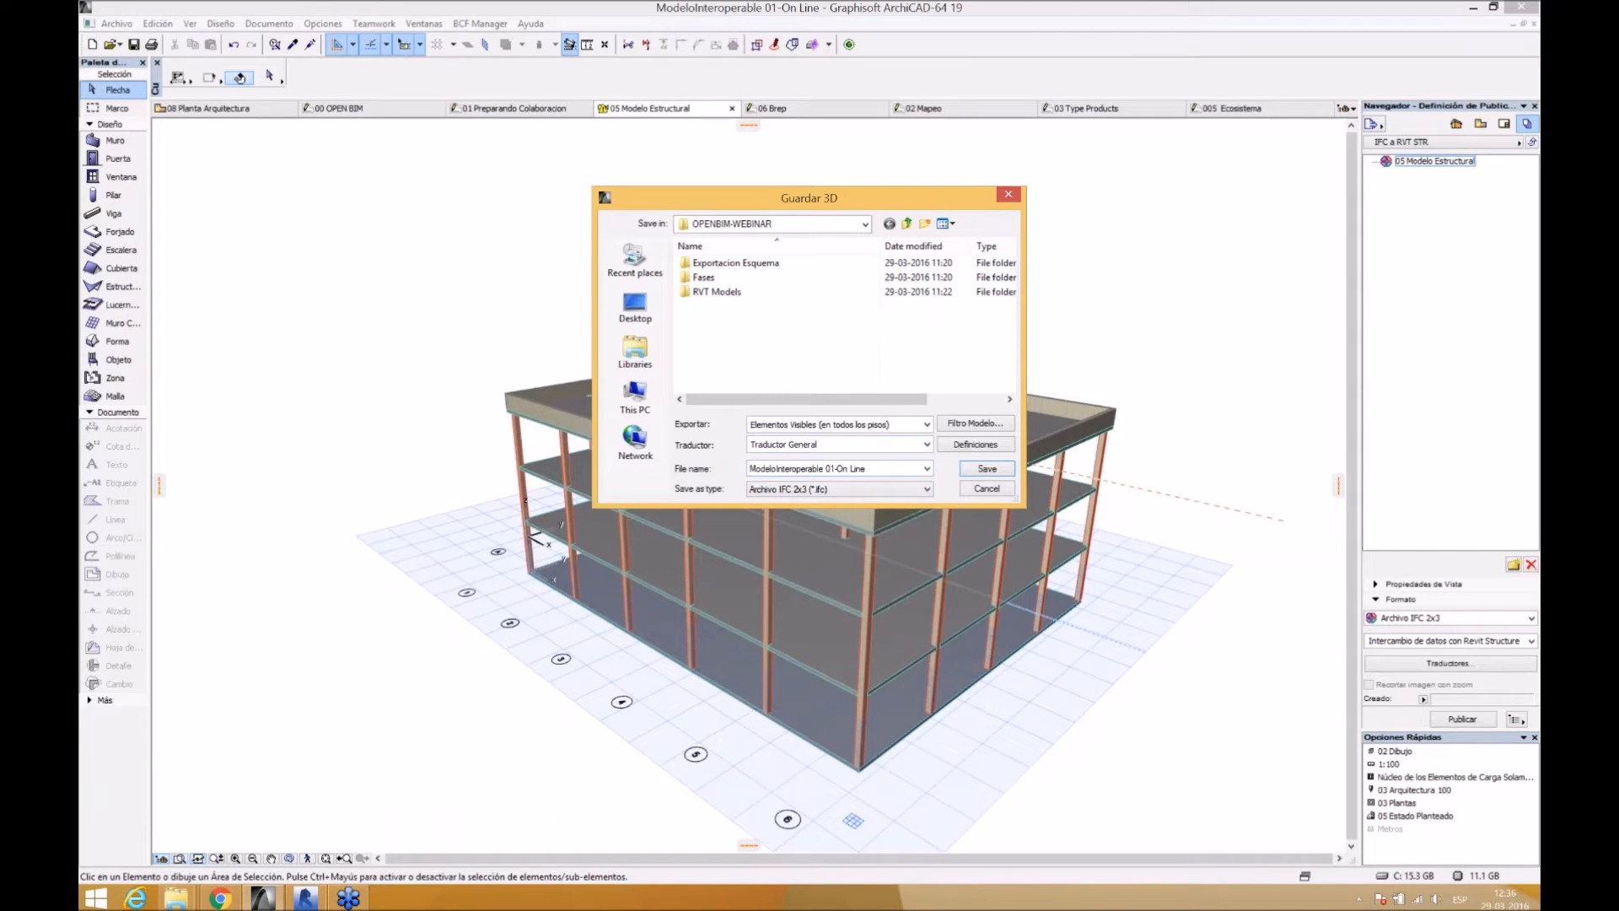
double_click(736, 262)
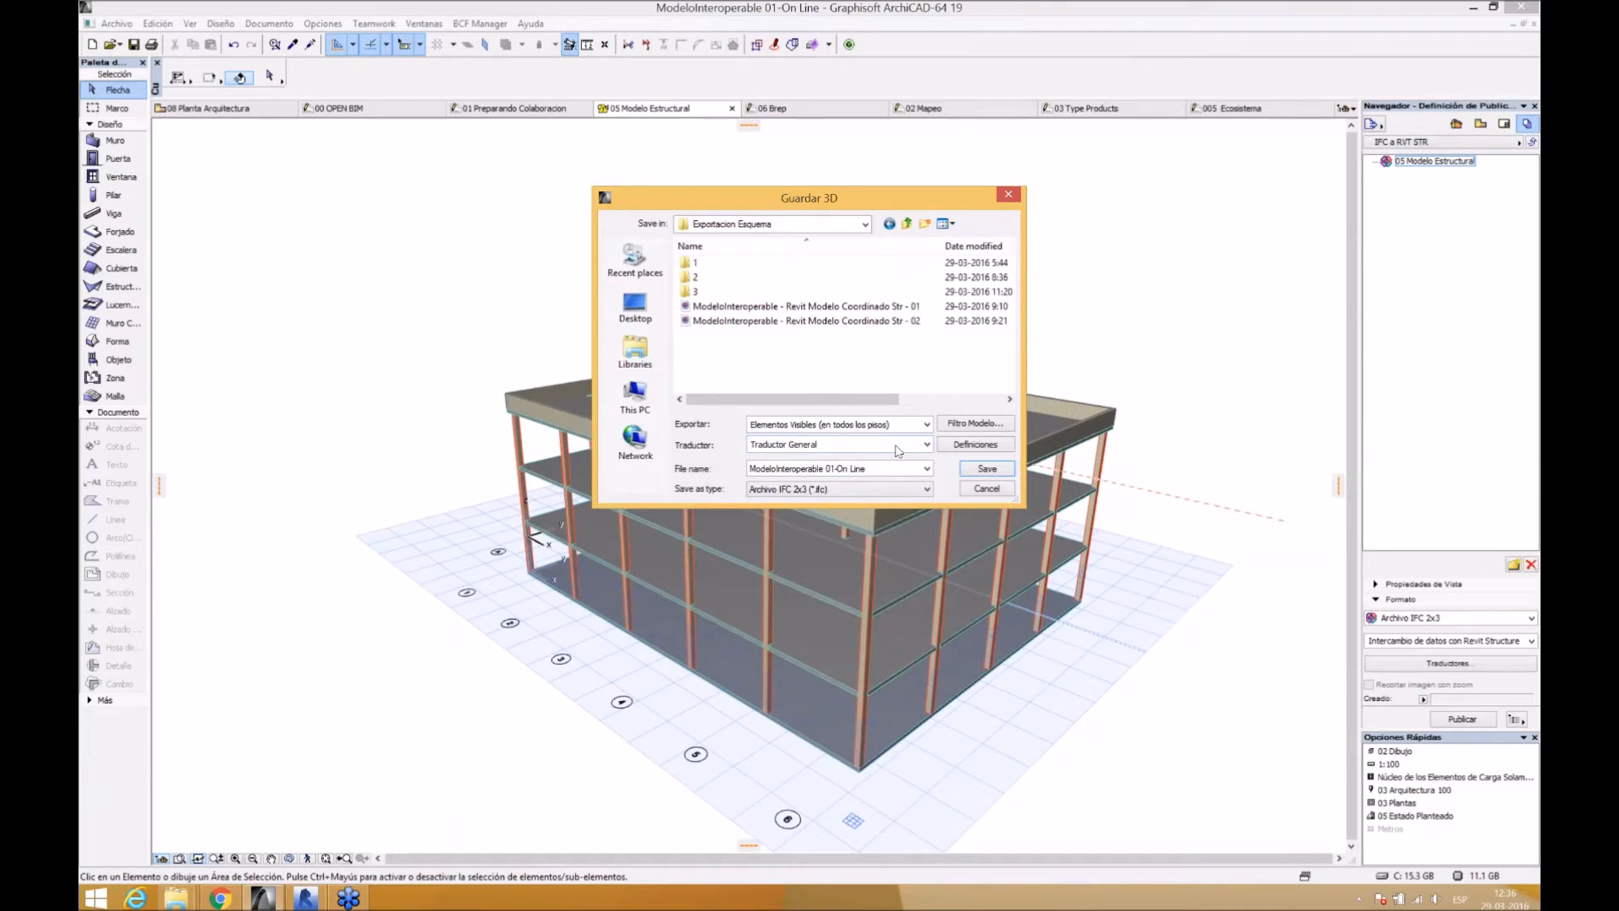
left_click(925, 445)
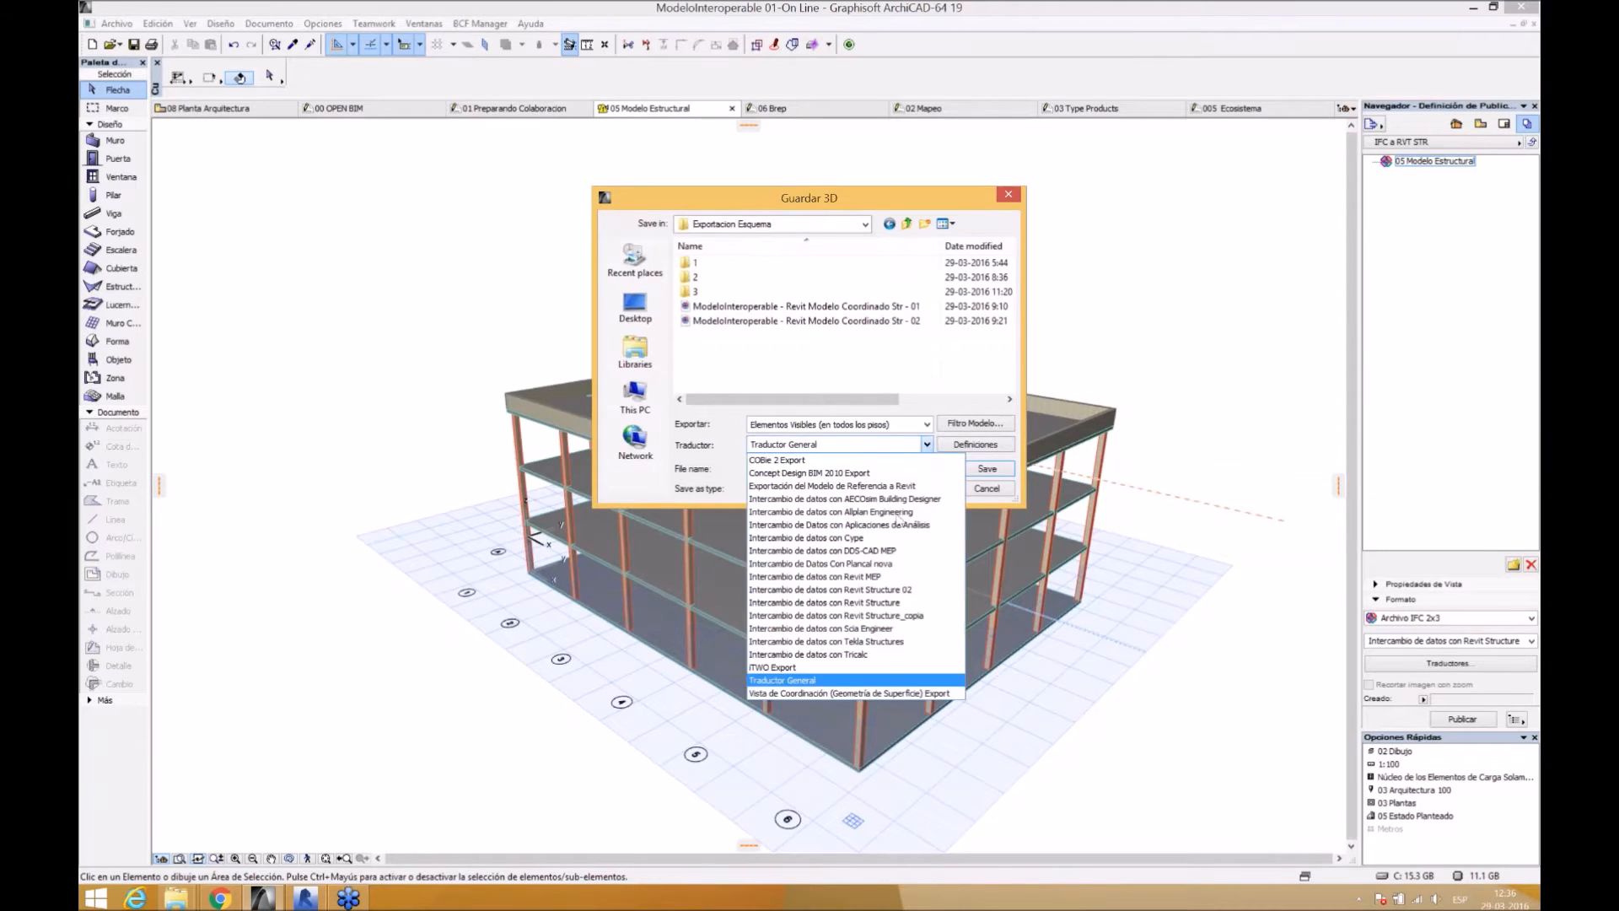
left_click(834, 611)
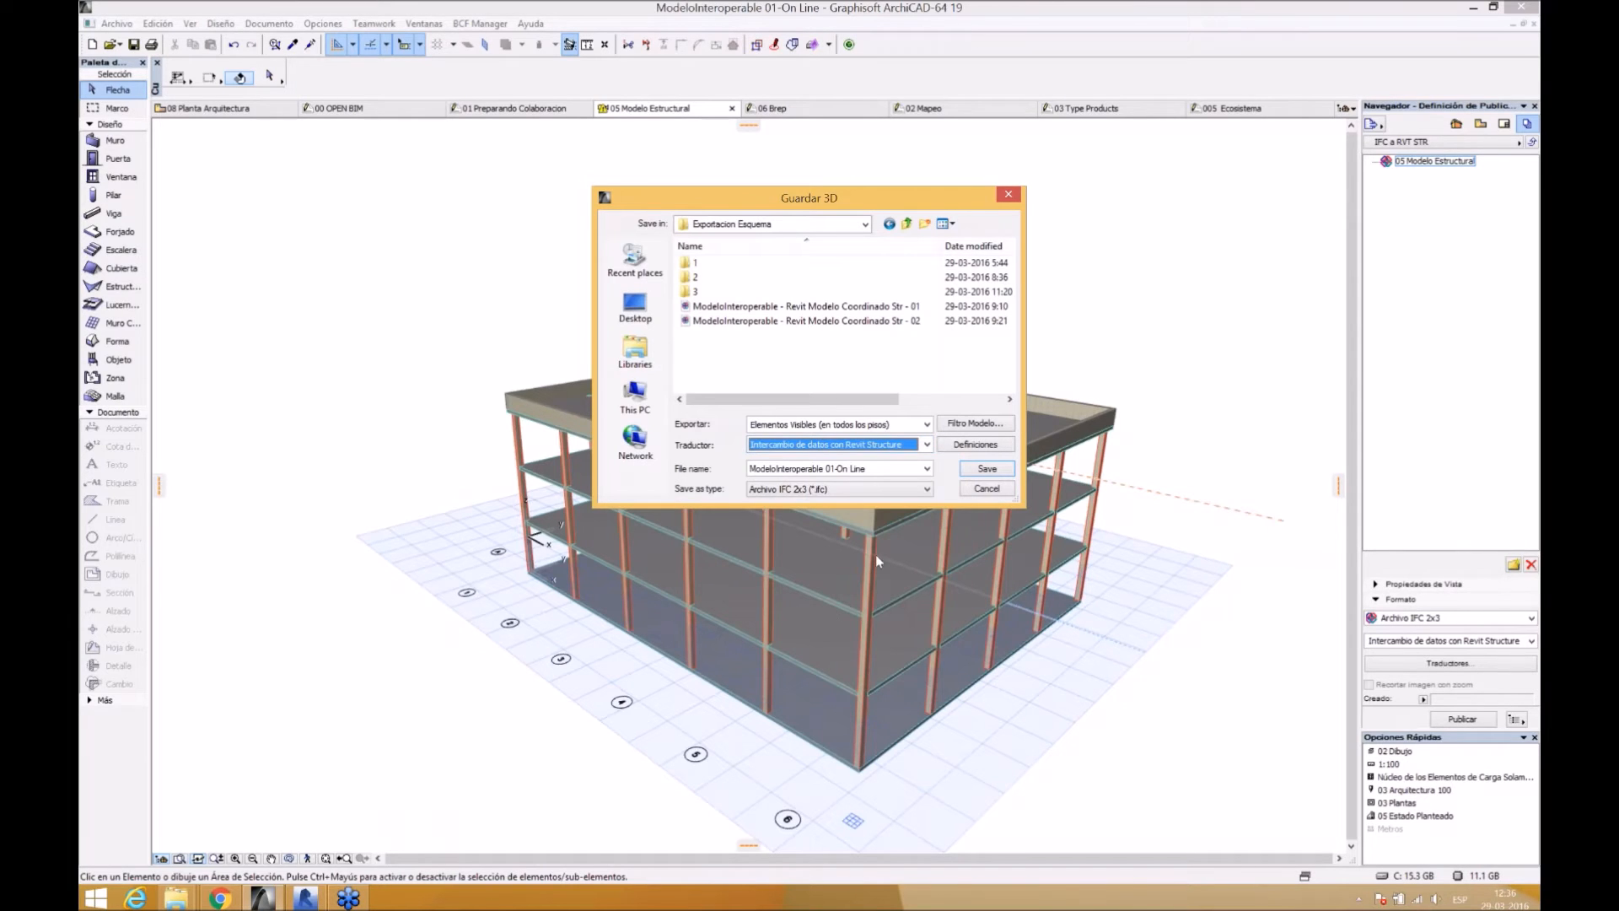
- Examine the Revit Structure translator's export options for elements to export, IFC model view definition and exported properties, keeping the current choices
left_click(969, 445)
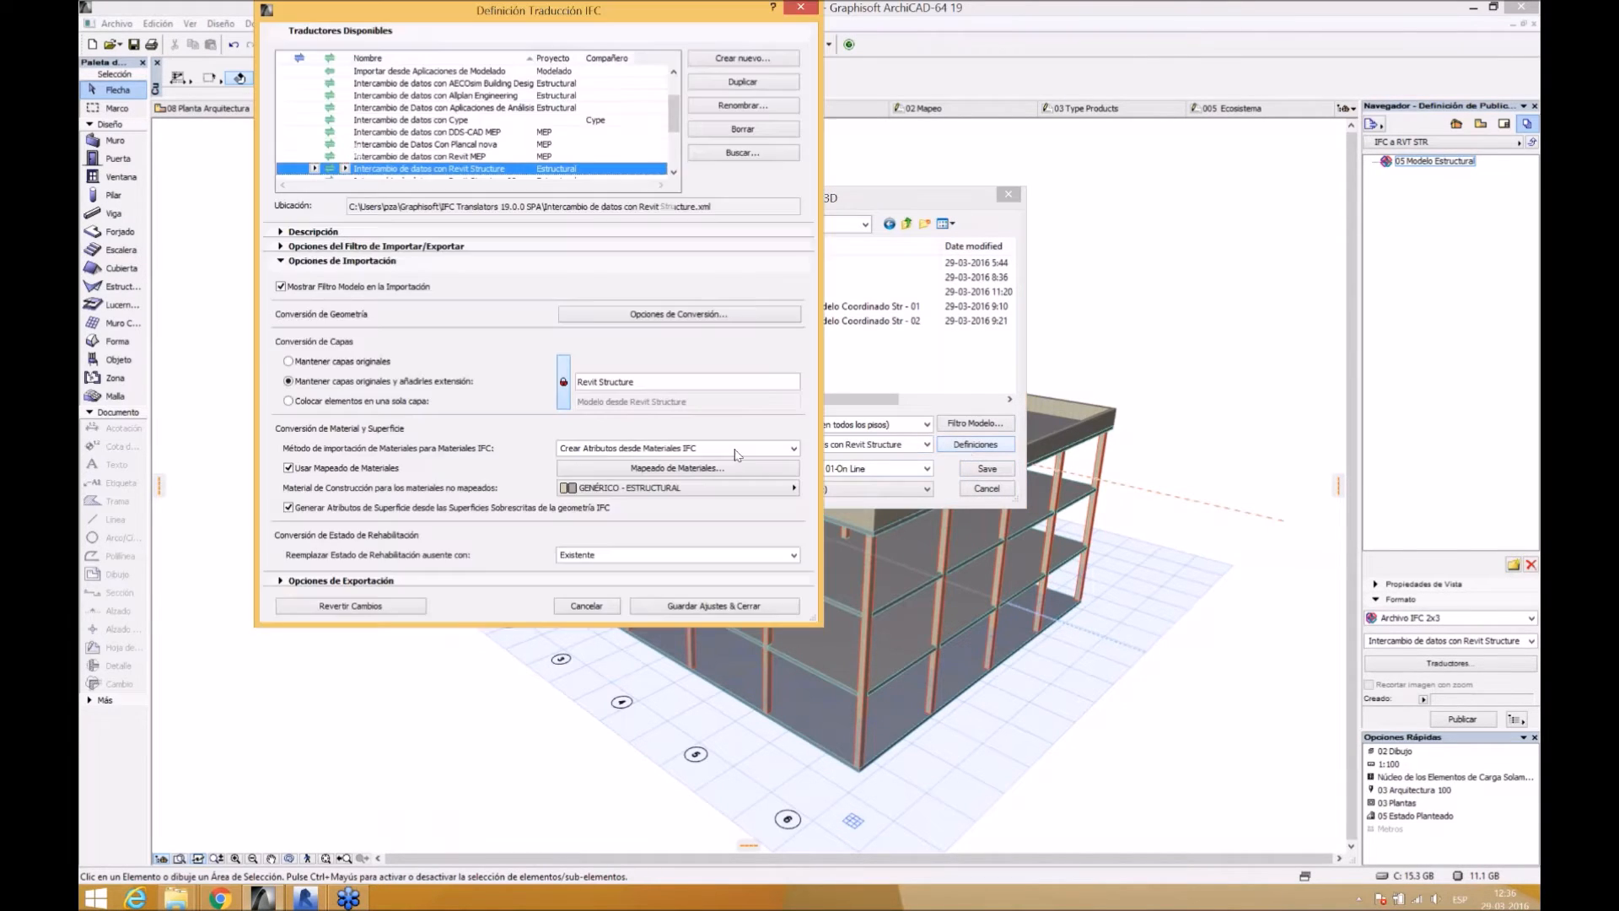
left_click(280, 262)
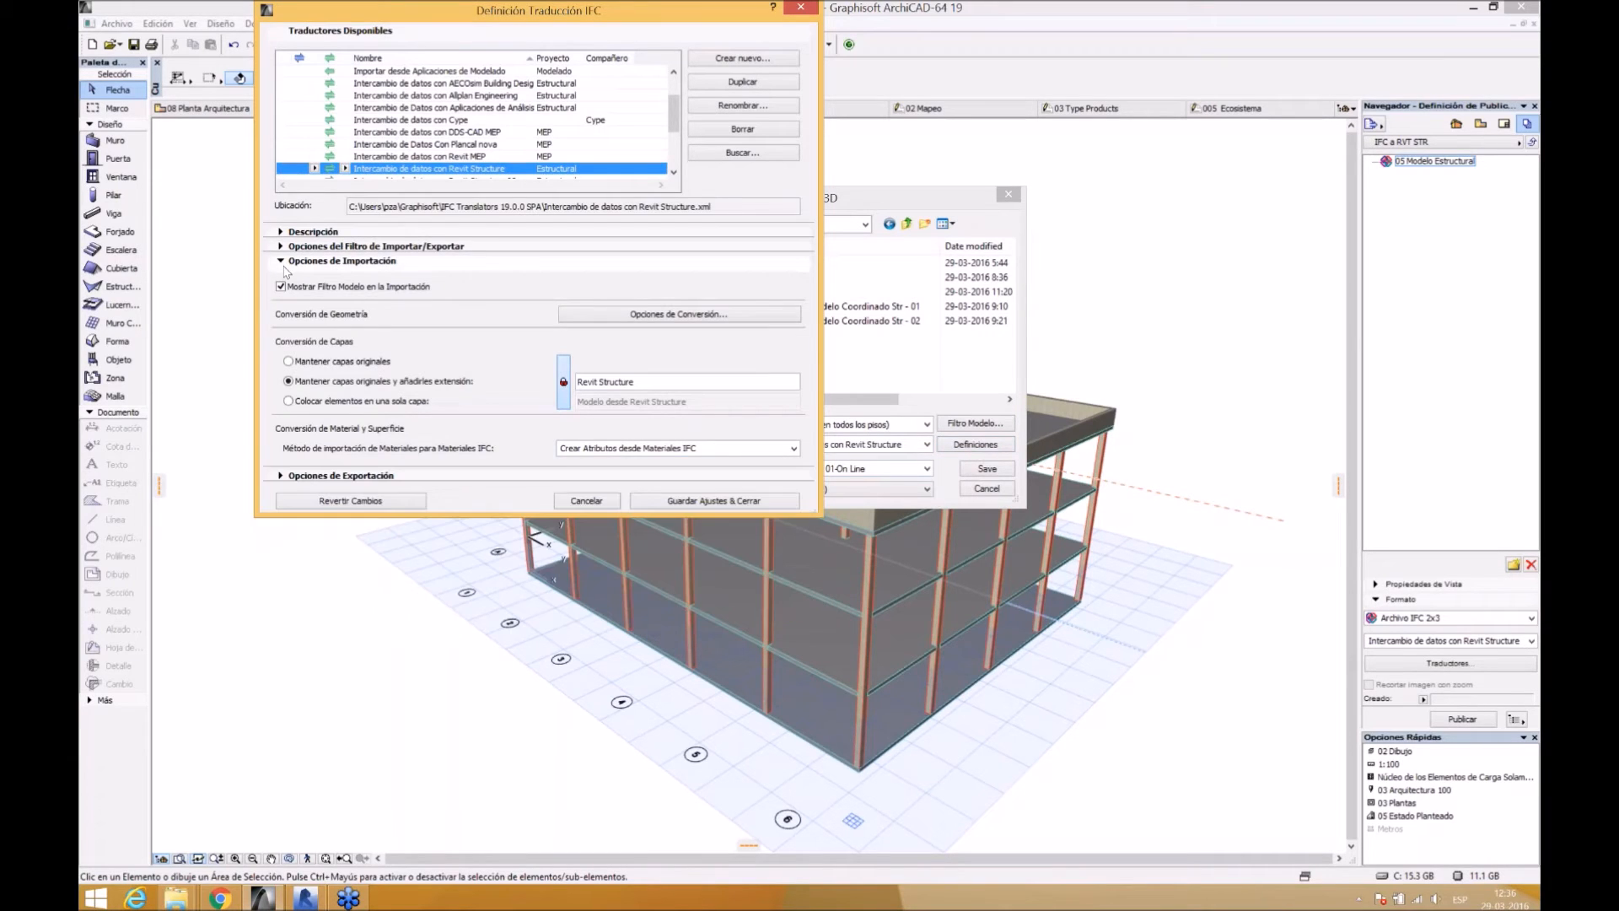
left_click(282, 276)
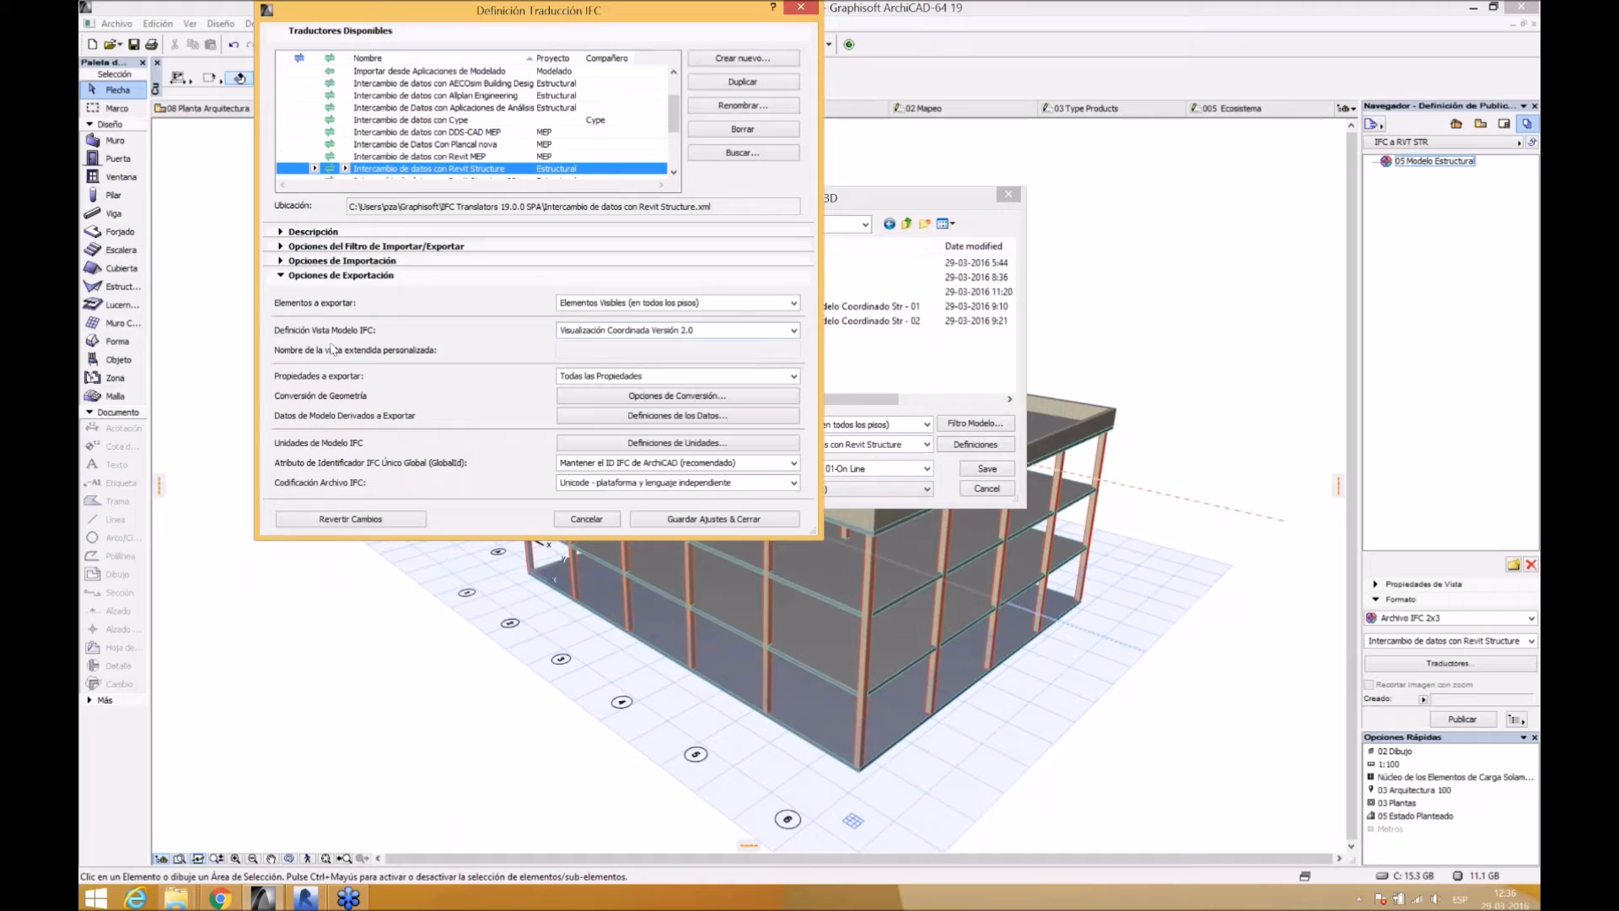
left_click(665, 330)
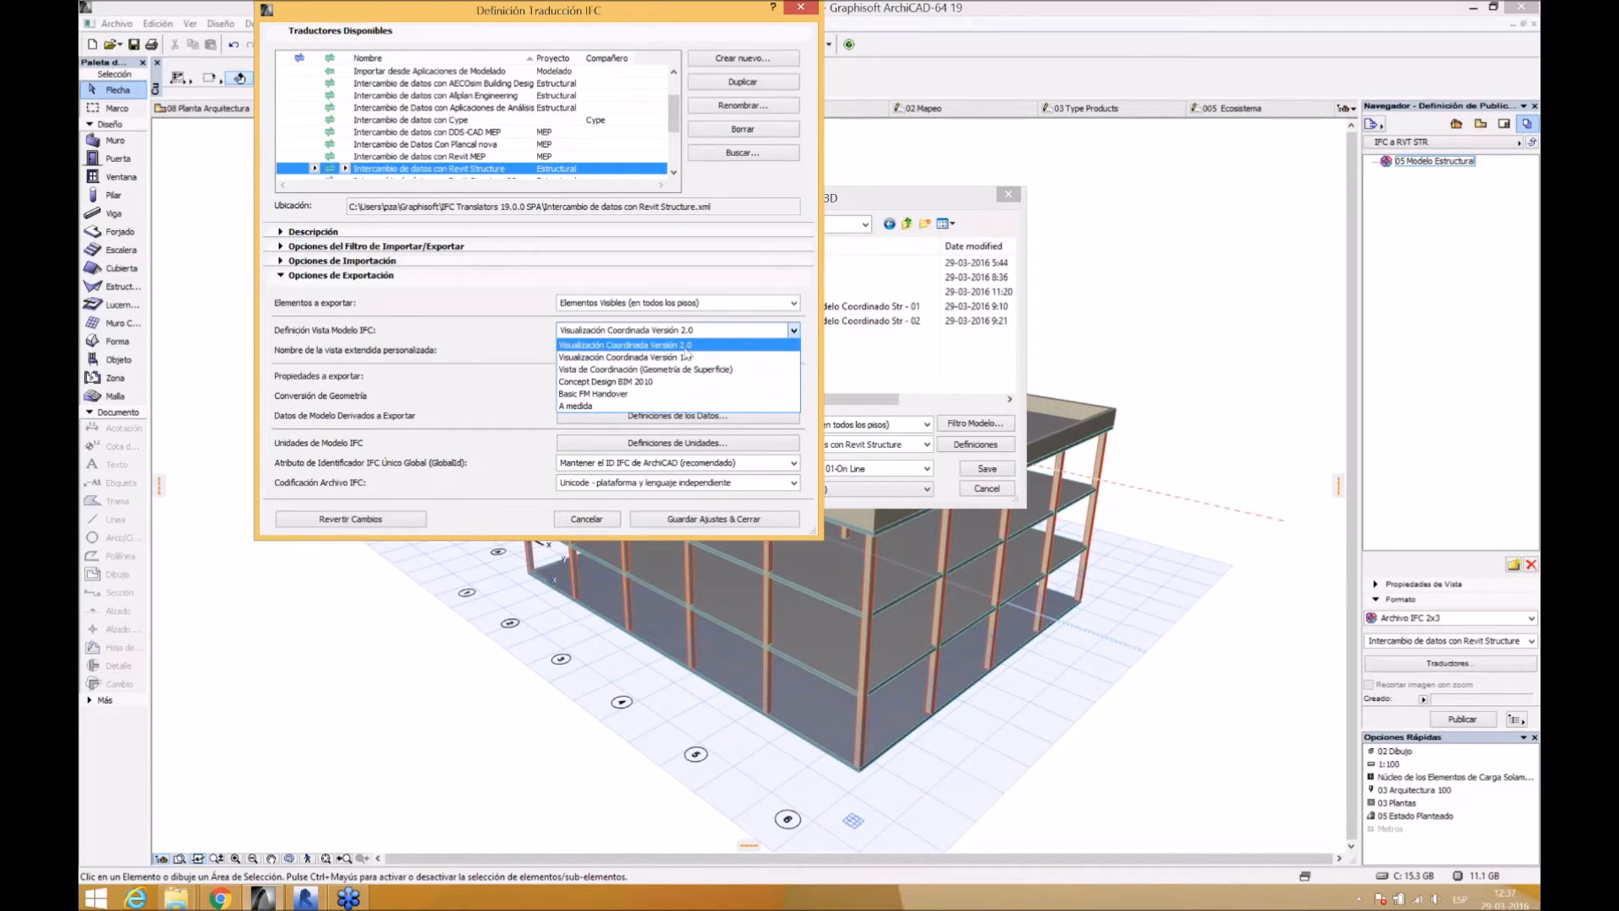
left_click(713, 345)
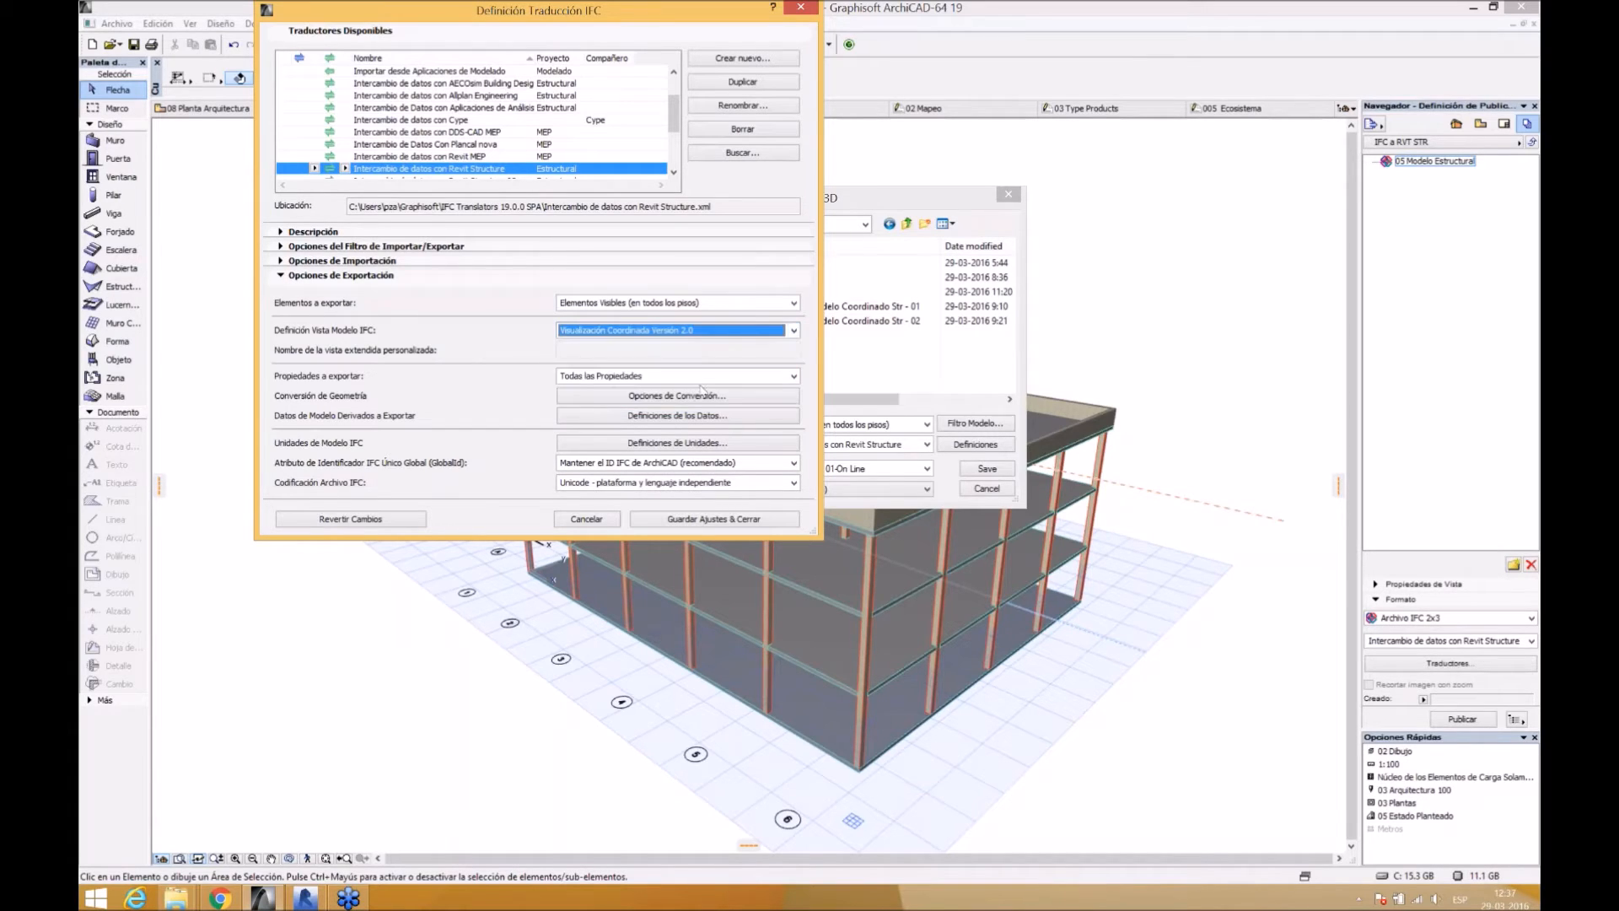
left_click(697, 303)
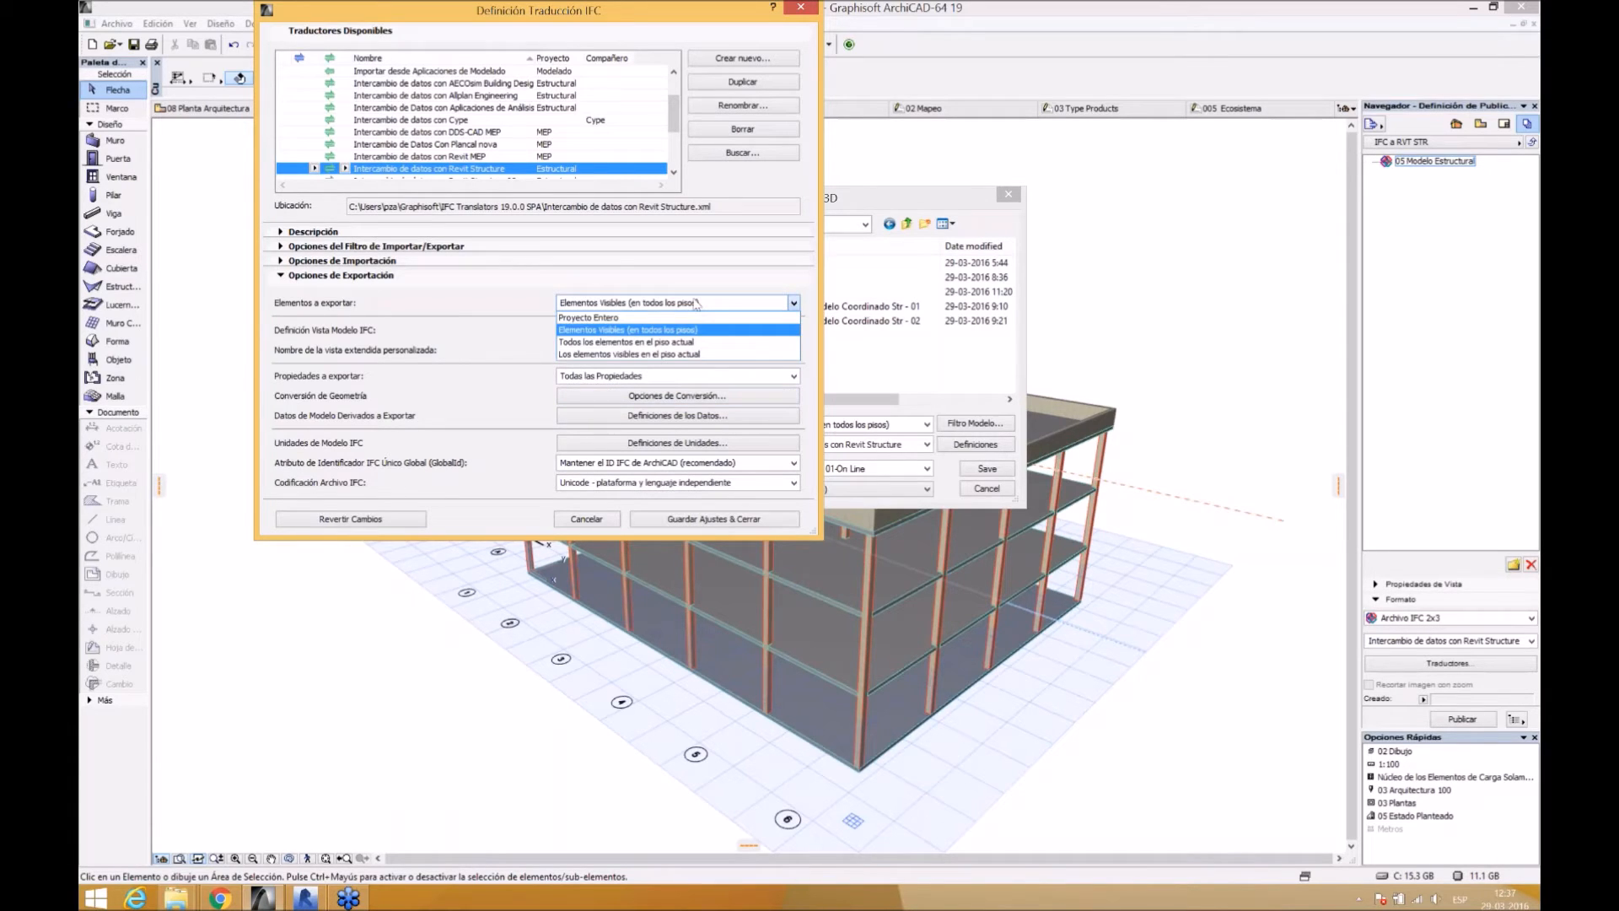
left_click(675, 330)
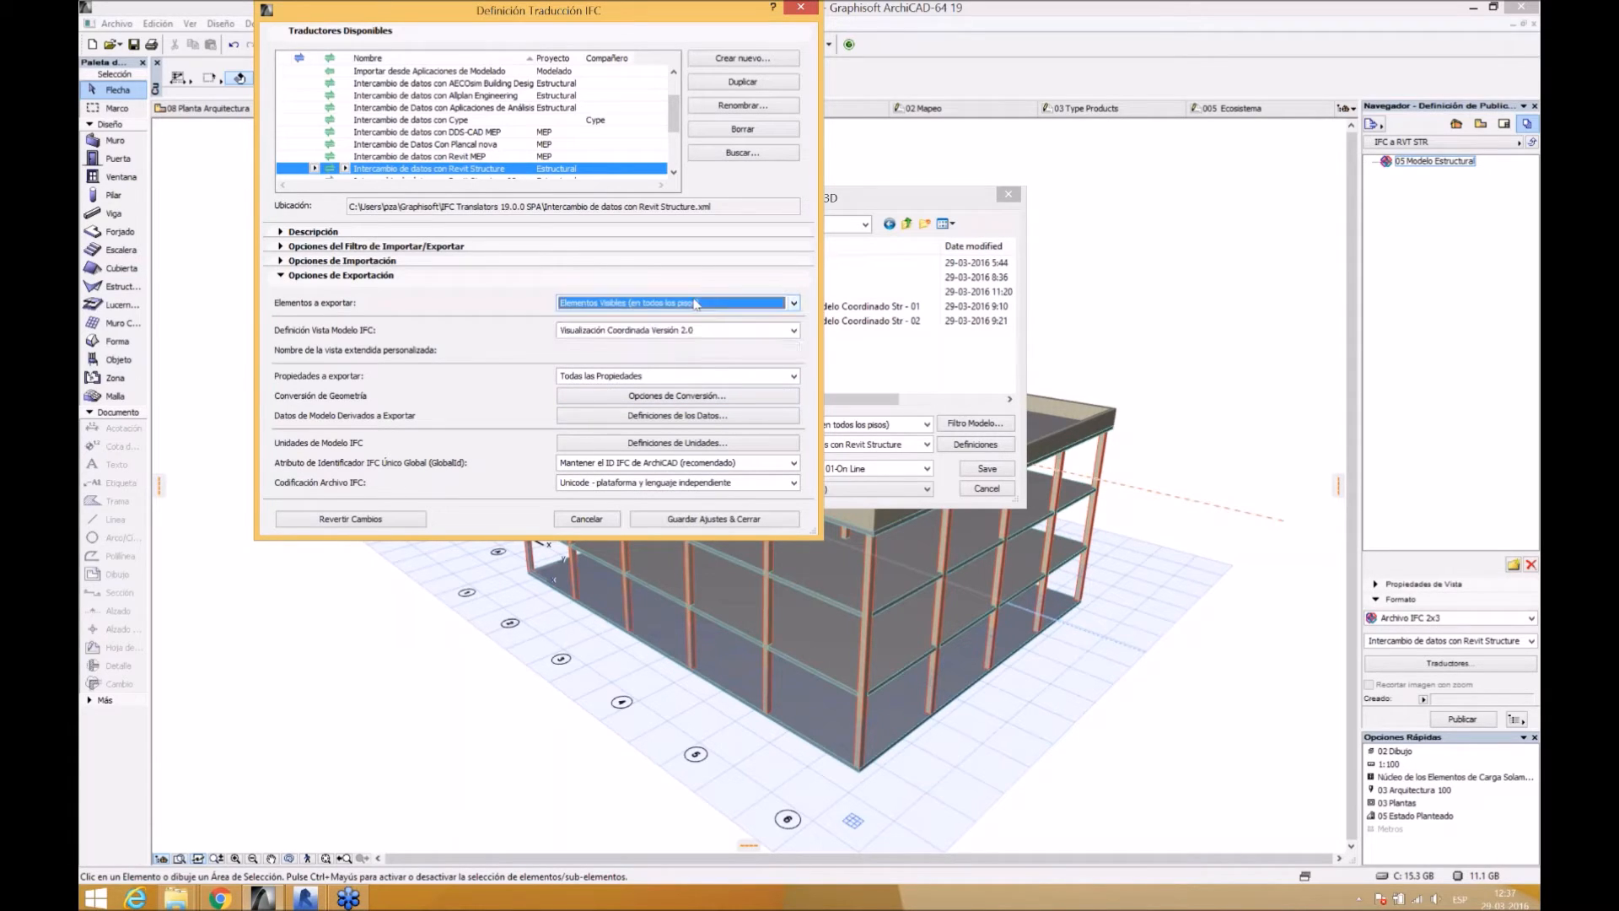
left_click(657, 377)
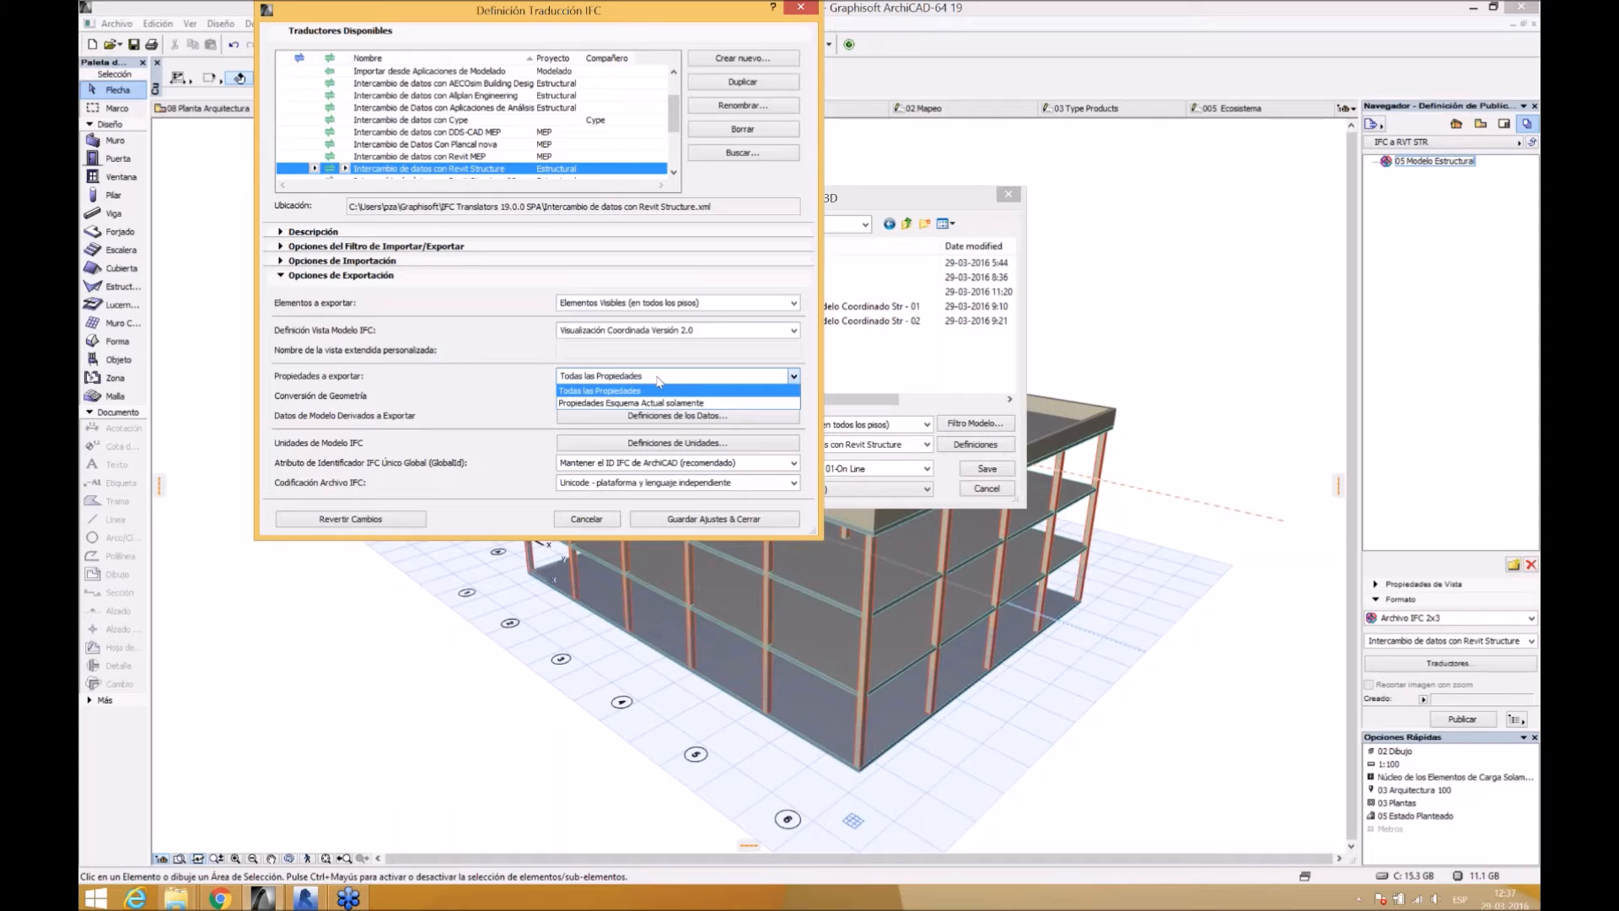
left_click(660, 390)
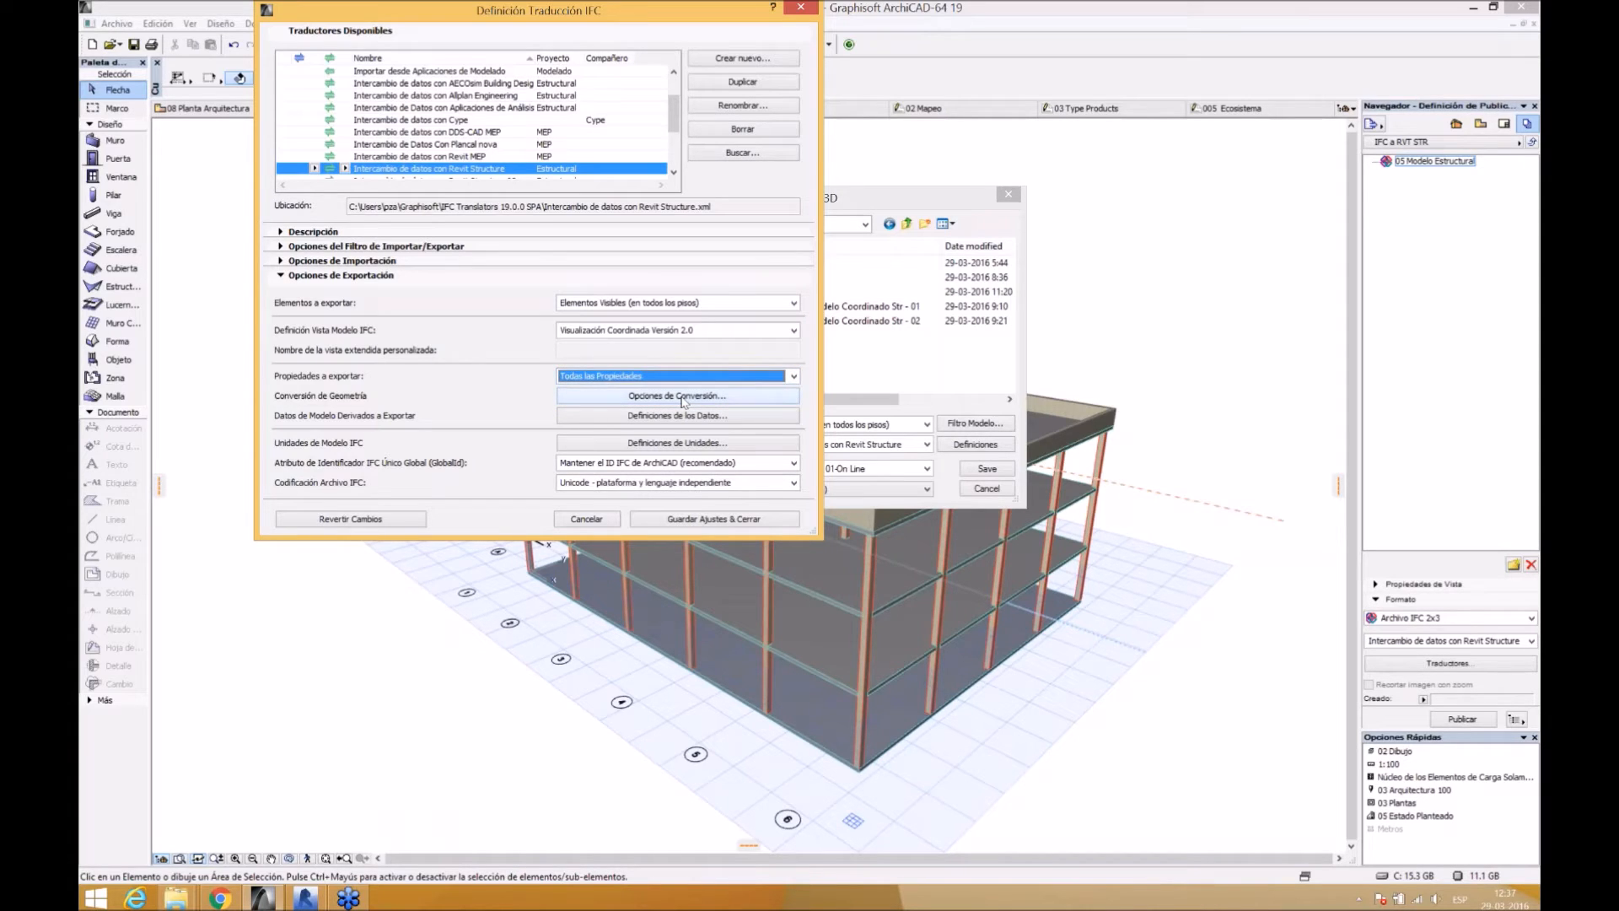
- Review the geometry conversion options for complex multilayer geometries and solid element operations, and close the translator settings and export without saving
left_click(682, 398)
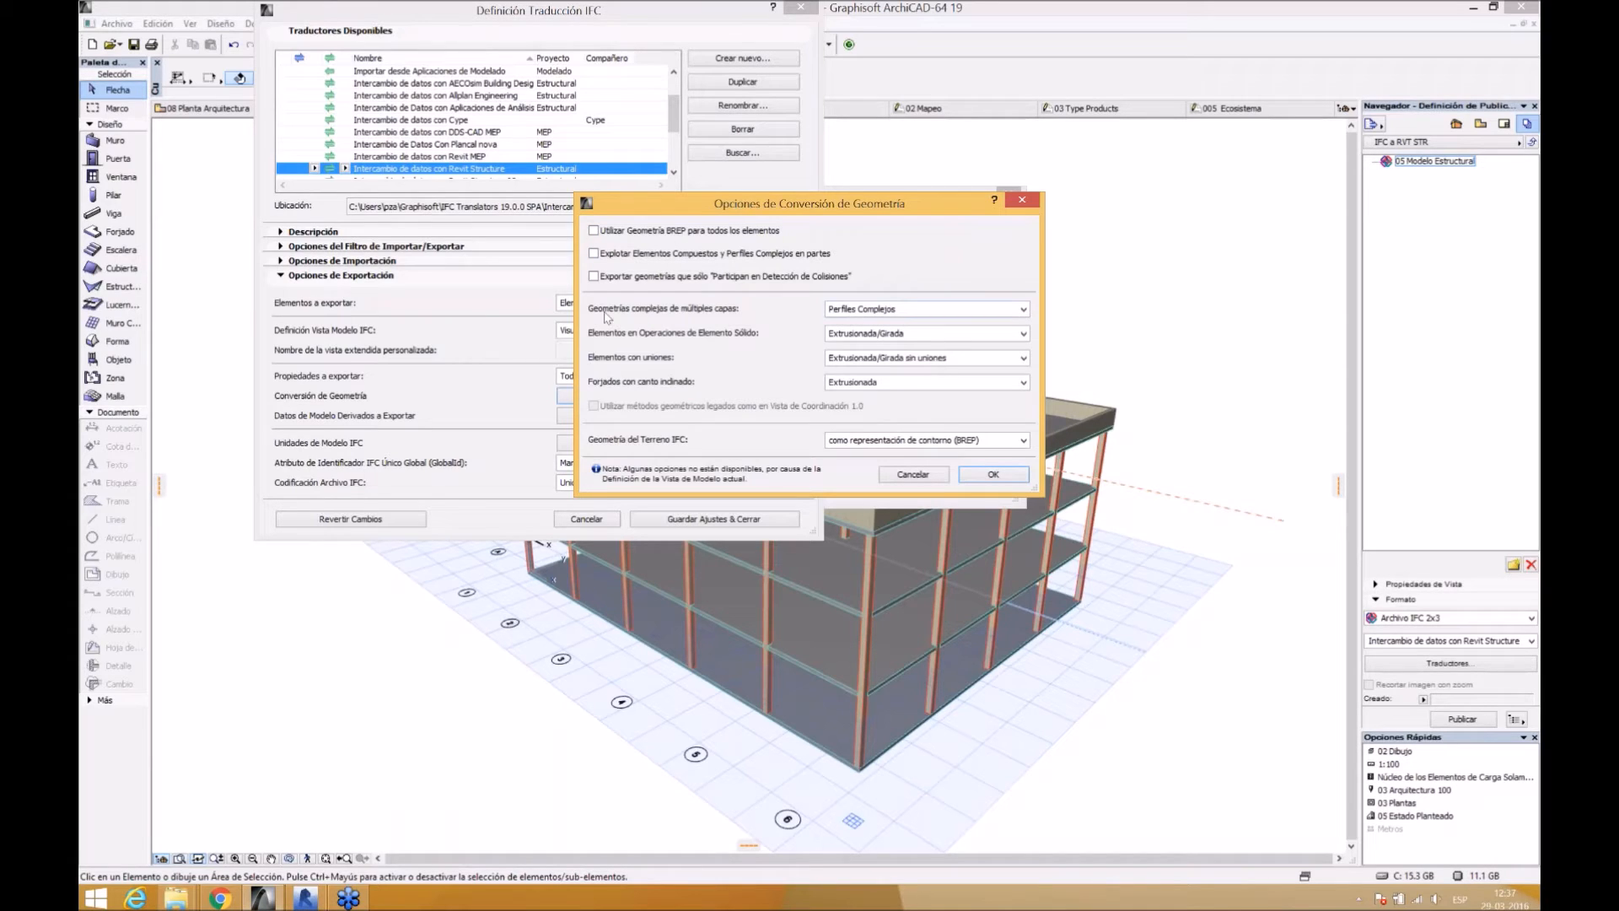
left_click(878, 313)
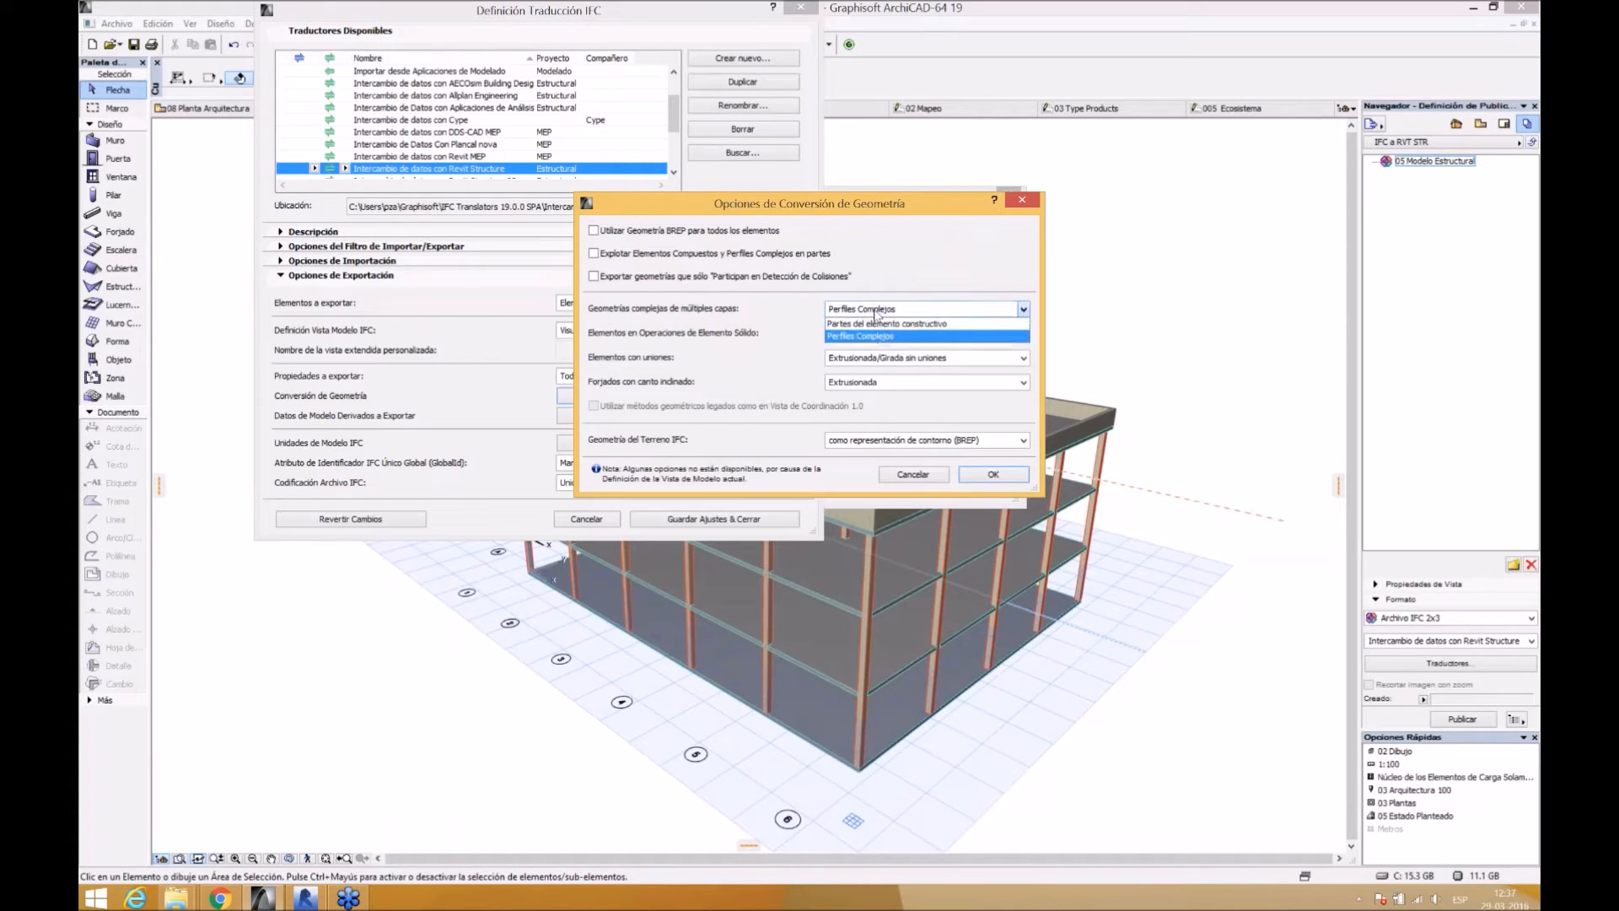
left_click(809, 332)
left_click(873, 333)
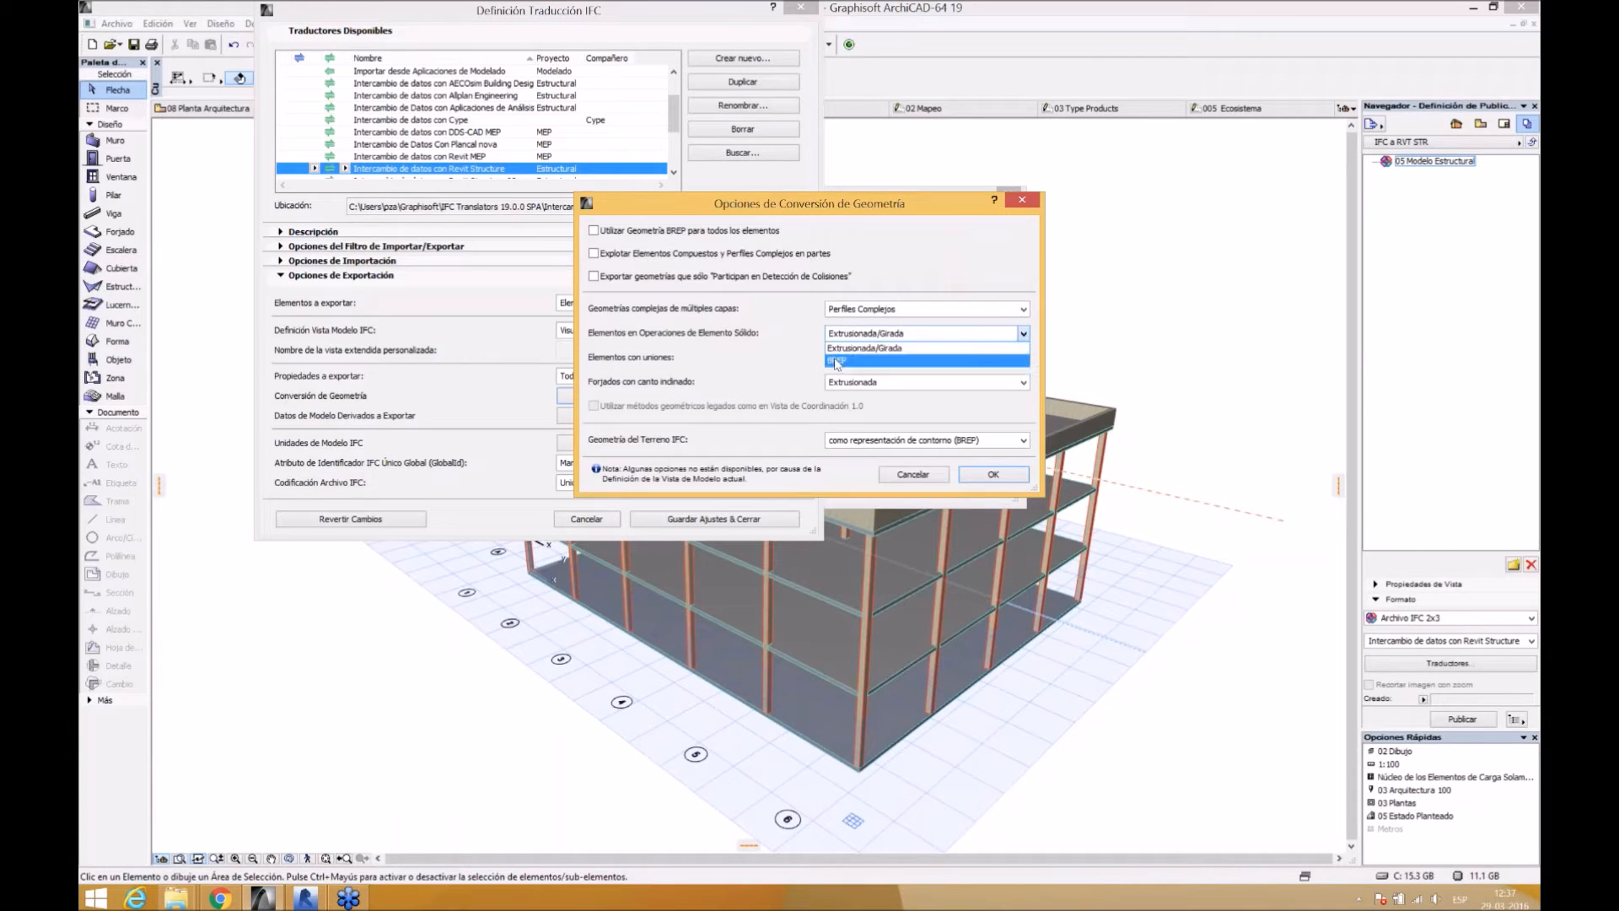
left_click(777, 333)
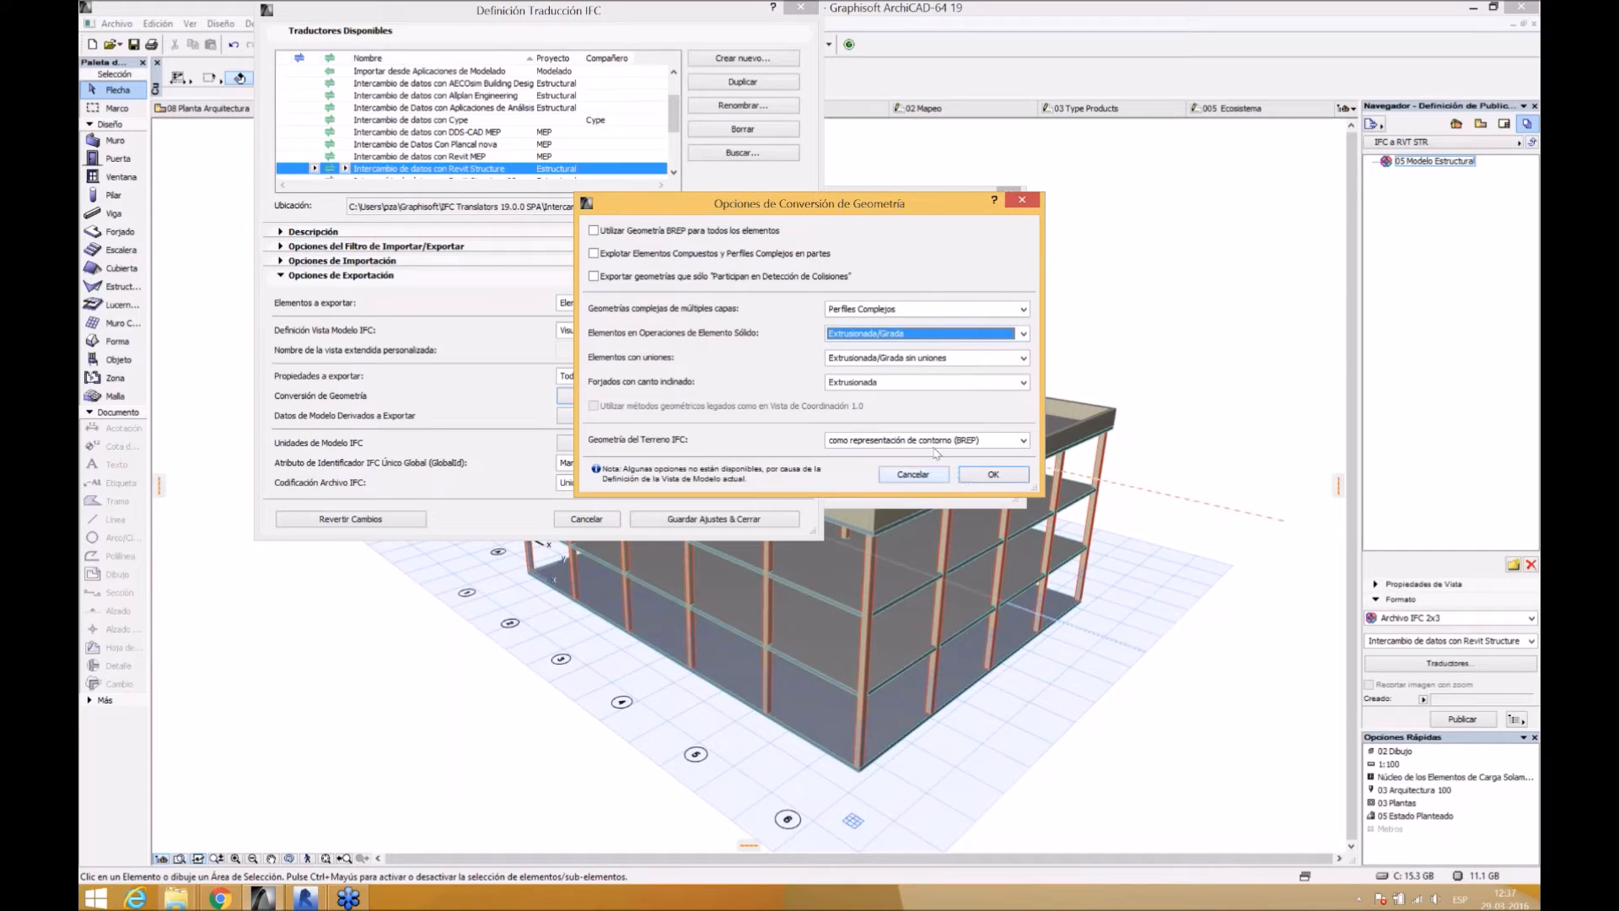
left_click(913, 475)
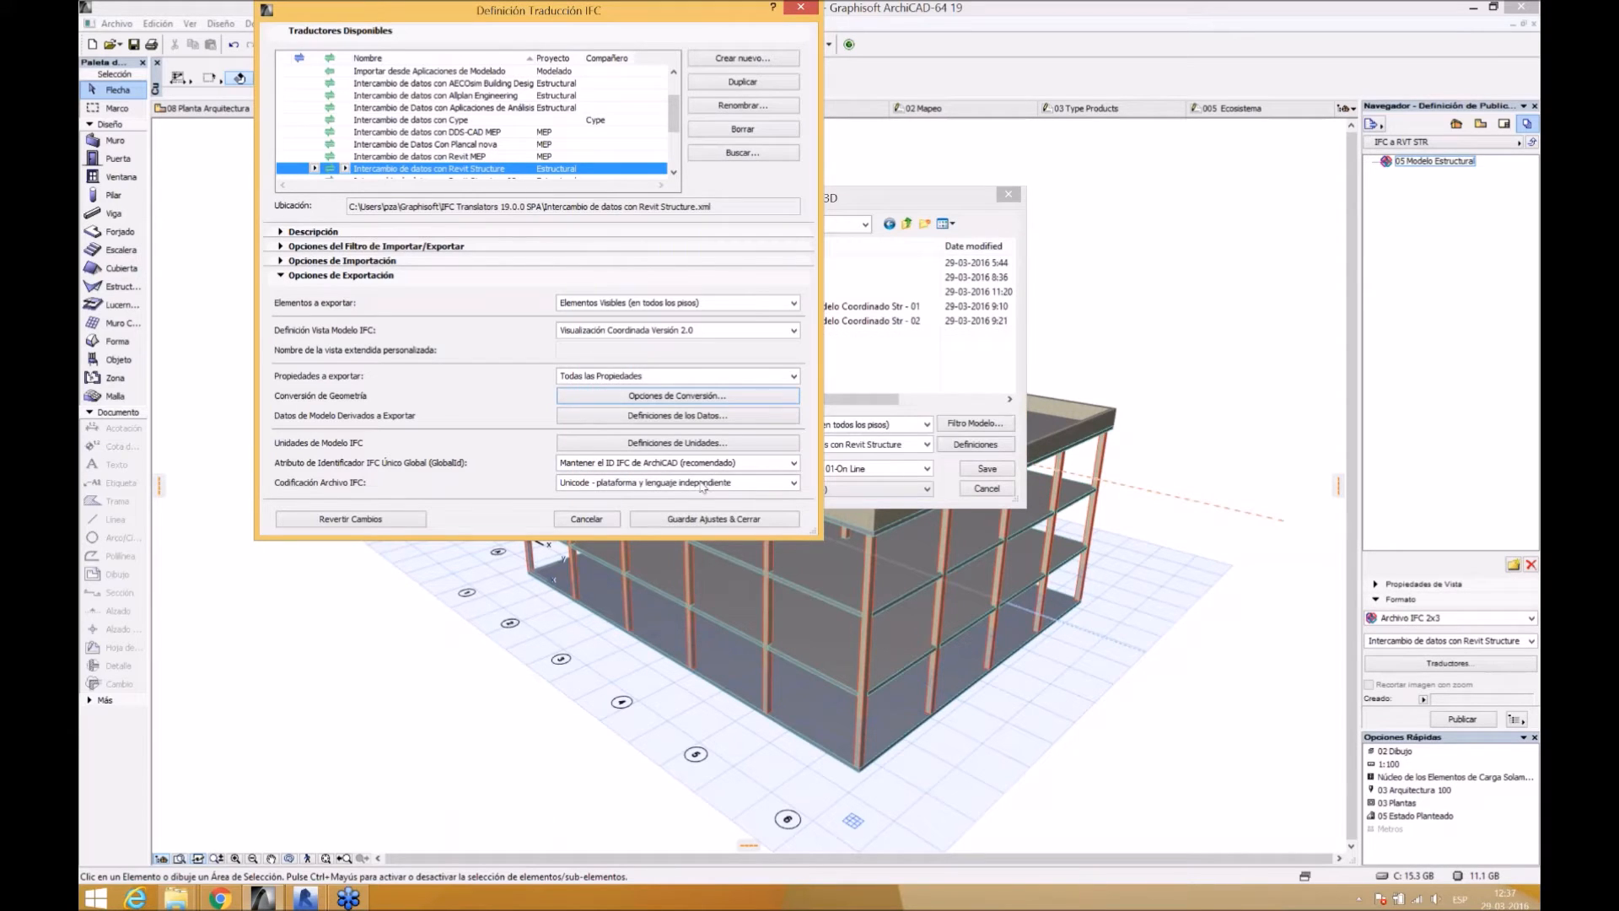
left_click(808, 7)
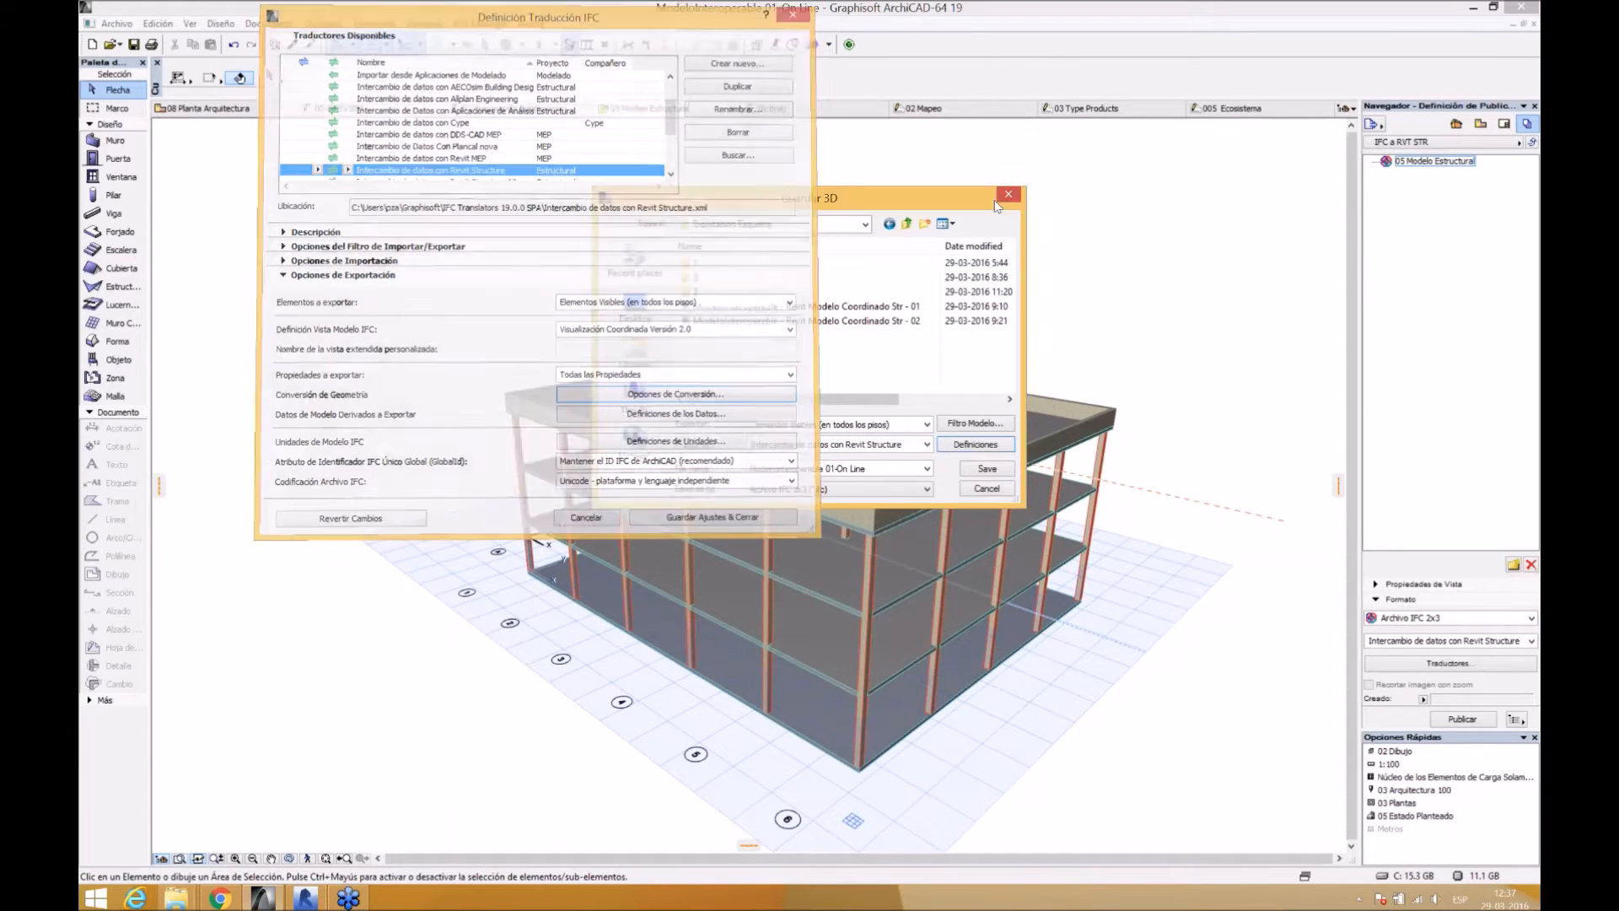
left_click(1009, 196)
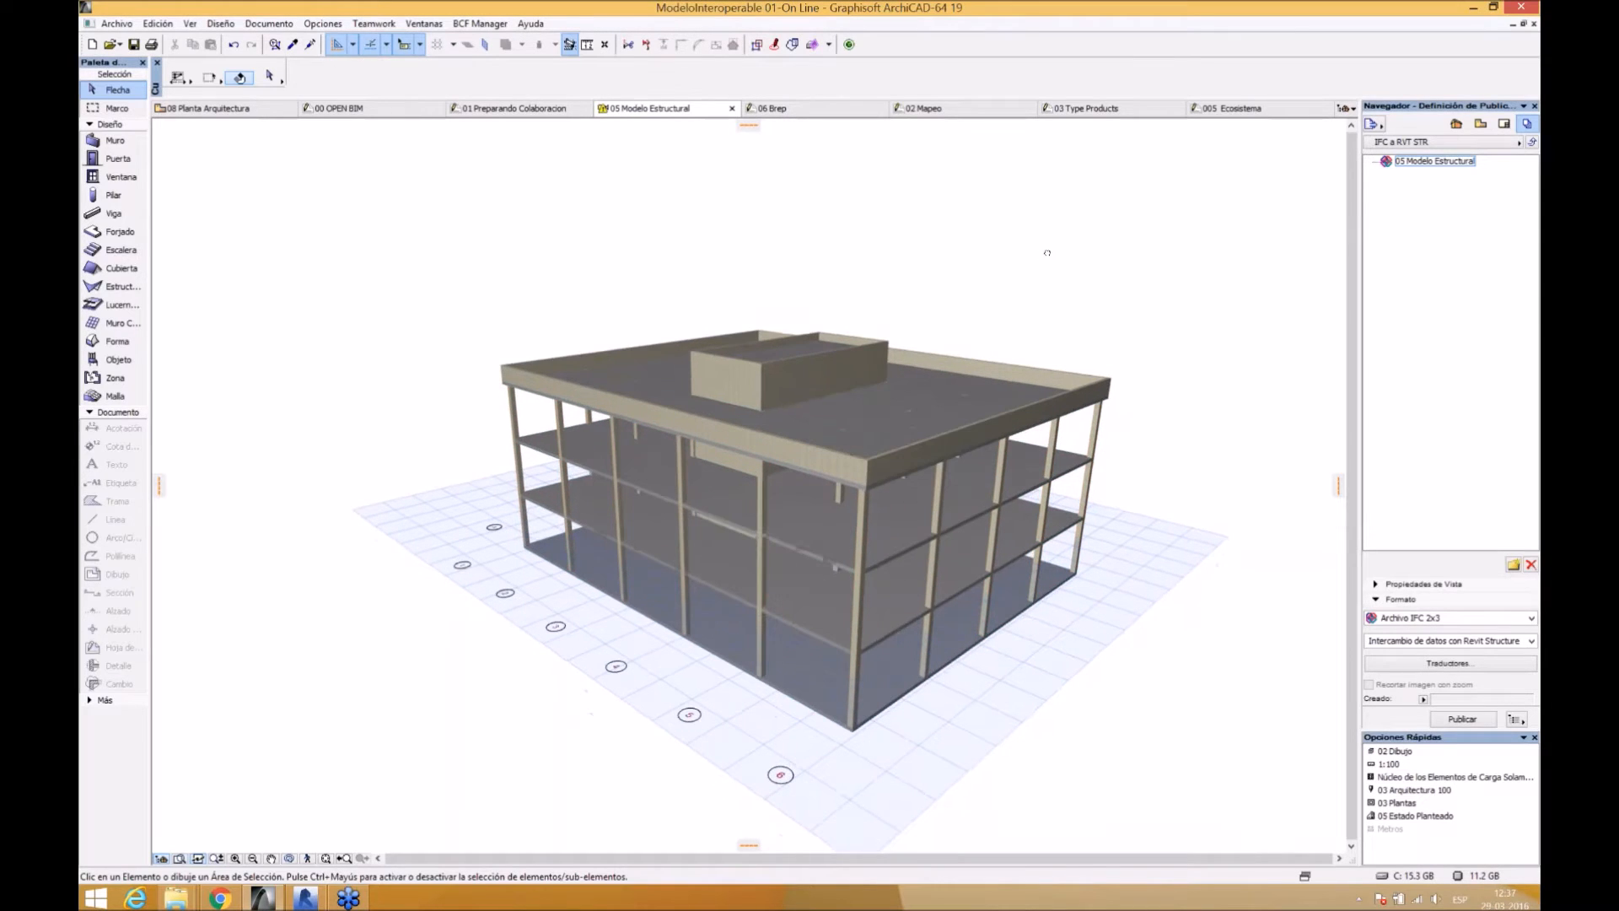
- Open the 06 Brep view from the view map and examine the comparison of parametric and BREP geometry
left_click(1479, 124)
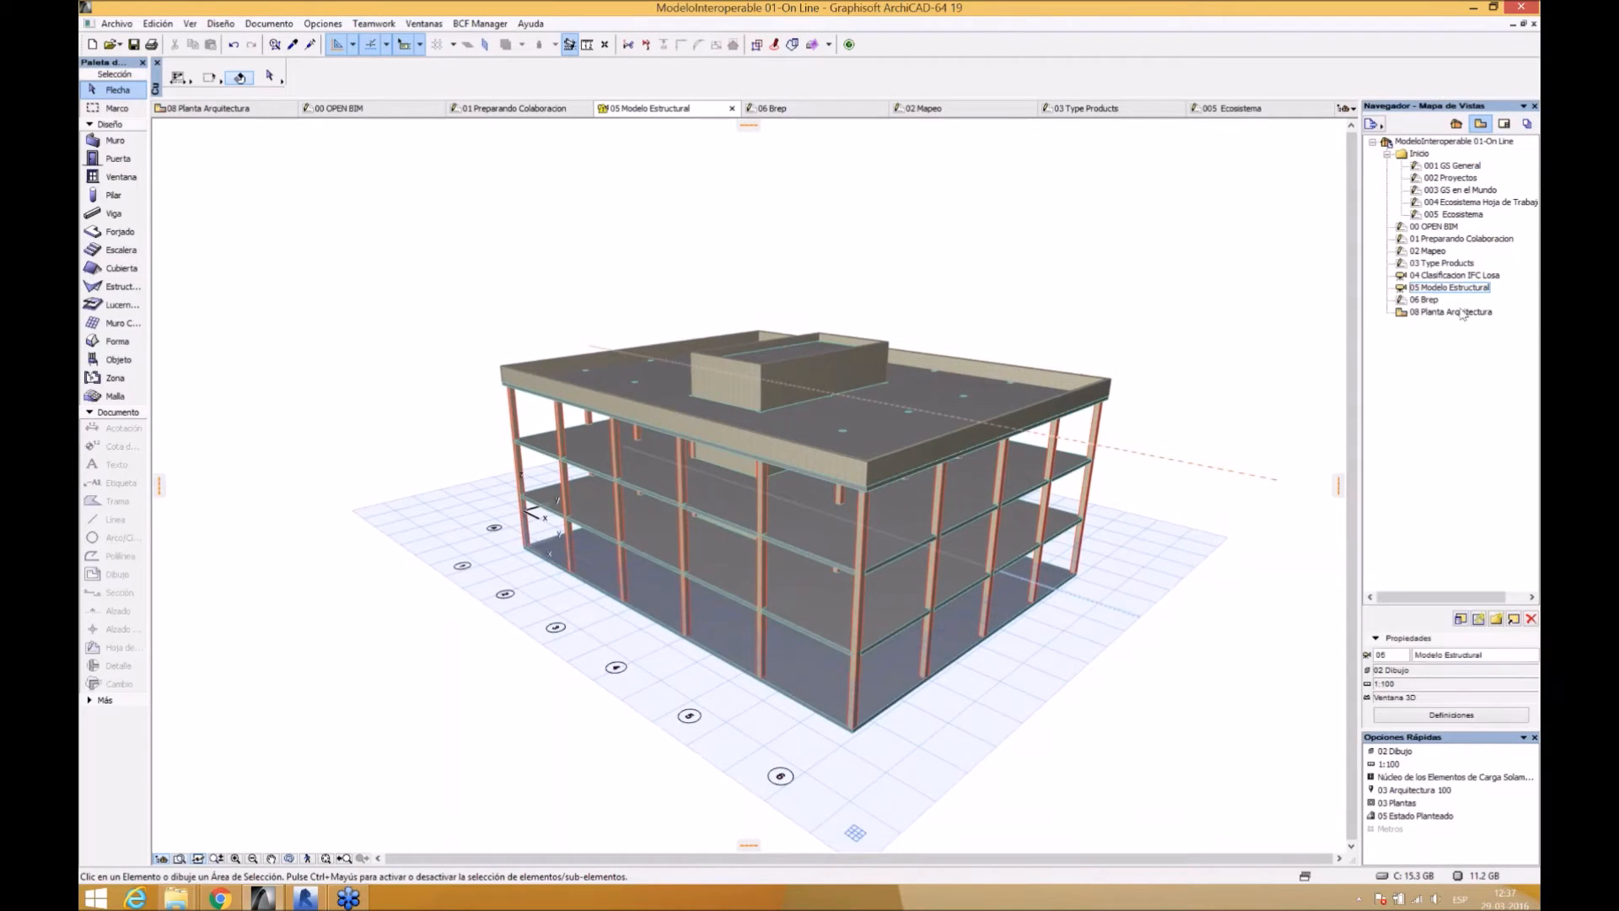
double_click(1428, 301)
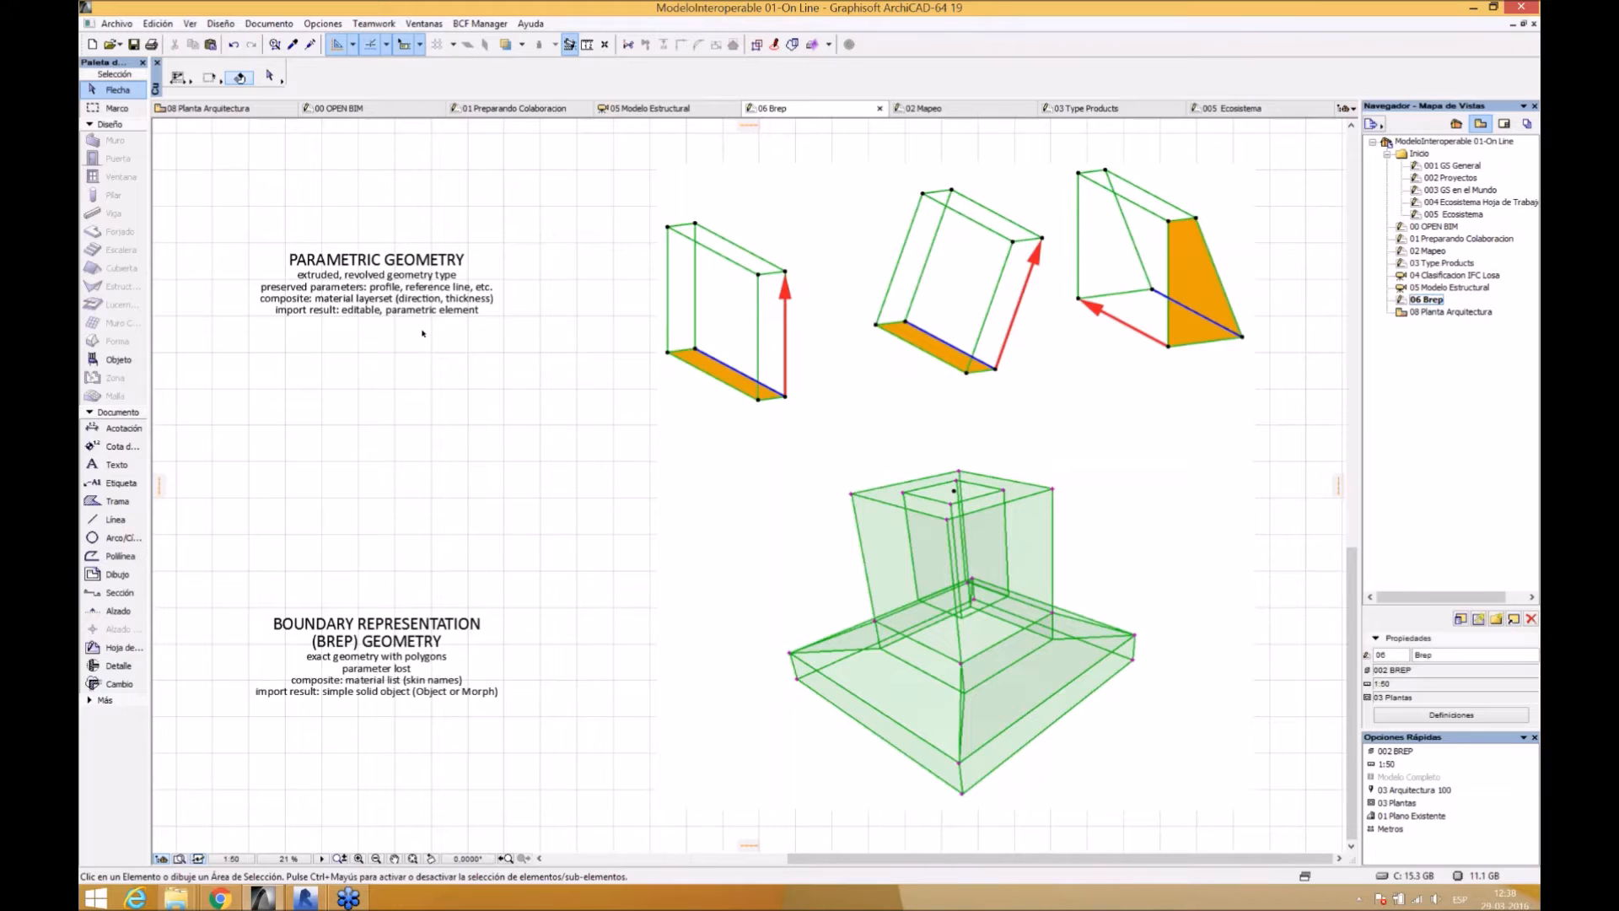
left_click(392, 306)
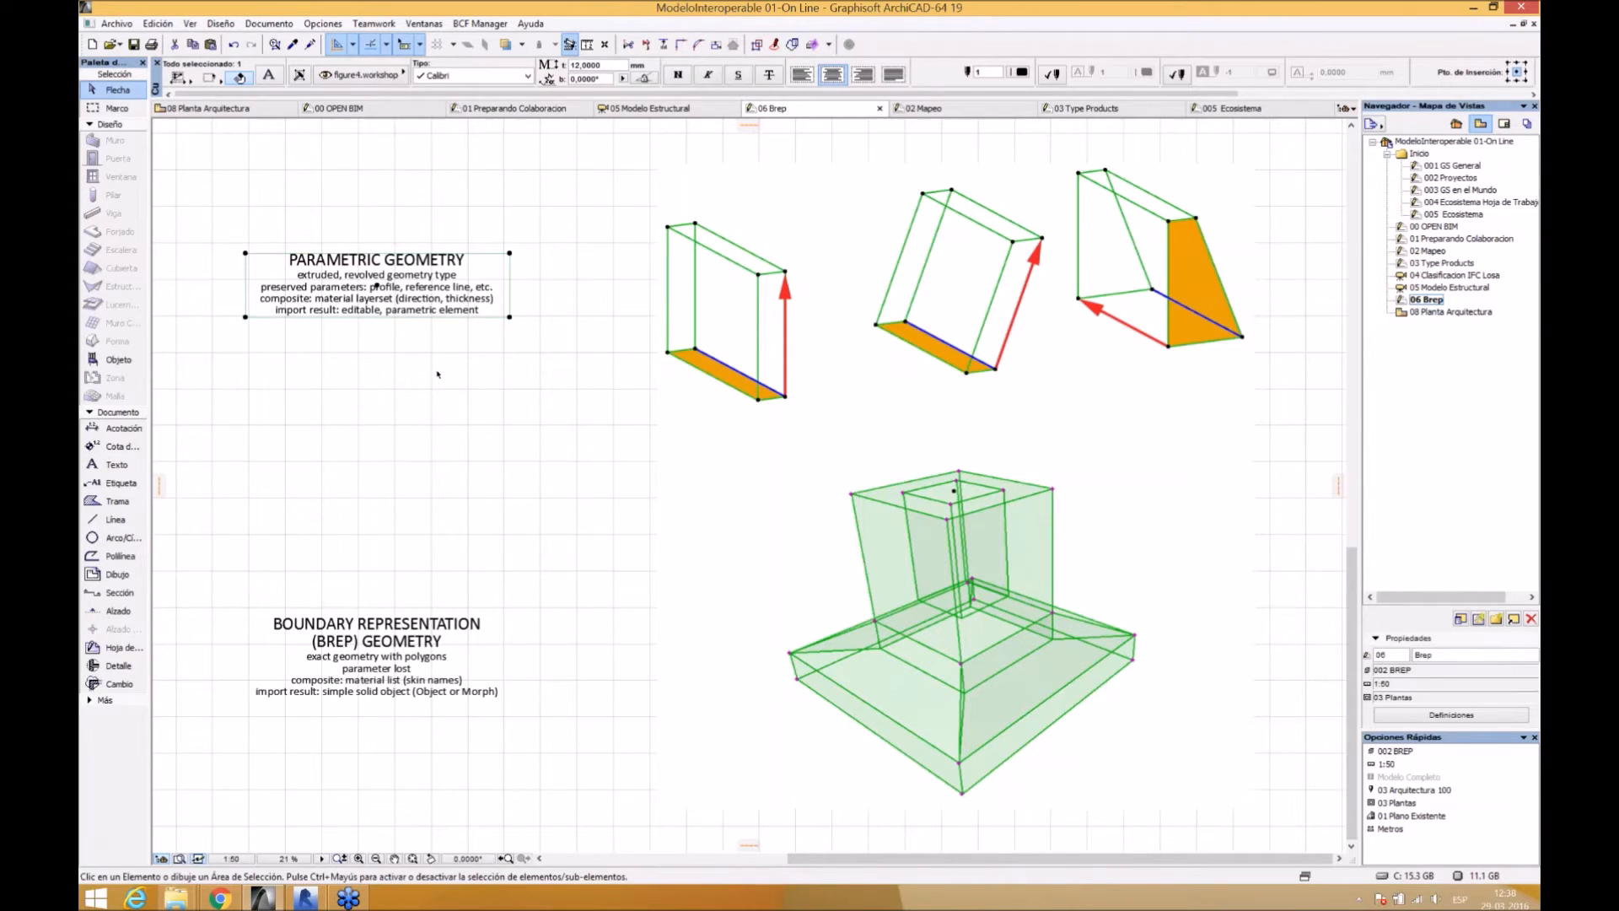
left_click(382, 329)
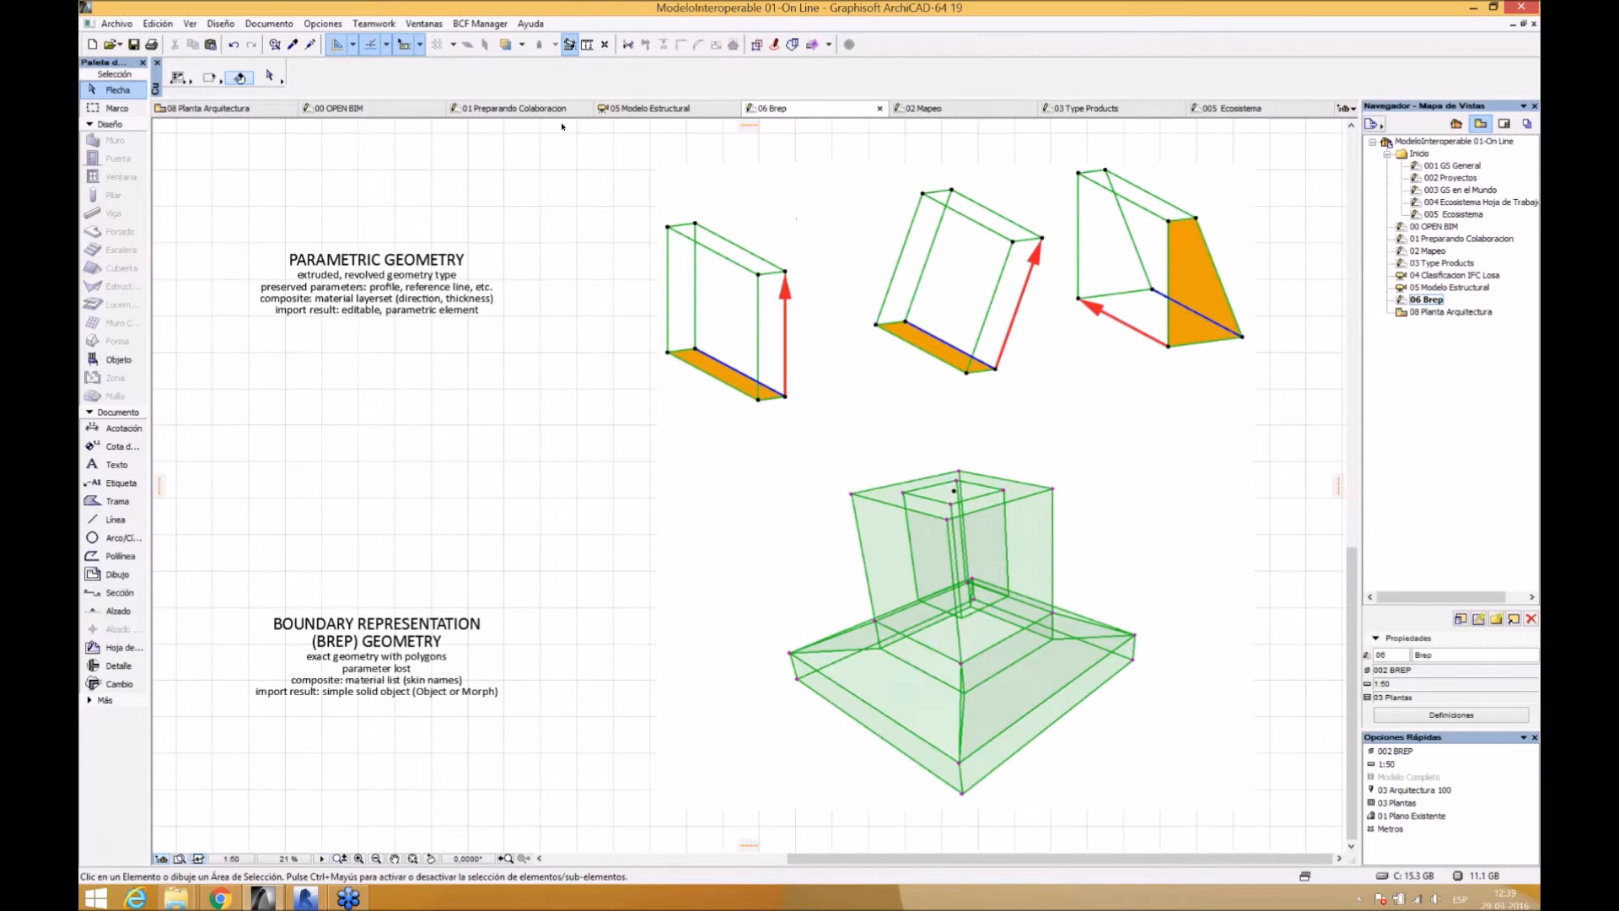
- Return to the 05 Modelo Estructural view and start an IFC 2x3 export with the Intercambio de datos con Revit Structure translator
left_click(647, 108)
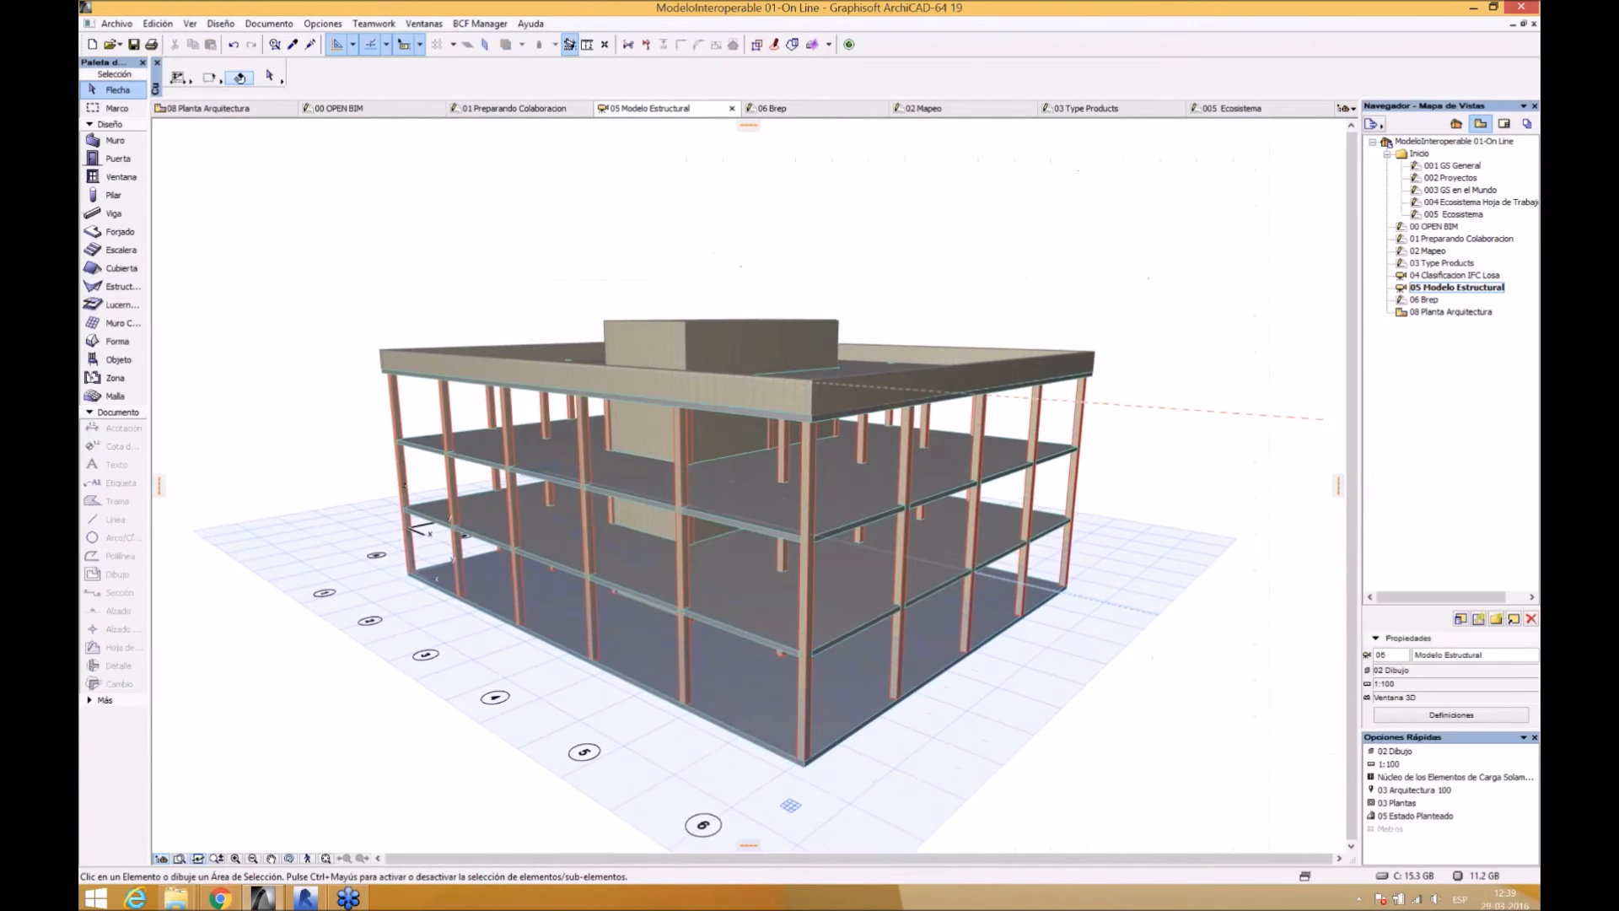
left_click(116, 24)
left_click(126, 134)
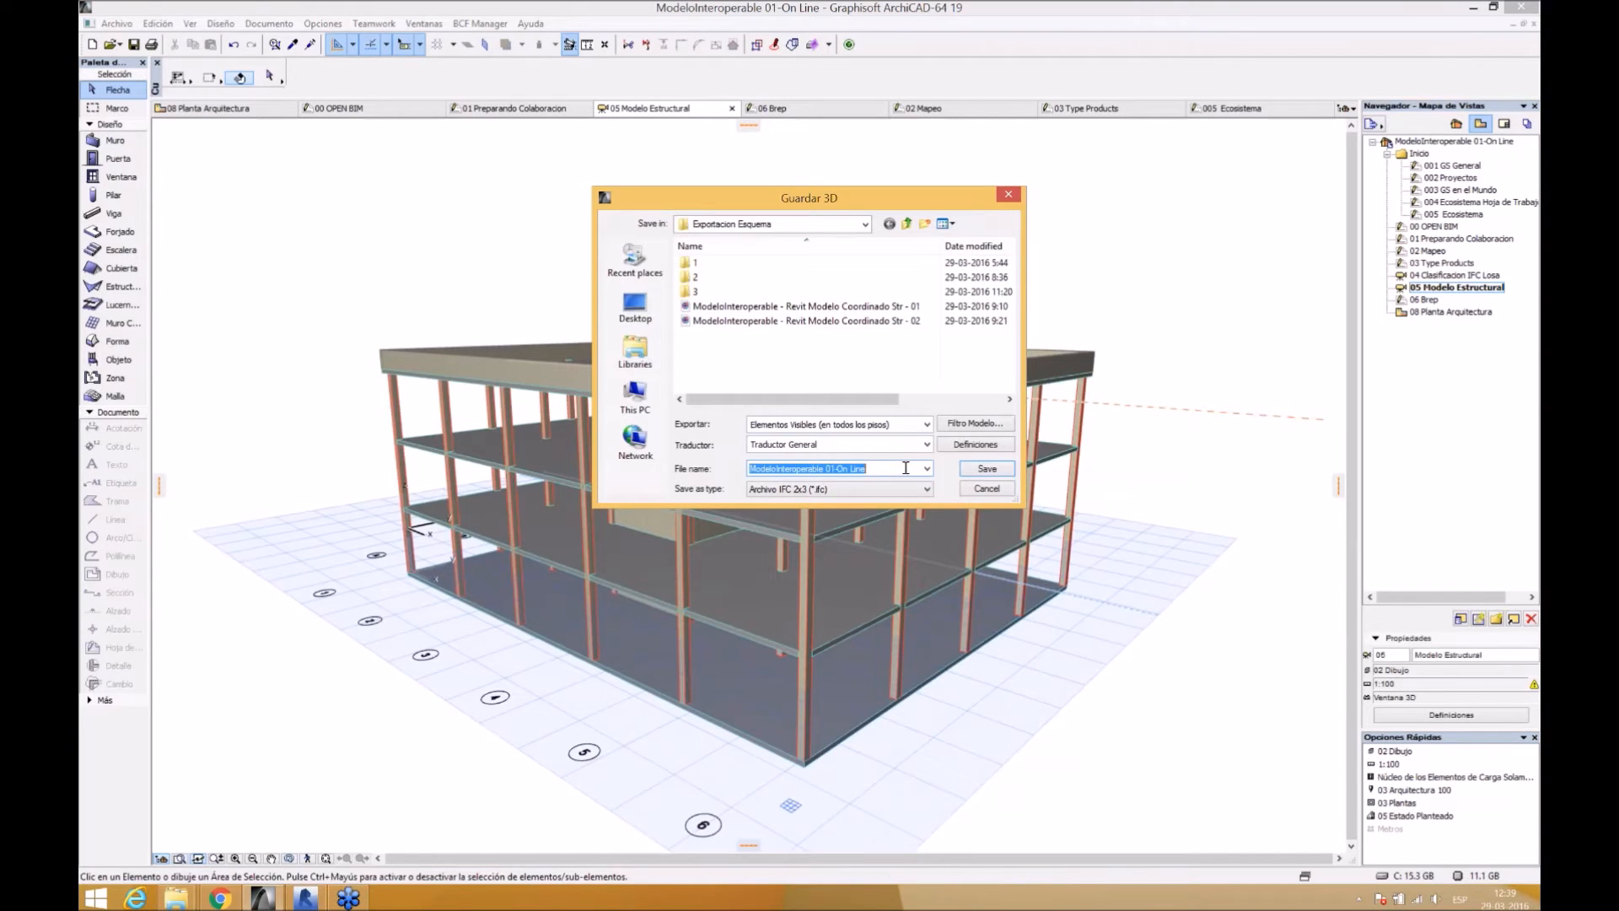
left_click(925, 444)
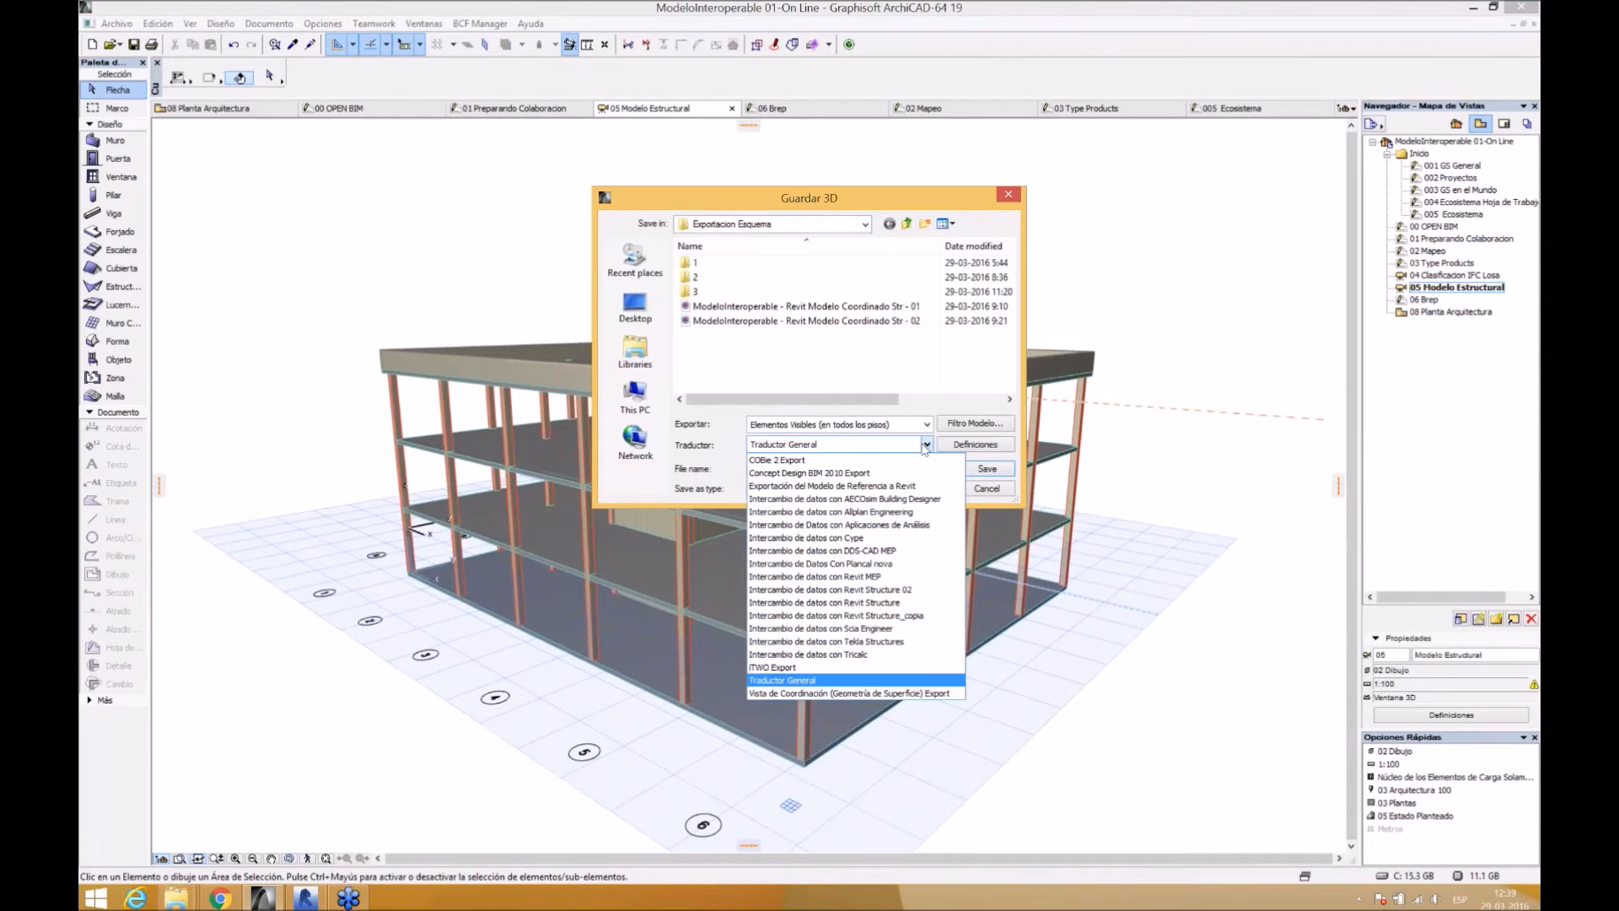
left_click(889, 605)
- Check the translator's export options without changes and save the IFC file as ModeloInteroperable 01-On Line in Exportacion Esquema
left_click(975, 445)
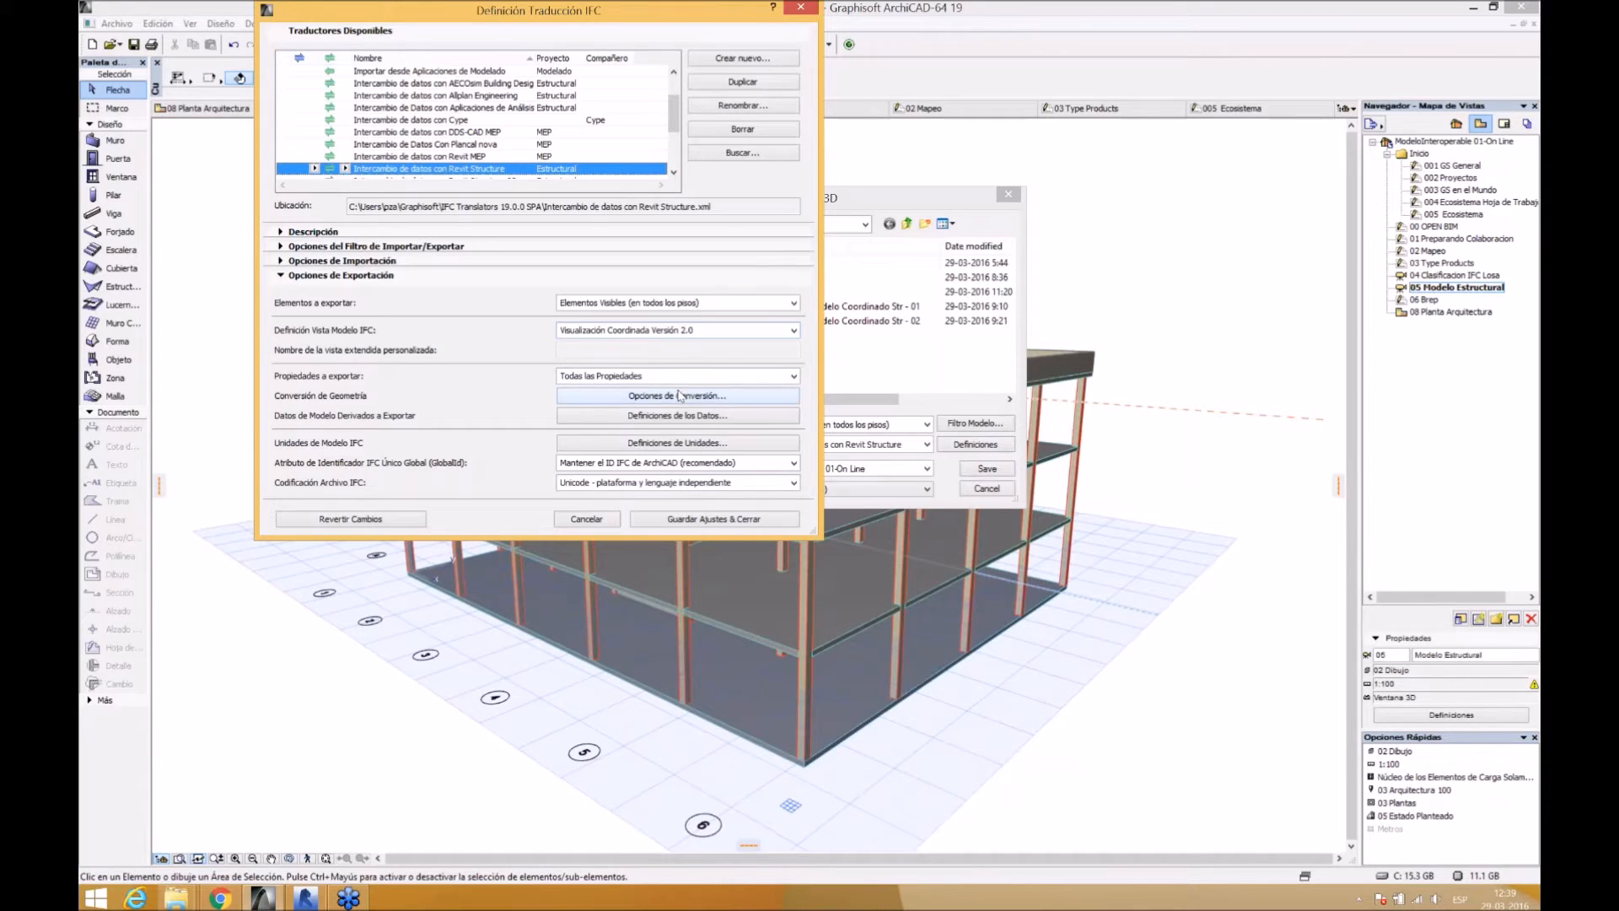
left_click(613, 523)
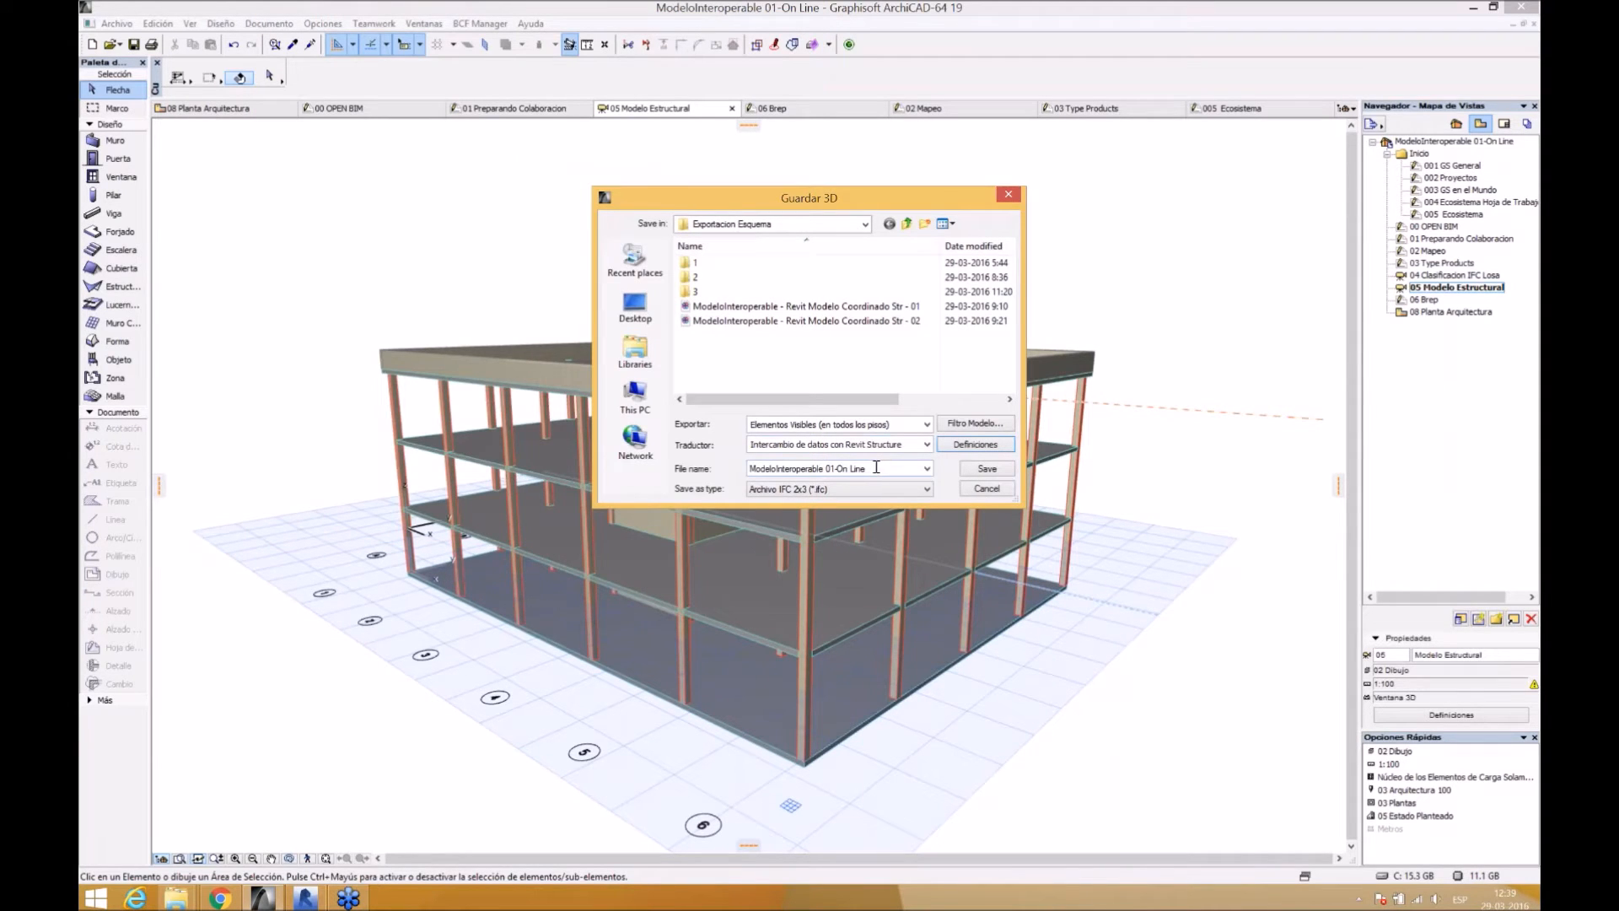
left_click(877, 467)
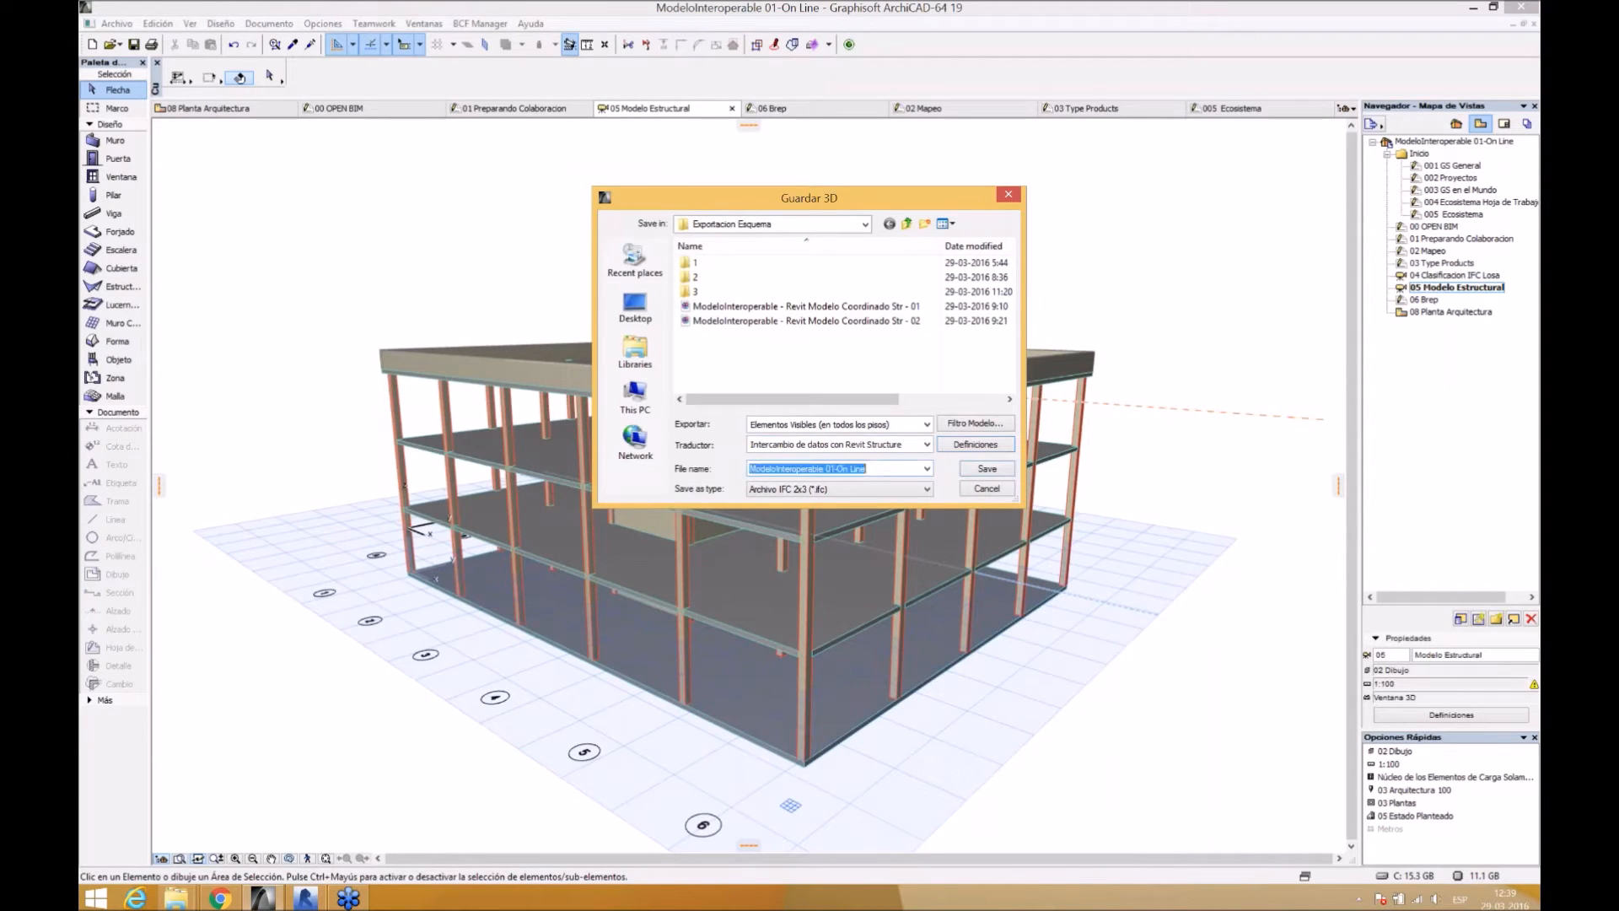
left_click(985, 469)
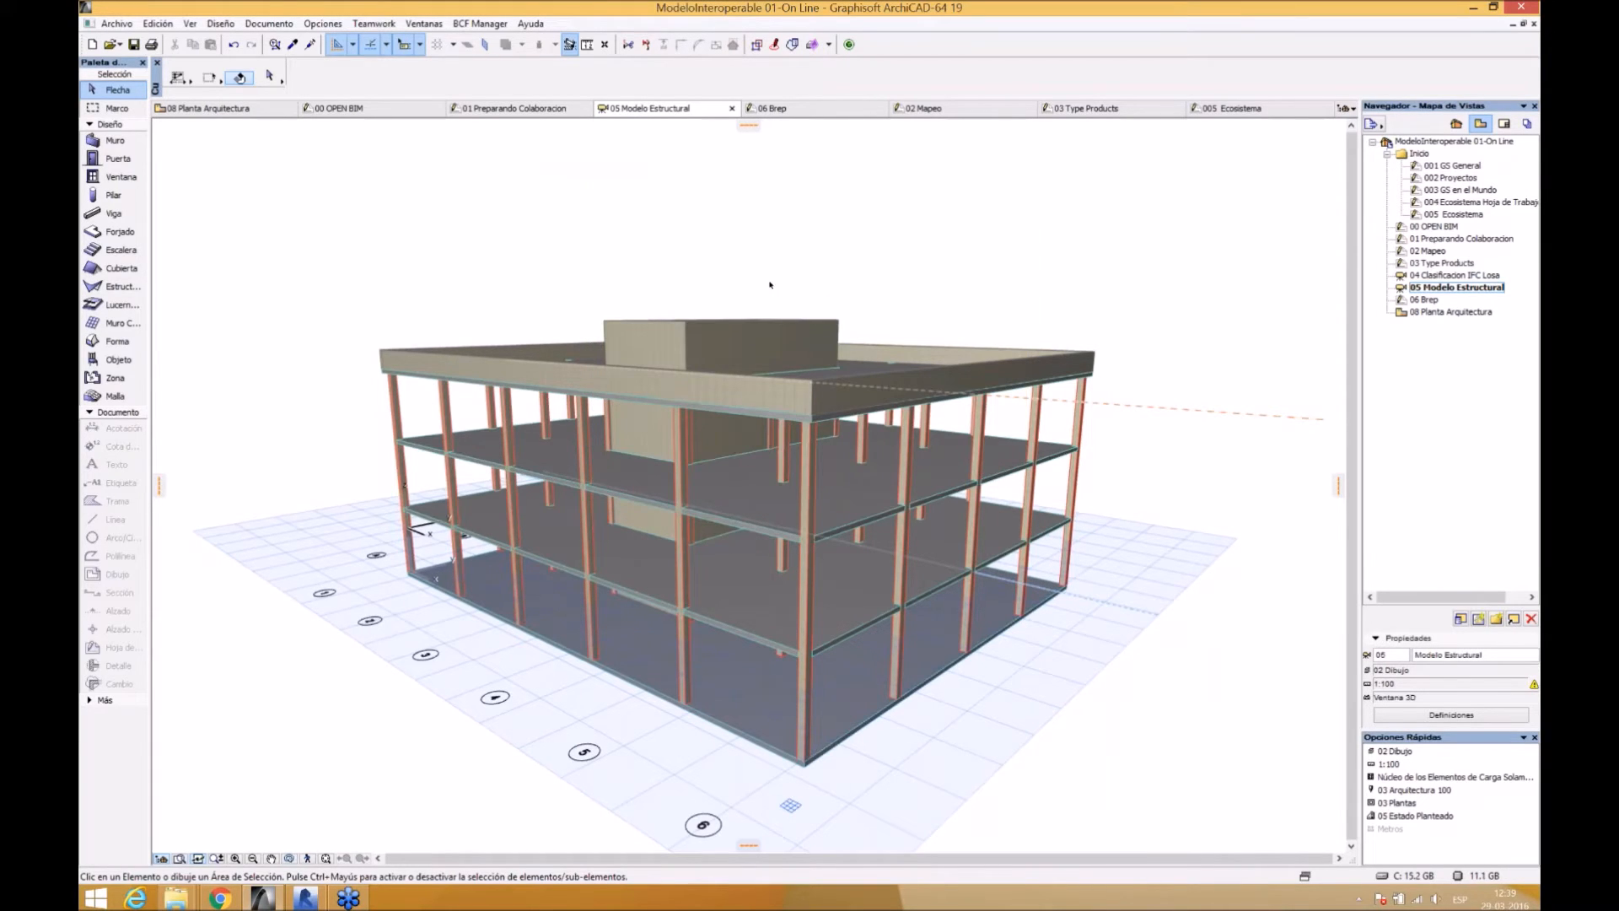
scroll(731, 519, "down", 1)
middle_click_drag(731, 520, 739, 496)
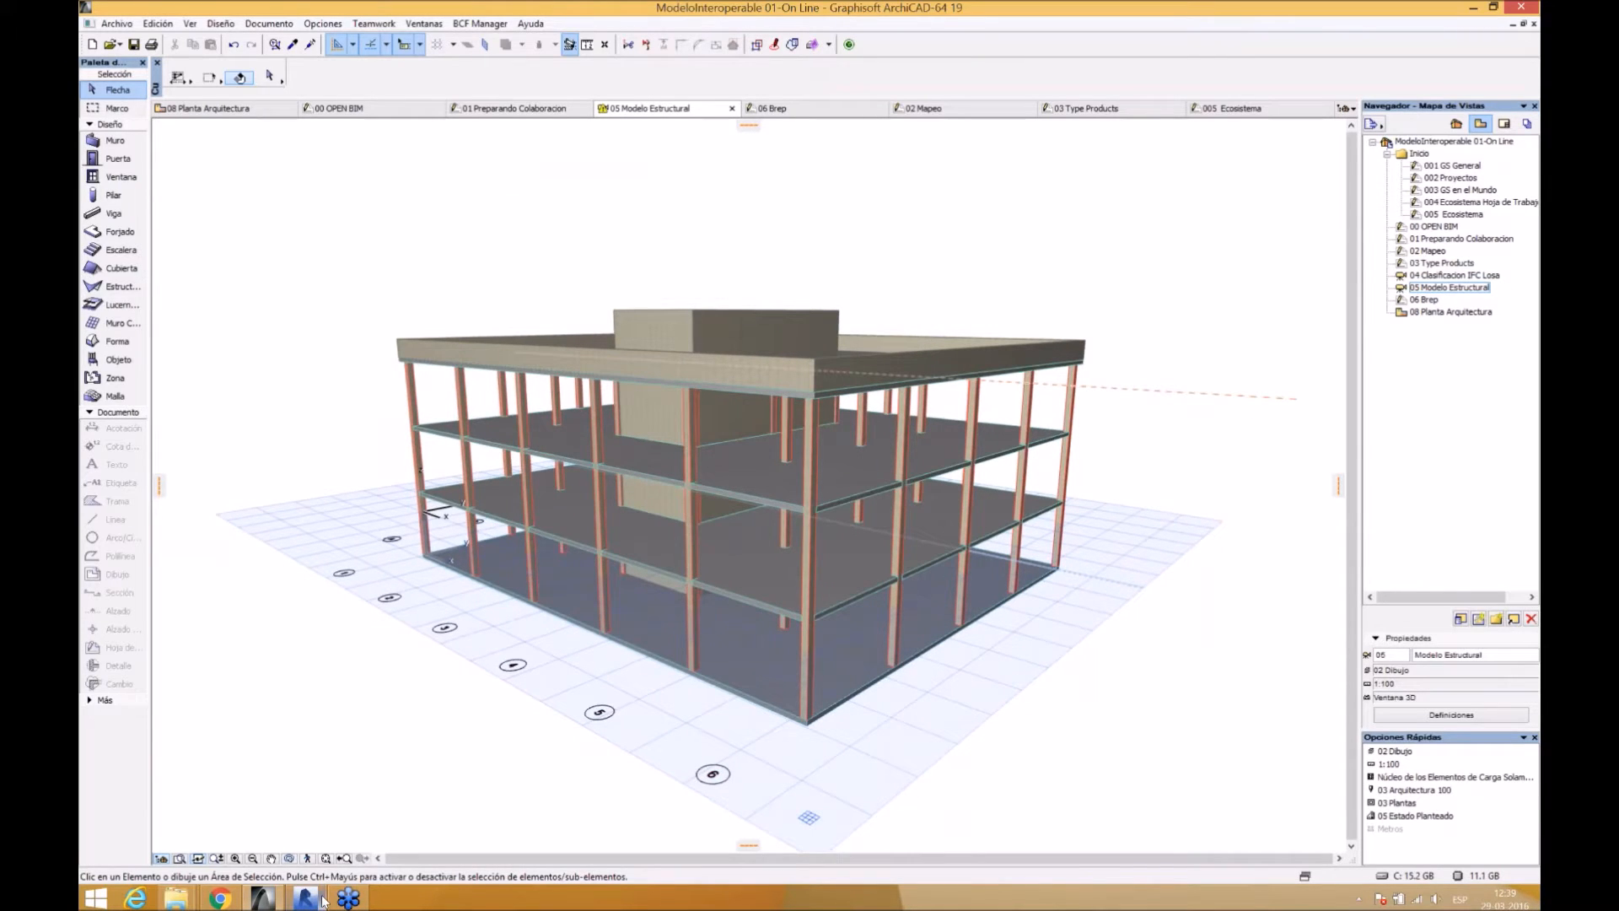
- Switch to Autodesk Revit 2016 and bring up the ARCHICAD Connection add-in tools
mouse_move(321, 901)
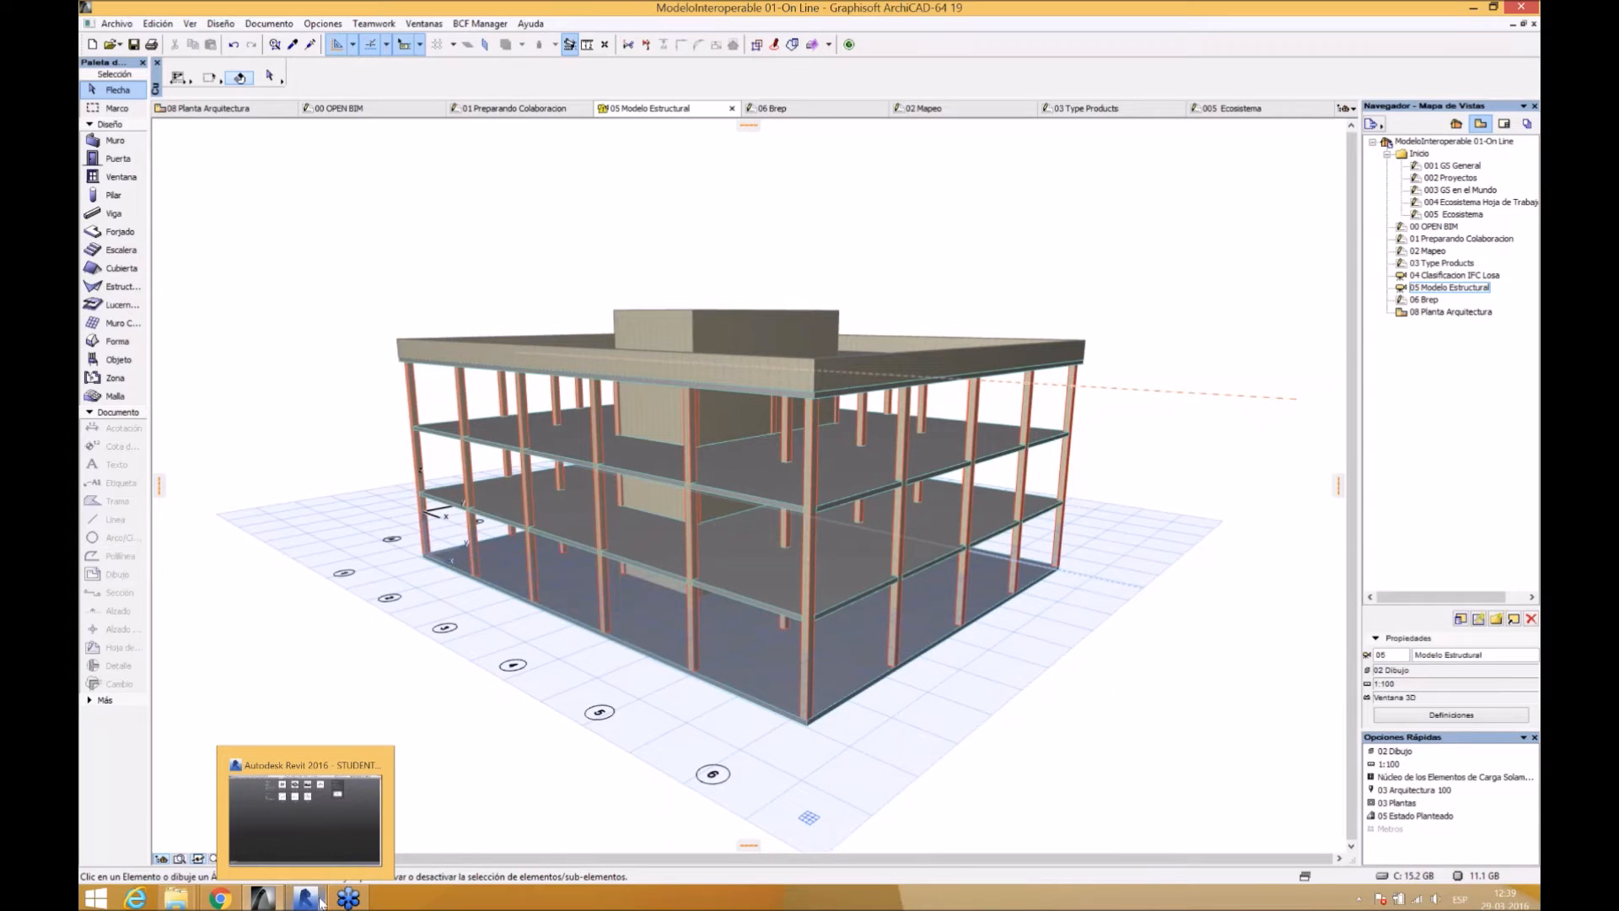
left_click(302, 817)
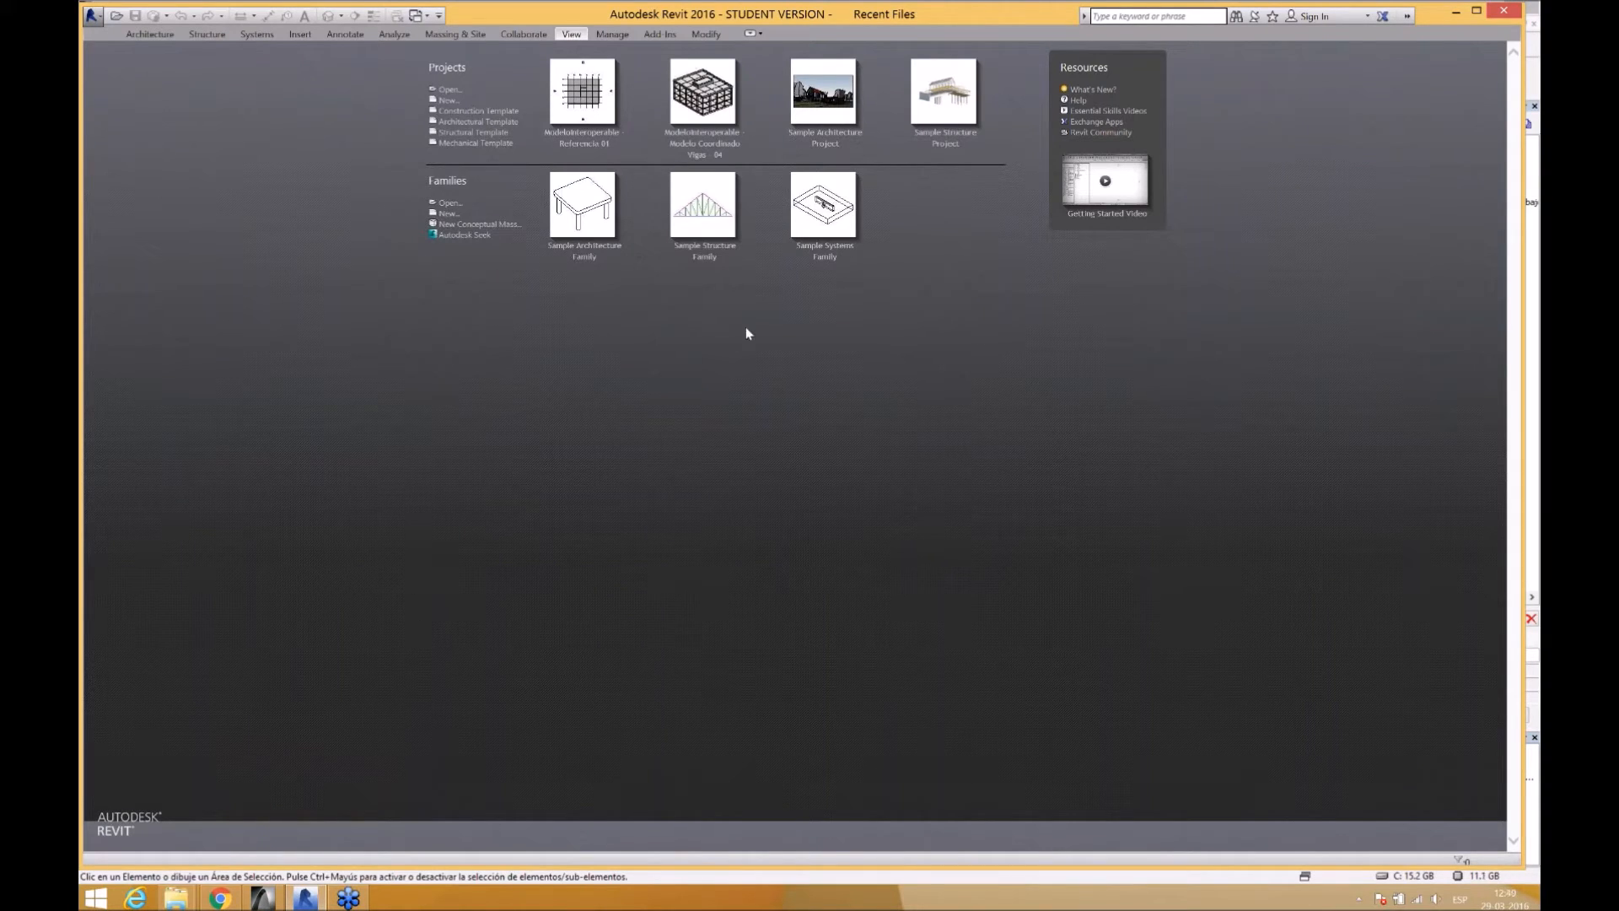
left_click(661, 35)
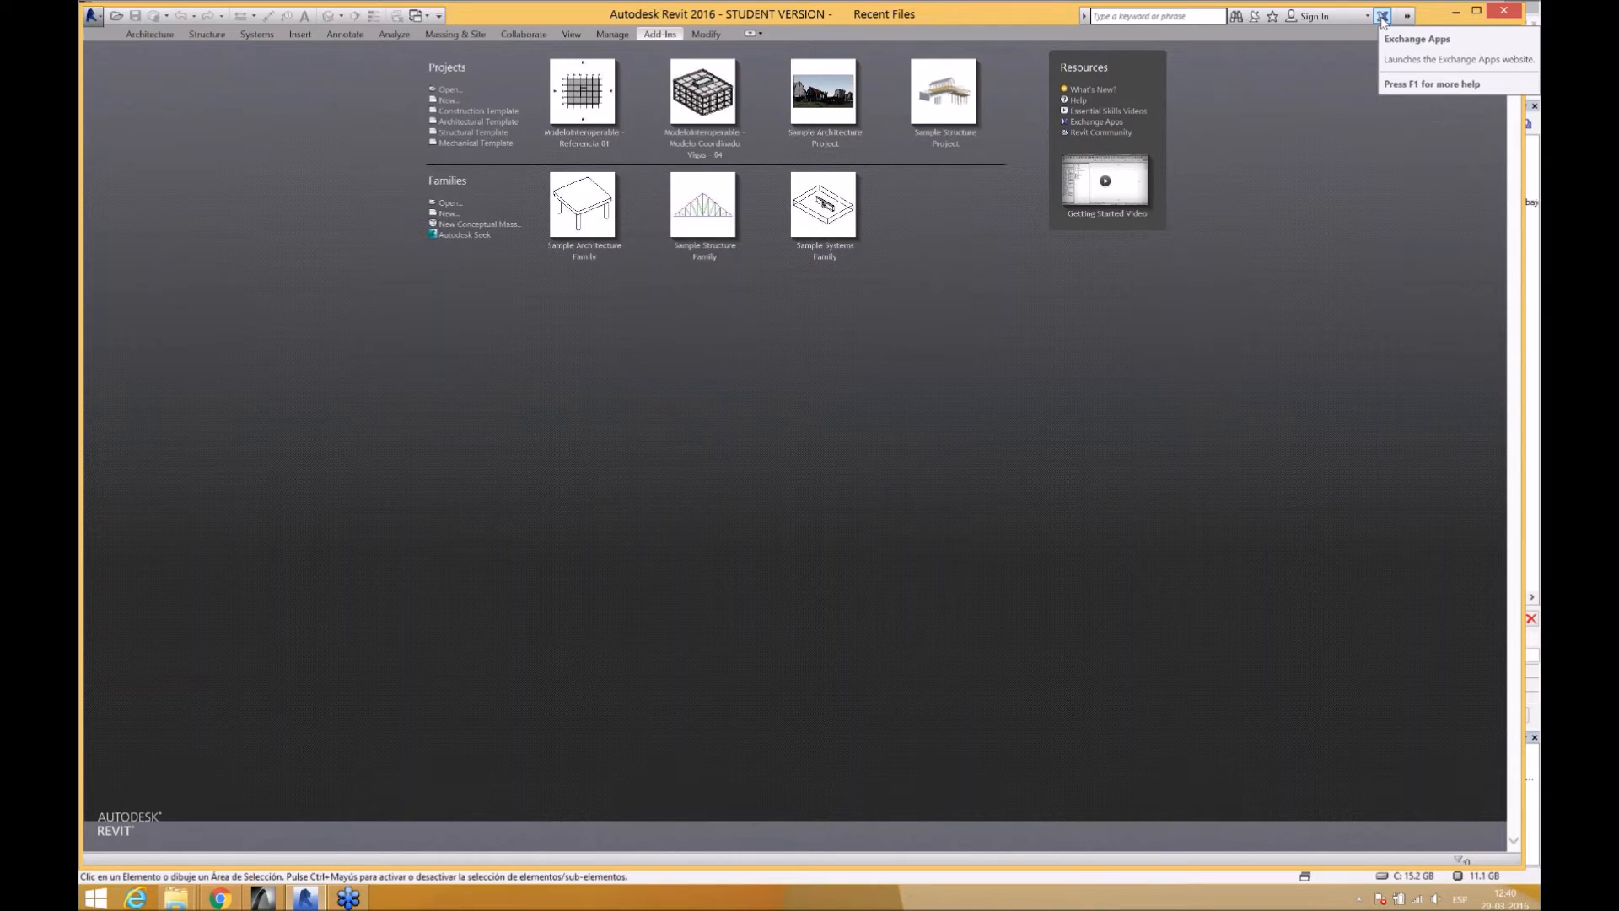
left_click(679, 34)
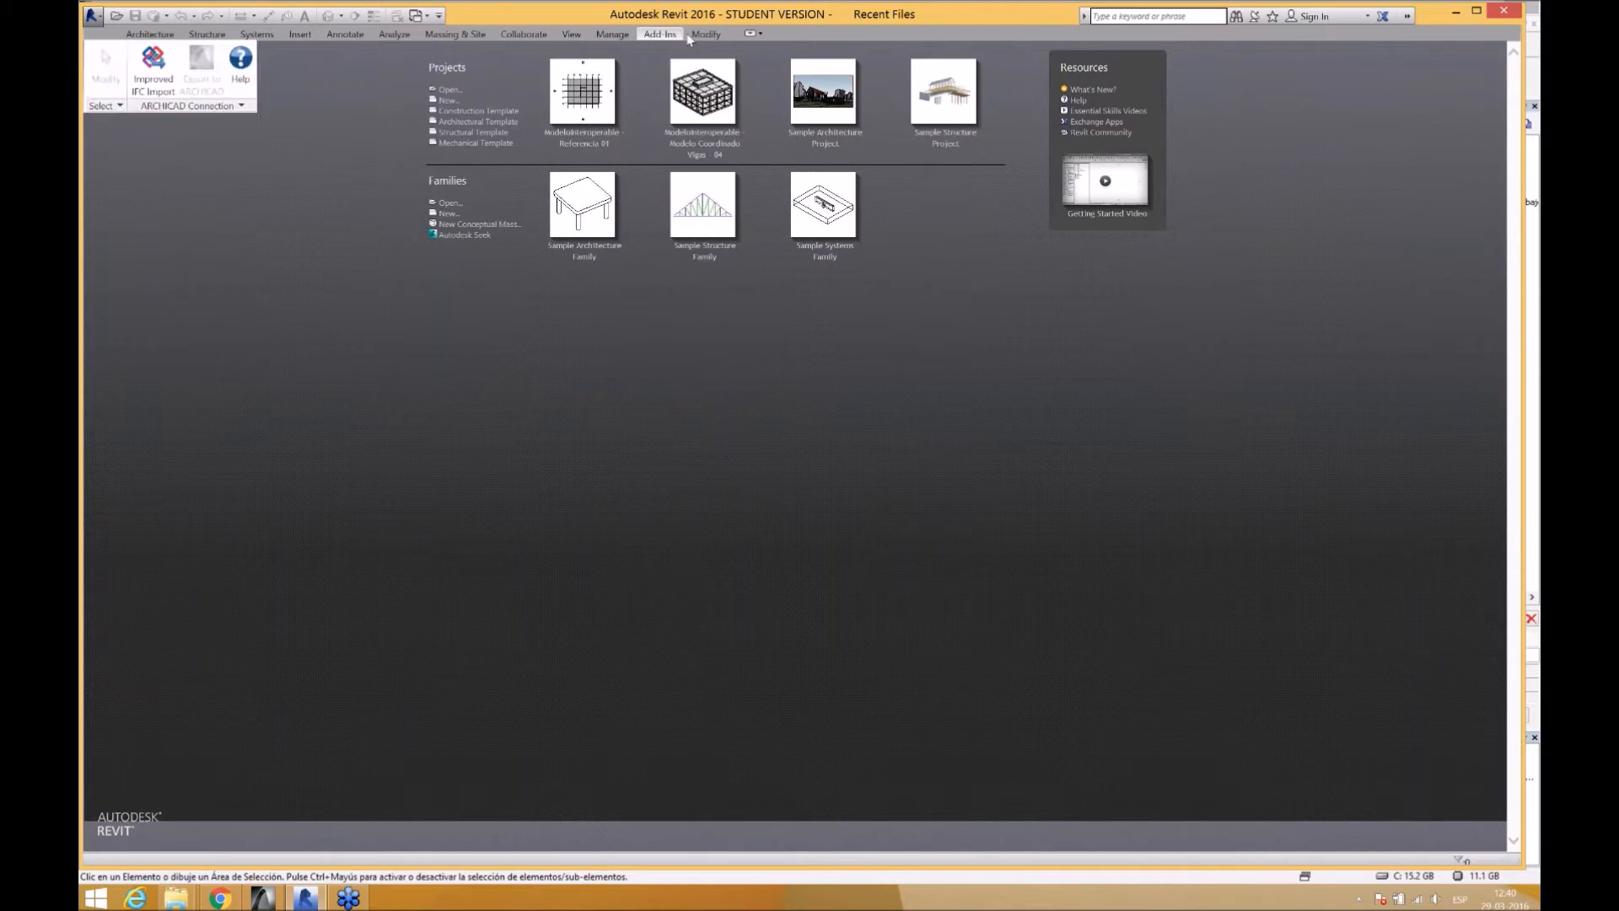
- Import ModeloInteroperable 01-On Line from Exportacion Esquema with Improved IFC Import, keeping all import options on, and acknowledge the import report
left_click(163, 78)
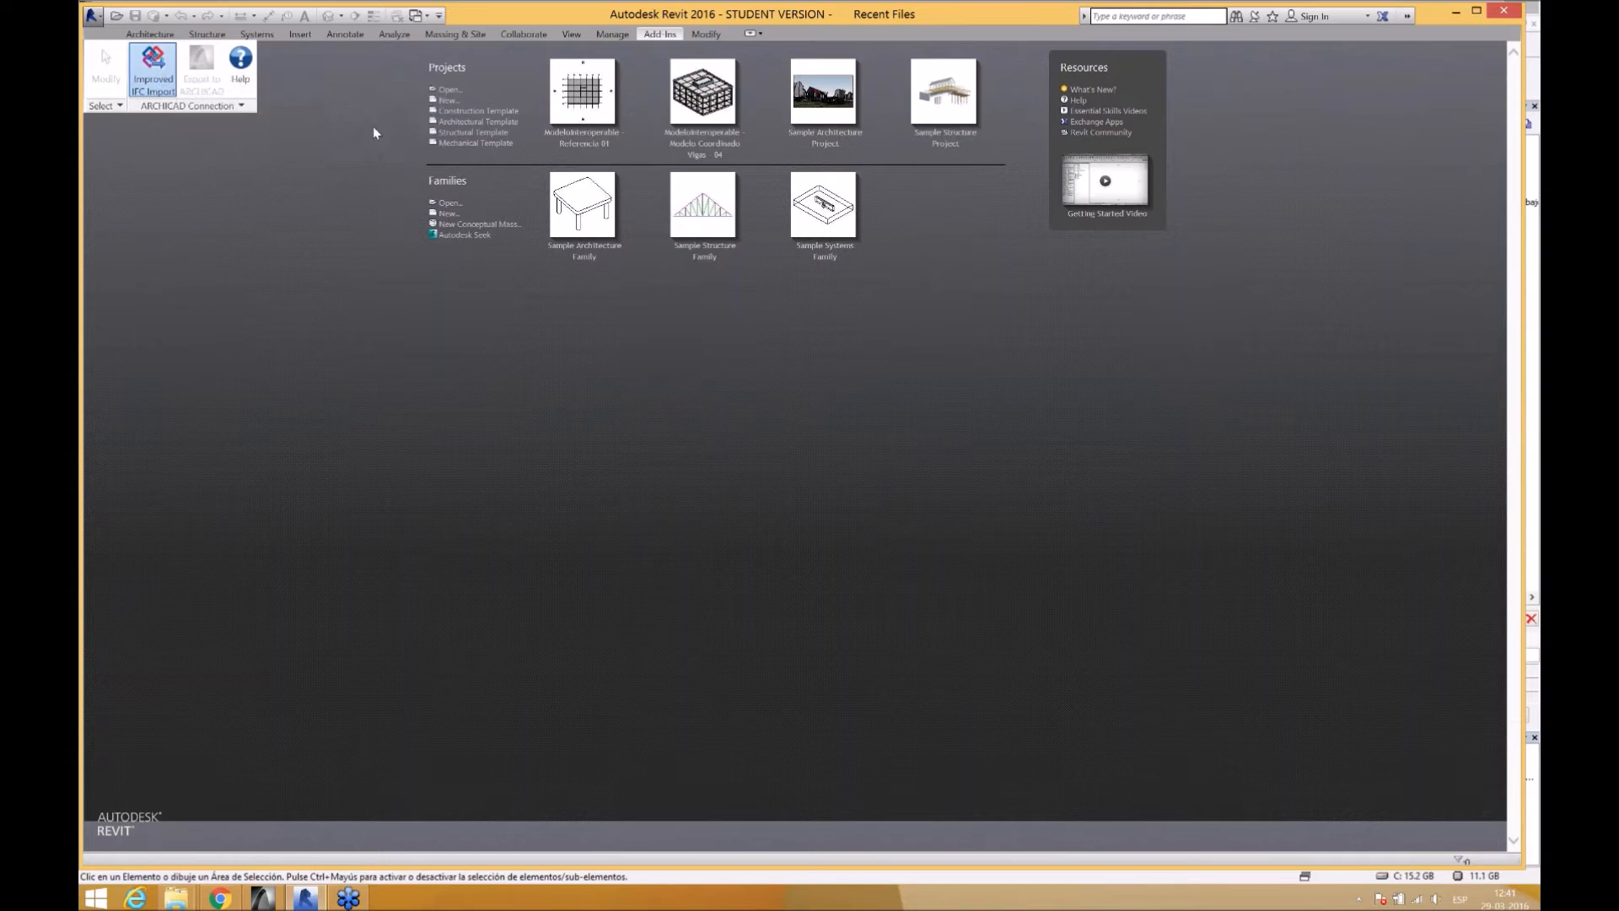
left_click(801, 322)
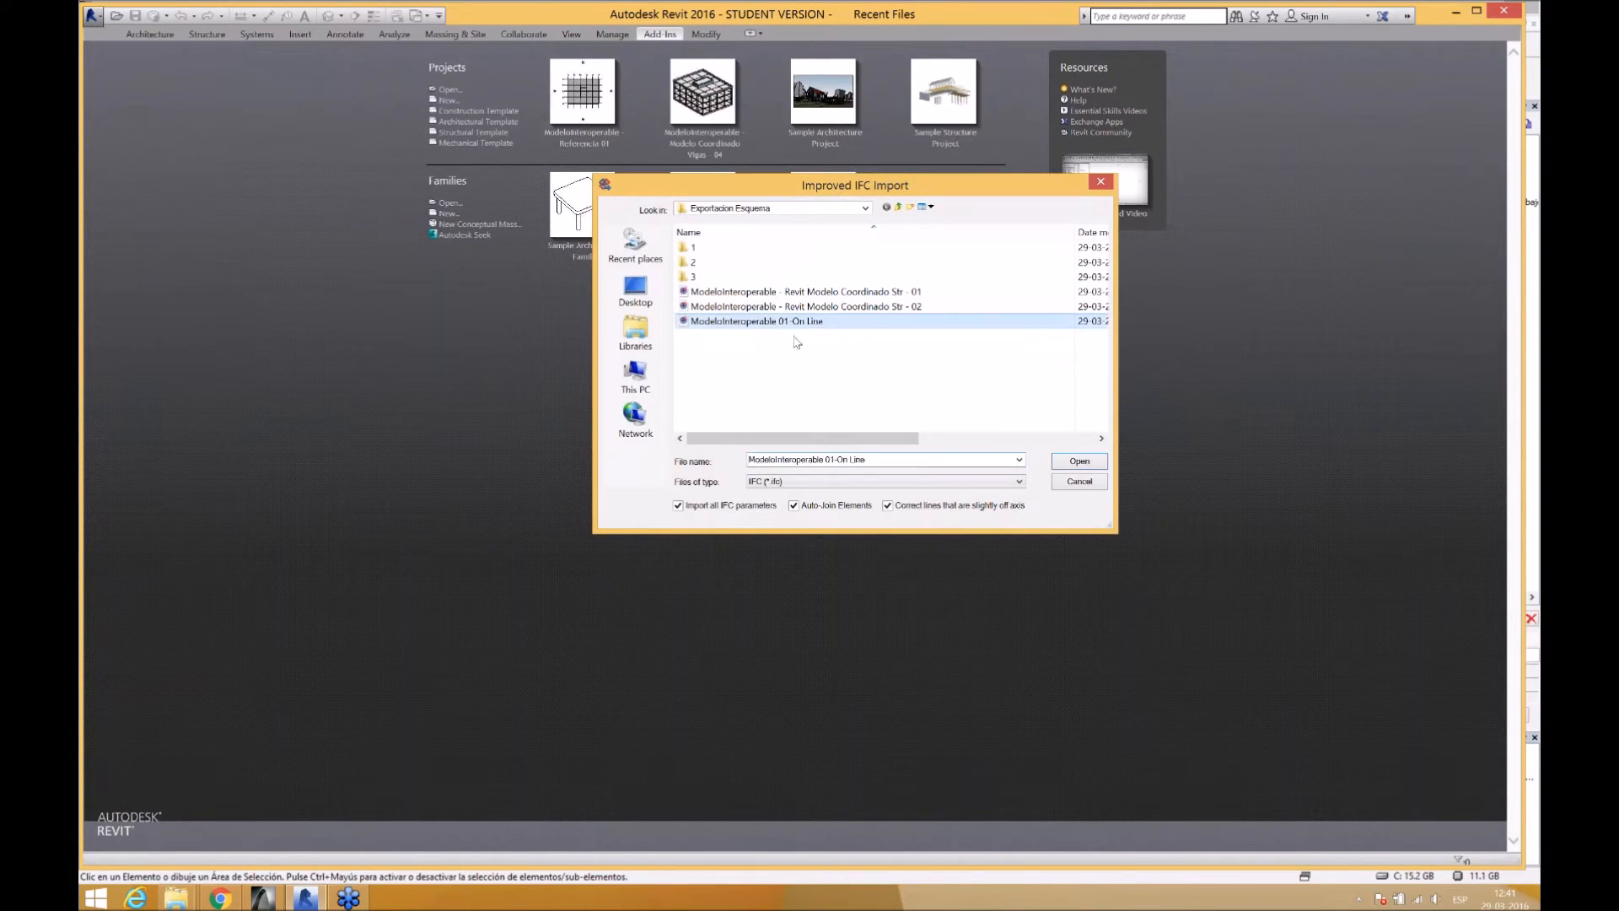
left_click(1080, 463)
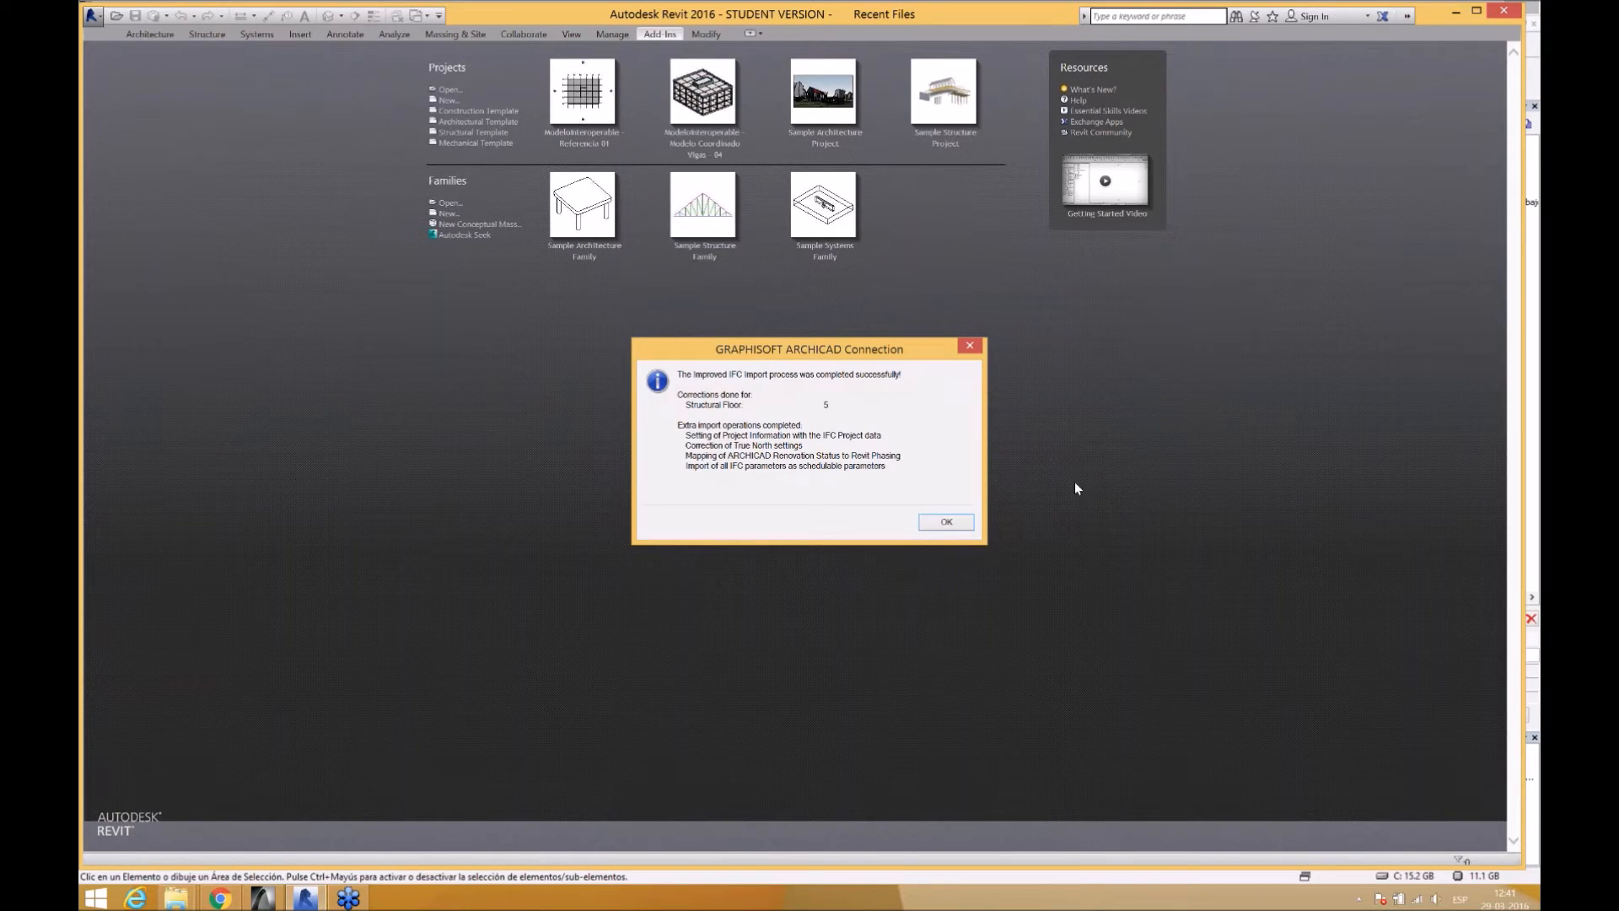
left_click(946, 523)
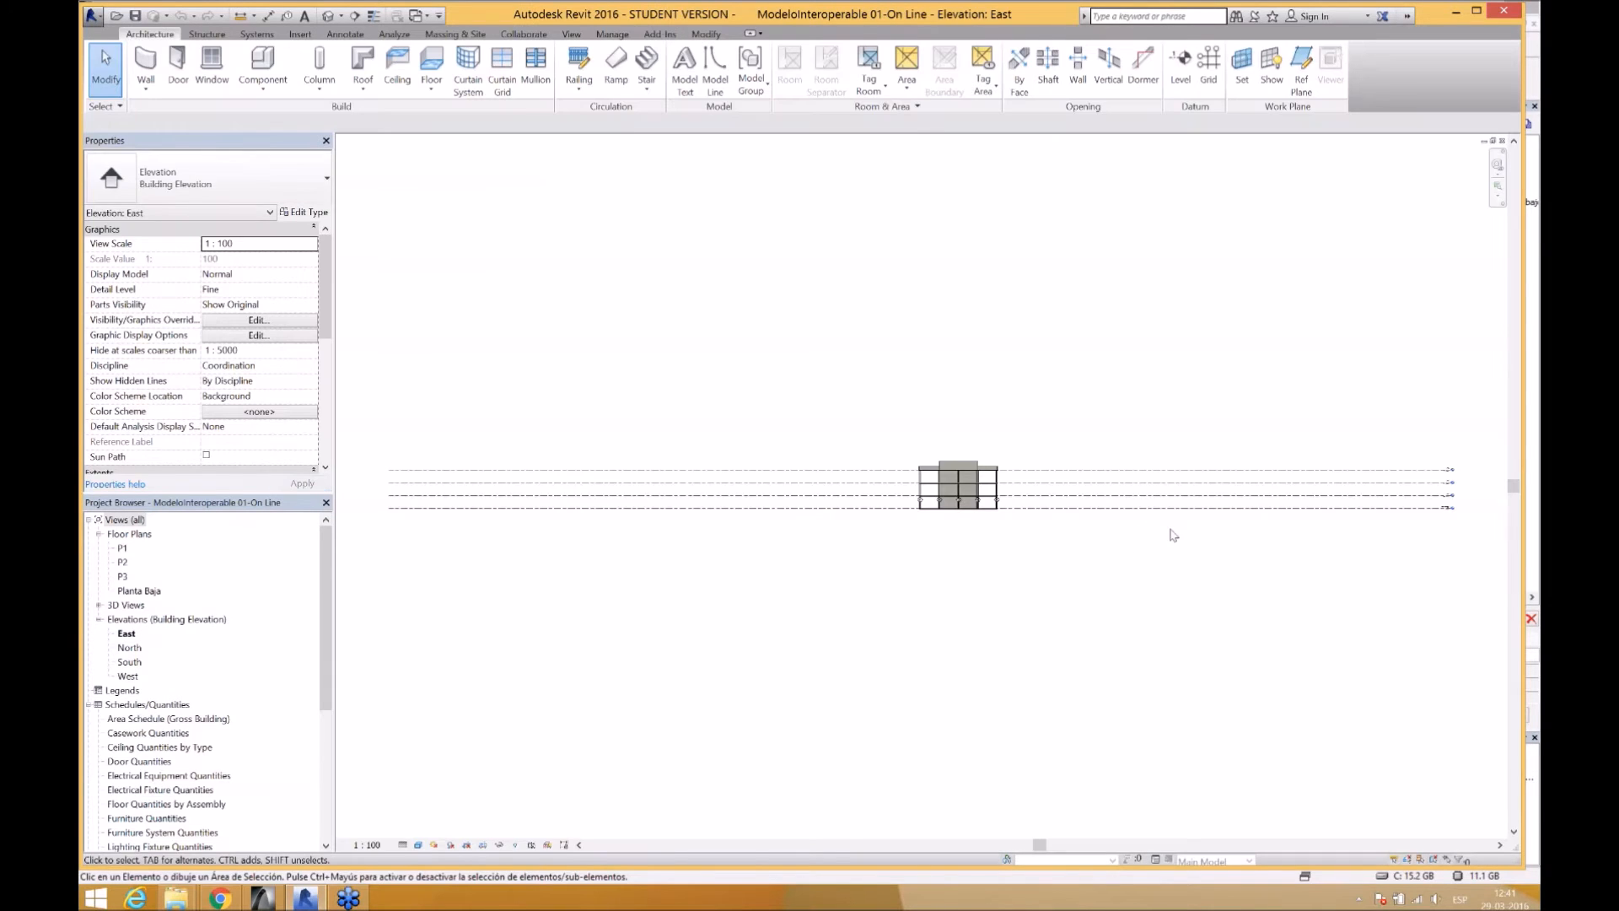
- Select the Planta Baja level in the East elevation and pull the aligned level heads inward toward the building
middle_click_drag(1165, 526, 1042, 533)
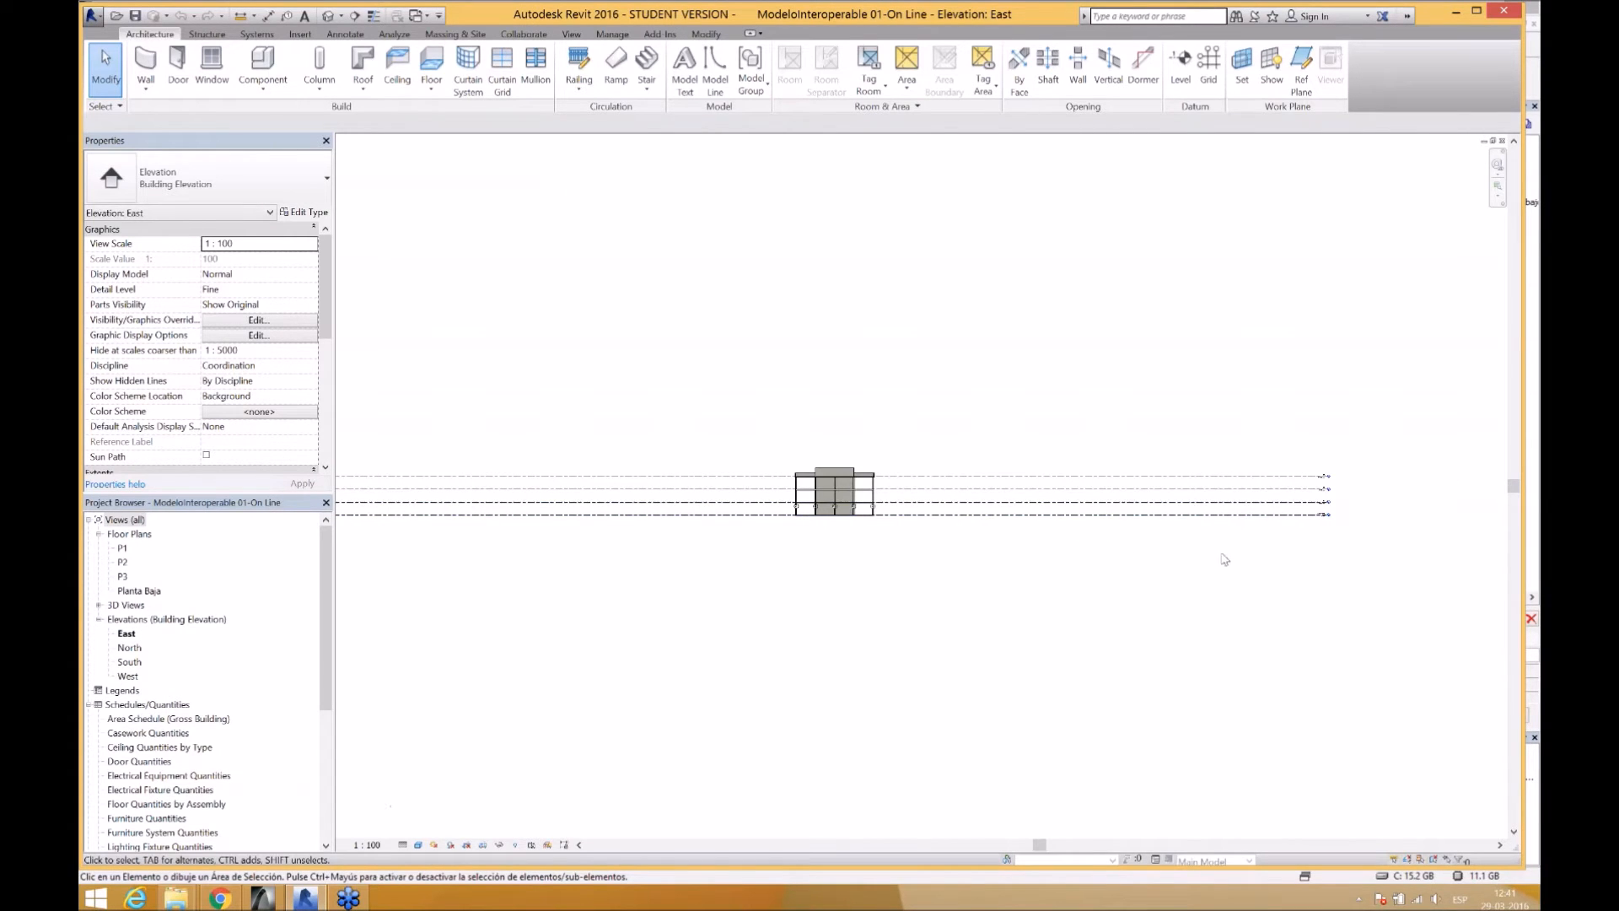
scroll(1323, 525, "up", 4)
scroll(1283, 527, "up", 3)
middle_click_drag(1282, 527, 1192, 574)
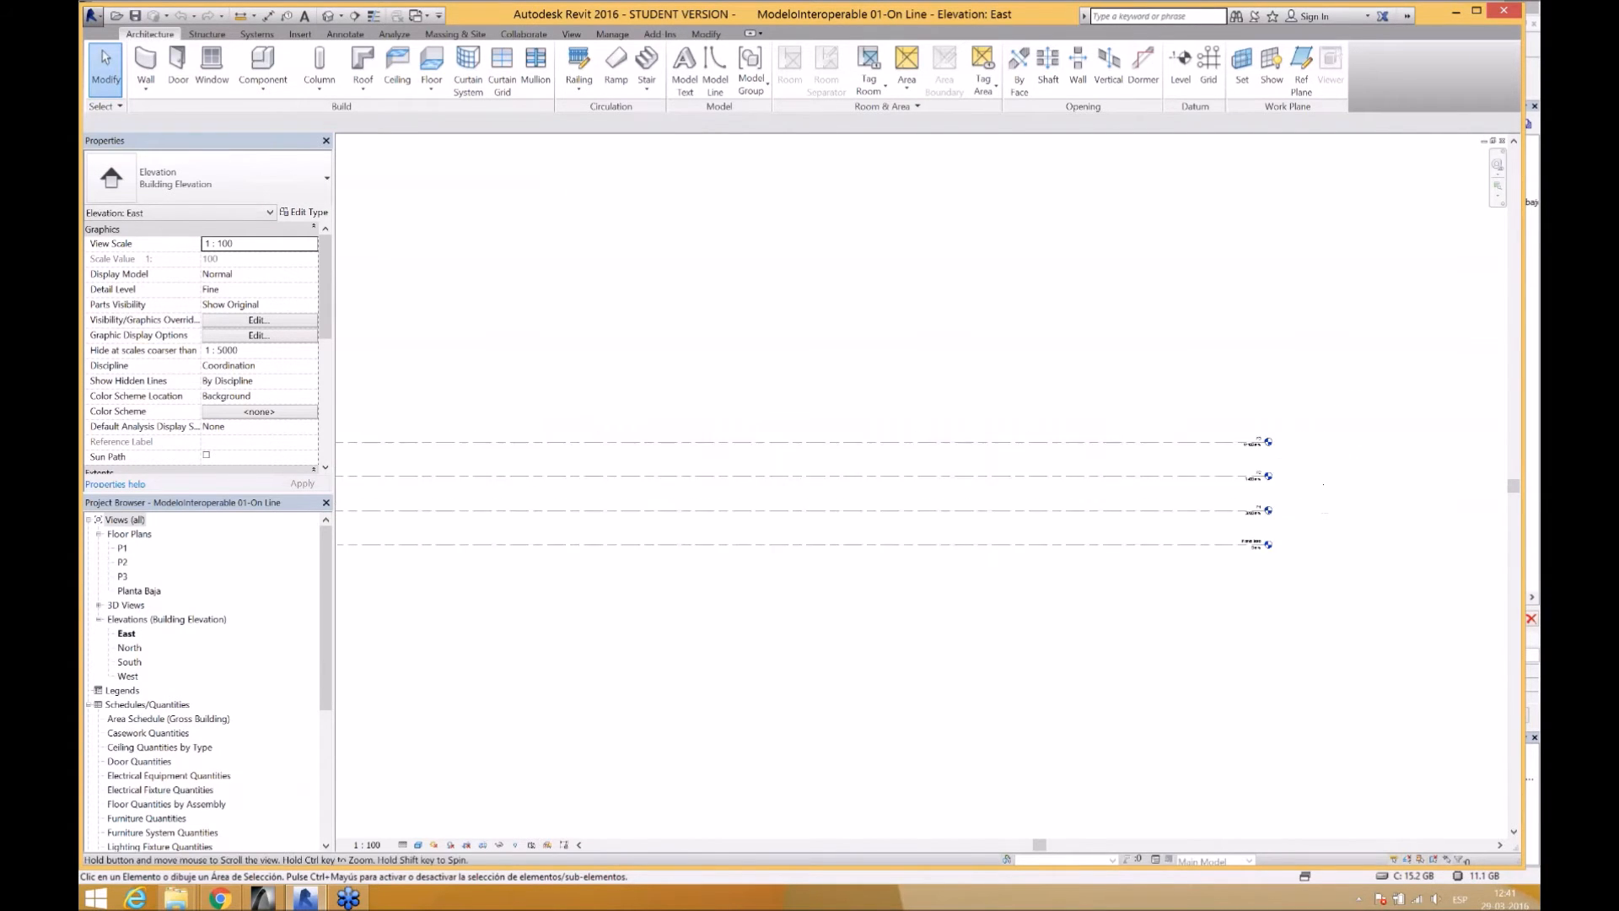
left_click(1256, 560)
scroll(1256, 559, "up", 1)
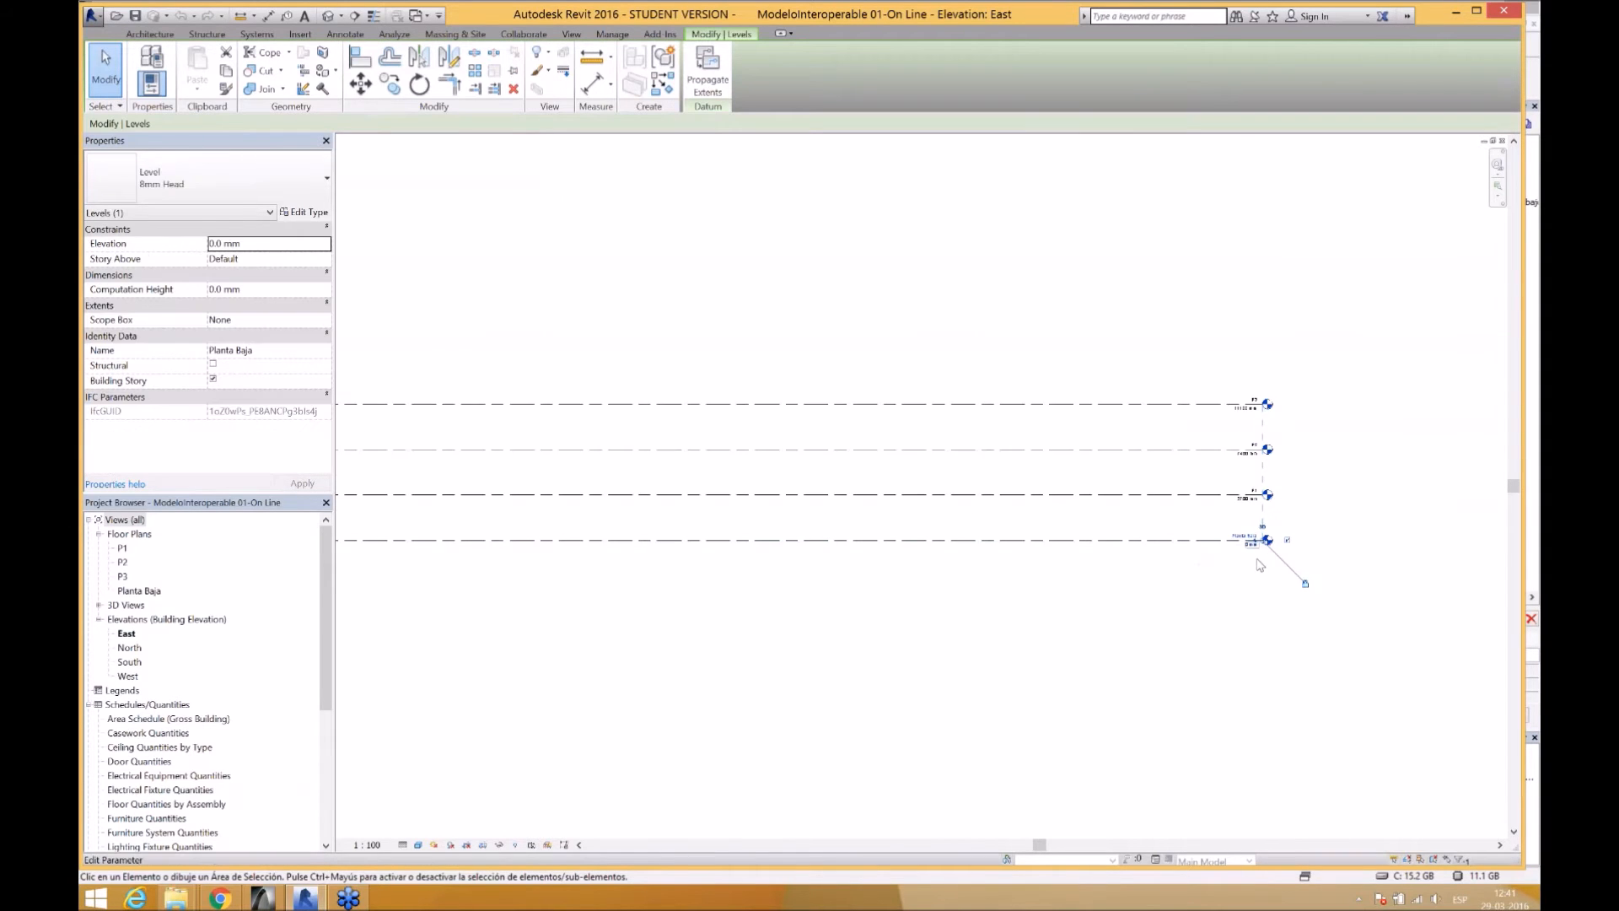
scroll(1260, 565, "up", 2)
left_click_drag(1177, 531, 468, 528)
scroll(713, 624, "down", 2)
middle_click_drag(717, 622, 1284, 581)
scroll(1162, 533, "up", 1)
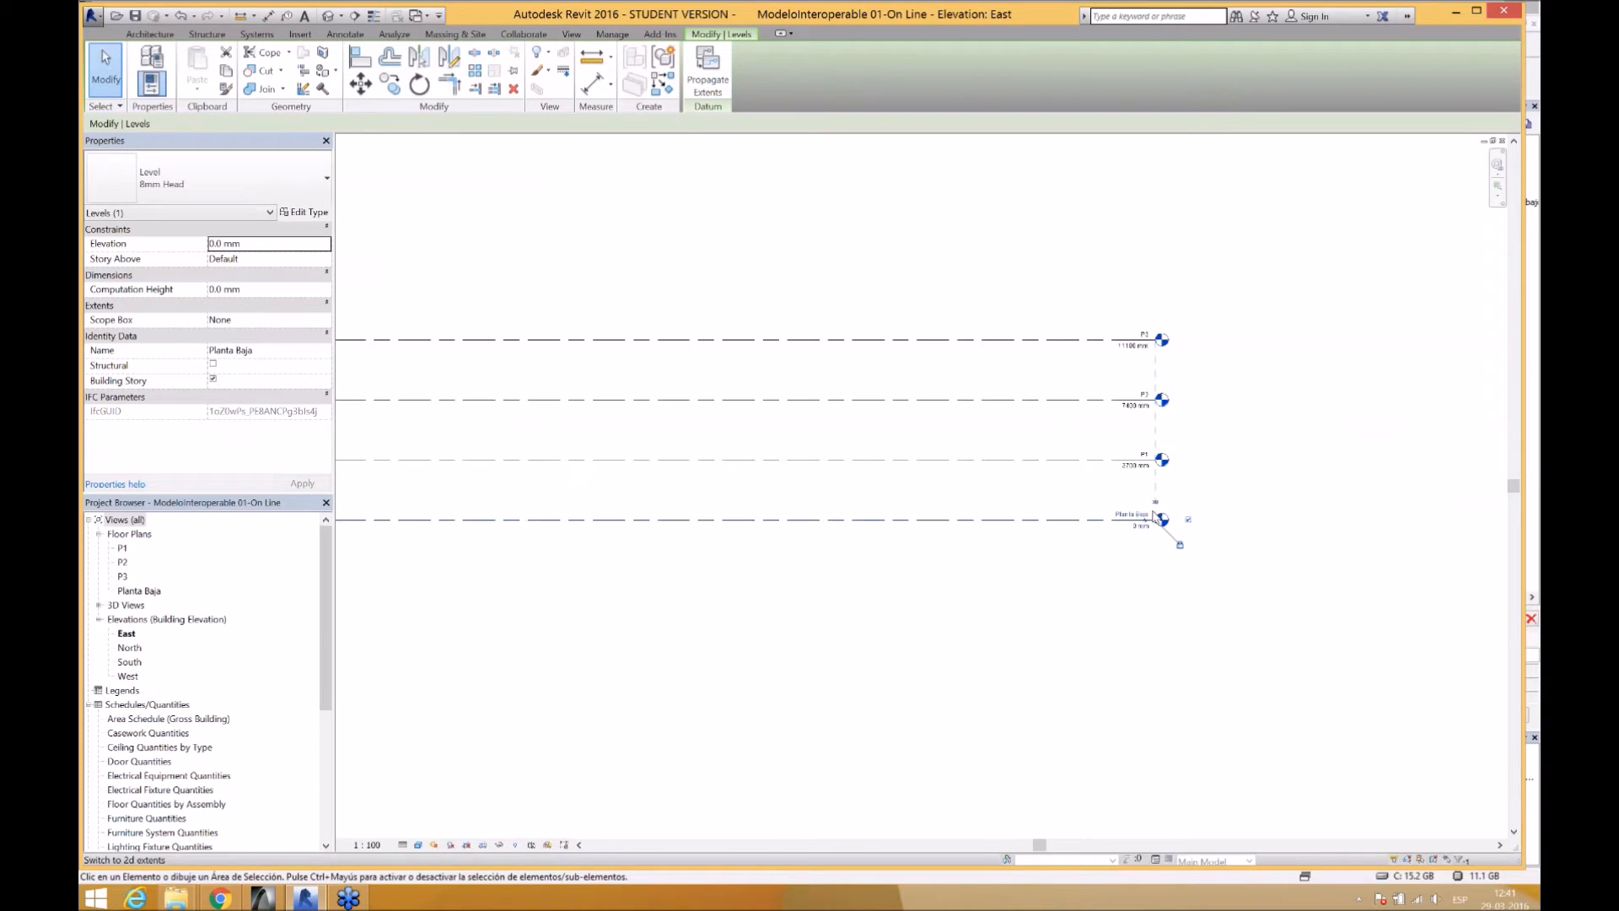
- Shorten the East elevation's level lines further so their heads sit just outside the facade at grid E
left_click_drag(1113, 522, 505, 524)
middle_click_drag(522, 557, 1296, 544)
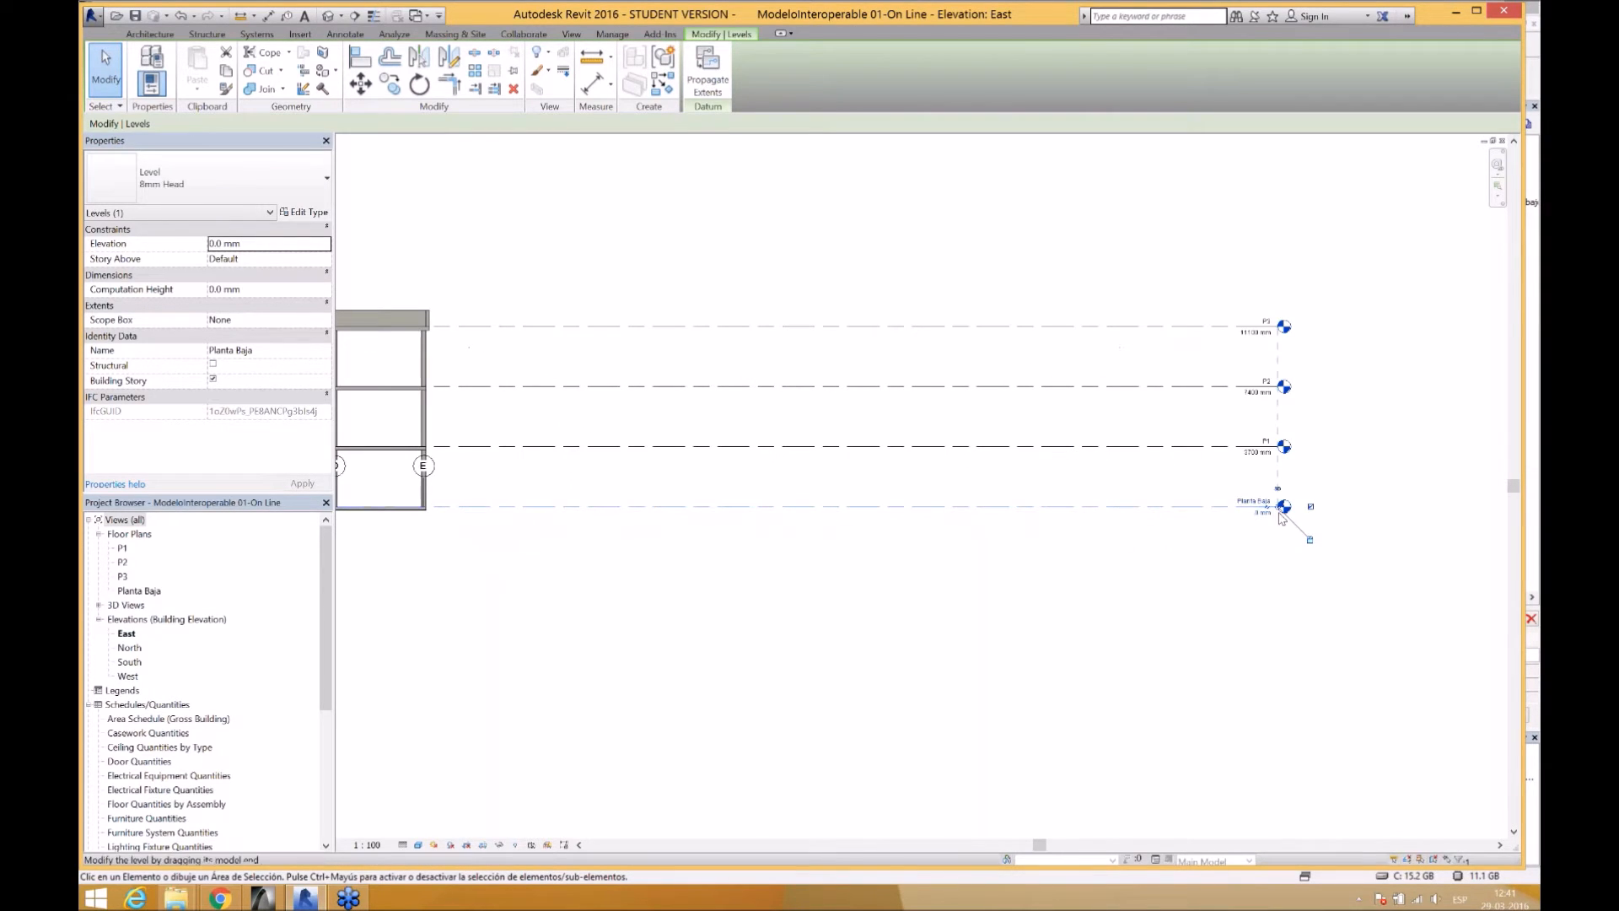
left_click_drag(1283, 506, 624, 531)
left_click(596, 595)
scroll(596, 595, "down", 1)
middle_click_drag(596, 596, 1267, 632)
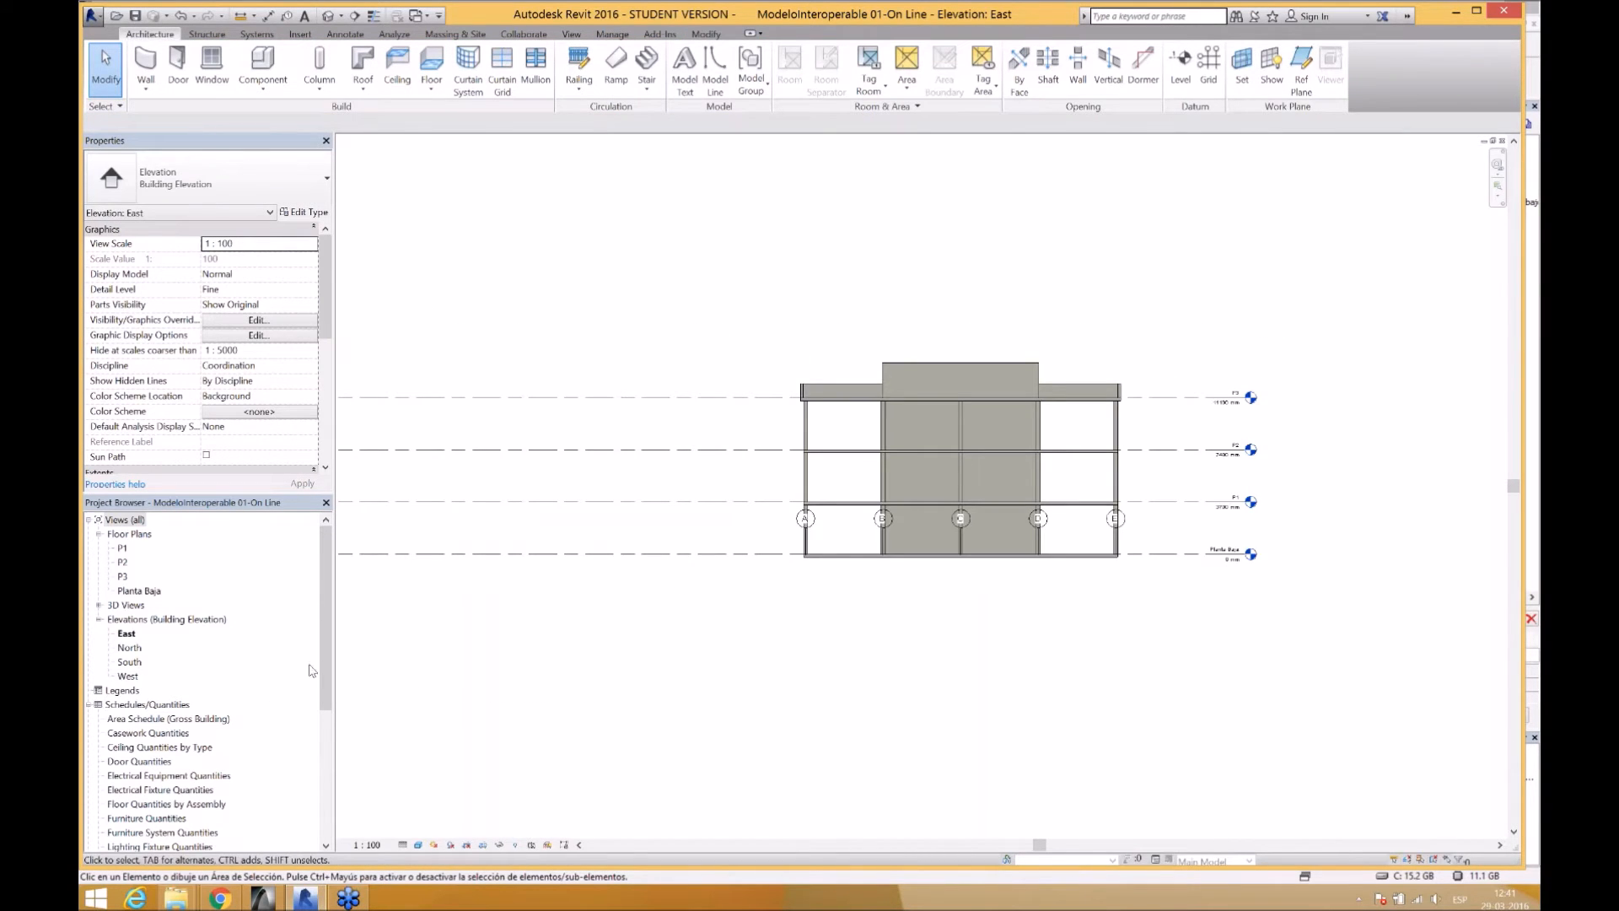
- Examine the floor types listed under the project's Families and return to the list of views
left_click_drag(325, 663, 322, 803)
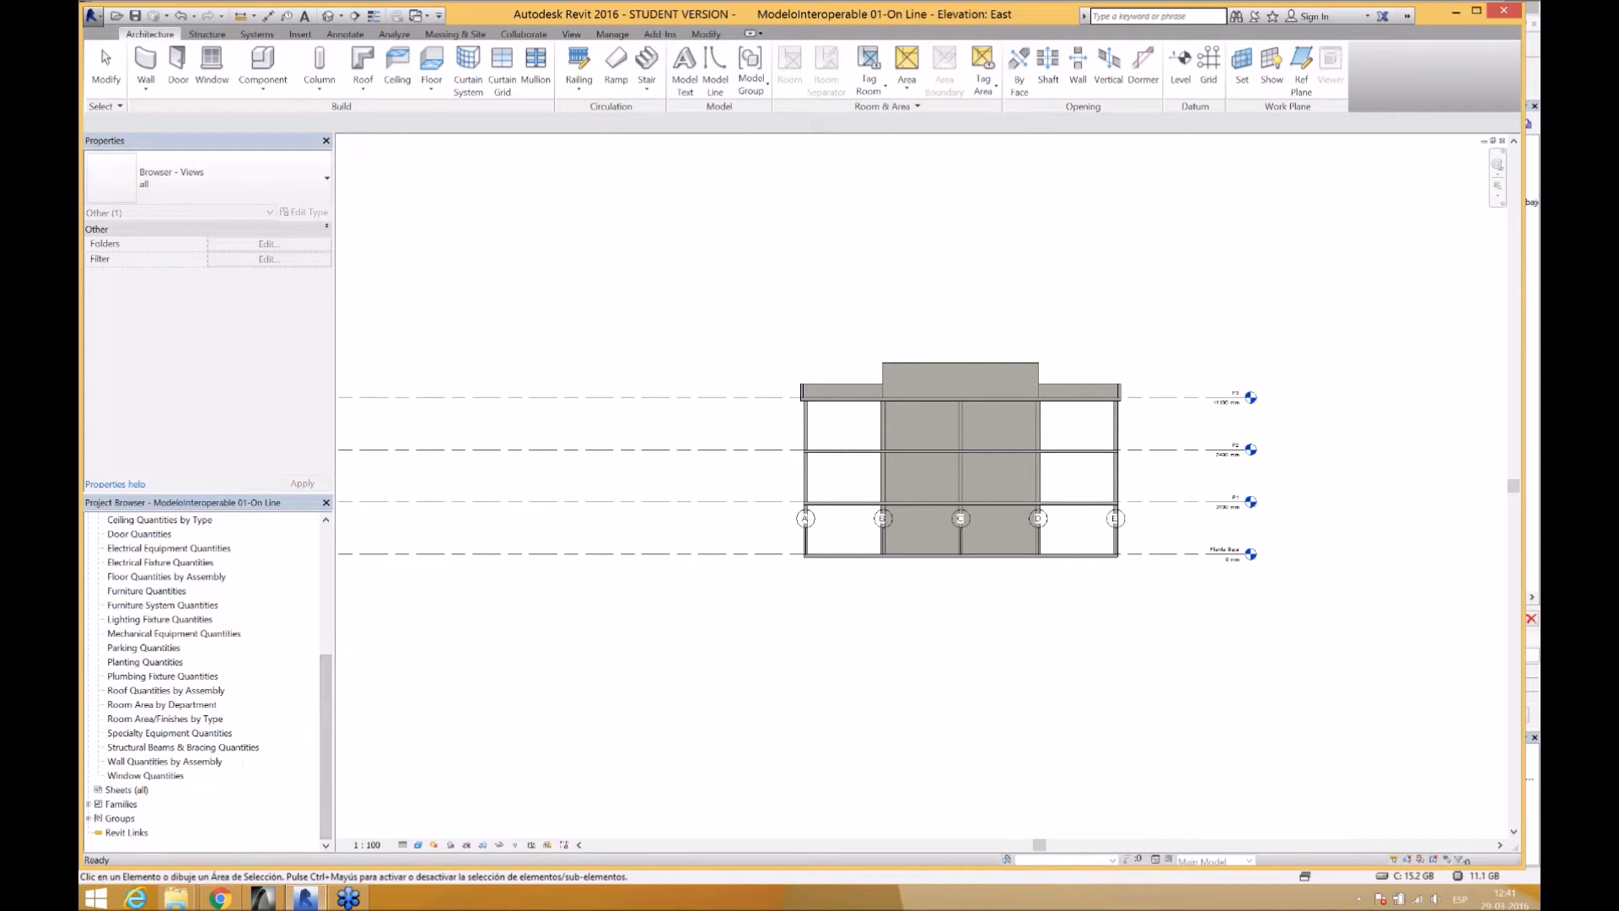
double_click(116, 803)
scroll(211, 725, "down", 1)
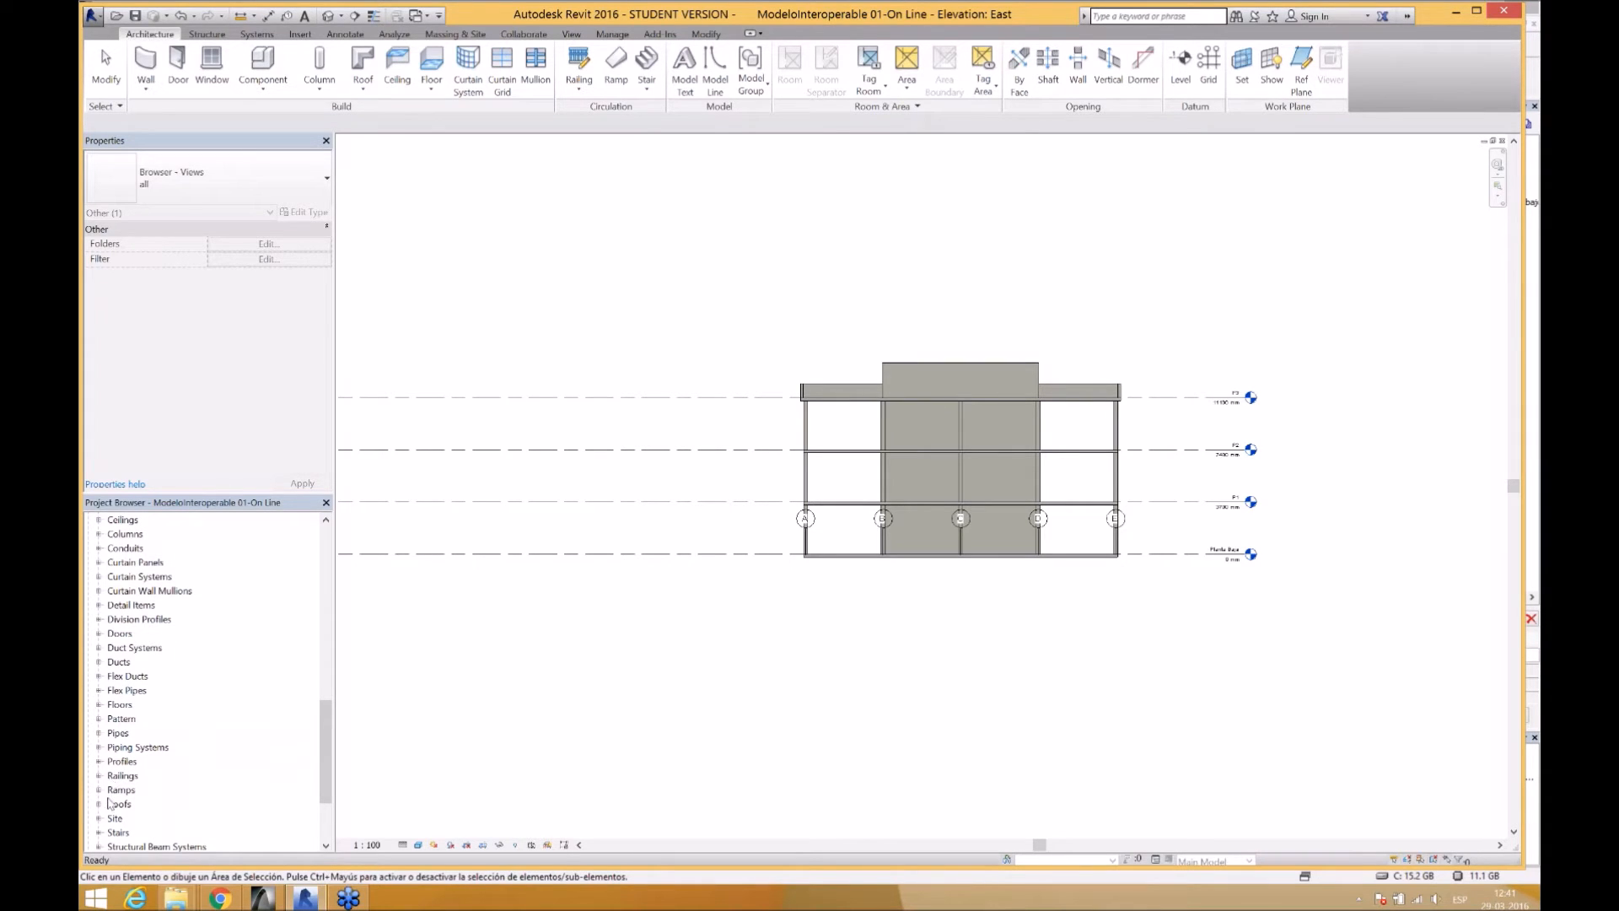
left_click(98, 706)
left_click(108, 719)
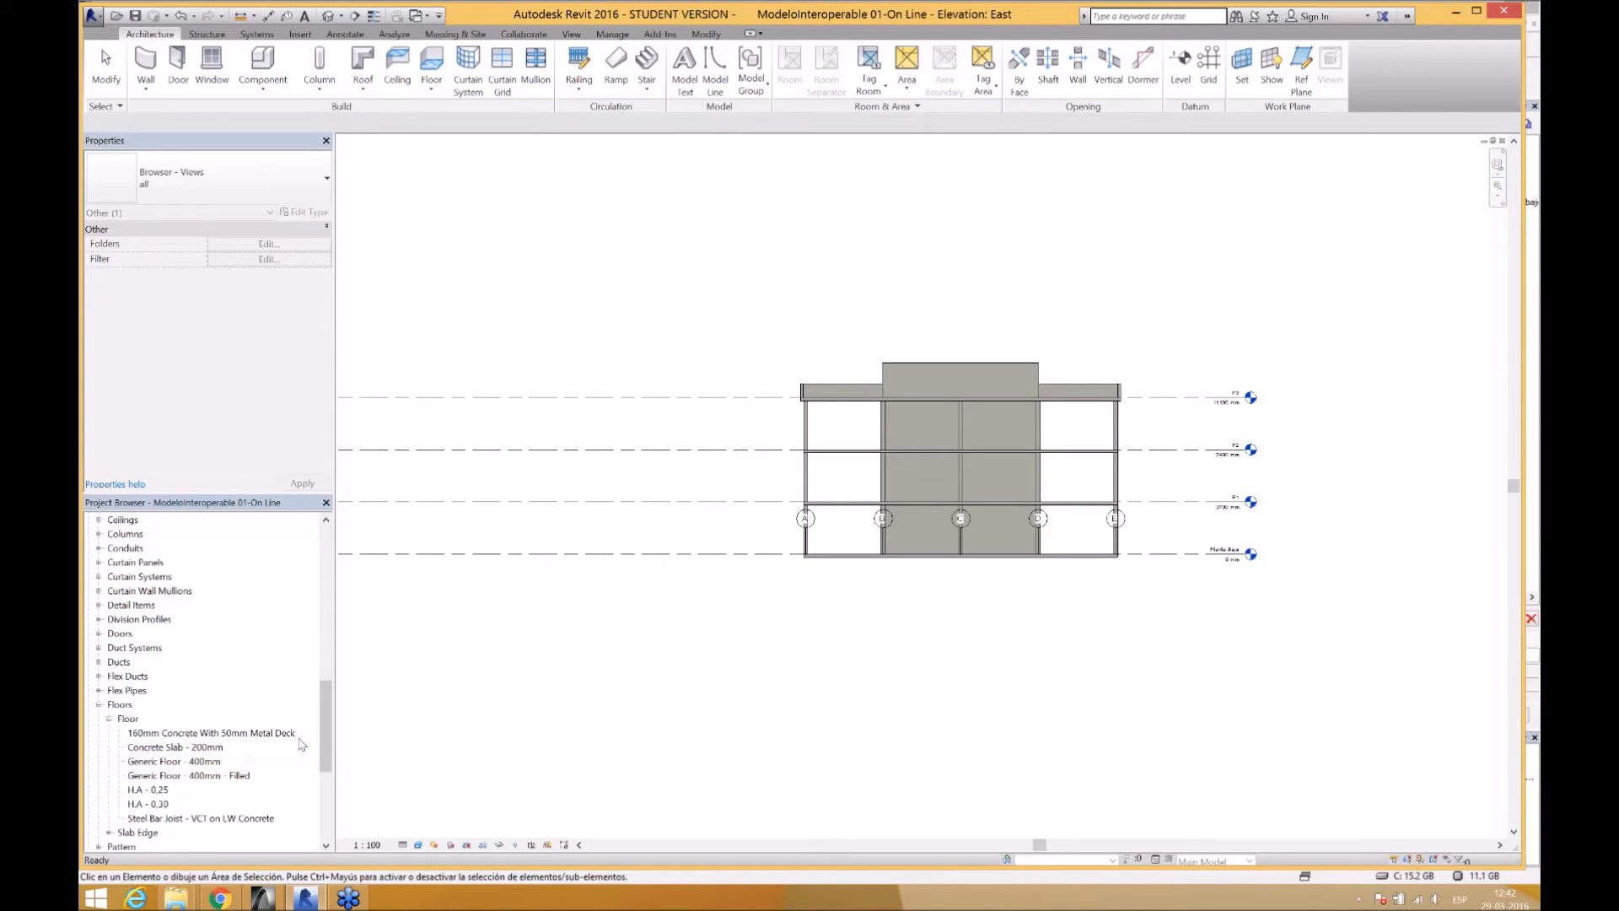
left_click_drag(329, 698, 329, 541)
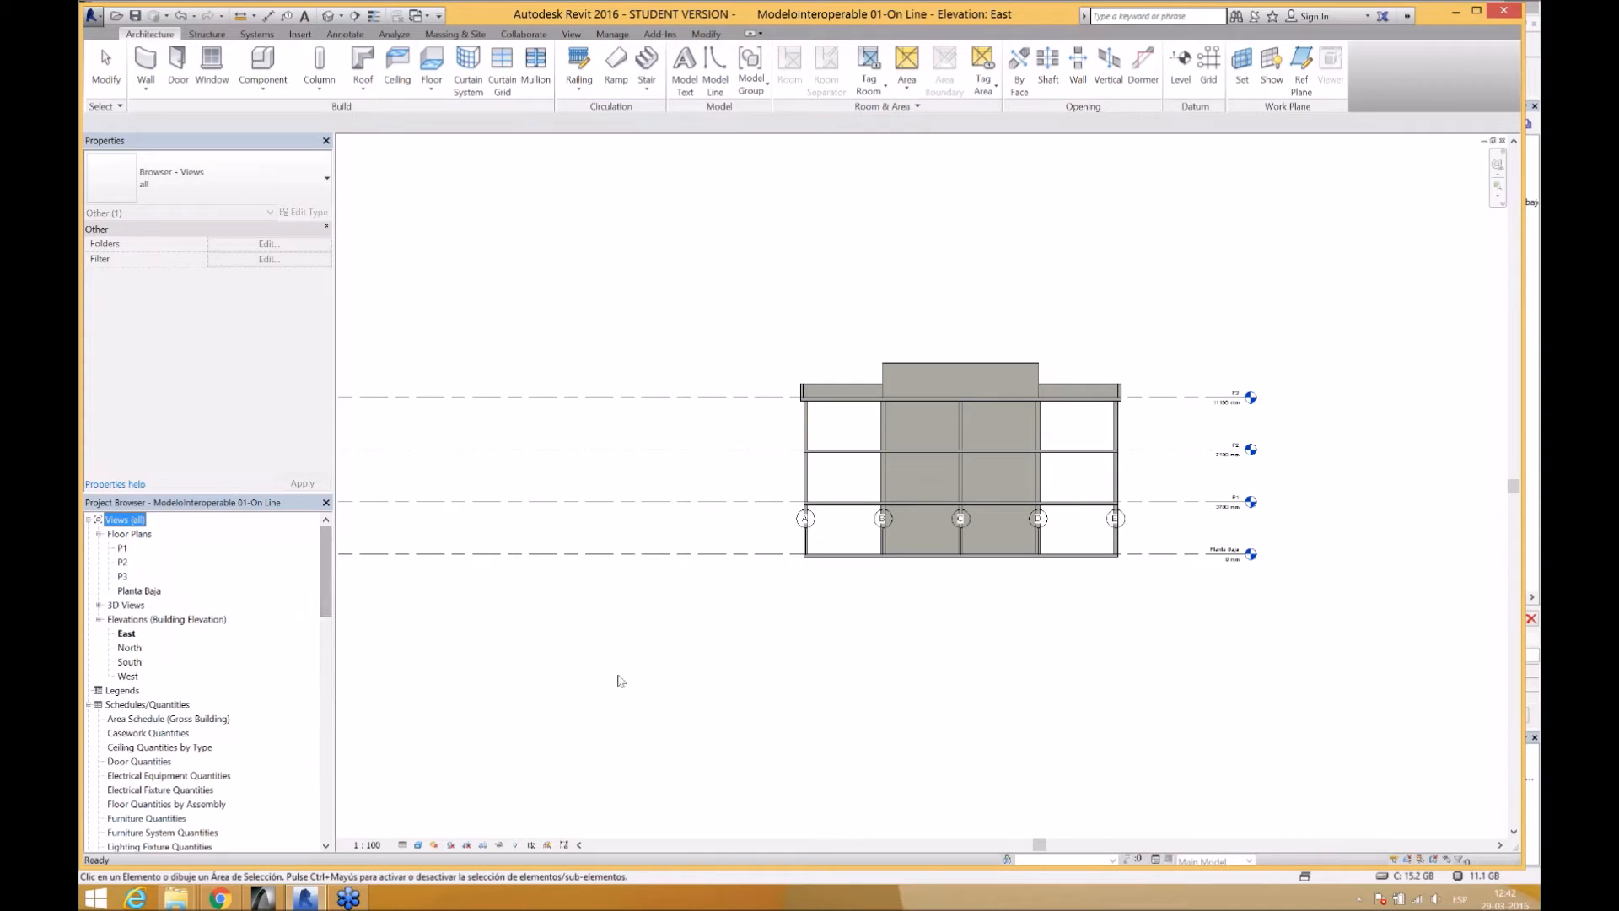
- Raise the upper ends of grids A to E above the roof in the East elevation
scroll(816, 527, "up", 4)
left_click(806, 527)
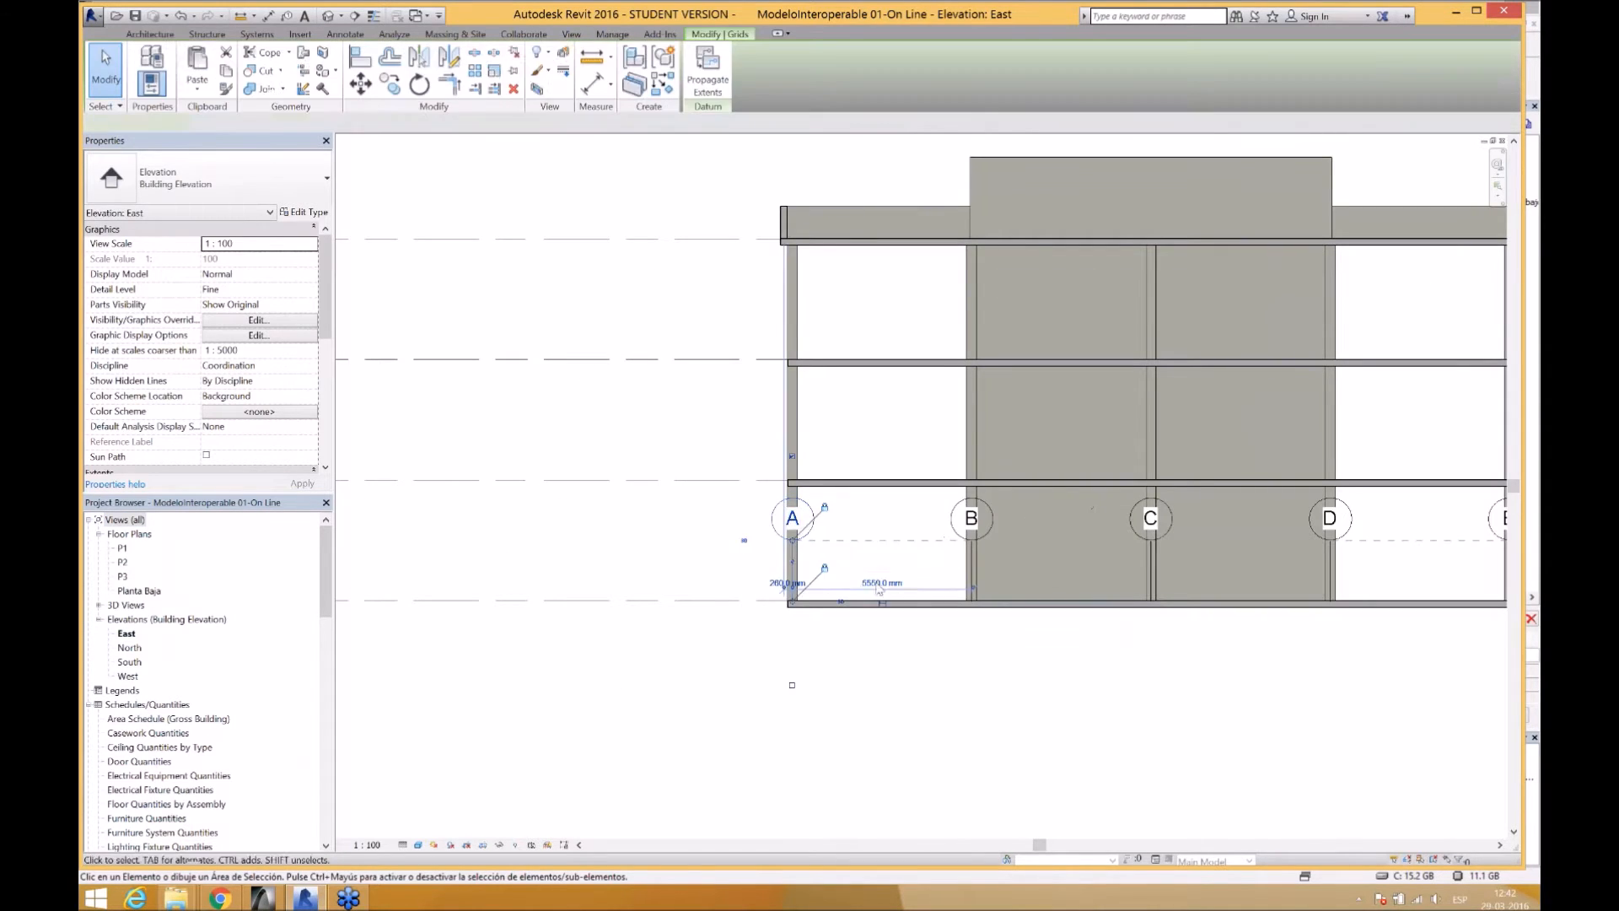
middle_click_drag(882, 583, 737, 757)
left_click_drag(647, 715, 659, 246)
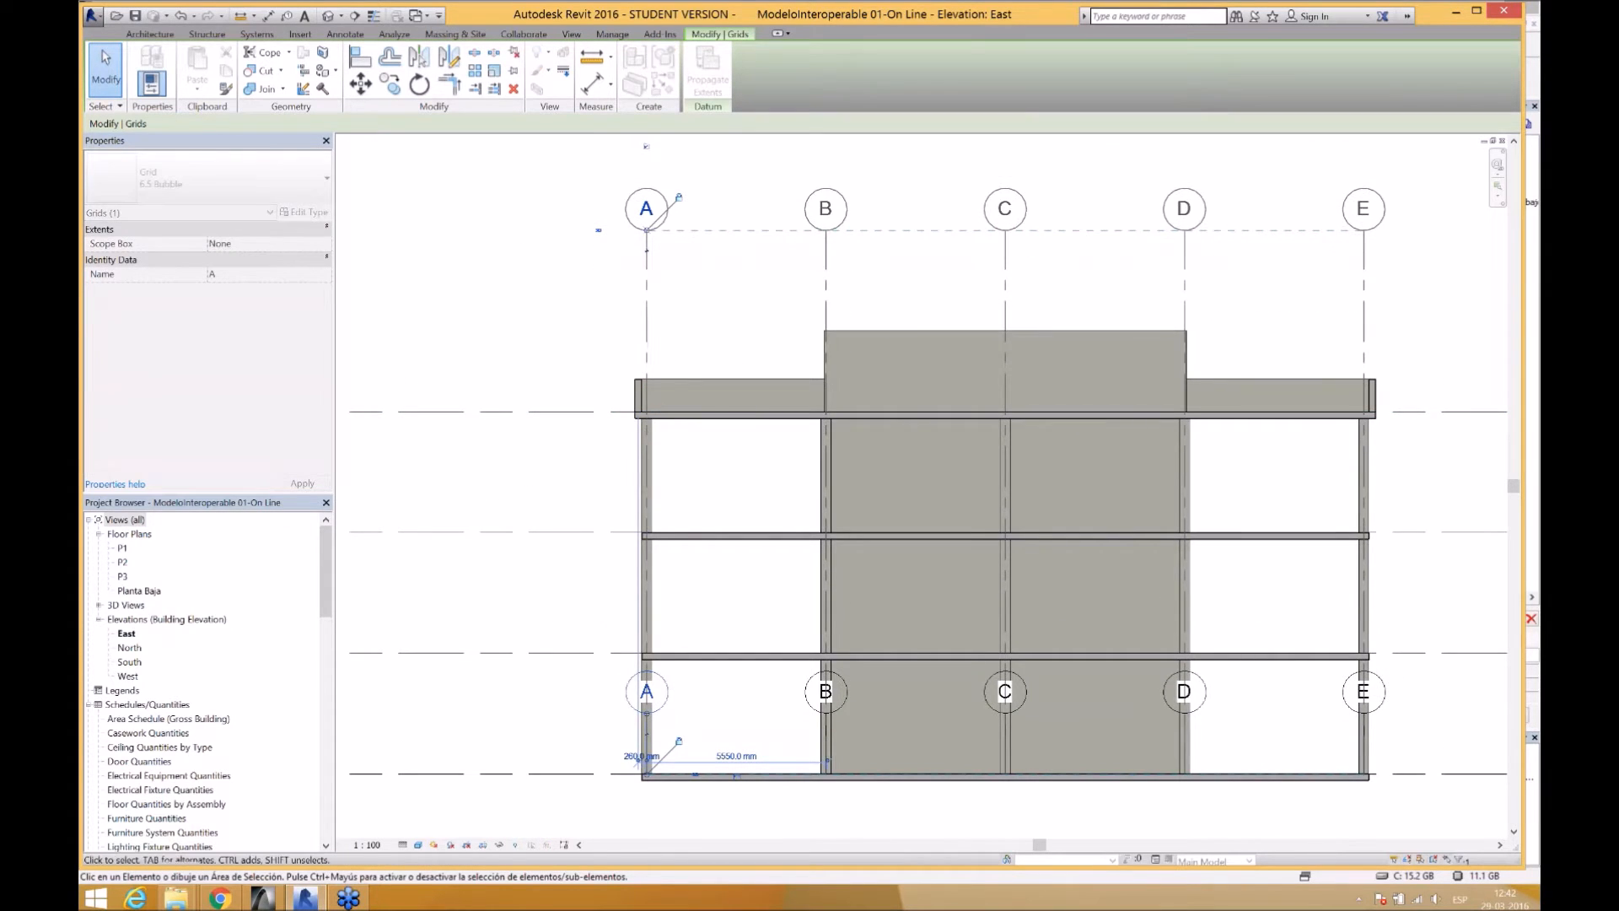
scroll(759, 390, "down", 2)
left_click(1034, 735)
middle_click_drag(807, 594, 890, 585)
- Open floor plan P1 and move all visible elevation markers together so they surround the building on its four sides
double_click(122, 548)
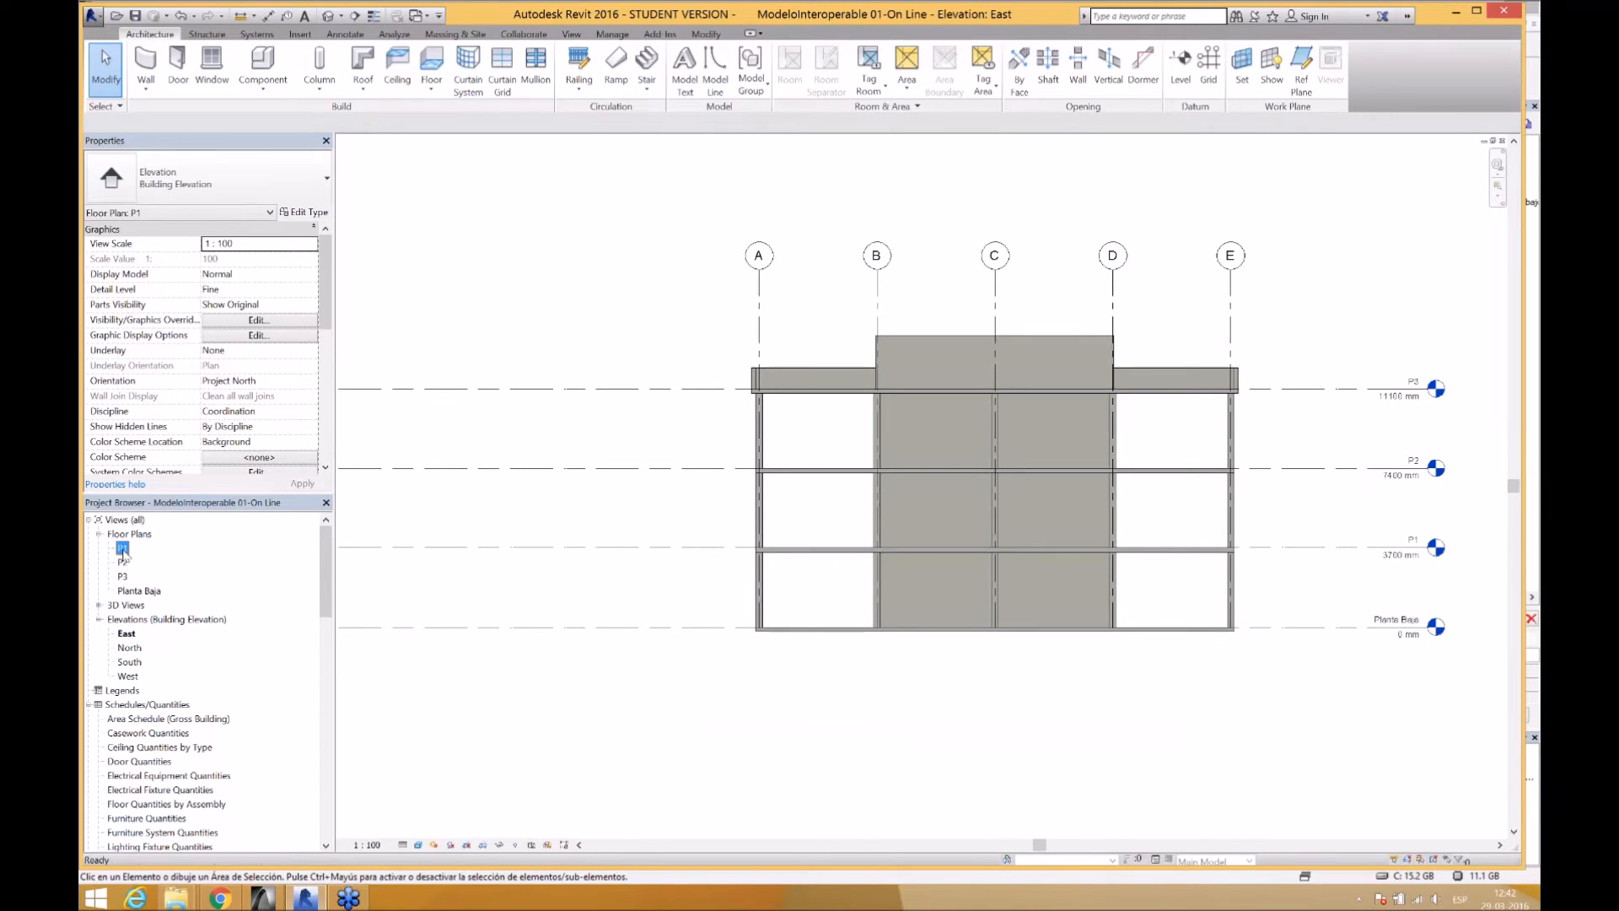
middle_click_drag(552, 525, 549, 522)
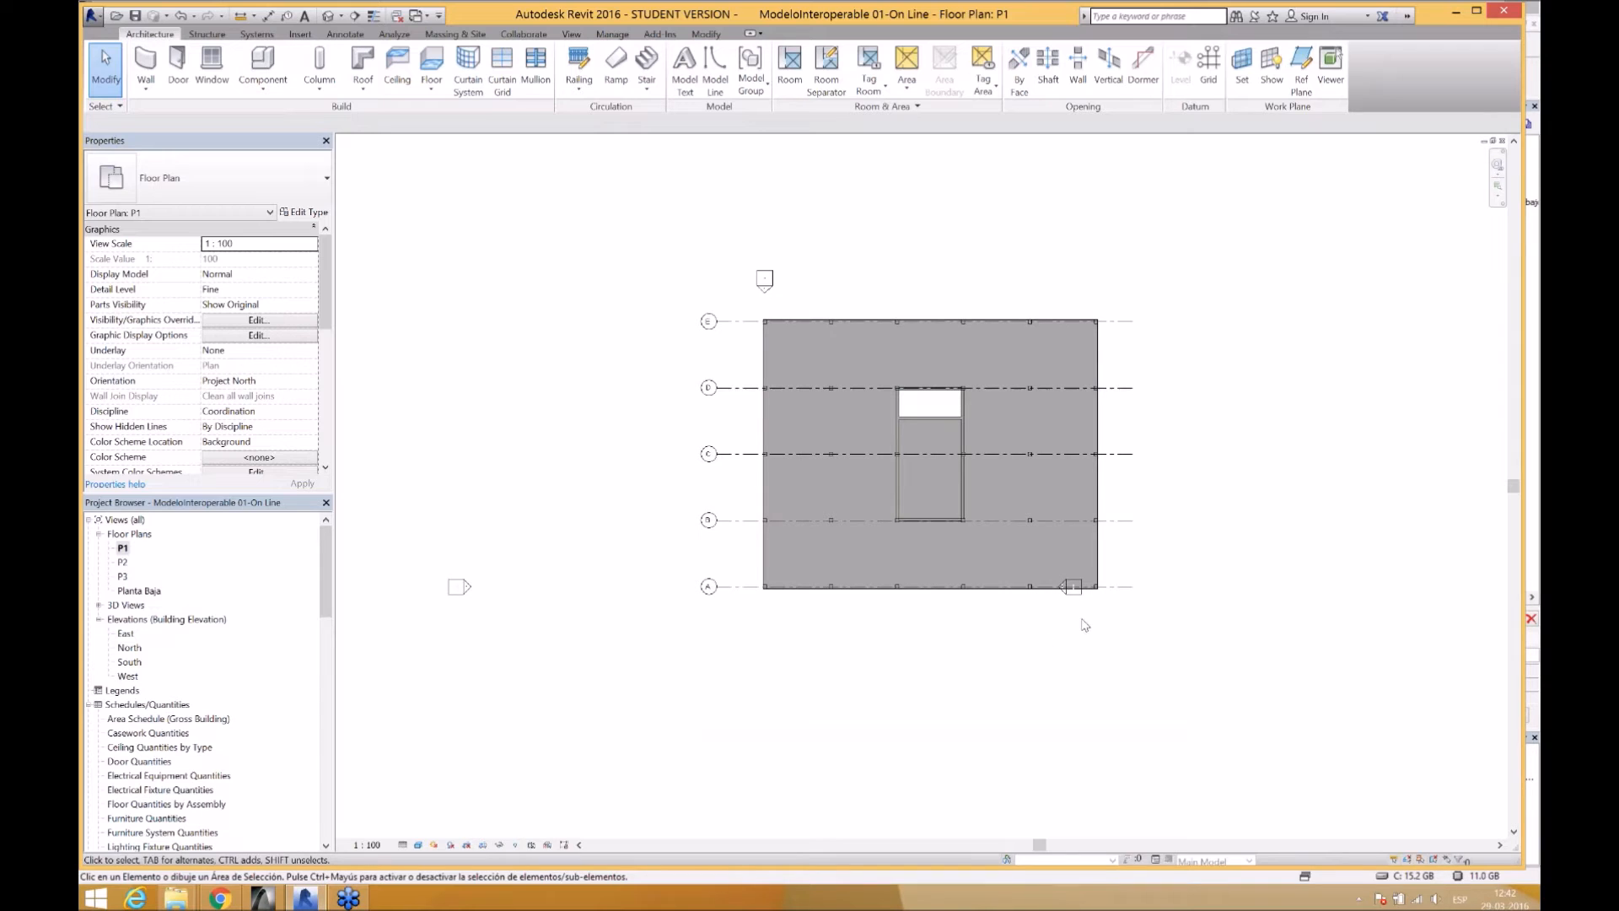
middle_click_drag(791, 423, 907, 335)
left_click_drag(638, 464, 379, 569)
scroll(835, 615, "down", 1)
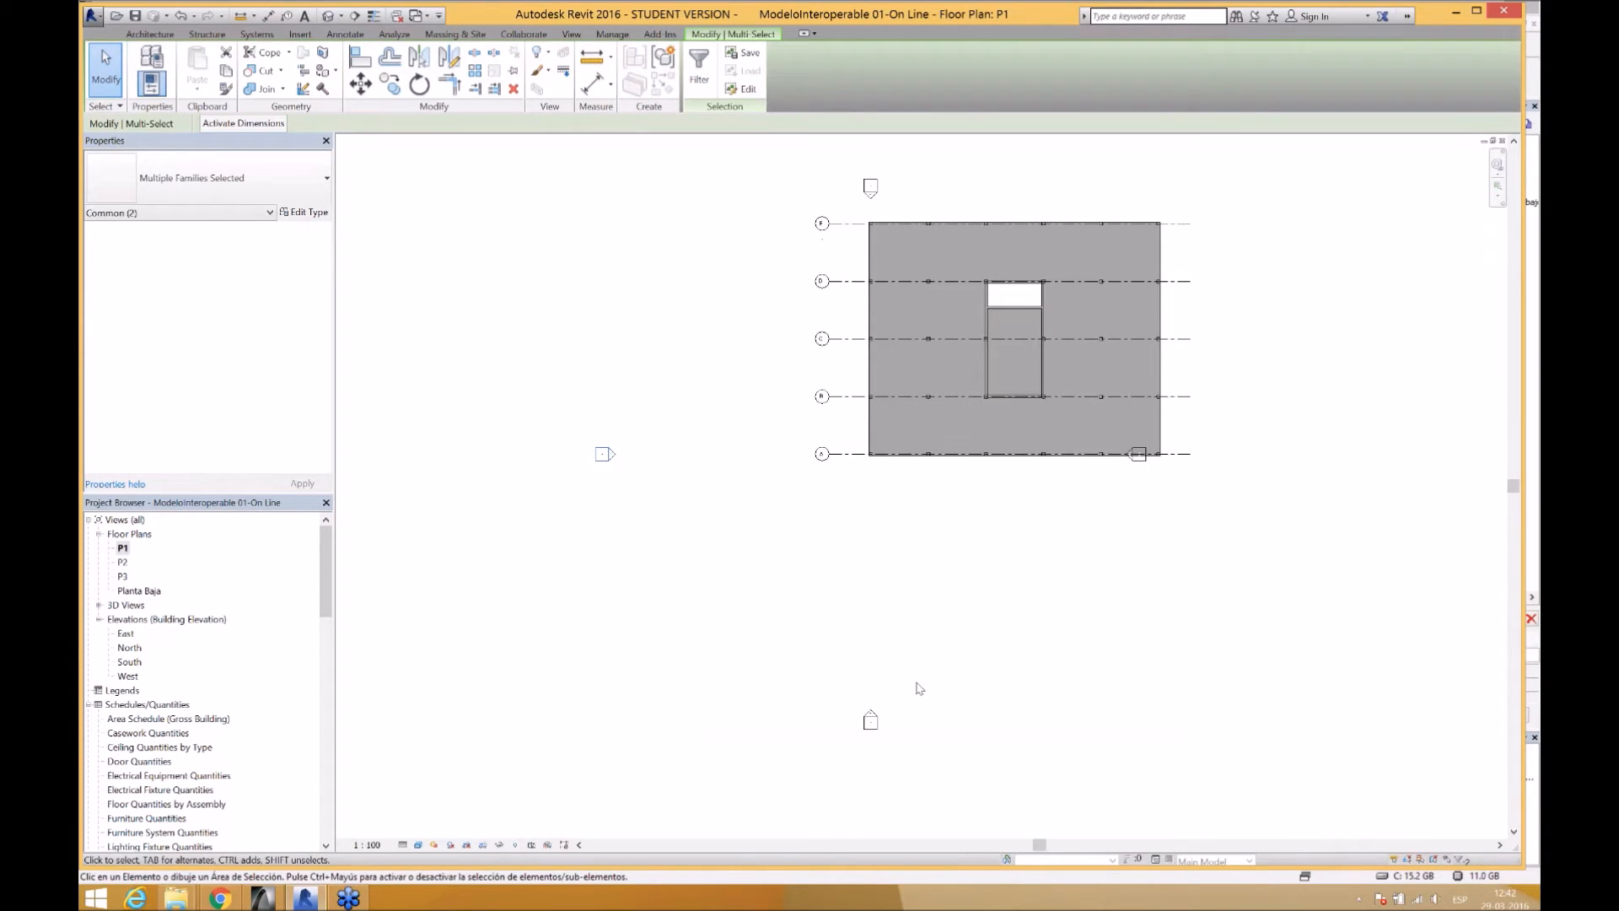
right_click(613, 455)
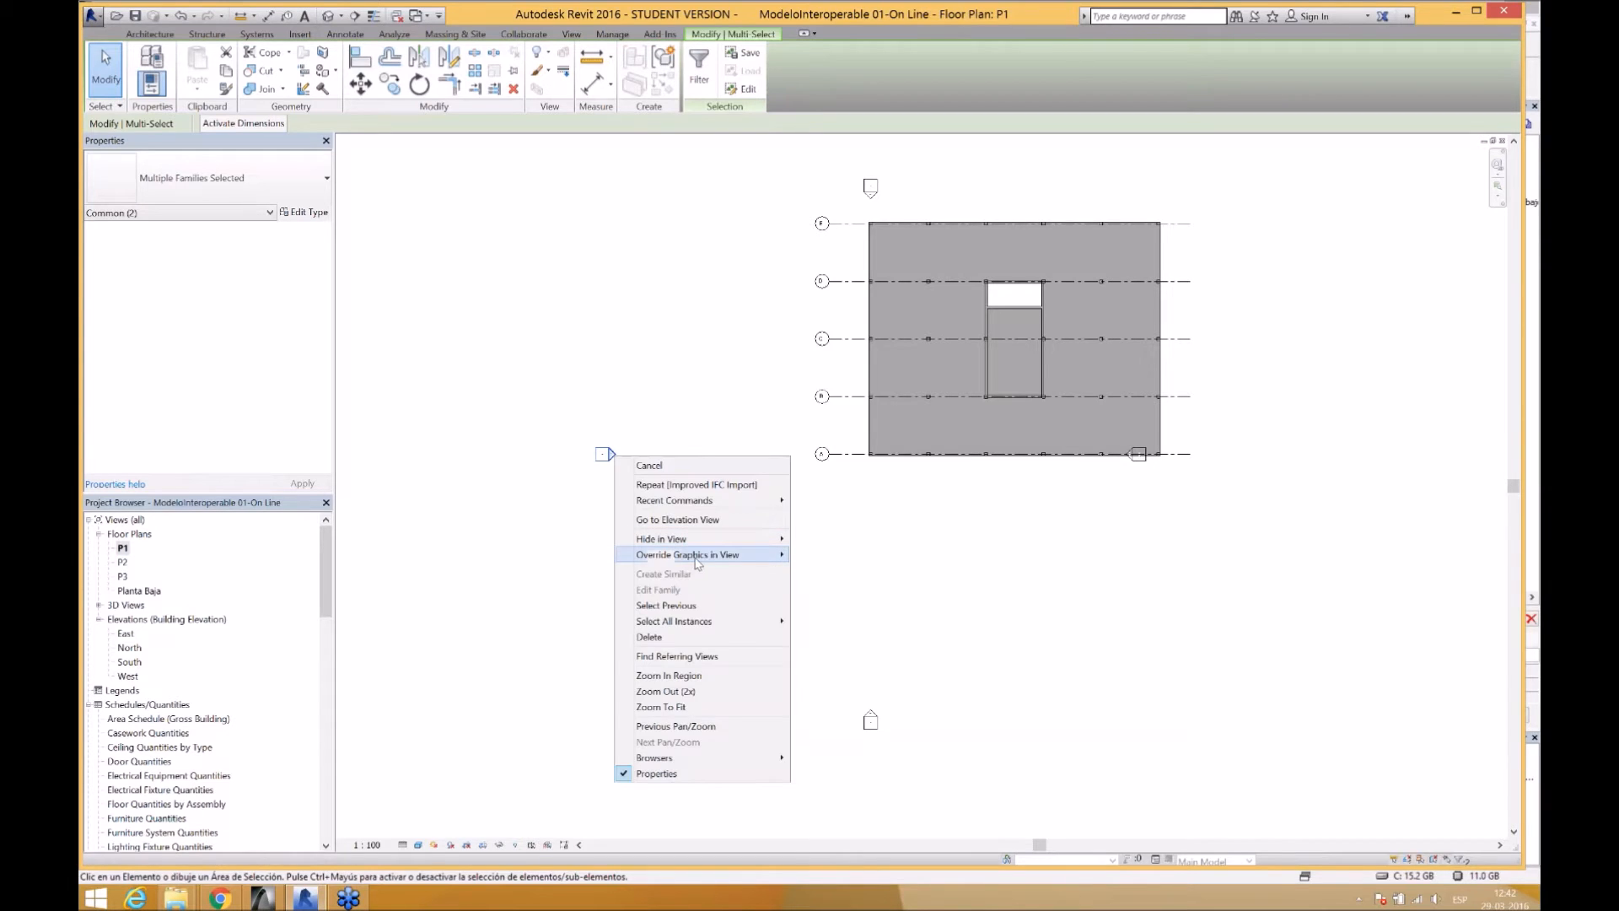
mouse_move(666, 622)
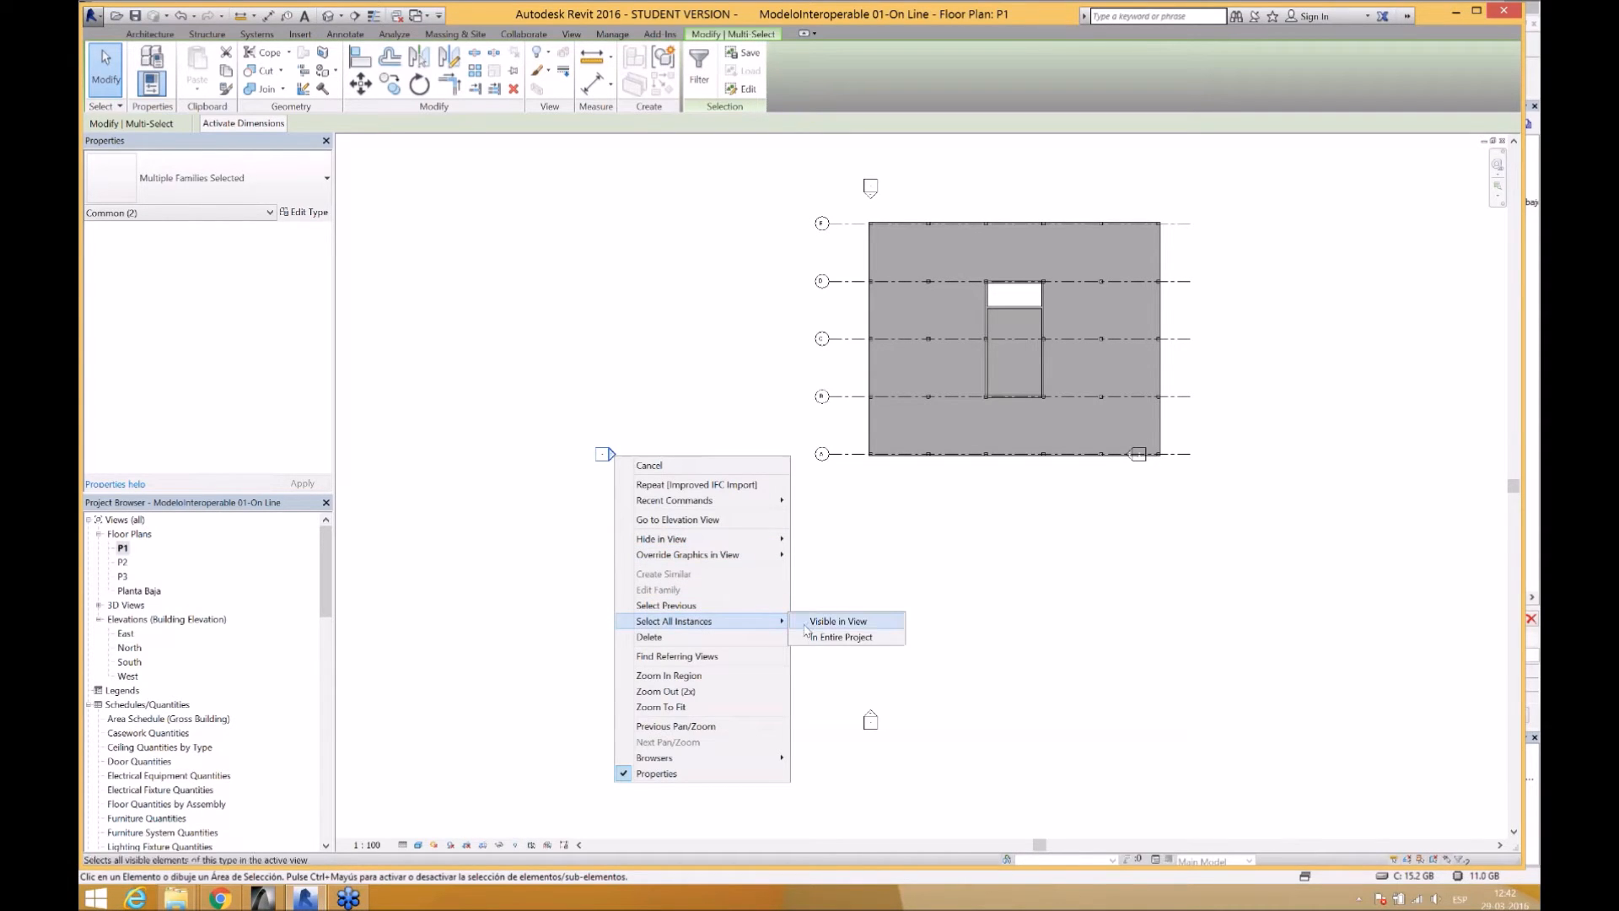
left_click(839, 621)
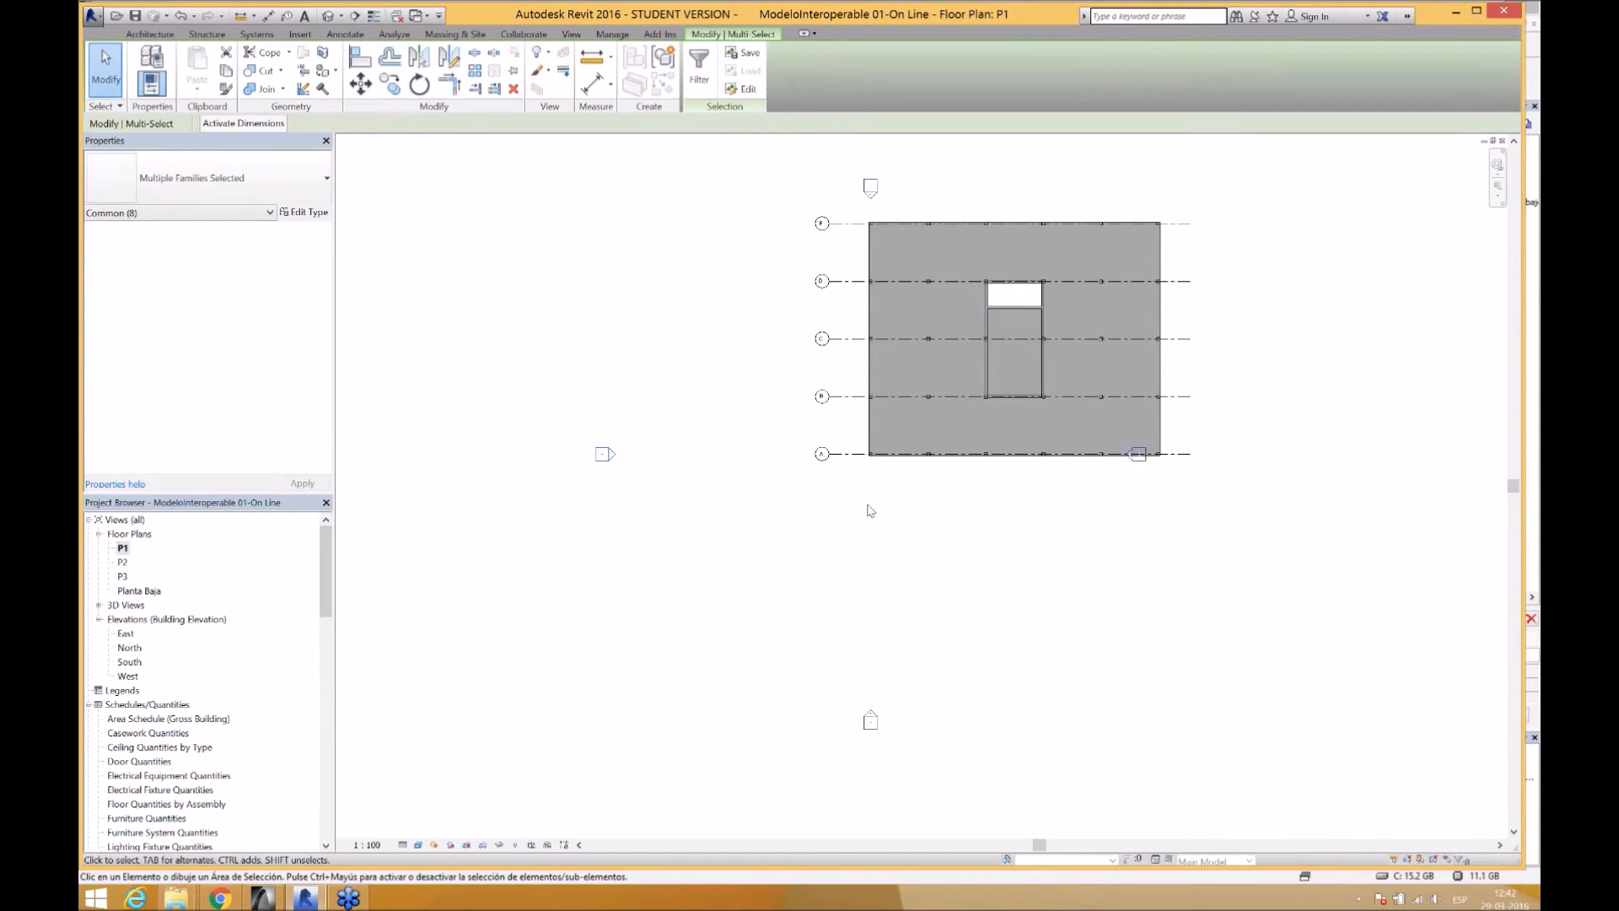
left_click(871, 455)
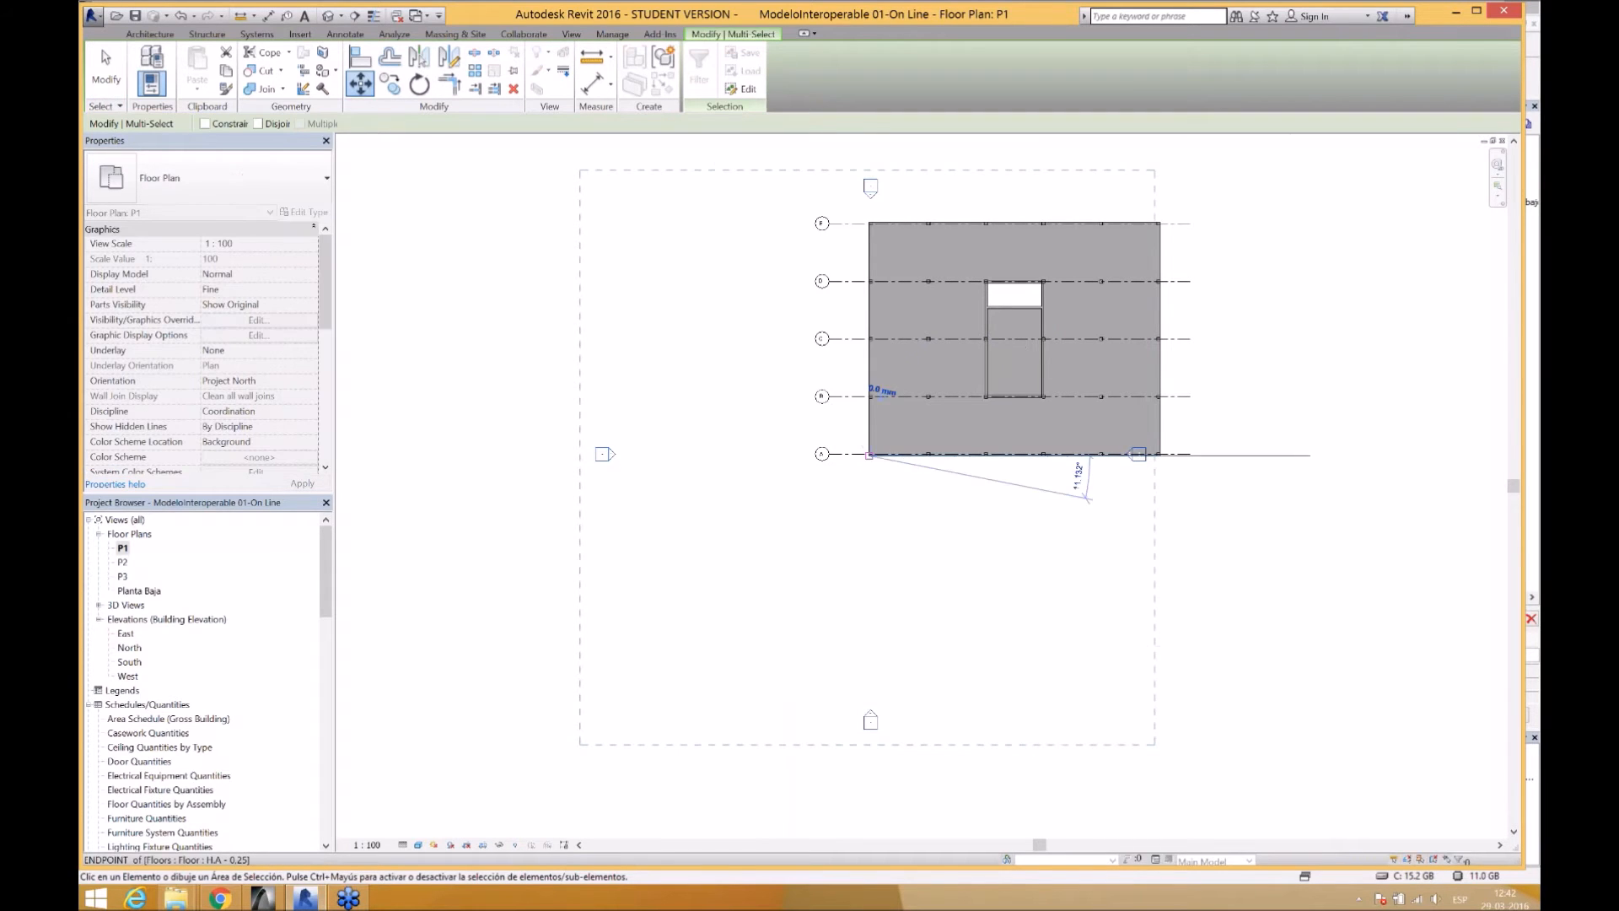
left_click(1023, 338)
middle_click_drag(1009, 430, 910, 594)
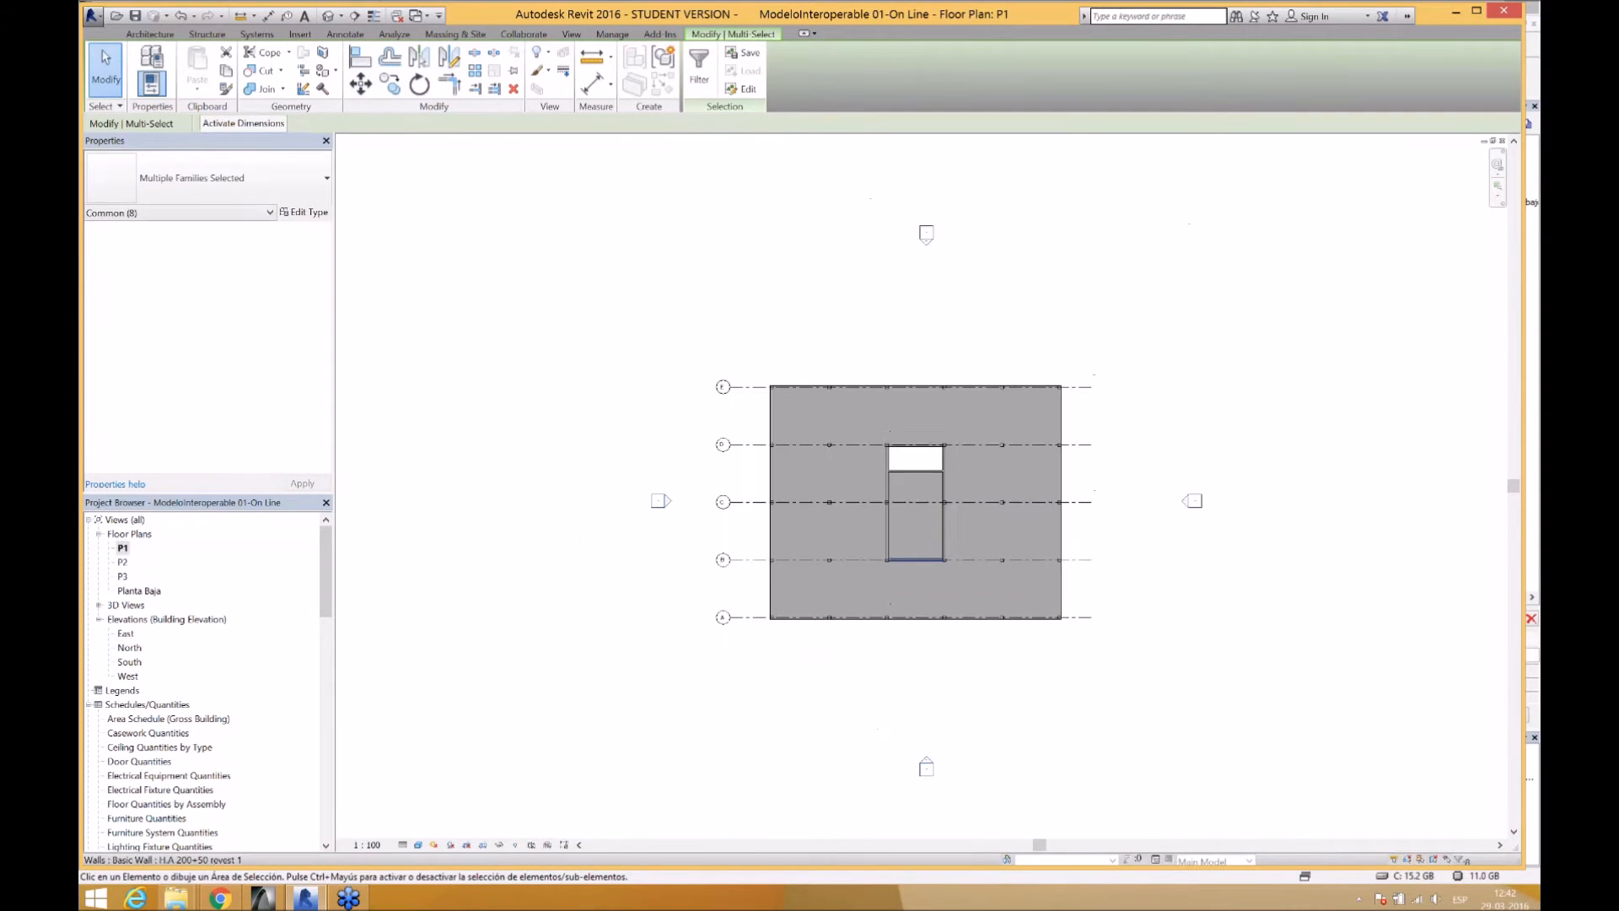
key("Escape")
- Open the North elevation view from its marker in plan
left_click(926, 233)
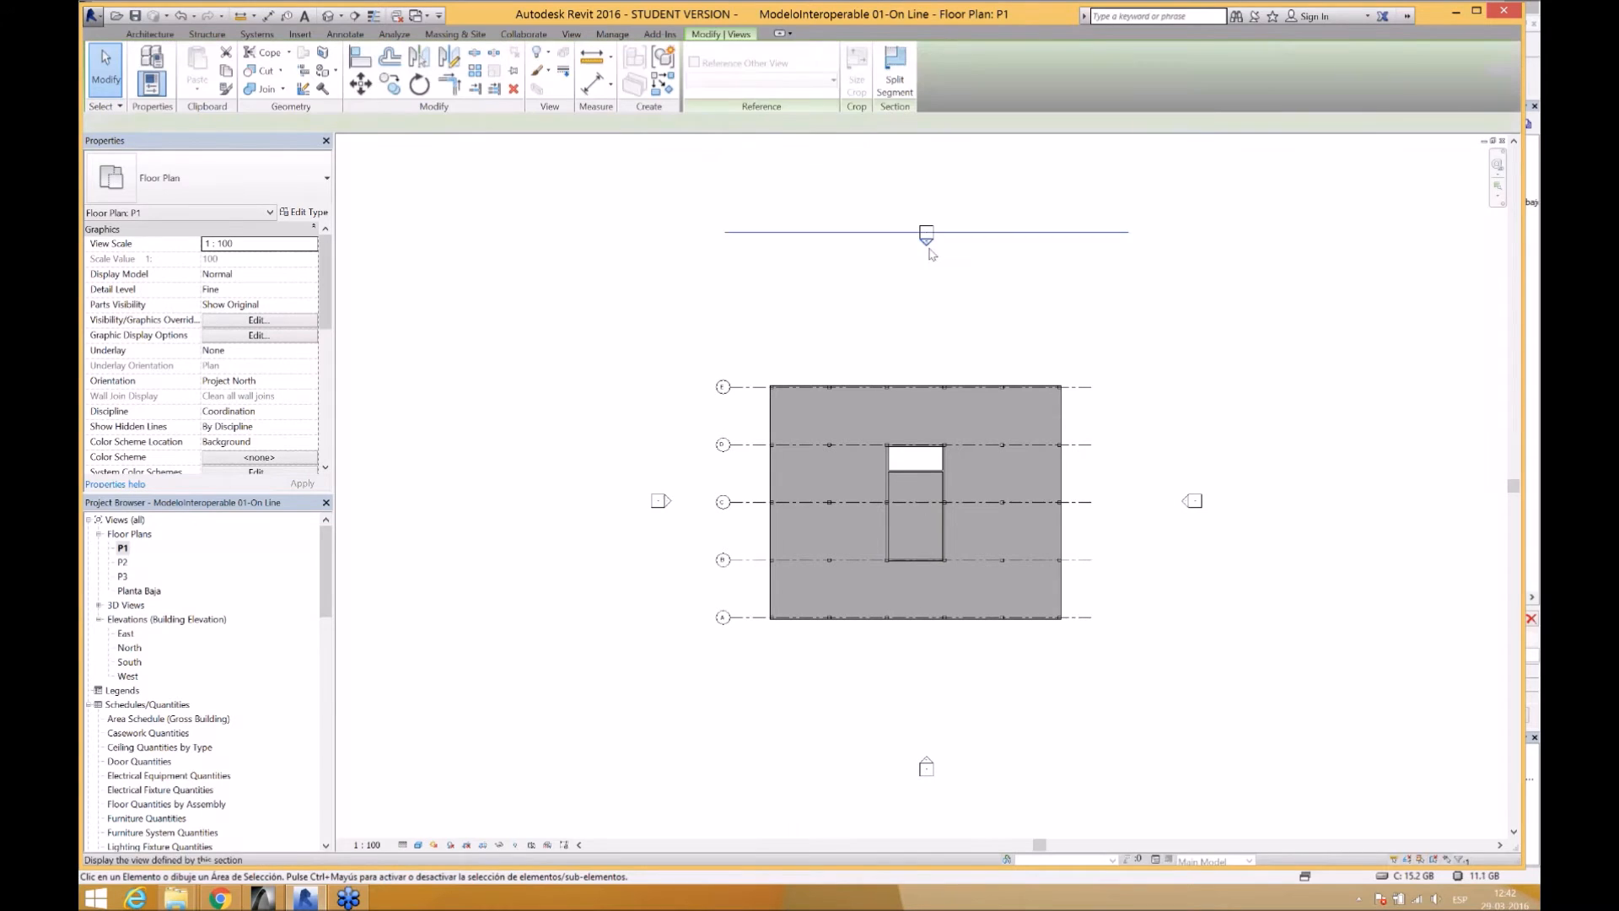
right_click(926, 240)
left_click(984, 312)
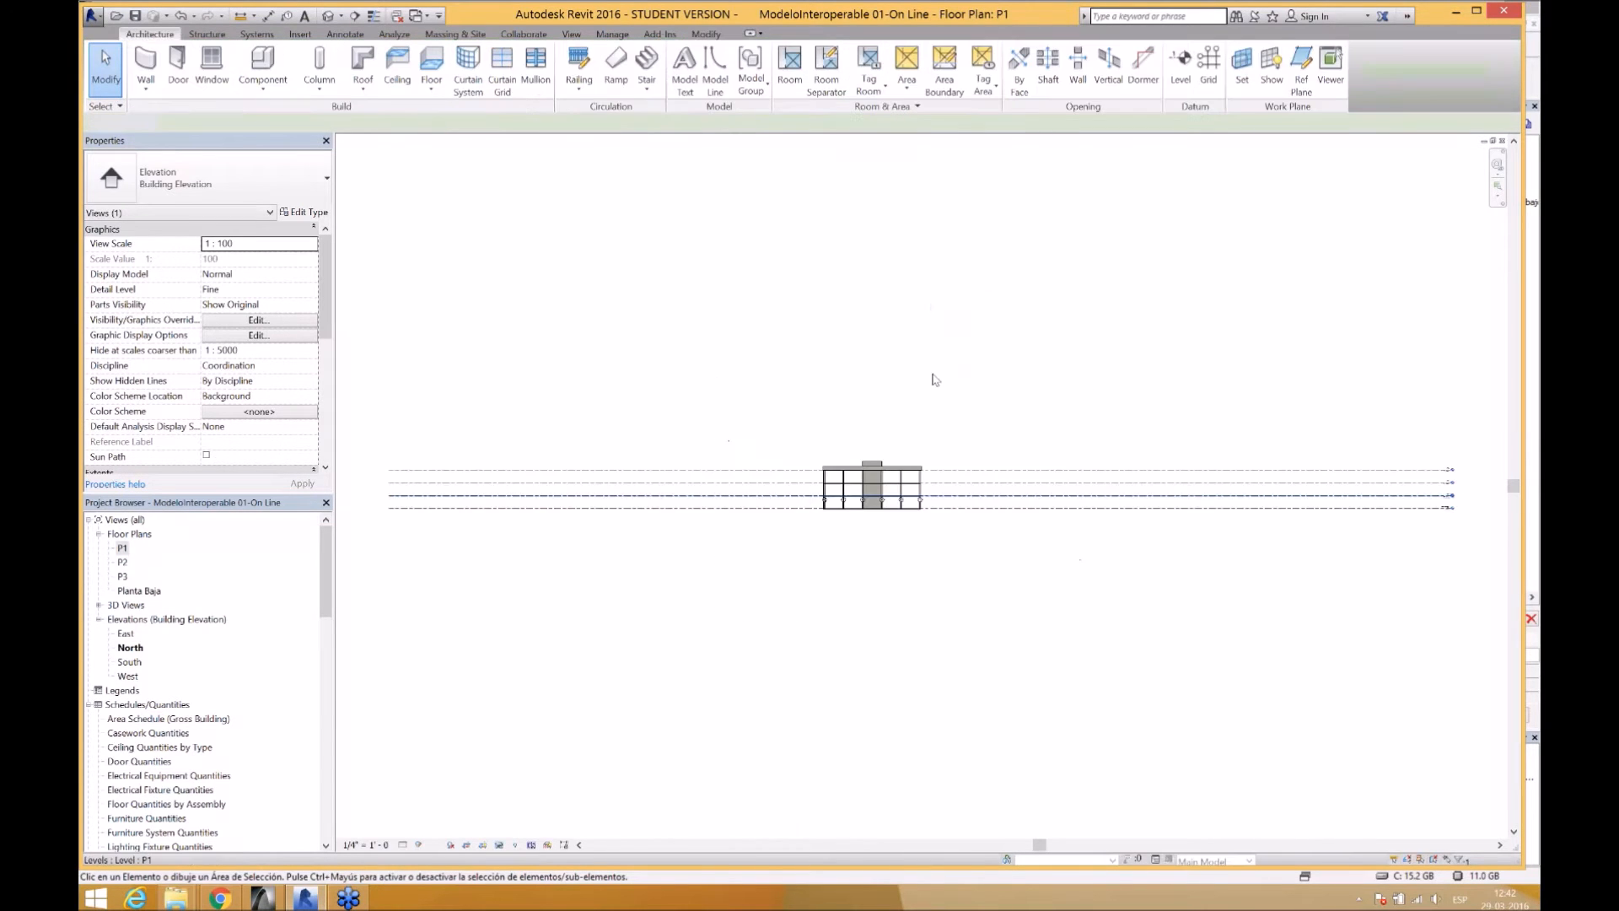
- Select level P3 in the North elevation and shorten the aligned level lines so their heads sit just beside the building
left_click(1304, 472)
scroll(1330, 488, "up", 2)
middle_click_drag(1330, 487, 866, 526)
scroll(1105, 496, "up", 3)
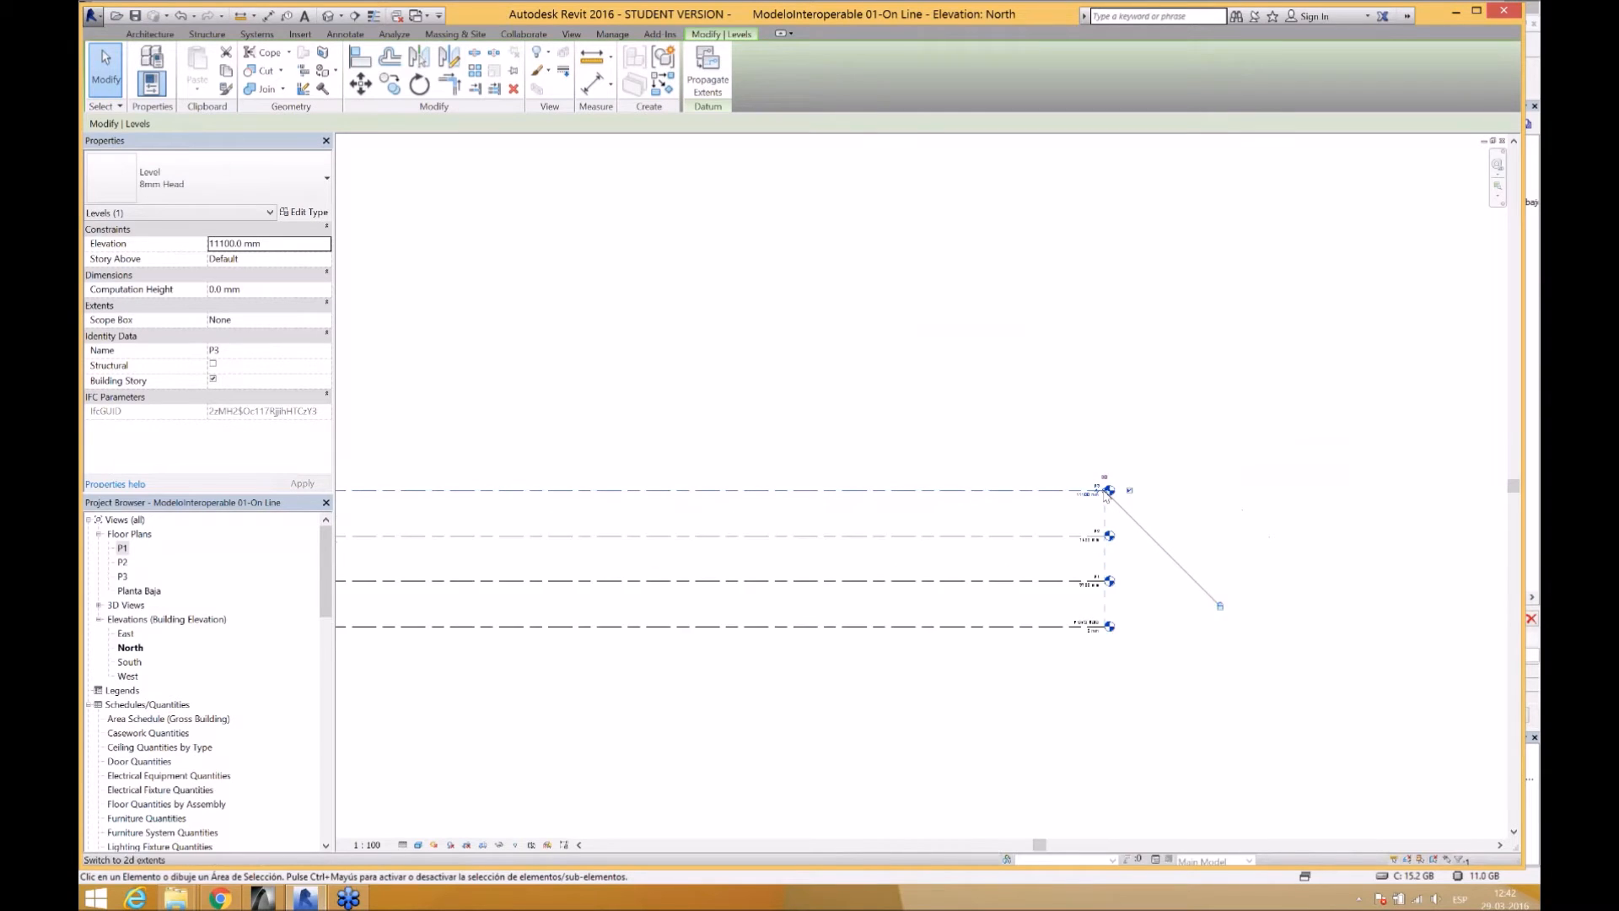
left_click_drag(1106, 492, 560, 479)
middle_click_drag(560, 480, 1136, 424)
left_click_drag(1134, 434, 526, 437)
middle_click_drag(547, 462, 1433, 473)
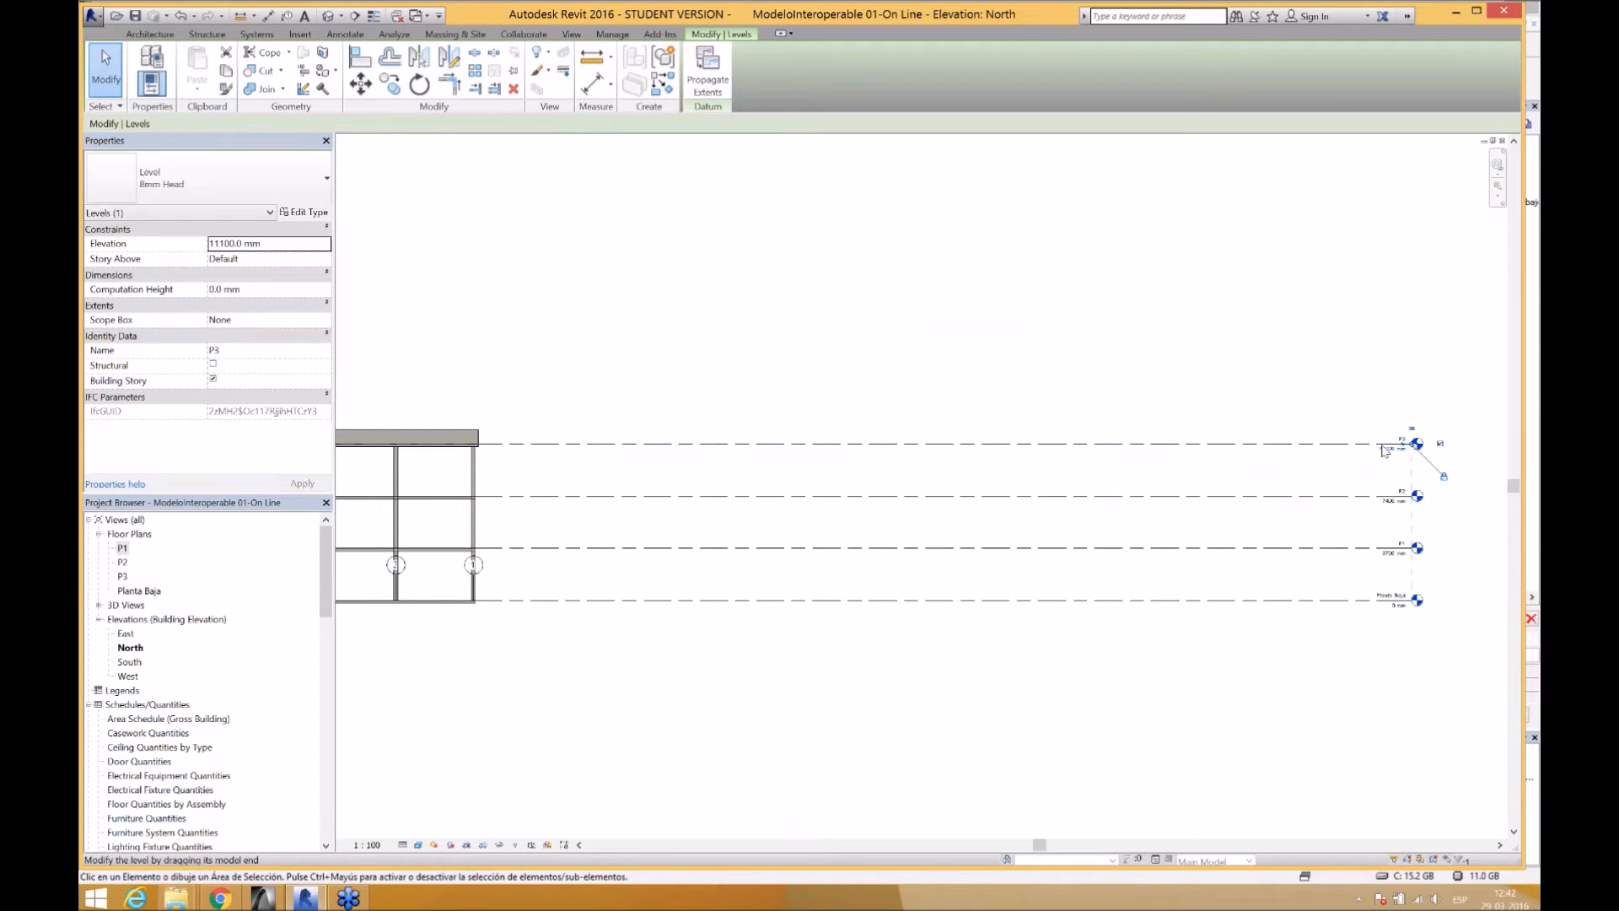
left_click_drag(1406, 459, 611, 459)
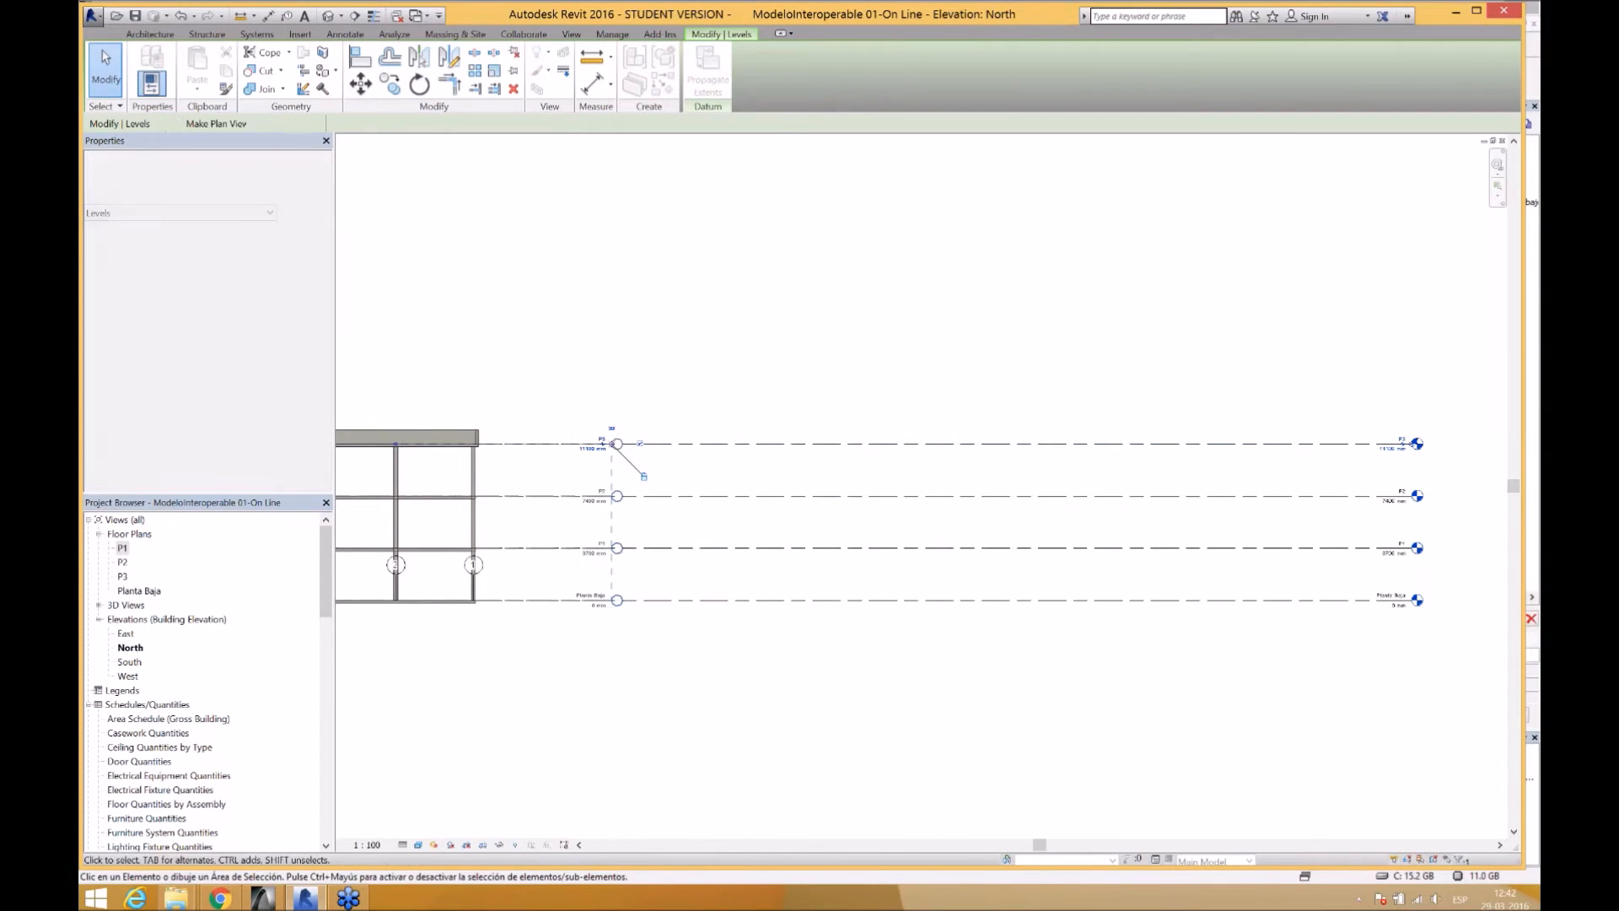
middle_click_drag(409, 575, 764, 583)
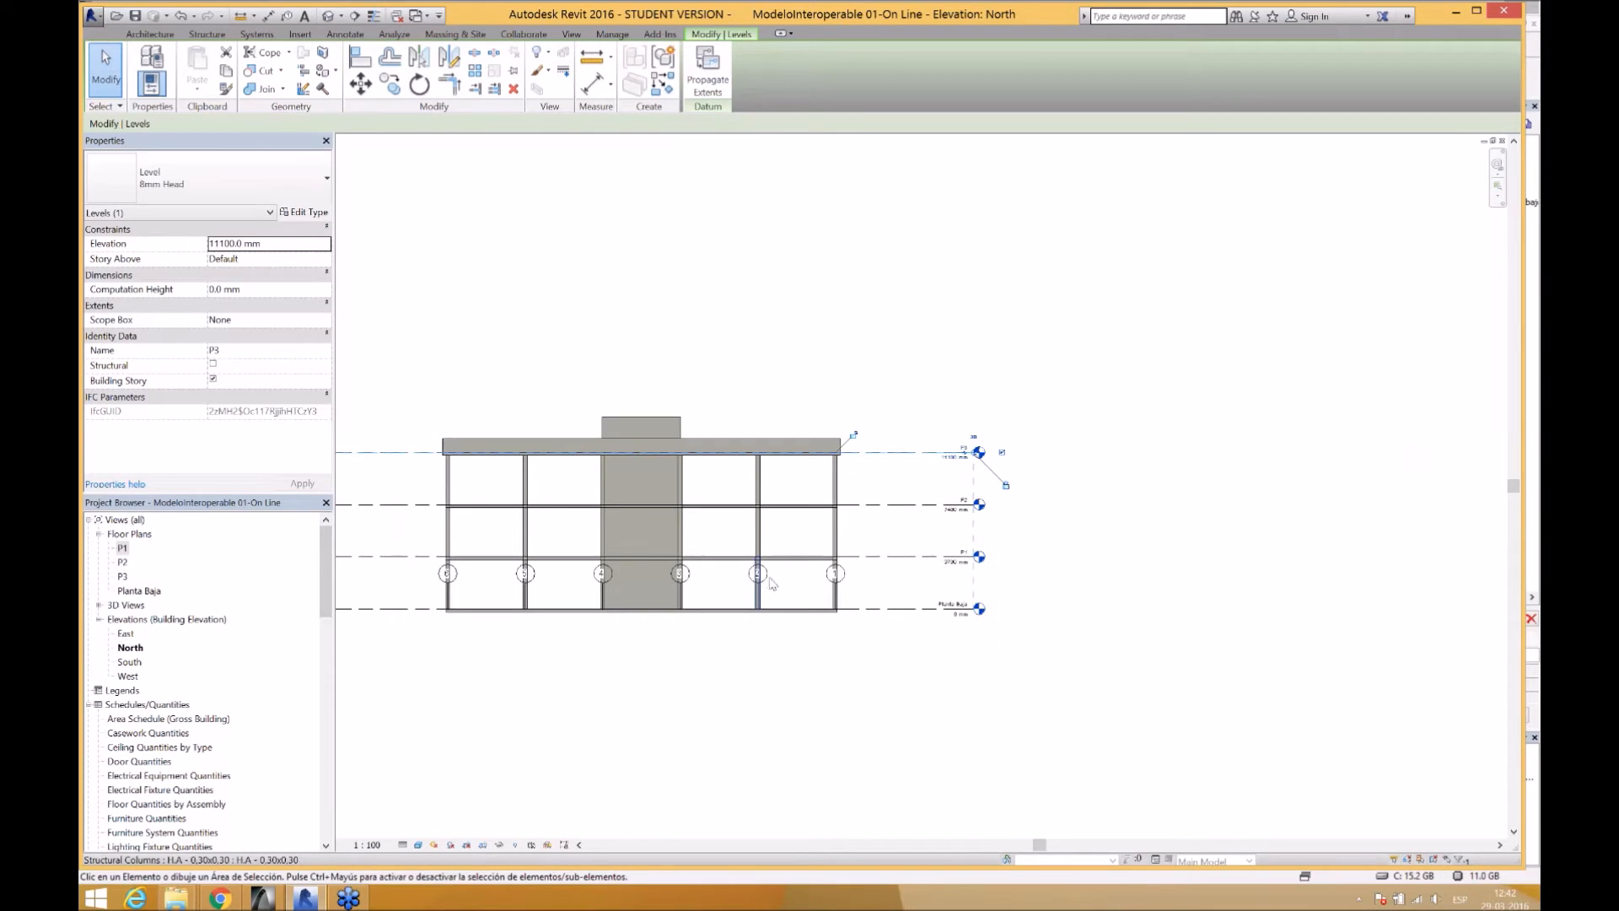
- Extend the numbered grid lines in the North elevation above the roof and slightly below the Planta Baja level
left_click(759, 586)
left_click_drag(758, 586, 757, 352)
left_click_drag(758, 610, 757, 666)
left_click(890, 672)
middle_click_drag(1022, 645, 1352, 636)
scroll(571, 582, "down", 2)
middle_click_drag(438, 577, 825, 588)
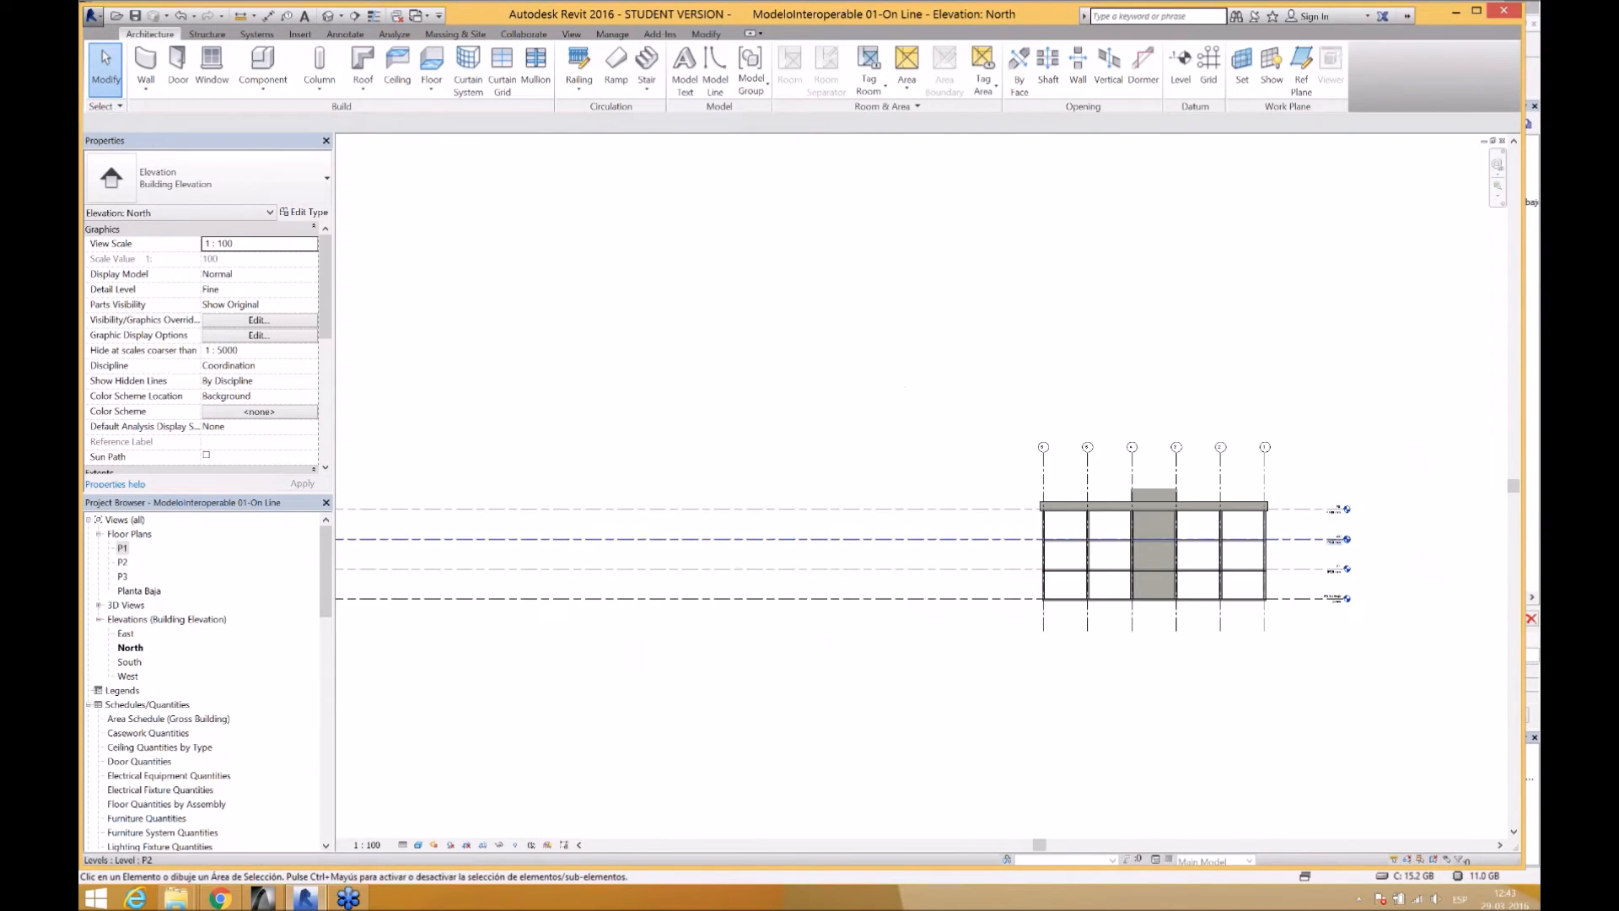
- Save a copy of the project as ModeloInteroperable 01-On Line in the Desktop's OPENBIM-WEBINAR > RVT Models folder
middle_click_drag(971, 527, 734, 553)
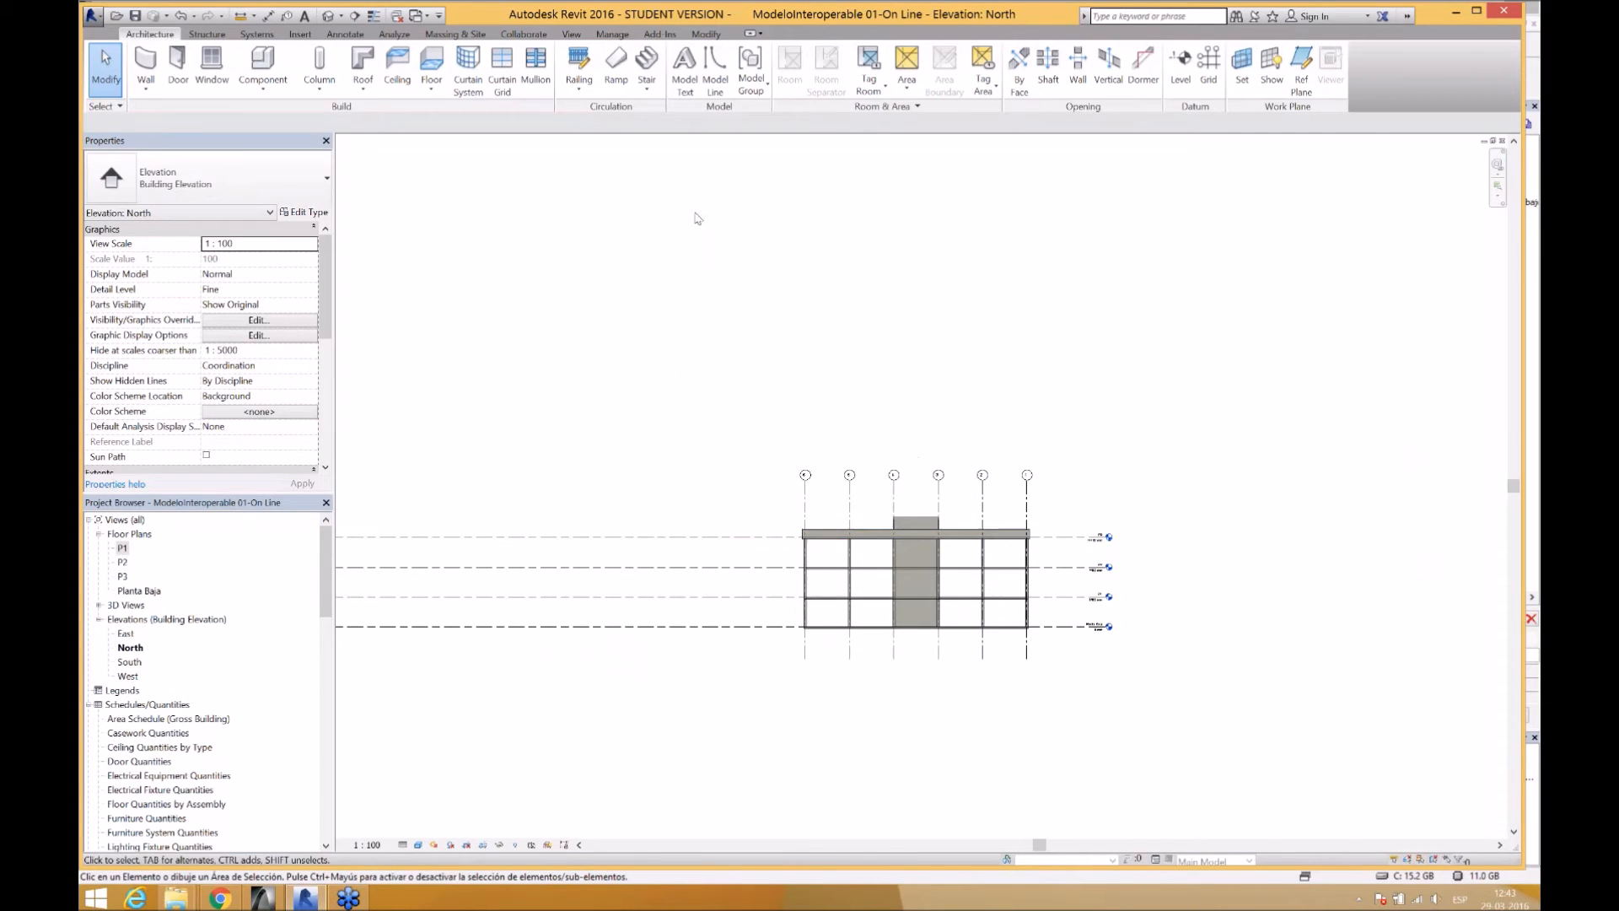
left_click(102, 23)
mouse_move(184, 224)
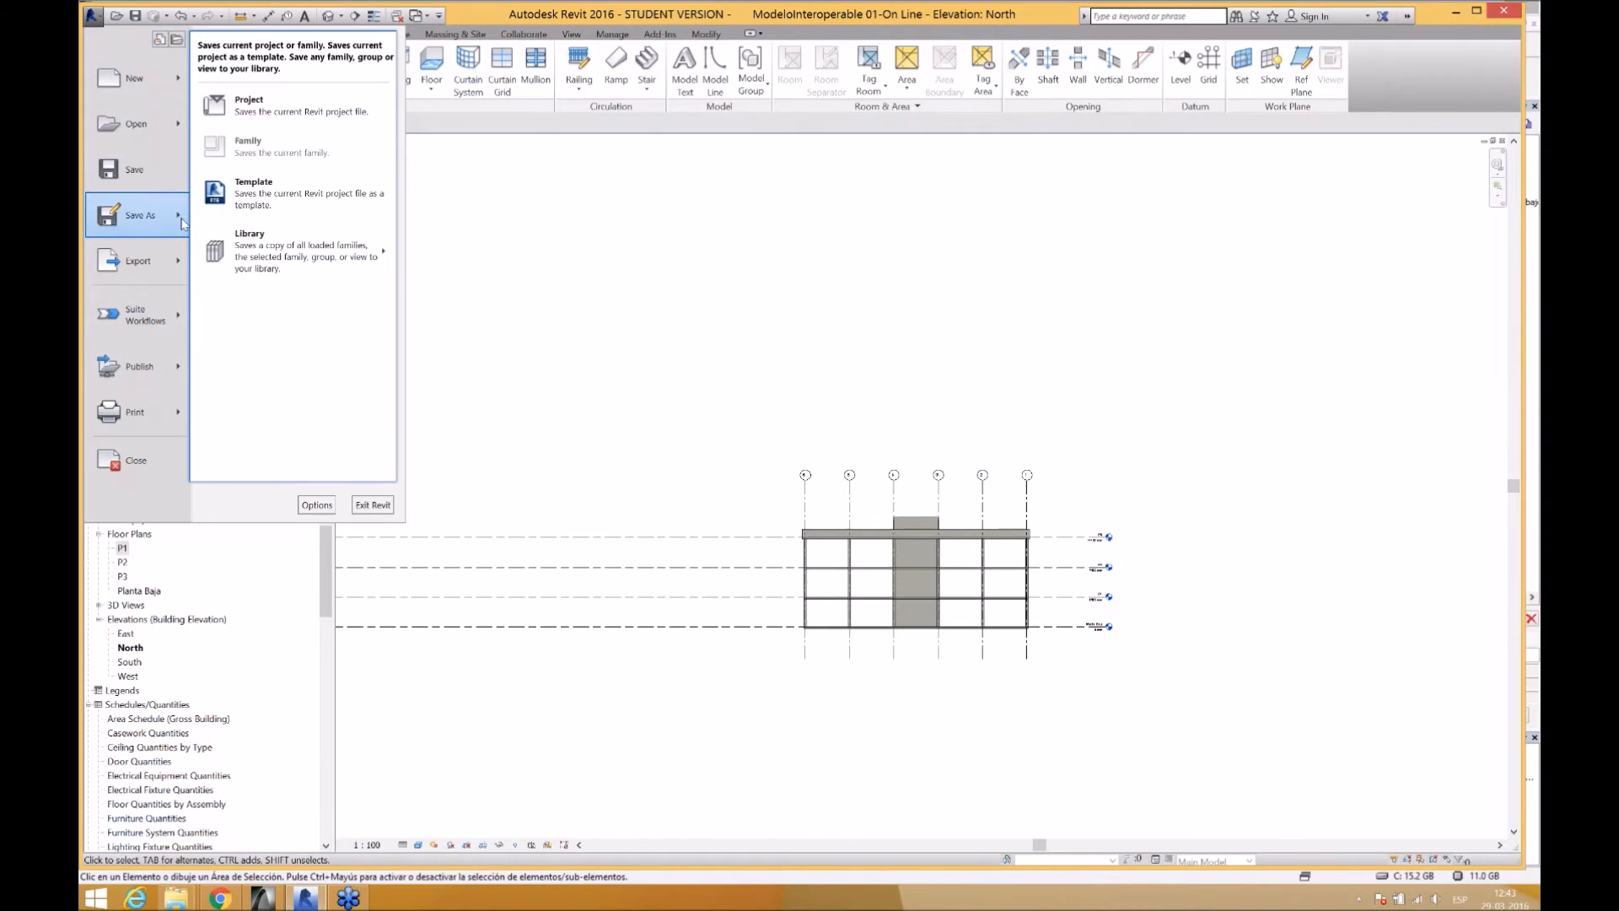
left_click(253, 105)
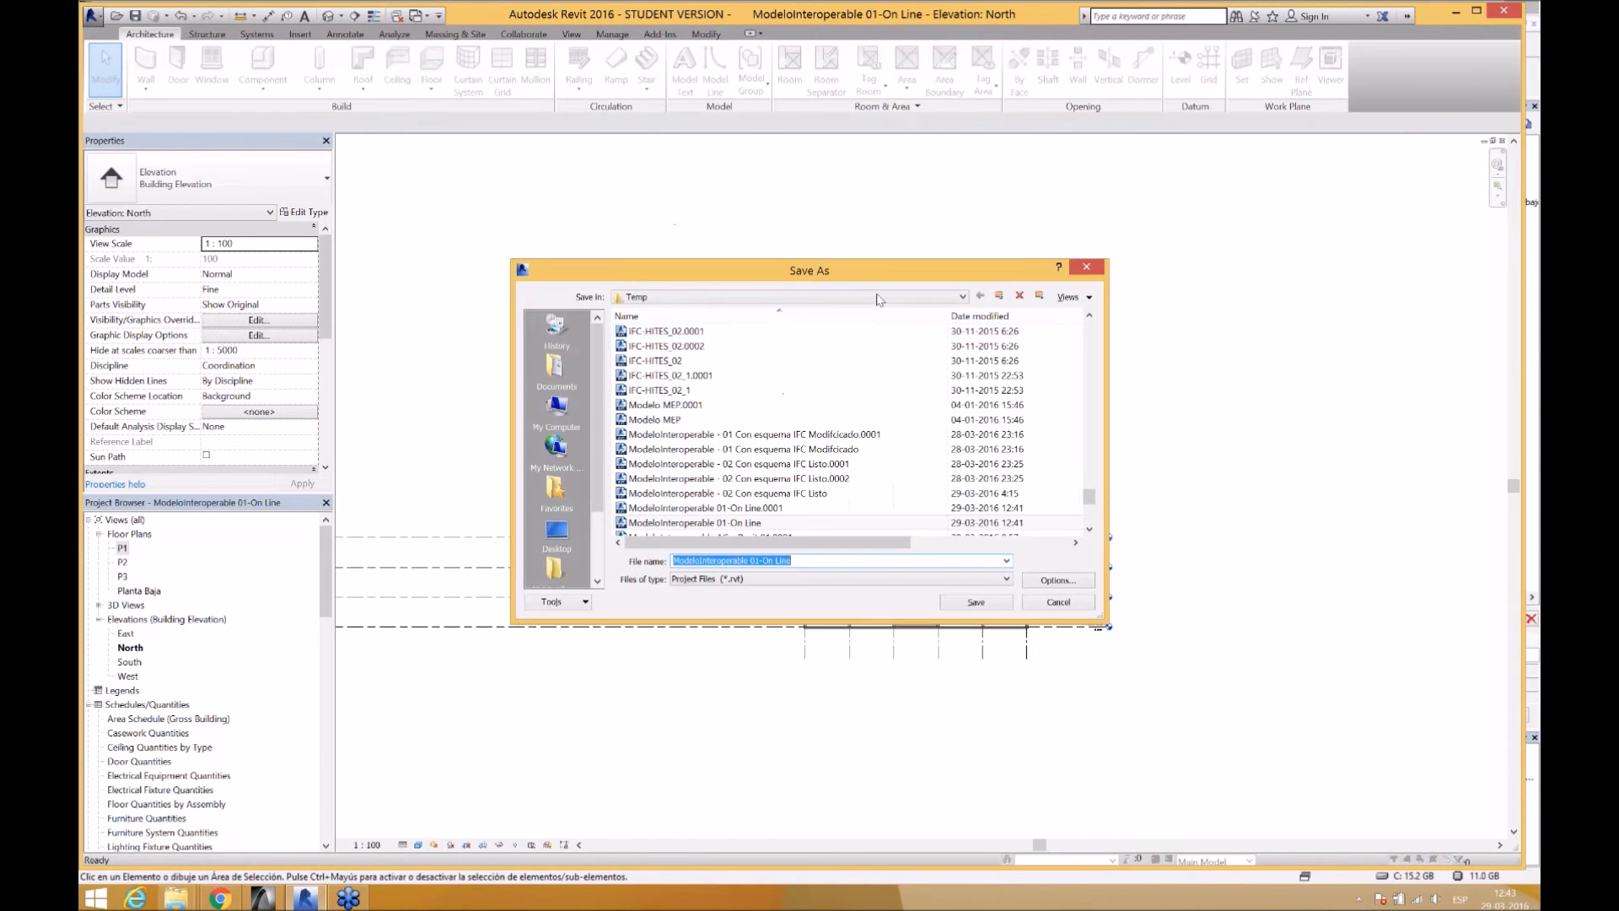
left_click(877, 297)
left_click(666, 312)
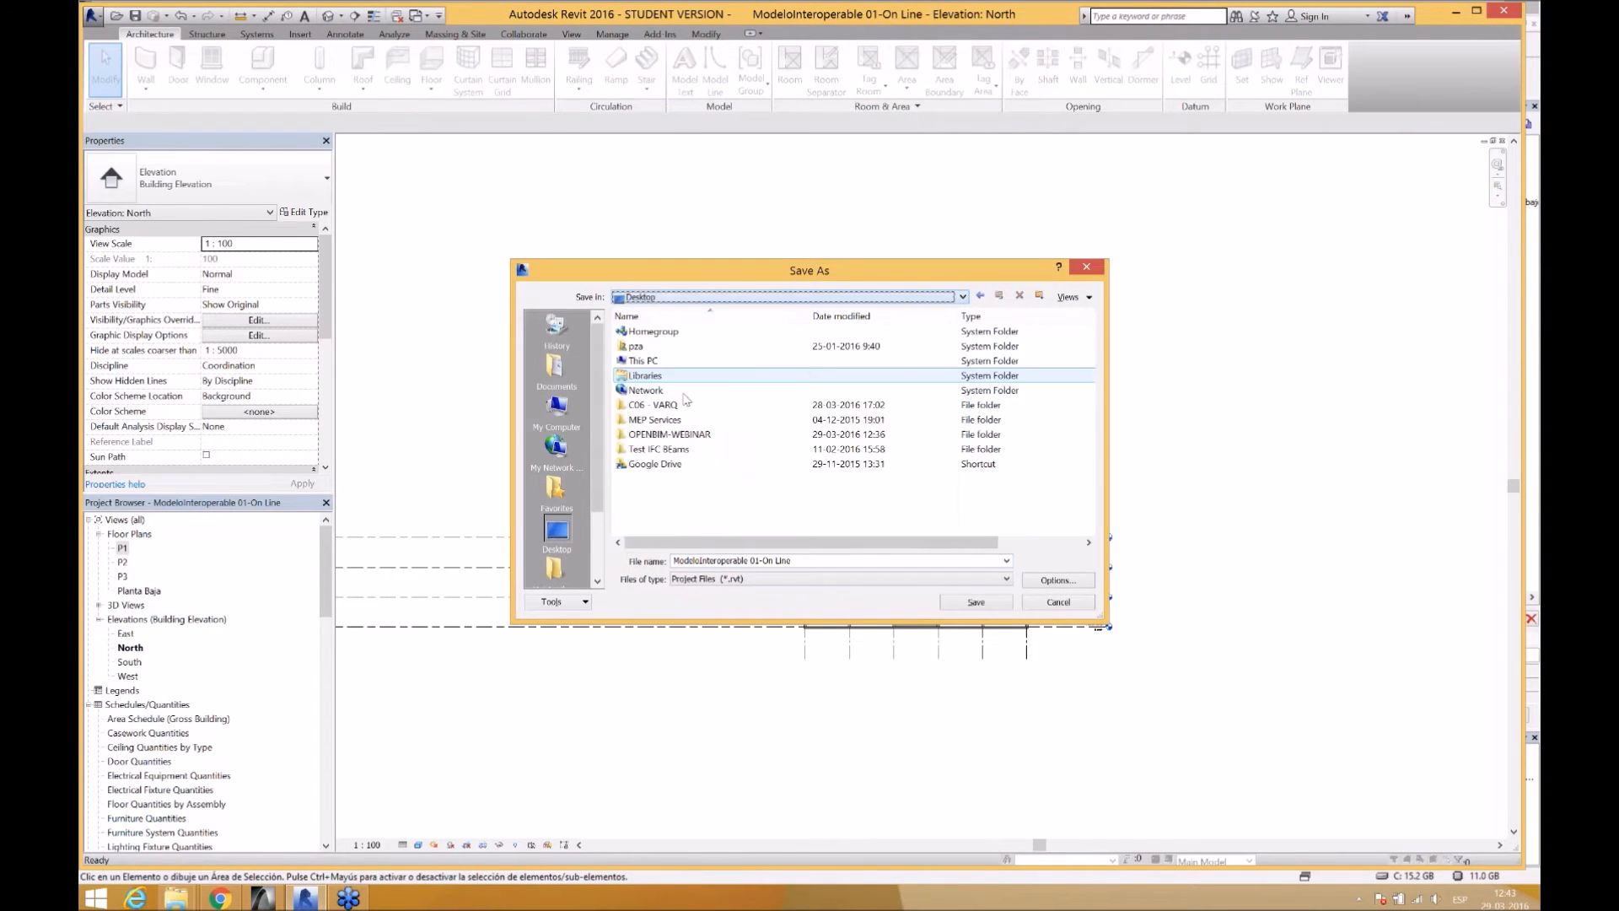
double_click(762, 433)
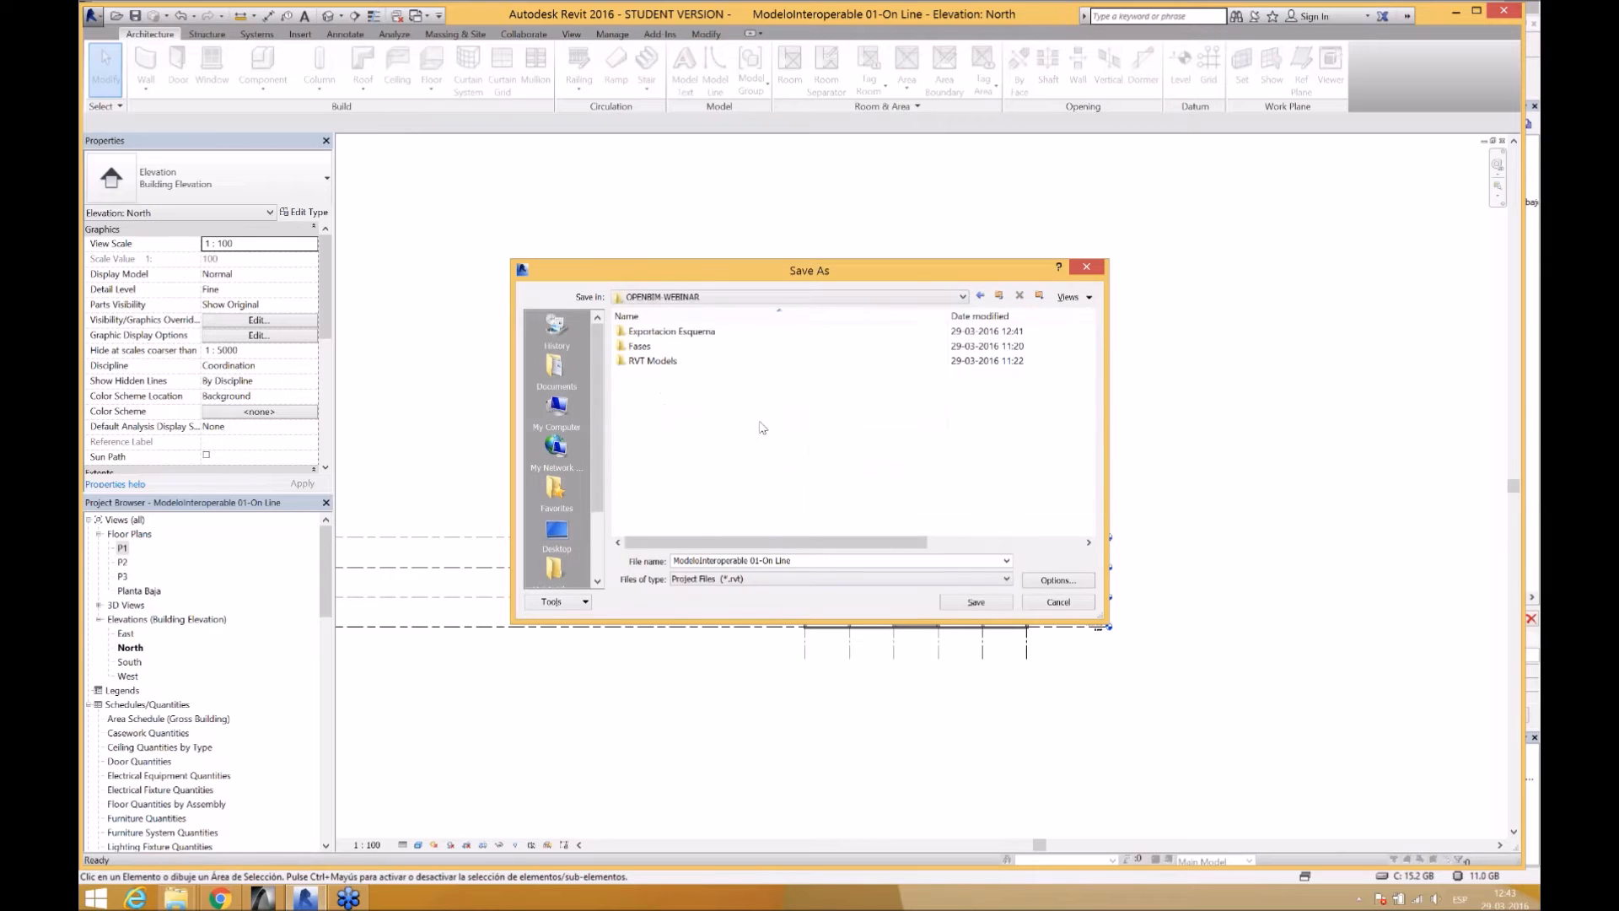
double_click(654, 361)
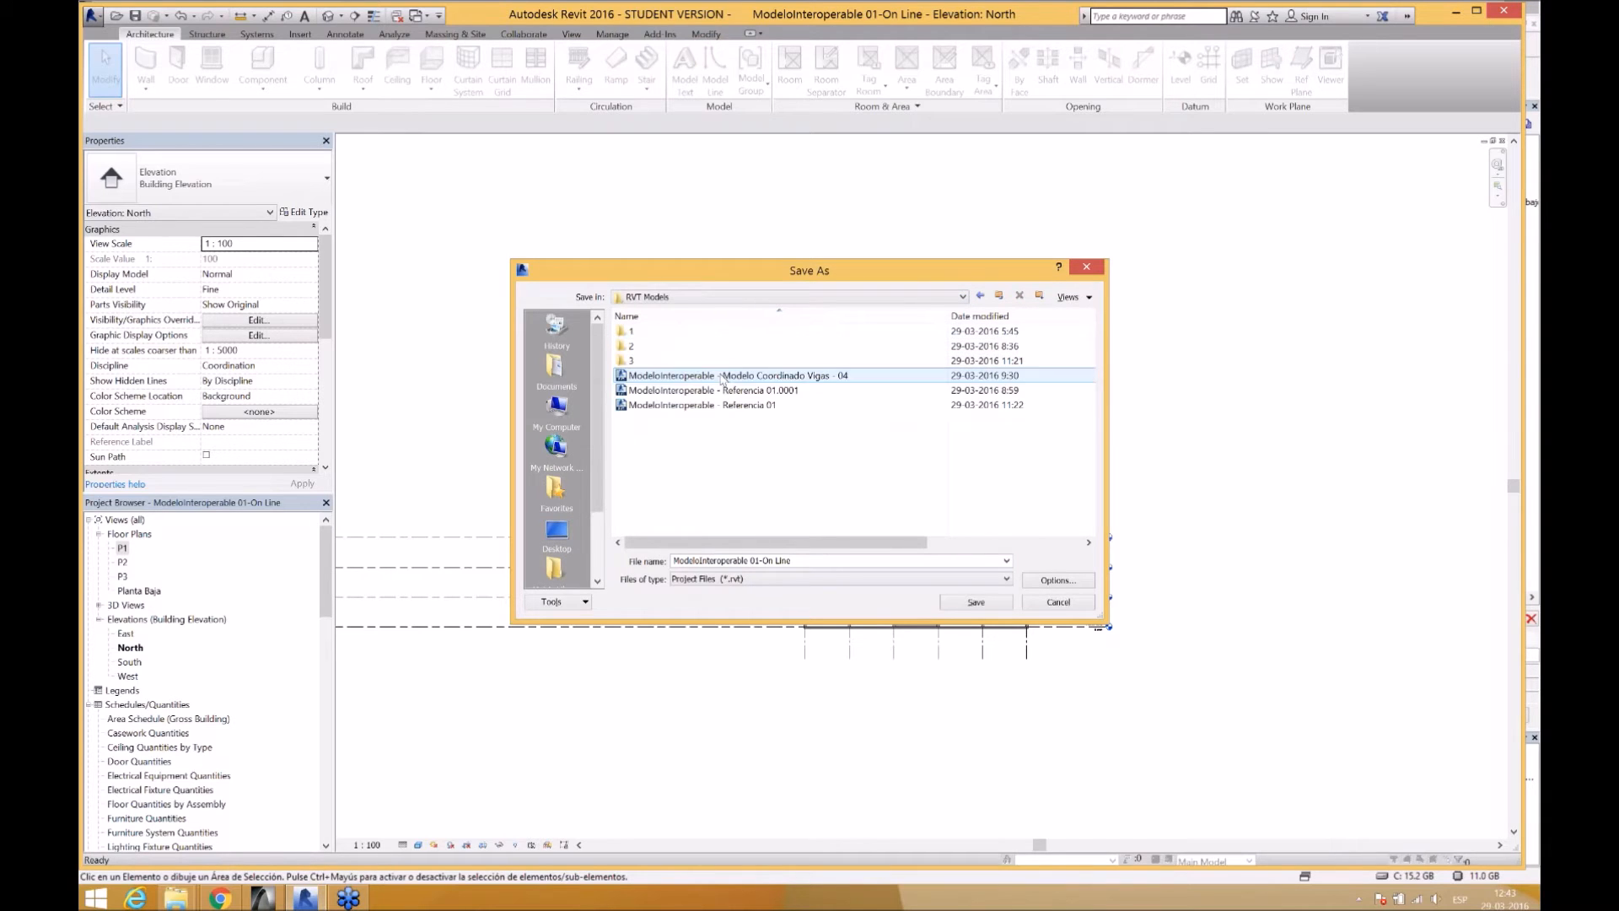
left_click(801, 560)
left_click(798, 561)
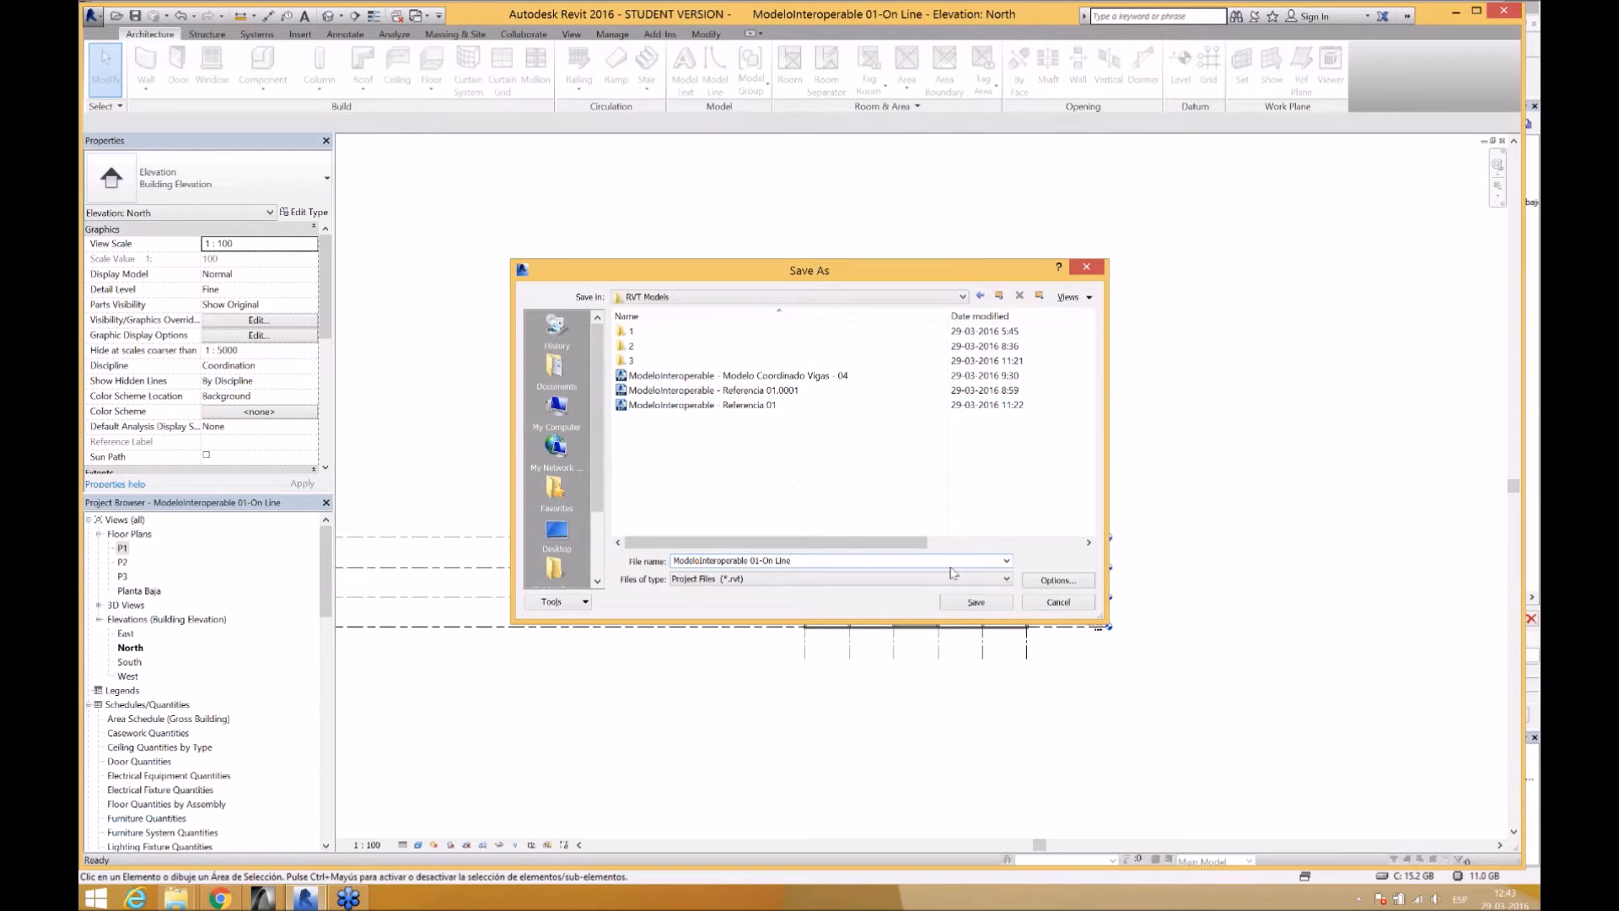
left_click(995, 607)
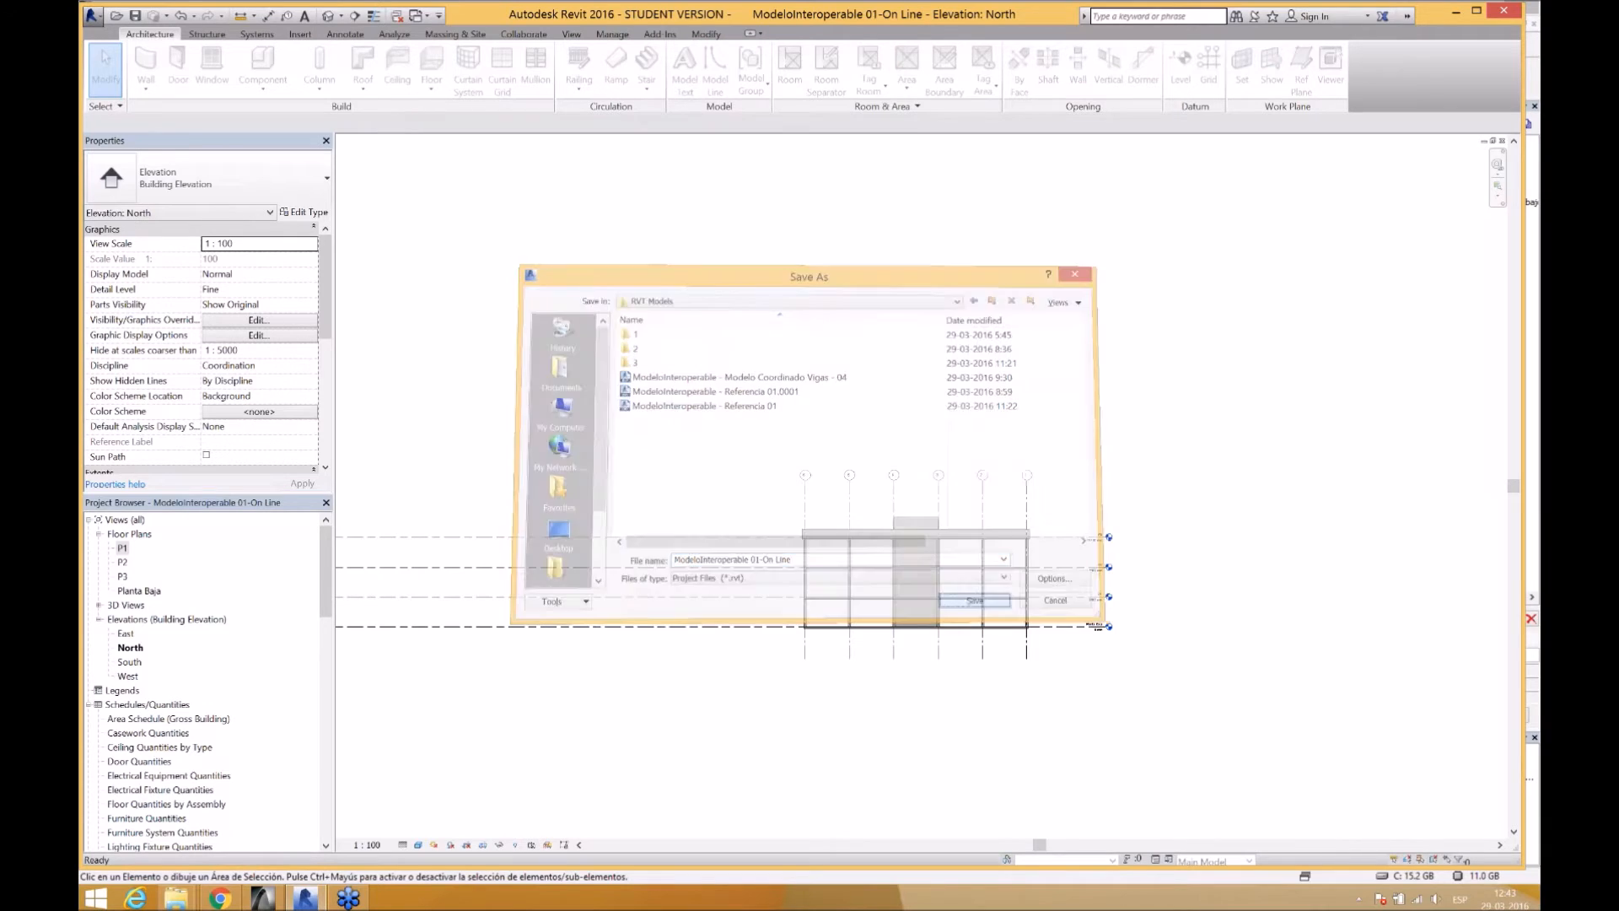
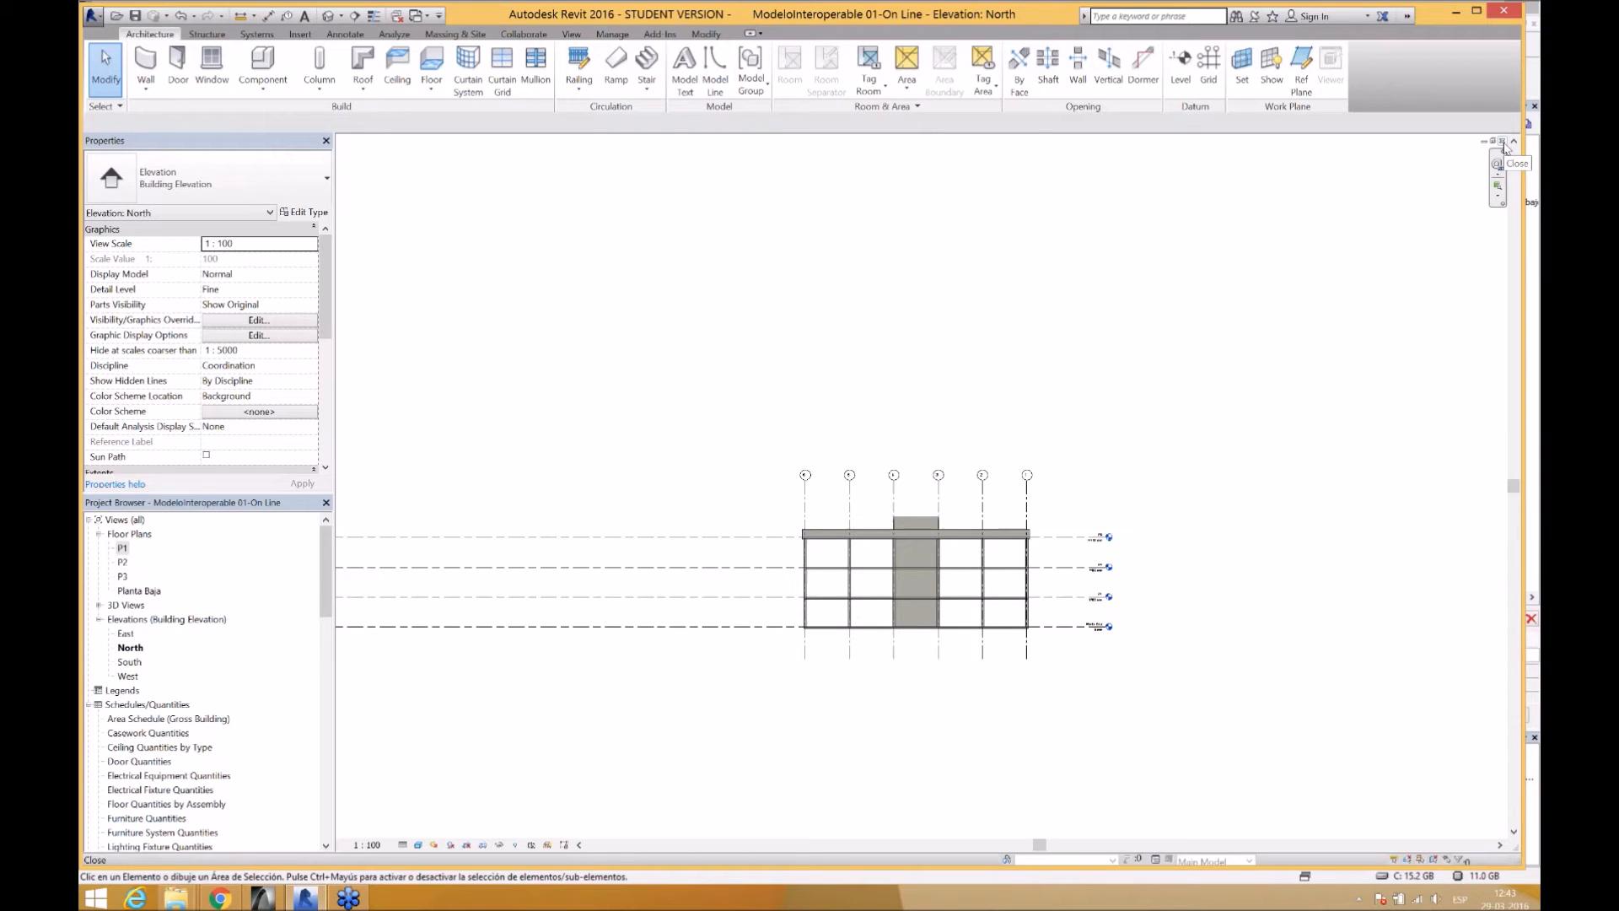
- Close all open views of the ModeloInteroperable 01-On Line project to close the file
left_click(1503, 142)
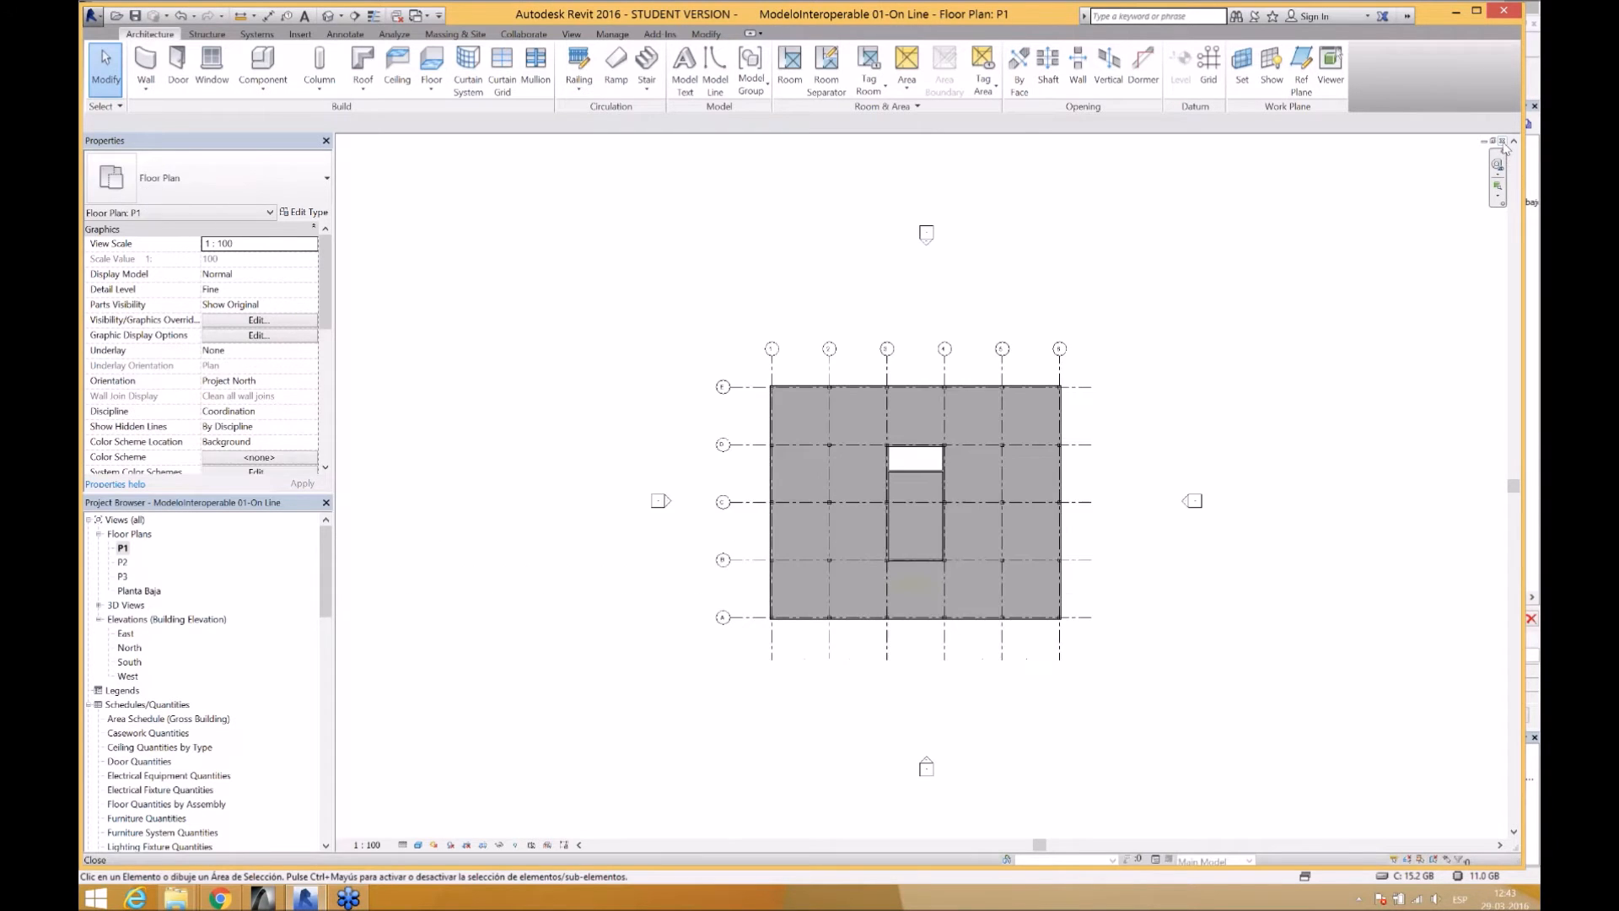
left_click(1502, 141)
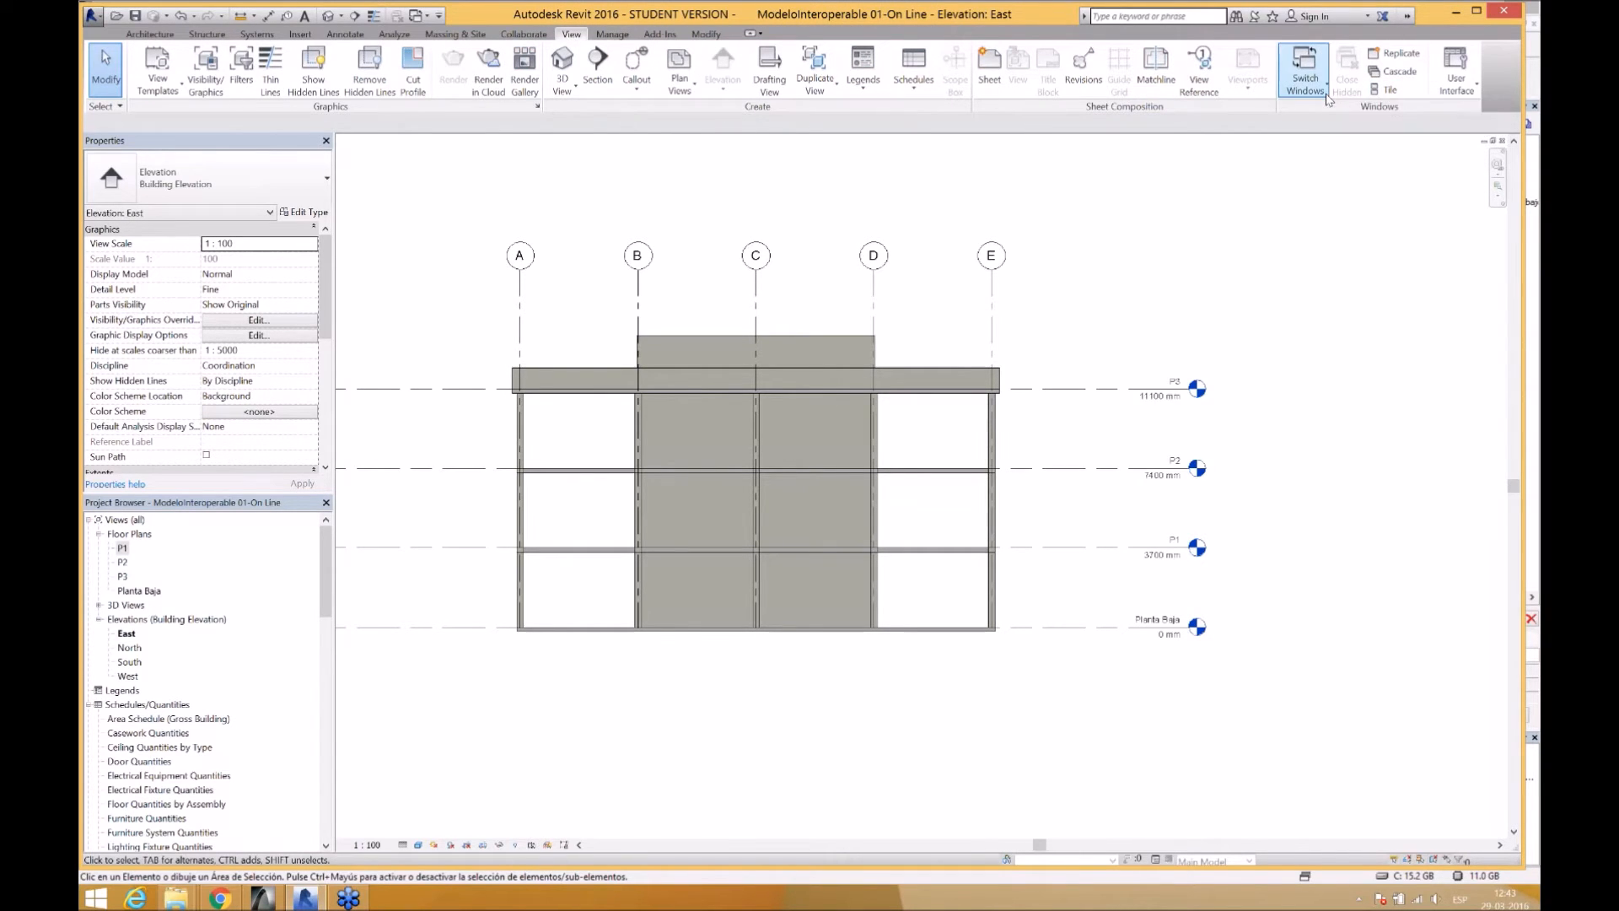
left_click(1321, 91)
left_click(1501, 142)
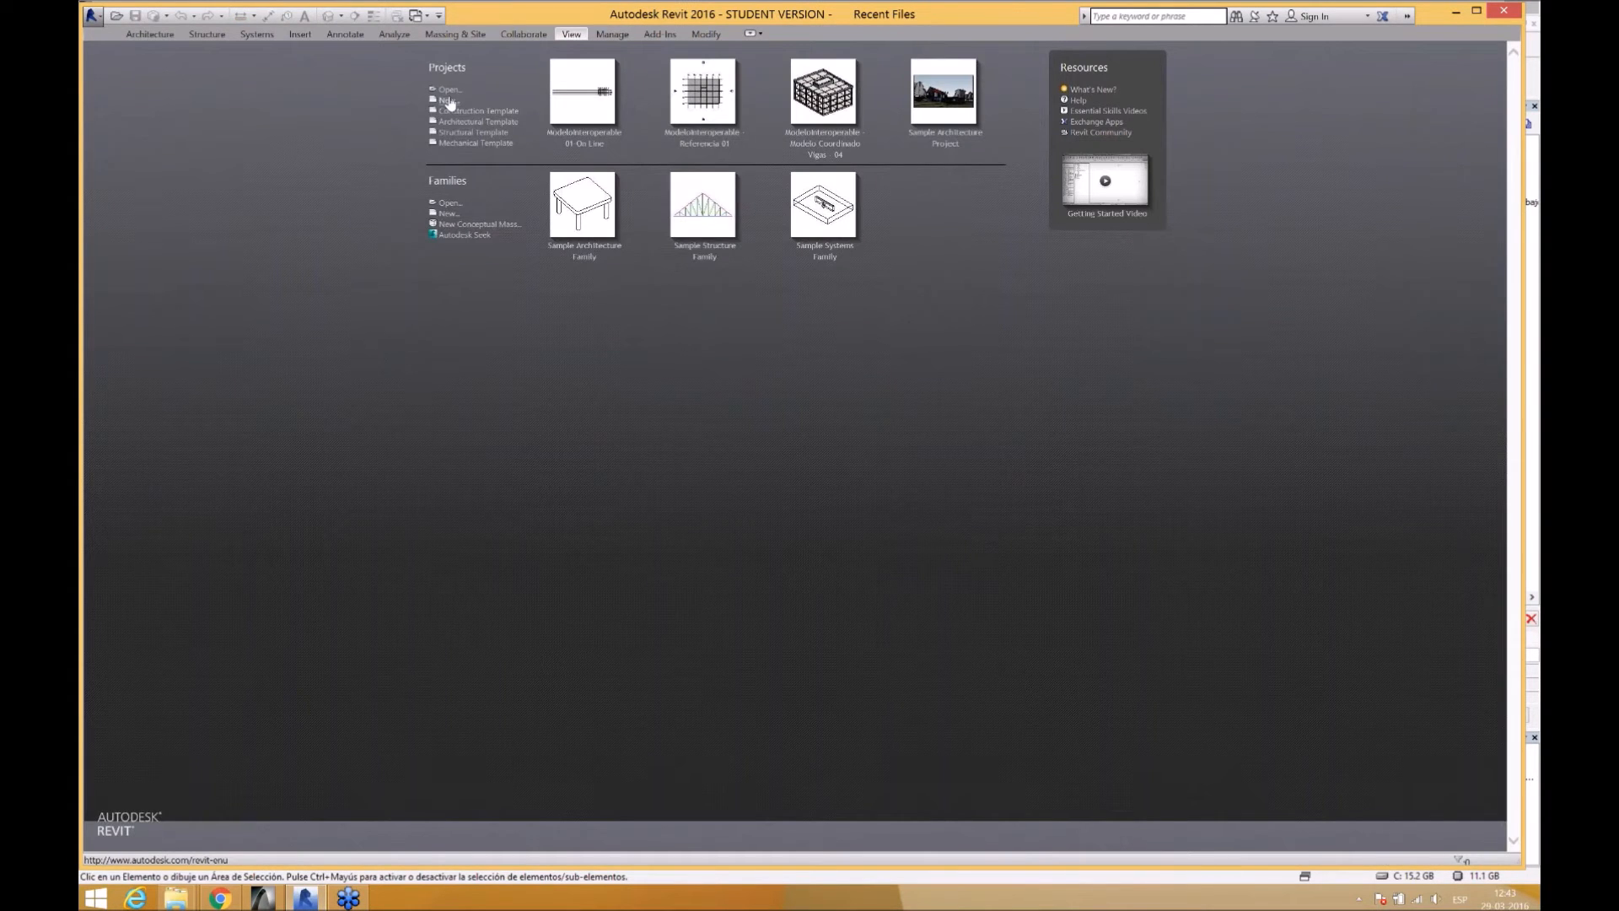
- Create a new project from the STR - Office Standard V2.0 template
left_click(448, 100)
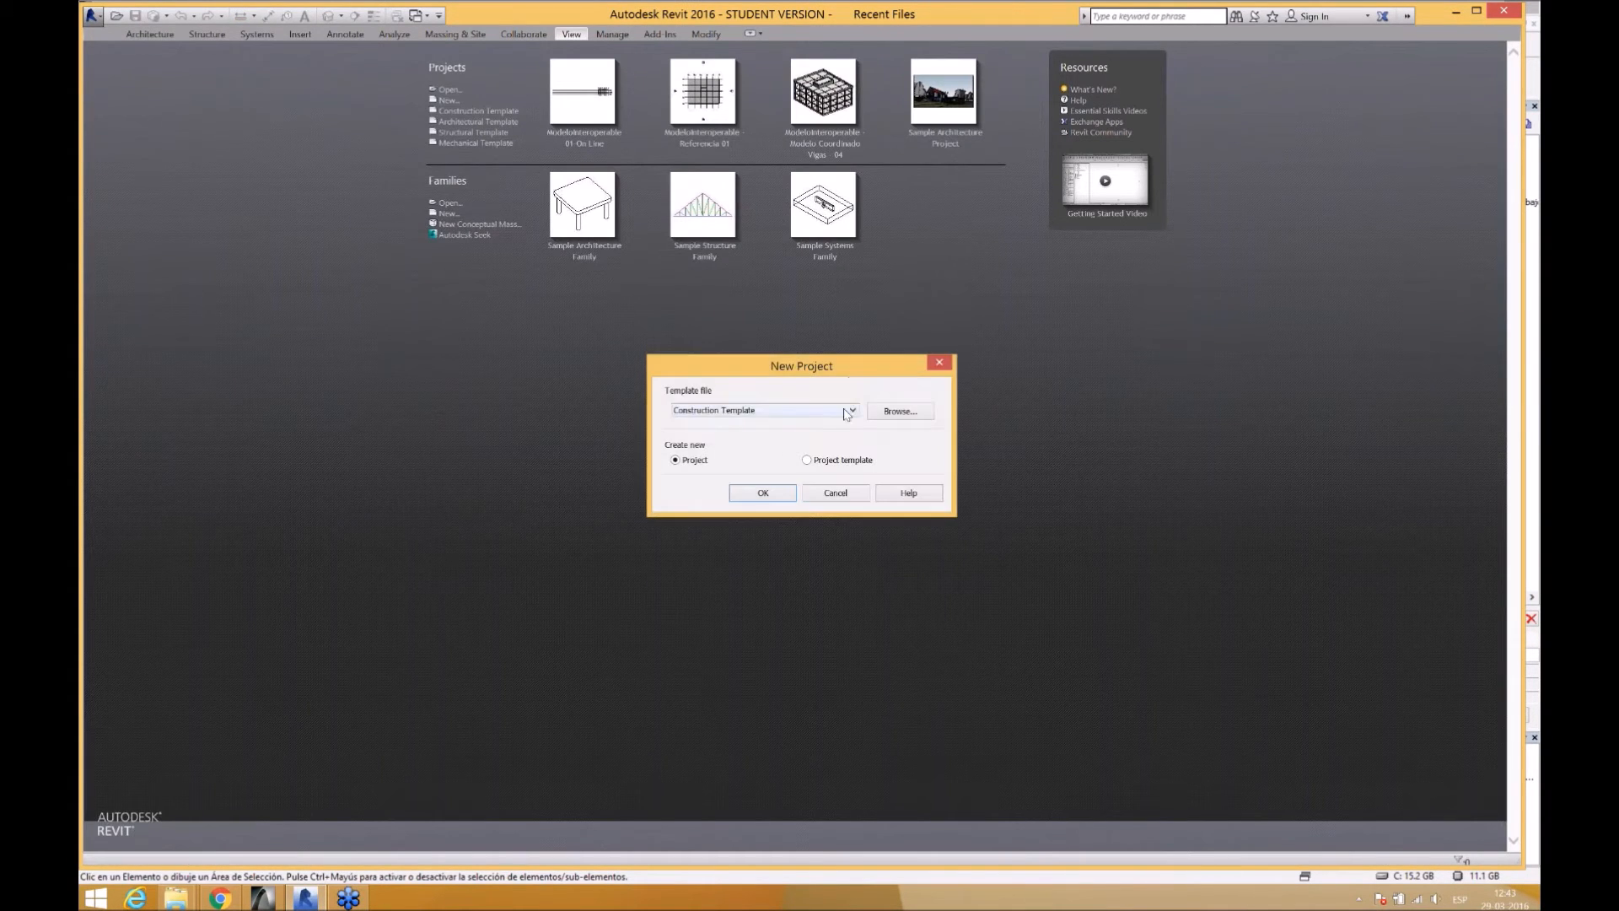
left_click(789, 411)
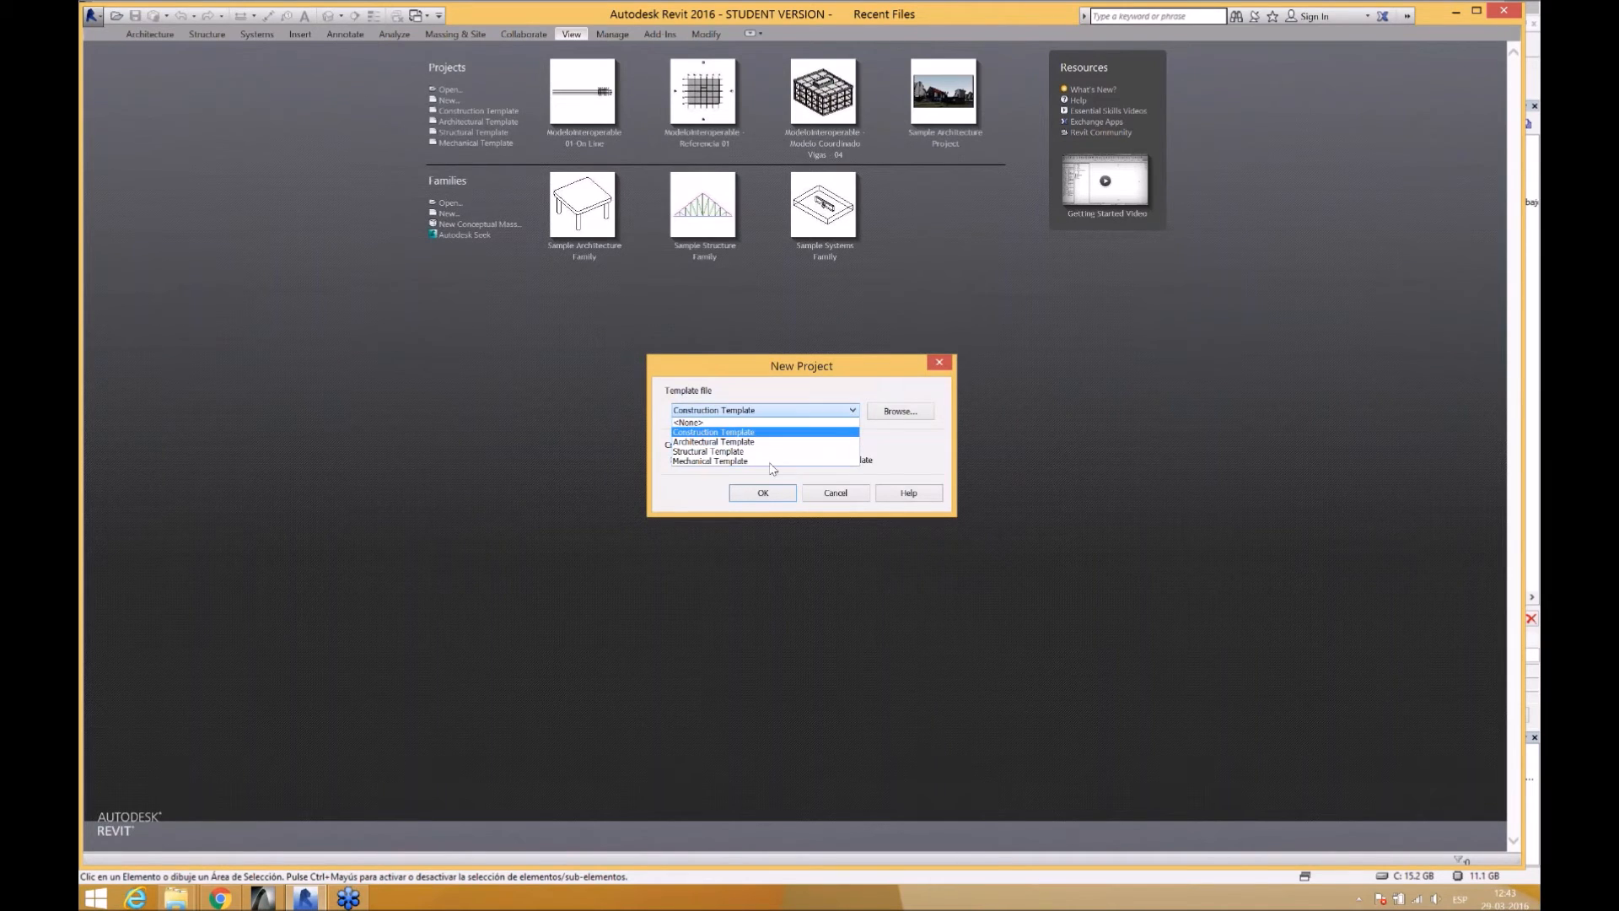
left_click(902, 415)
left_click(900, 412)
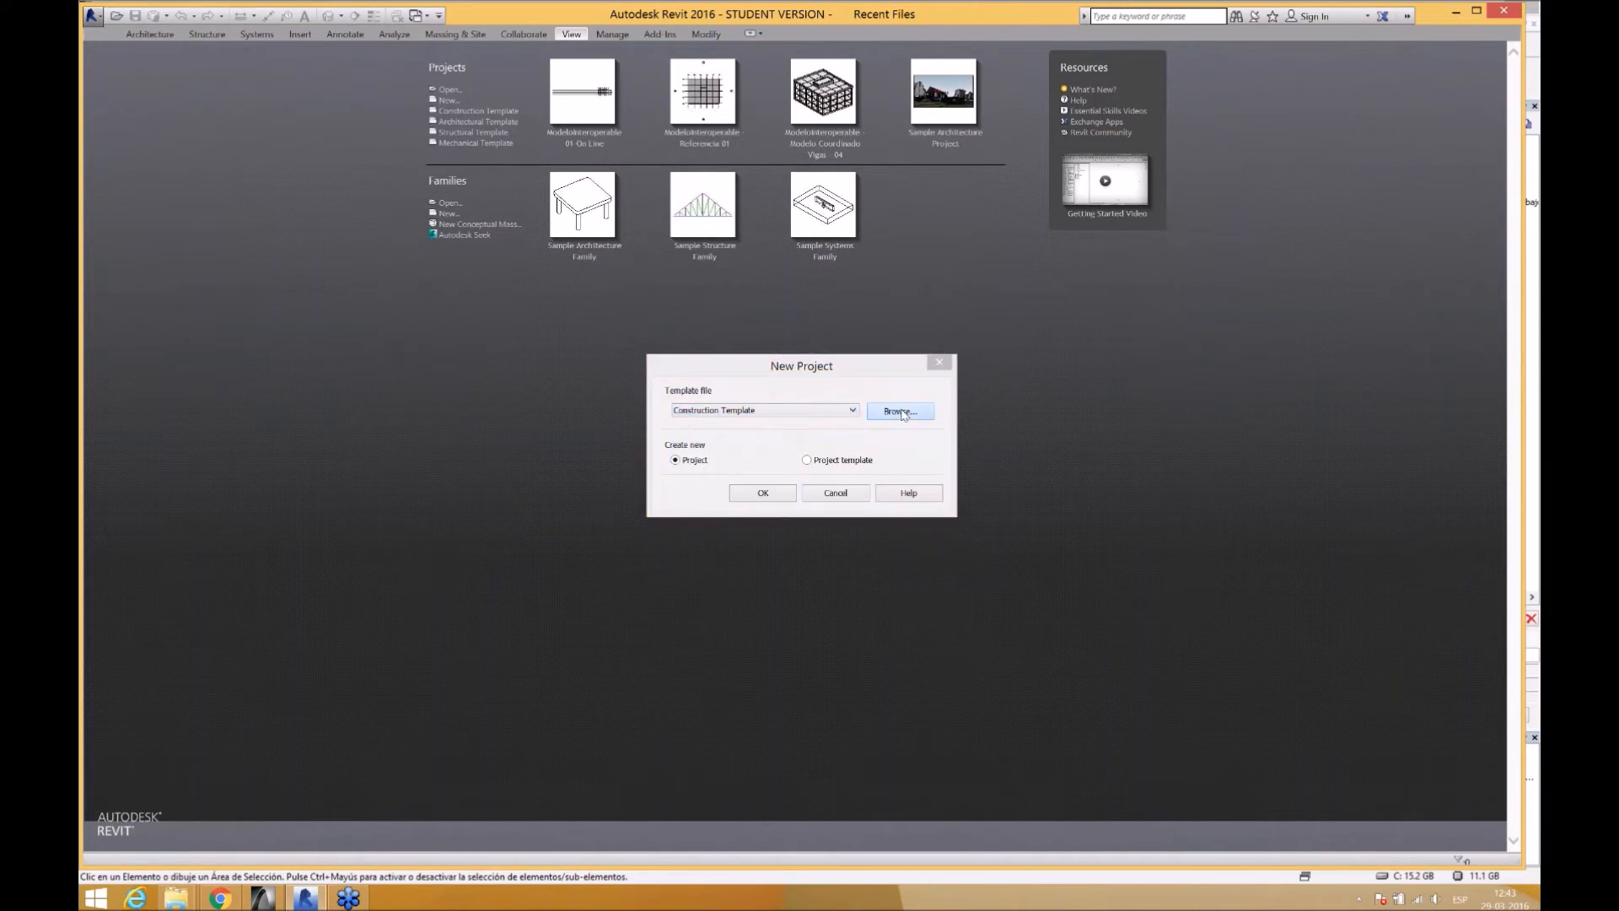
left_click(713, 436)
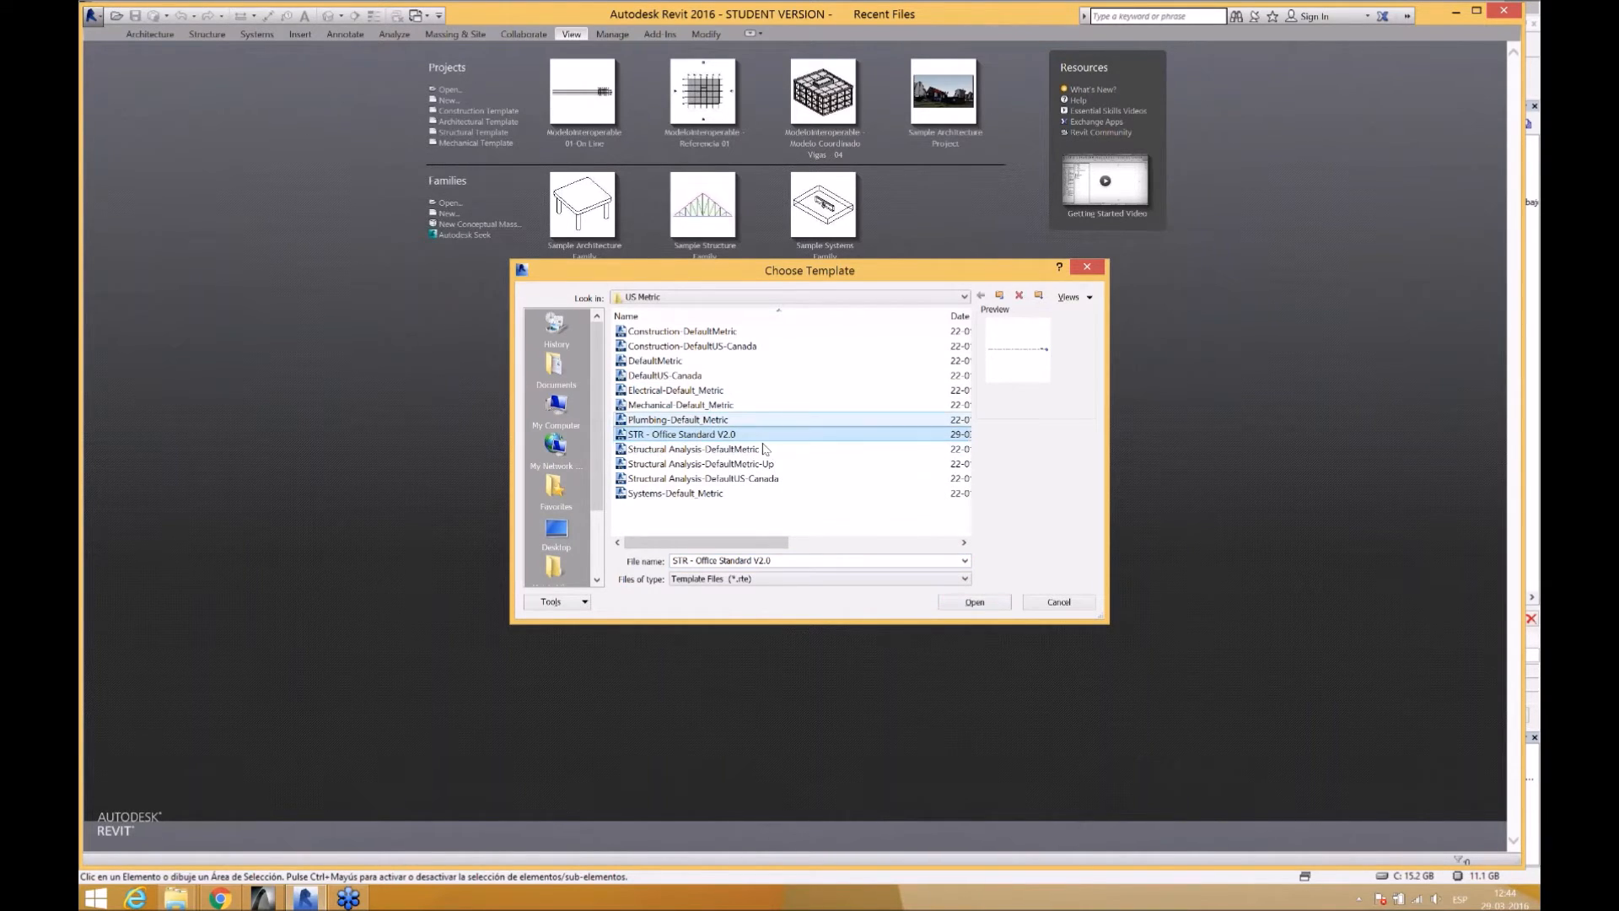
left_click(975, 602)
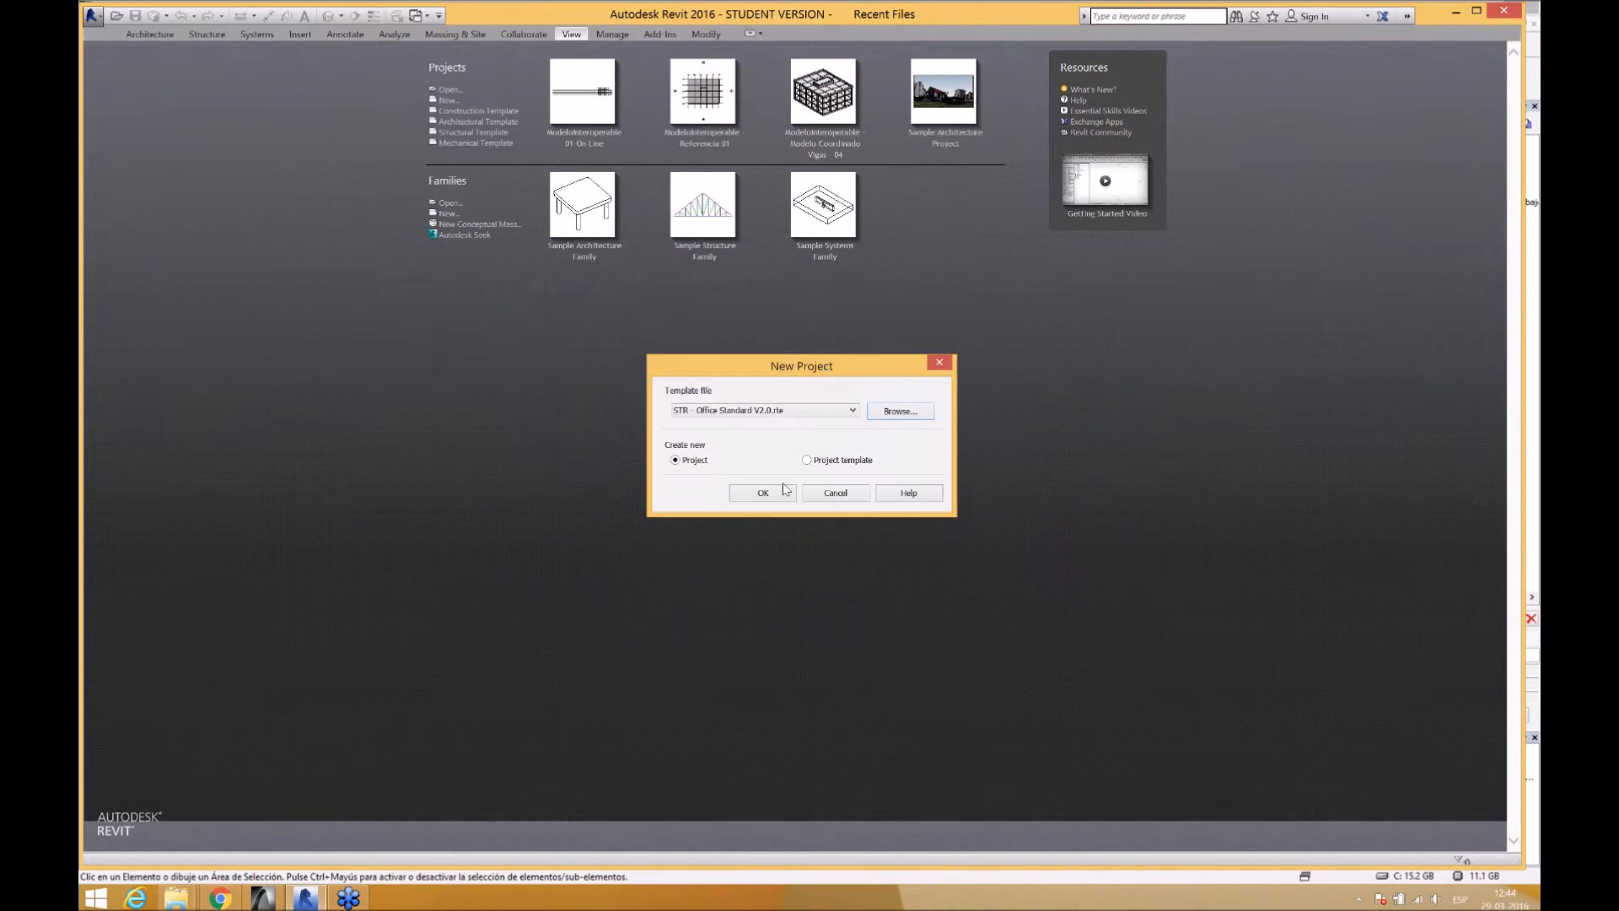
left_click(783, 496)
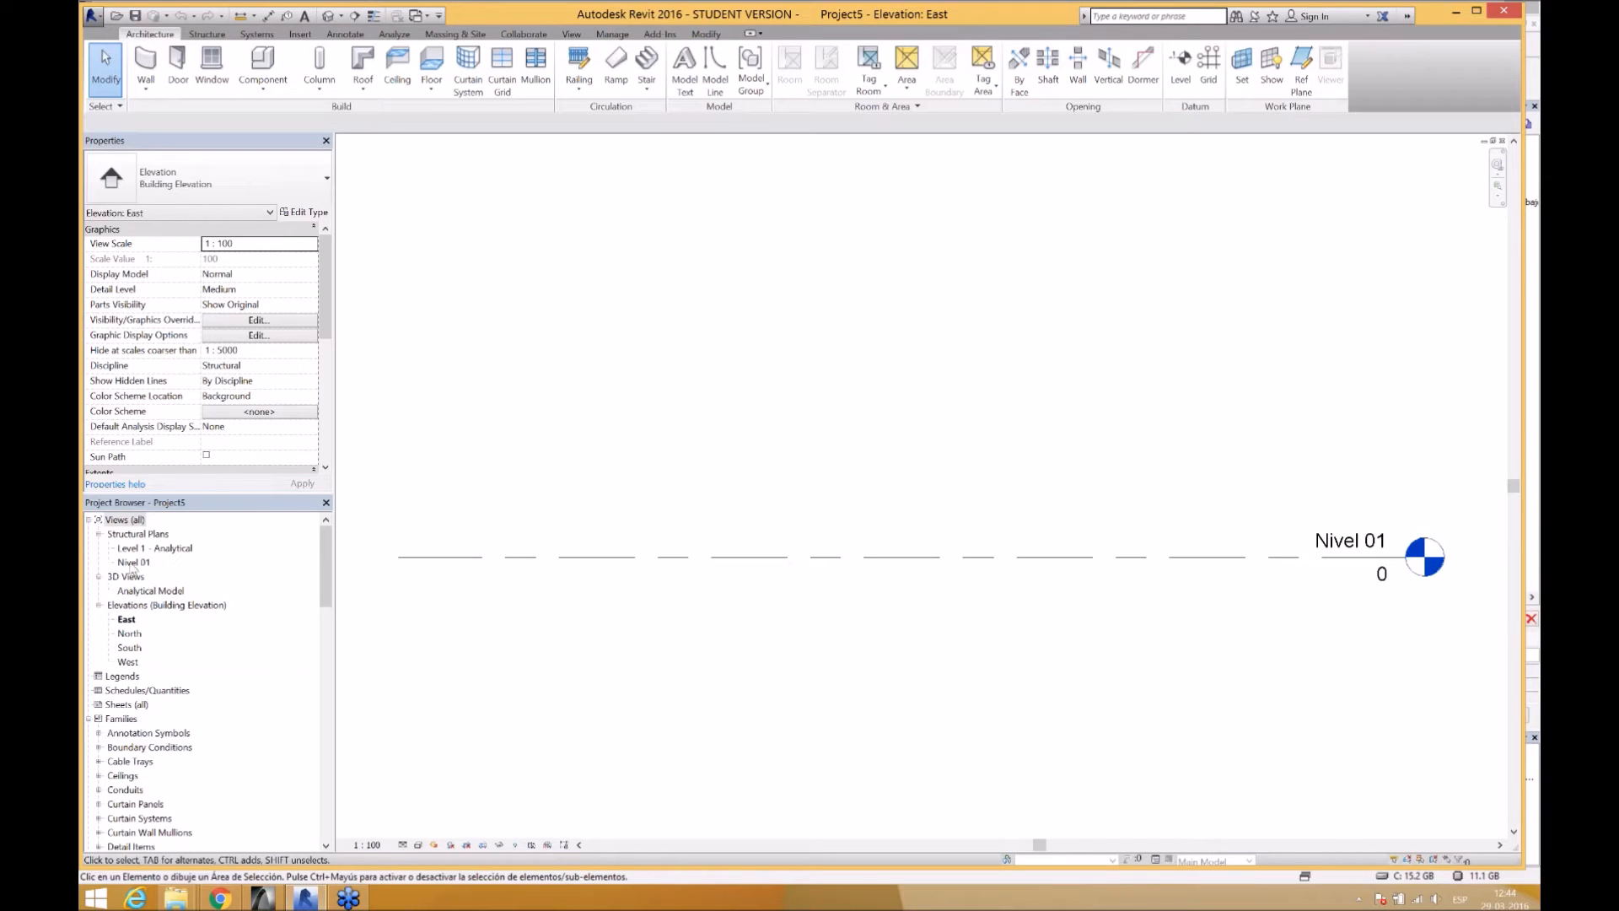
- Examine the template's Nivel 01 level and its H.A floor types of 150, 200 and 250 mm
scroll(844, 581, "down", 1)
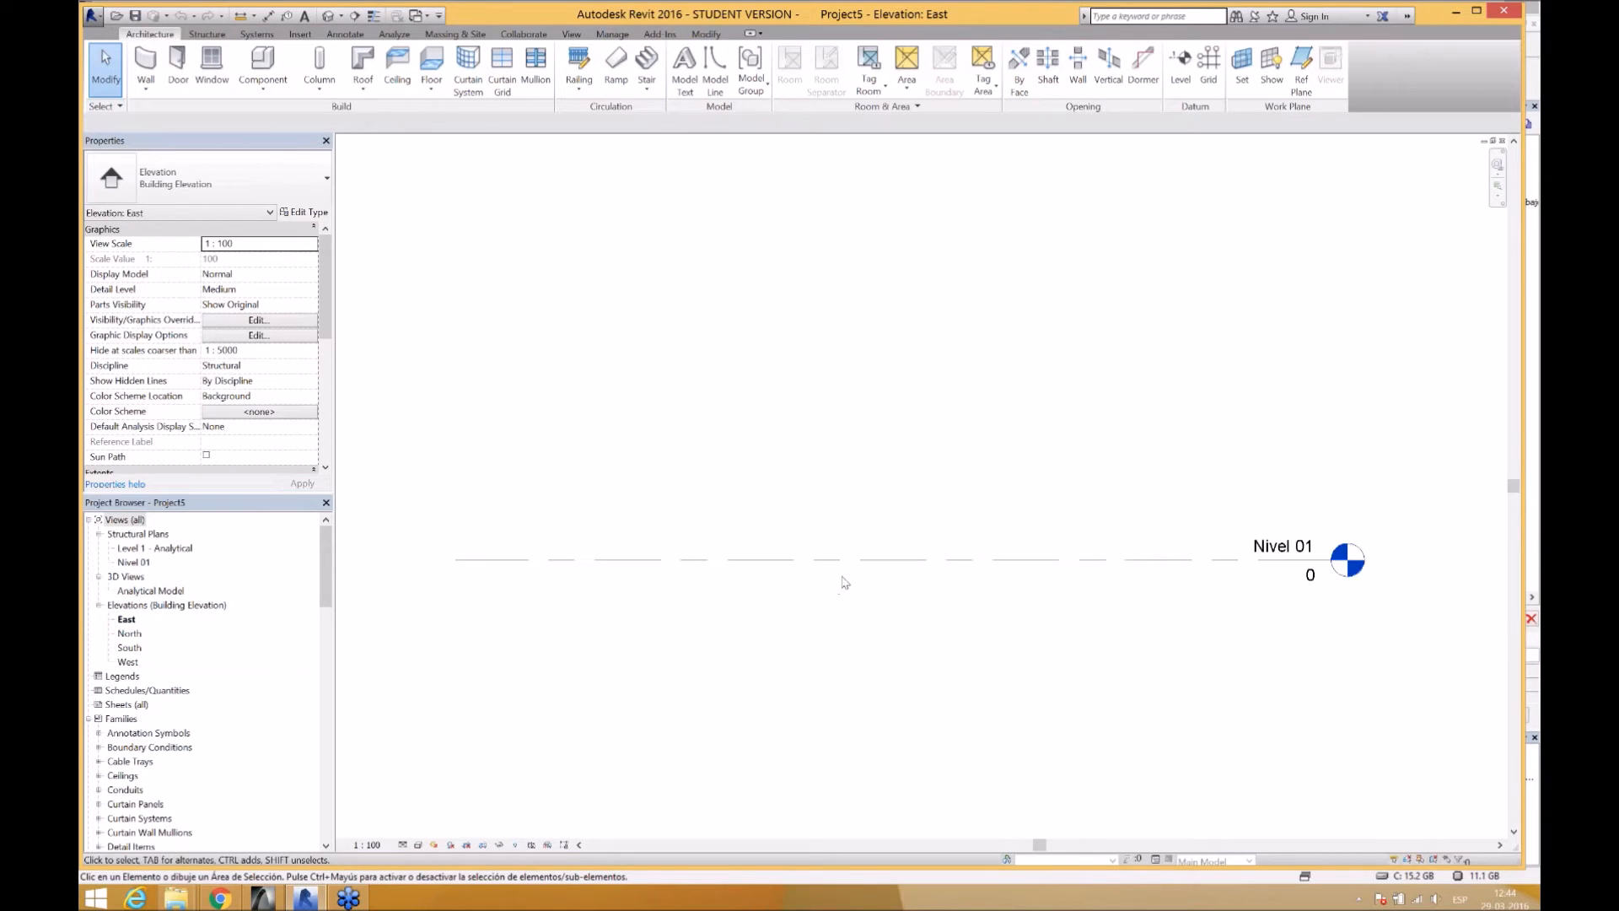
scroll(844, 582, "down", 1)
left_click(1140, 560)
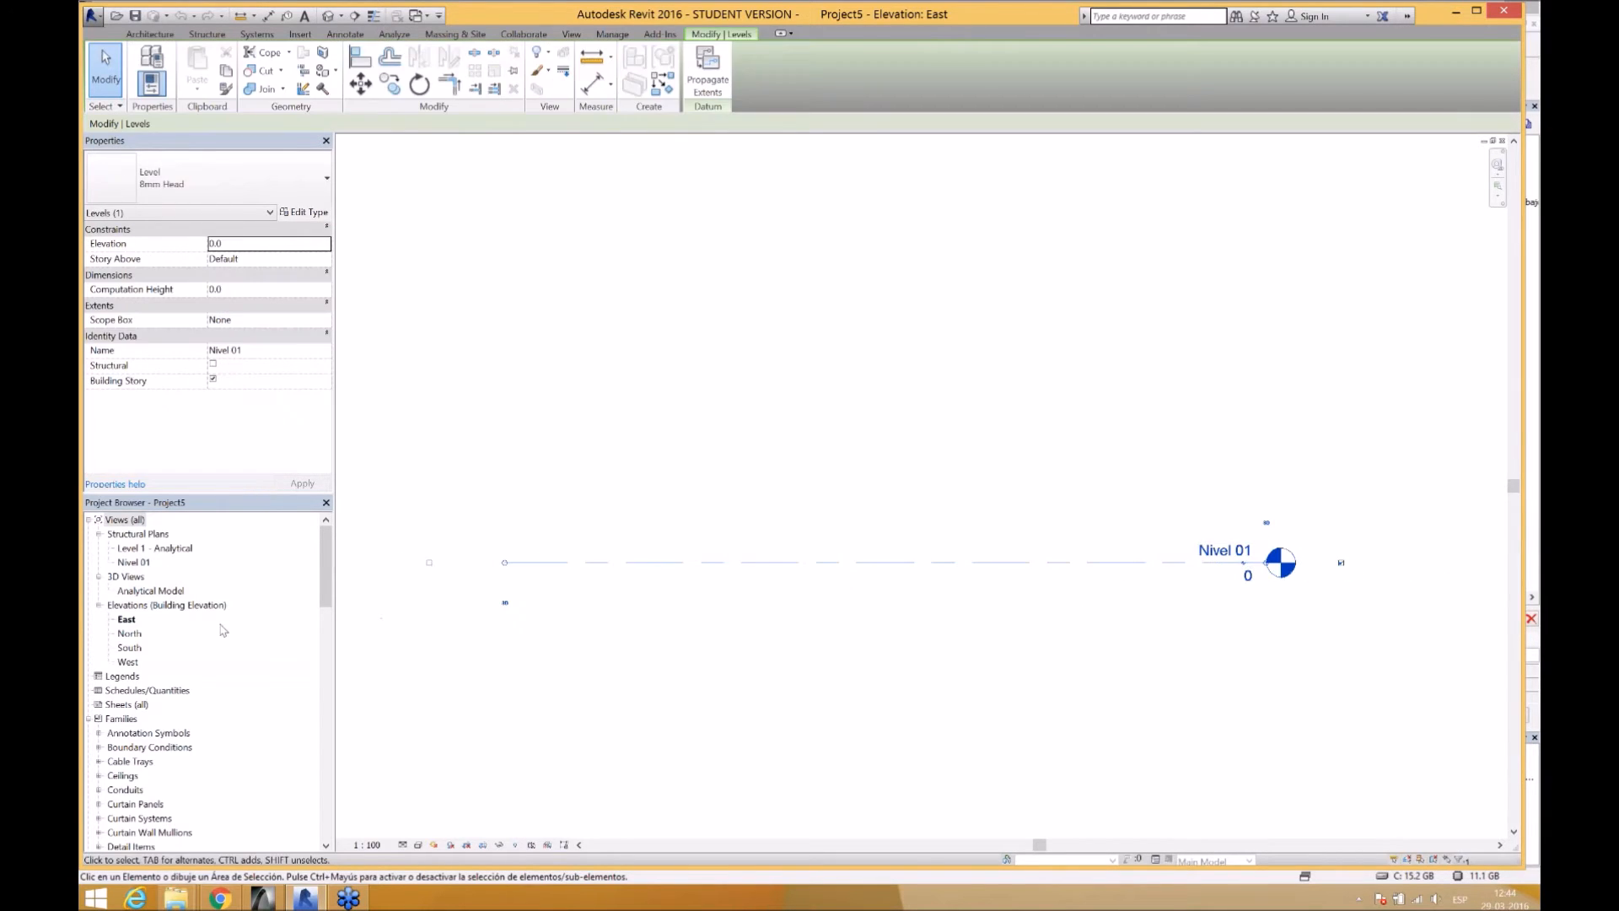
left_click_drag(327, 598, 326, 651)
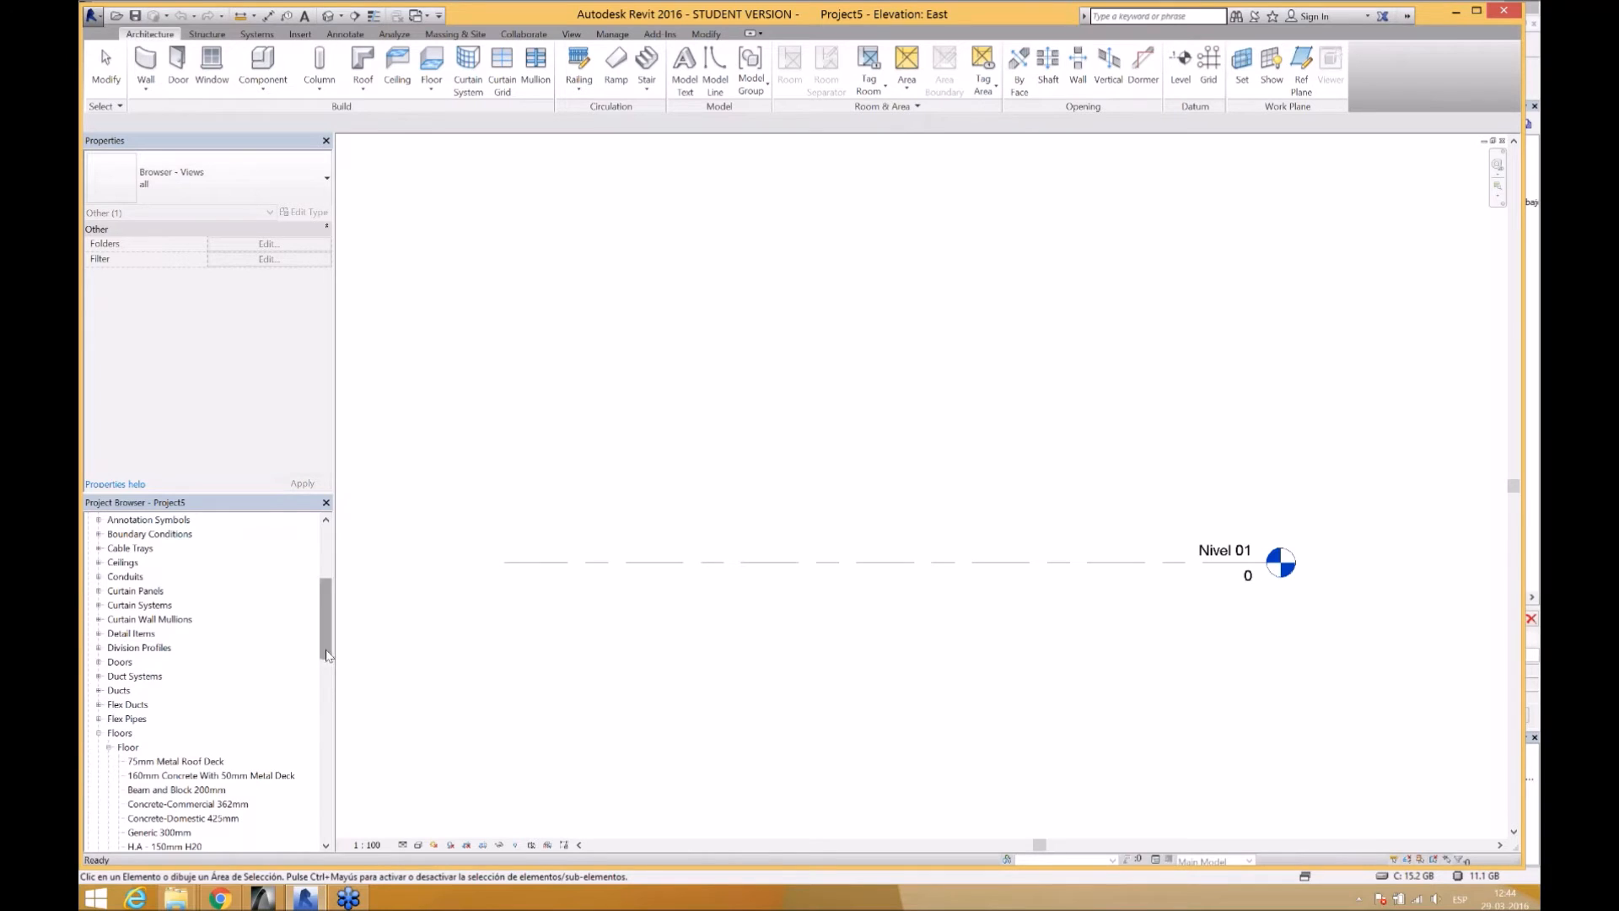
left_click_drag(327, 656, 327, 696)
left_click(169, 677)
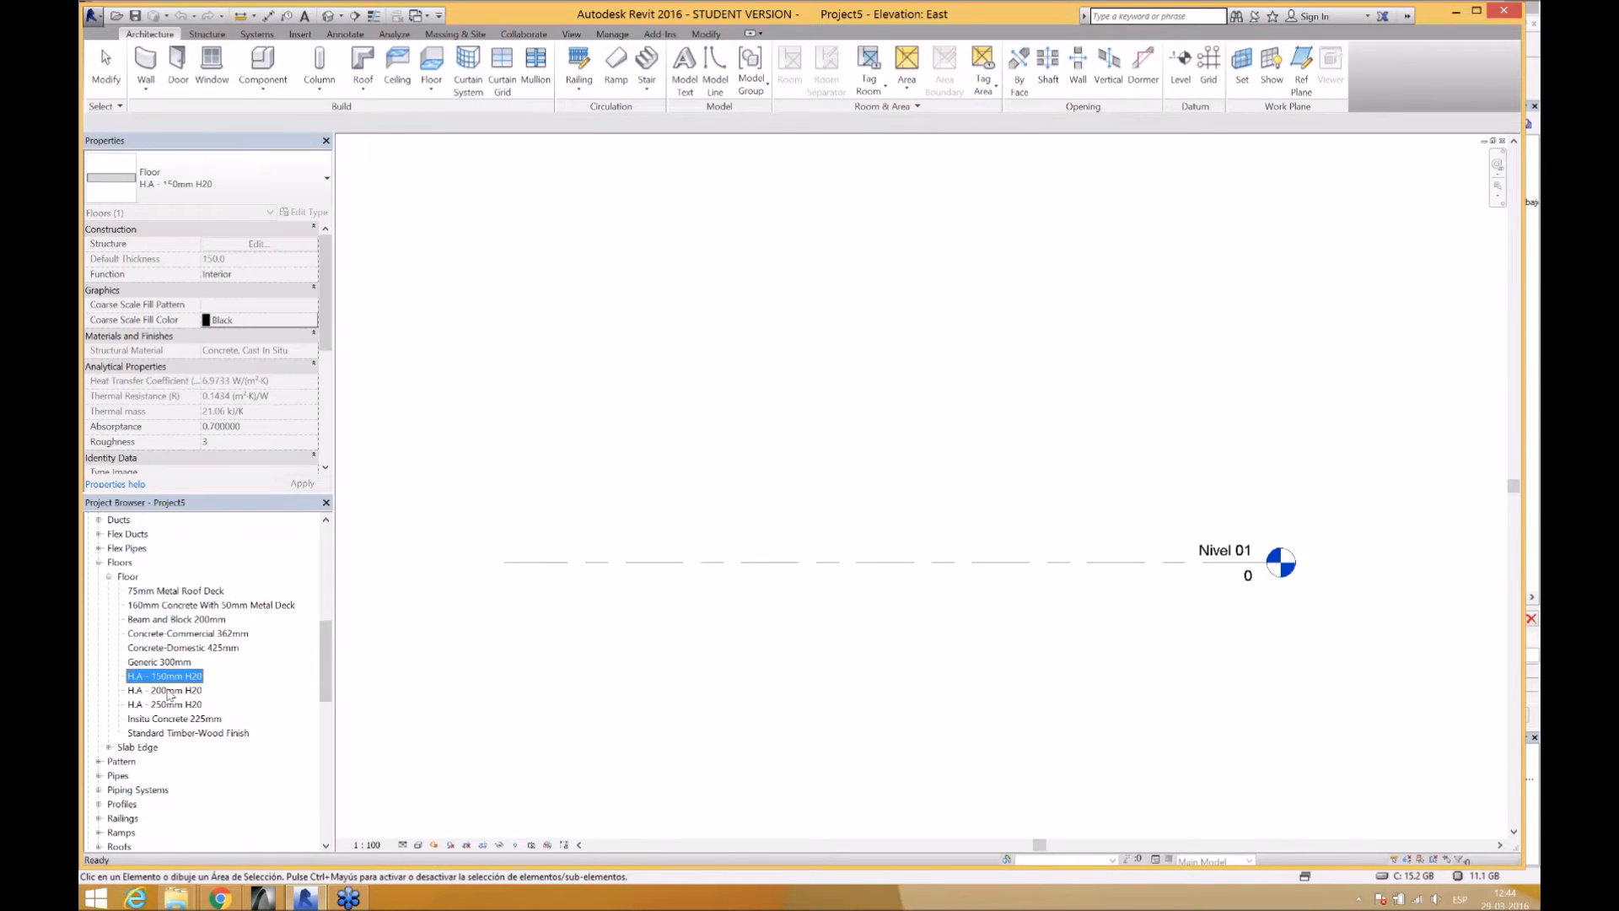
left_click(171, 692)
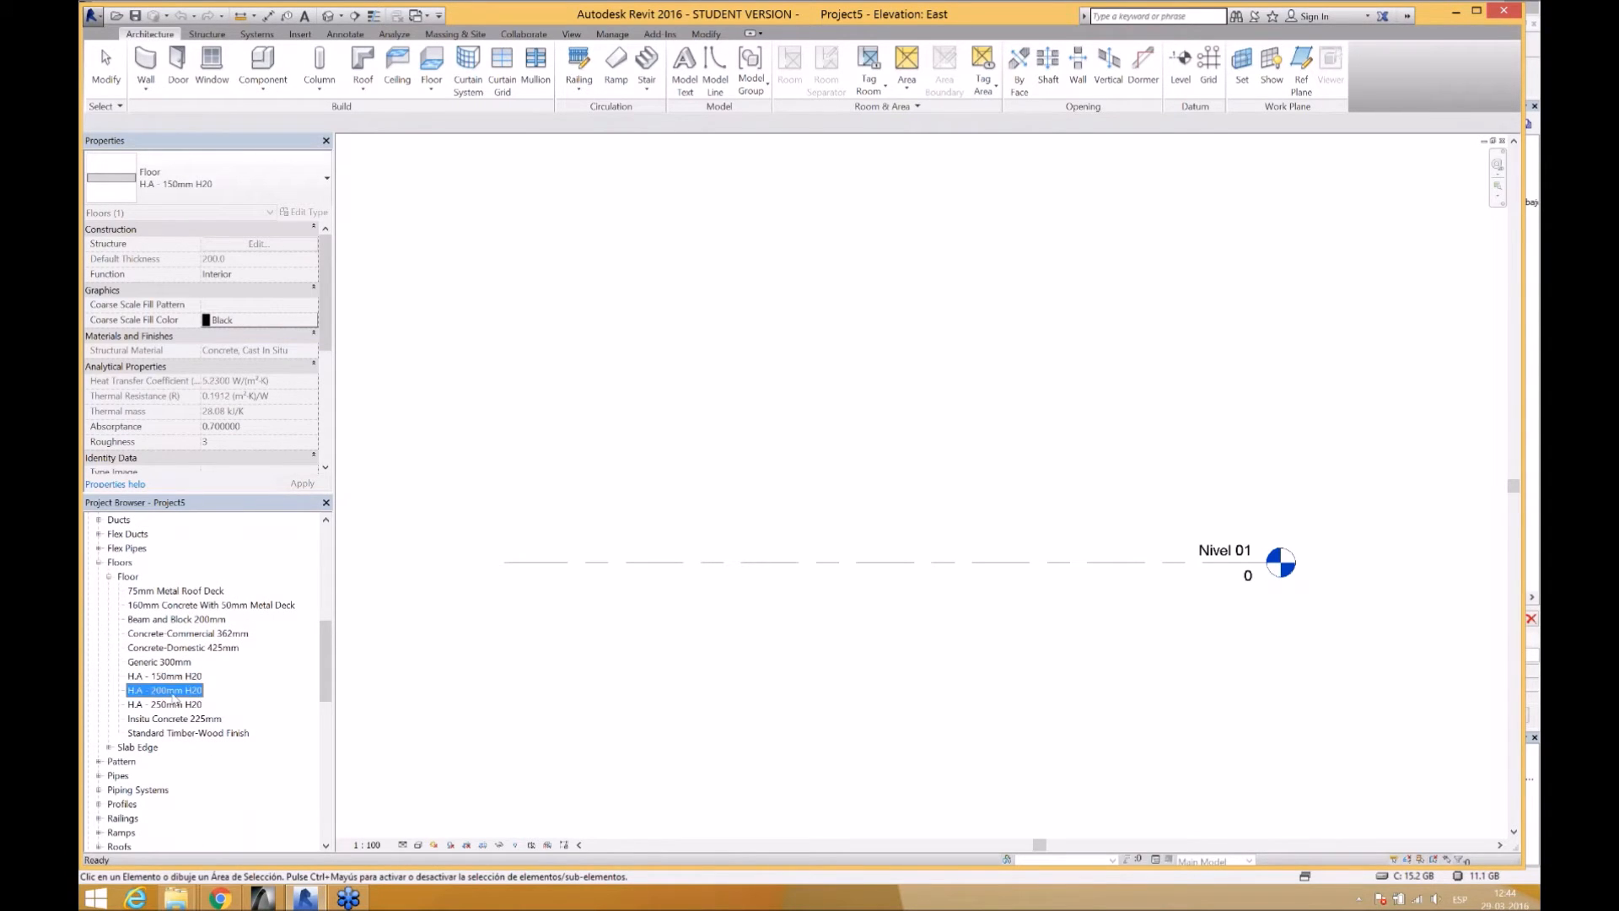
left_click(173, 704)
- Review the template's H.A concrete rectangular column types and H.A basic wall types
left_click_drag(324, 676, 324, 711)
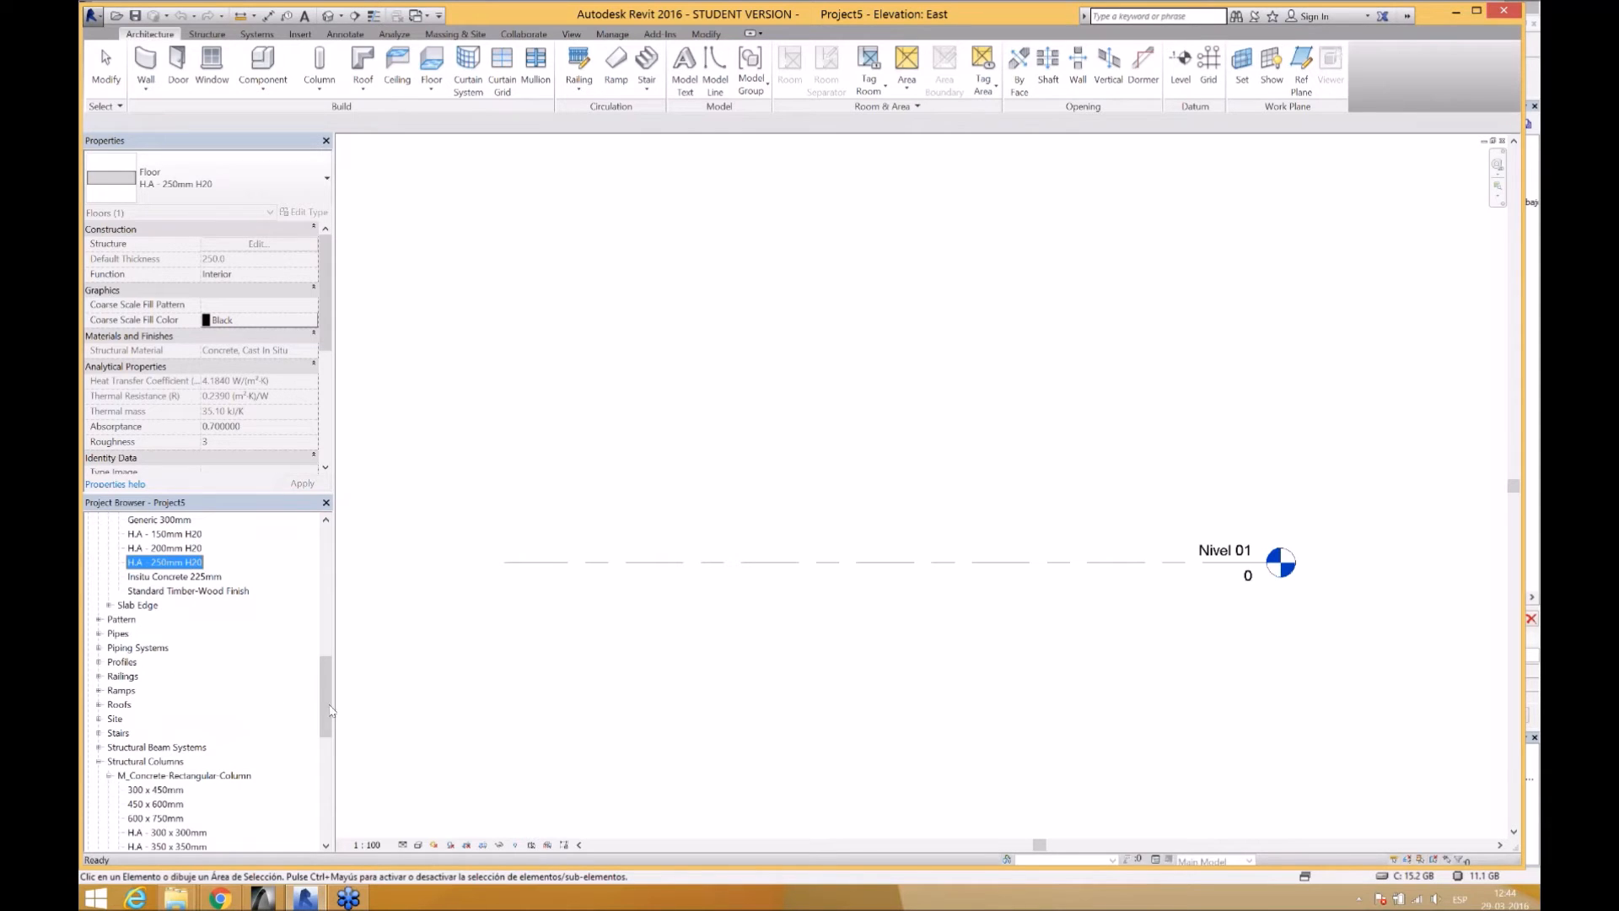
left_click_drag(326, 702, 325, 750)
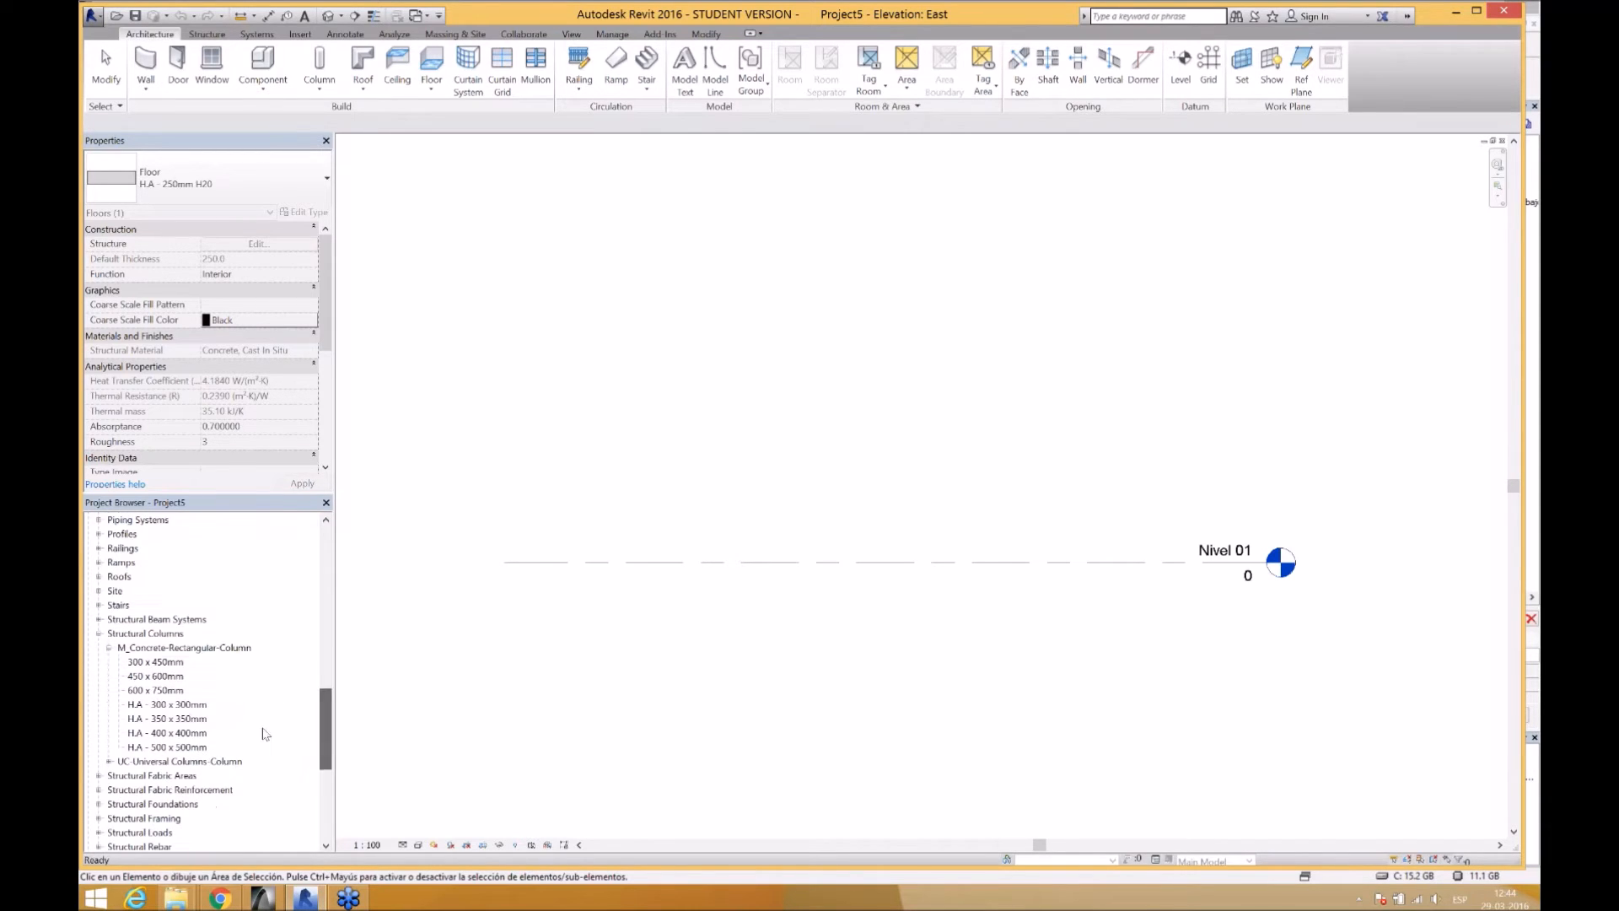
left_click(169, 704)
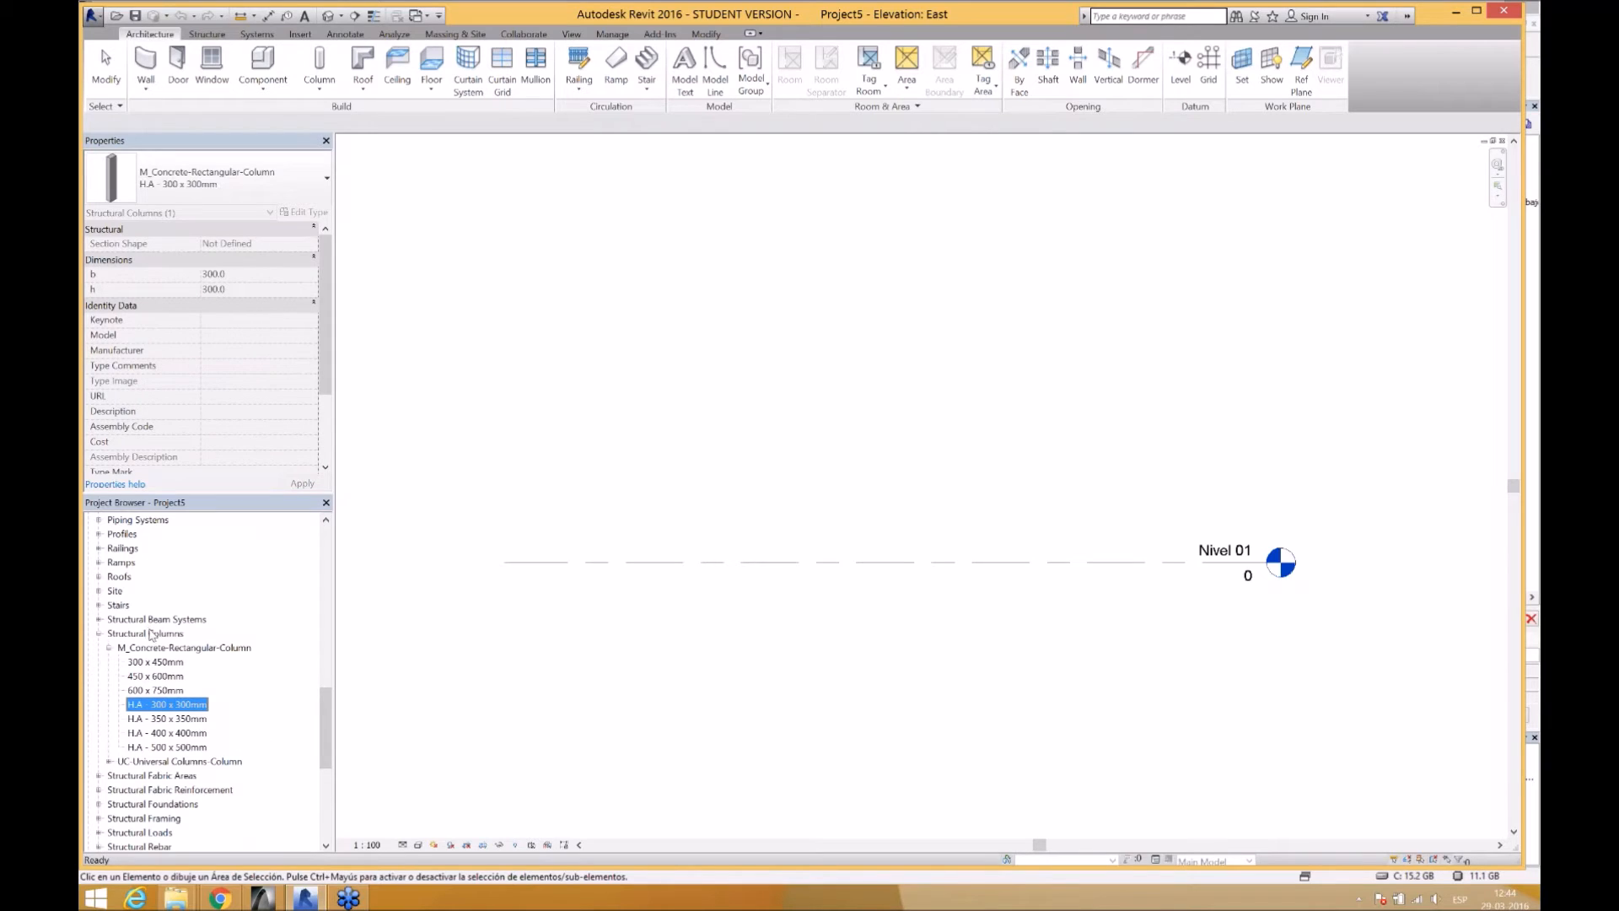
left_click_drag(329, 735, 323, 800)
left_click(191, 737)
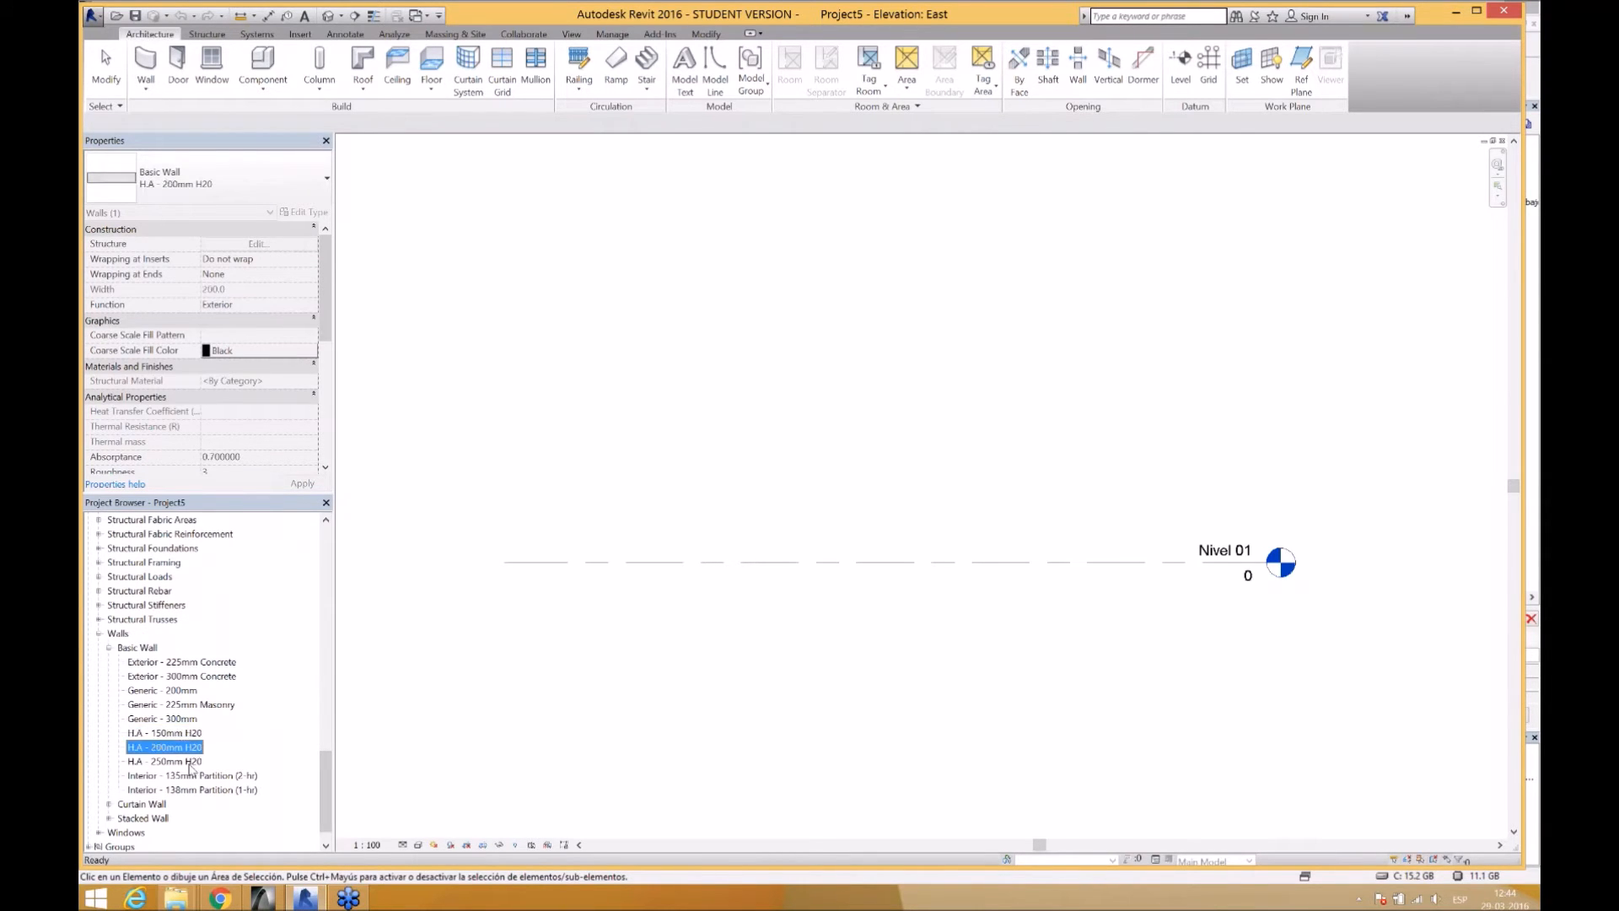
left_click(190, 760)
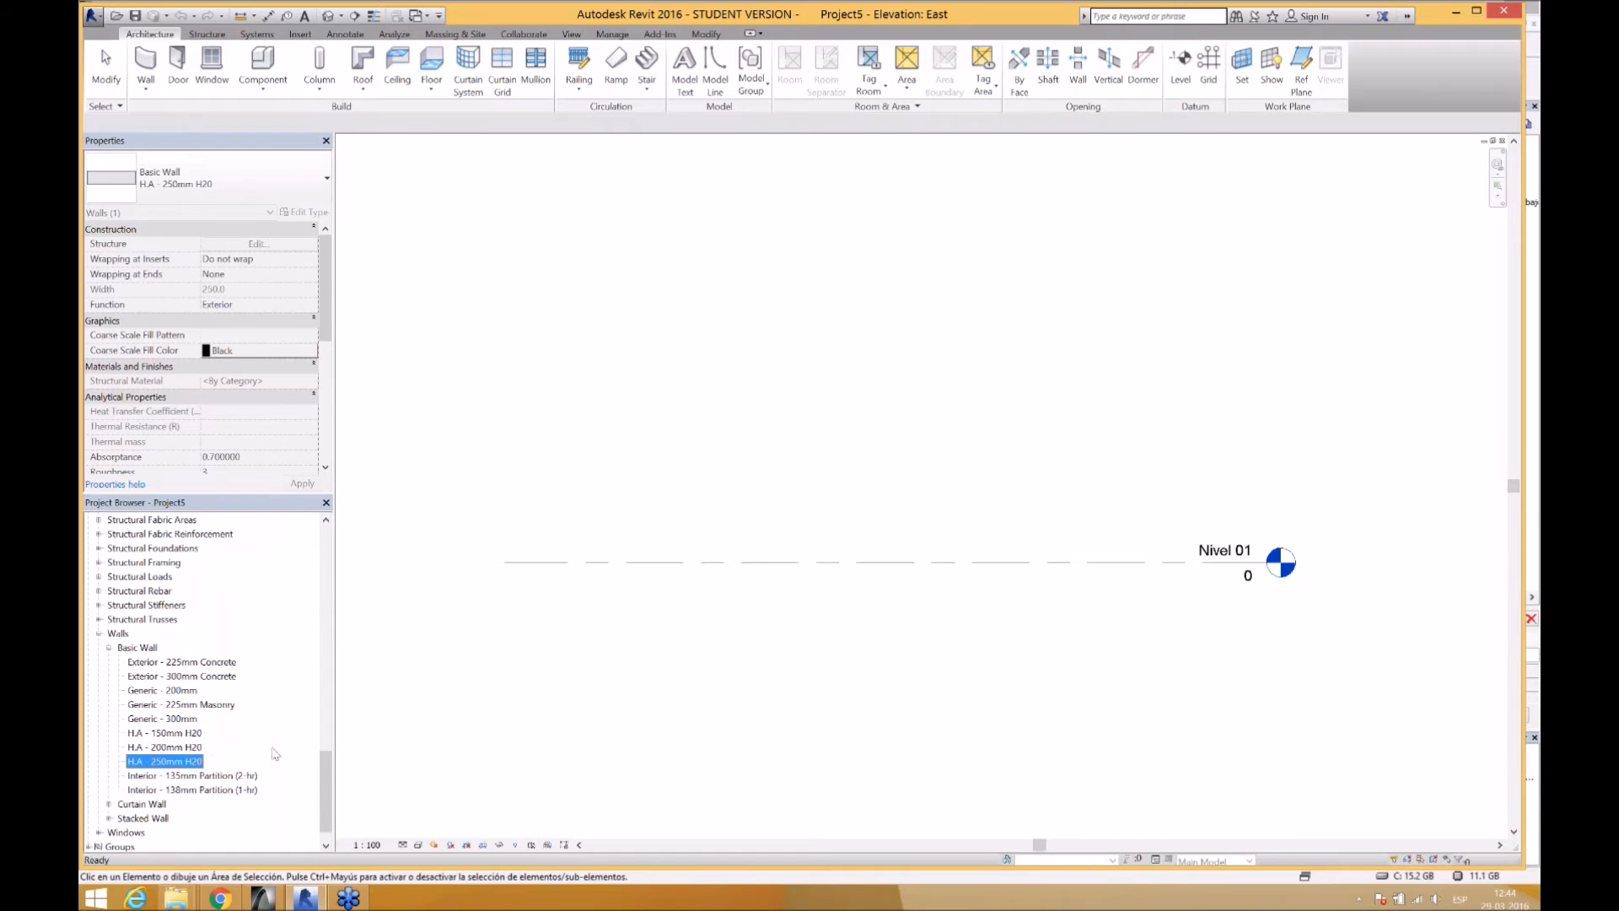
left_click_drag(327, 774, 324, 641)
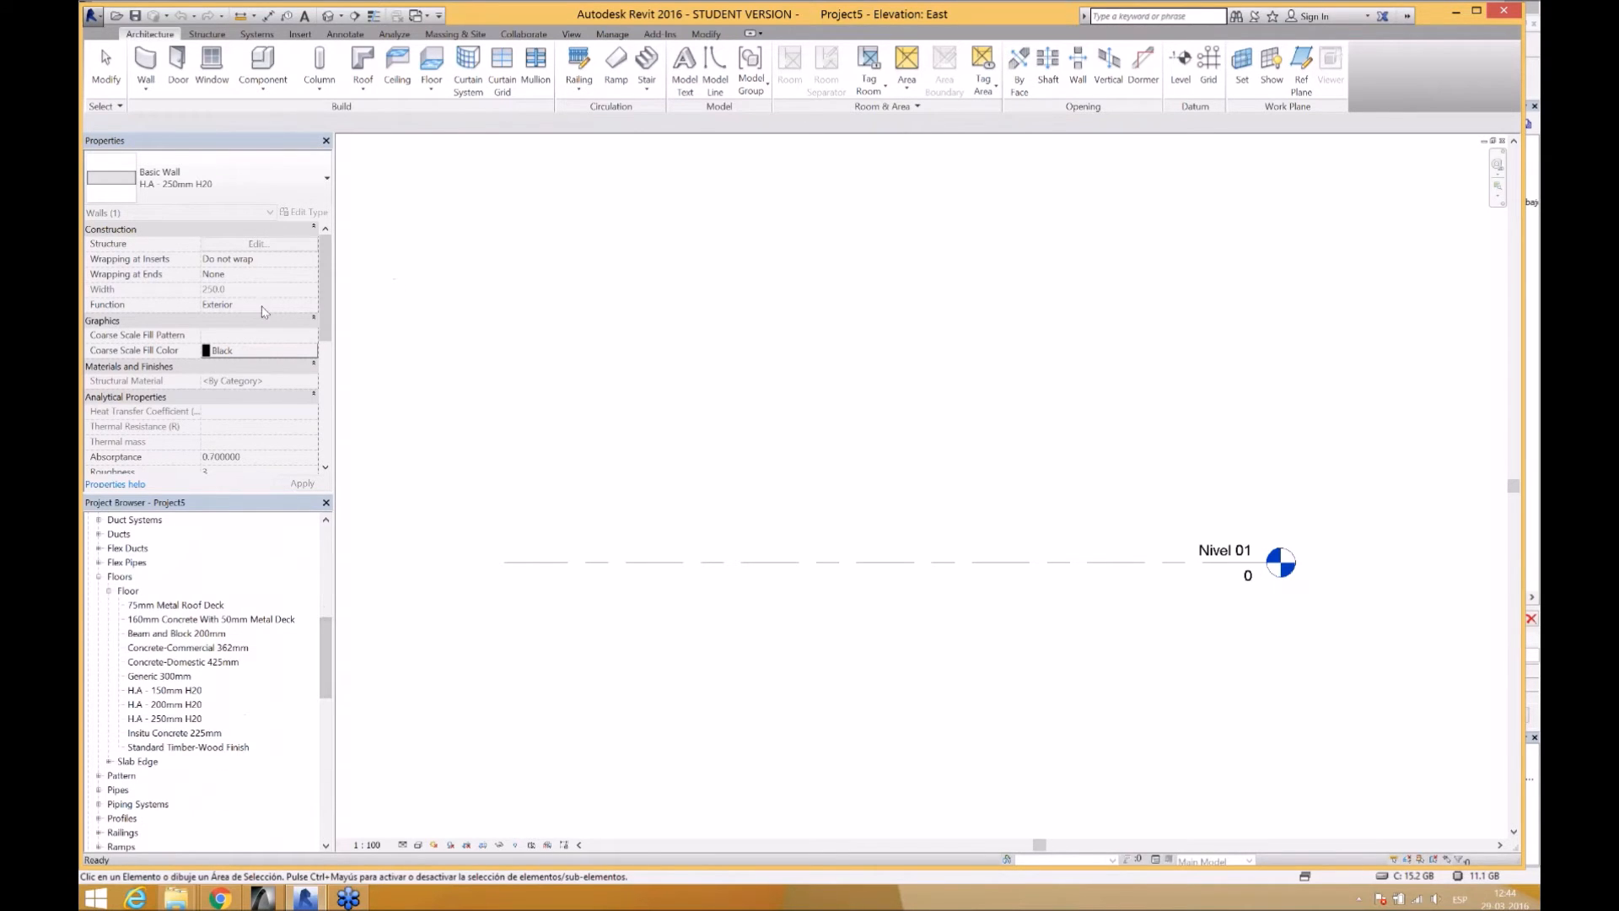
left_click_drag(321, 626, 323, 532)
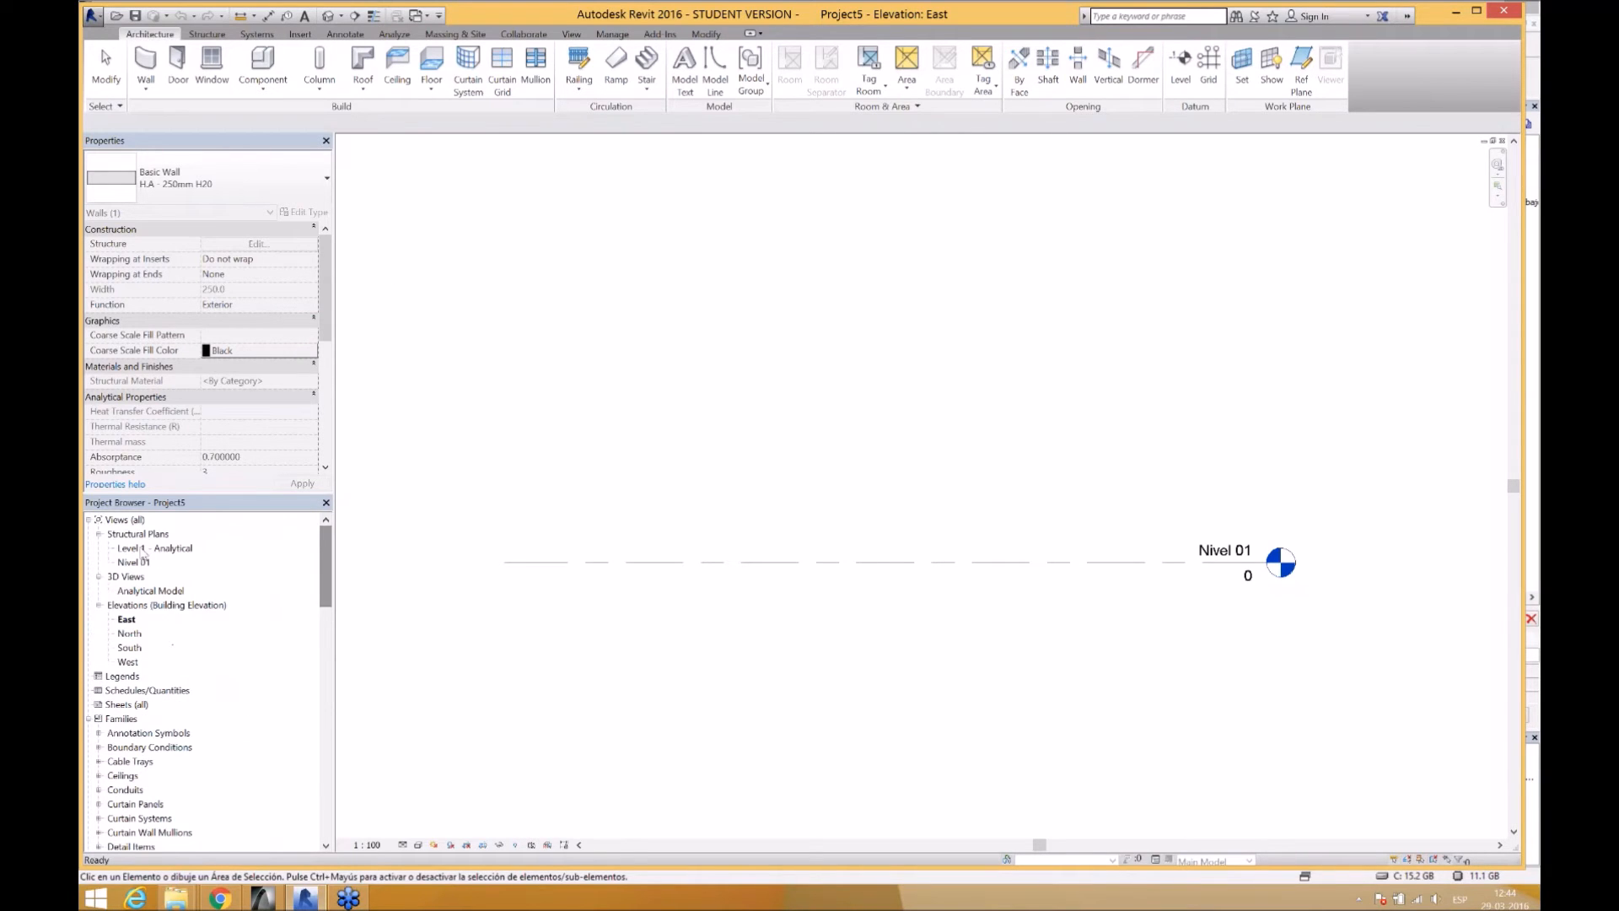
- In the Nivel 01 structural plan, link the Revit model ModeloInteroperable - Referencia 01 from the RVT Models folder, positioned Auto - Origin to Origin
double_click(135, 563)
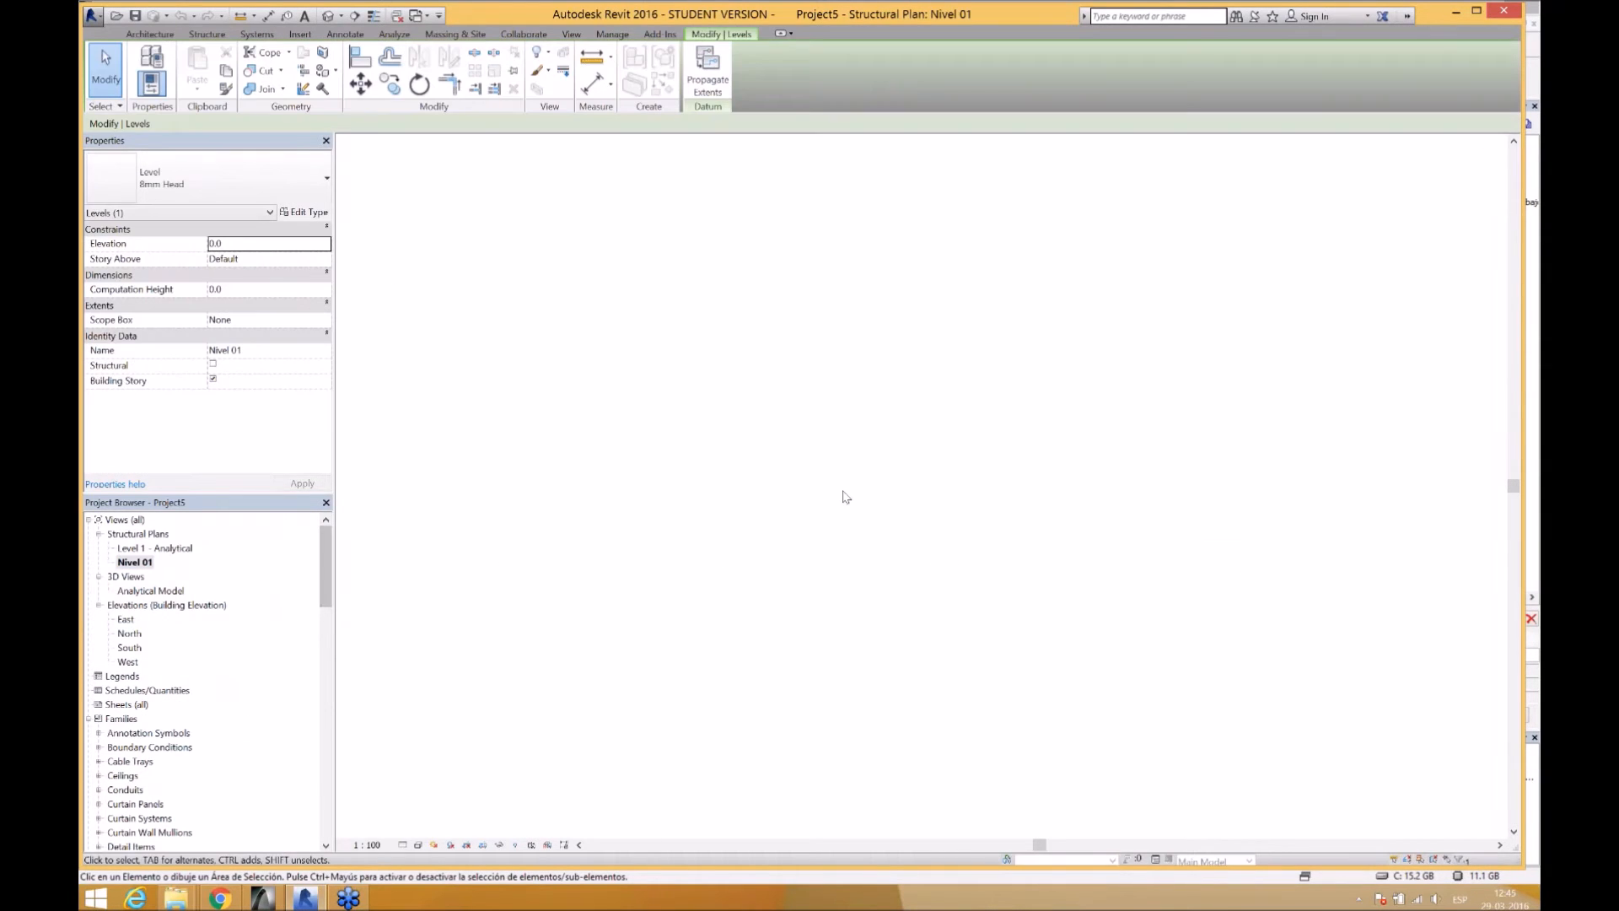
left_click(573, 35)
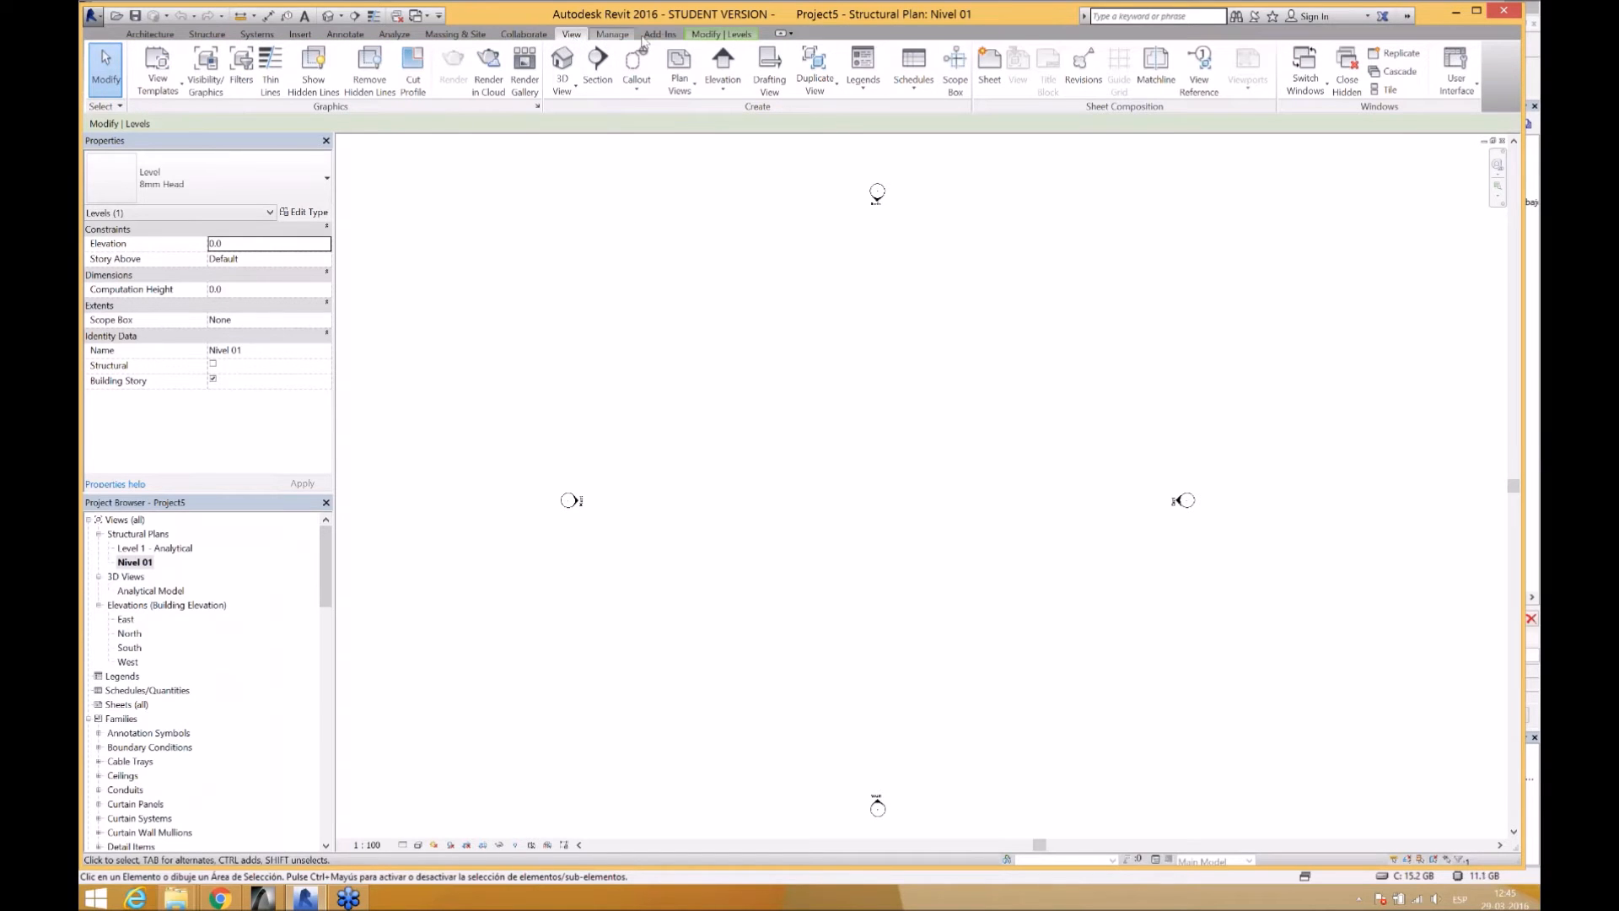
left_click(300, 34)
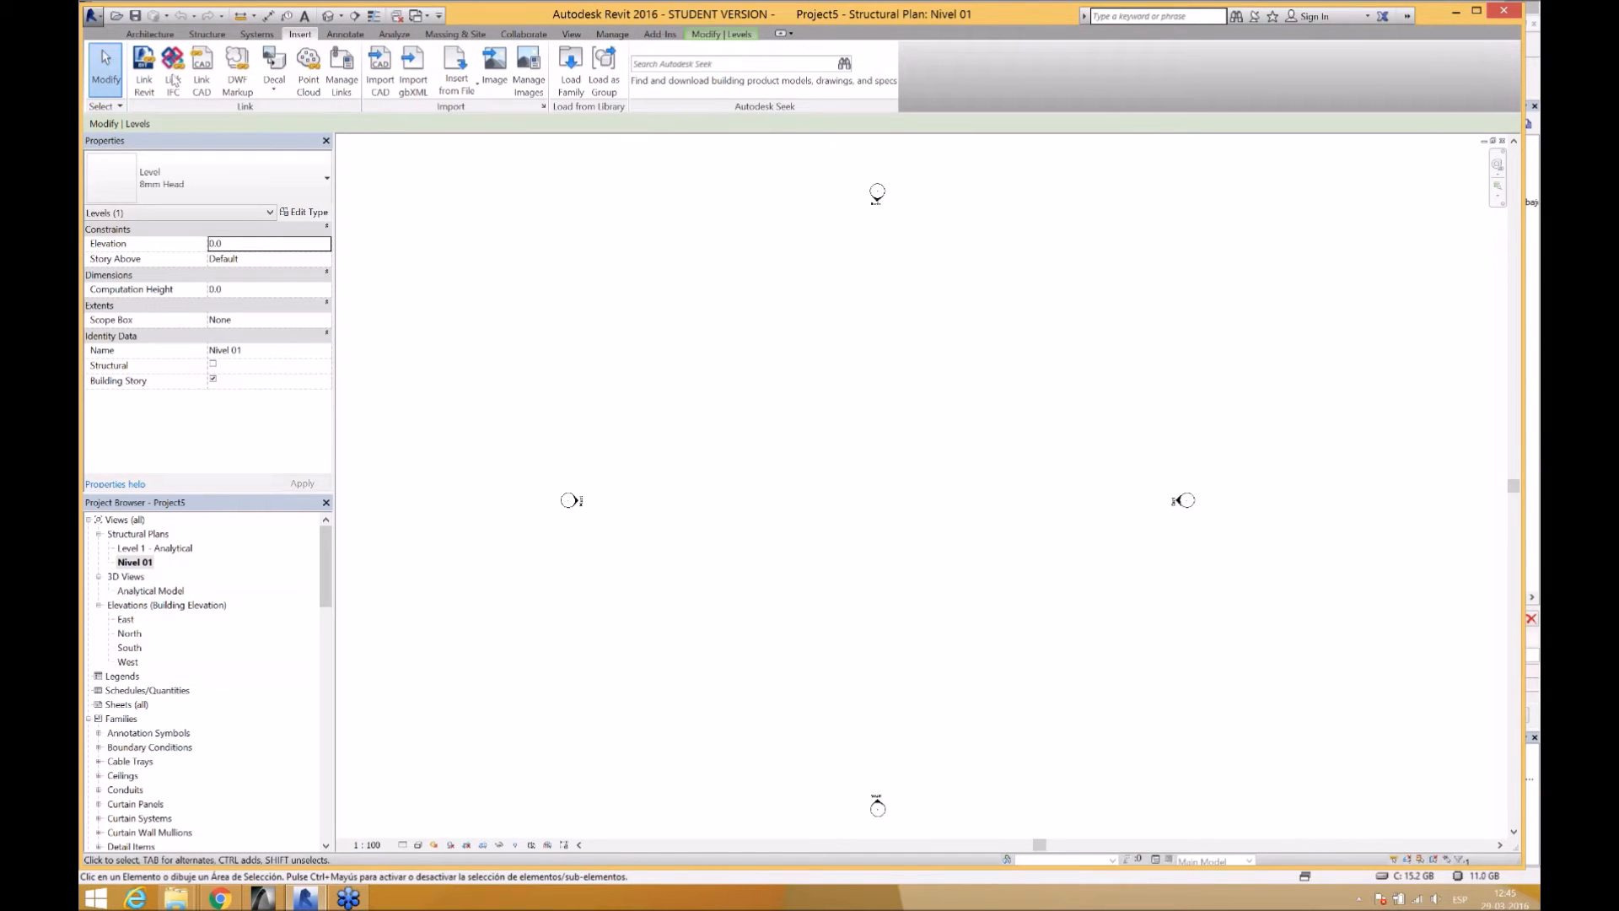
left_click(145, 75)
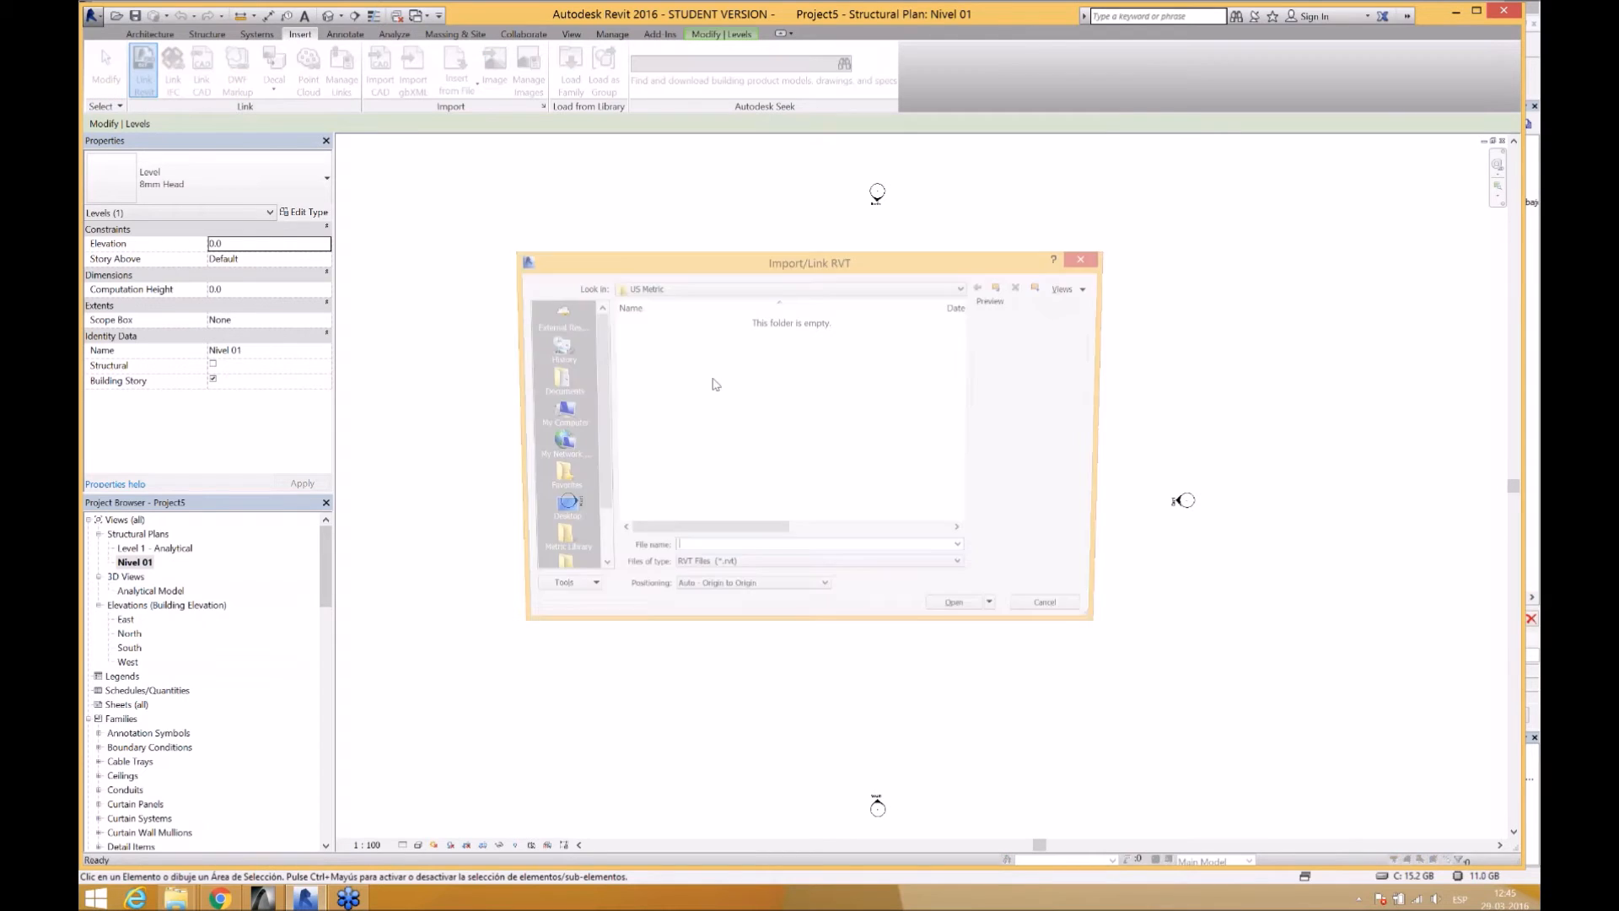
left_click(833, 291)
left_click(685, 307)
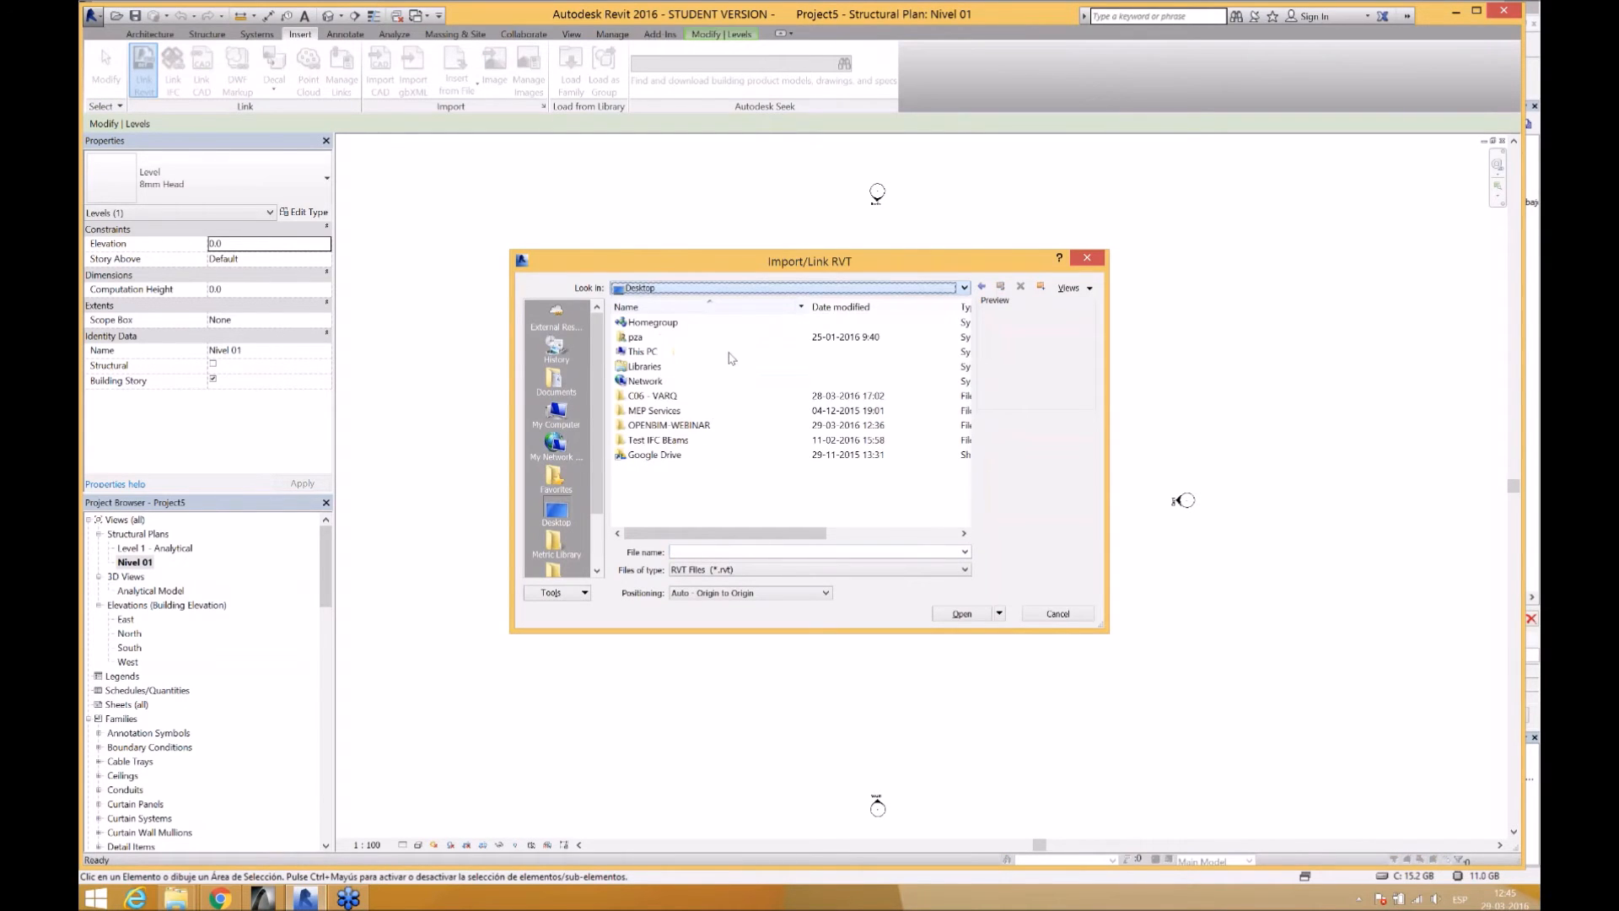
double_click(679, 425)
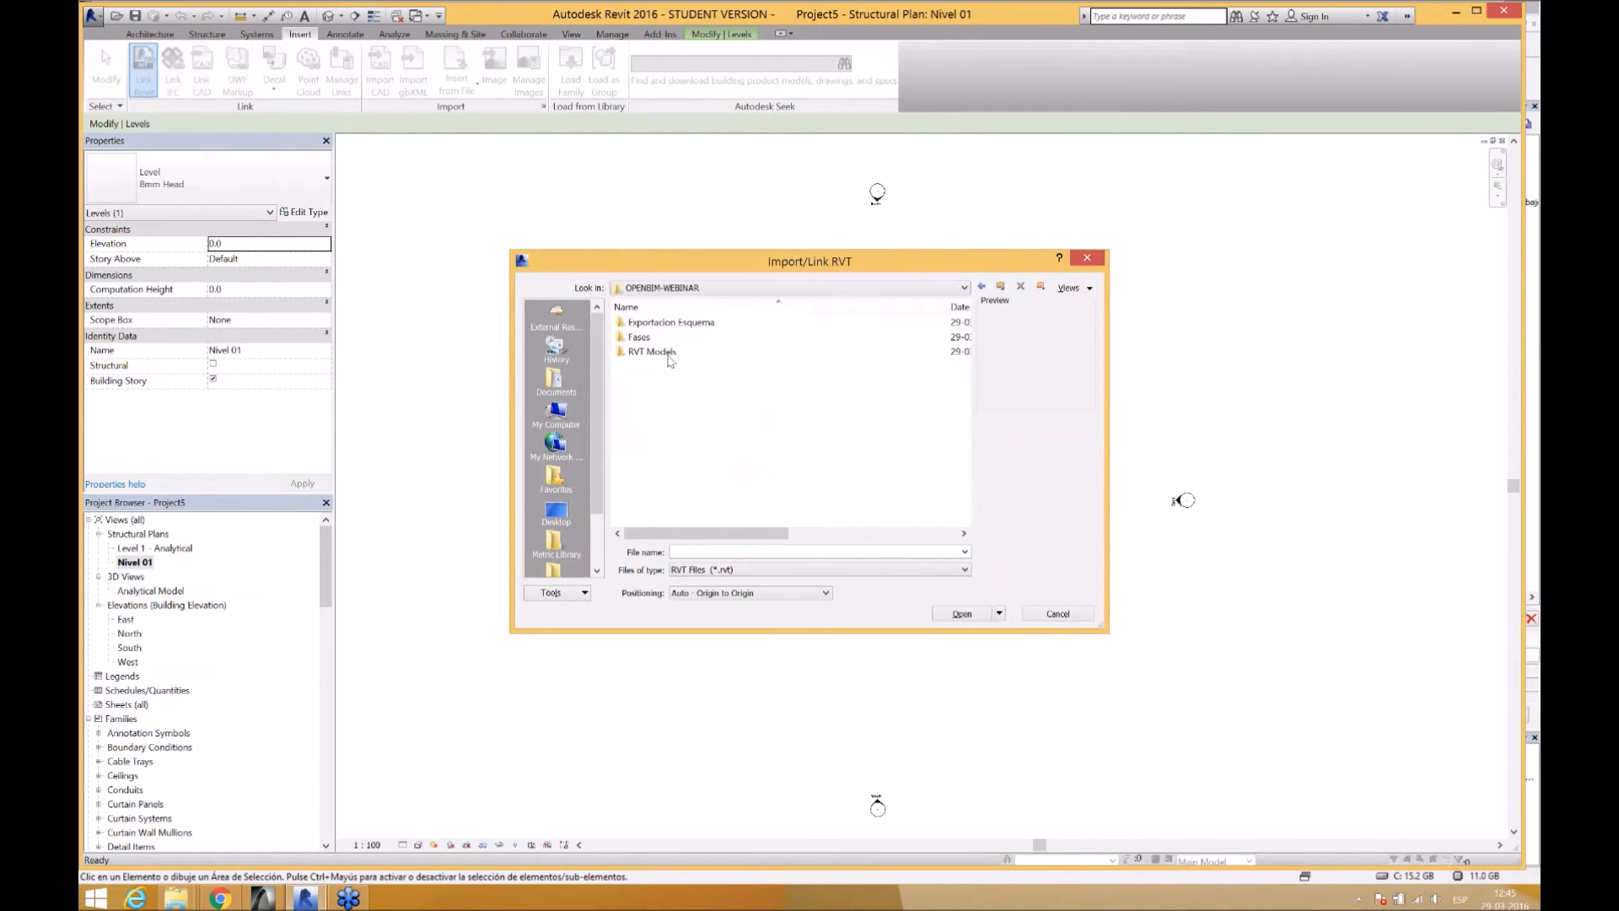
double_click(668, 353)
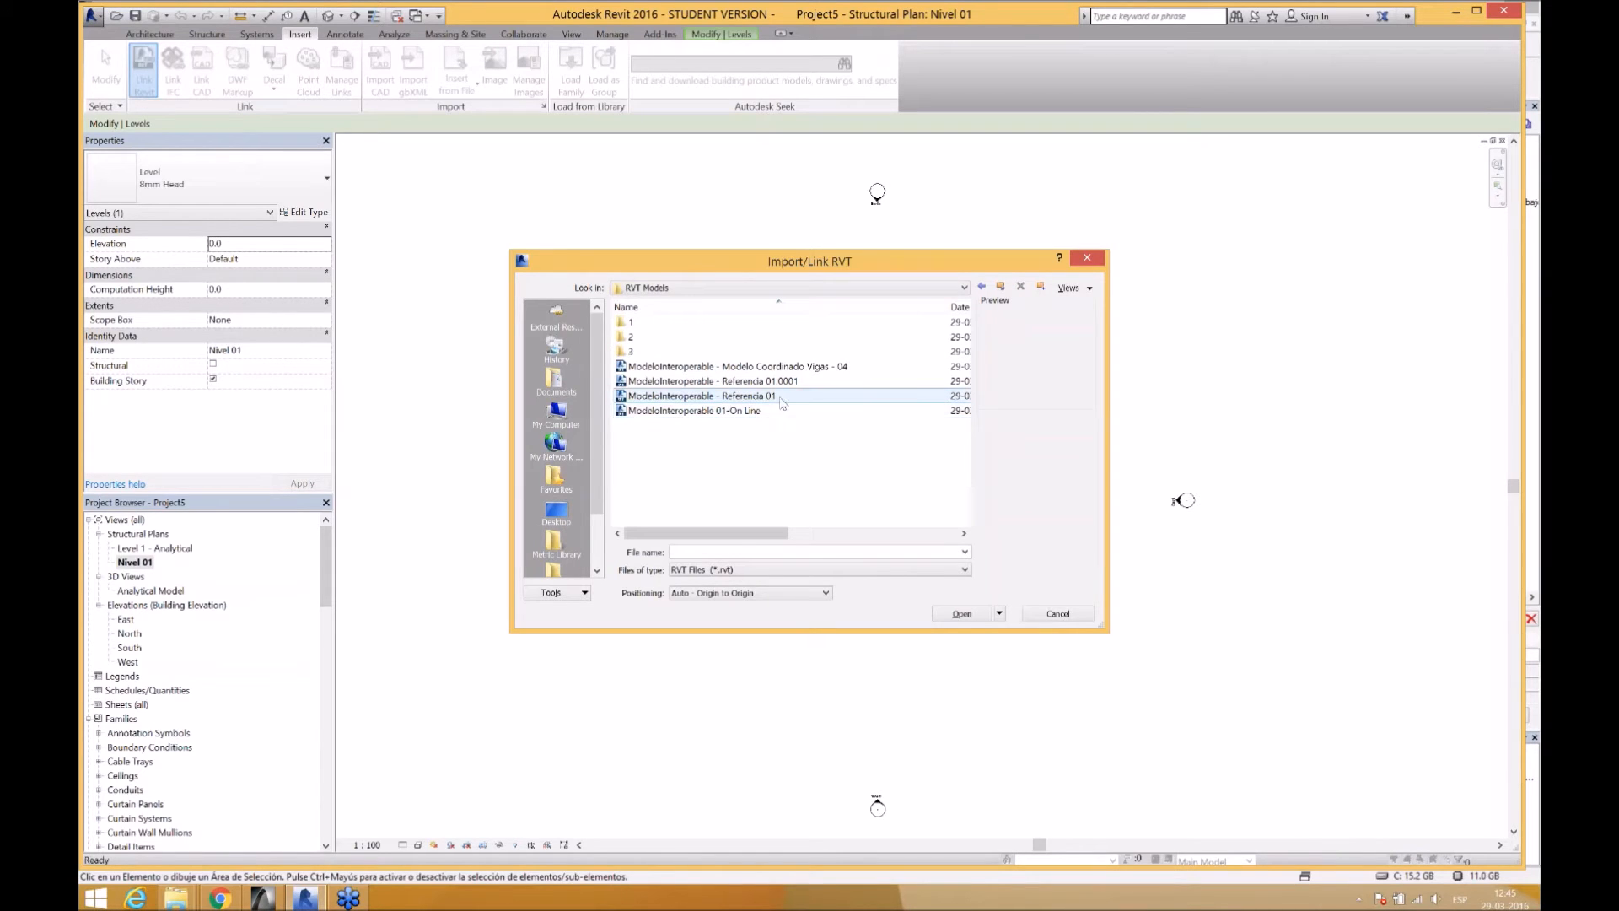
left_click(744, 398)
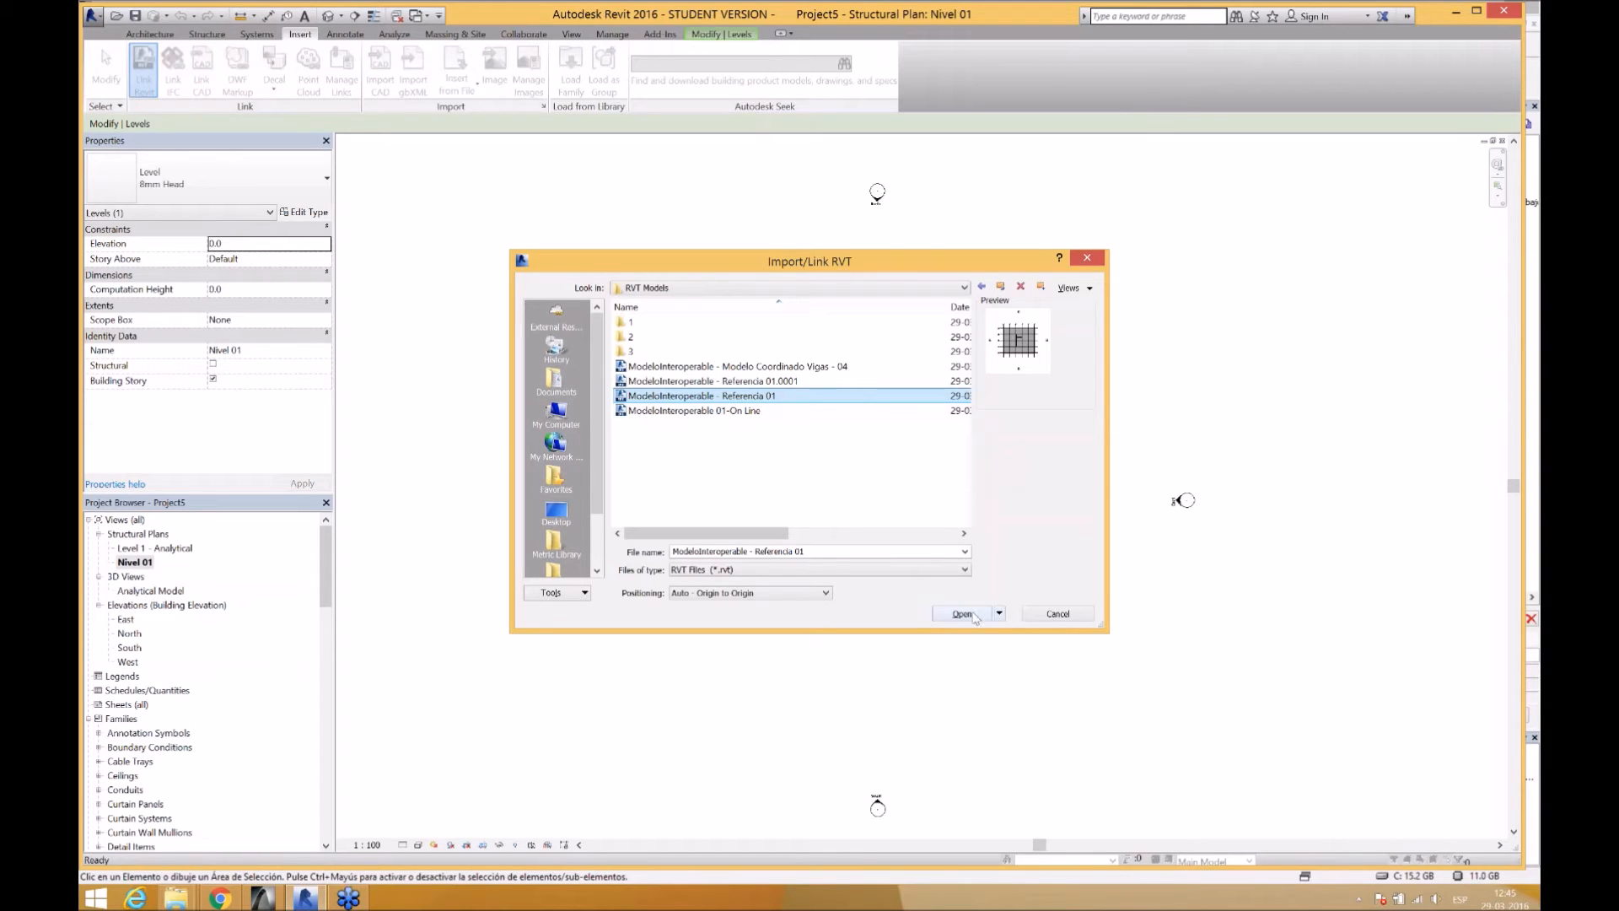
left_click(810, 594)
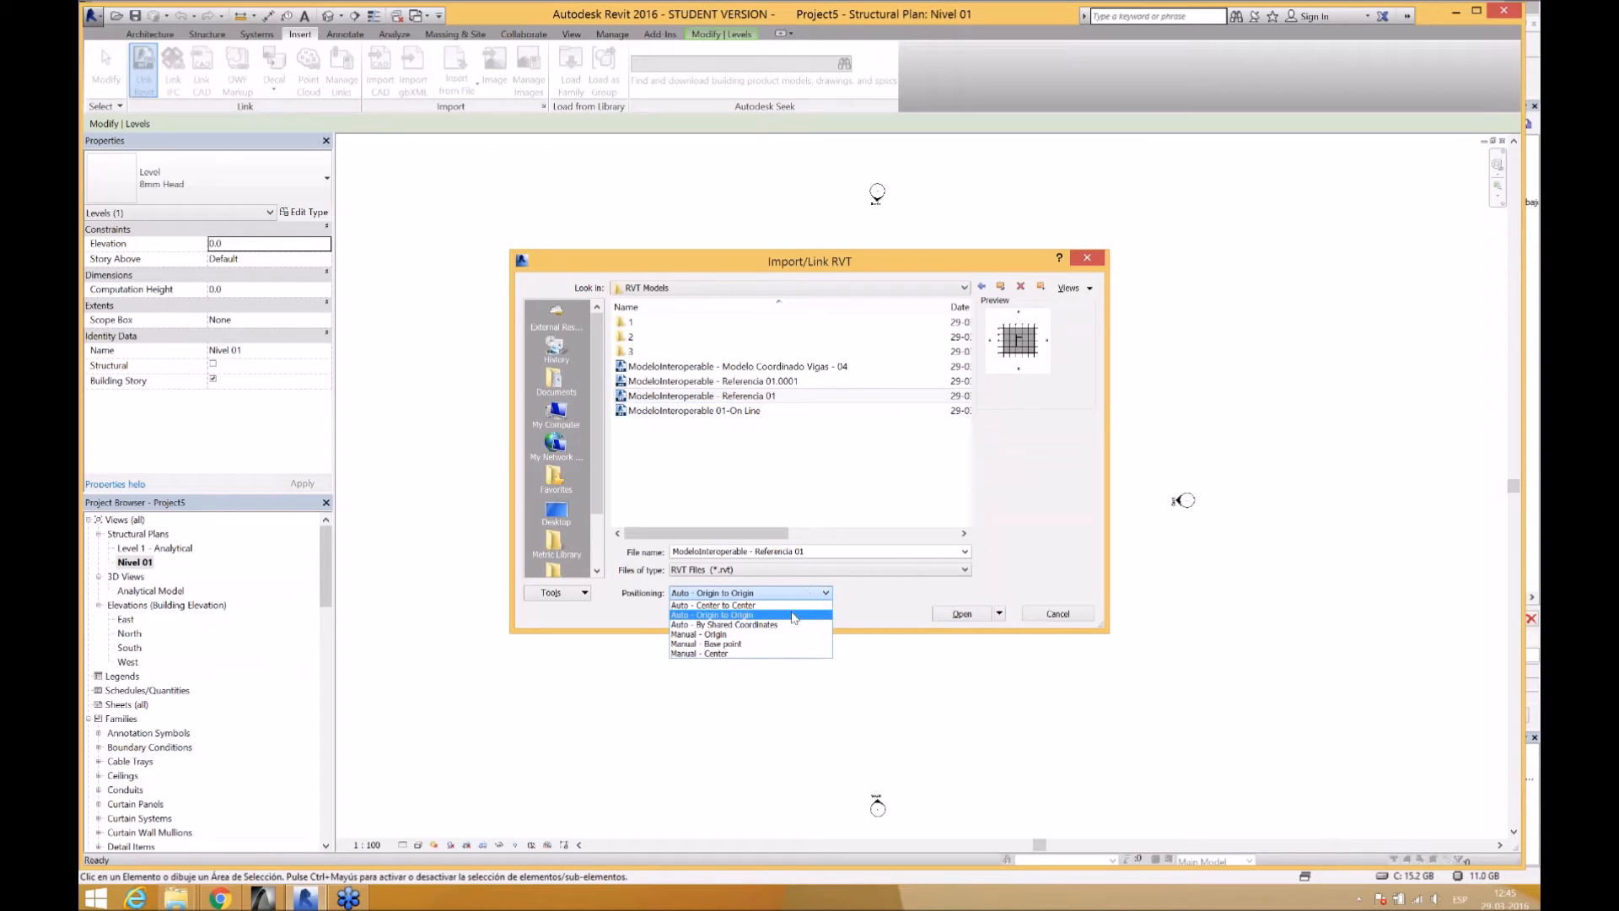
left_click(746, 617)
left_click(963, 615)
- Select all elevation markers visible in the Nivel 01 plan and move them together so they are centred on the linked model's grid
mouse_move(987, 430)
middle_mouse_down()
mouse_move(886, 499)
mouse_move(921, 394)
middle_mouse_up()
left_click_drag(578, 419, 460, 506)
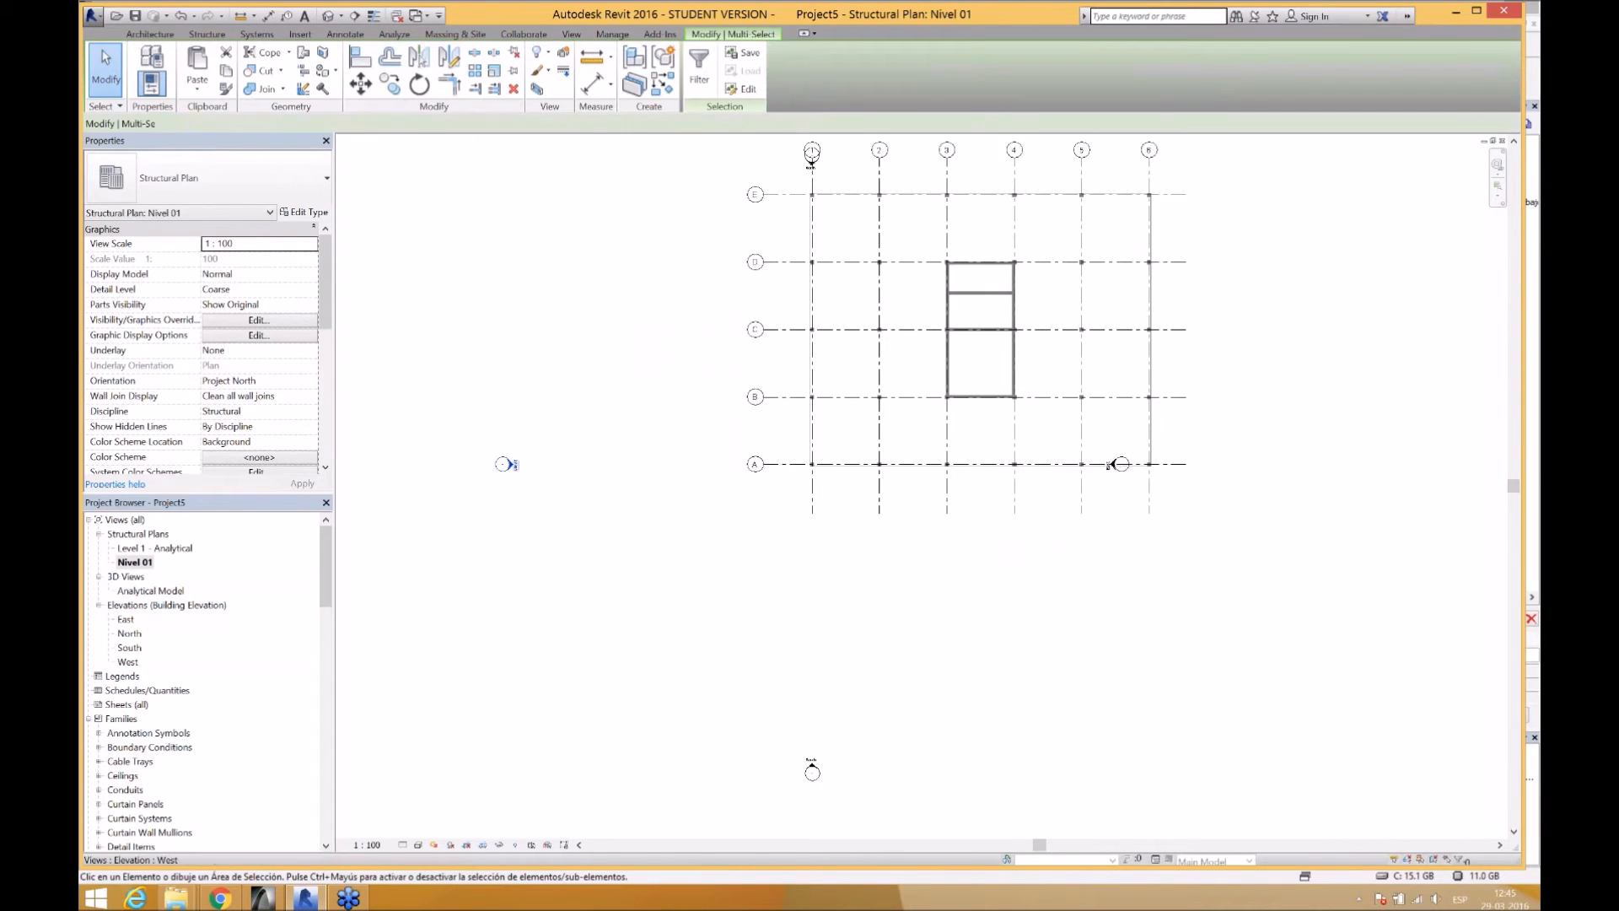
right_click(502, 465)
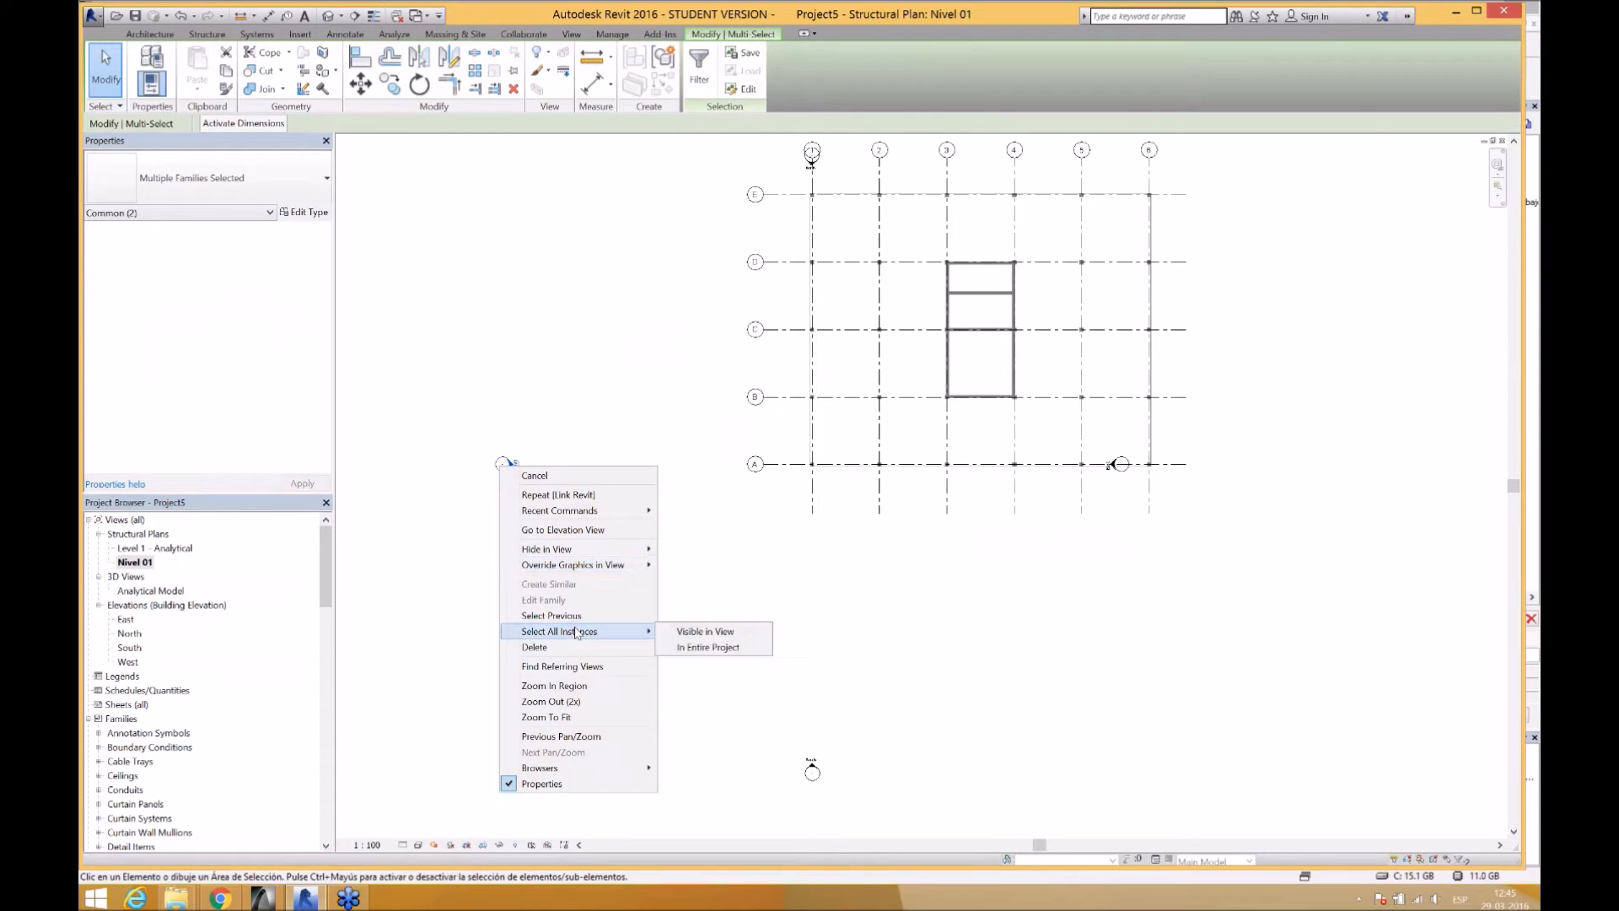
left_click(679, 631)
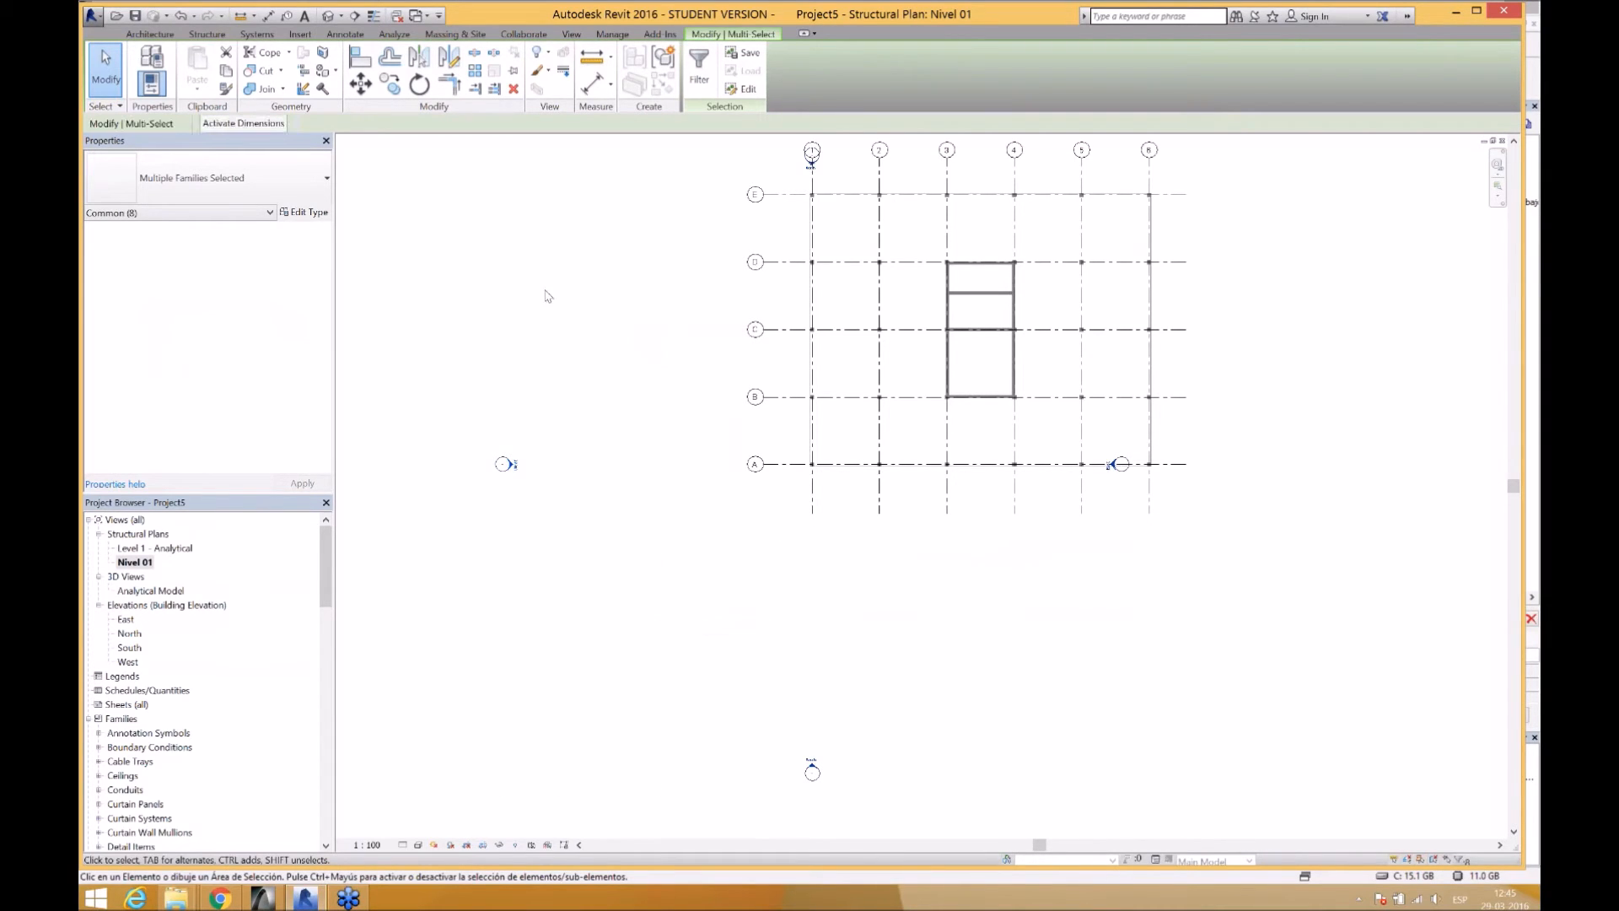
left_click(360, 83)
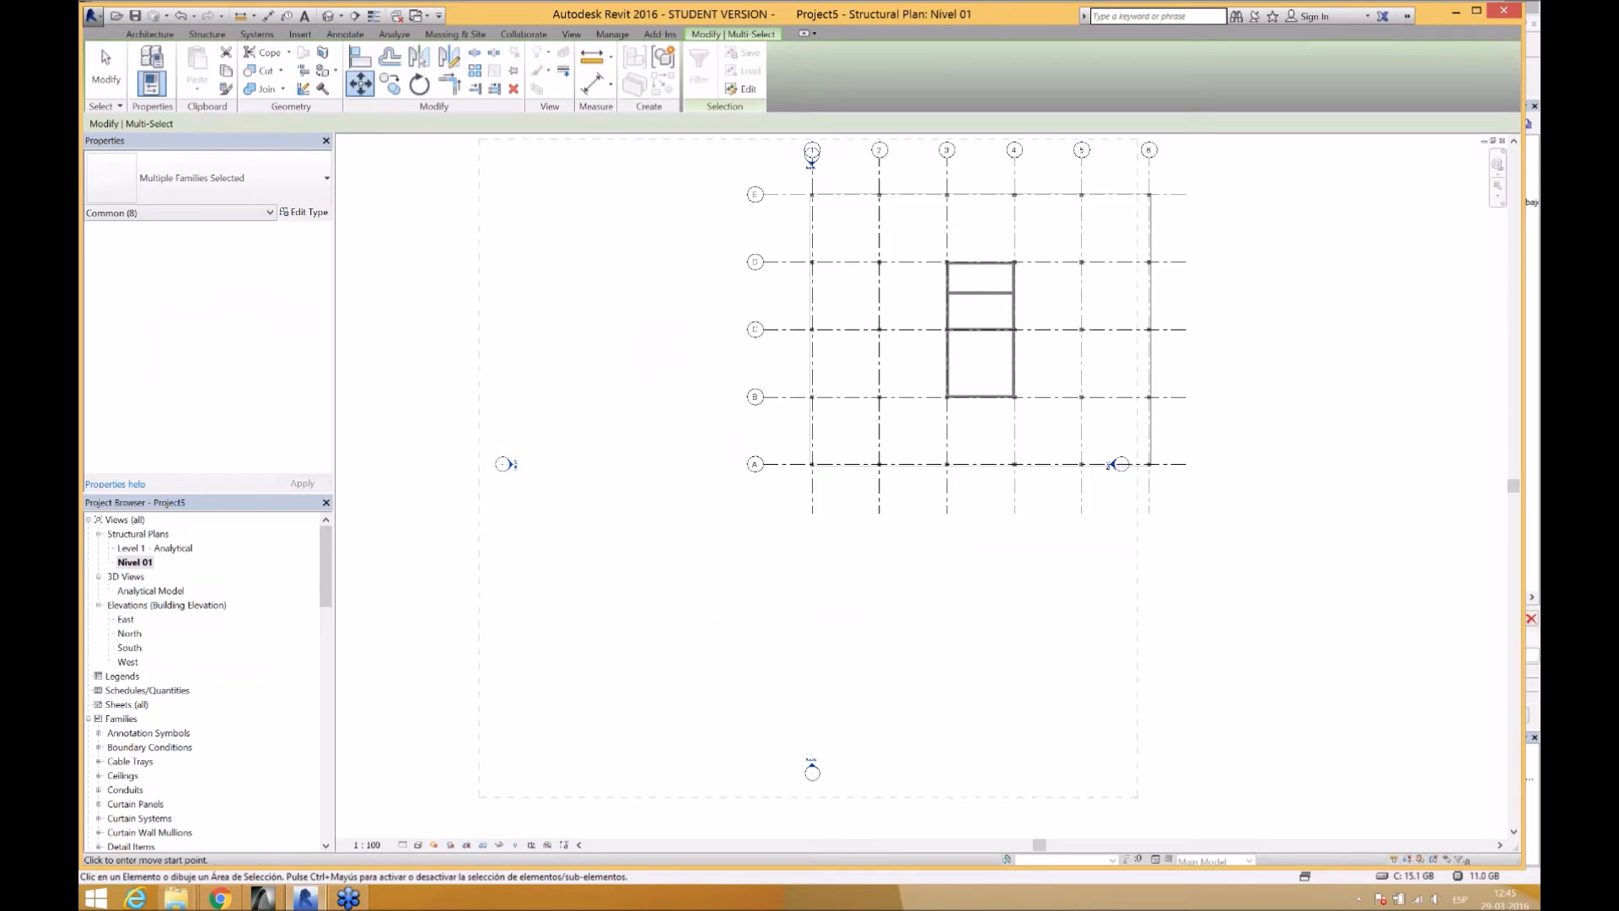
left_click(809, 464)
left_click(979, 329)
middle_click_drag(995, 426, 902, 566)
- Open the default 3D view to inspect the linked structural model
left_click(328, 16)
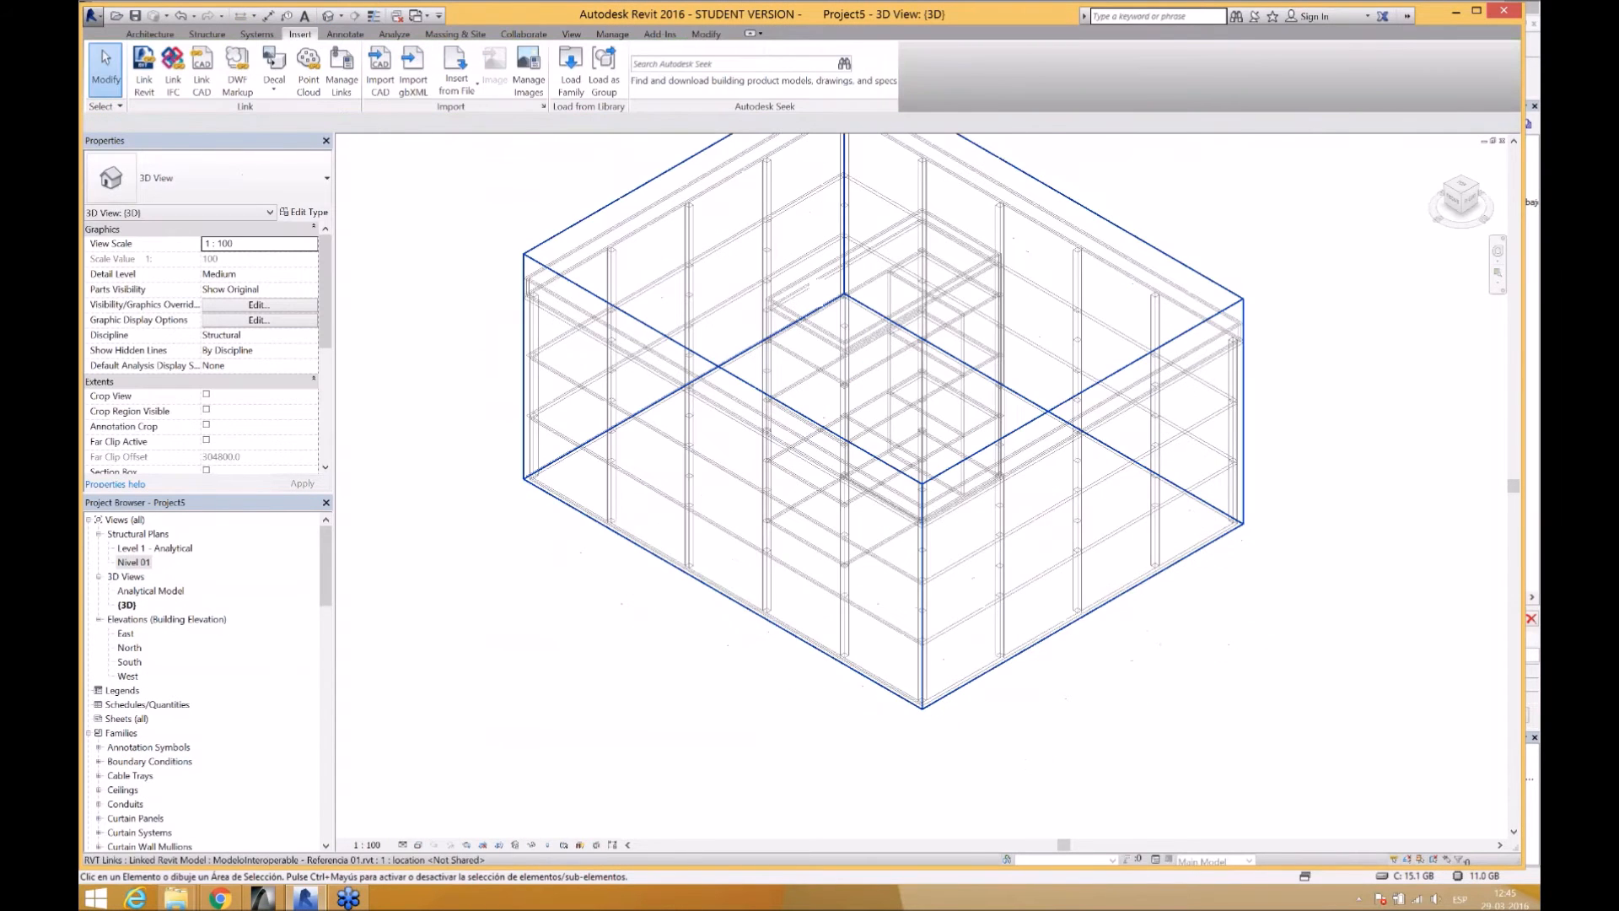
- Set the 3D view's visual style to Shaded and look over the linked building model
left_click(419, 846)
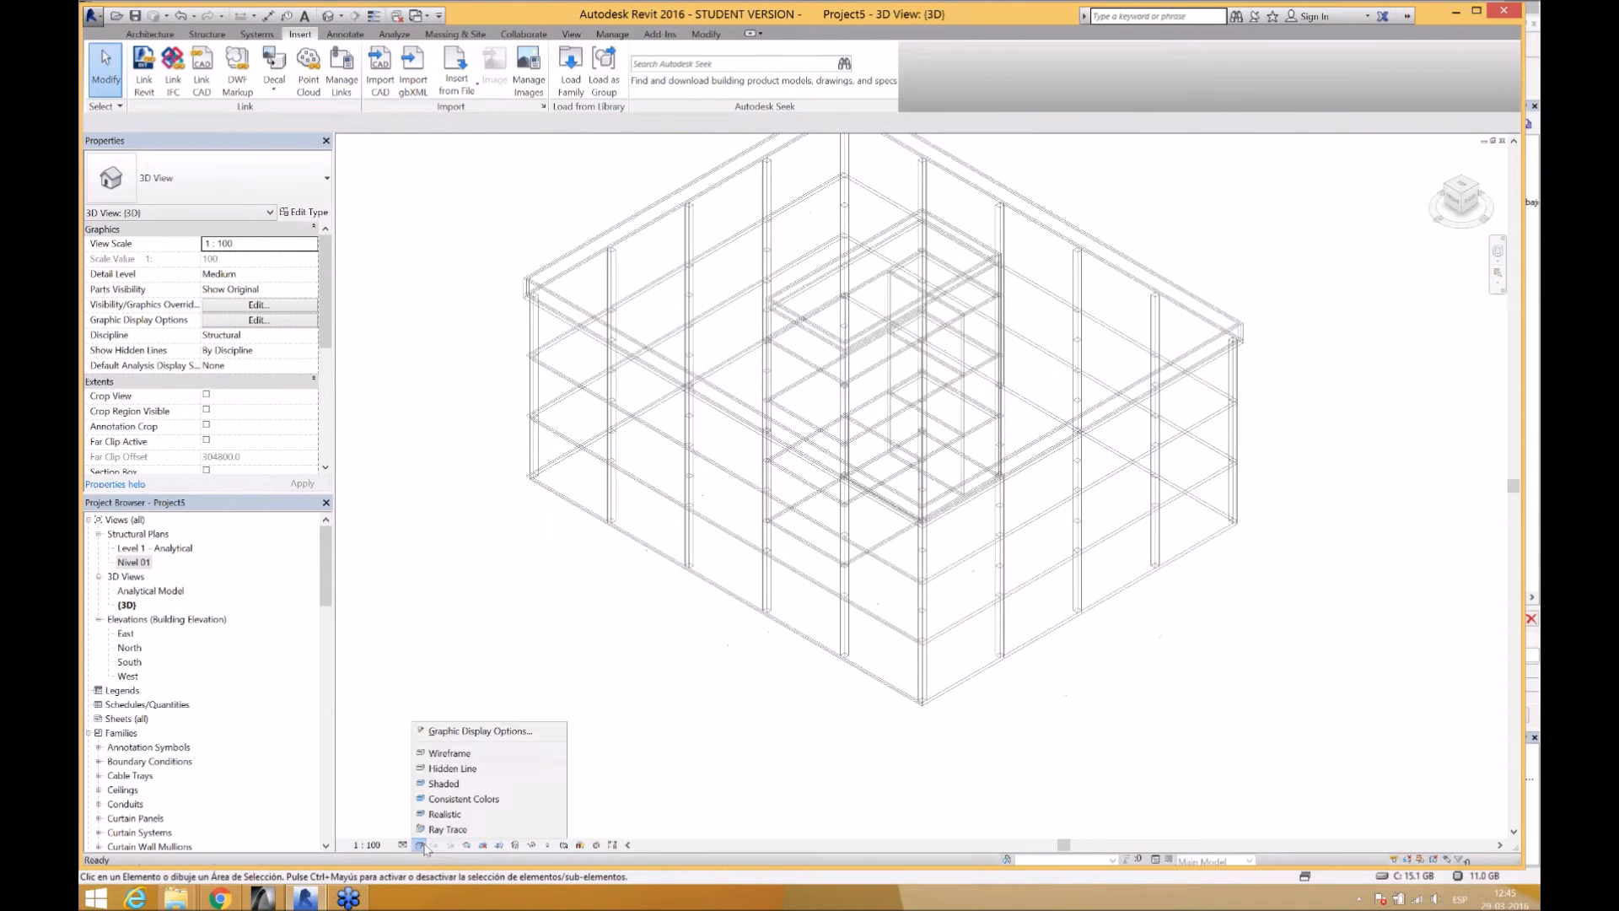
left_click(474, 785)
mouse_move(904, 705)
middle_mouse_down("shift")
mouse_move(717, 483)
mouse_move(1062, 607)
mouse_move(1218, 632)
mouse_move(1102, 658)
mouse_move(981, 655)
mouse_move(965, 624)
middle_mouse_up("shift")
scroll(1088, 590, "down", 1)
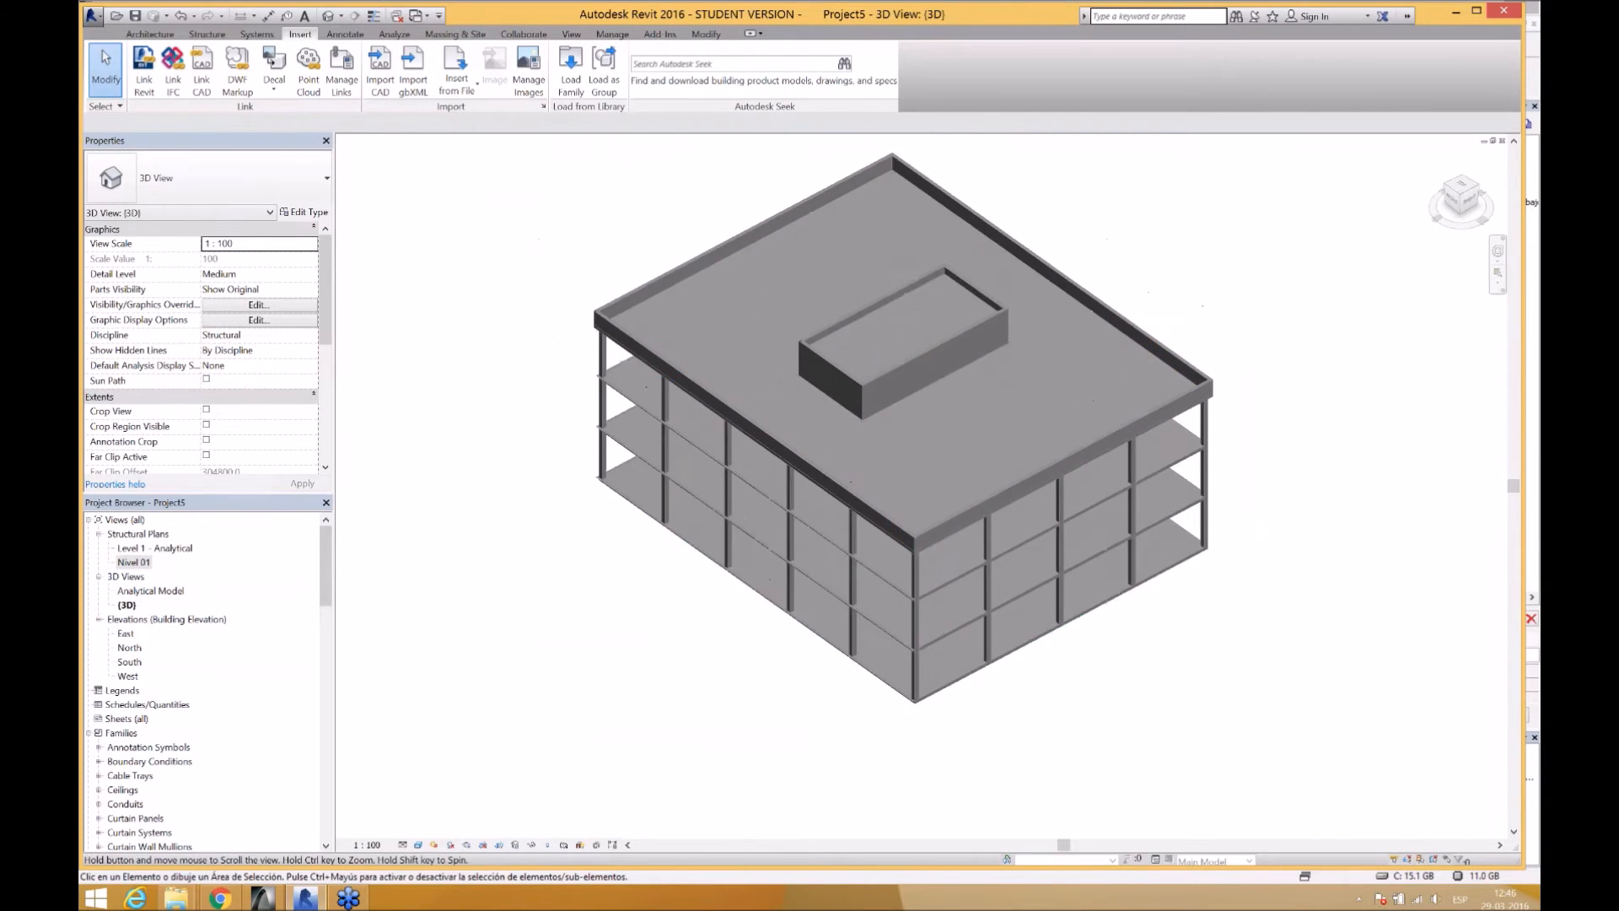
middle_click_drag(1088, 590, 1058, 603, "shift")
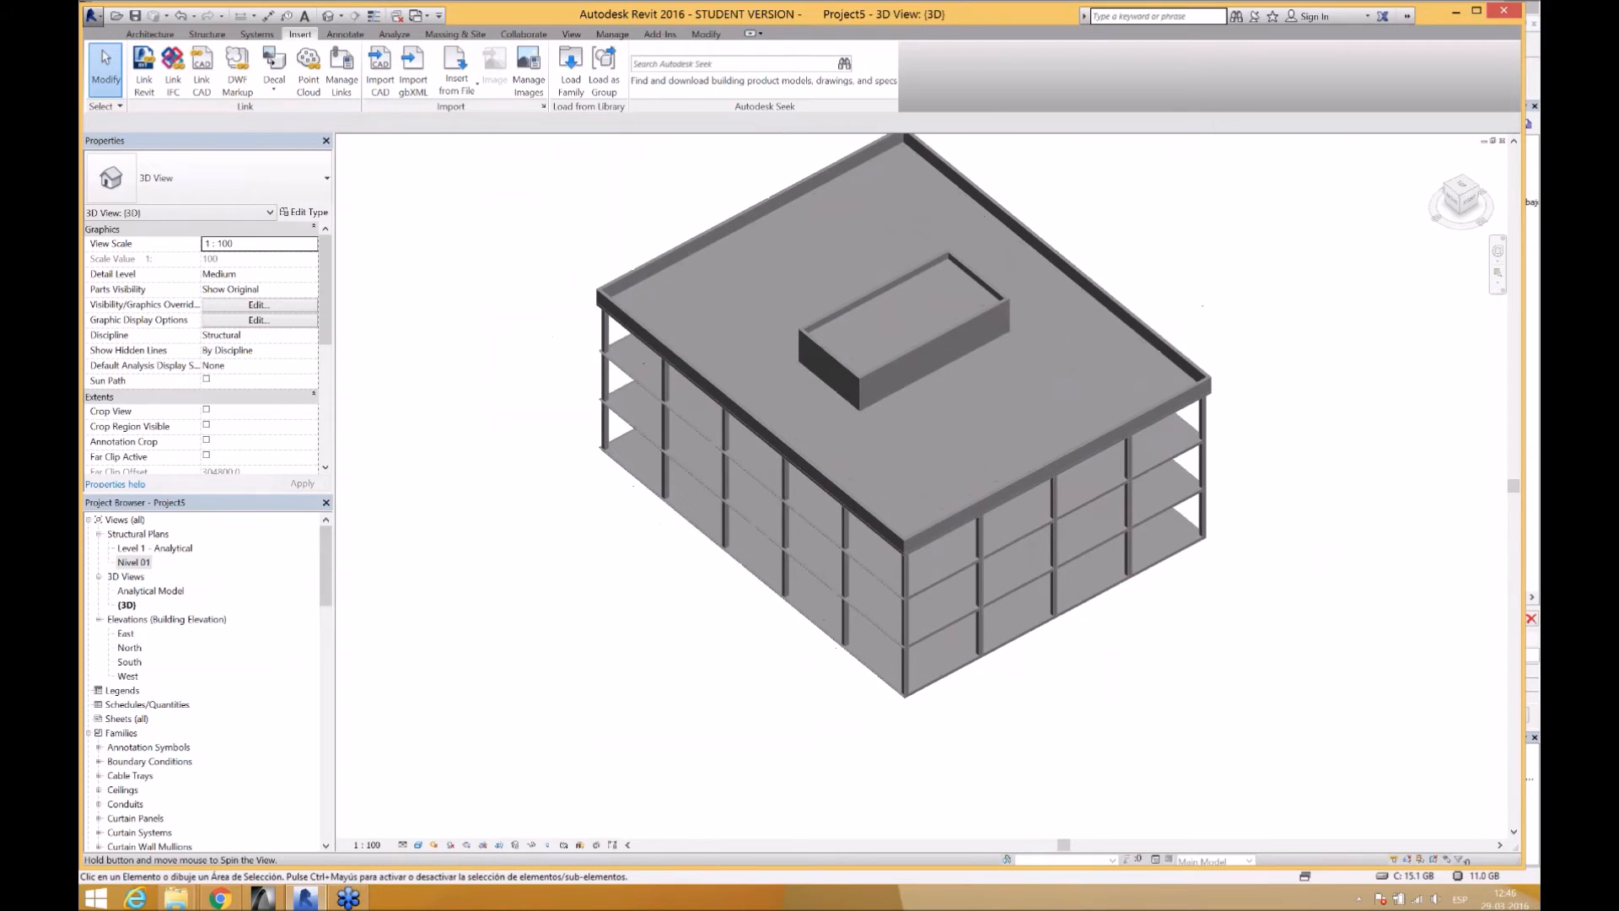
- Open the Nivel 01 structural plan and start Copy/Monitor on the linked Revit model
double_click(142, 565)
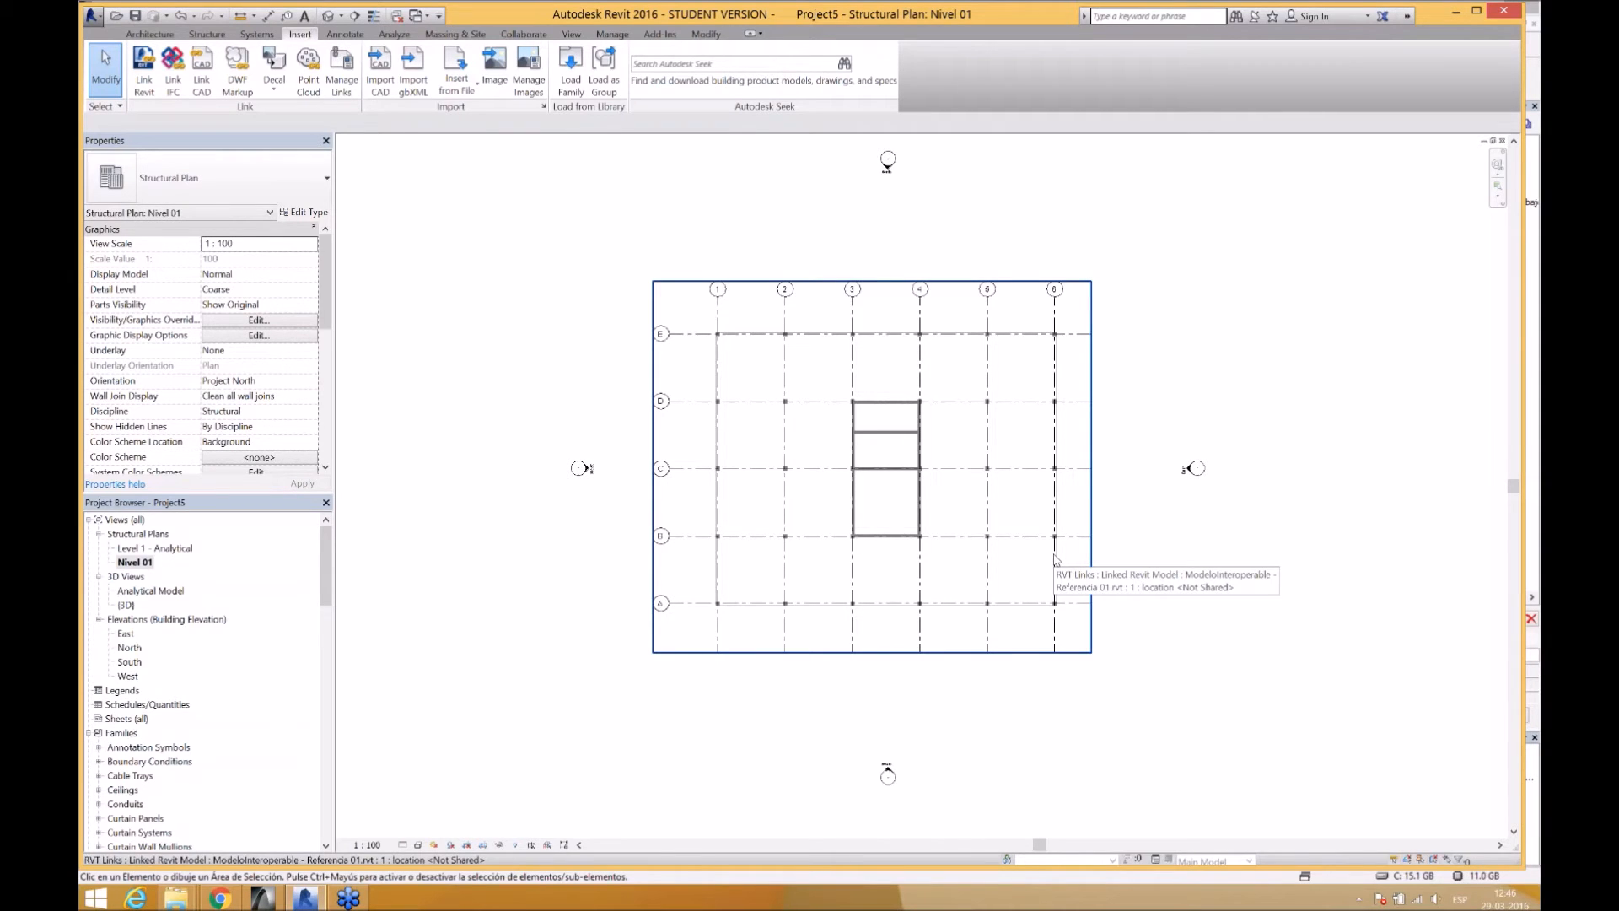
left_click(530, 36)
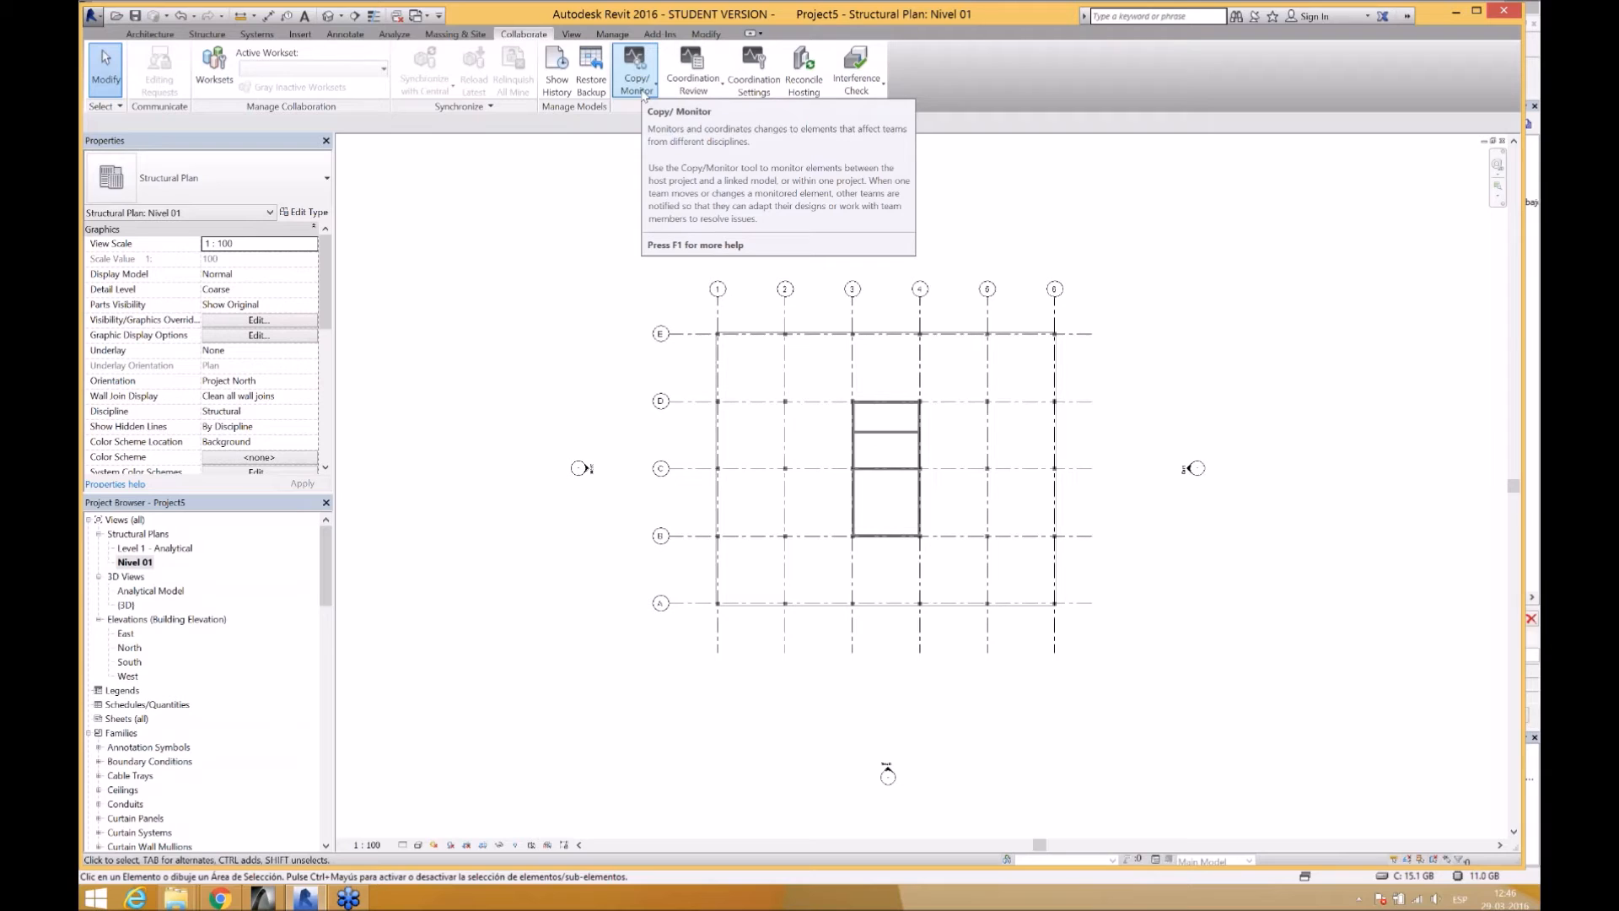
left_click(642, 93)
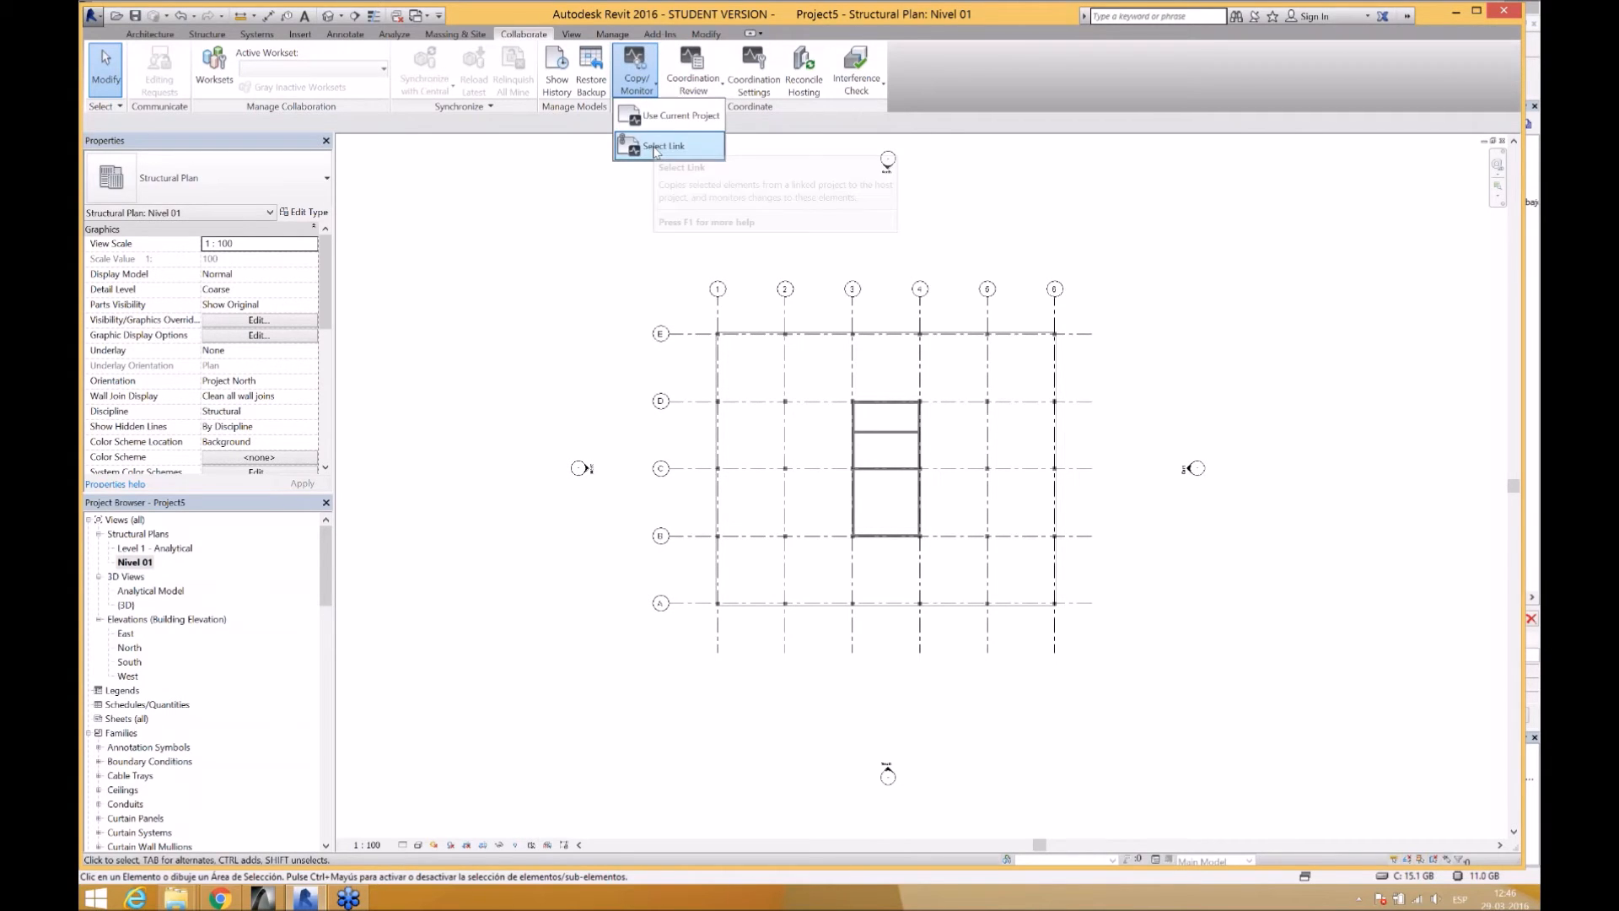
left_click(655, 150)
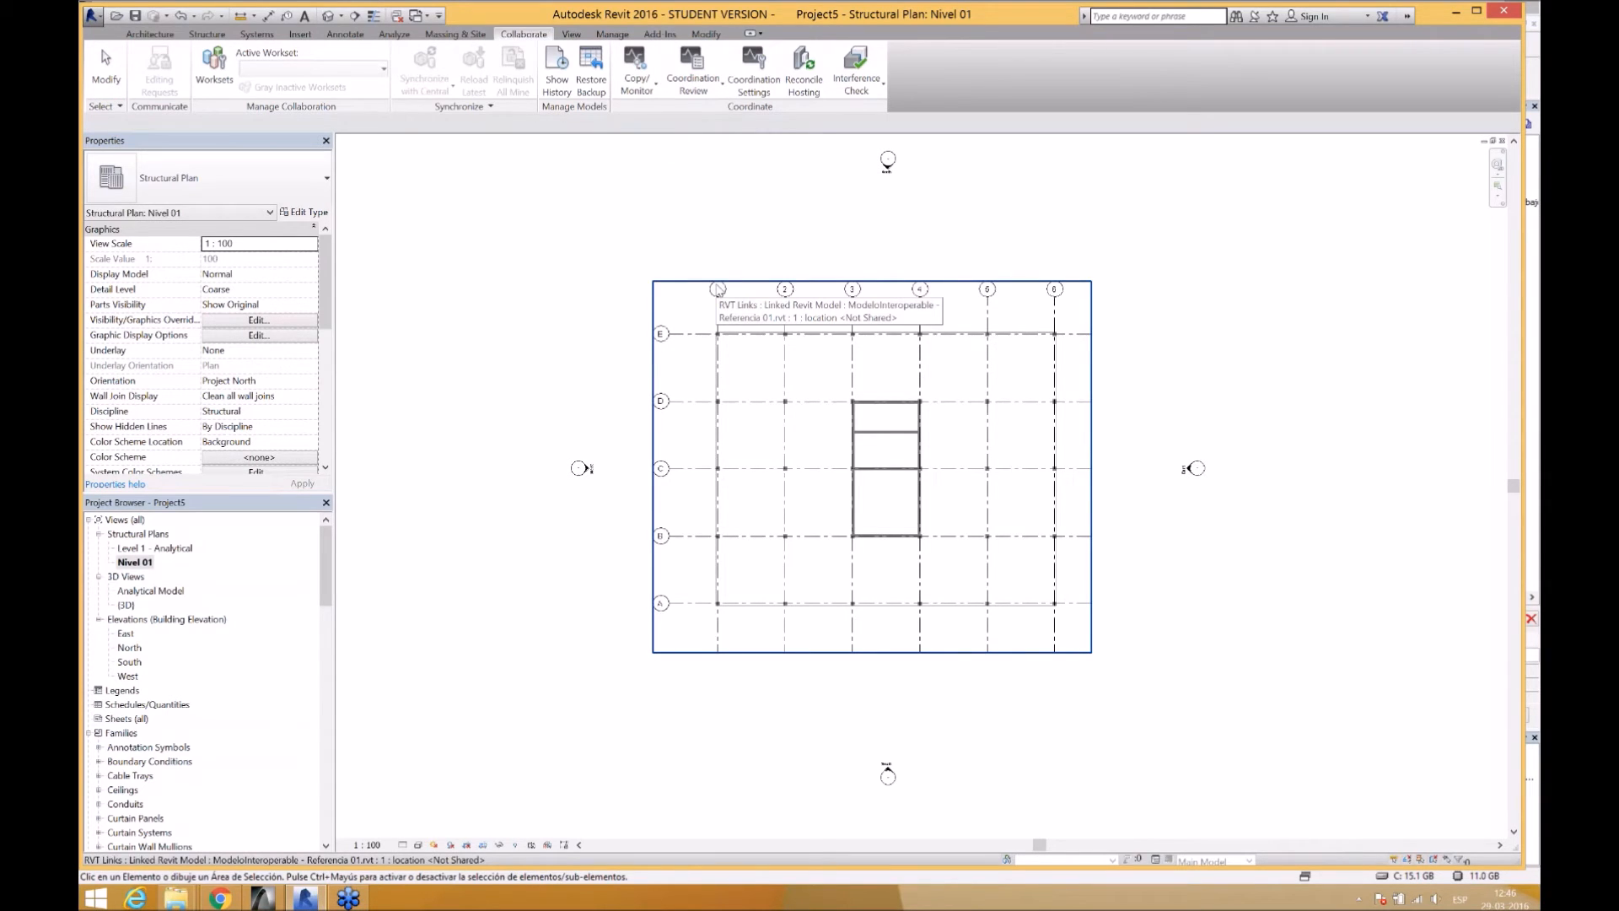
left_click(717, 289)
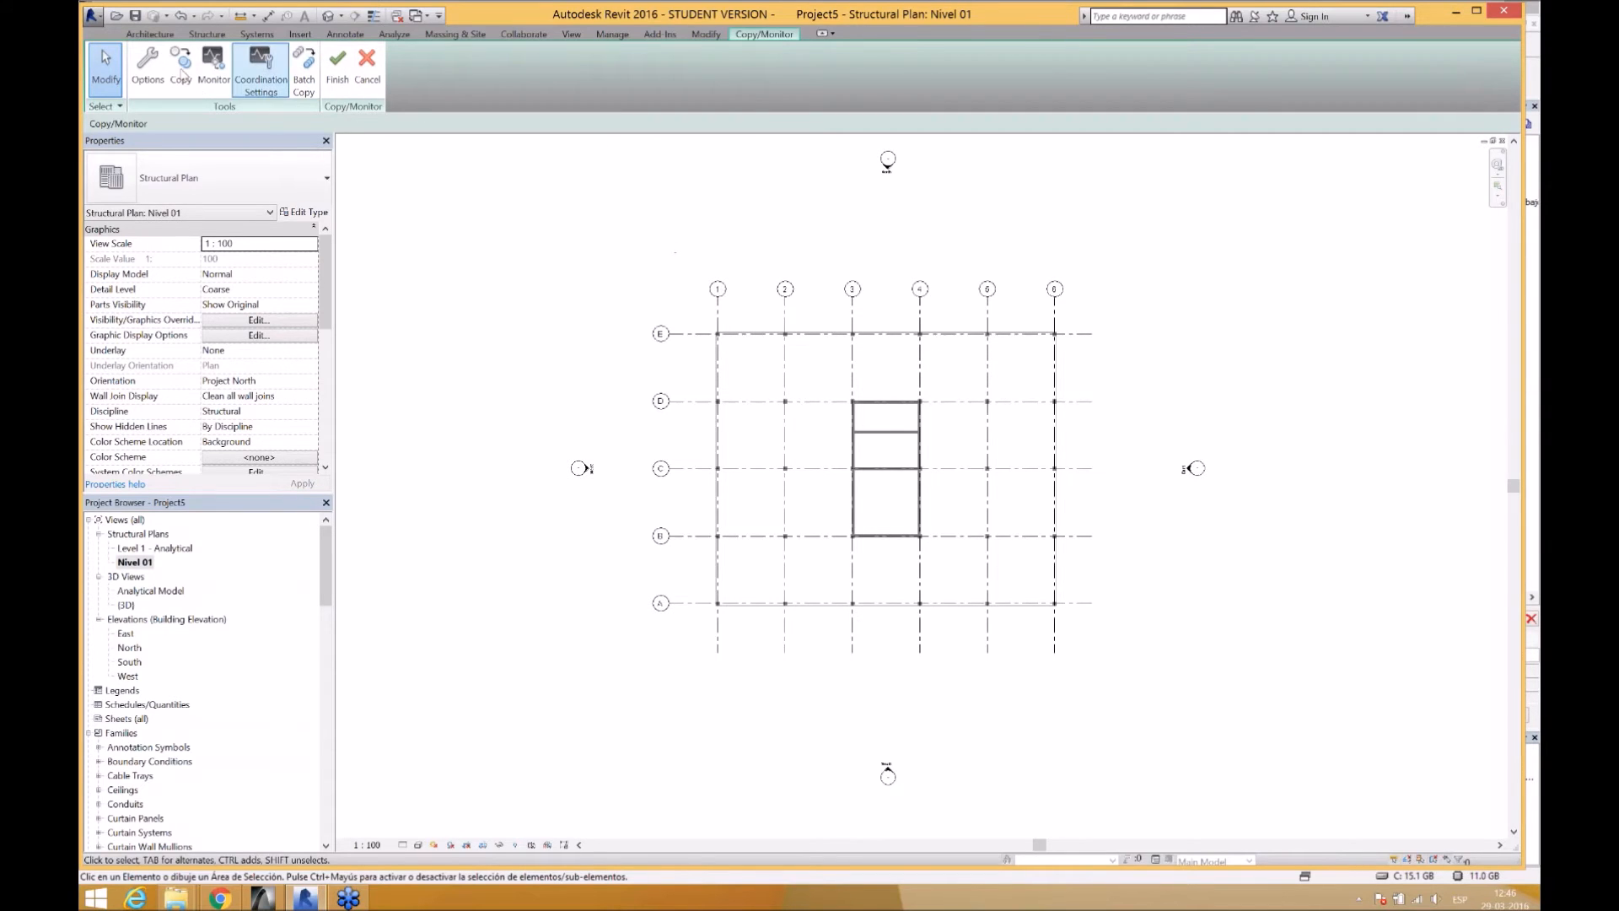
middle_click_drag(715, 301, 701, 289)
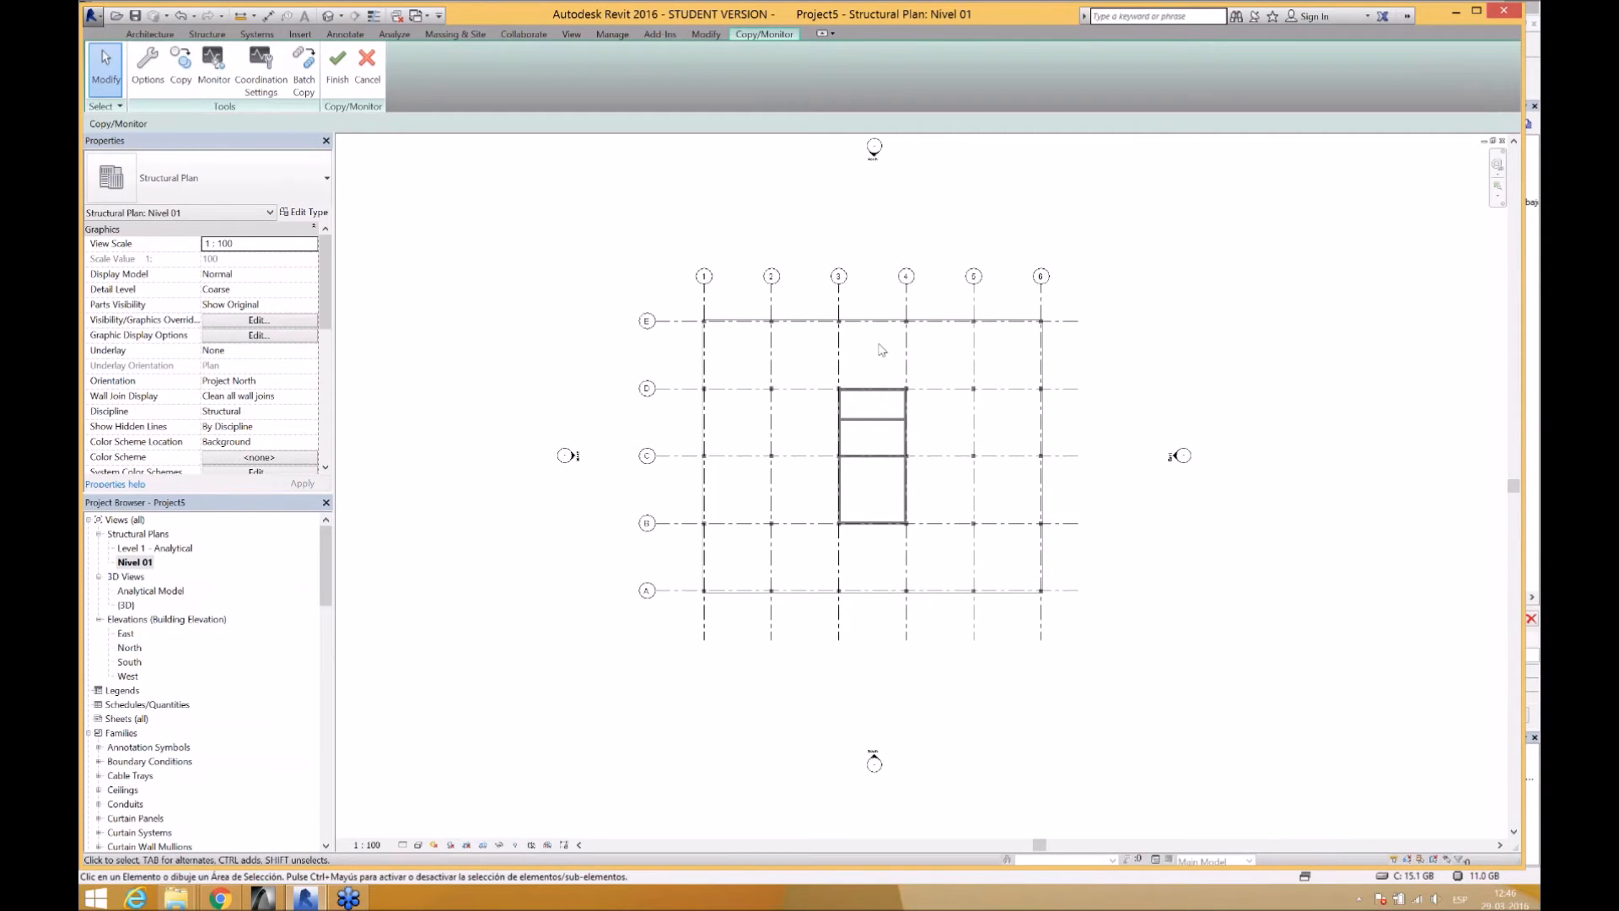
- Open the East elevation and examine the levels and grids of the linked model against the project's level
double_click(126, 634)
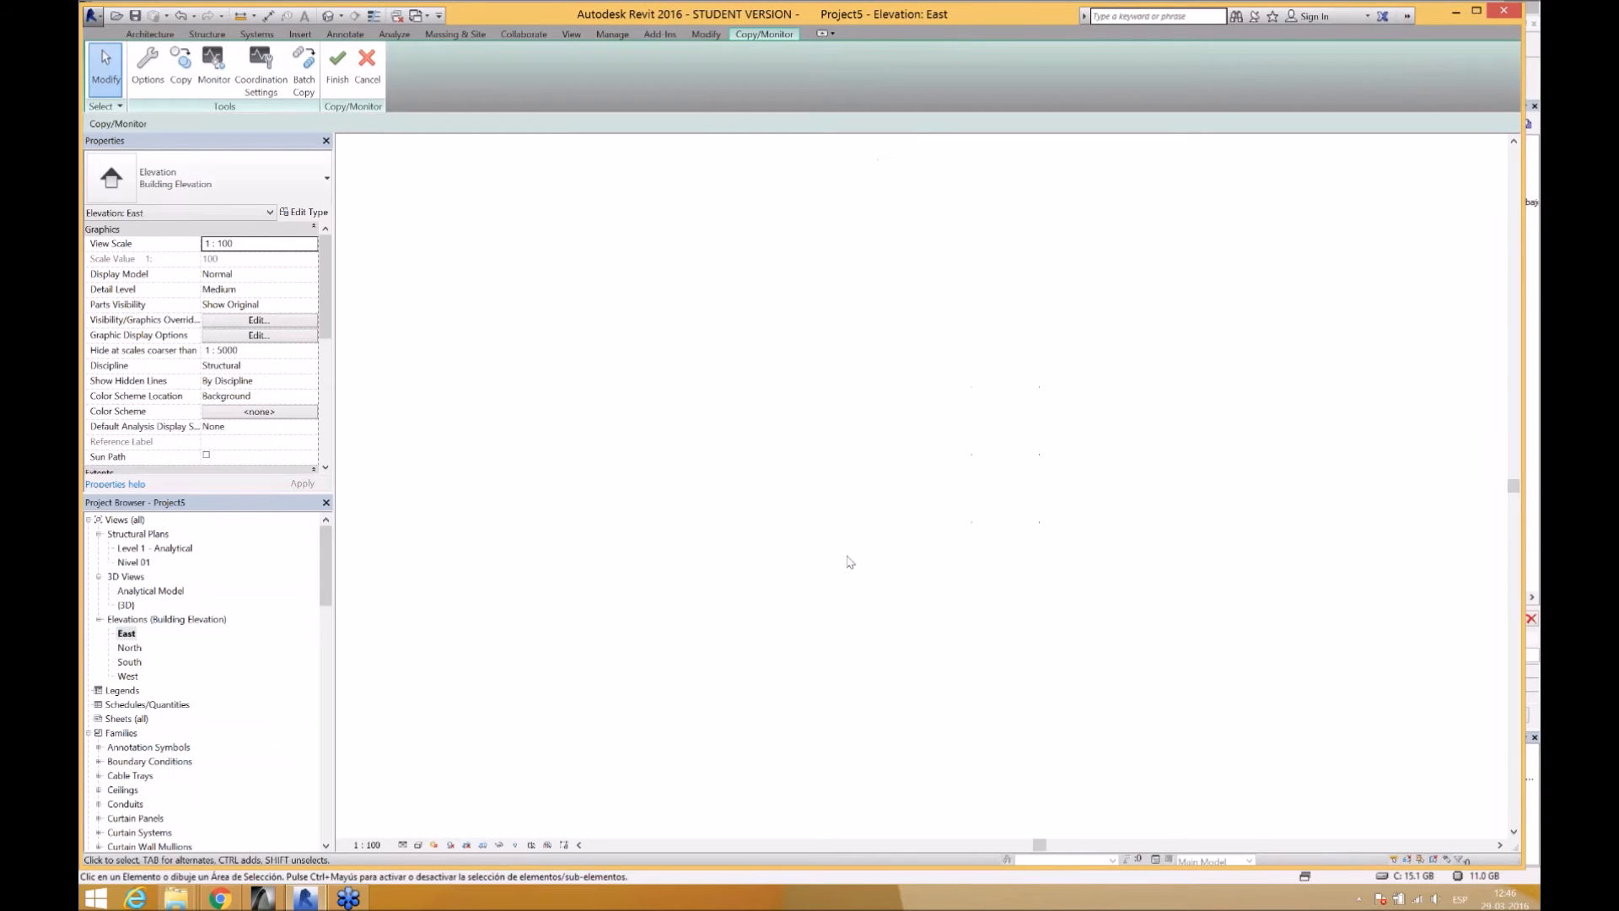
scroll(1096, 498, "down", 3)
scroll(1096, 497, "up", 1)
middle_click_drag(1096, 497, 812, 587)
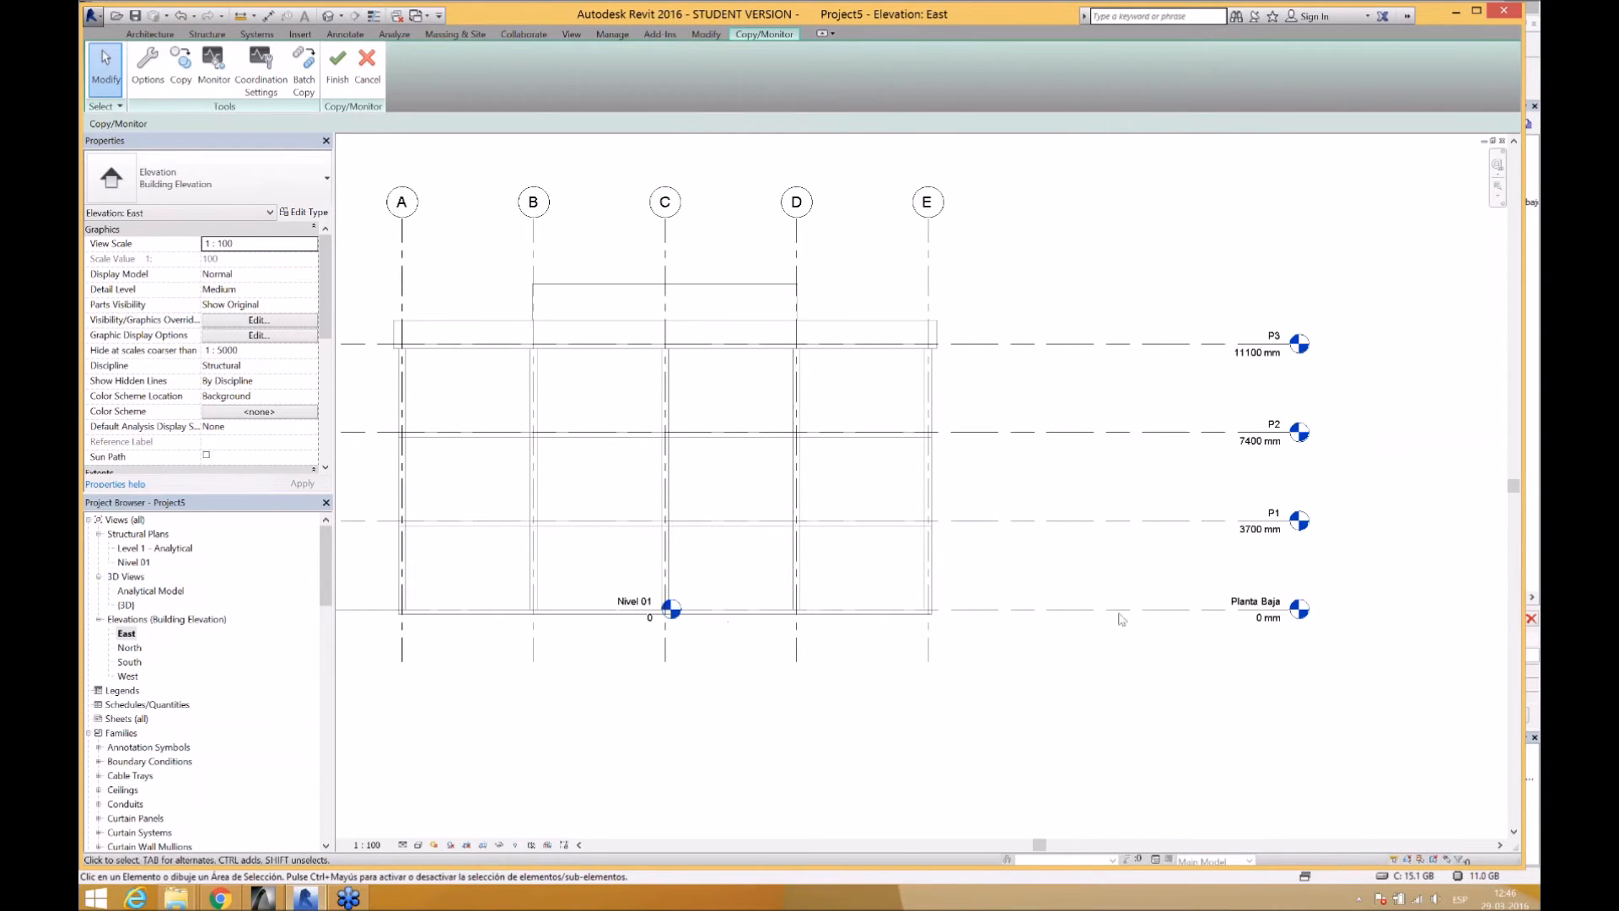
middle_click_drag(1235, 474, 1312, 505)
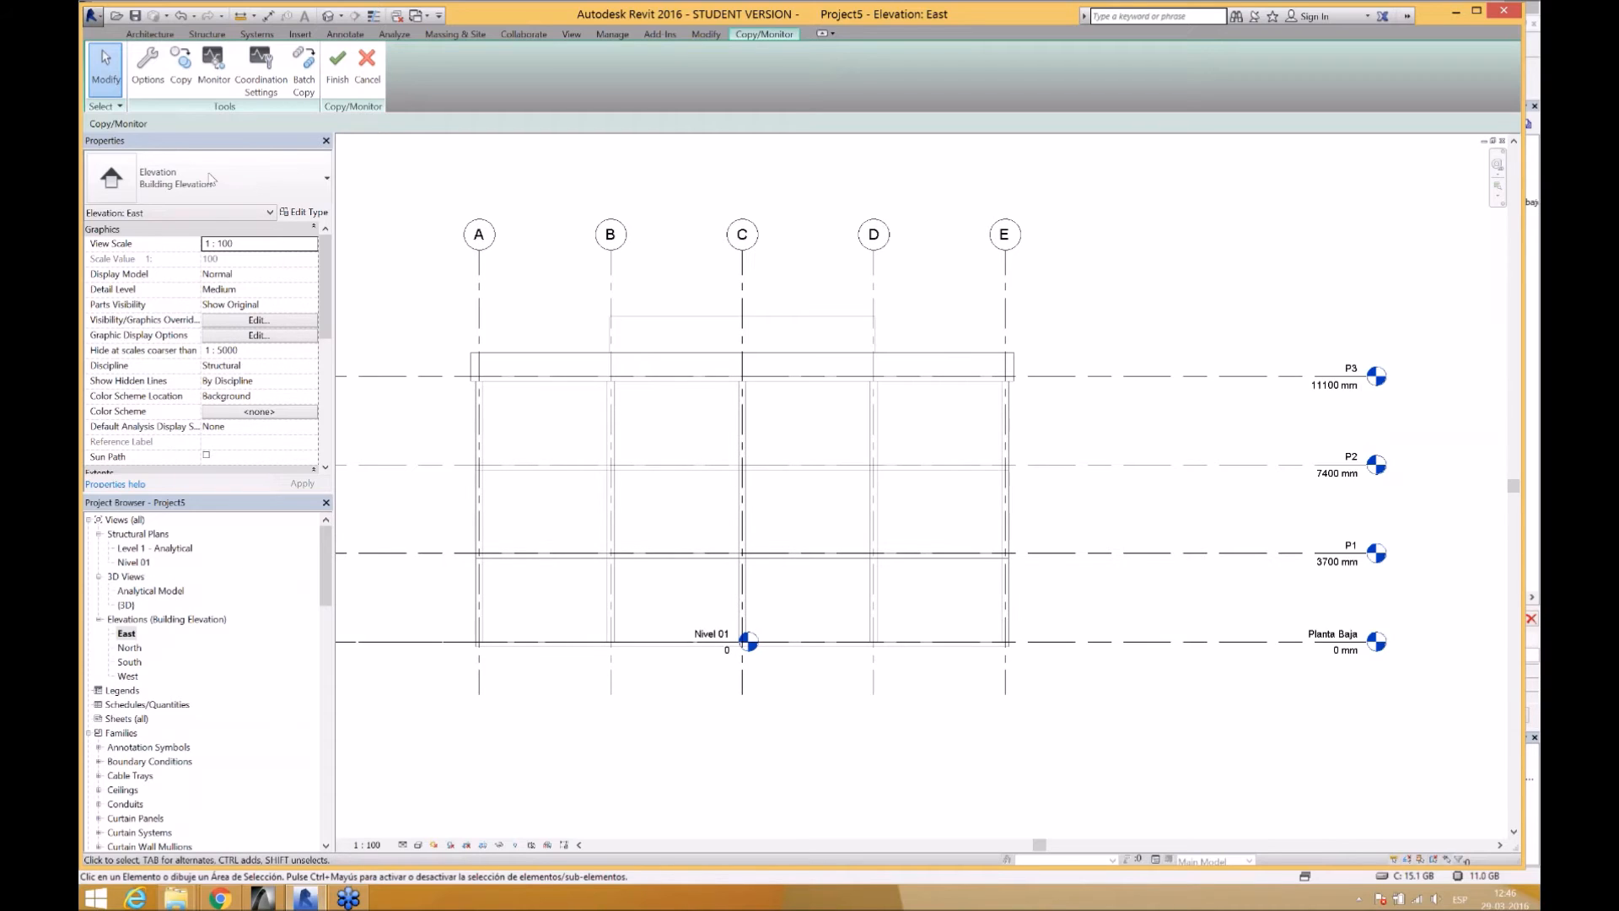
- Return to the Nivel 01 plan, open the Copy/Monitor options and select the H.A - 0,30x0,30 structural column type
double_click(145, 561)
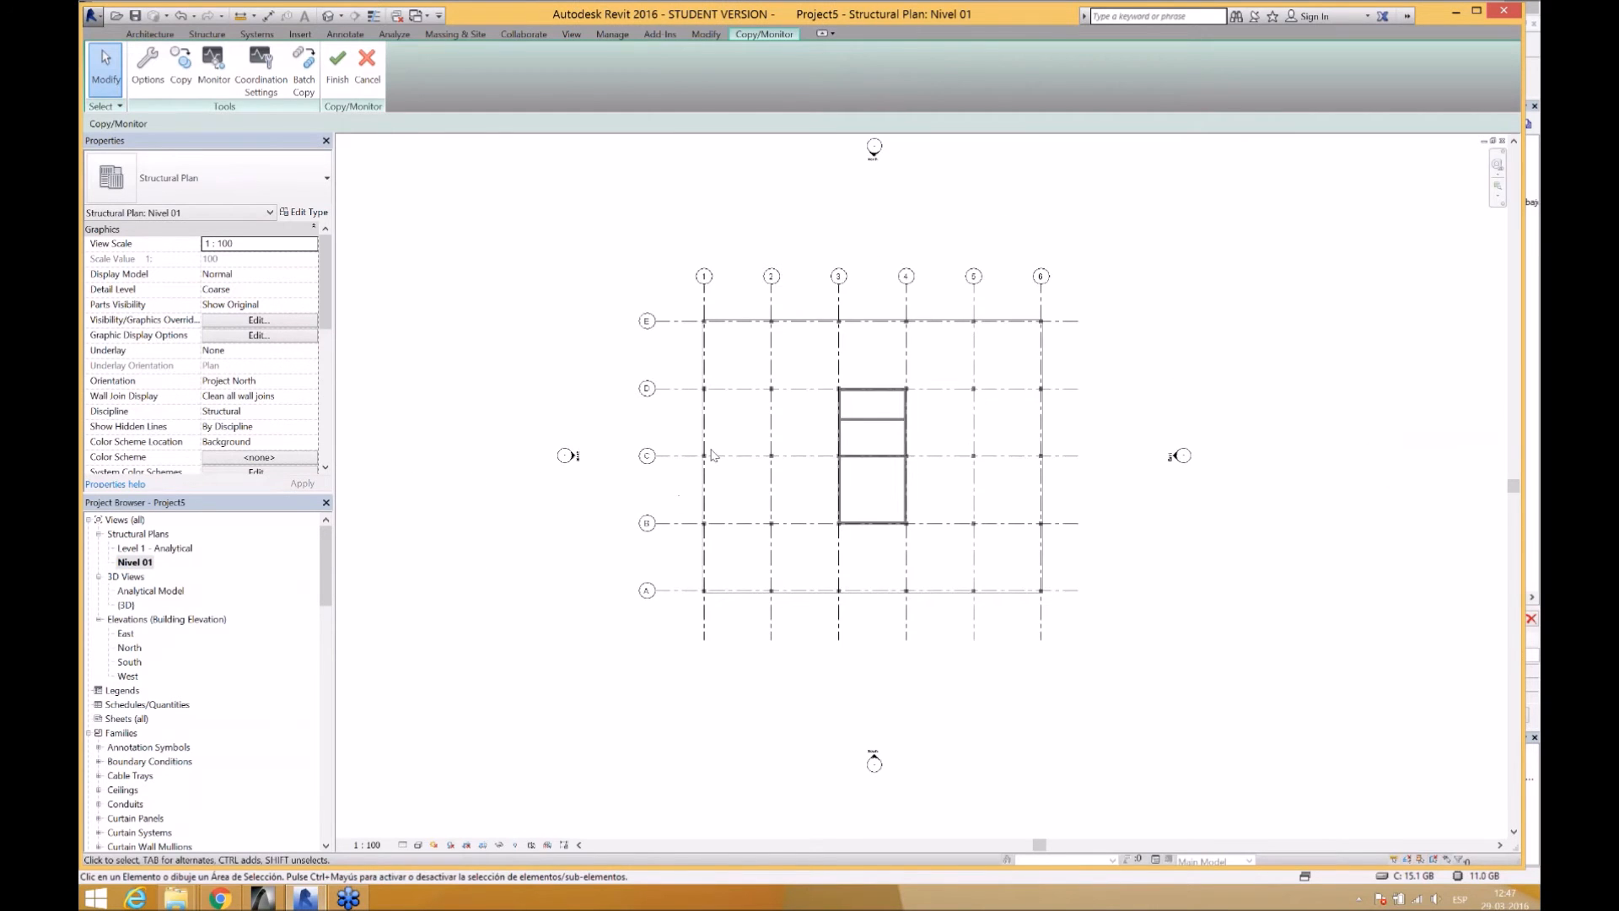
middle_click_drag(713, 455, 710, 483)
left_click(145, 72)
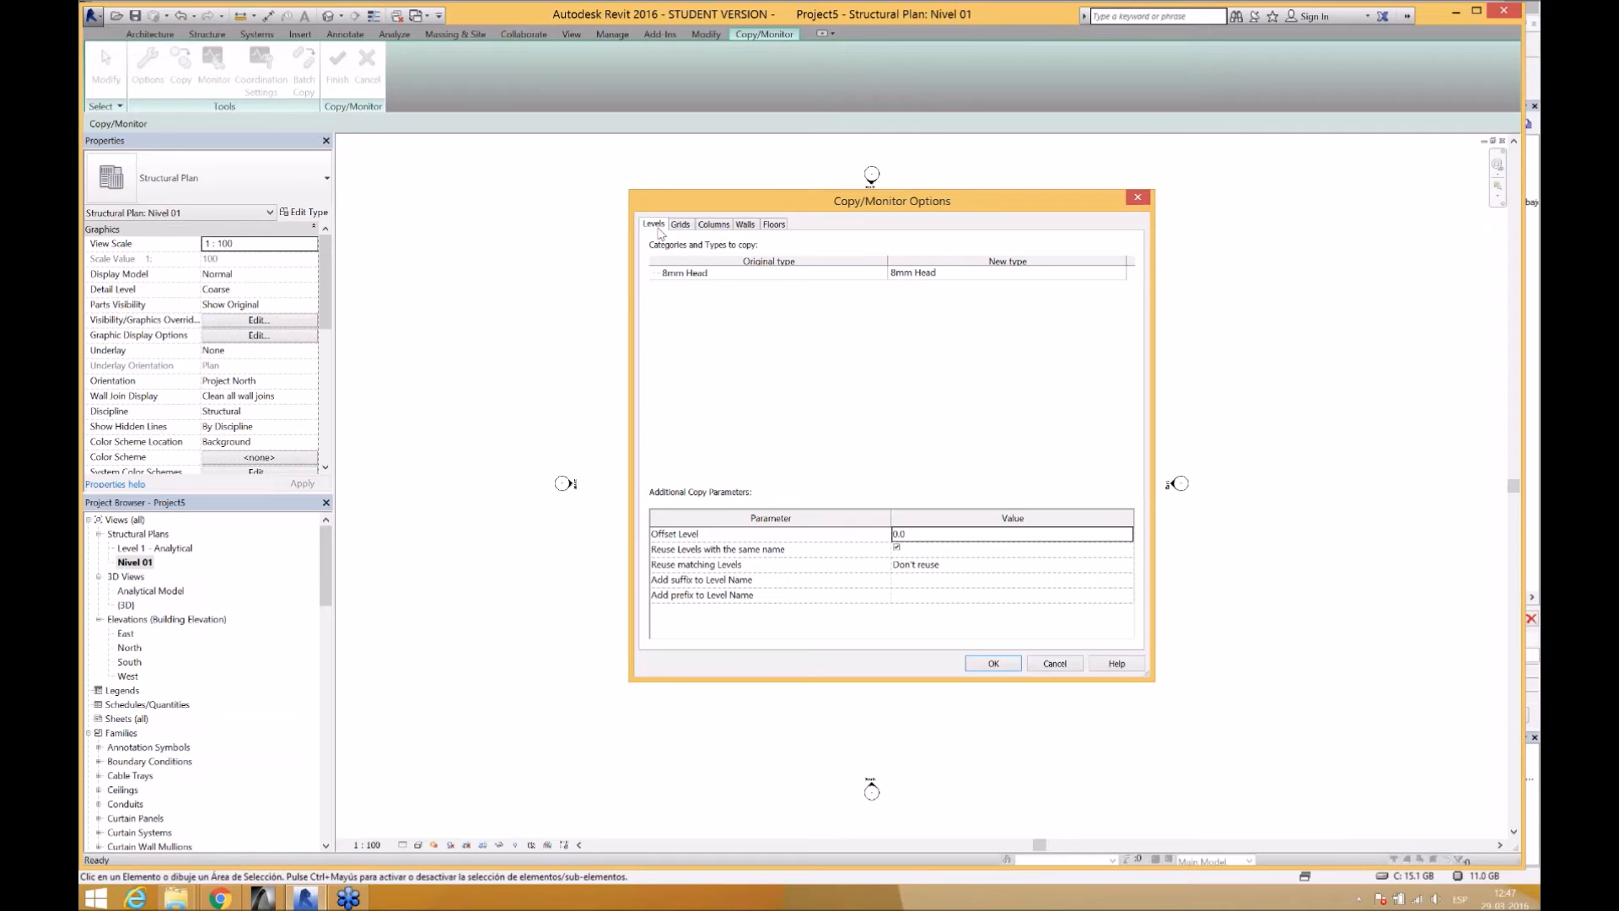
left_click(679, 226)
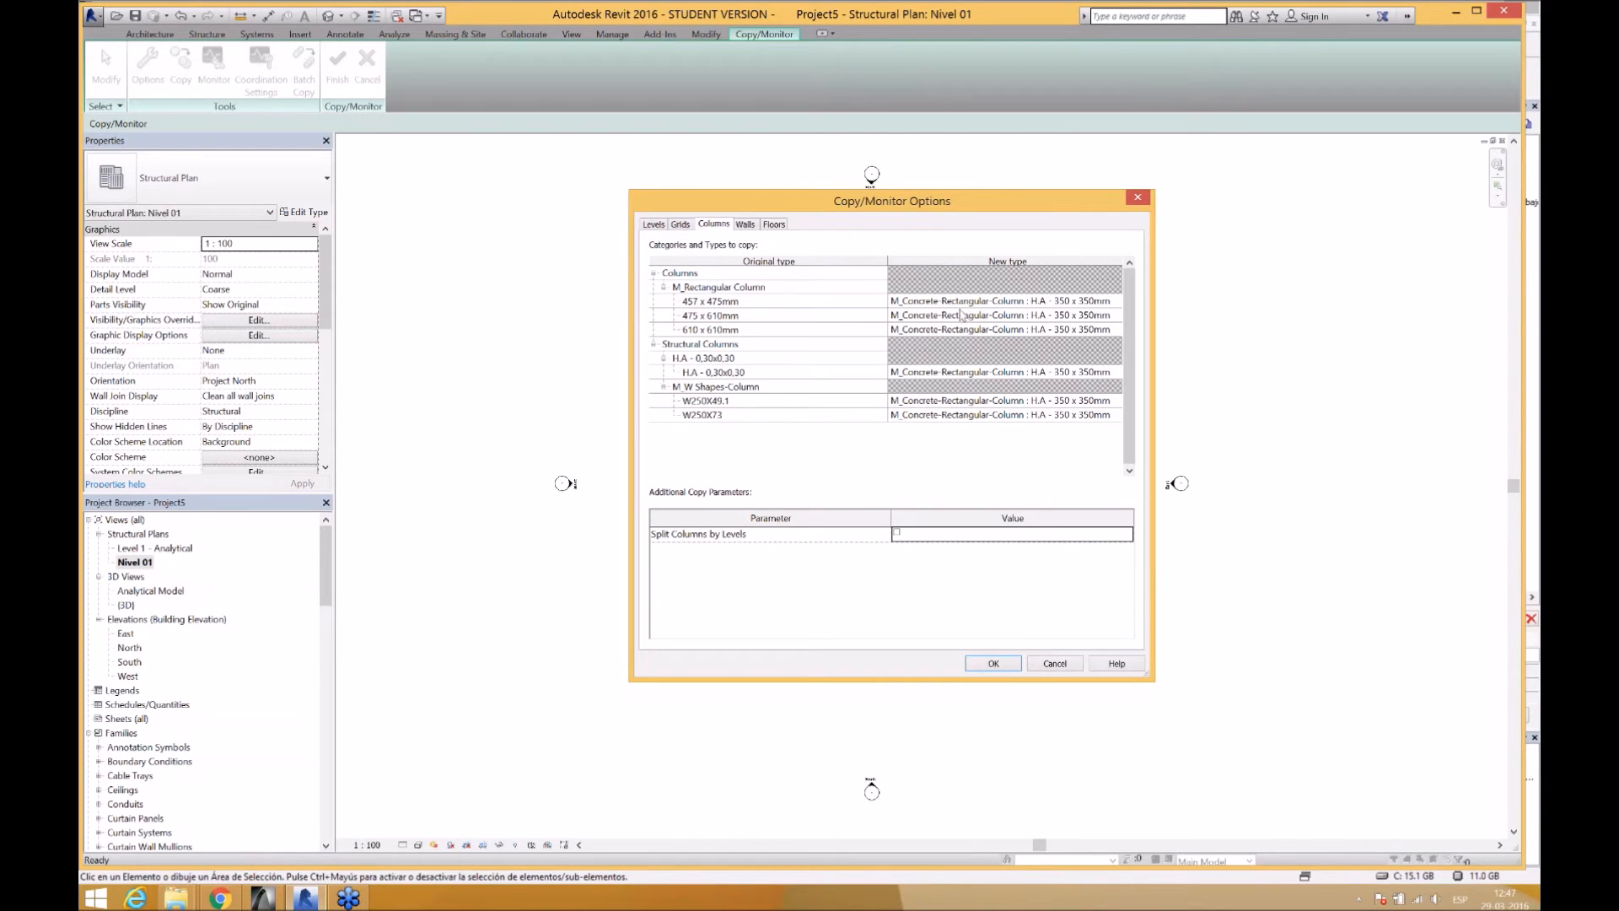
left_click(712, 358)
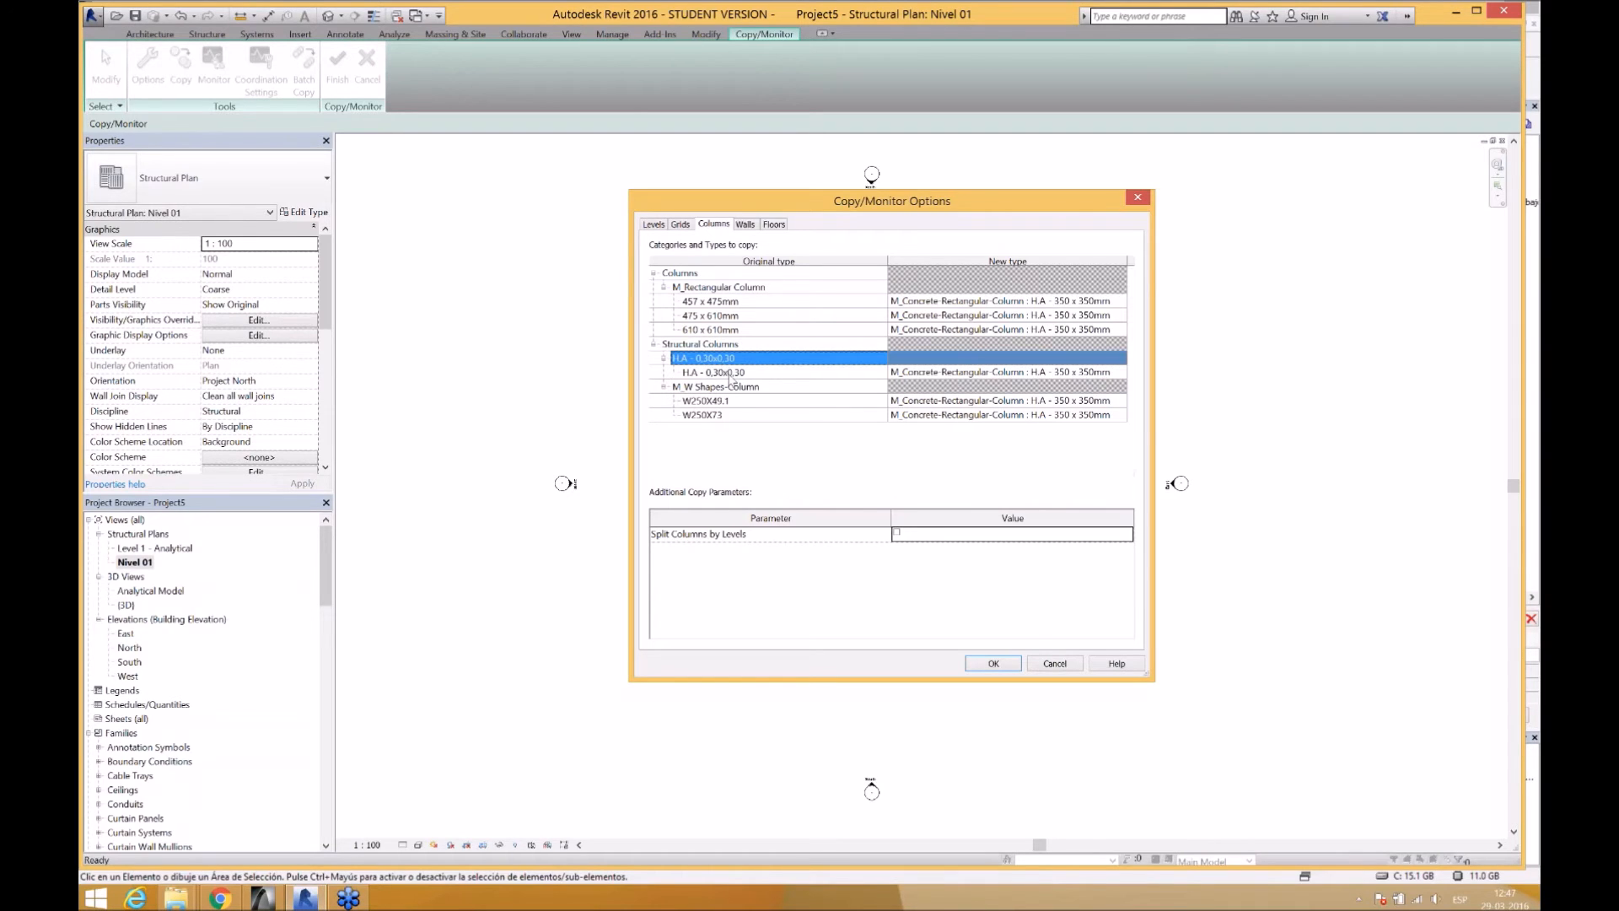
left_click(730, 375)
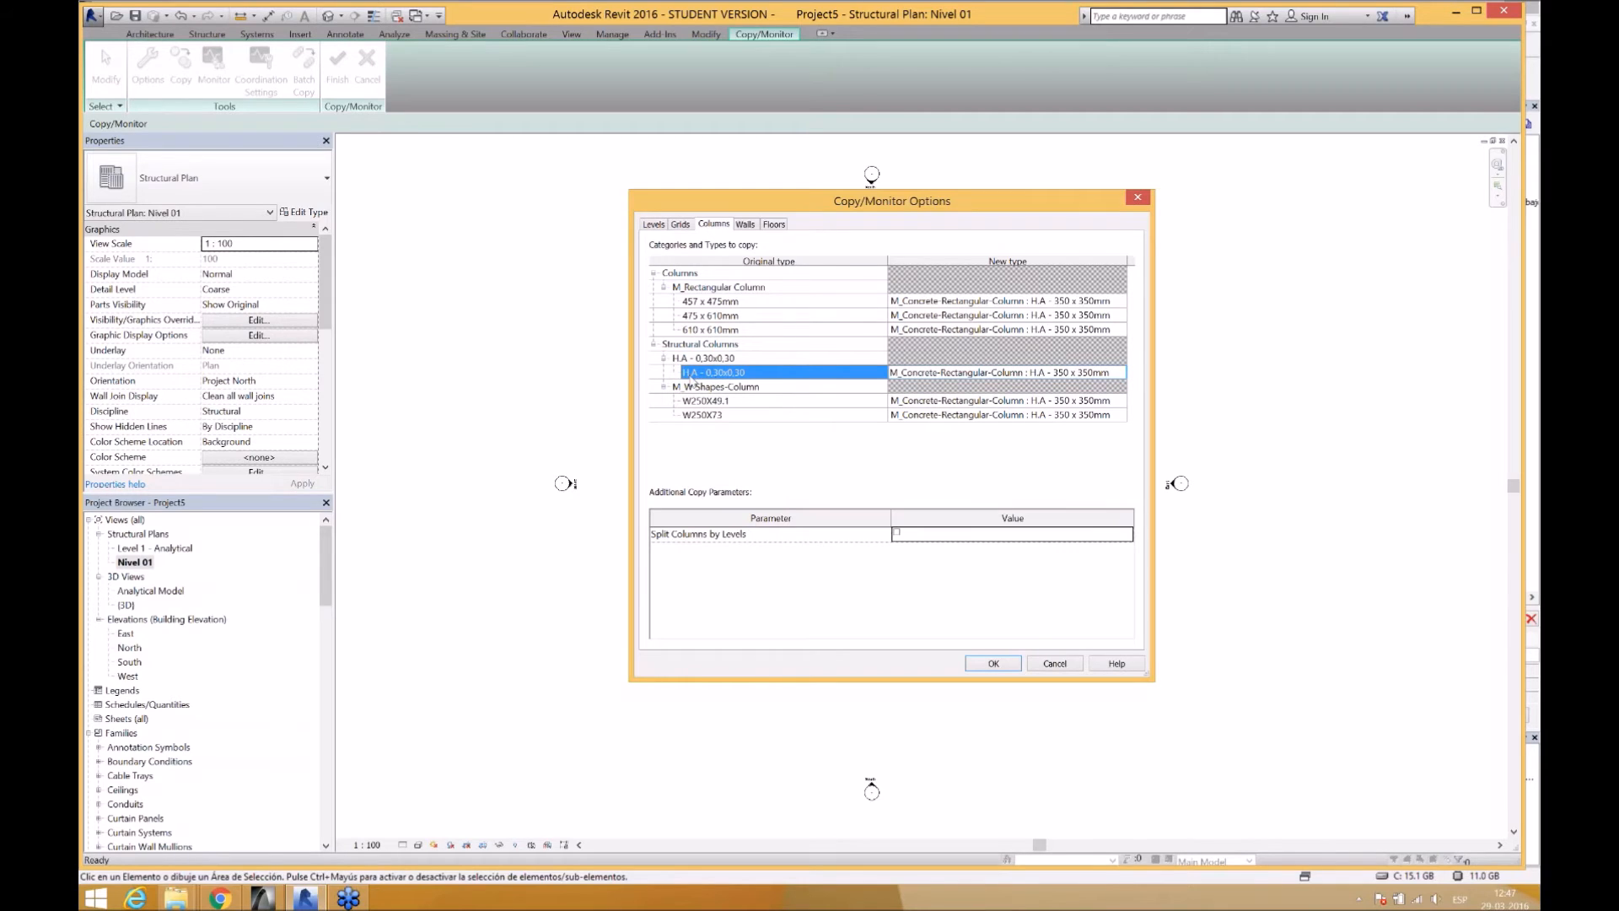
- Switch to ArchiCAD, check the IFC properties of the upper front corner column without changing them, and return to Revit
left_click(278, 902)
left_click(810, 447)
left_click(269, 75)
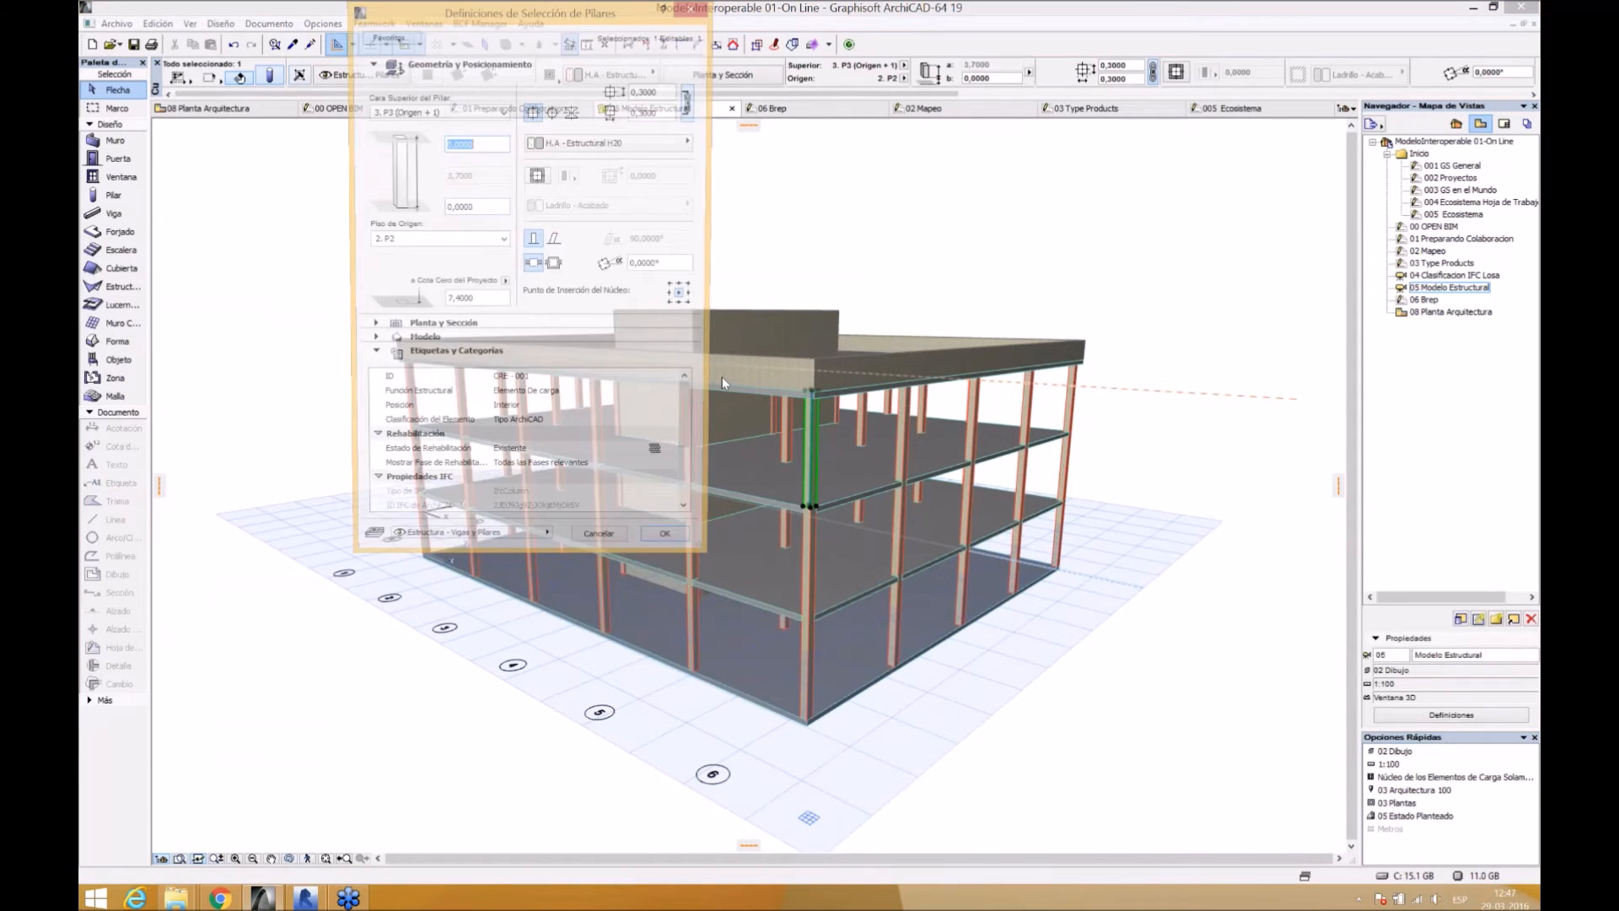
scroll(505, 469, "down", 3)
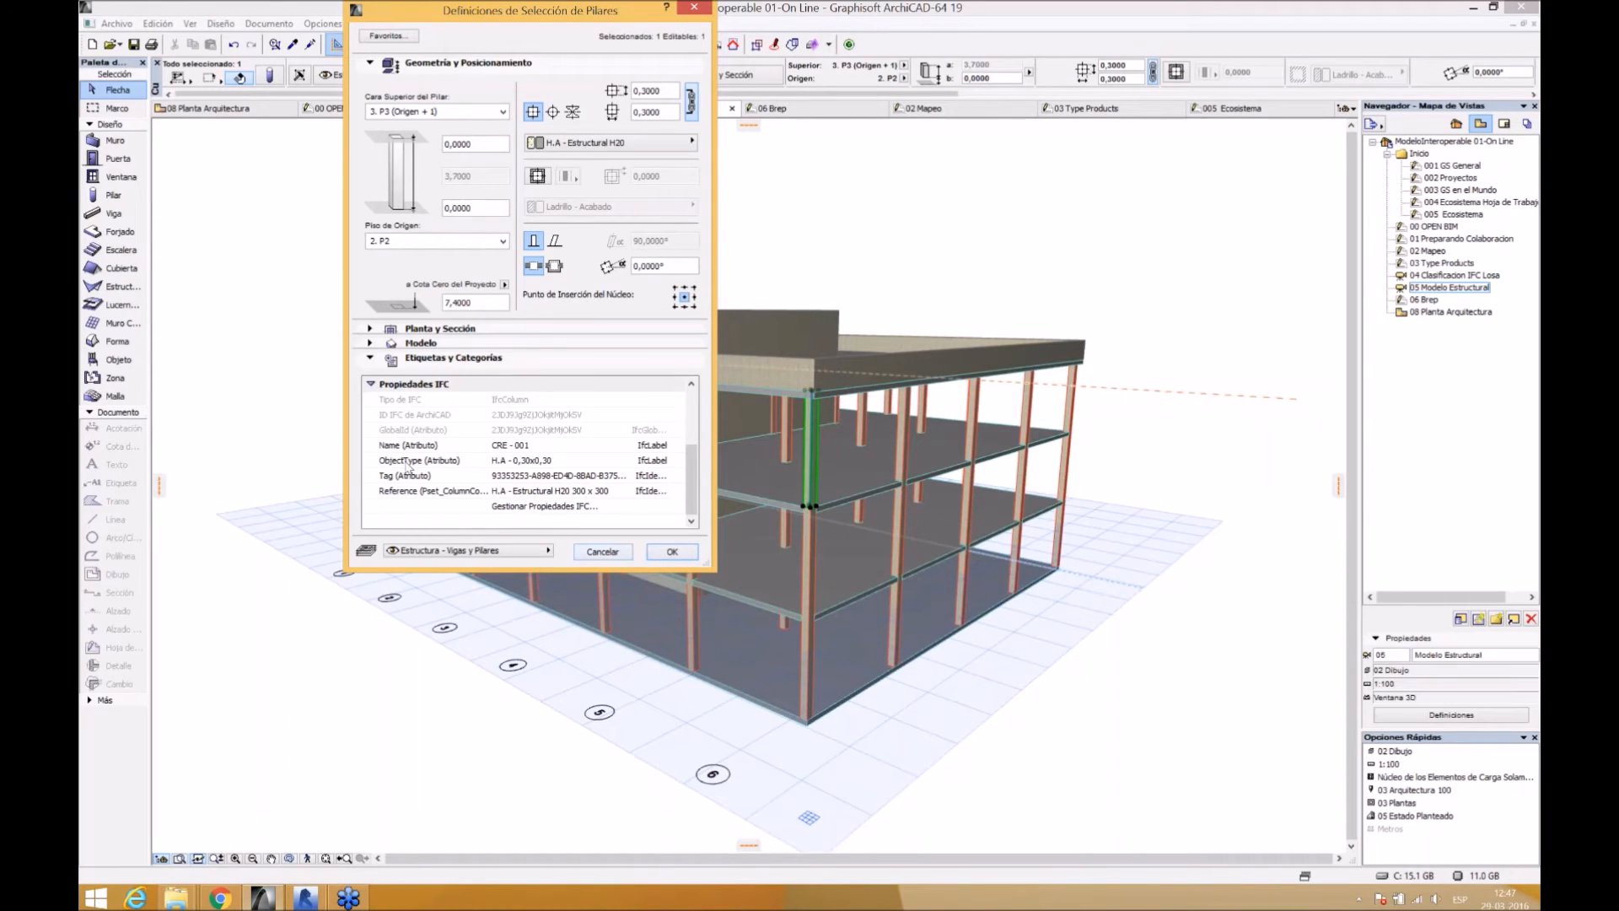
left_click(601, 552)
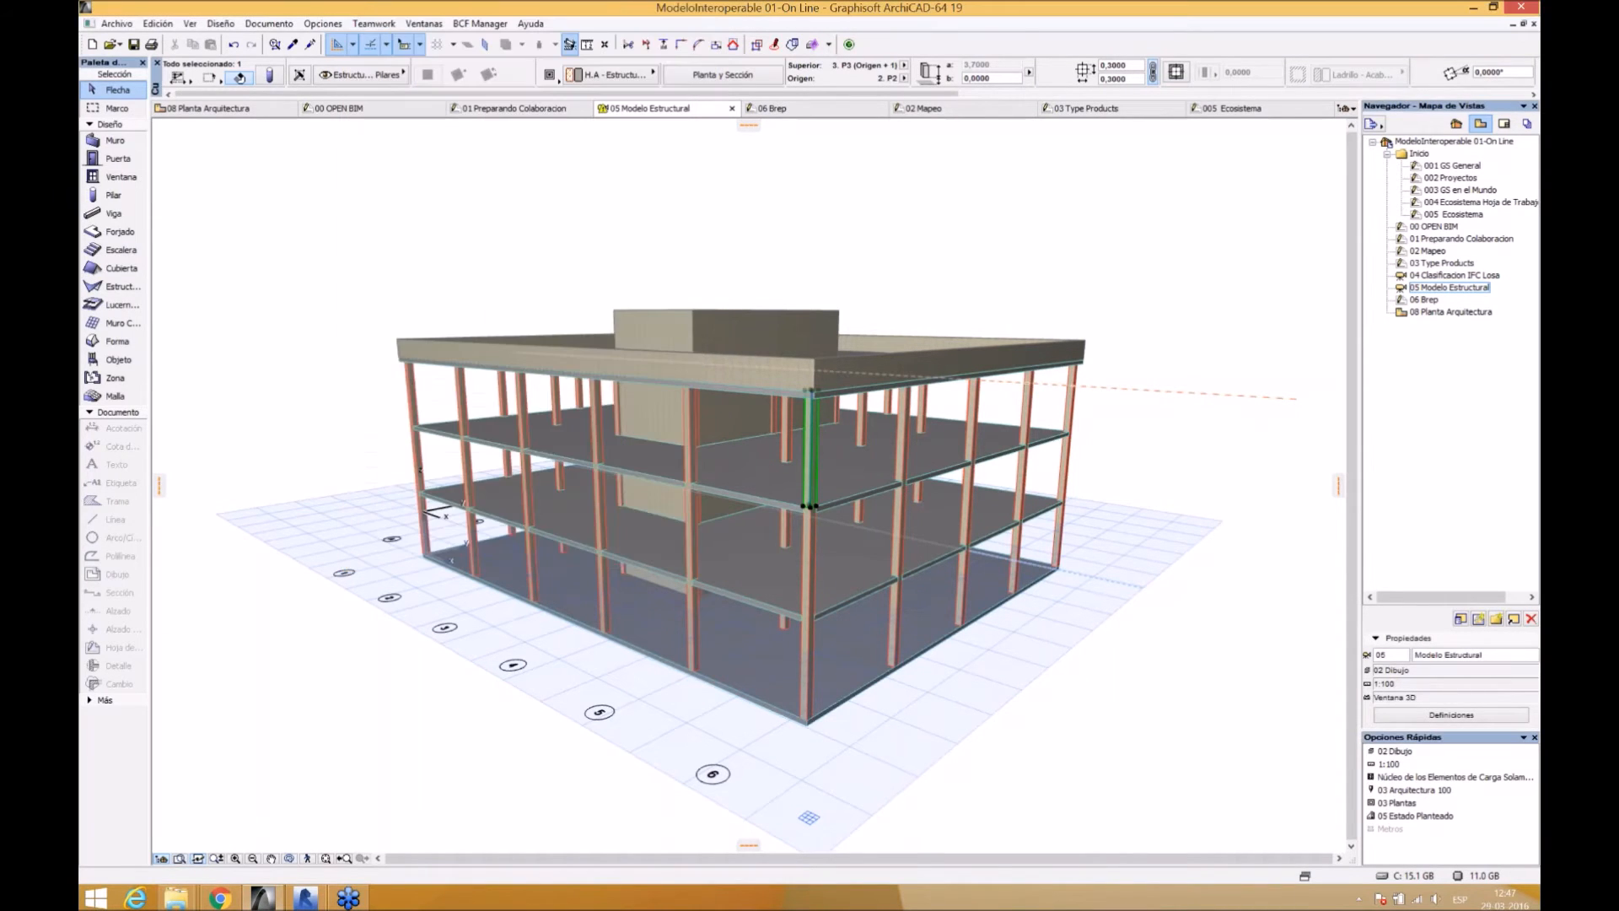
left_click(320, 898)
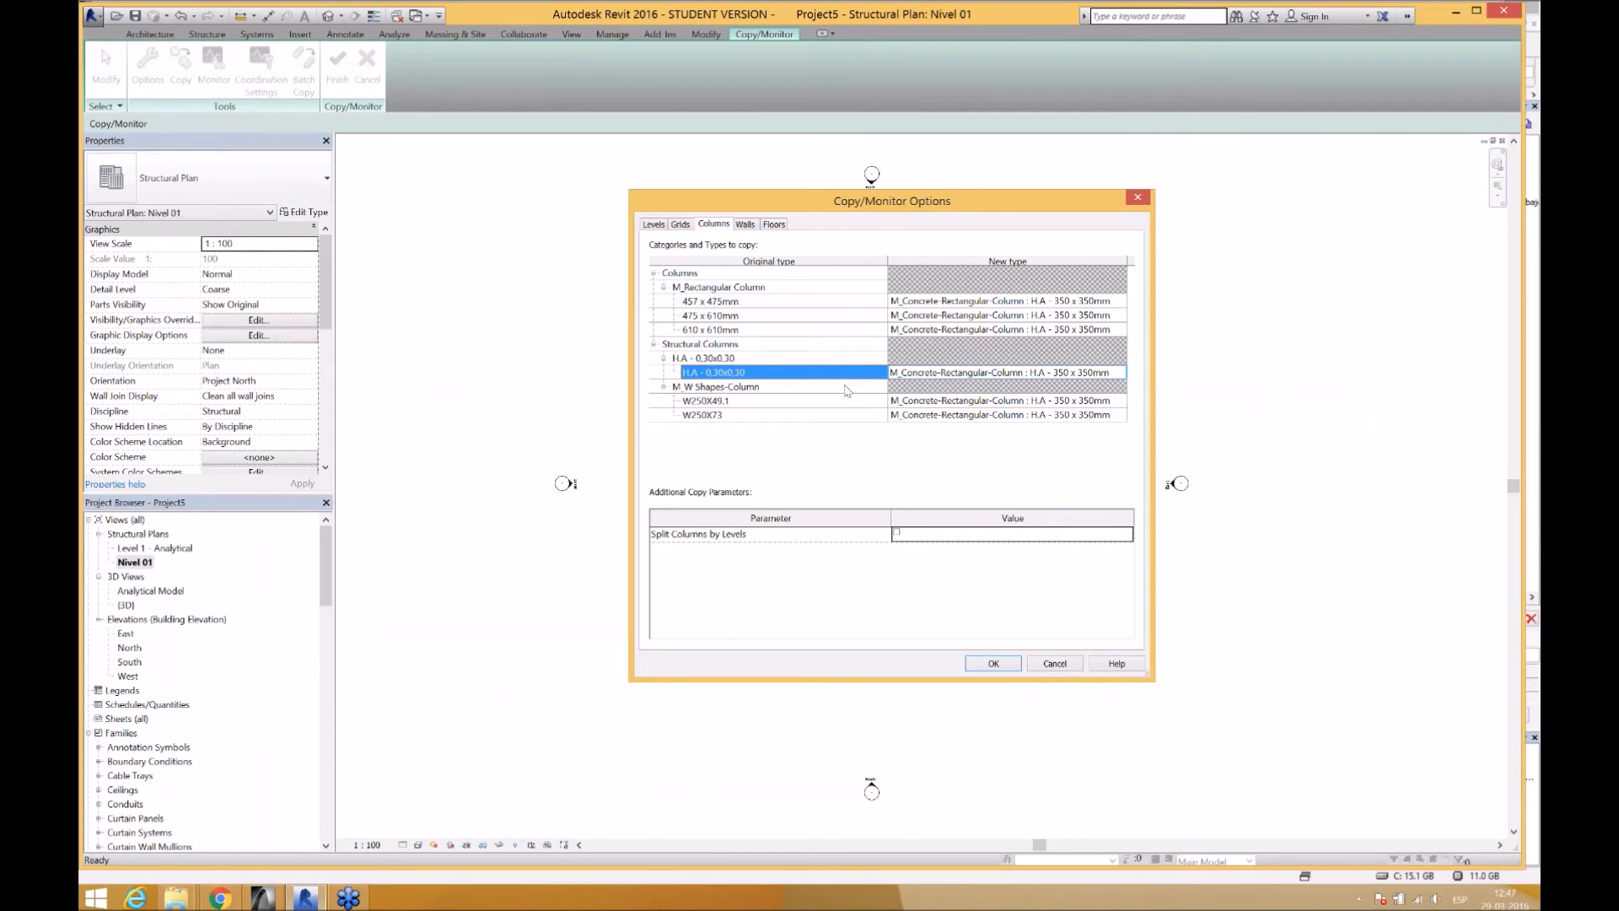
- Choose a different new type to map the linked H.A - 0,30x0,30 structural column to
left_click(984, 374)
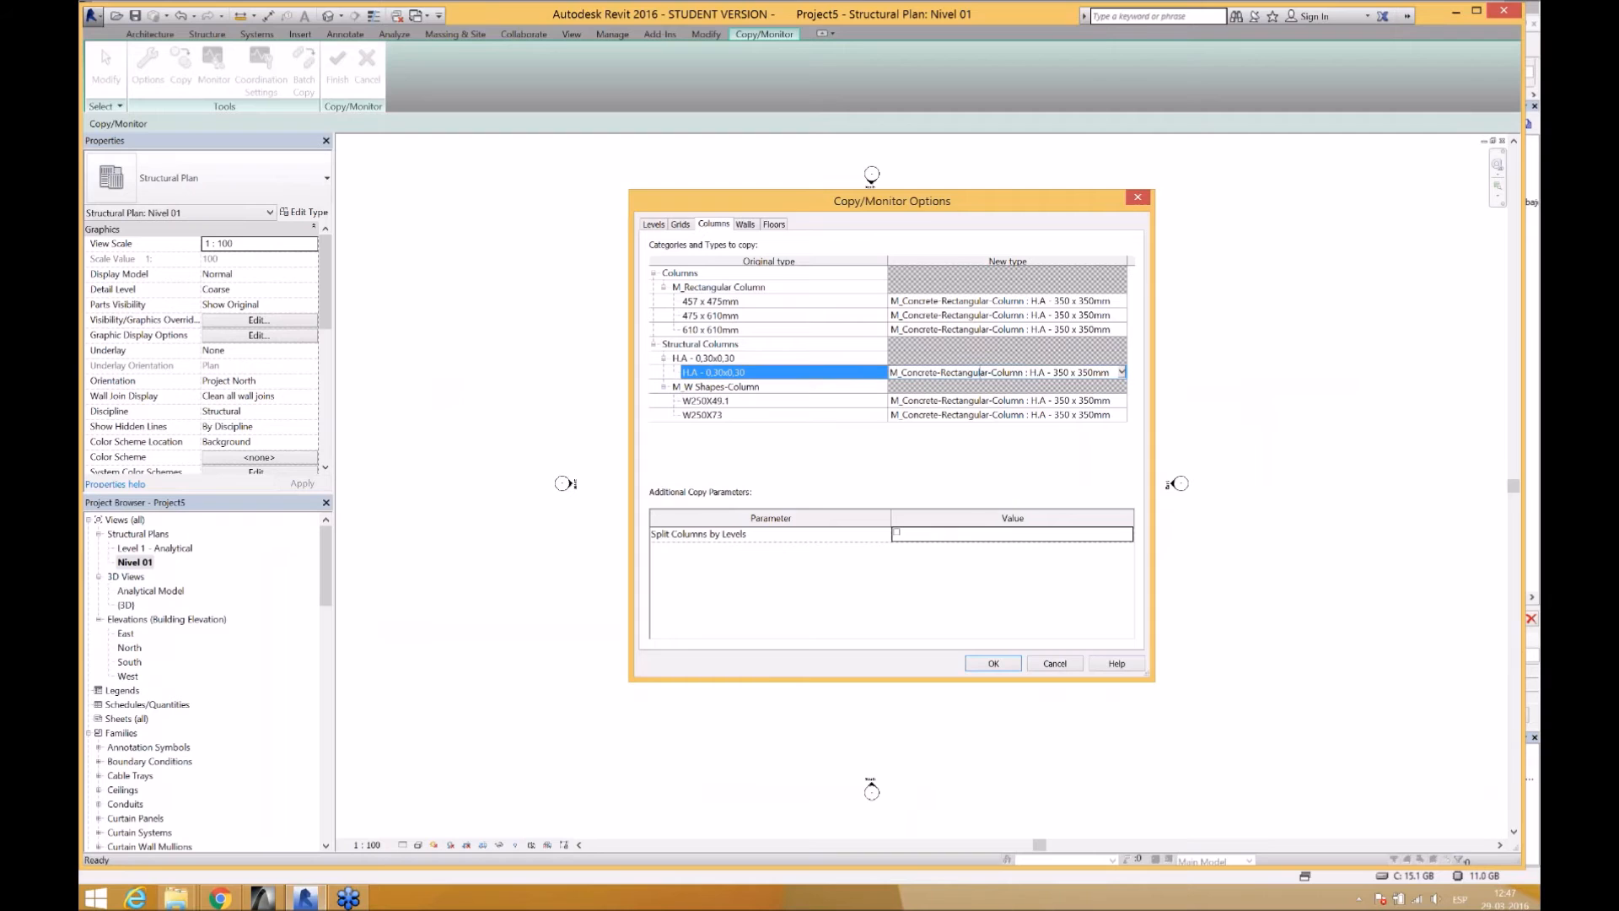
left_click(1122, 373)
left_click(1101, 424)
- Map the wall types H.A 200+50 revest 1 and H.A 200+50 revest 250 to H.A - 200mm H20
left_click(747, 224)
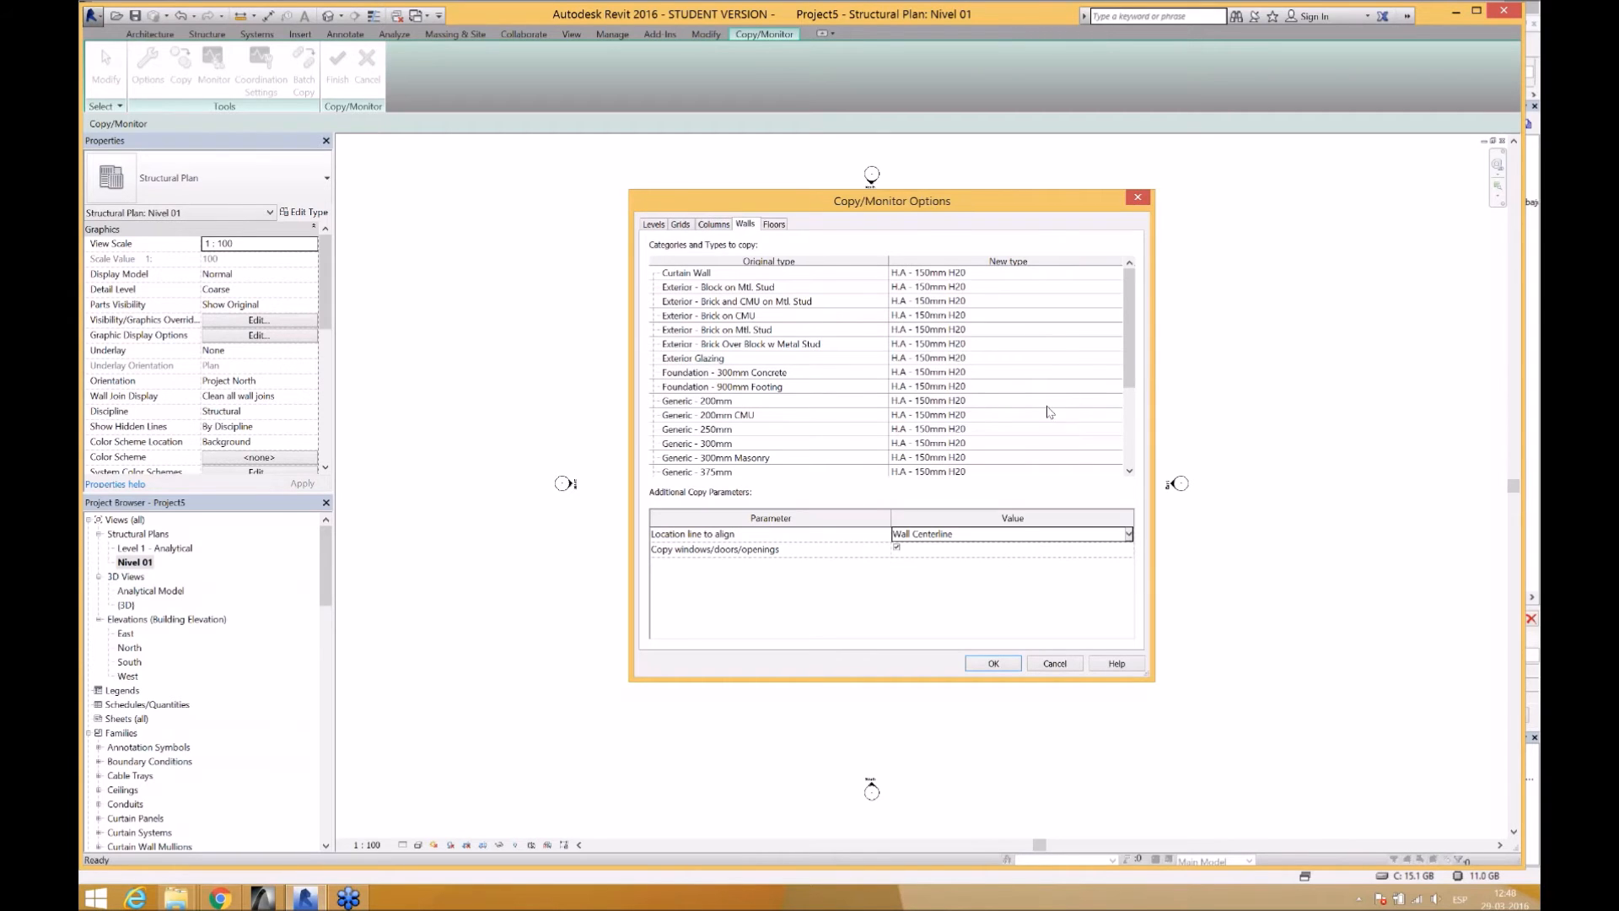
left_click_drag(1127, 364, 1131, 386)
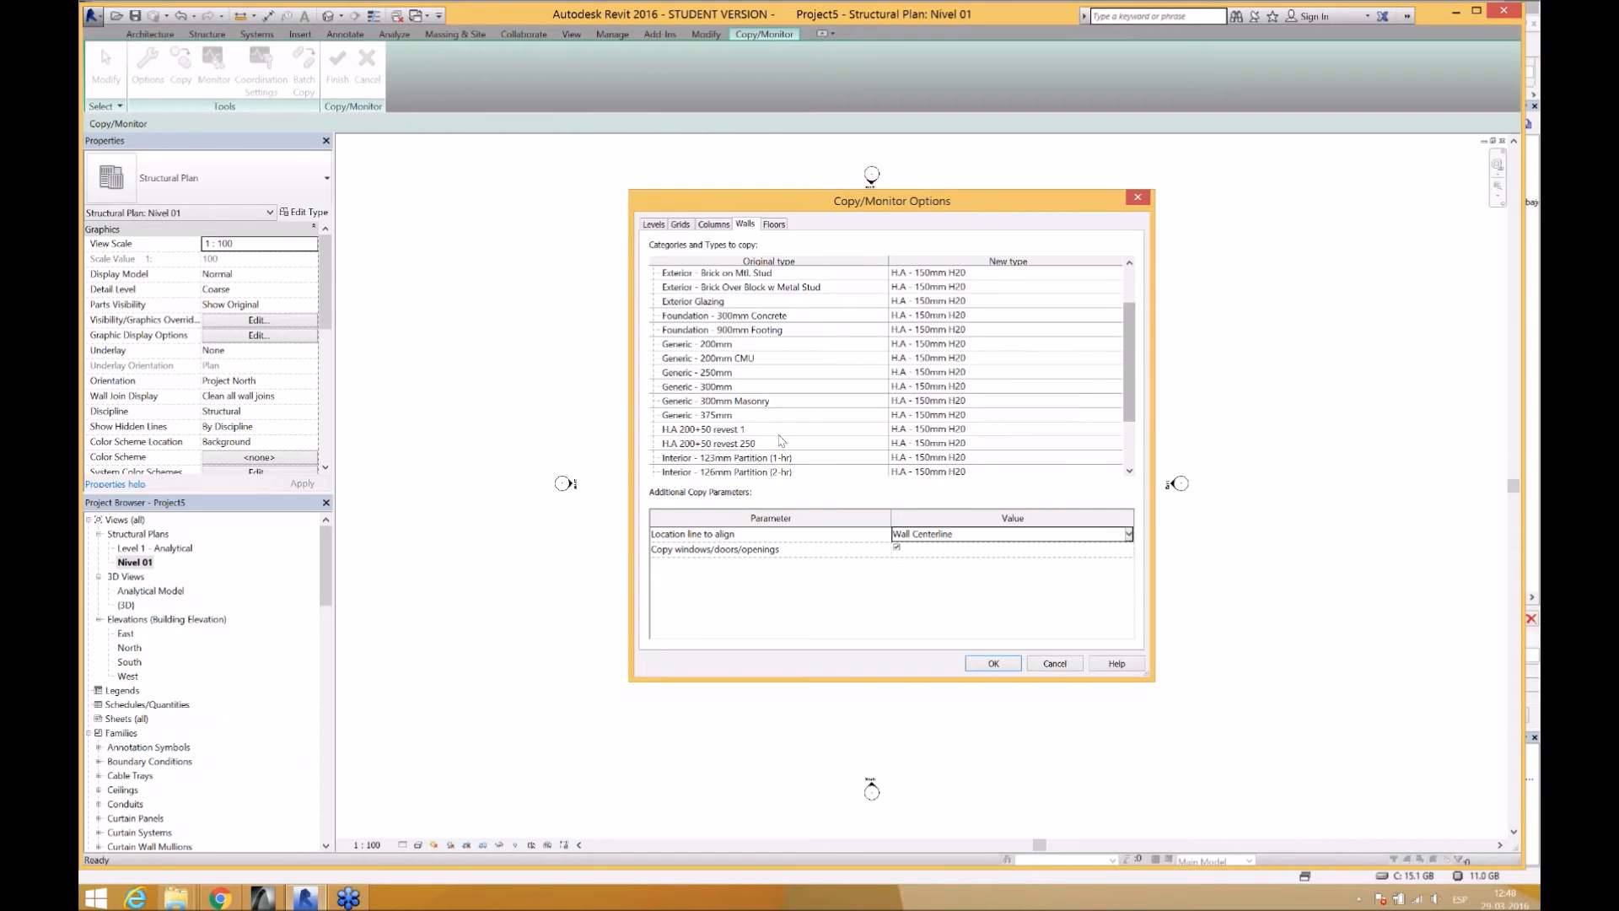
left_click(713, 431)
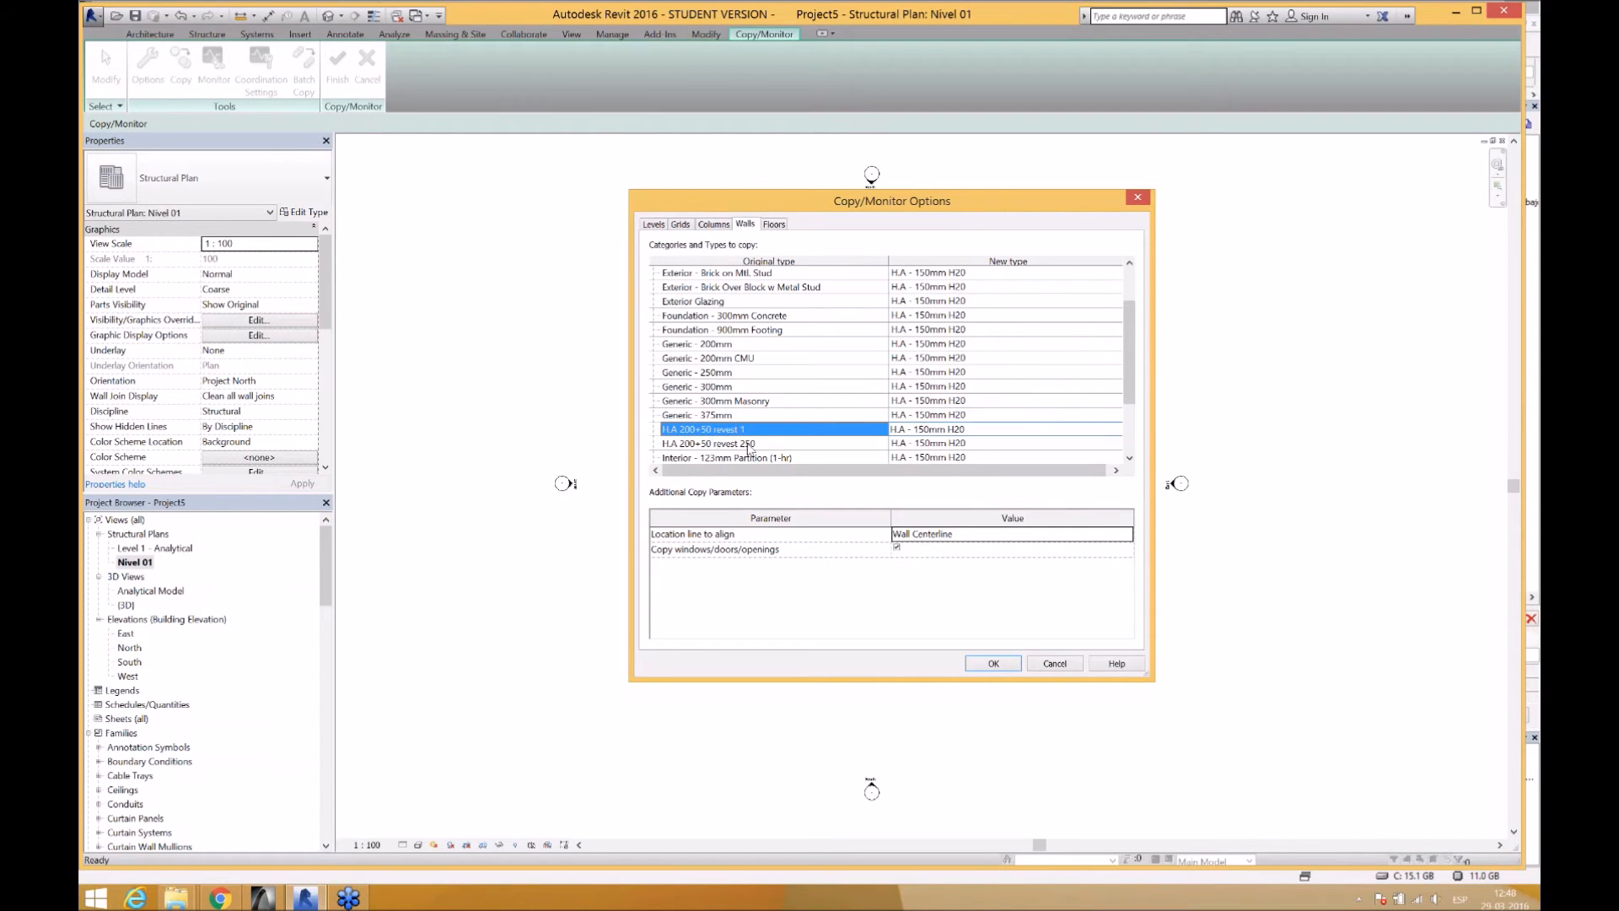
left_click(748, 445, "shift")
left_click(1107, 432)
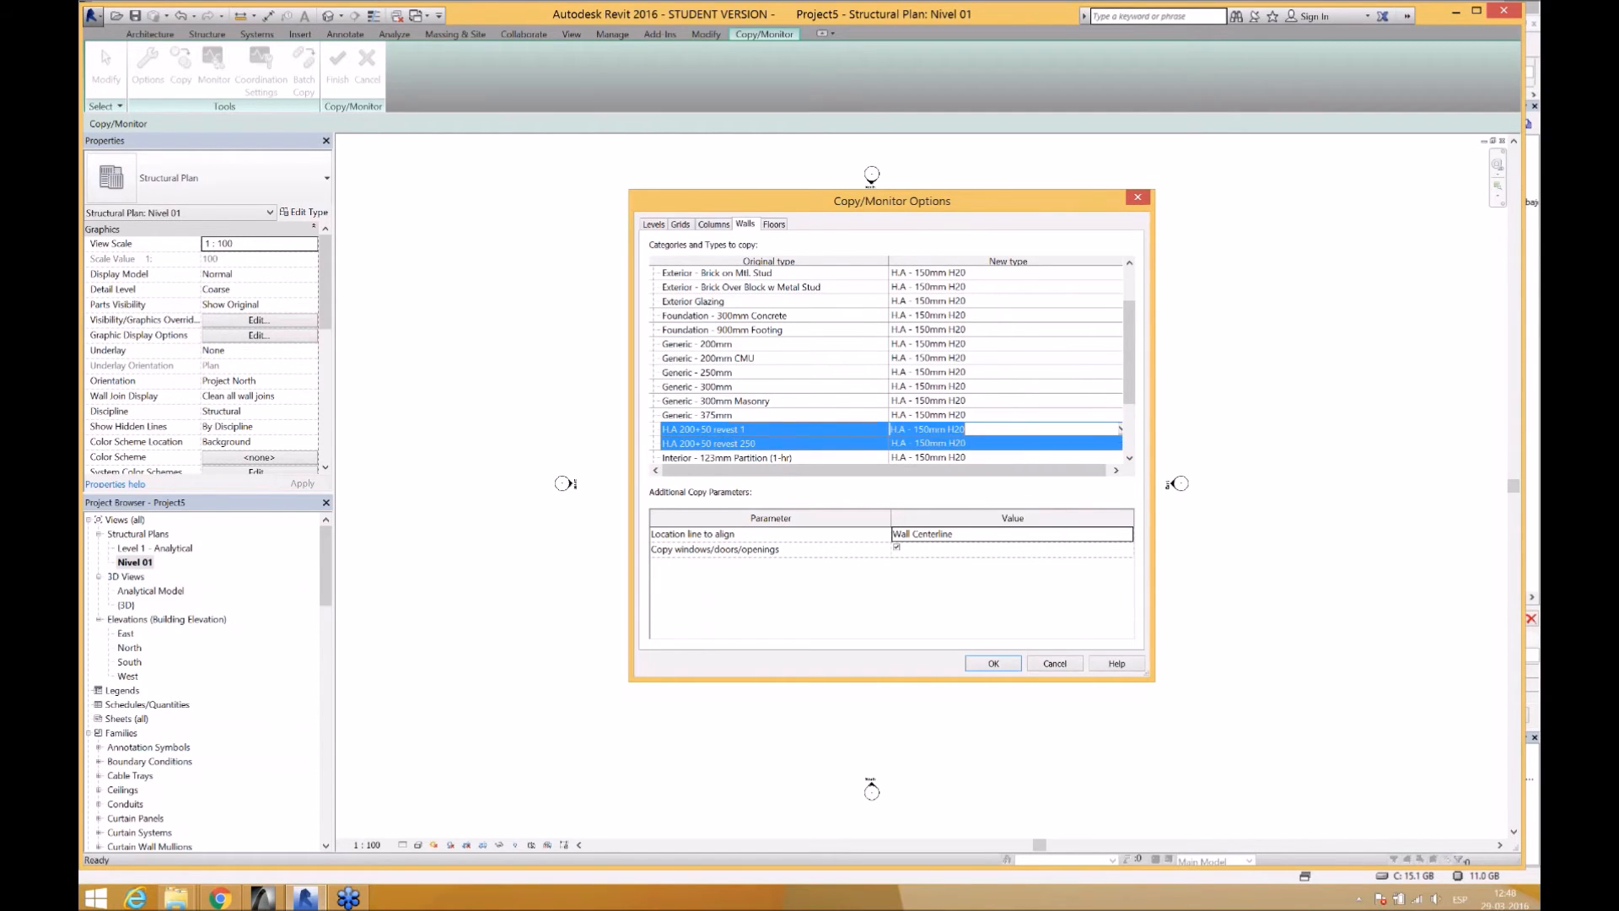
left_click(1120, 430)
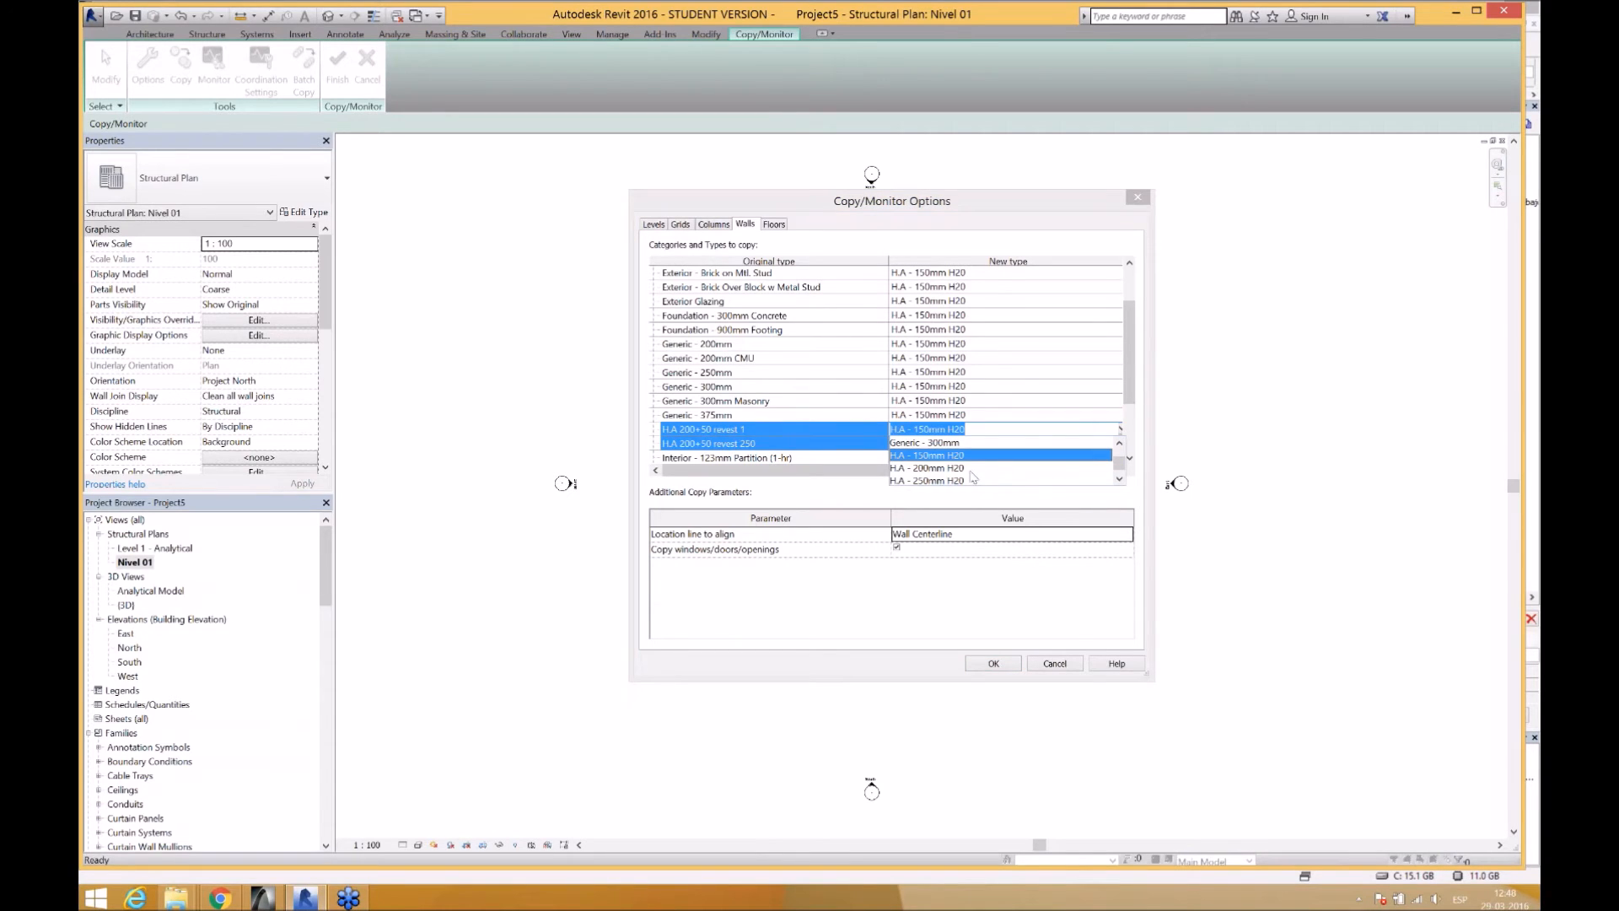
left_click(936, 468)
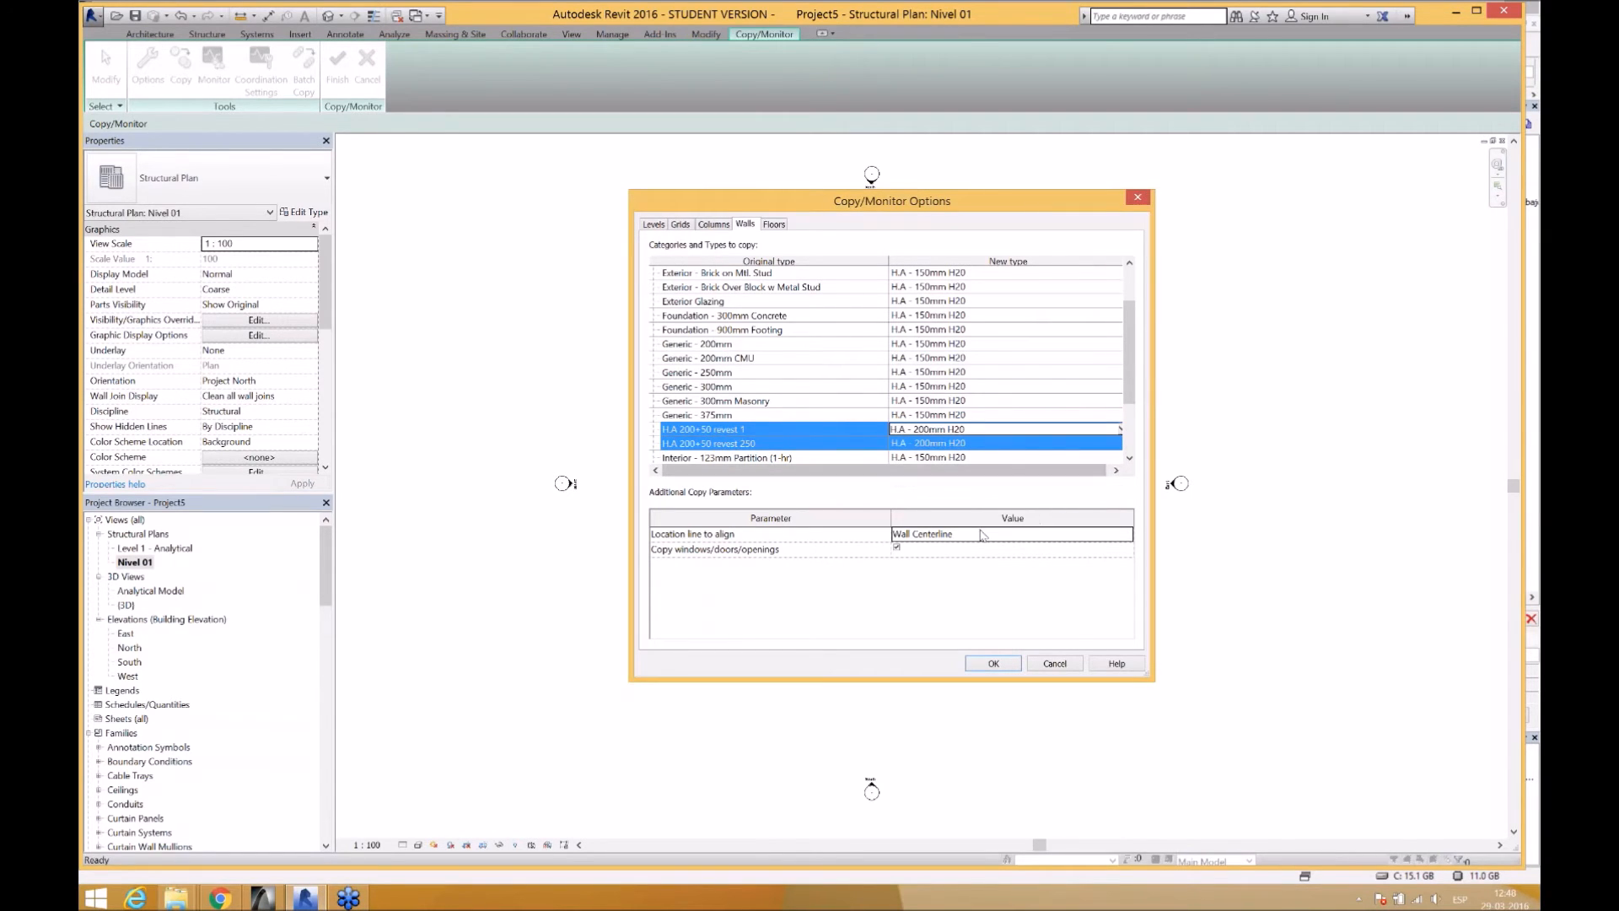
- Map the floor types H.A - 0,25 and H.A - 0,30 to H.A - 200mm H20 and accept the Copy/Monitor options
left_click(775, 224)
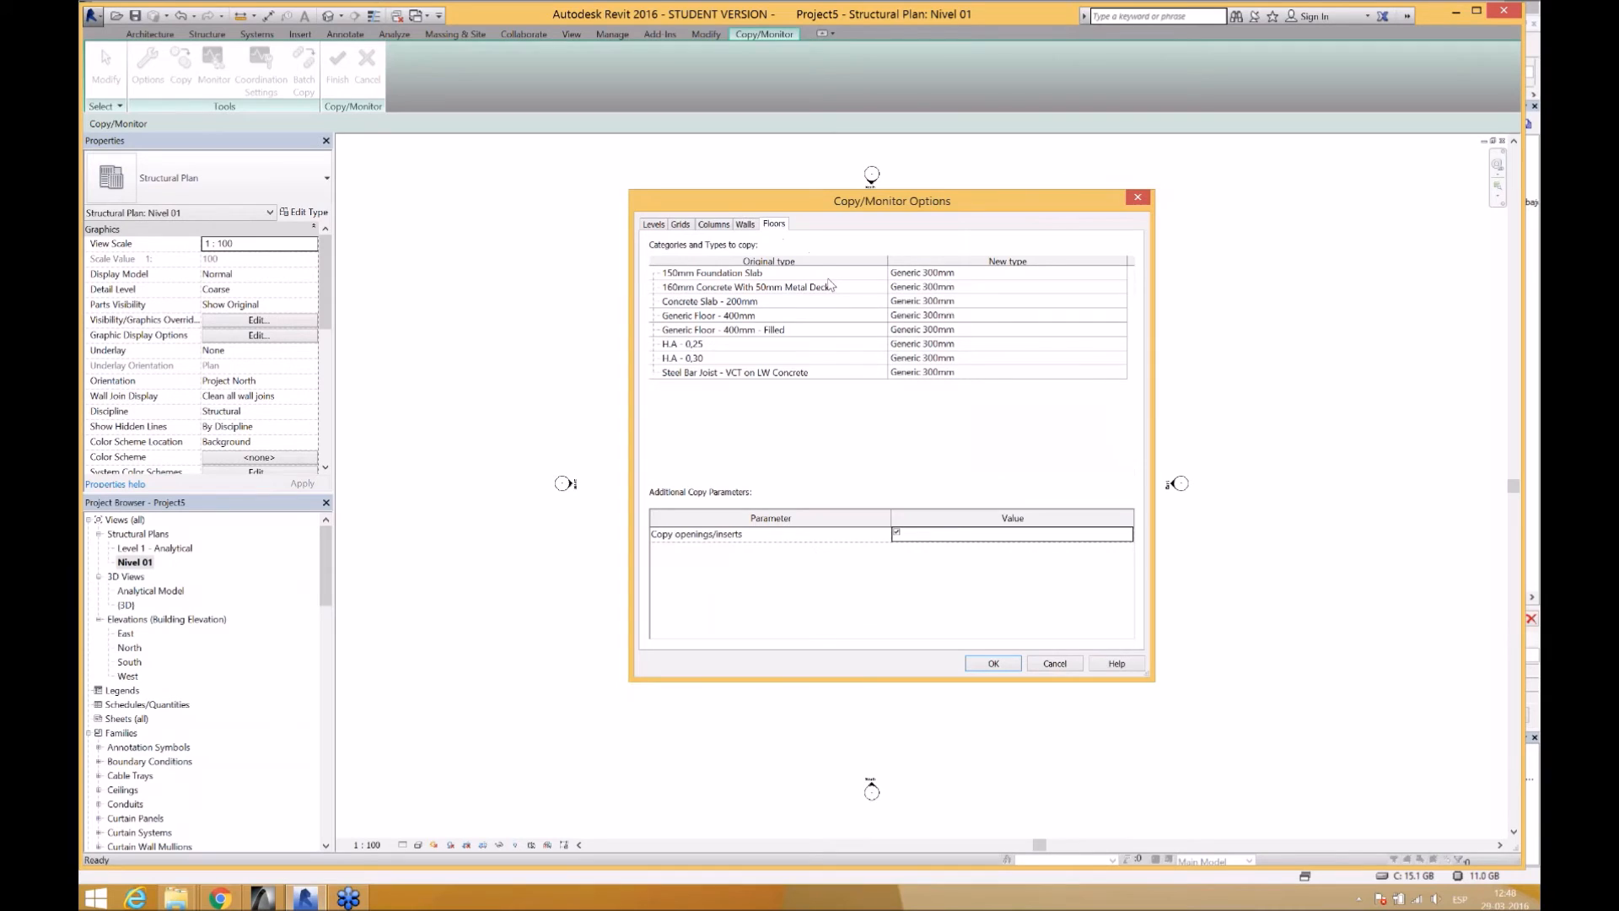
left_click(738, 347)
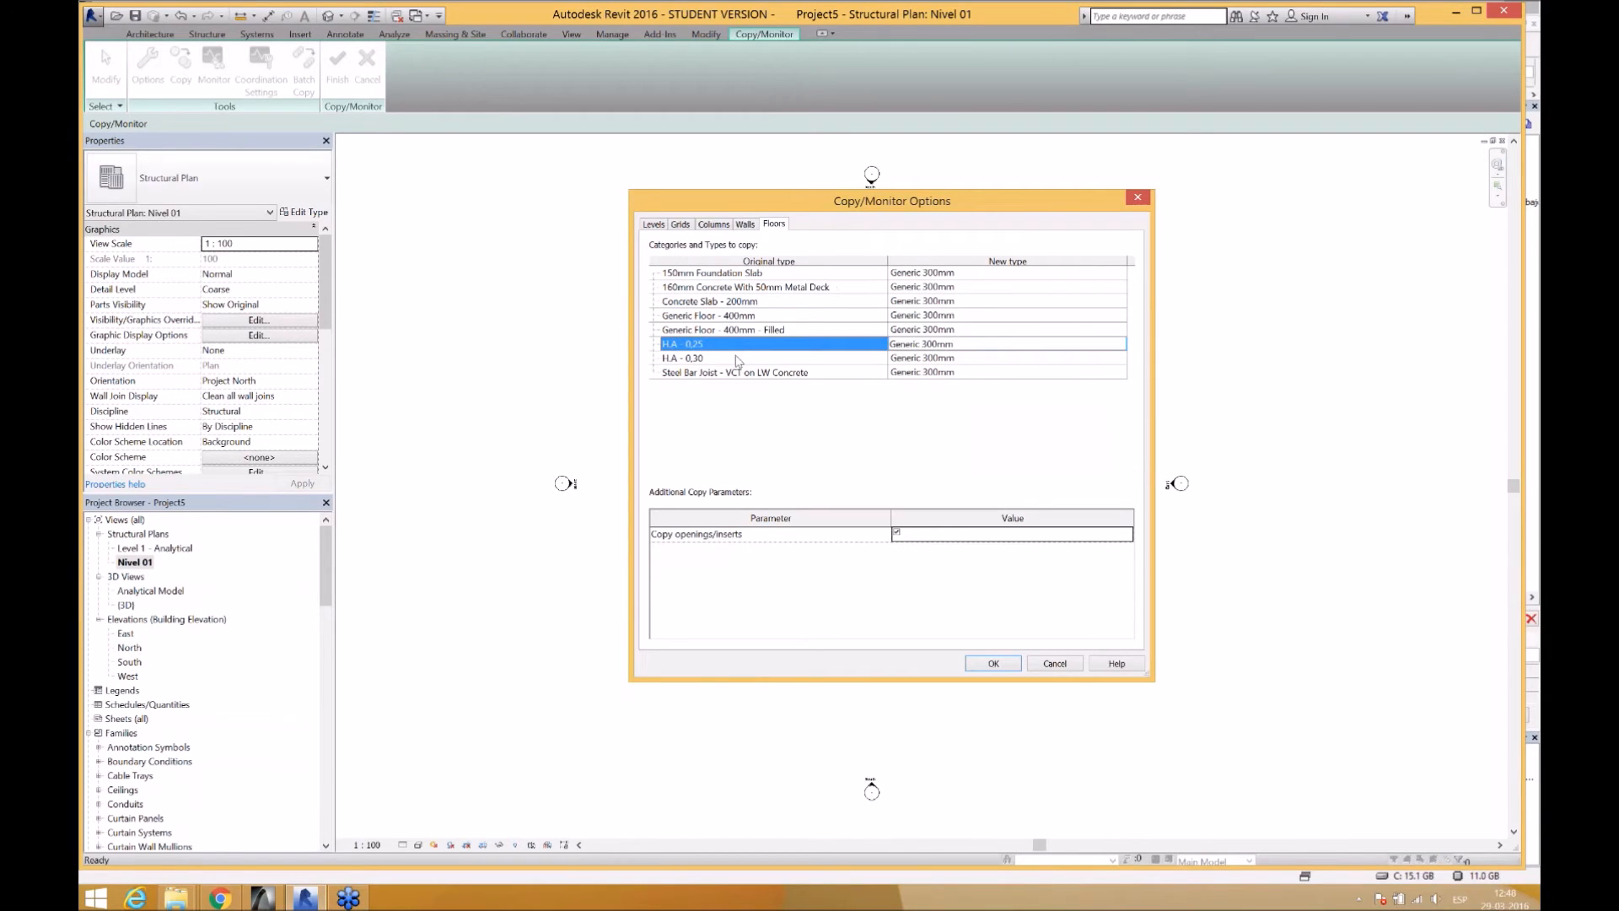
left_click(738, 359)
left_click(735, 345)
left_click(798, 361, "shift")
left_click(1118, 348)
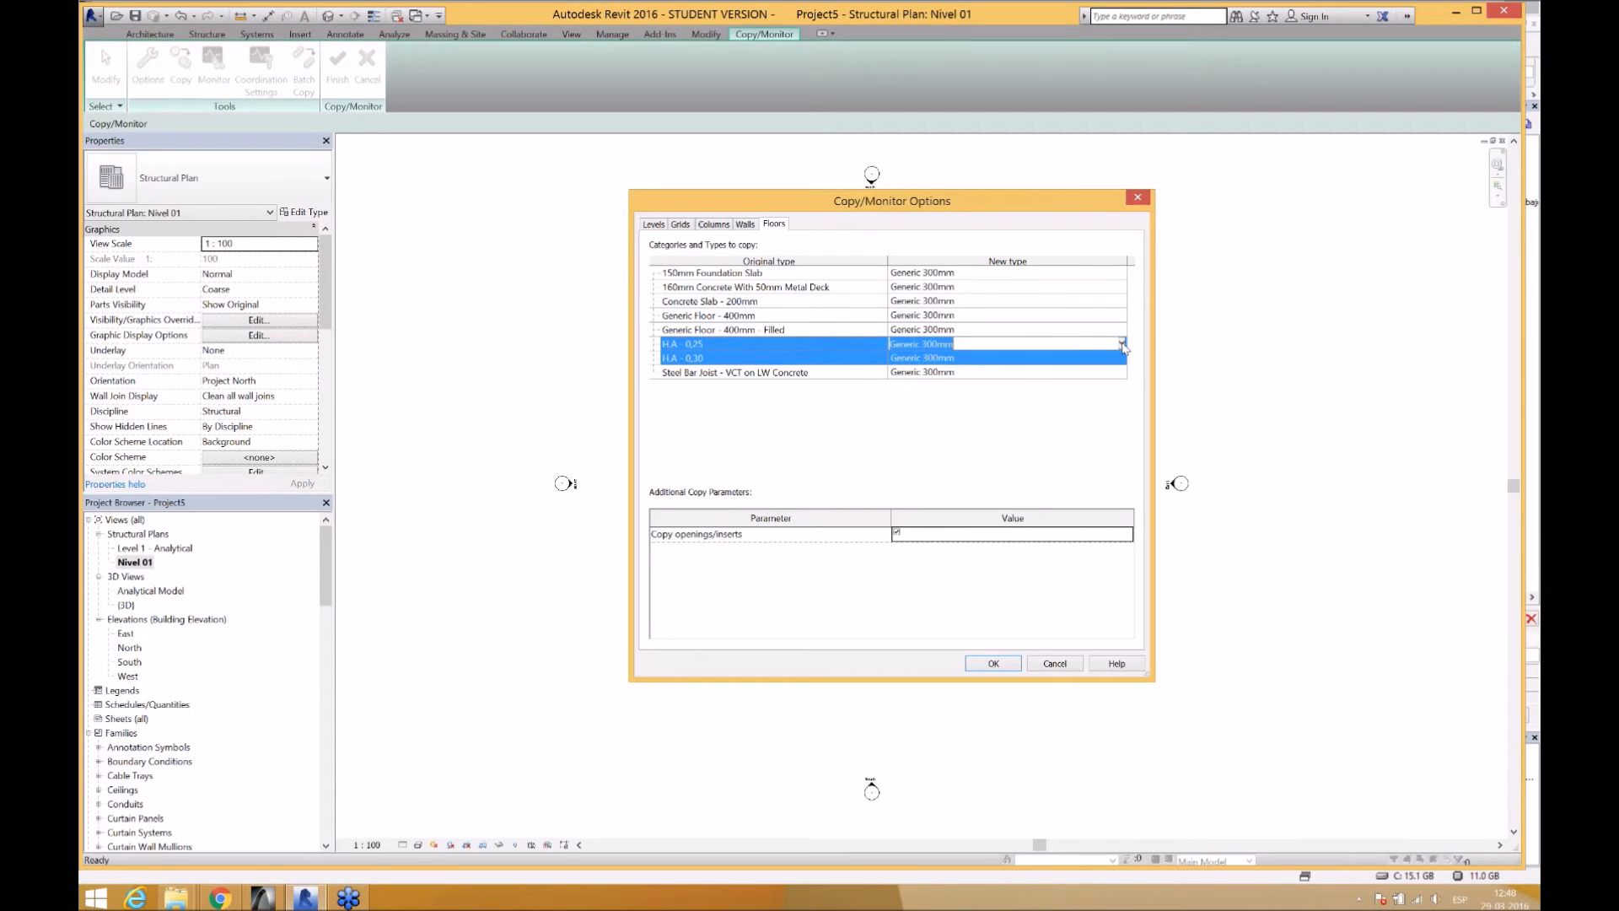
left_click(1121, 344)
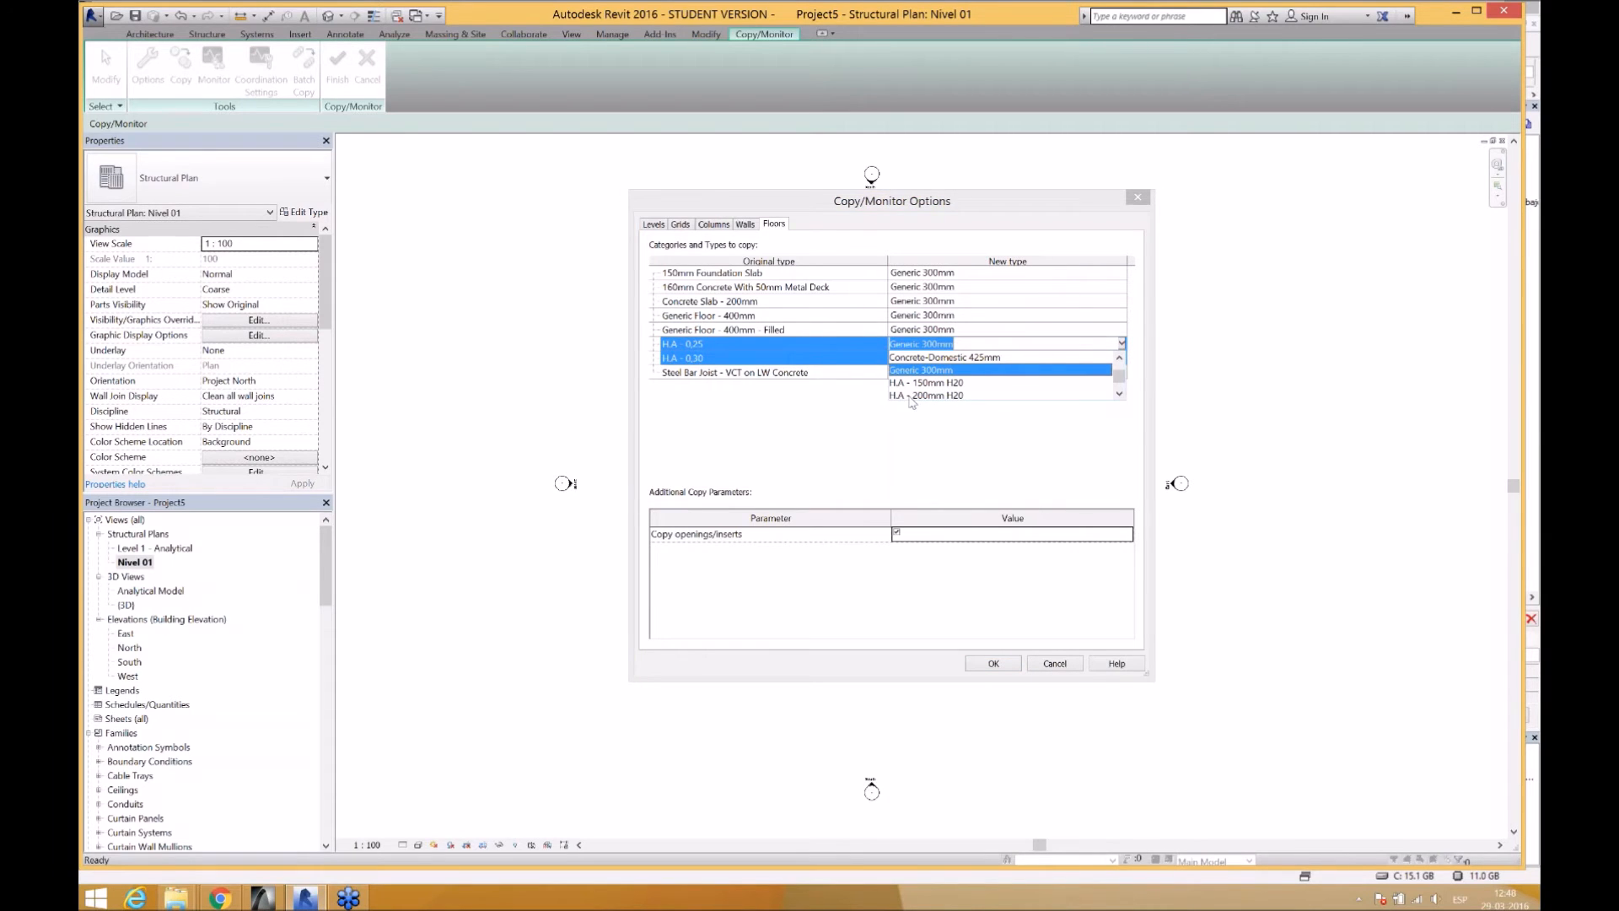
left_click(929, 396)
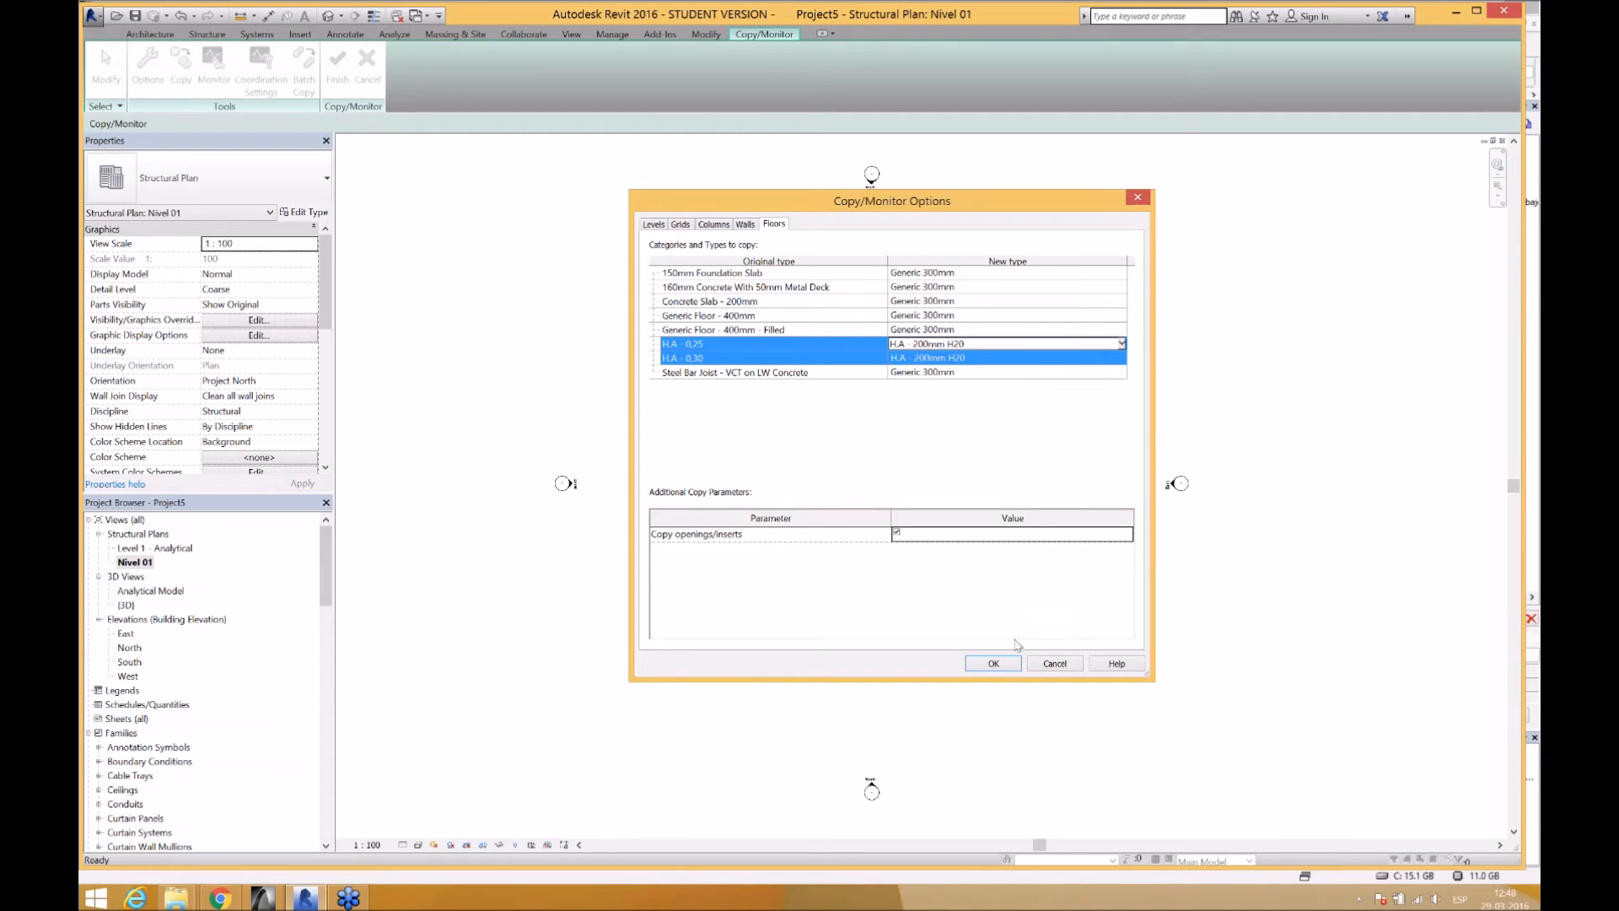
left_click(1003, 668)
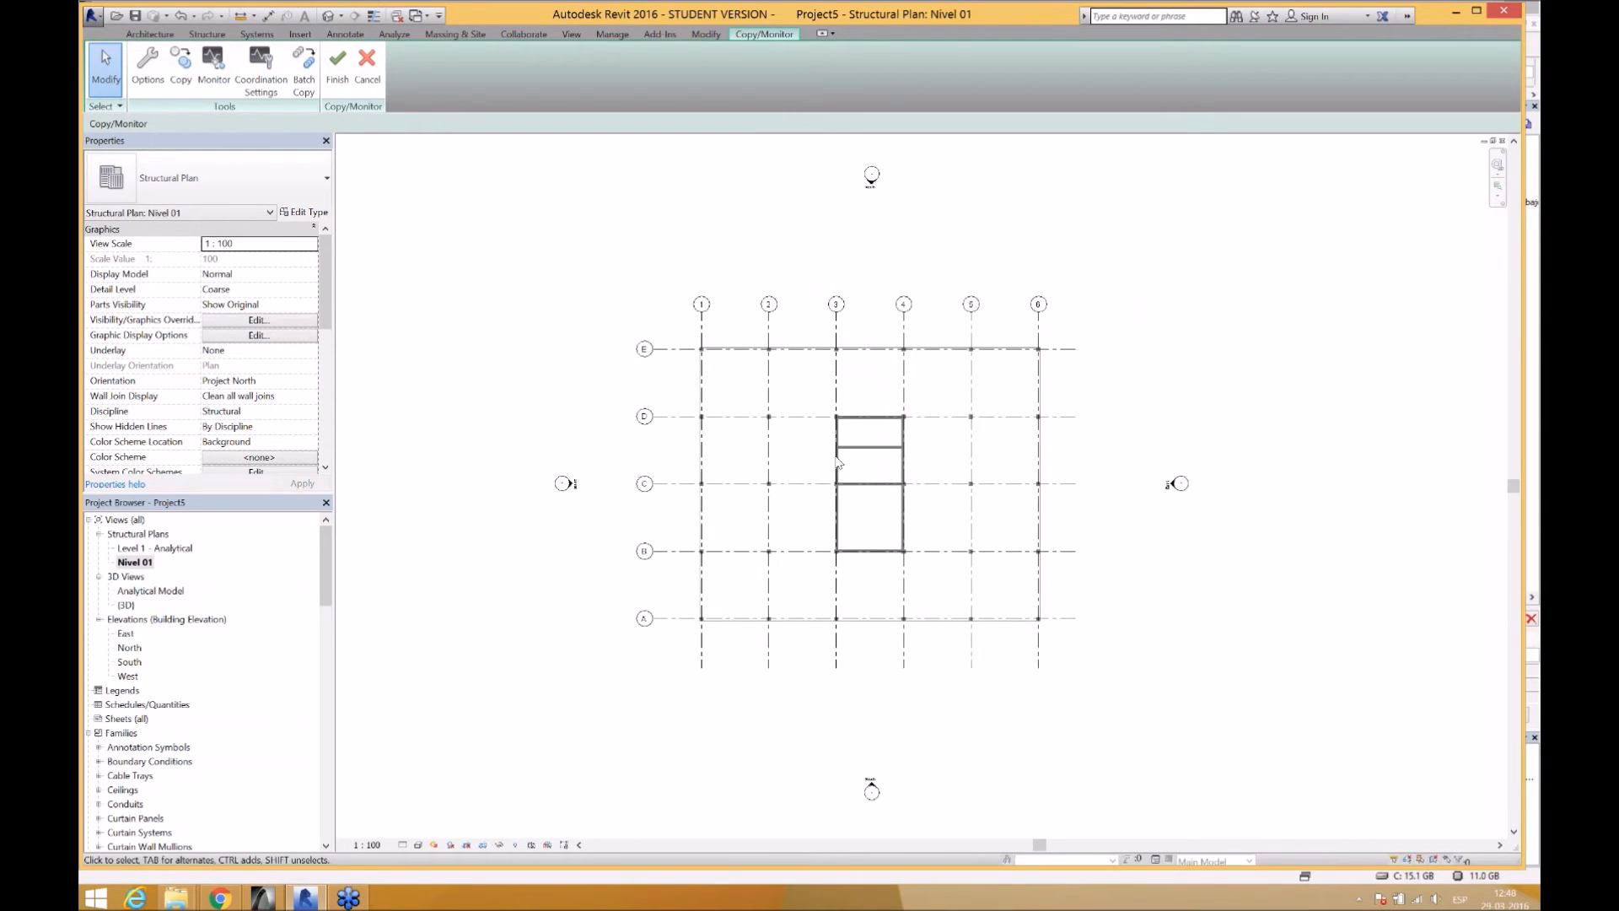
- Copy only the grids from the linked model into the project, filtering out floors, structural columns and walls
left_click(179, 69)
left_click(176, 124)
left_click_drag(1113, 704, 615, 245)
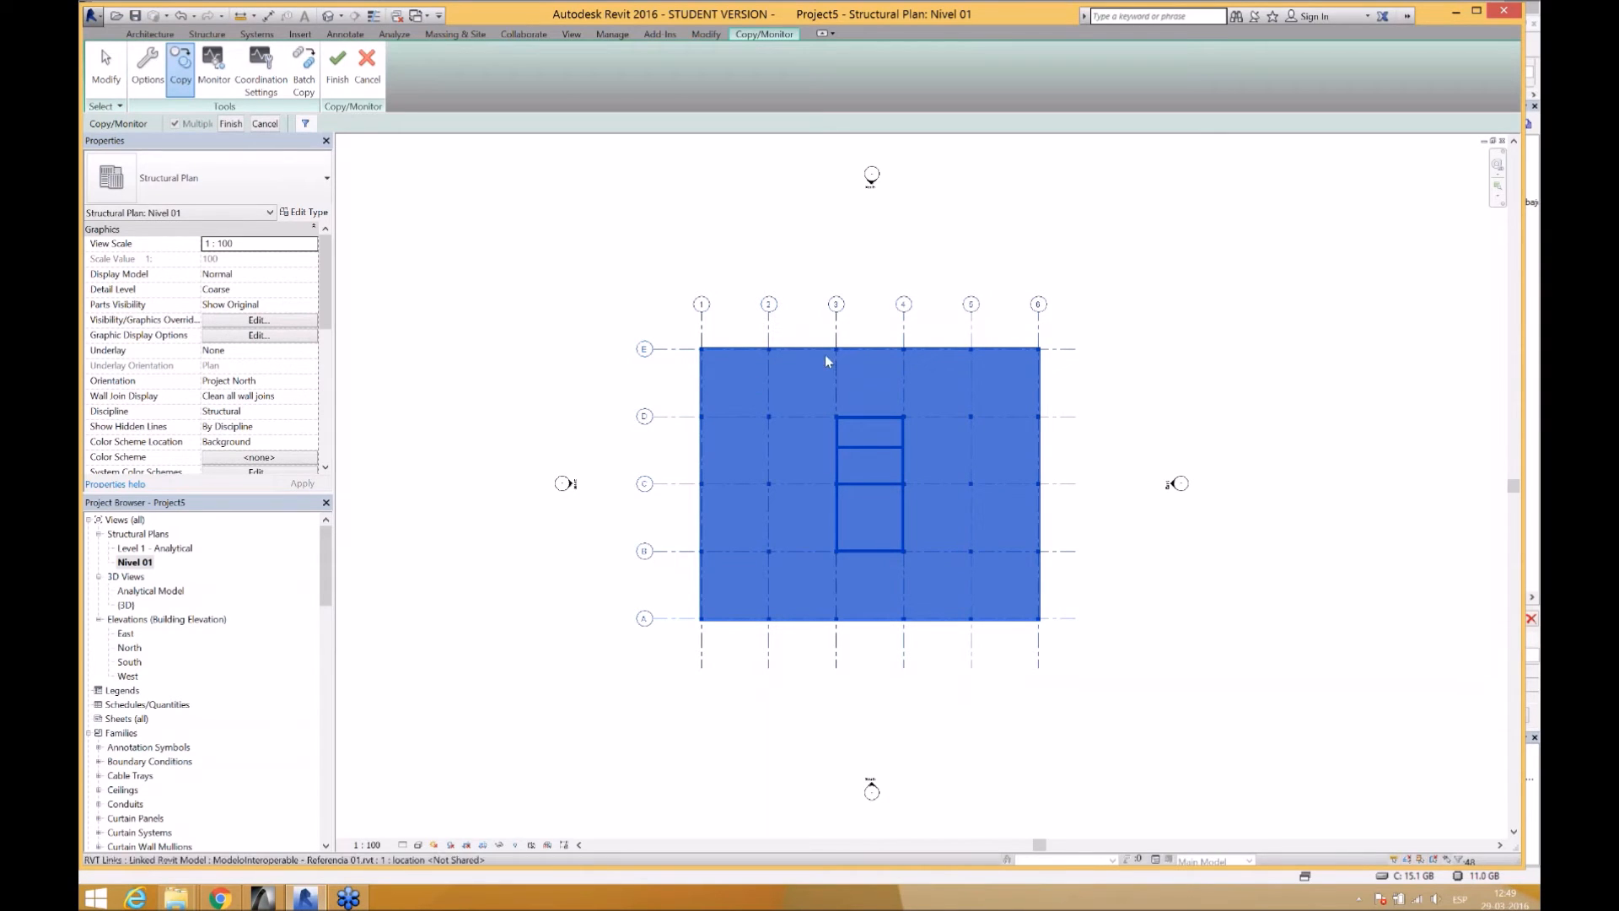
left_click(305, 123)
left_click(897, 370)
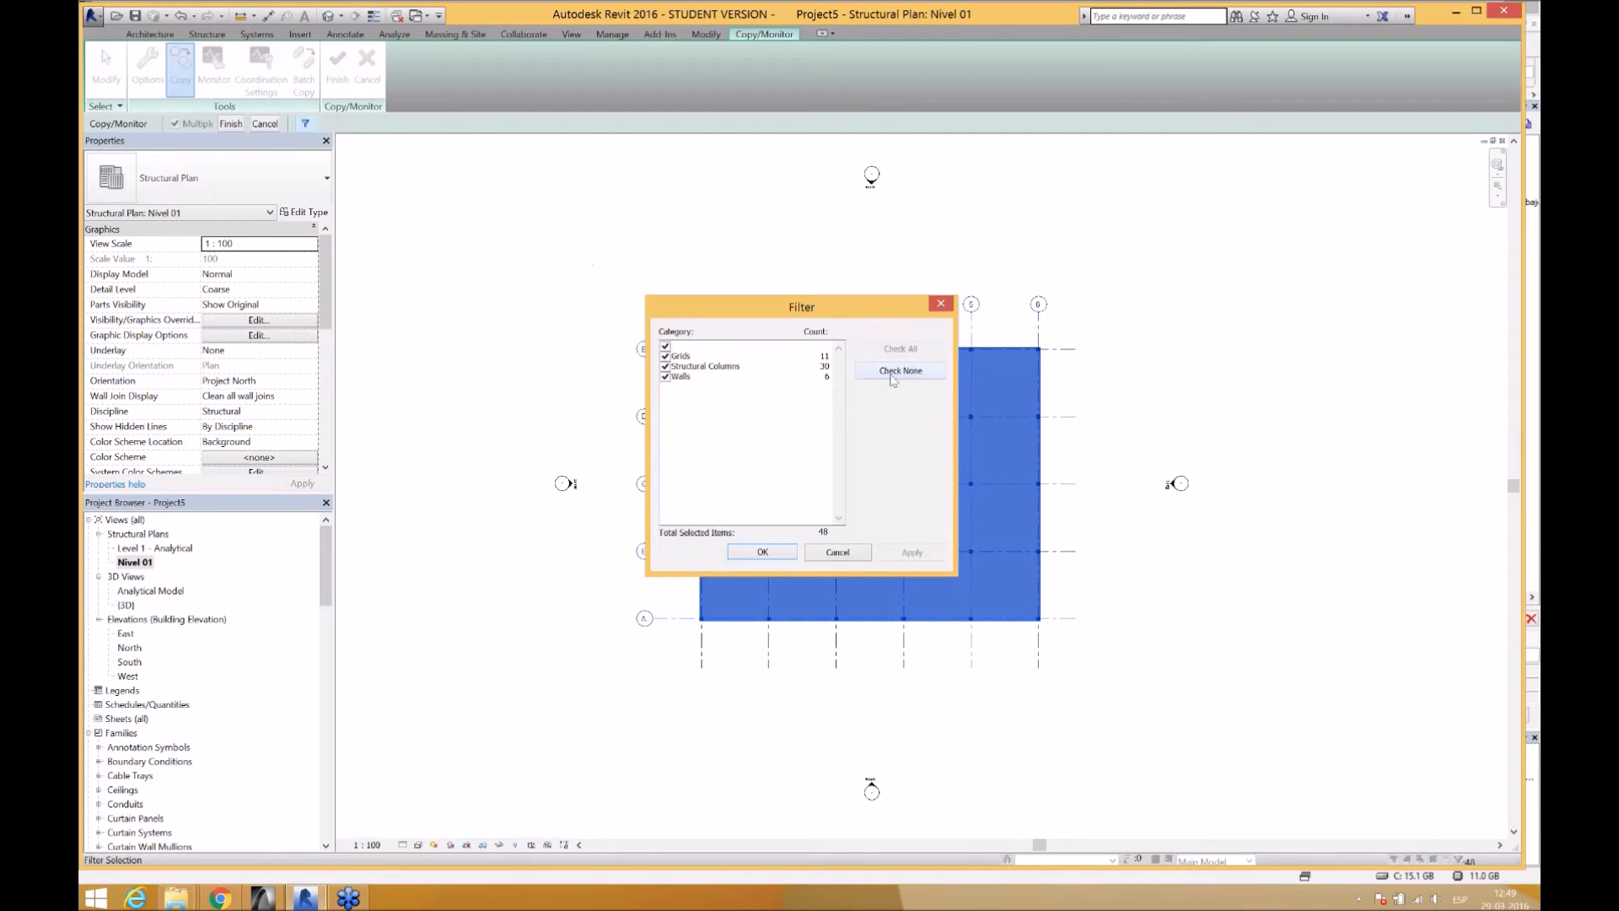
left_click(665, 356)
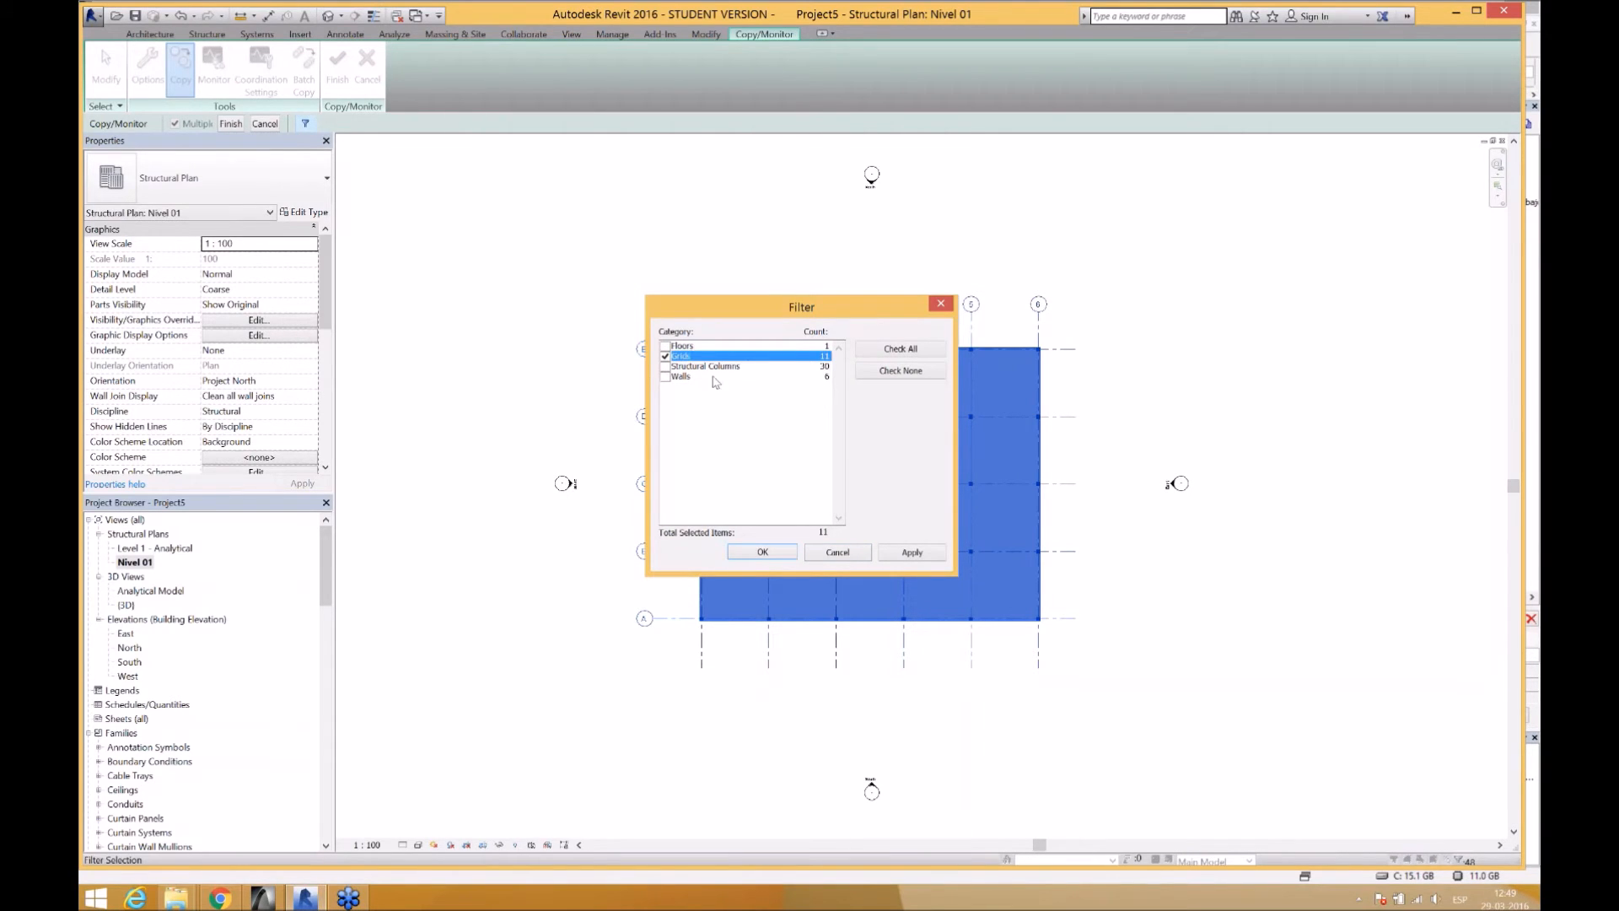
left_click(780, 556)
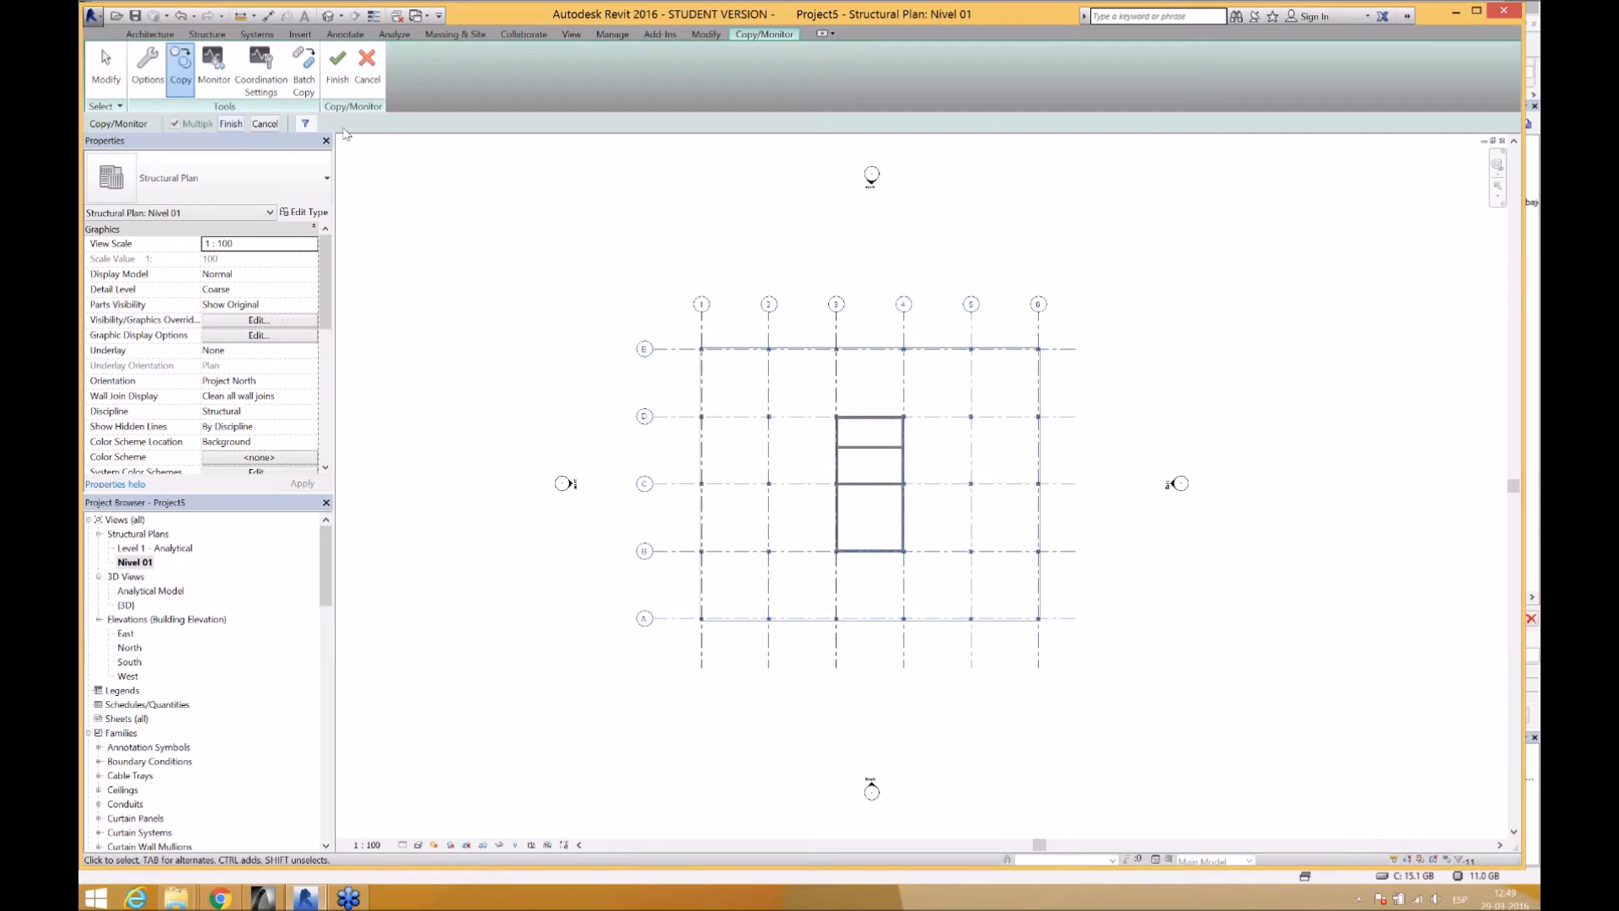
left_click(234, 124)
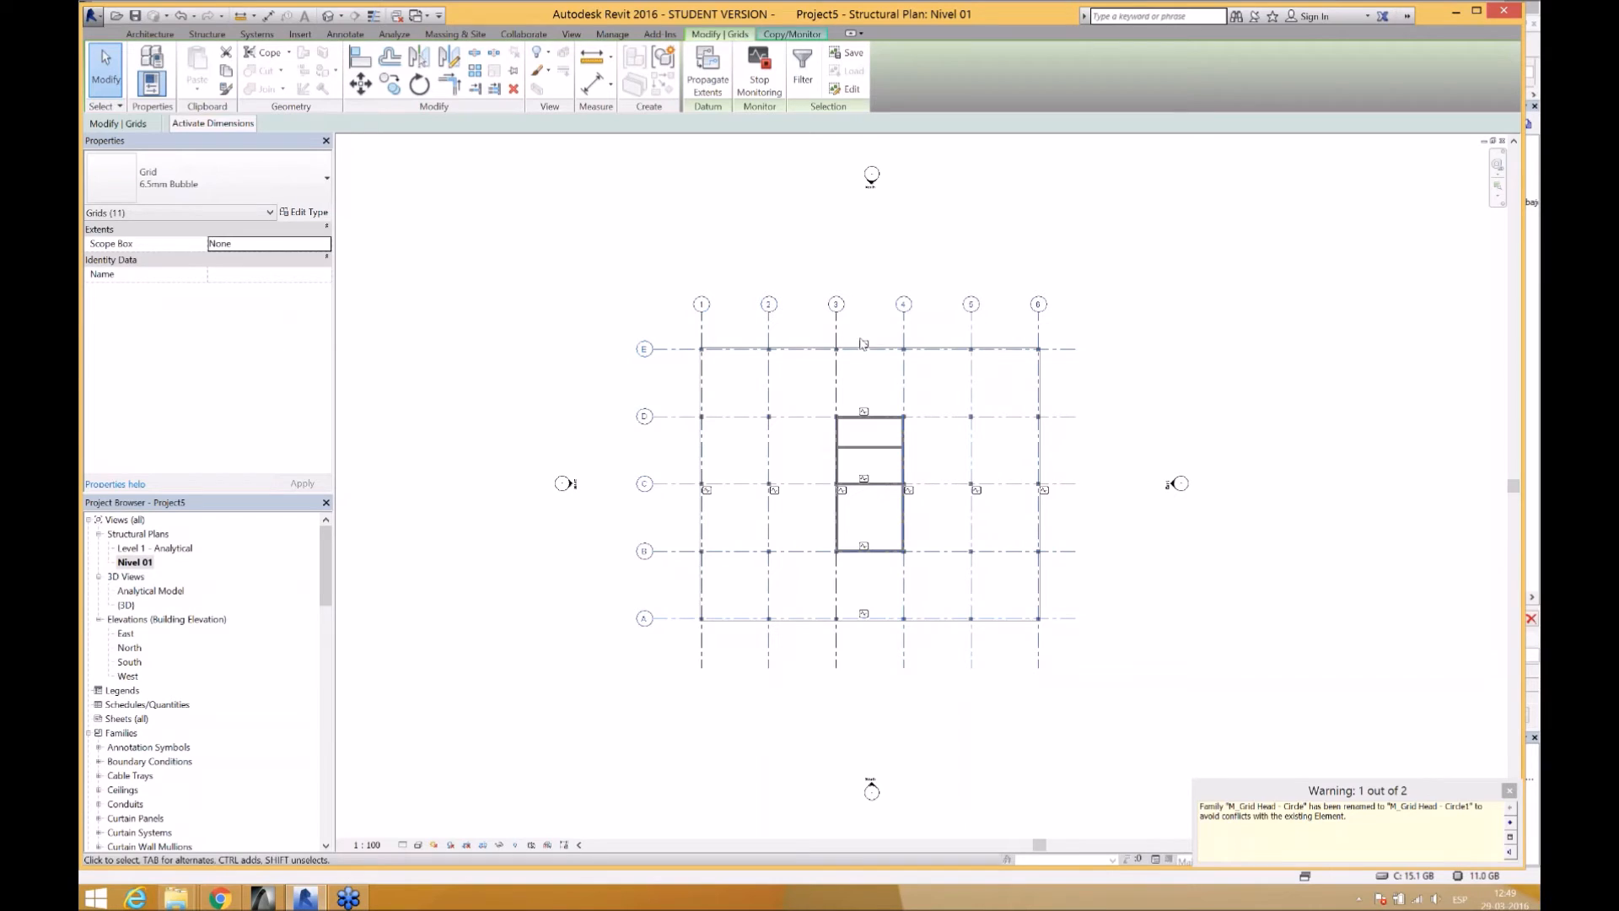
left_click(1509, 790)
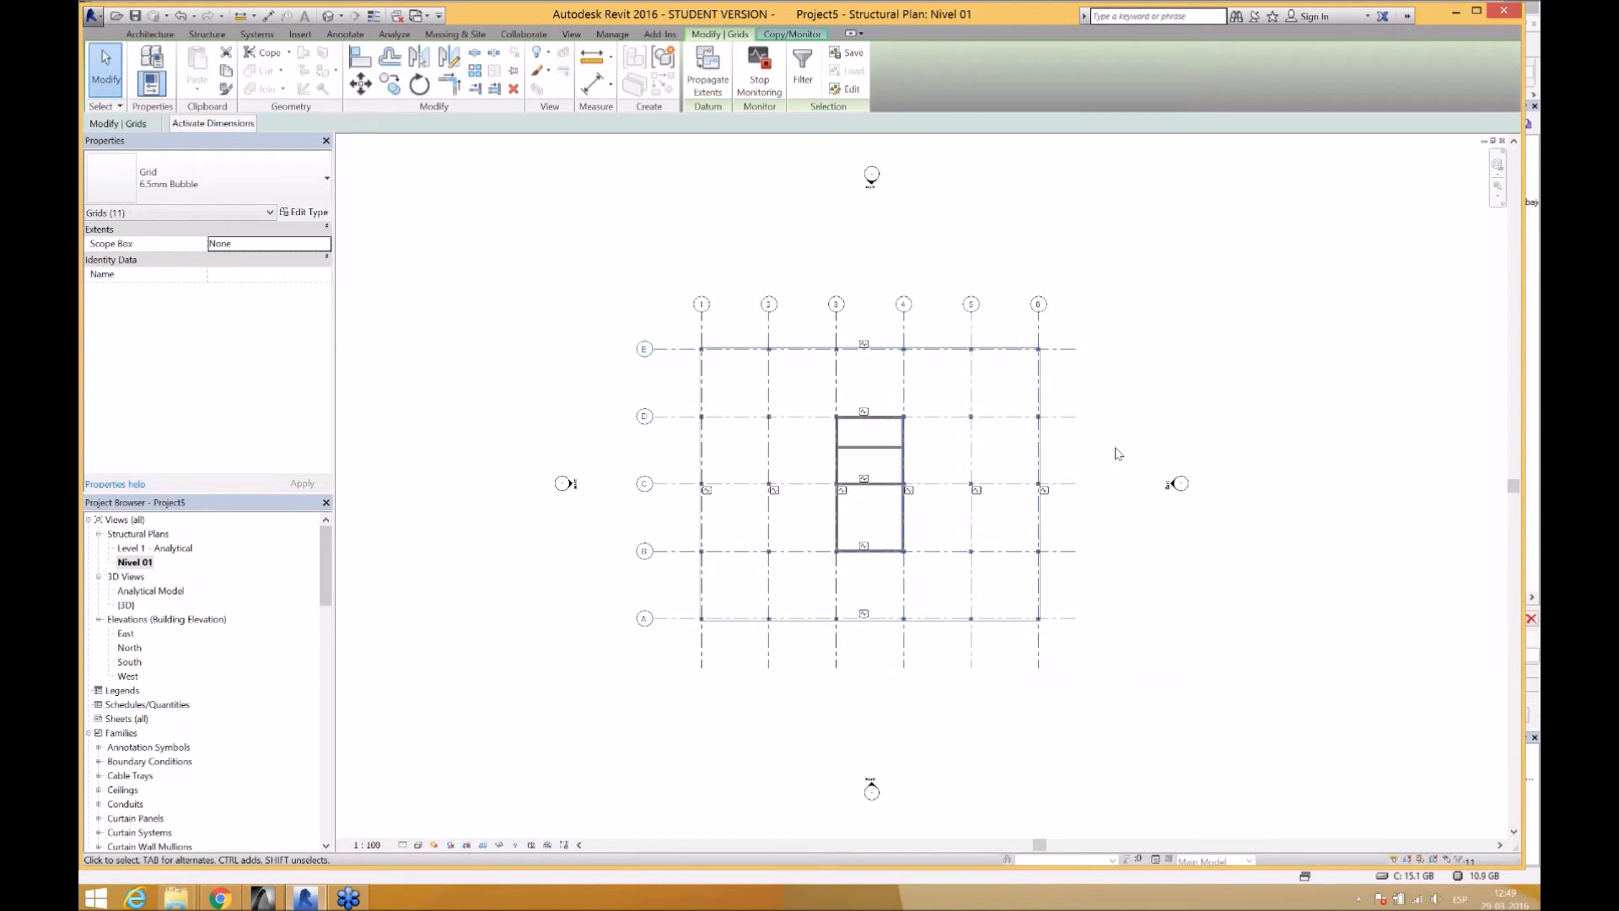
- Open the East elevation and copy the linked levels Planta Baja, P1, P2 and P3 into the project
double_click(125, 633)
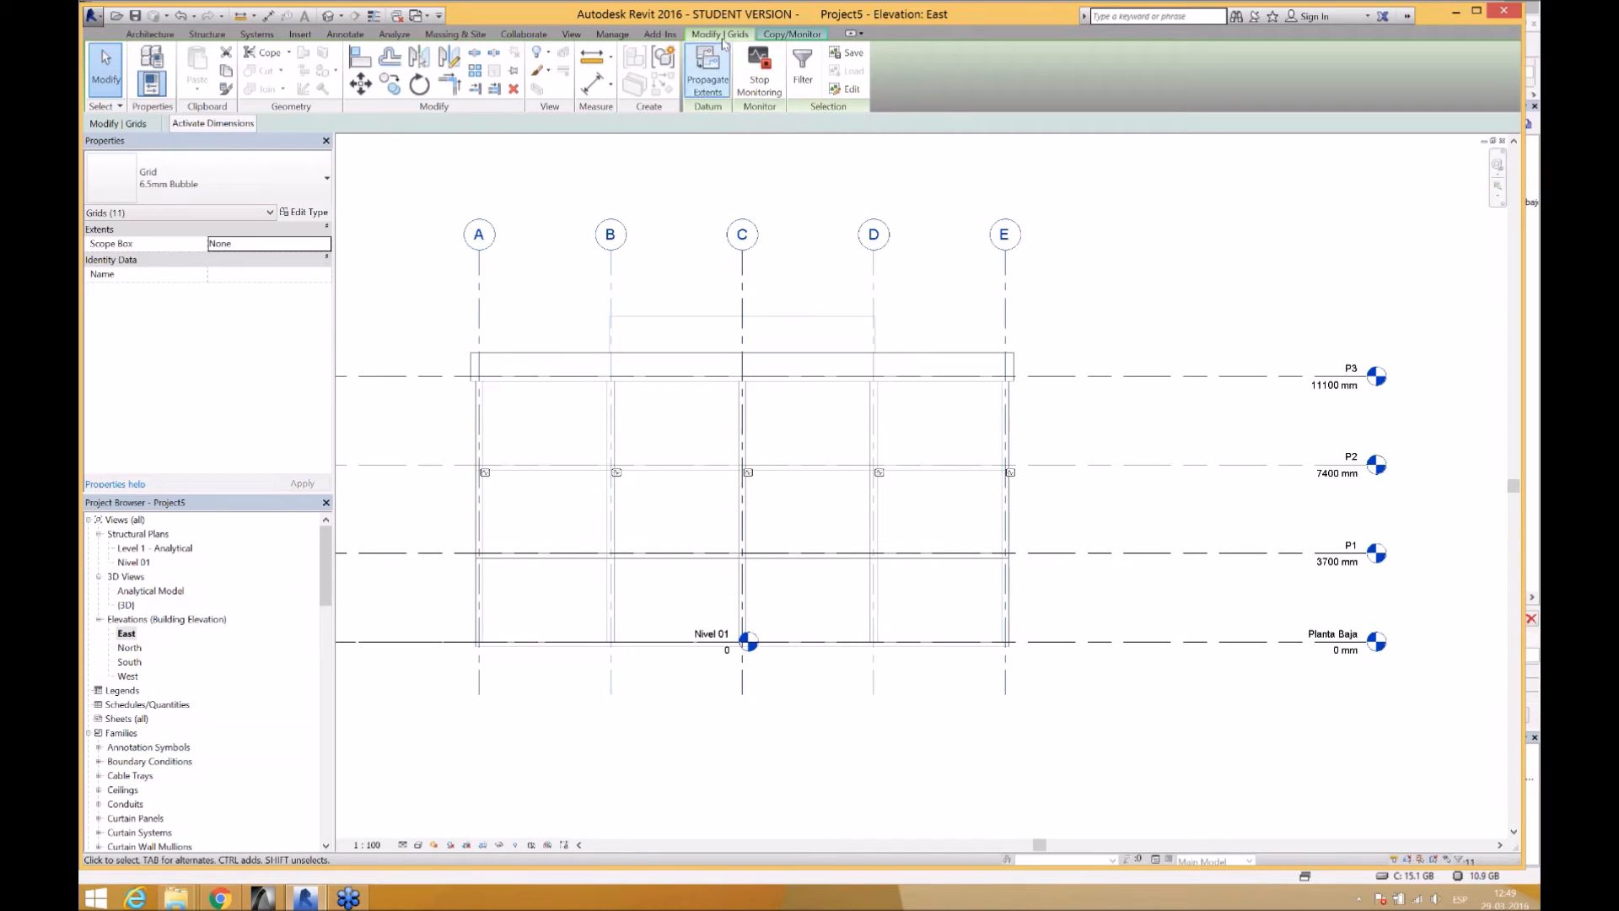
left_click(792, 34)
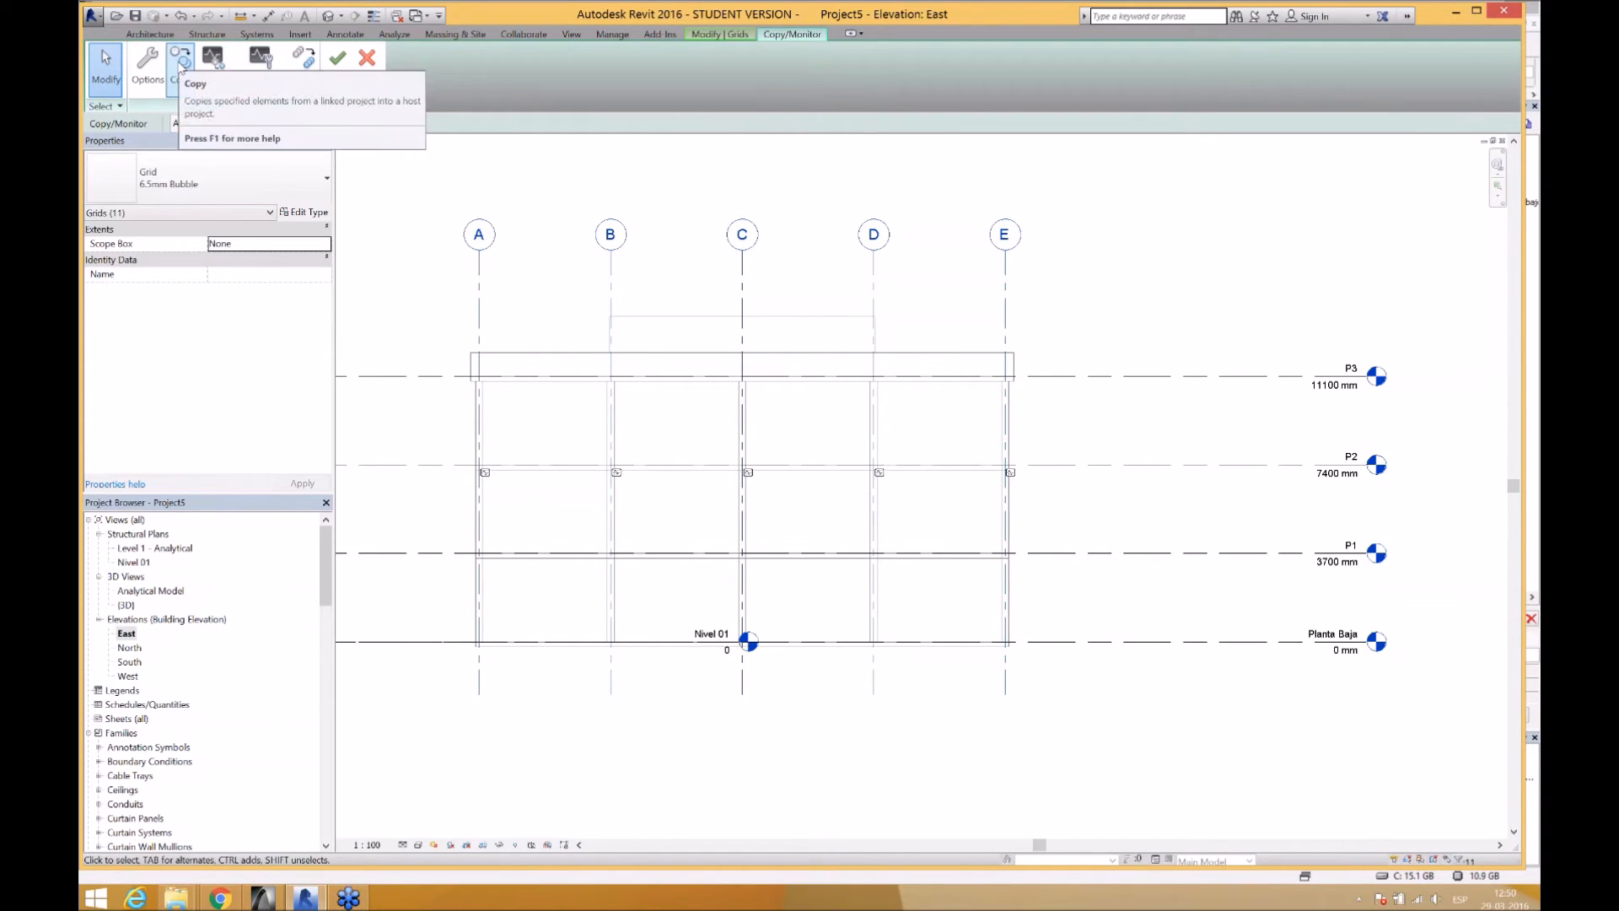
left_click(180, 63)
left_click(175, 124)
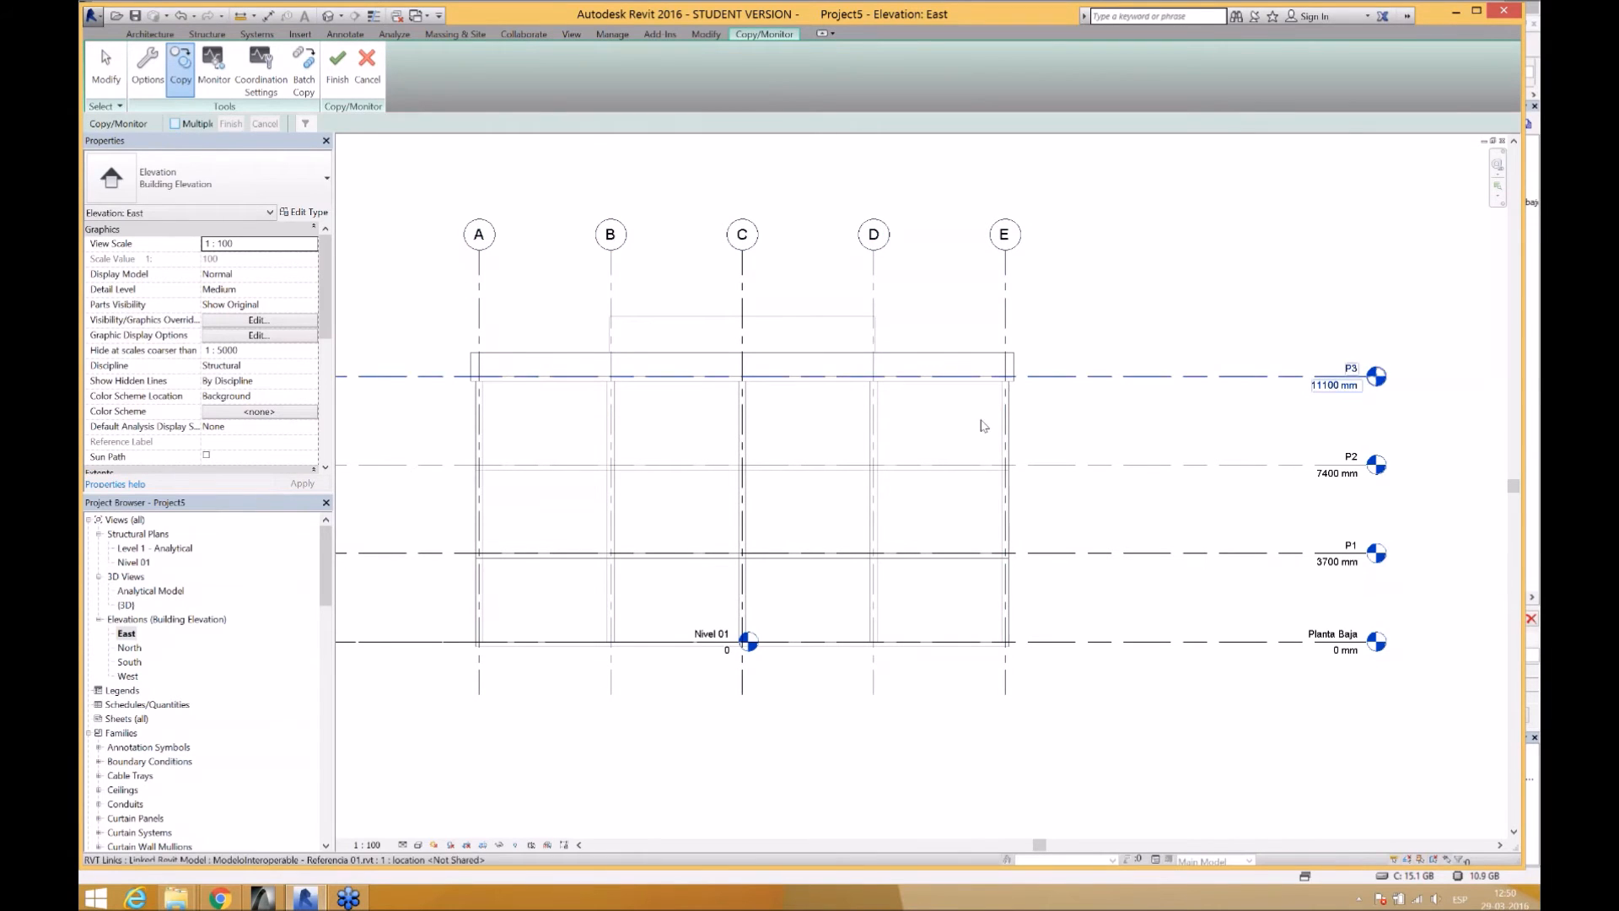
left_click_drag(1215, 304, 1134, 697)
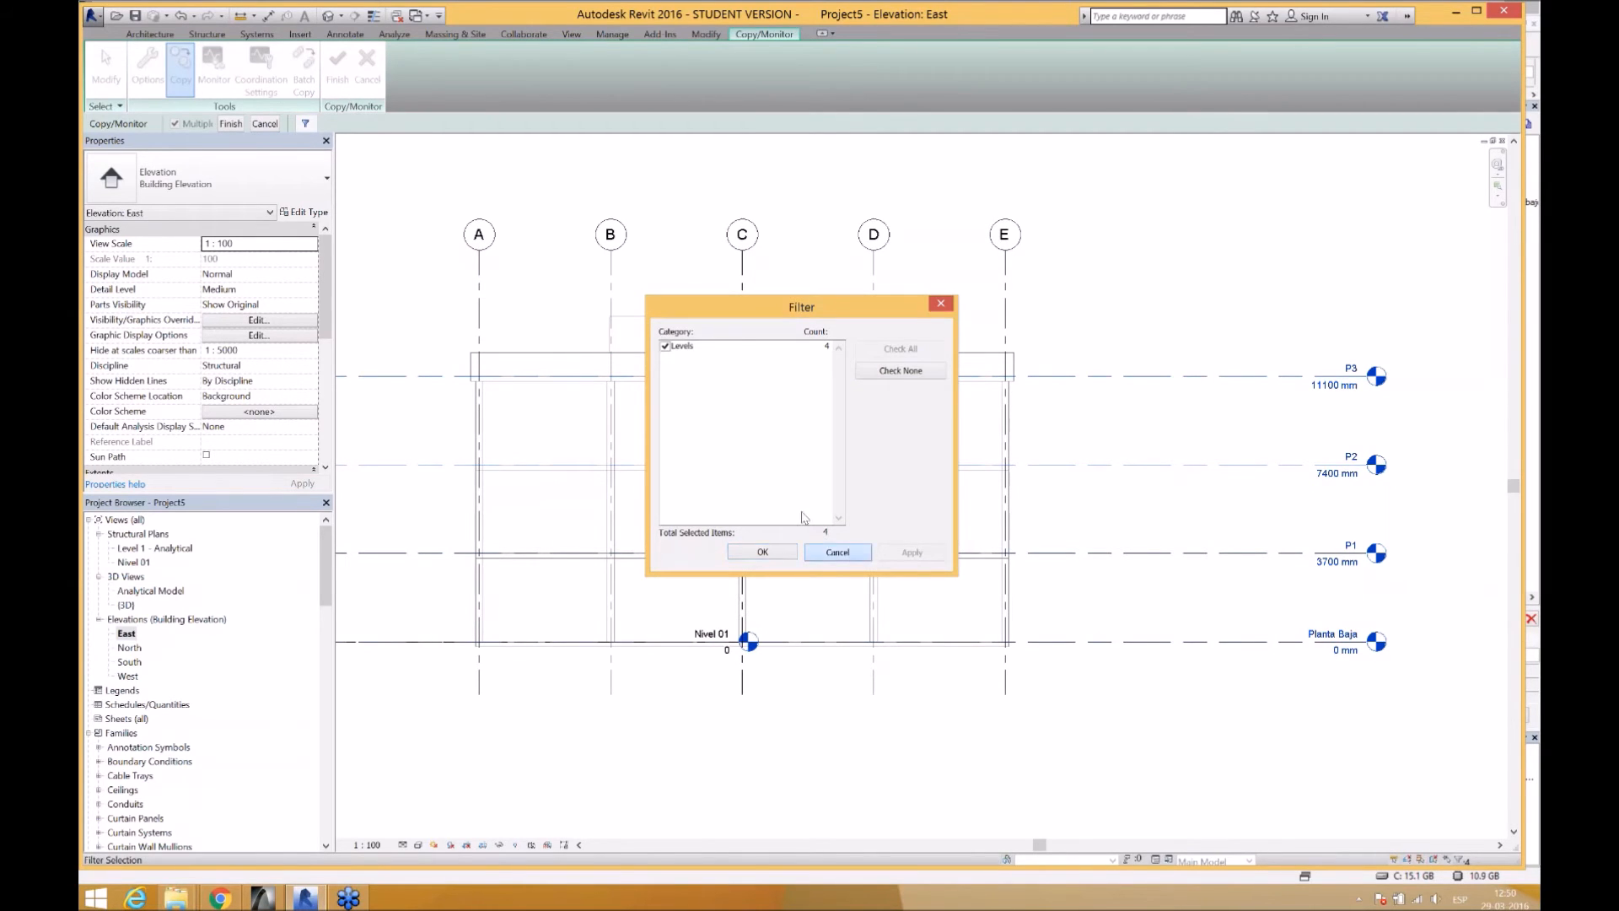
left_click(835, 553)
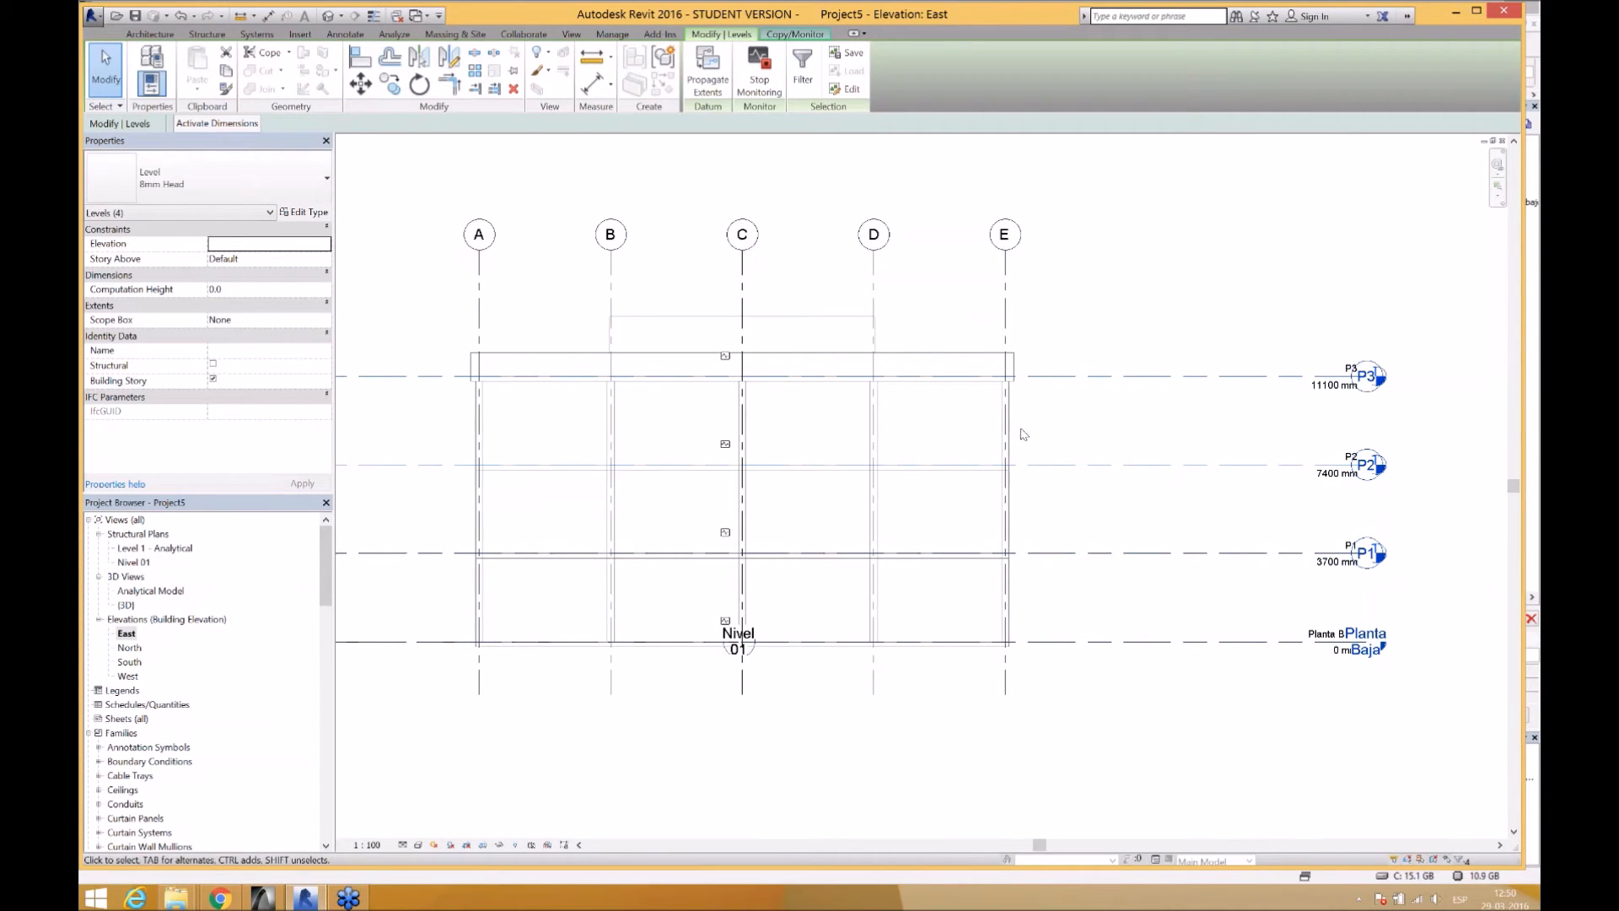
- Delete the project's original Nivel 01 level together with its views and finish the Copy/Monitor session
scroll(1023, 434, "down", 1)
middle_click_drag(1022, 434, 1217, 382)
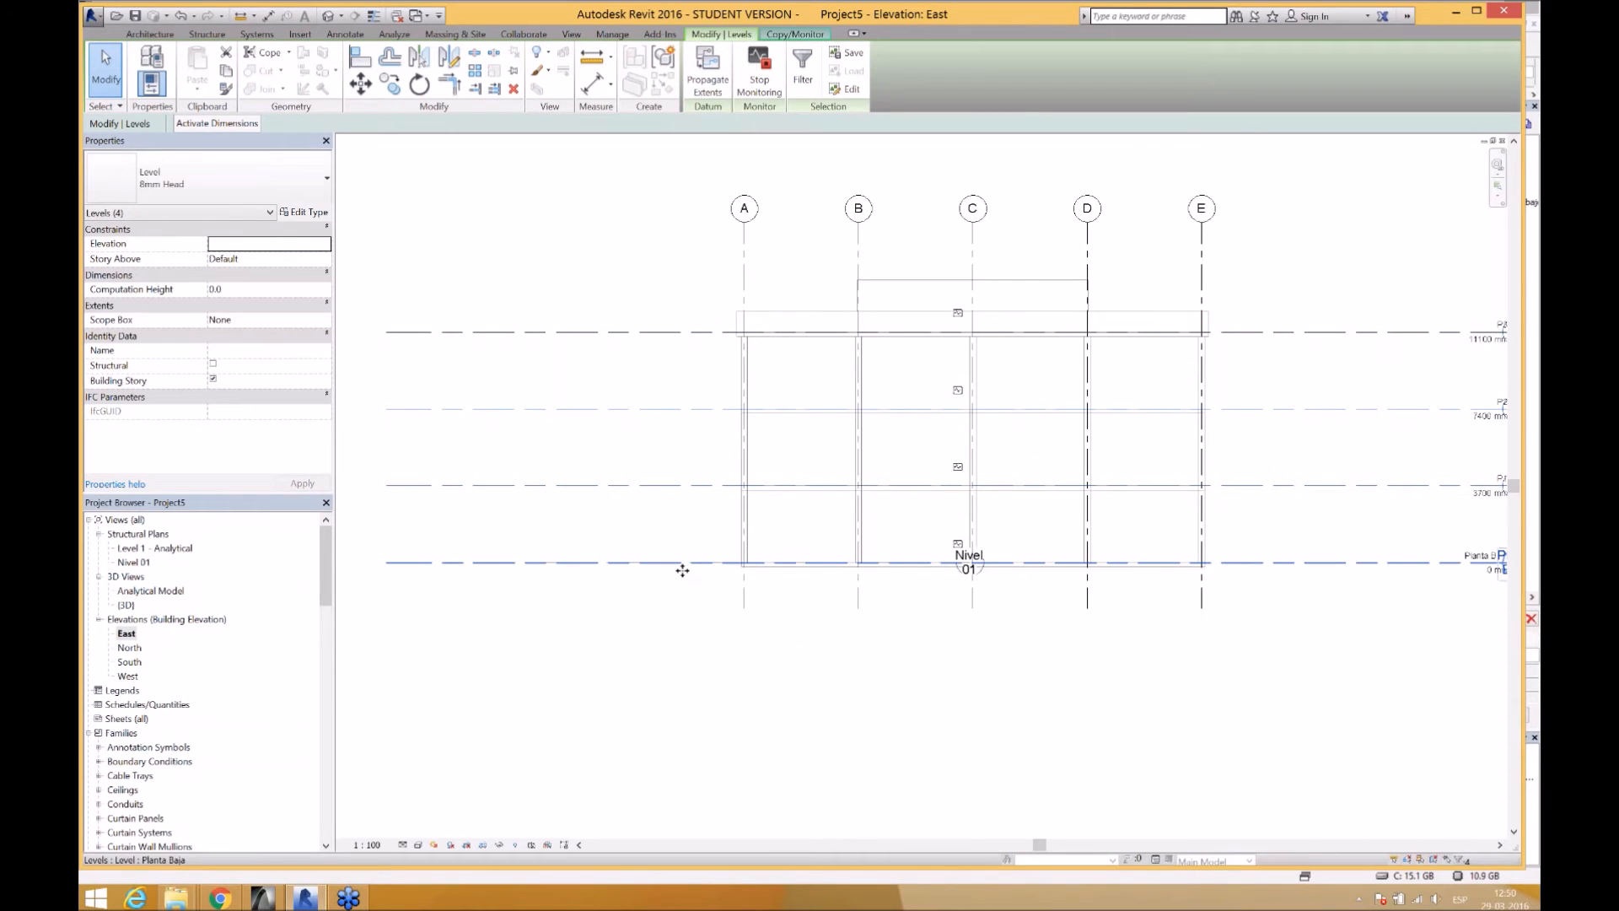
key("Tab")
left_click(682, 571)
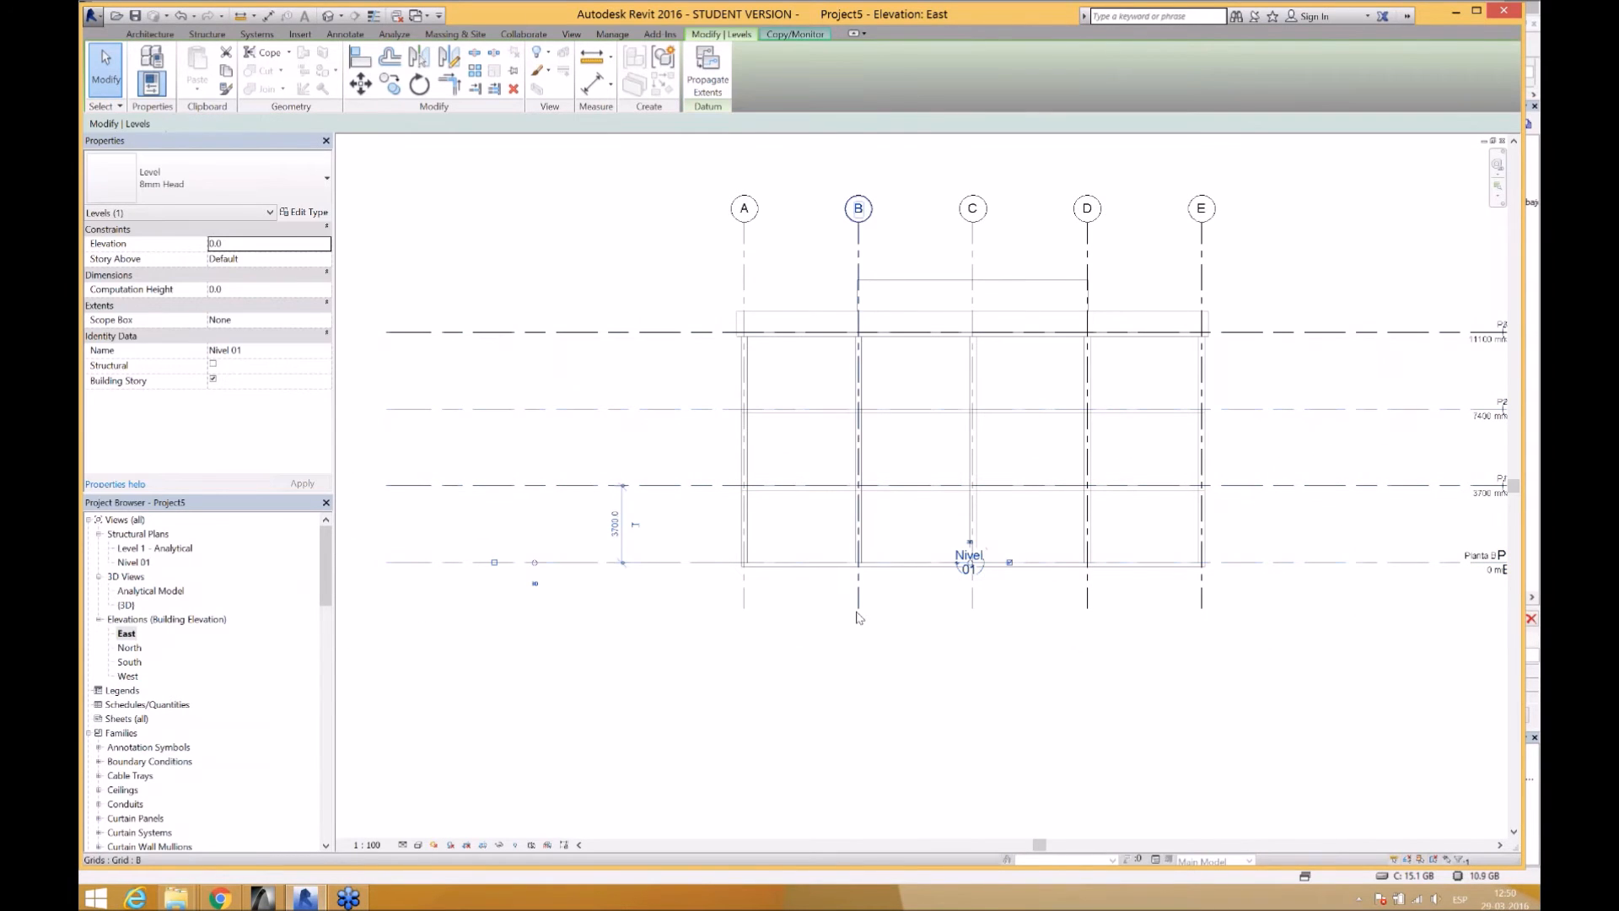
key("Delete")
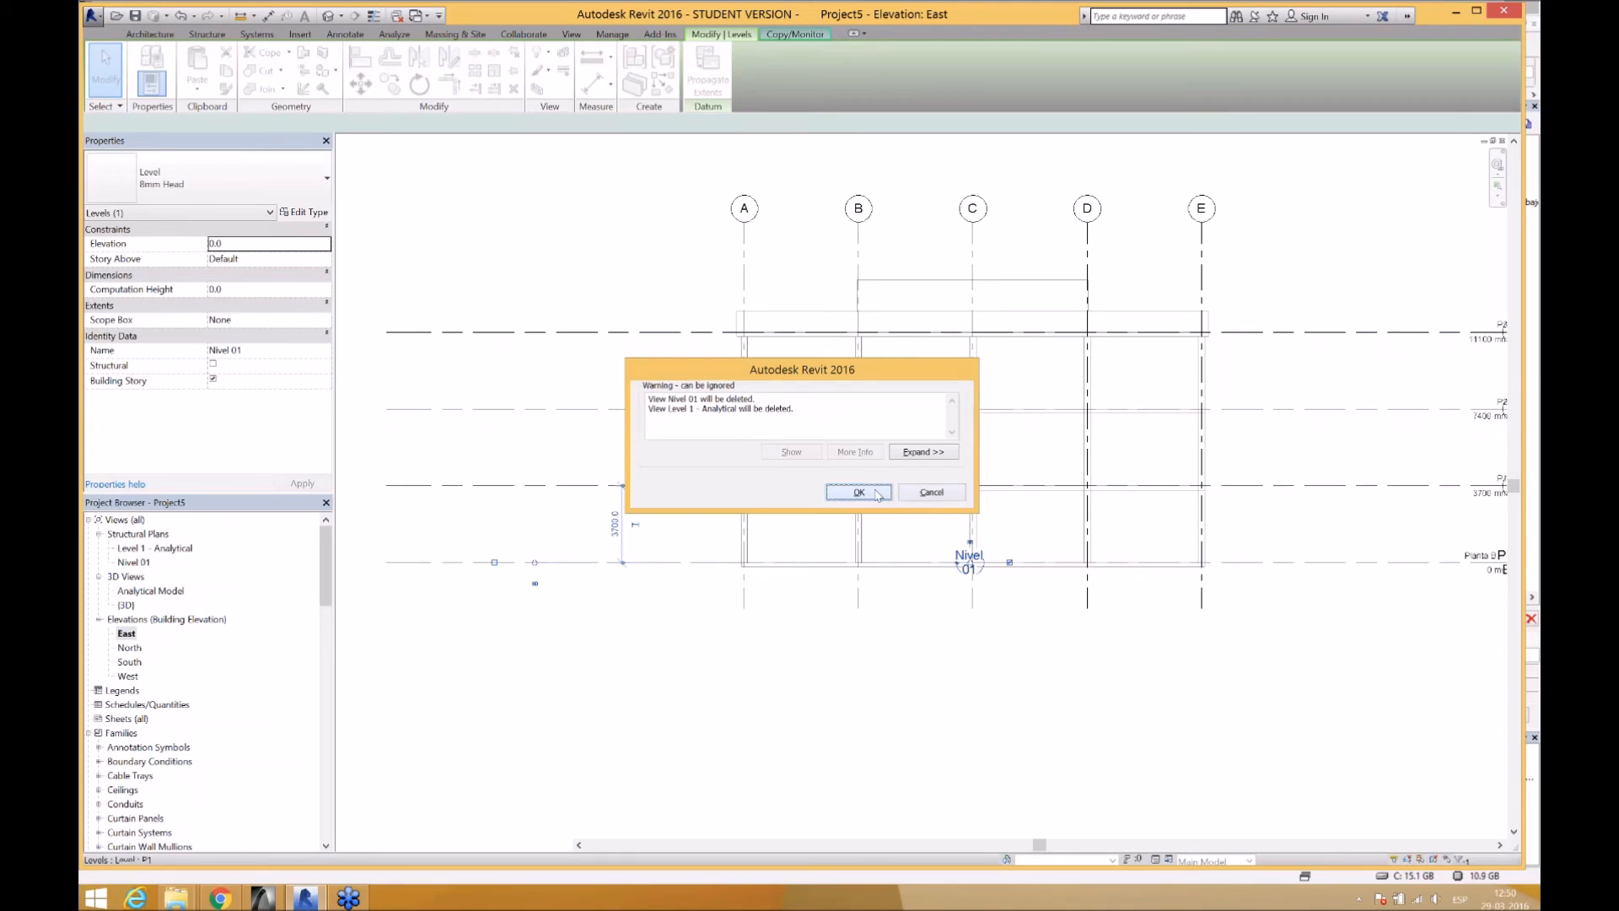
left_click(890, 491)
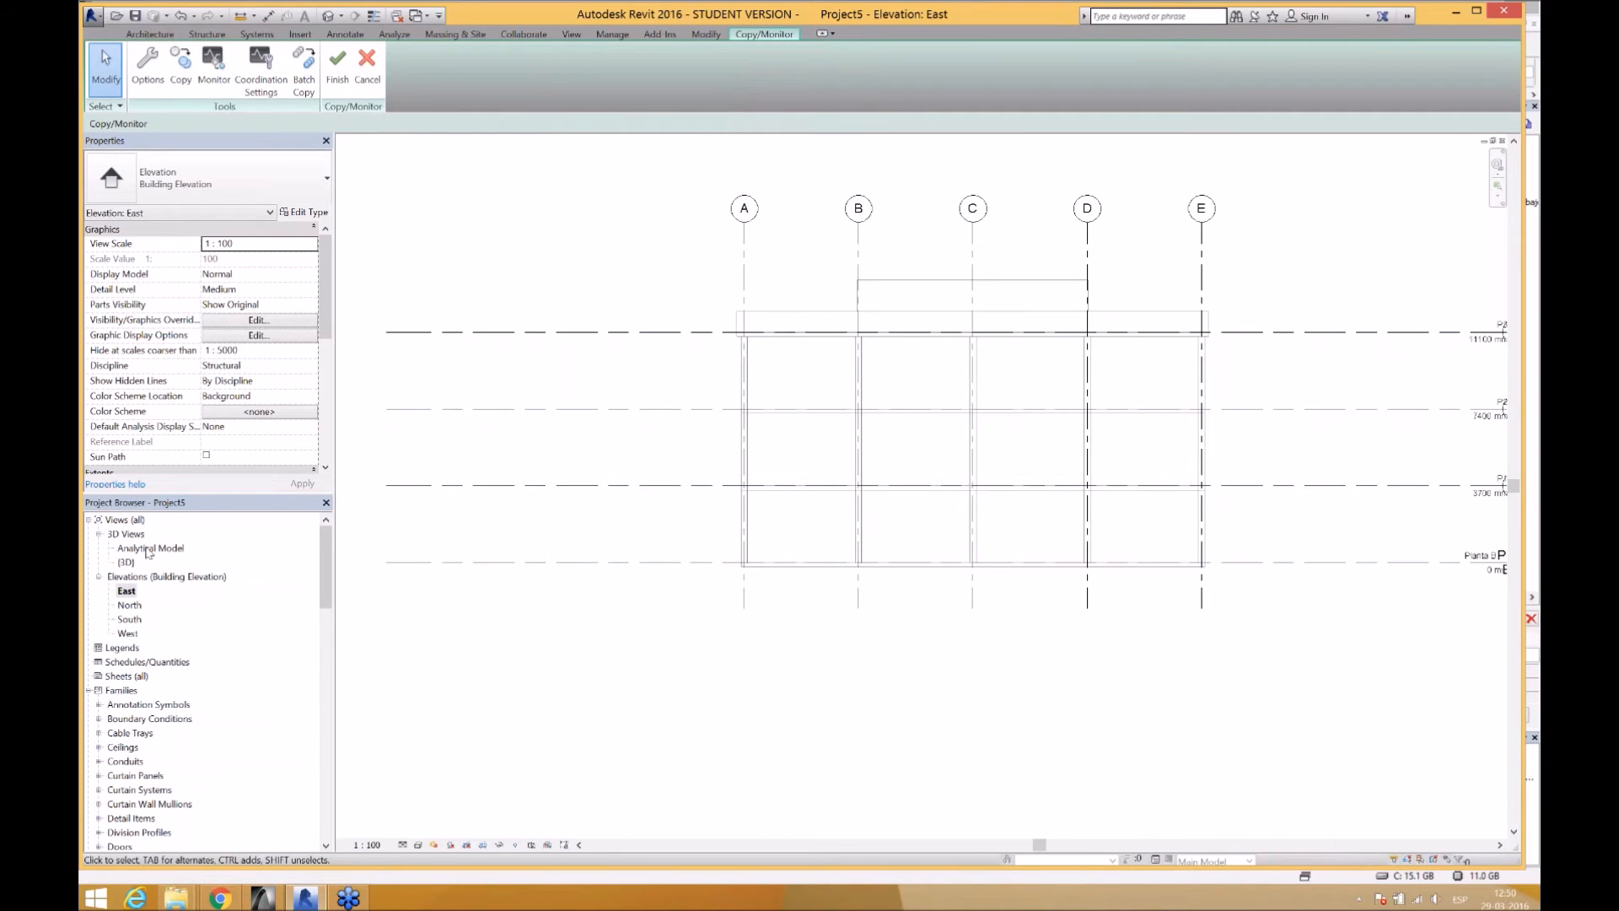
left_click(337, 68)
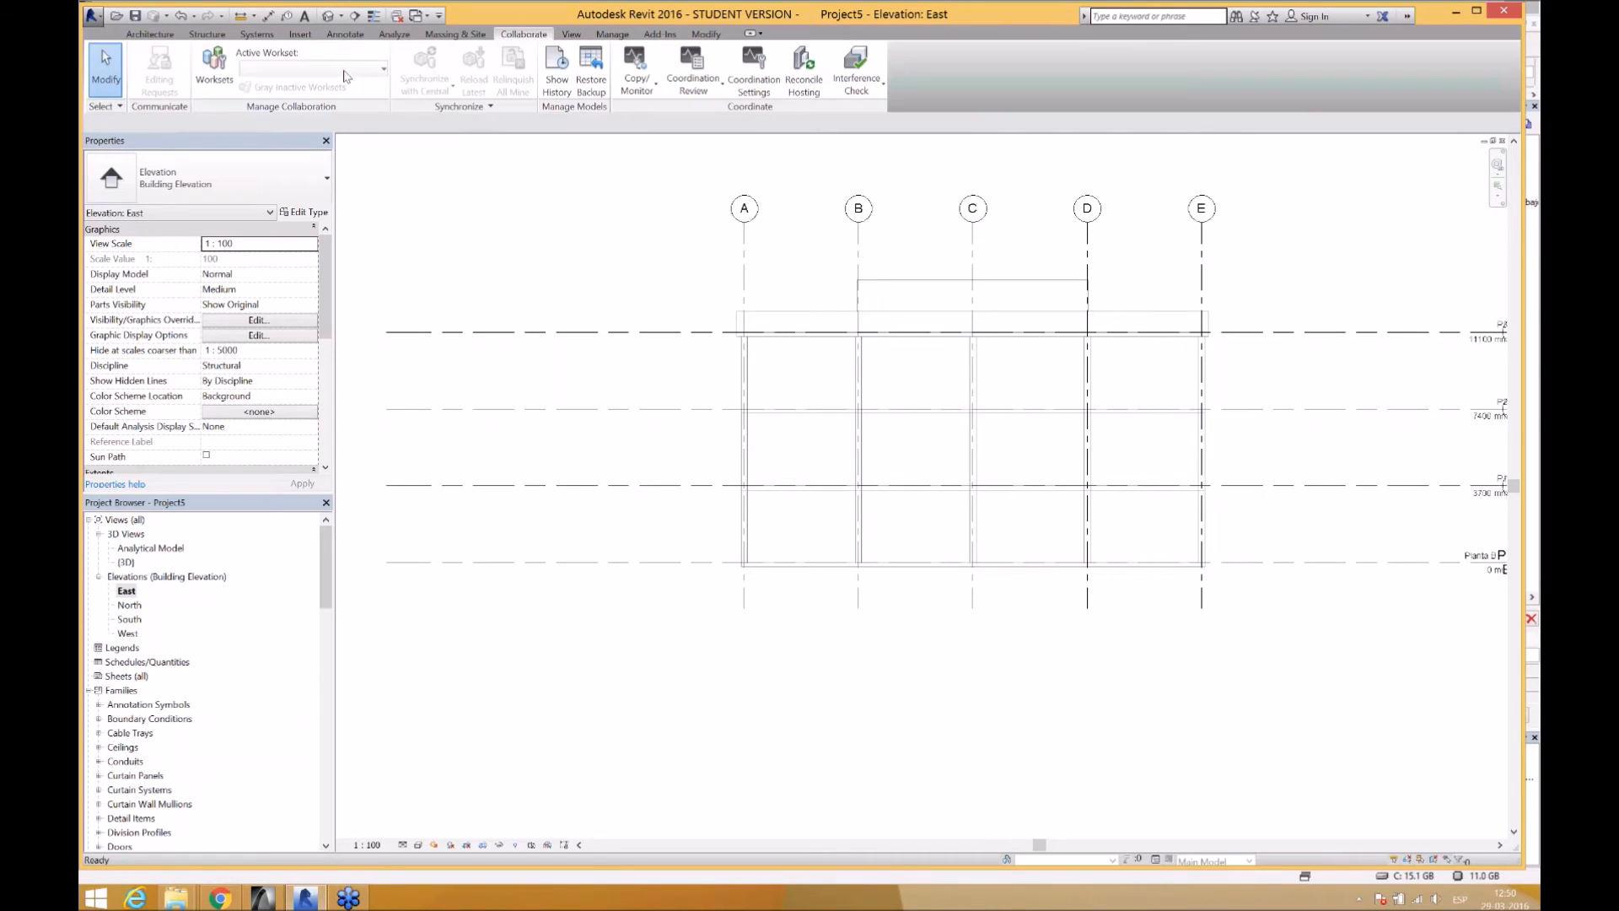
- Create structural plan views for the levels P1, P2, P3 and Planta Baja
scroll(930, 294, "down", 3)
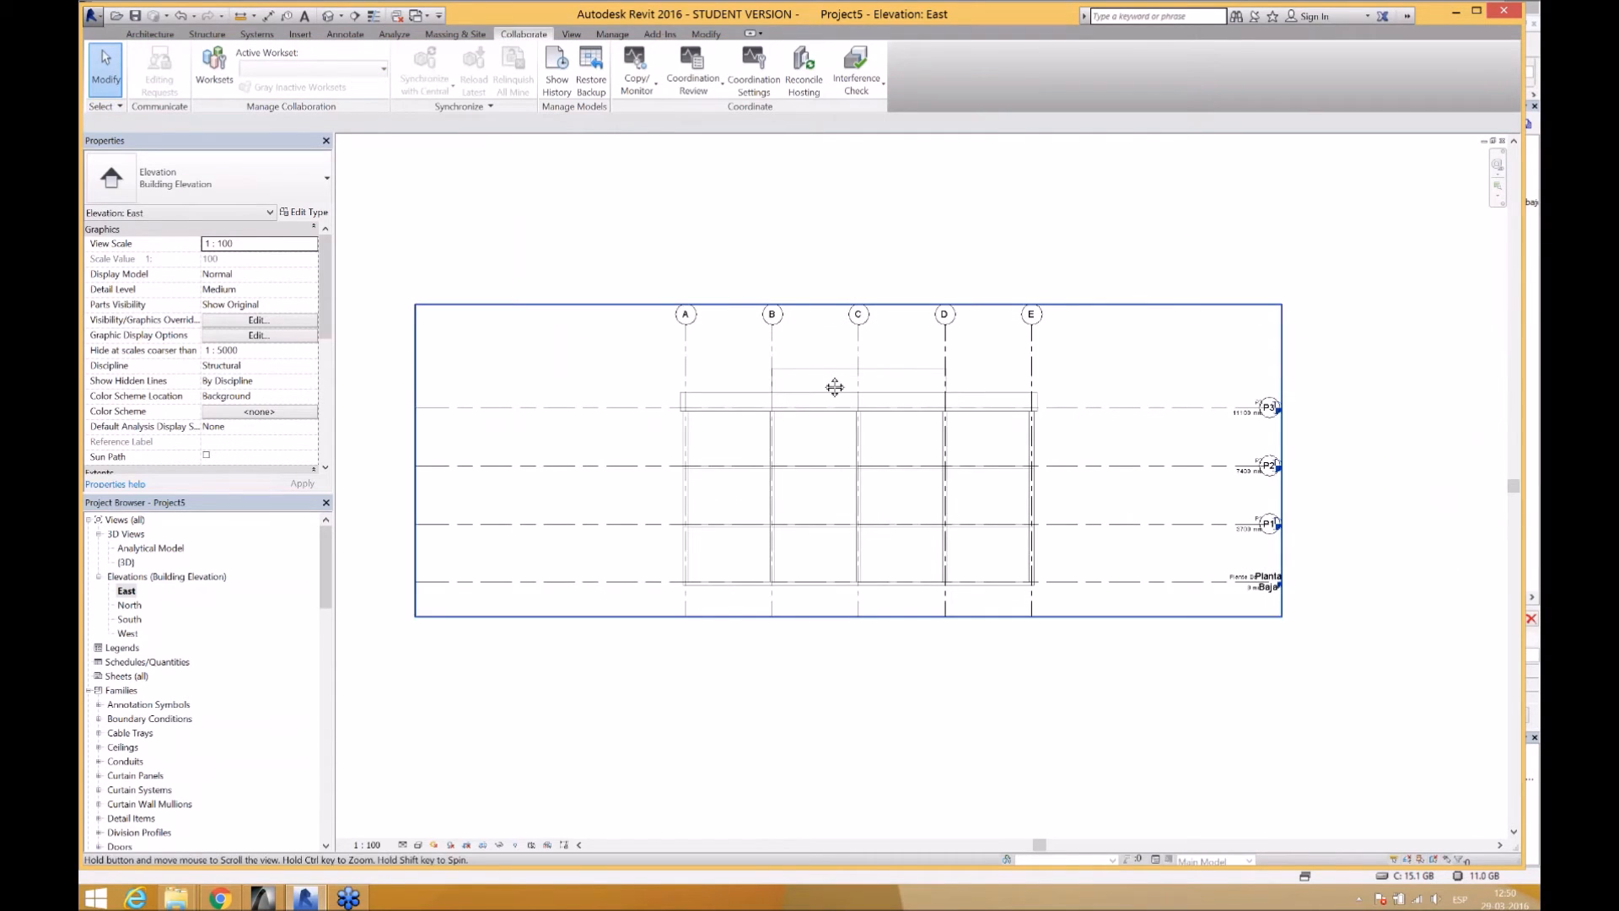
left_click(571, 34)
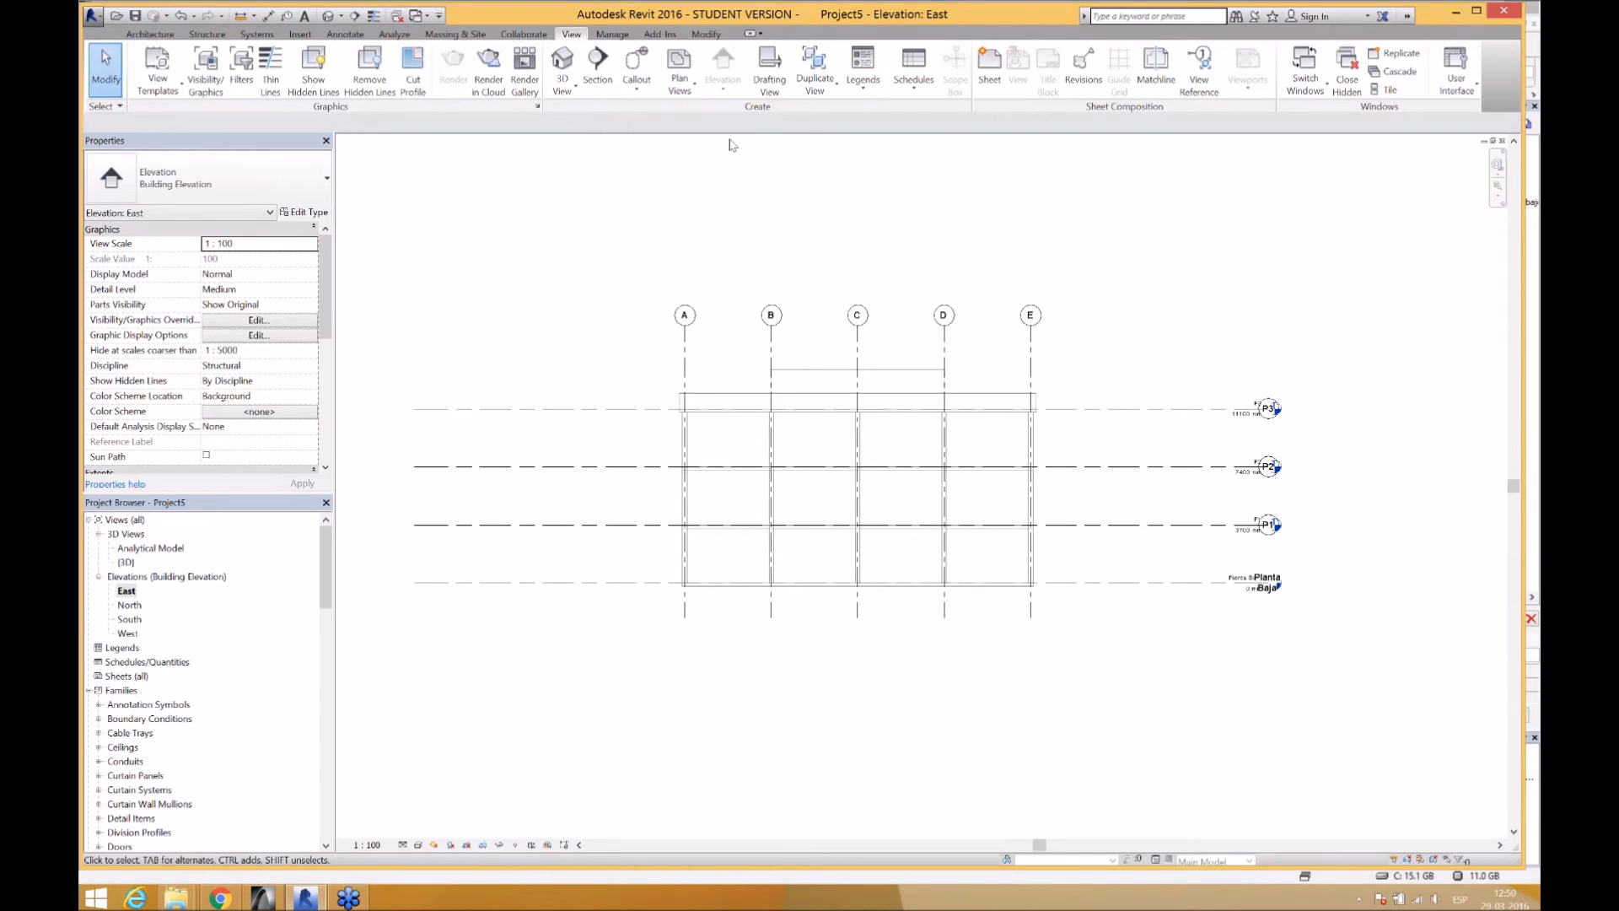
left_click(687, 89)
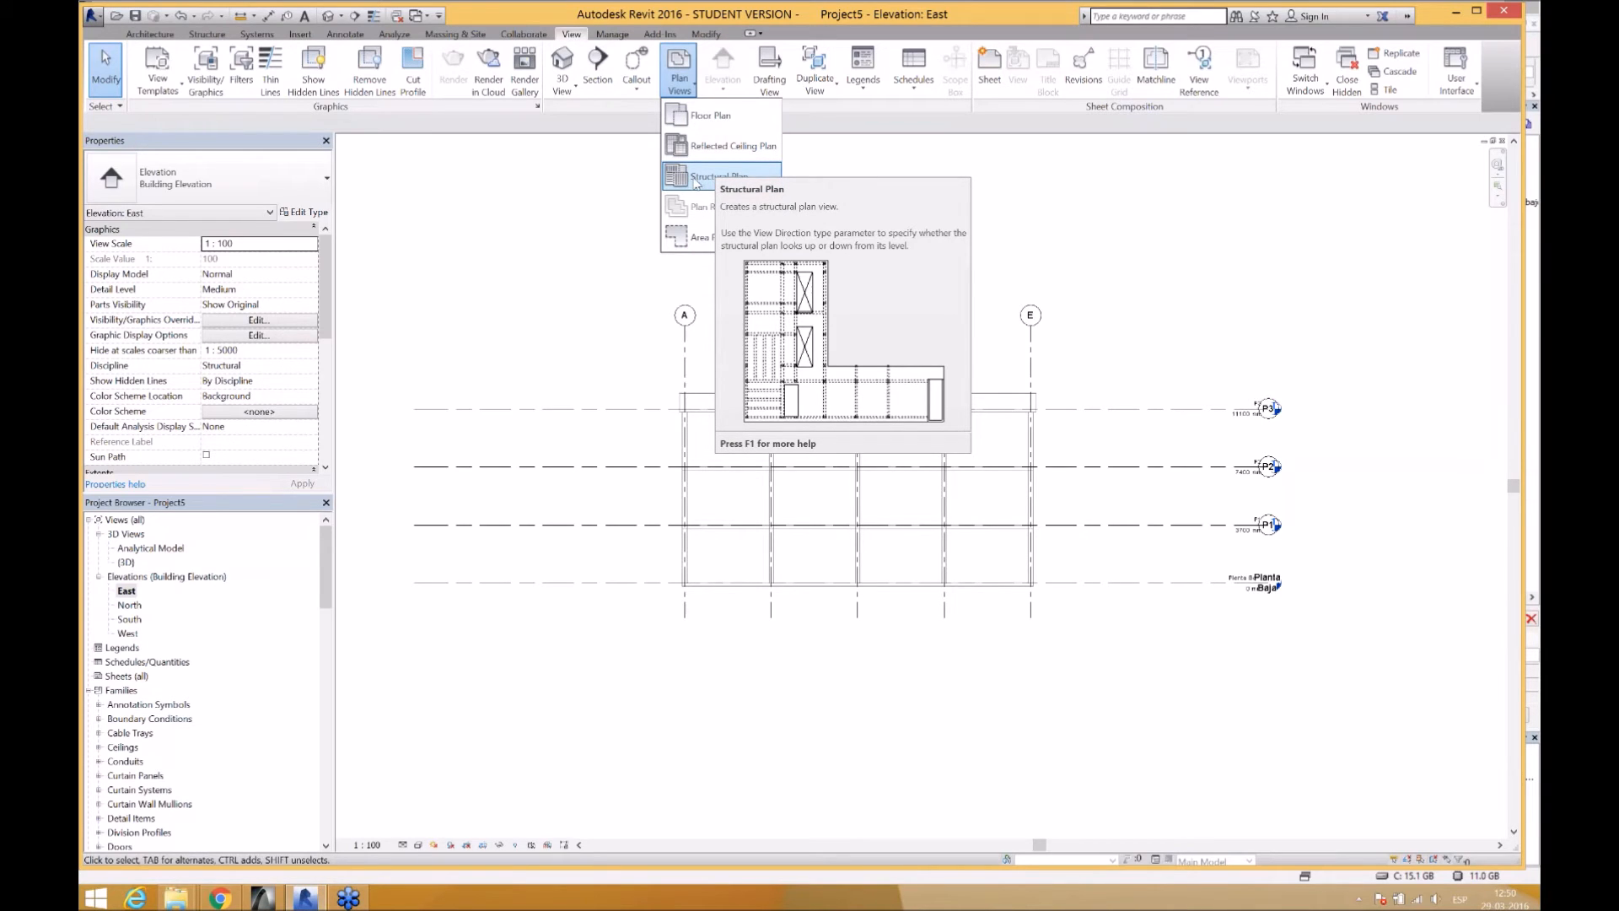
left_click(696, 176)
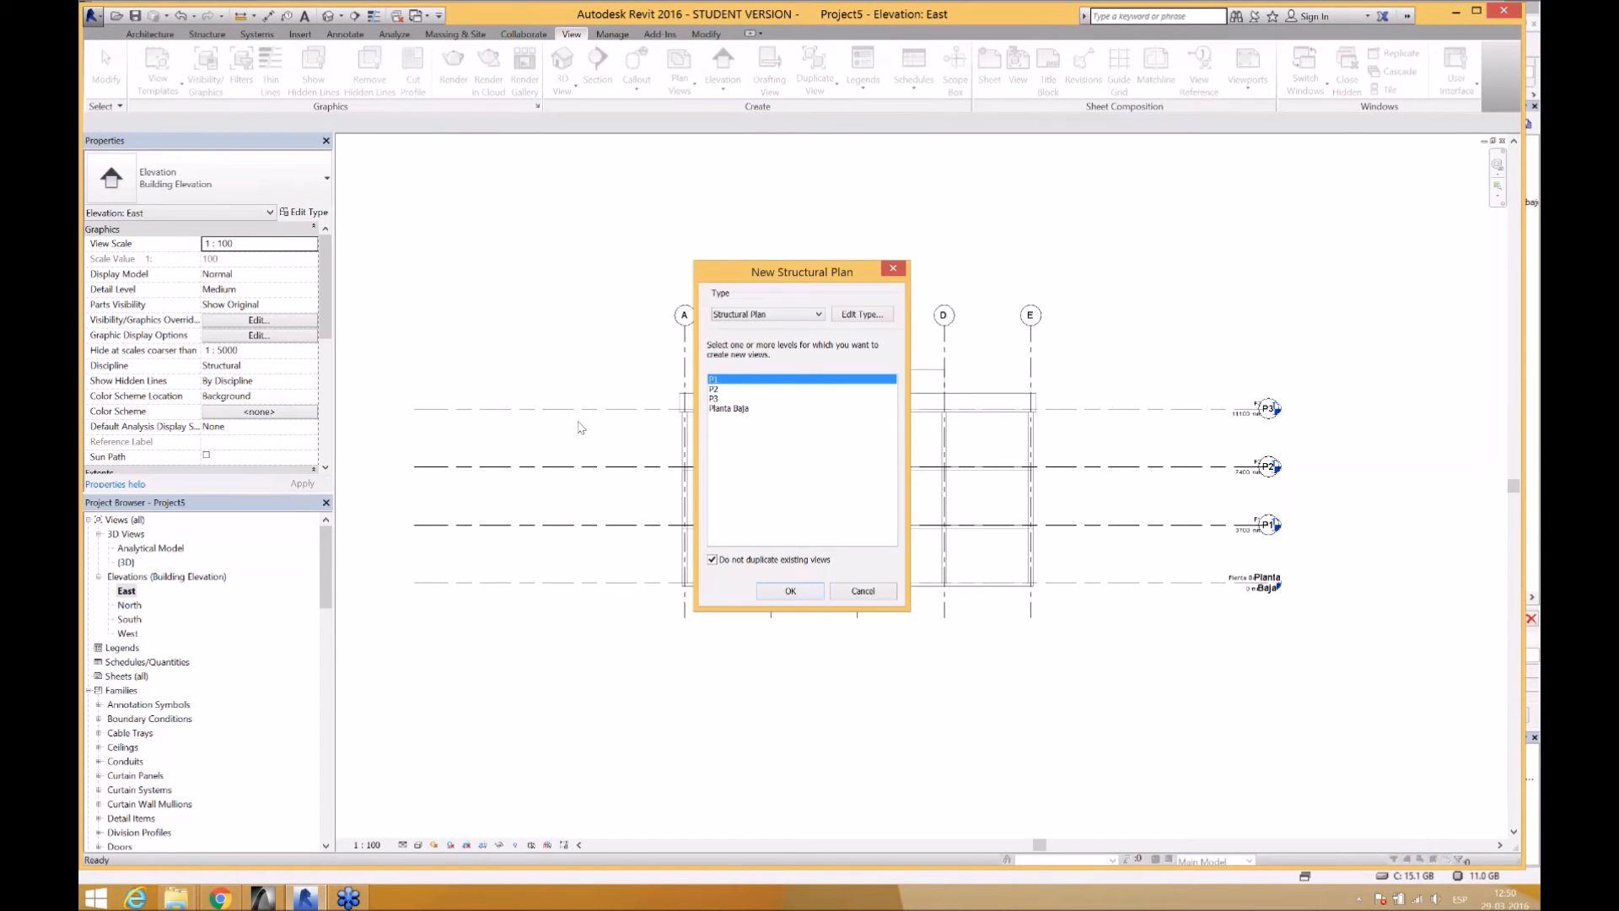
left_click(732, 409, "shift")
left_click(790, 591)
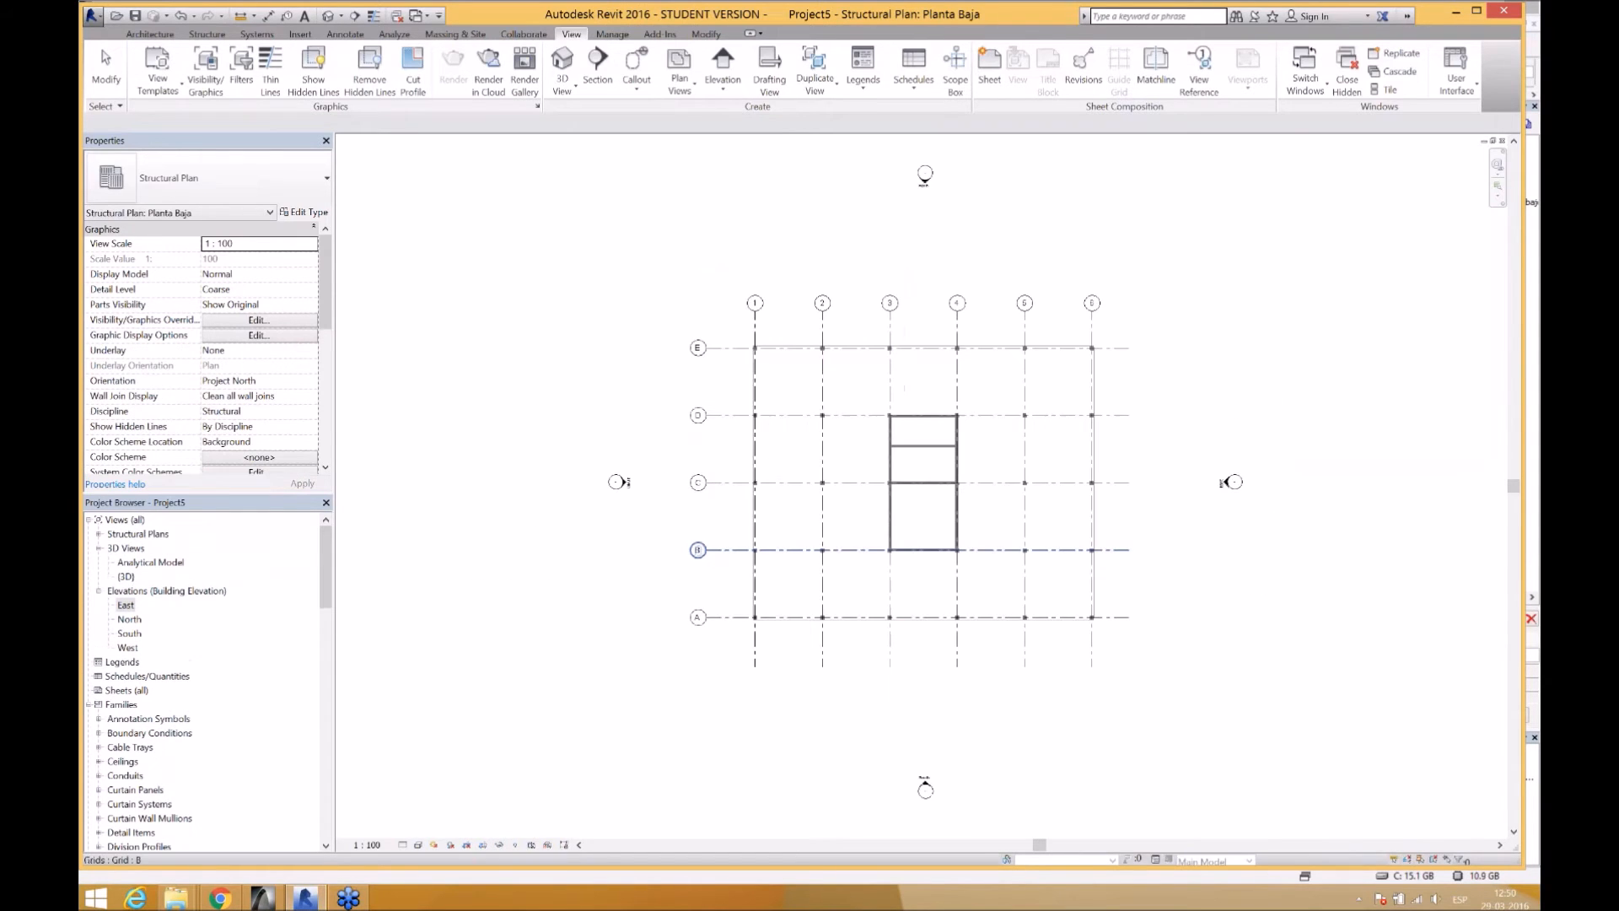
- Look through the new structural plans P1, P2 and P3, ending on Planta Baja
left_click(100, 534)
double_click(130, 593)
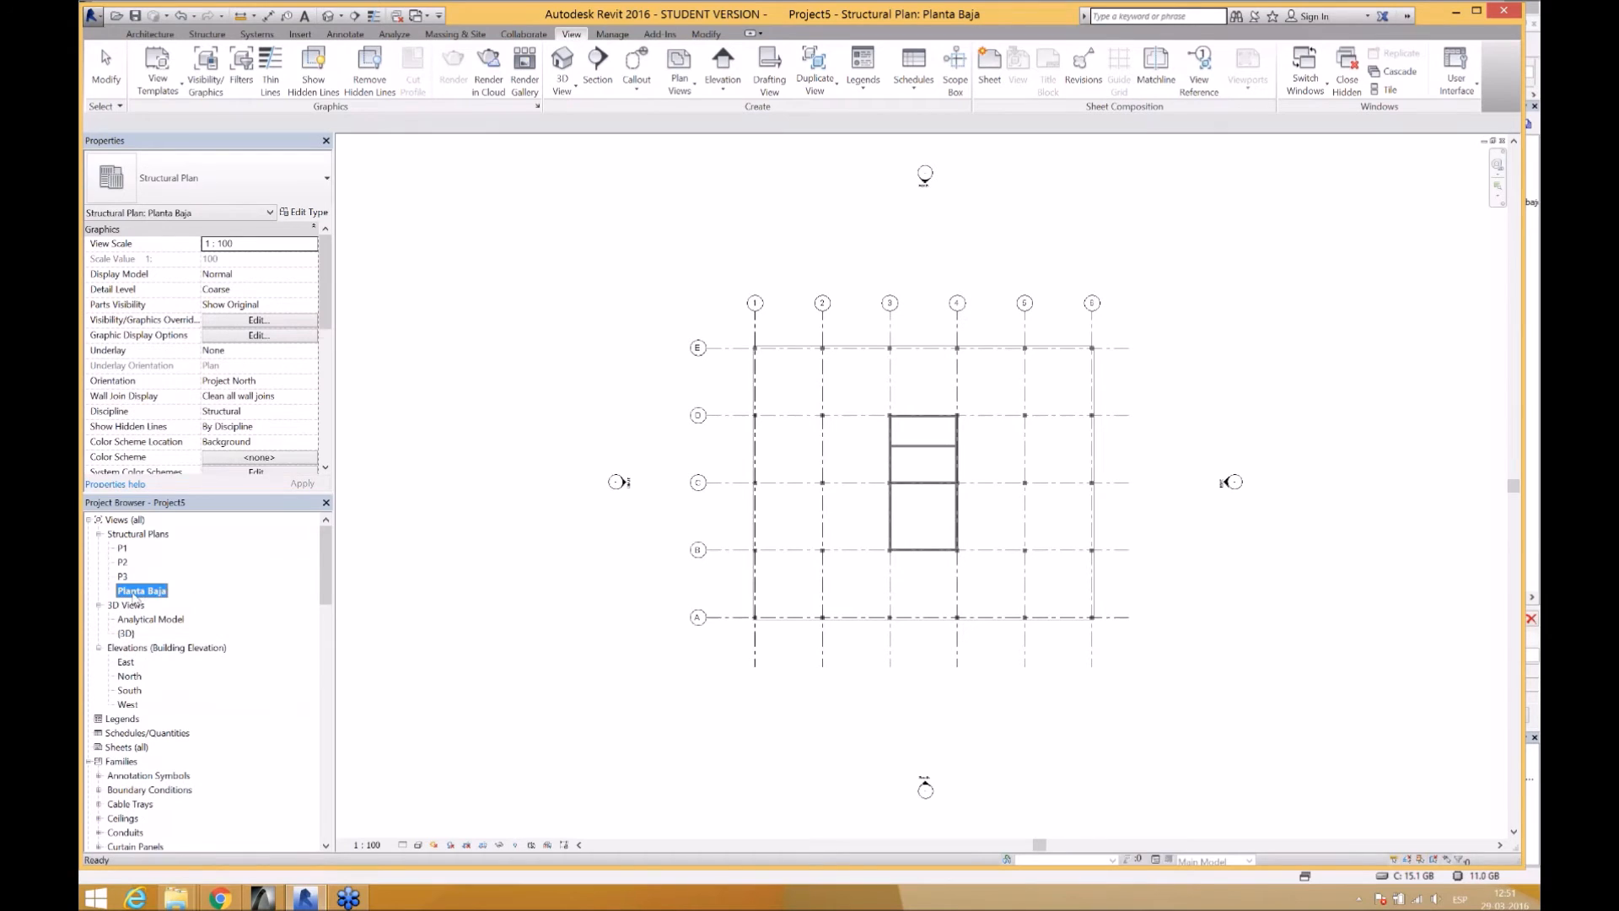
double_click(125, 577)
double_click(122, 548)
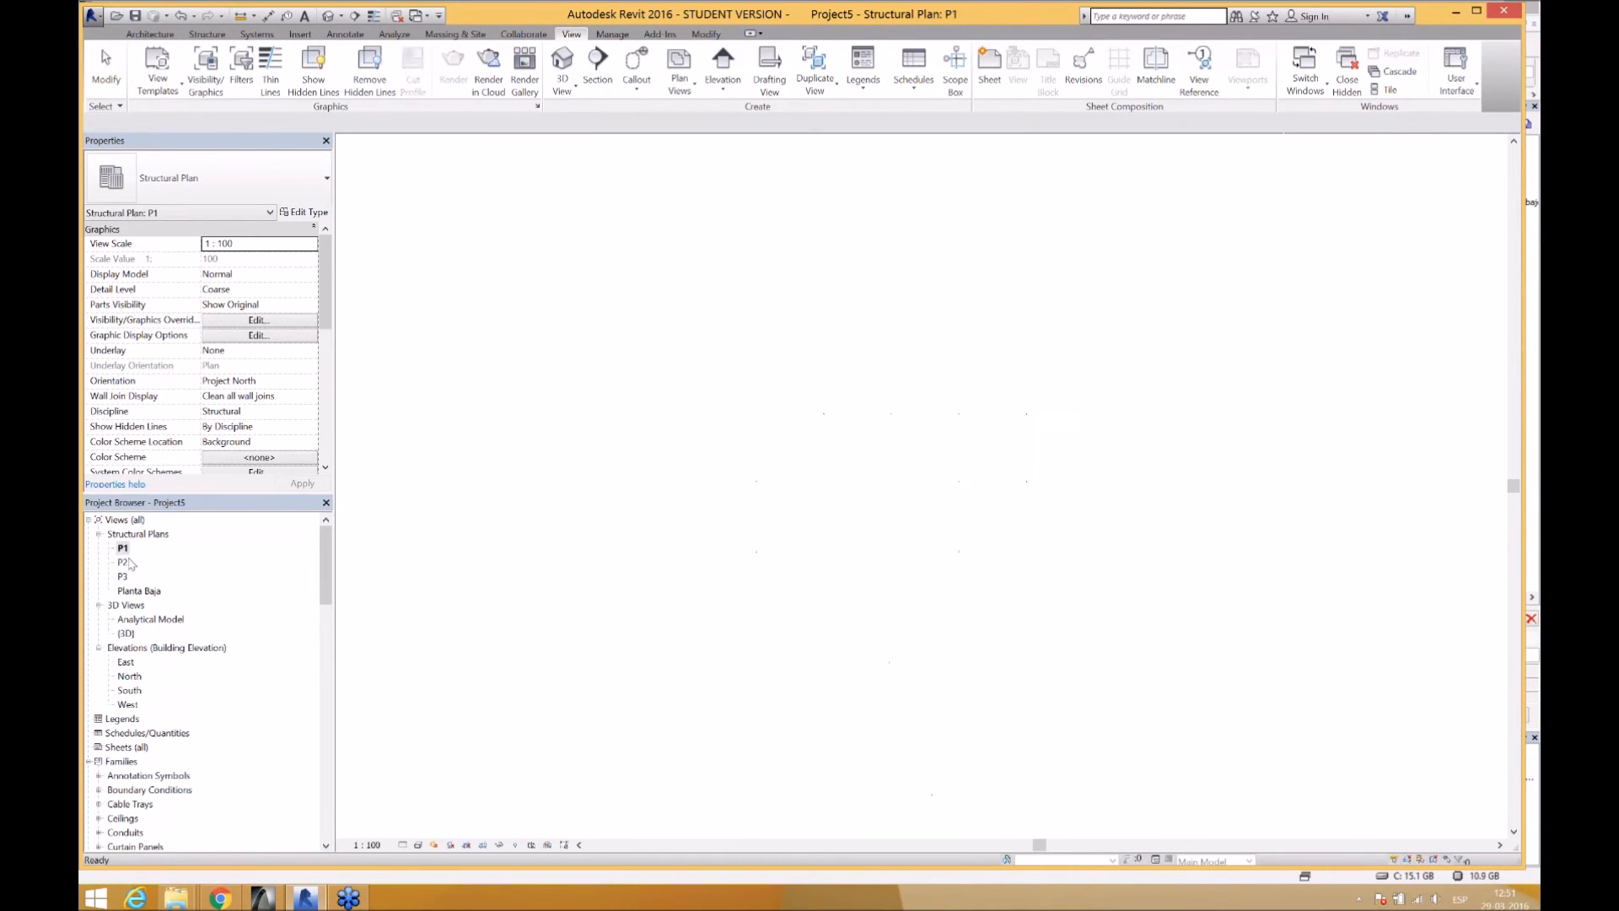
left_click(123, 563)
double_click(124, 563)
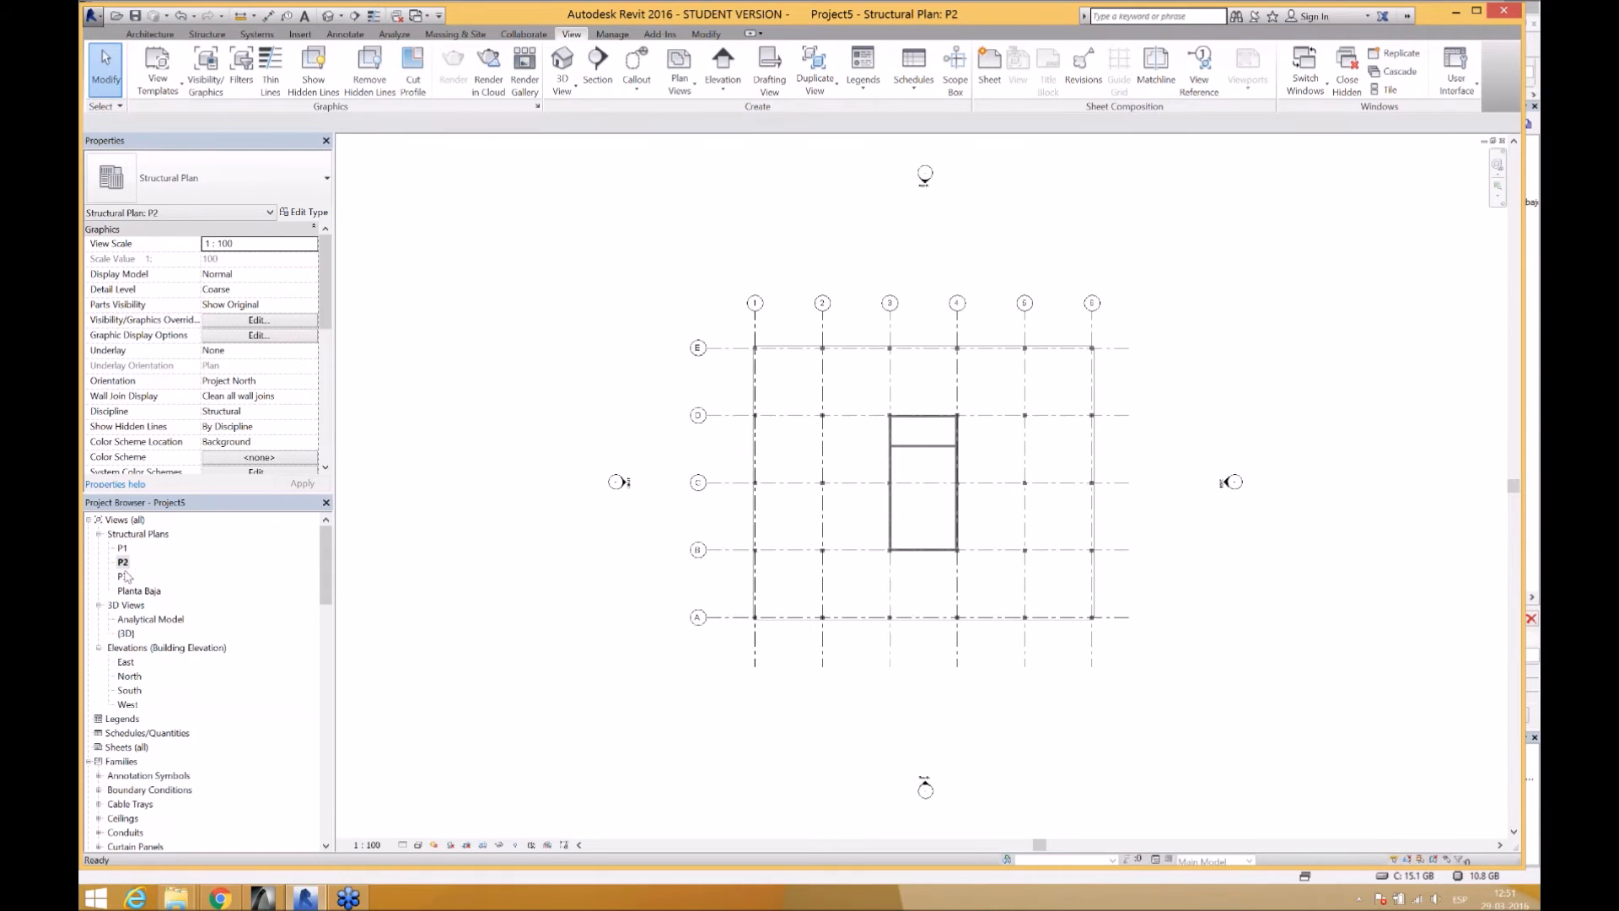
double_click(131, 591)
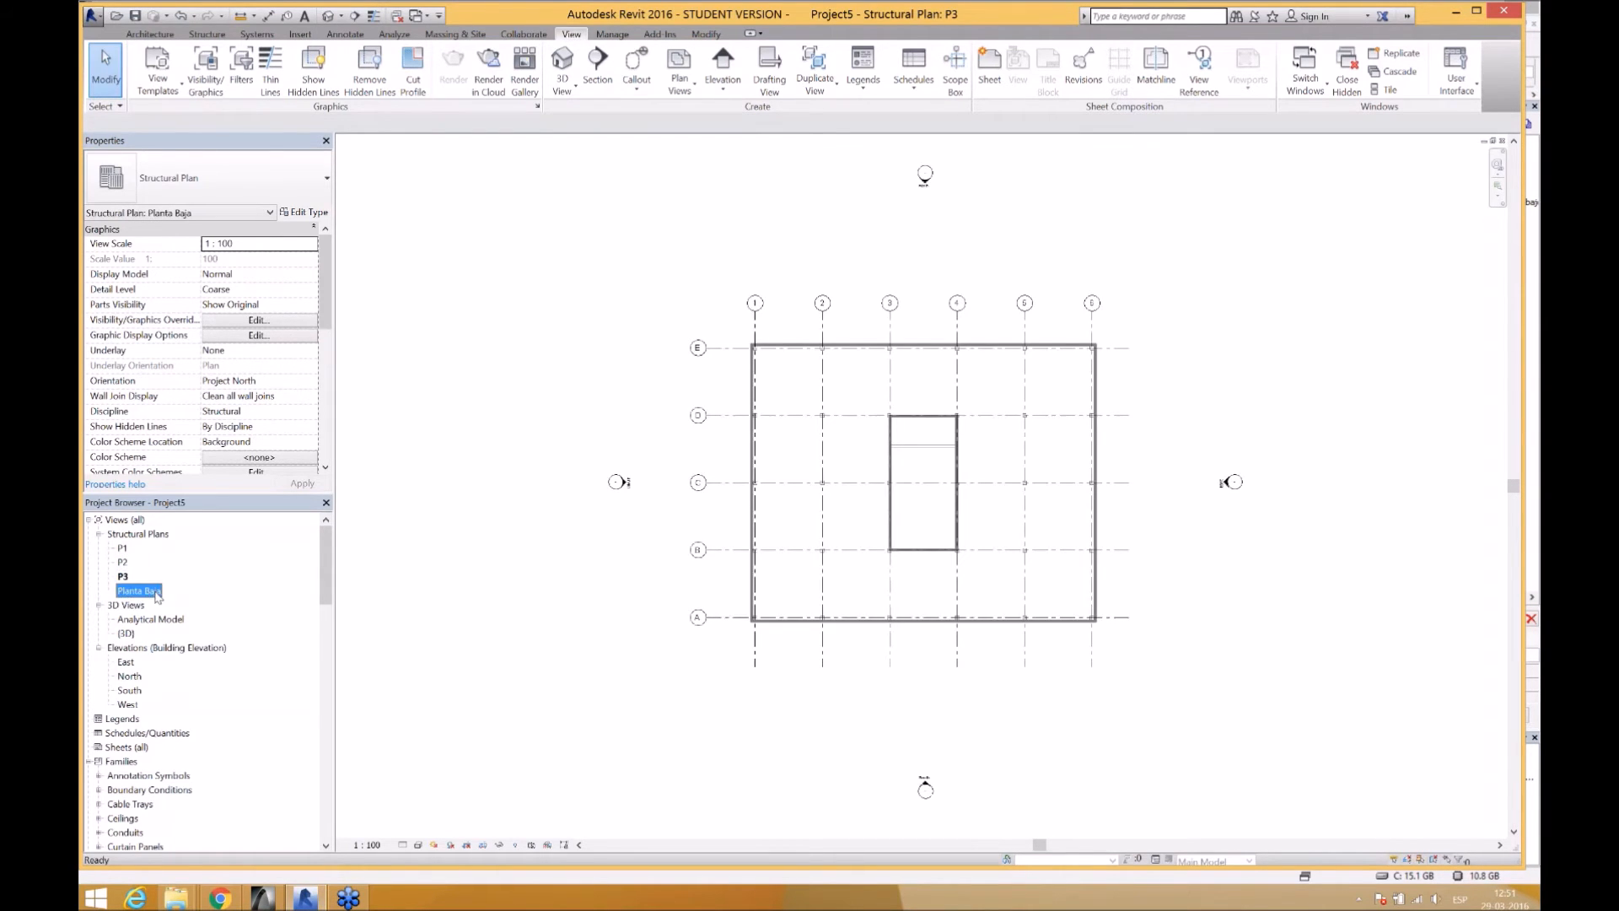
middle_click_drag(1016, 478, 972, 482)
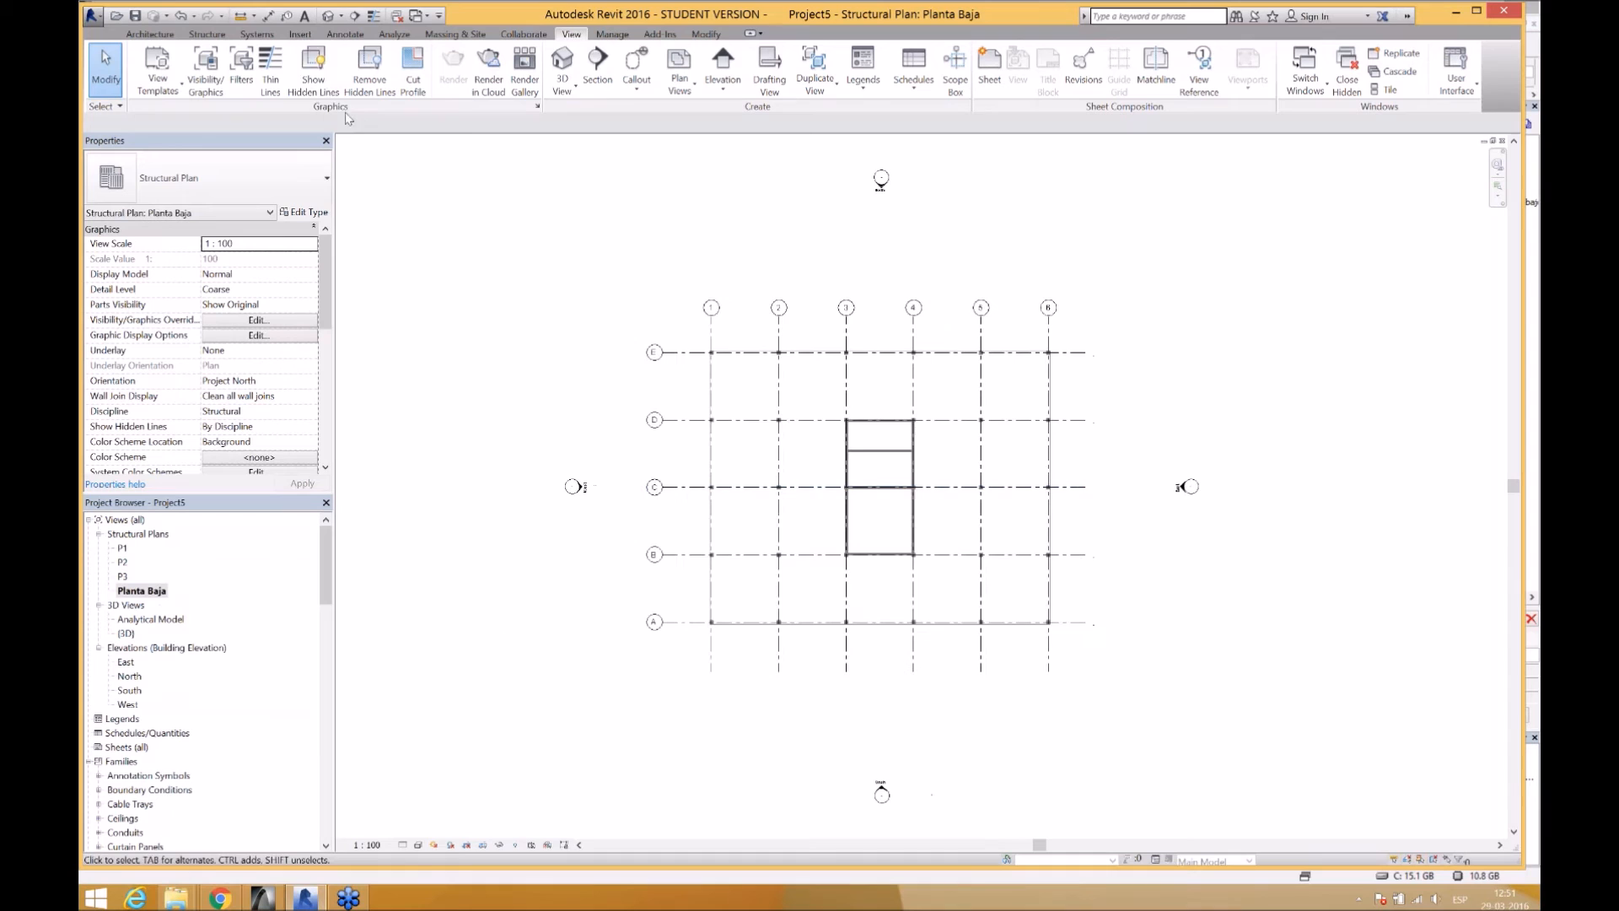
- Open the default 3D view and start a Copy/Monitor session on the linked building model
left_click(329, 16)
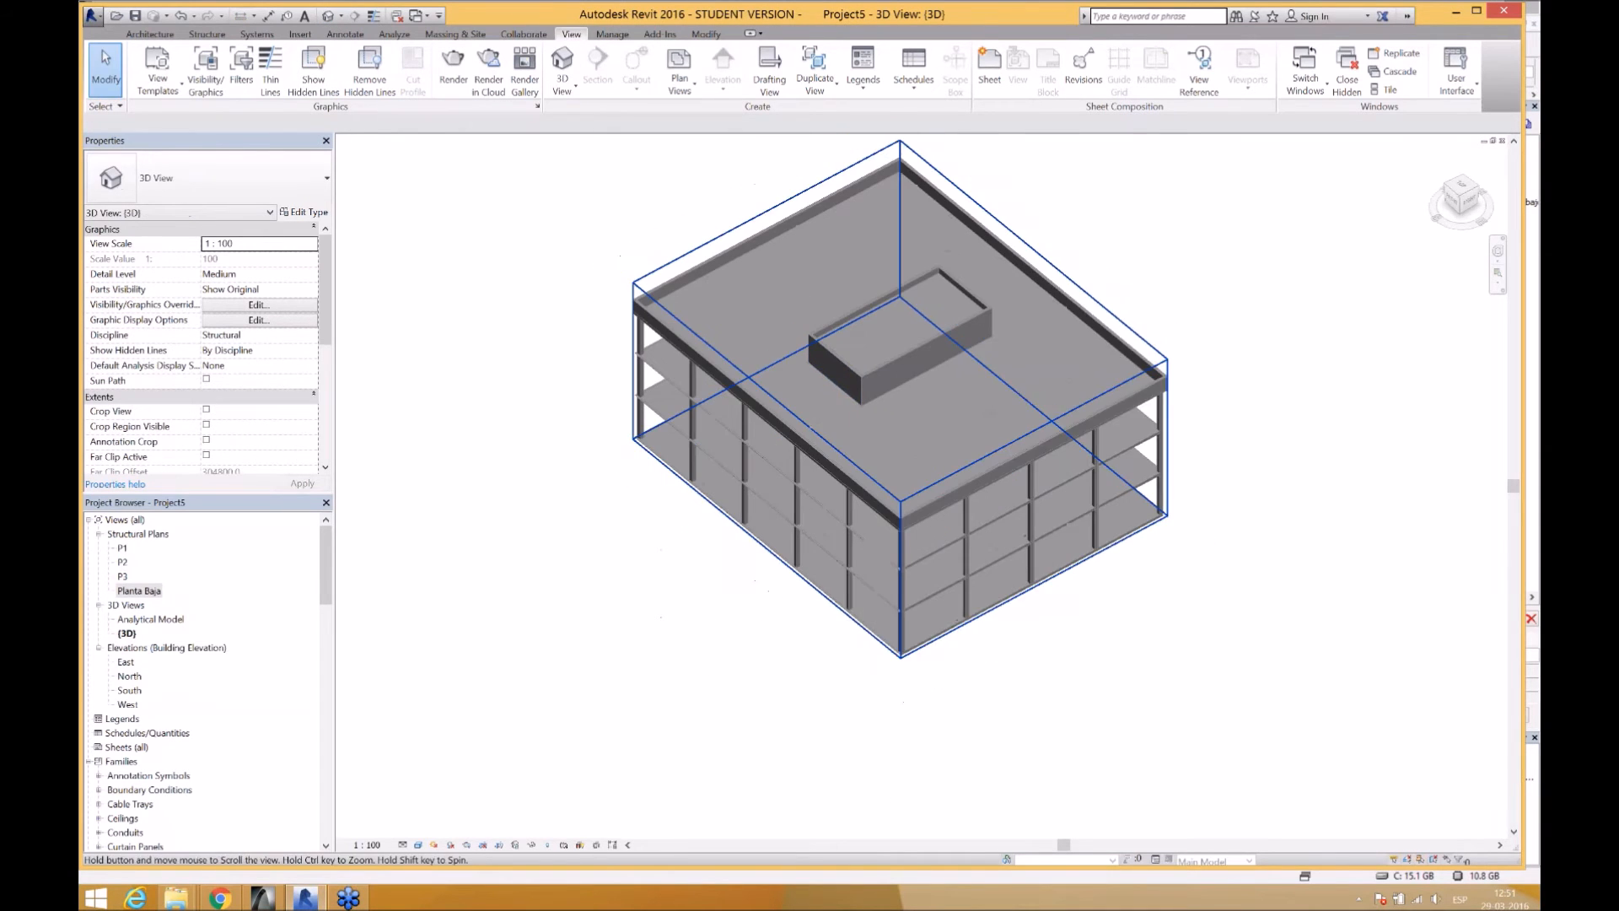
middle_click_drag(774, 335, 843, 362, "shift")
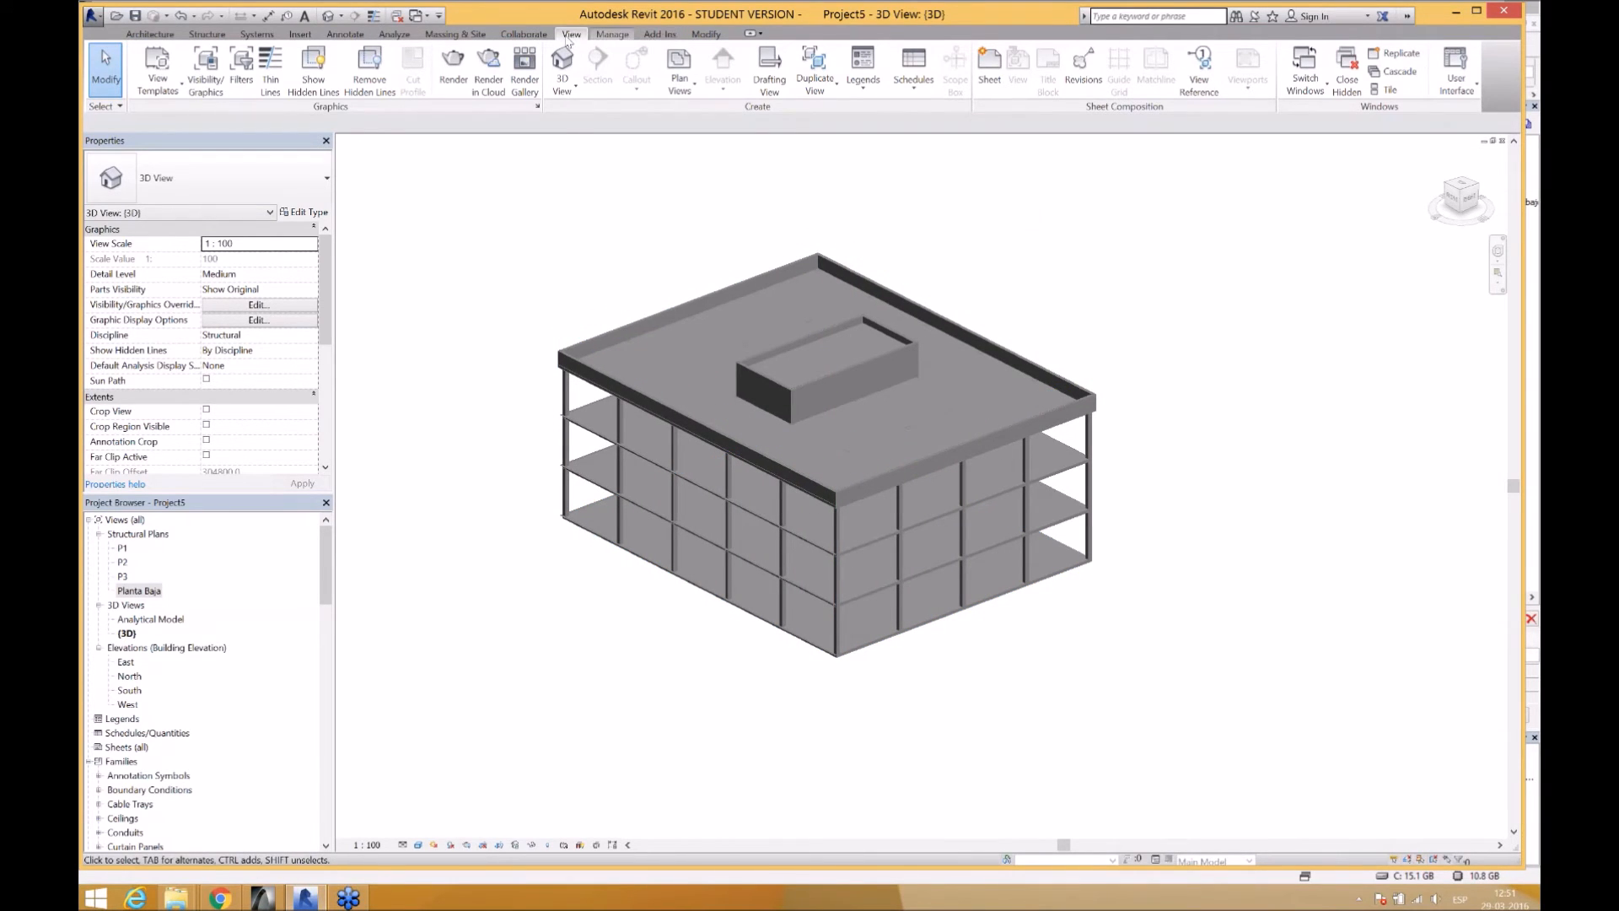
left_click(523, 34)
left_click(636, 71)
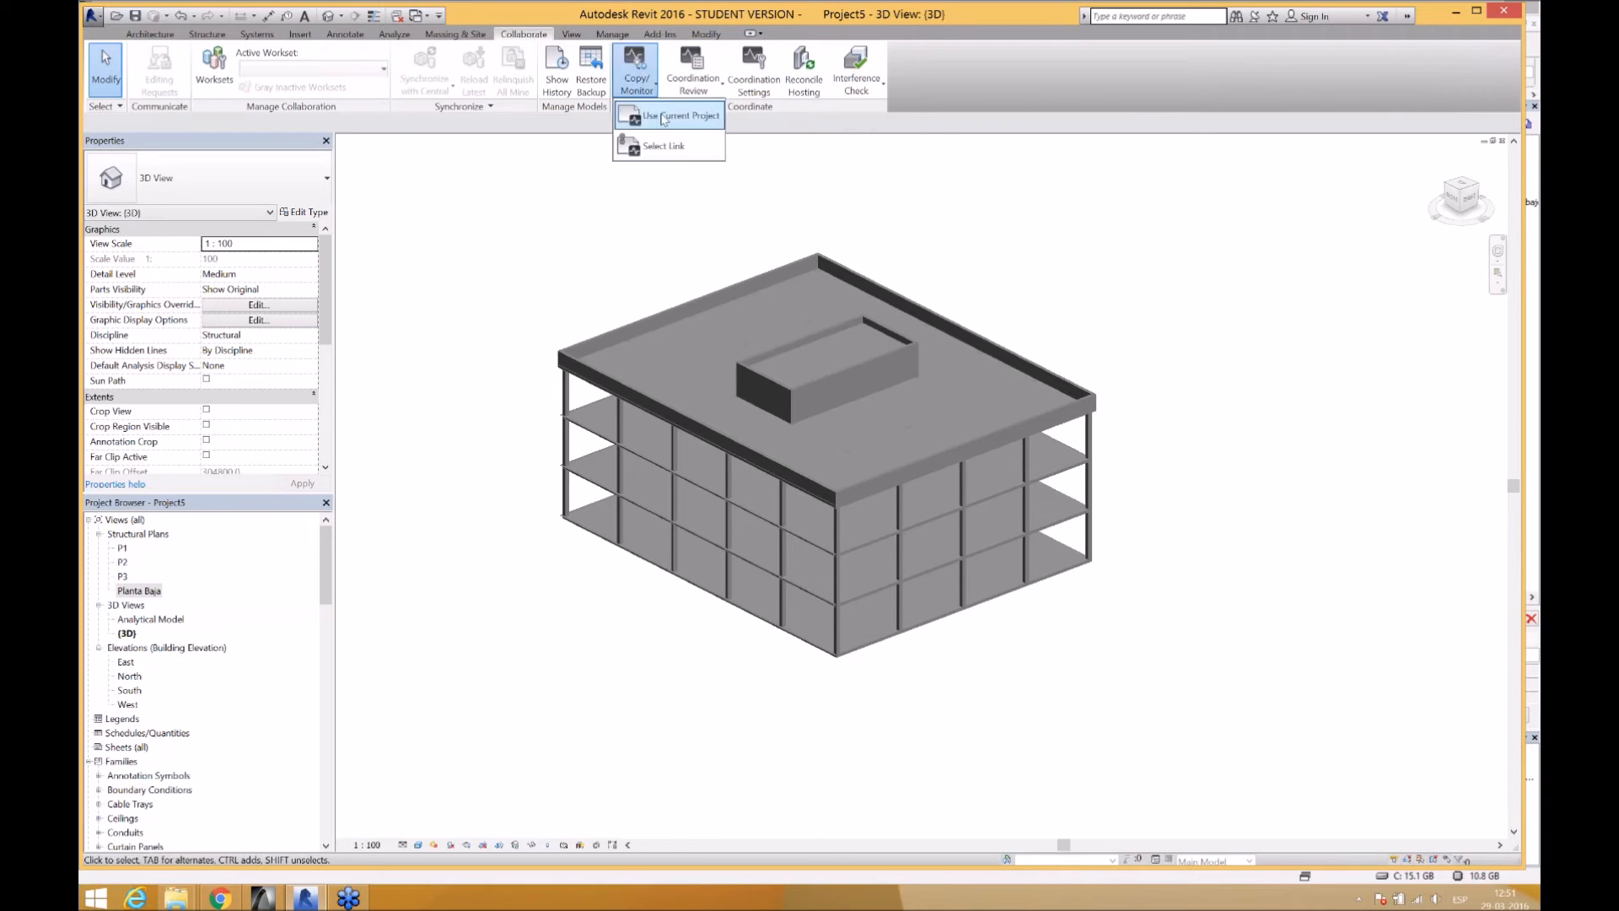
left_click(664, 146)
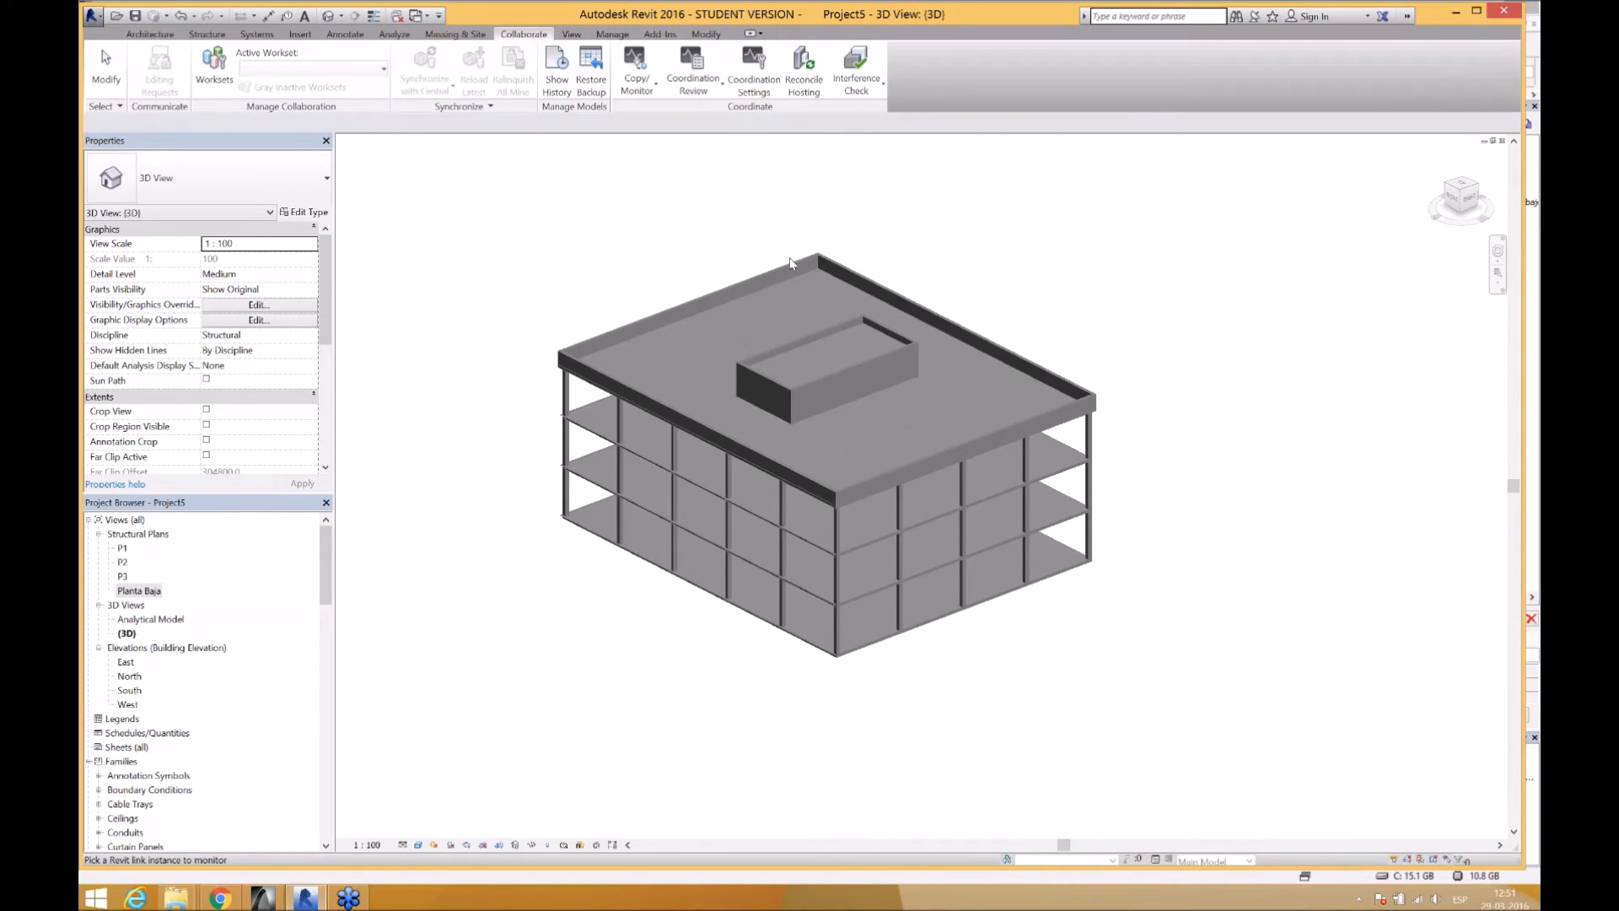
left_click(790, 263)
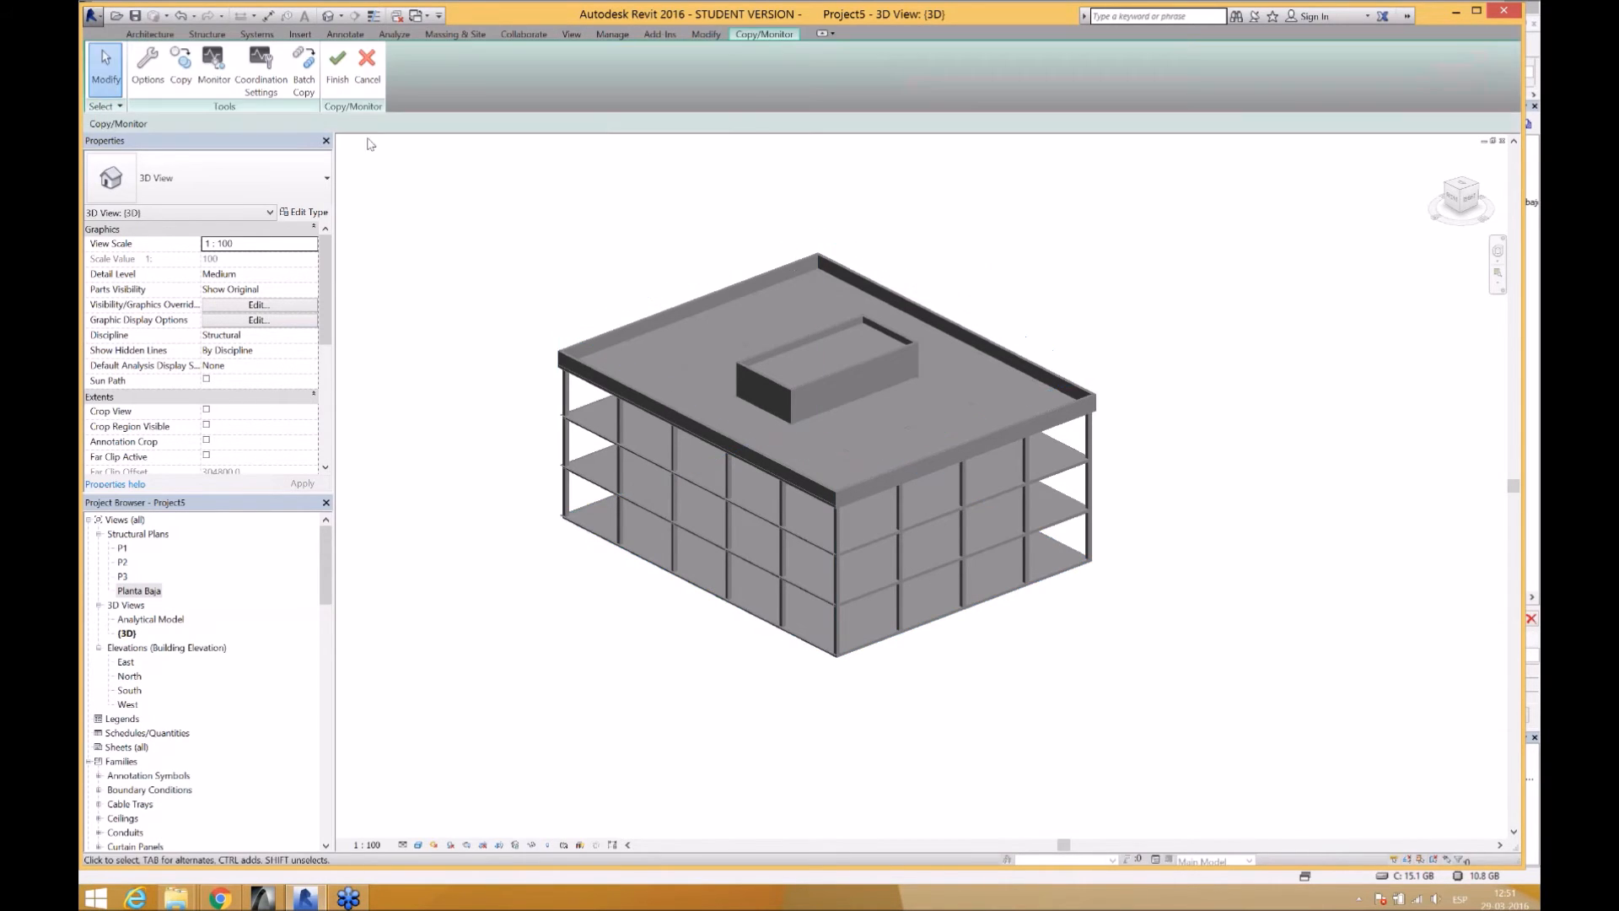
- Copy all selectable elements of the linked building into the project as one multiple selection
left_click(180, 64)
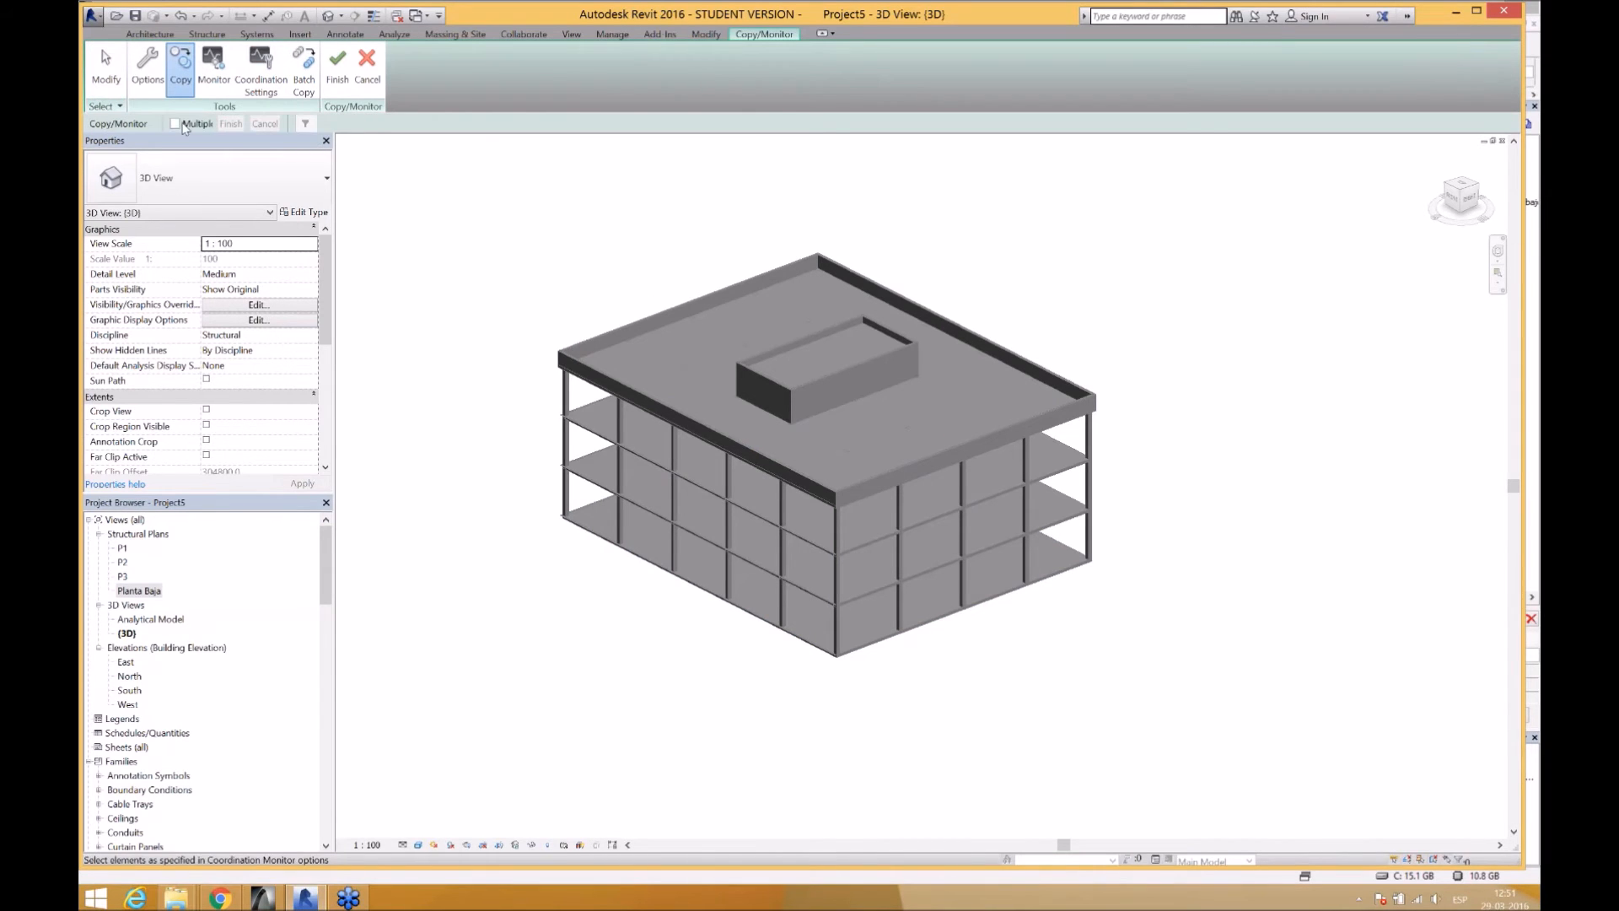
left_click(176, 124)
left_click_drag(1206, 732, 471, 163)
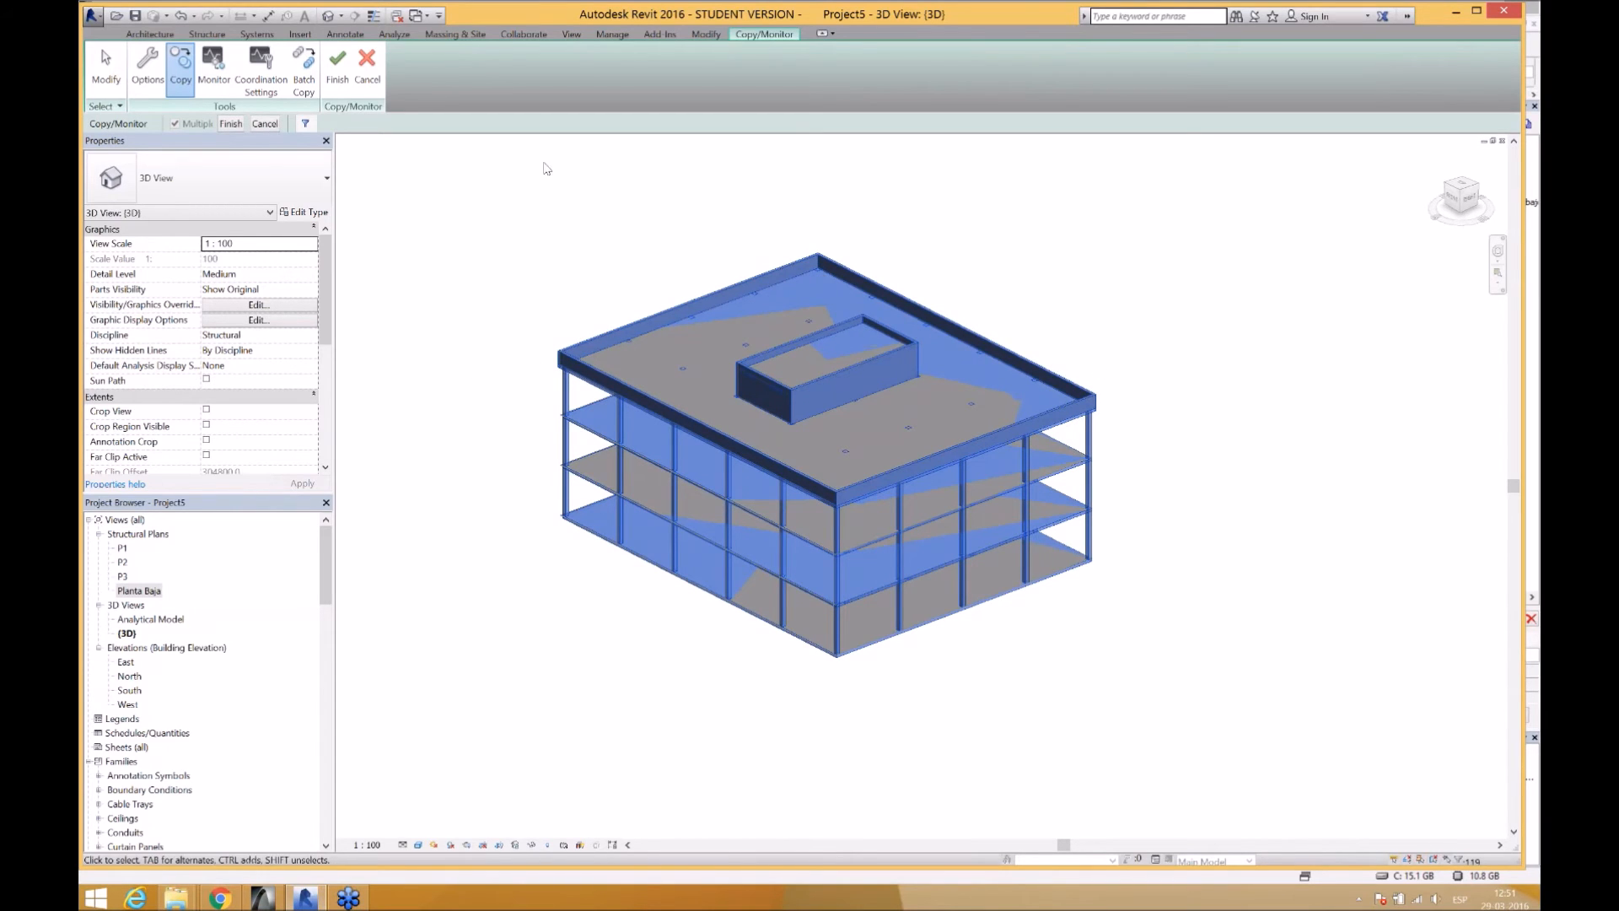
left_click(230, 124)
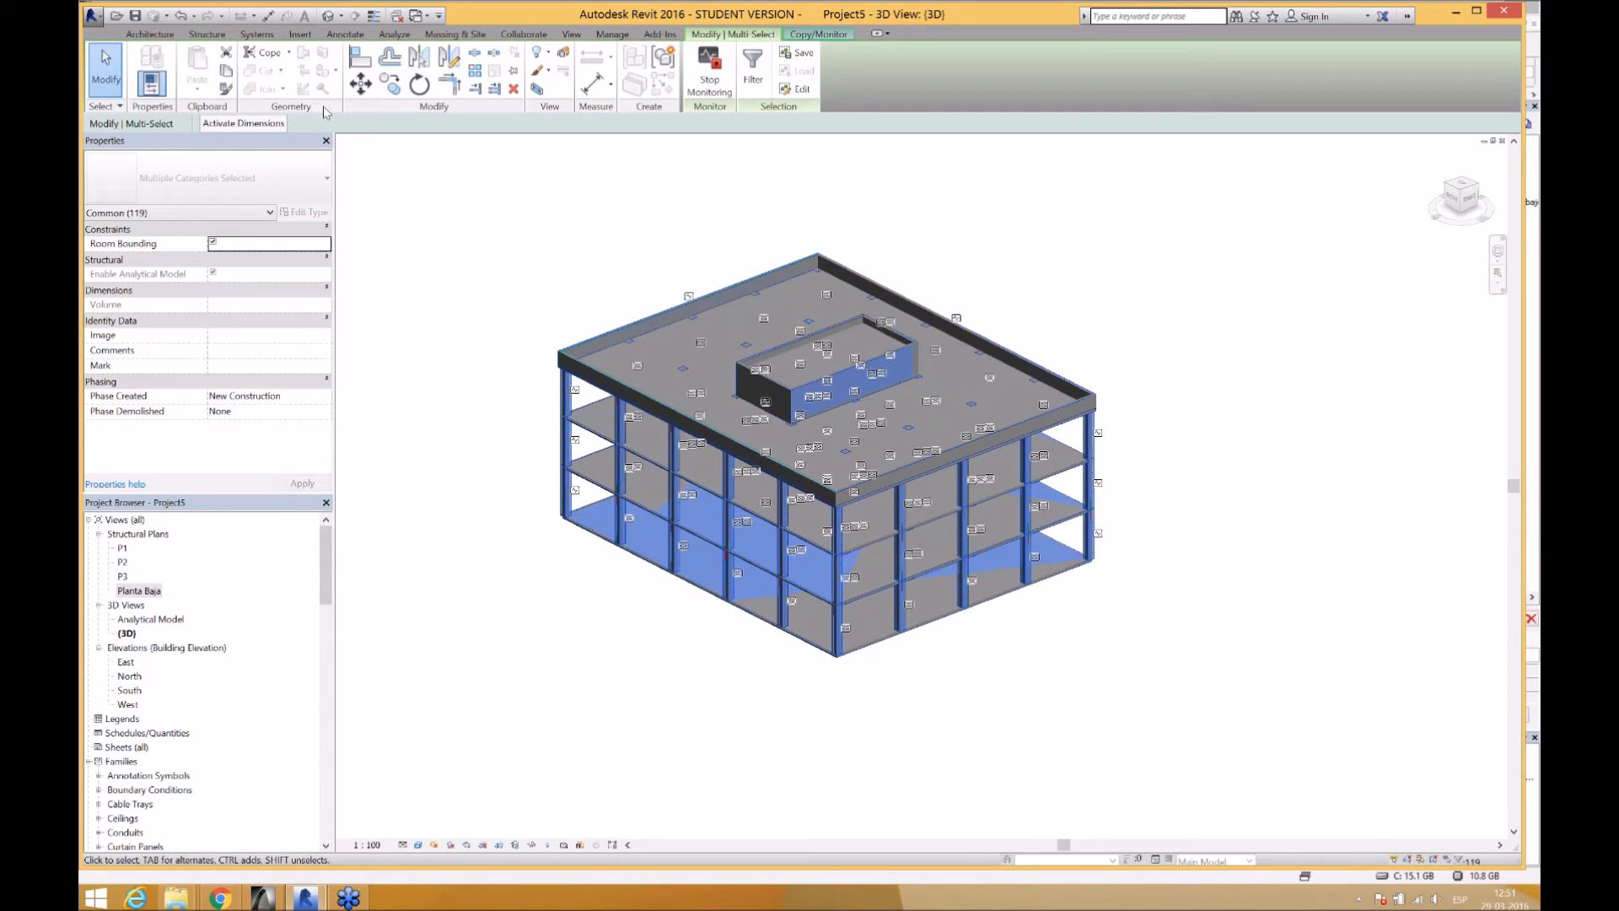
left_click(818, 33)
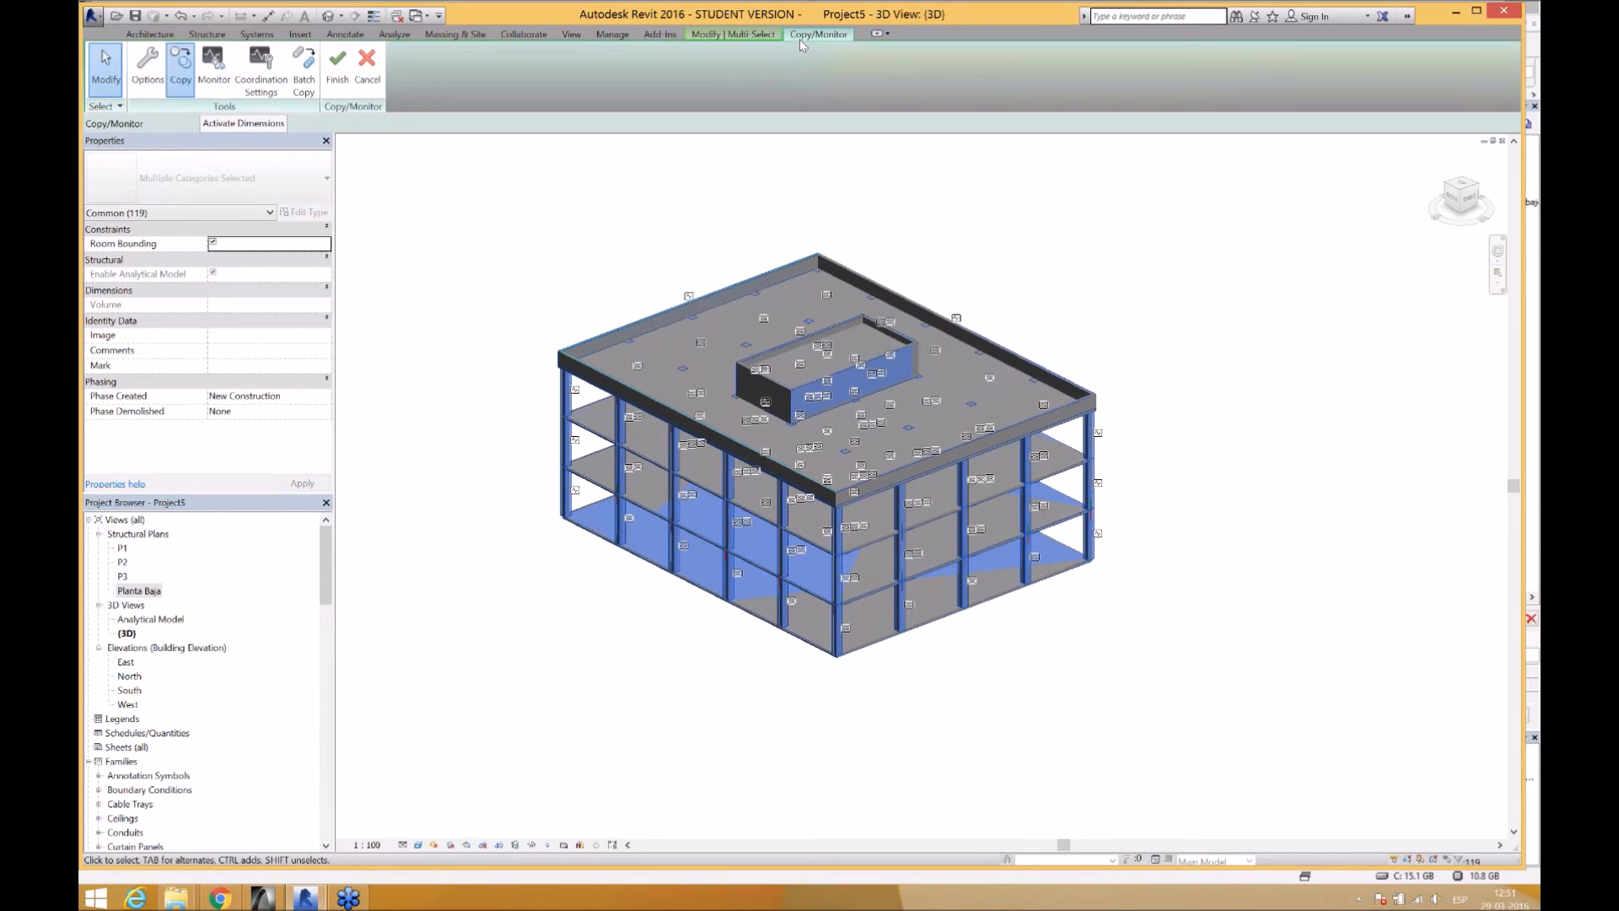
- Finish the Copy/Monitor session and check the properties of a copied concrete column and the P3 floor
left_click(336, 68)
middle_click_drag(702, 291, 891, 516, "shift")
left_click(939, 523)
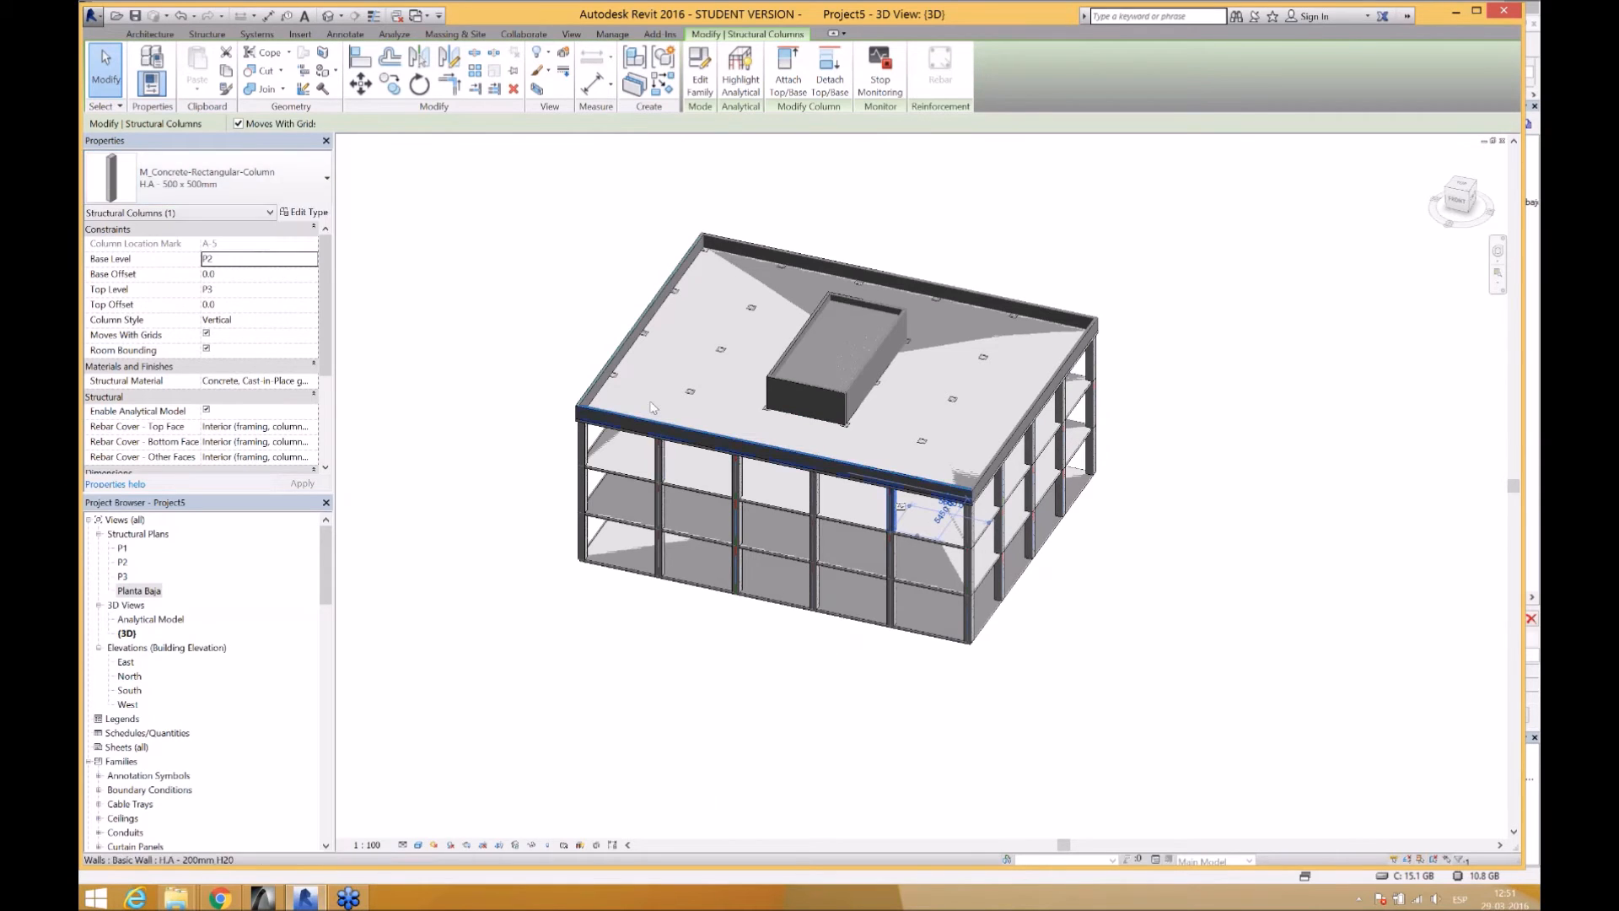
key("Escape")
scroll(631, 422, "up", 3)
left_click(632, 423)
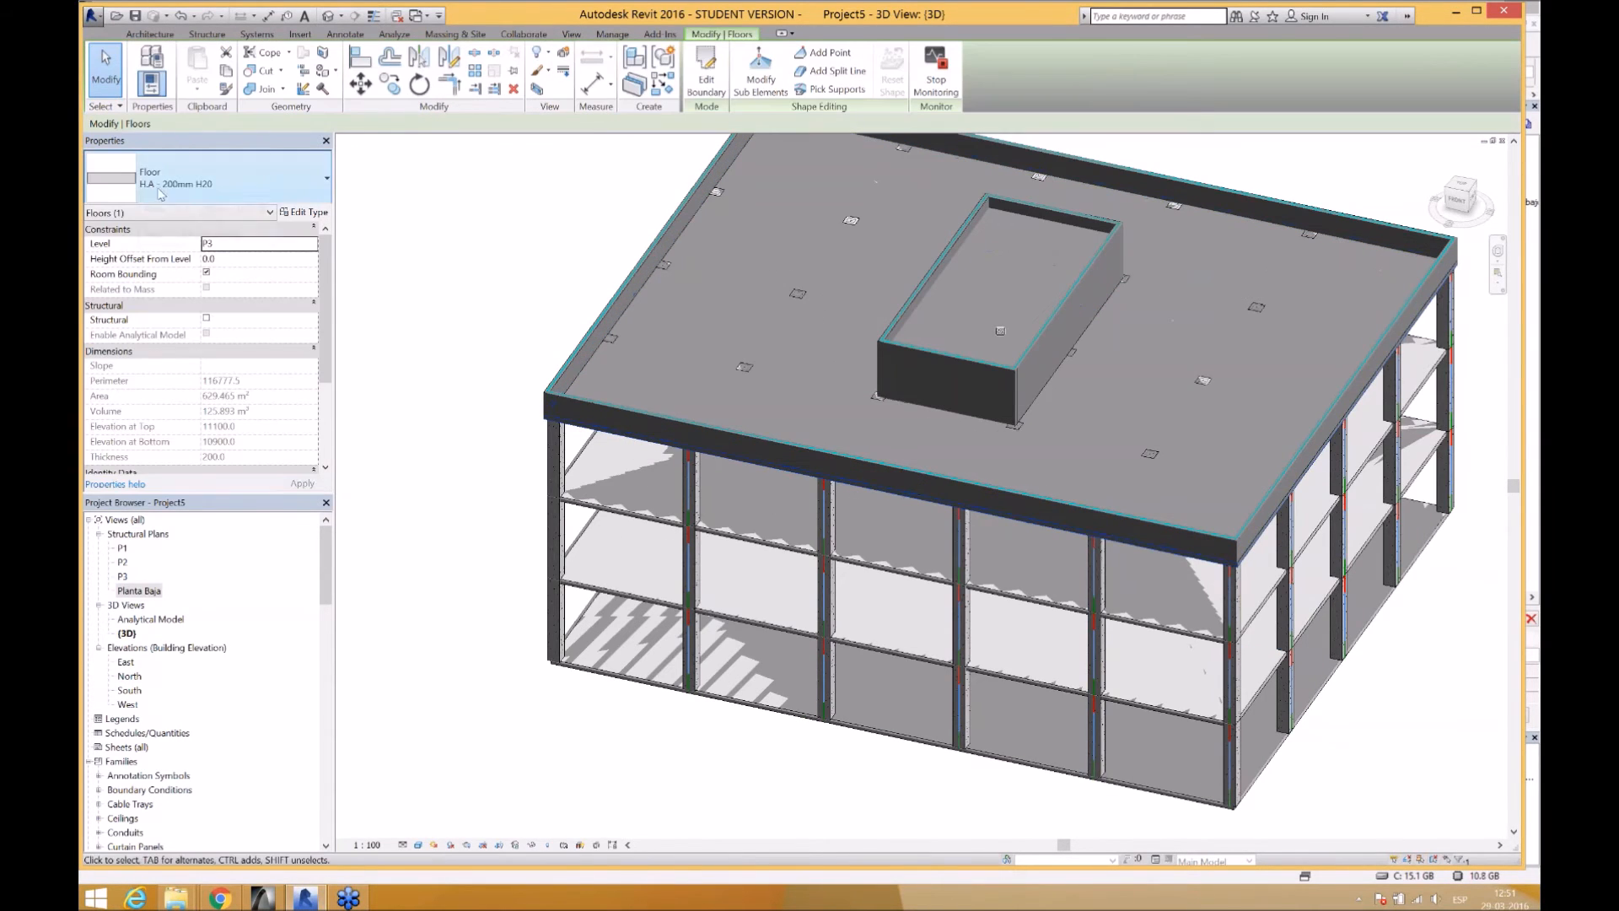
middle_click_drag(508, 331, 485, 312, "shift")
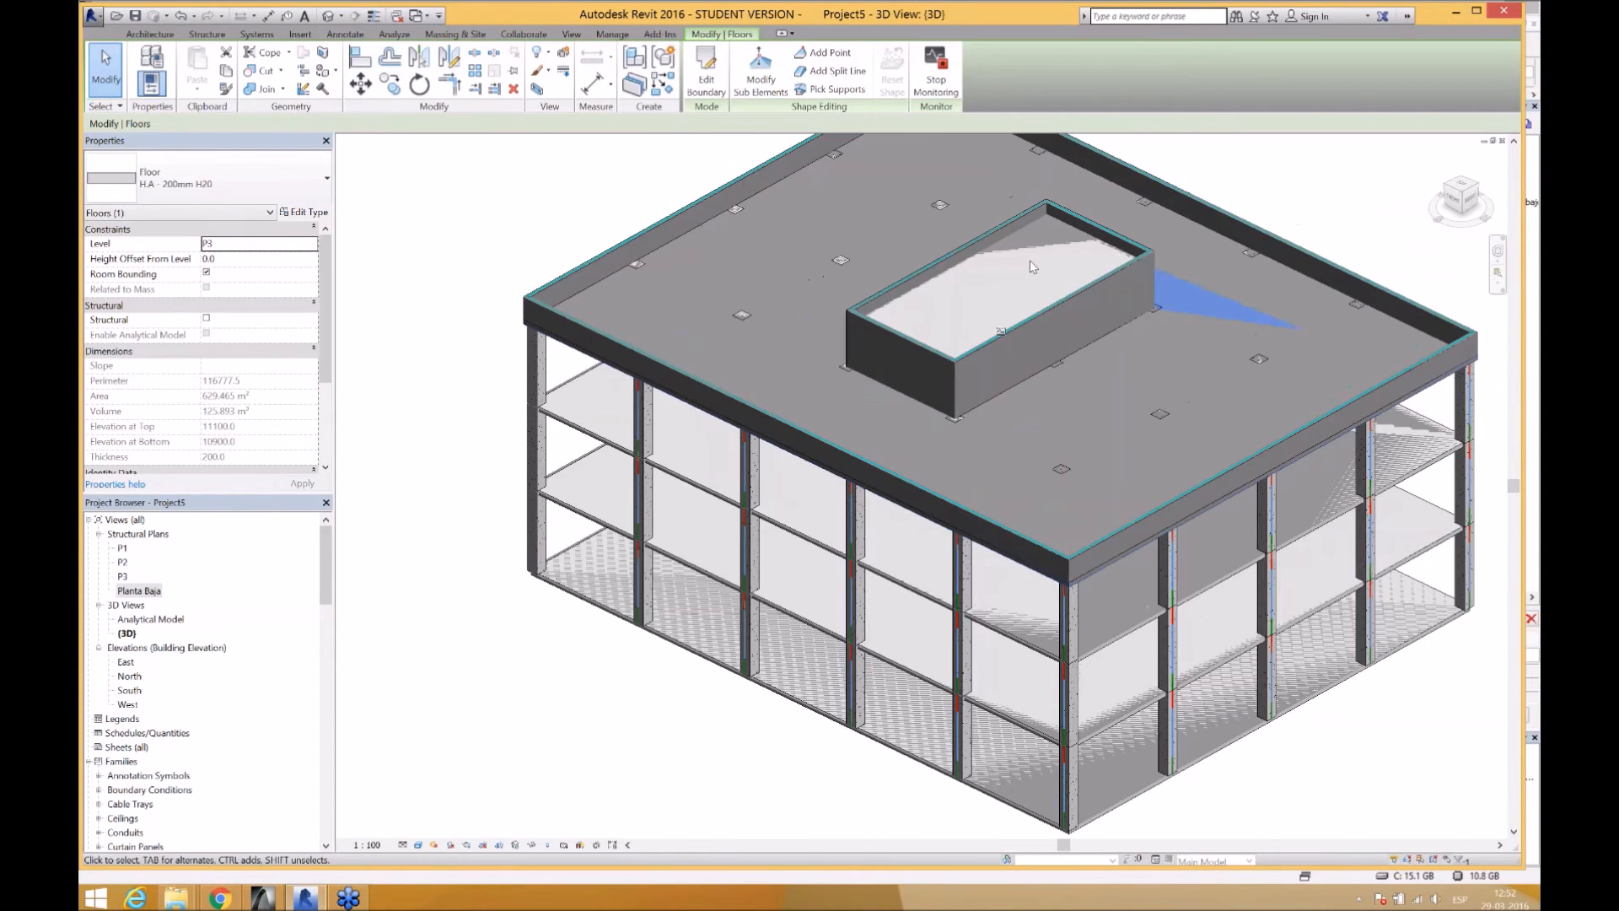
scroll(942, 328, "down", 1)
middle_click_drag(941, 328, 824, 366)
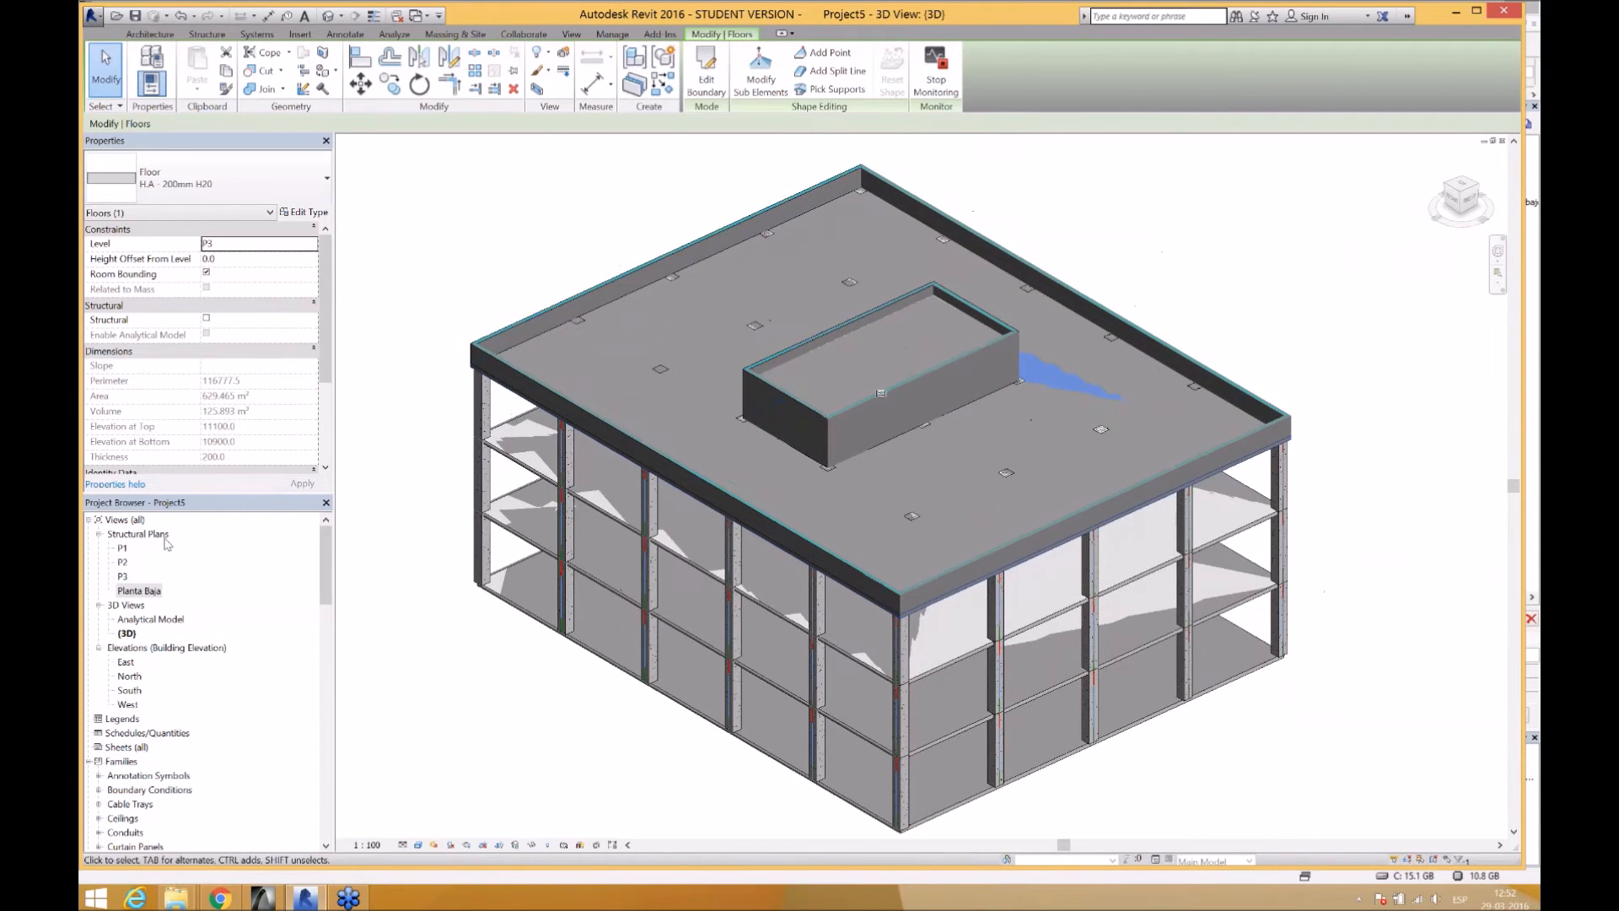
- Open the Planta Baja structural plan and set the linked Revit model to halftone in its visibility overrides
double_click(133, 591)
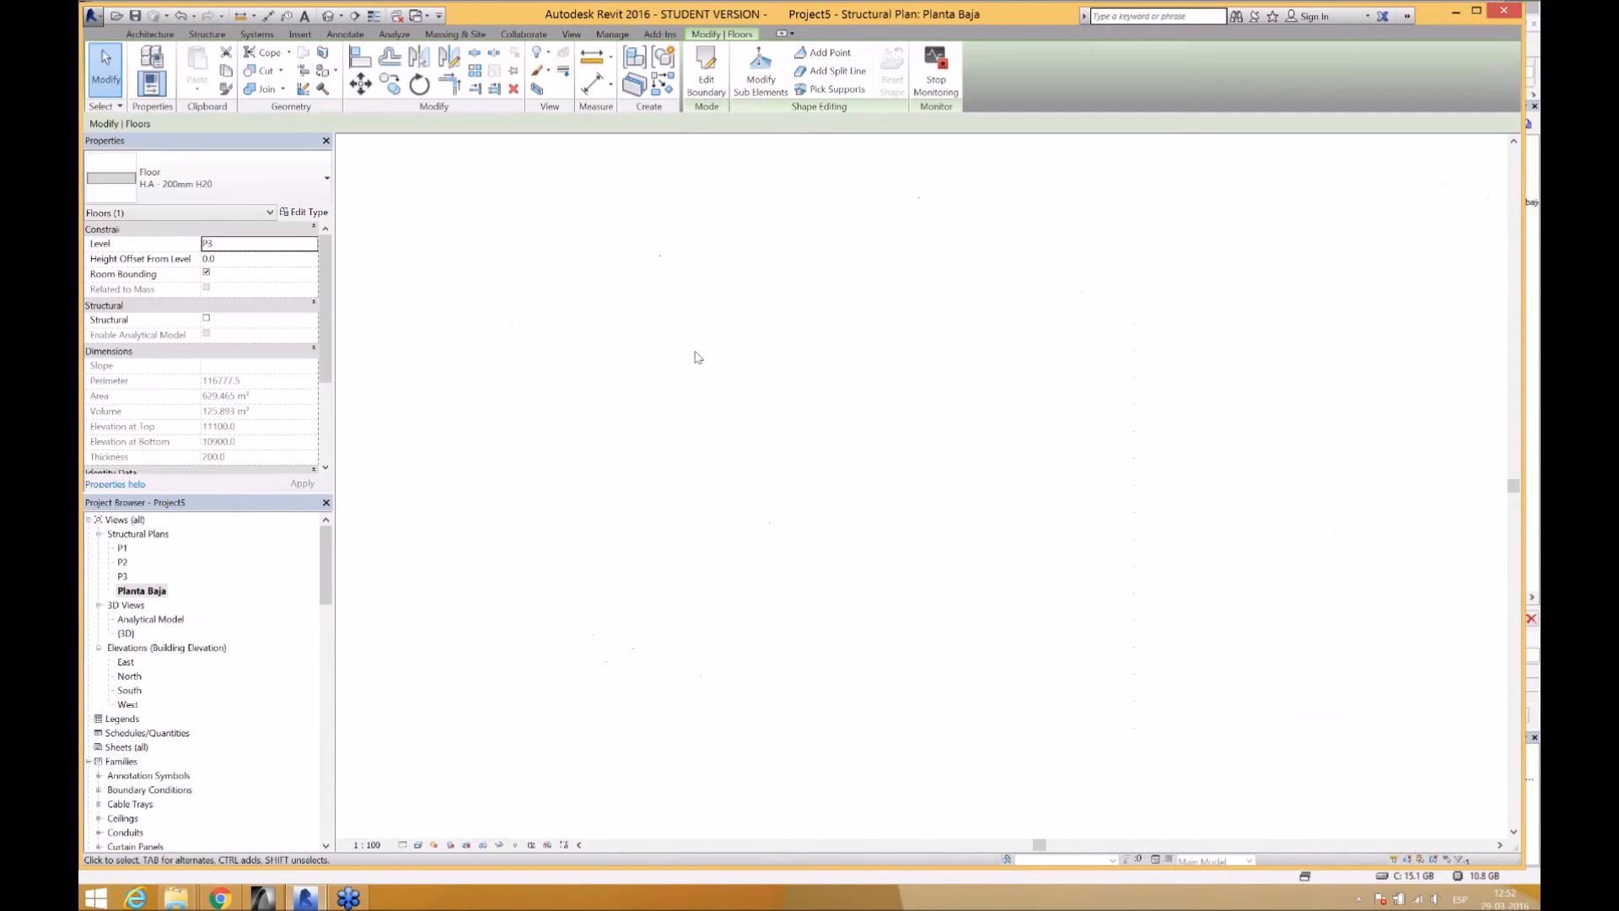
scroll(721, 367, "up", 4)
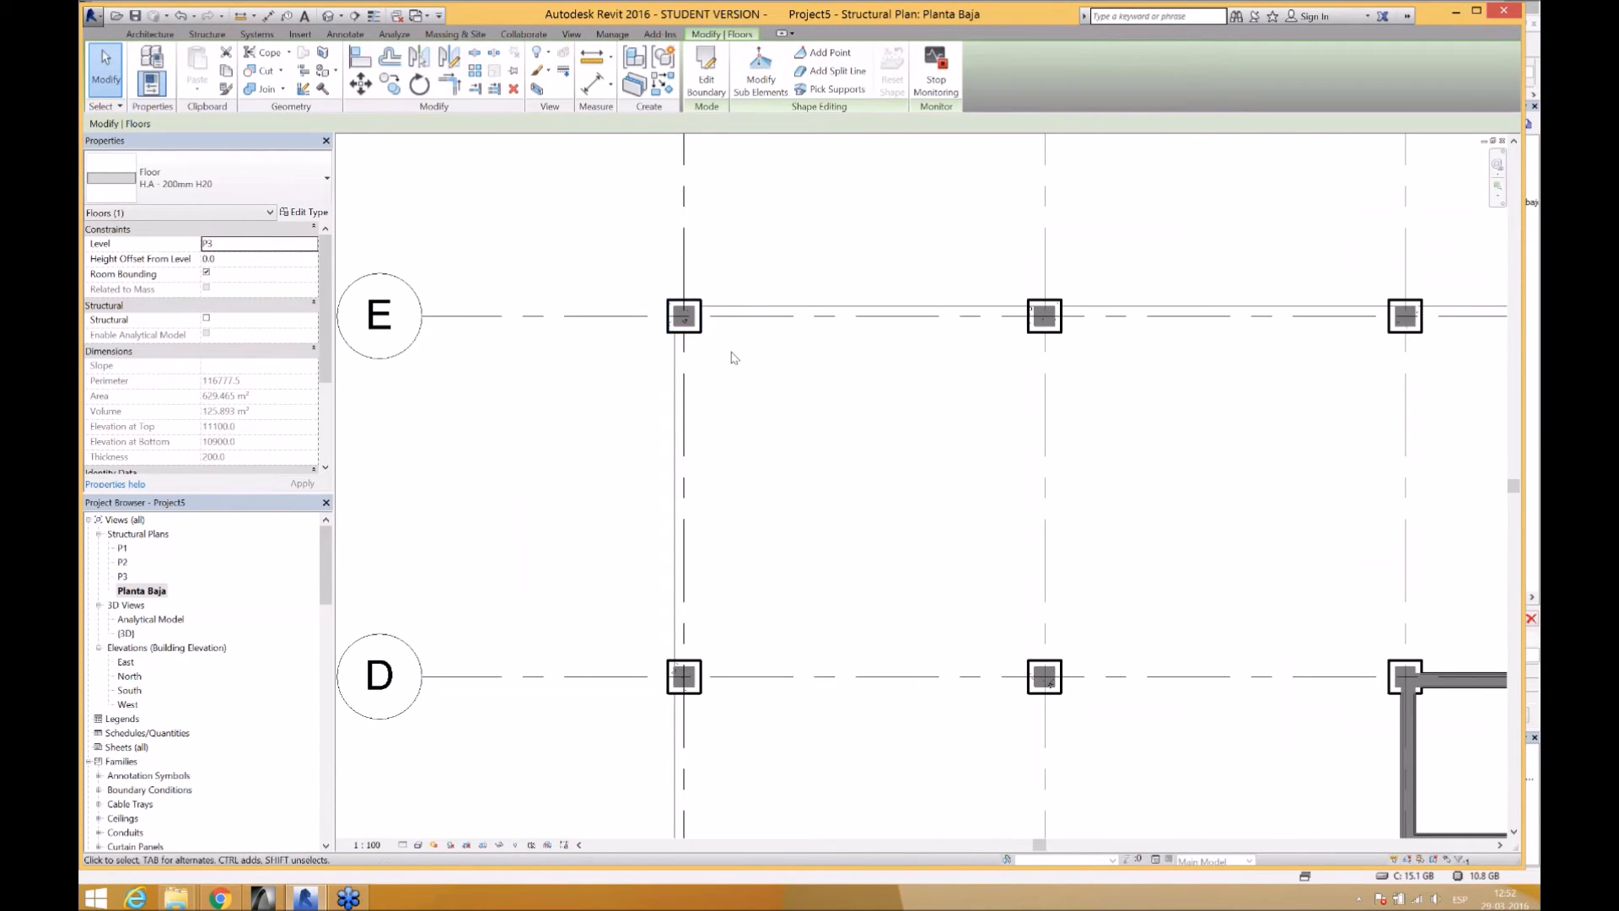
key("v")
key("g")
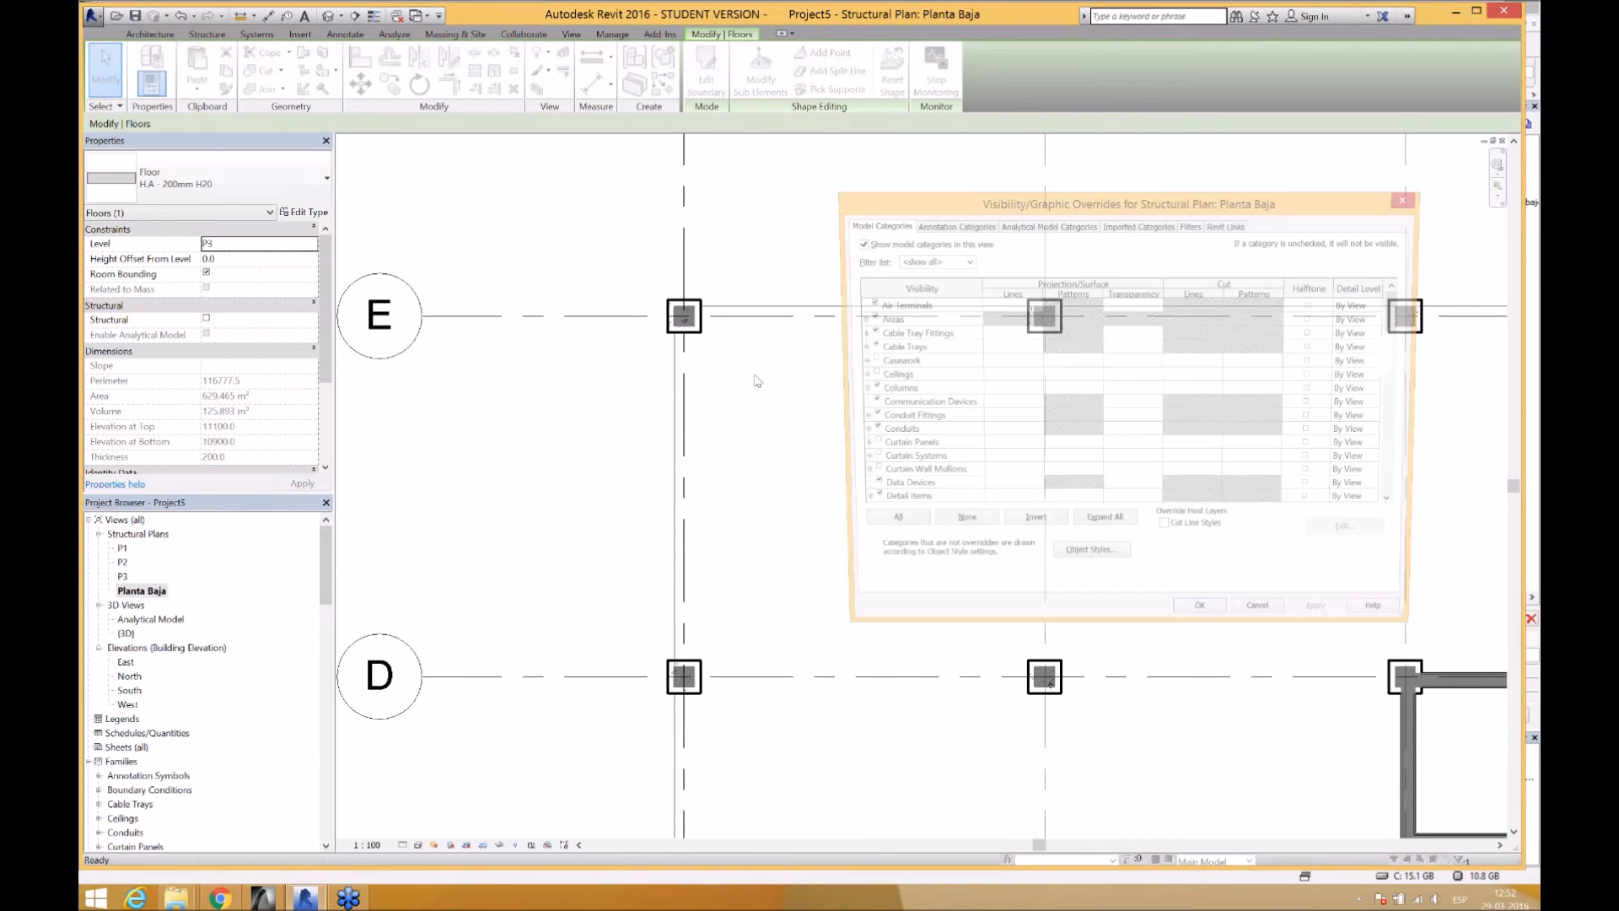
left_click(1228, 225)
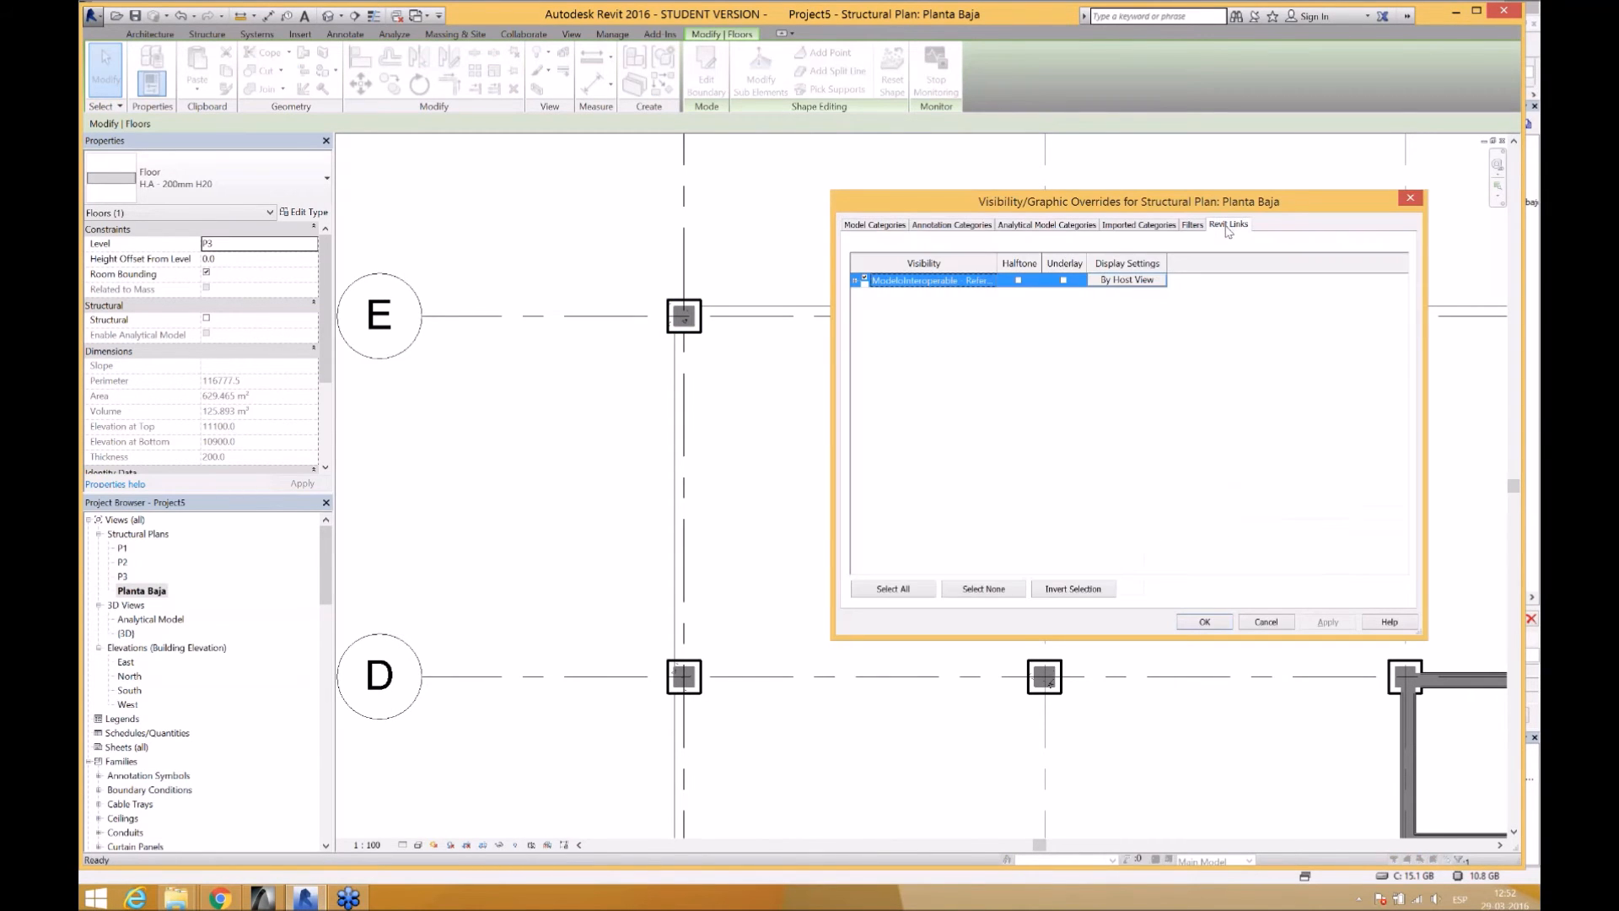
left_click(1019, 280)
left_click(1328, 621)
- Try displaying the linked model as an underlay as well
left_click(1063, 281)
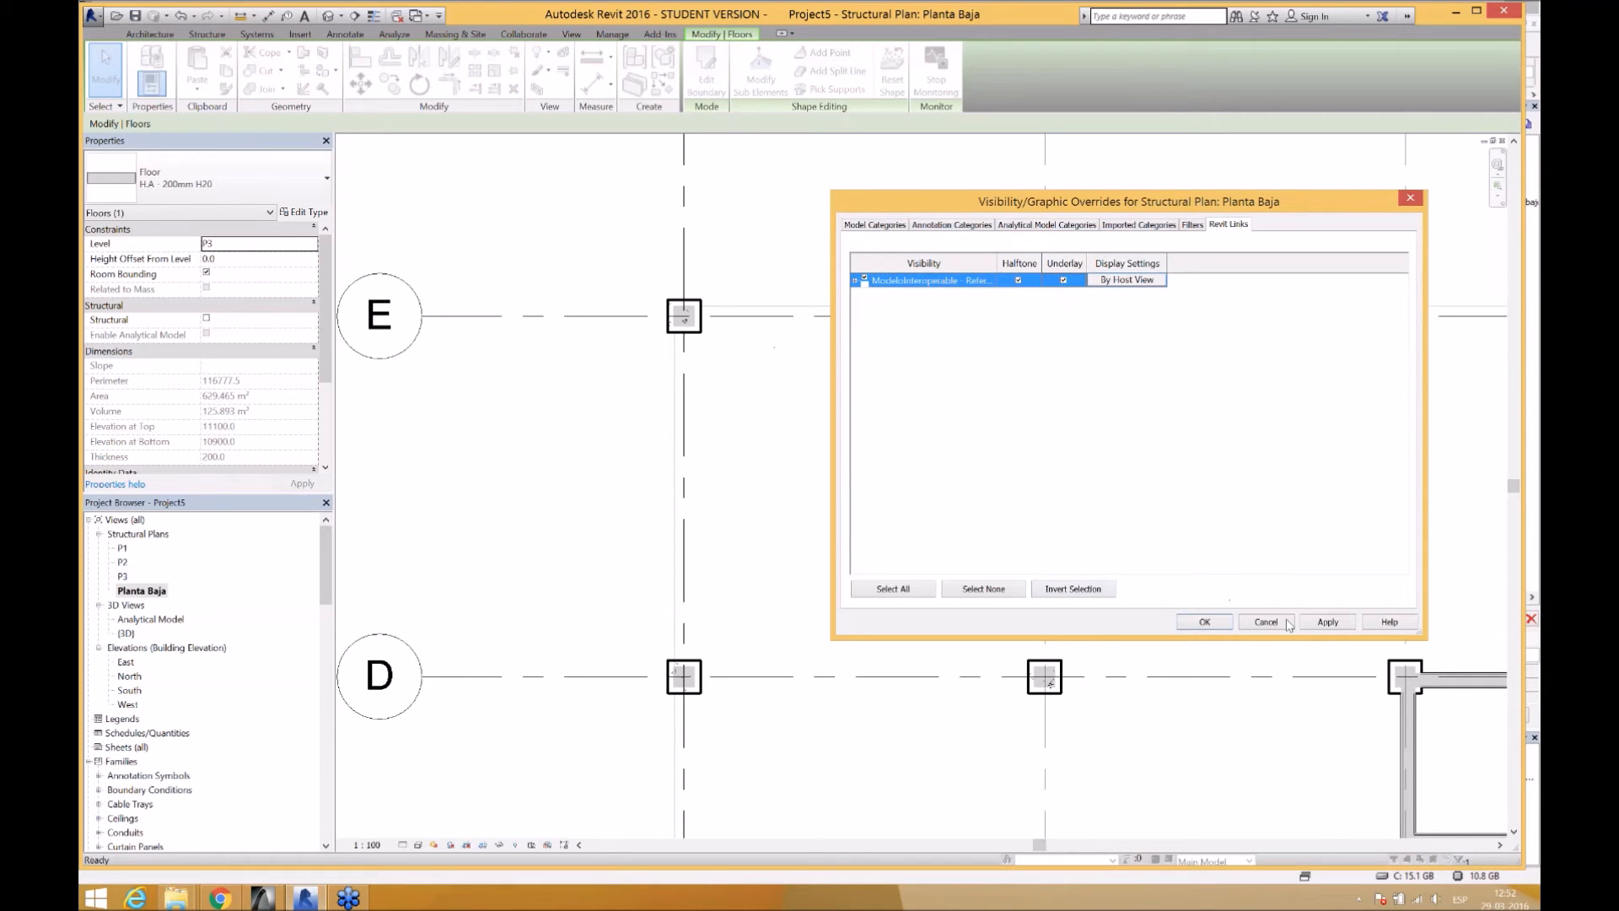
left_click(1328, 622)
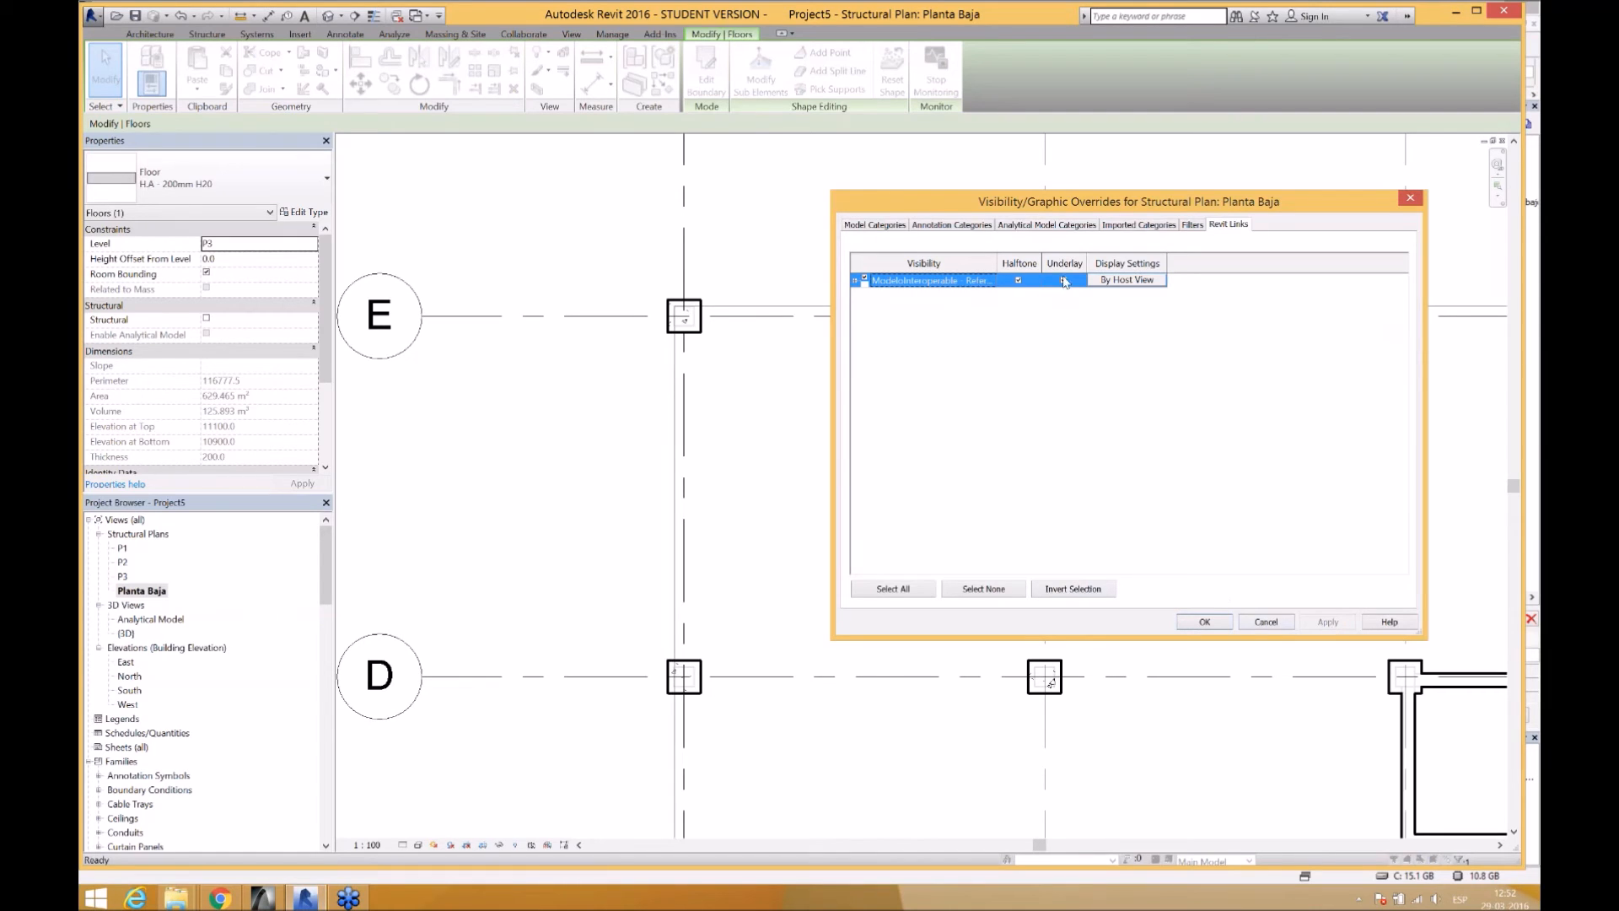
left_click(1063, 280)
- Accept the visibility overrides and examine the columns and core walls in the Planta Baja plan
left_click(1213, 622)
left_click(956, 459)
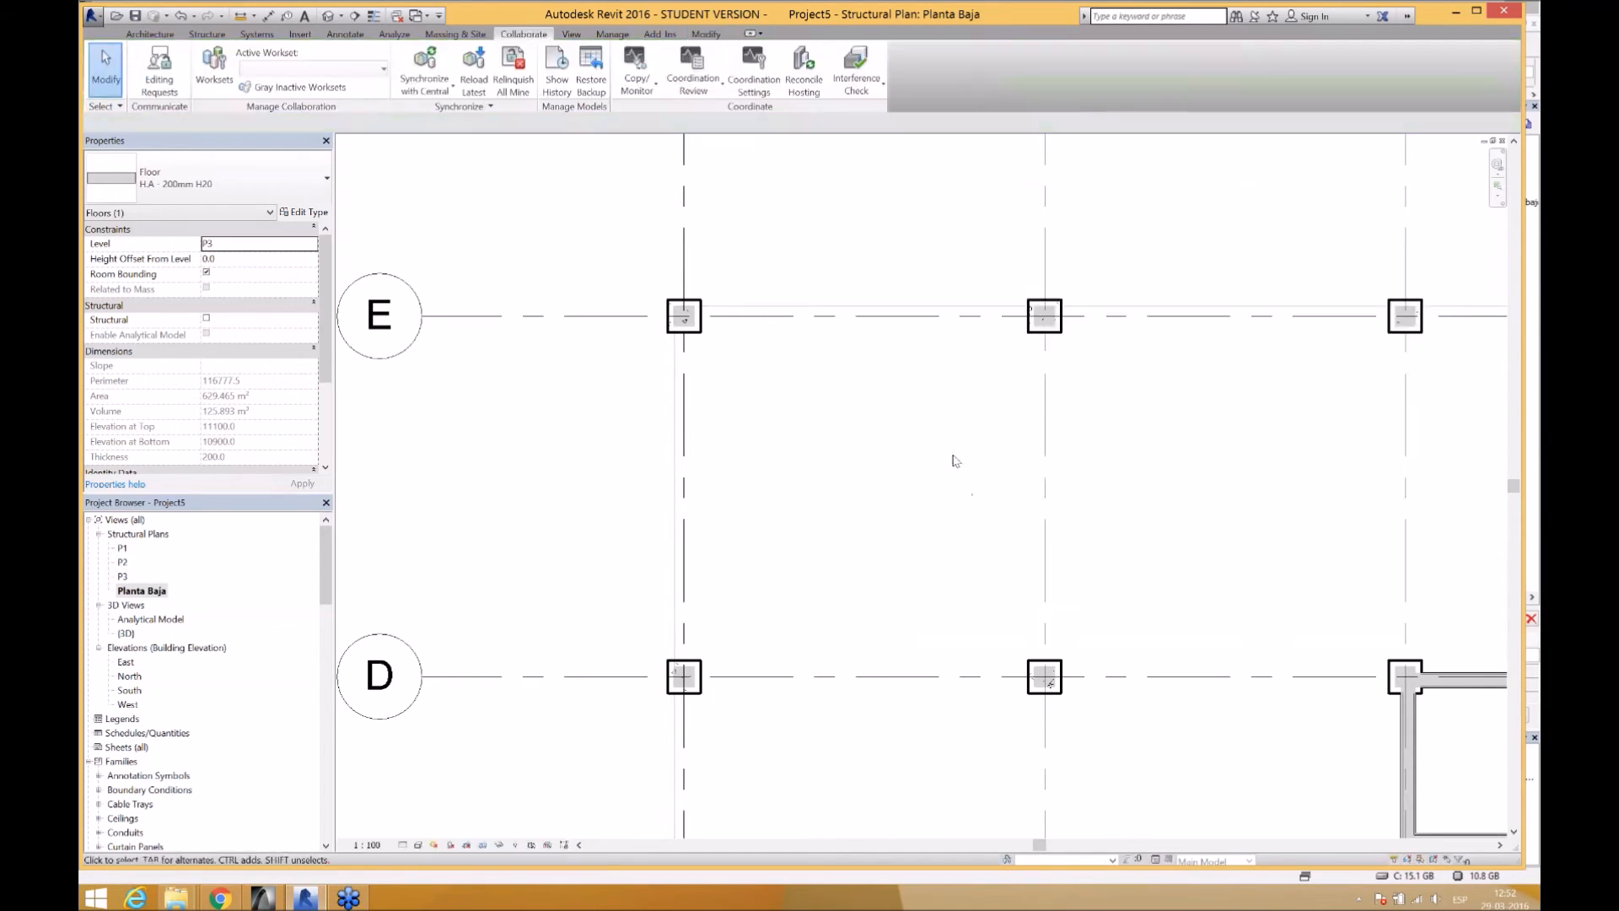
scroll(956, 459, "down", 1)
scroll(954, 460, "down", 3)
middle_click_drag(1178, 567, 968, 406)
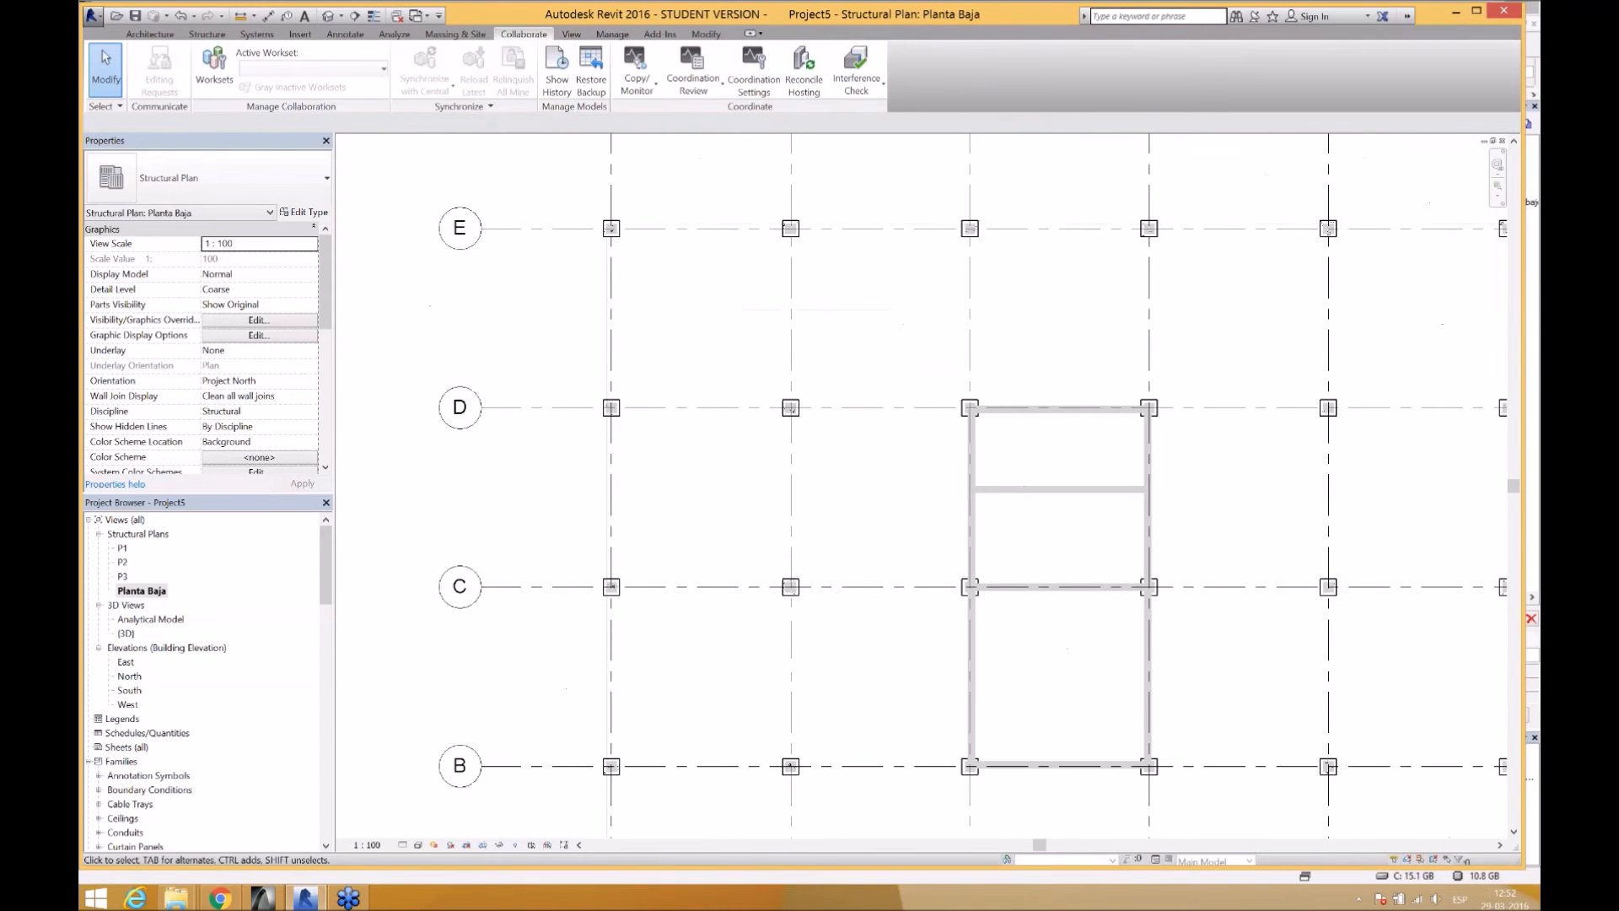
scroll(878, 408, "down", 1)
scroll(860, 396, "up", 5)
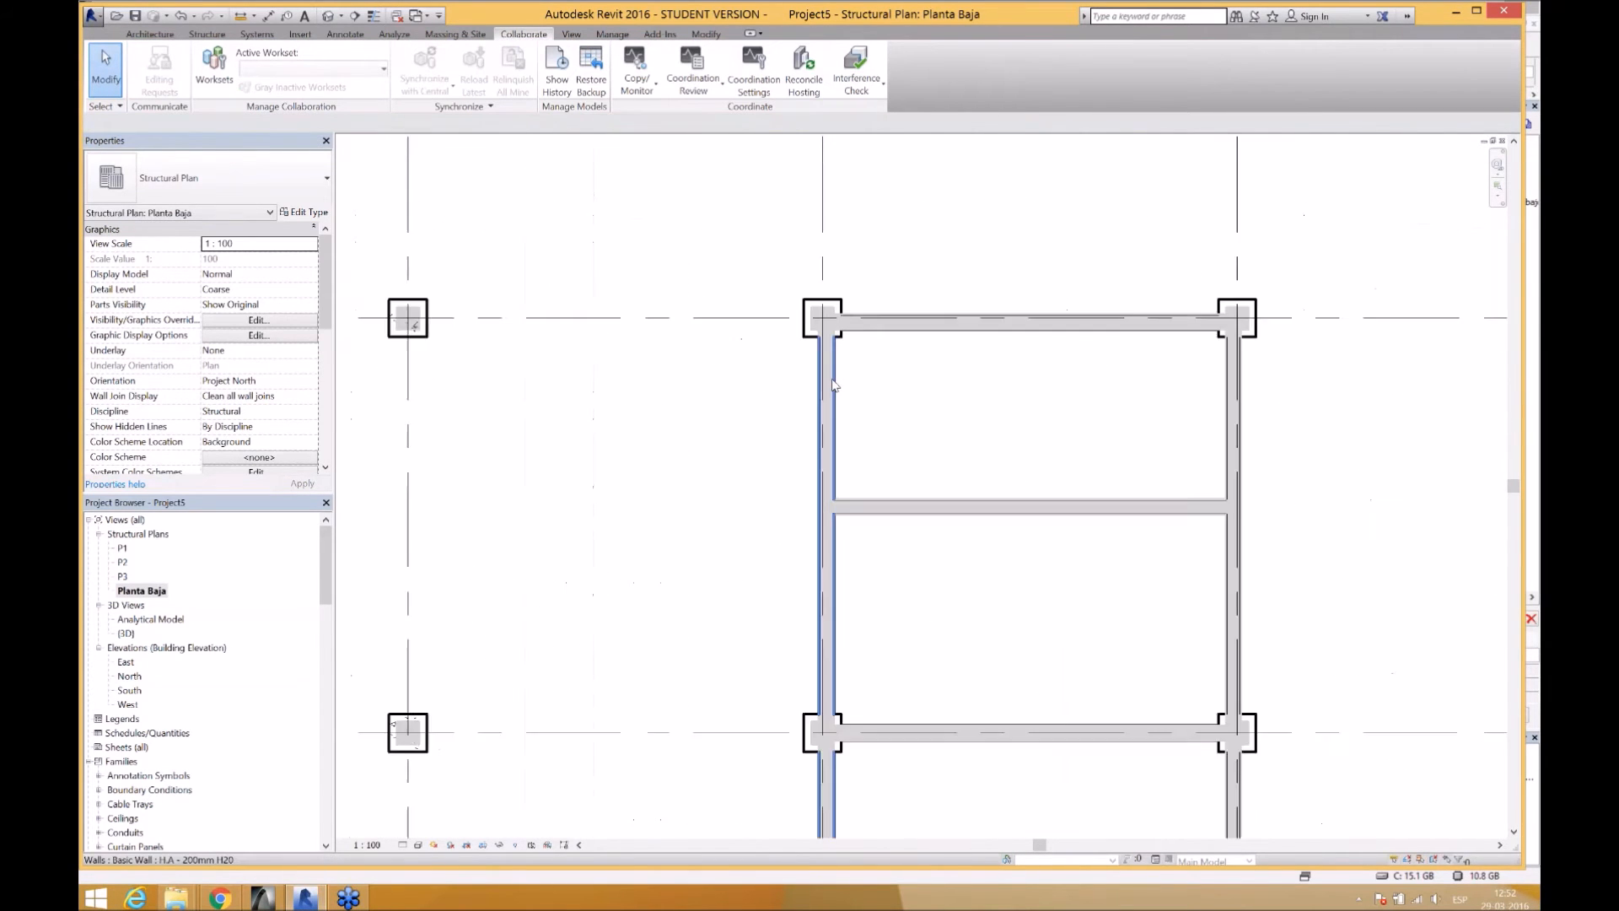
scroll(954, 413, "down", 1)
scroll(879, 319, "down", 2)
scroll(880, 318, "down", 3)
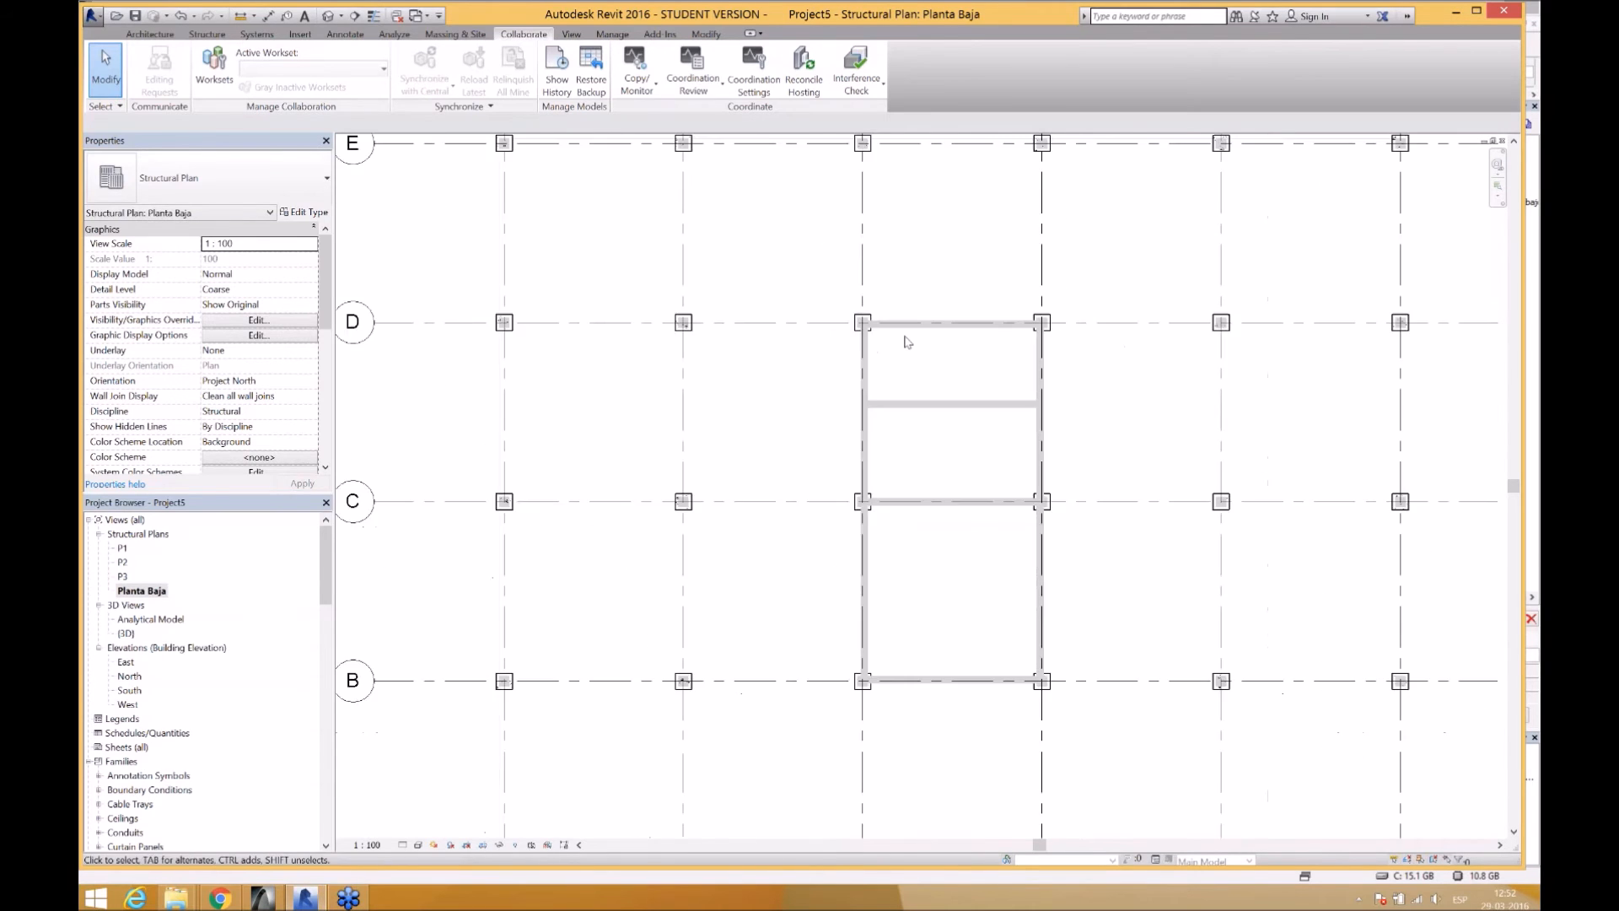
- Open the default 3D view of the building
left_click(328, 17)
middle_click_drag(938, 486, 925, 425)
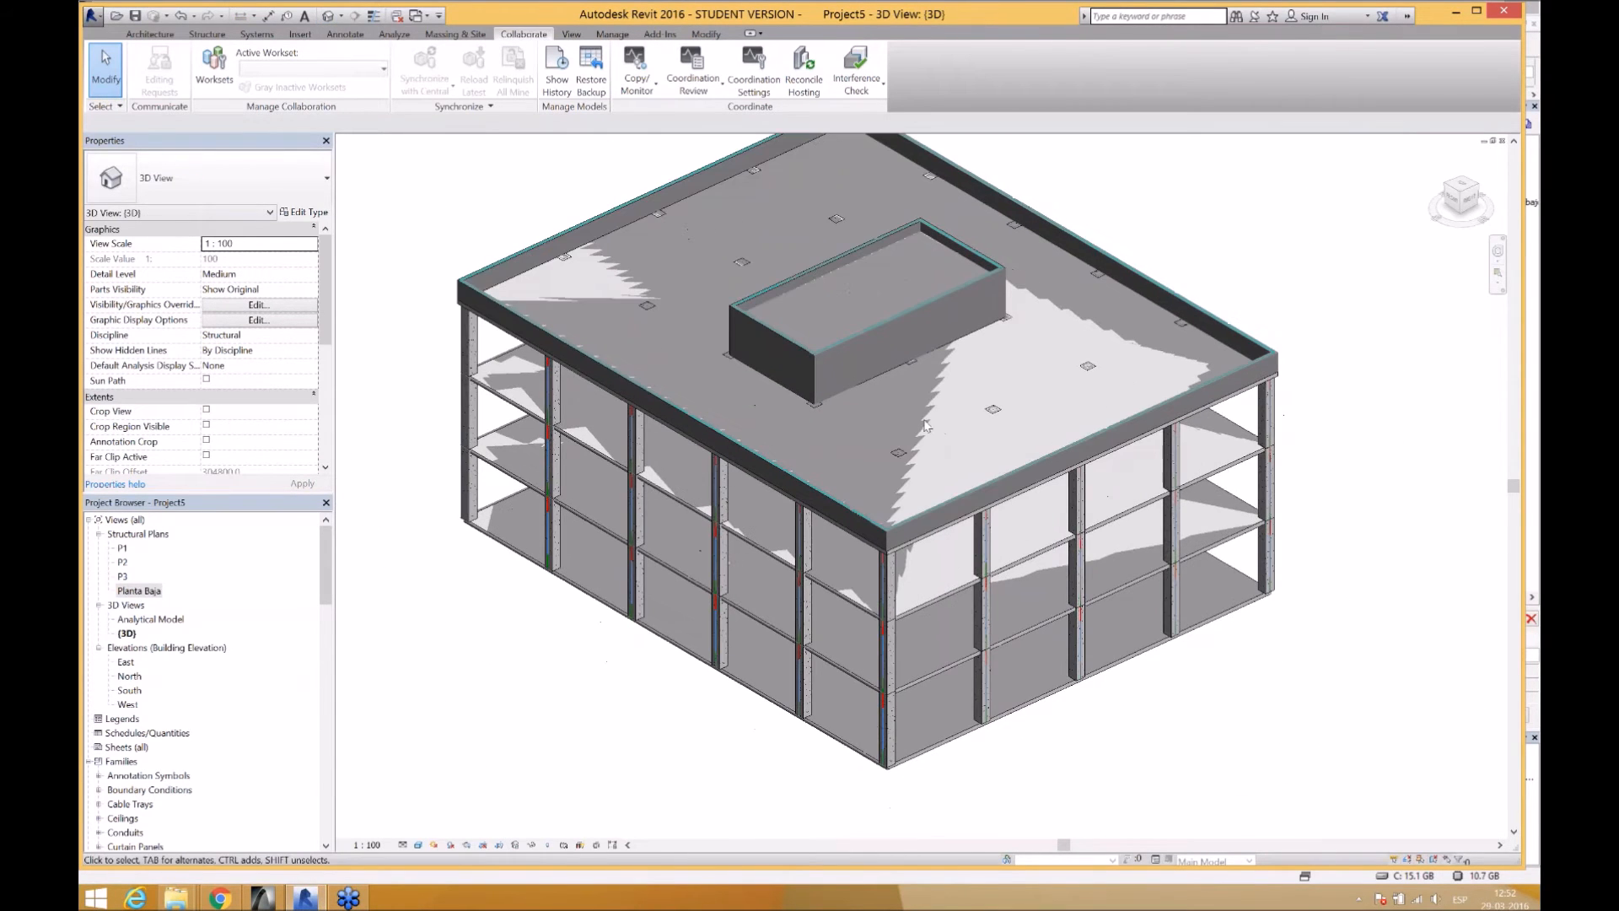
key("v")
key("g")
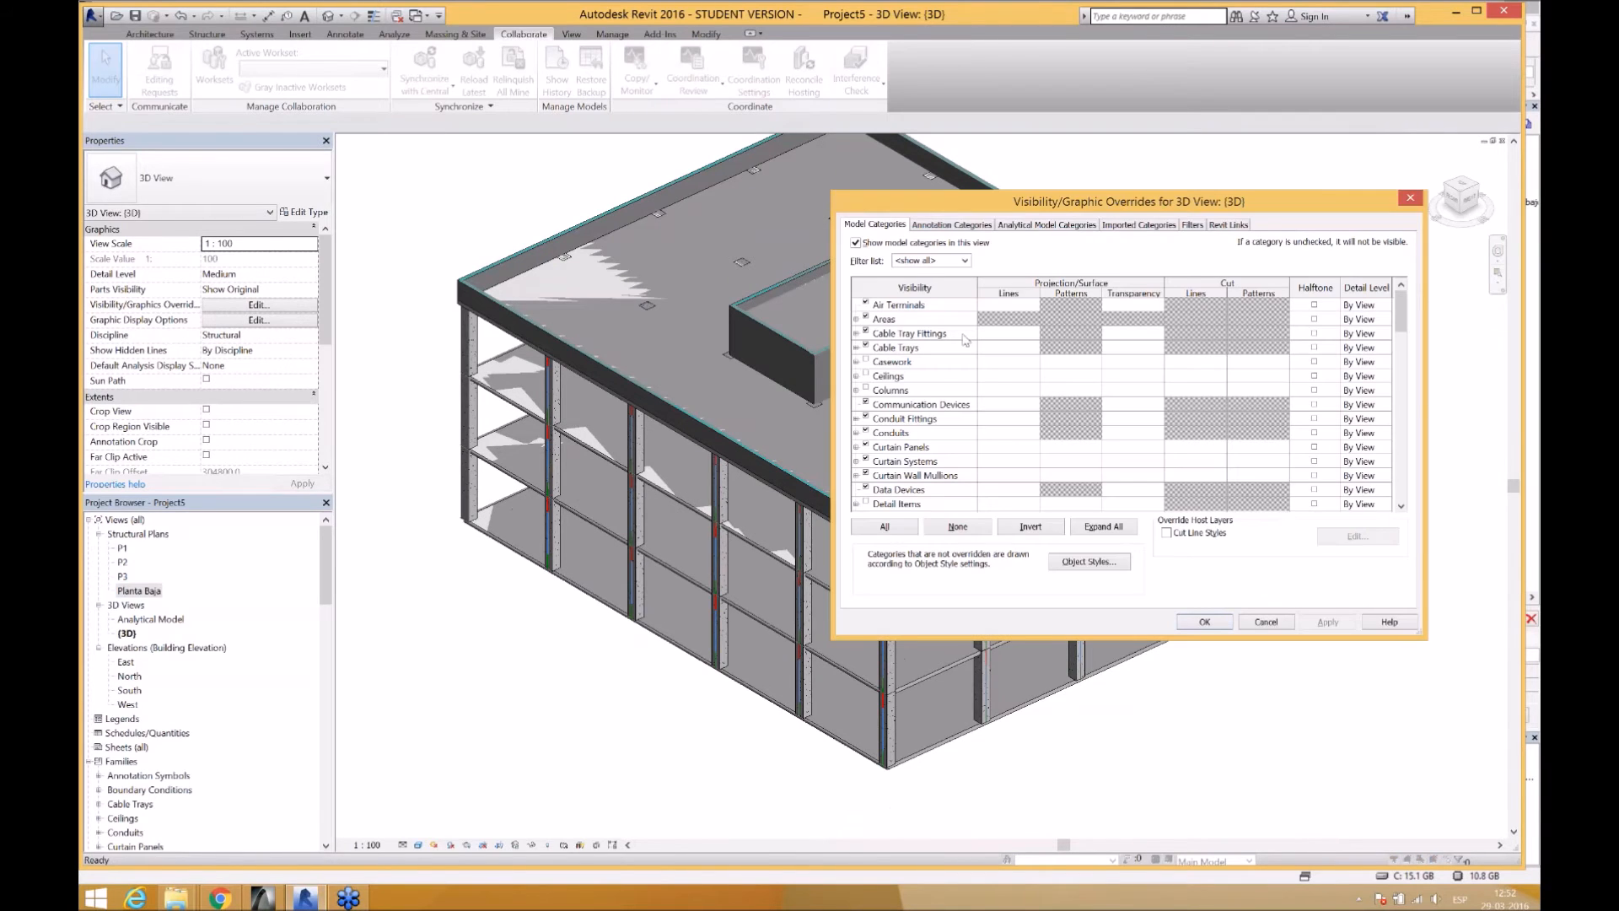
left_click_drag(1020, 205, 912, 199)
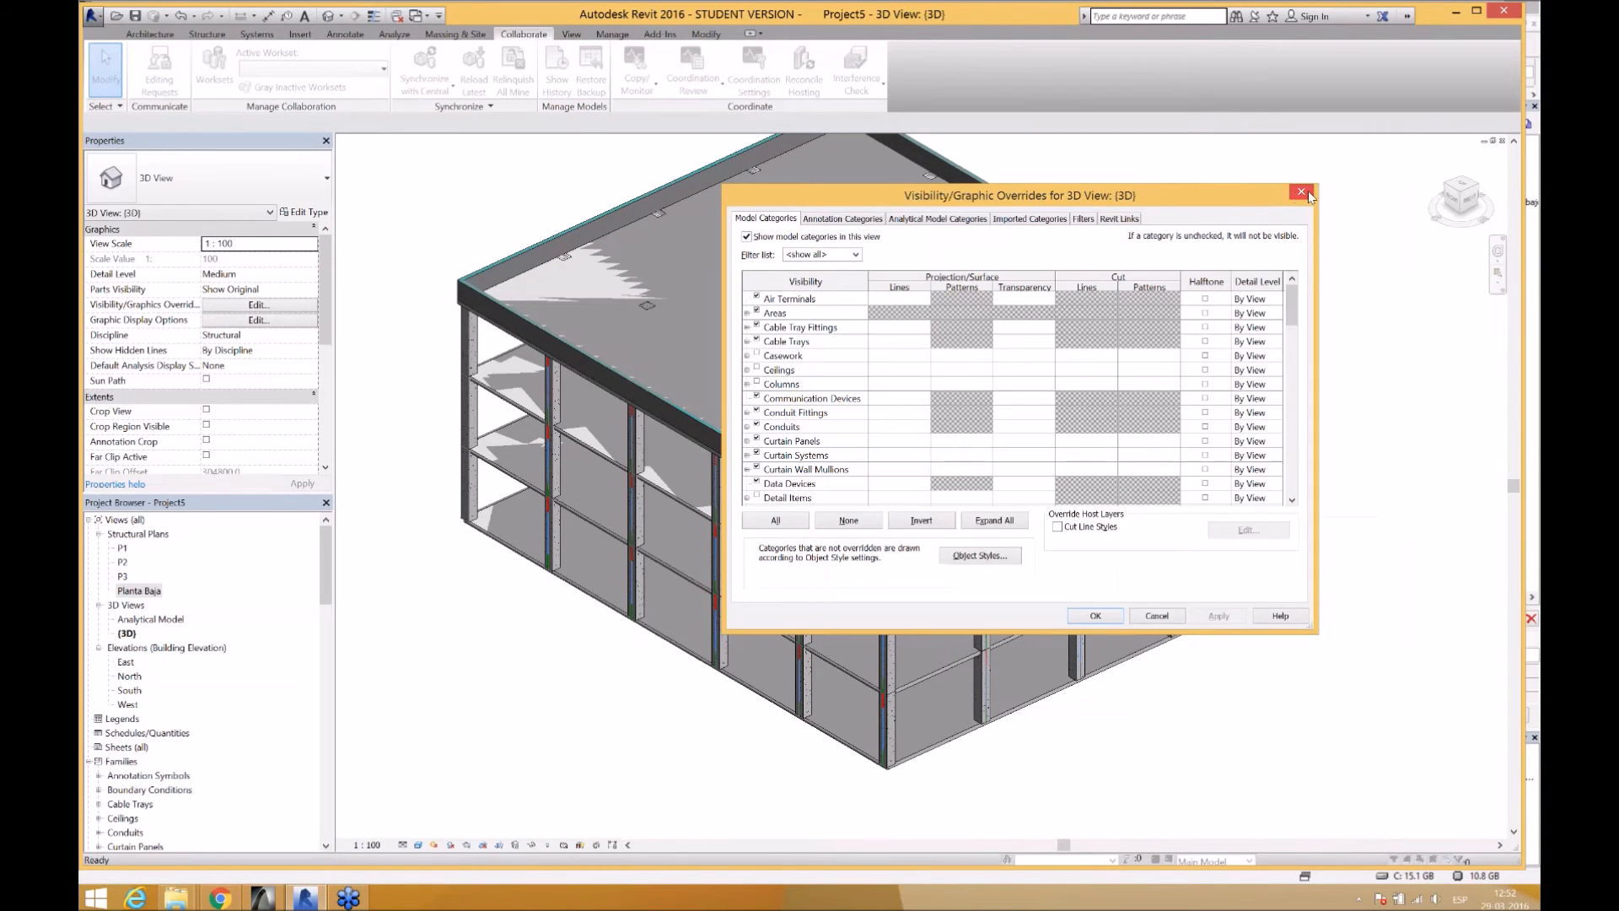
left_click(1301, 193)
- Set the surface transparency of Structural Columns to 80% in the 3D view's visibility overrides and inspect the facade columns
left_click(571, 33)
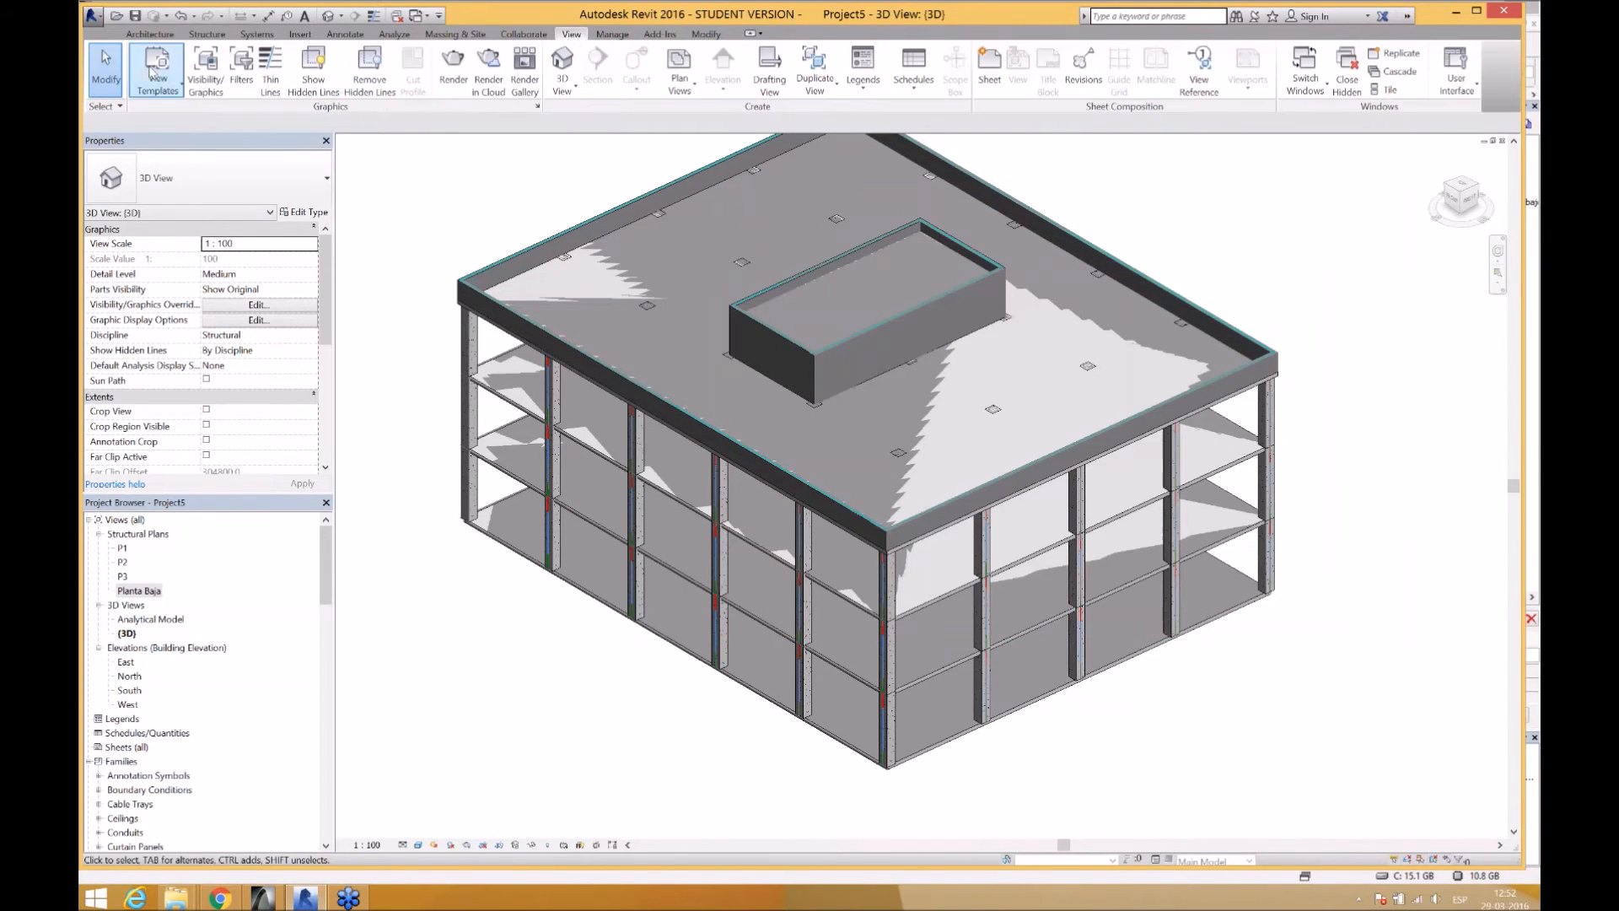
left_click(205, 67)
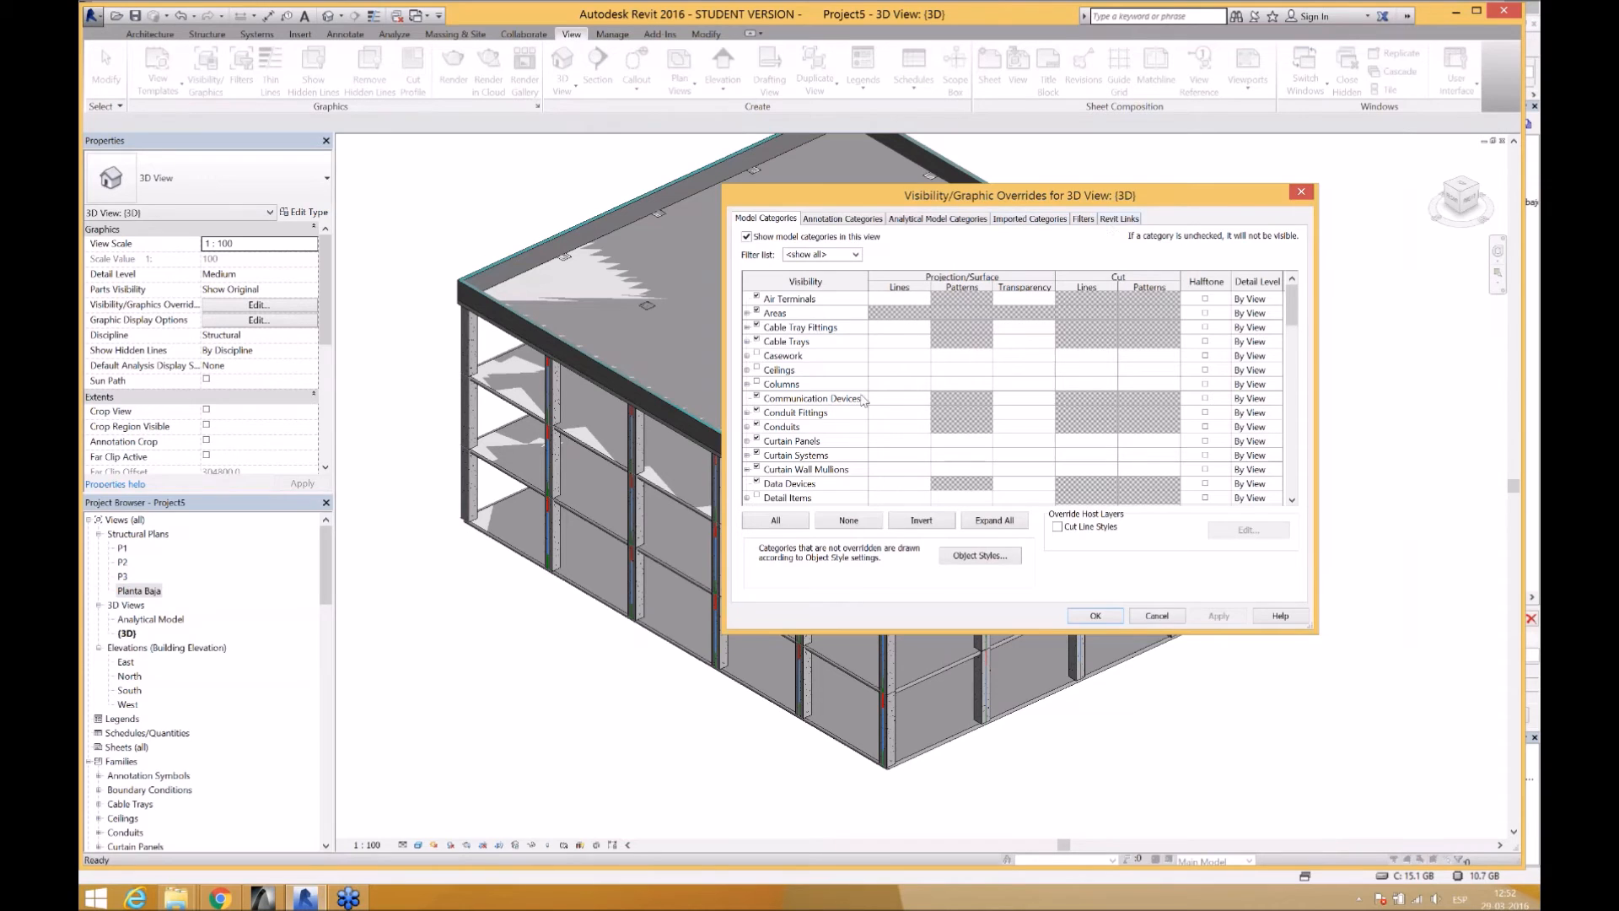
left_click_drag(1291, 317, 1308, 470)
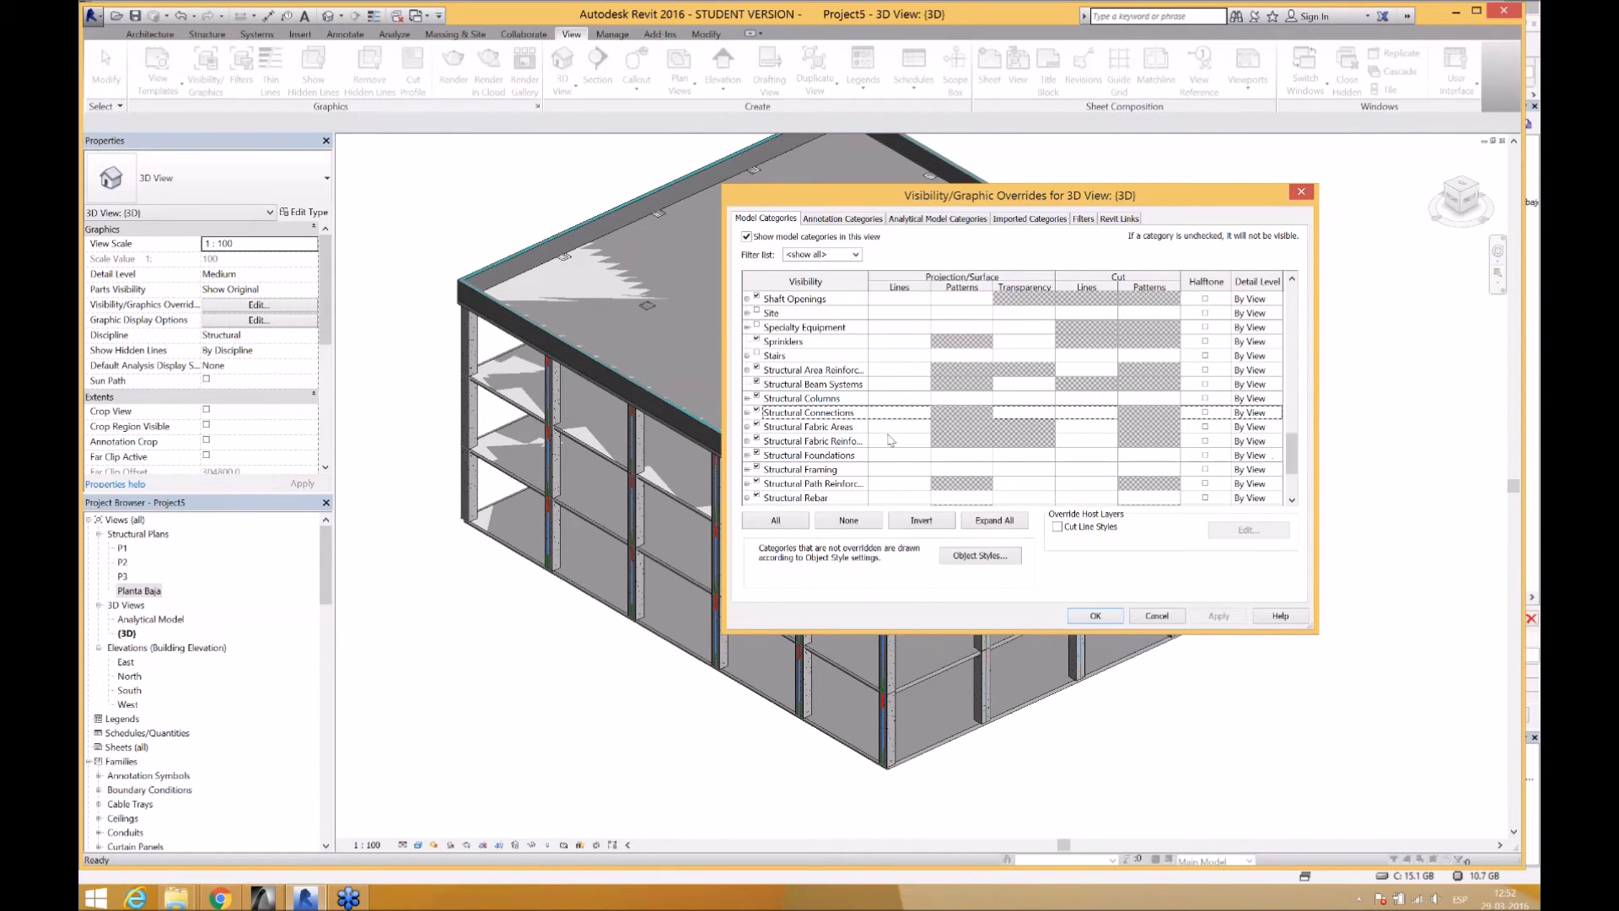
left_click(832, 398)
left_click(1023, 398)
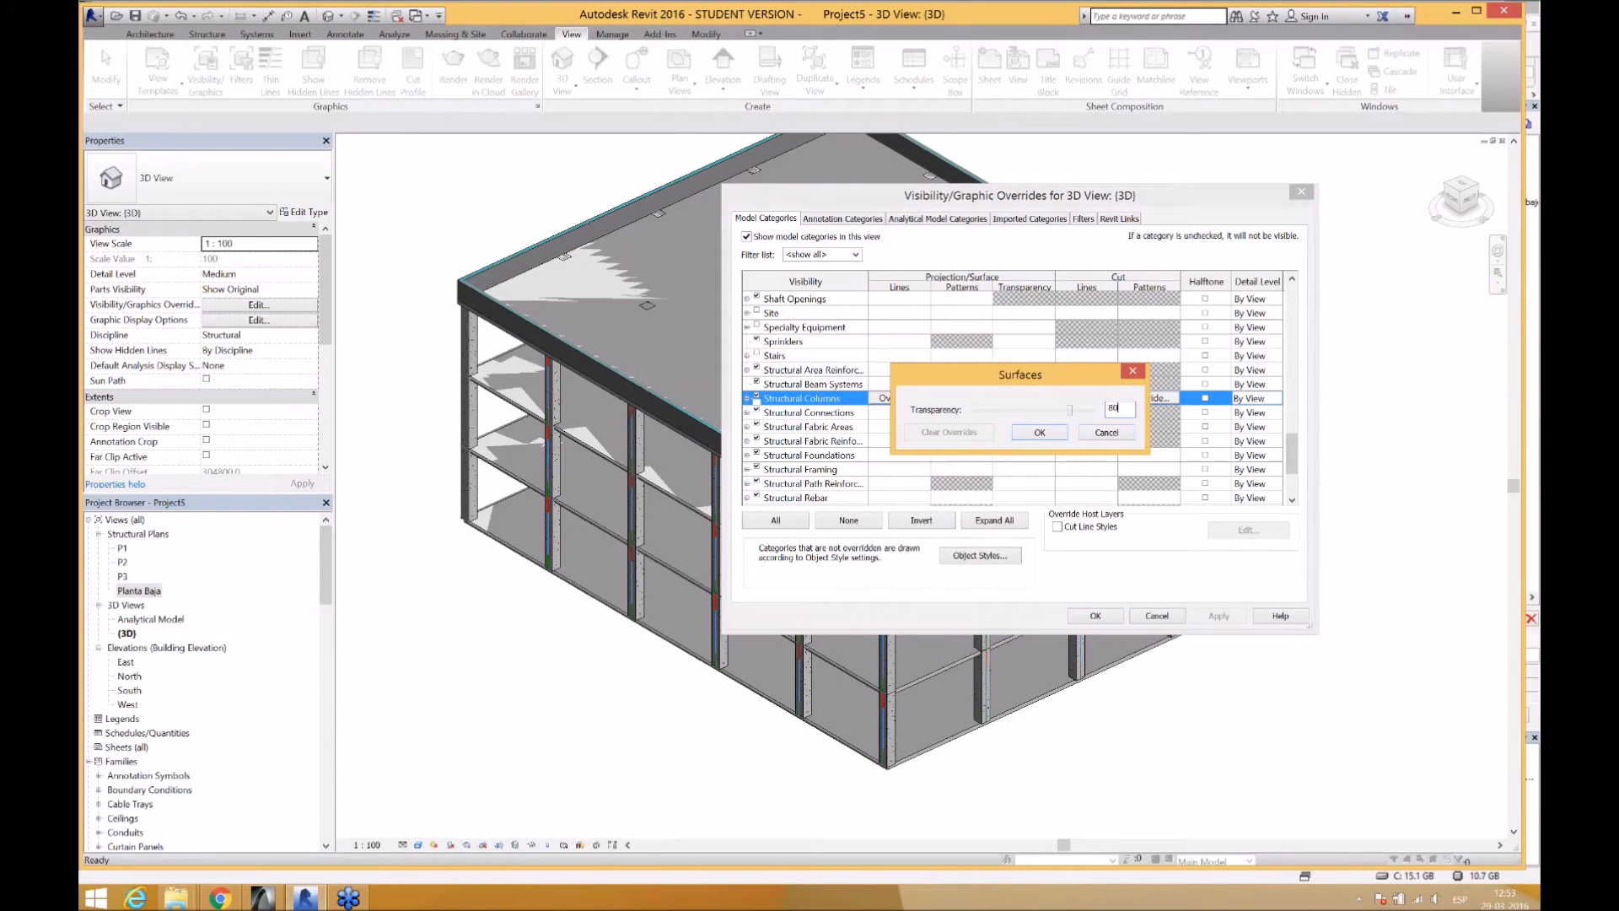
left_click(1045, 433)
left_click(1220, 617)
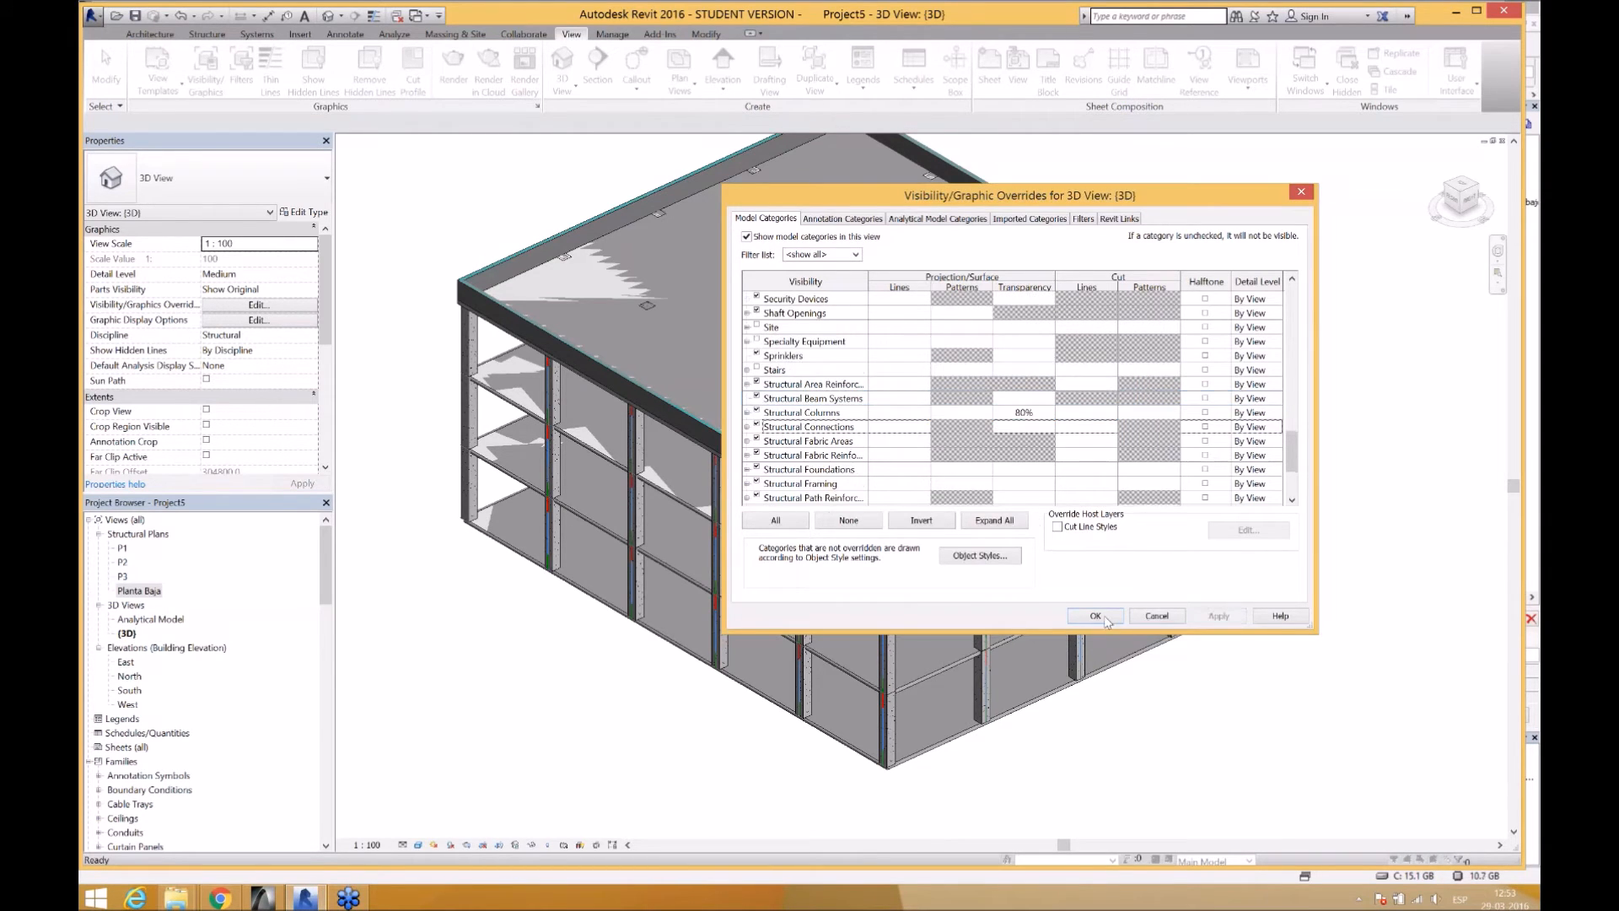
left_click(1094, 616)
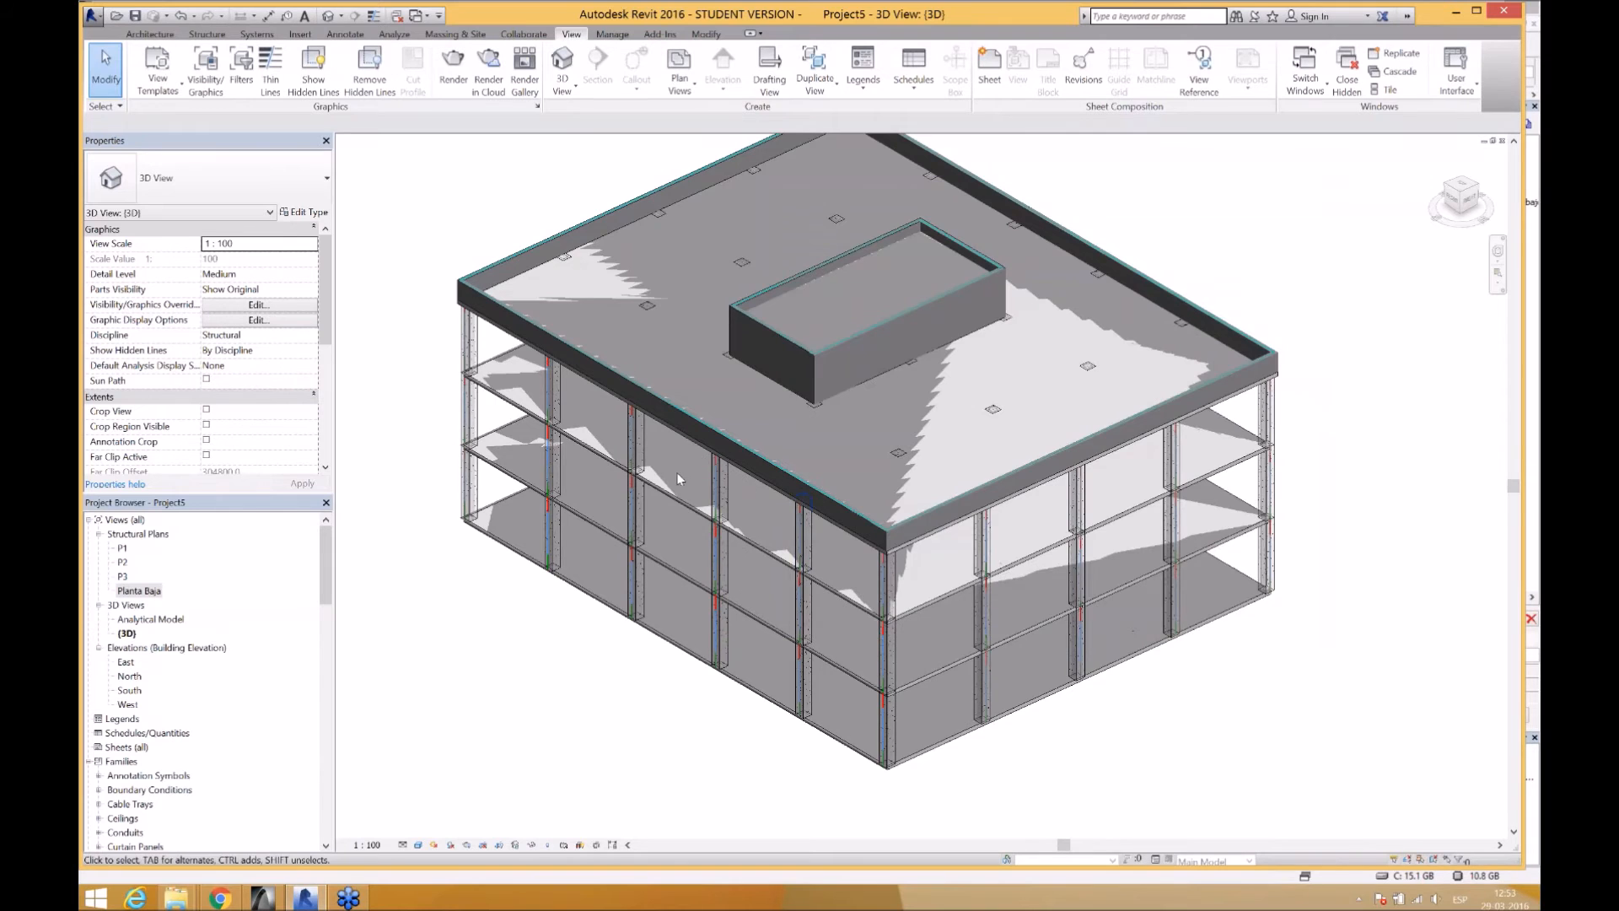
scroll(677, 472, "up", 6)
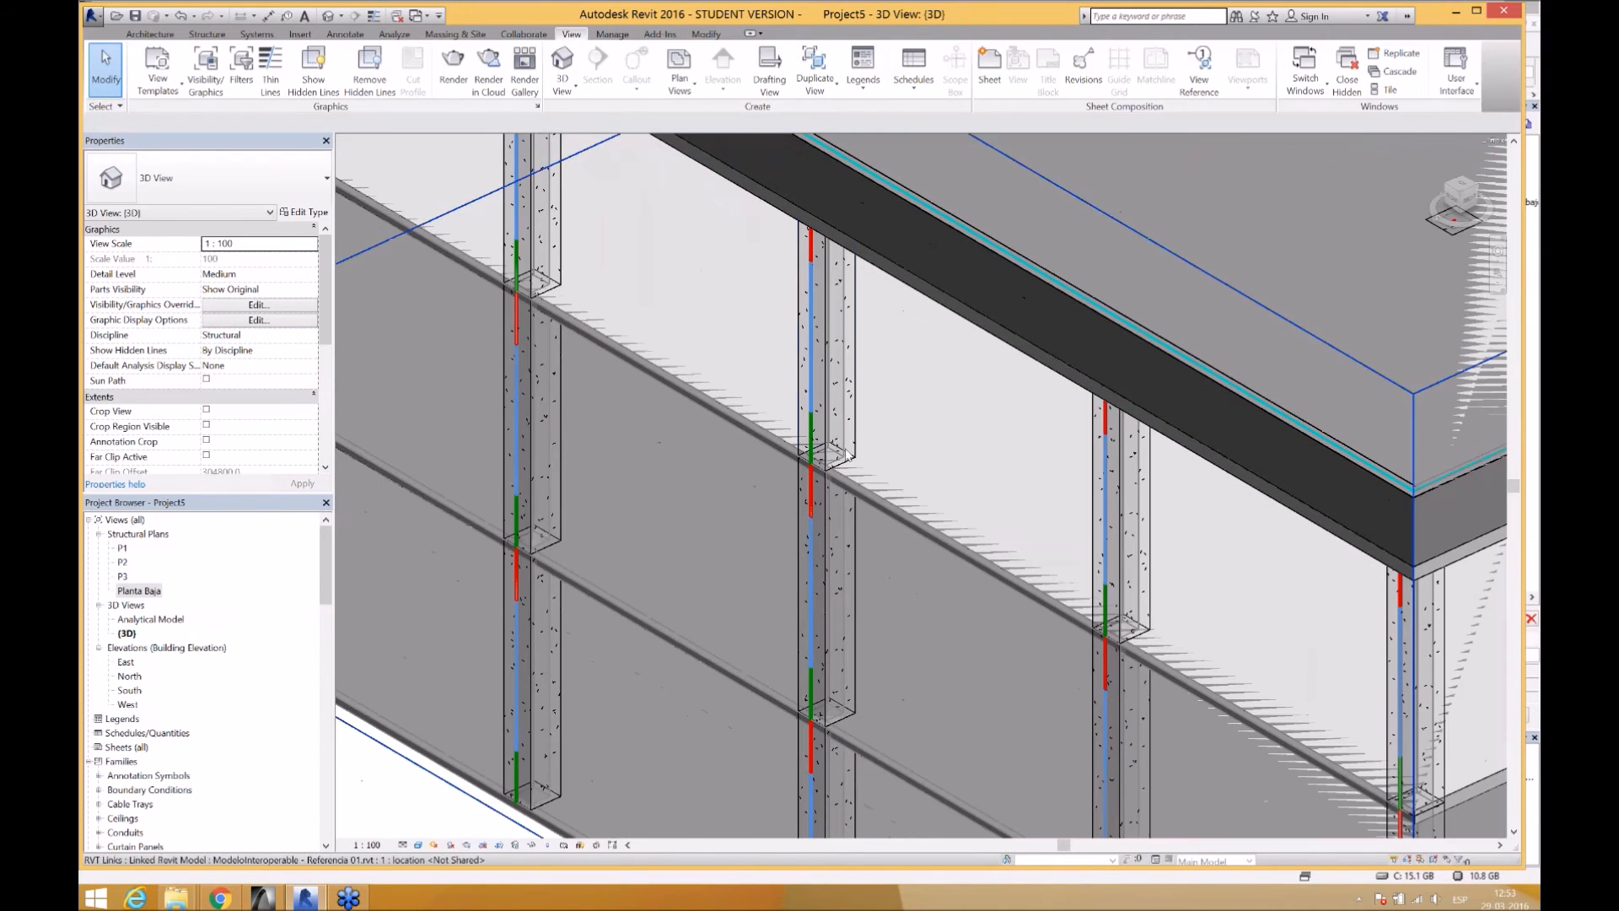
scroll(848, 453, "up", 2)
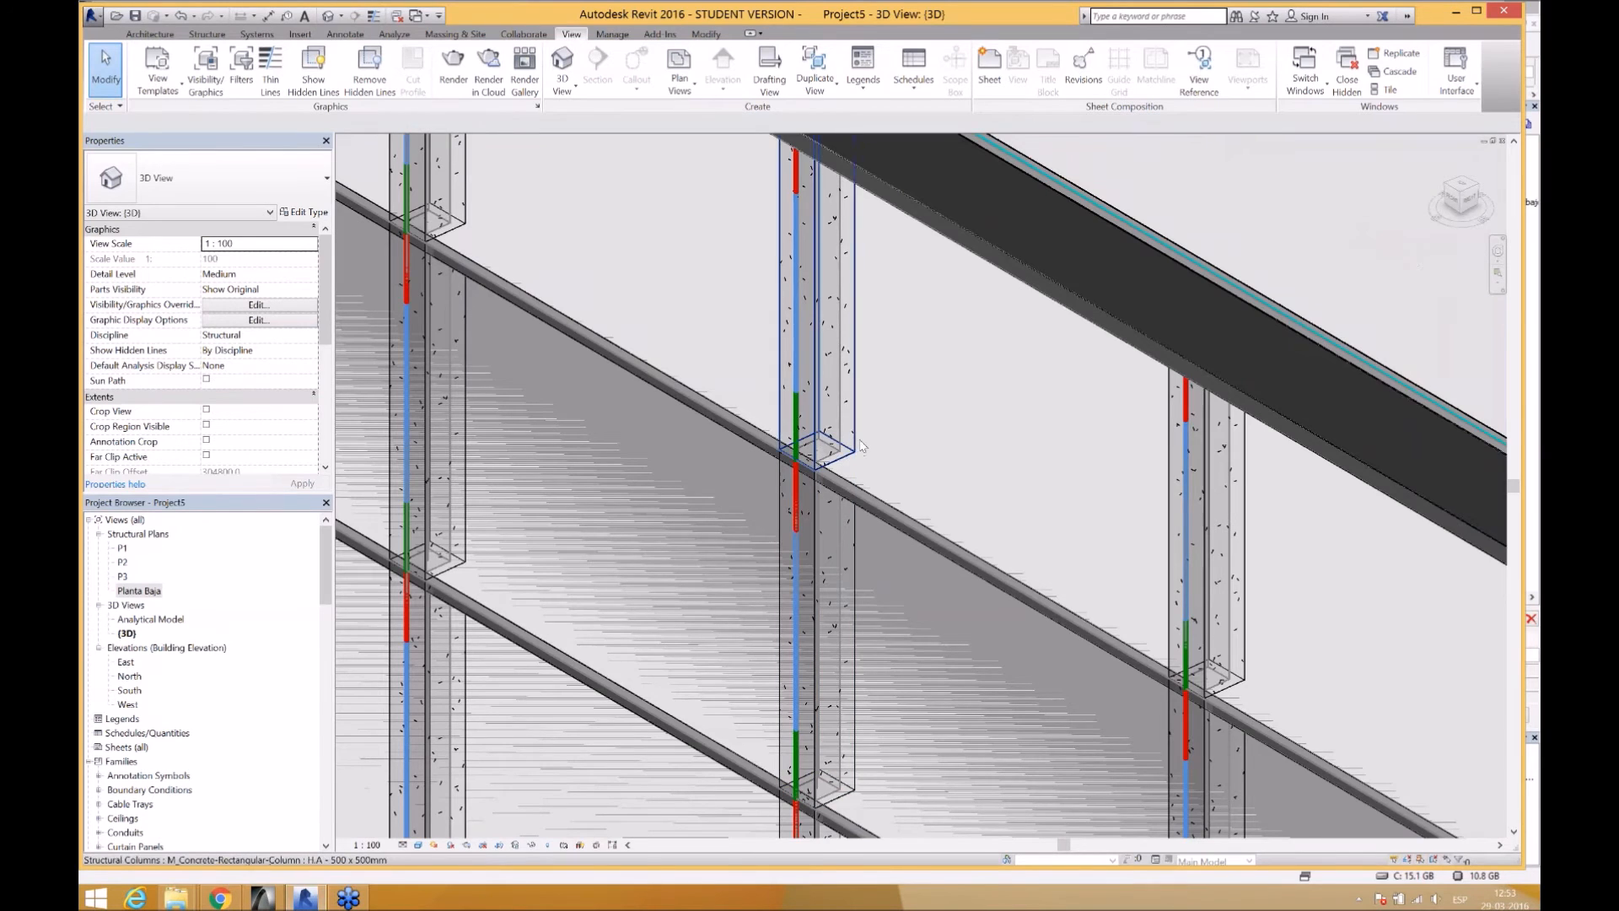
scroll(844, 430, "down", 3)
scroll(851, 451, "down", 2)
- Open the structural plan P1 and save the project as Project5 in the RVT Models folder
double_click(122, 548)
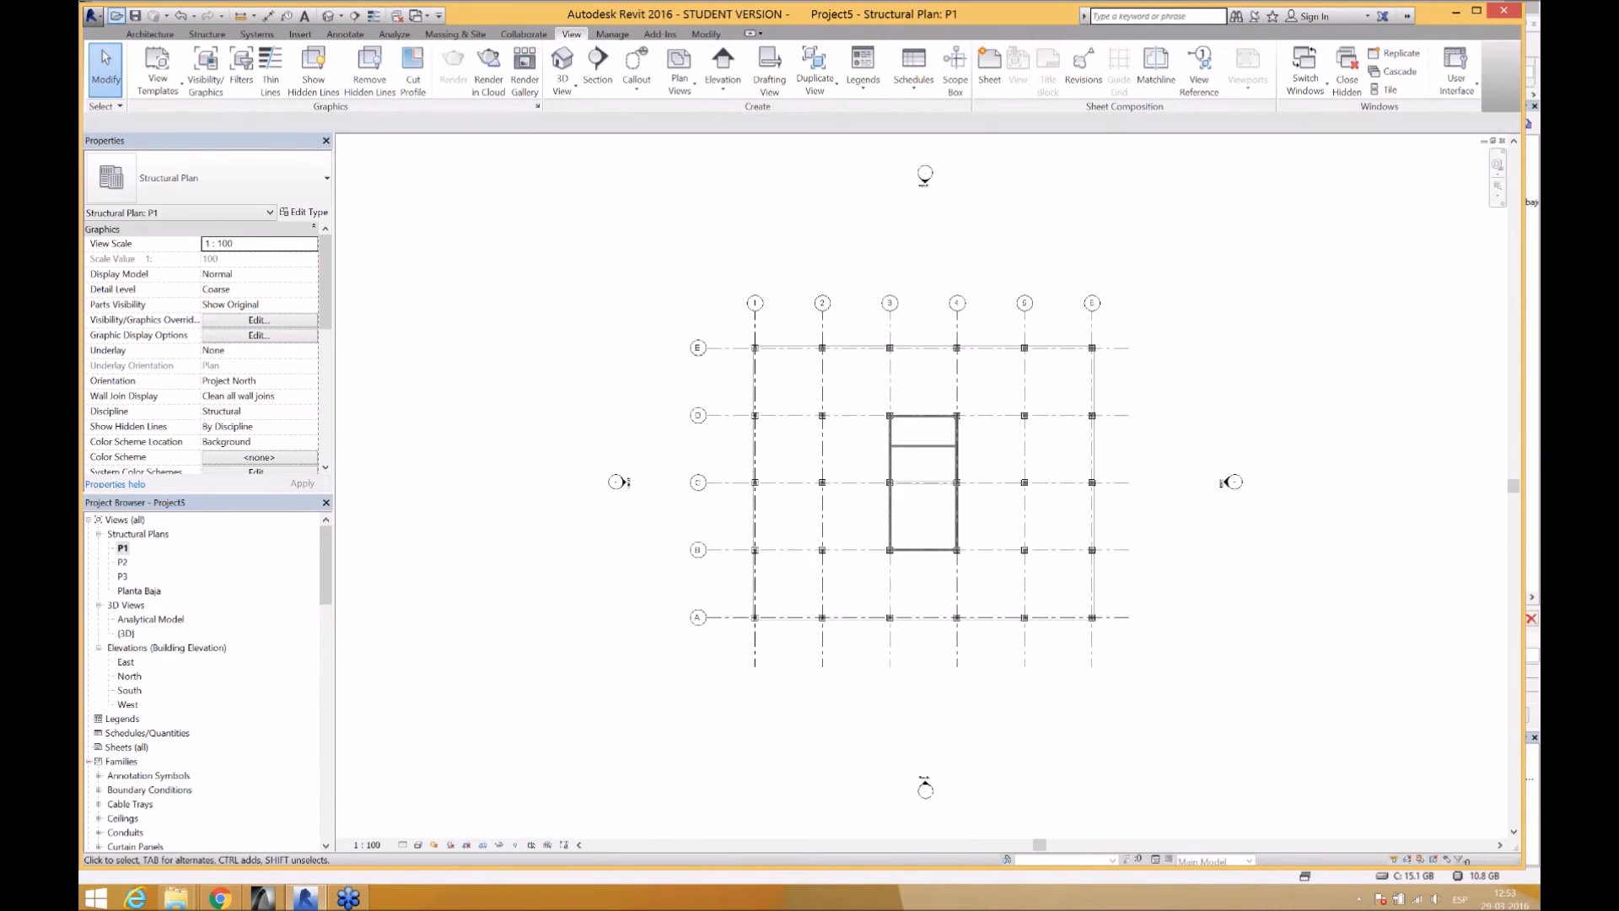
left_click(93, 15)
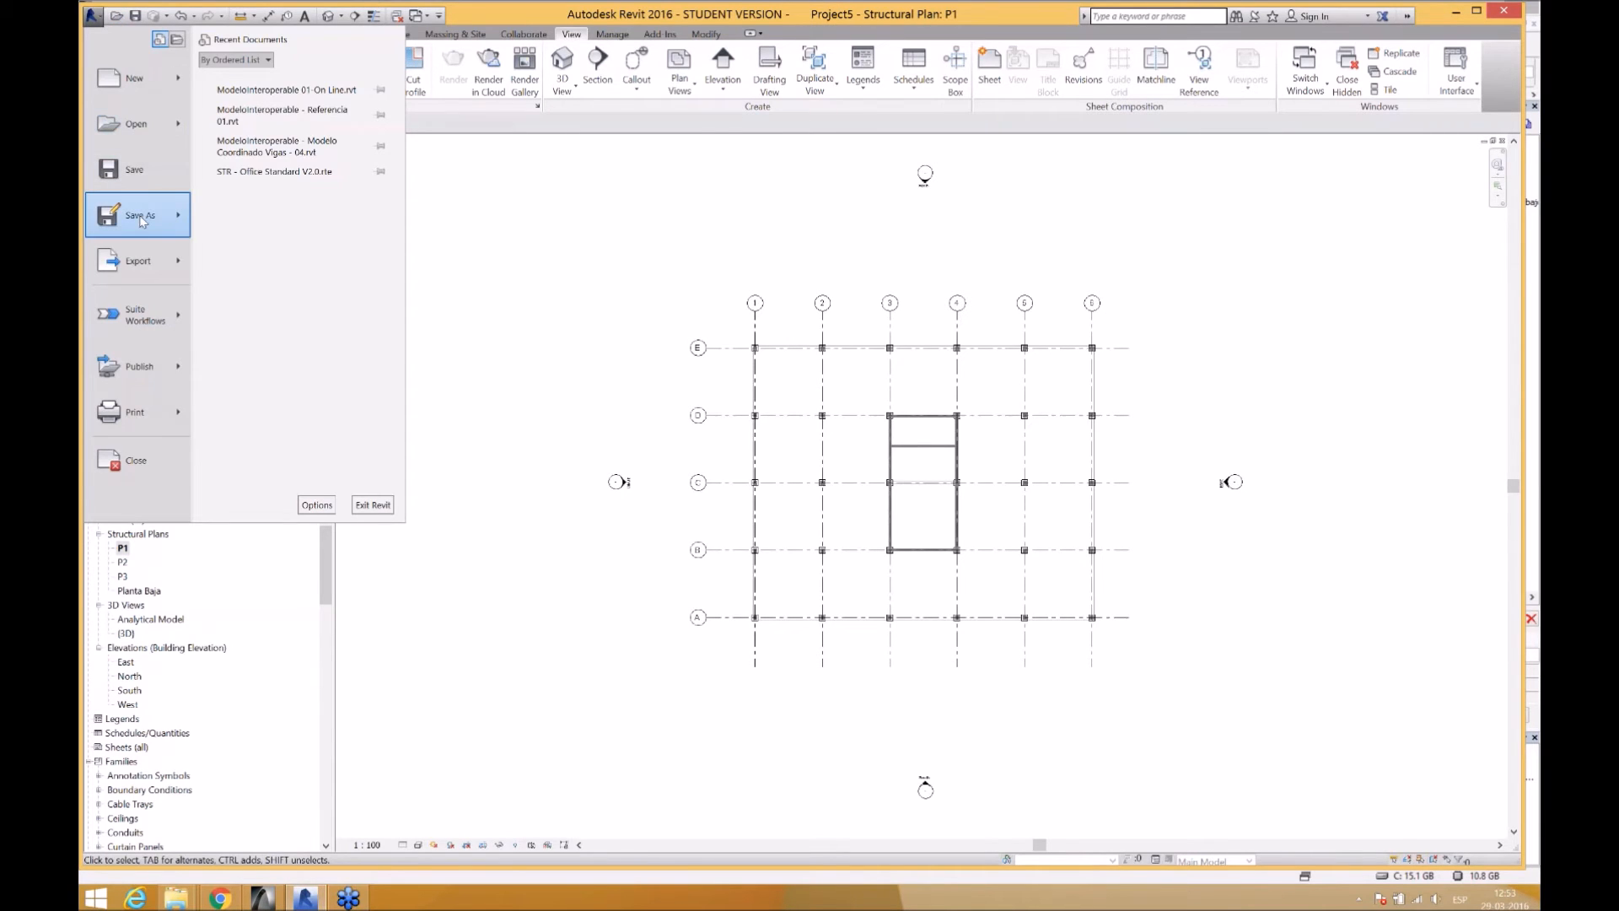
mouse_move(139, 215)
left_click(304, 122)
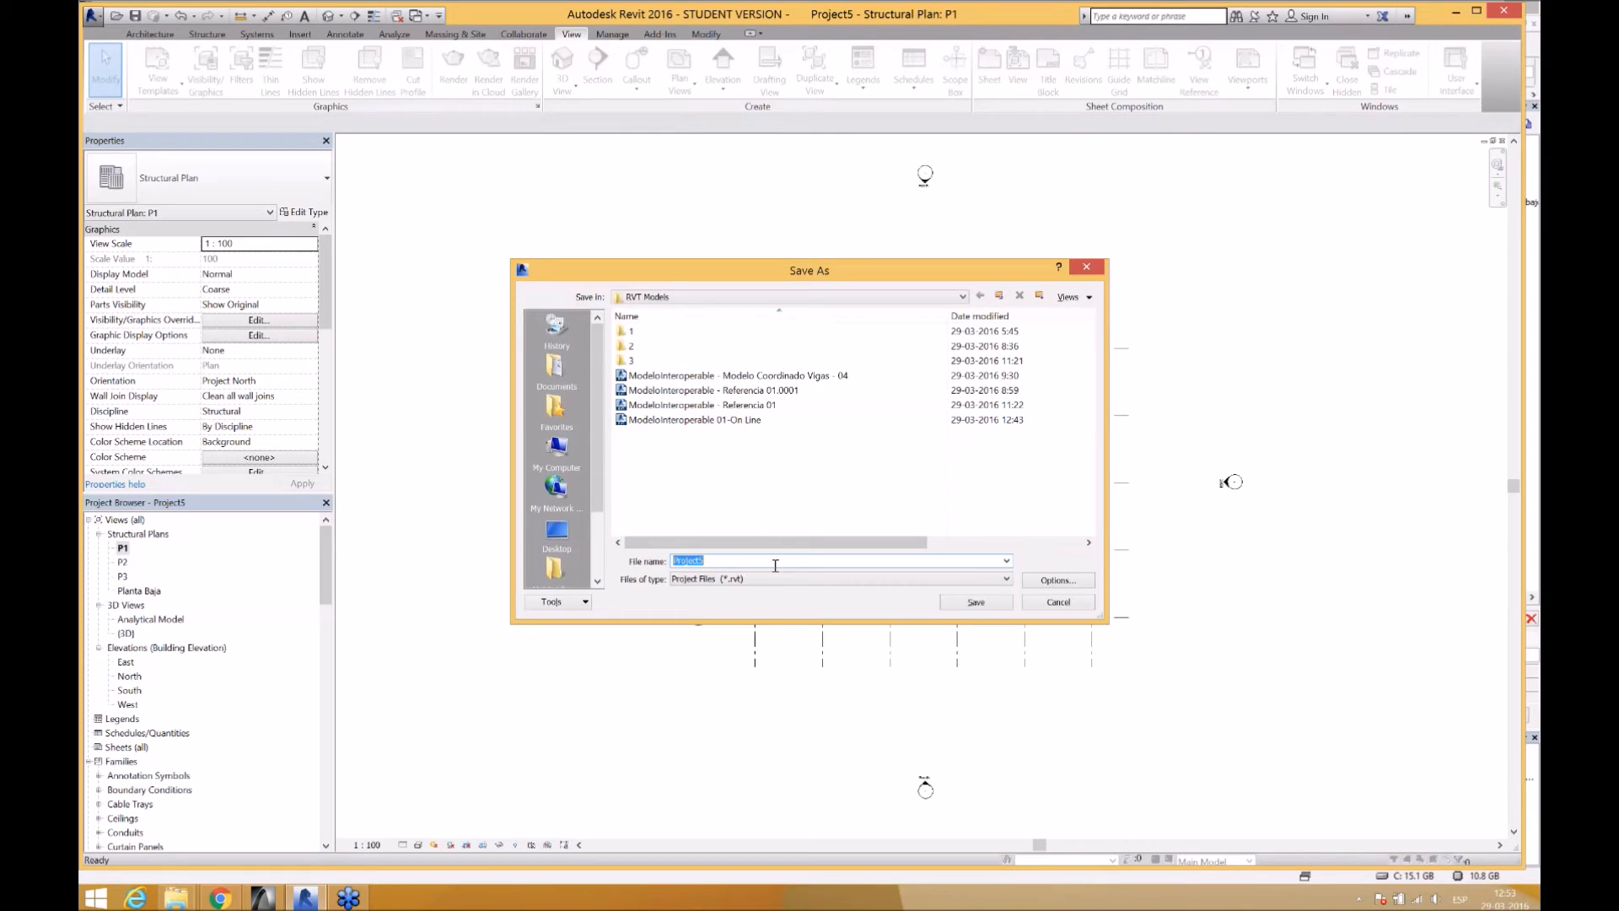
left_click(993, 604)
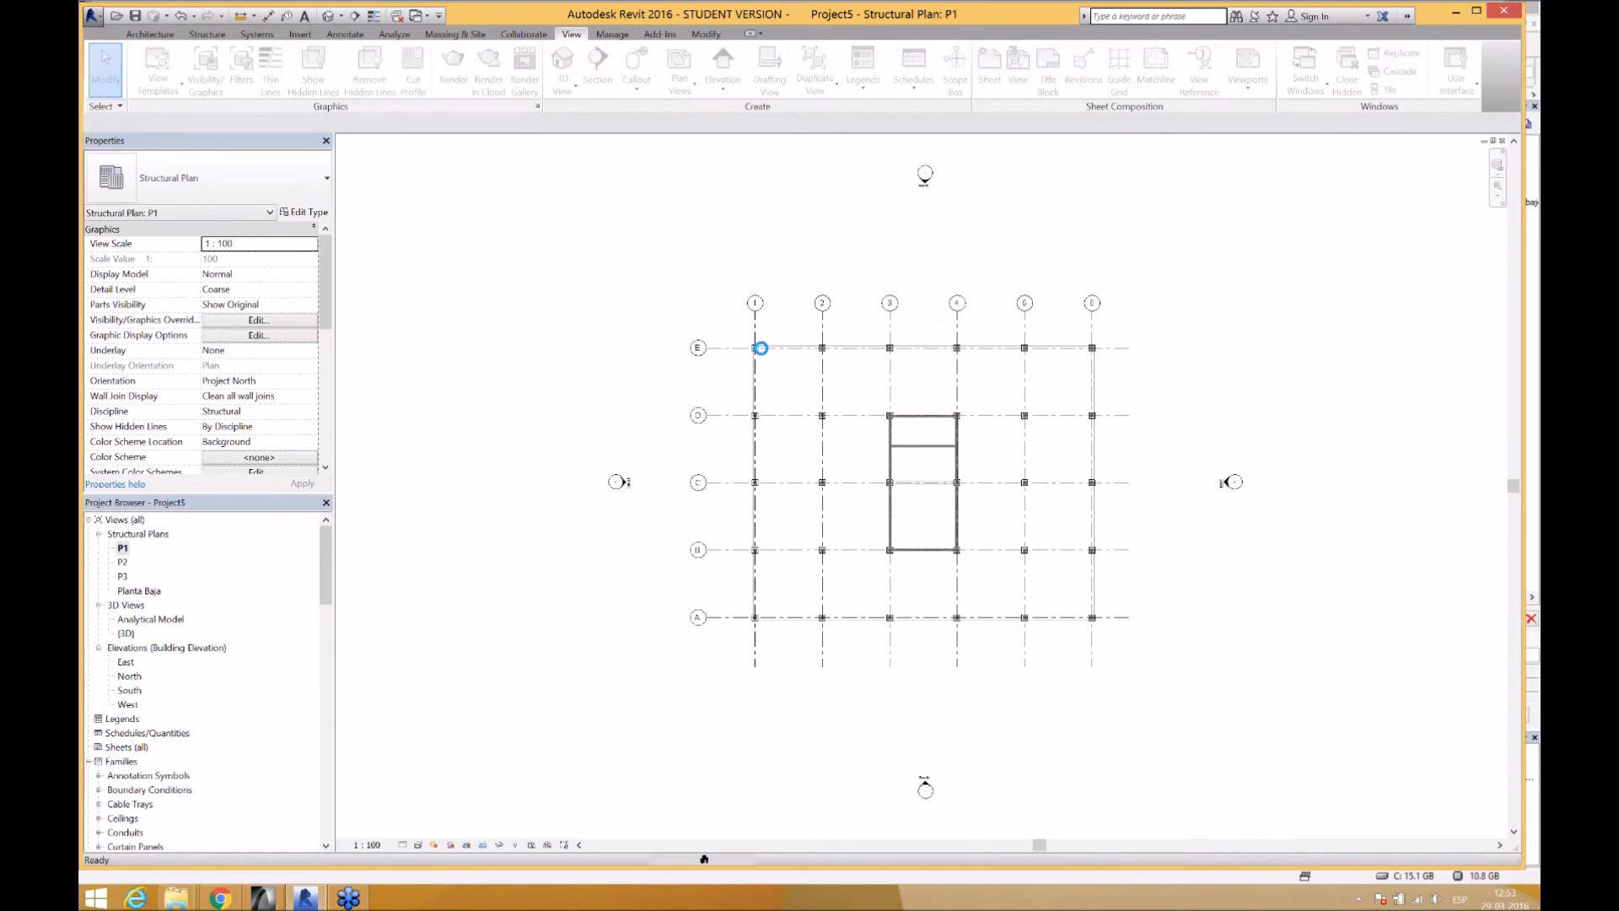
- Move grid line 1 by 100 mm towards grid 2 in the P1 plan and dismiss the coordination warning
scroll(761, 347, "up", 5)
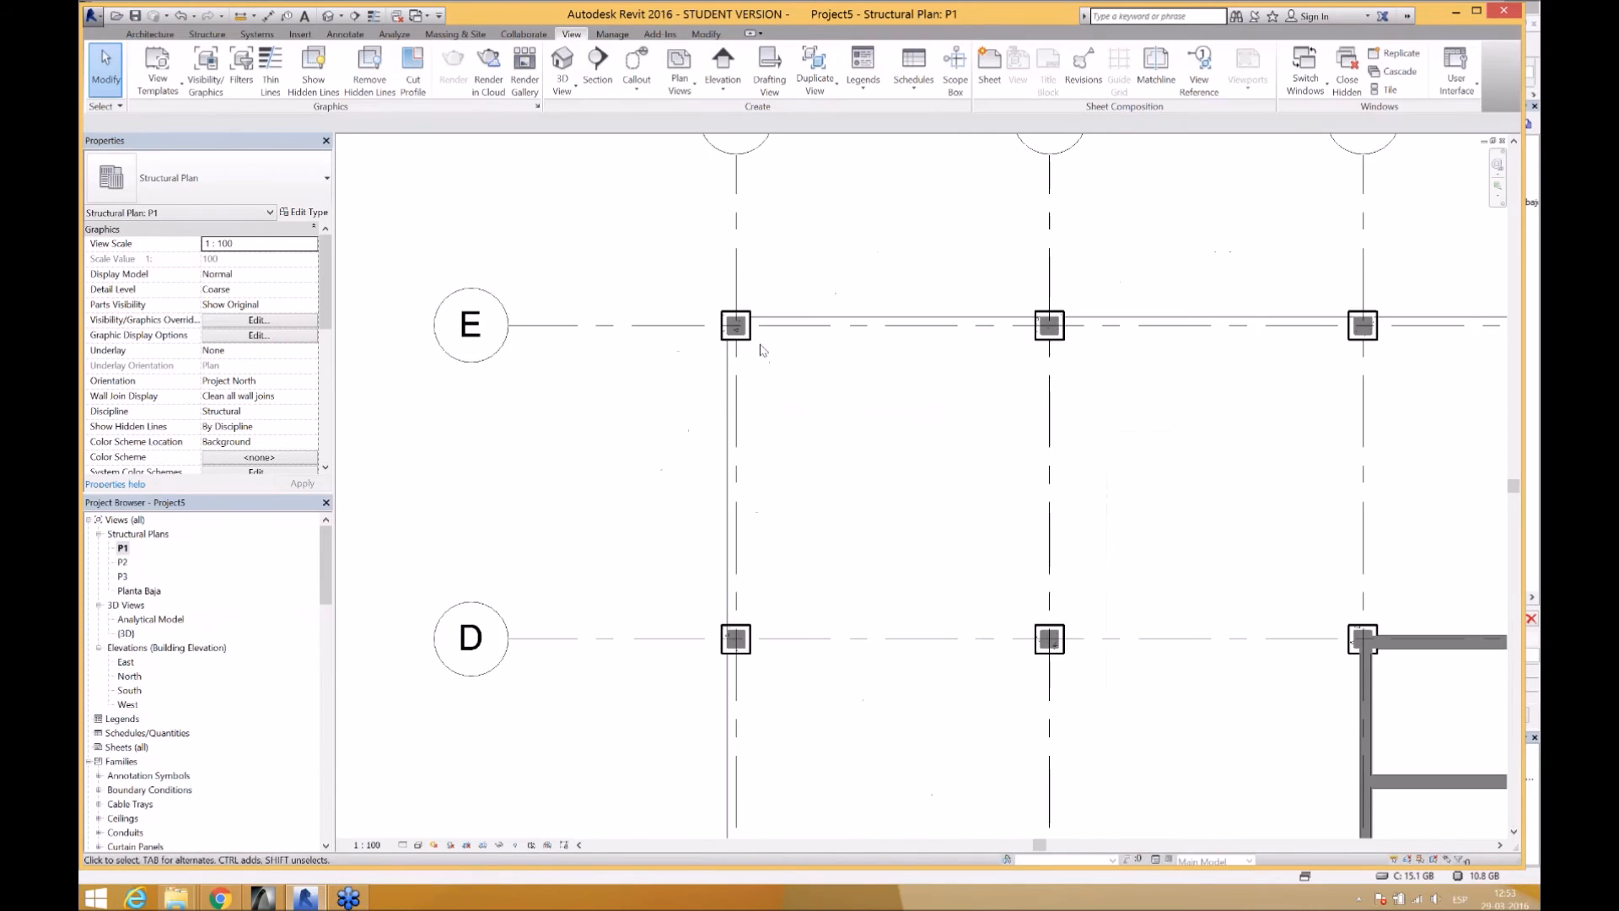
scroll(759, 347, "up", 3)
scroll(725, 296, "down", 2)
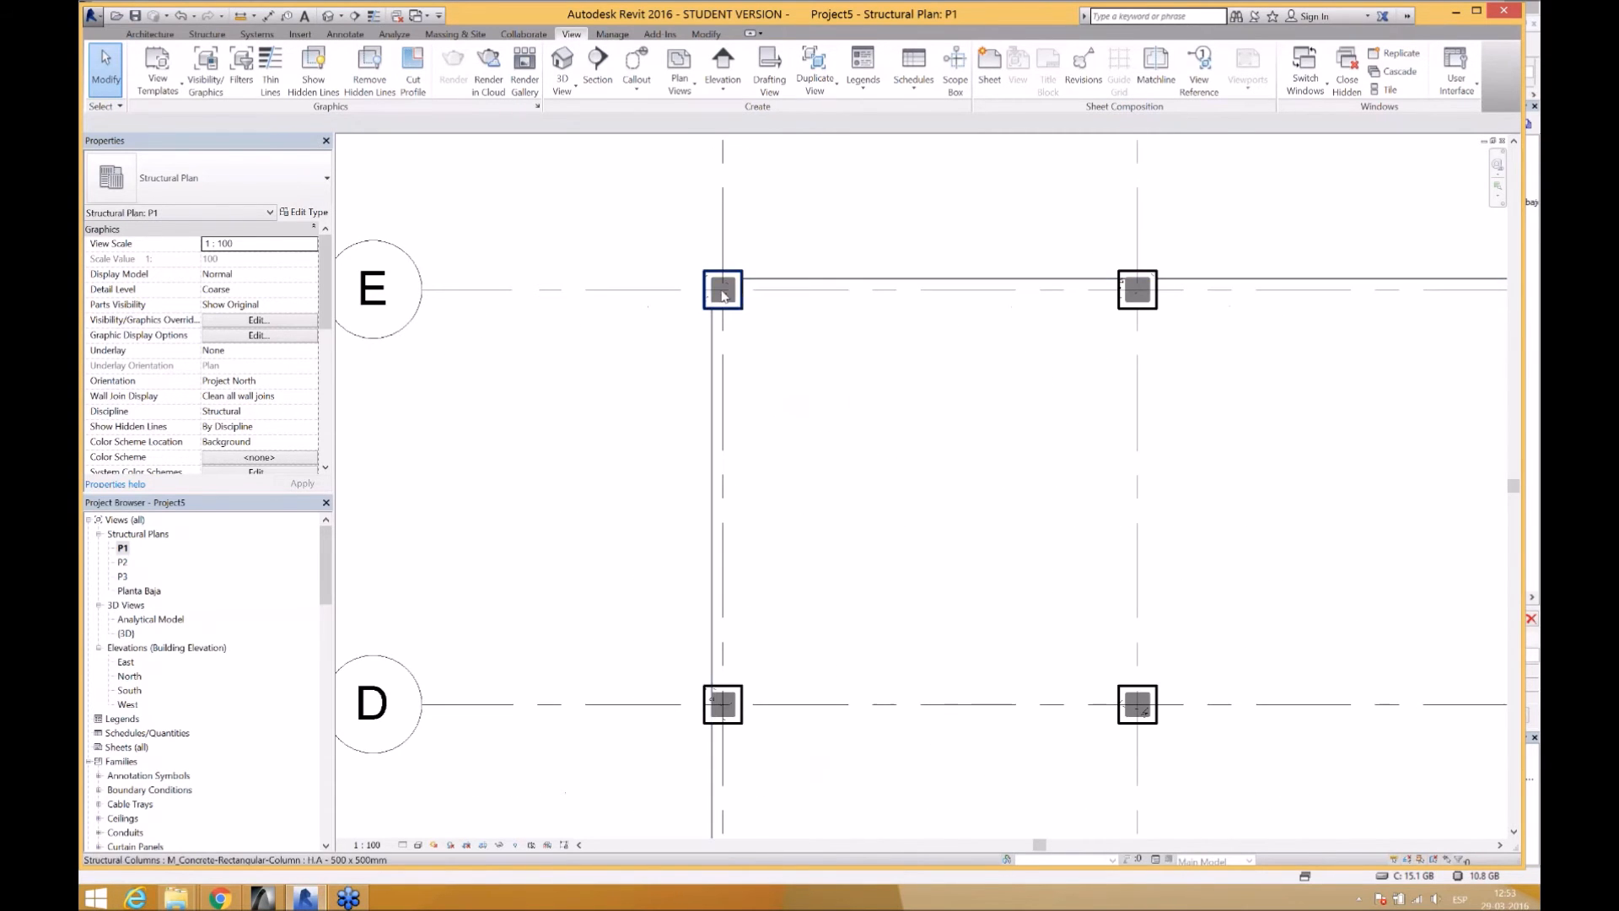
scroll(923, 384, "down", 1)
middle_click_drag(924, 384, 870, 368)
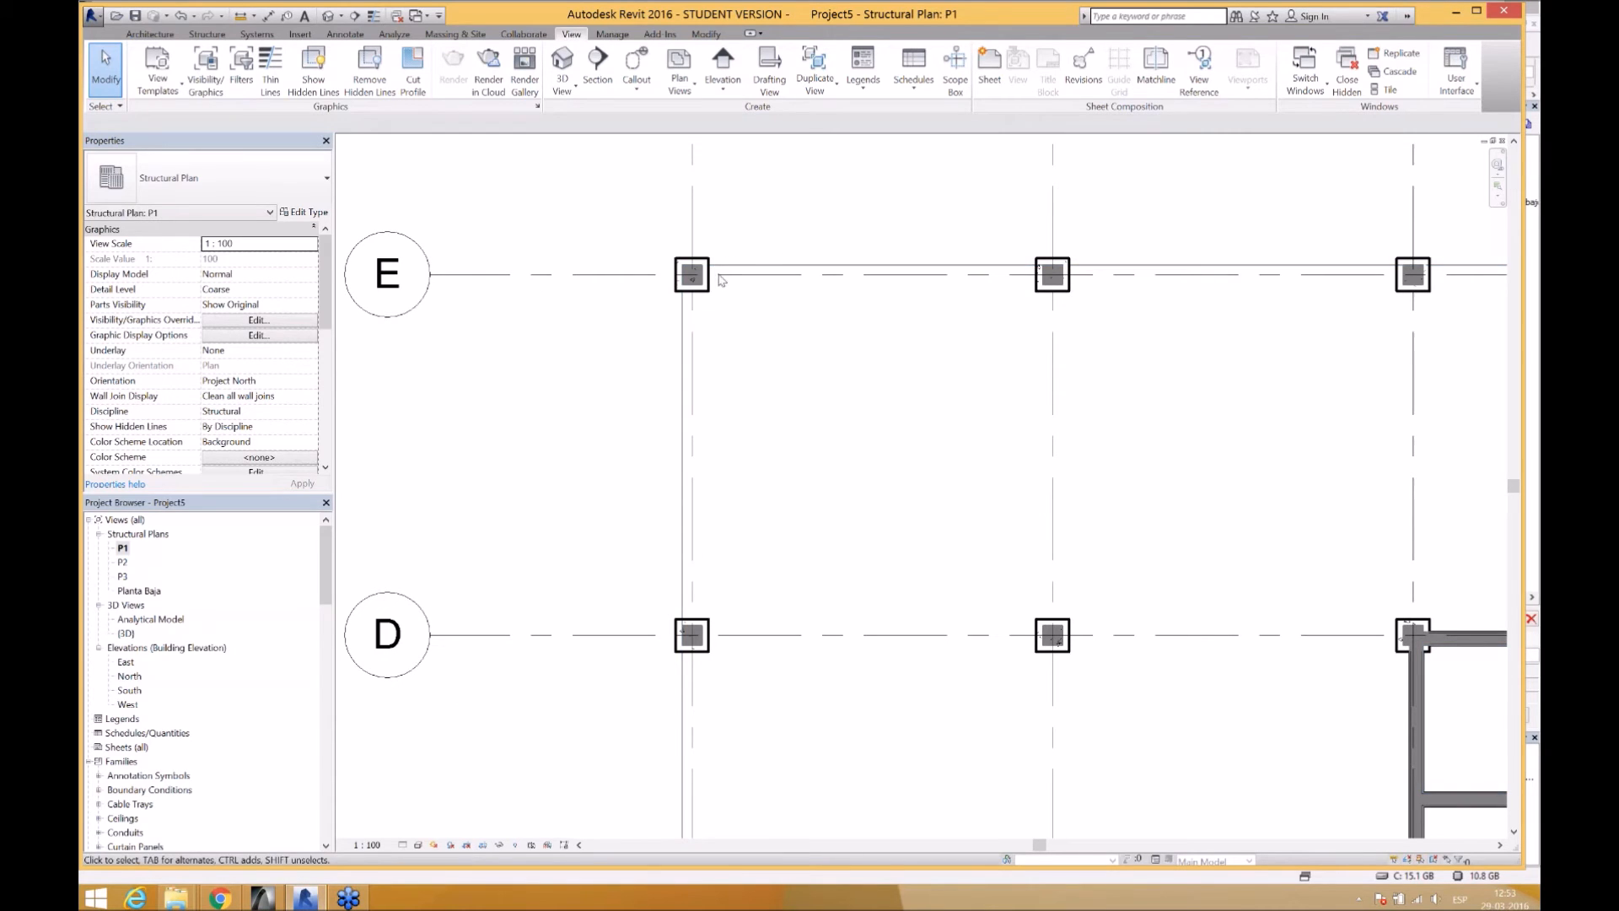
left_click(693, 222)
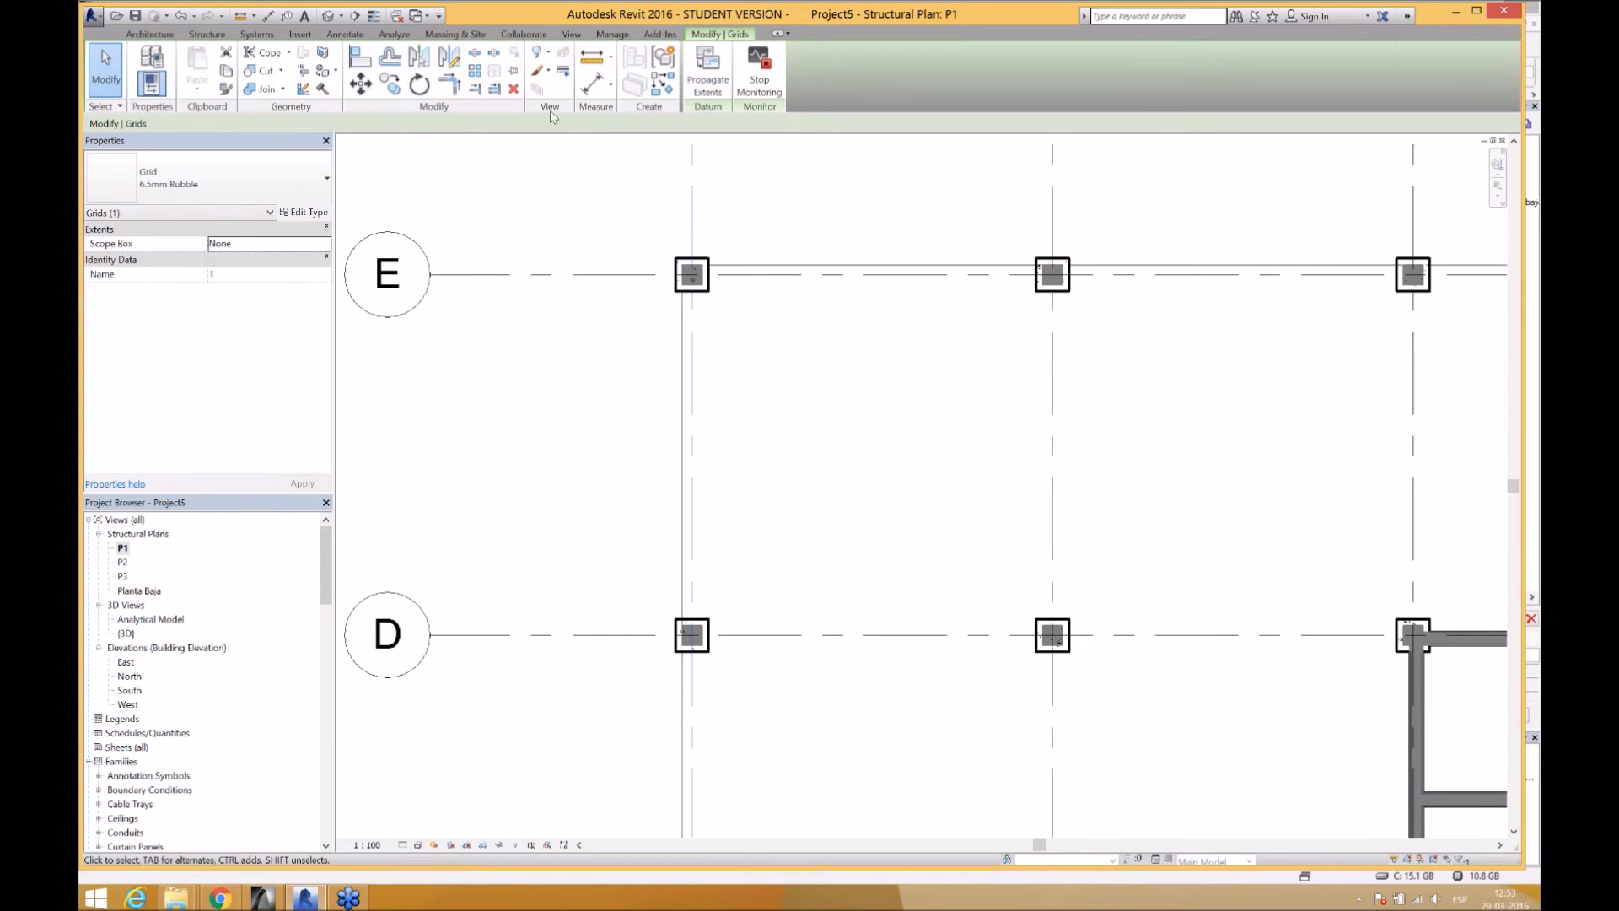
left_click(361, 85)
left_click(693, 201)
type("100")
key("Return")
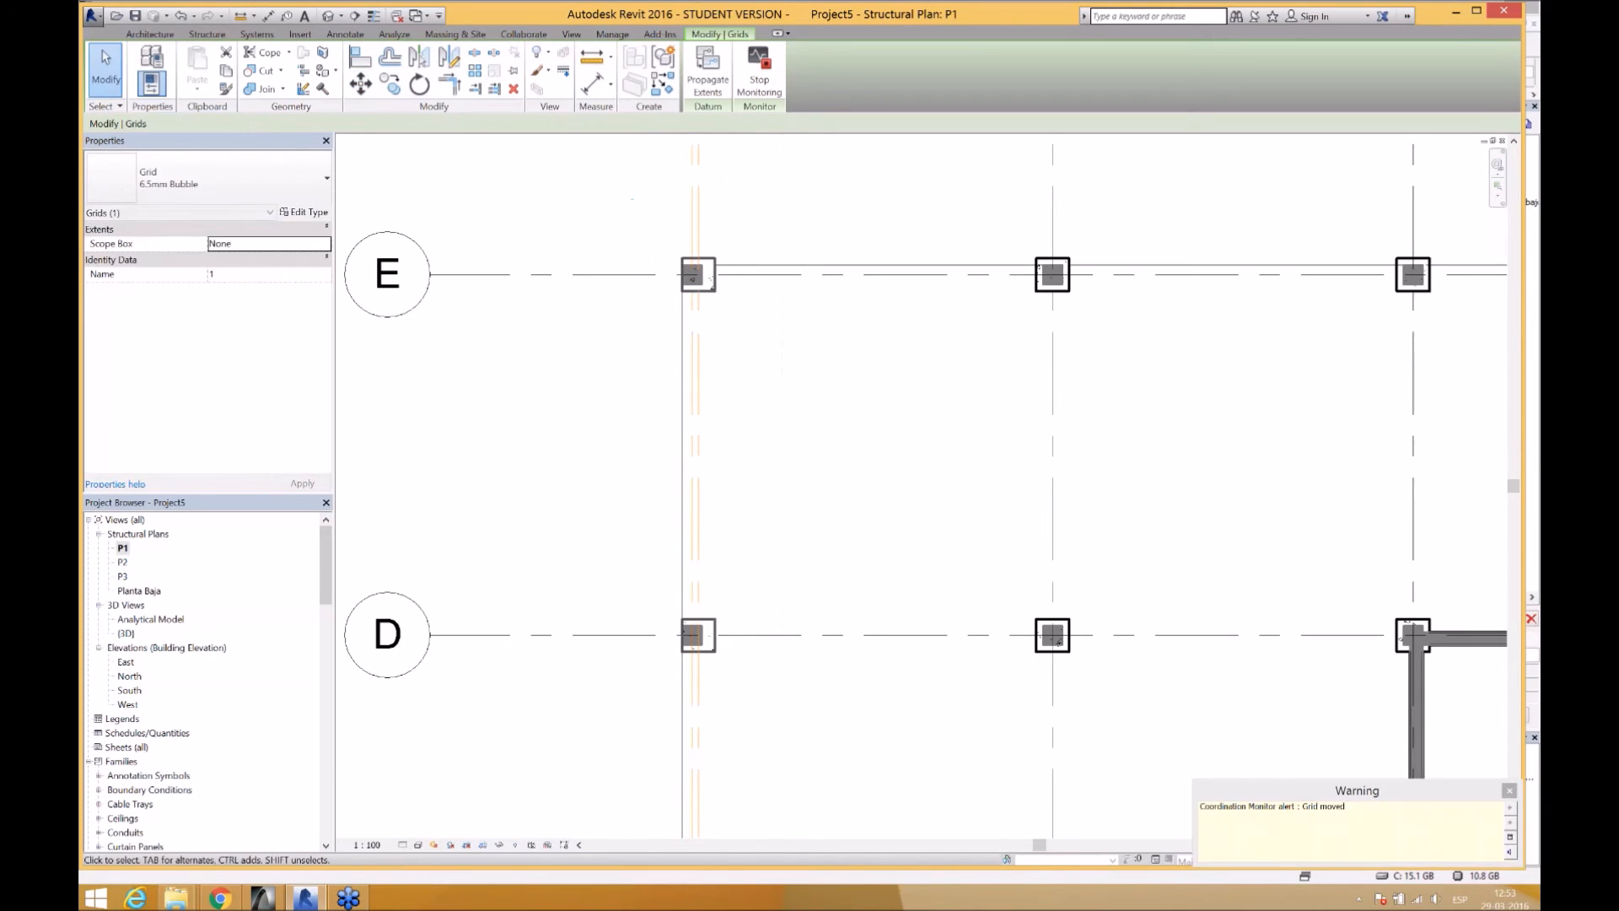
left_click(1509, 791)
key("Return")
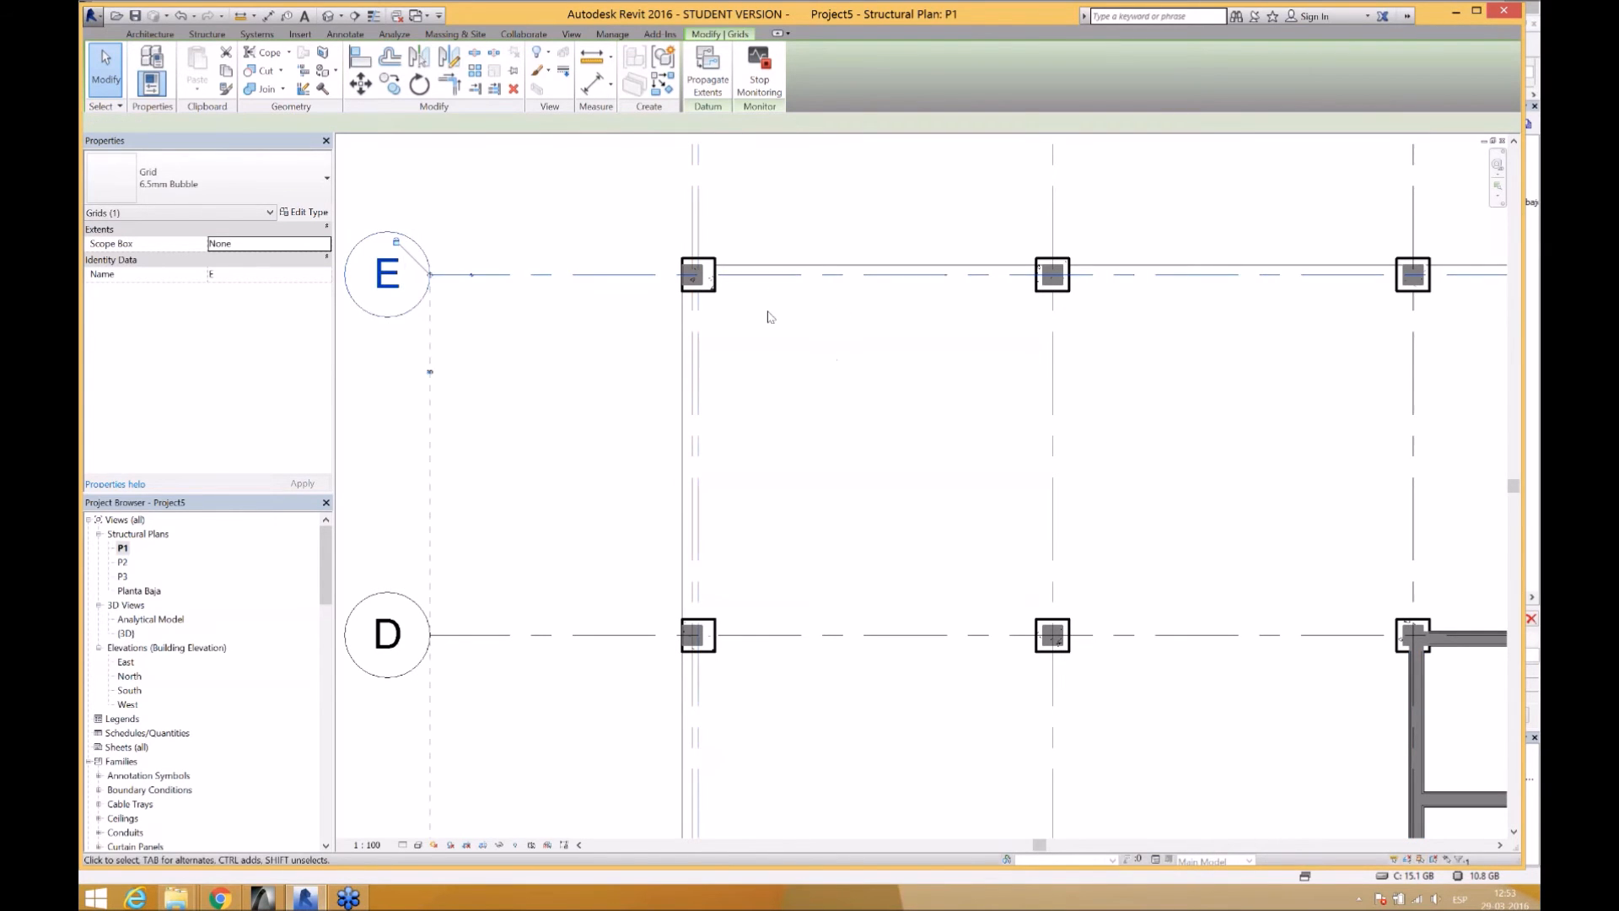
- Move grid line E by 100 mm towards grid D in the P1 plan
key("m")
key("v")
left_click(758, 275)
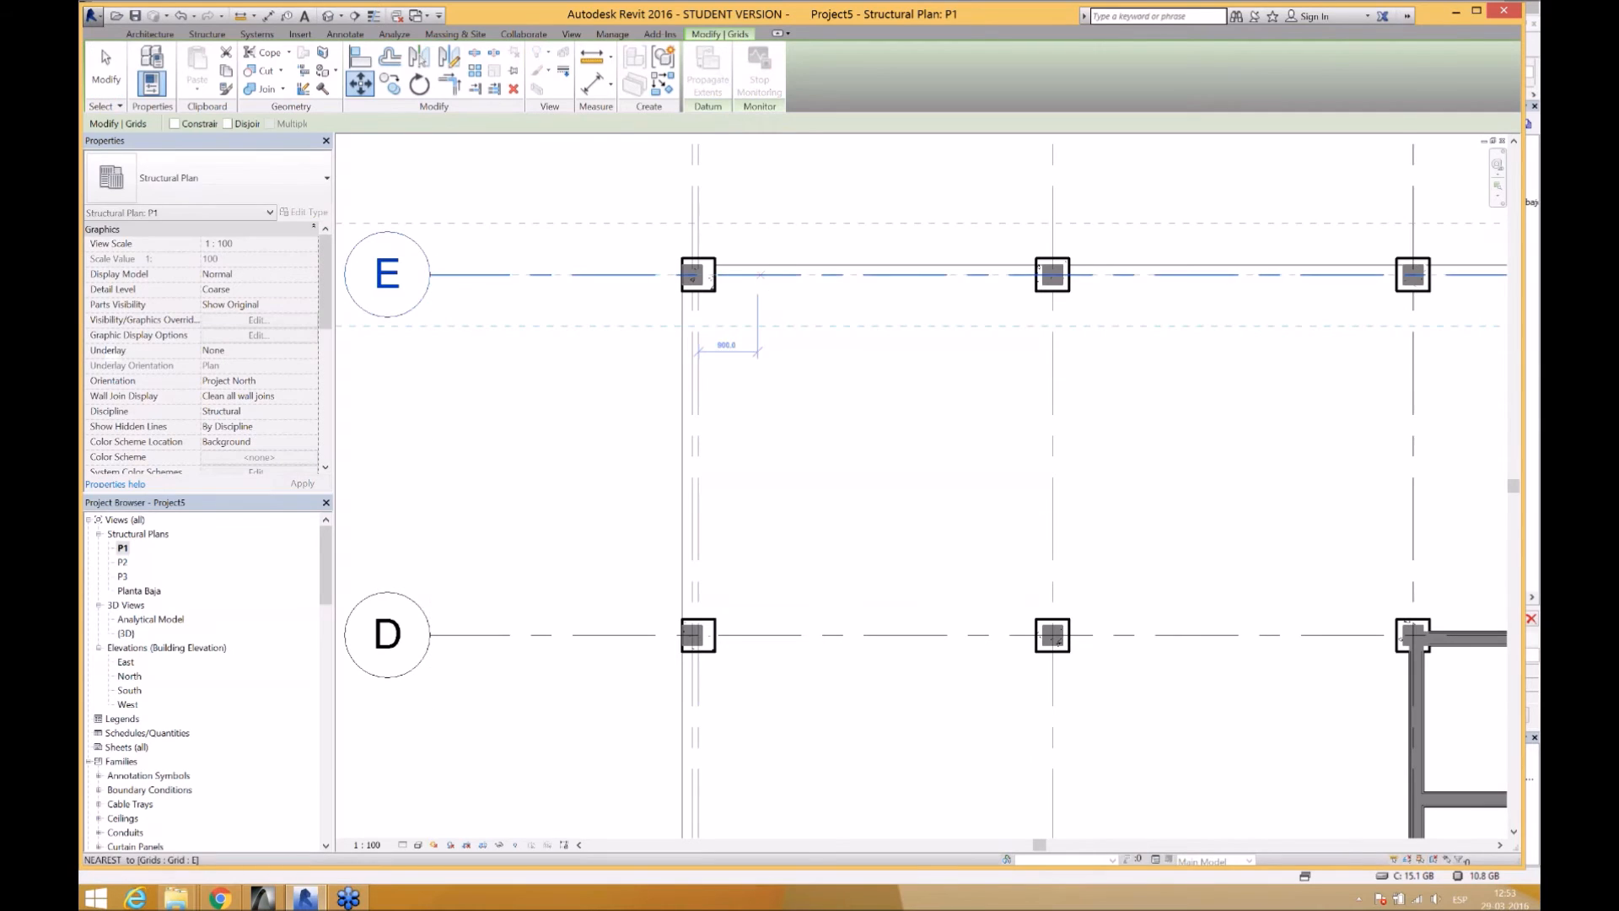
type("100")
key("Return")
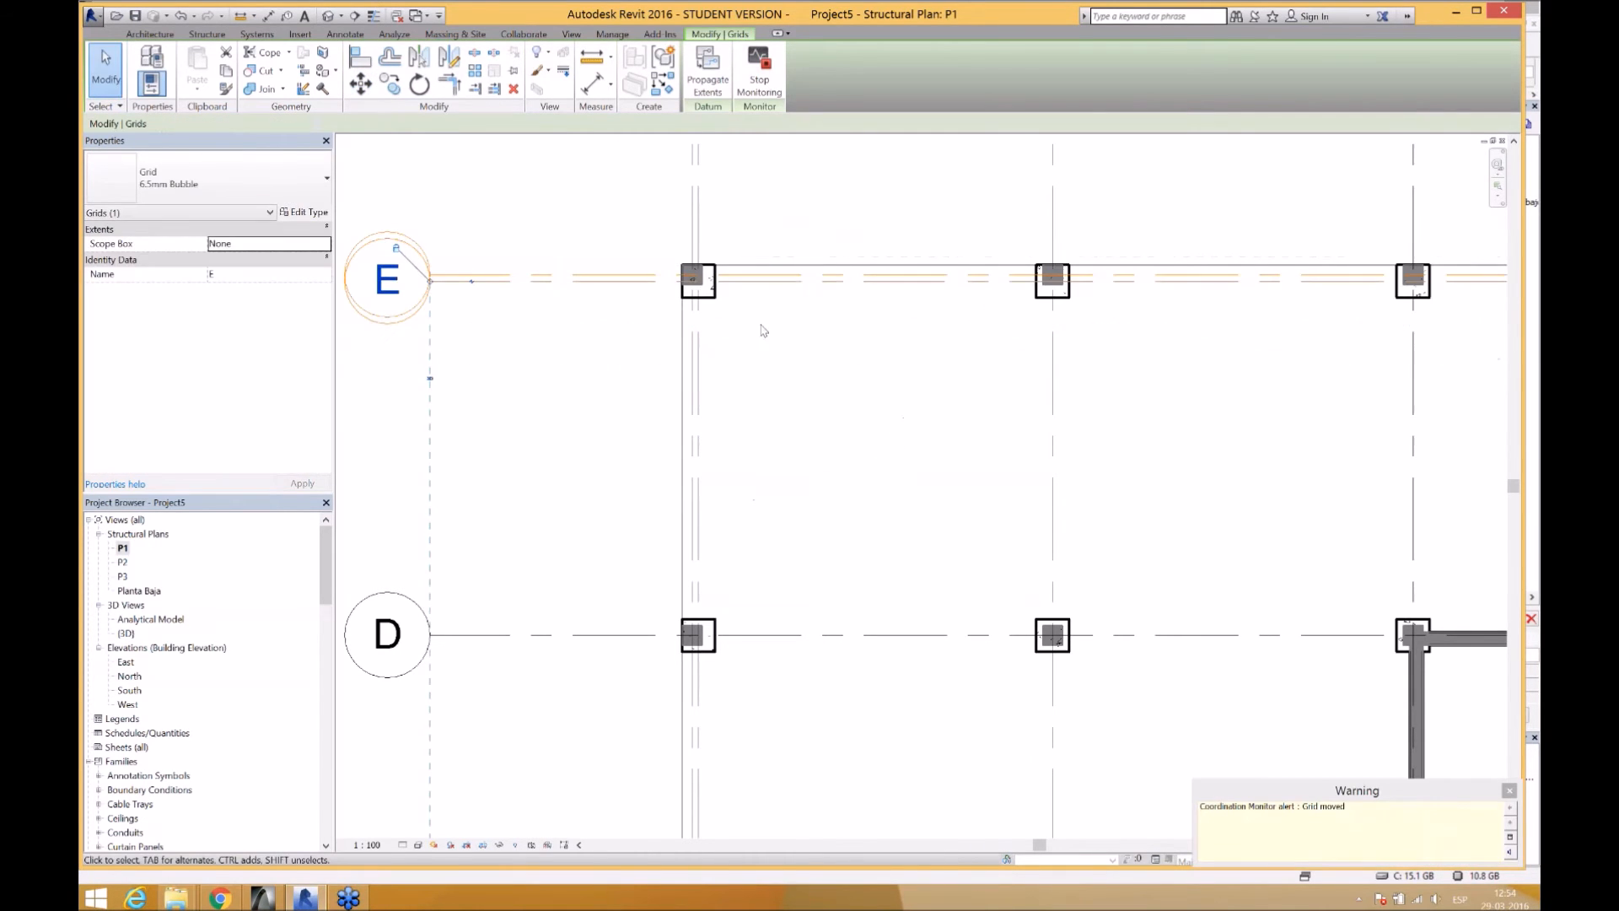
scroll(837, 369, "down", 2)
middle_click_drag(695, 330, 690, 310)
left_click(690, 311)
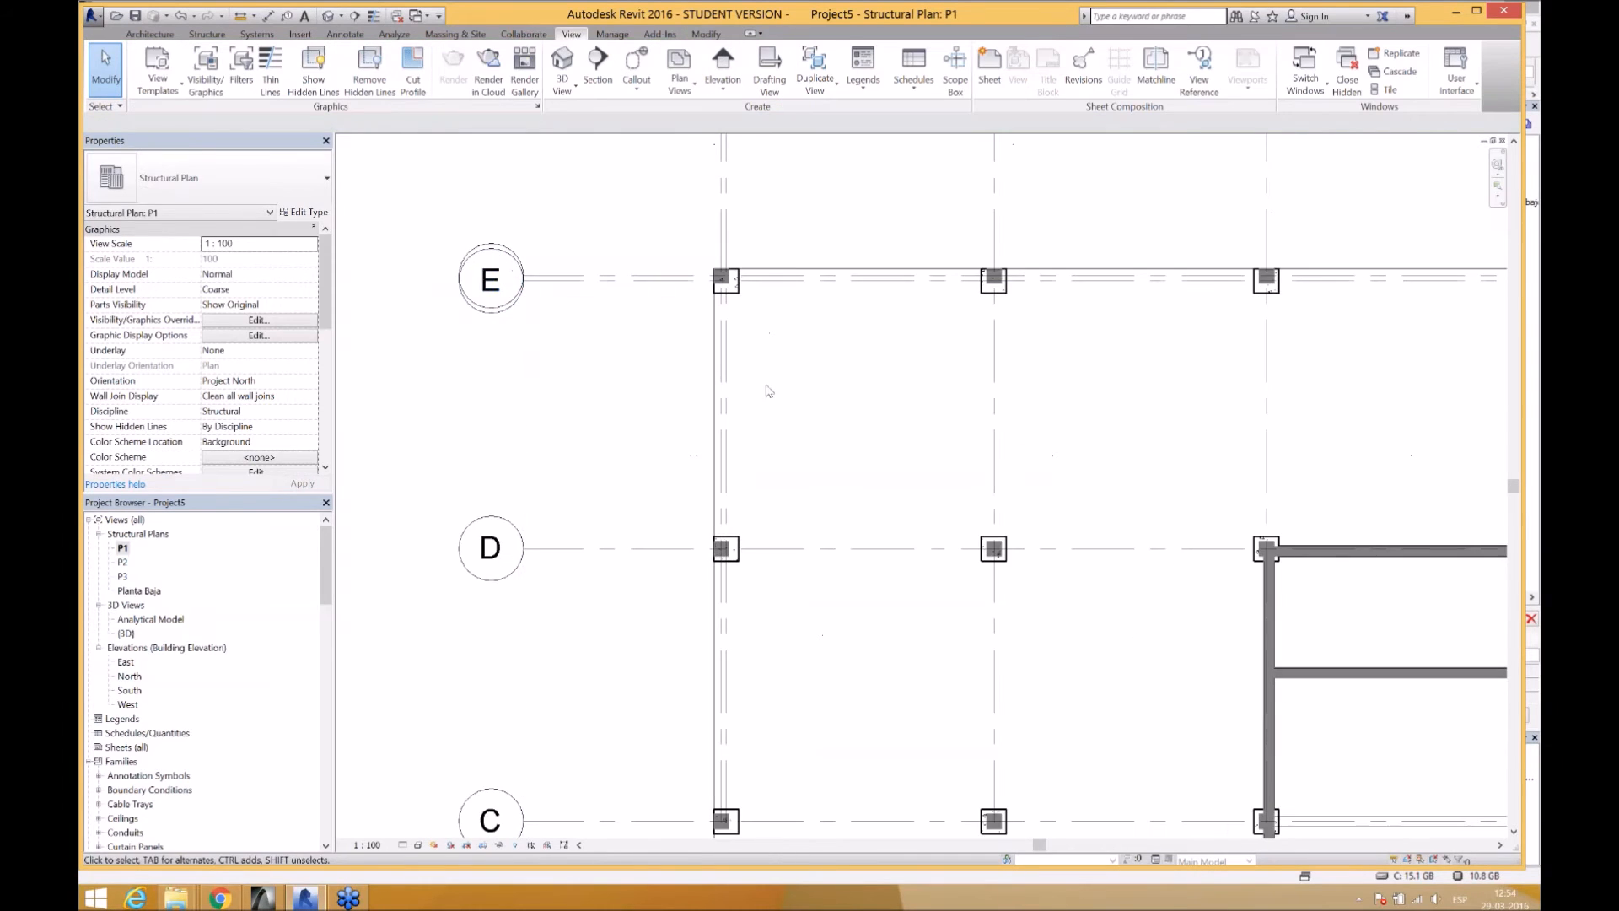
- Move grid line A by 100 mm towards grid B
scroll(766, 385, "down", 2)
middle_click_drag(766, 385, 711, 262)
middle_click_drag(749, 603, 700, 204)
scroll(643, 513, "up", 3)
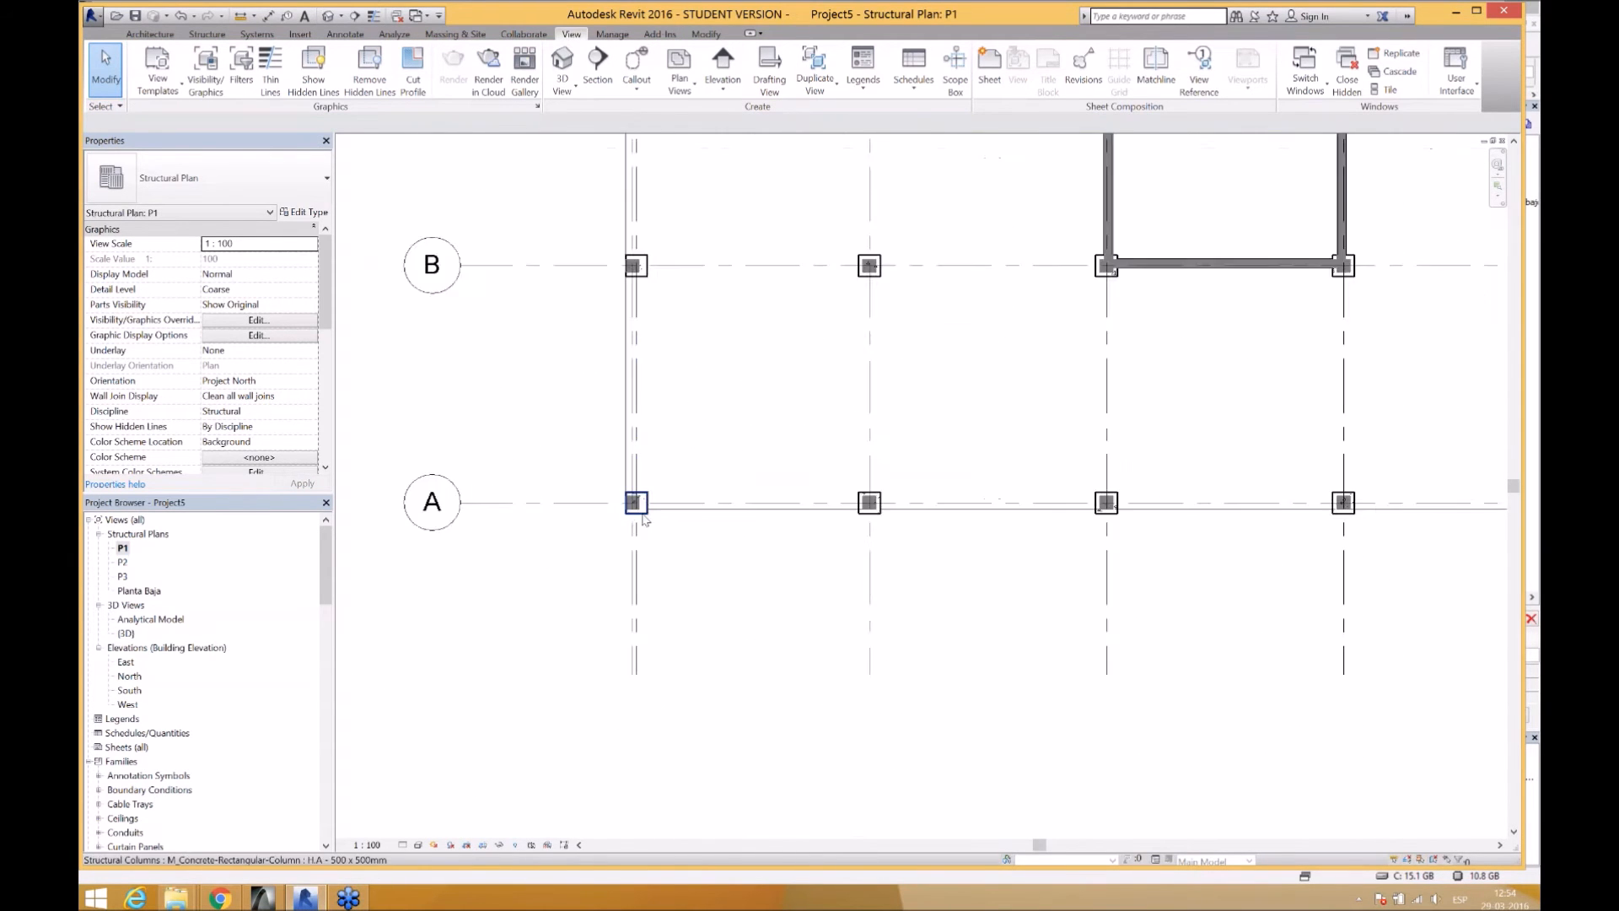
left_click(562, 503)
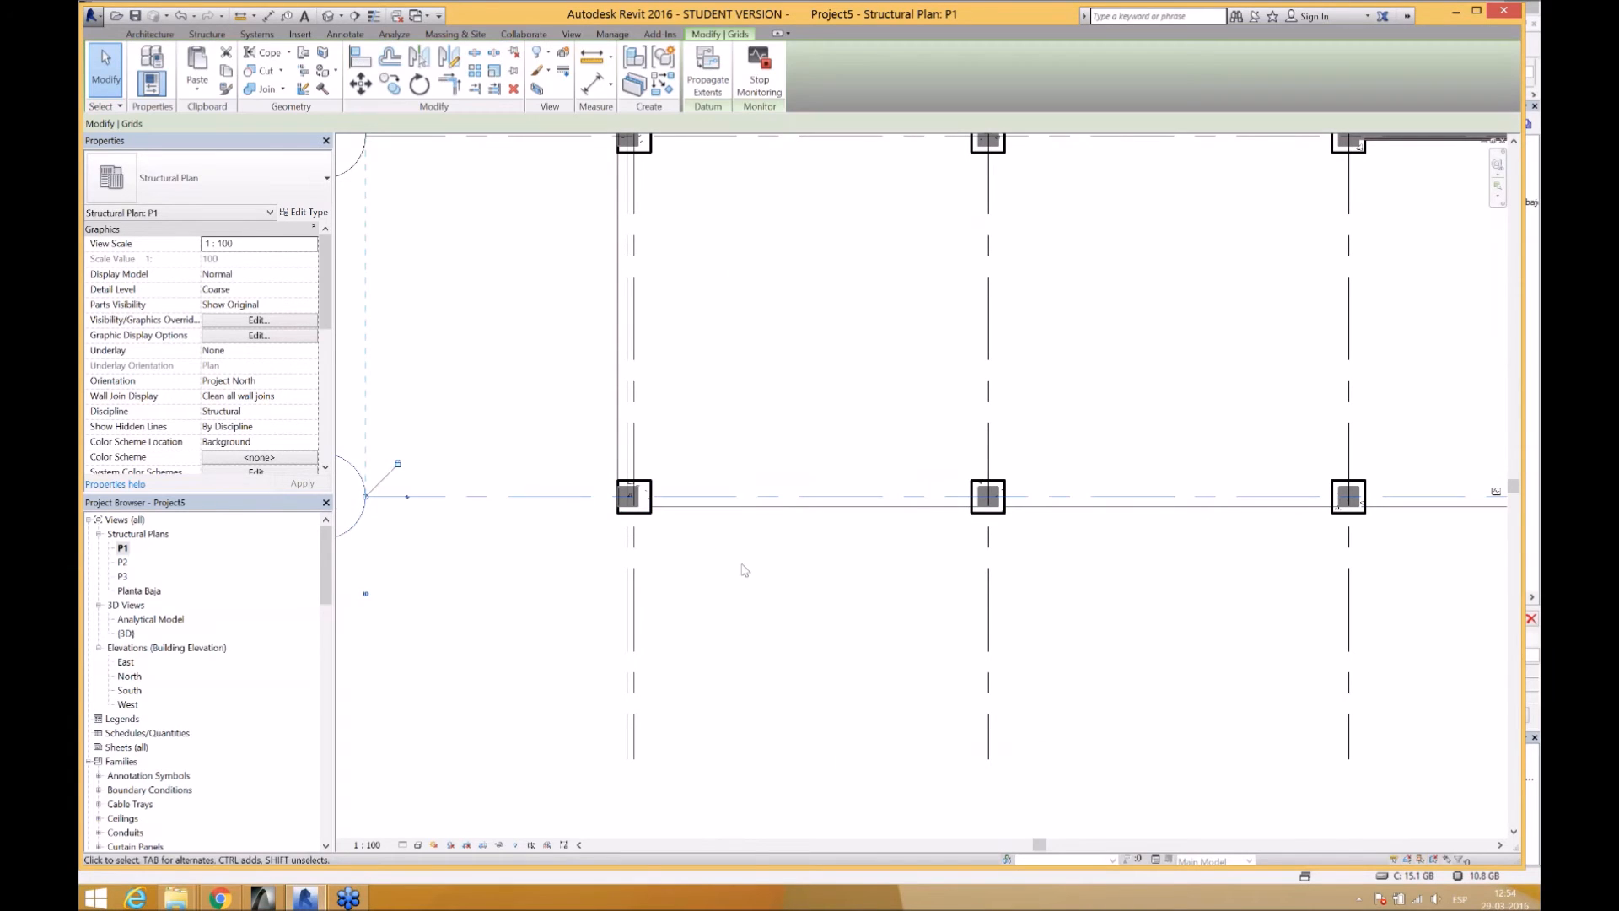
key("m")
key("v")
left_click(727, 588)
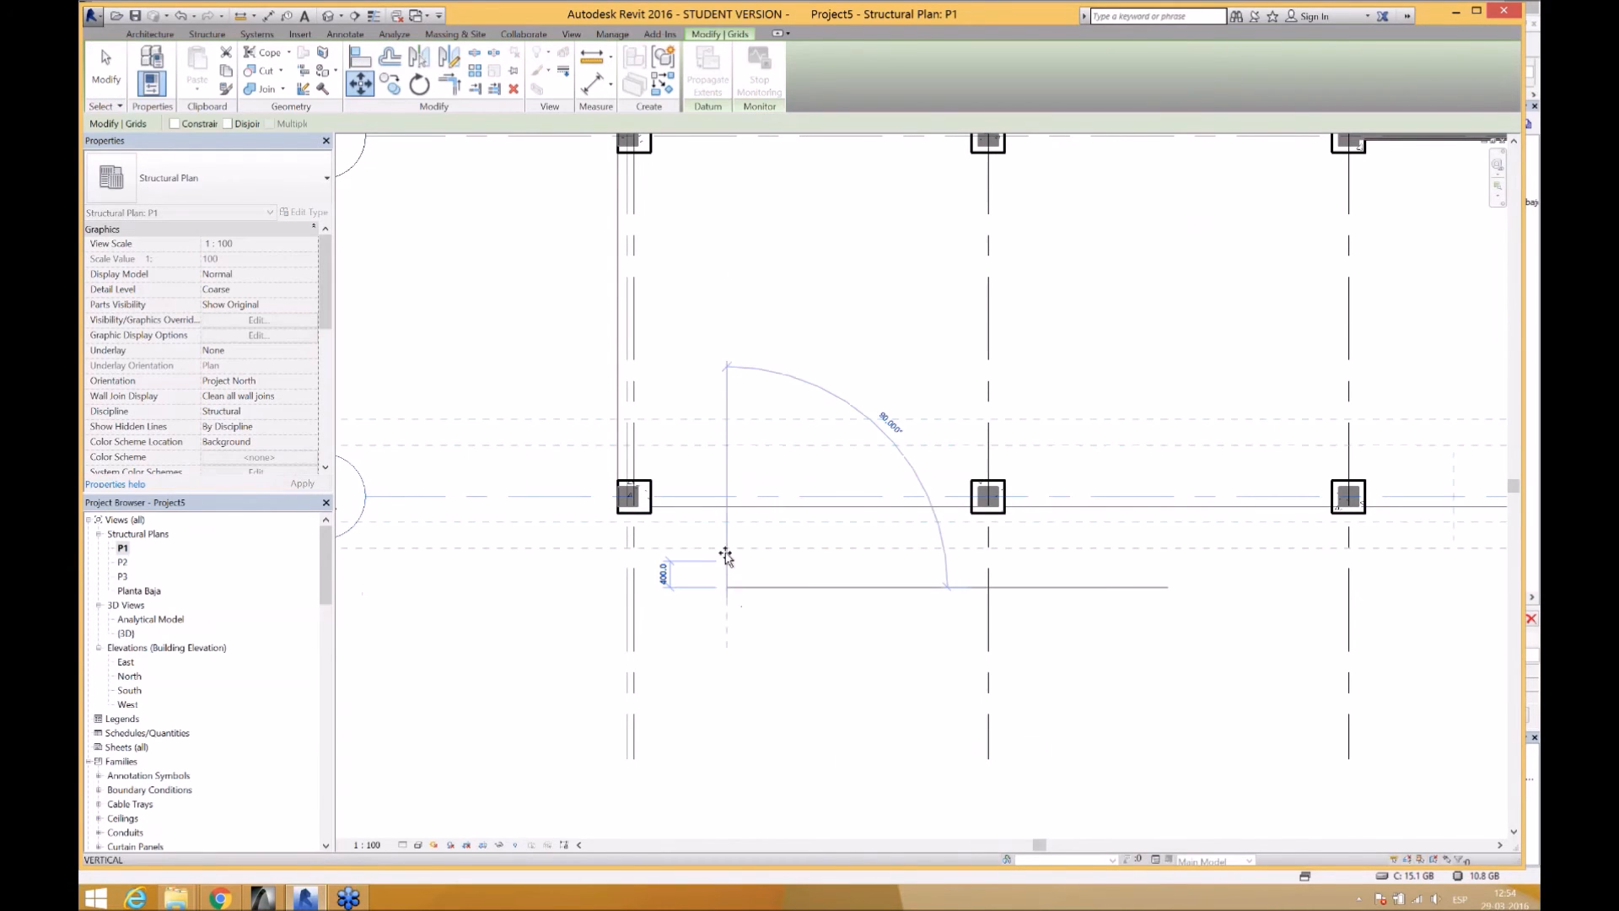
type("100")
key("Return")
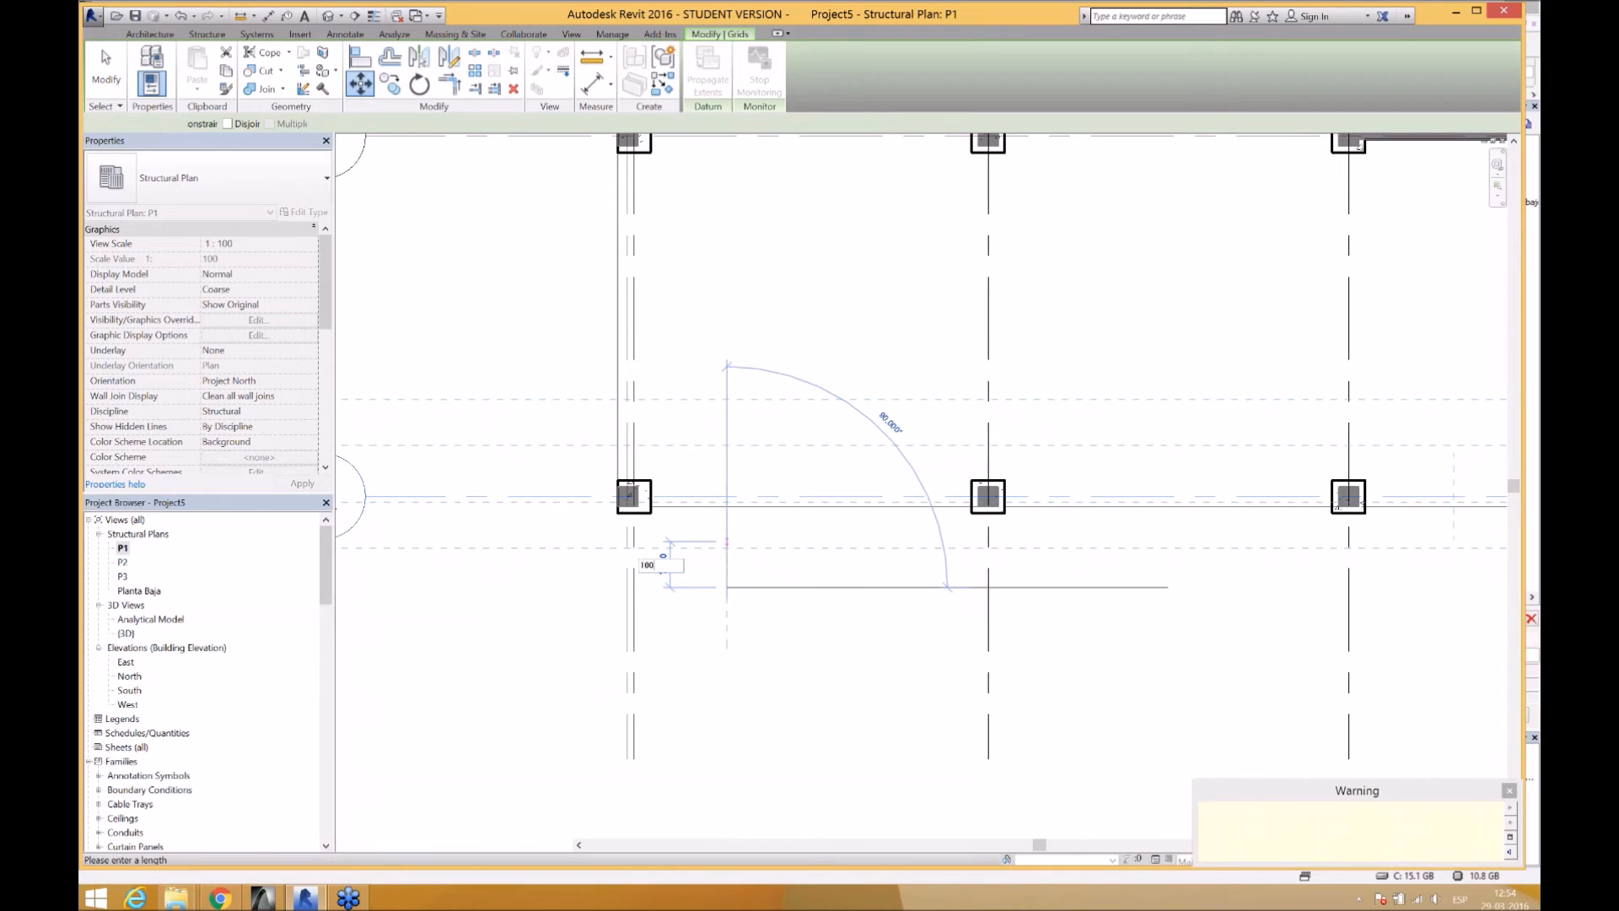
- Move the easternmost vertical grid line by 100 mm inward, towards the building's interior
scroll(614, 543, "down", 2)
middle_click_drag(614, 543, 270, 517)
middle_click_drag(1200, 464, 976, 473)
scroll(970, 473, "up", 2)
left_click(931, 611)
key("m")
key("v")
left_click(1030, 614)
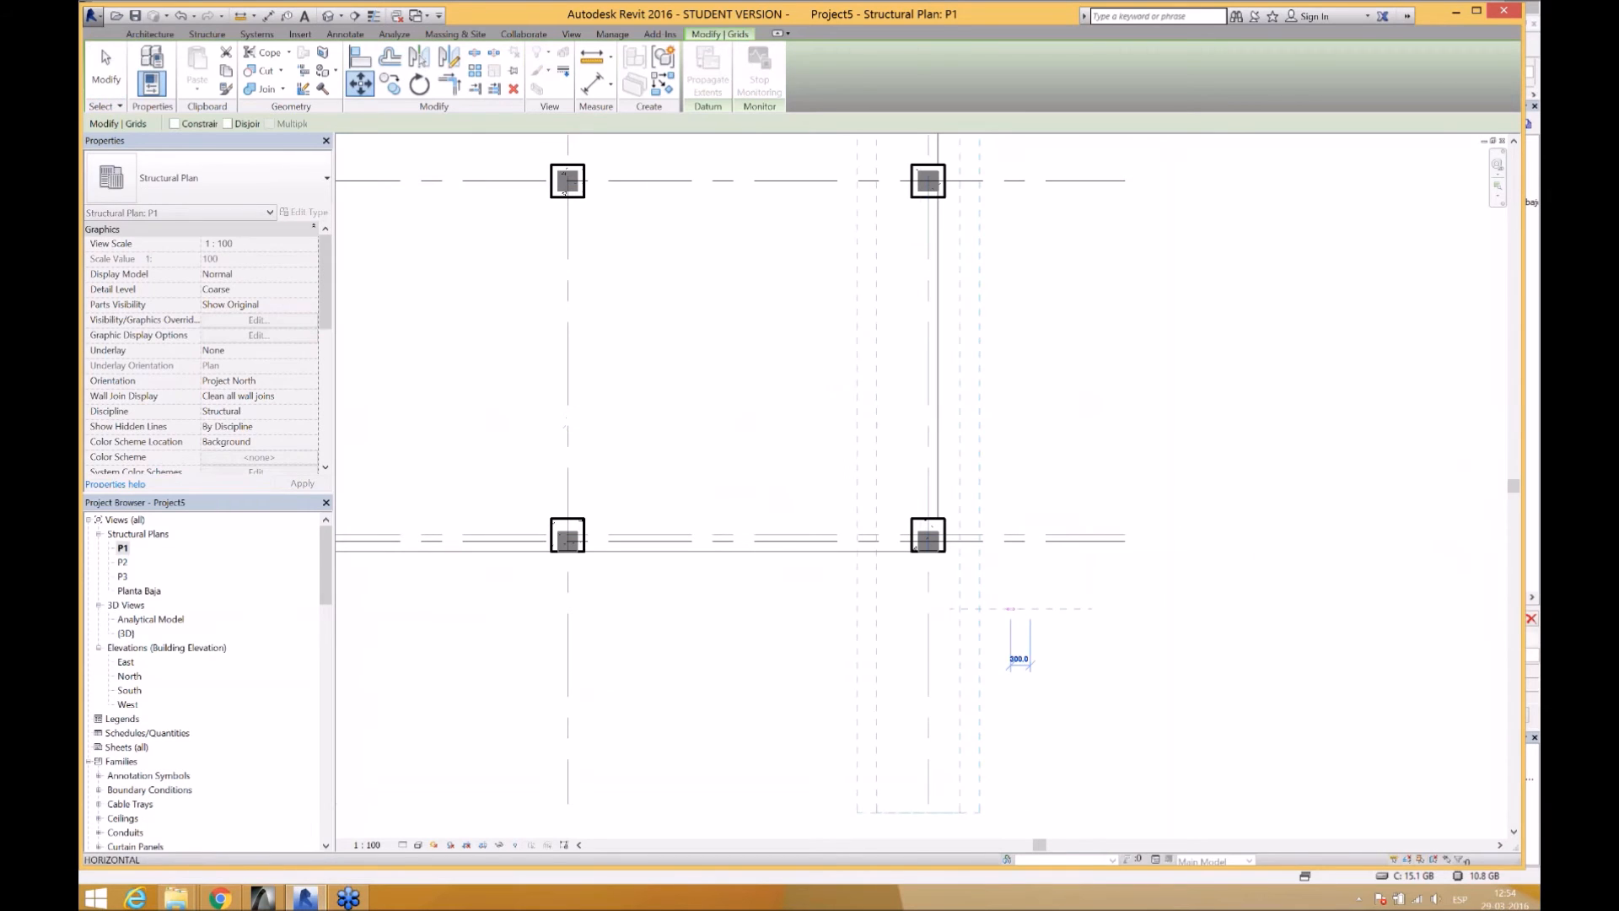
type("100")
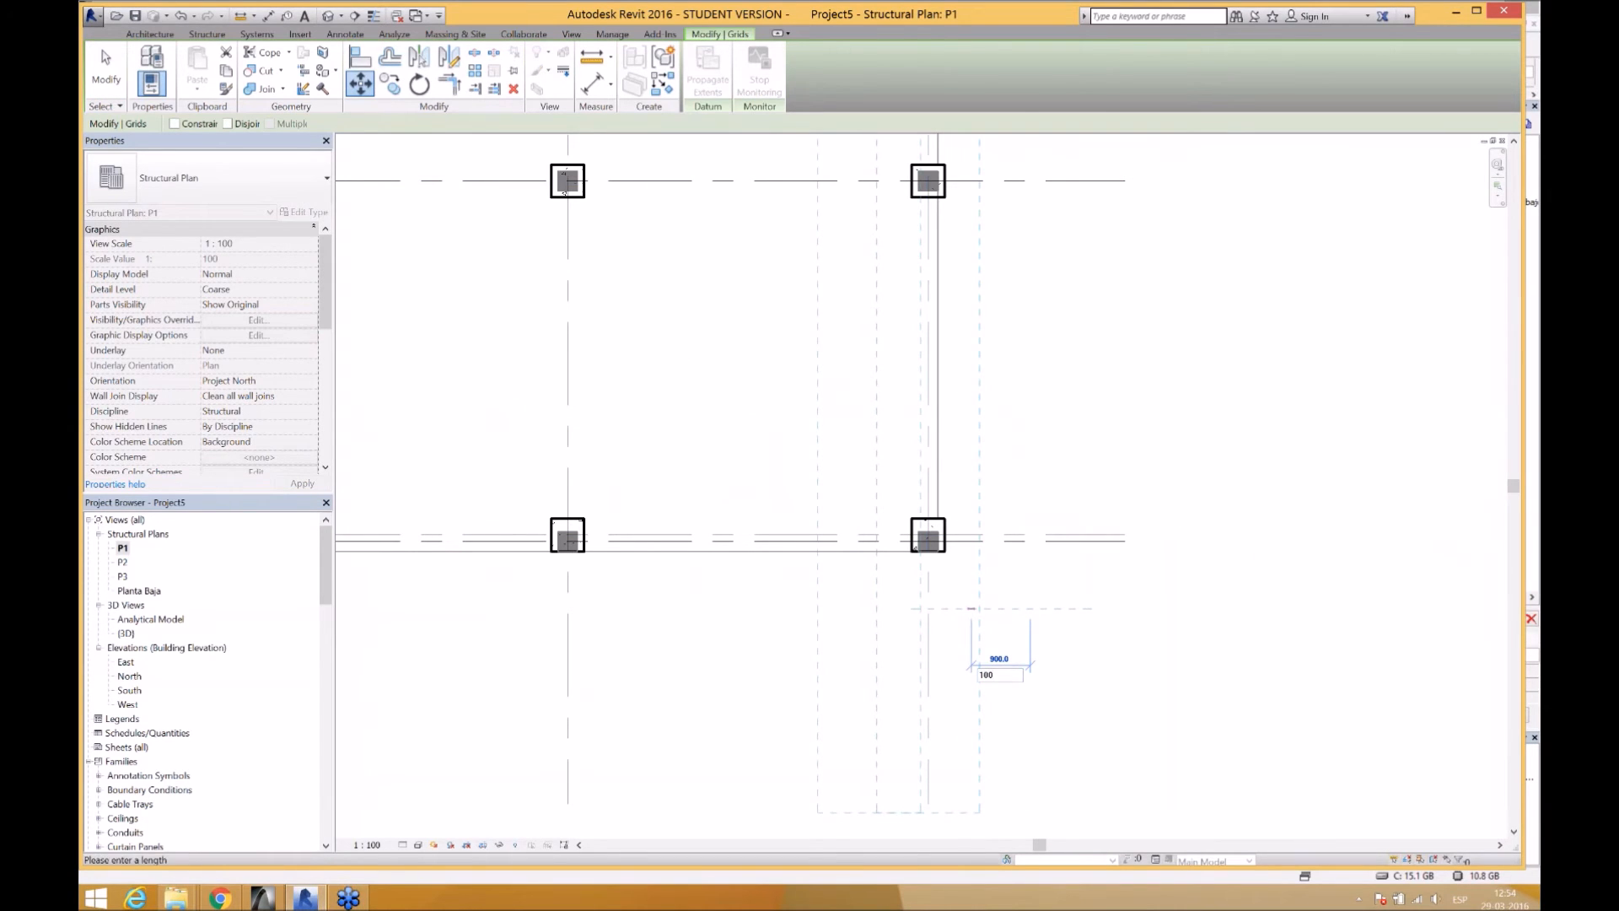
key("Return")
left_click(1044, 427)
scroll(938, 421, "down", 3)
middle_click_drag(937, 421, 1014, 537)
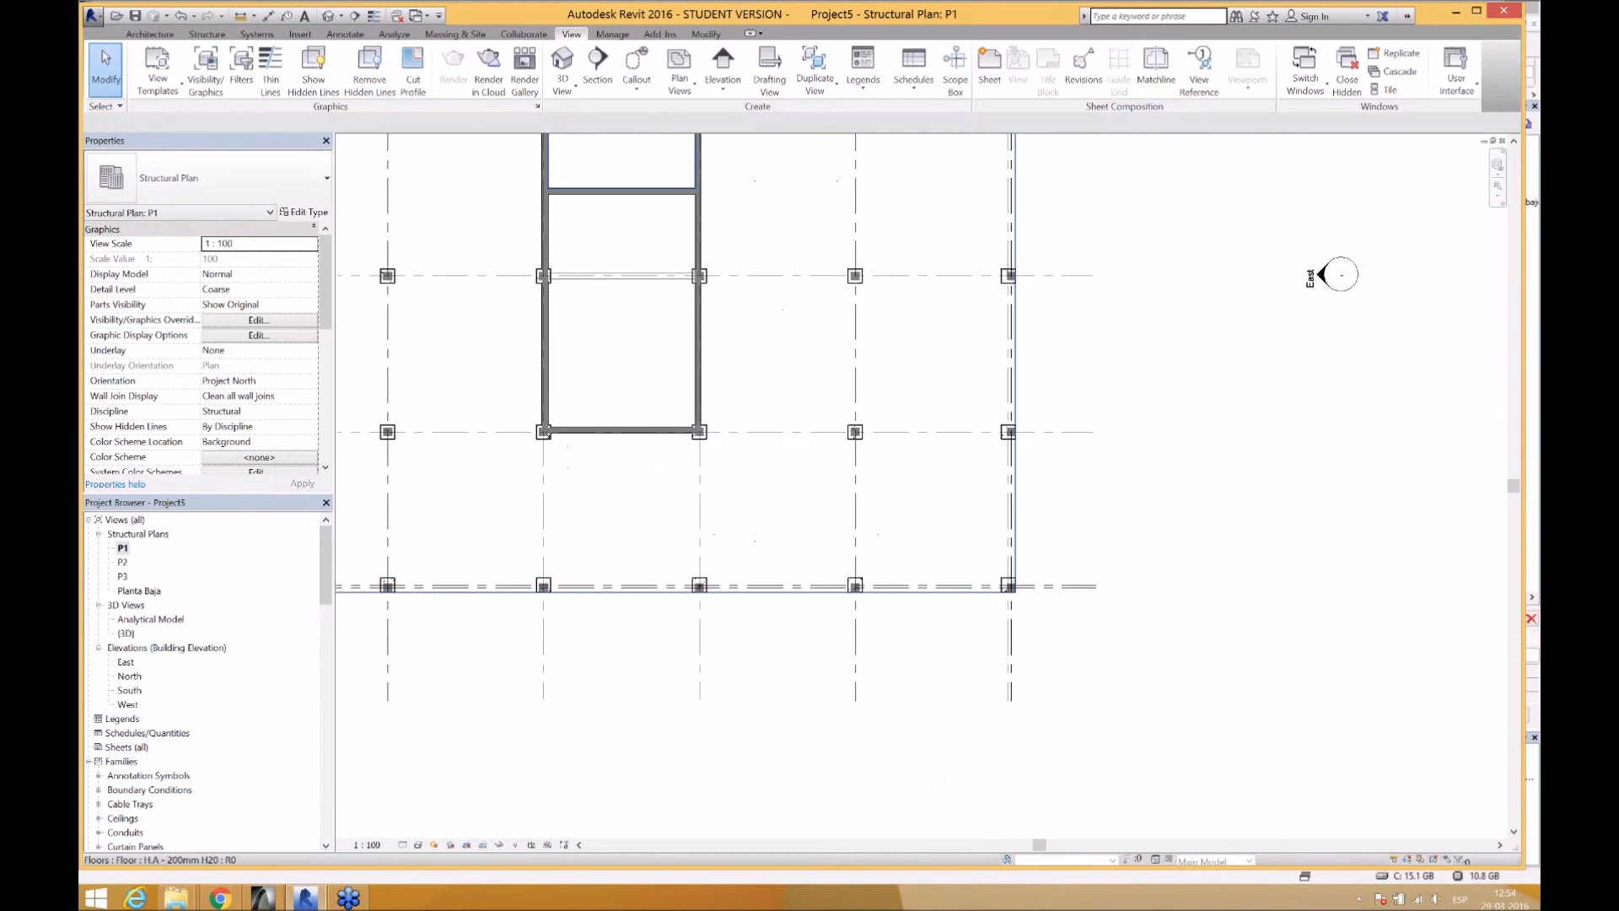
- Open the default 3D view and frame the whole building
left_click(328, 16)
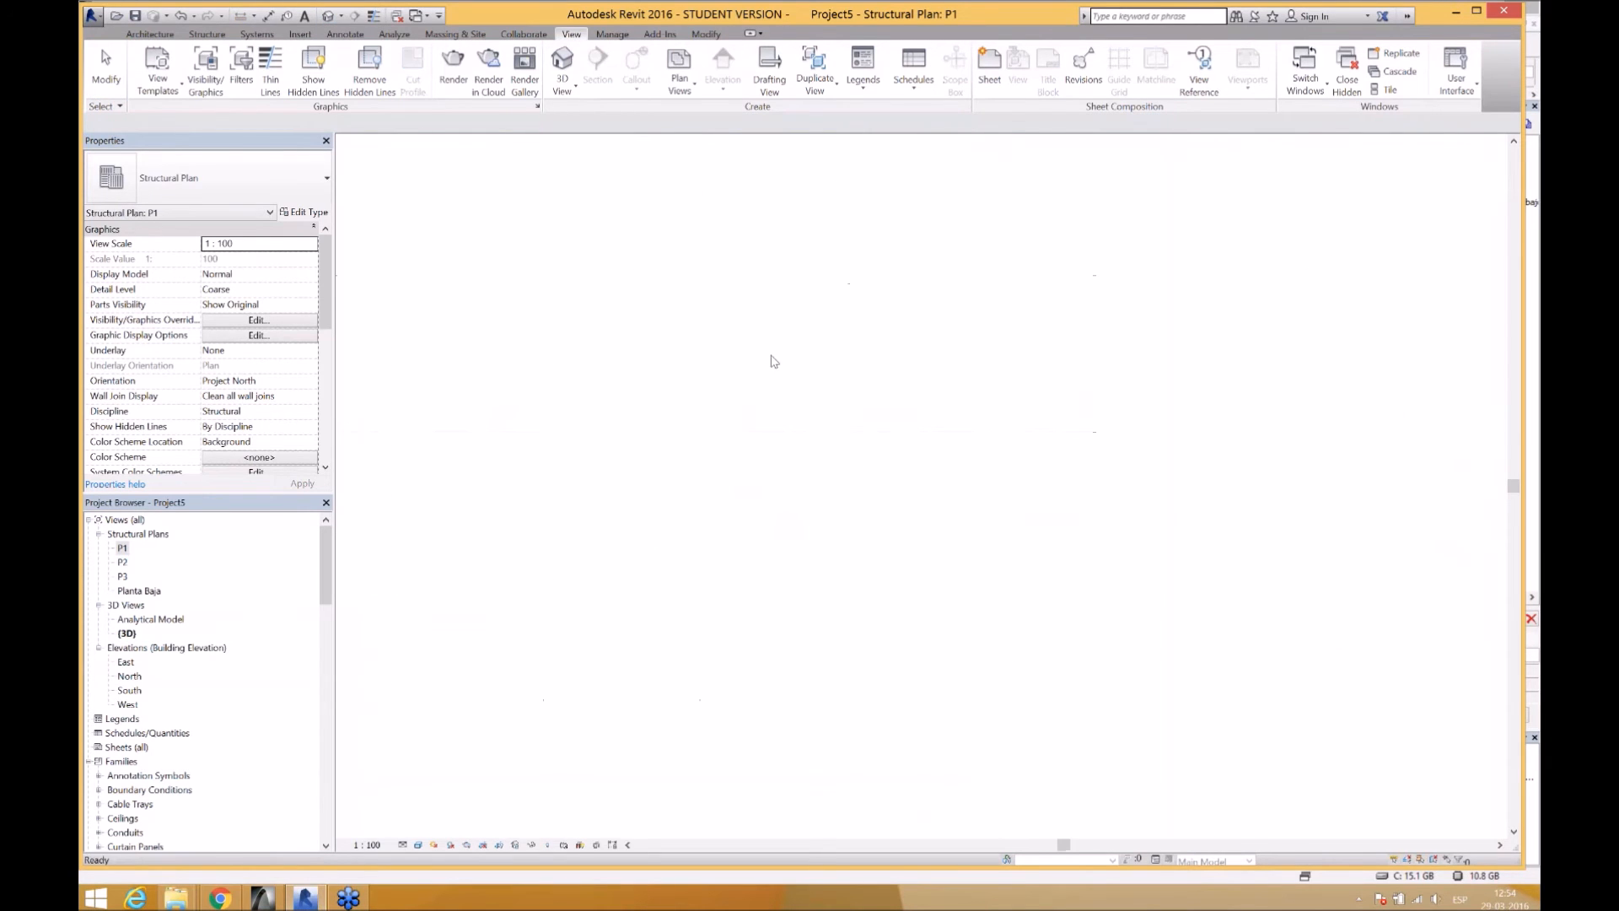
scroll(835, 370, "down", 3)
middle_click_drag(858, 370, 902, 593)
scroll(882, 443, "up", 3)
scroll(884, 437, "down", 3)
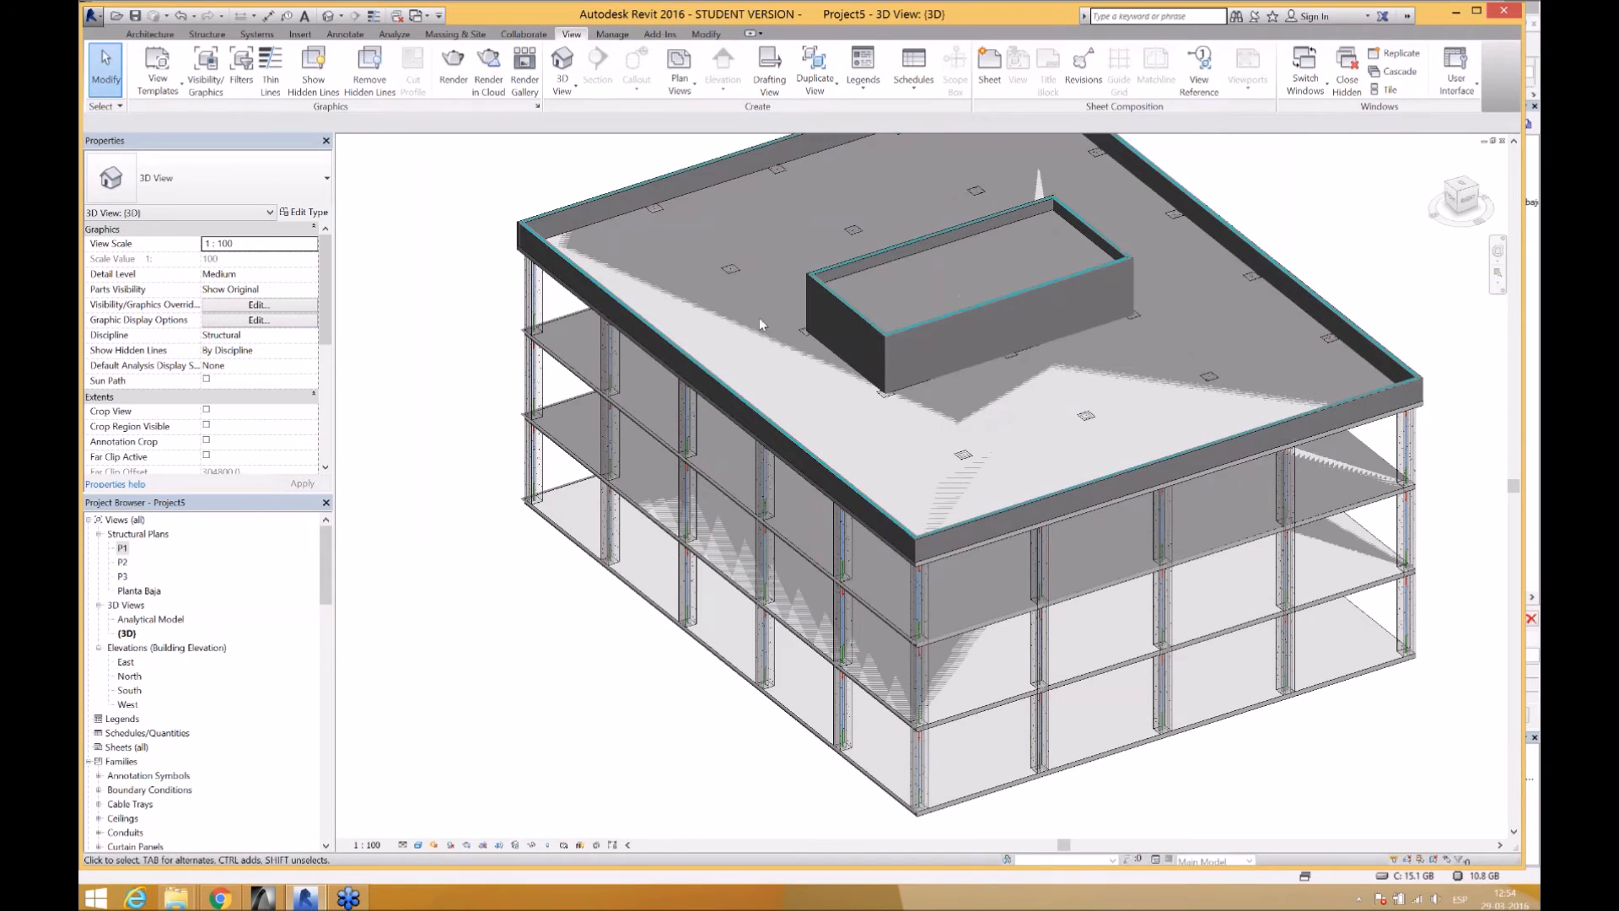
- Unload the linked model ModeloInteroperable - Referencia 01.rvt and inspect the remaining native building in 3D
key("Tab")
key("Tab")
key("Tab")
key("Tab")
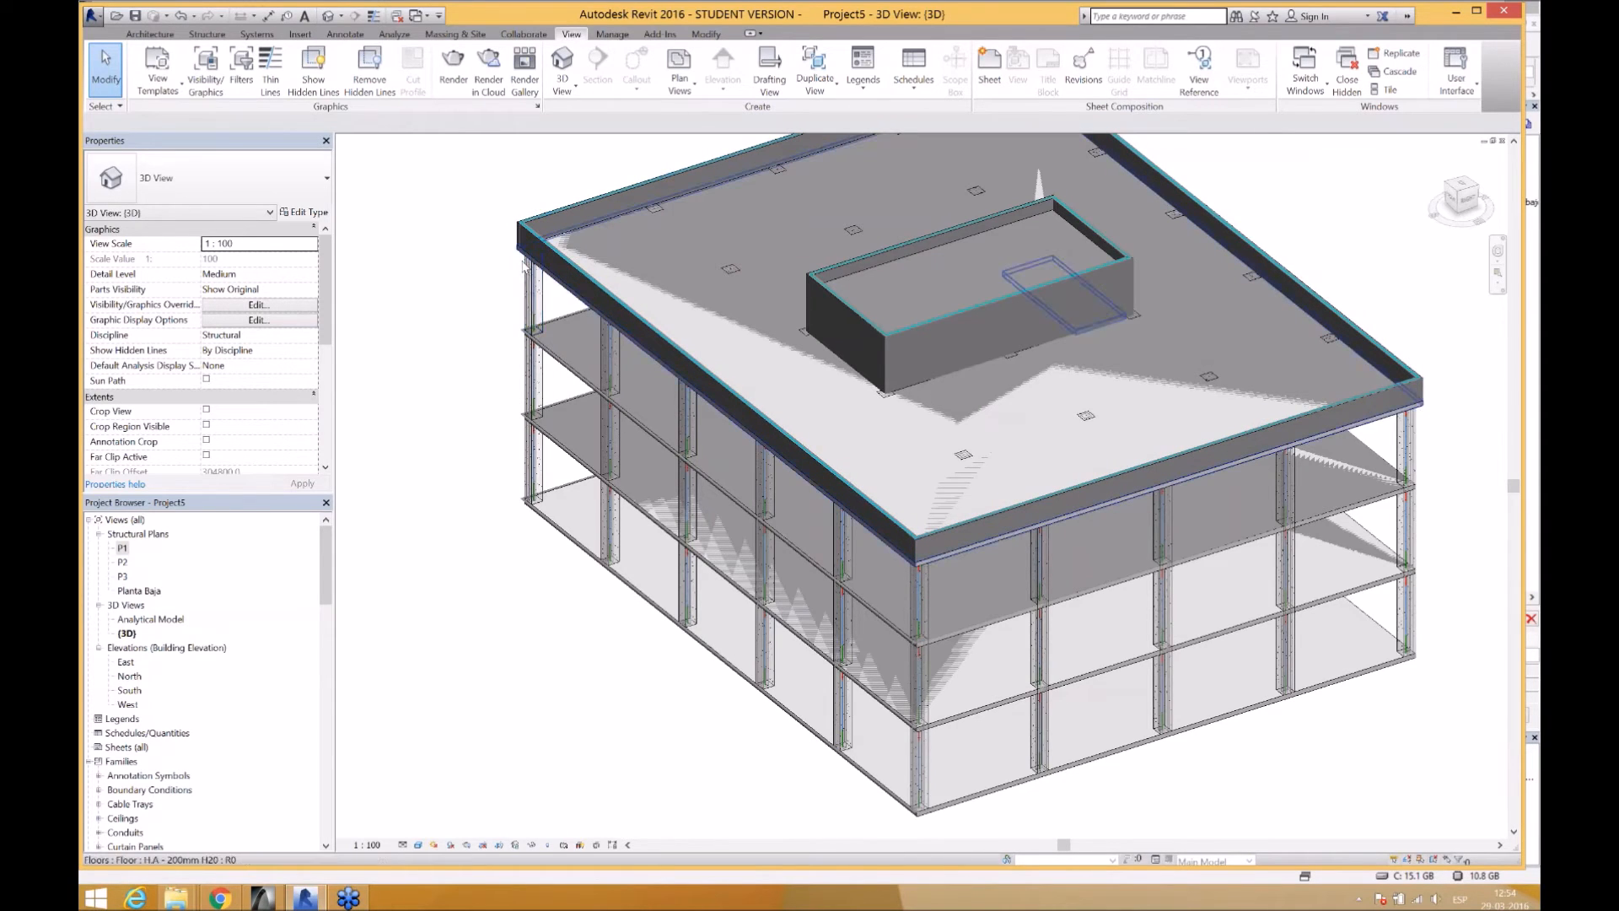
key("Tab")
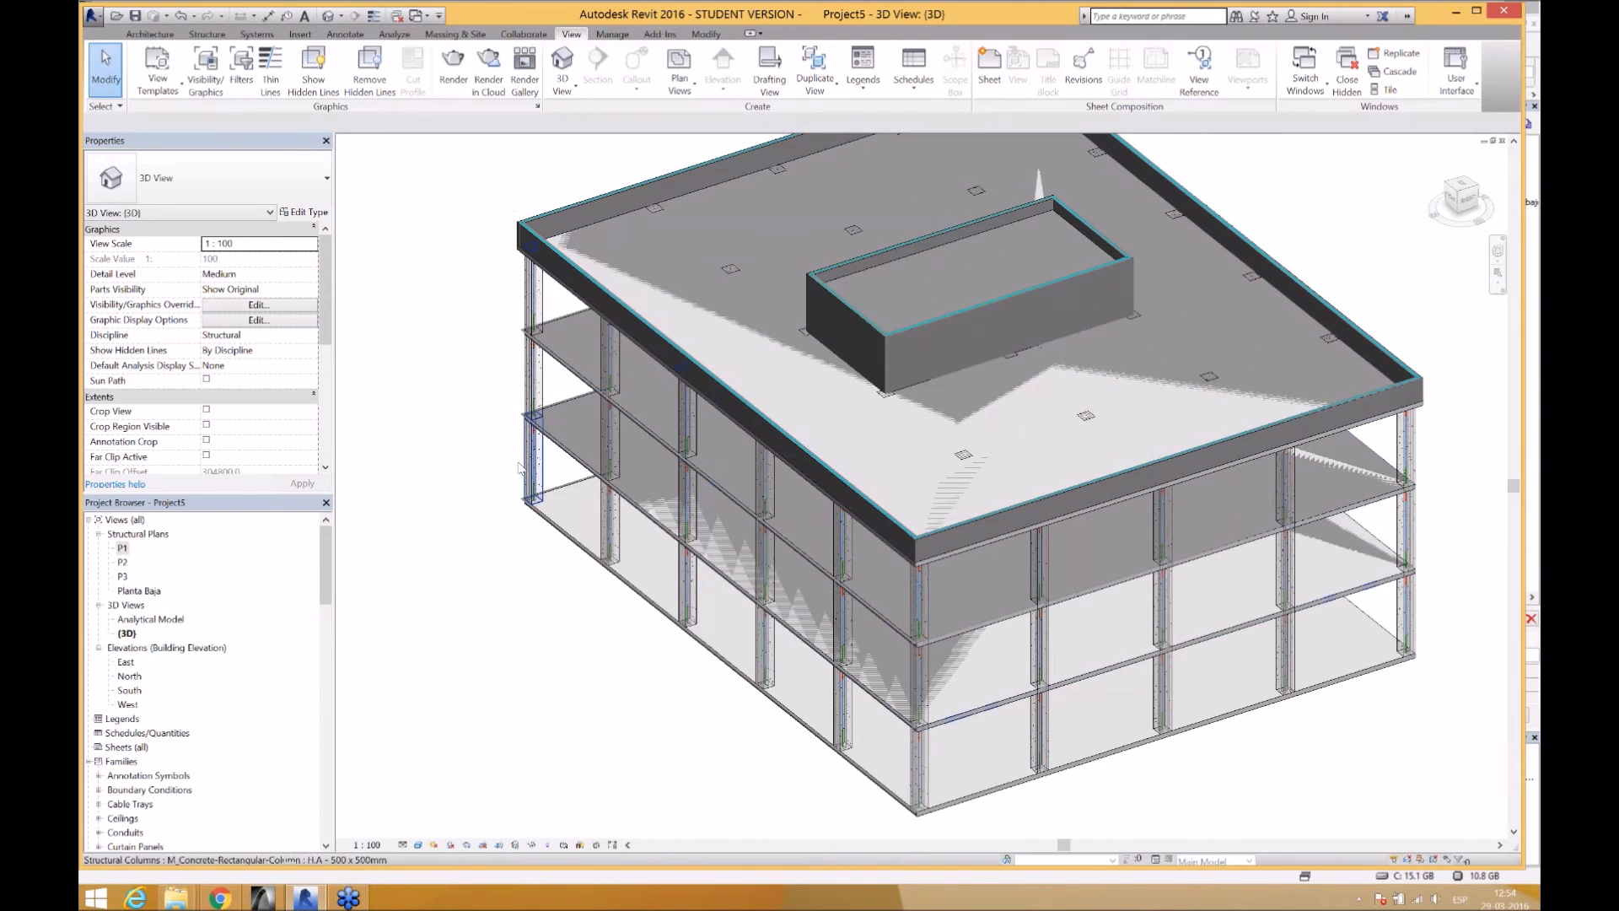
left_click(549, 524)
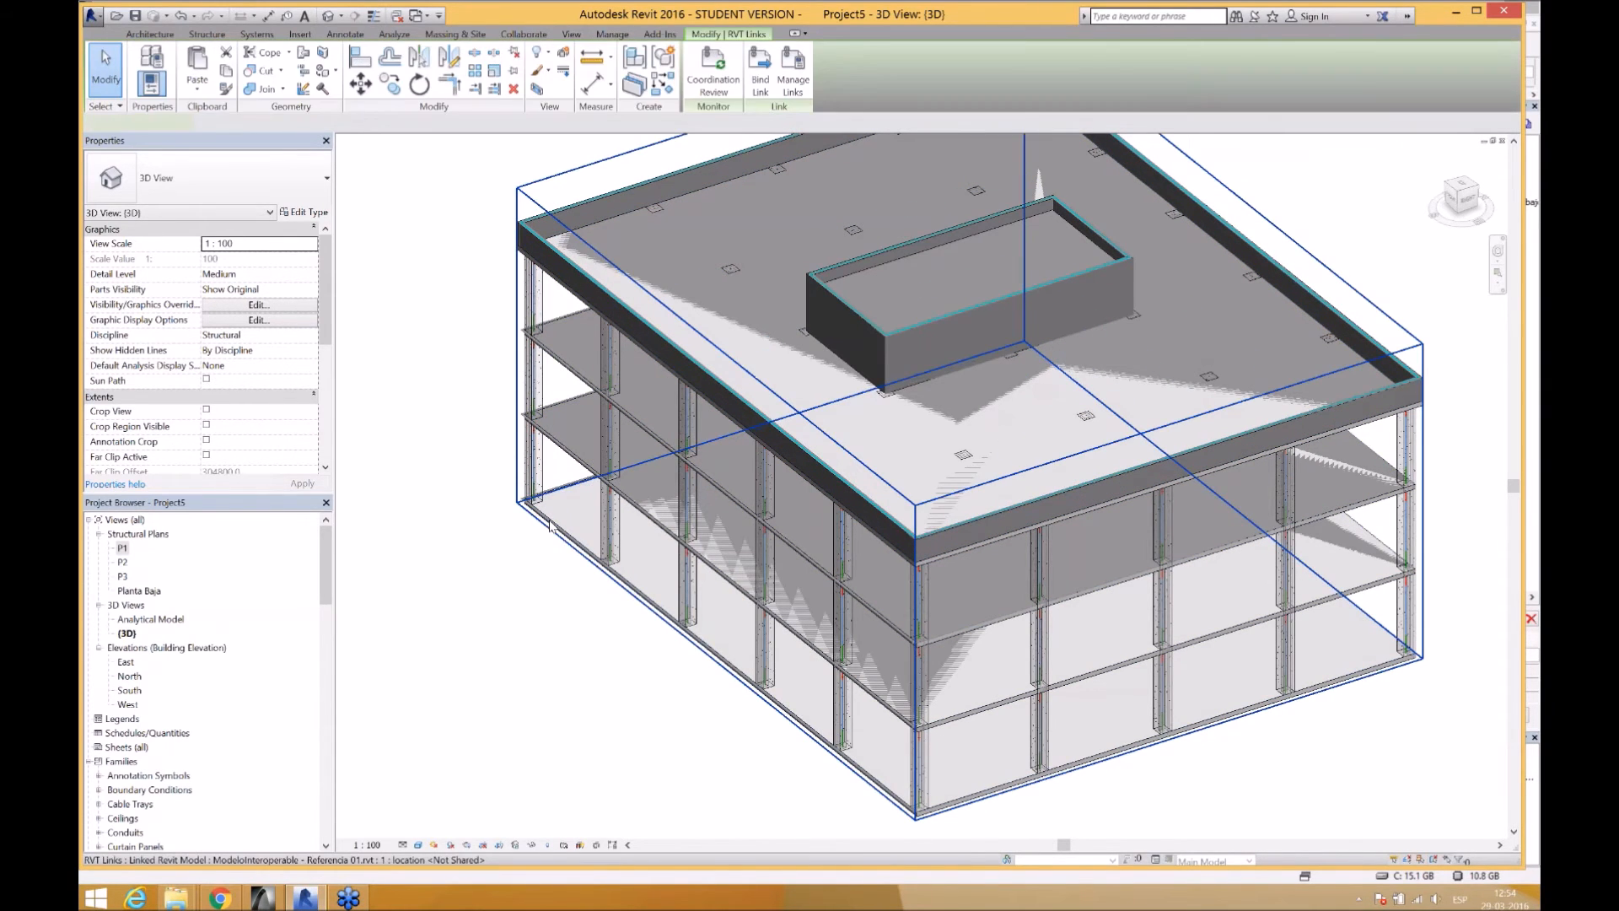
left_click(791, 73)
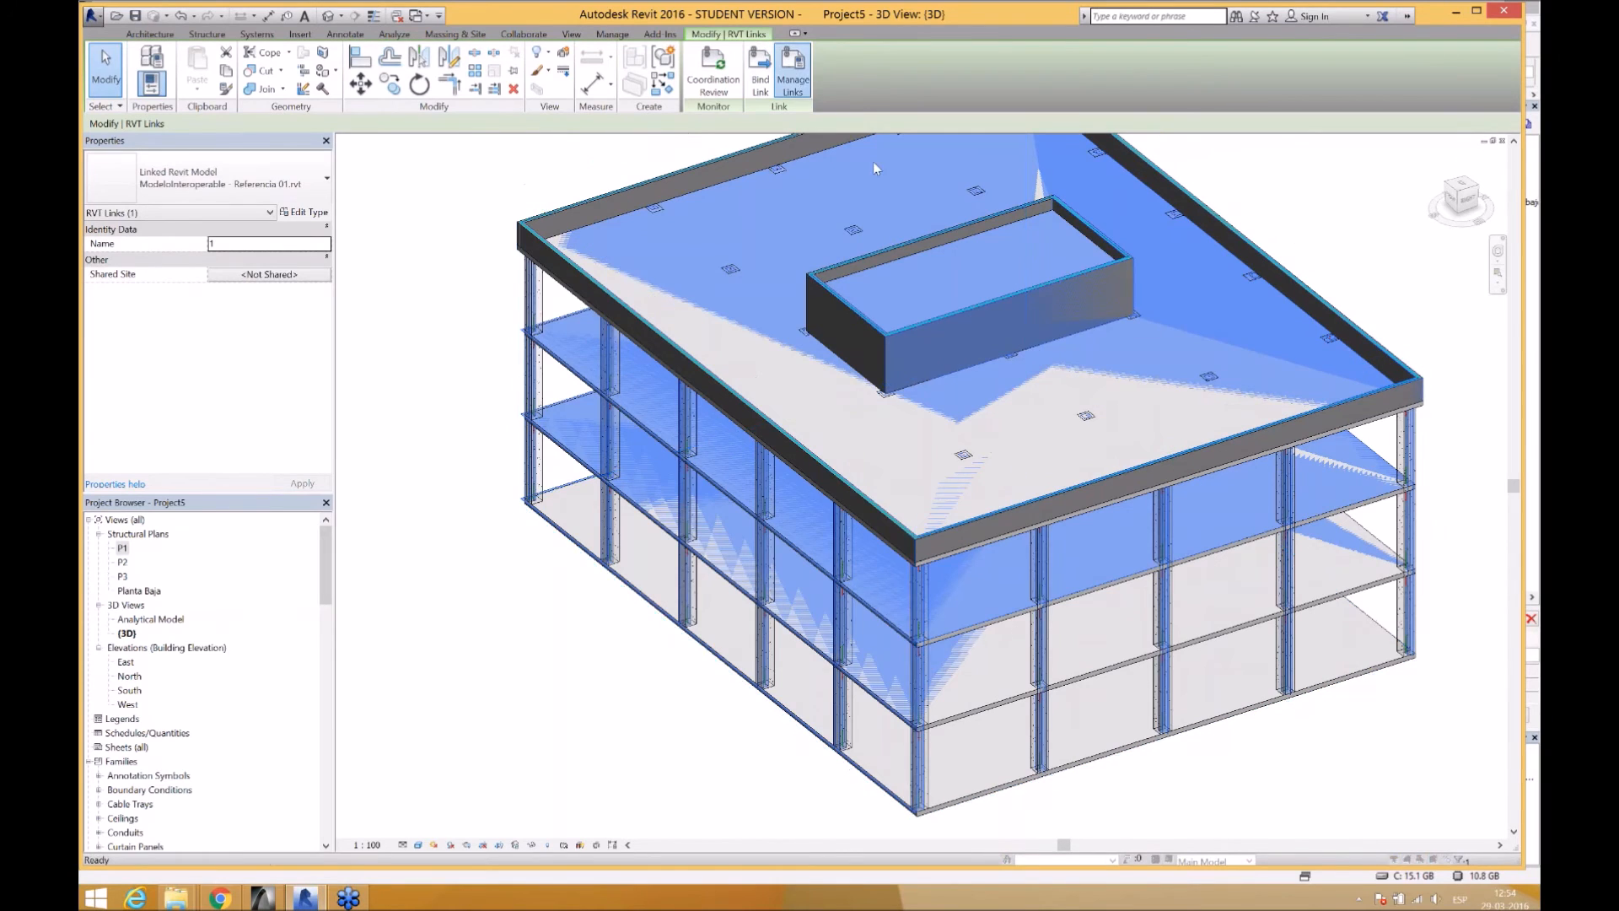
left_click(674, 310)
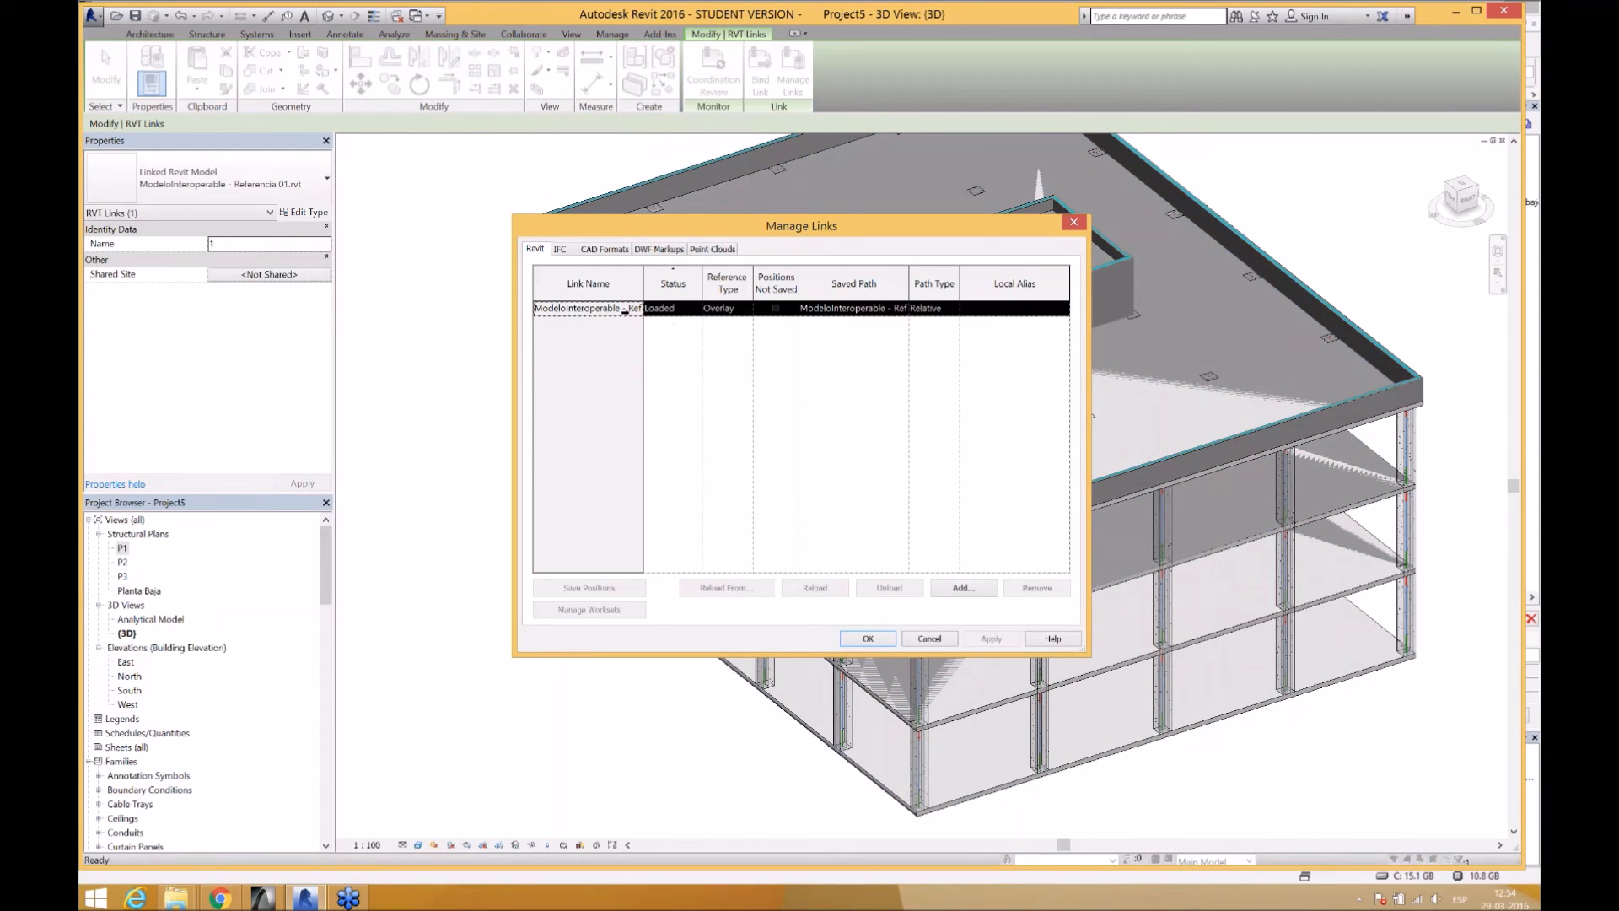
left_click(890, 588)
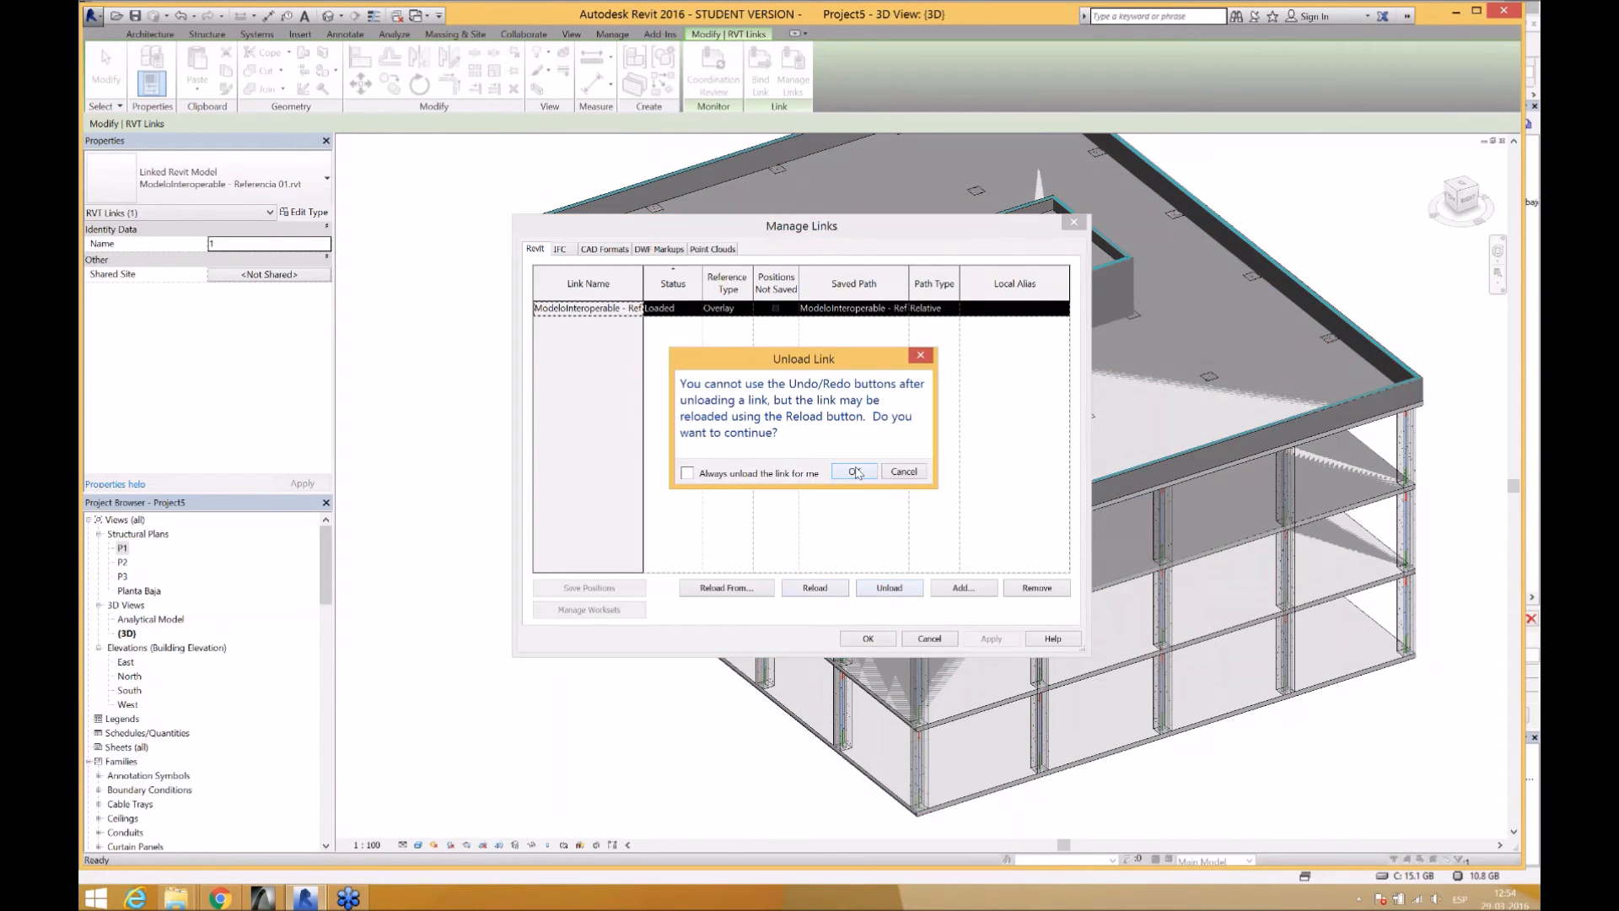
left_click(854, 473)
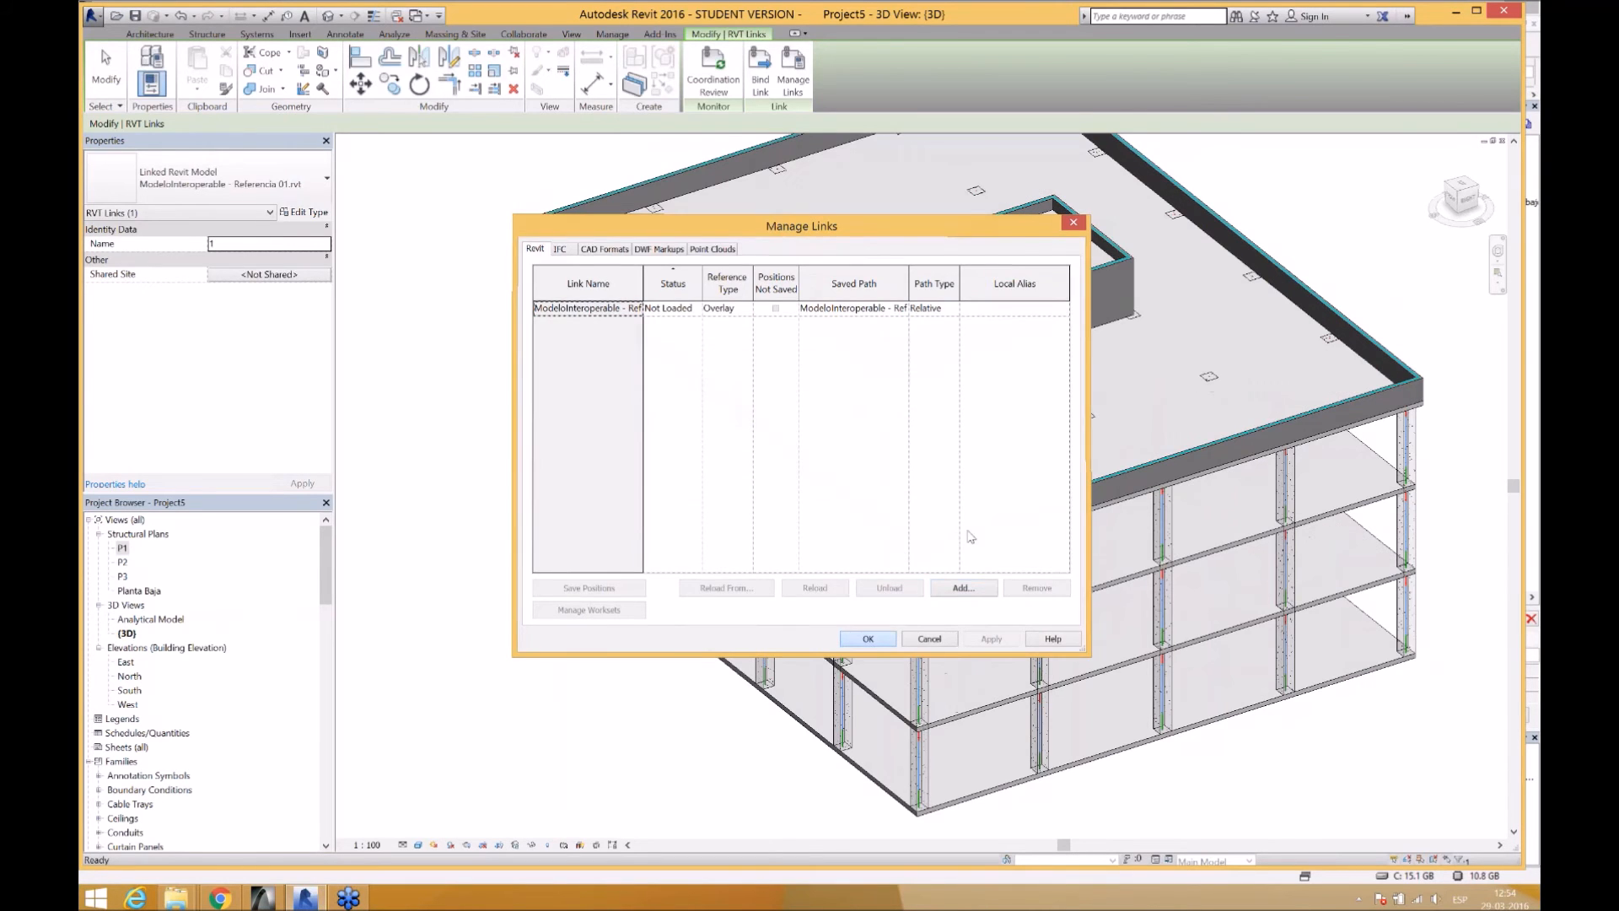
mouse_move(924, 456)
middle_mouse_down("shift")
mouse_move(743, 250)
mouse_move(928, 433)
middle_mouse_up("shift")
scroll(797, 513, "down", 2)
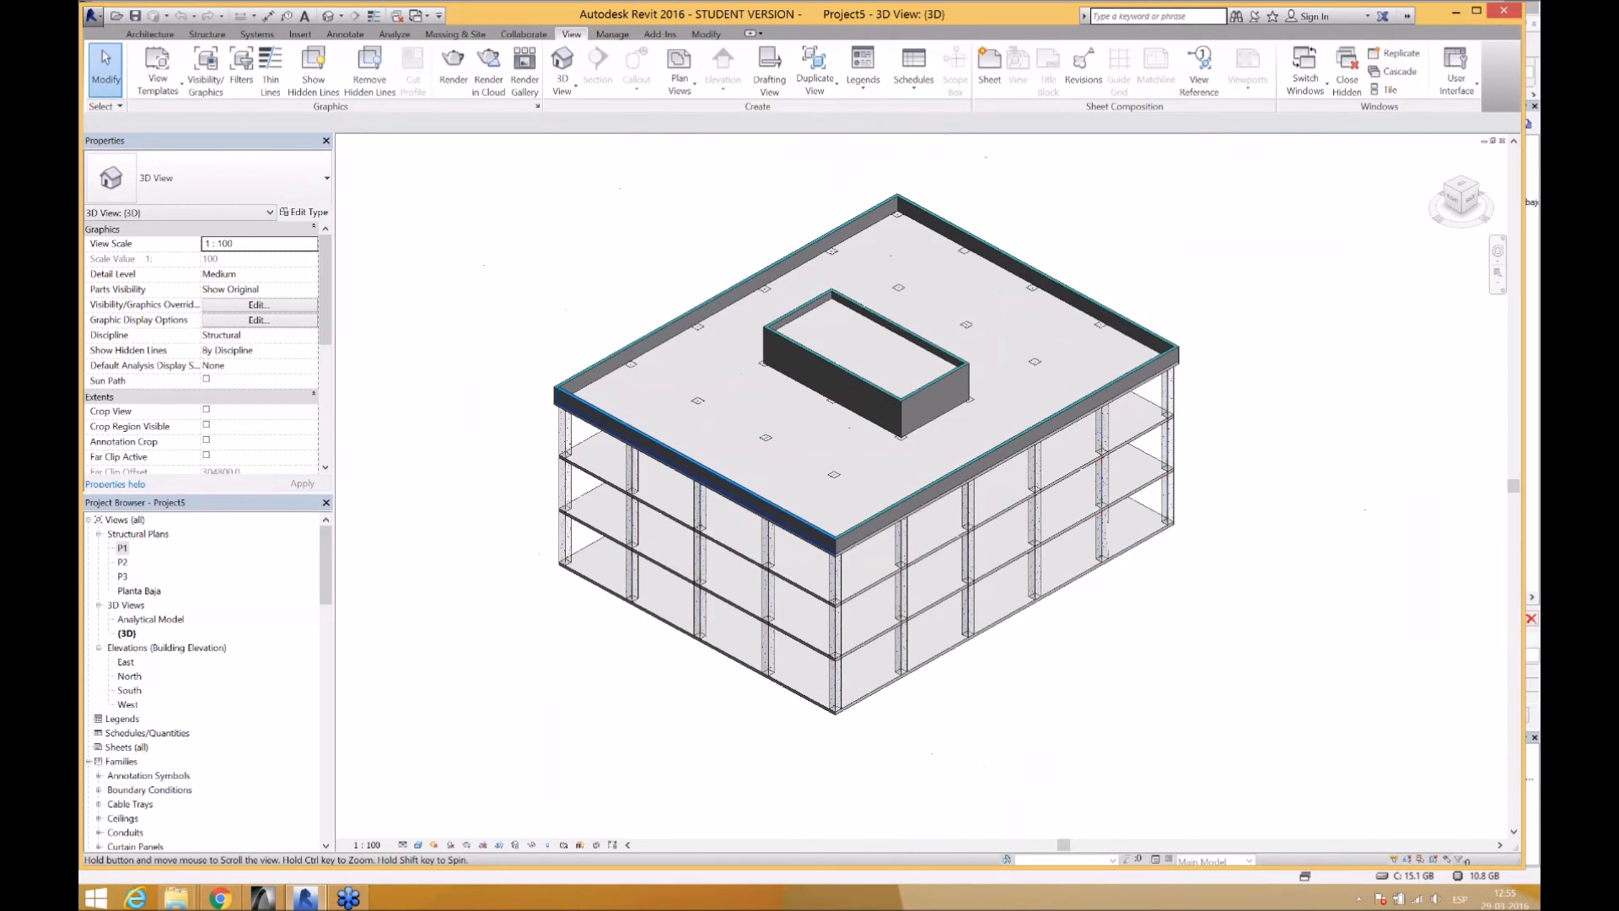
middle_click_drag(796, 514, 762, 467, "shift")
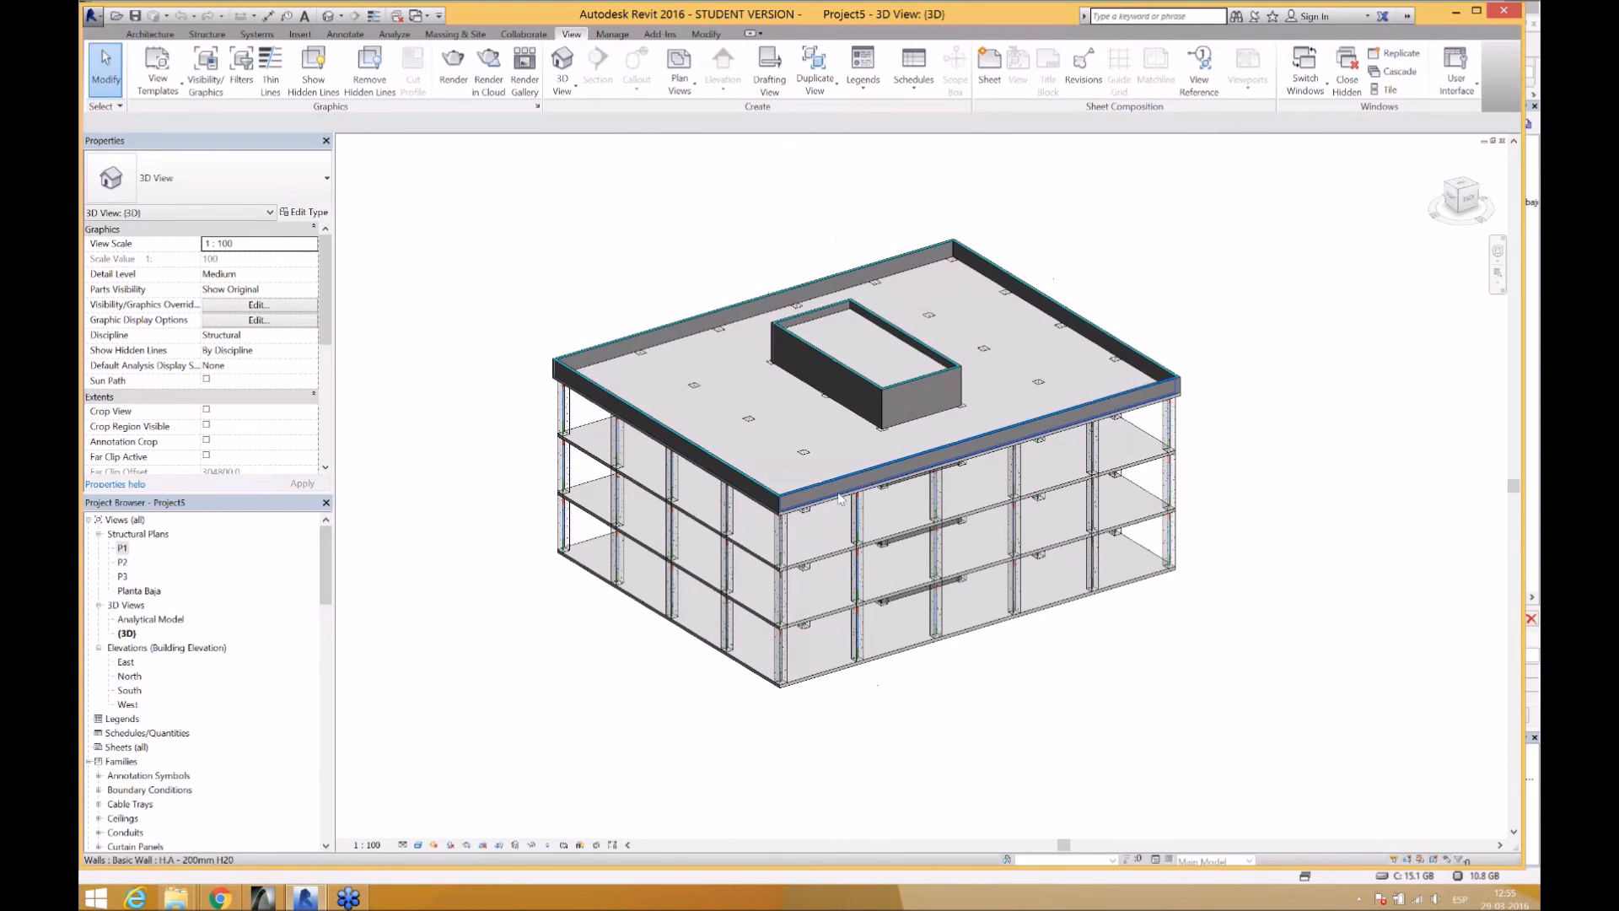
scroll(884, 517, "up", 1)
middle_click_drag(884, 516, 919, 573, "shift")
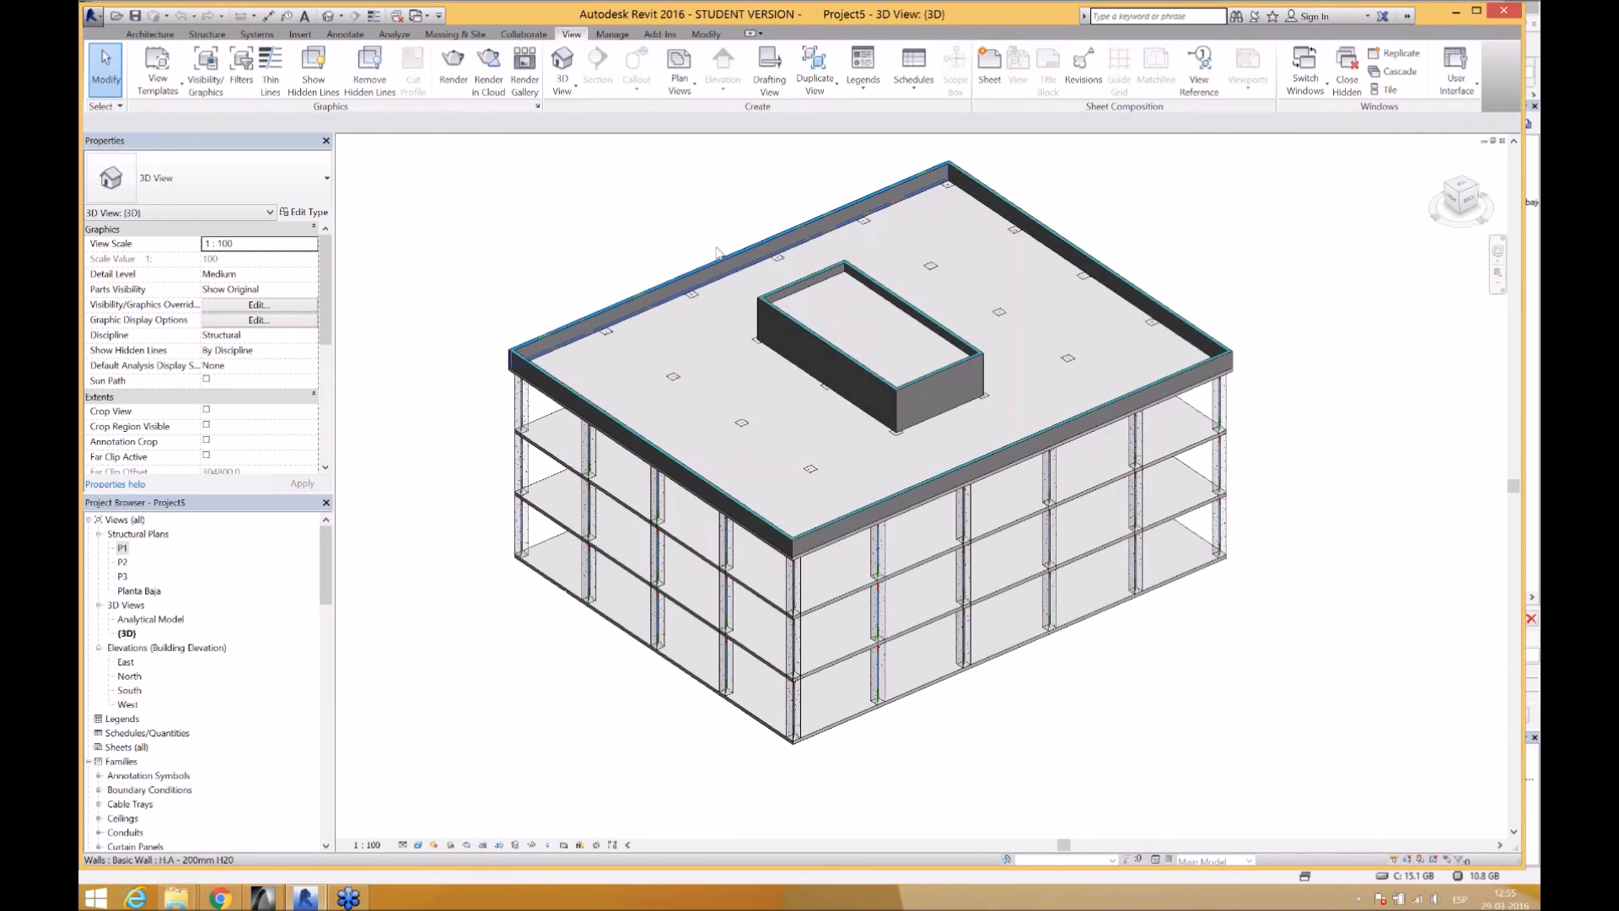
- Set up an Export to ARCHICAD over the IFC file ModeloInteroperable - Revit Modelo Coordinado Str - 01 and cancel it
left_click(659, 35)
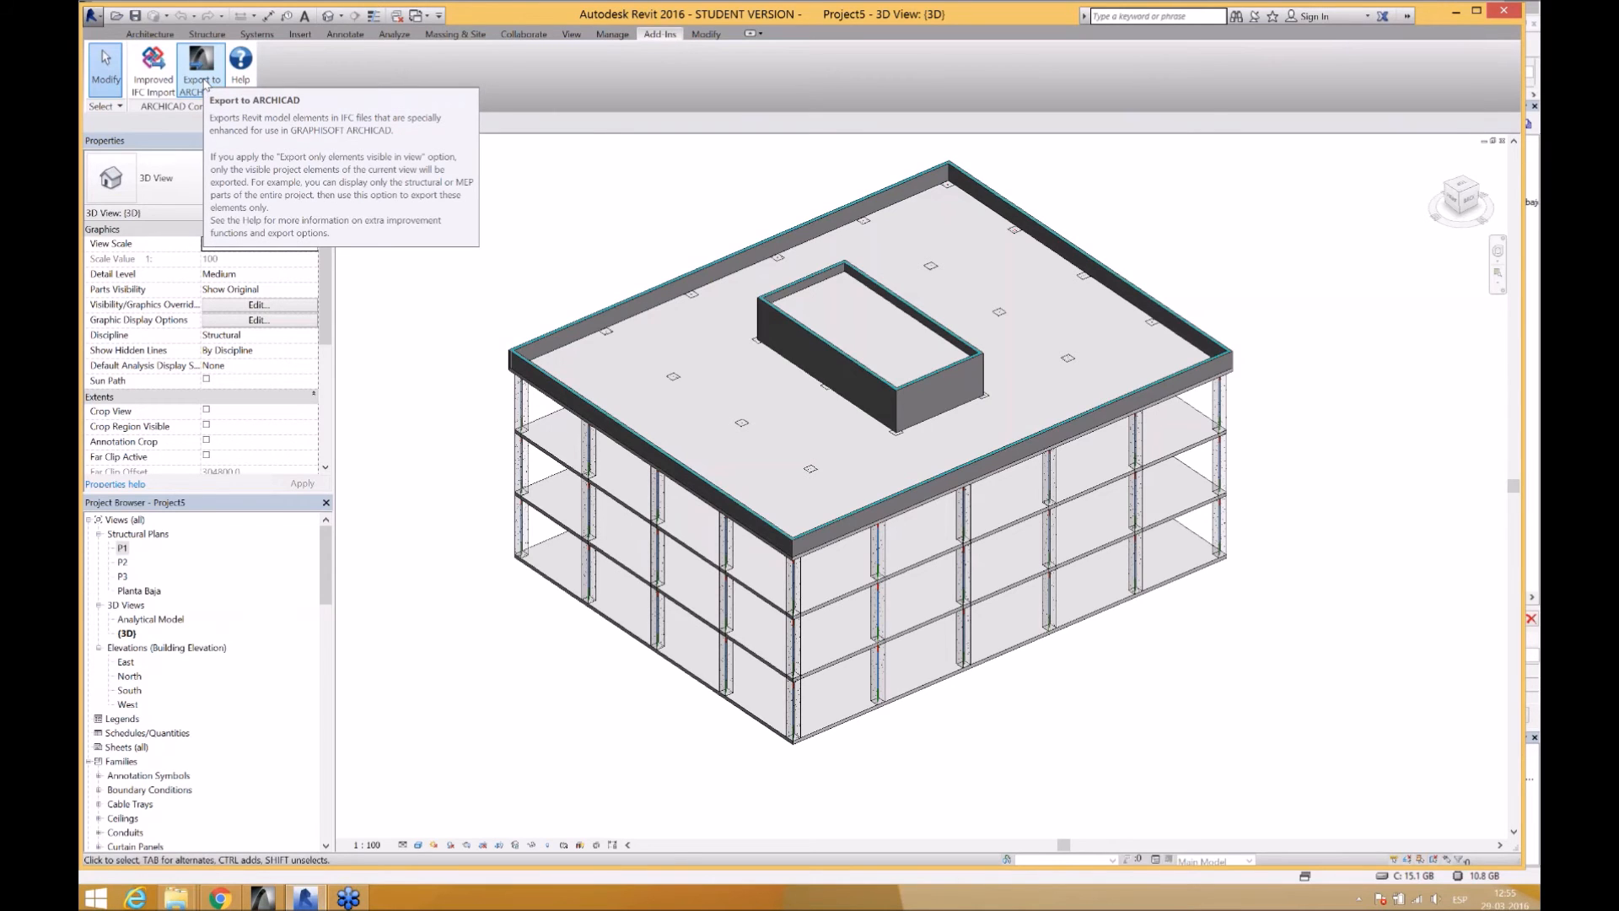
left_click(205, 84)
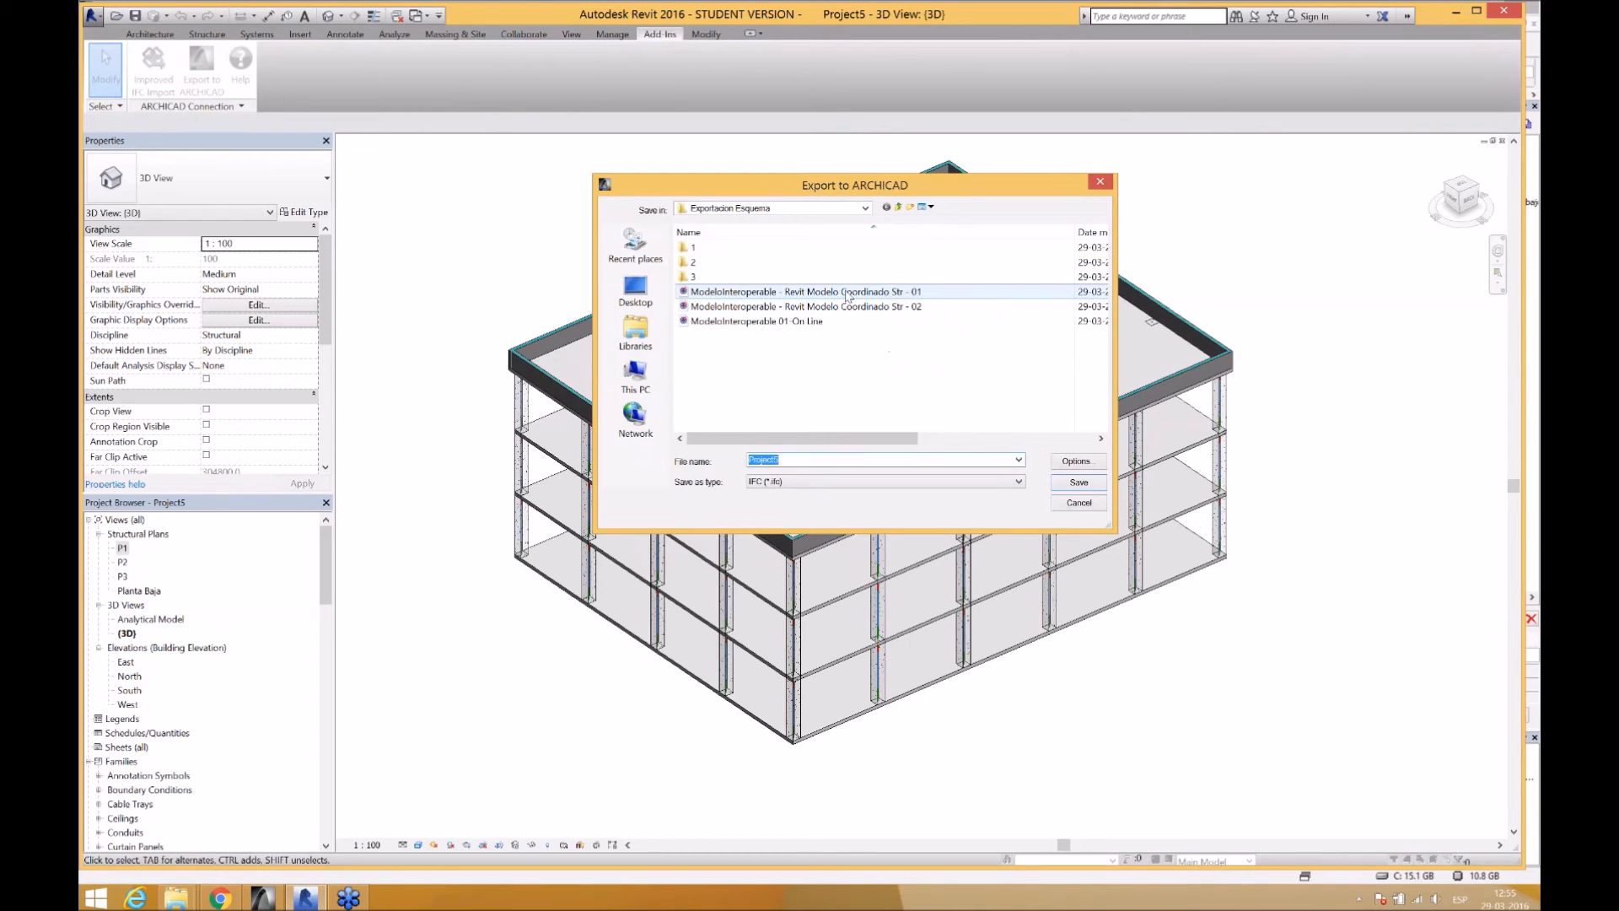
left_click(866, 294)
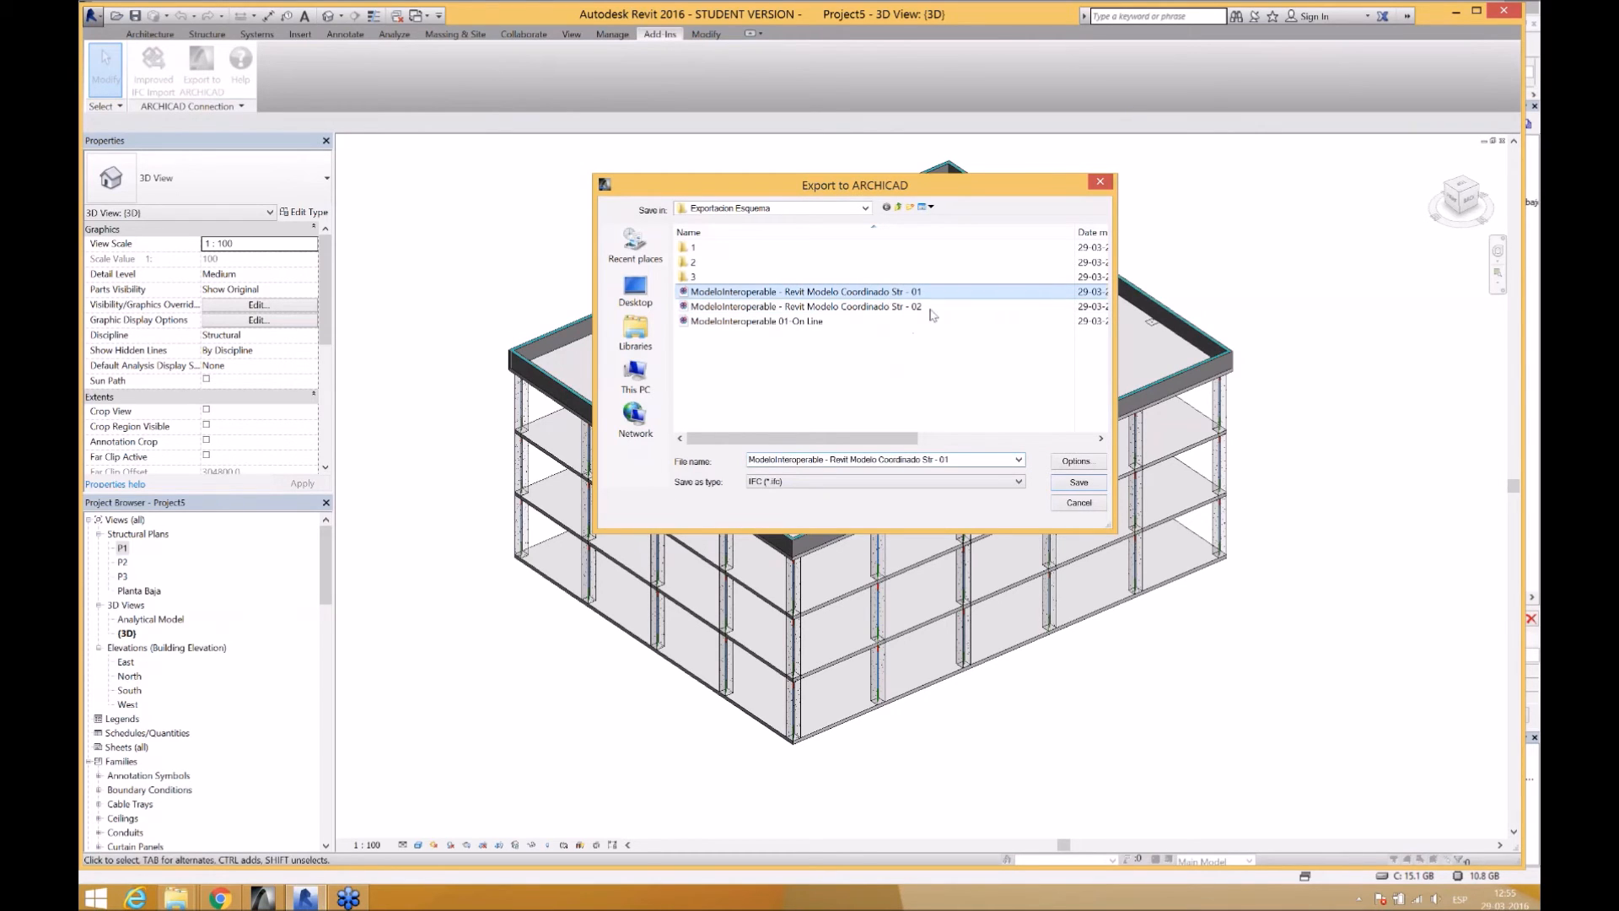
left_click(1080, 504)
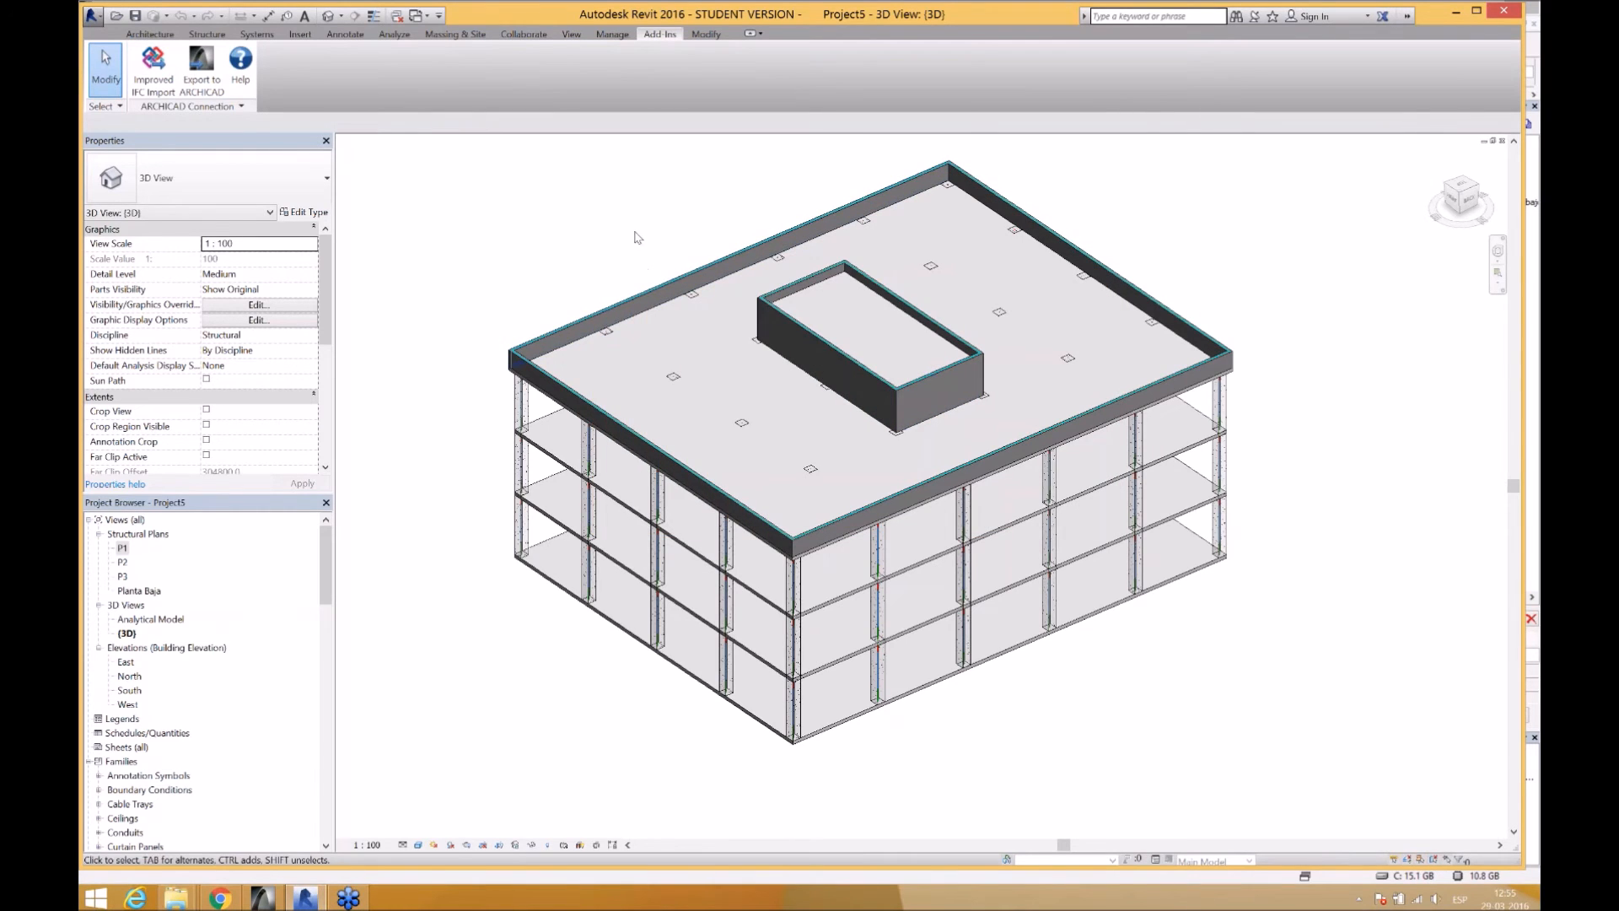
middle_click_drag(635, 233, 677, 234)
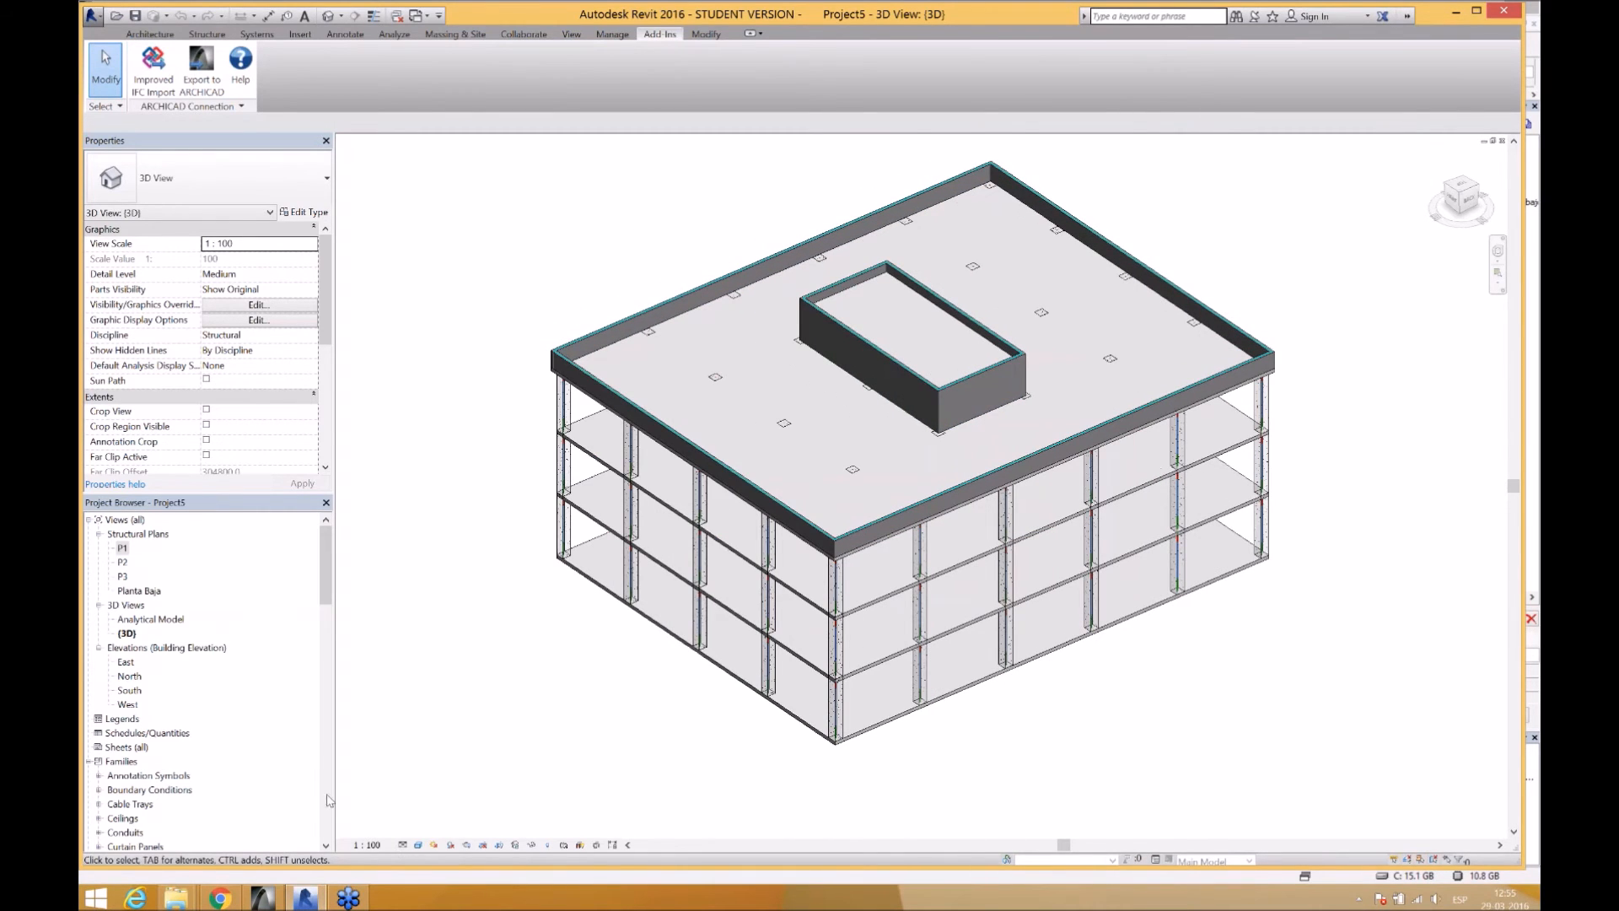
- Switch to the ModeloInteroperable 01-On Line project in ArchiCAD and show the 08 Planta Arquitectura floor plan
mouse_move(265, 898)
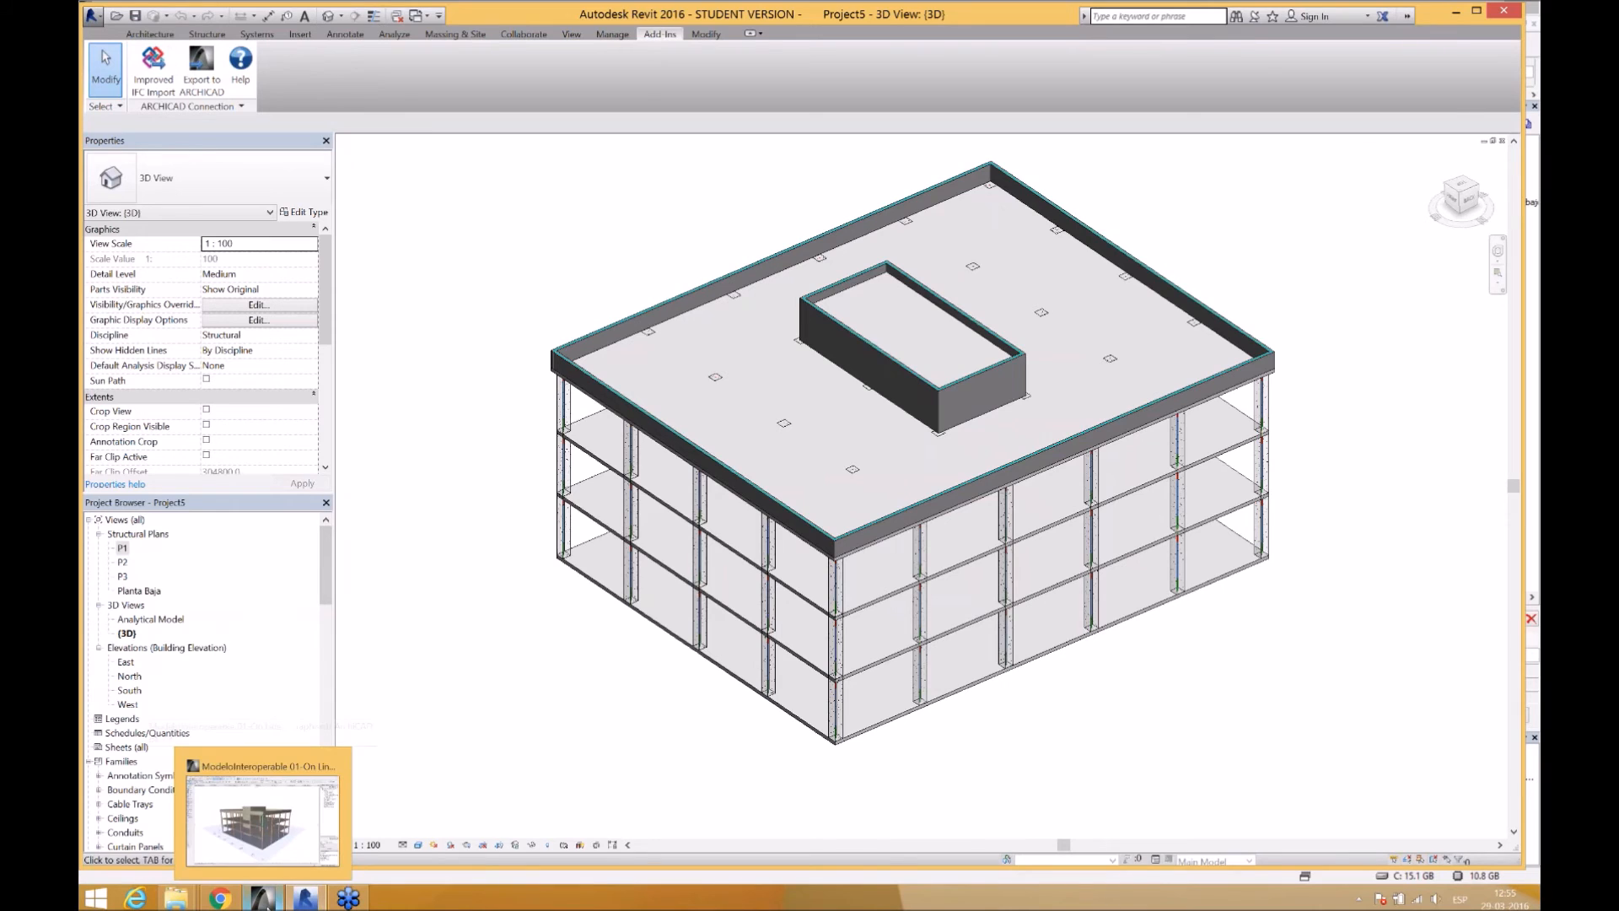
left_click(262, 814)
left_click(971, 712)
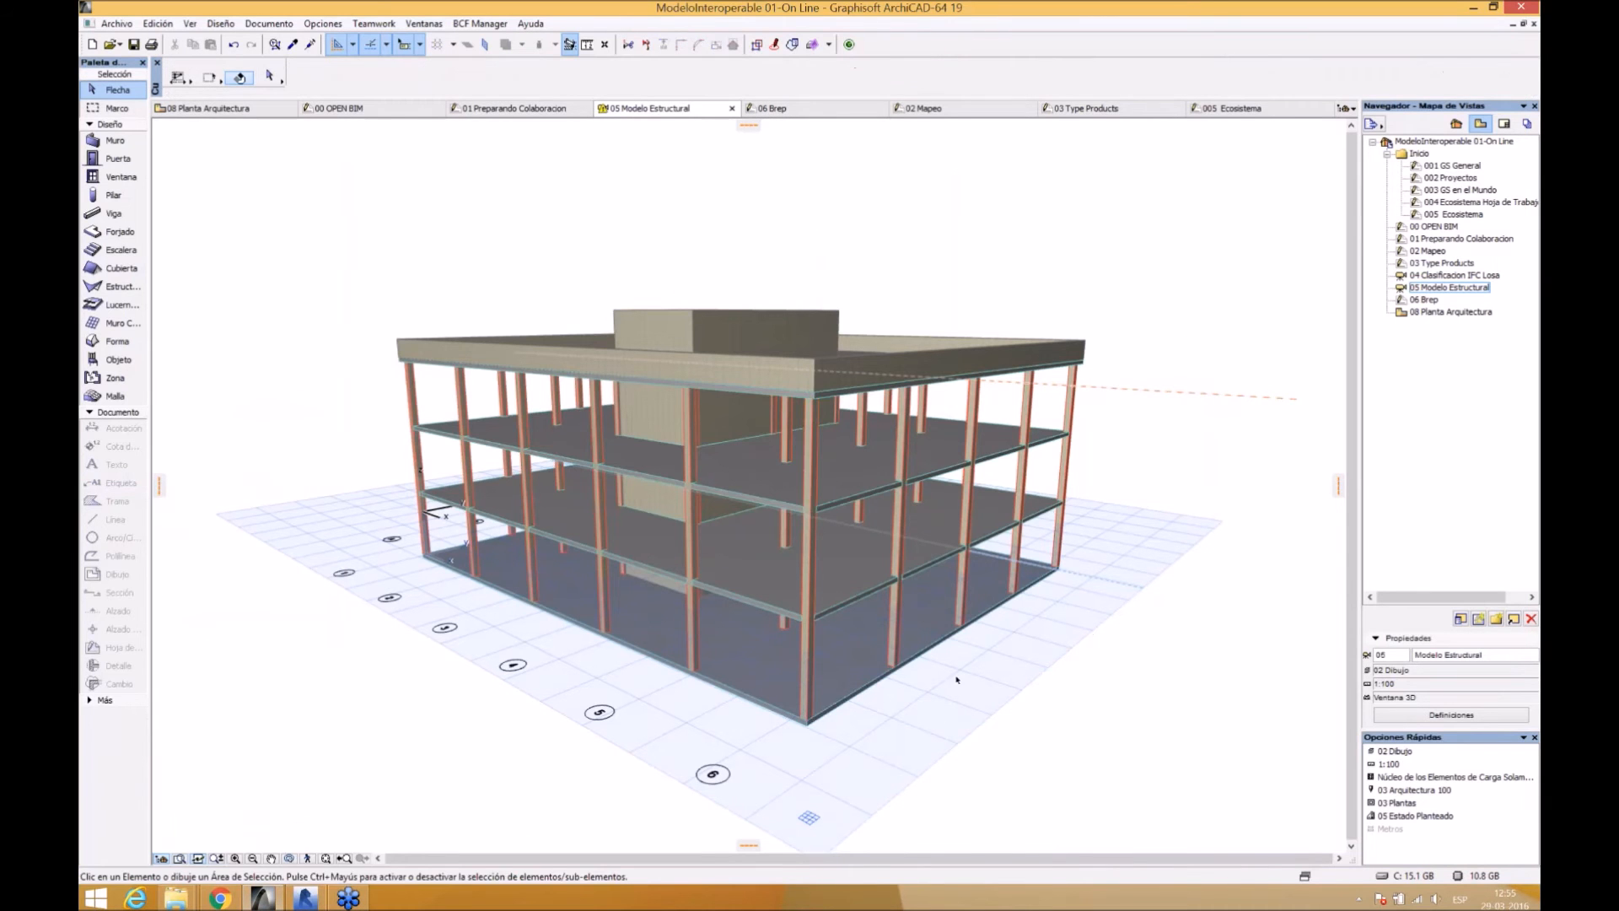
left_click(216, 109)
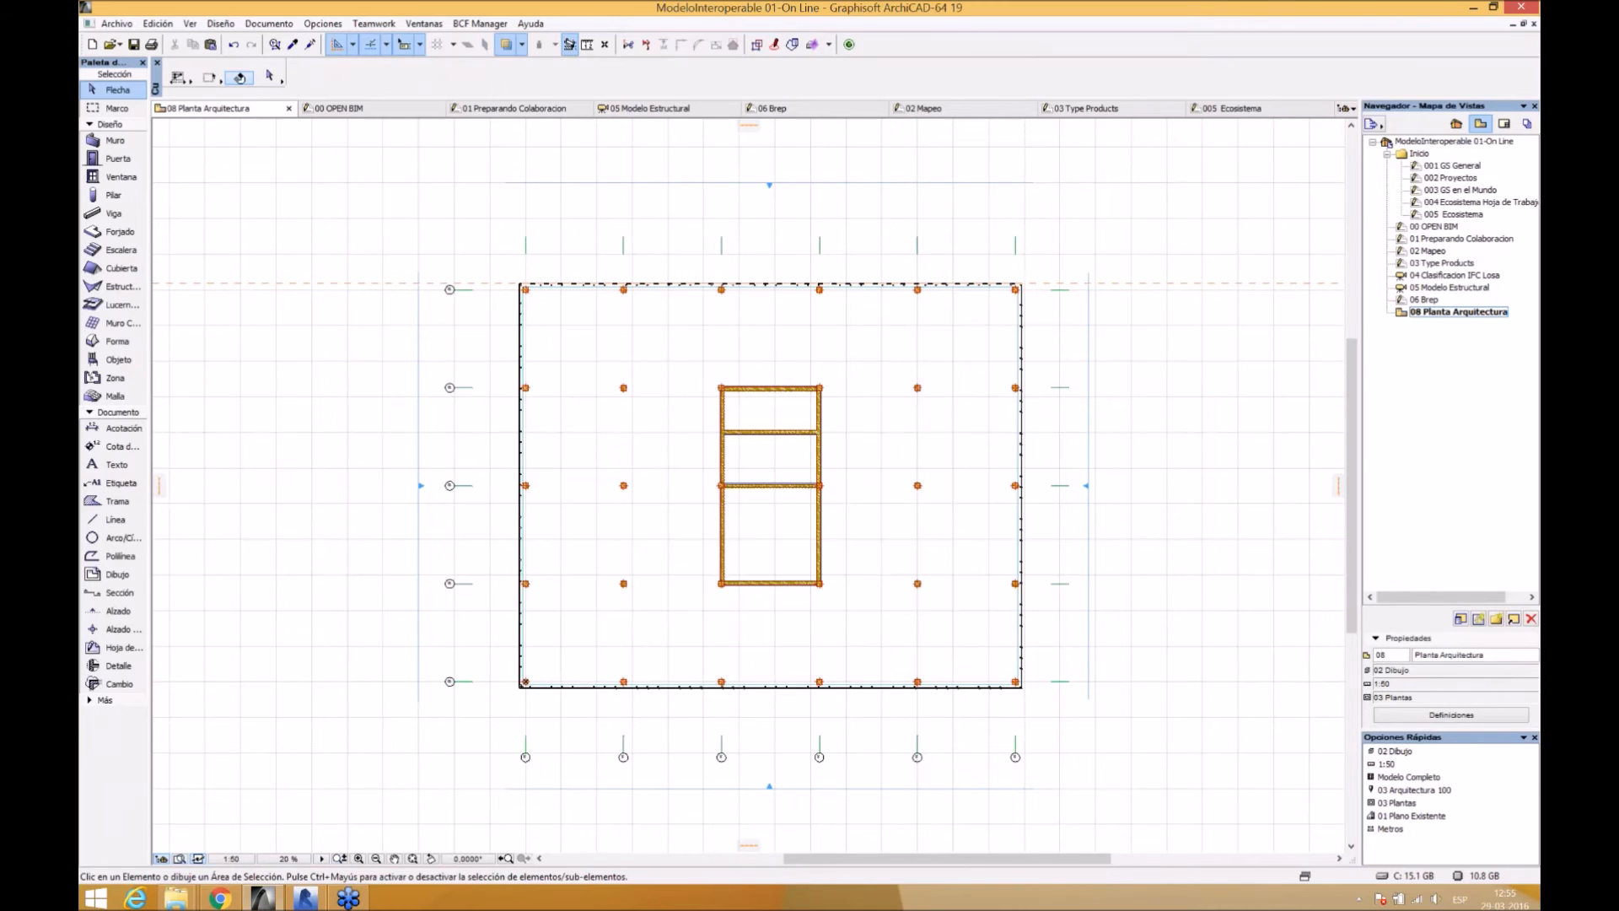
- Start merging the IFC file ModeloInteroperable - Revit Modelo Coordinado Str - 01 and choose the translator Intercambio de datos con Revit Structure
left_click(116, 22)
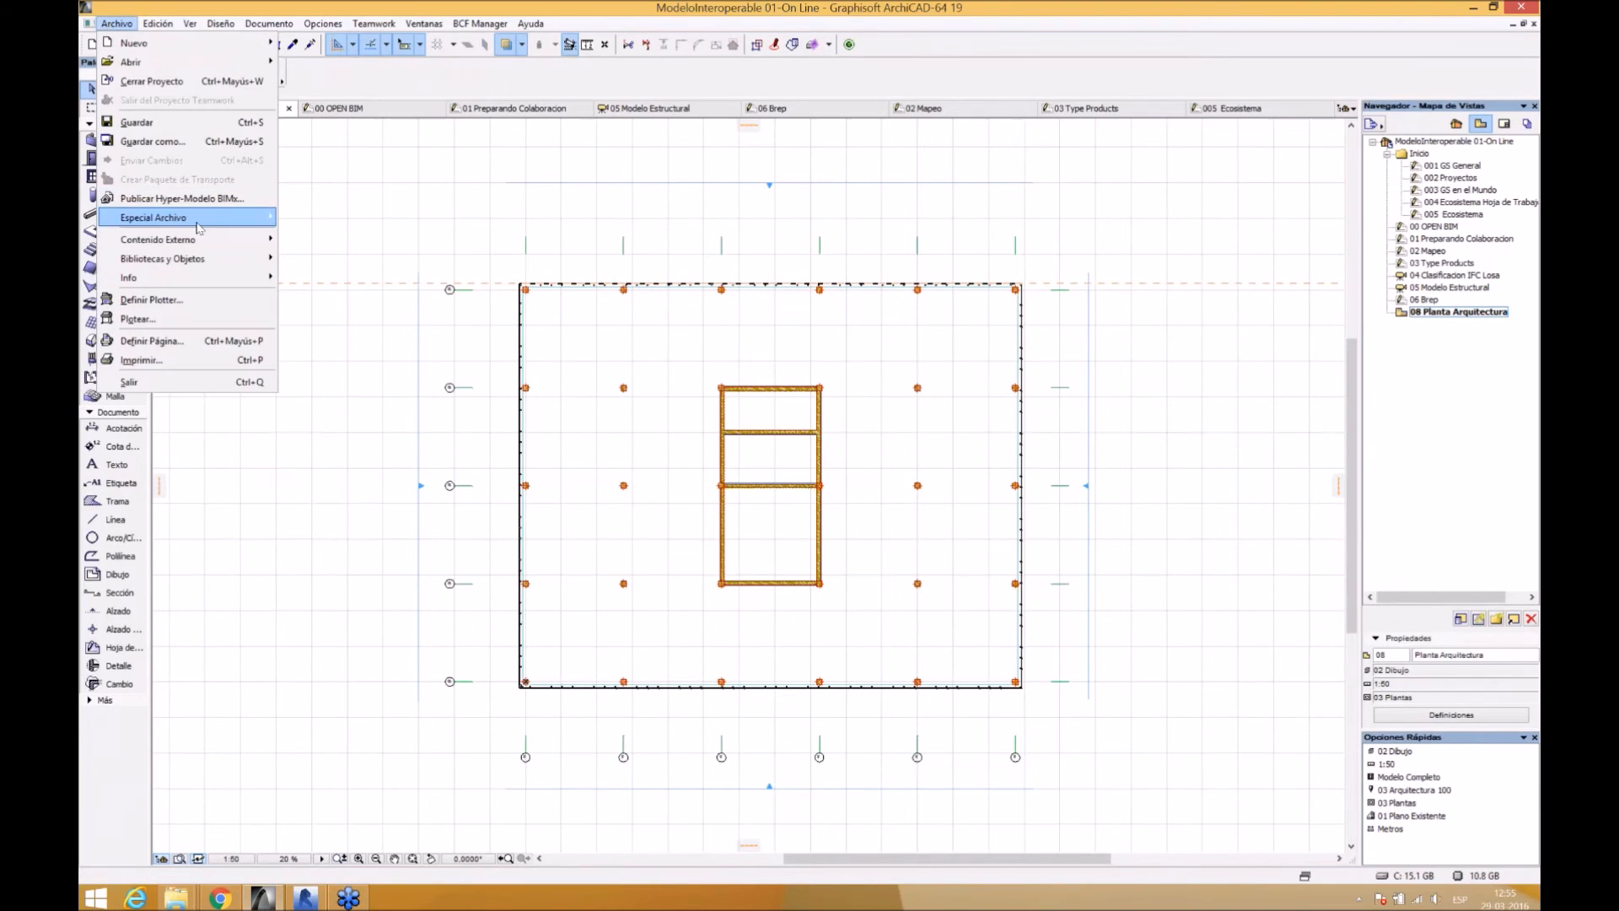
mouse_move(198, 226)
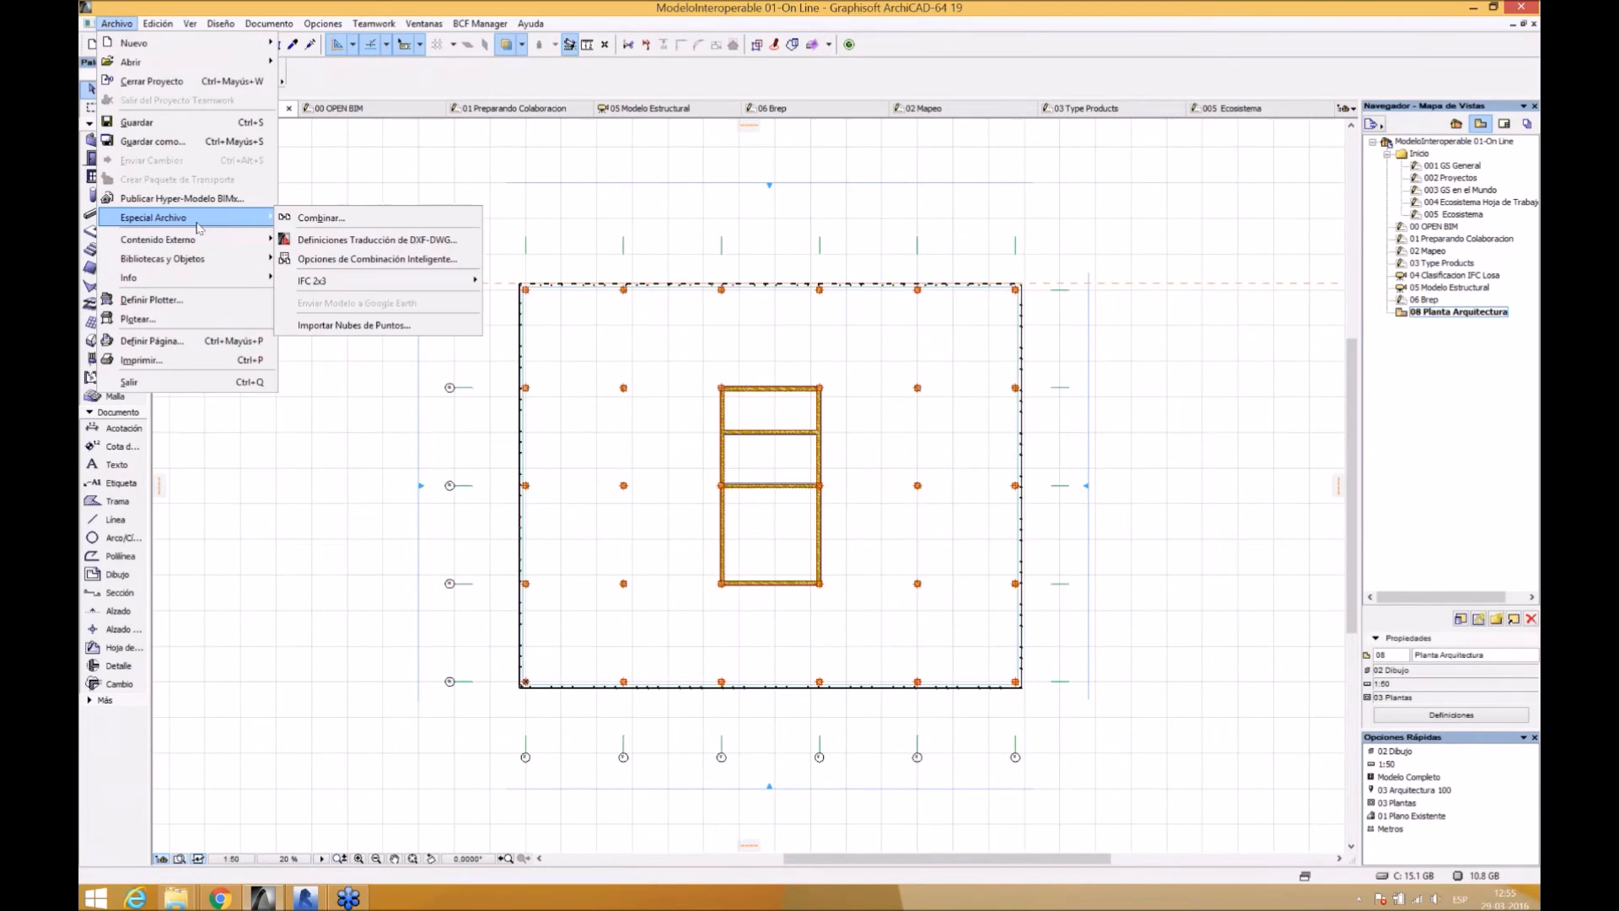
left_click(306, 219)
left_click(793, 308)
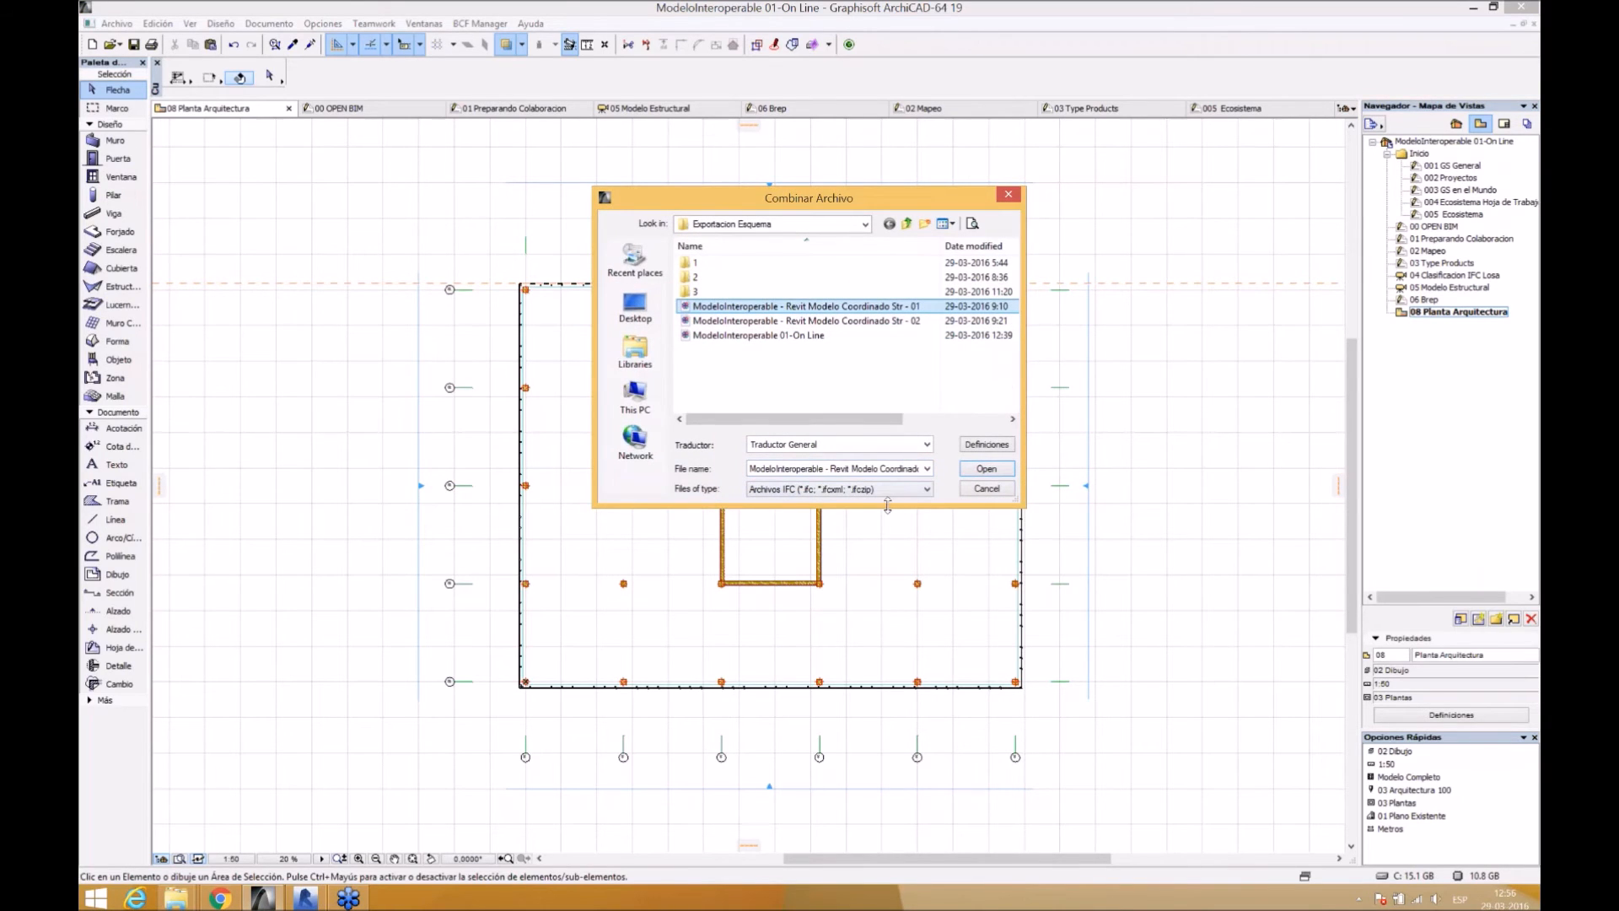
left_click(927, 445)
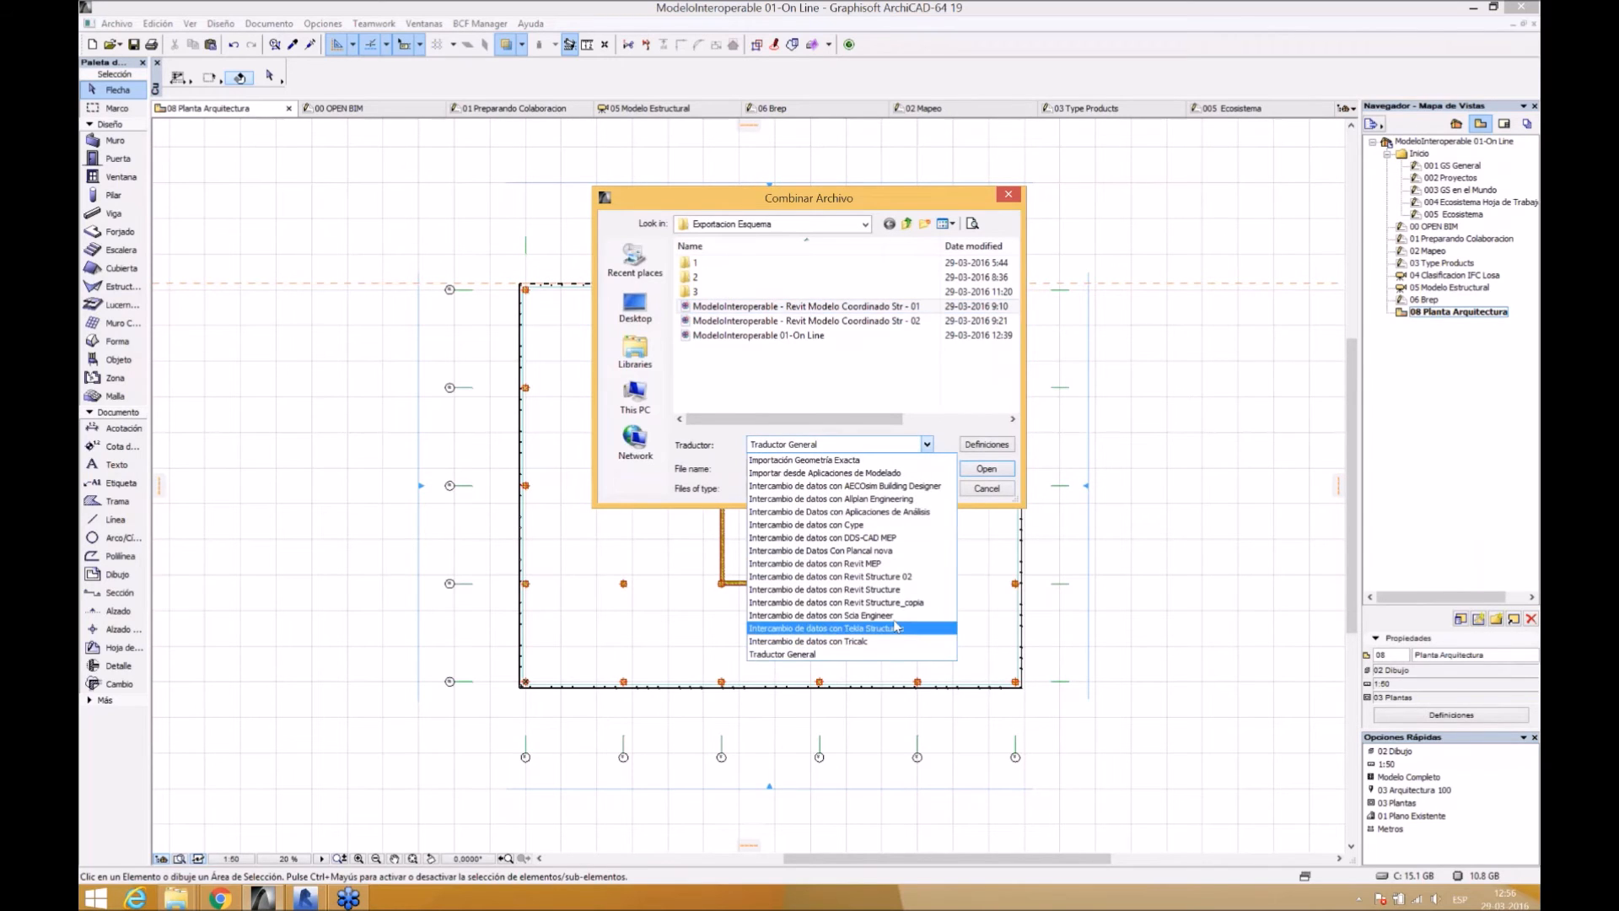
left_click(890, 589)
- Open the translator's import definitions and examine the geometry conversion choices for building elements
left_click(987, 444)
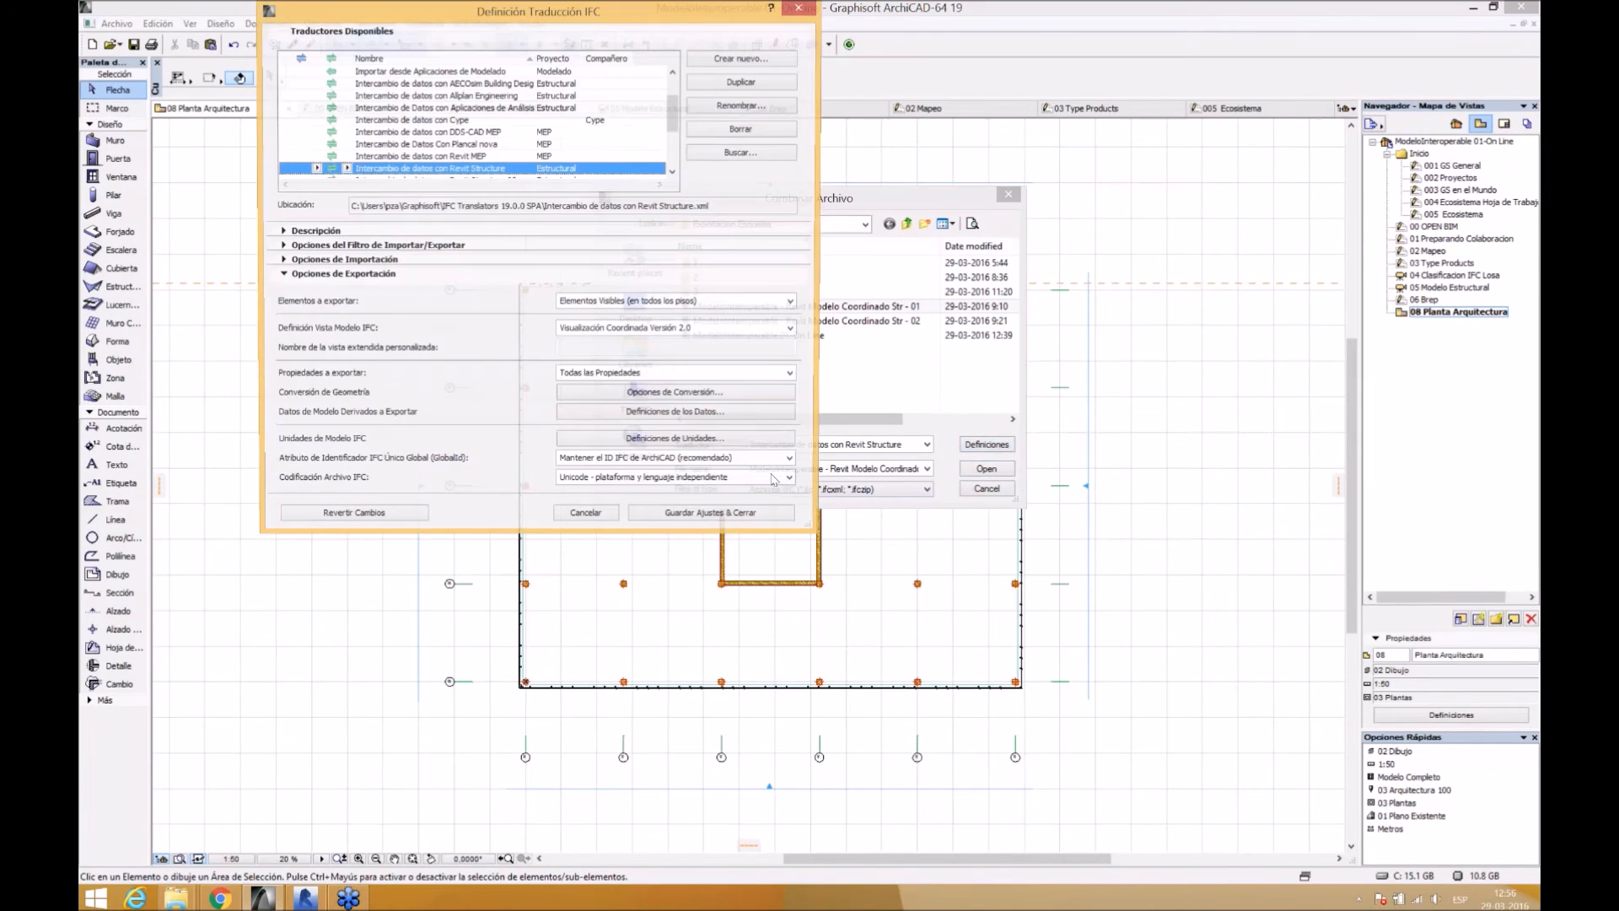
left_click(282, 261)
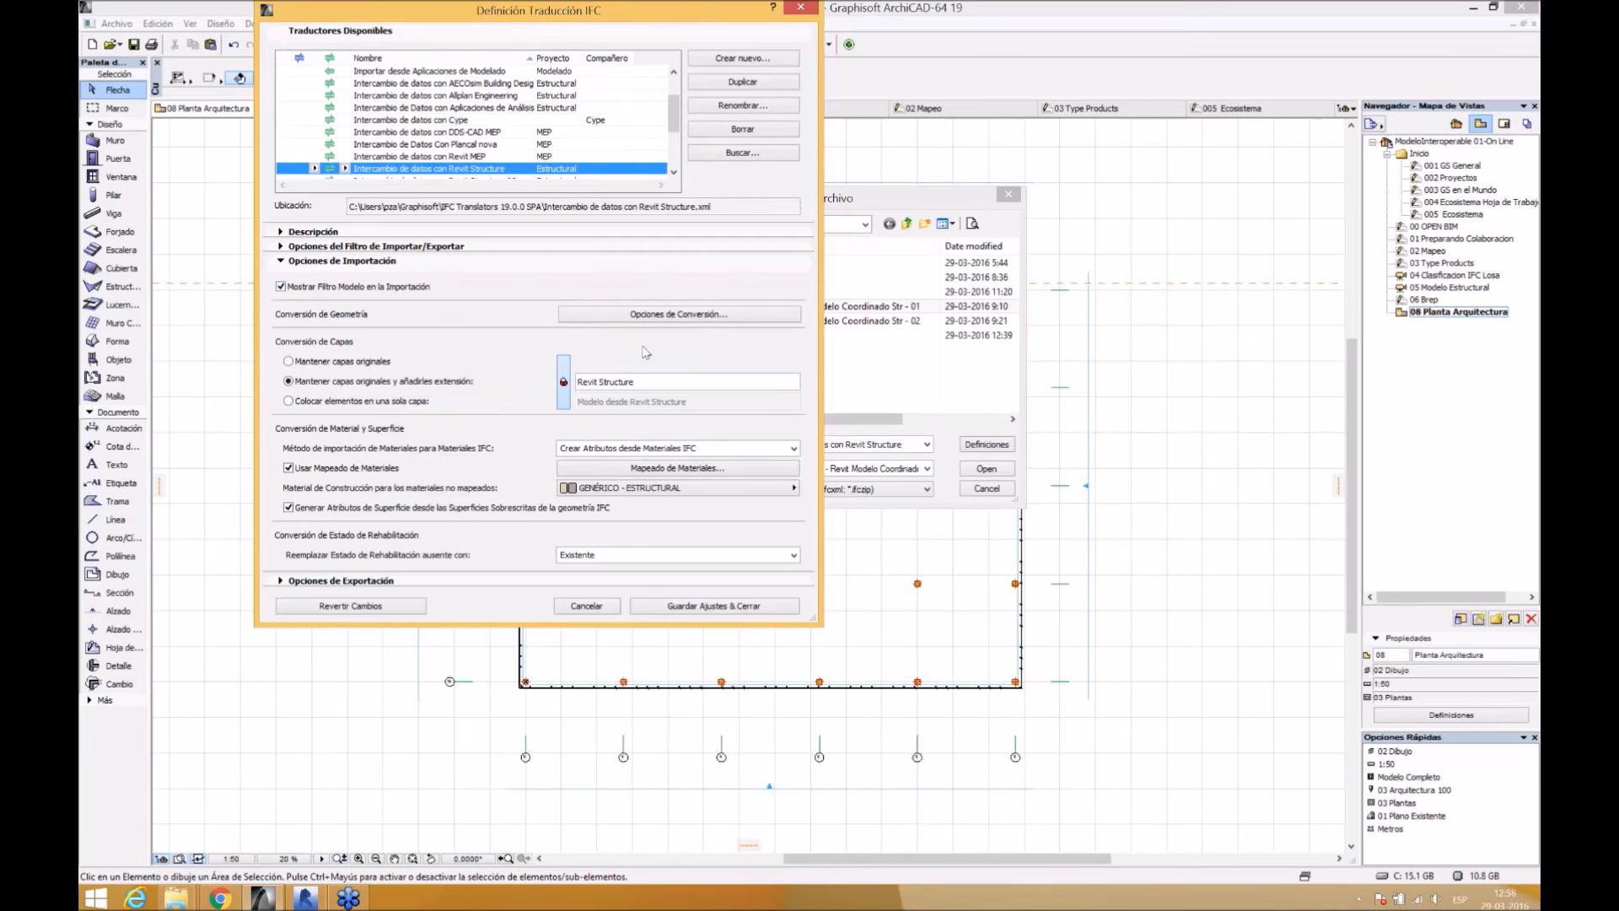
left_click(654, 314)
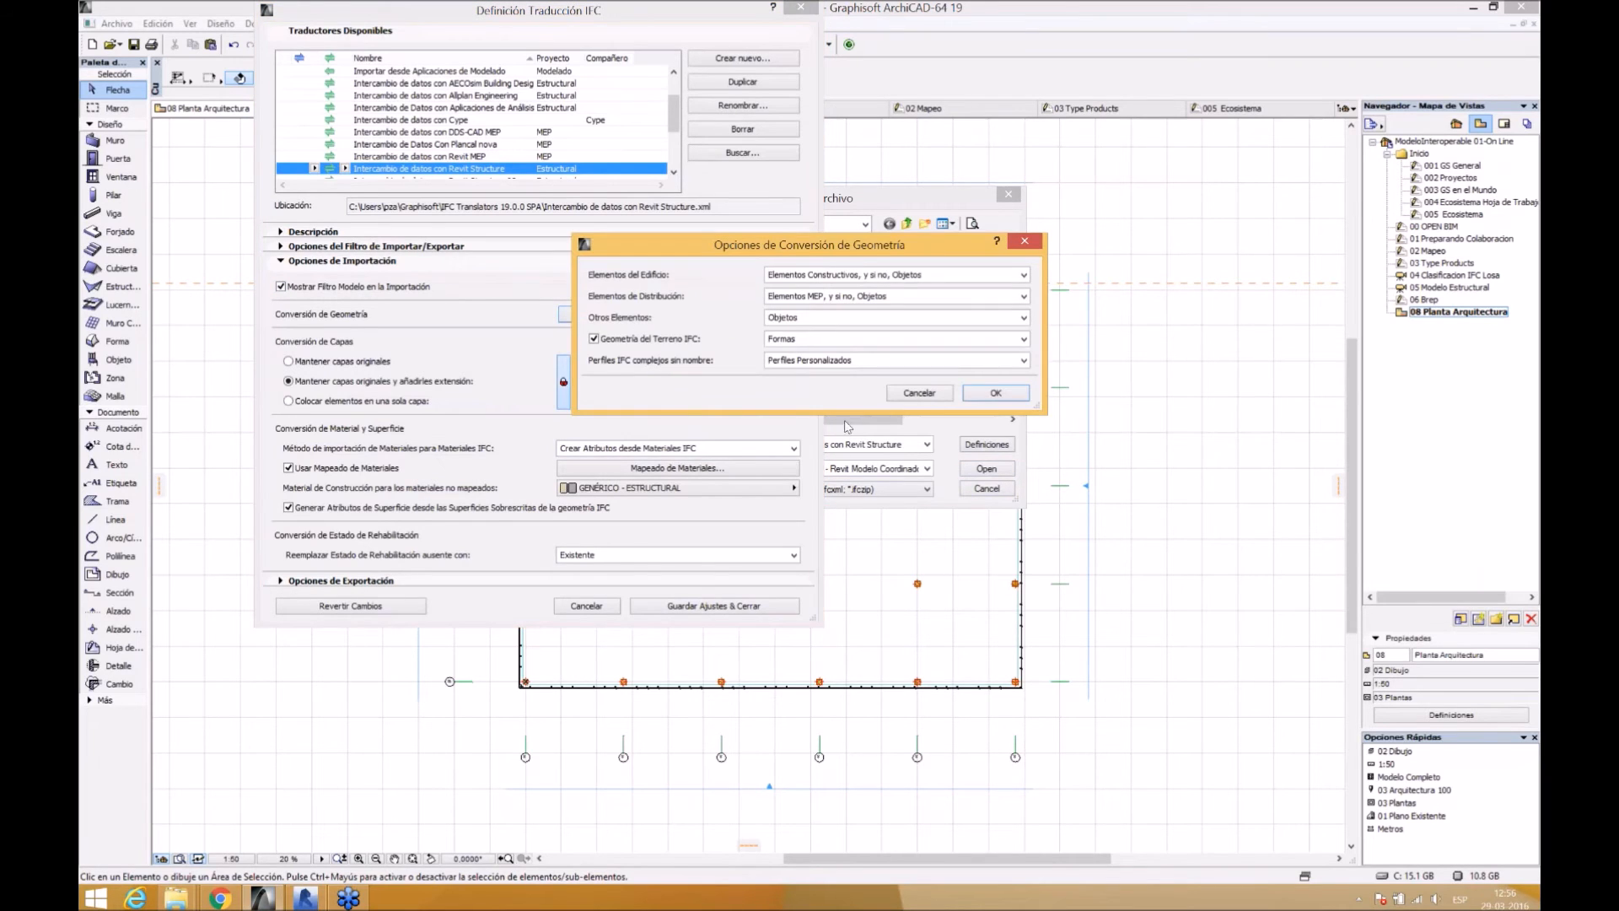
left_click(898, 278)
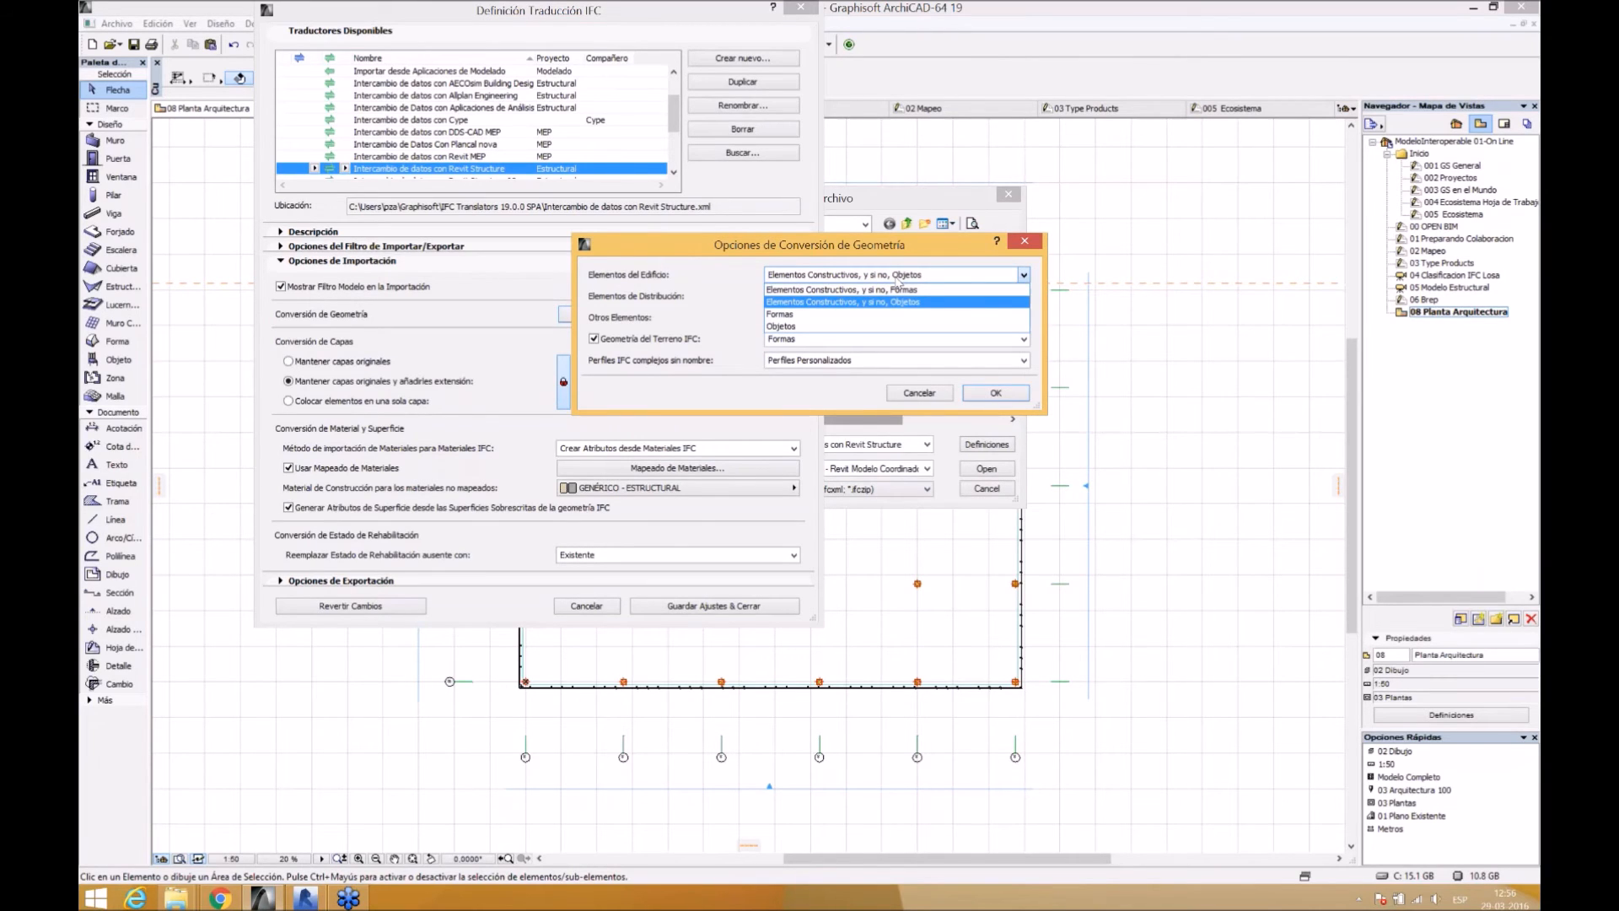
left_click(897, 278)
left_click(897, 278)
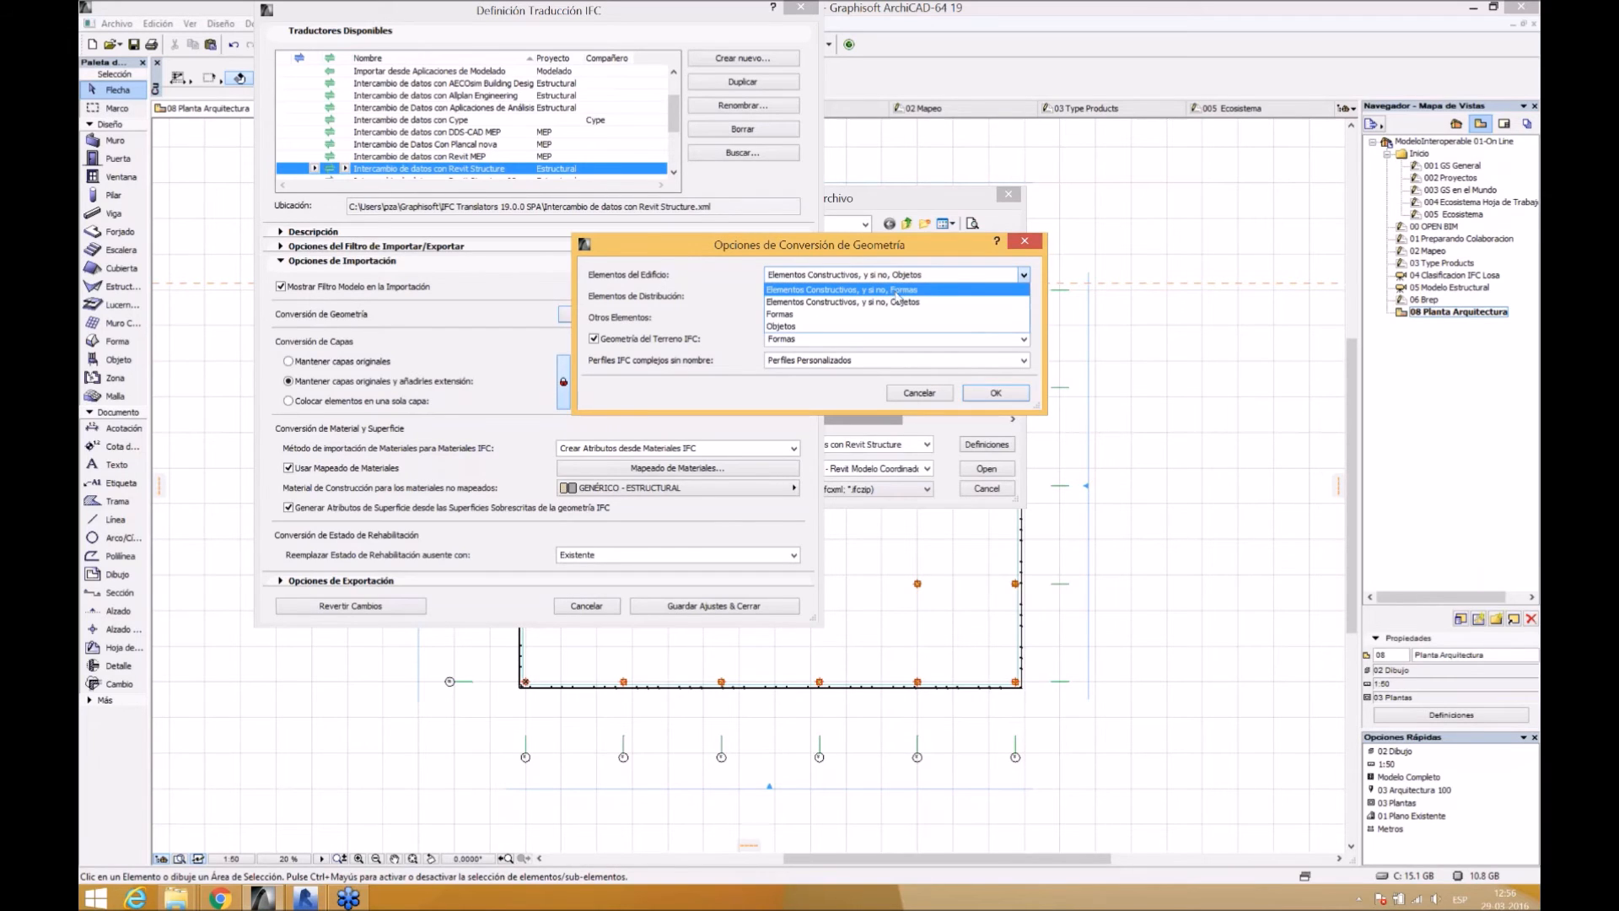
left_click(907, 246)
- Examine the geometry conversion choices for distribution elements, other elements and IFC terrain, keeping Formas for the terrain, and accept the options
left_click(891, 297)
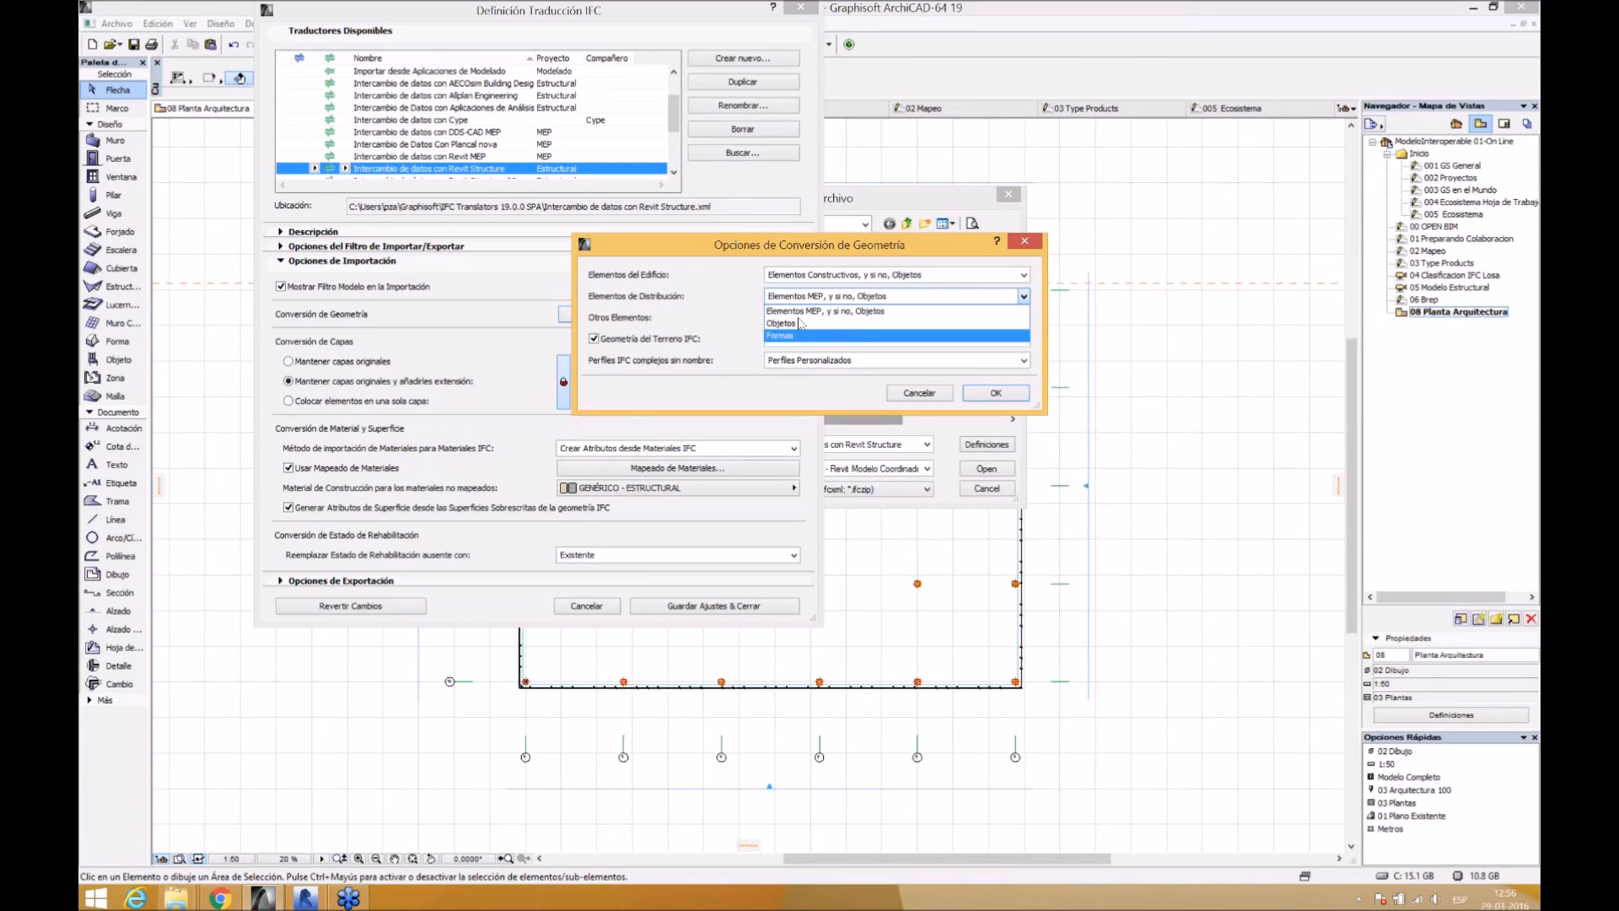
left_click(704, 283)
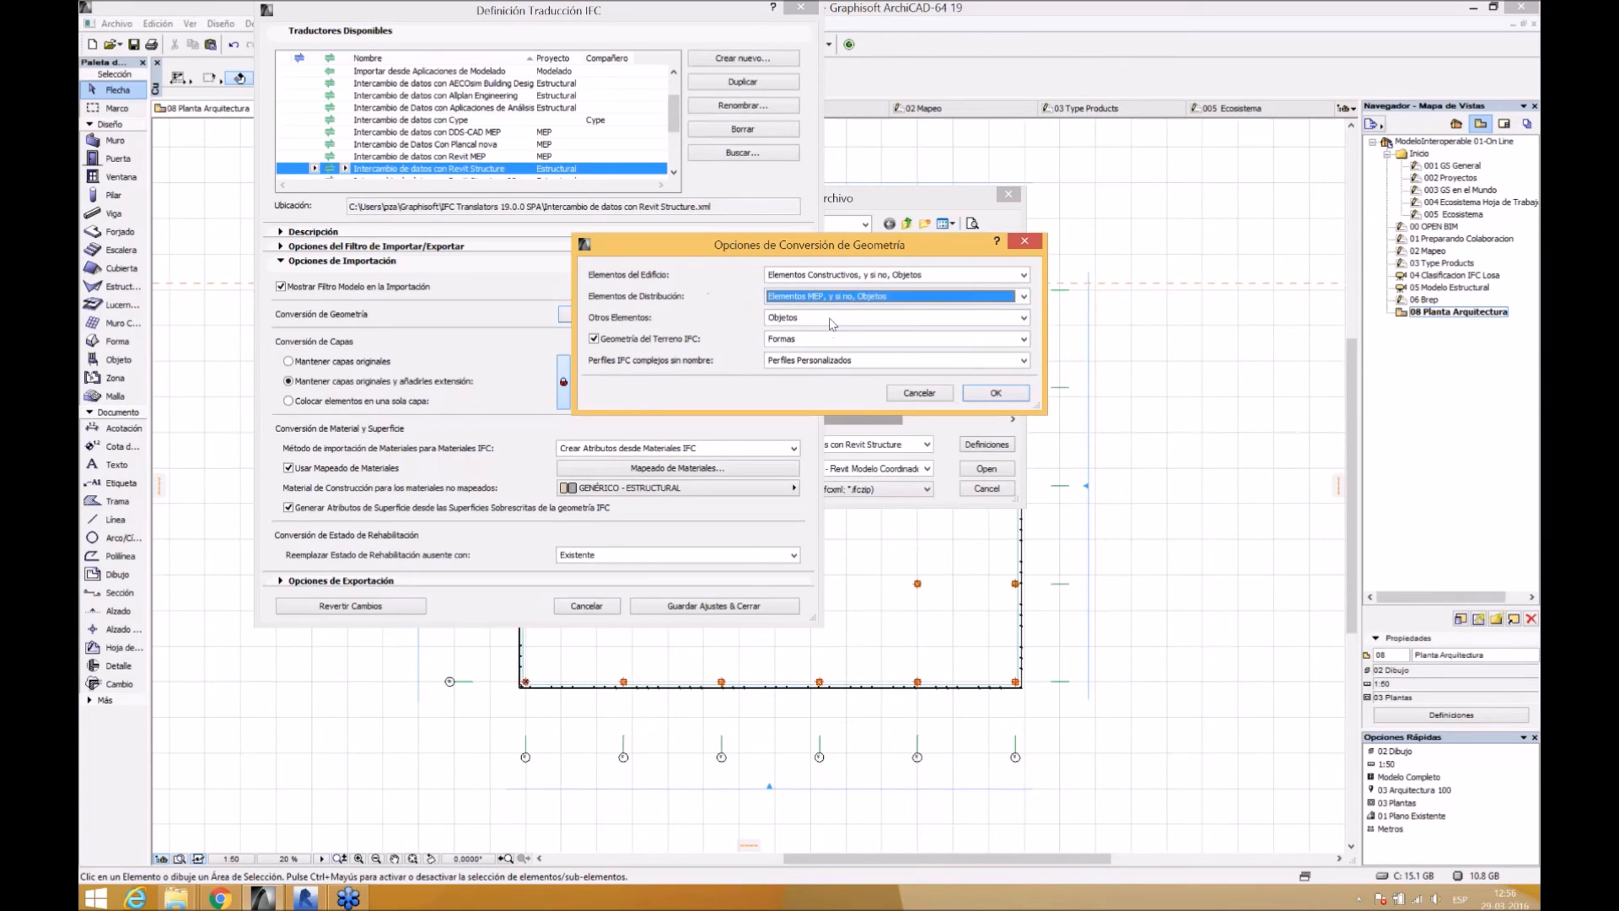
left_click(829, 318)
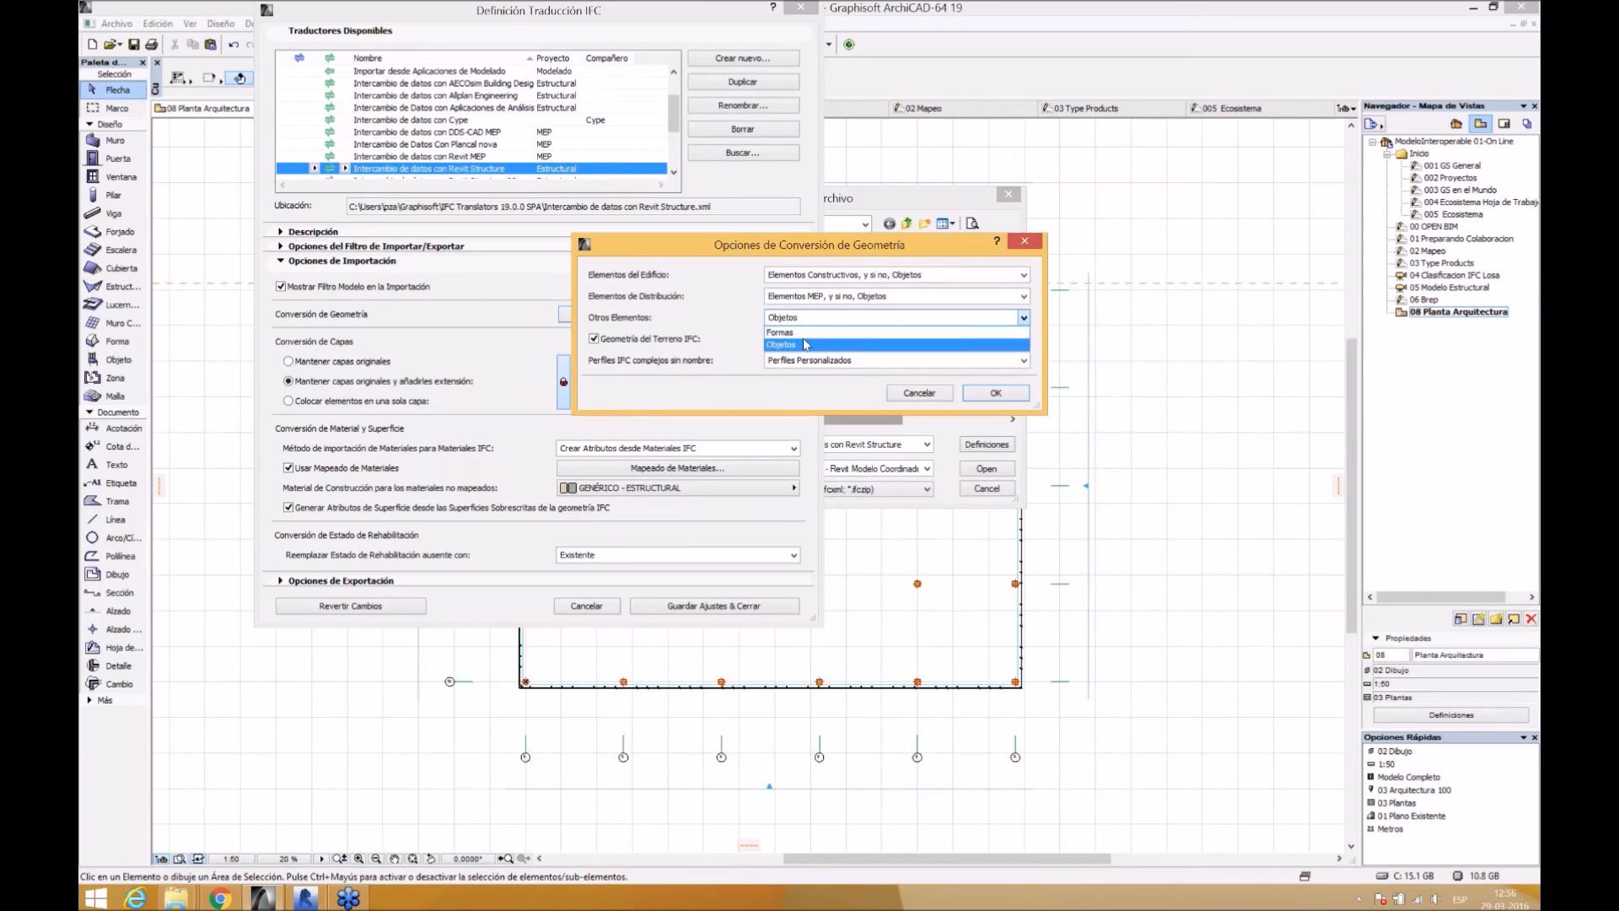
left_click(714, 293)
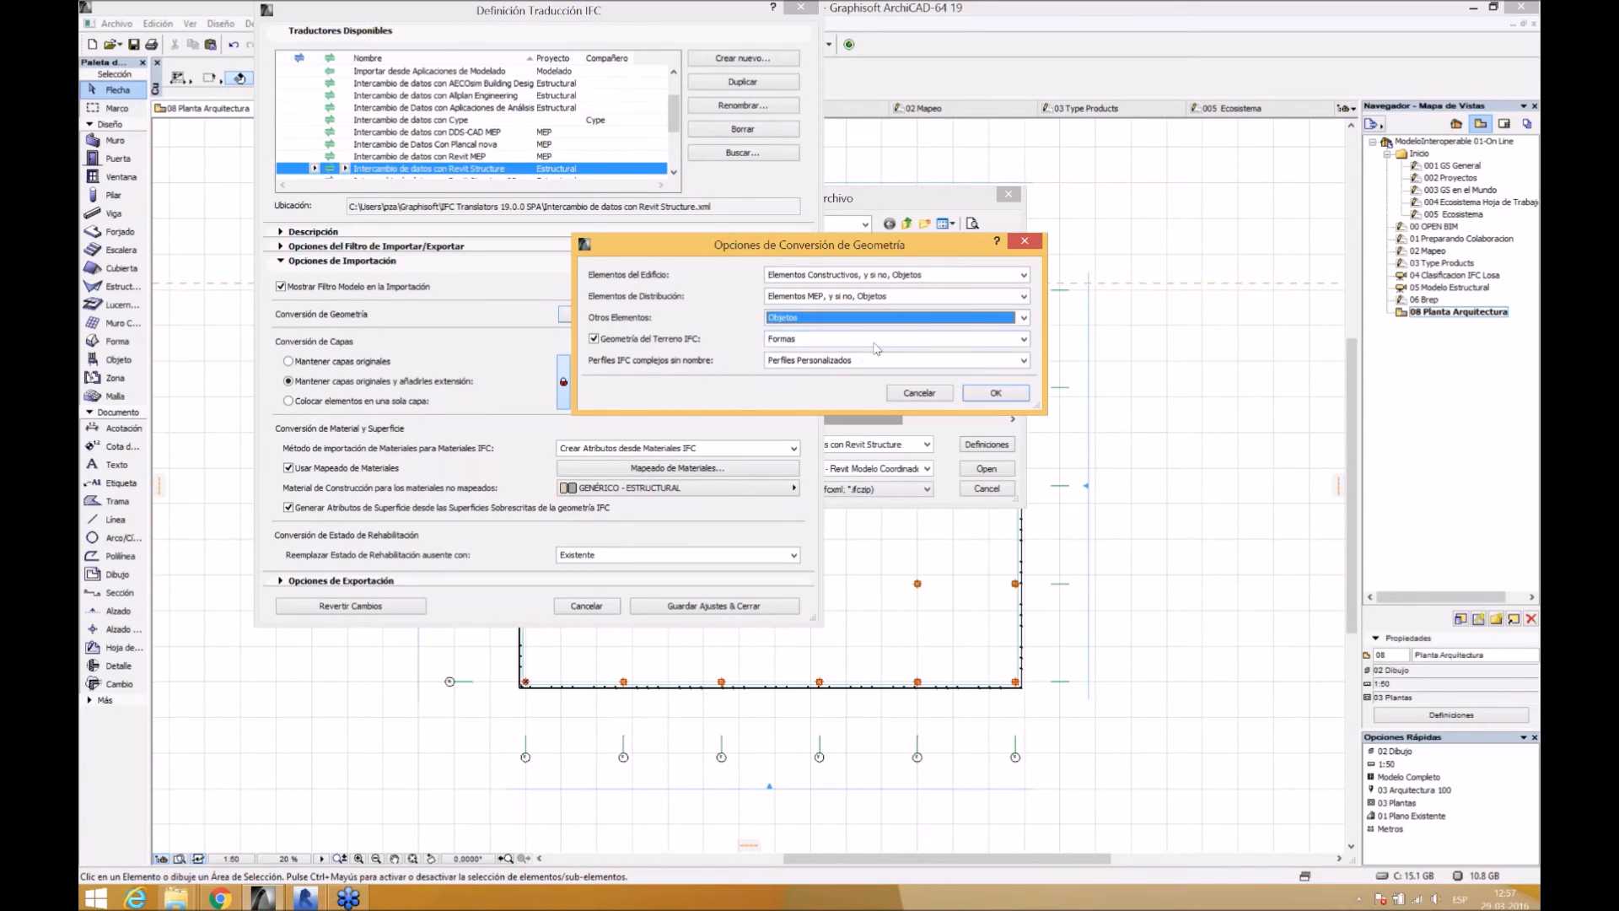
left_click(876, 340)
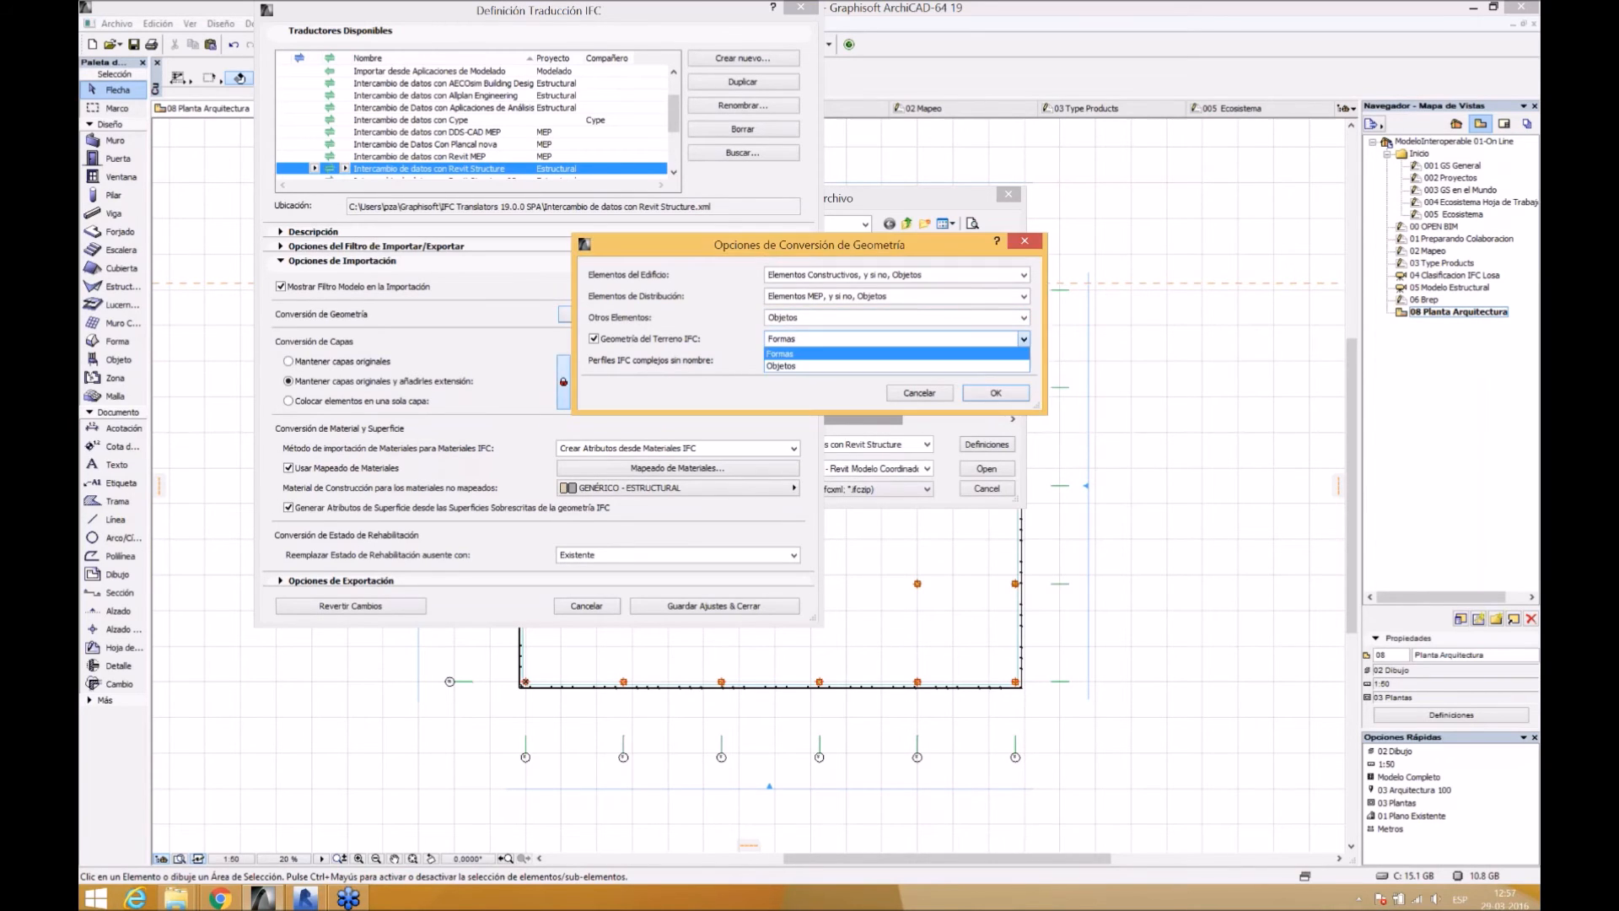
left_click(808, 354)
left_click(980, 394)
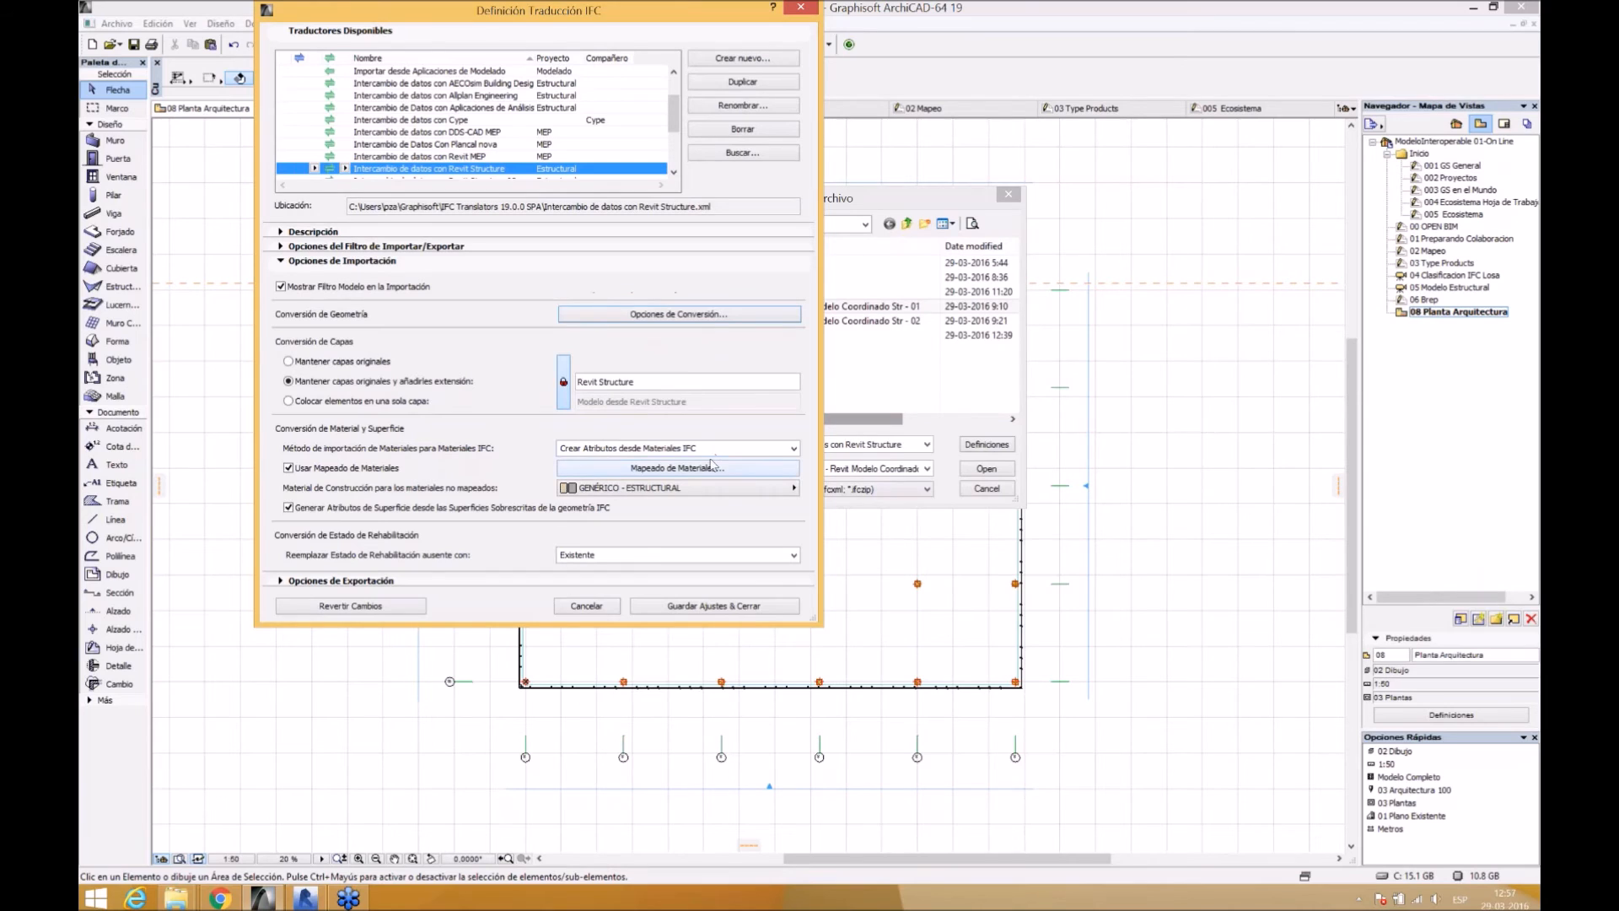
- Examine the translator's Revit Structure layer extension and its table mapping IFC materials to ArchiCAD building materials
left_click_drag(643, 382, 579, 382)
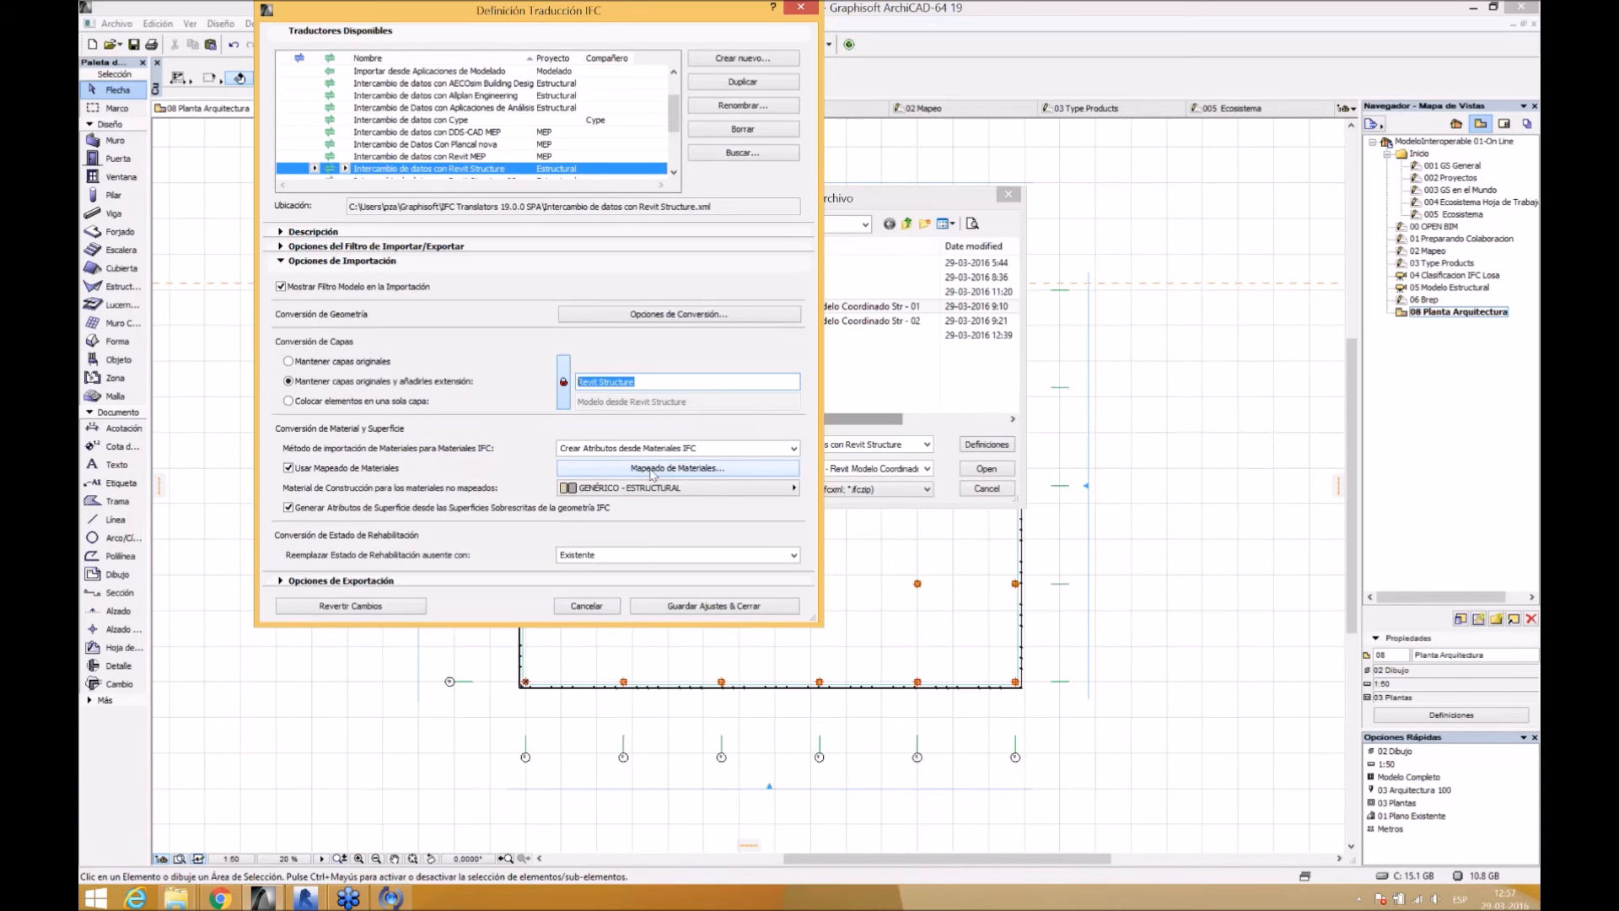
left_click(656, 475)
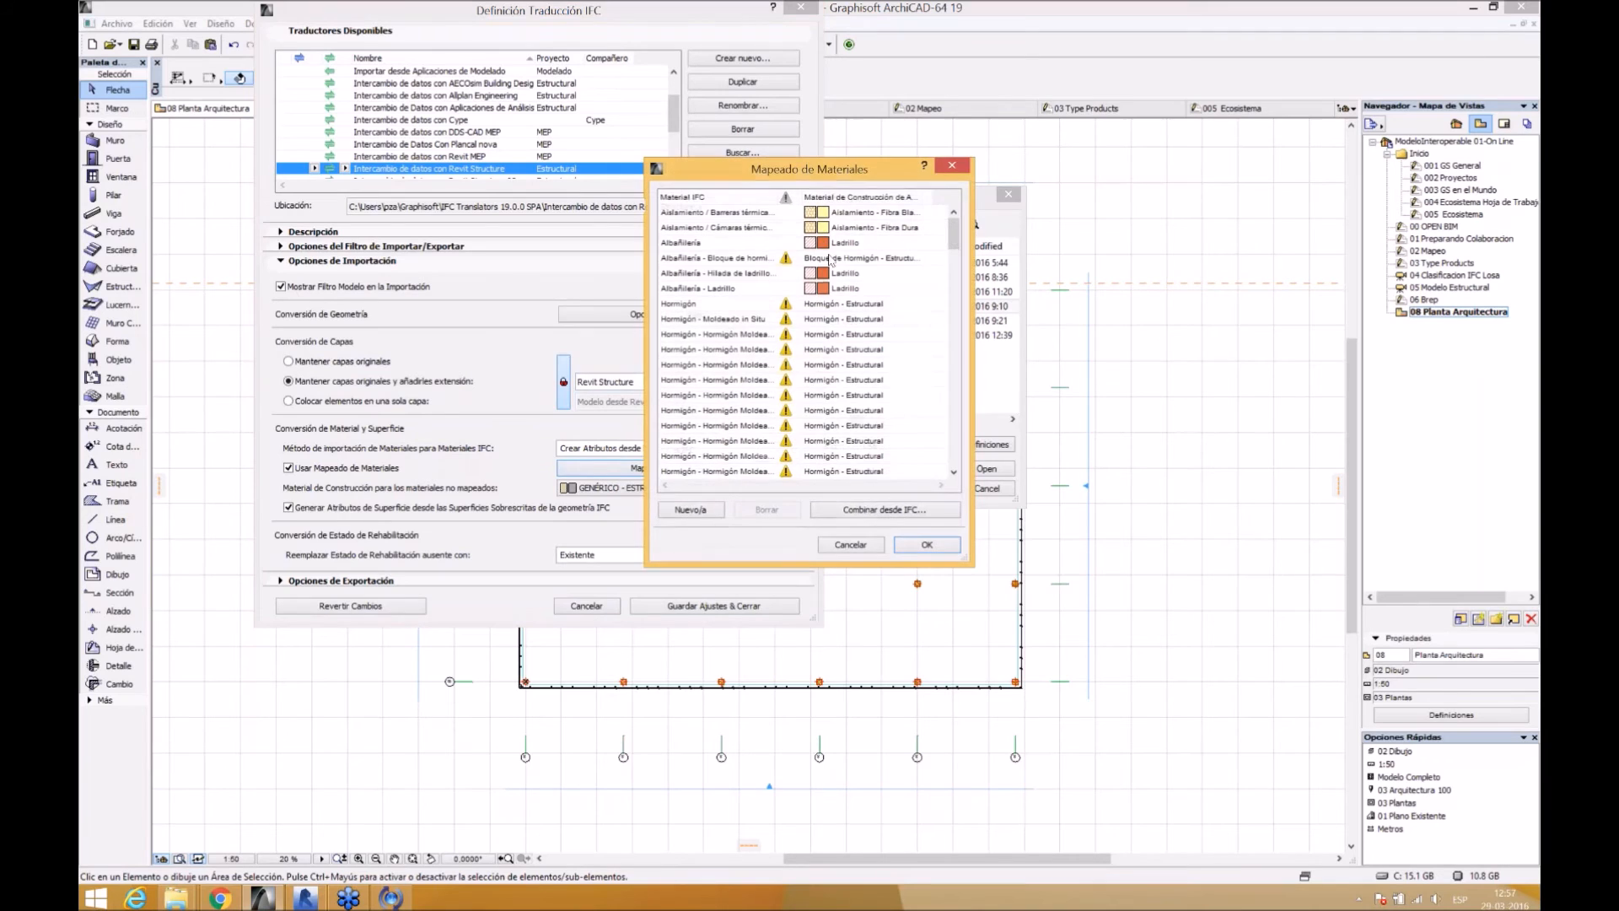
left_click_drag(956, 235, 958, 274)
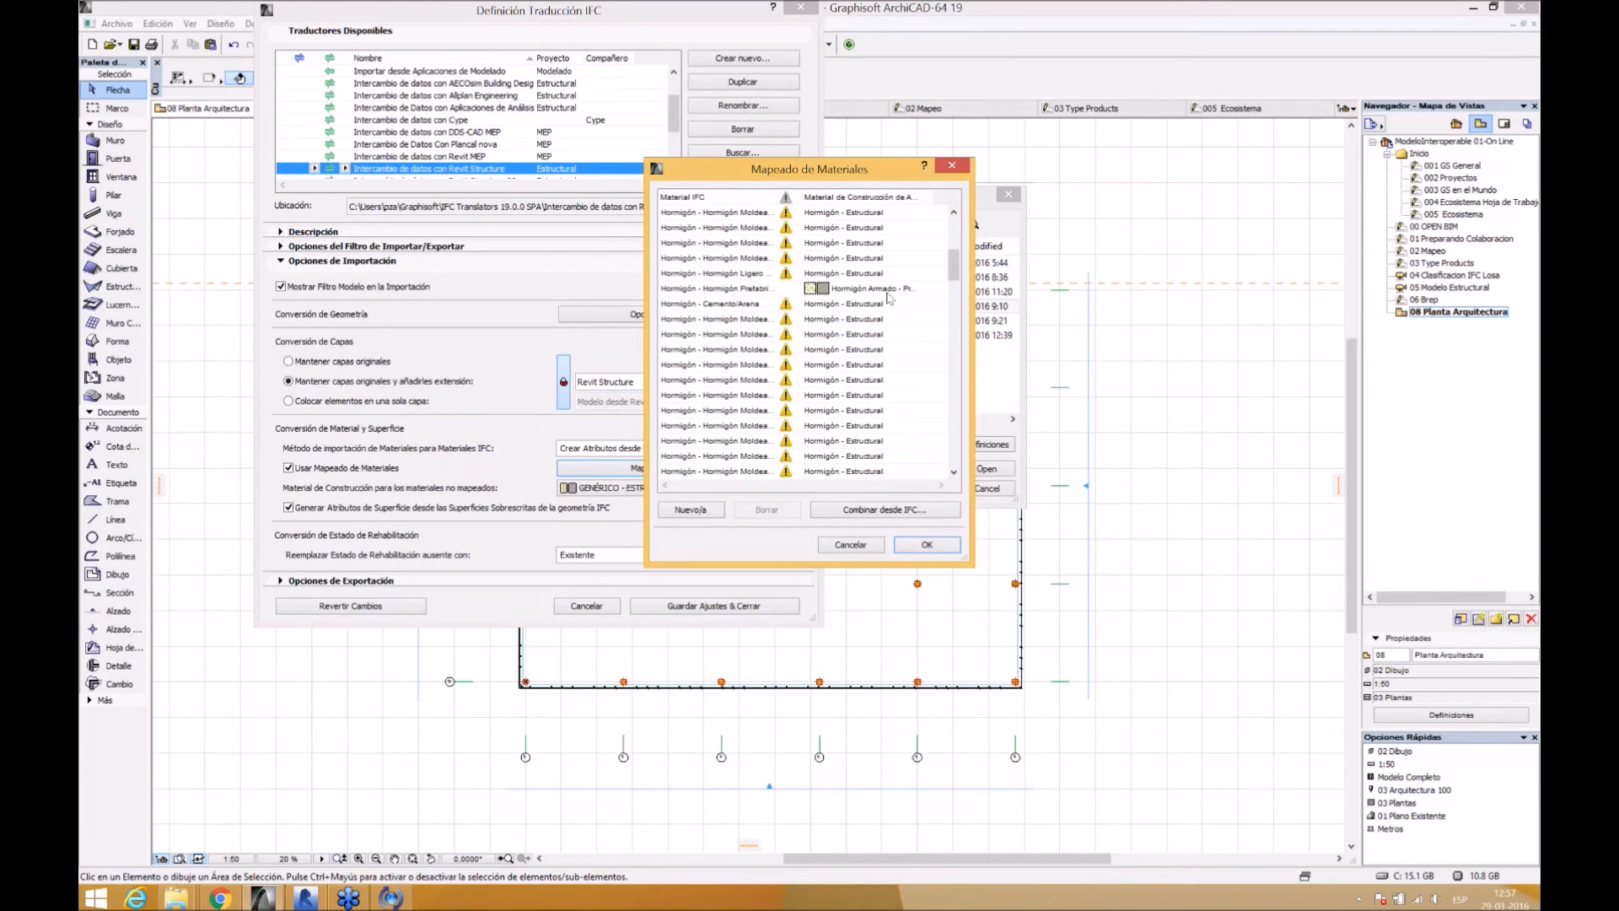
left_click_drag(955, 268, 957, 195)
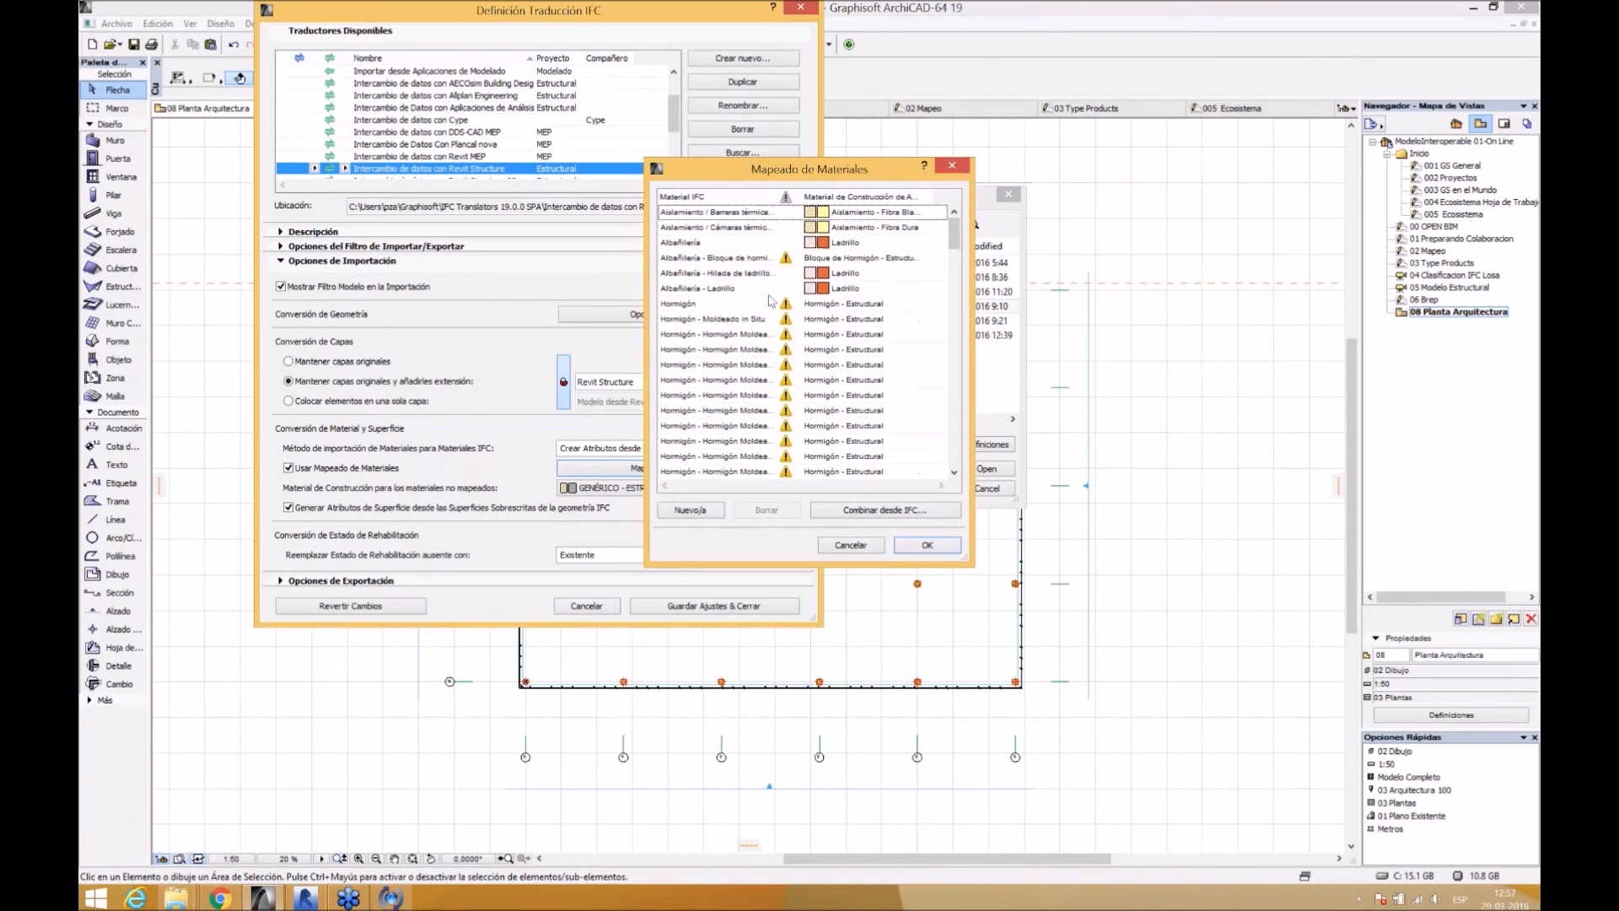
key("Escape")
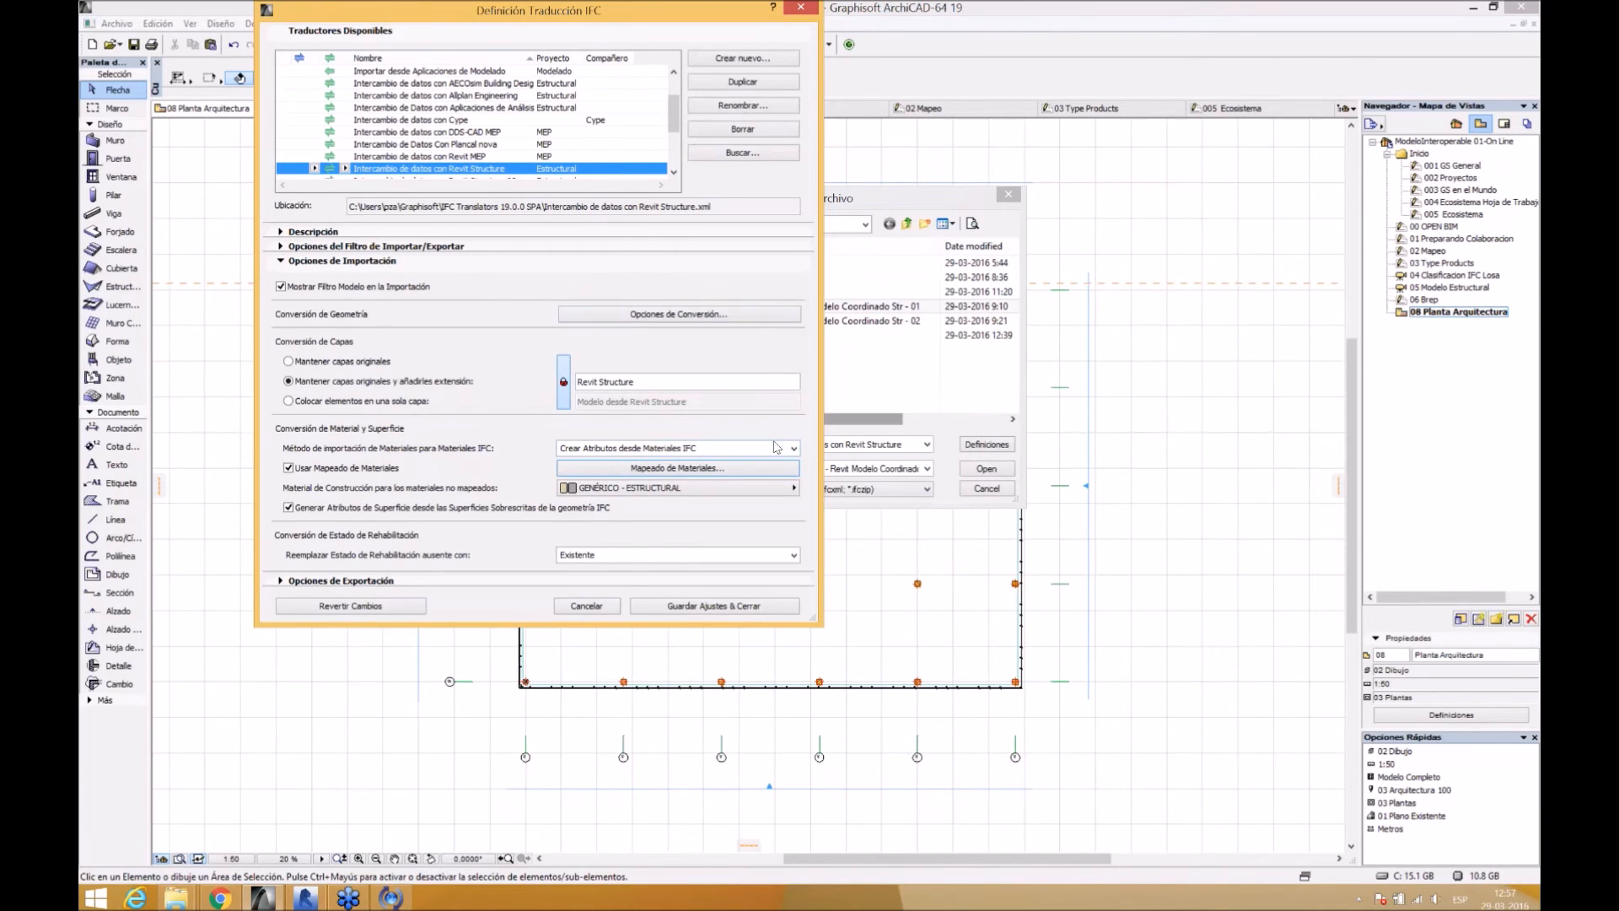
- Inspect the building materials available for unmapped IFC materials and close the translator definition without saving
left_click(723, 494)
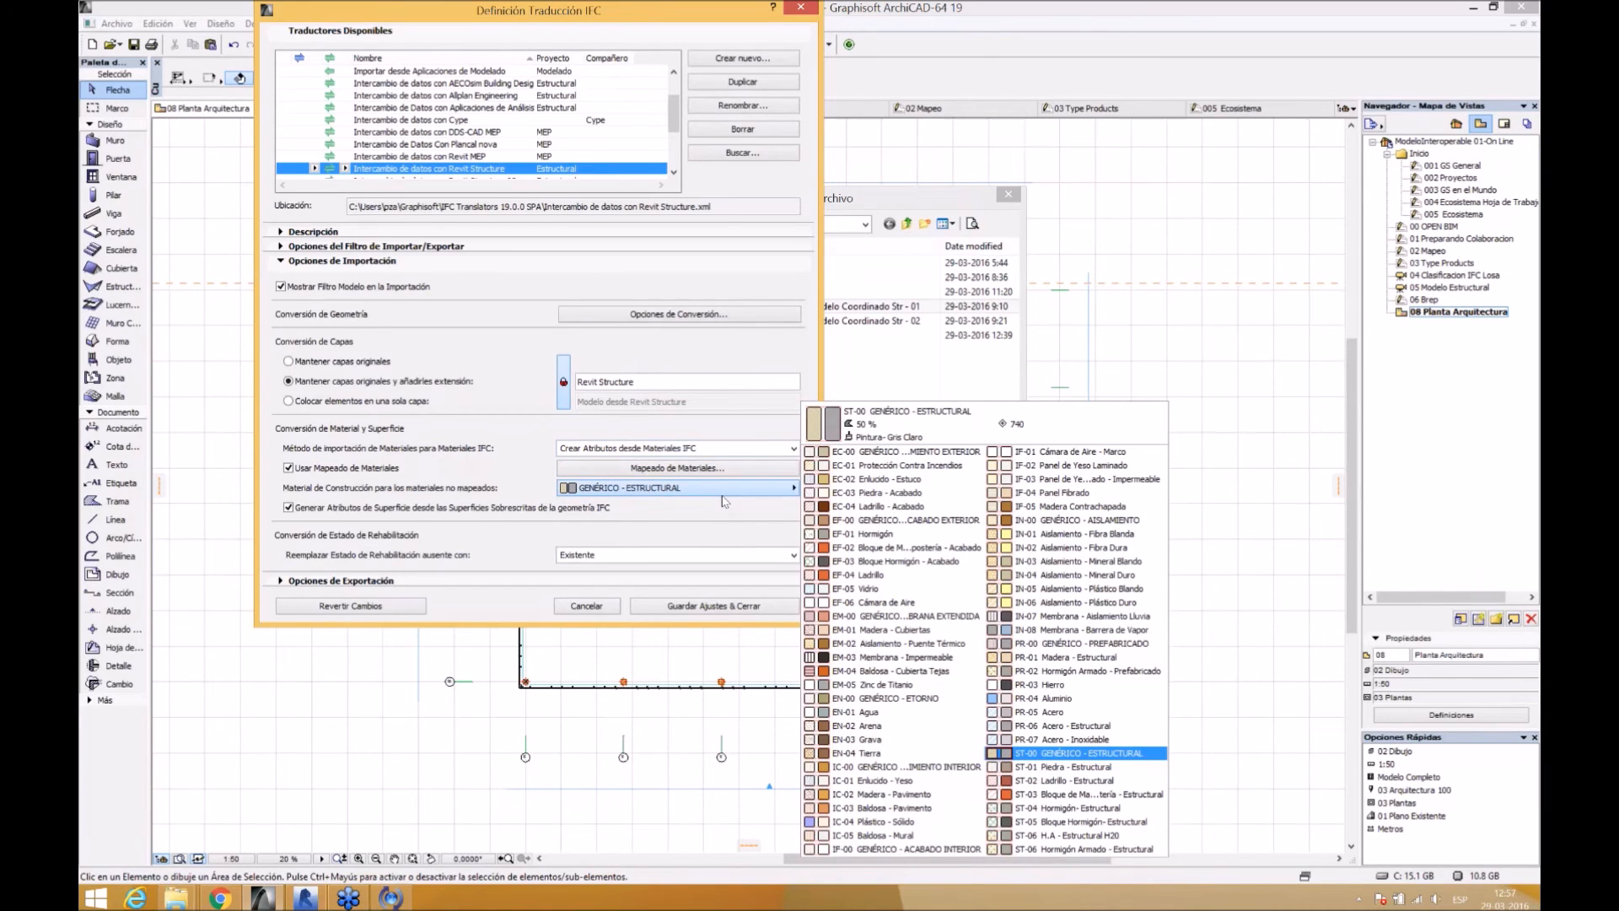
left_click(723, 495)
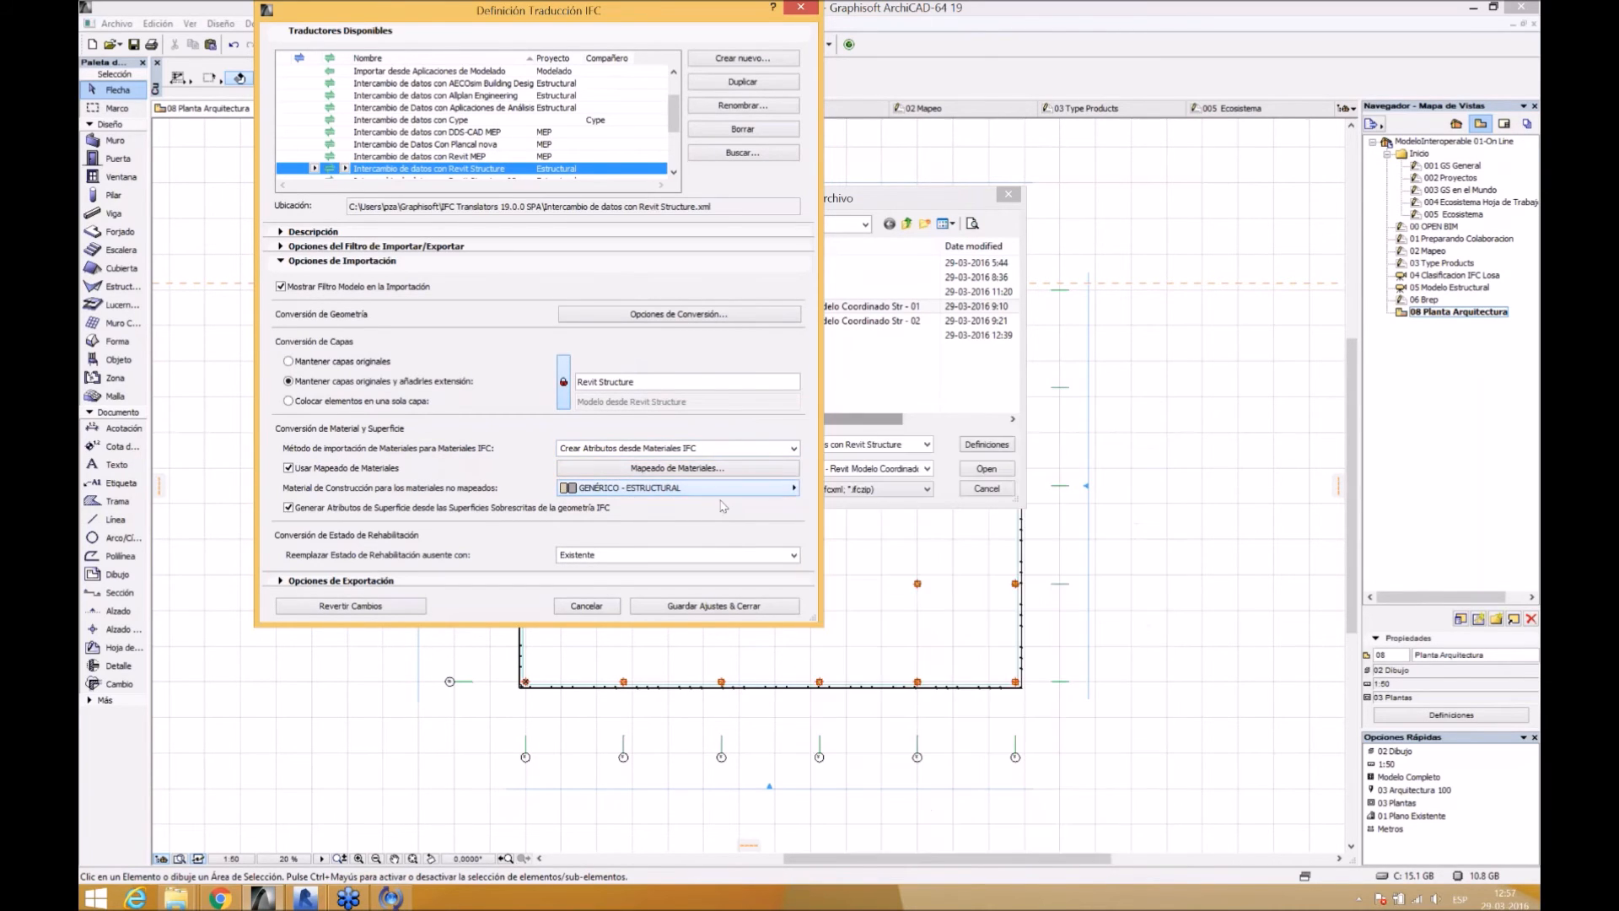
left_click(600, 613)
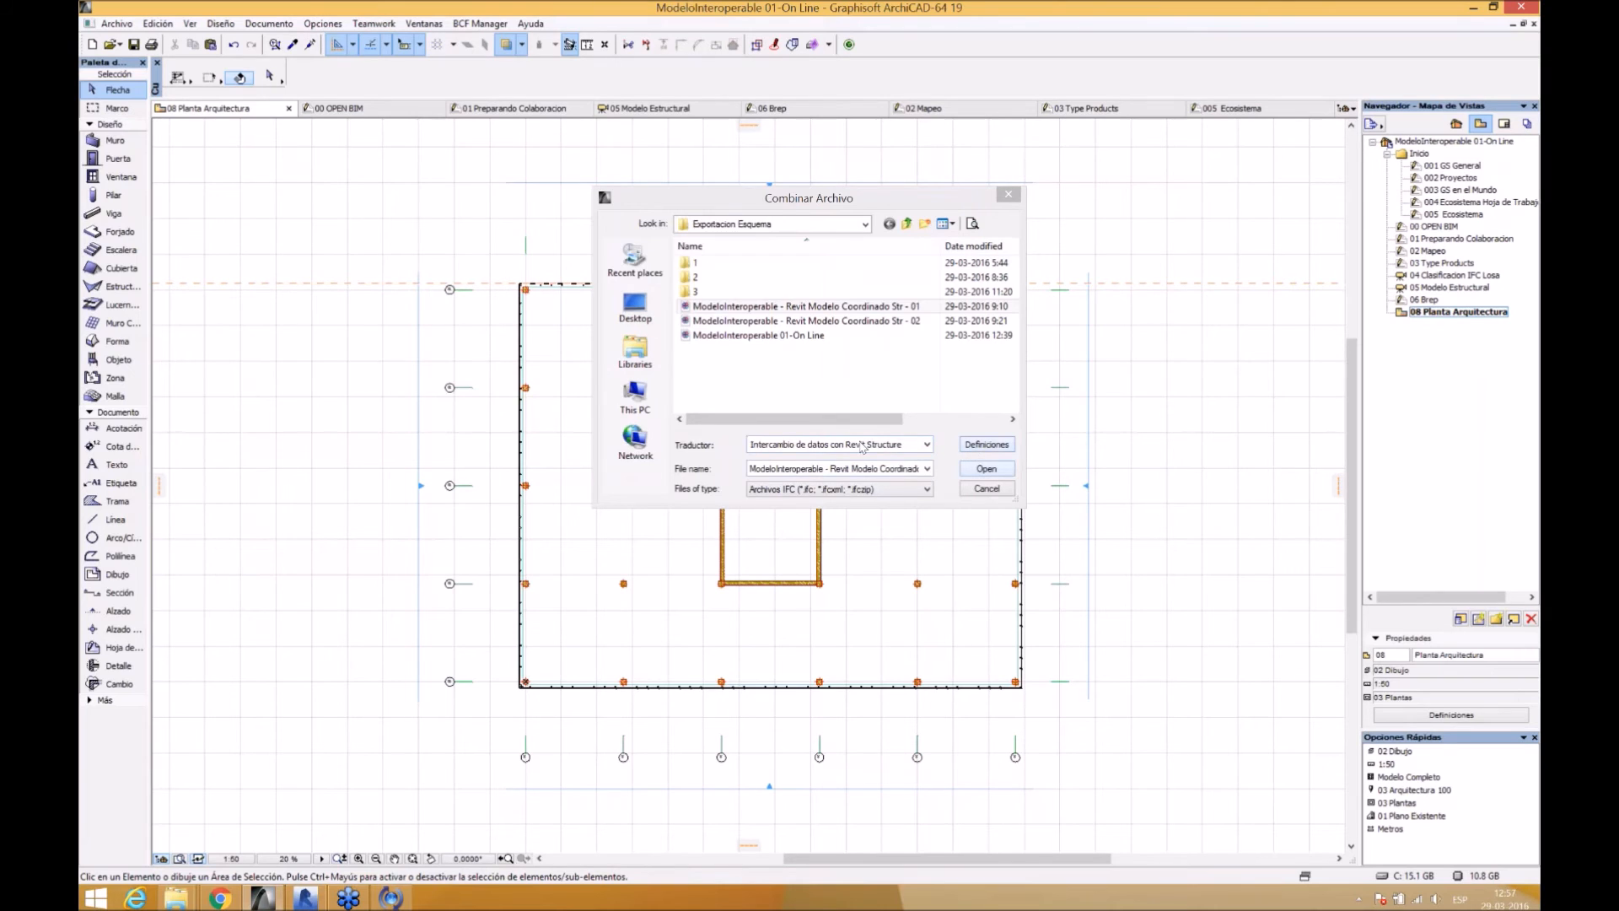
- Open ModeloInteroperable - Revit Modelo Coordinado Str - 01 for merging and store the generated library items in the embedded library
left_click(877, 308)
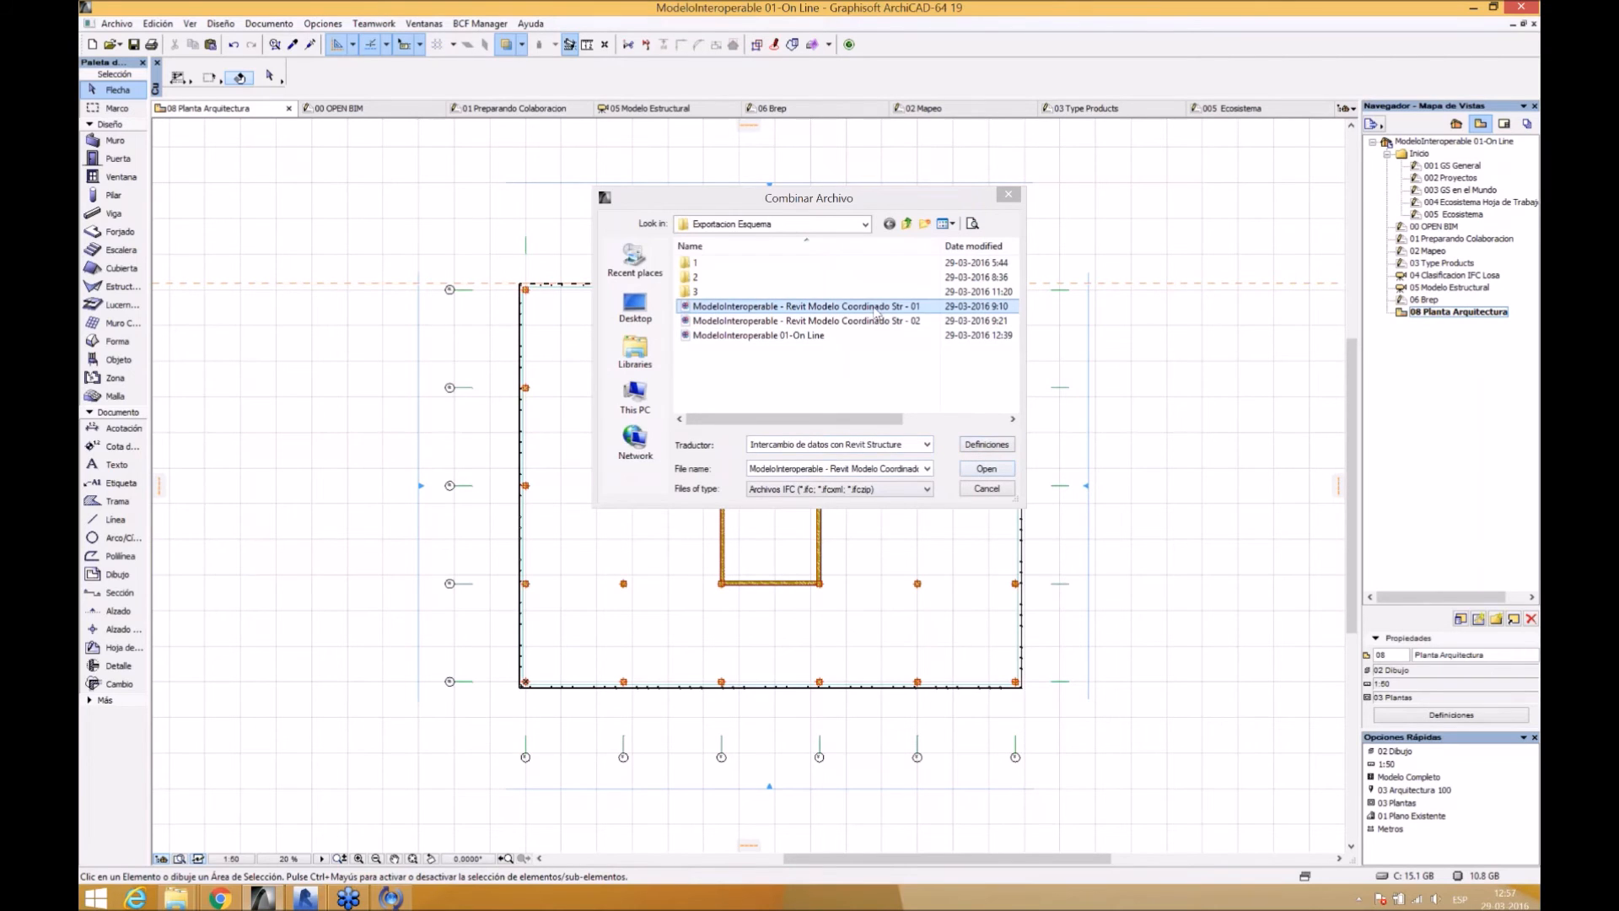
left_click(986, 469)
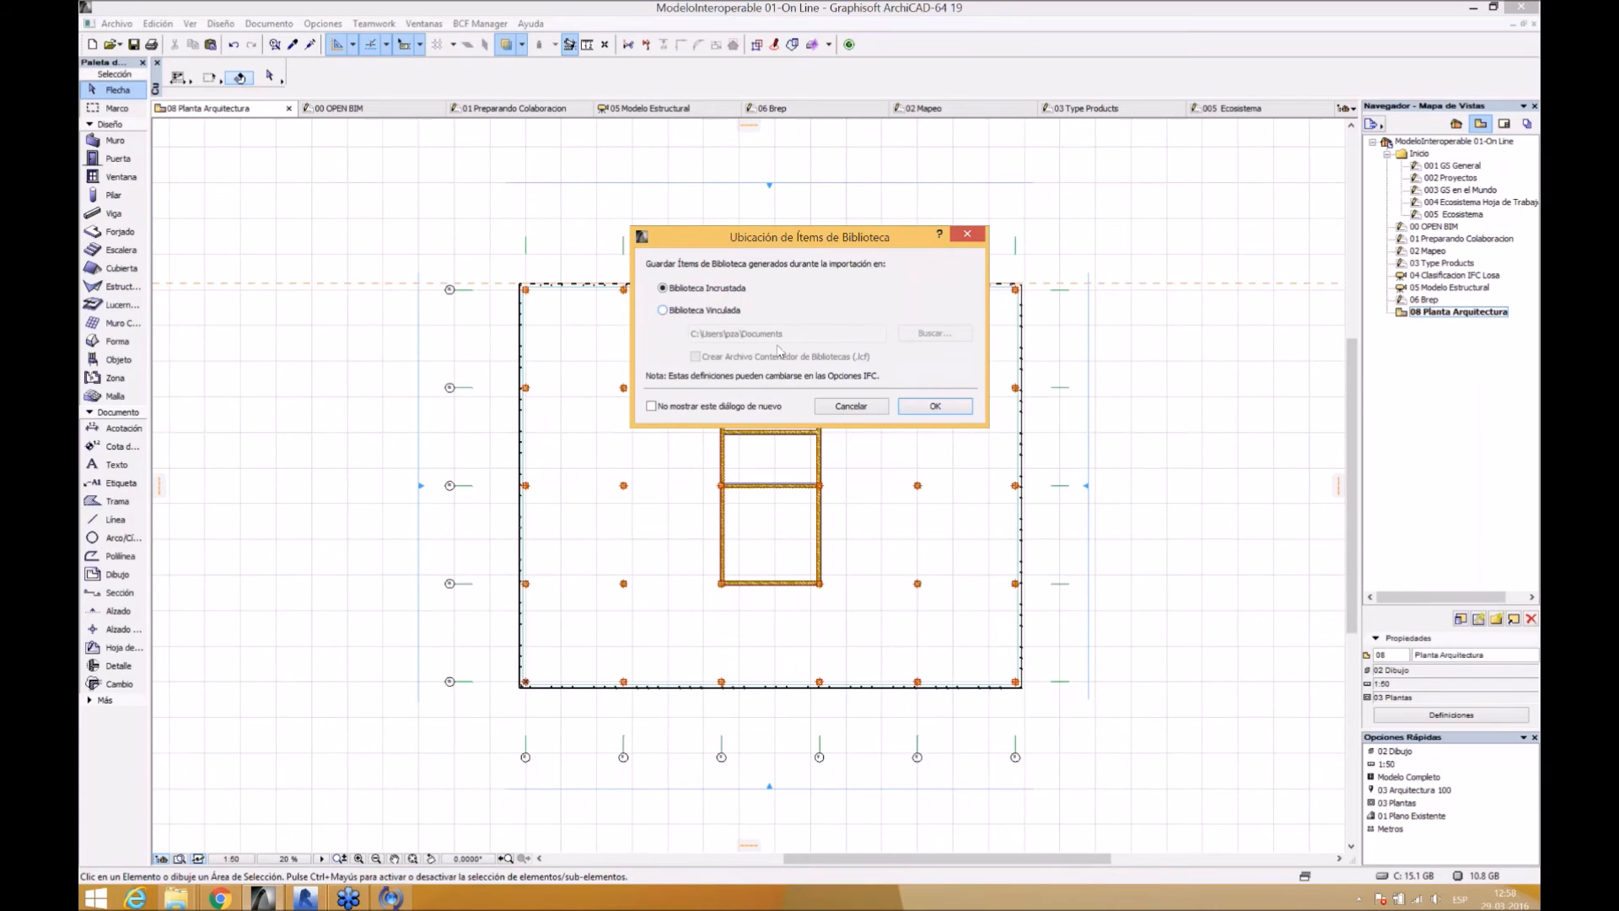
left_click(948, 410)
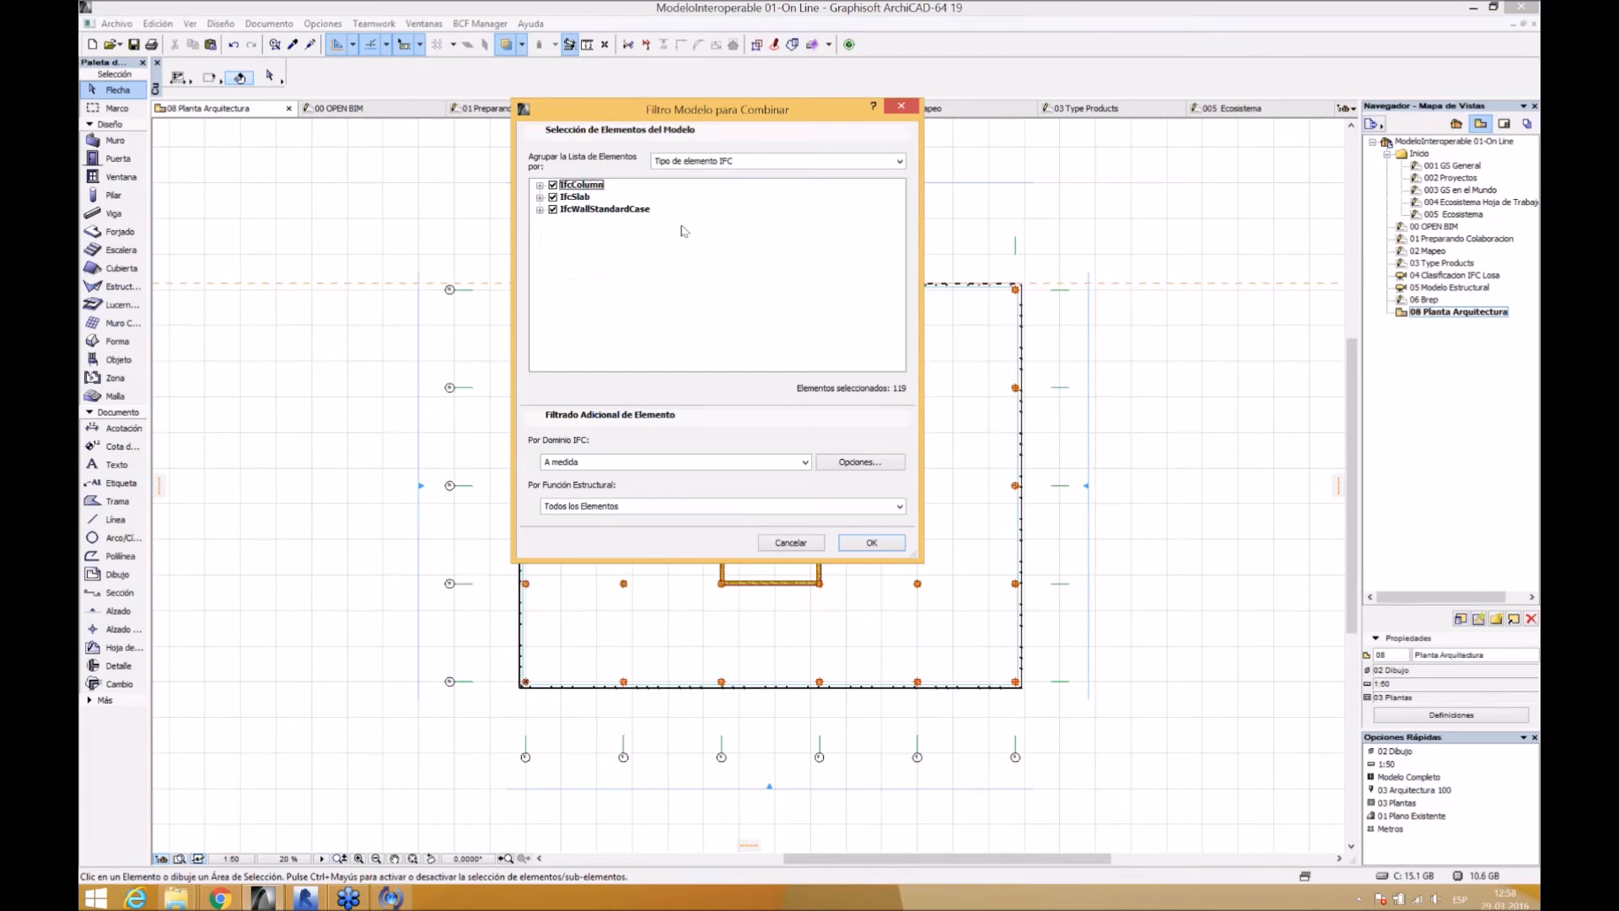
- Examine the IfcColumn, IfcSlab and IfcWallStandardCase groups in the model filter for the merge
left_click_drag(731, 118, 783, 161)
left_click(592, 227)
left_click(592, 228)
left_click(592, 240)
left_click(592, 240)
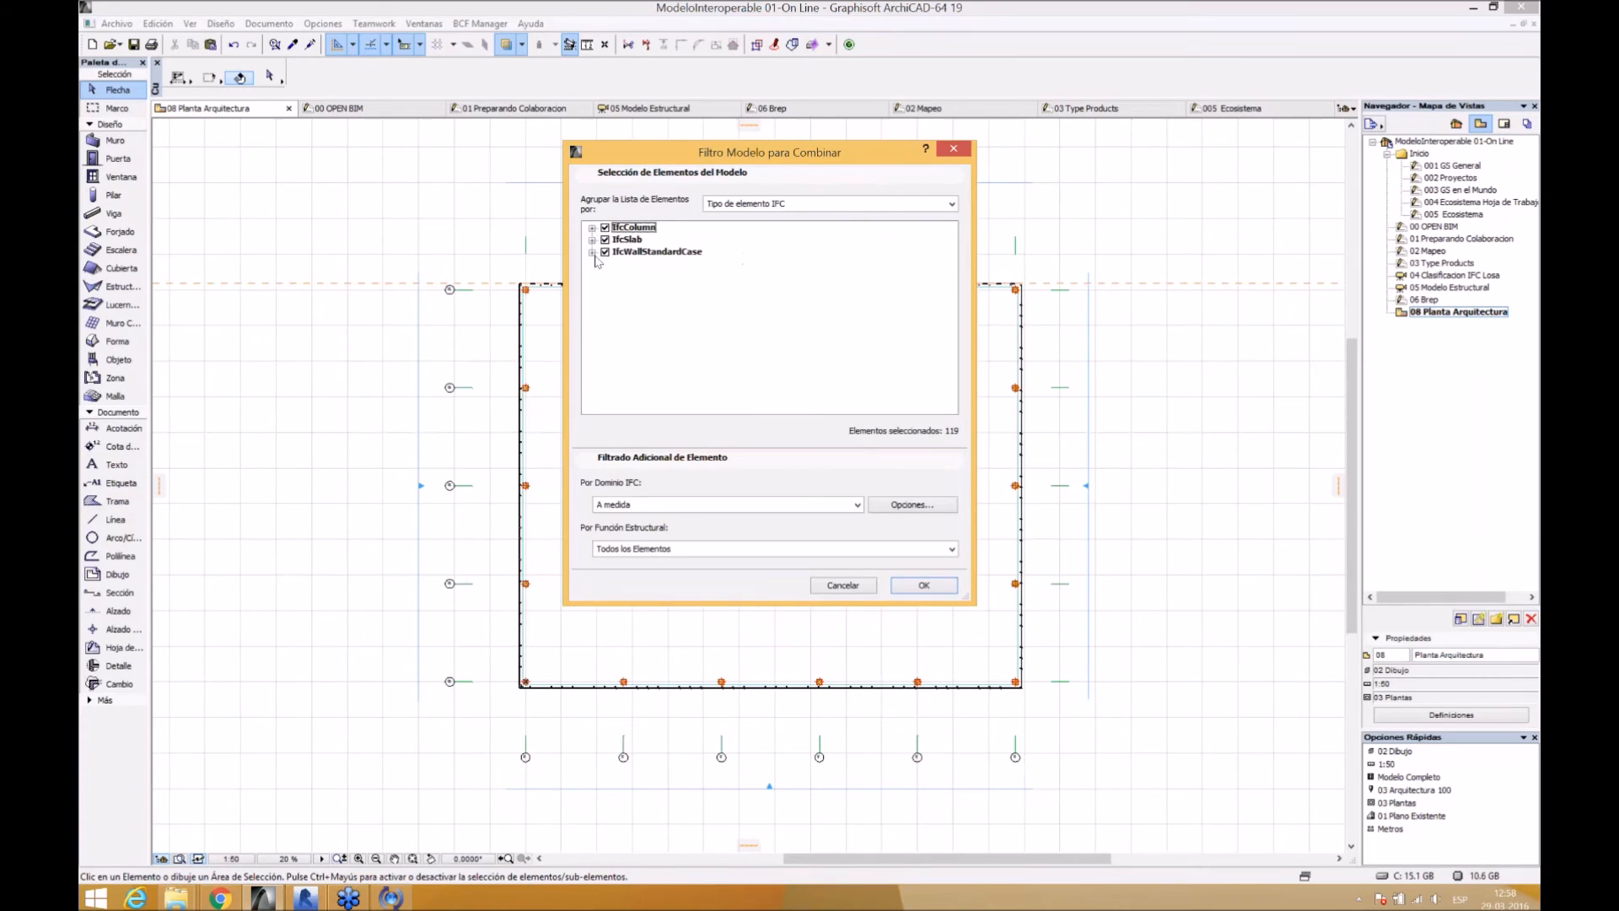
left_click(592, 251)
left_click(592, 227)
- Accept the merge filter with the A medida IFC domain and Todos los Elementos as the structural function
left_click(858, 505)
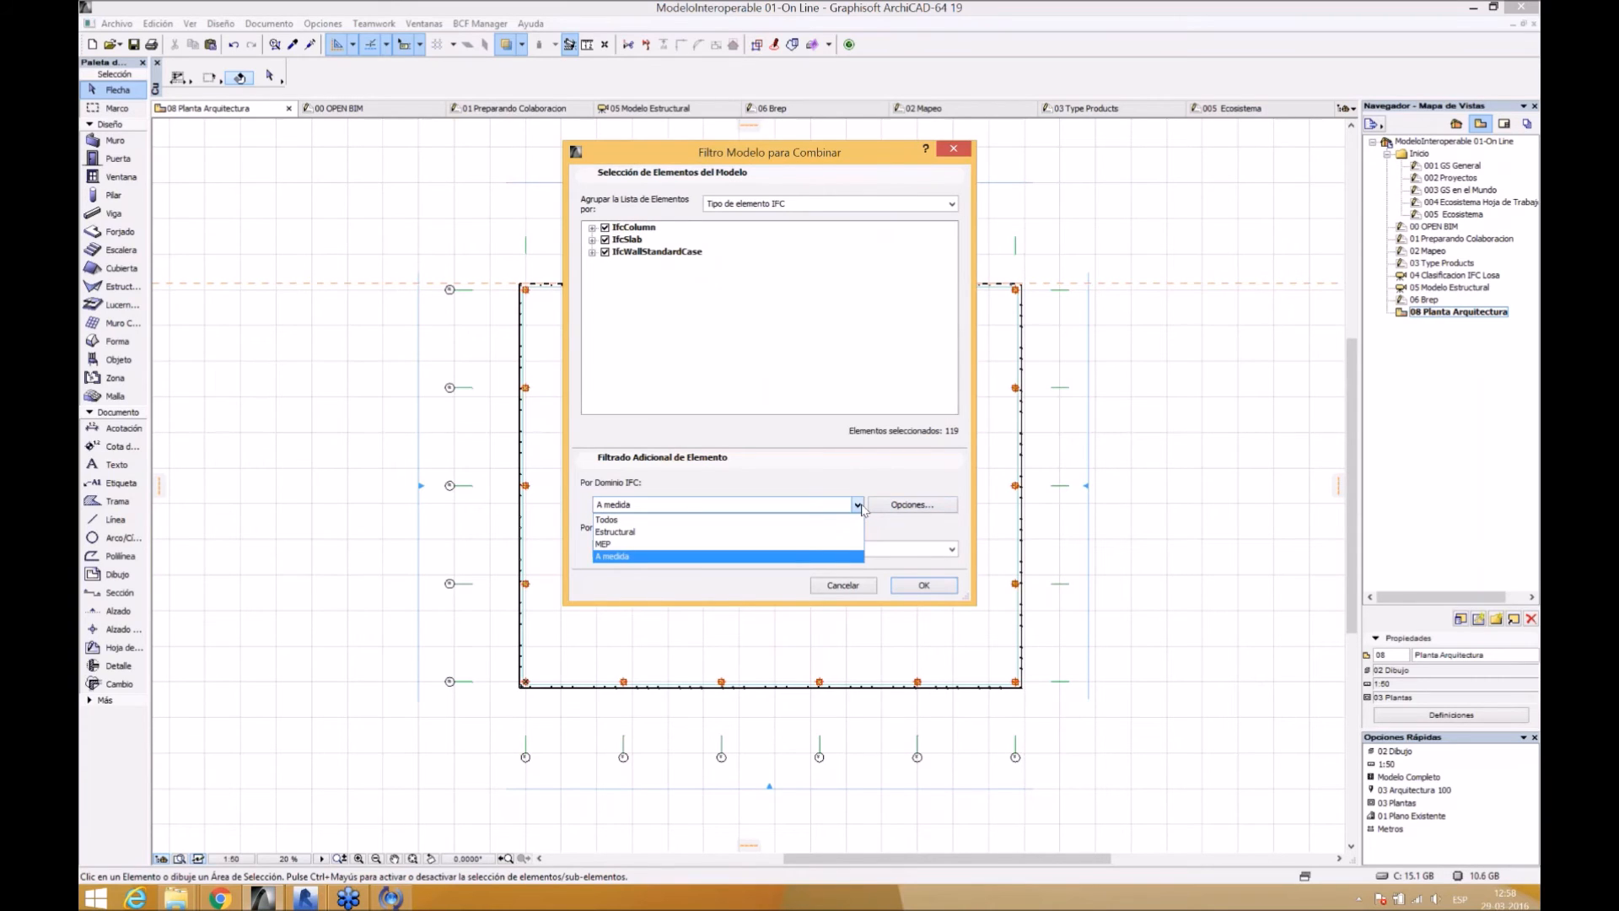
left_click(859, 506)
left_click(859, 506)
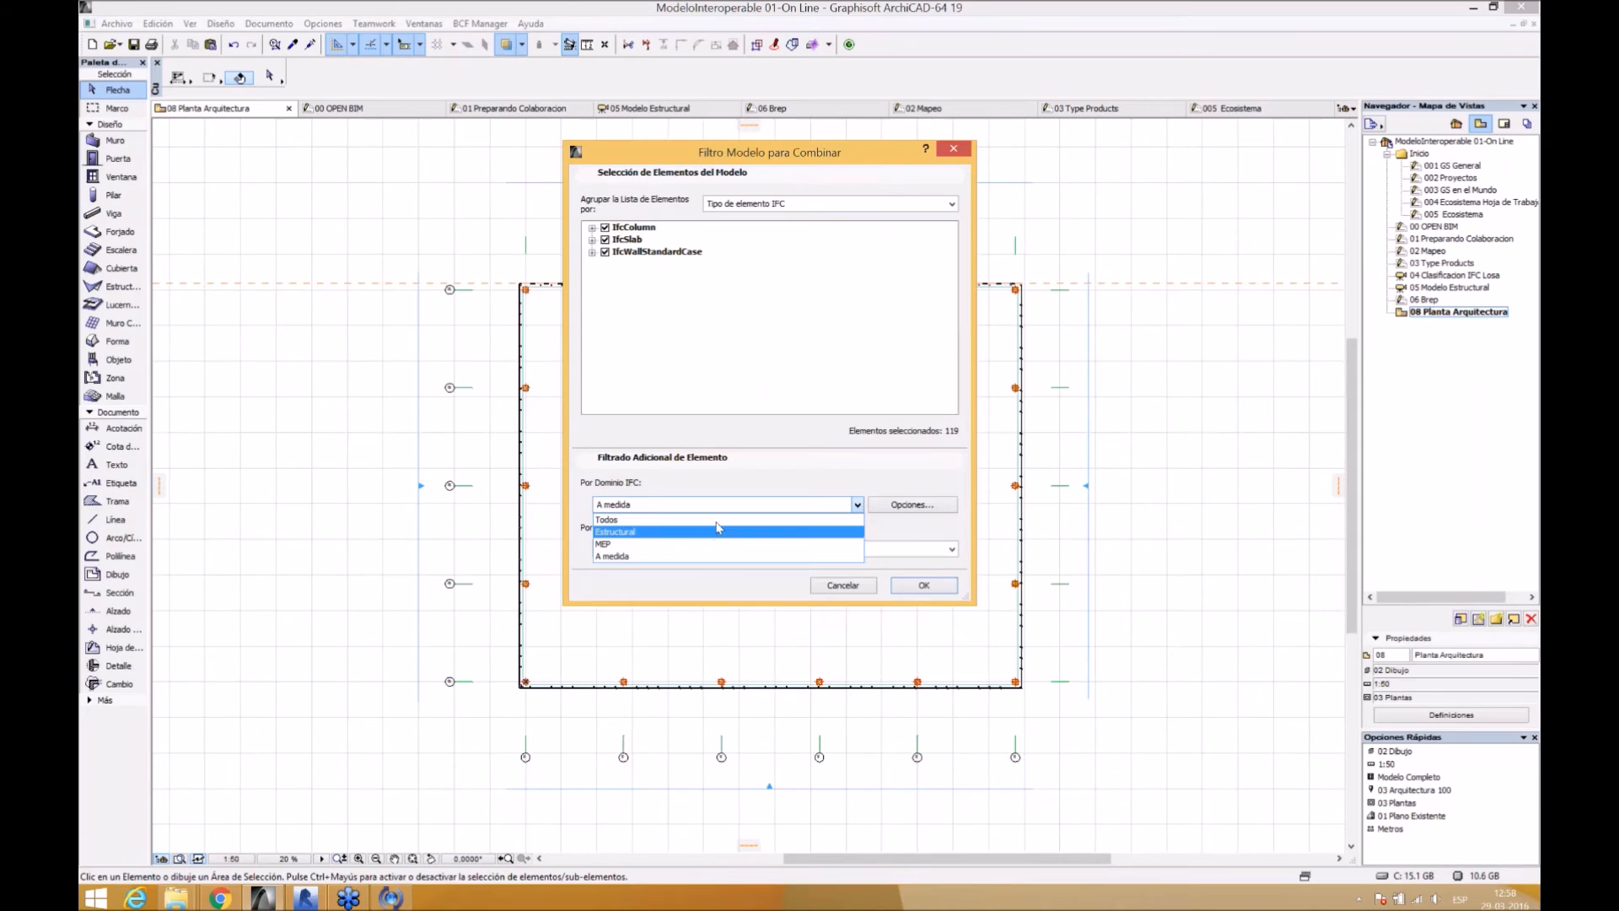
left_click(914, 540)
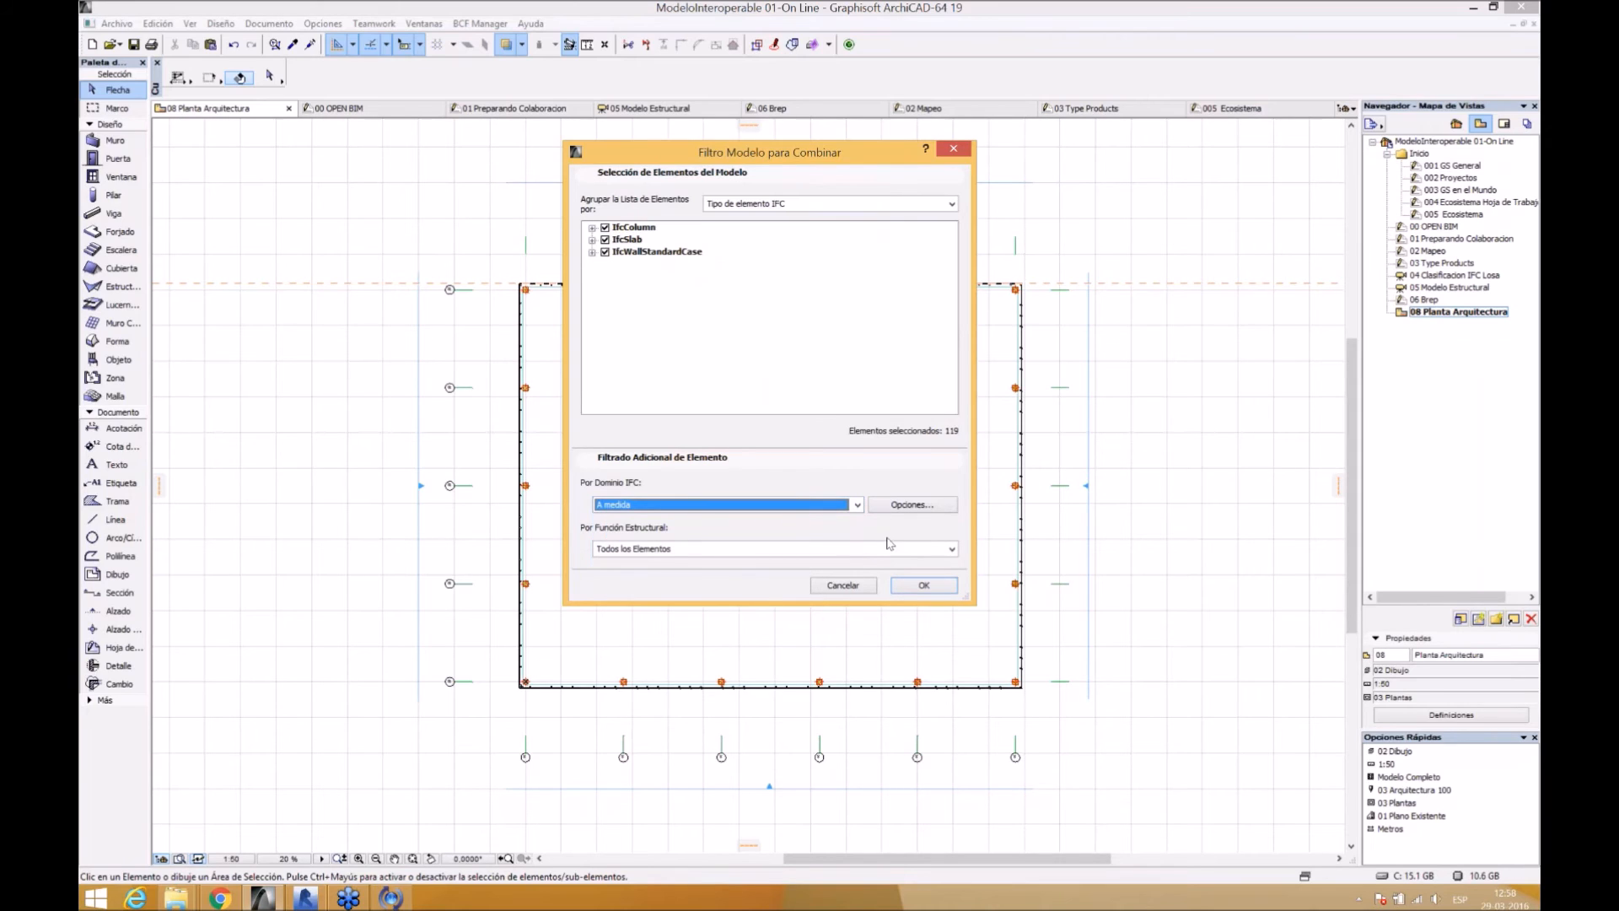
left_click(877, 552)
left_click(884, 549)
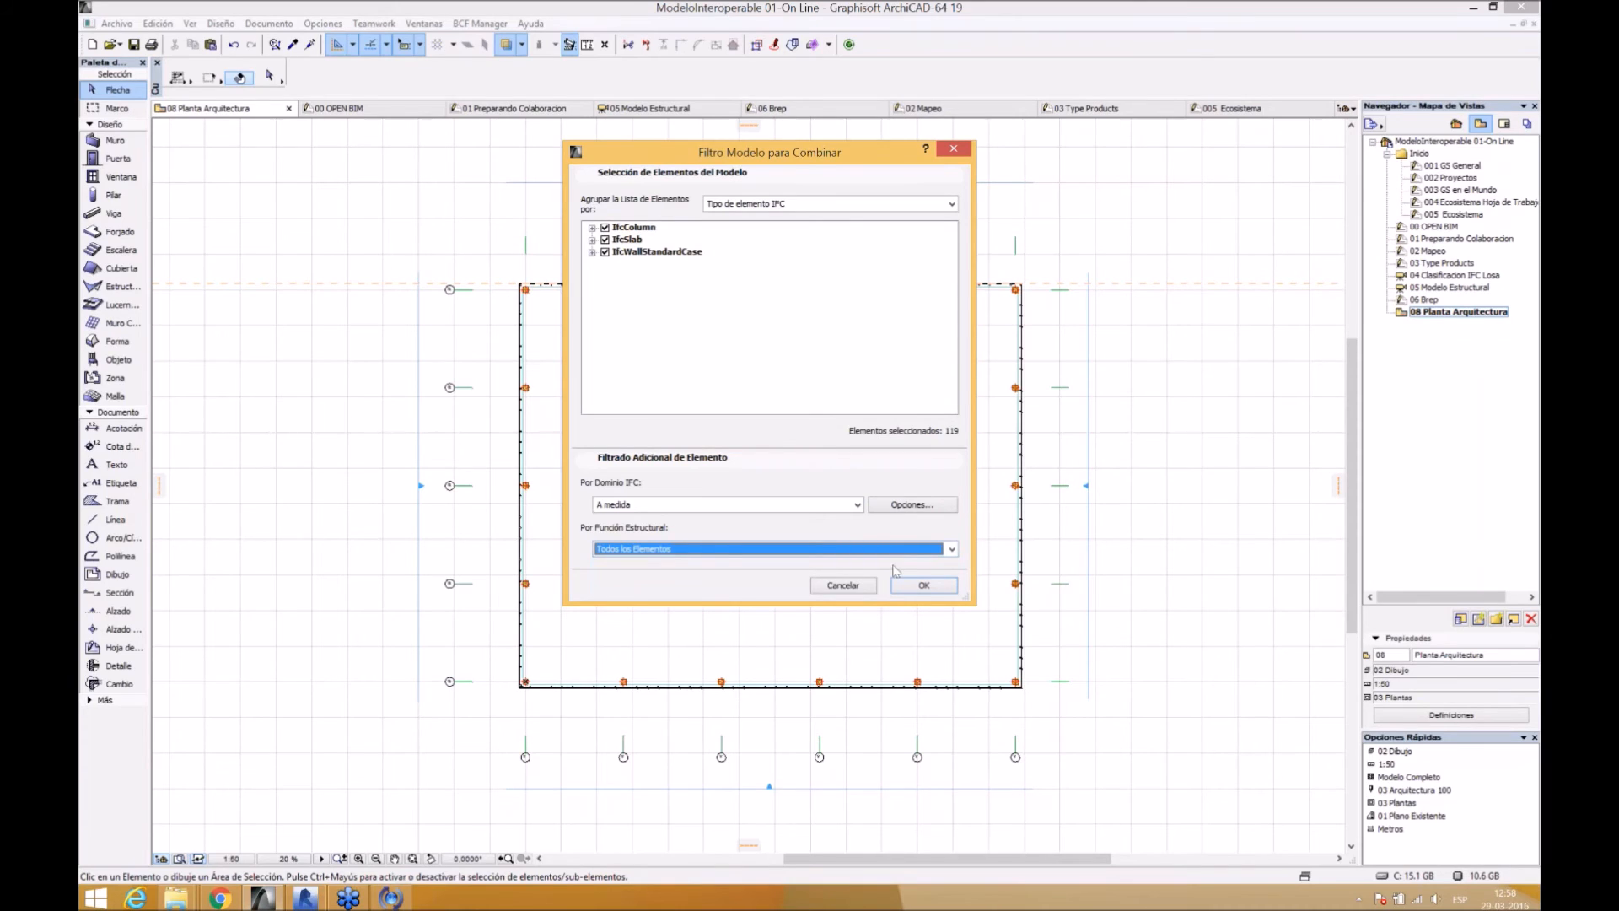
left_click(922, 586)
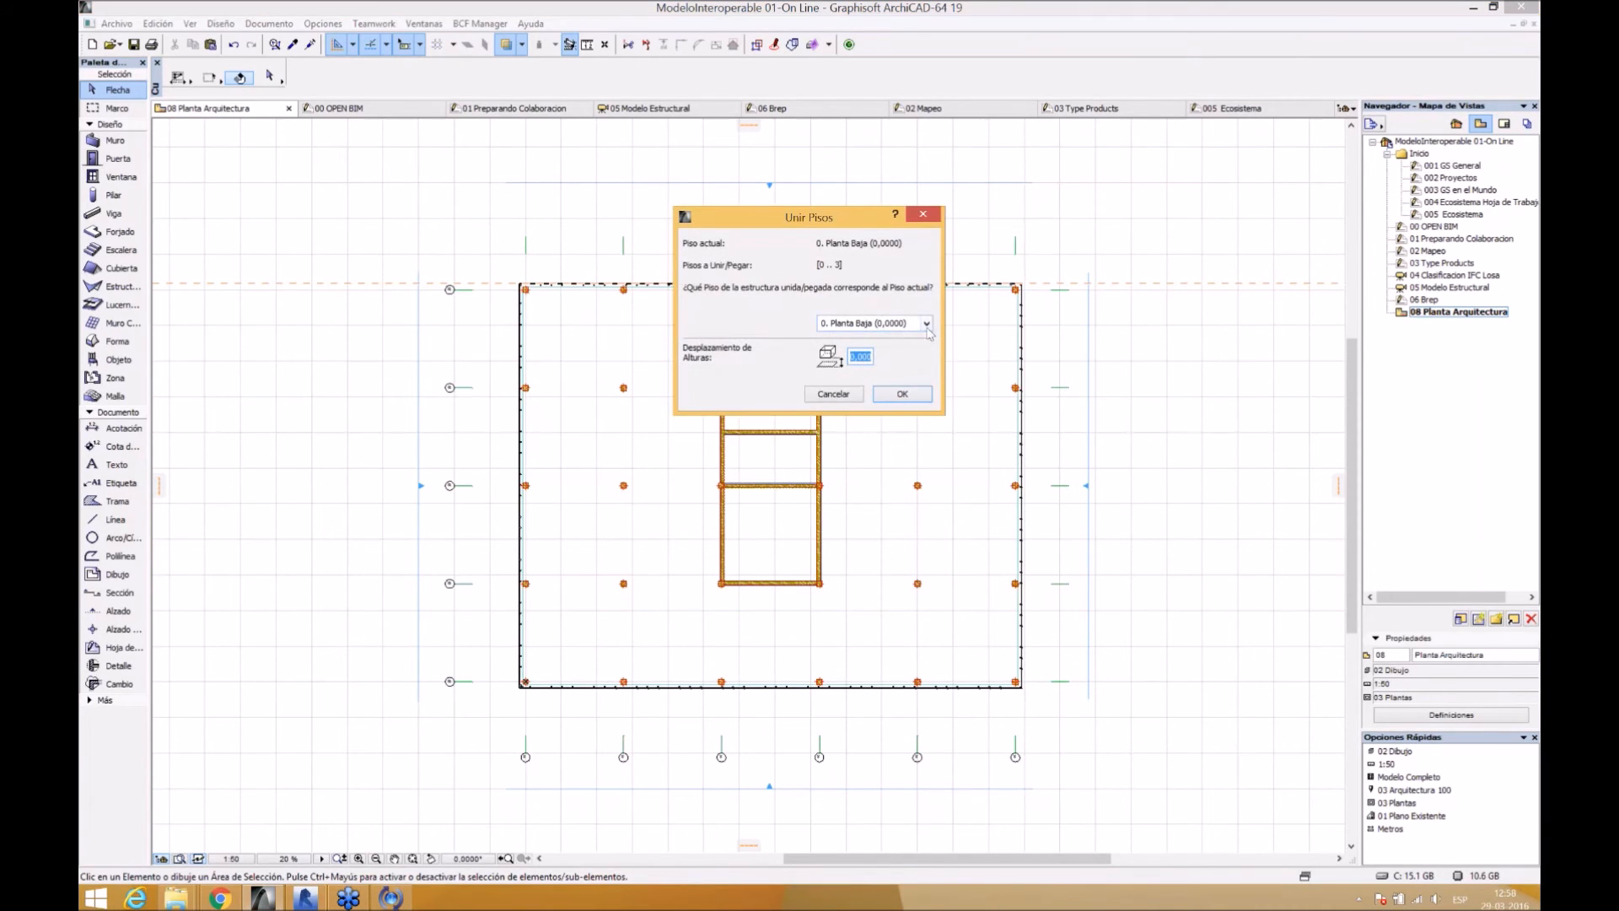
- Match the merged model's 0. Planta Baja story to the current story with a 0,000 elevation offset and run the merge
left_click(927, 326)
left_click(928, 329)
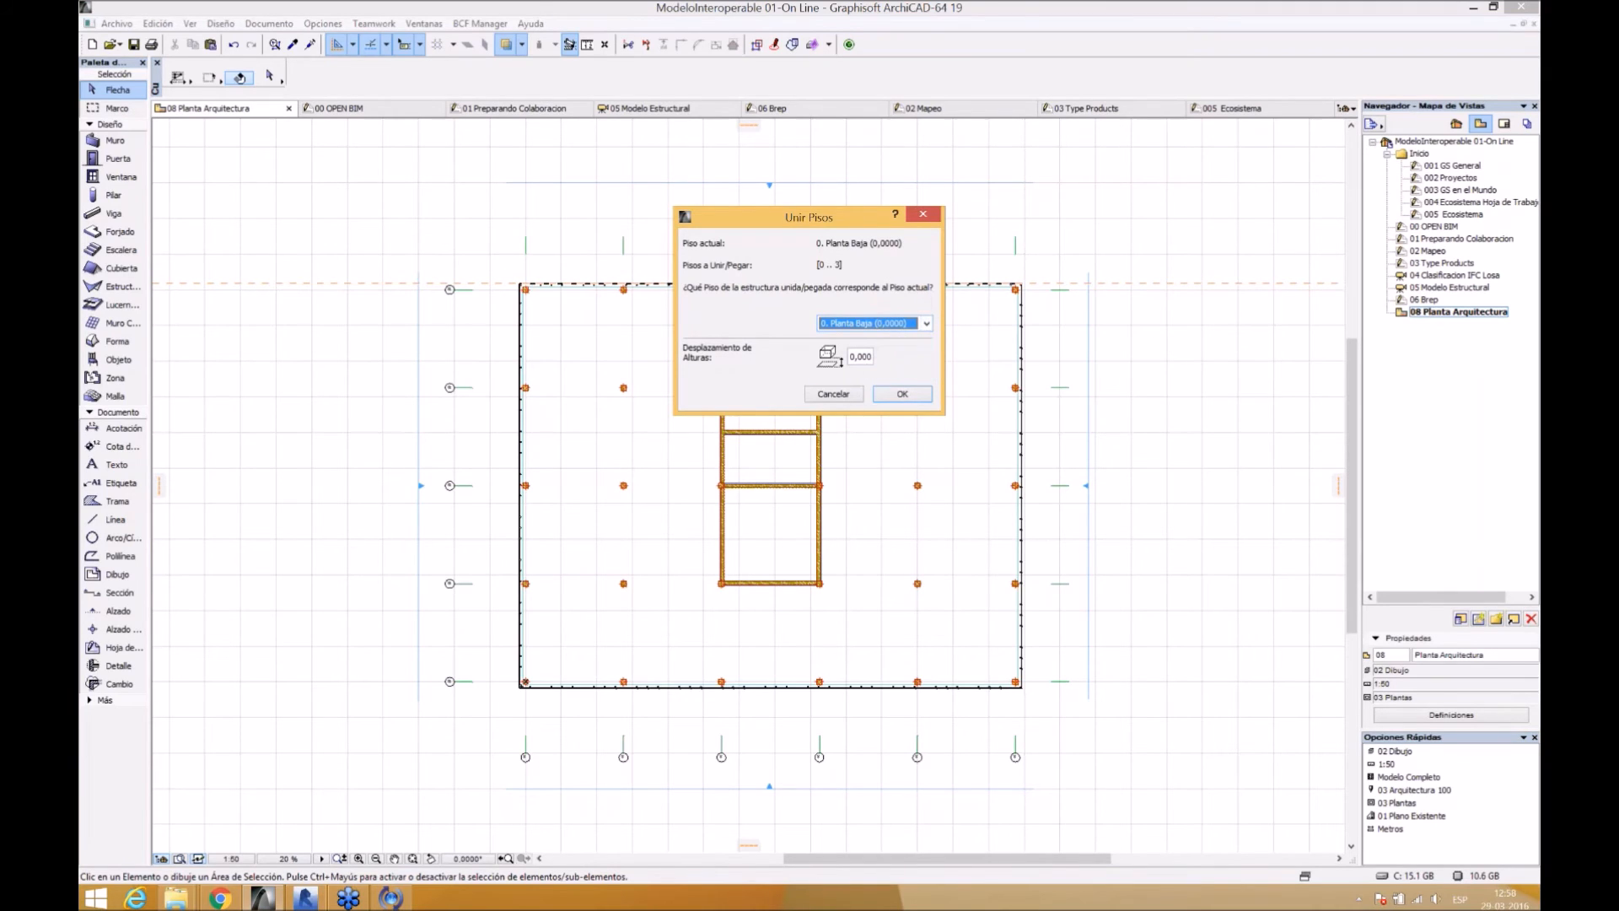
left_click(871, 358)
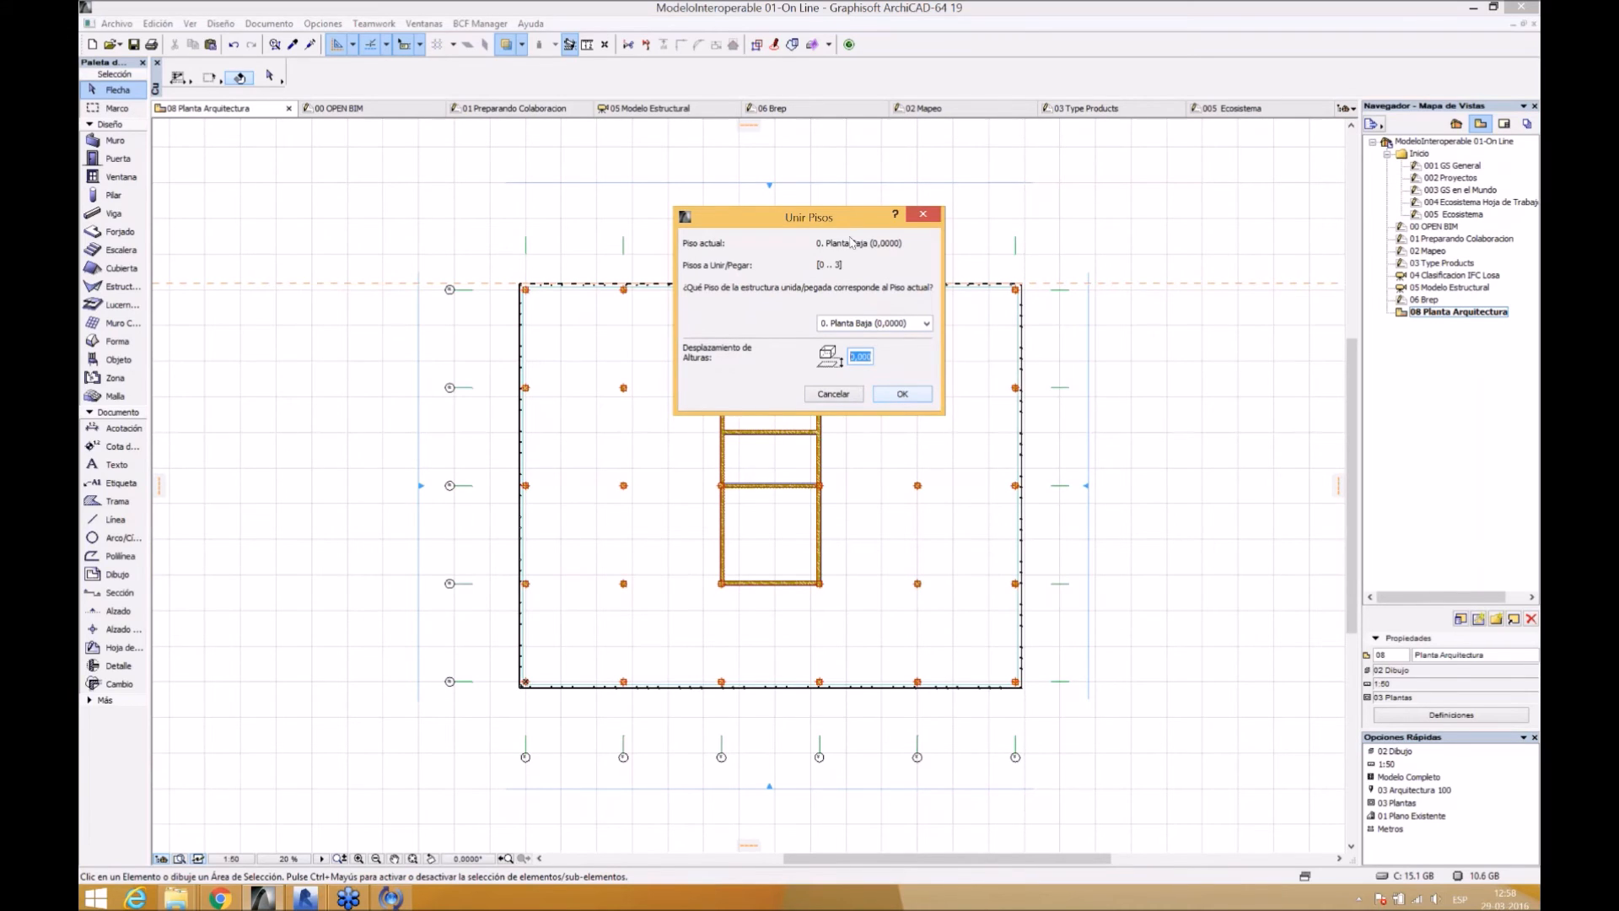
left_click(901, 395)
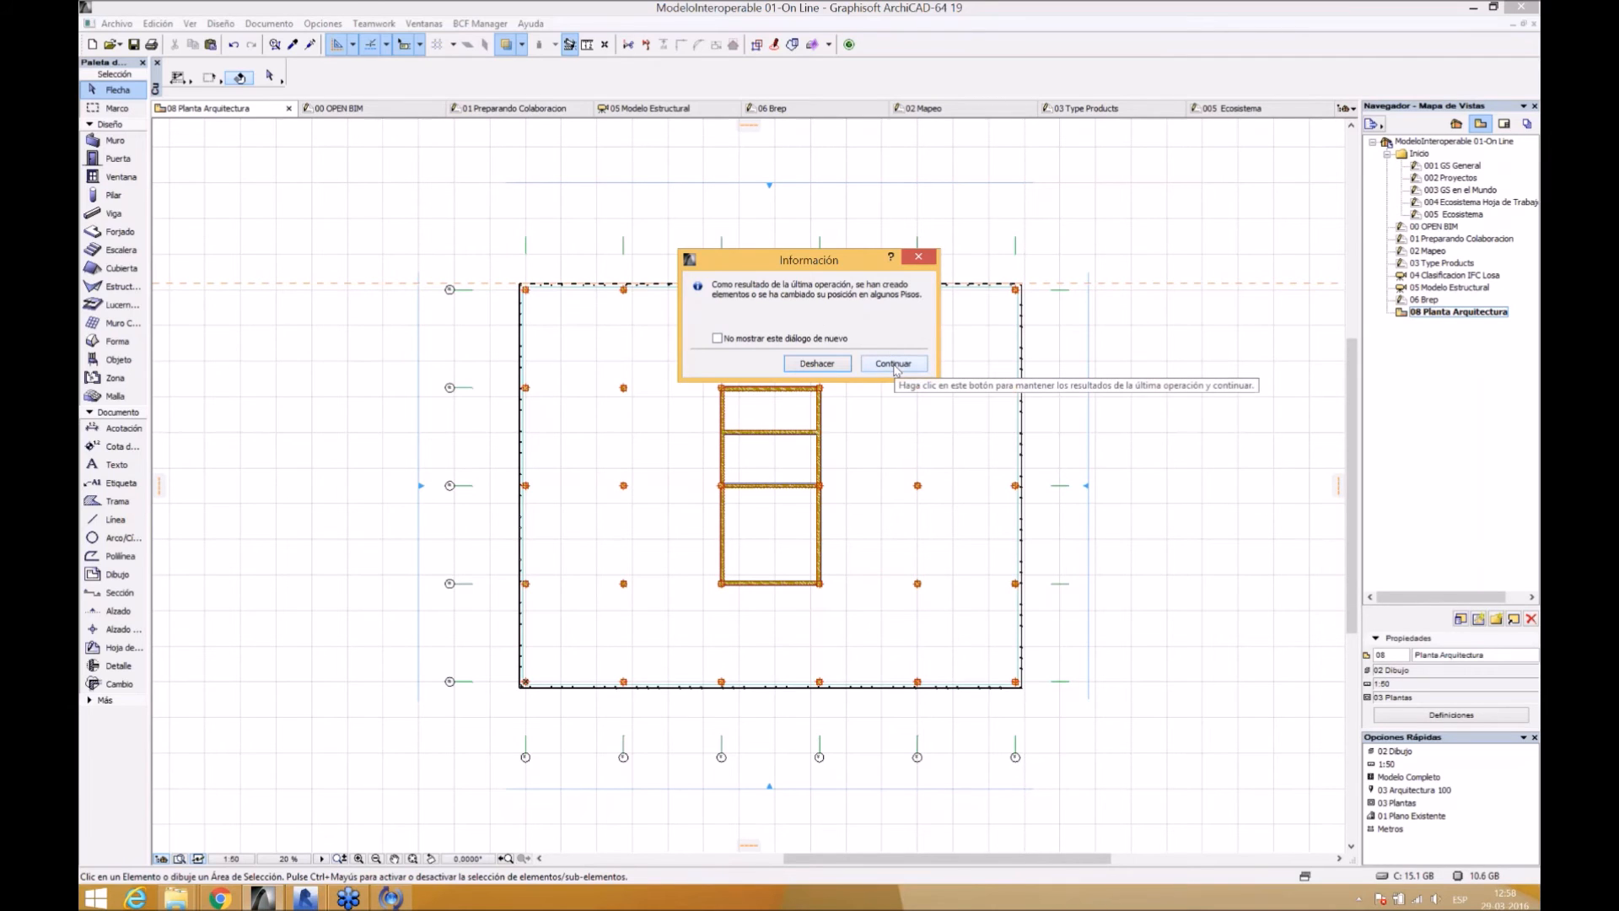
- Keep the merge results and set the plan's renovation filter to 05 Estado Planteado
left_click(893, 363)
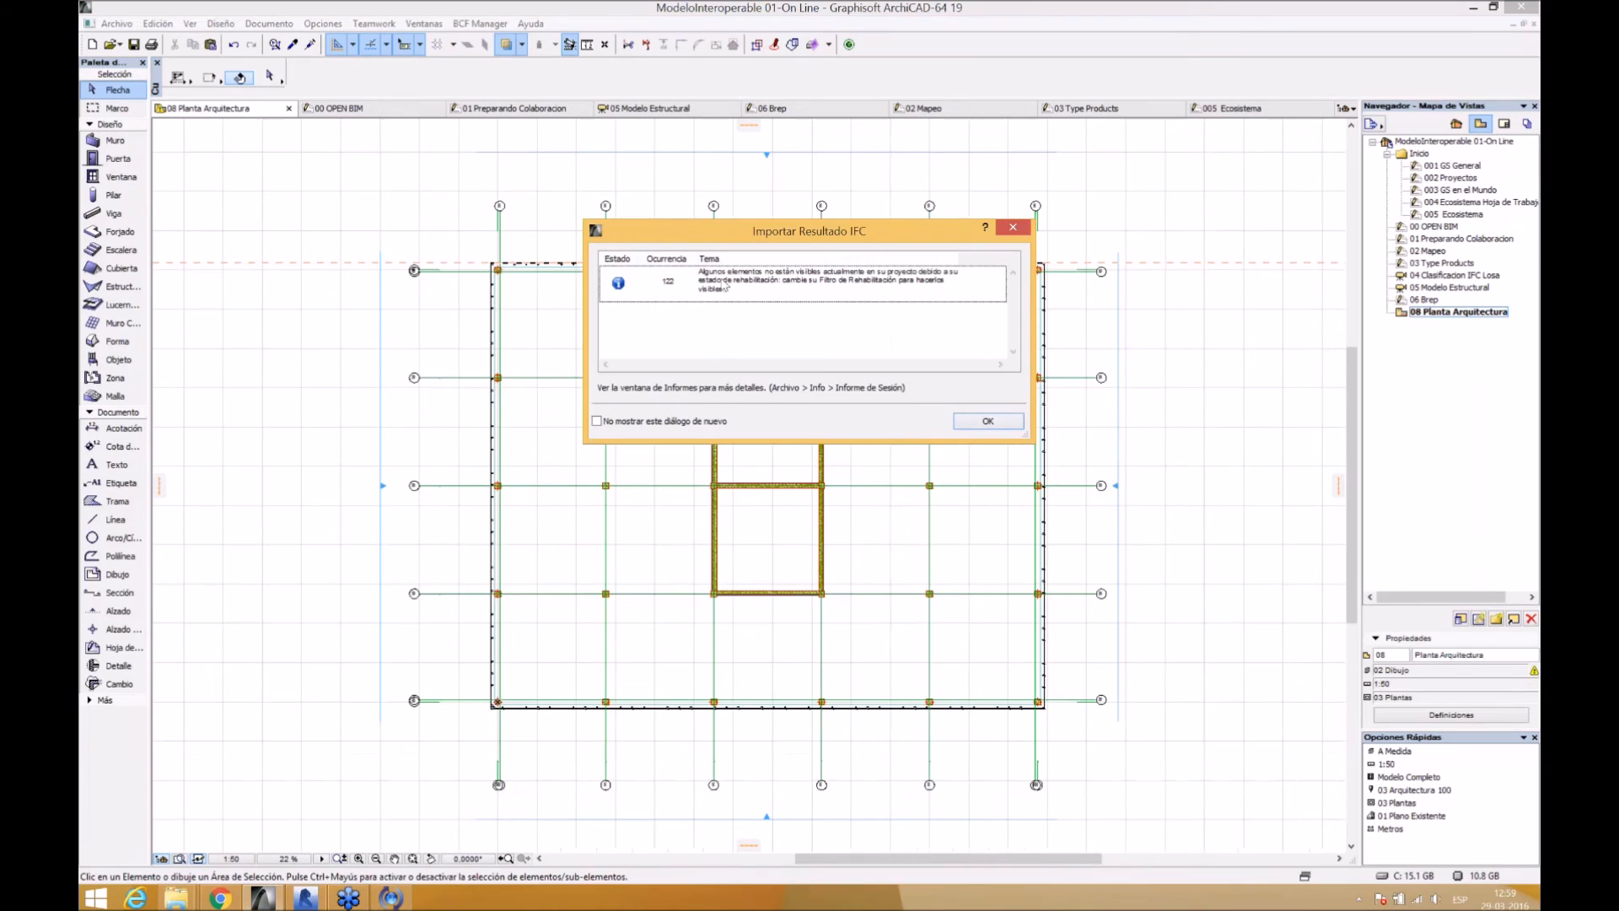
left_click(988, 422)
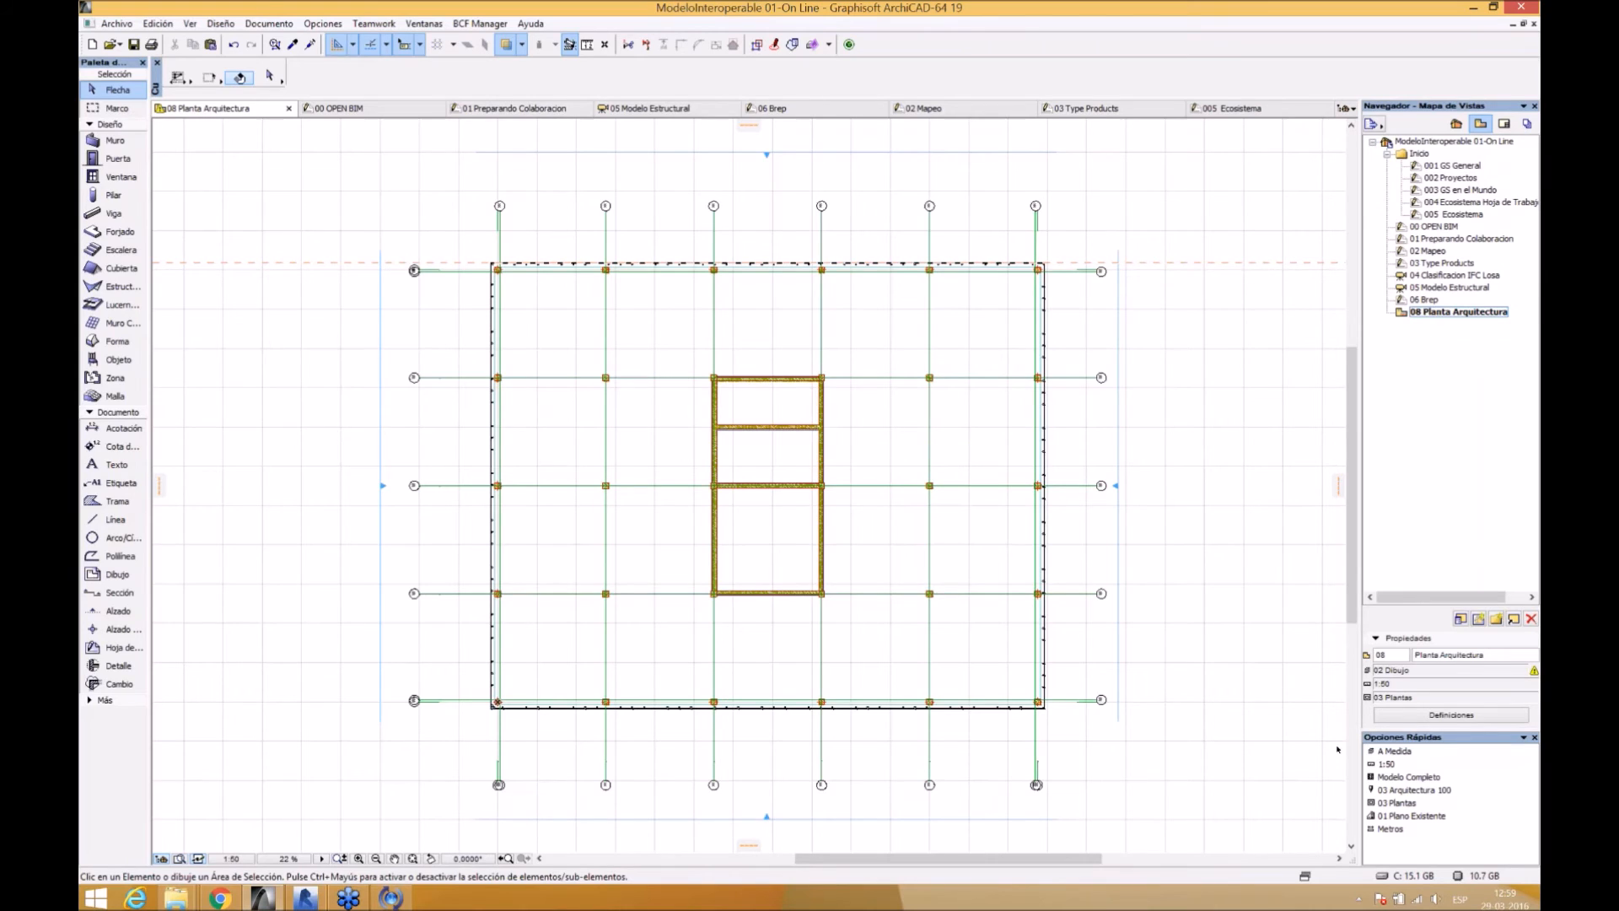
left_click(1411, 816)
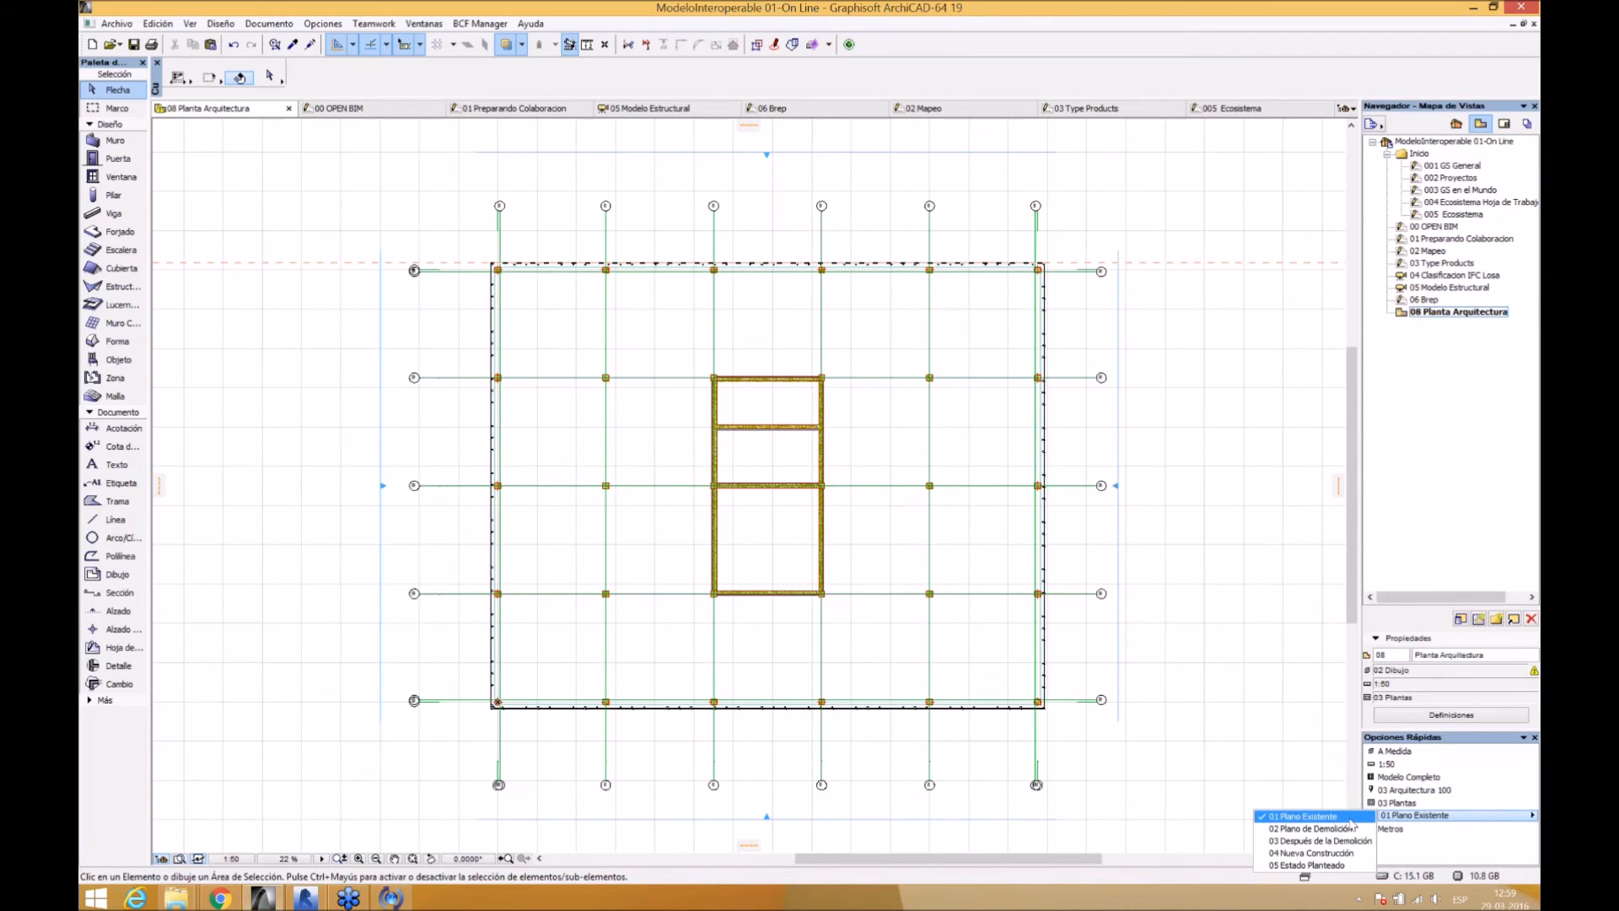
left_click(1303, 865)
middle_click_drag(595, 299, 610, 275)
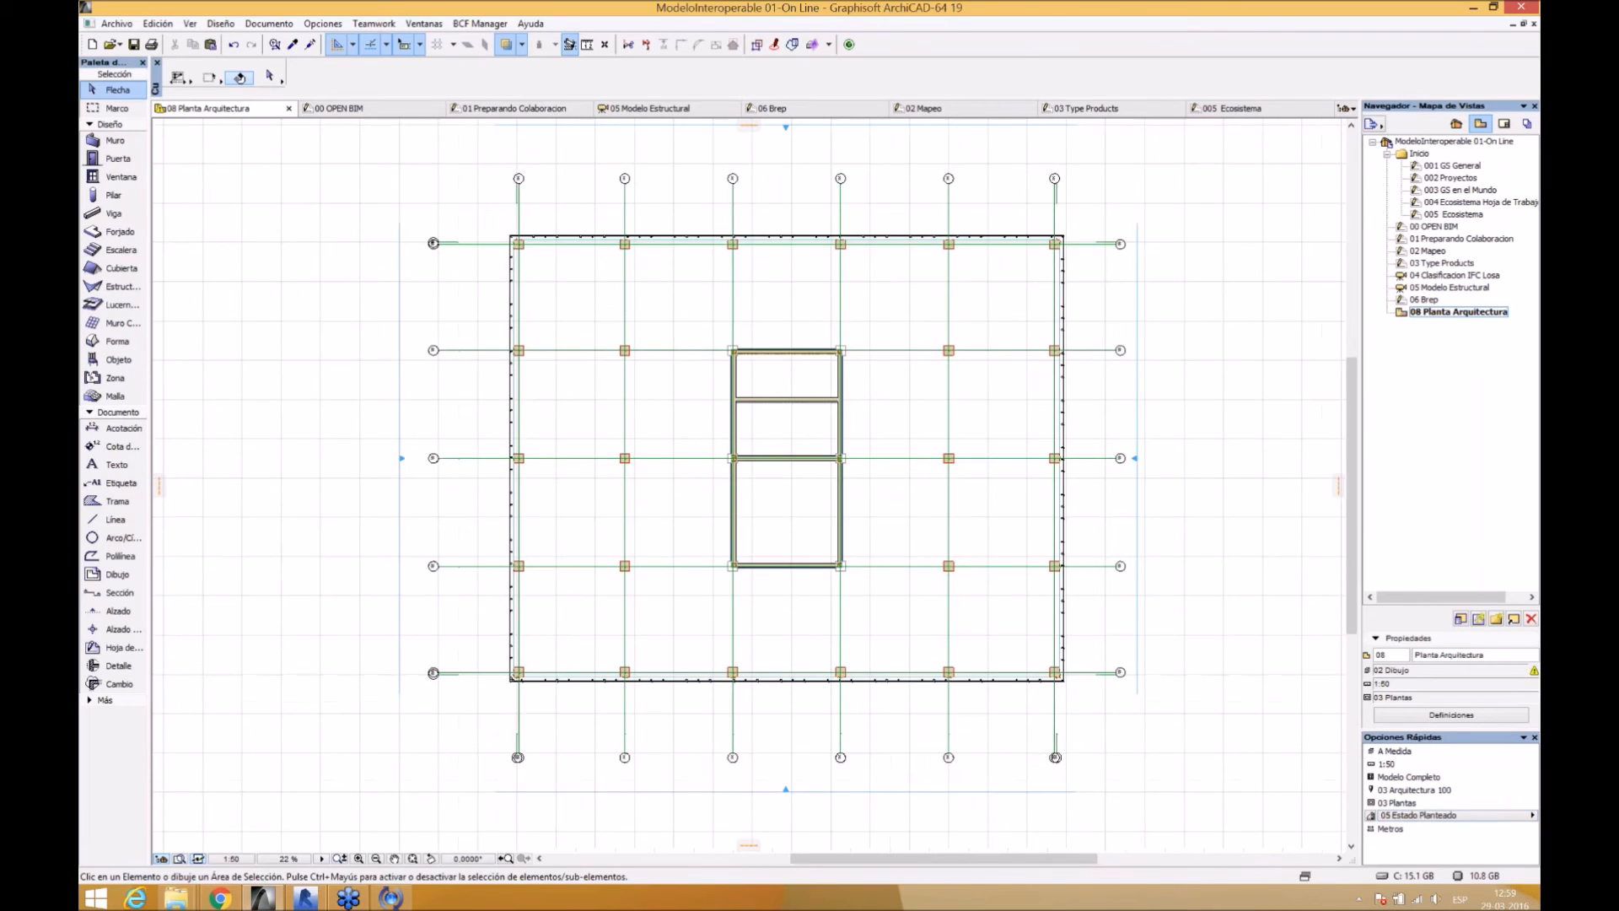
- Examine the merged structure in the 05 Modelo Estructural 3D view and read the information of one column
left_click(645, 109)
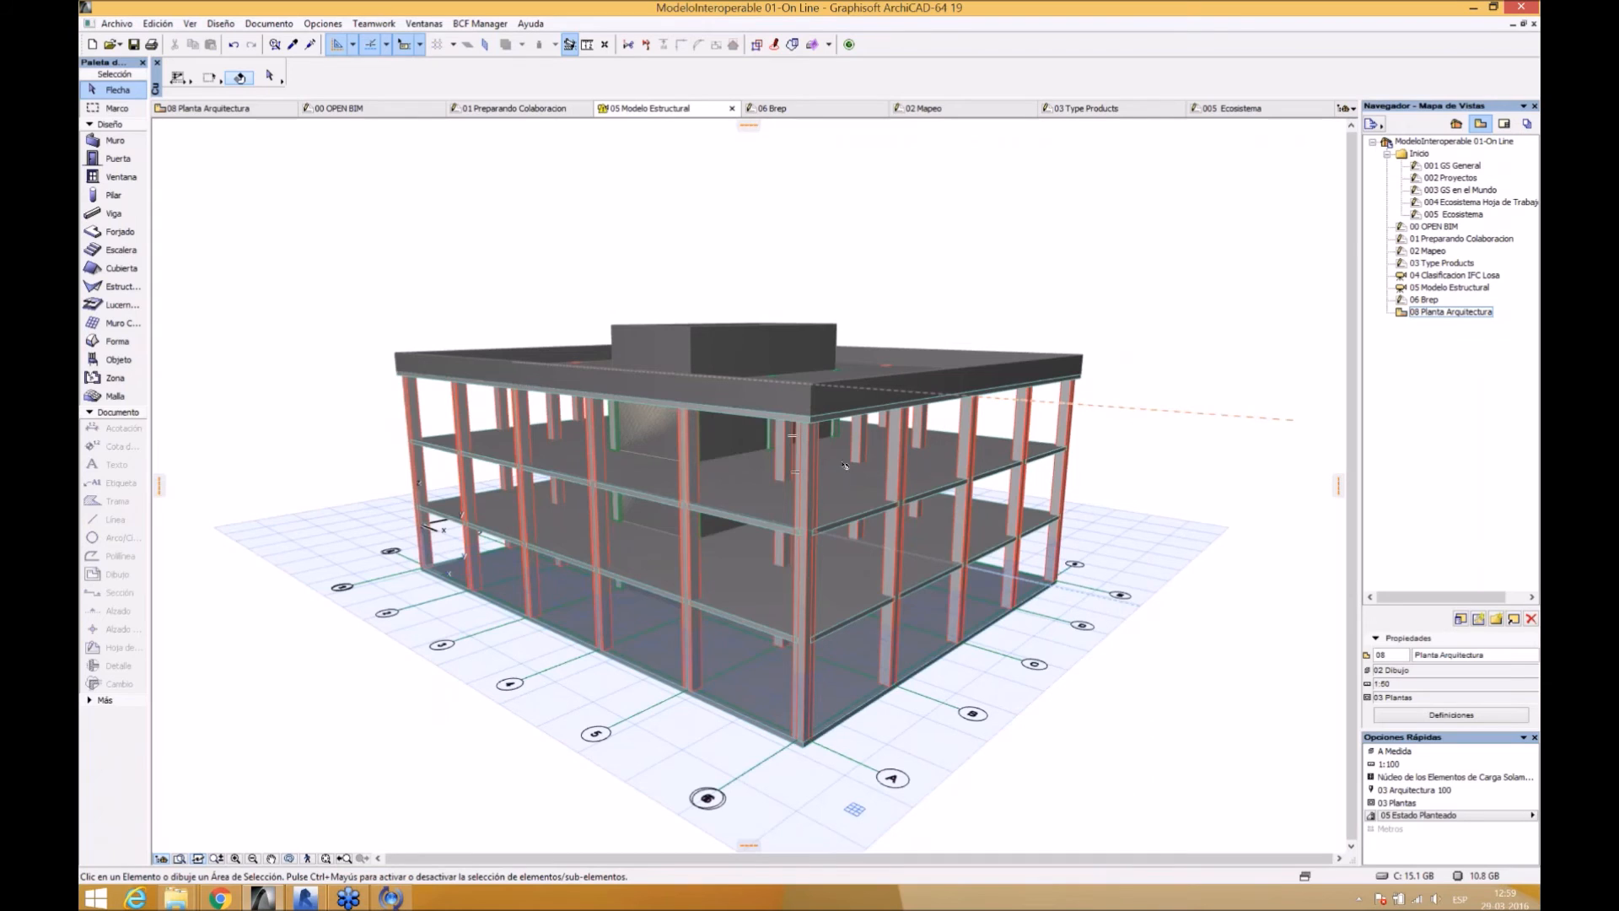
middle_click_drag(855, 464, 797, 531, "shift")
scroll(751, 485, "up", 1)
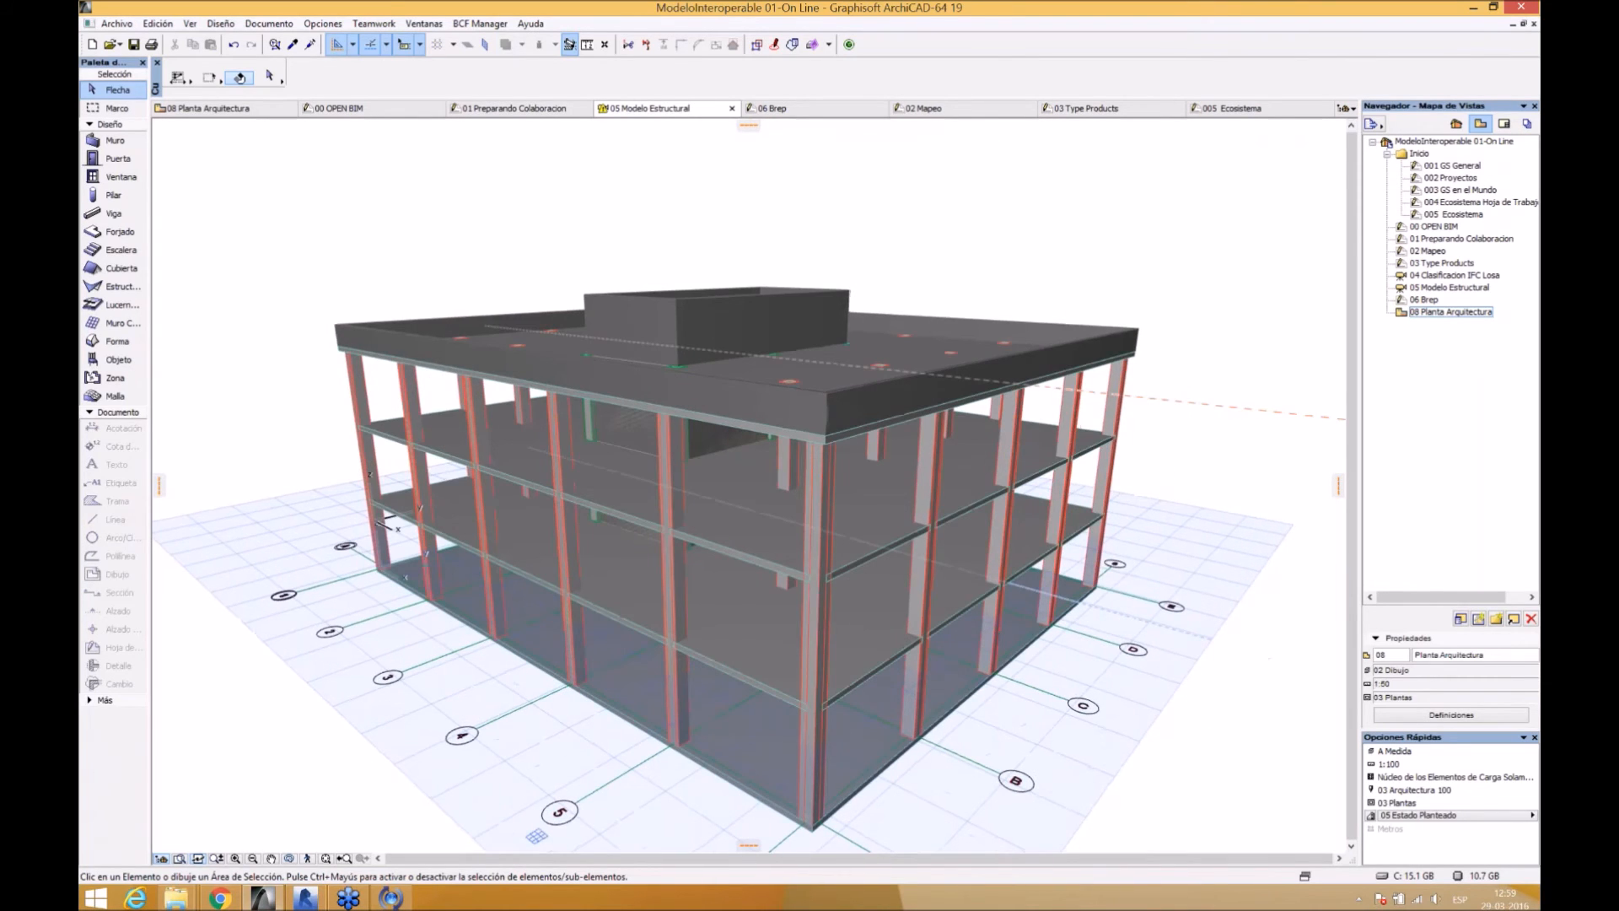
middle_click_drag(1102, 614, 856, 835, "shift")
mouse_move(856, 759)
middle_mouse_down("shift")
mouse_move(849, 665)
mouse_move(842, 742)
mouse_move(841, 712)
middle_mouse_up("shift")
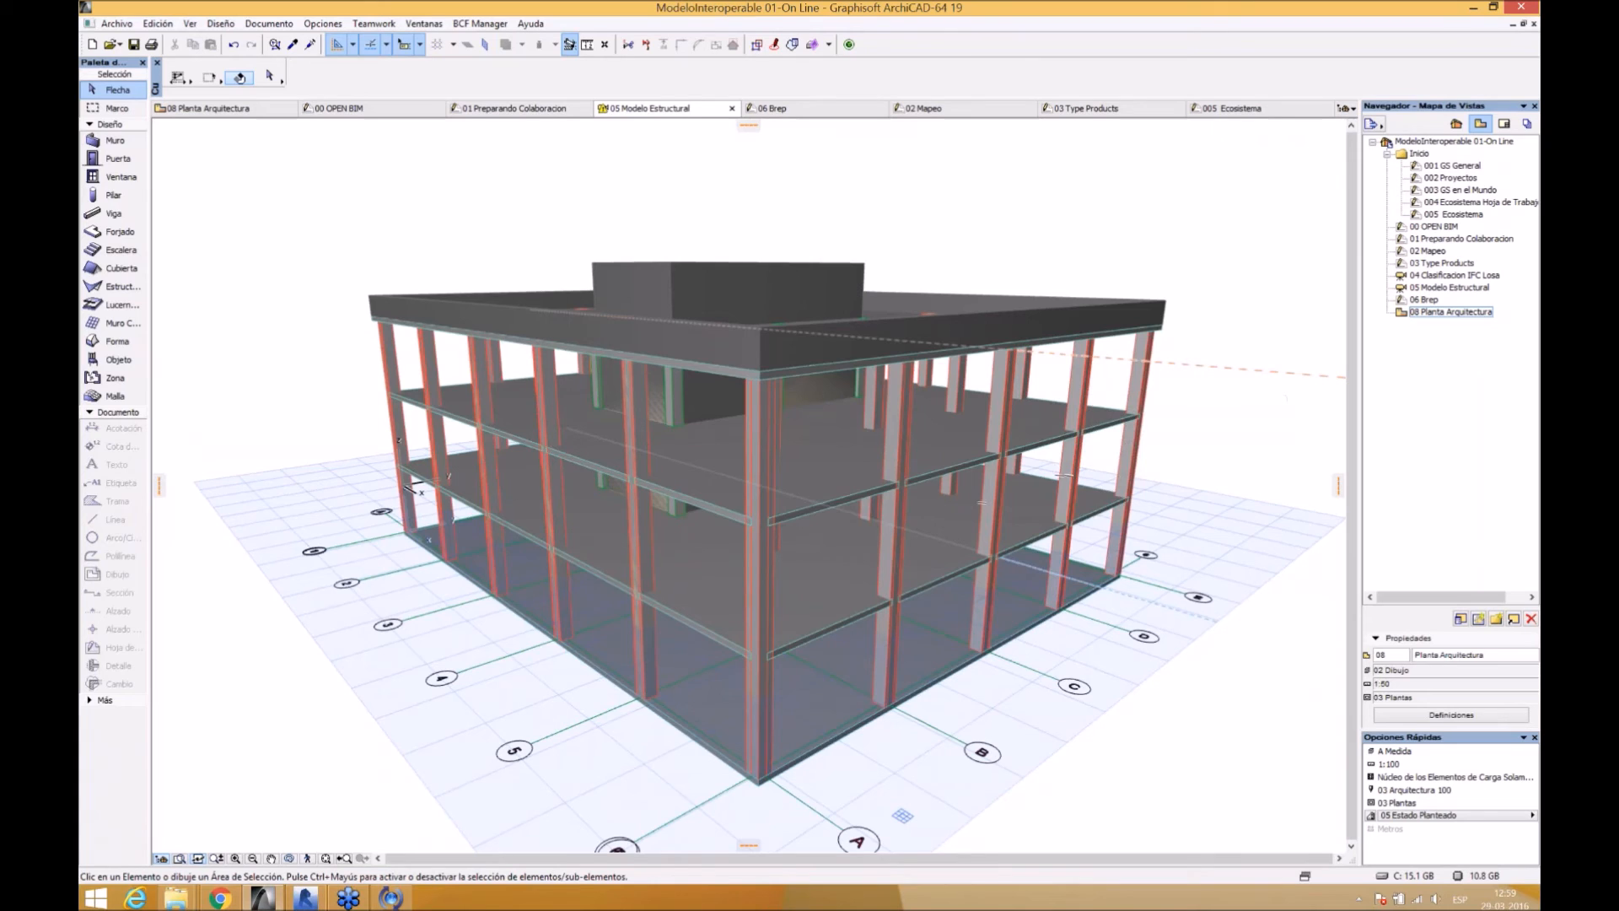
mouse_move(982, 455)
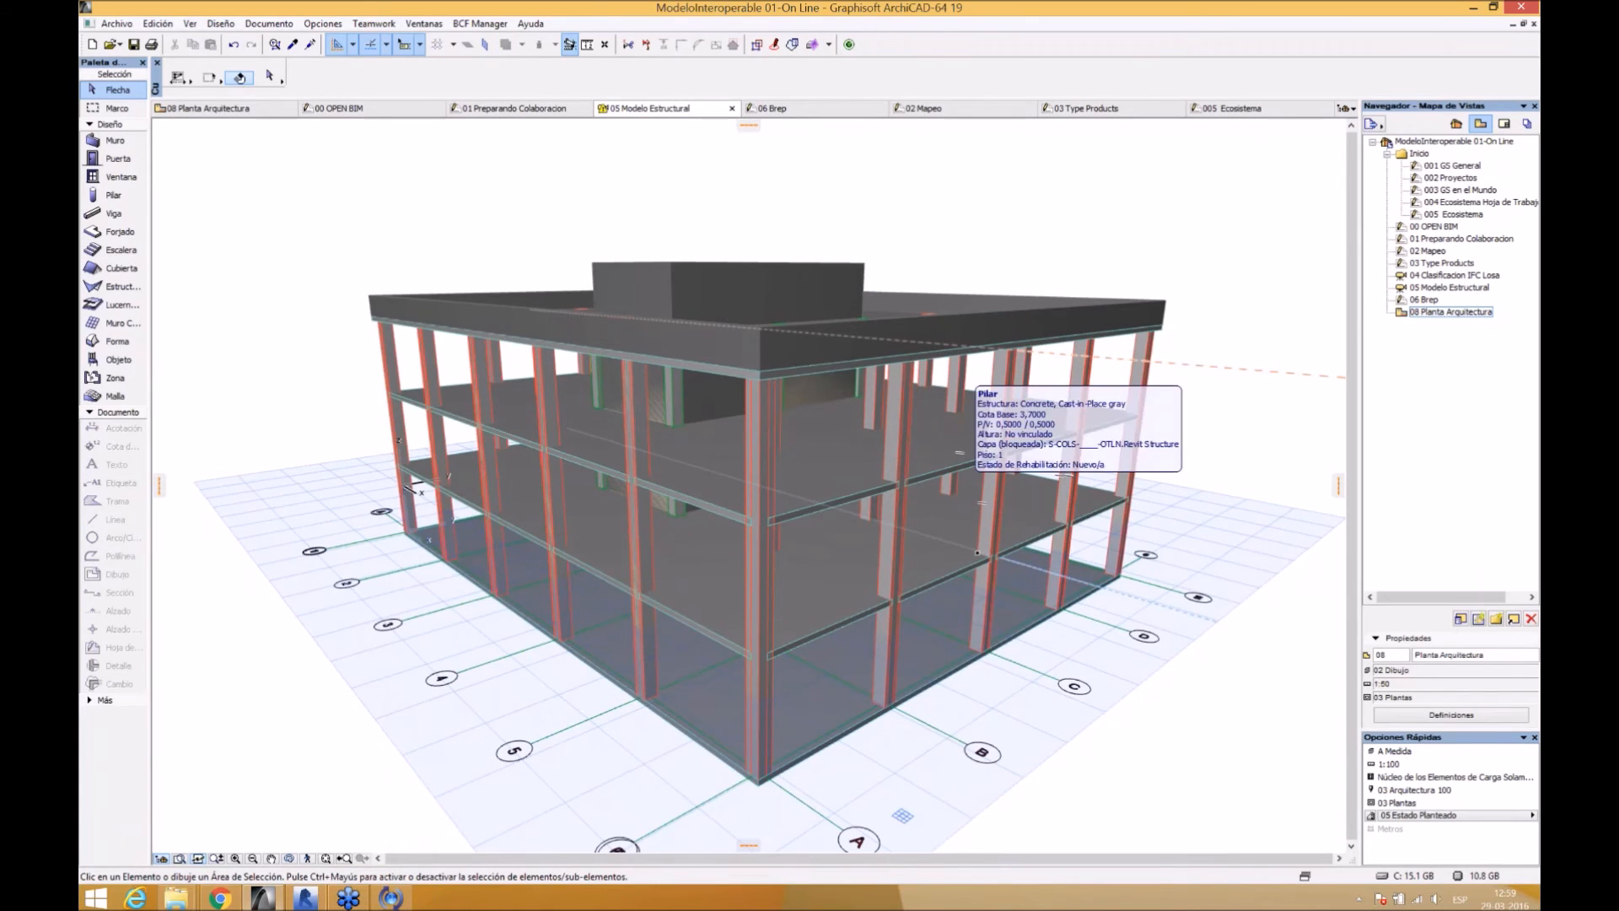
- Choose the 11 Modelo Referencia Inicial layer combination and sort the layers by extension to group the Revit Structure ones
key("ctrl+l")
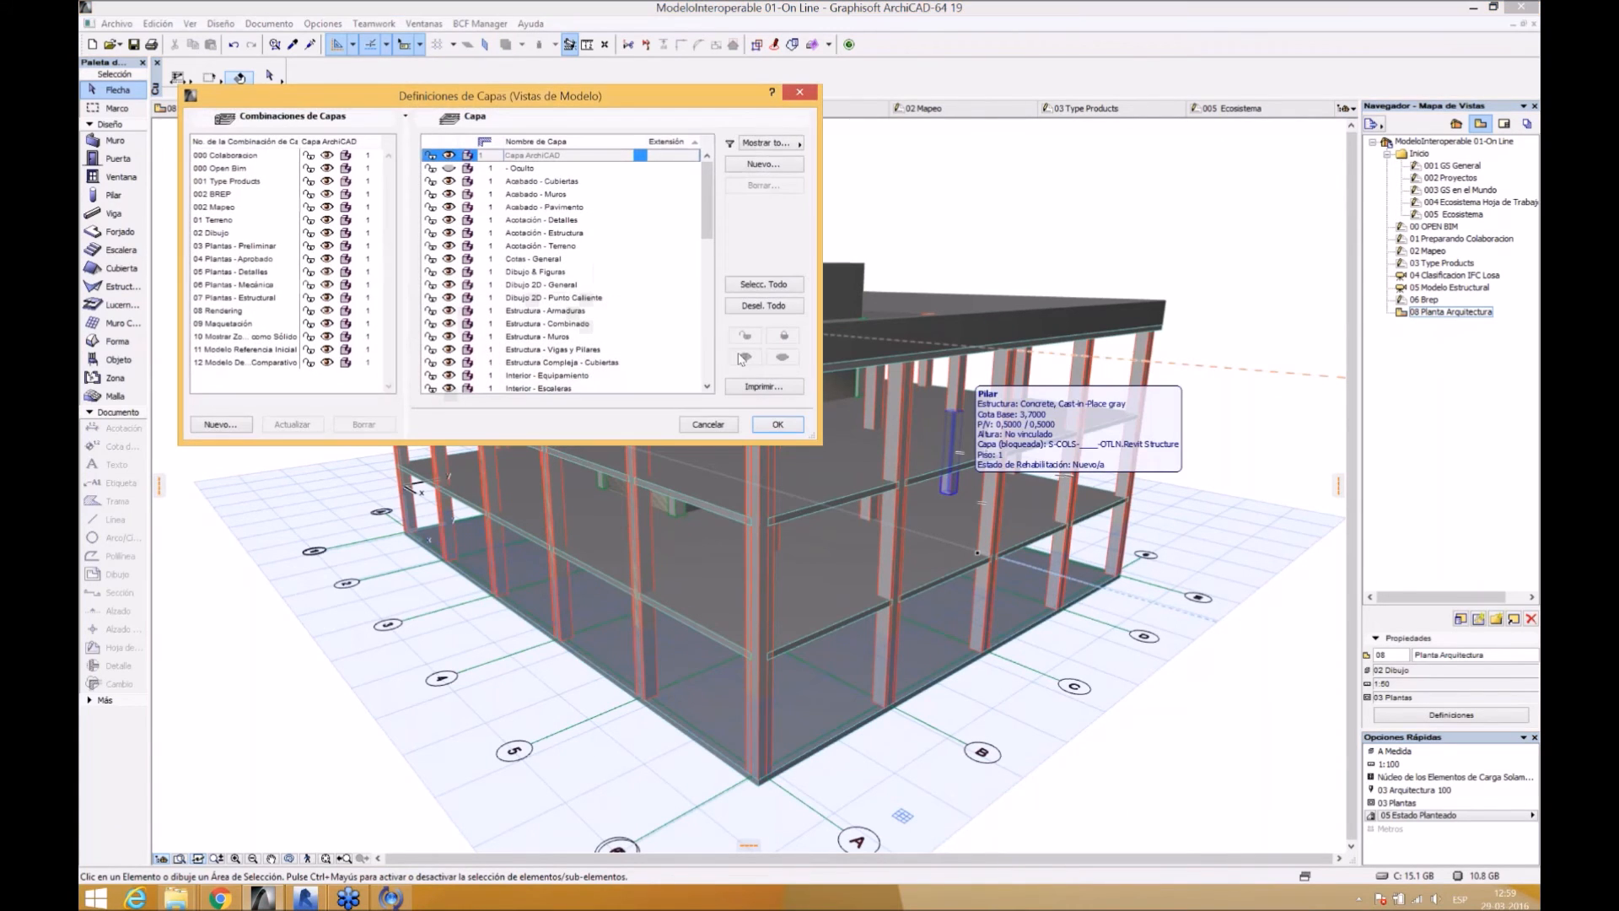
left_click(253, 350)
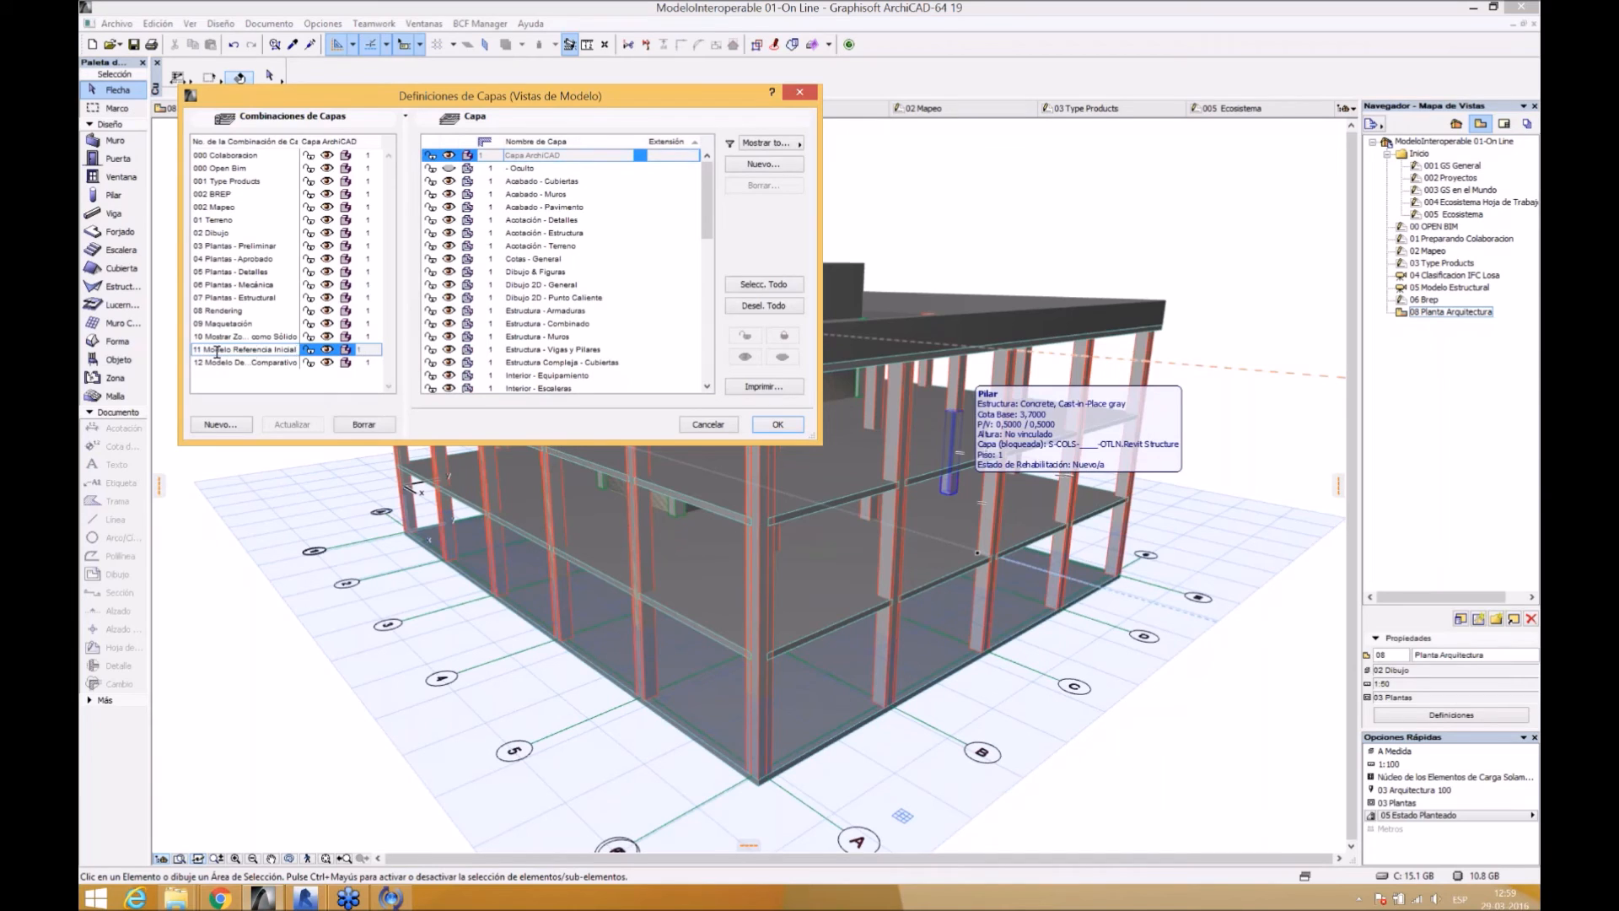
left_click_drag(709, 213, 710, 356)
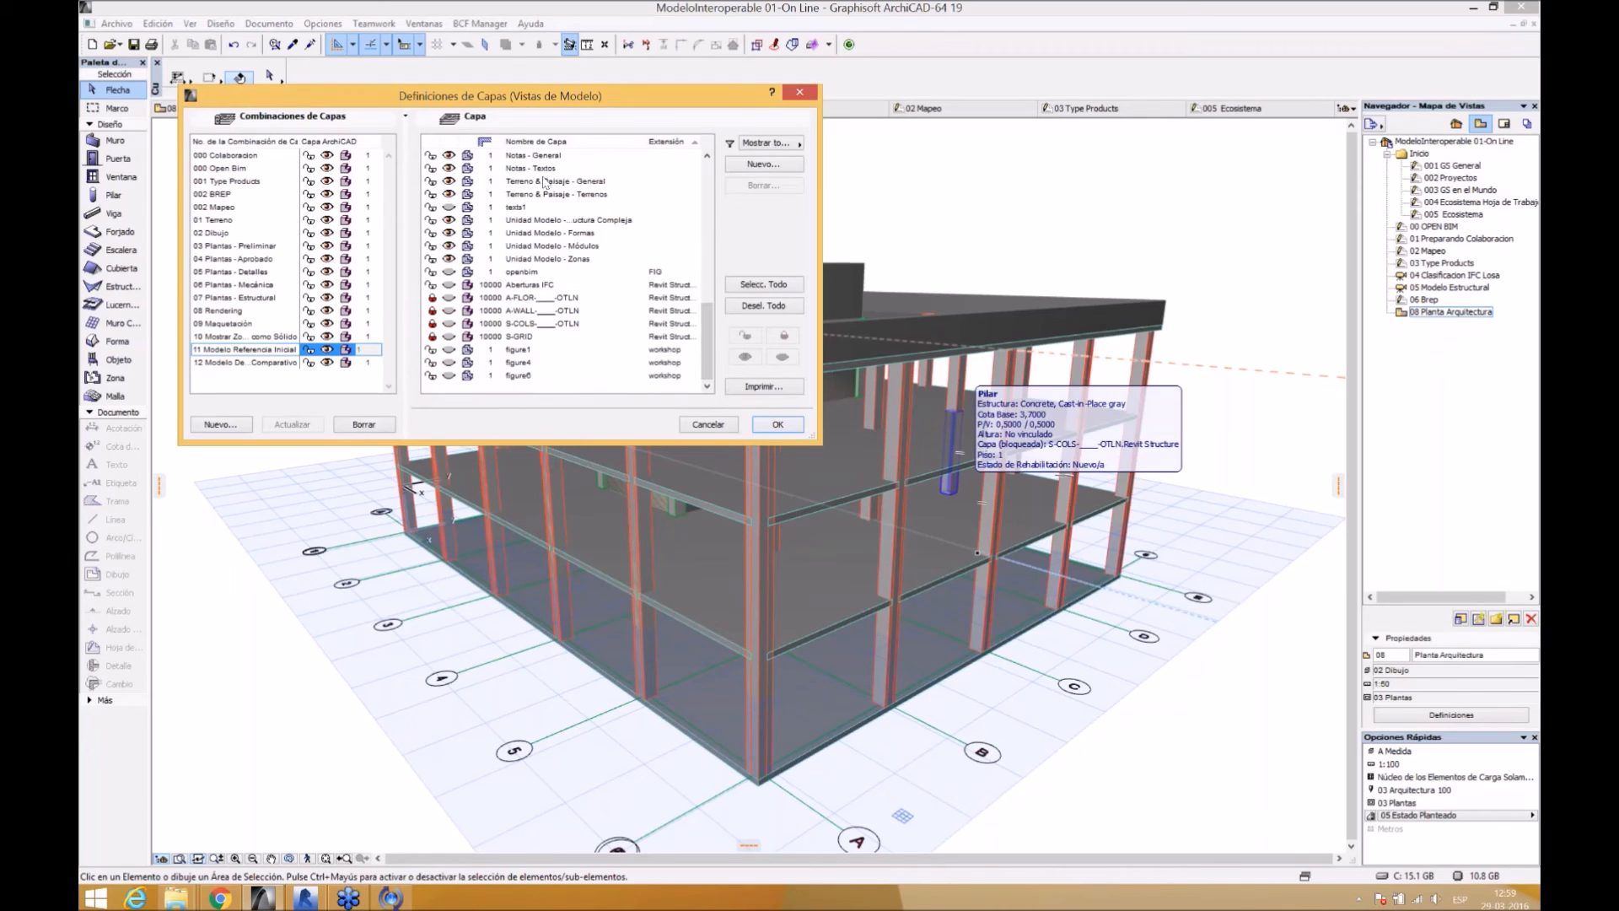
left_click(666, 144)
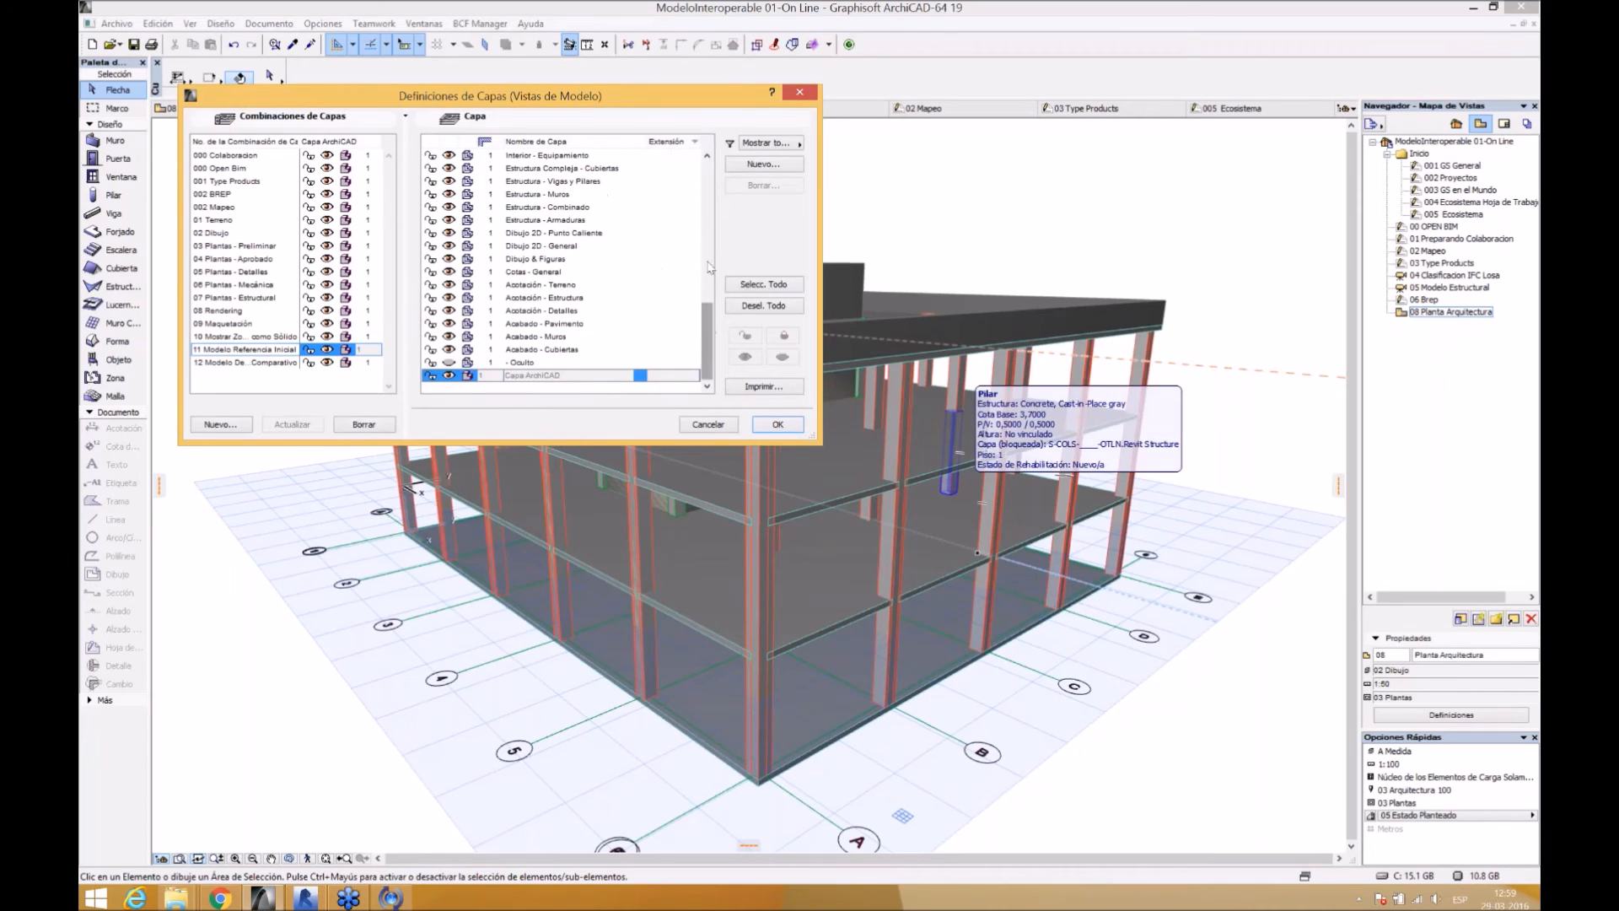
scroll(708, 194, "up", 3)
- Turn on the S-GRID, S-COLS, A-WALL and A-FLOR Revit Structure layers and update the 11 Modelo Referencia Inicial combination with them
left_click(582, 195)
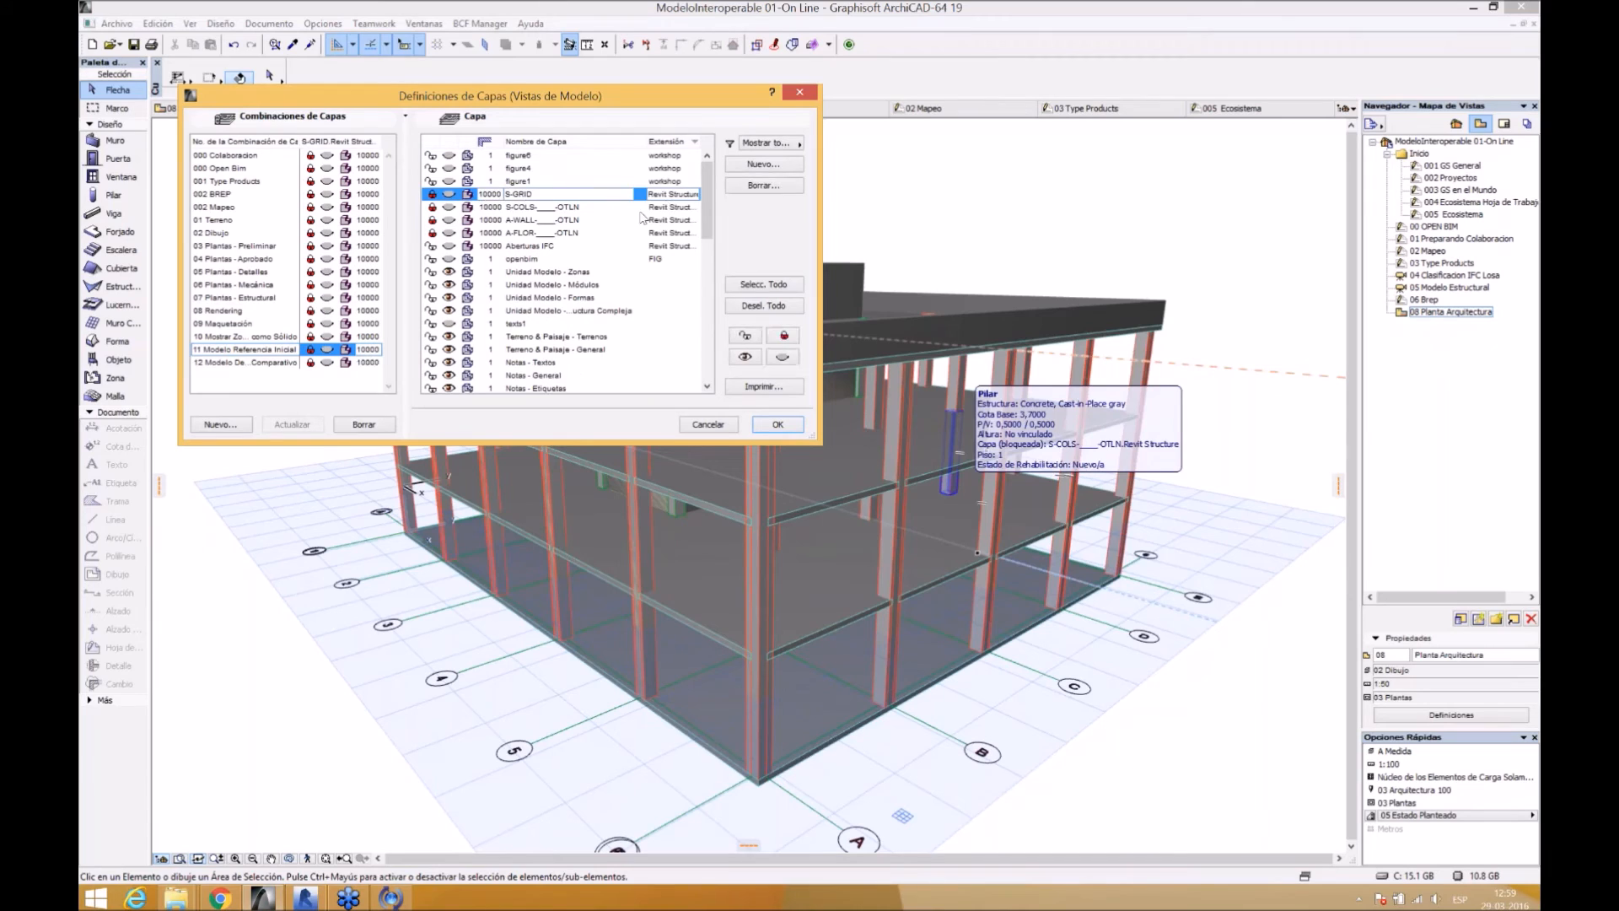
left_click(597, 208)
left_click(595, 220)
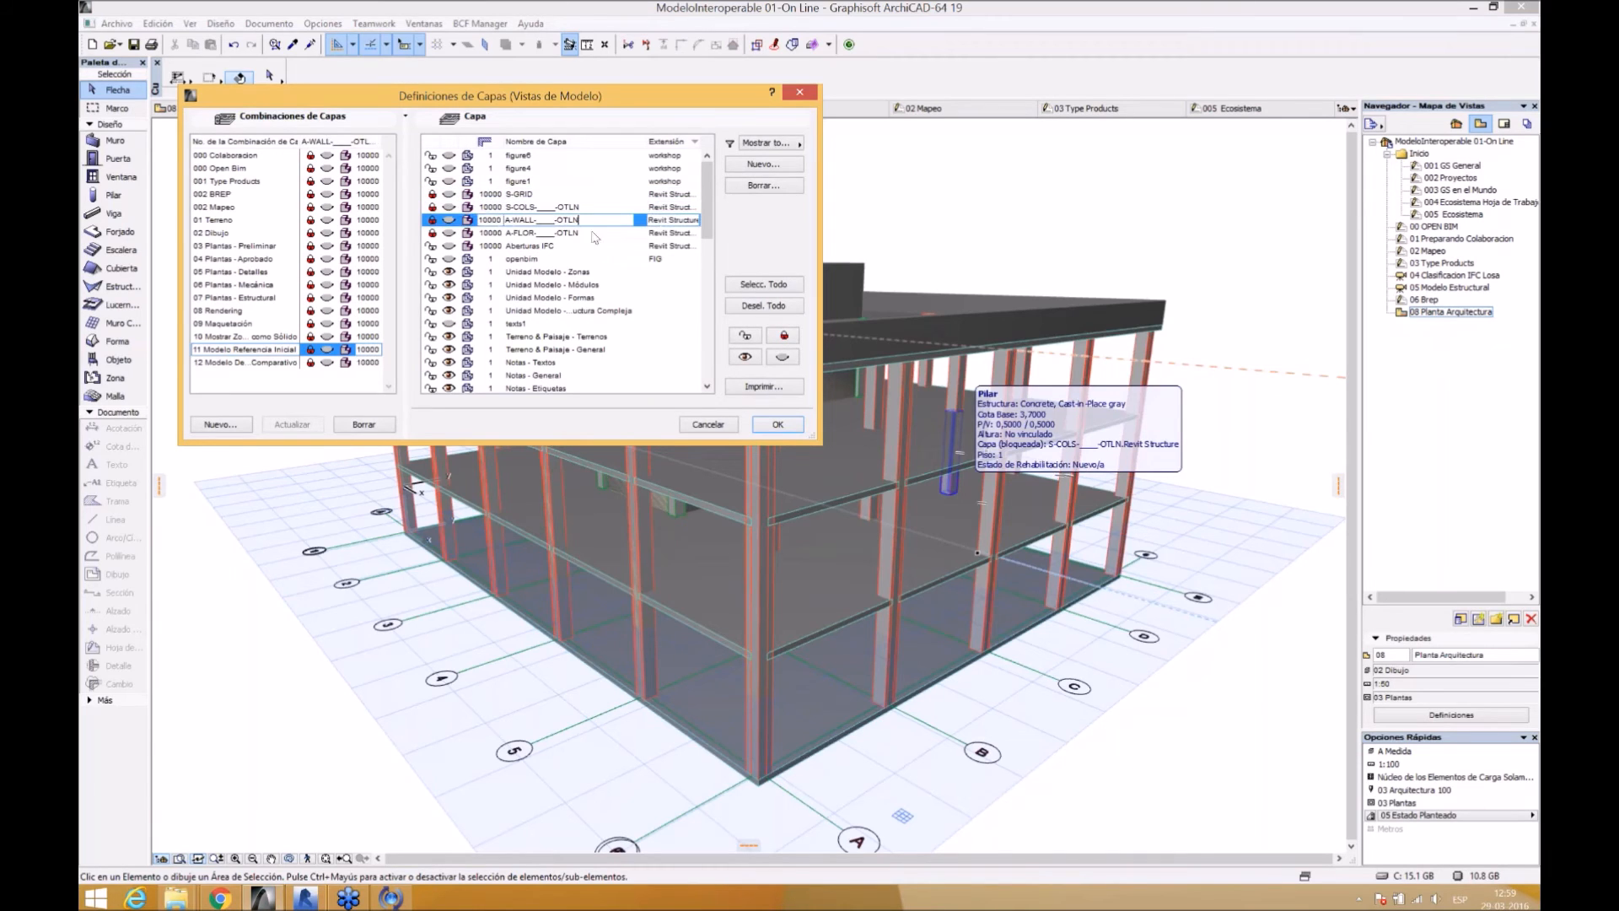
left_click(591, 233)
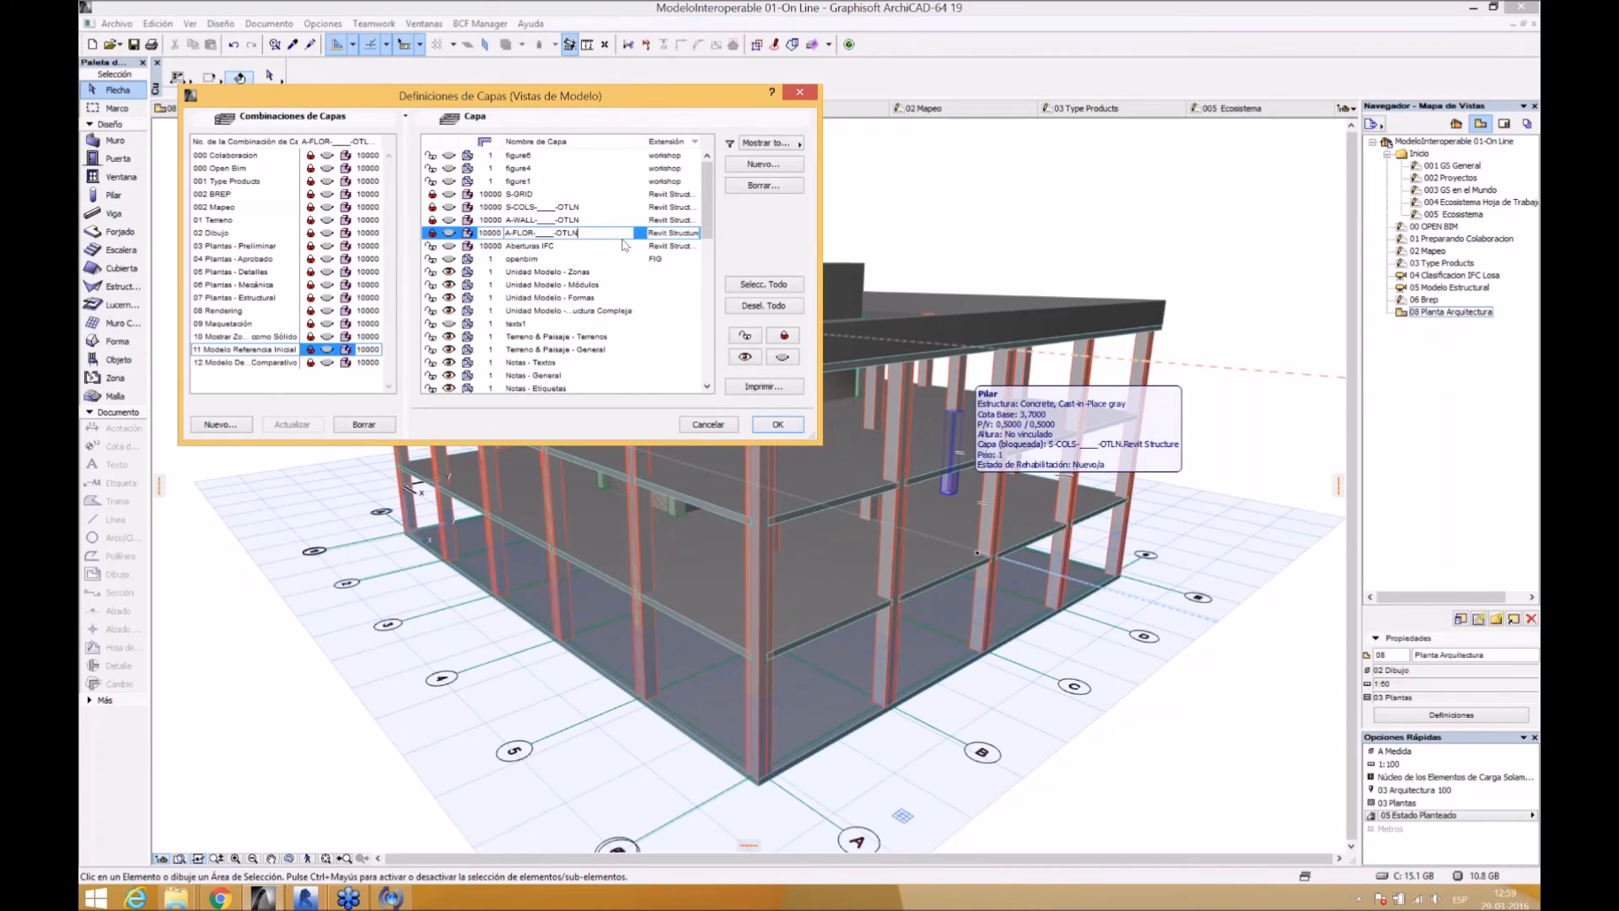
left_click(563, 195, "shift")
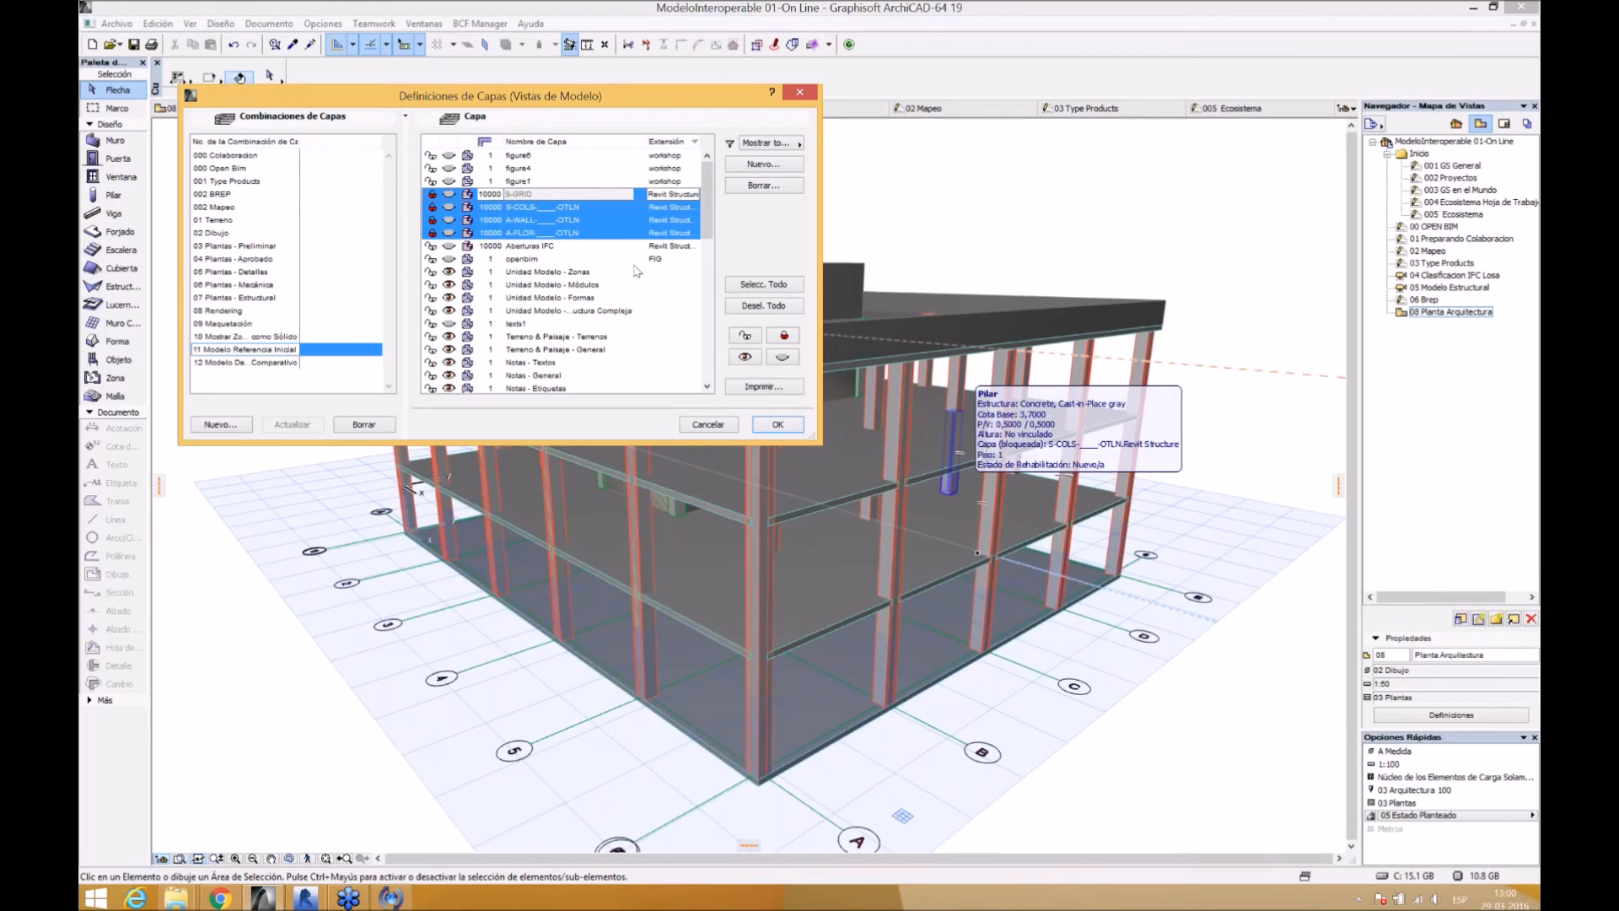
left_click(449, 232)
left_click(291, 424)
left_click(776, 424)
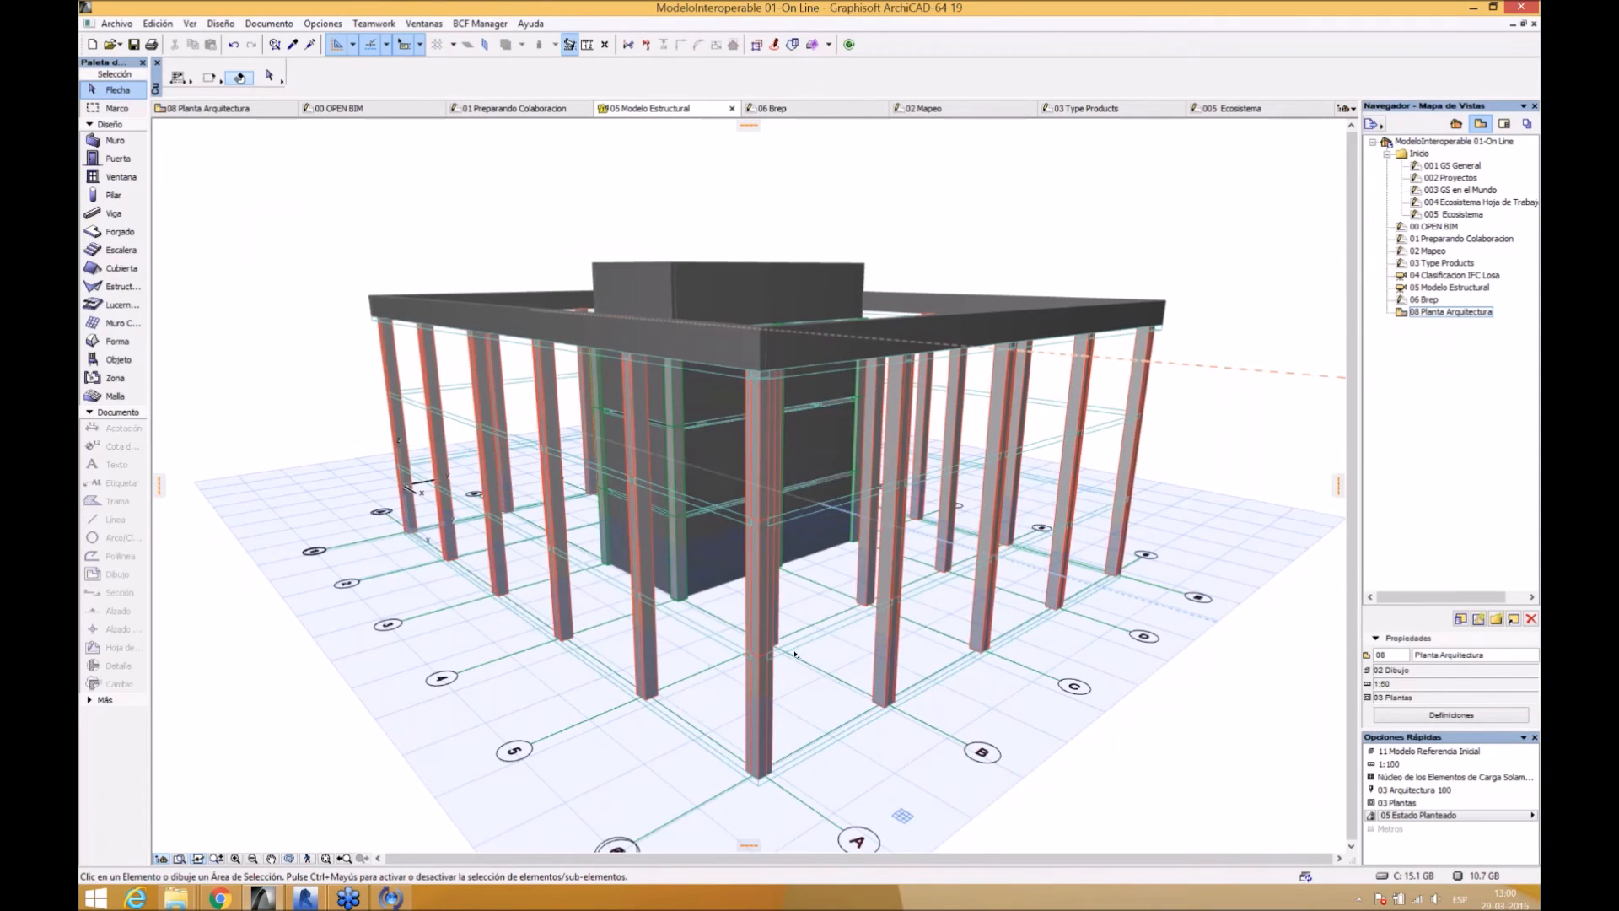
- Examine the columns, perimeter and core of the structural model in 3D from several angles
scroll(794, 654, "up", 1)
middle_click_drag(824, 545, 417, 472, "shift")
middle_click_drag(1073, 499, 1010, 408, "shift")
middle_click_drag(861, 501, 505, 450, "shift")
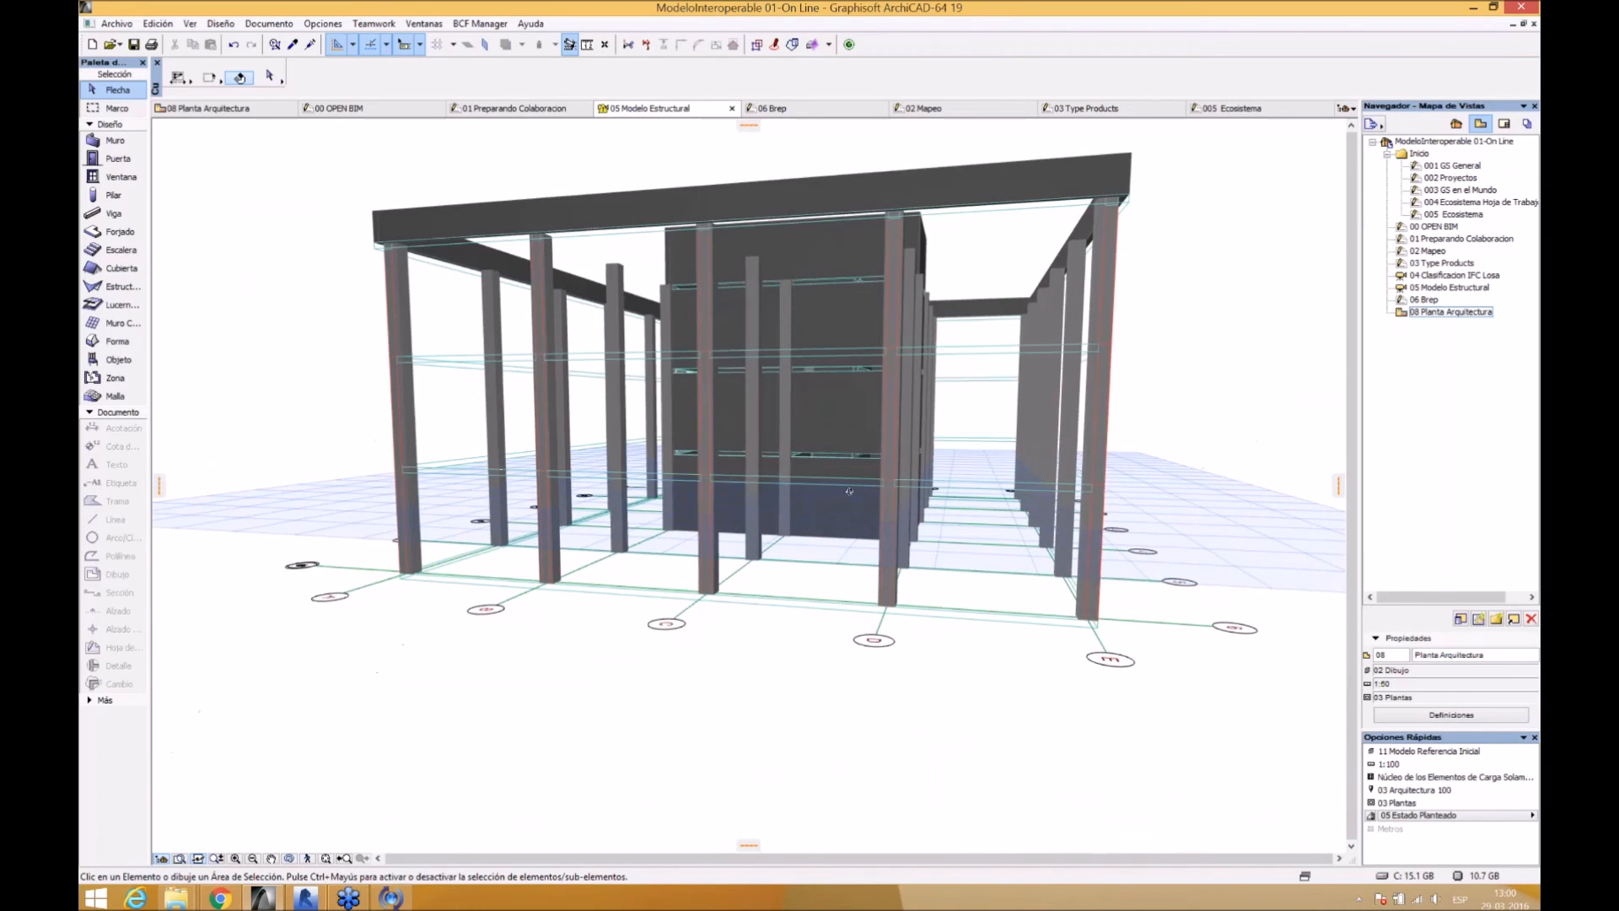
middle_click_drag(500, 466, 449, 488, "shift")
scroll(733, 539, "up", 3)
scroll(896, 532, "down", 4)
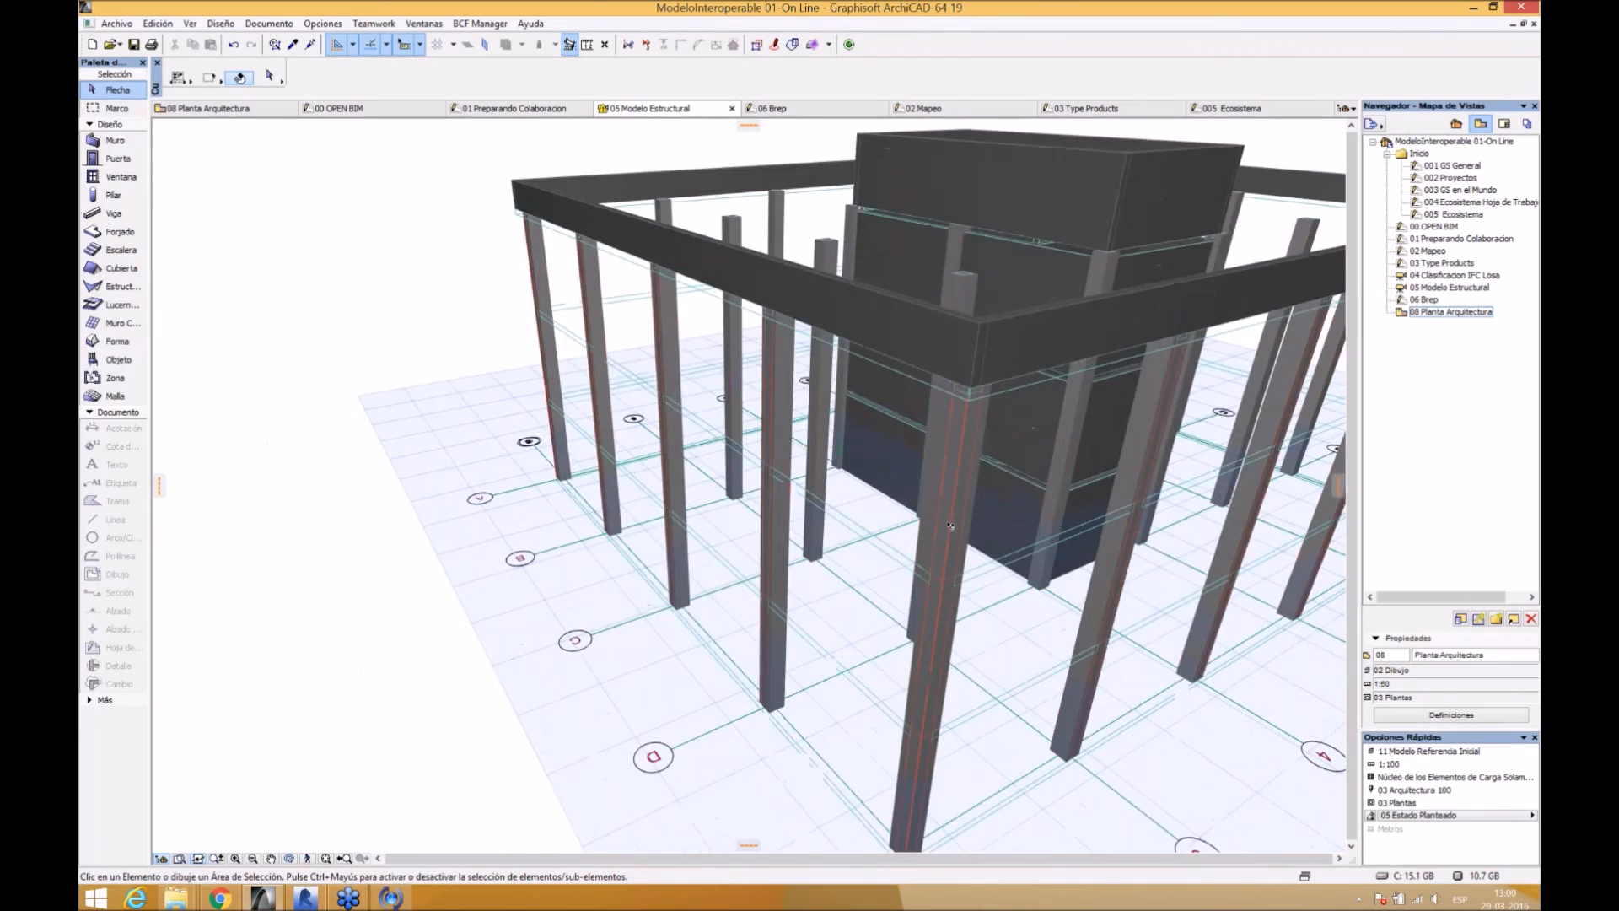
middle_click_drag(896, 531, 776, 527)
scroll(844, 489, "up", 3)
scroll(843, 489, "down", 2)
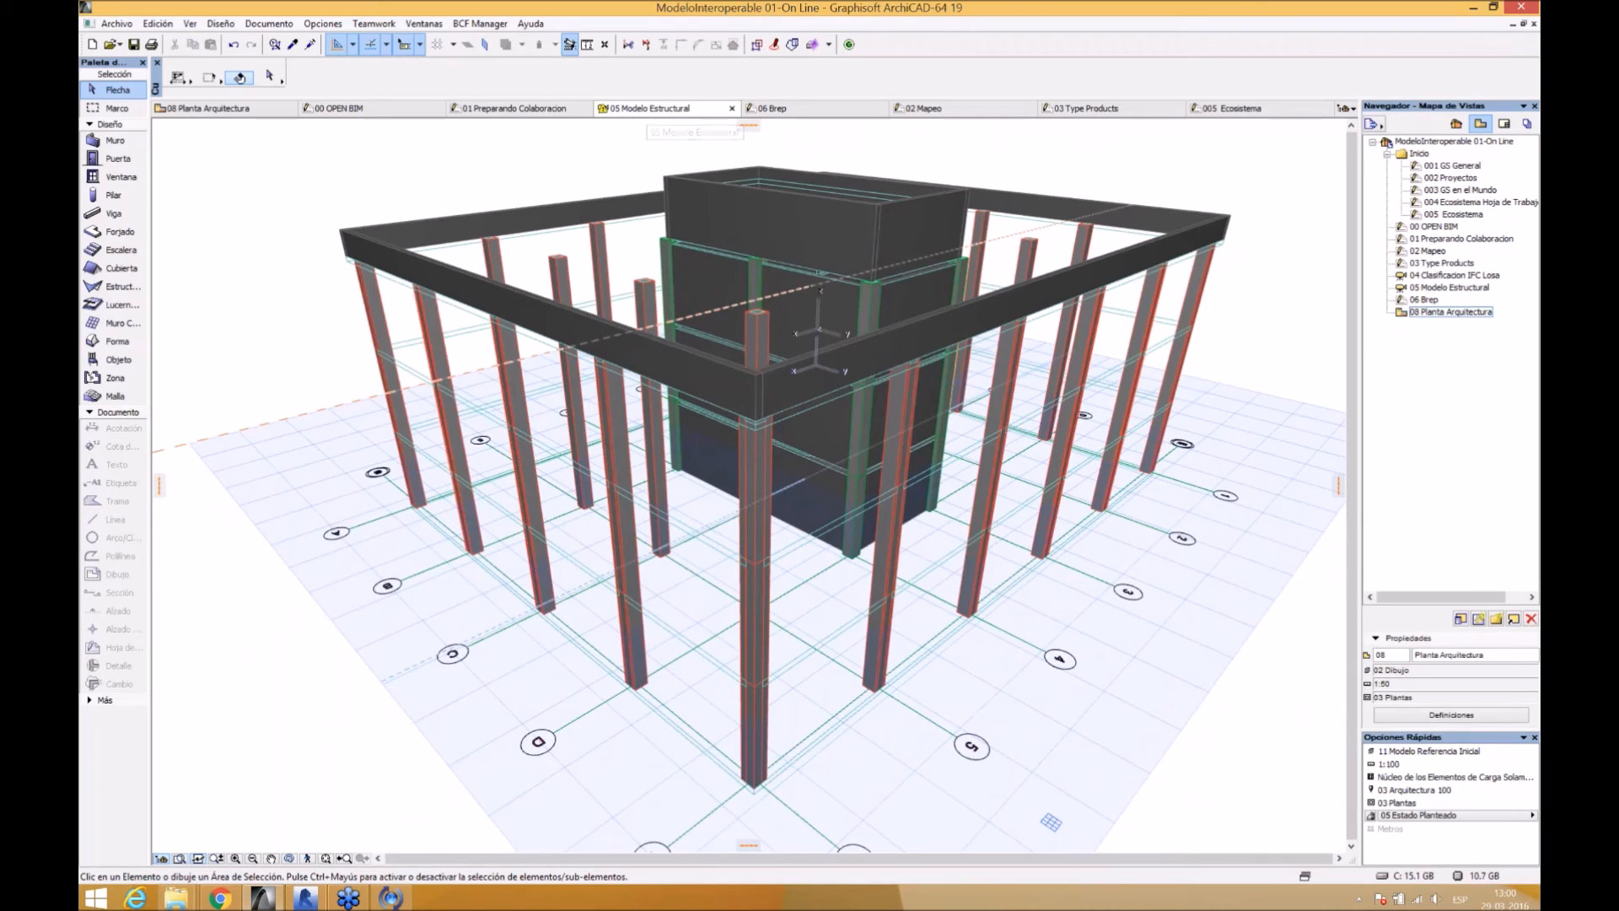
- Return to the 08 Planta Arquitectura plan and set its renovation filter to 05 Estado Planteado
left_click(211, 108)
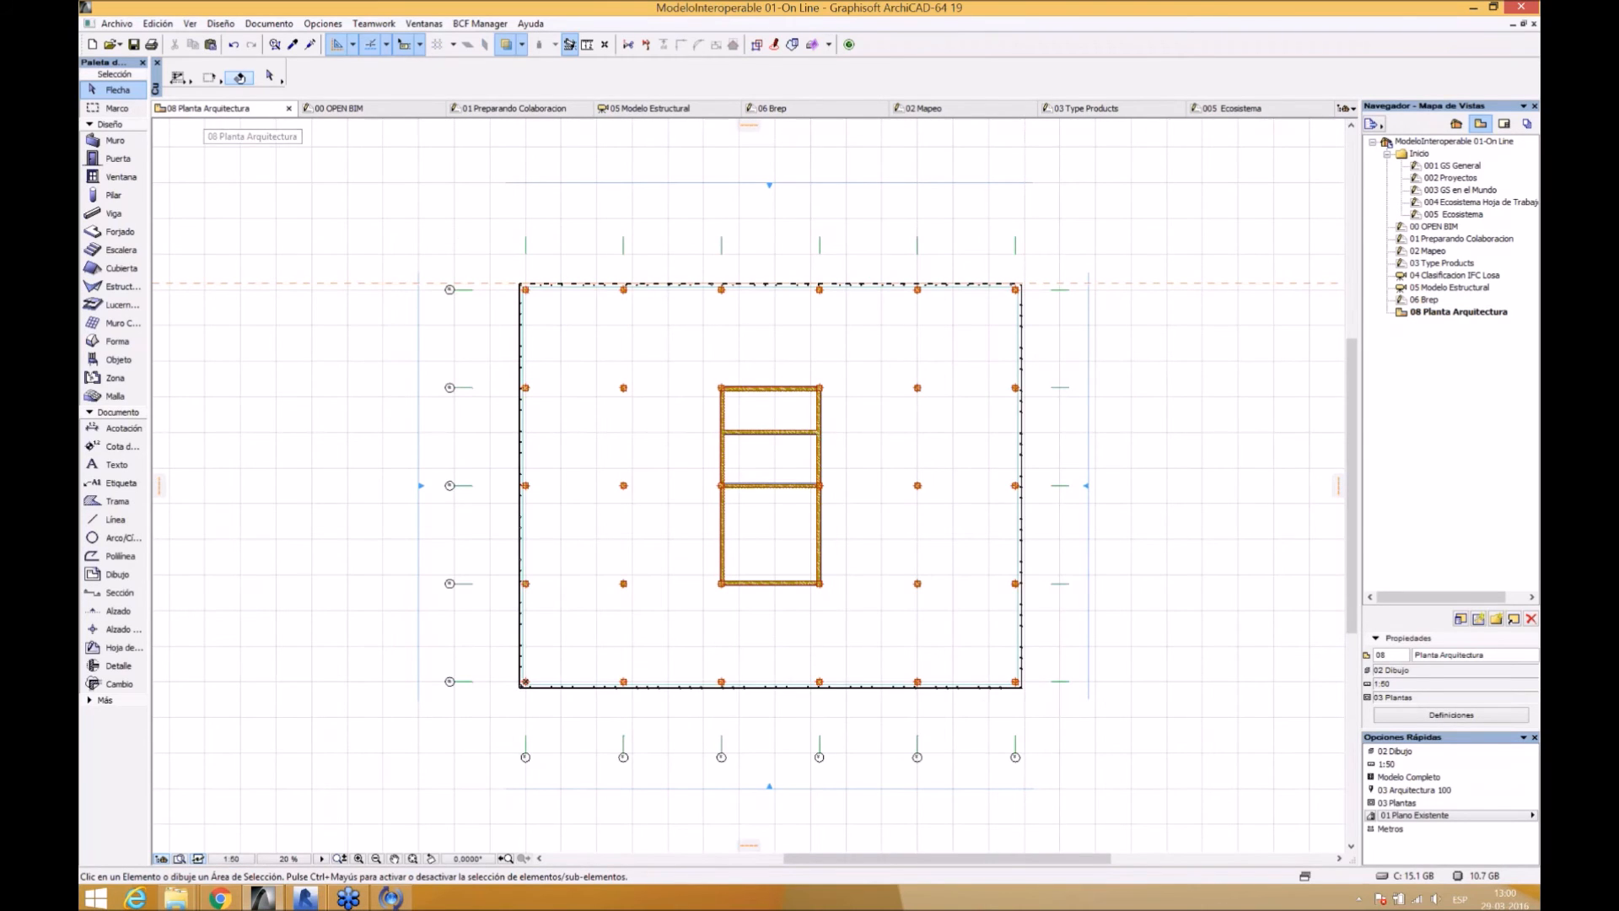
left_click(1433, 814)
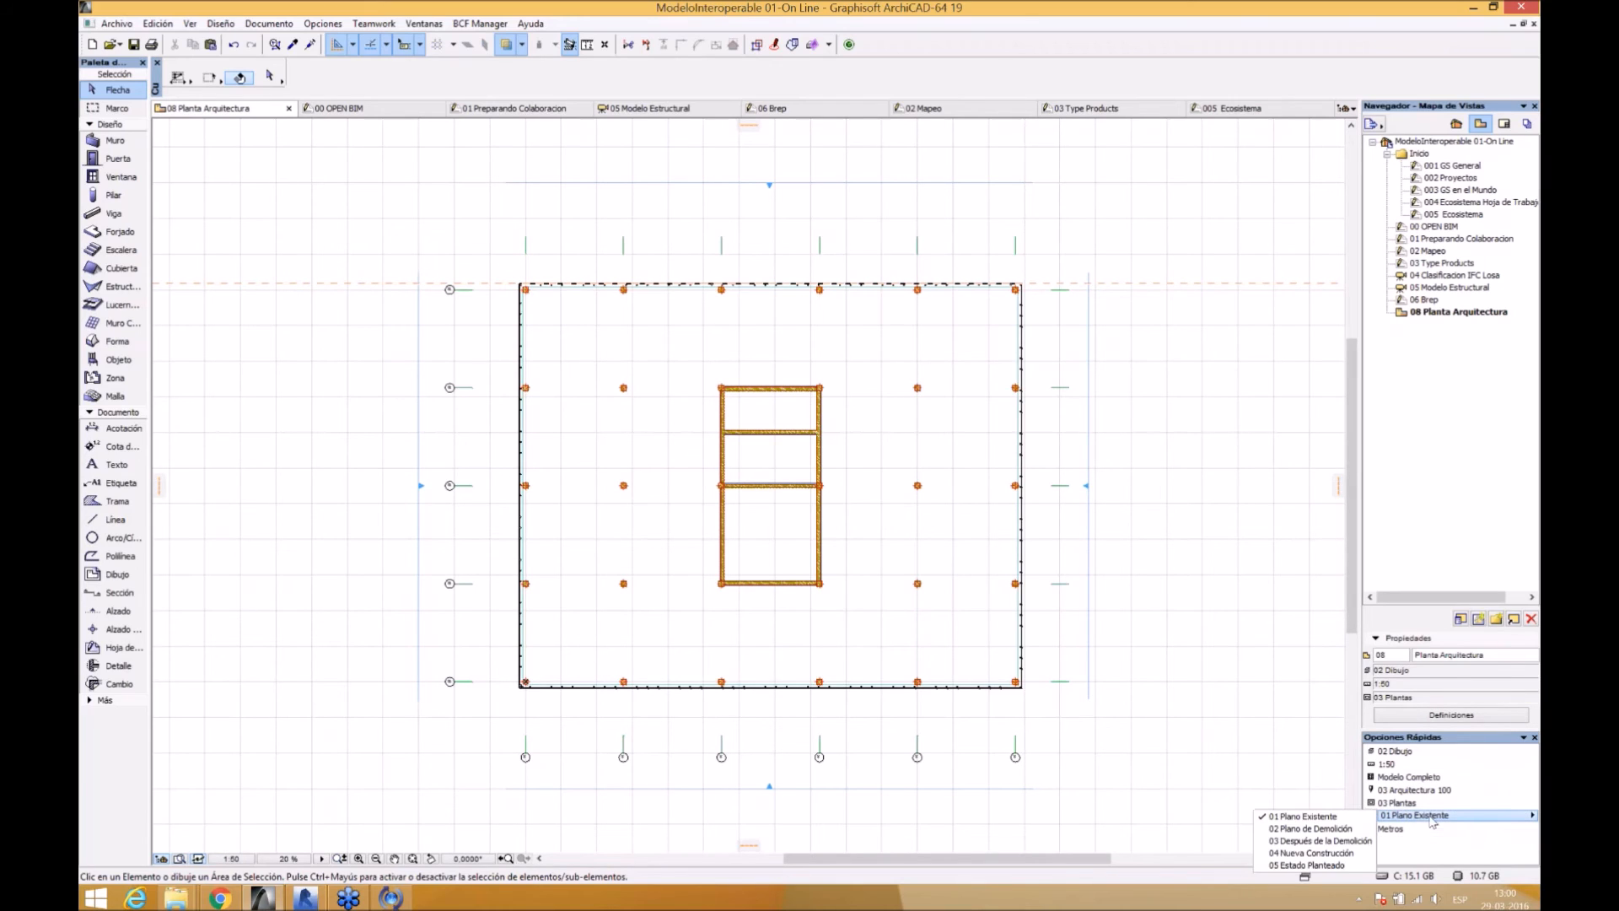
left_click(1311, 865)
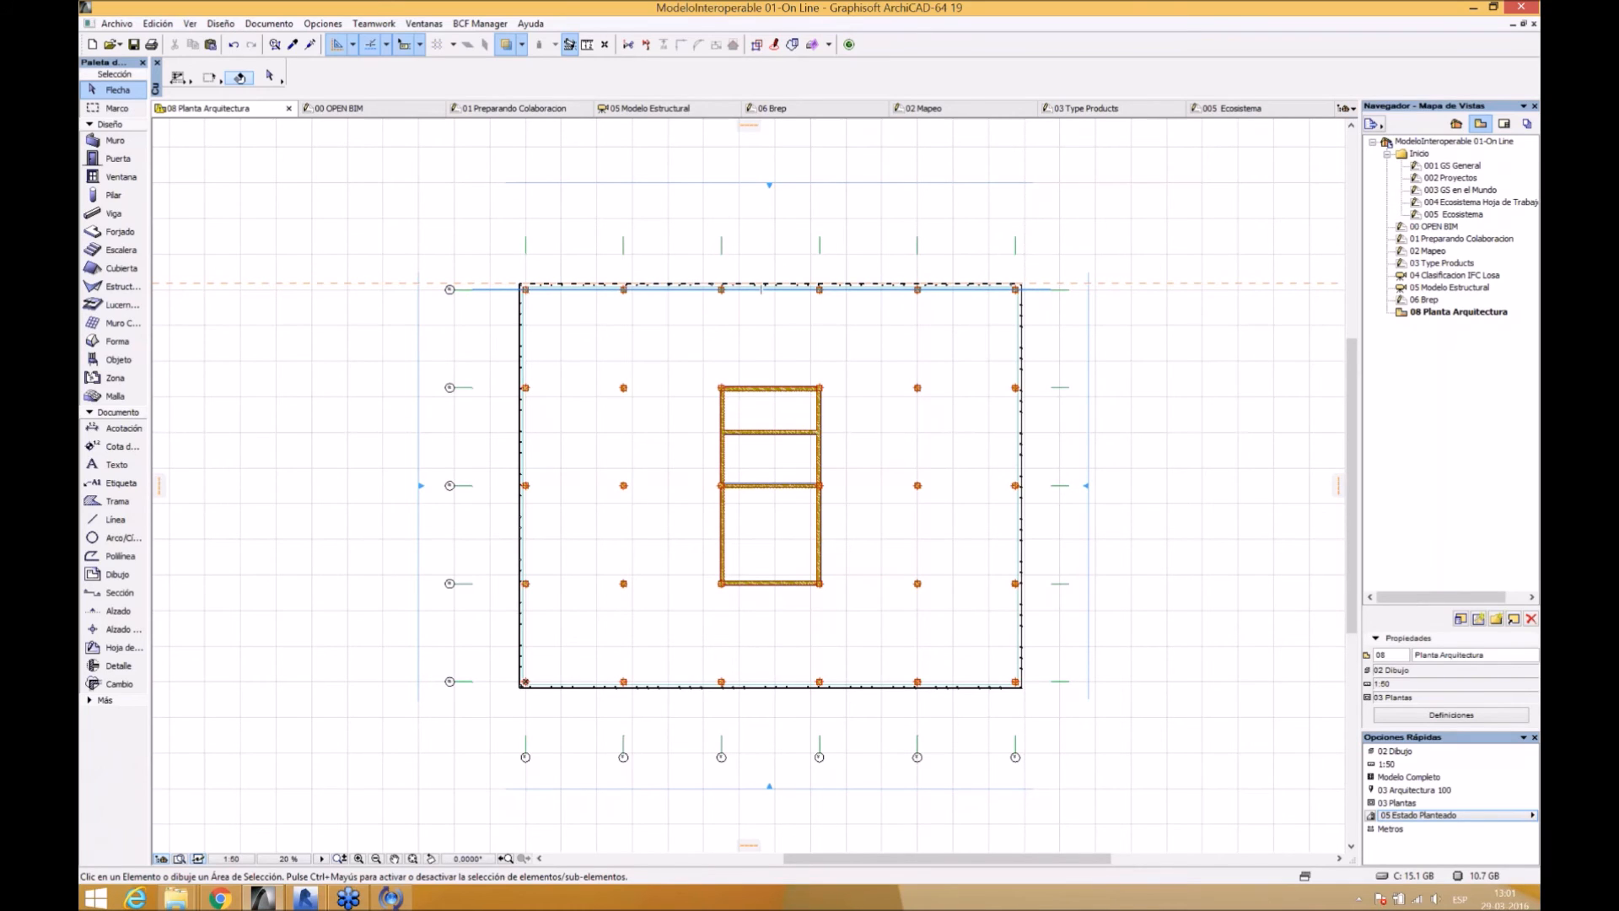
- Choose the 12 Modelo De Referencia Comparativo layer combination and hide all of its layers
key("ctrl+l")
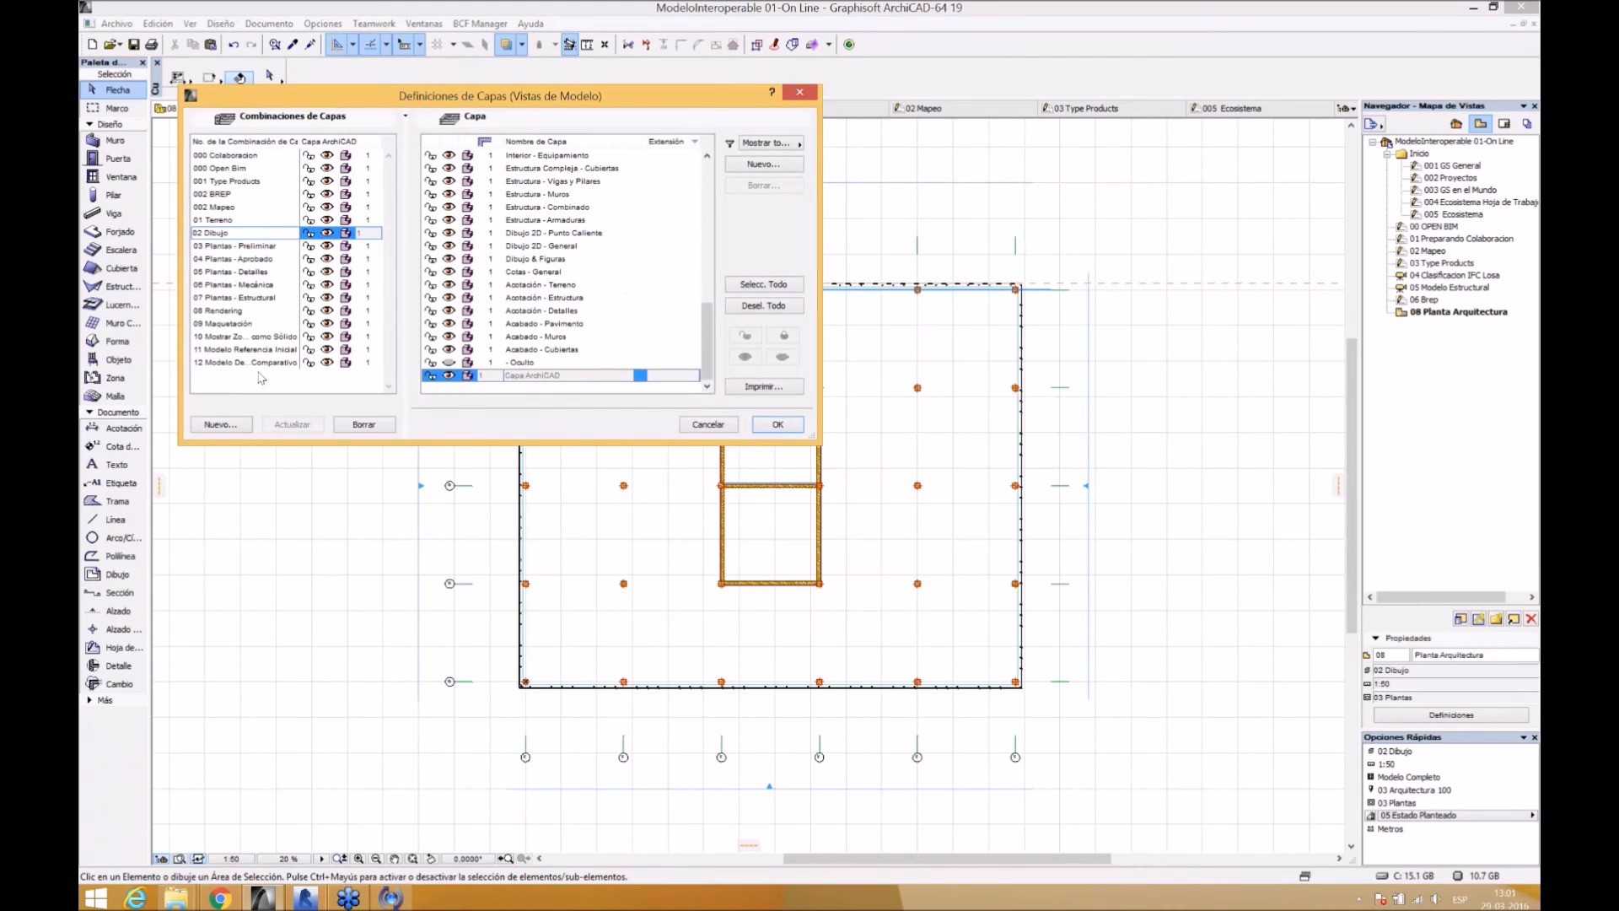
left_click(257, 365)
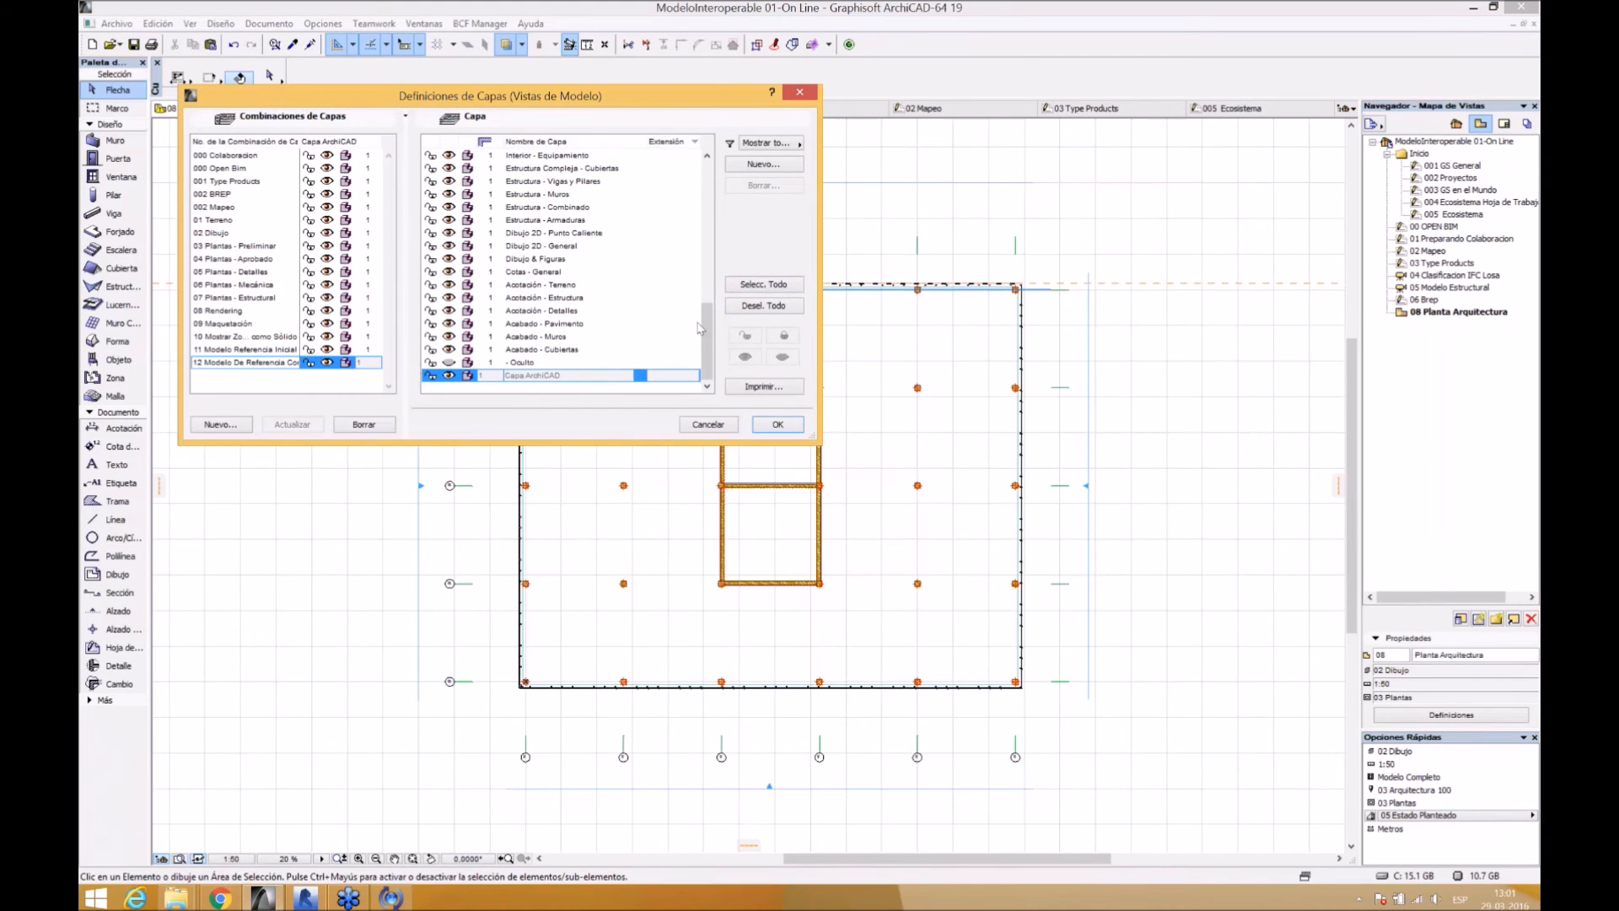
left_click_drag(712, 331, 711, 187)
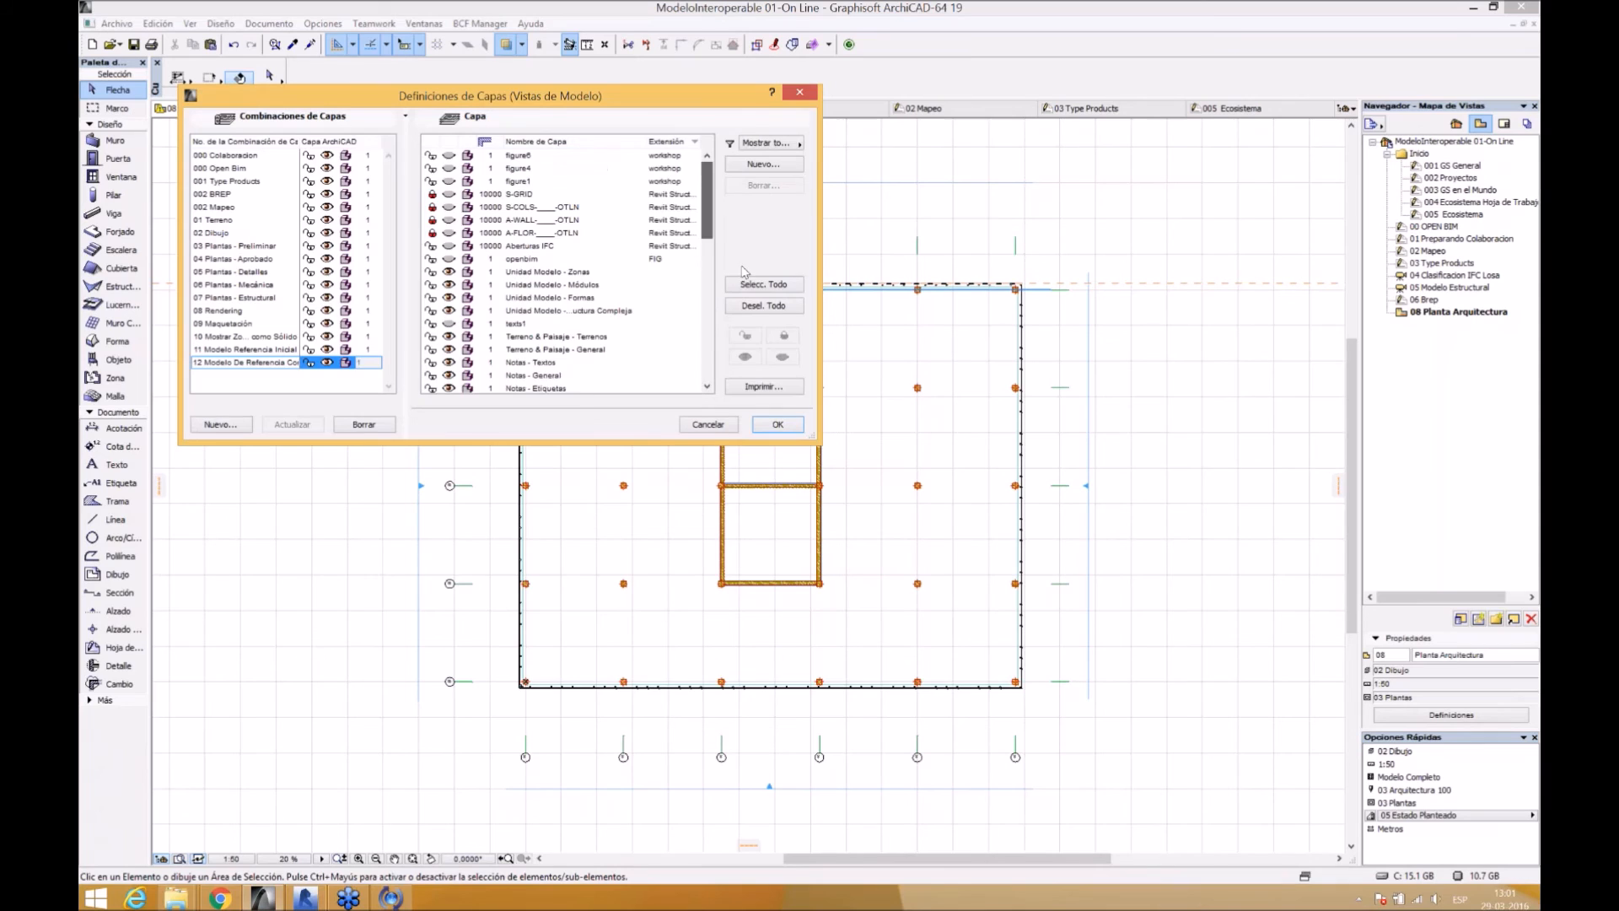
left_click(746, 285)
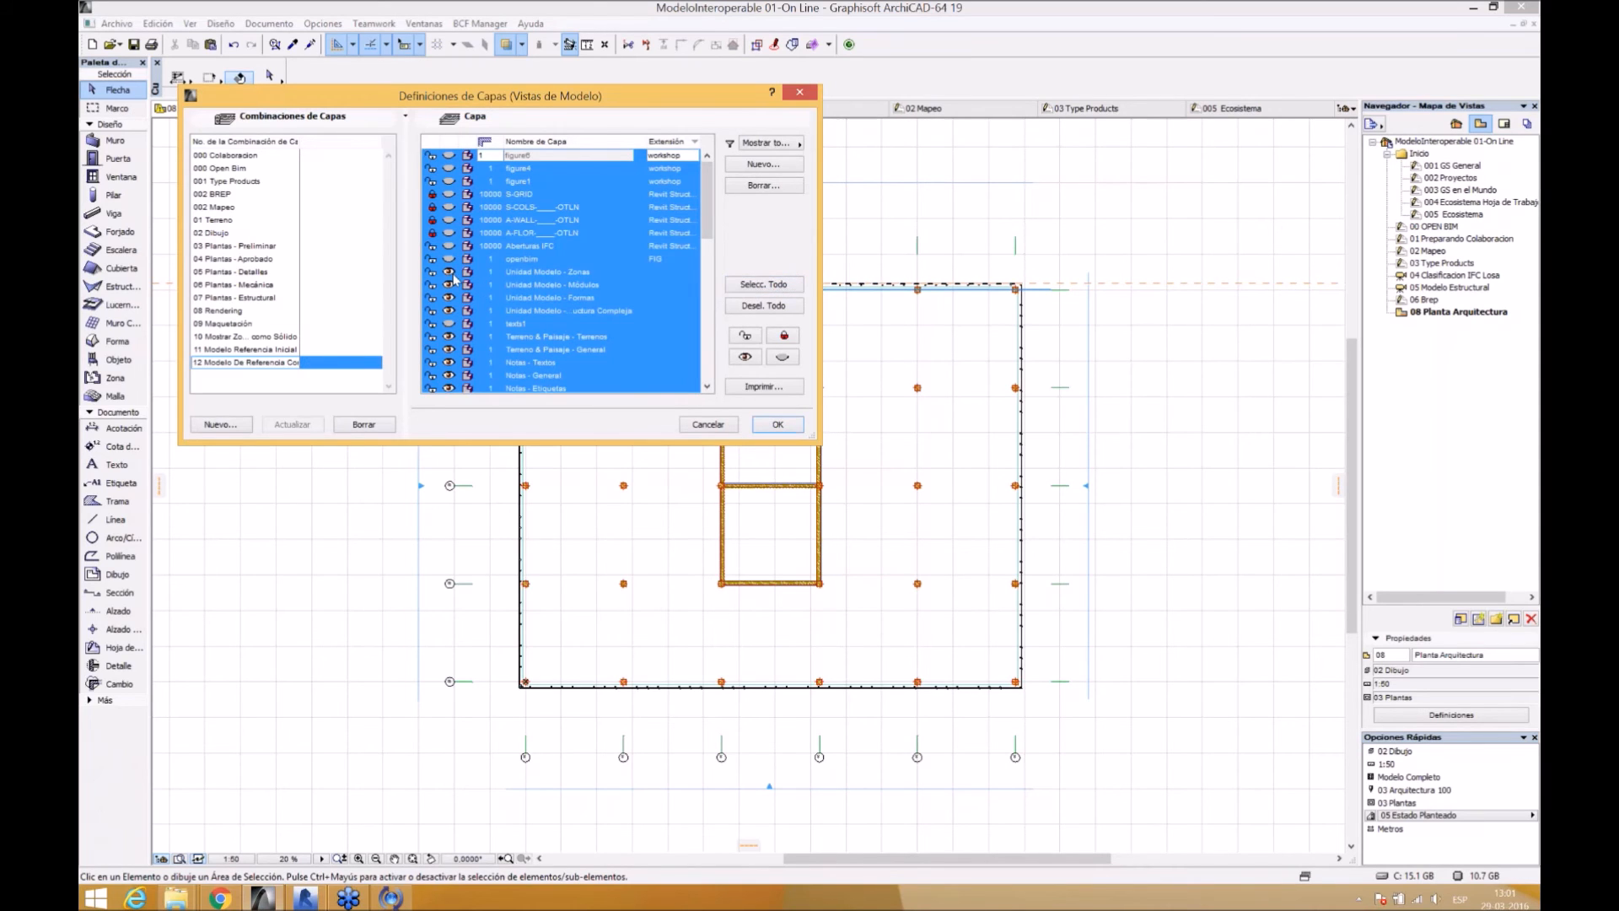
left_click(761, 307)
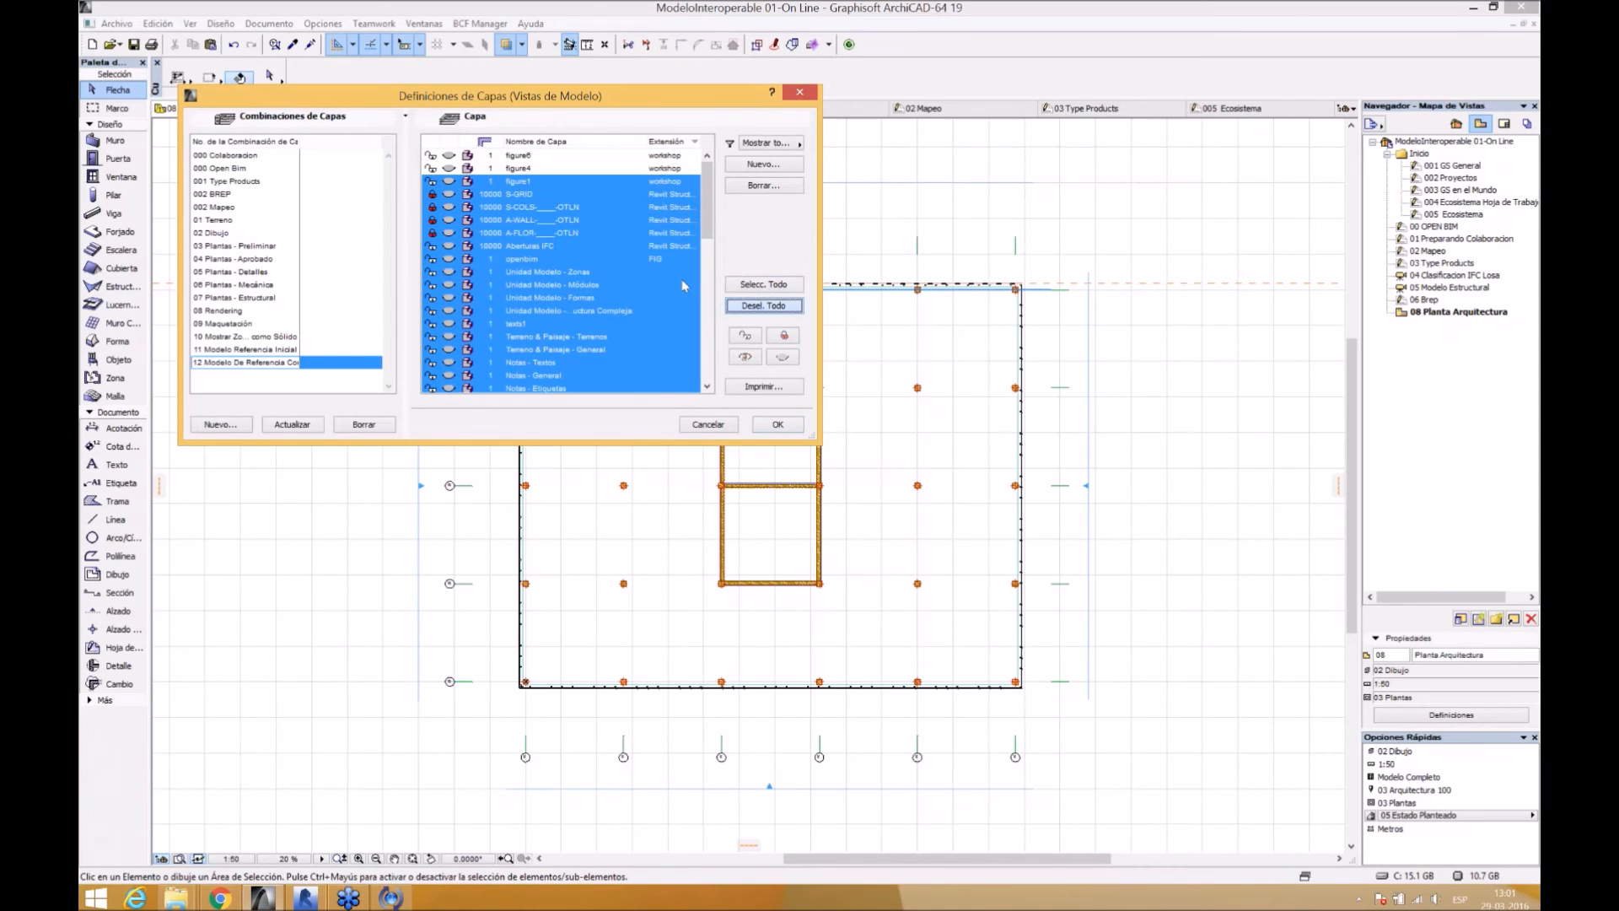
- Show only the S-GRID, S-COLS, A-WALL and A-FLOR Revit Structure layers and update the 12 Modelo De Referencia Comparativo combination
left_click(532, 195)
left_click(540, 236, "shift")
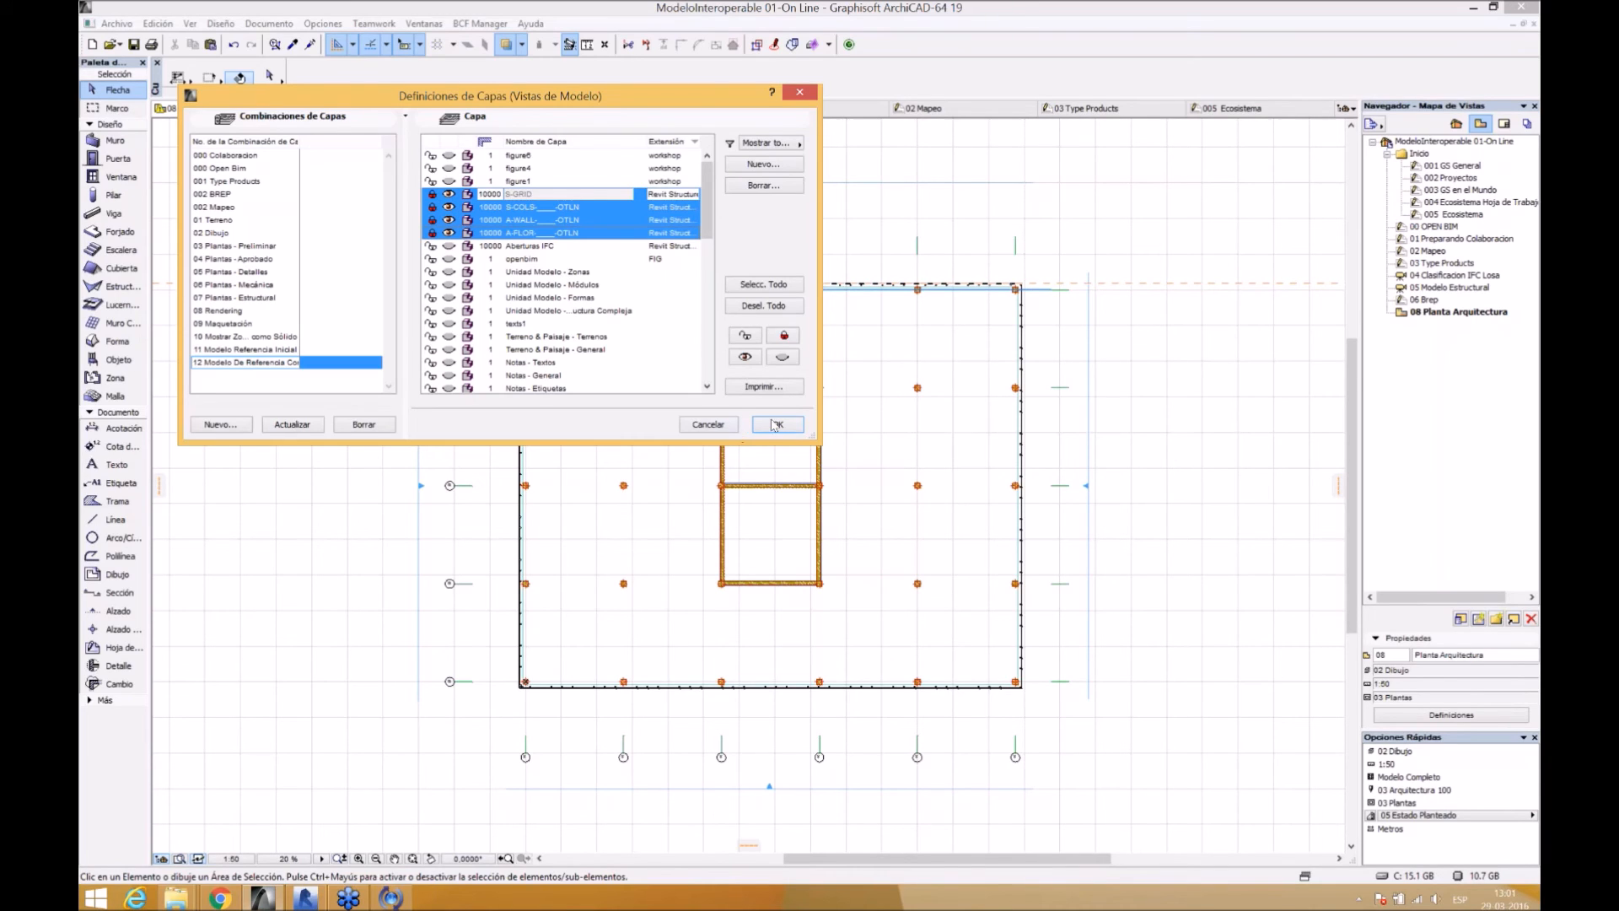
left_click(287, 426)
left_click(778, 425)
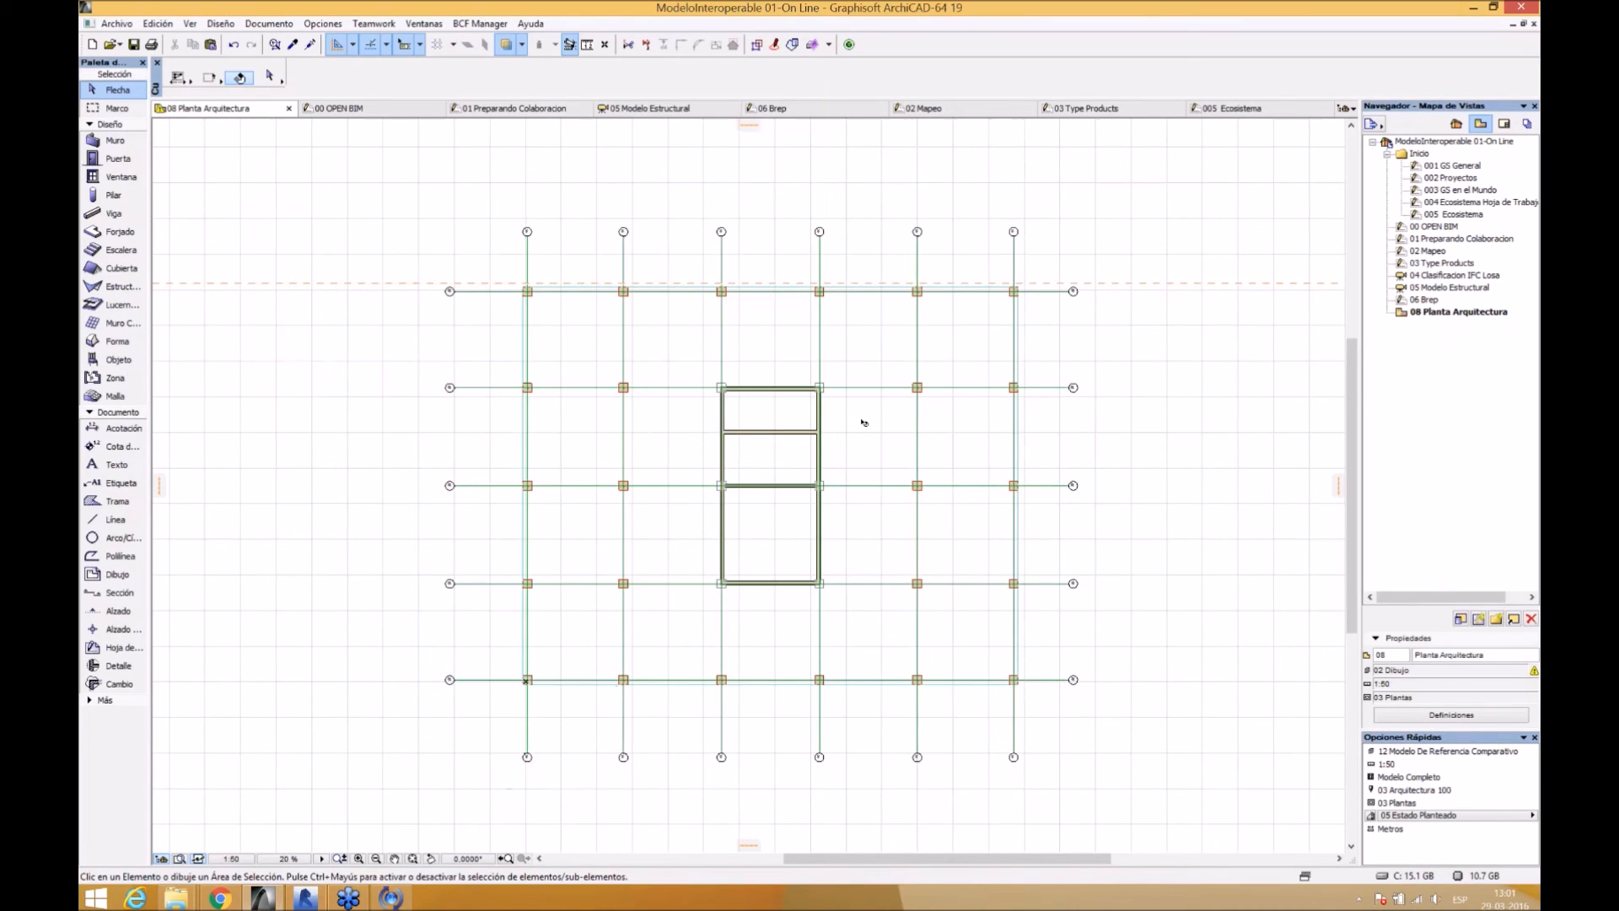
- Check the 12 Modelo De Referencia Comparativo combination in the plan and in the 05 Modelo Estructural 3D view
scroll(863, 422, "down", 2)
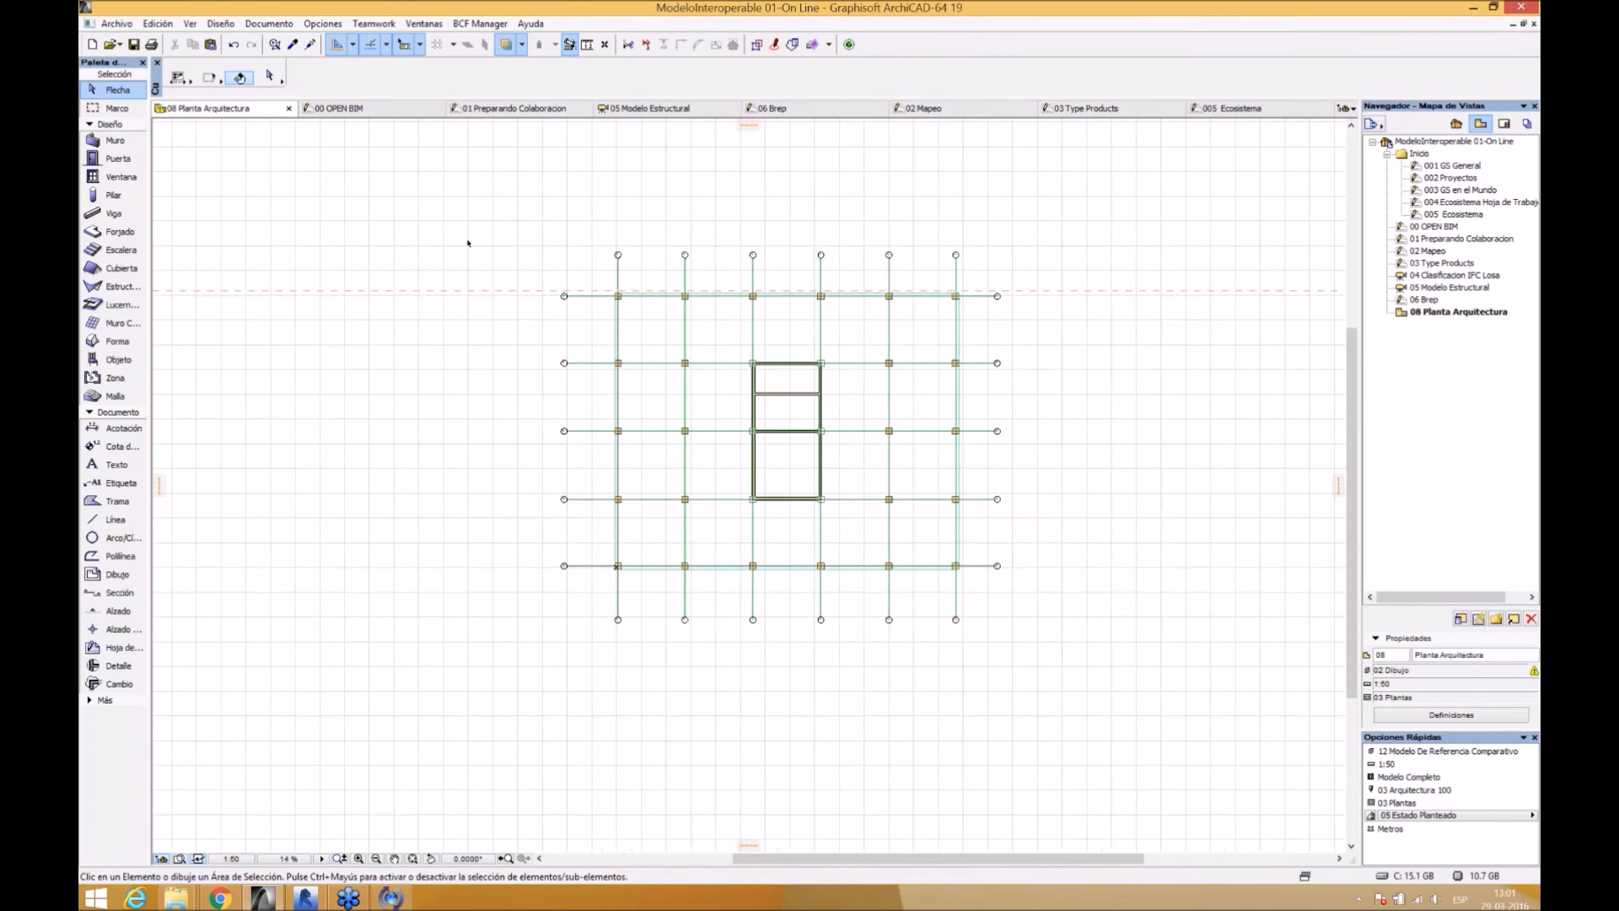
left_click(648, 109)
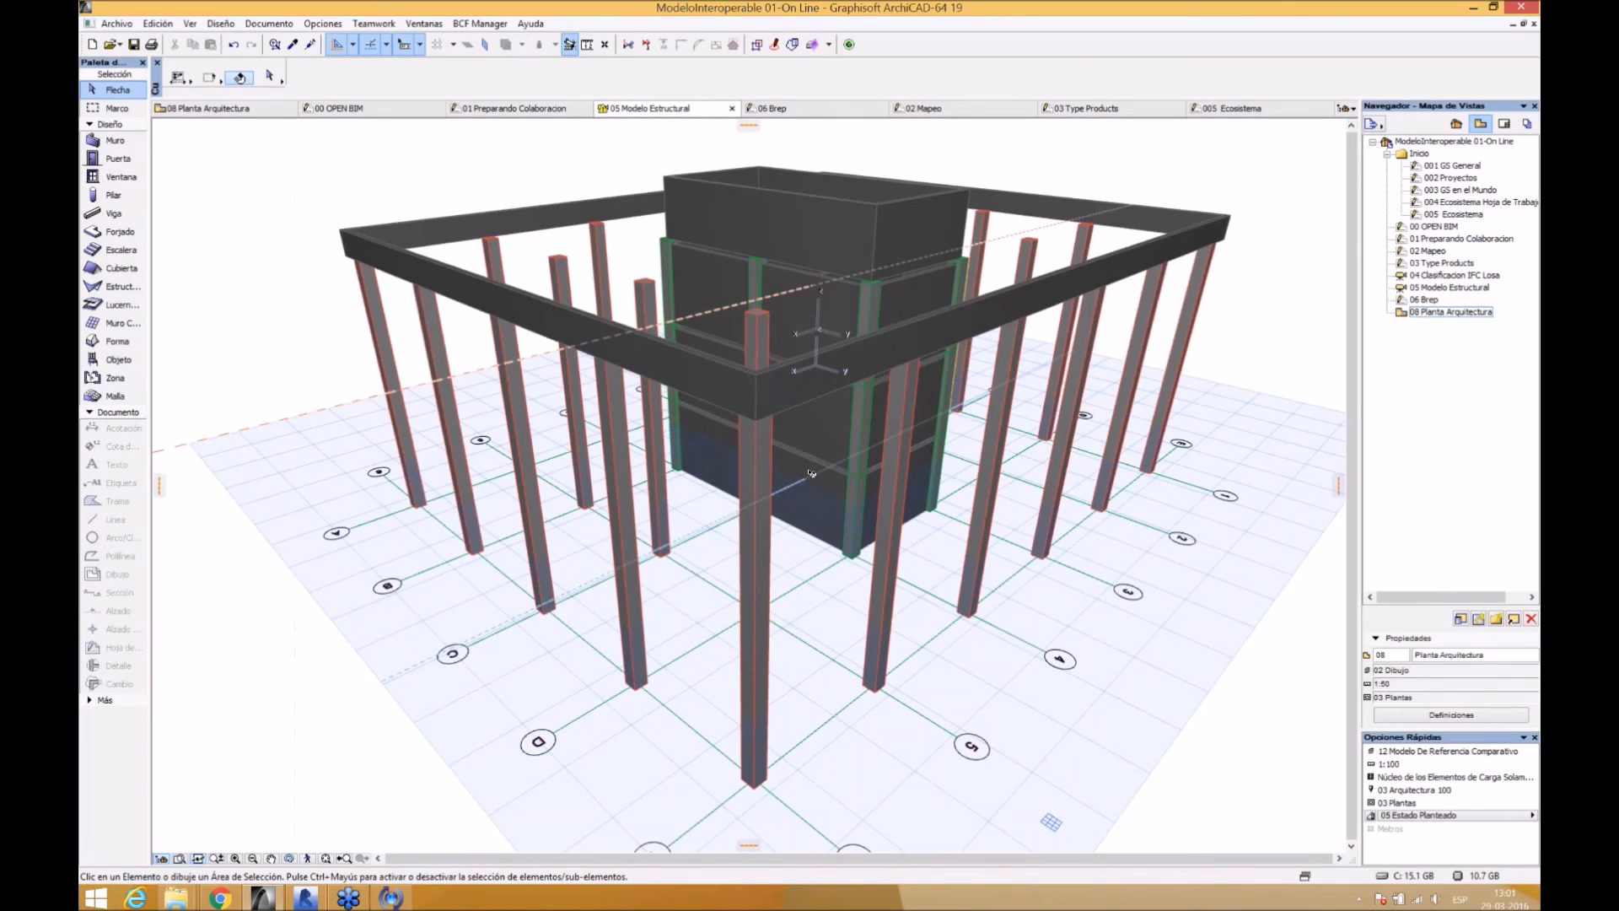
middle_click_drag(800, 483, 749, 429, "shift")
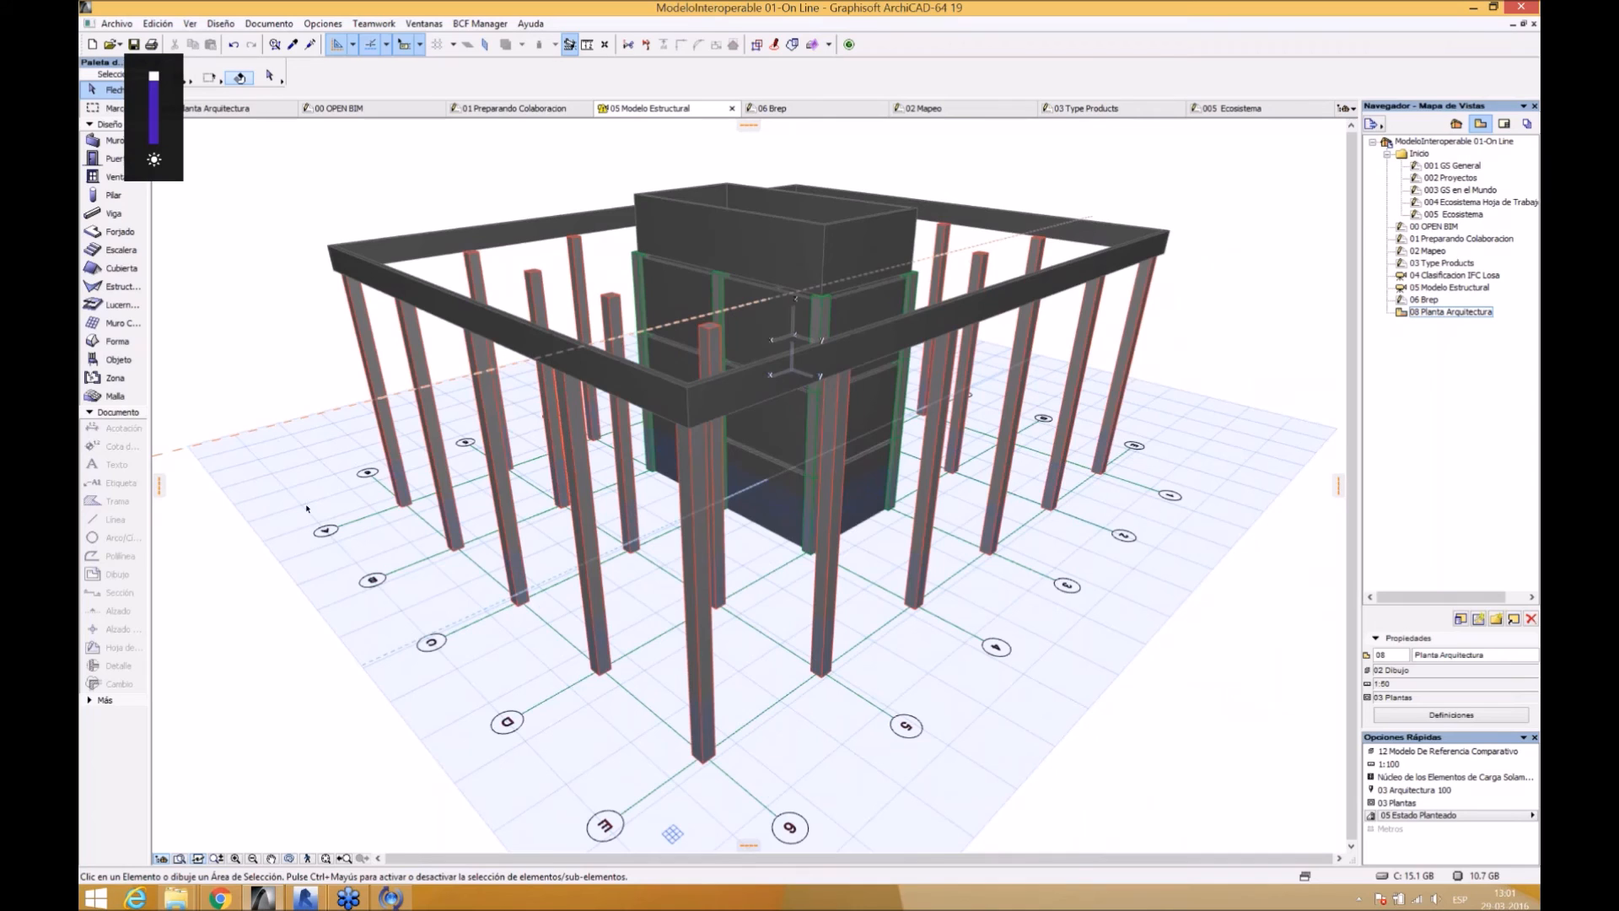
- Save the current floor plan with the comparison layers as a view with ID 09 named Planta Estructura Revit
key("F2")
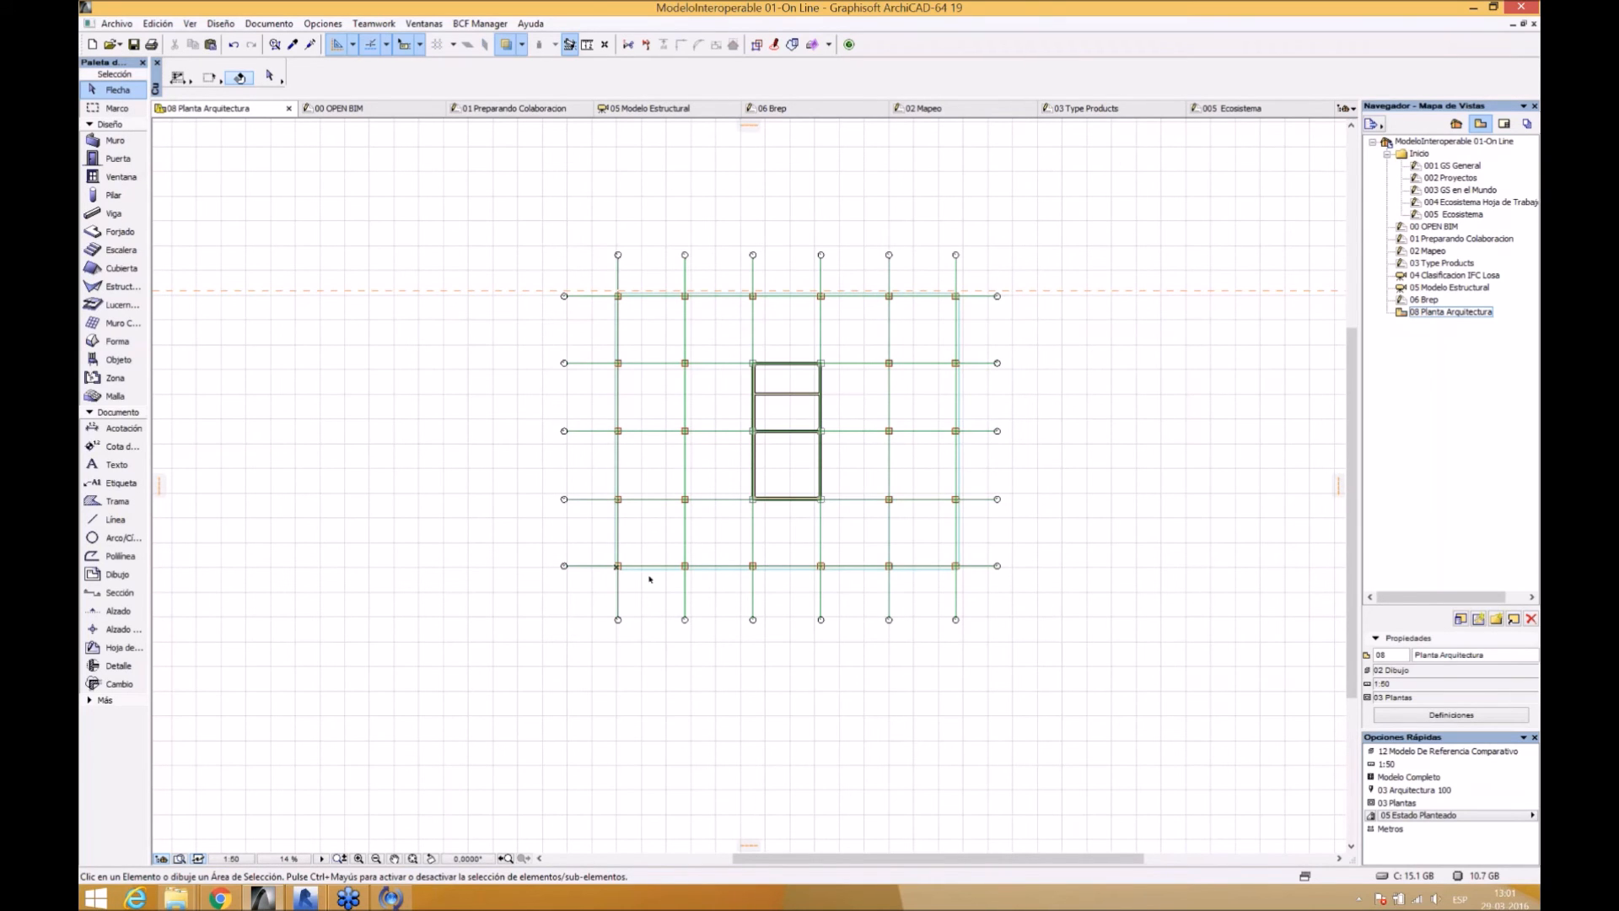
left_click(658, 457)
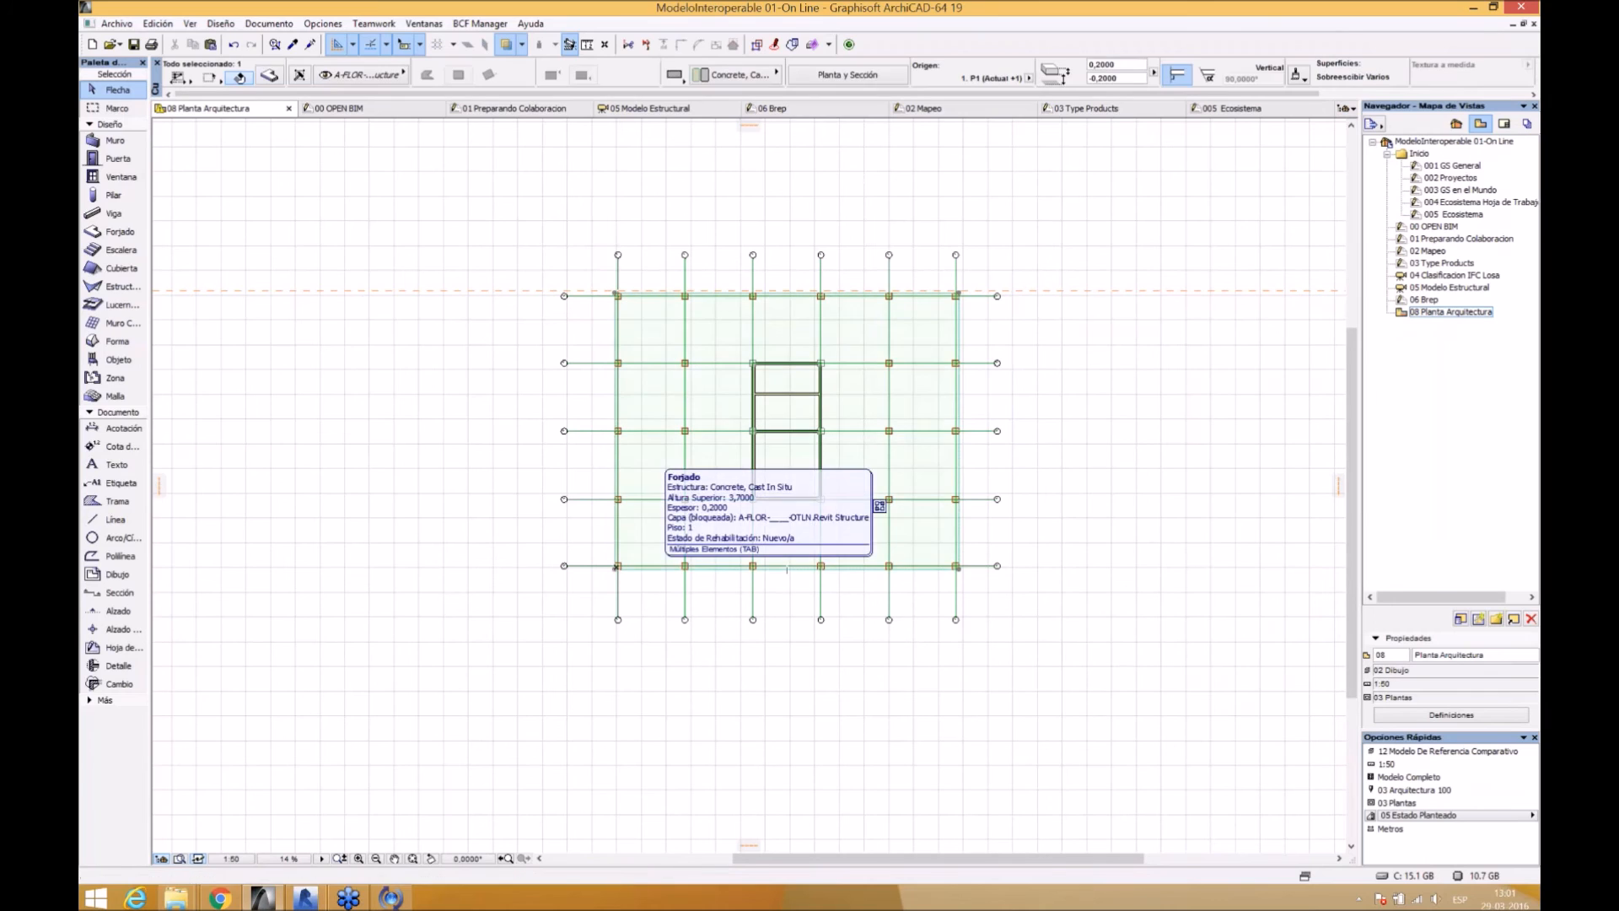
left_click(1063, 582)
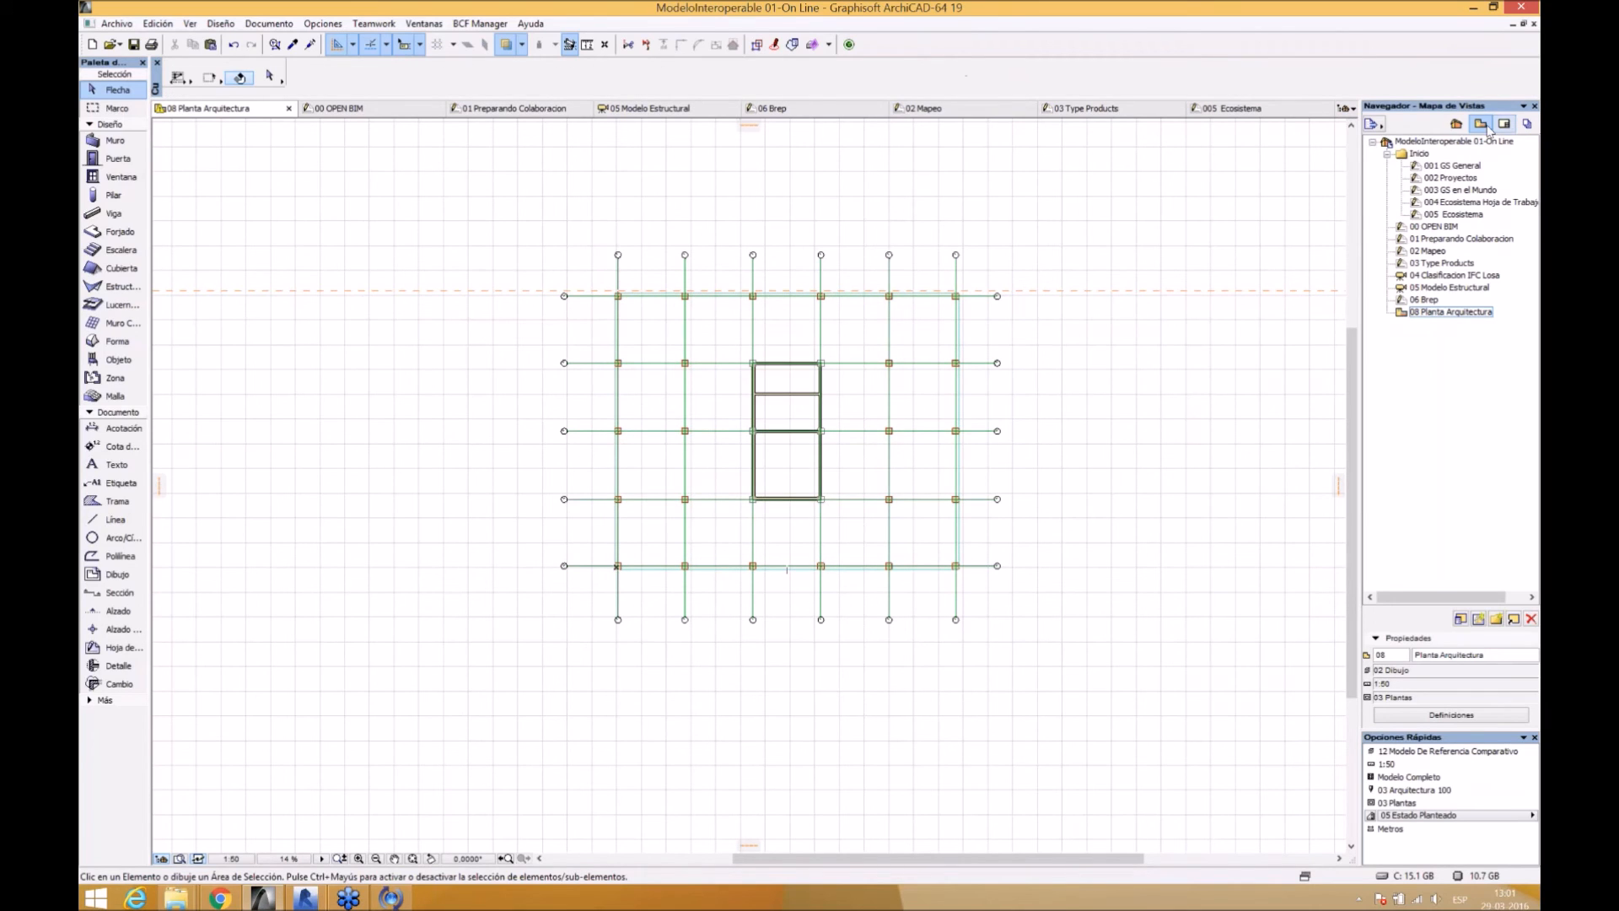
left_click(1478, 618)
type("09")
key("Tab")
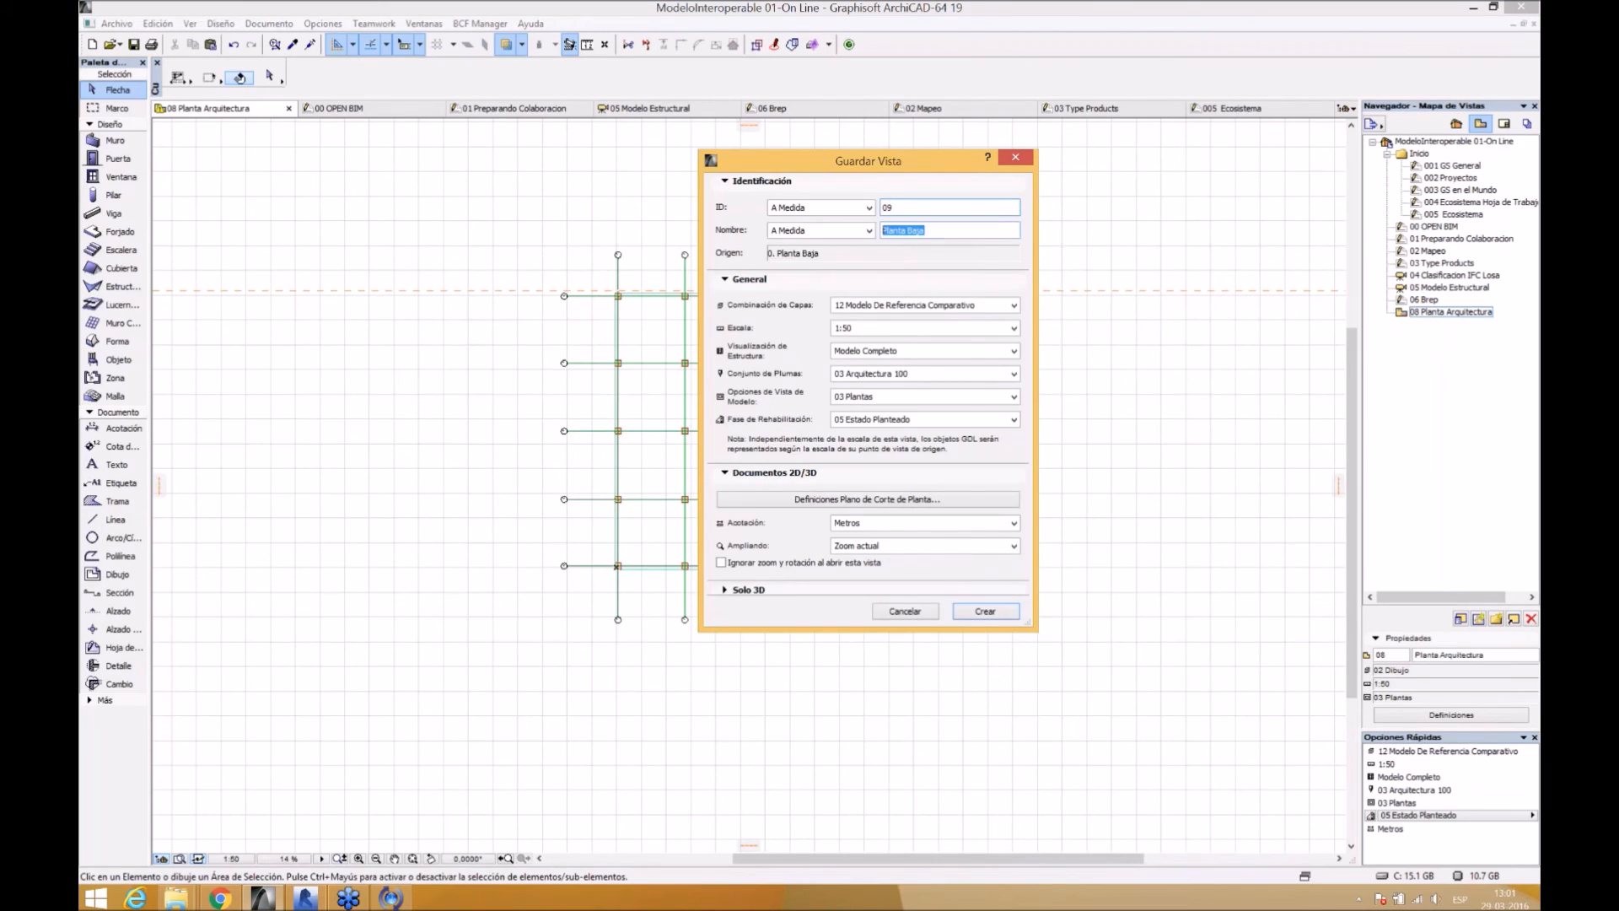
type("Planta Estructura Revit")
left_click(983, 611)
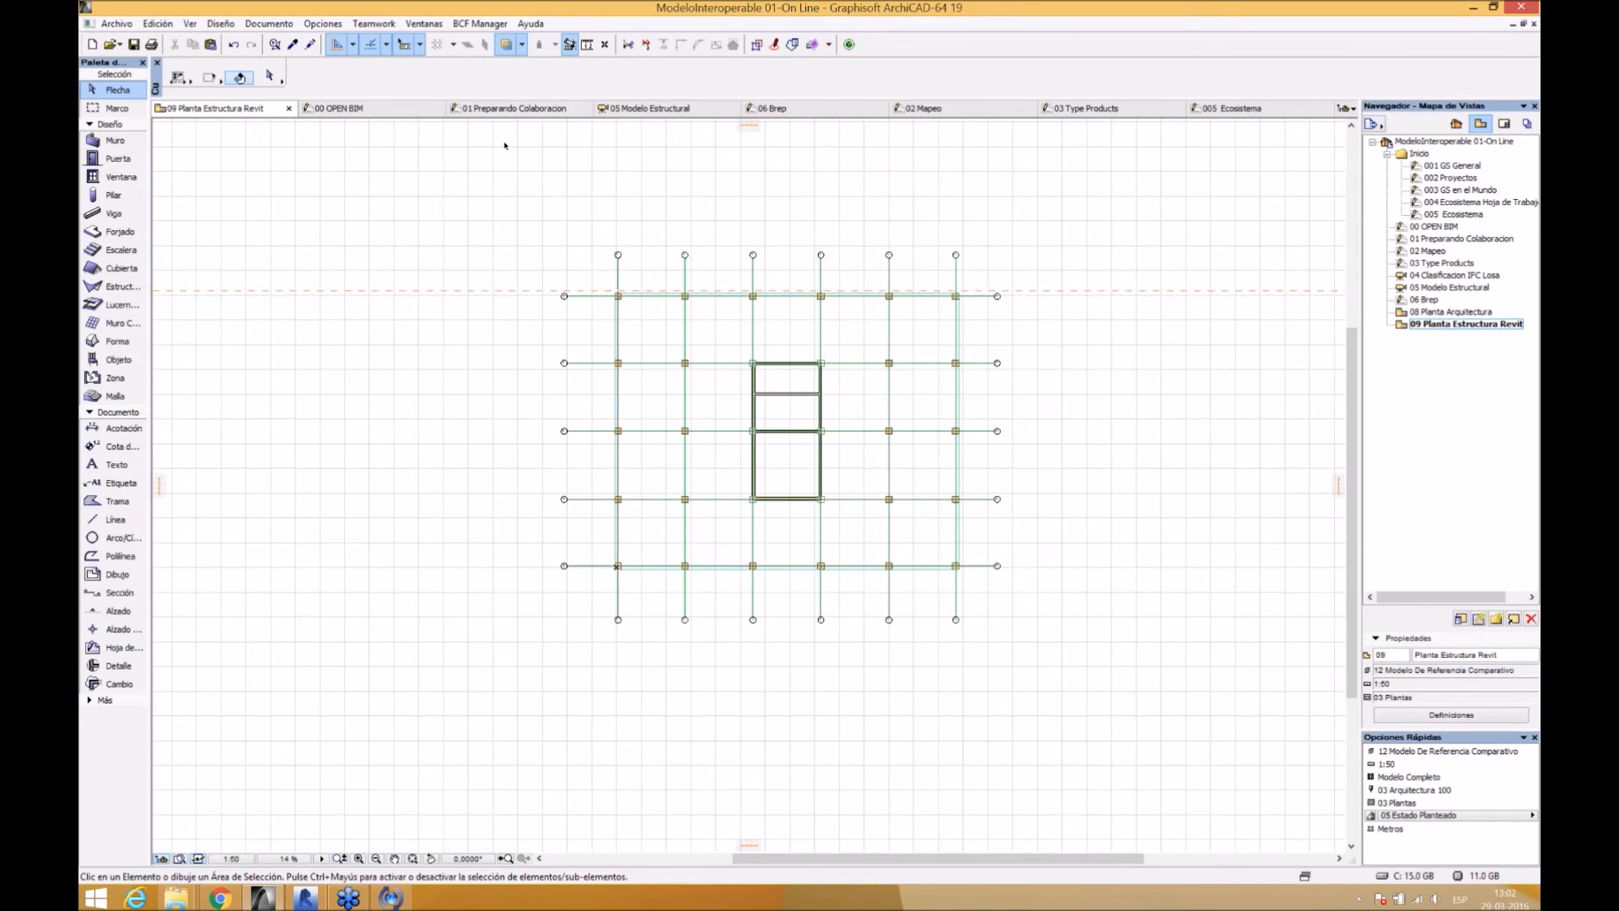
- Open the 08 Planta Arquitectura view and set the 09 Planta Estructura Revit view as its trace reference
double_click(1458, 311)
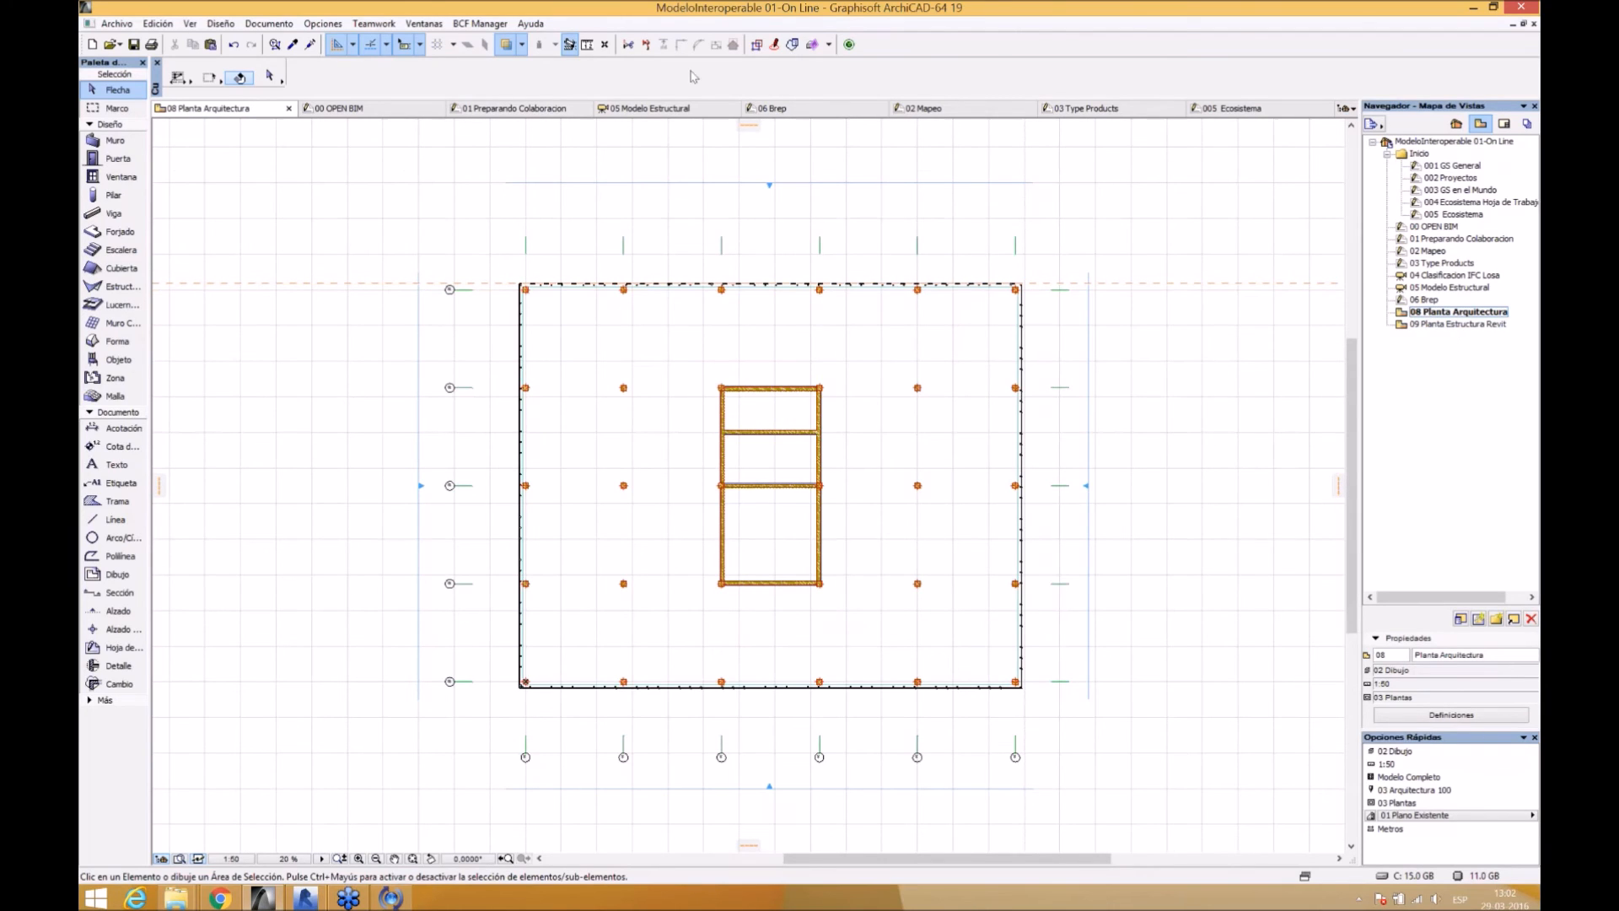
left_click(524, 46)
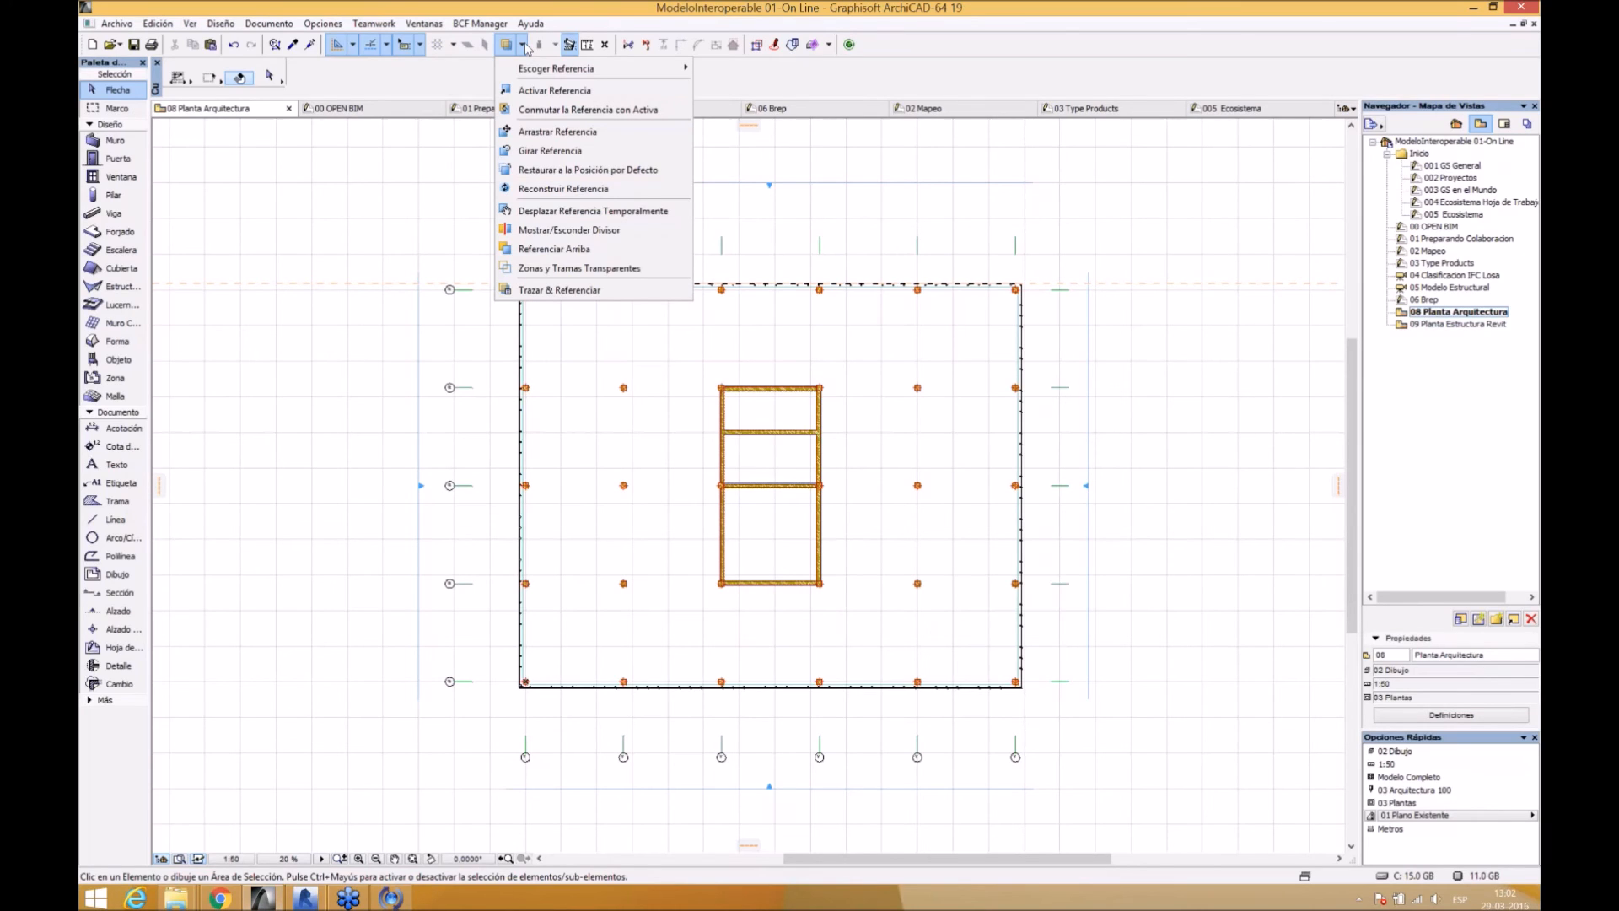
mouse_move(544, 69)
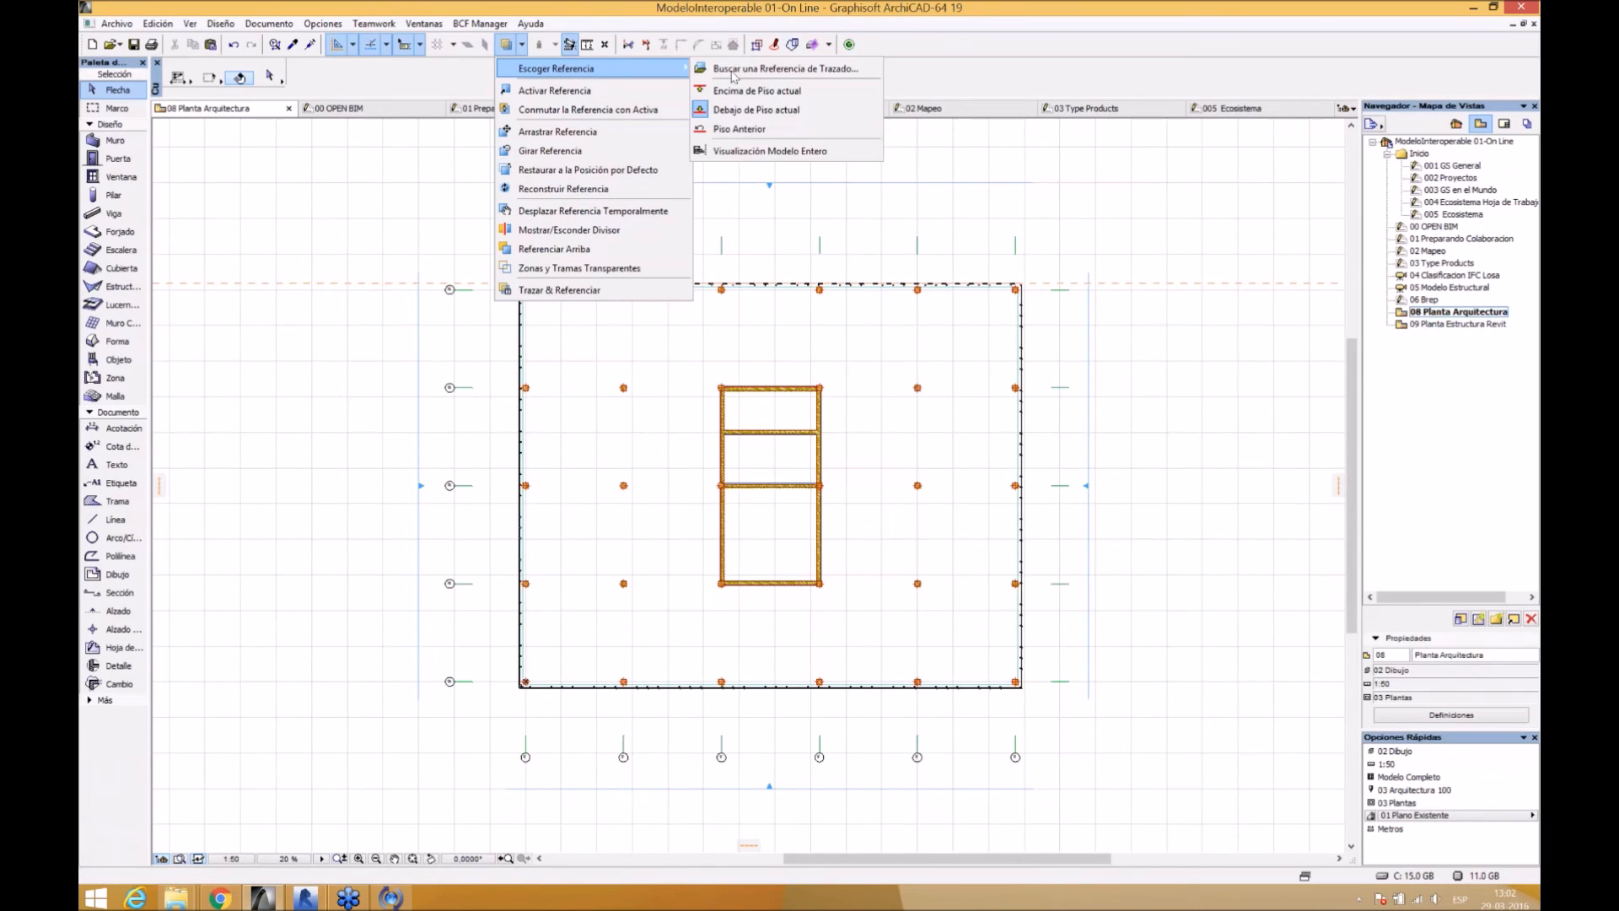
left_click(738, 70)
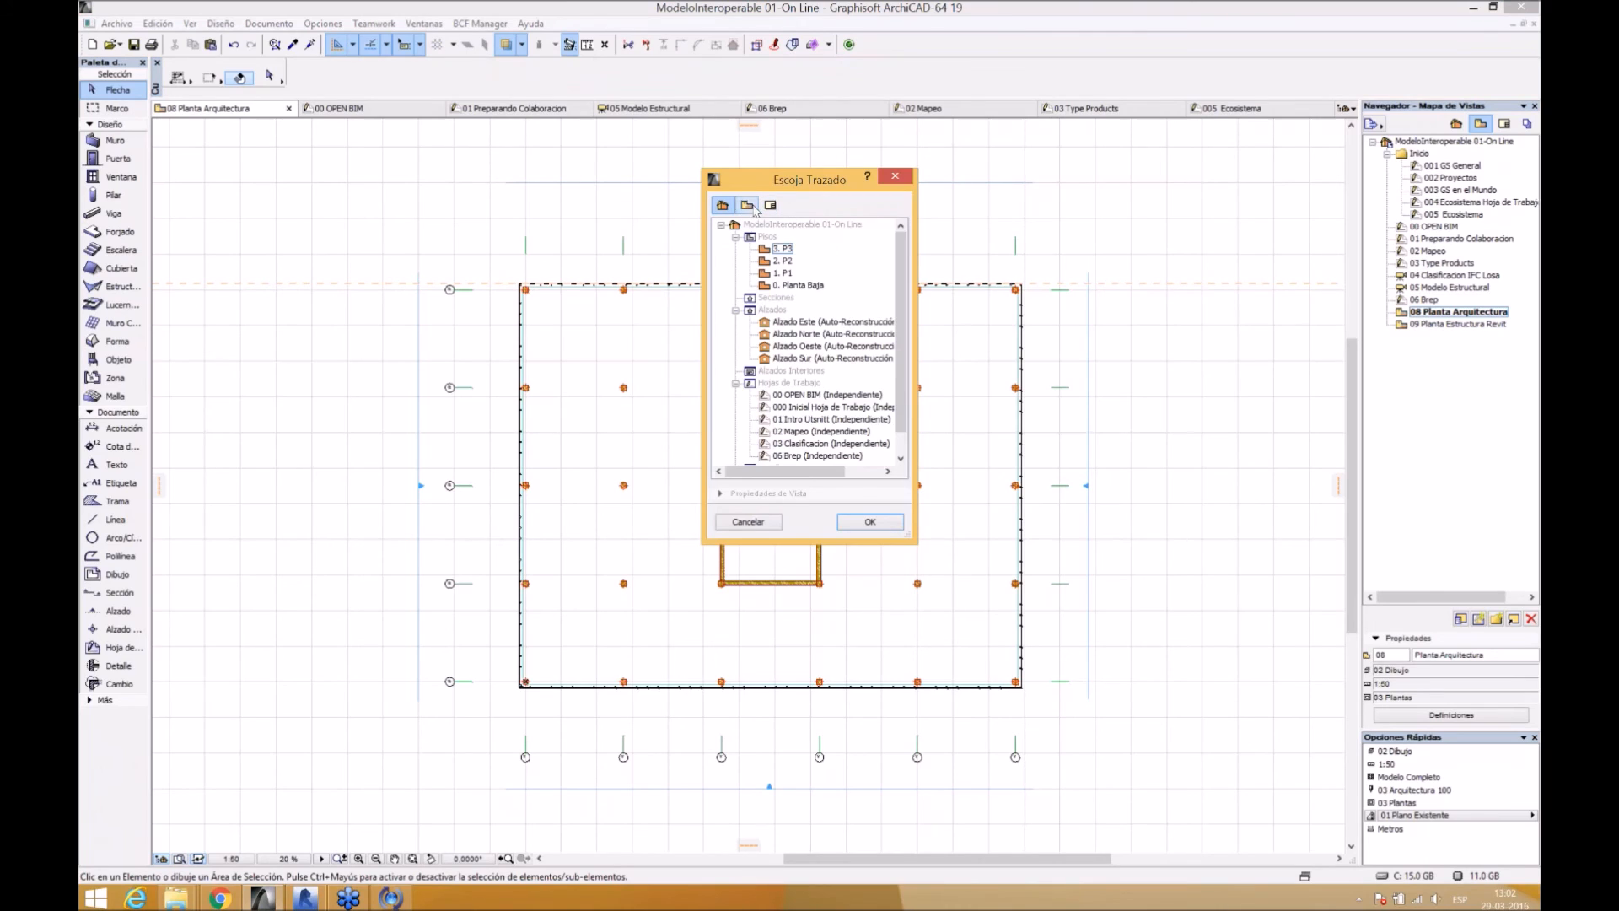
left_click(746, 206)
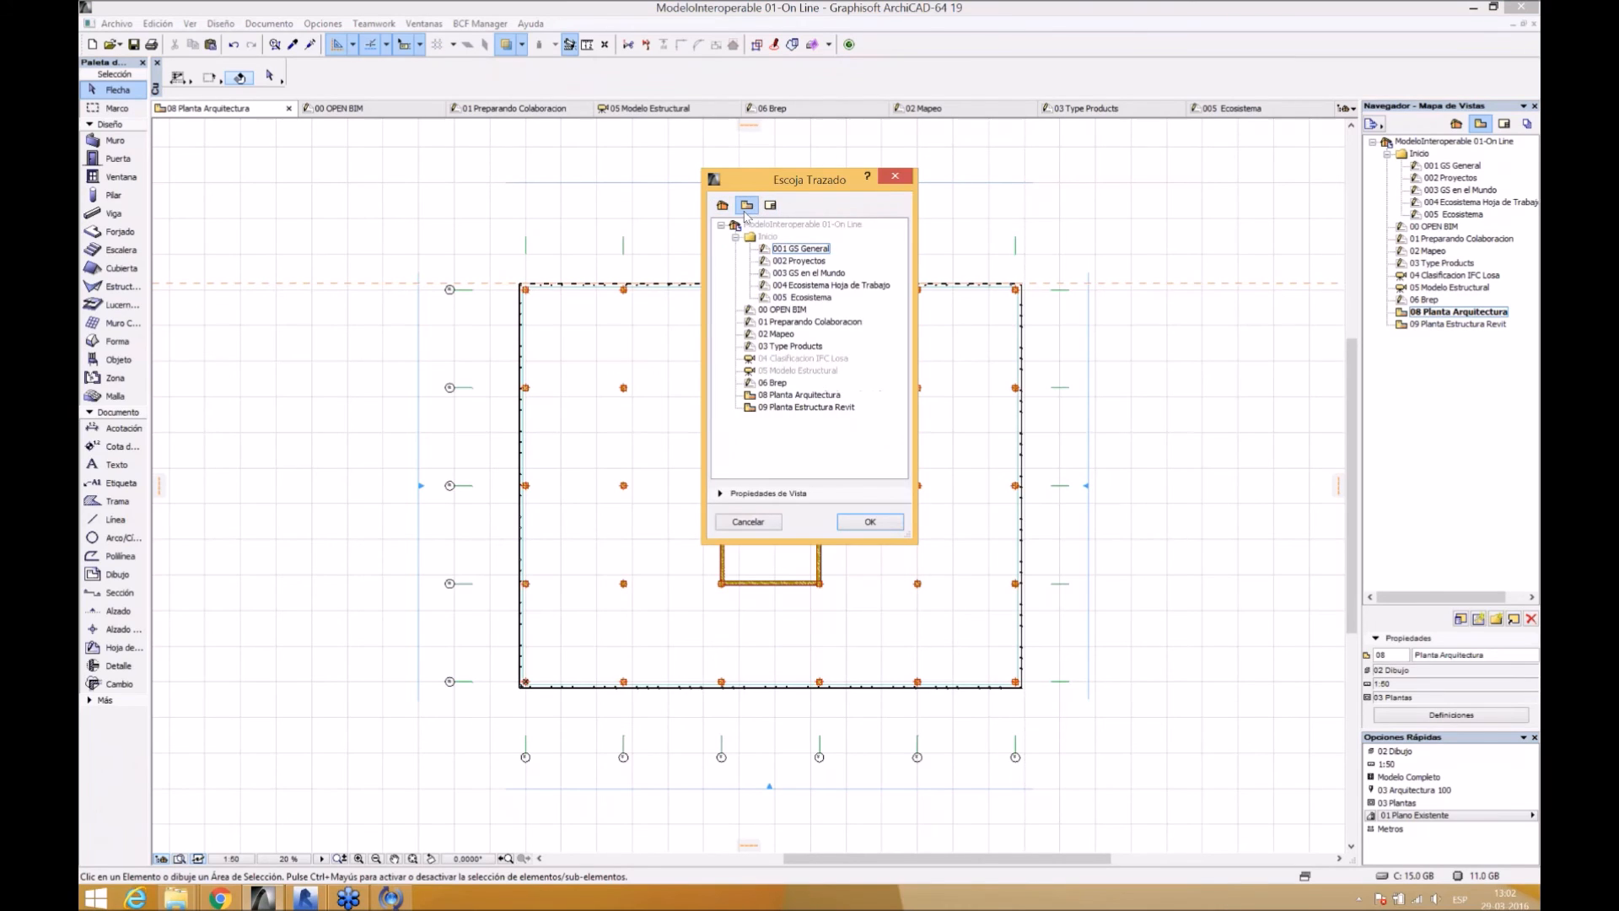
left_click(815, 411)
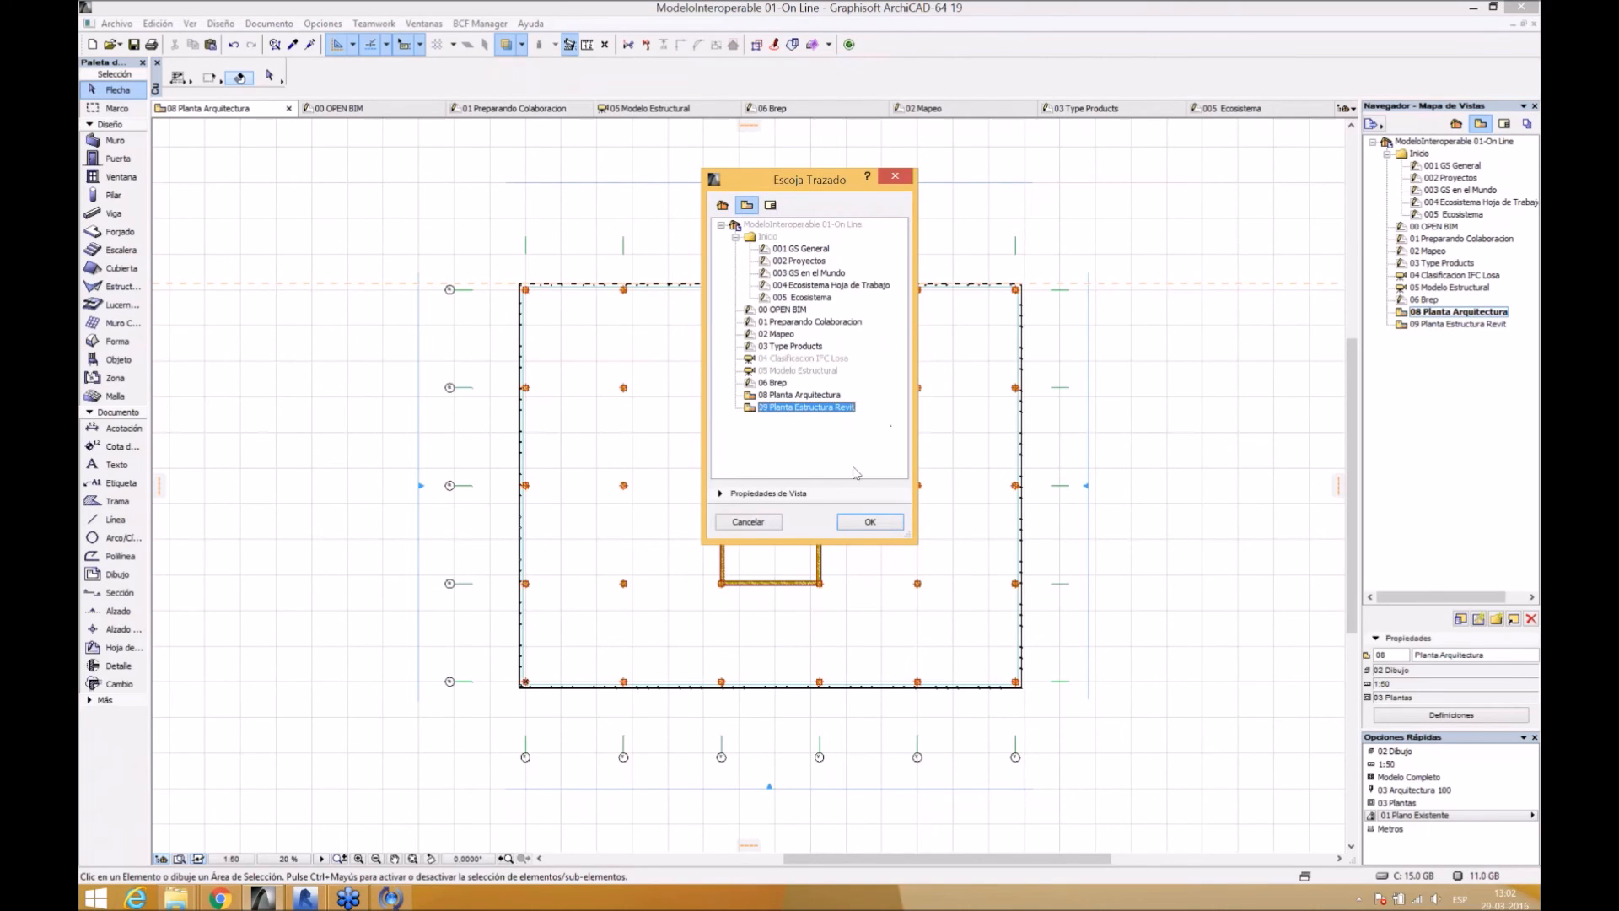
left_click(871, 523)
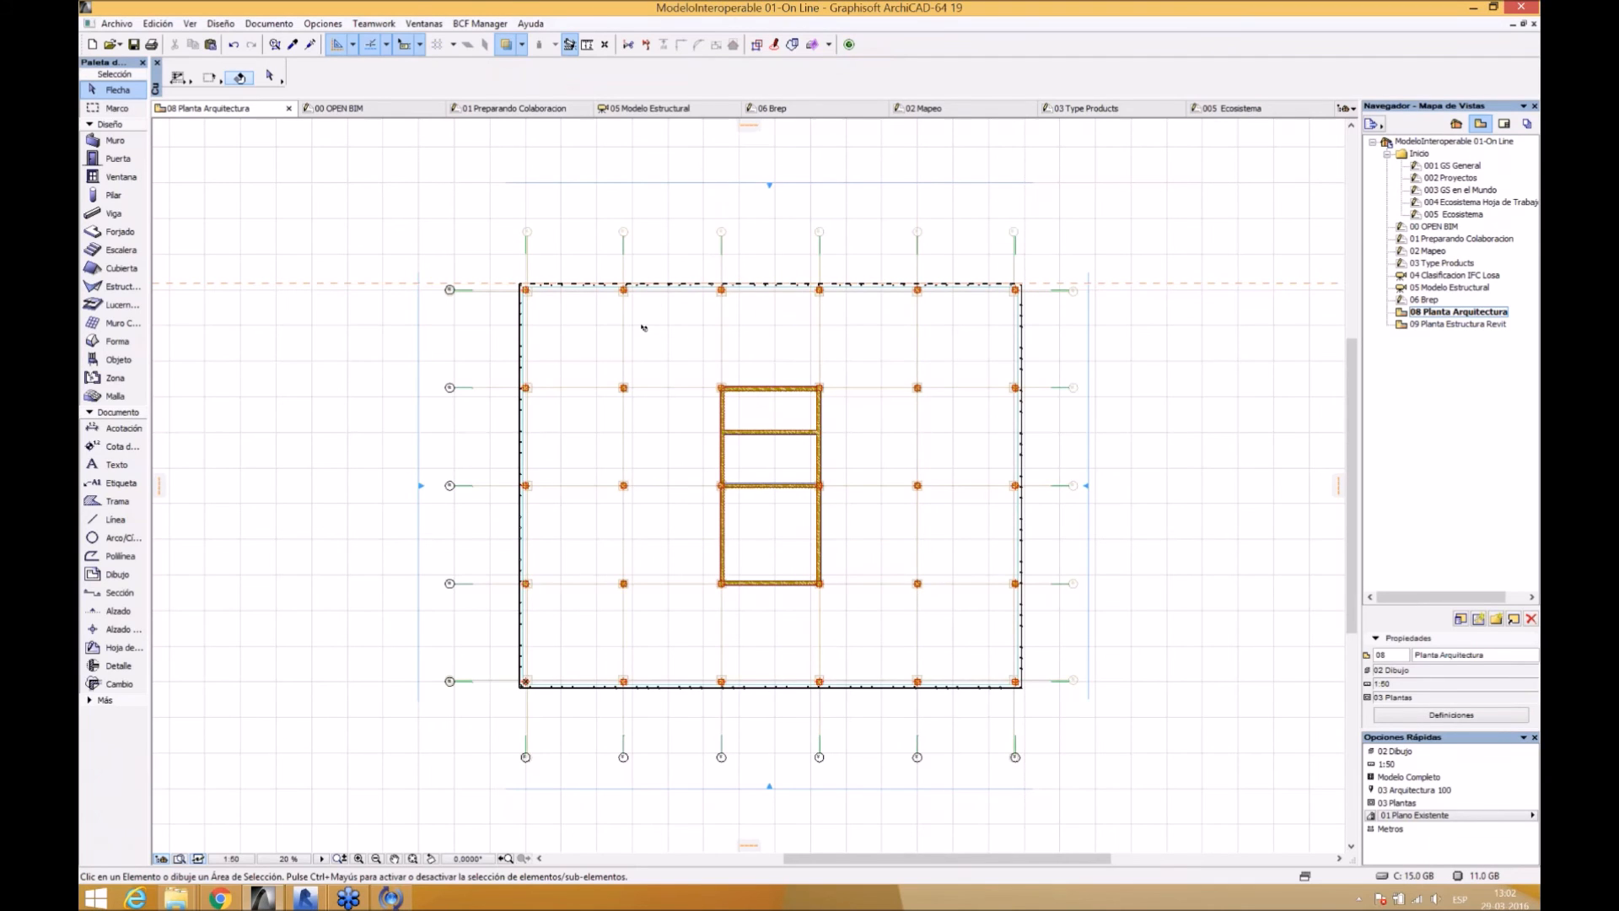
- Compare the columns, grids and core walls with the traced Revit structure on the ground floor and upper storeys
scroll(625, 304, "down", 2)
scroll(625, 315, "up", 5)
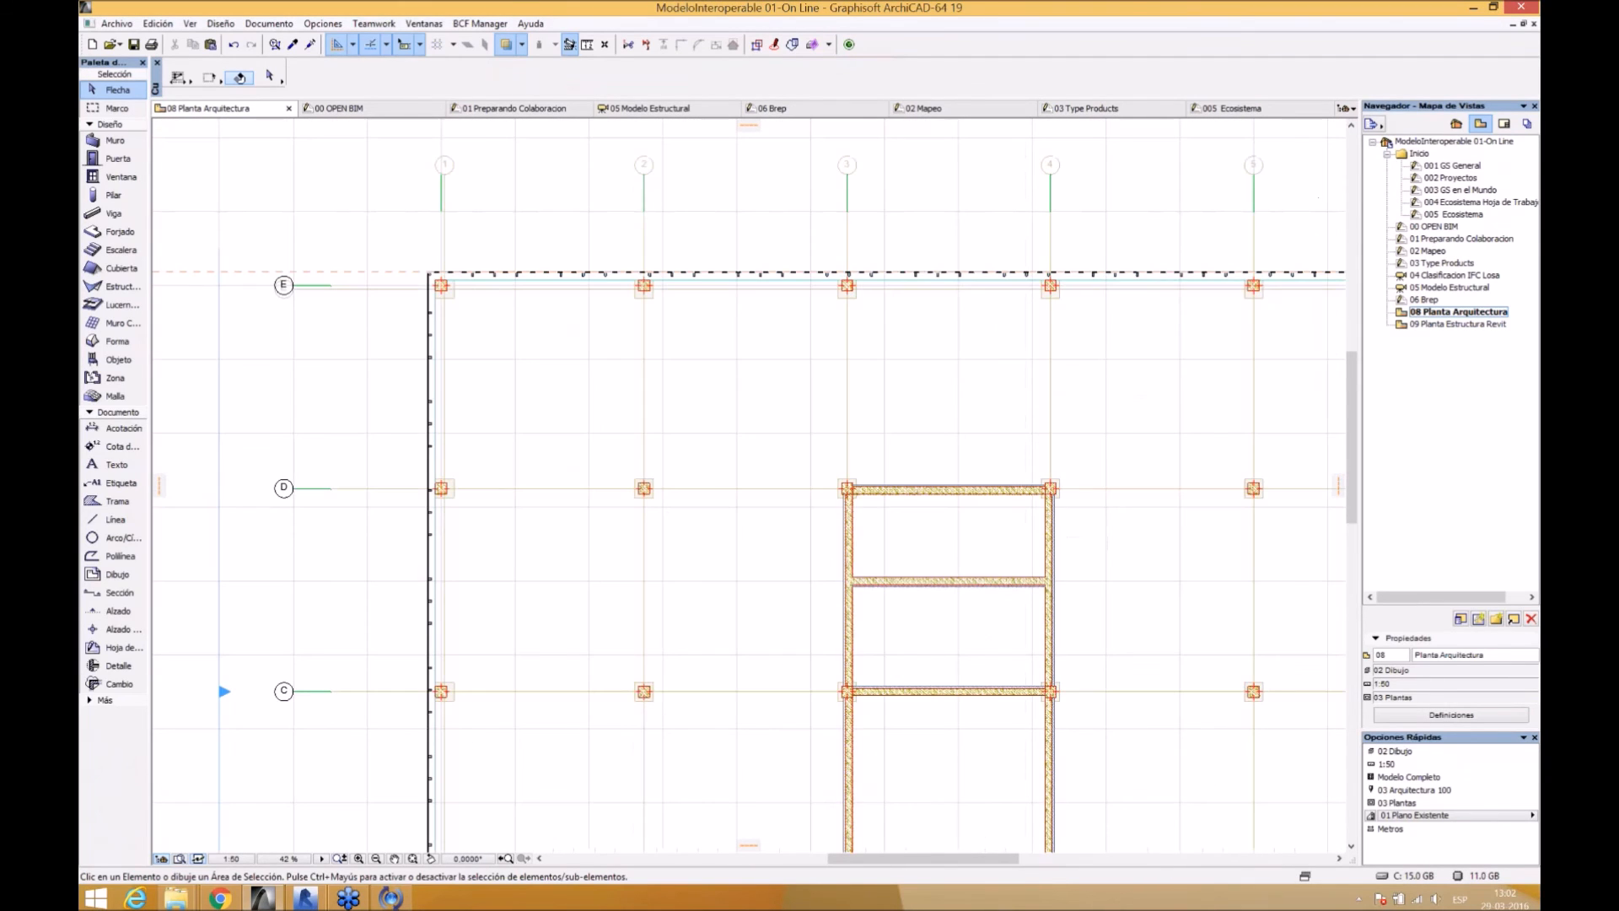
middle_click_drag(672, 312, 742, 289)
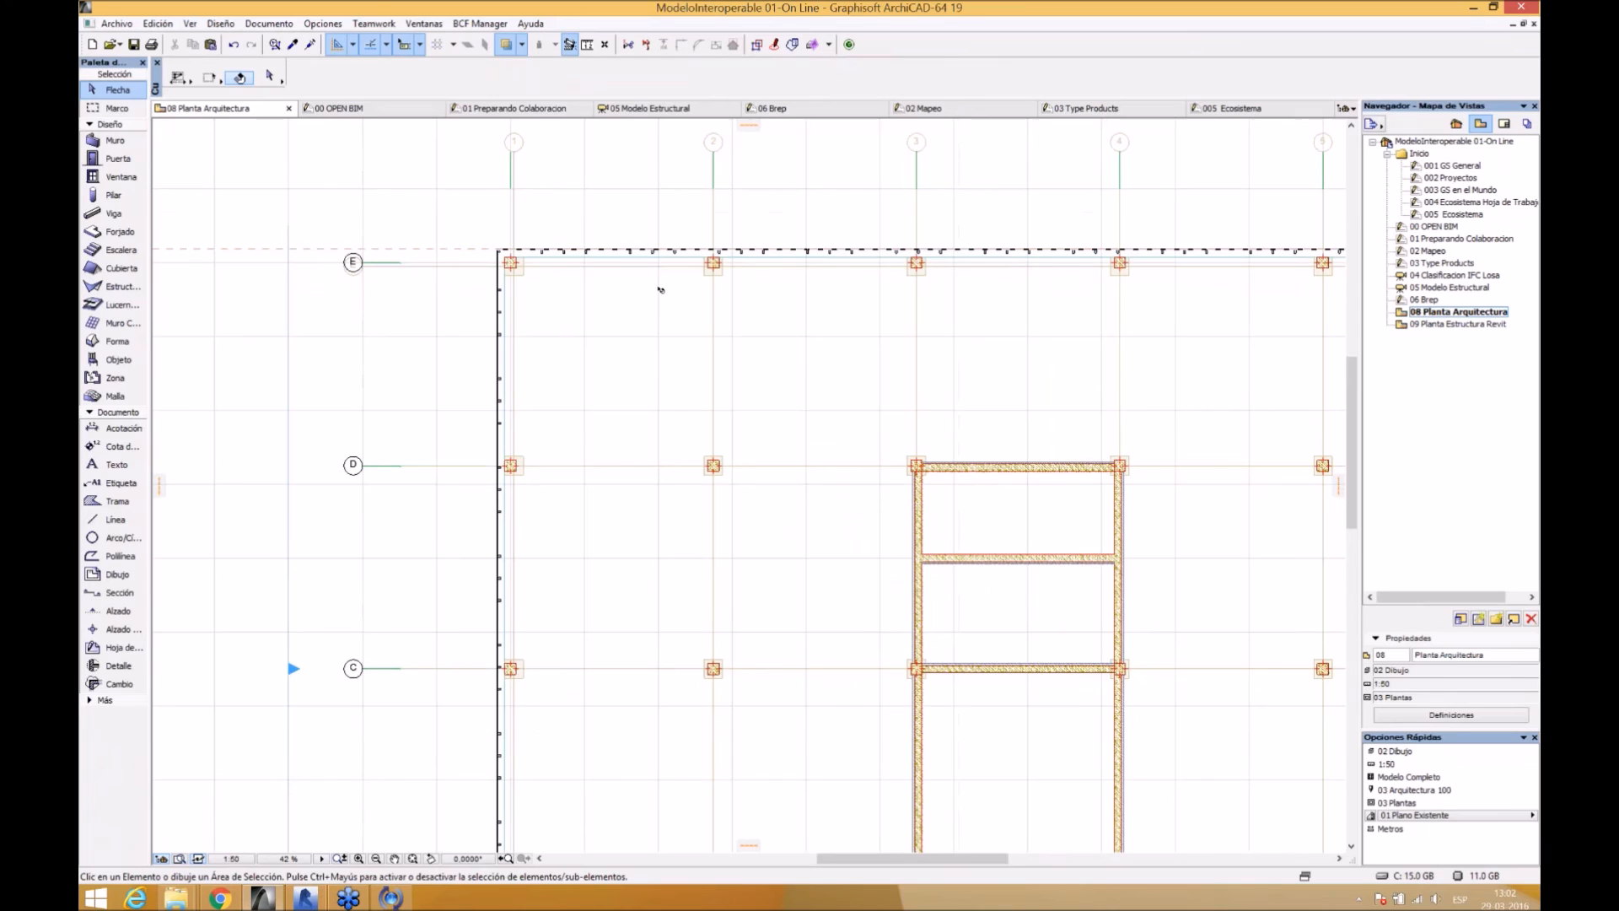
scroll(452, 221, "up", 4)
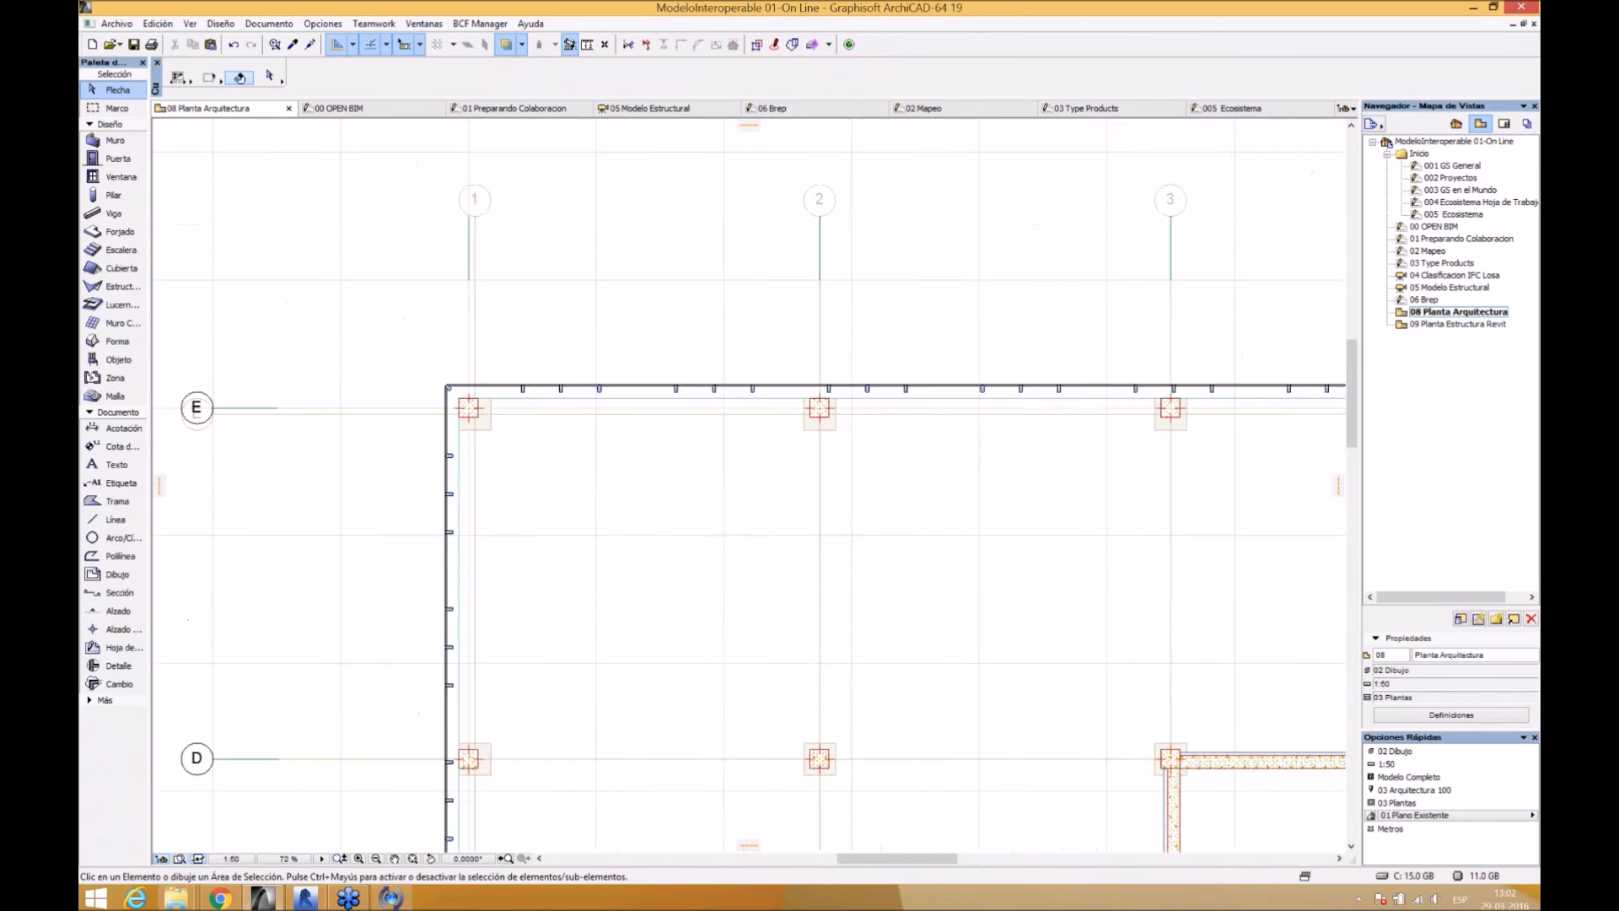
scroll(604, 301, "down", 3)
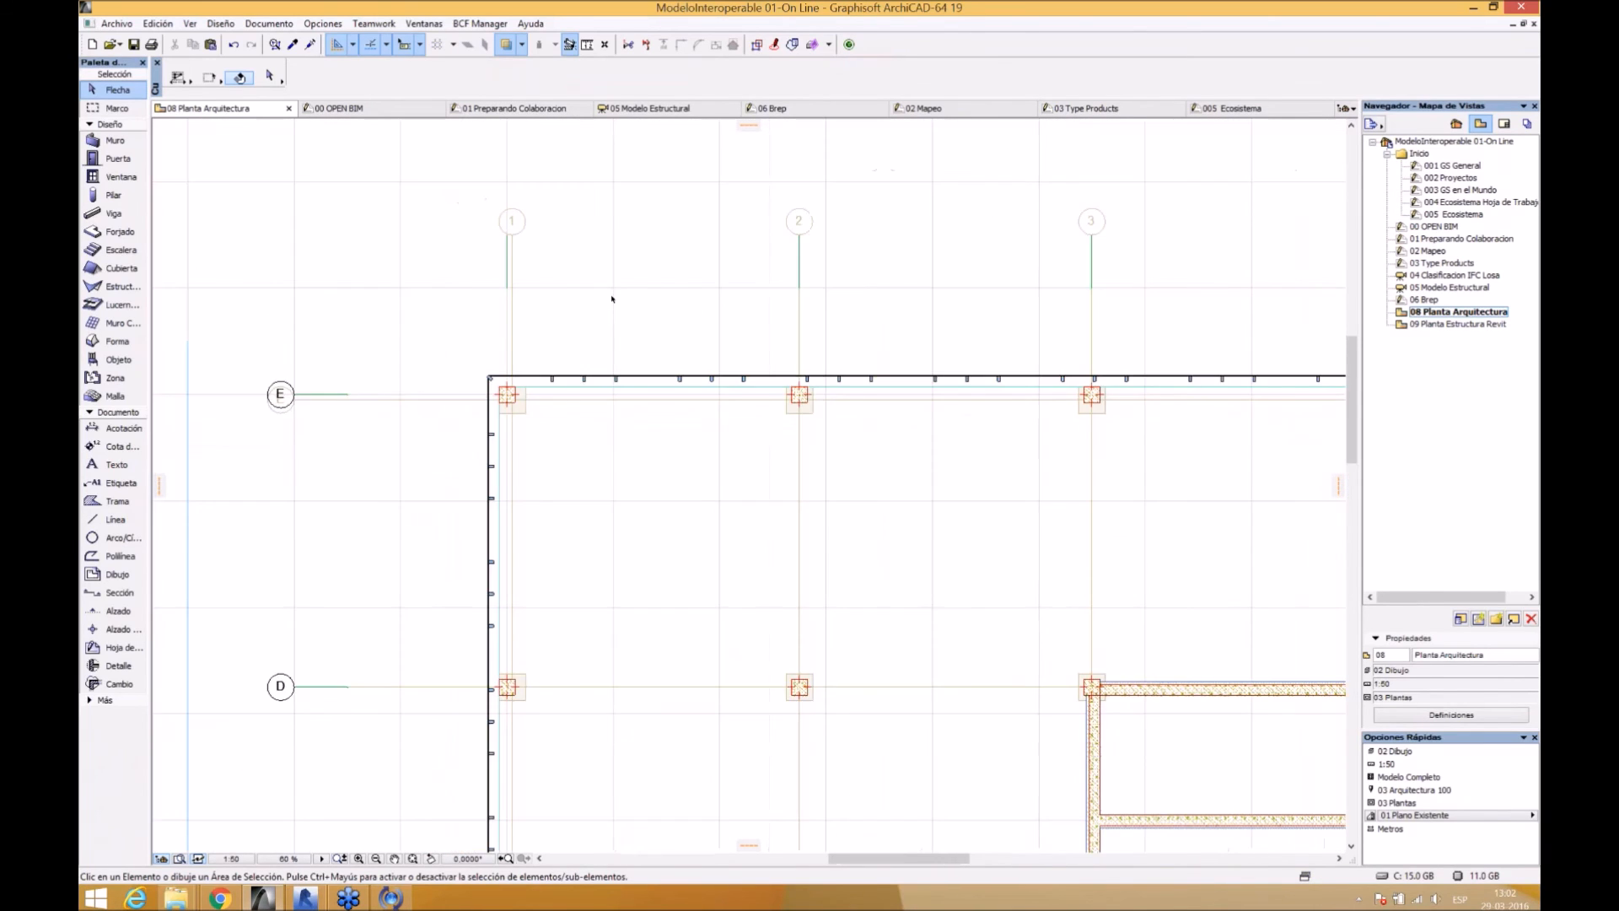
scroll(533, 375, "down", 2)
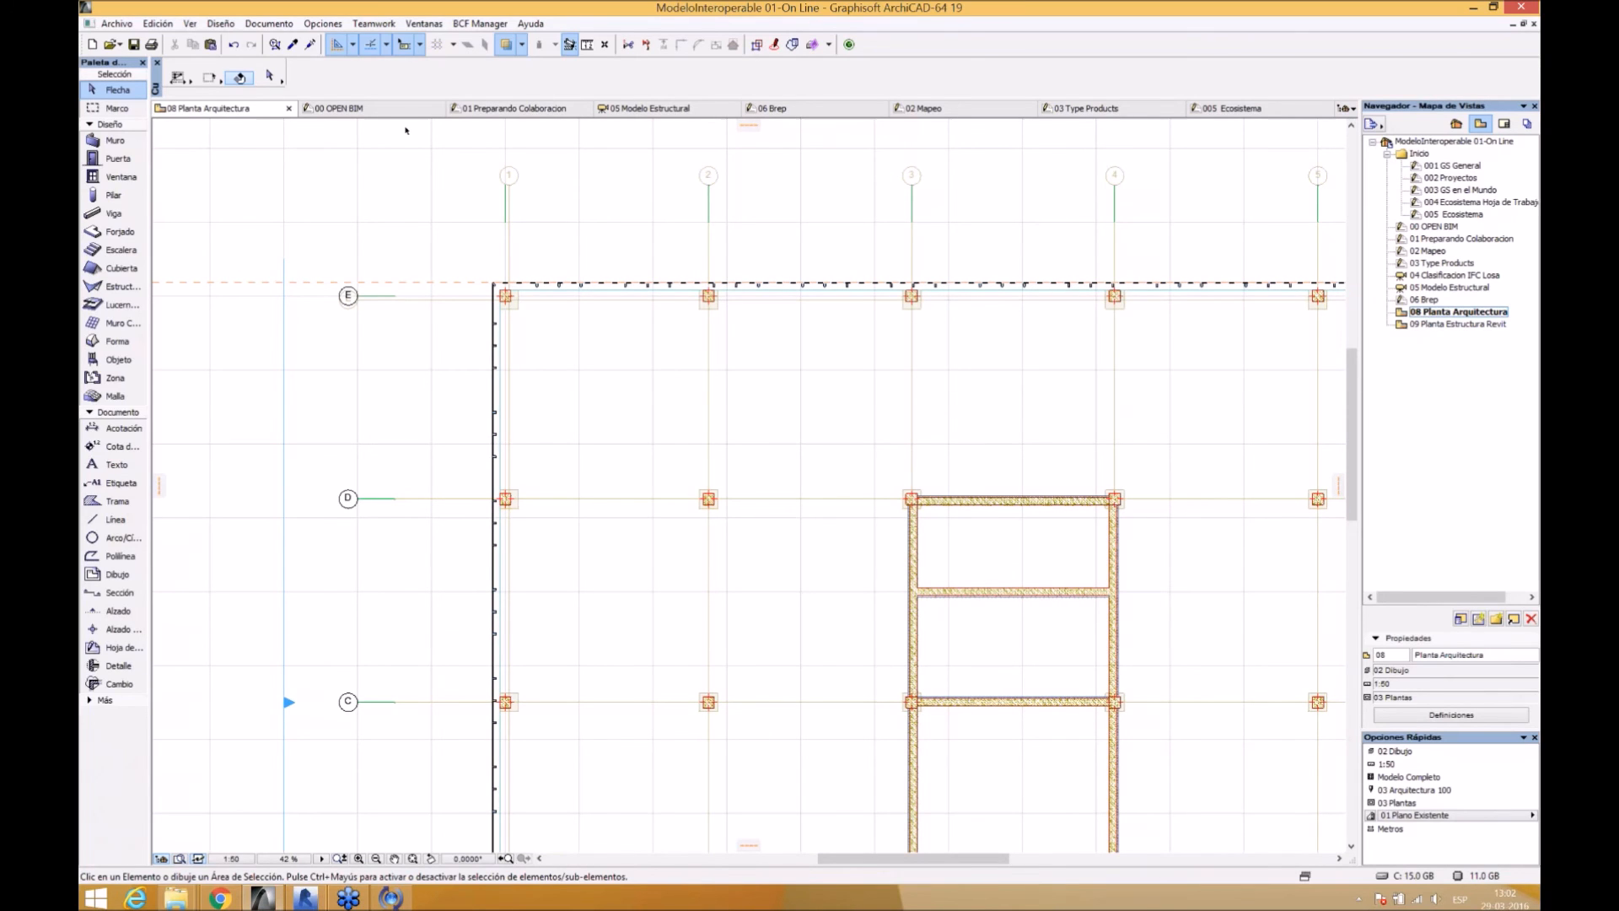
key("ctrl+Up")
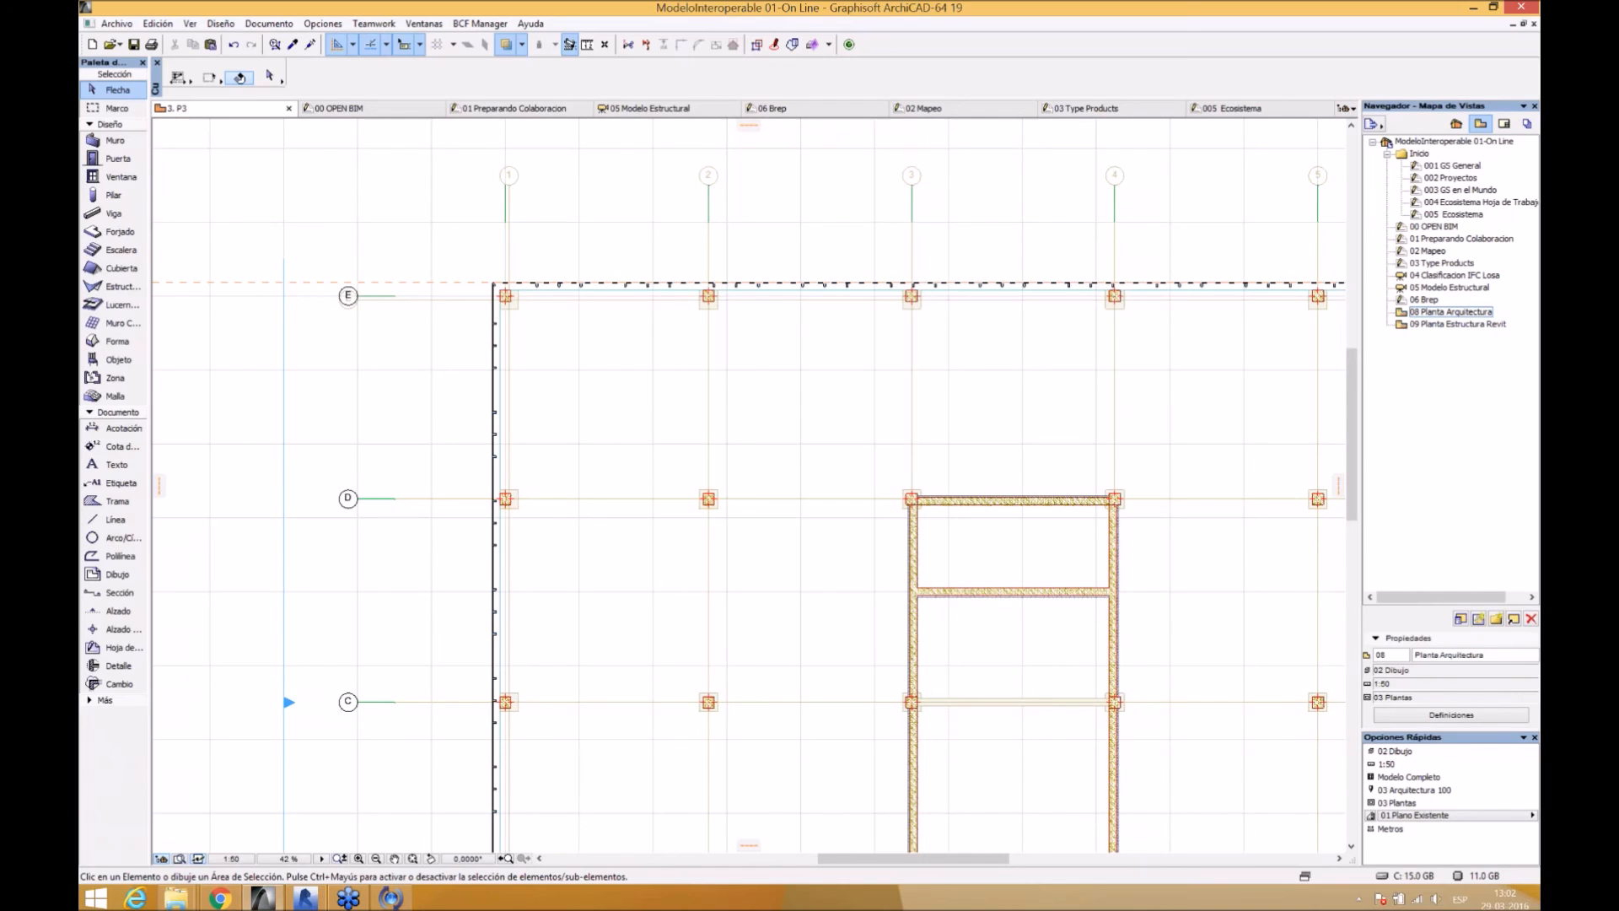
middle_click_drag(577, 304, 477, 230)
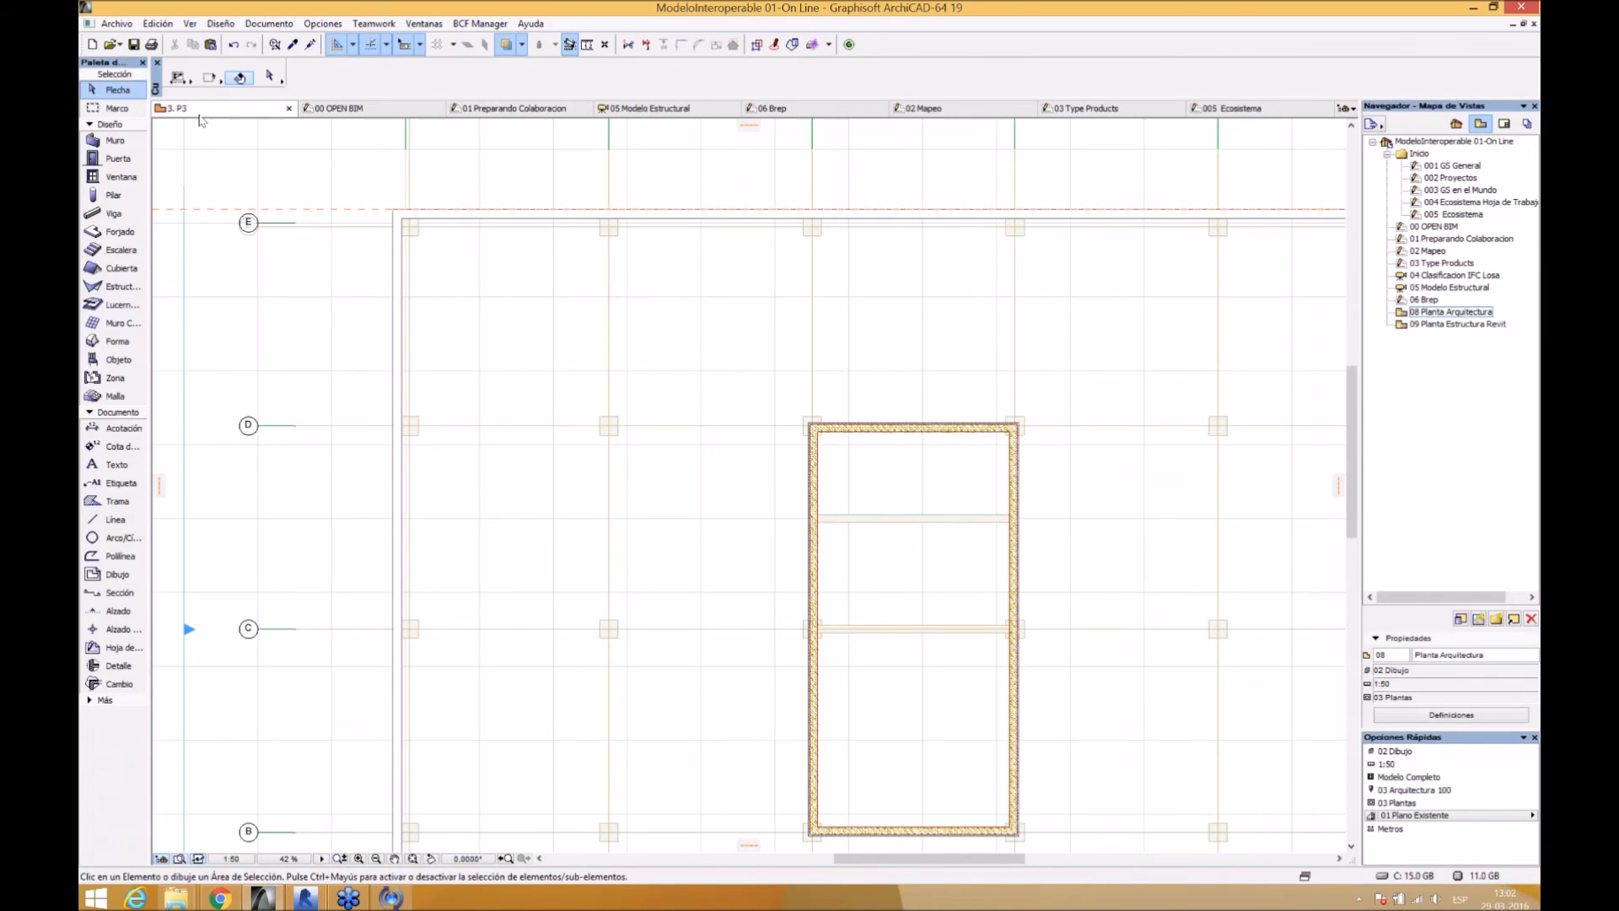
key("ctrl+Down")
key("ctrl+Down")
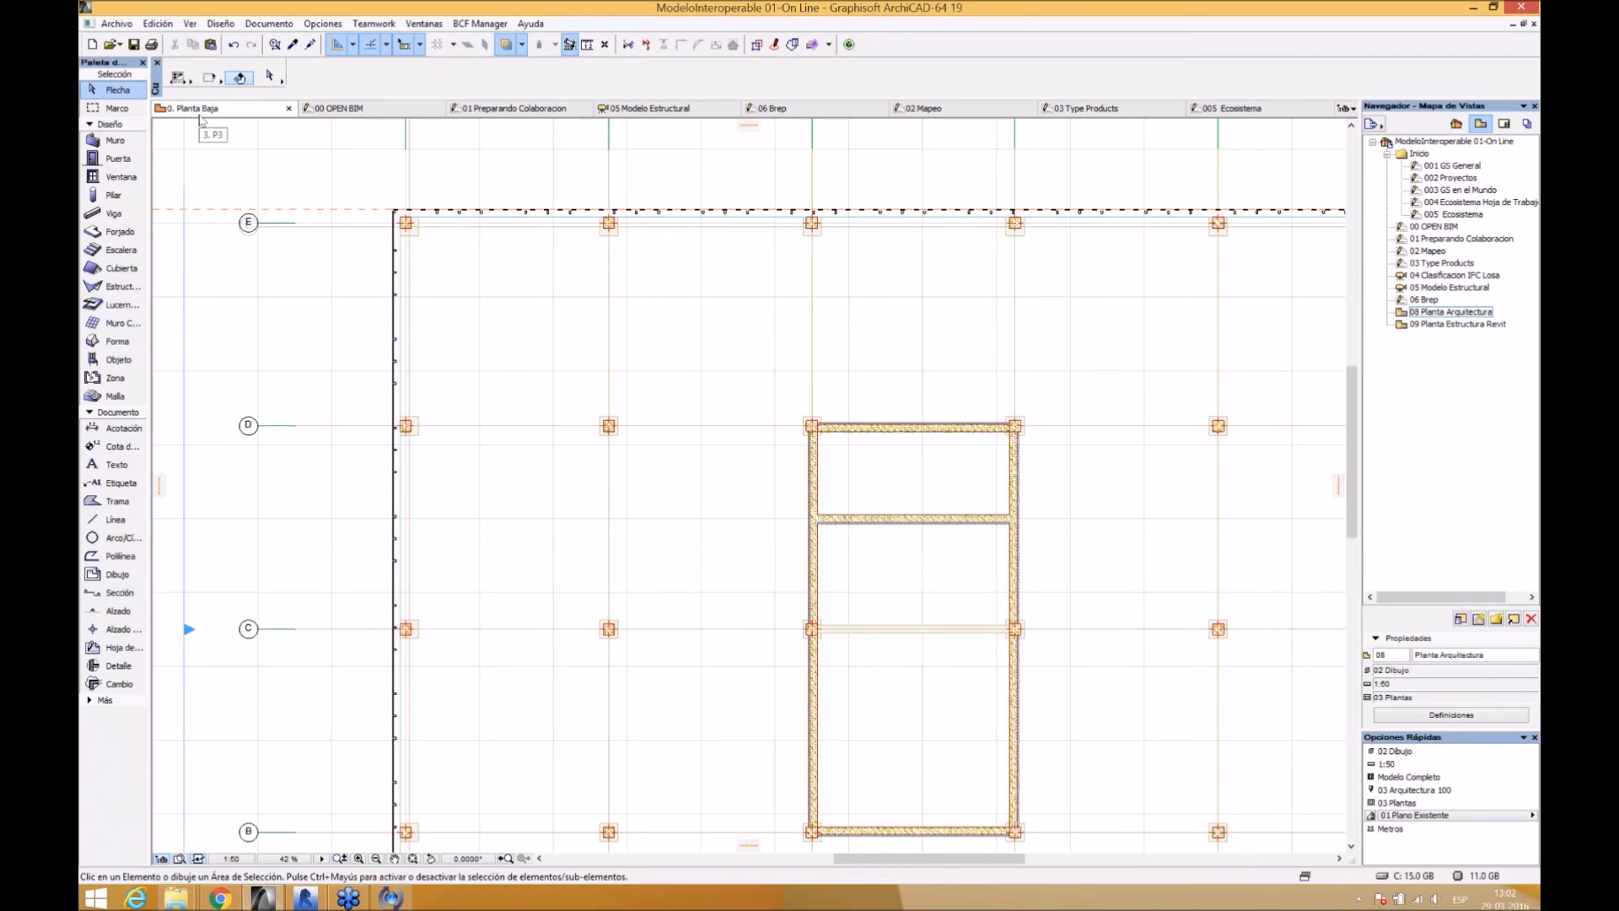
scroll(804, 424, "down", 5)
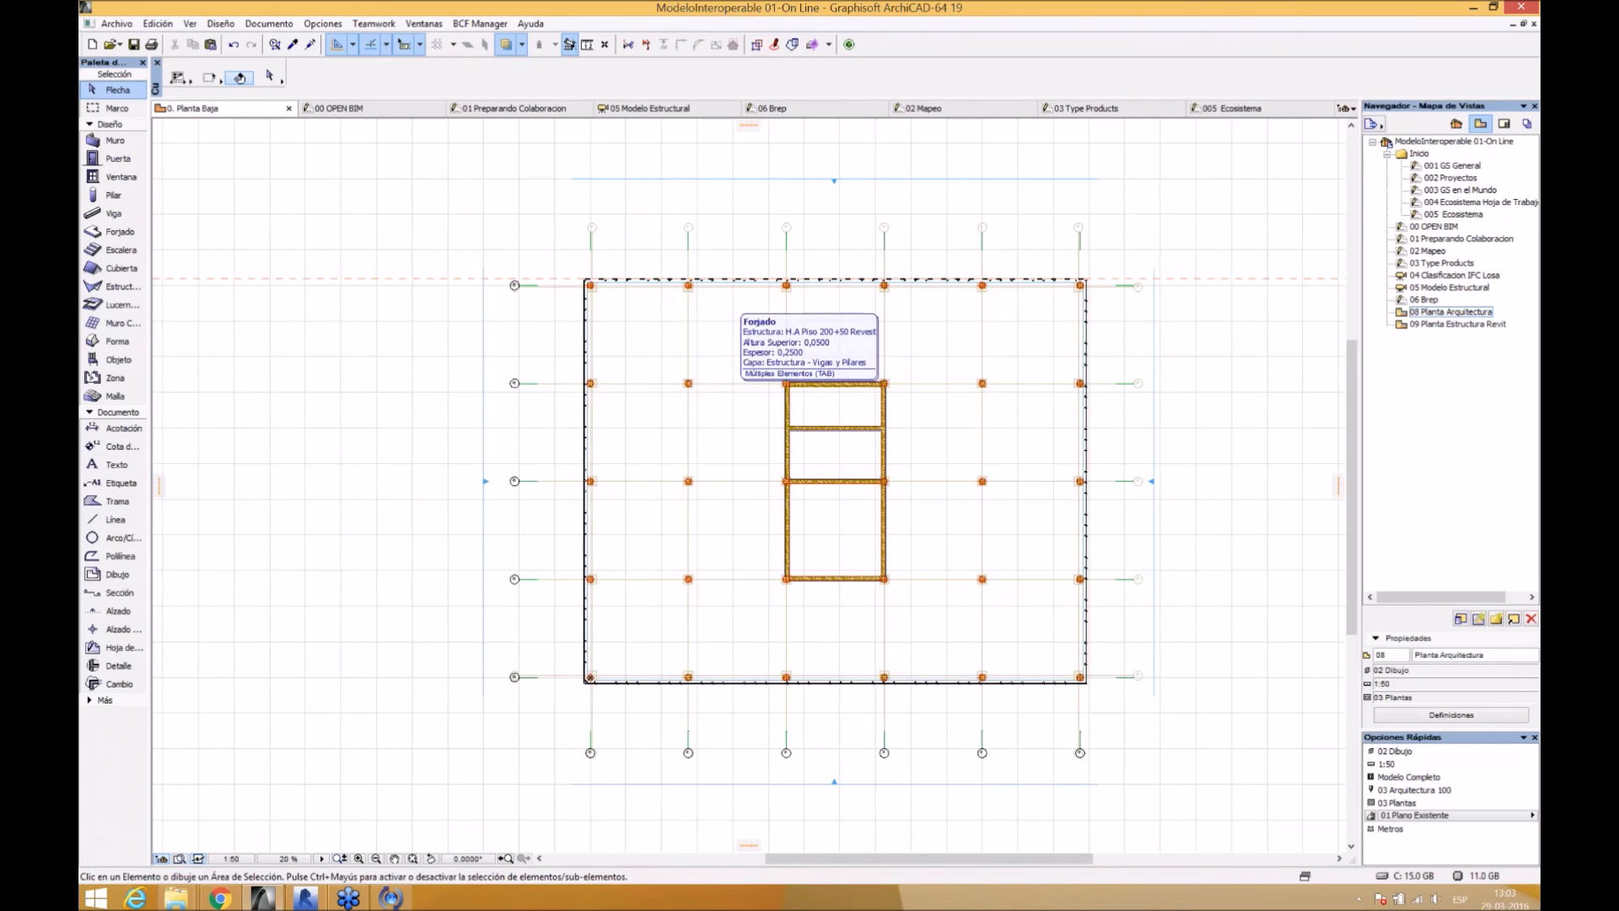
- Show the trace reference splitter and sweep it across the ground floor plan to compare both models
left_click(522, 44)
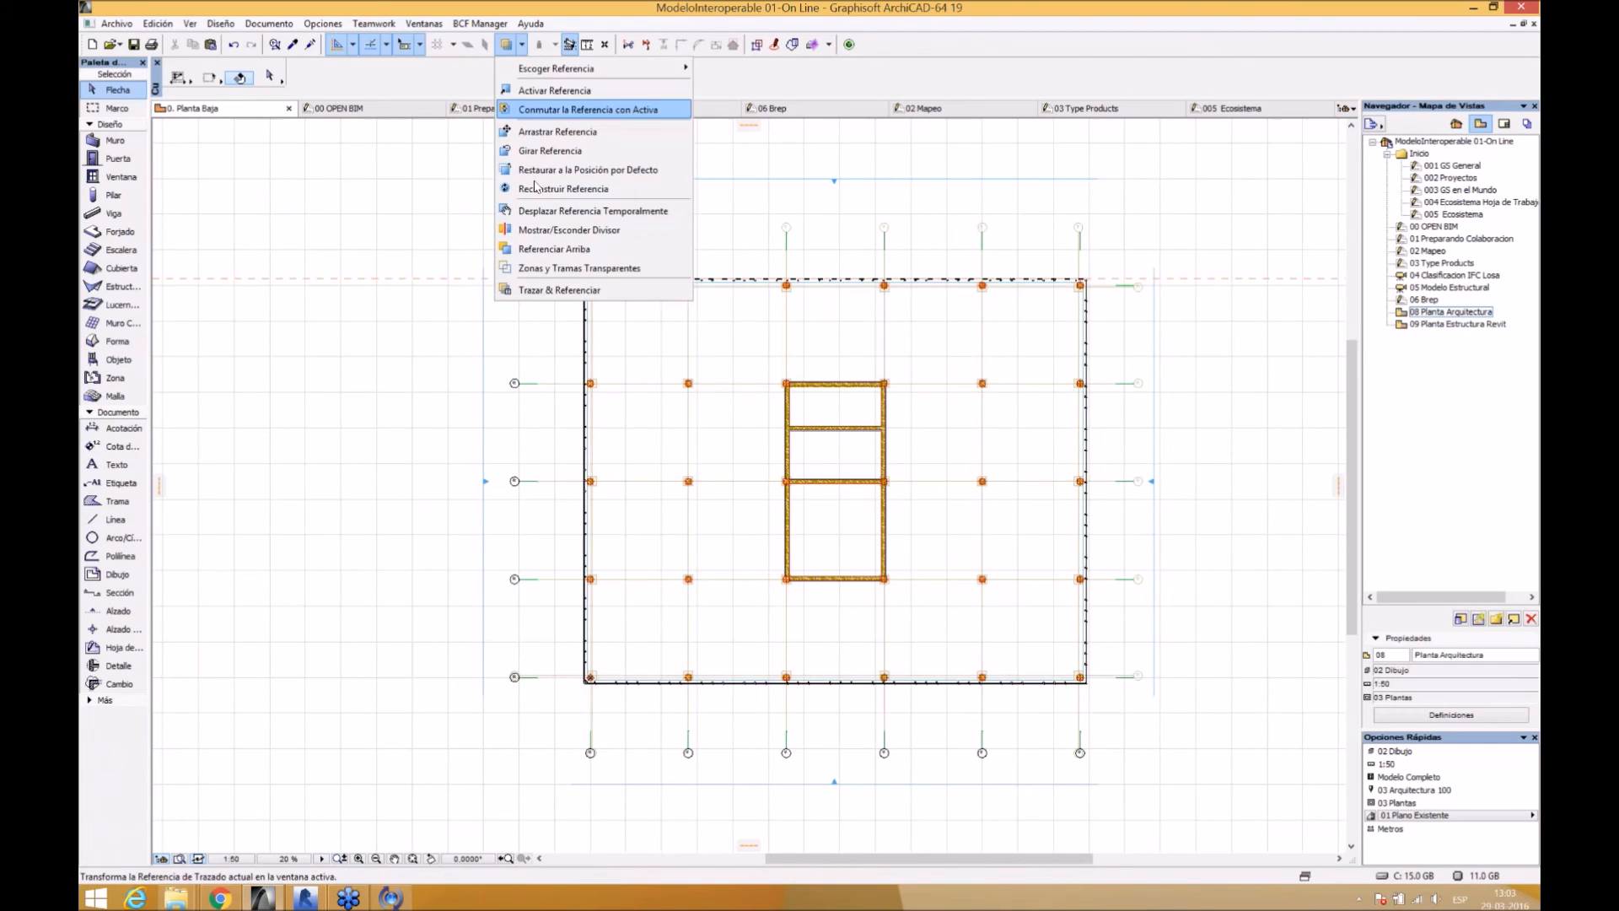
left_click(560, 229)
mouse_move(729, 243)
left_mouse_down()
mouse_move(727, 413)
mouse_move(736, 282)
mouse_move(747, 480)
mouse_move(751, 253)
mouse_move(742, 531)
mouse_move(716, 283)
mouse_move(683, 342)
mouse_move(644, 239)
mouse_move(473, 192)
left_mouse_up()
scroll(602, 304, "down", 3)
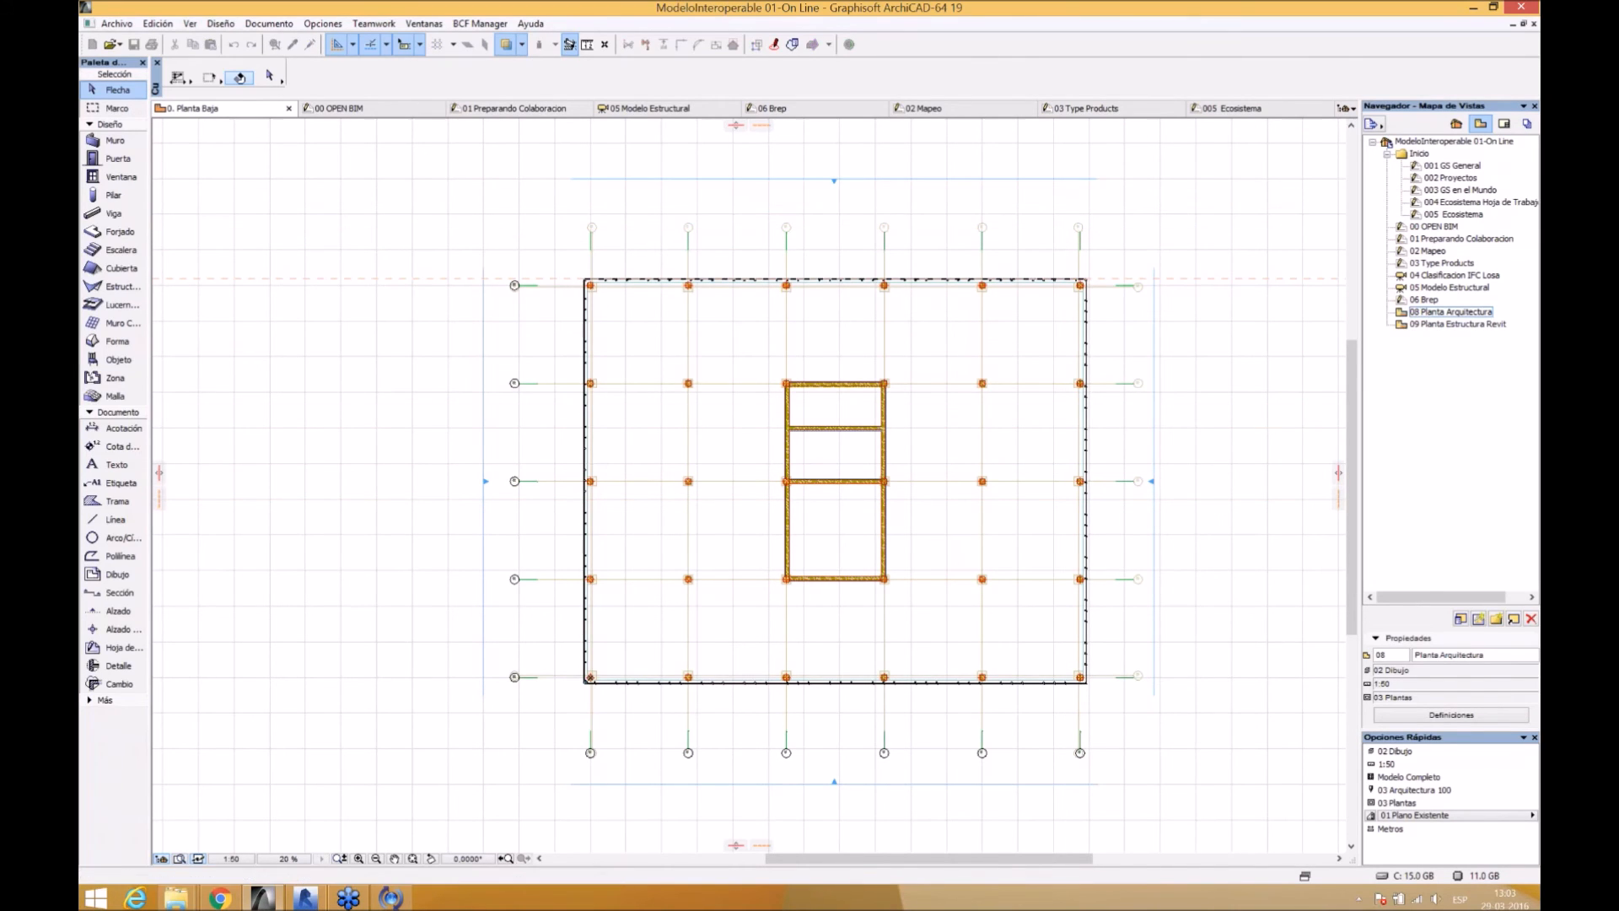
middle_click_drag(623, 295, 566, 254)
scroll(567, 254, "up", 3)
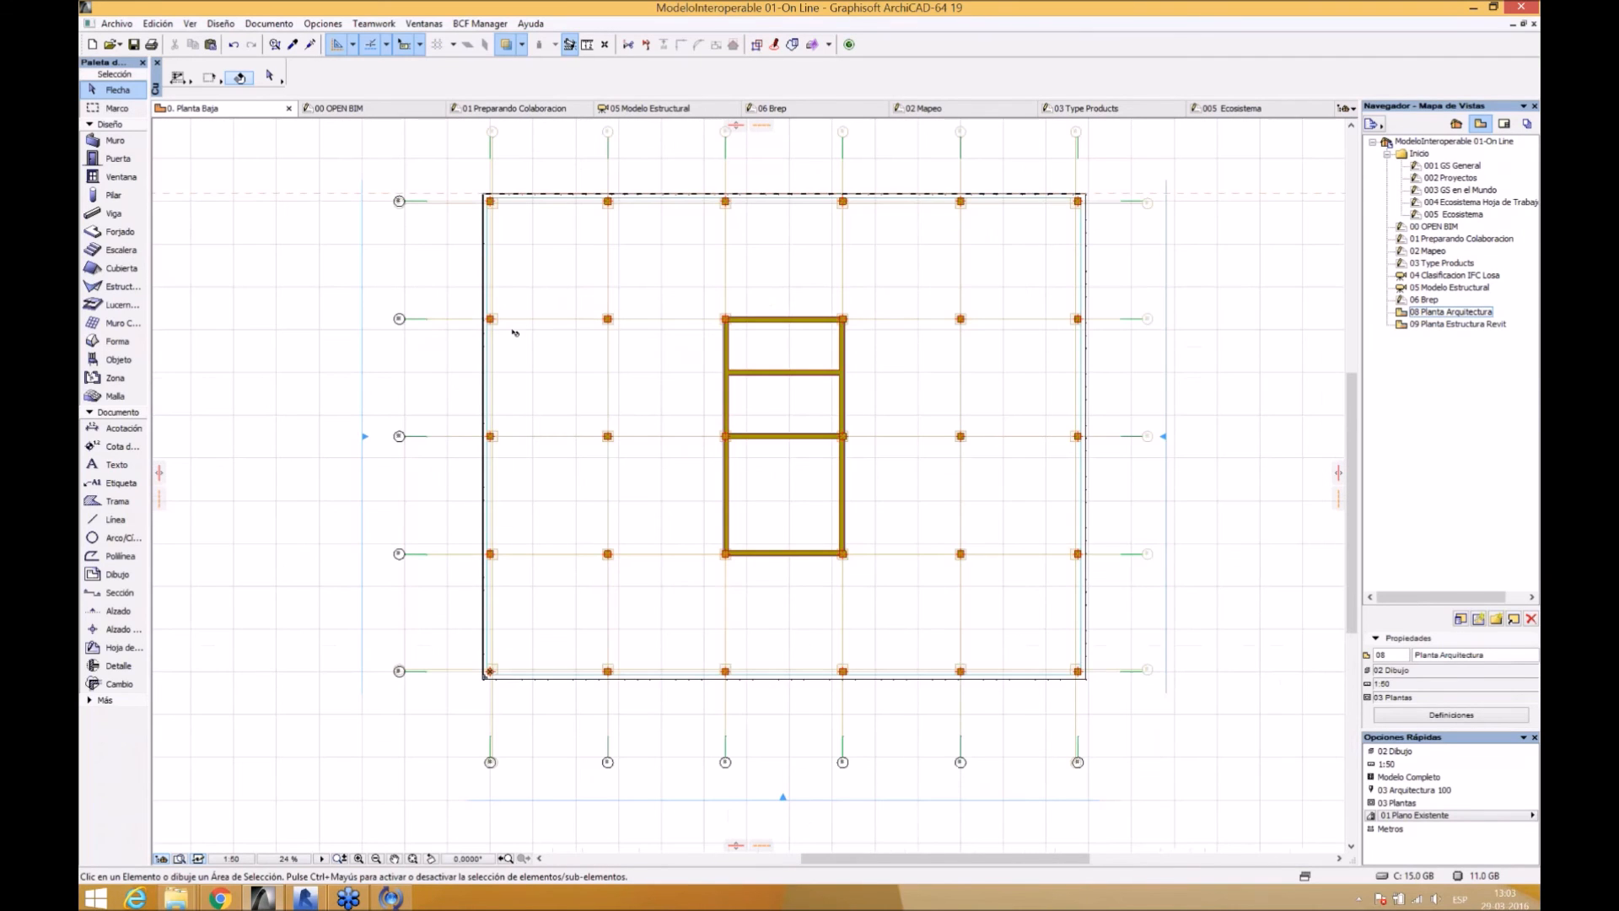
middle_click_drag(400, 246, 410, 269)
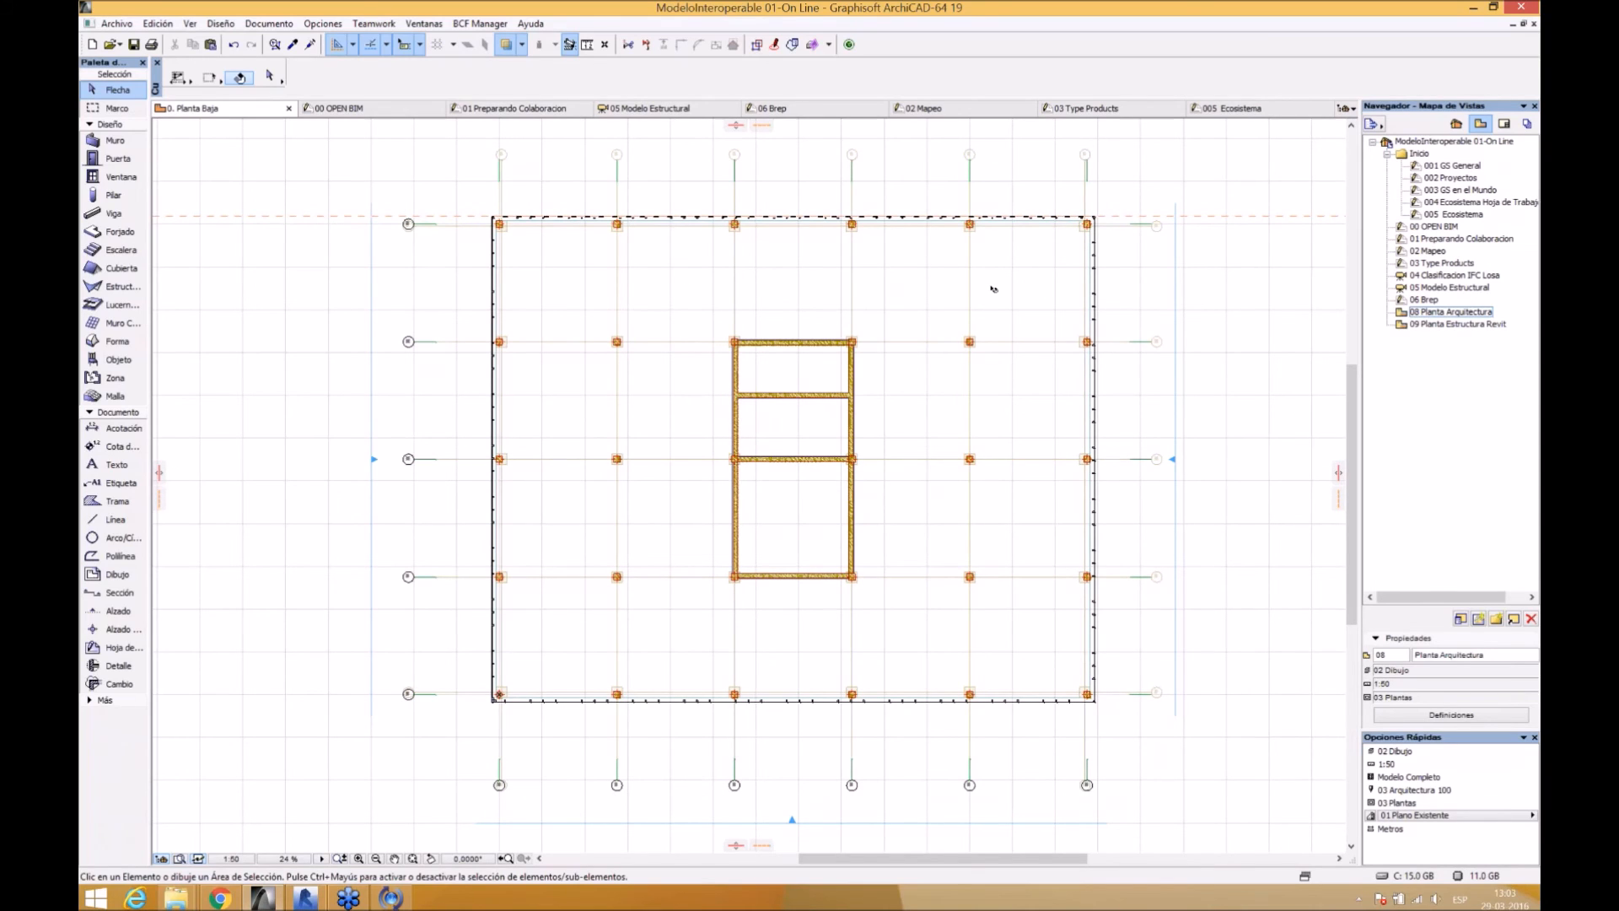
left_click(118, 24)
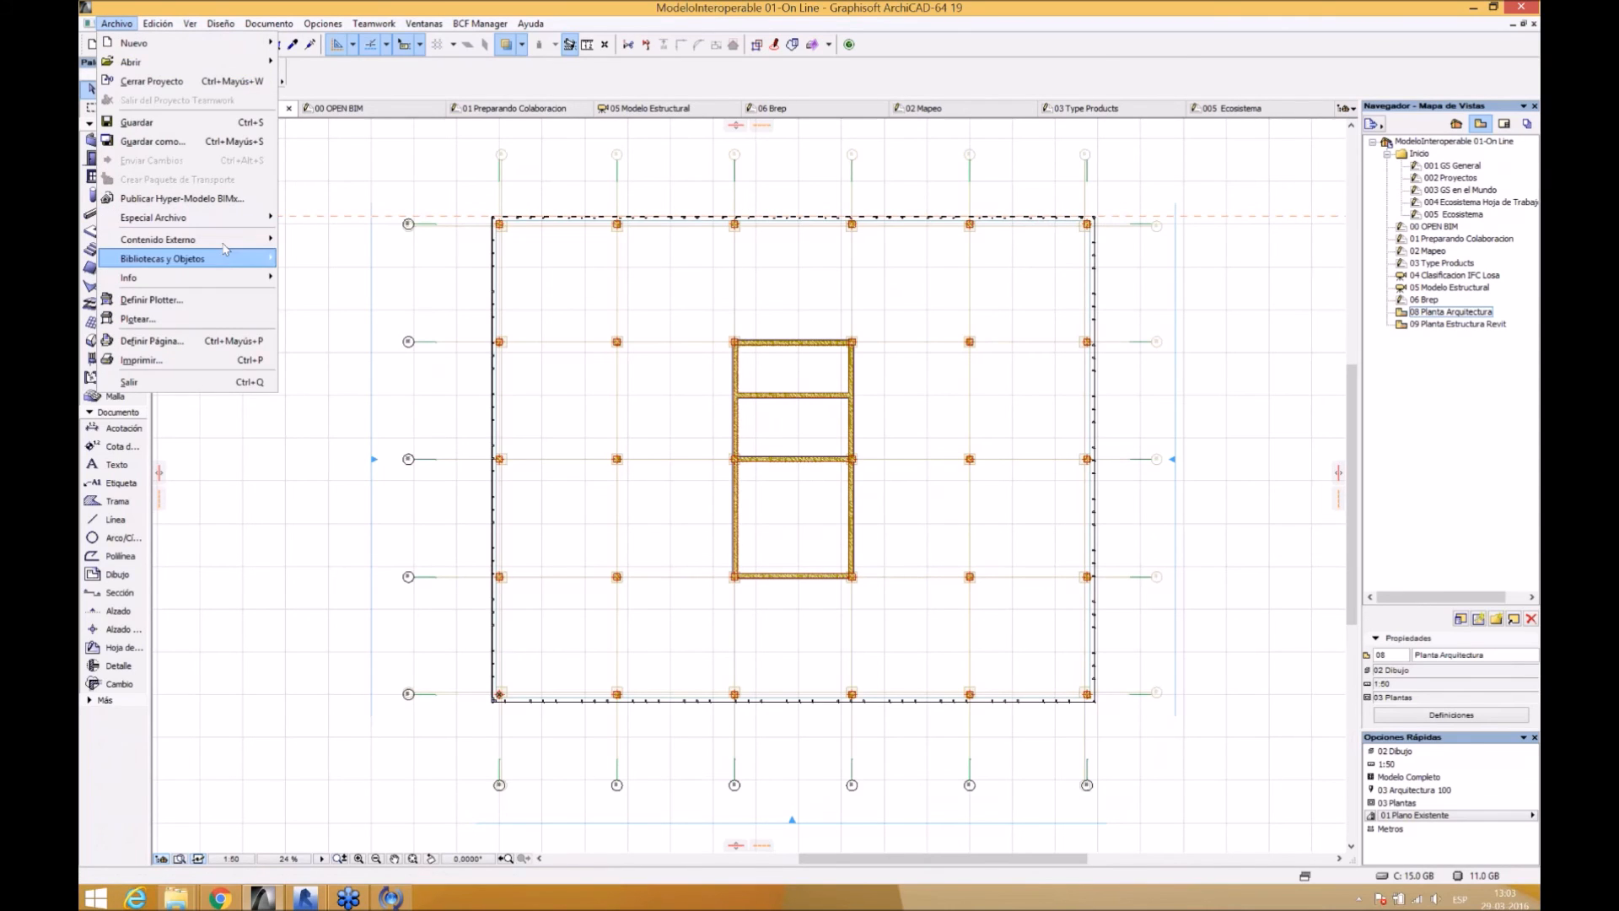
mouse_move(225, 245)
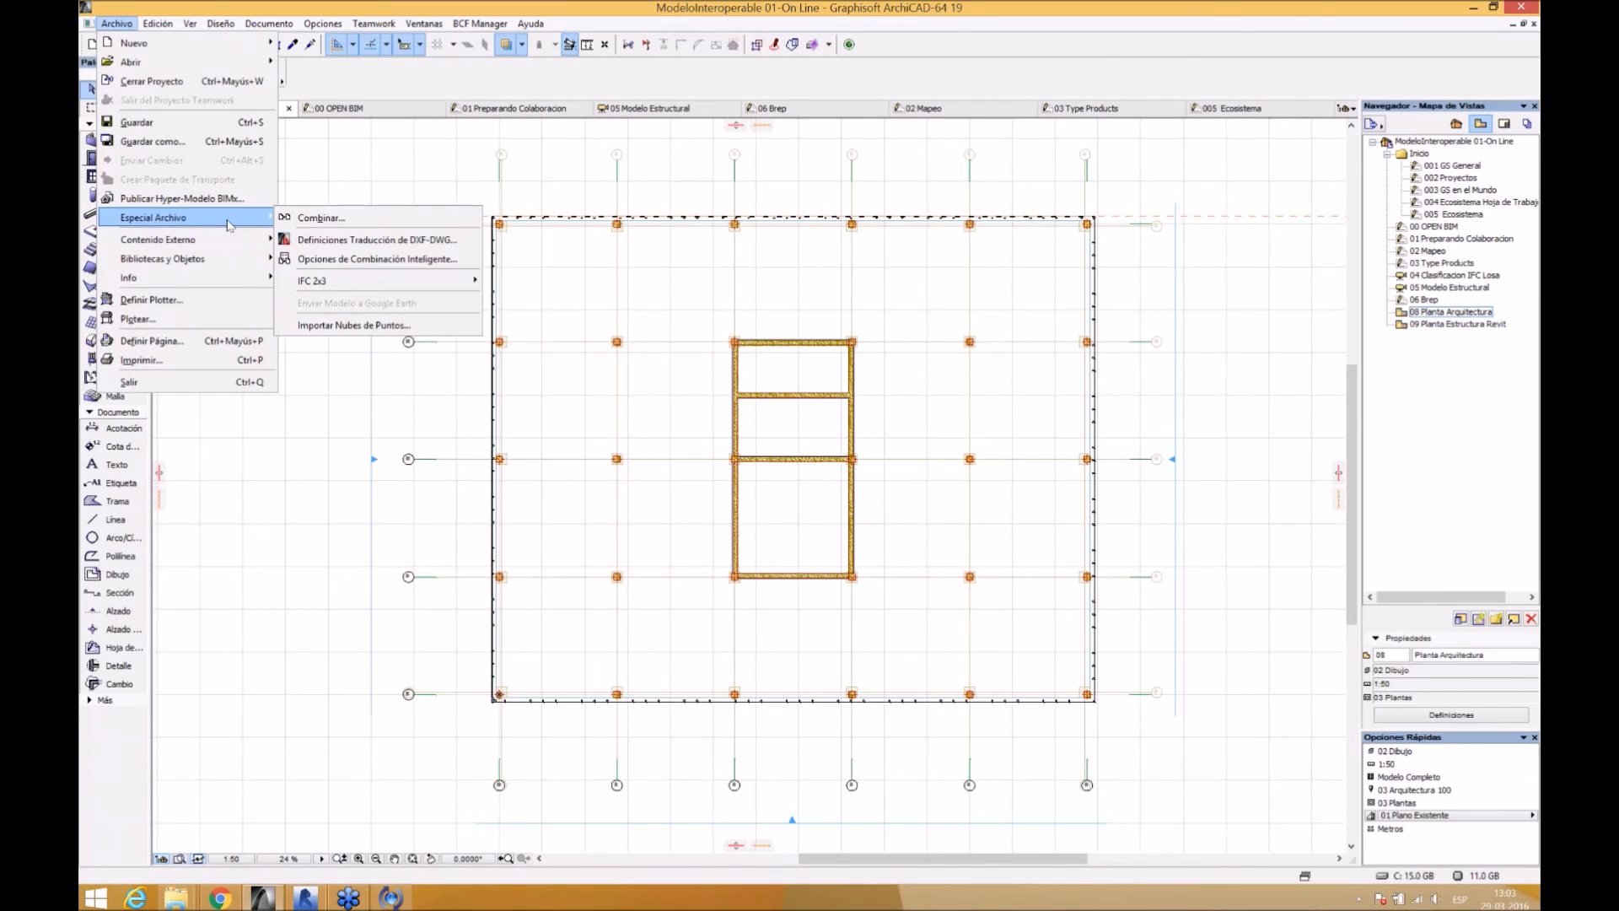
mouse_move(355, 286)
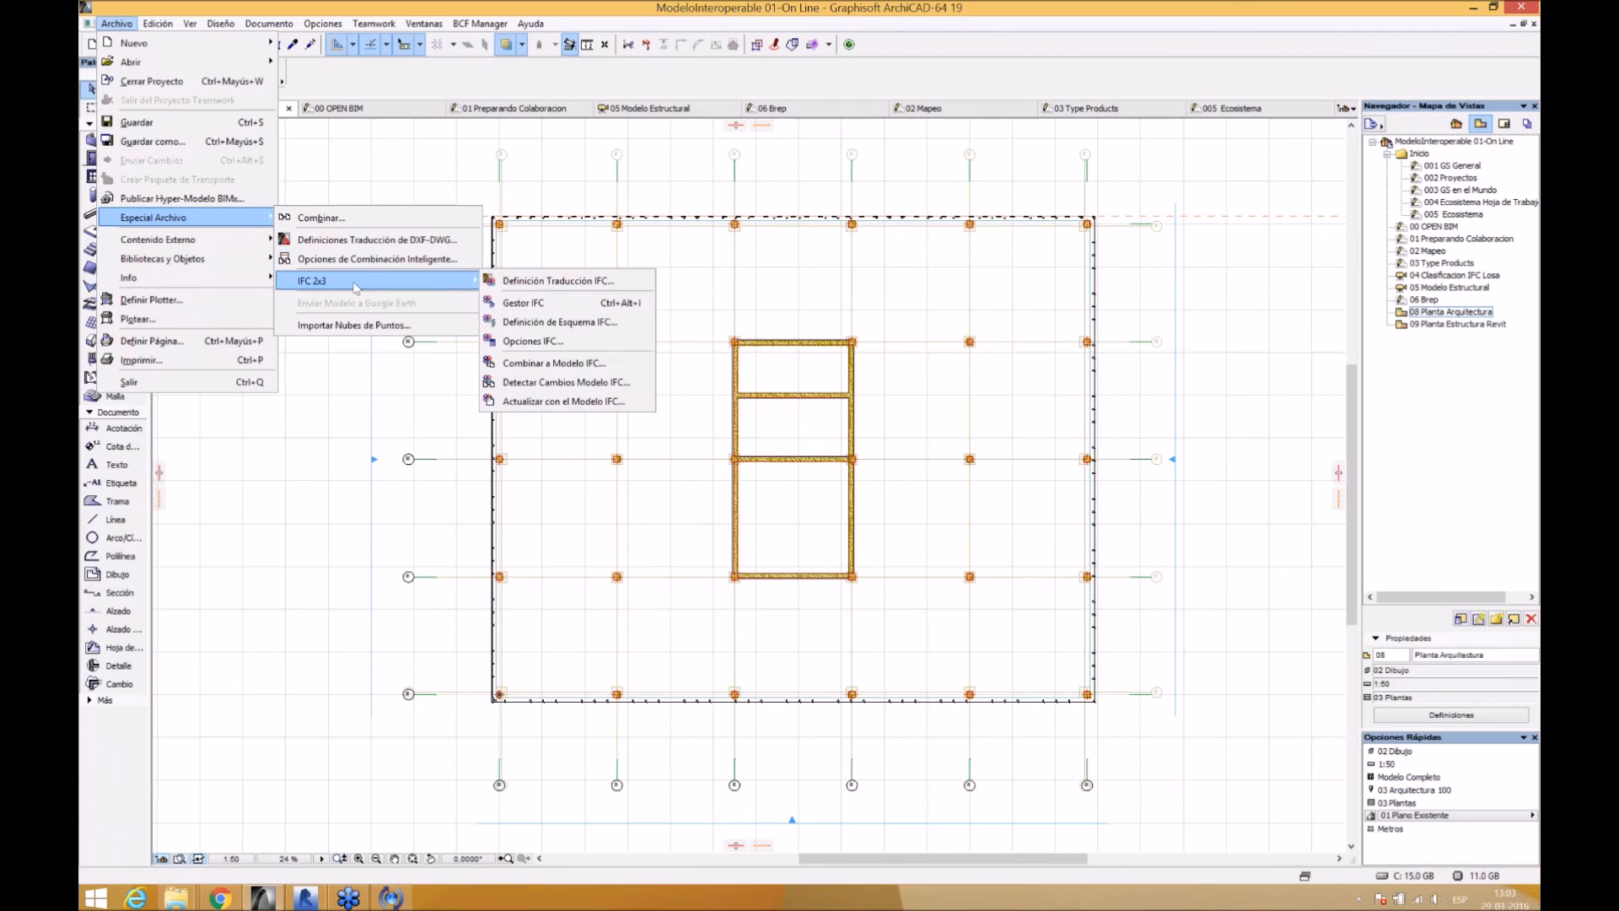
left_click(604, 383)
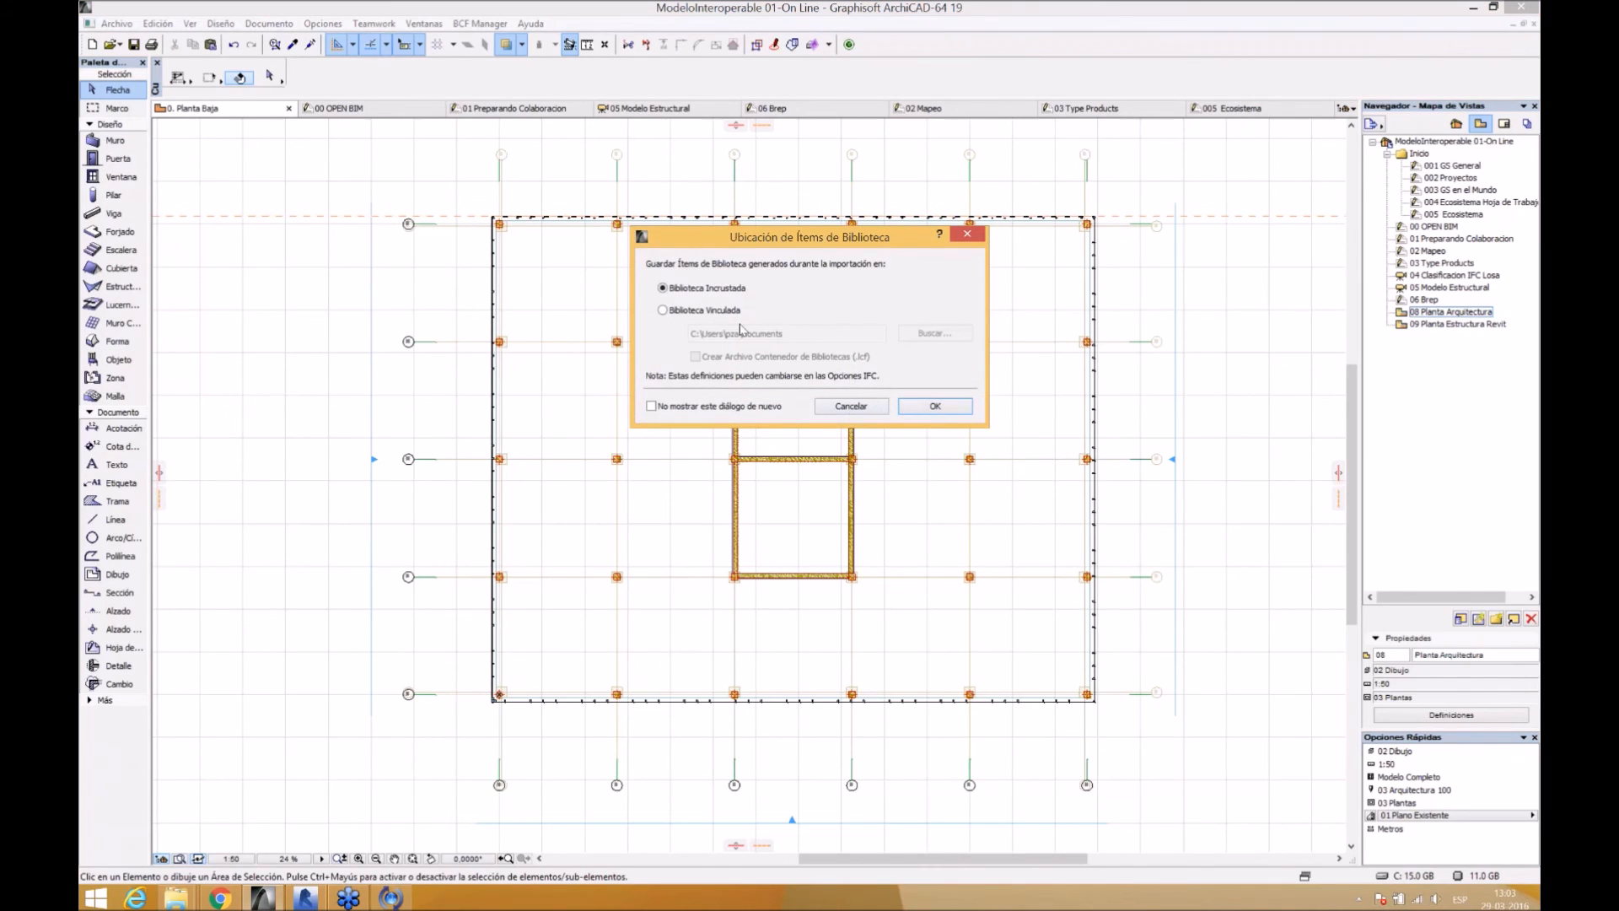
left_click(935, 405)
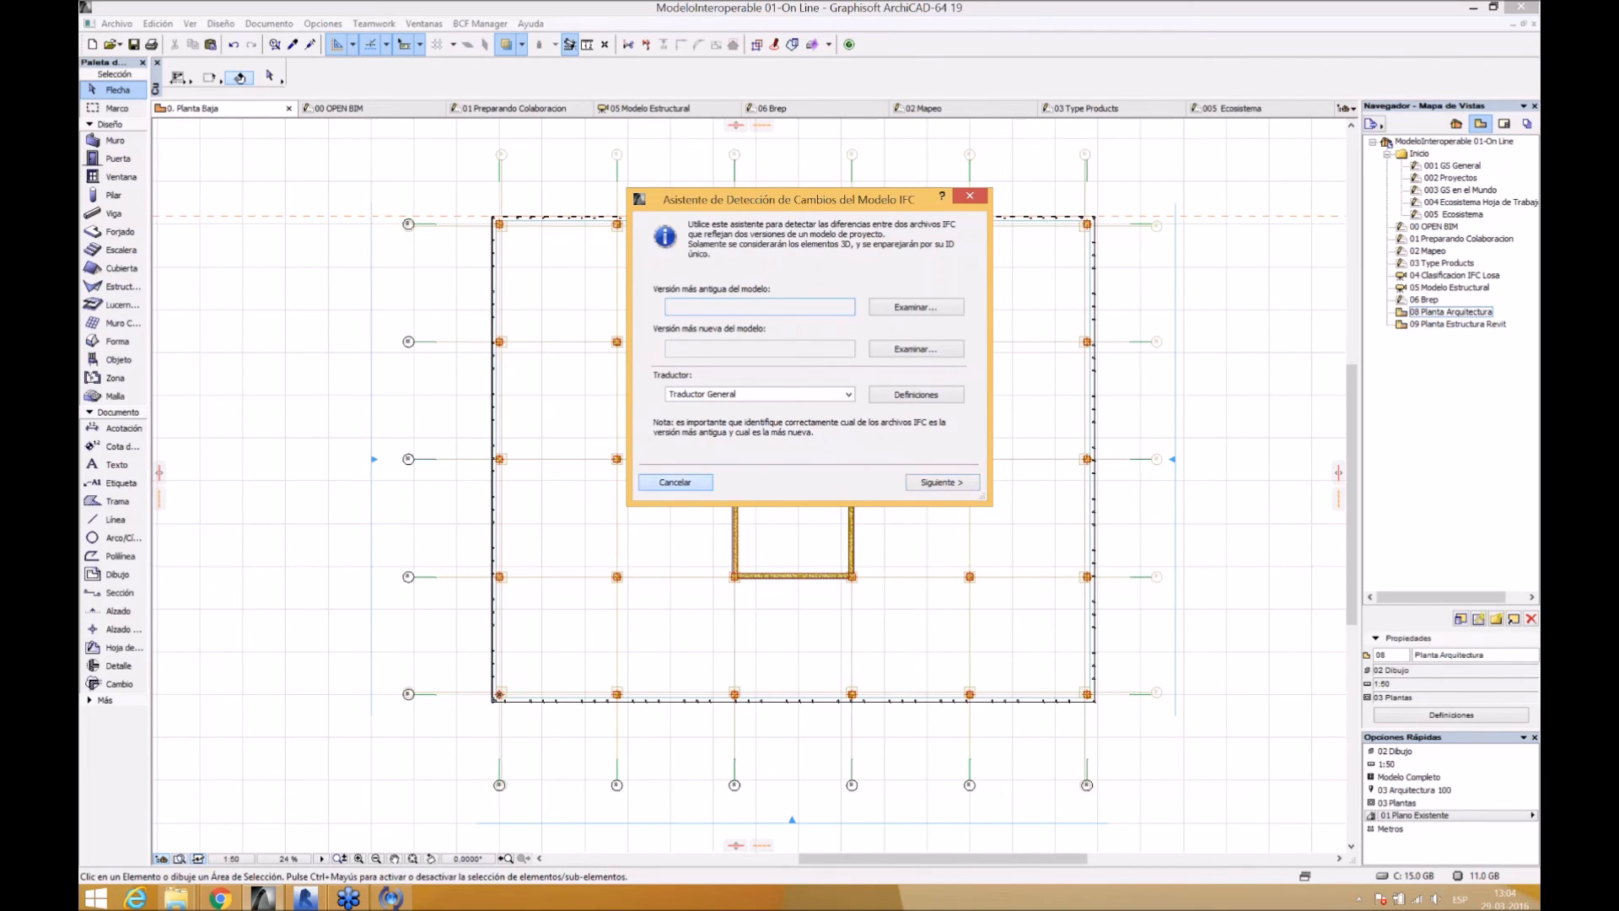
left_click(688, 484)
- Examine the IFC properties of the column at the second vertical and second horizontal grid lines, including its unique IFC ID
left_click(617, 342)
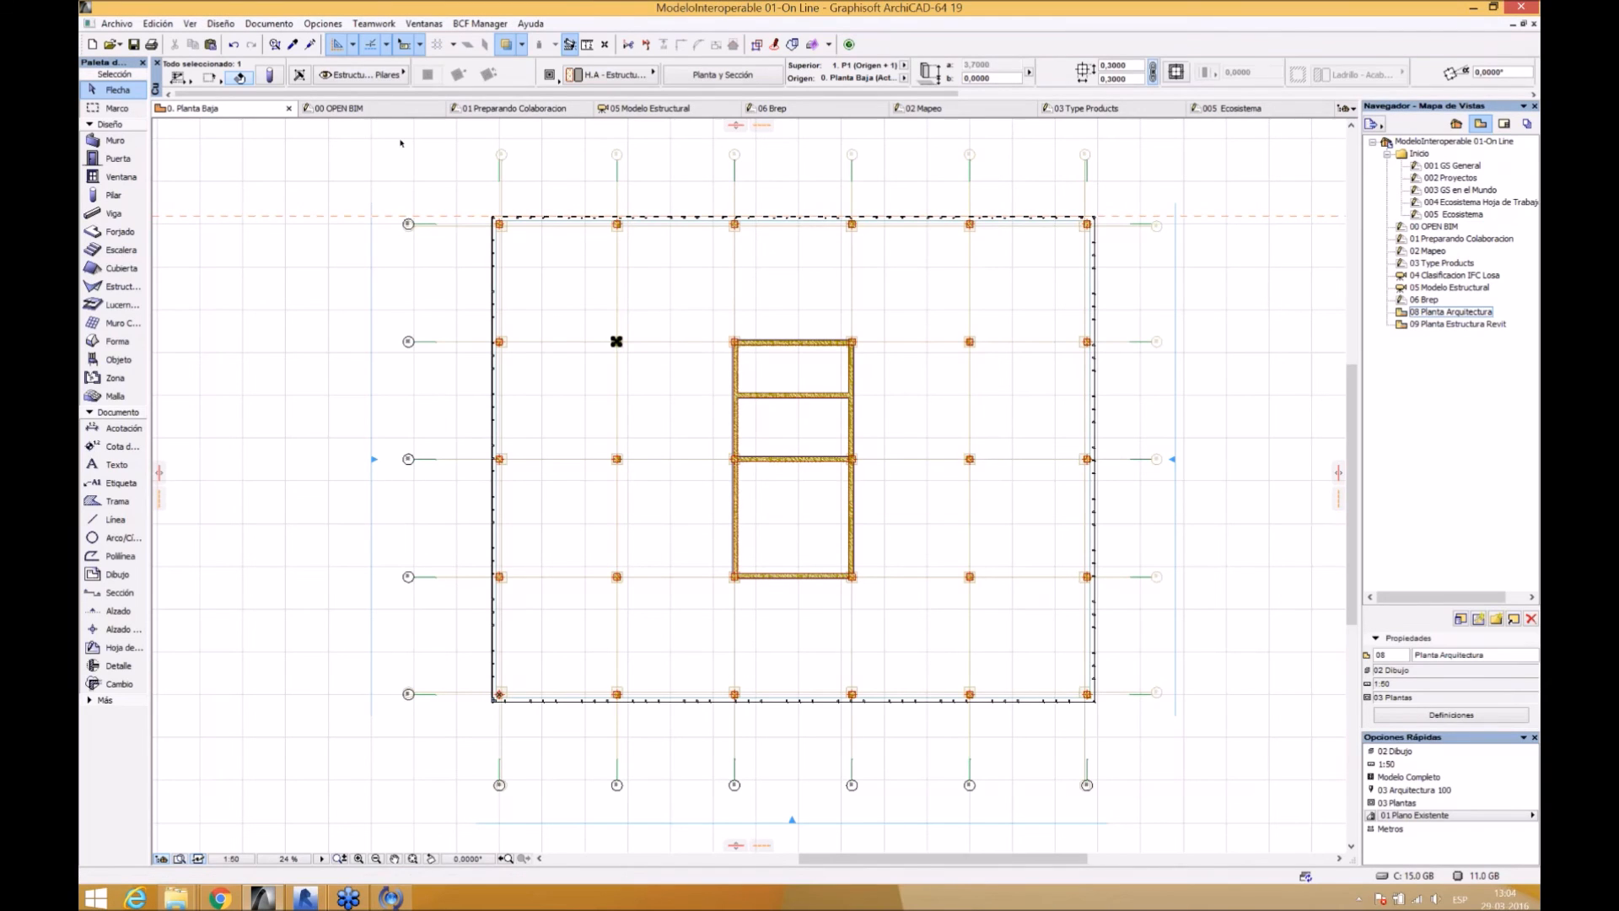
left_click(270, 75)
left_click_drag(693, 412, 696, 470)
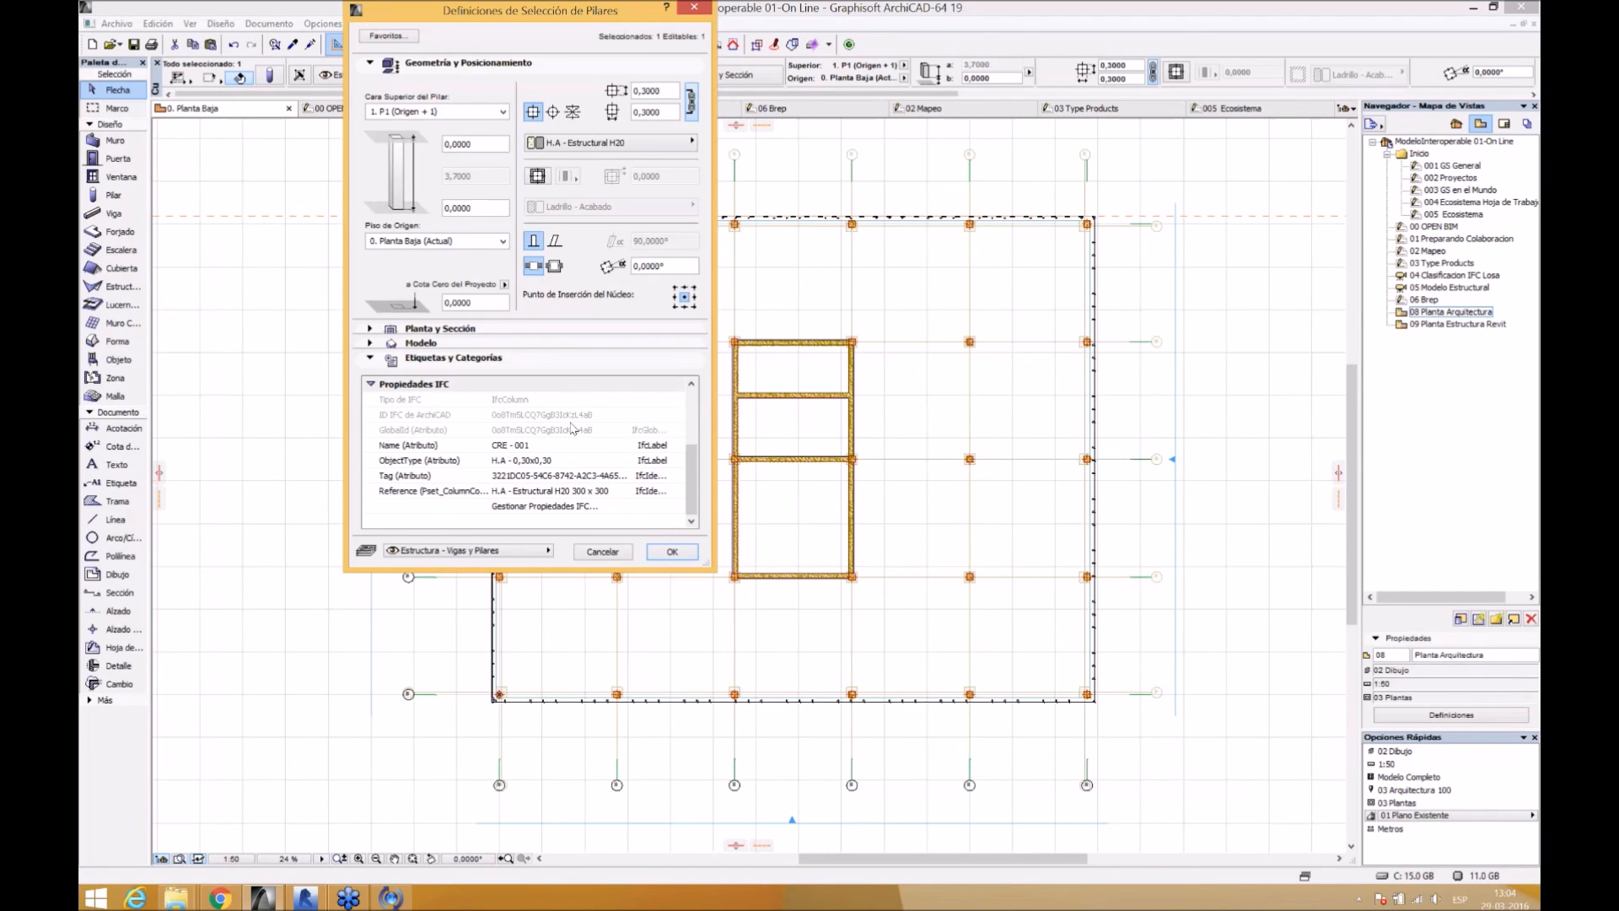
left_click(603, 552)
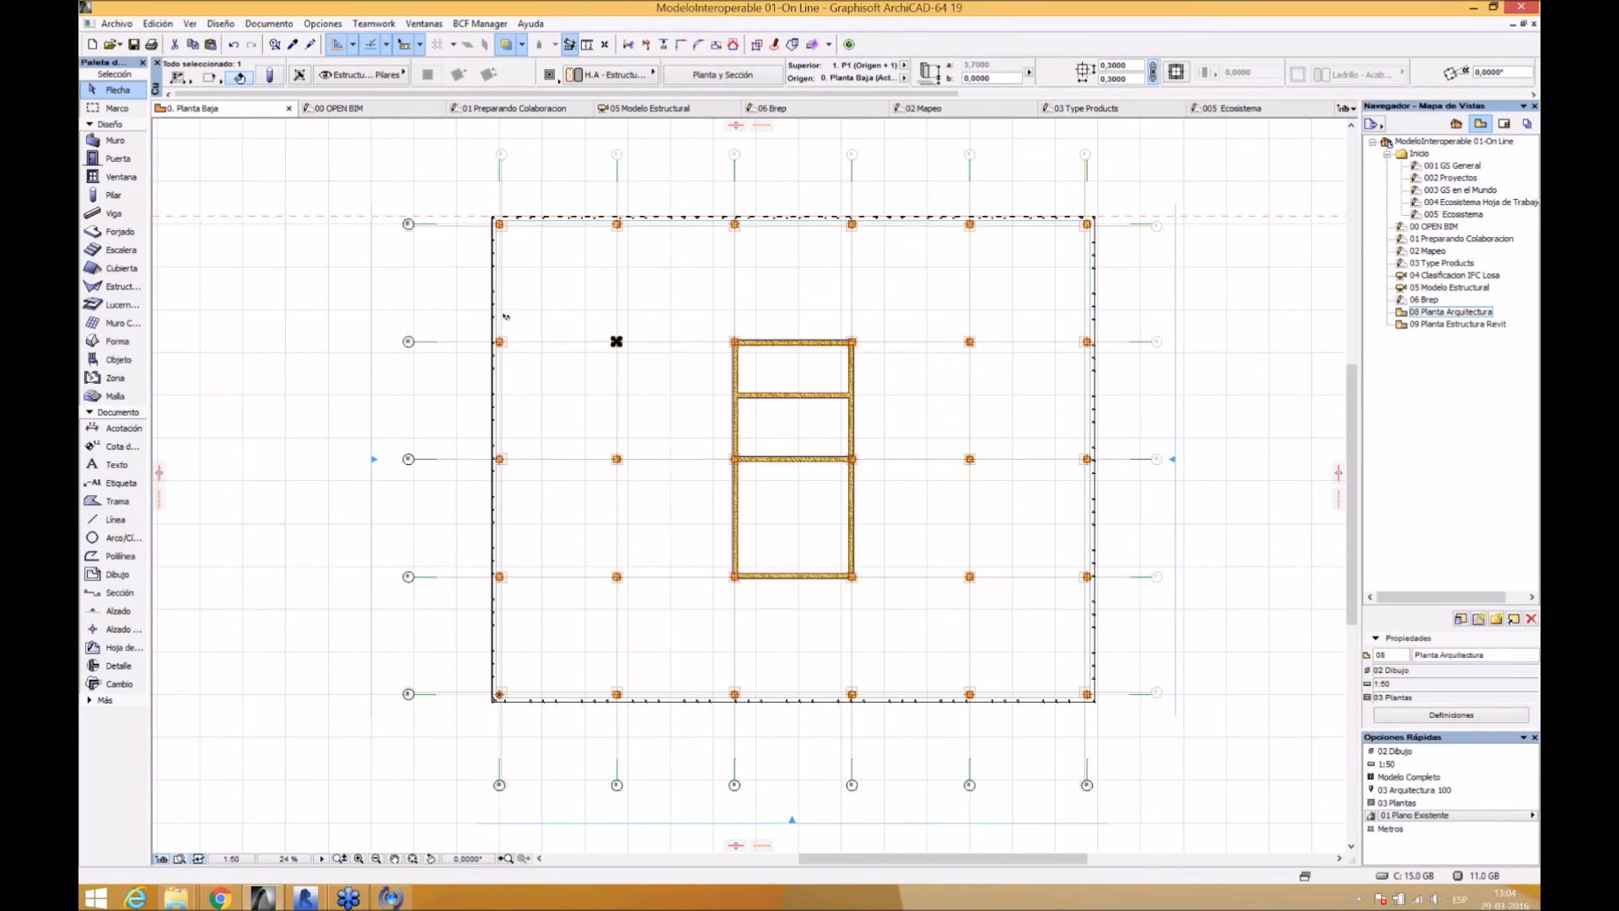
left_click(569, 340)
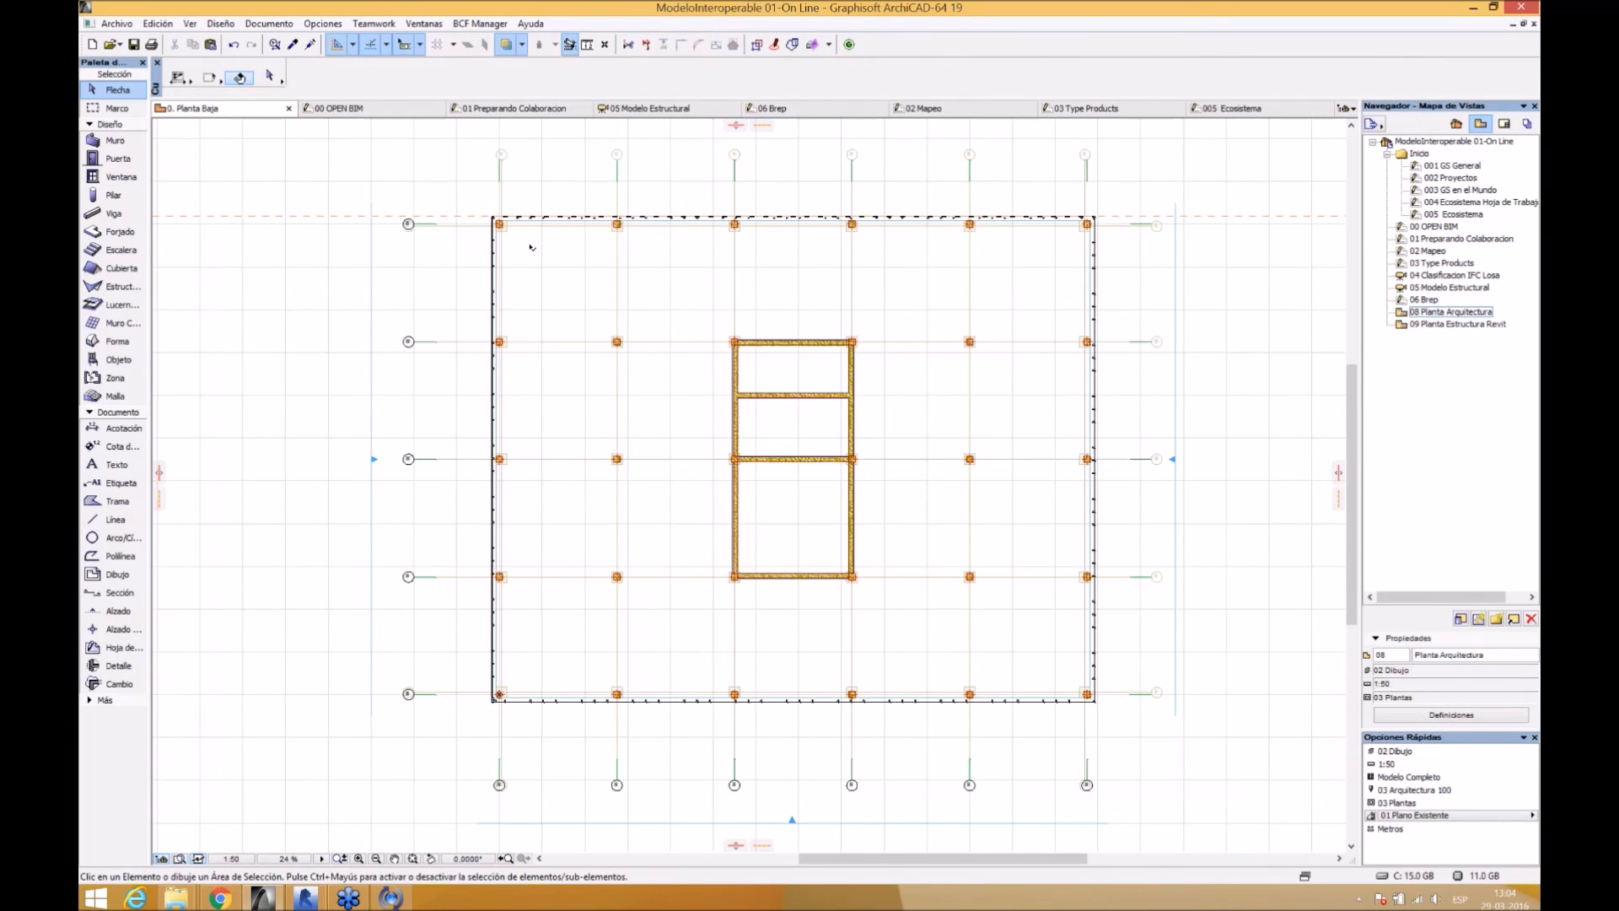
- Start the IFC model change detection, saving the generated library items in the embedded library
left_click(116, 23)
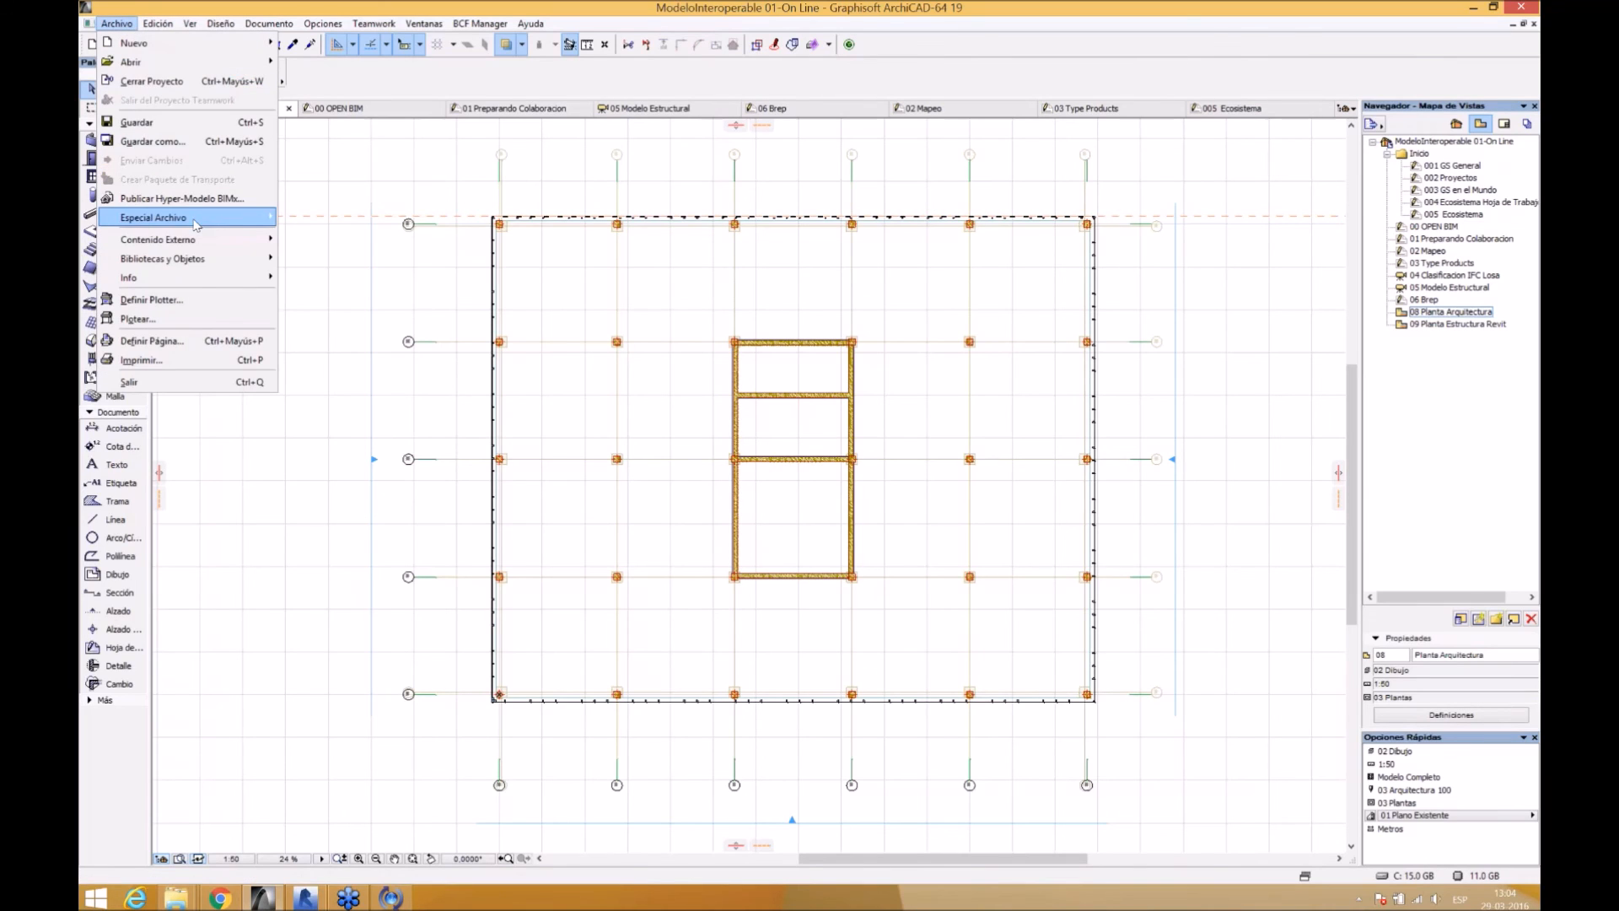
mouse_move(195, 225)
mouse_move(359, 282)
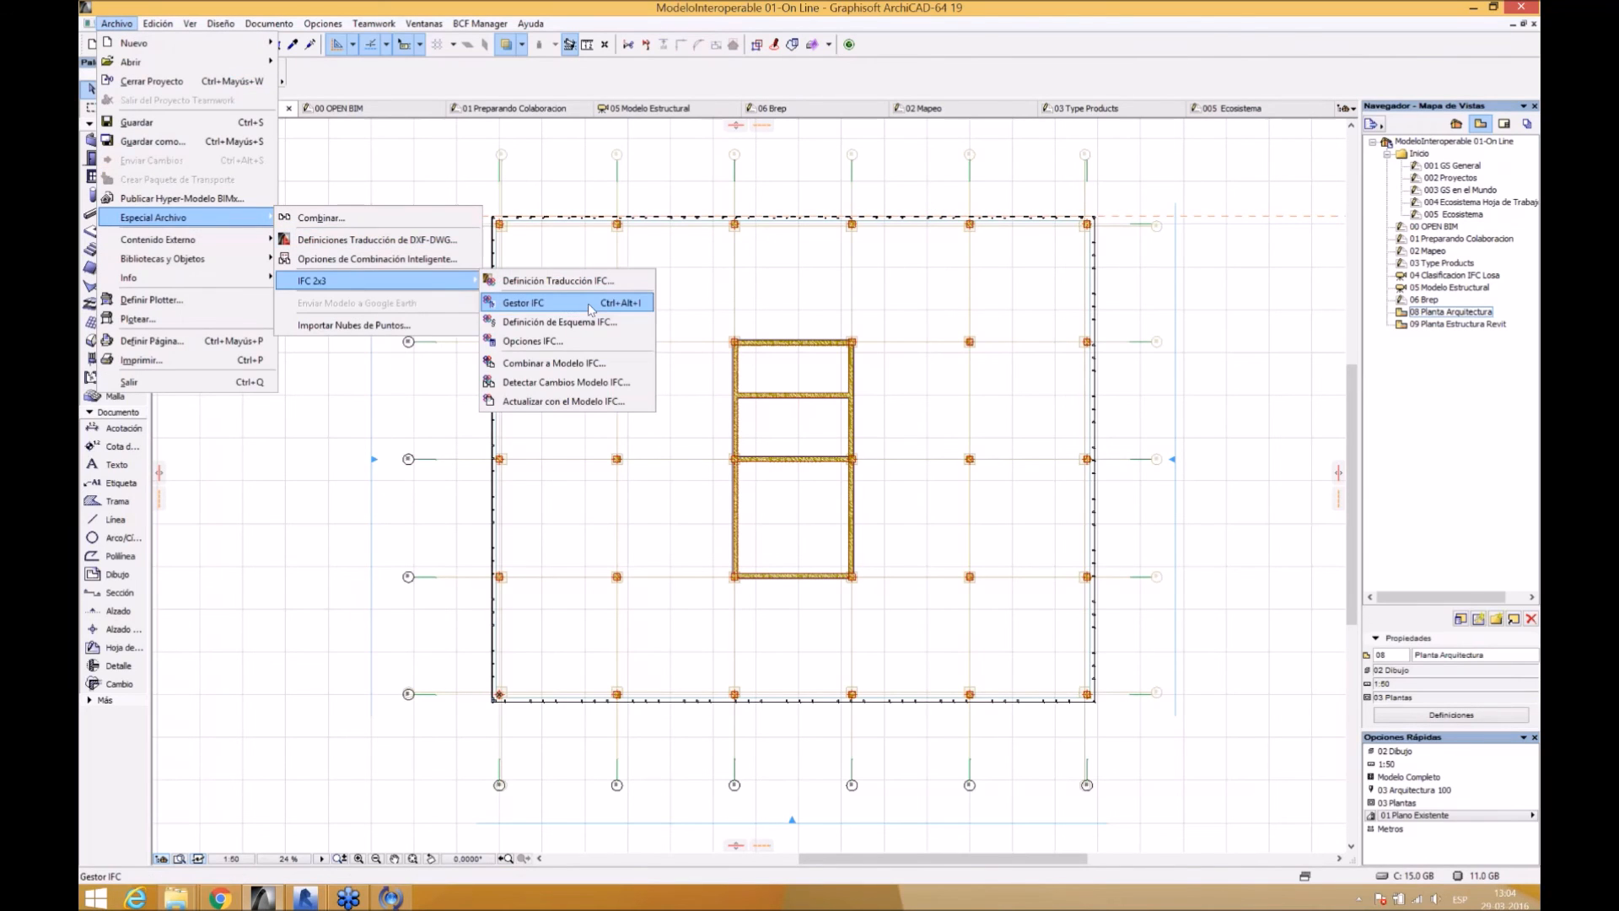
left_click(570, 383)
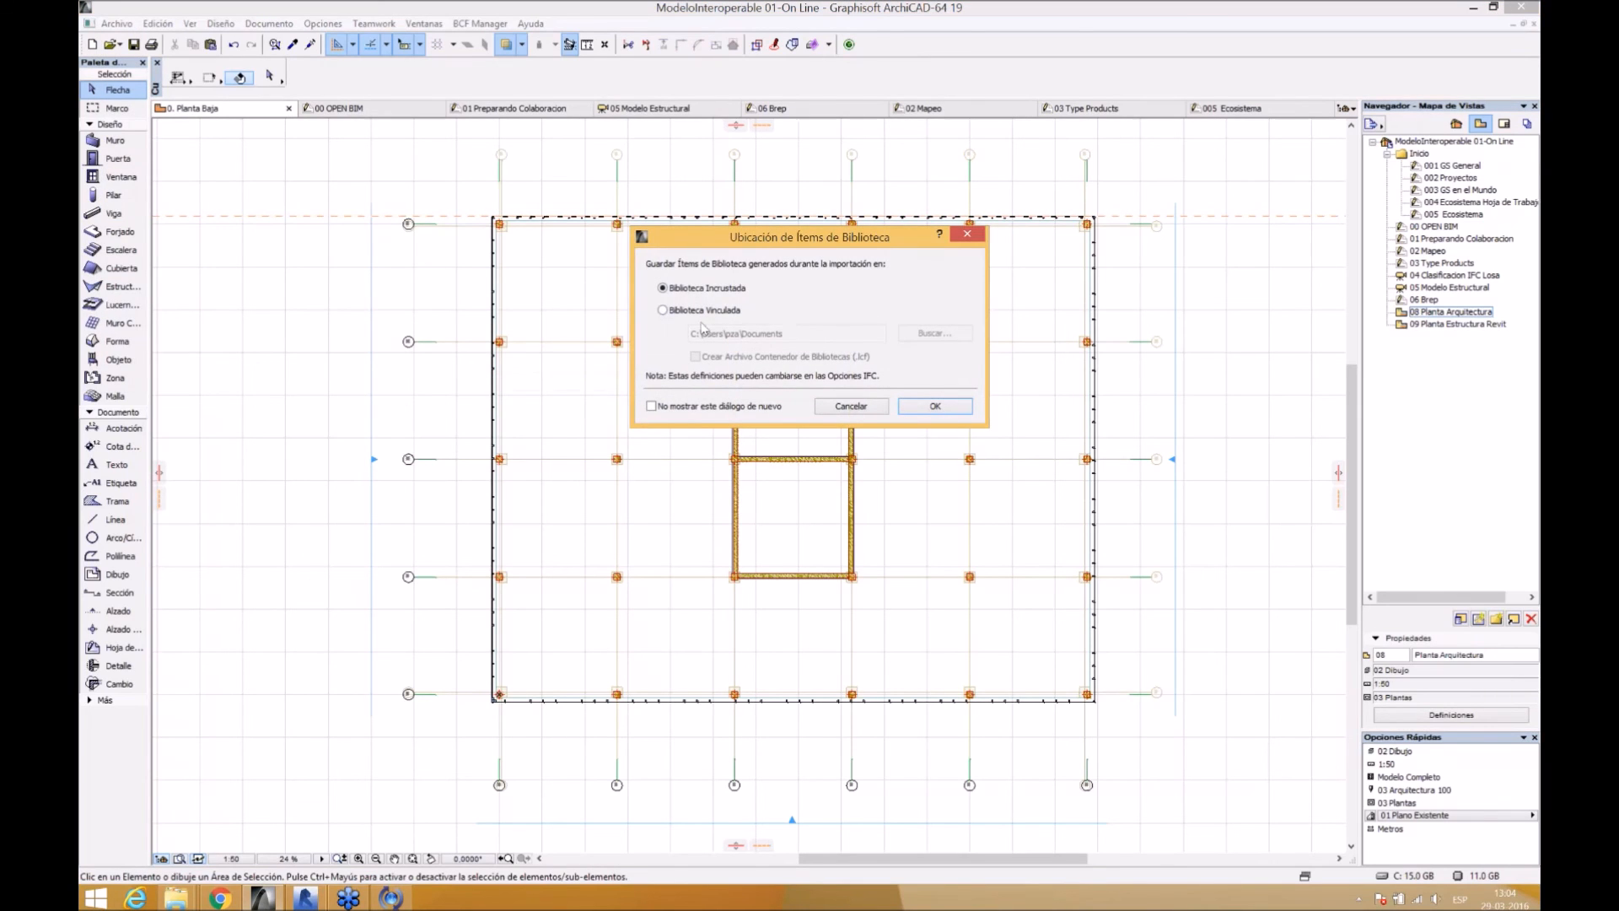
left_click(932, 408)
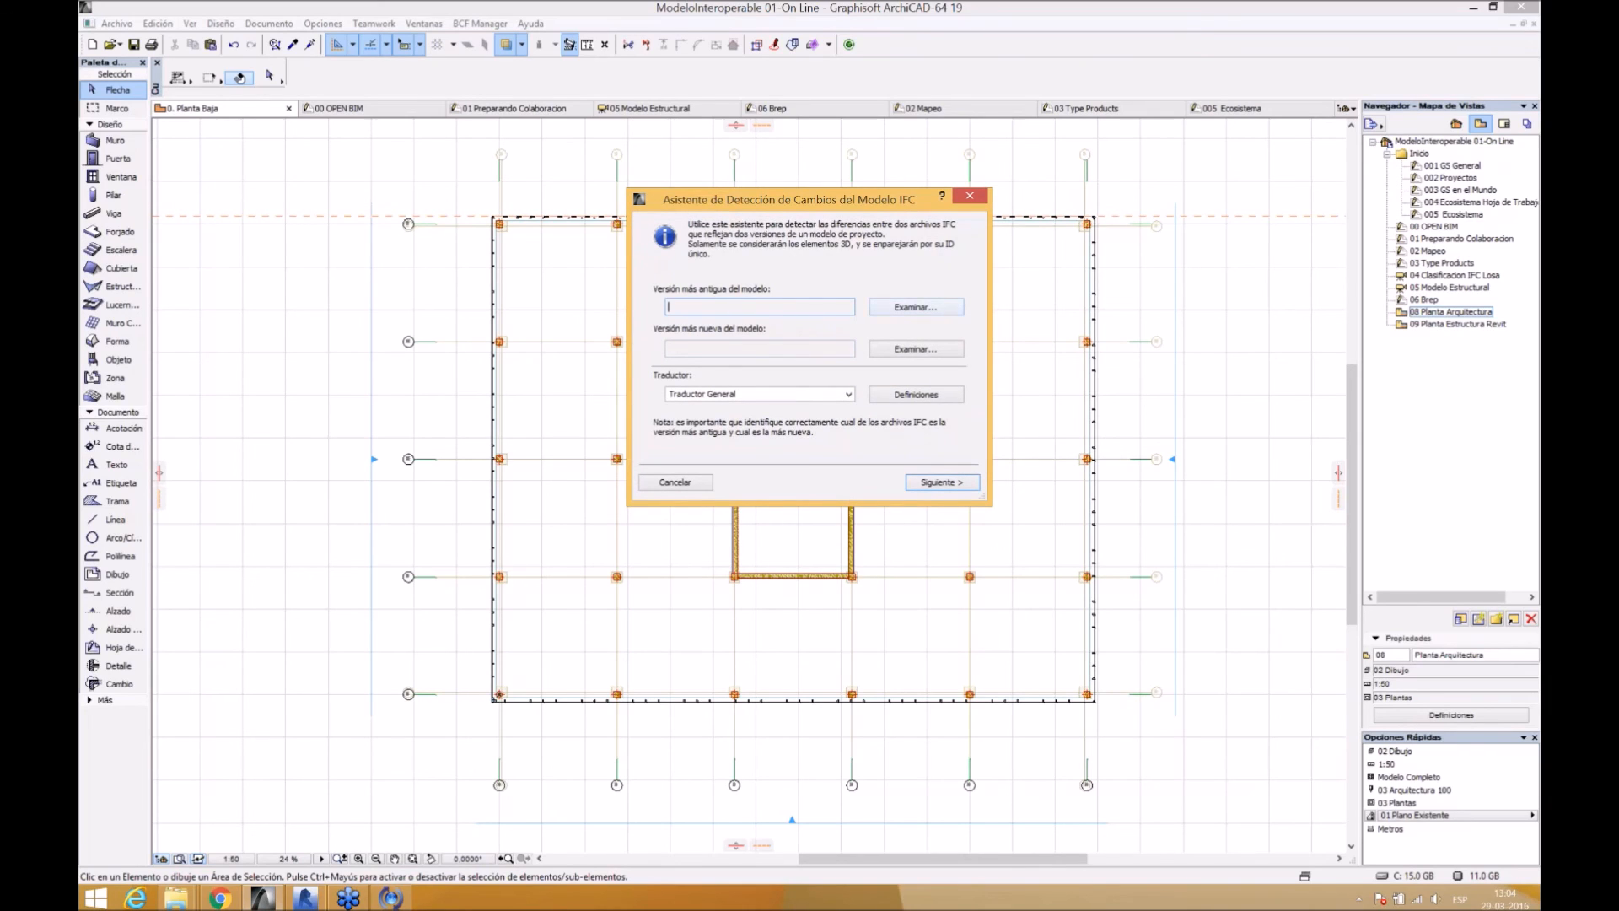
- Load ModeloInteroperable - Revit Modelo Coordinado Str - 01 as the older model version and select the Str - 02 file for the newer one
left_click(902, 308)
left_click(925, 307)
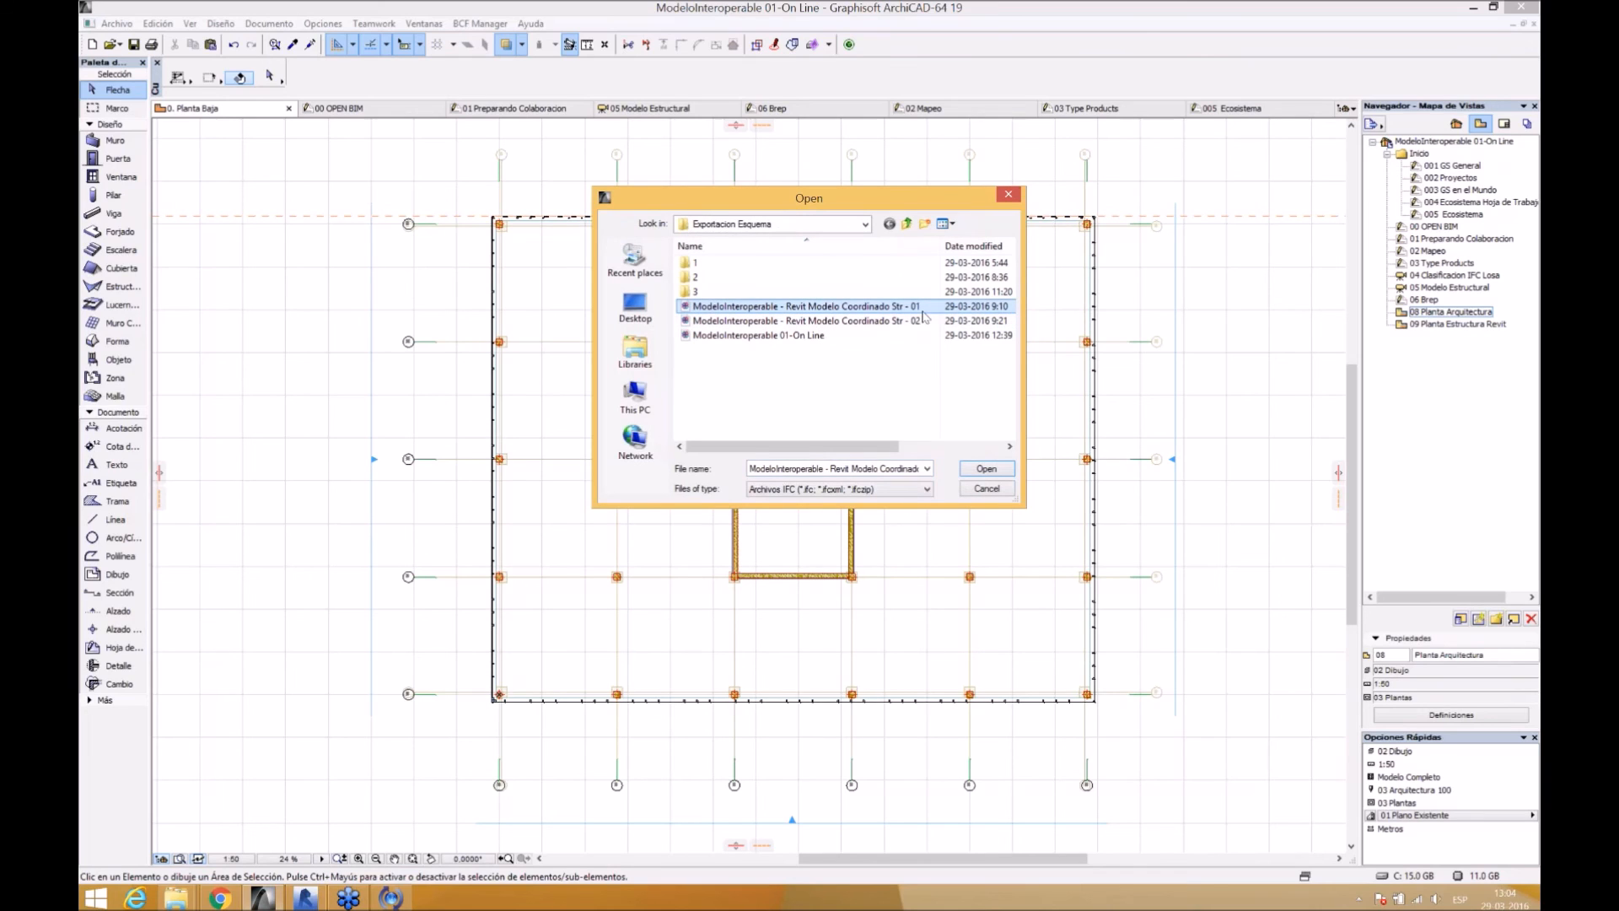
left_click(988, 469)
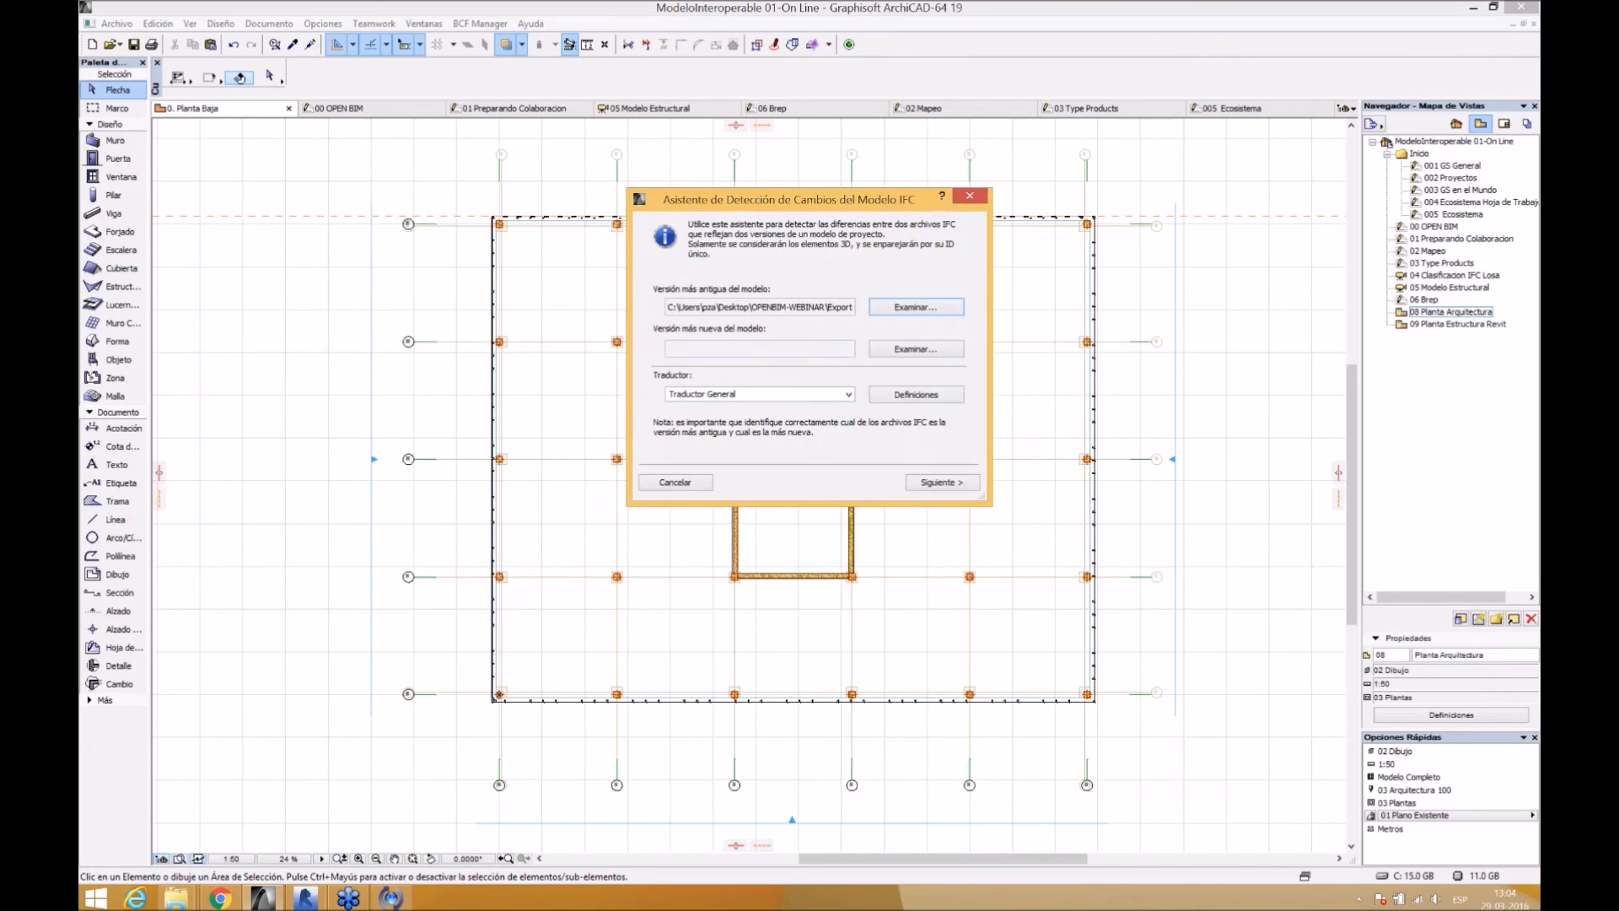
left_click(903, 351)
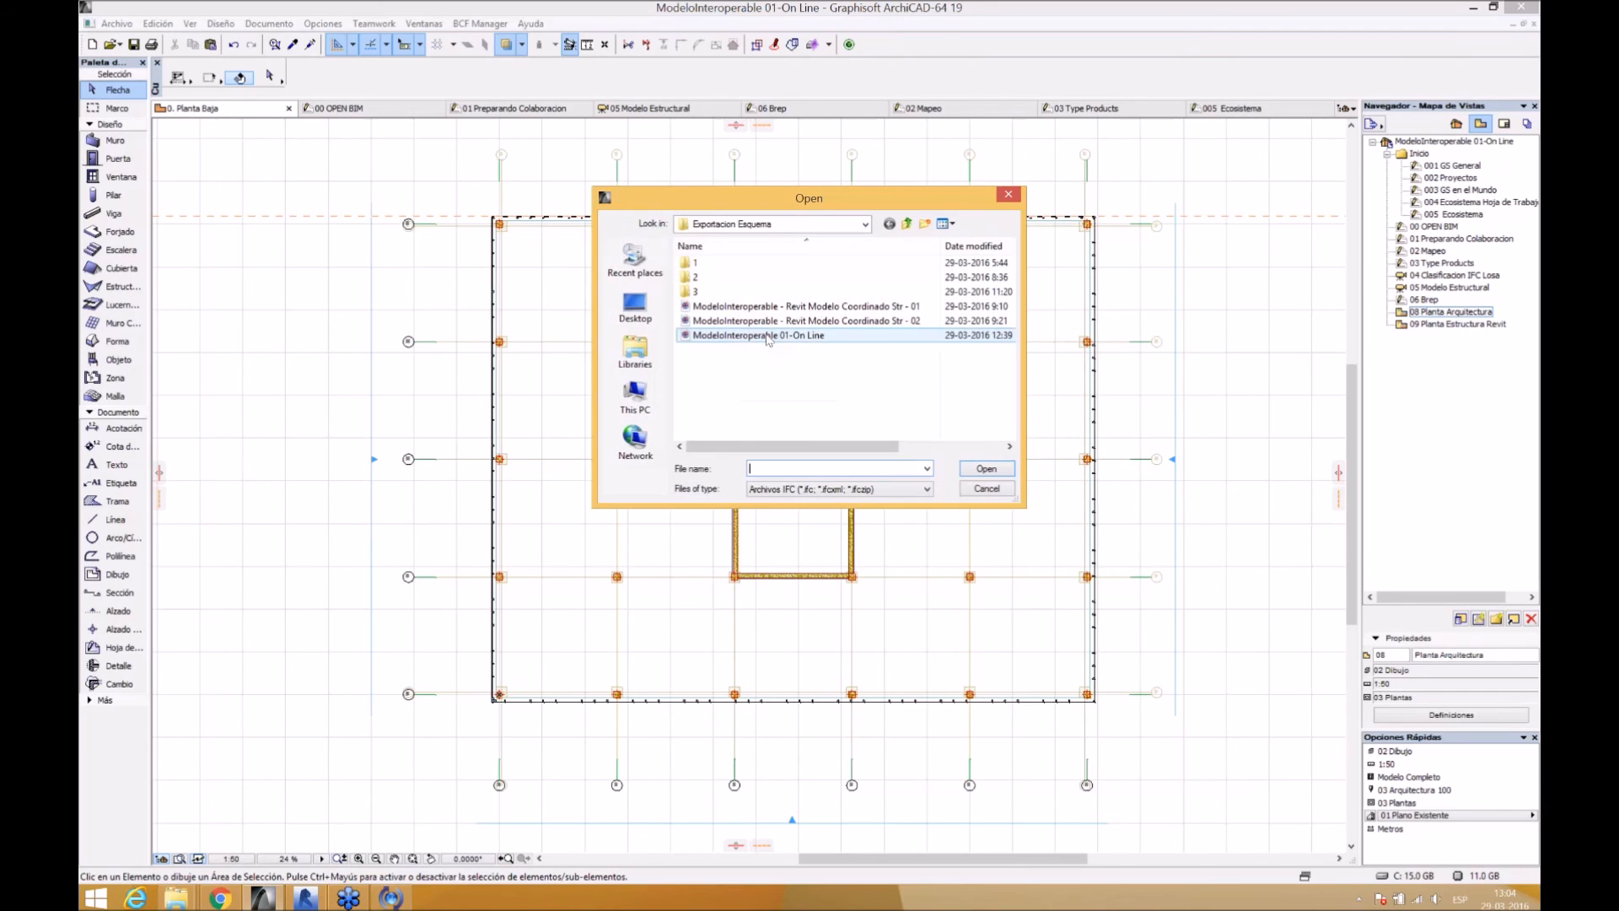
left_click(826, 321)
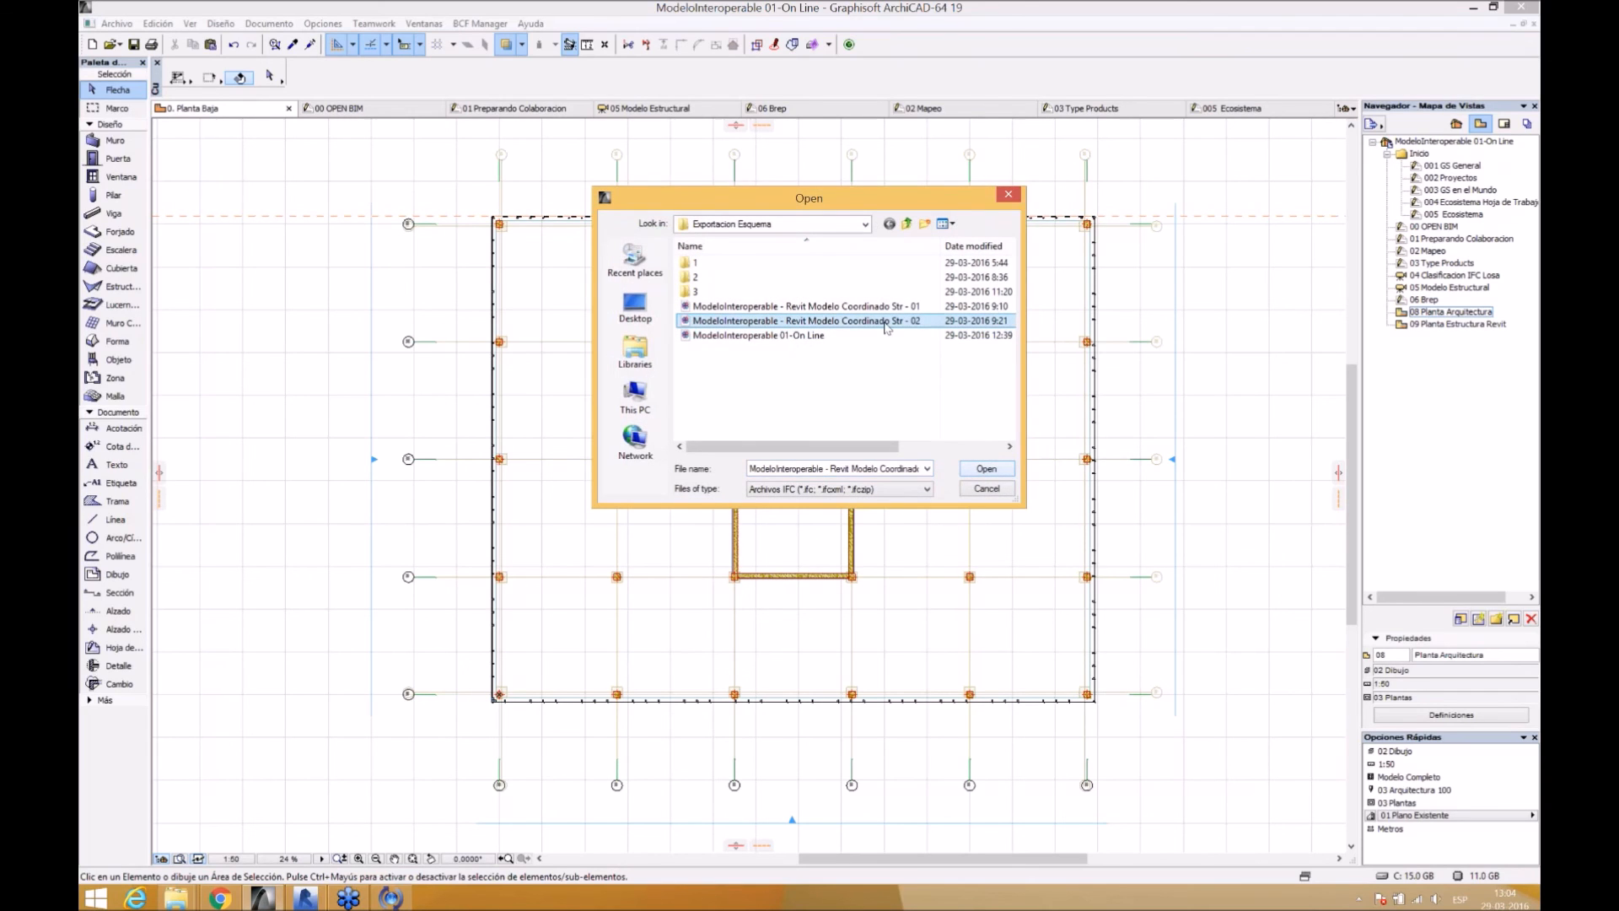
- Switch to Revit, open ModeloInteroperable - Modelo Coordinado Vigas - 04 and inspect its beams and columns in the 3D view
left_click(319, 899)
left_click(116, 15)
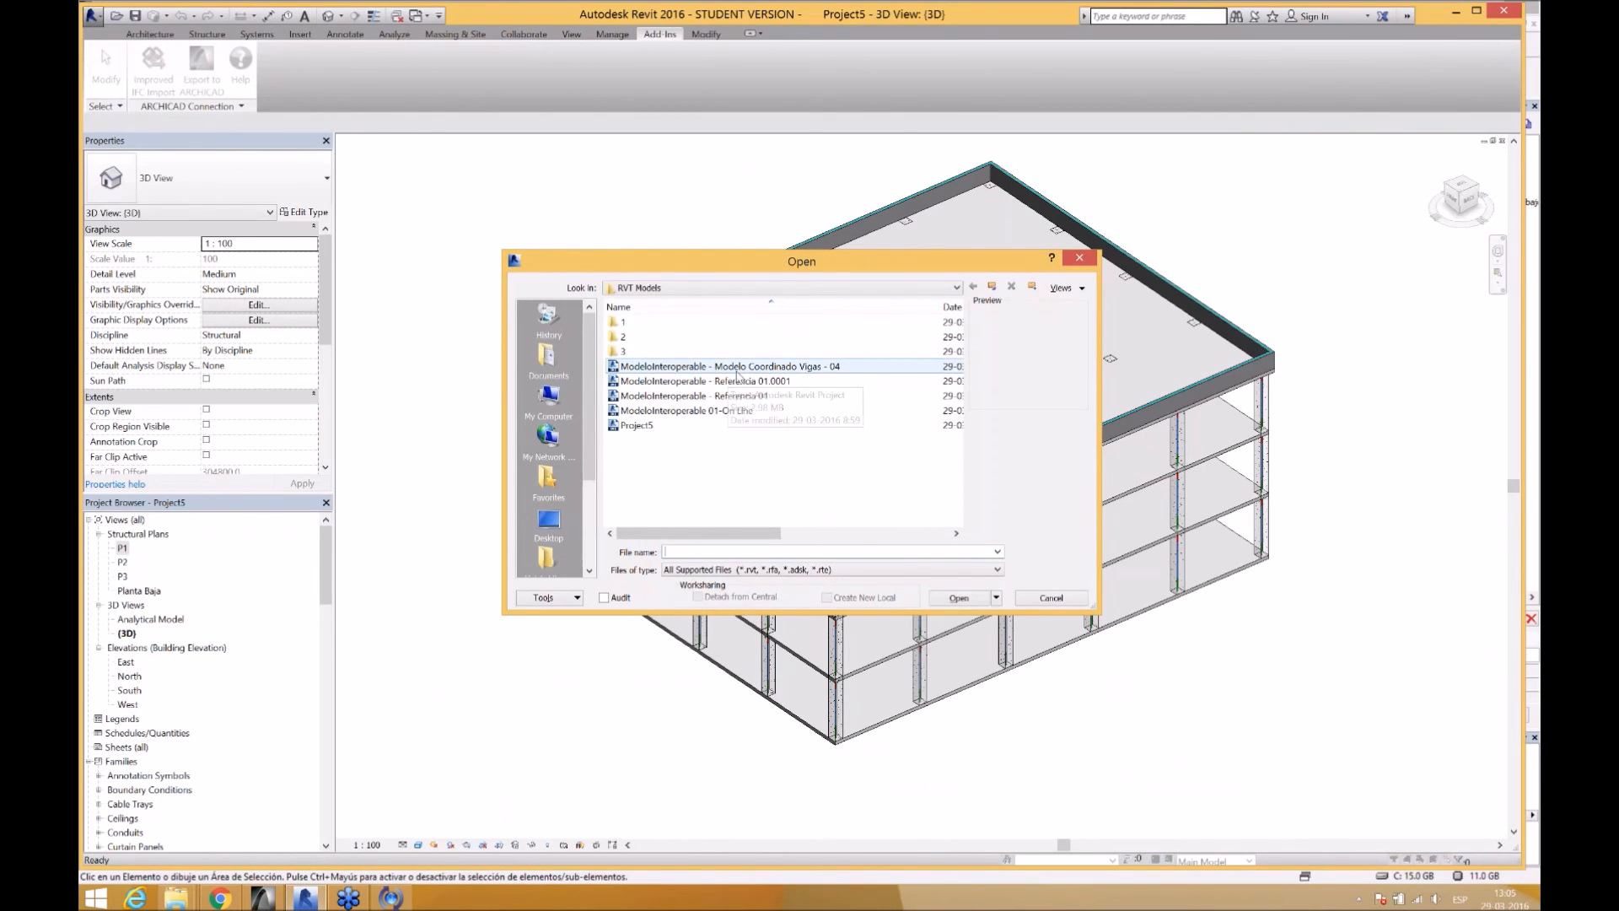
left_click(737, 375)
left_click(964, 601)
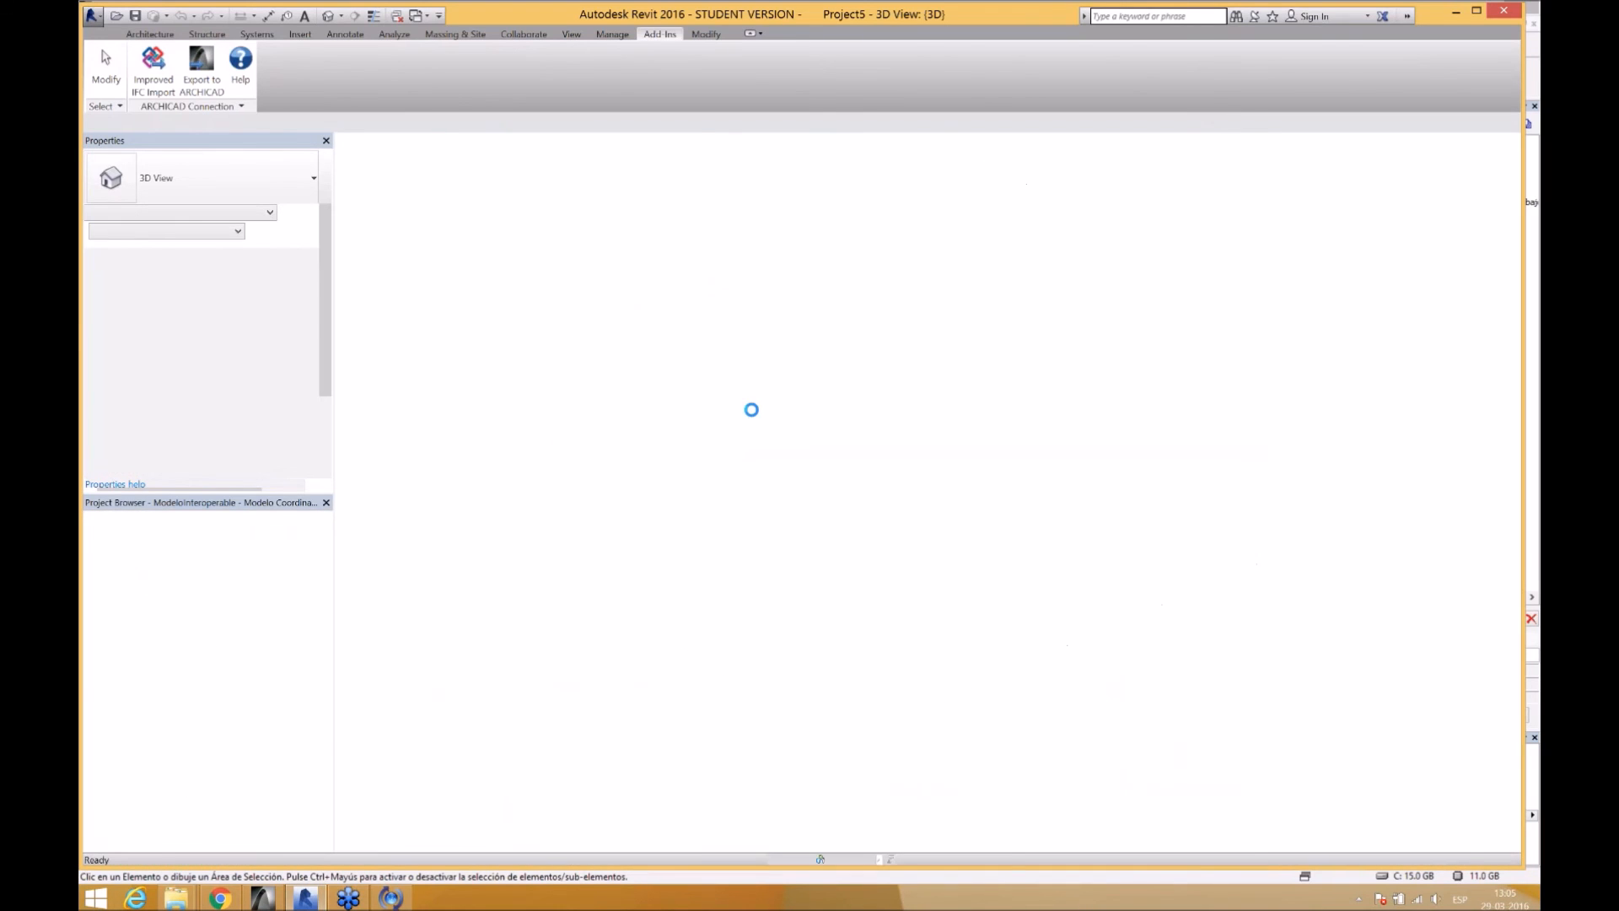
middle_click_drag(868, 350, 892, 390, "shift")
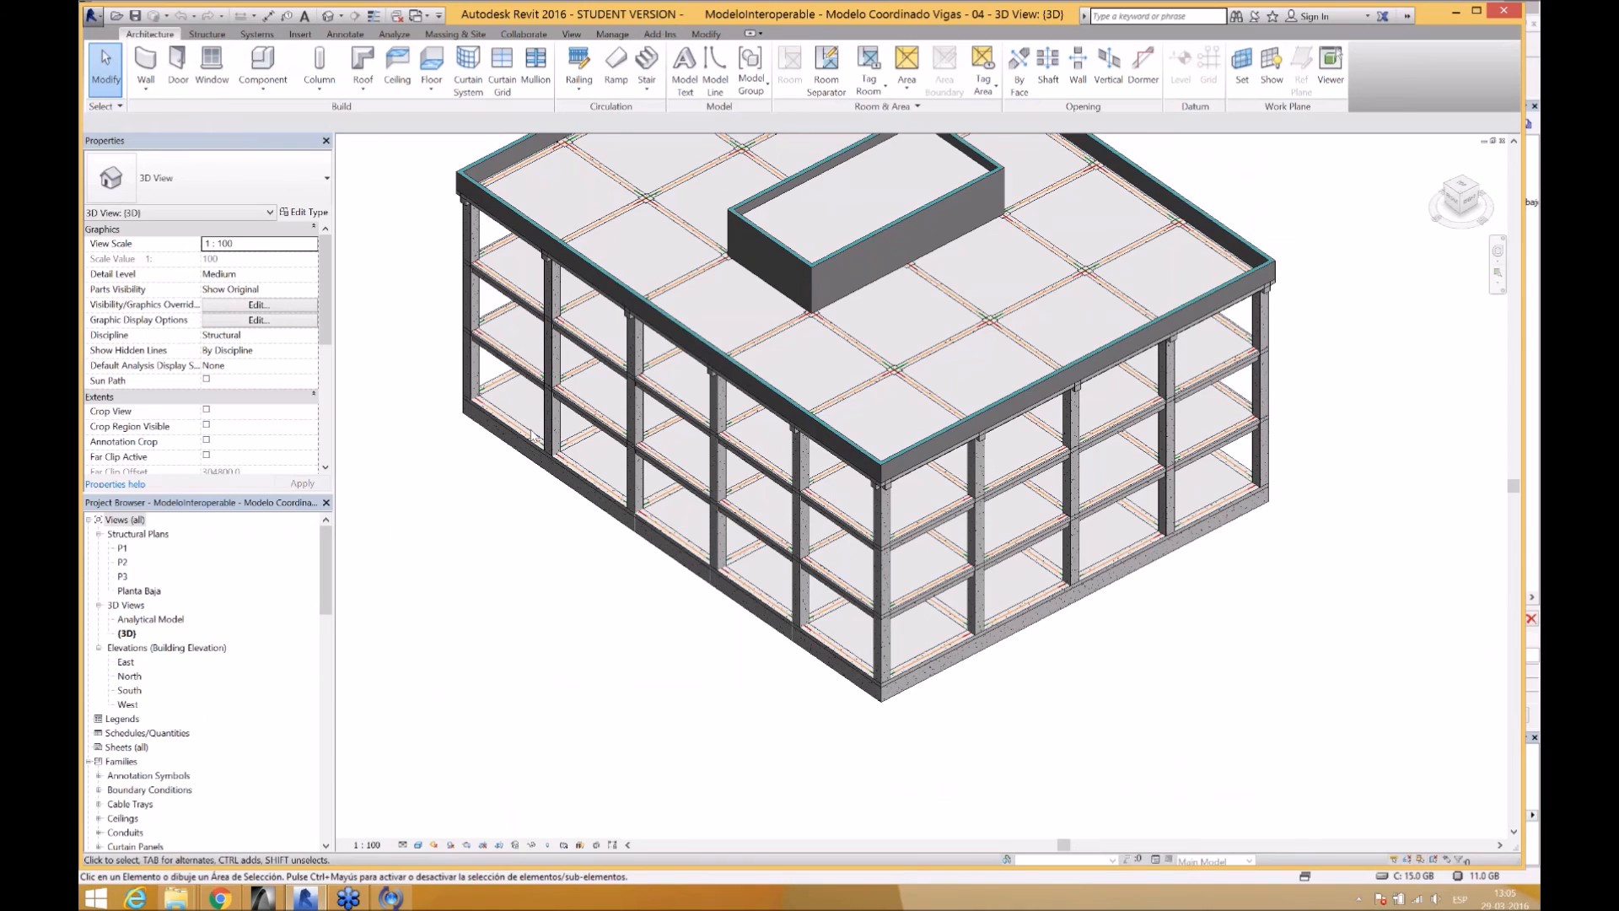
- Return to ArchiCAD, confirm the Str - 02 file as the newer version and use the Intercambio de datos con Revit Structure translator
left_click(319, 900)
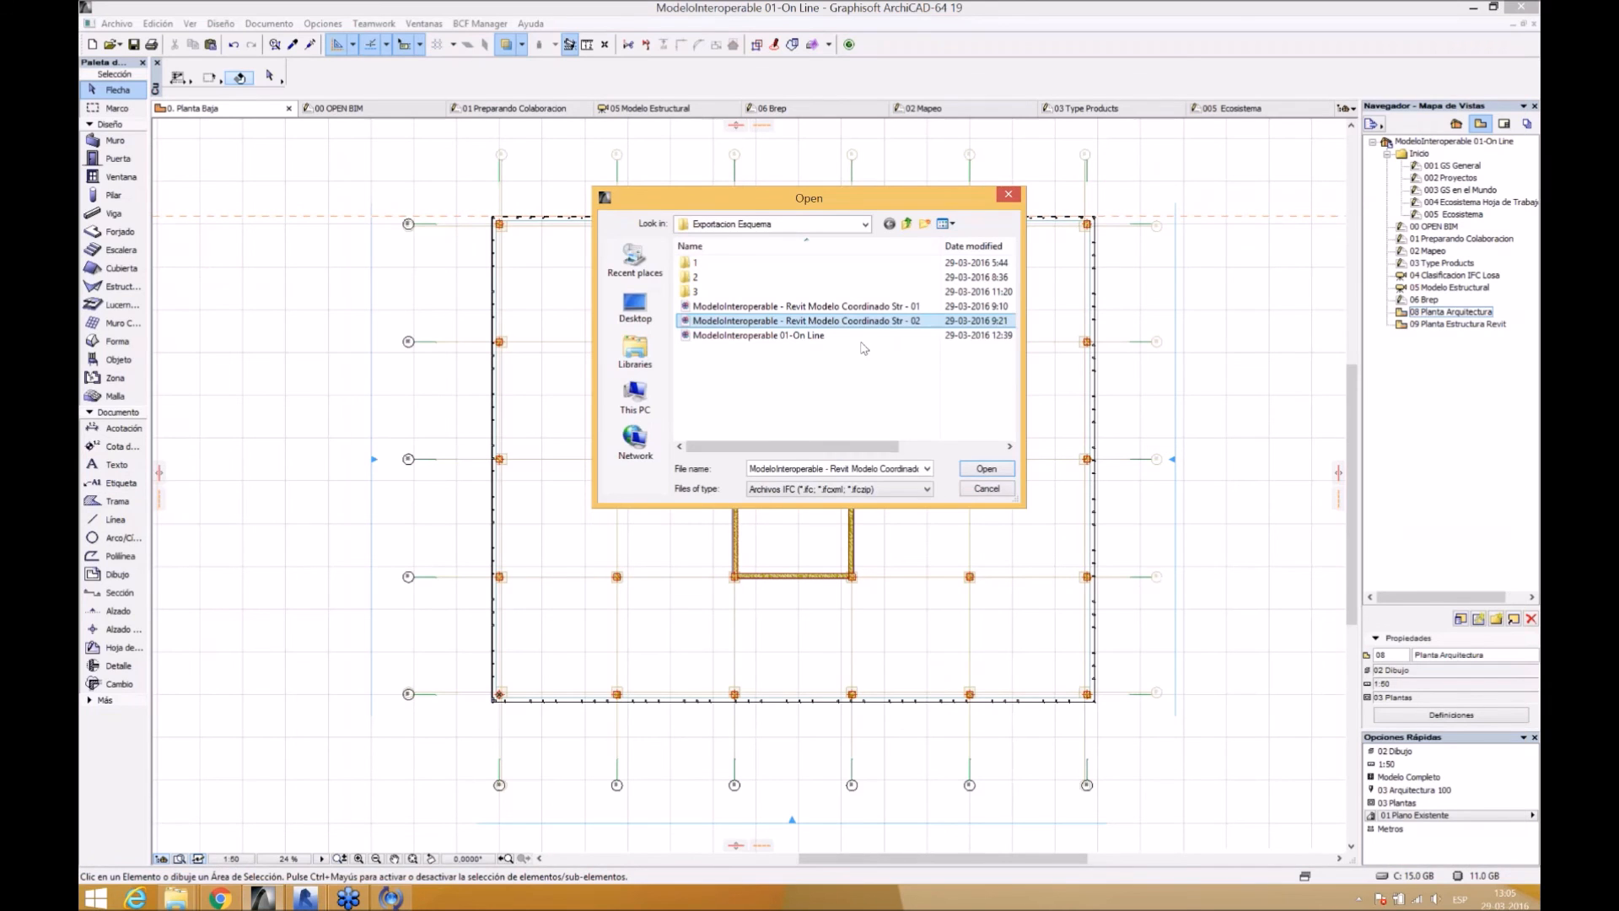
left_click(991, 469)
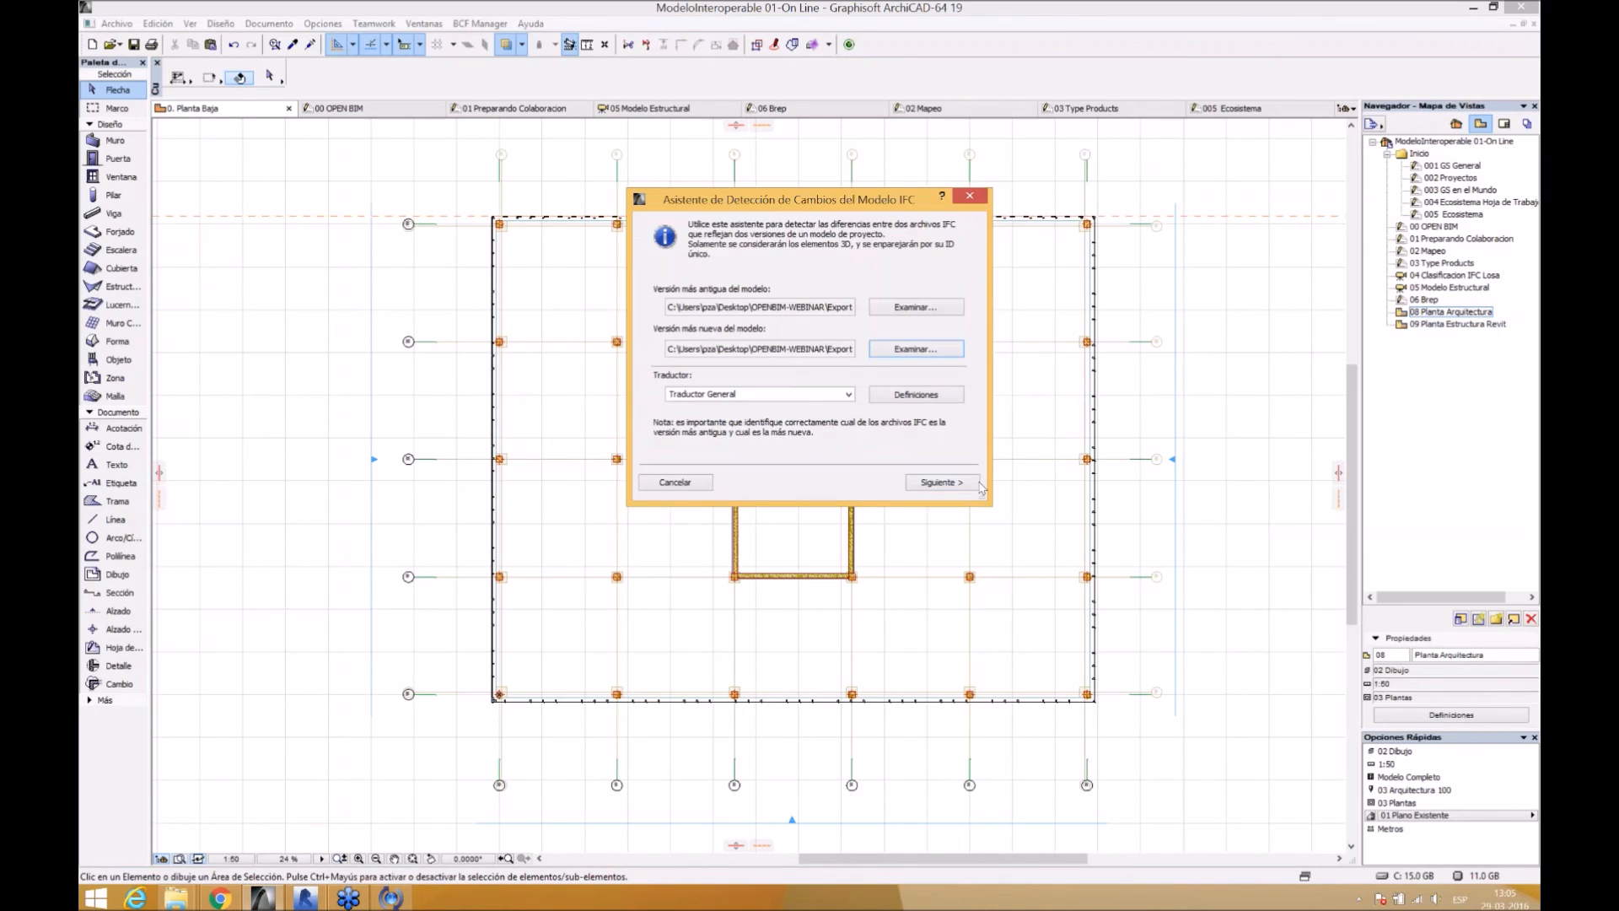
left_click(848, 394)
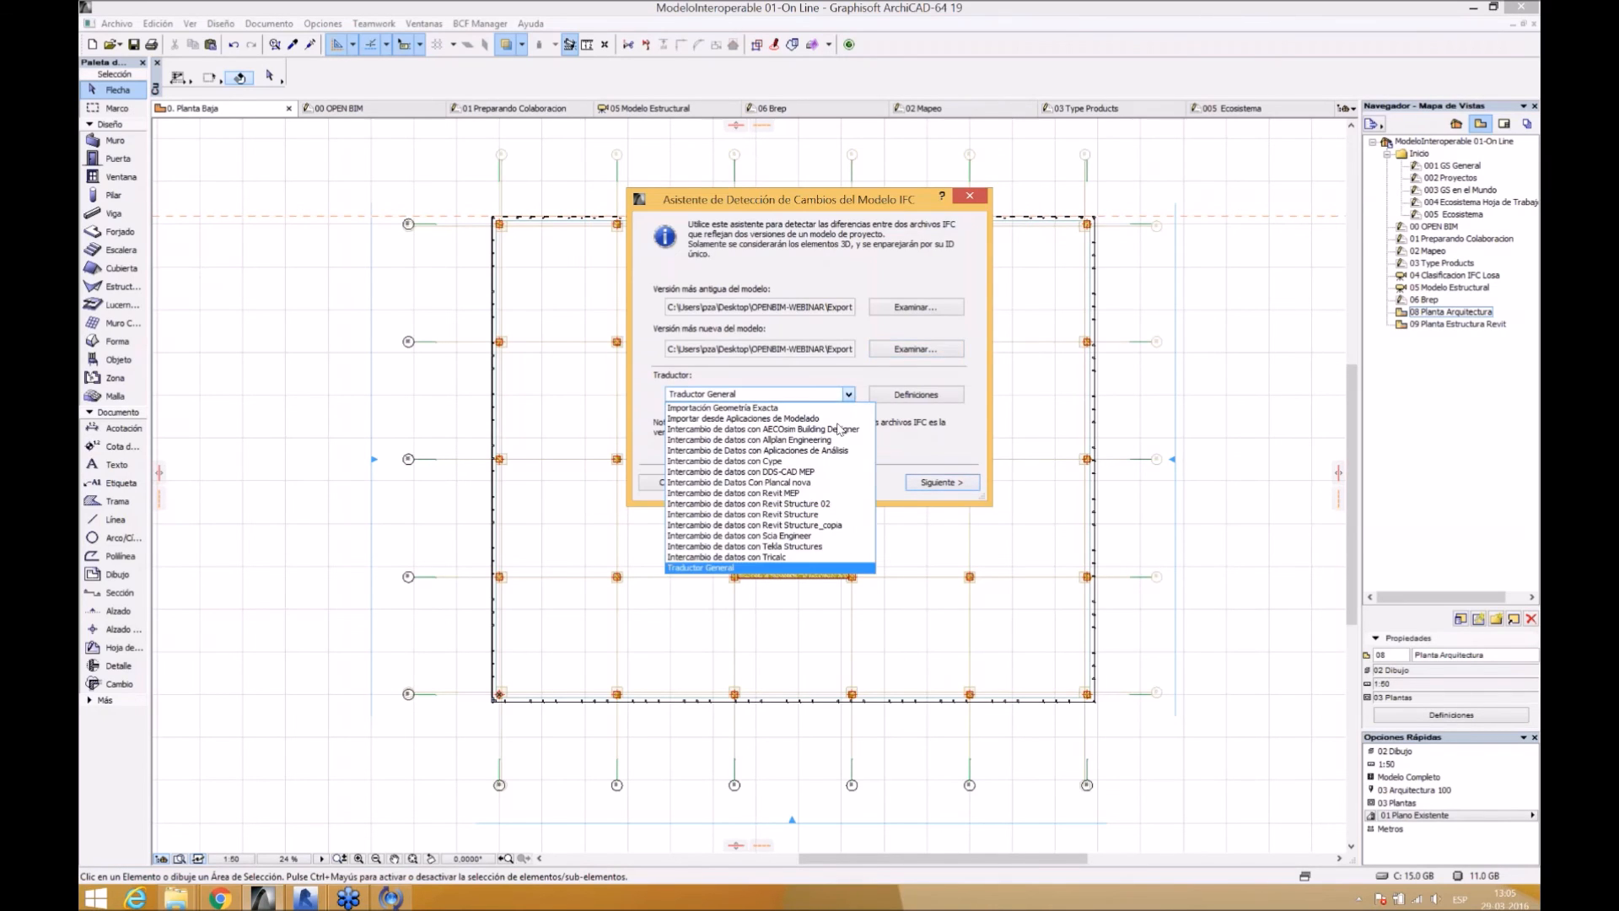
left_click(814, 514)
left_click(943, 485)
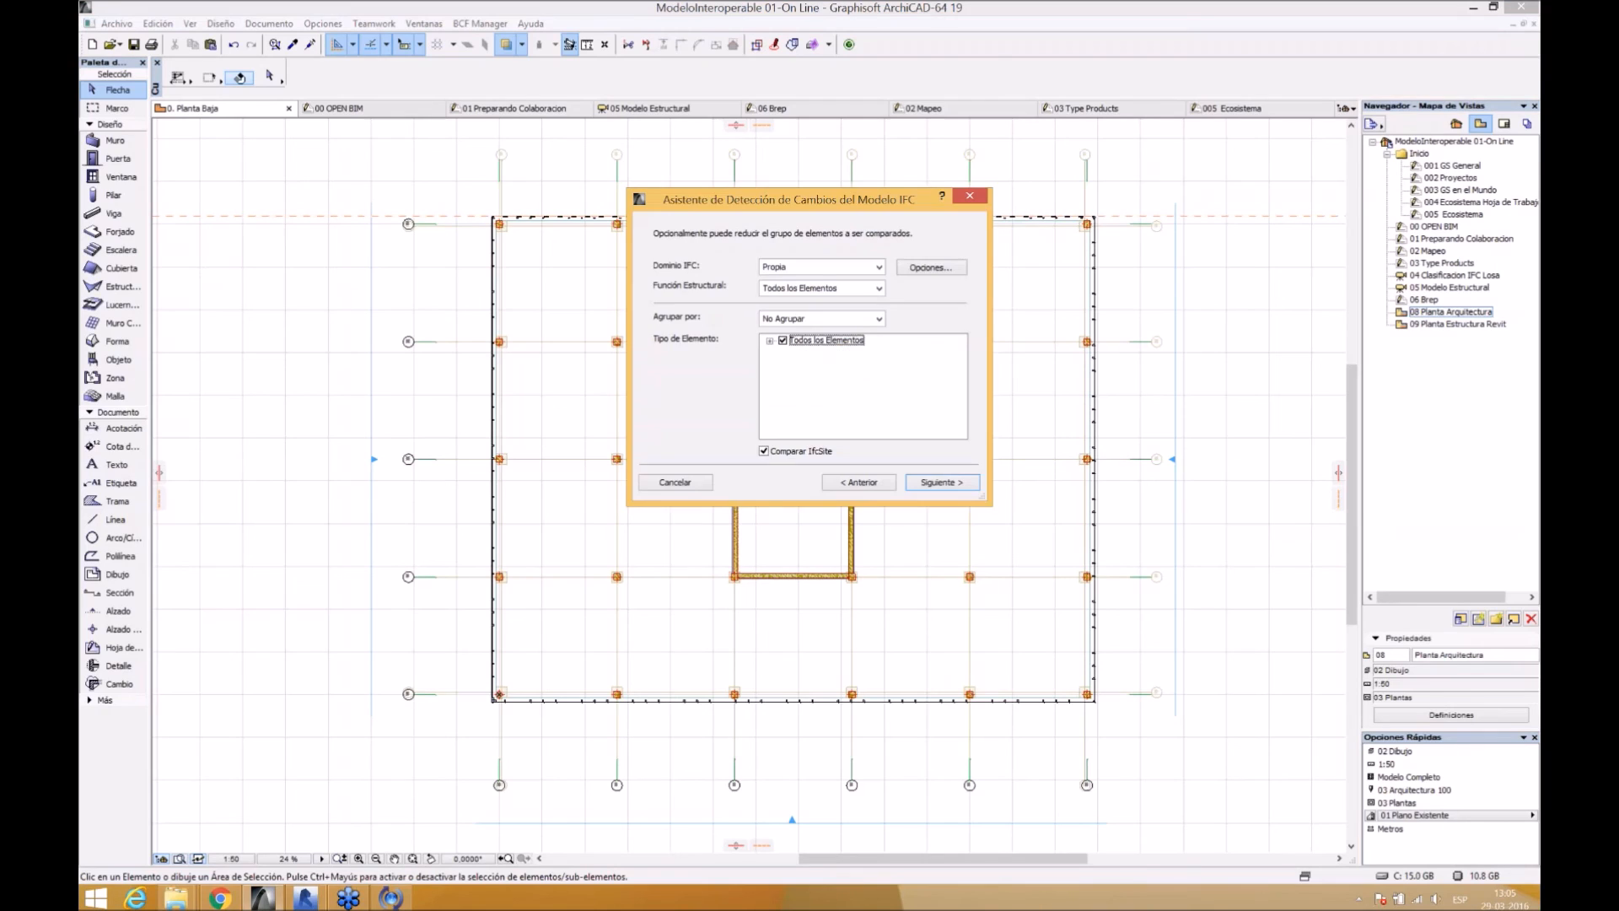
- Review the comparison filters, keep the Propia domain, all structural functions, no grouping and all element types, and run the comparison
left_click(815, 270)
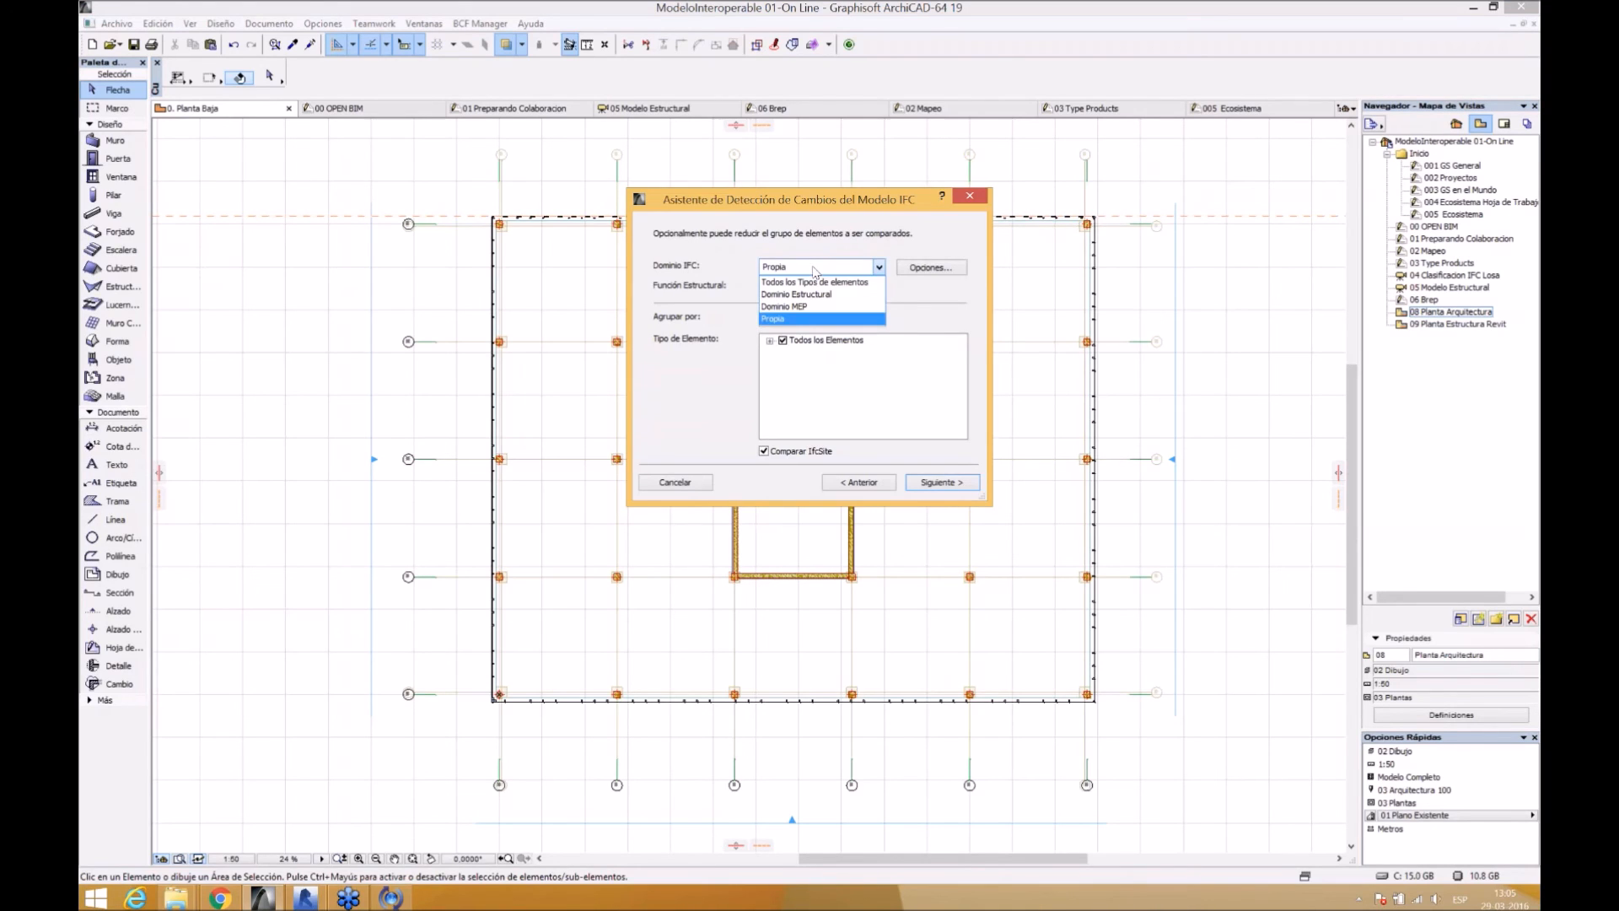
left_click(814, 270)
left_click(822, 287)
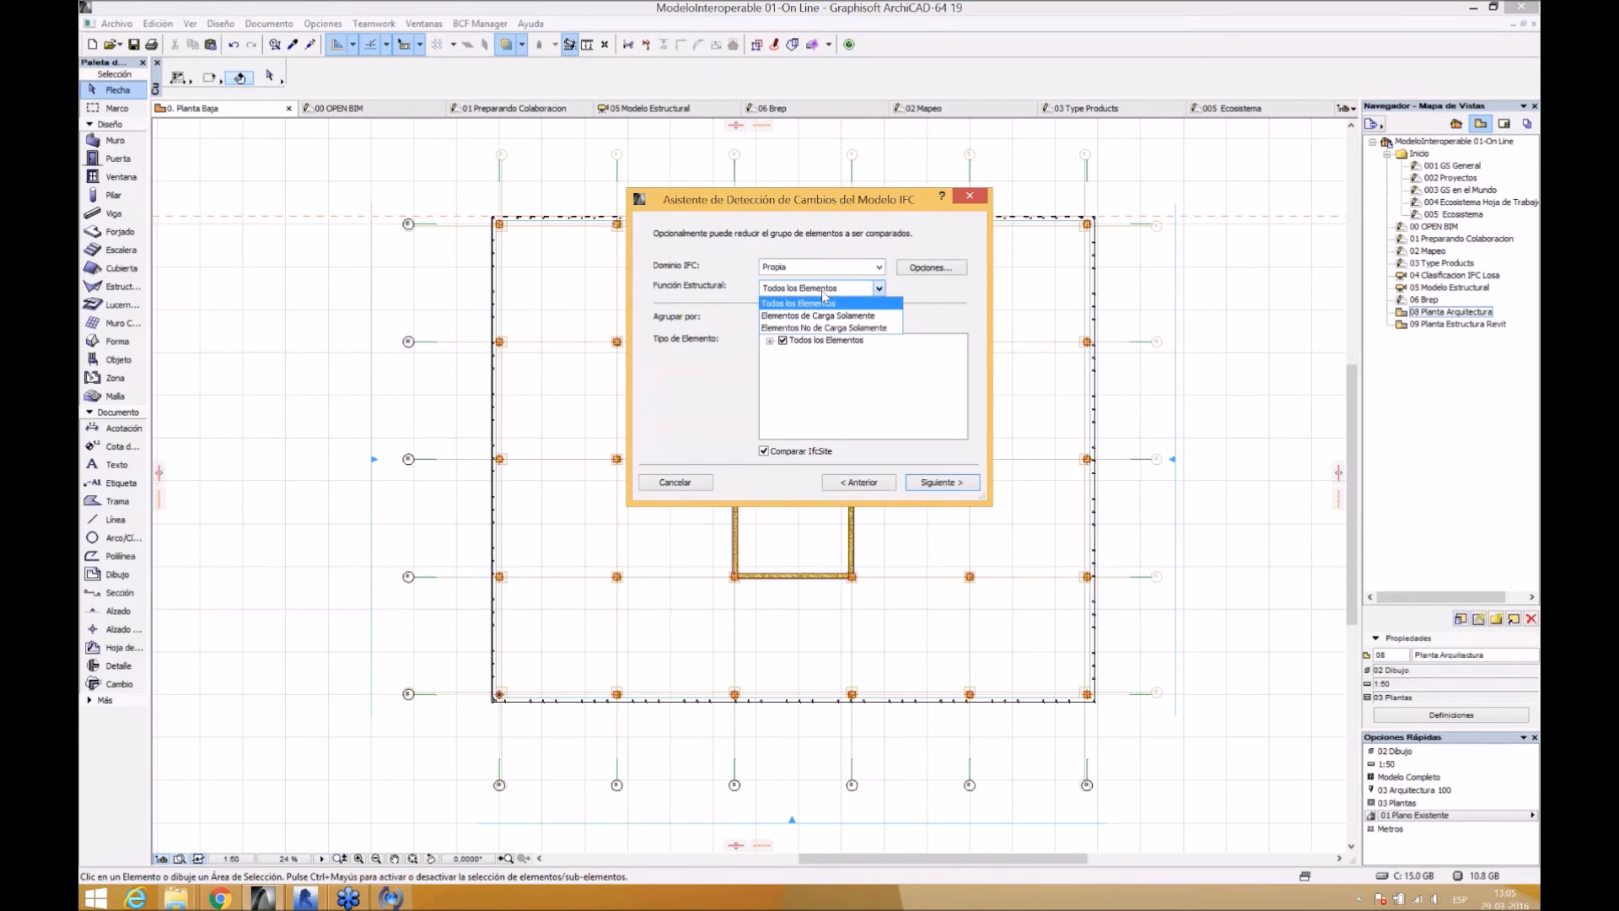
left_click(824, 296)
left_click(833, 319)
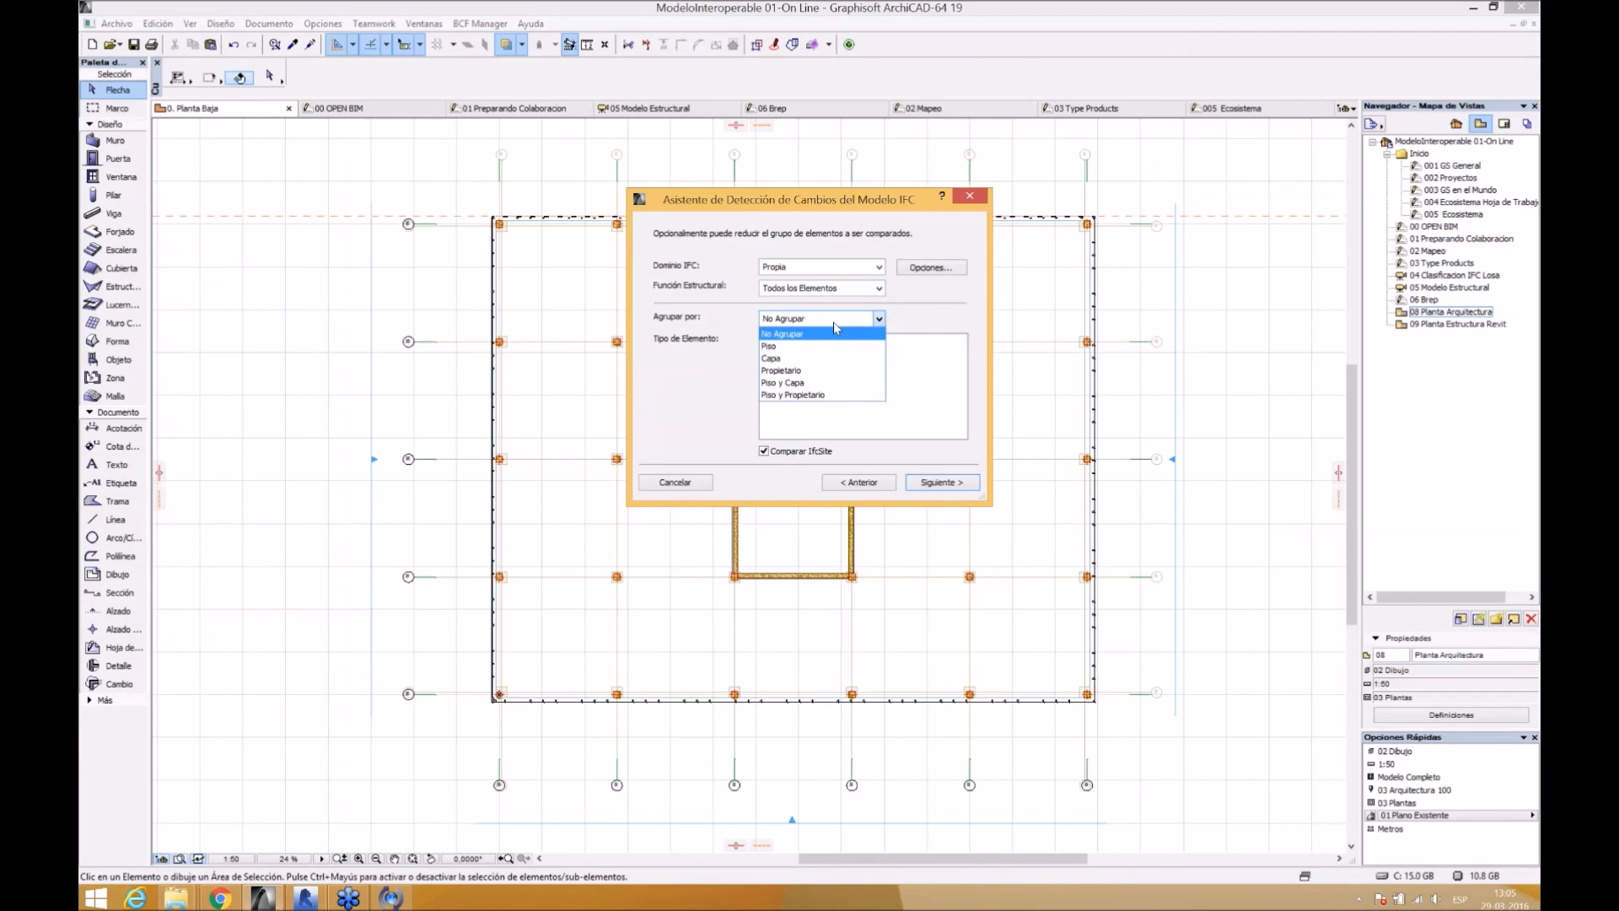
left_click(835, 327)
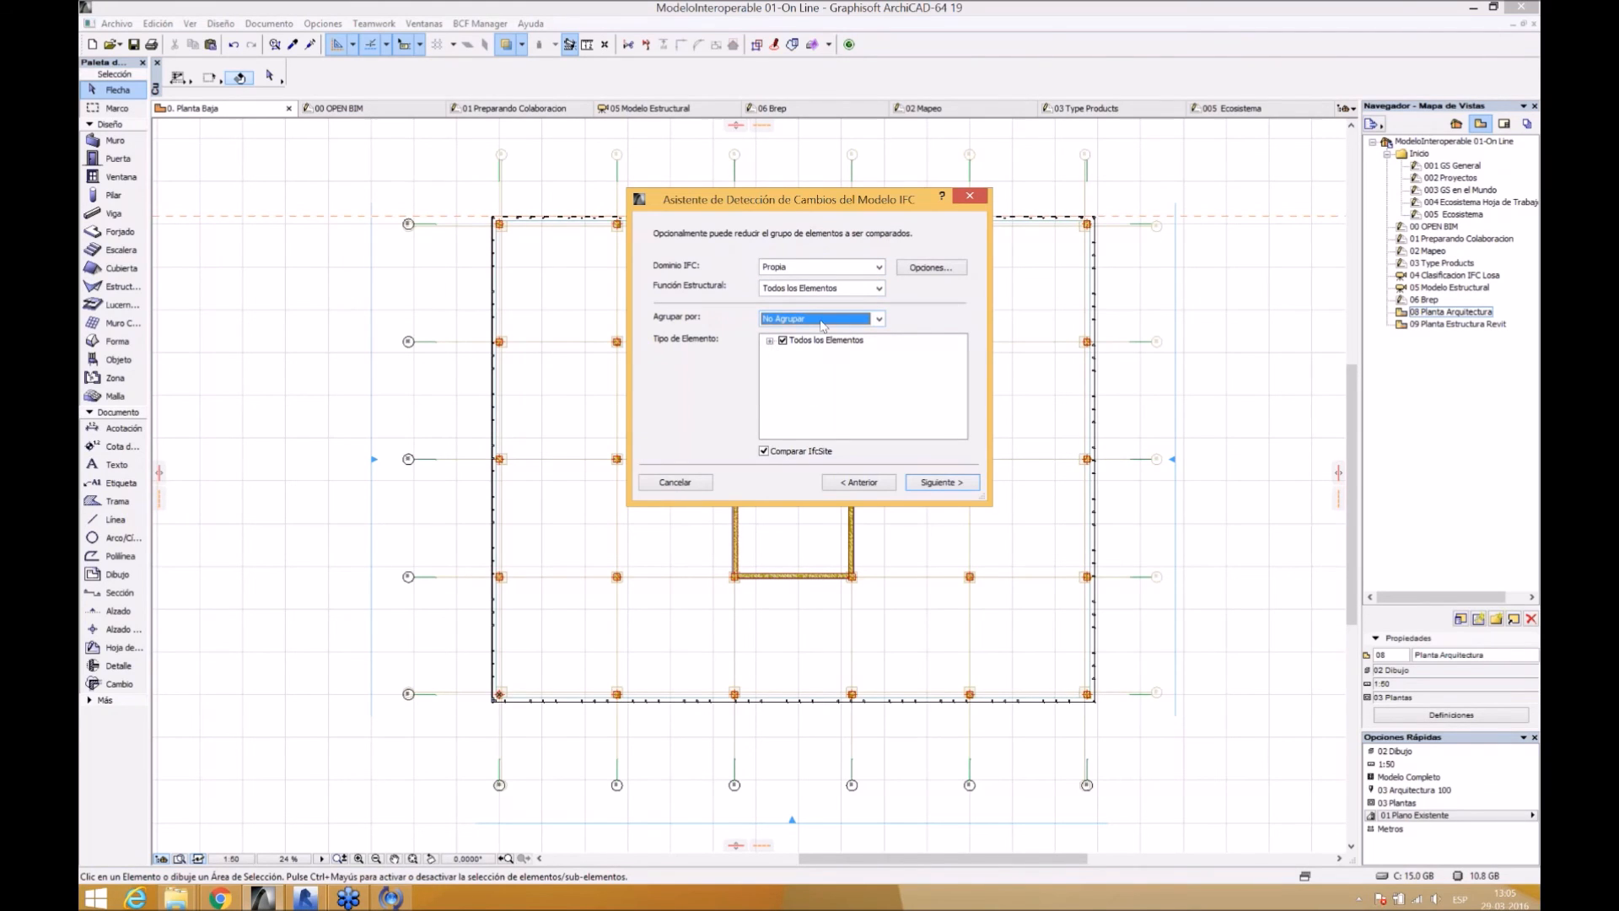
left_click(822, 320)
left_click(822, 329)
left_click(769, 340)
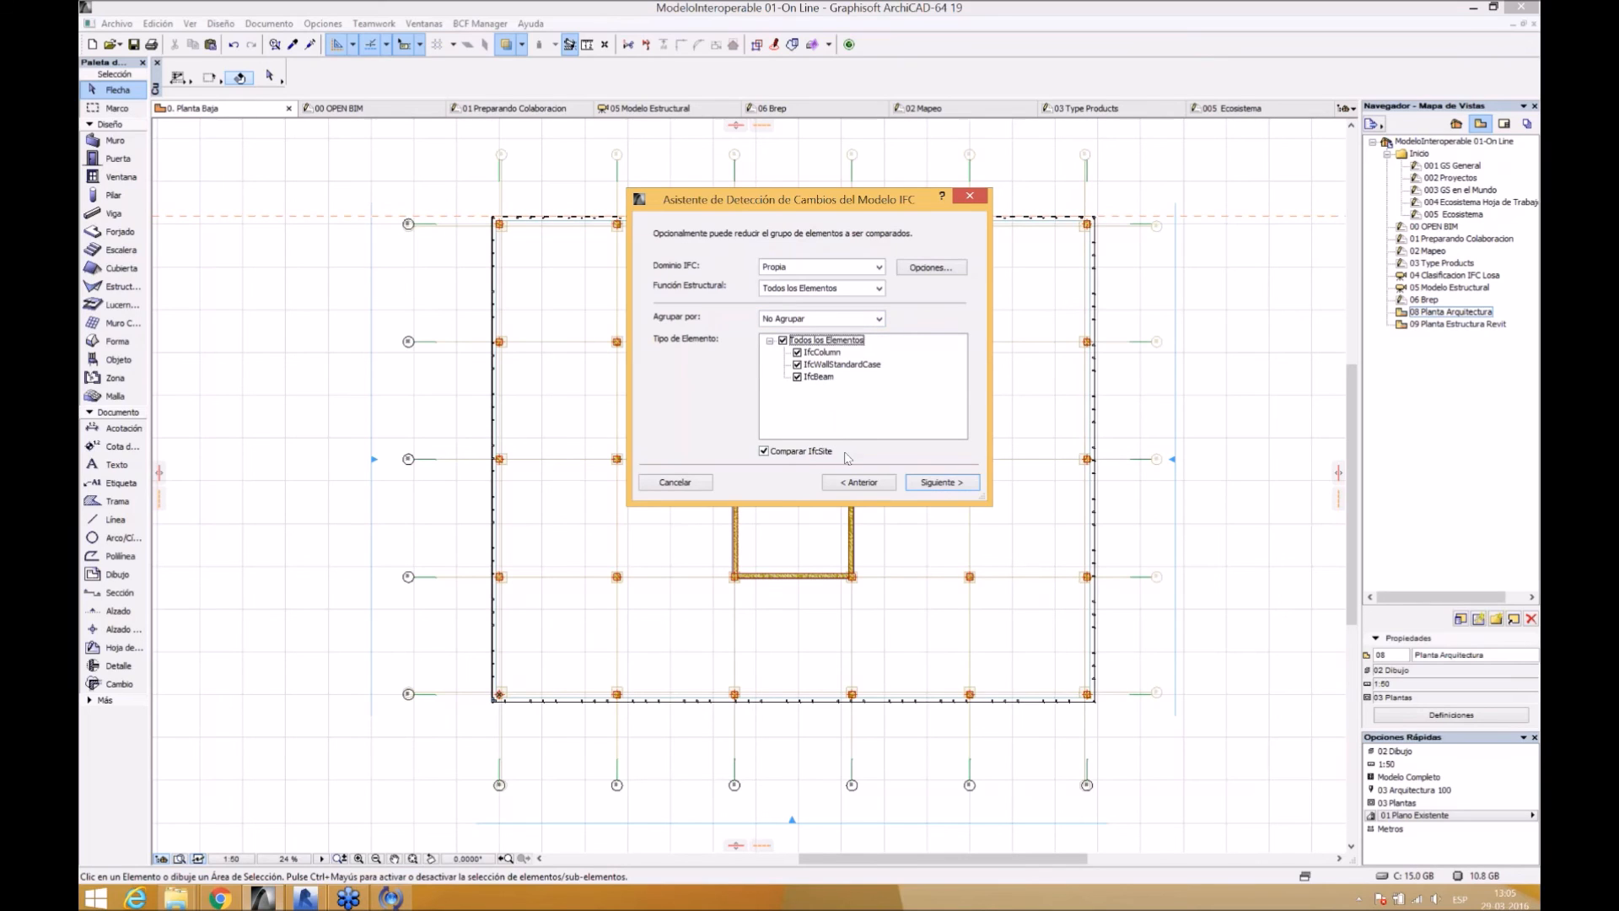
left_click(947, 483)
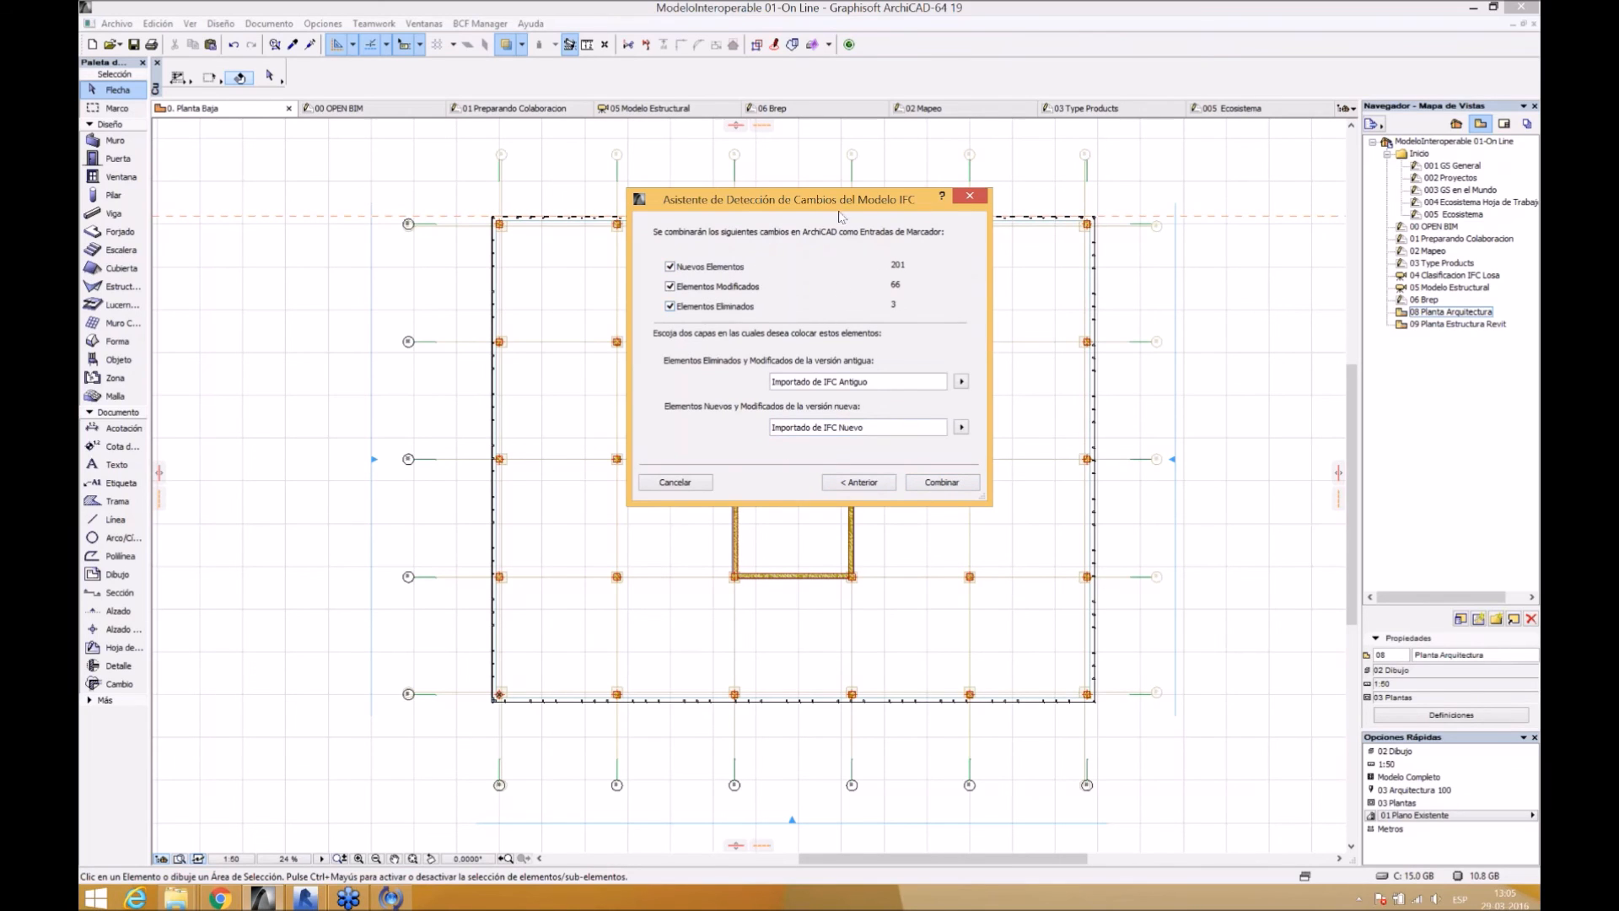
- Merge the new, modified and deleted elements onto the Importado de IFC Antiguo and Importado de IFC Nuevo layers, matching storey 0. Planta Baja with 0,000 offset
left_click_drag(432, 285, 842, 275)
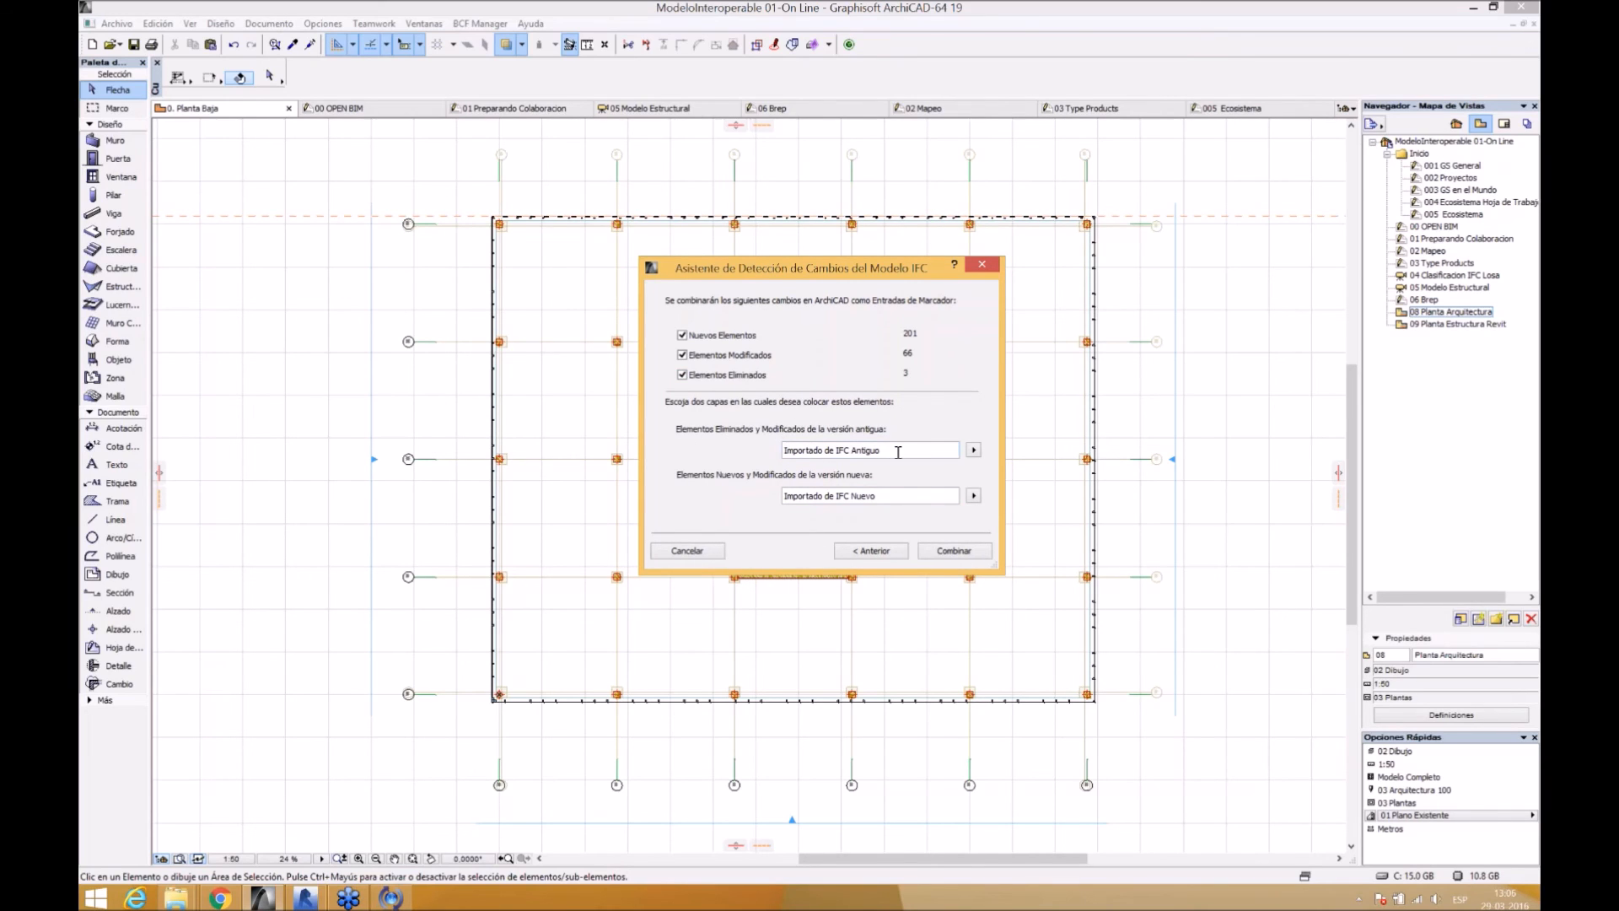
triple_click(838, 455)
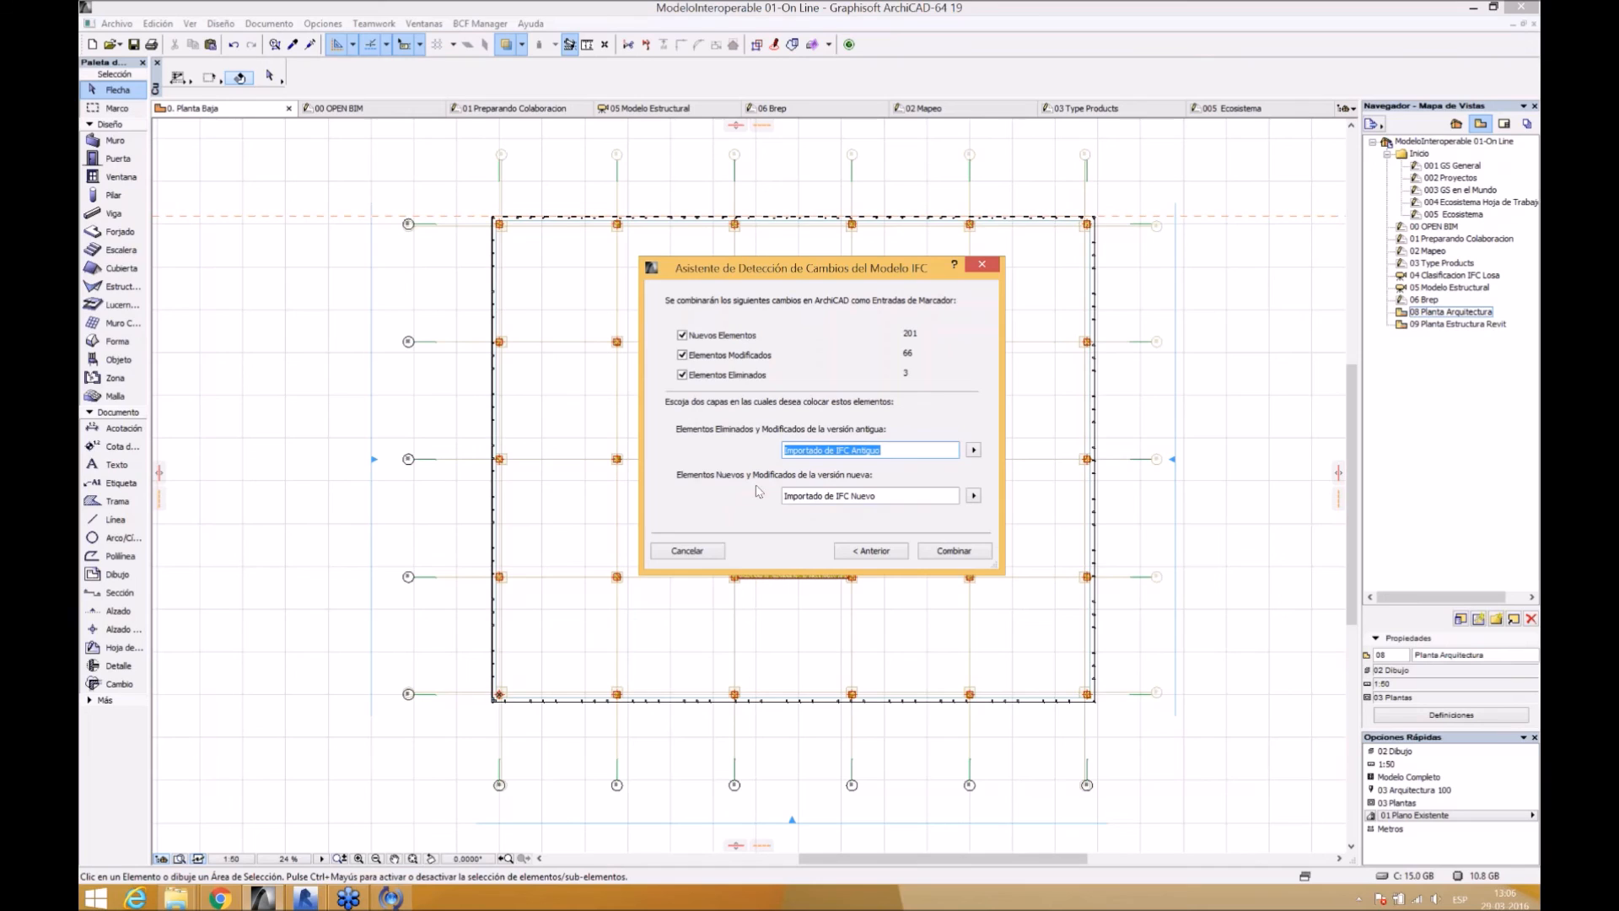
triple_click(896, 497)
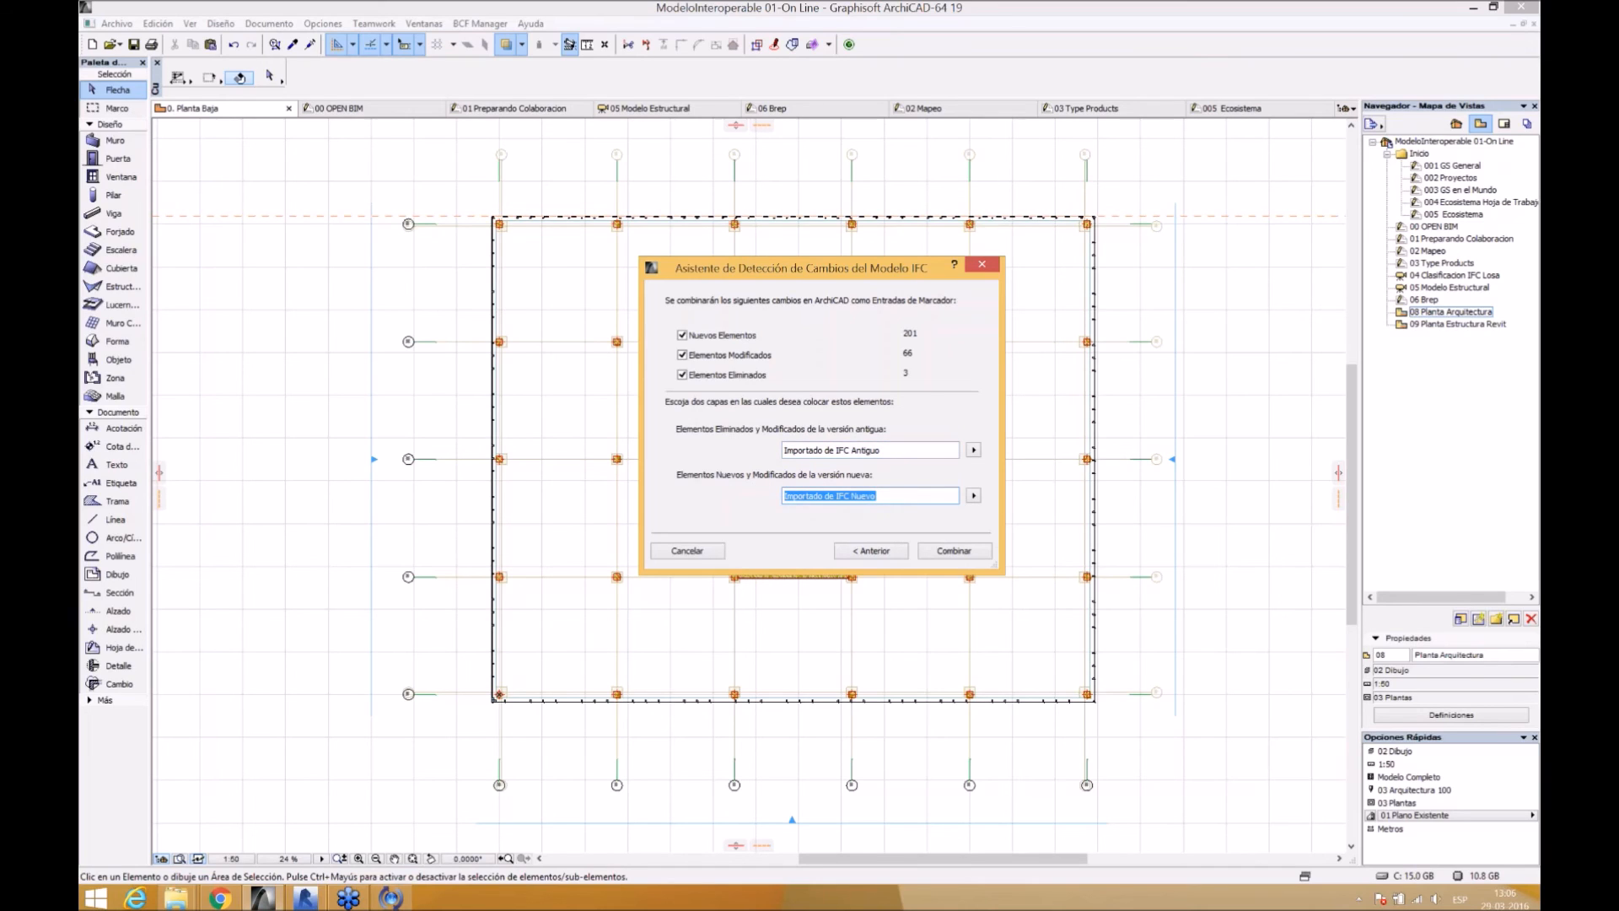
left_click(952, 552)
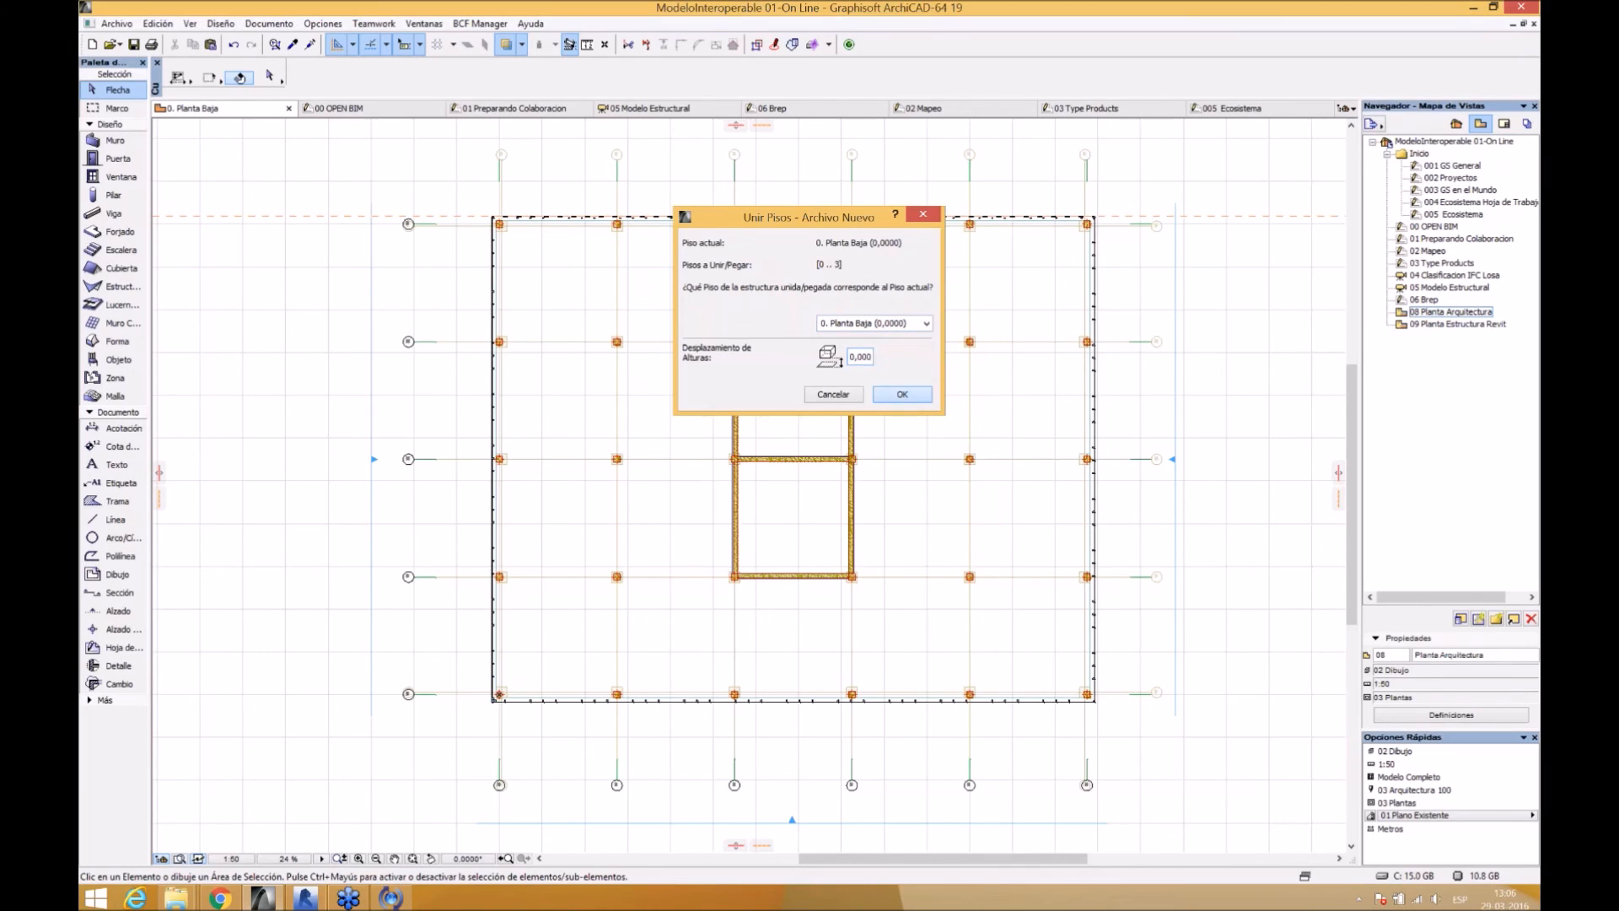
left_click(901, 394)
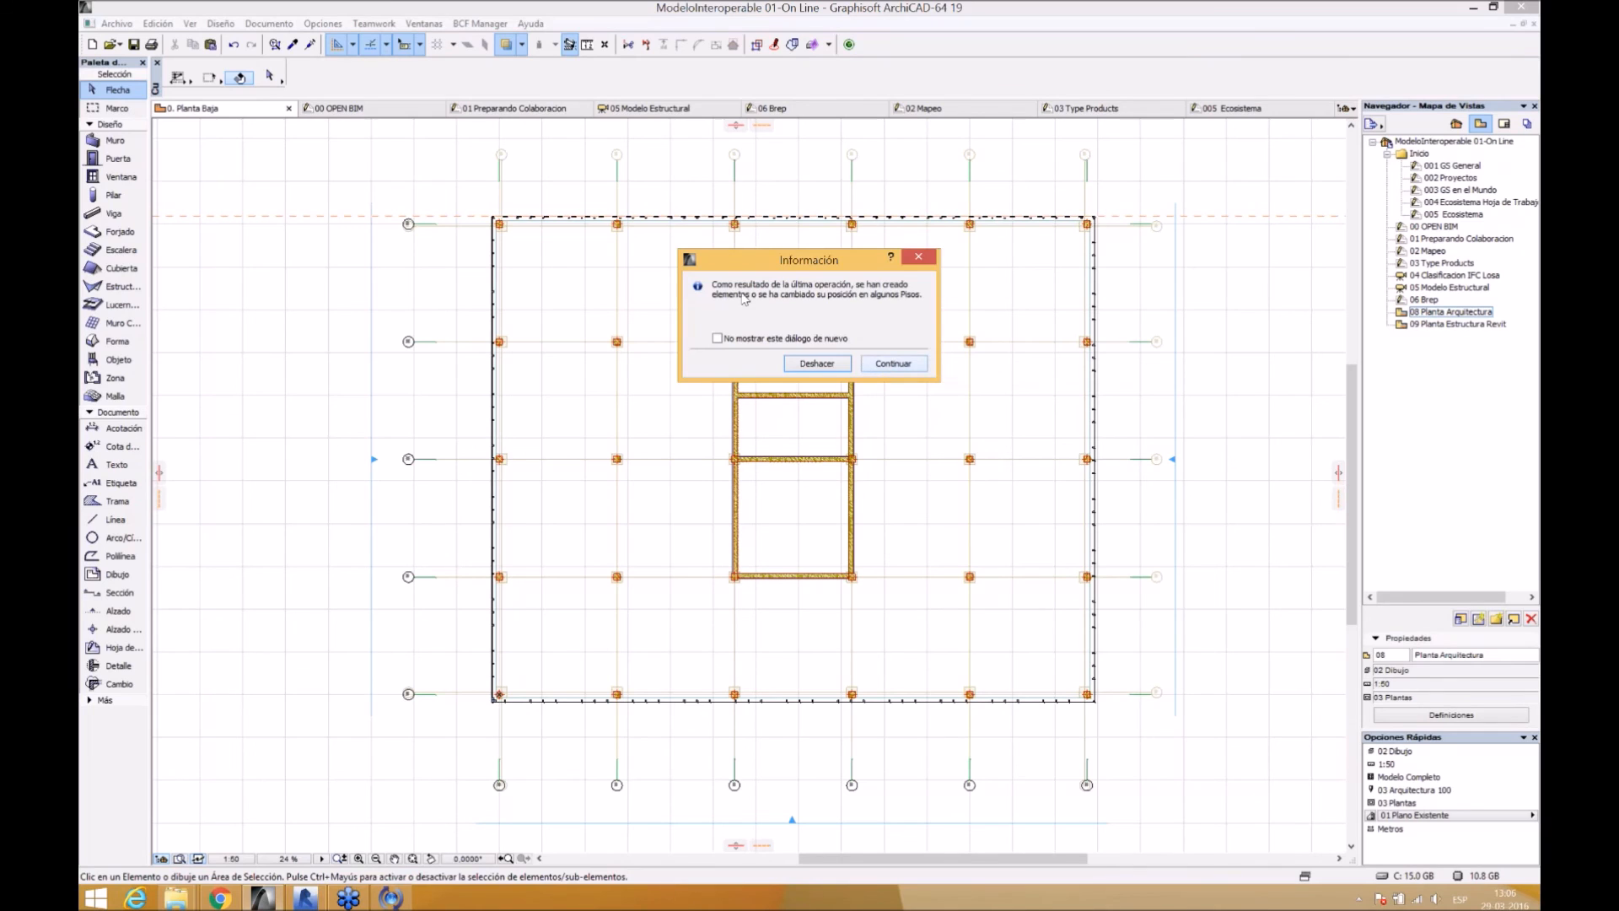
left_click(892, 364)
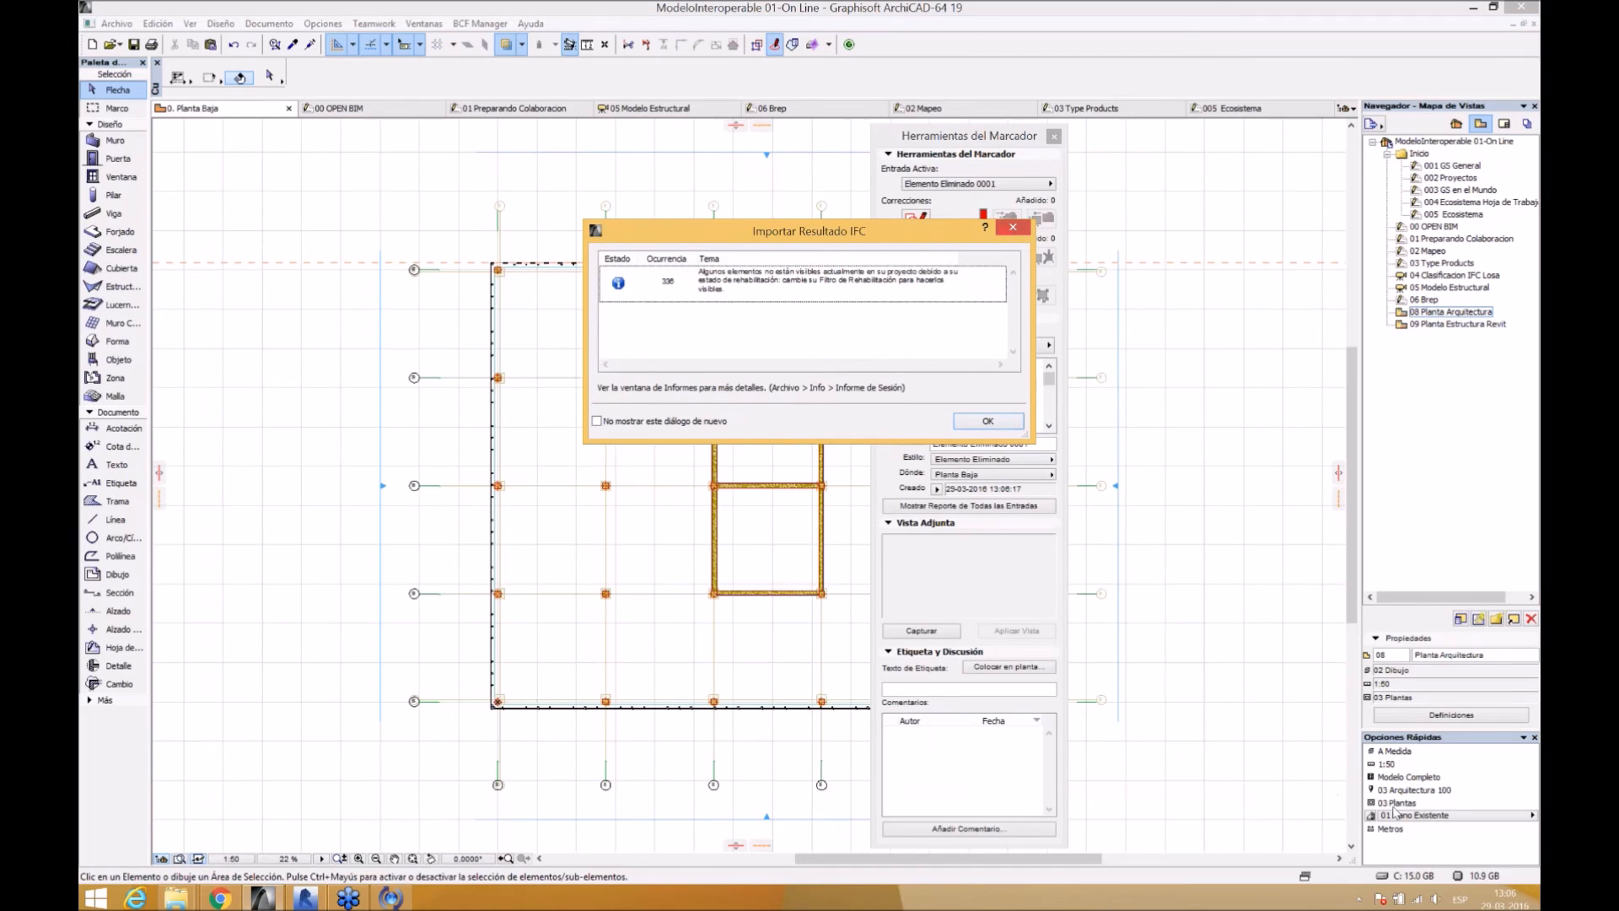
- Dismiss the import report, move the markup palette clear of the plan and set the renovation filter to 05 Estado Planteado
left_click(985, 422)
left_click_drag(974, 139, 1210, 133)
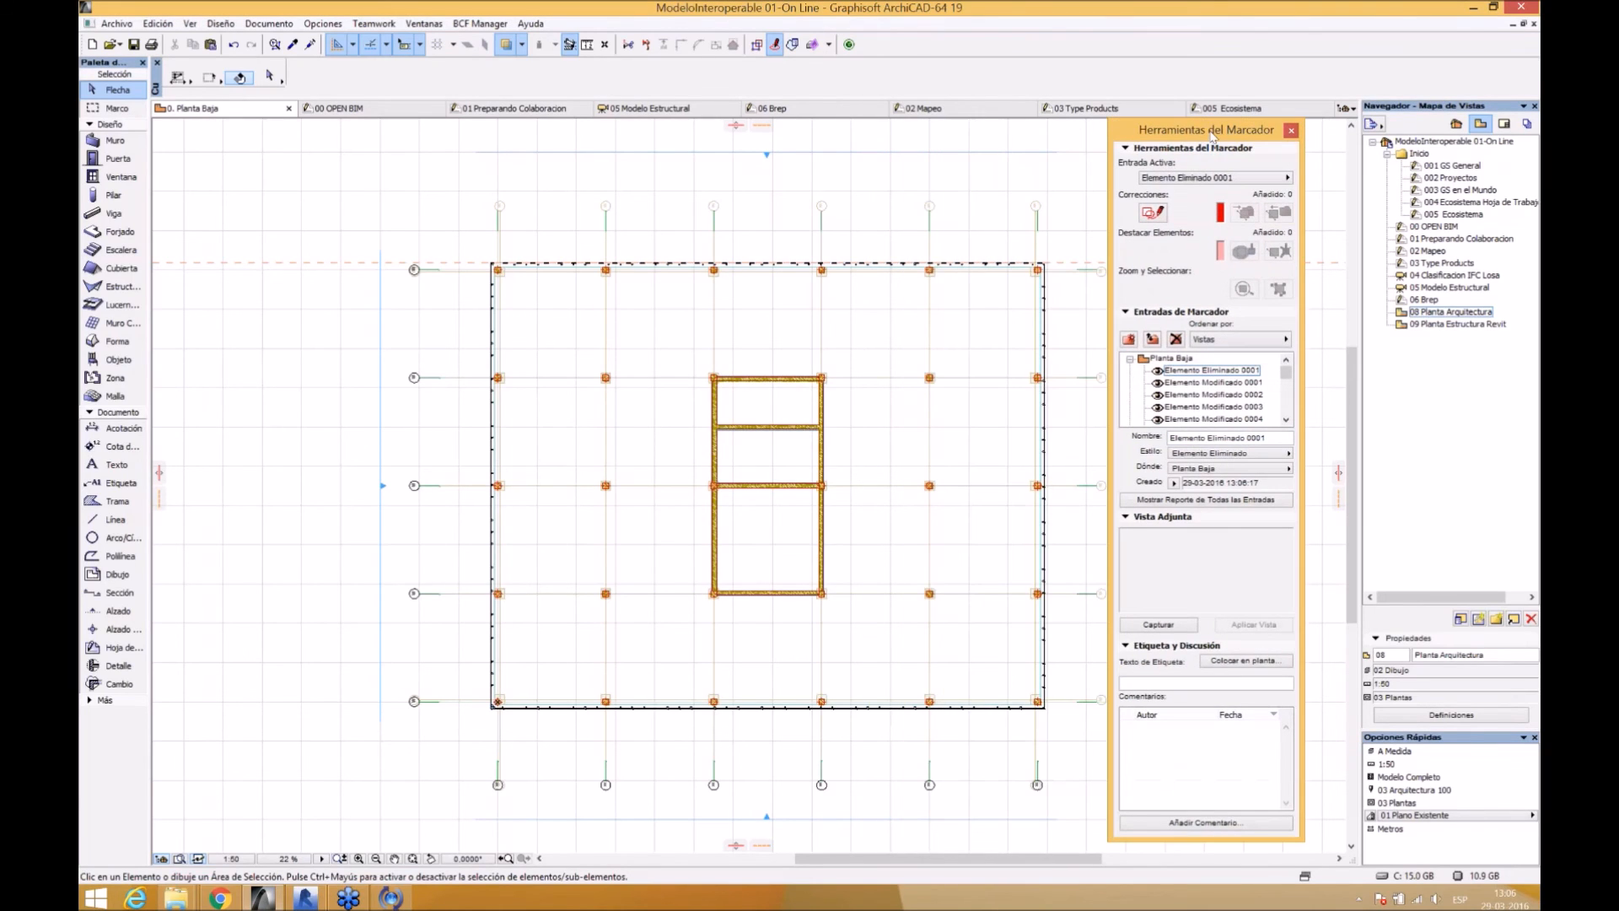
left_click(1465, 816)
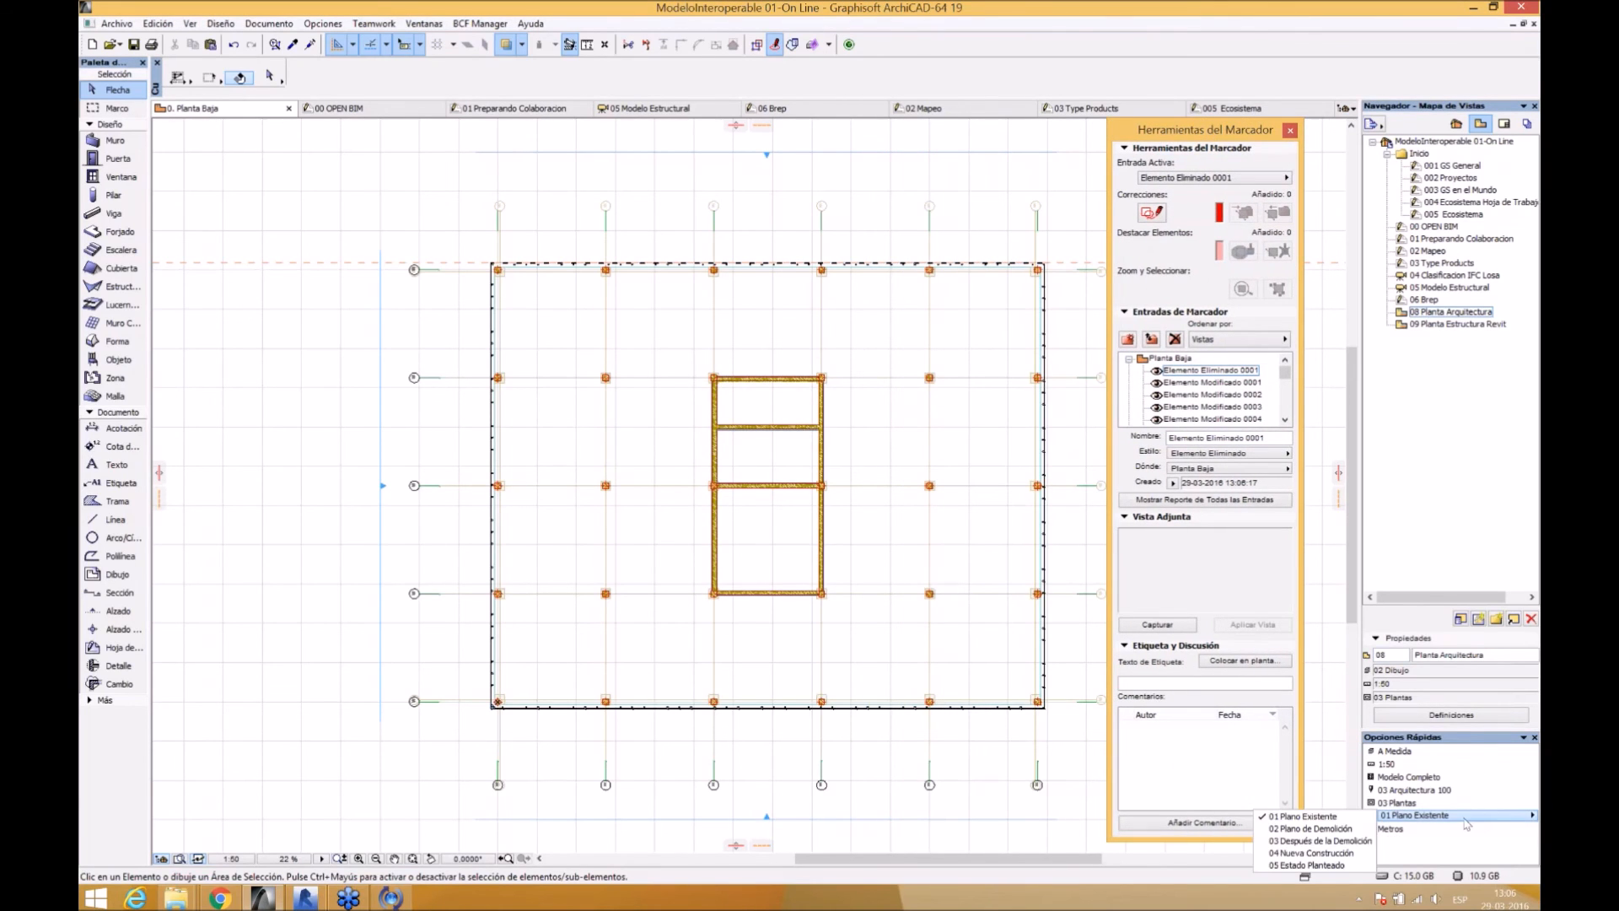
left_click(1344, 865)
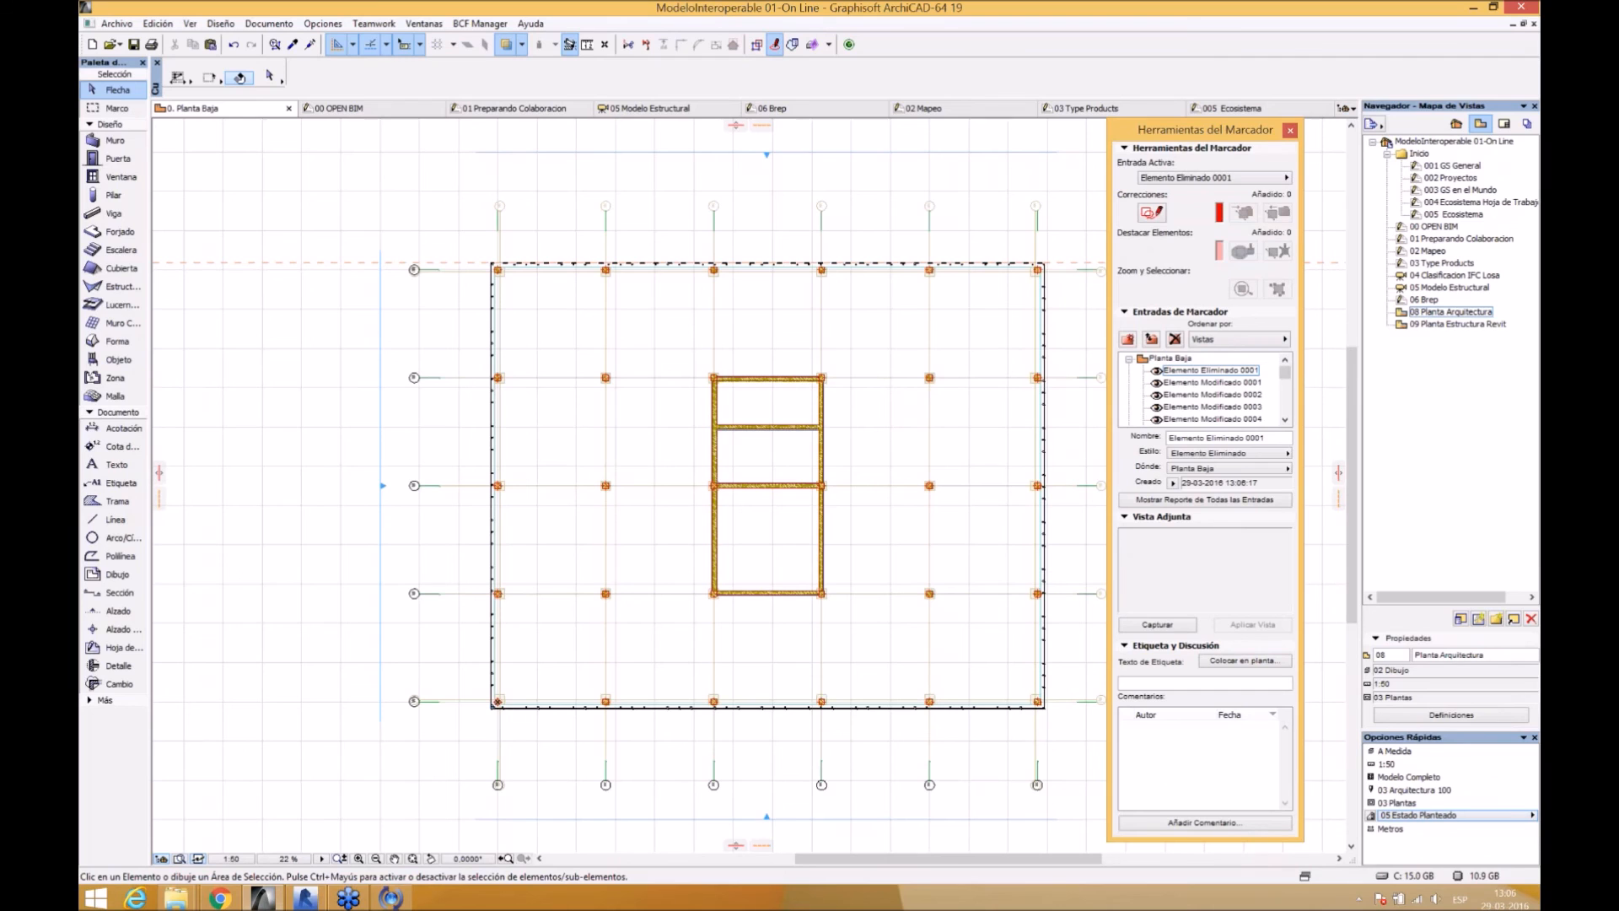
- Show the Importado de IFC Nuevo and Importado de IFC Antiguo layers in the layer settings
left_click(1017, 372)
key("ctrl+l")
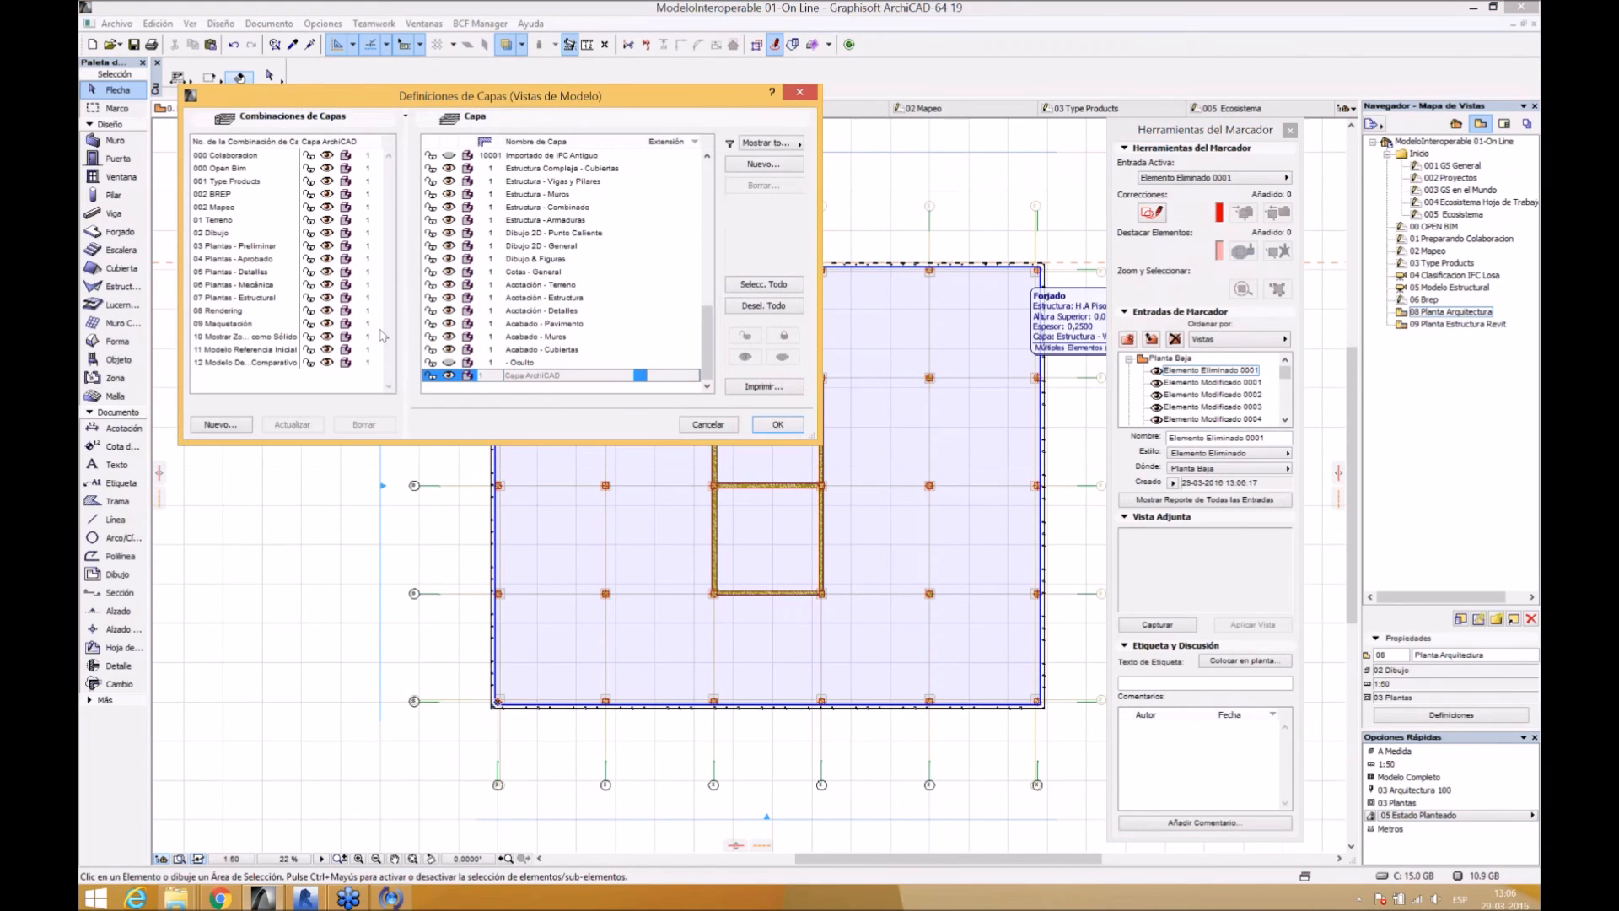
scroll(709, 333, "up", 3)
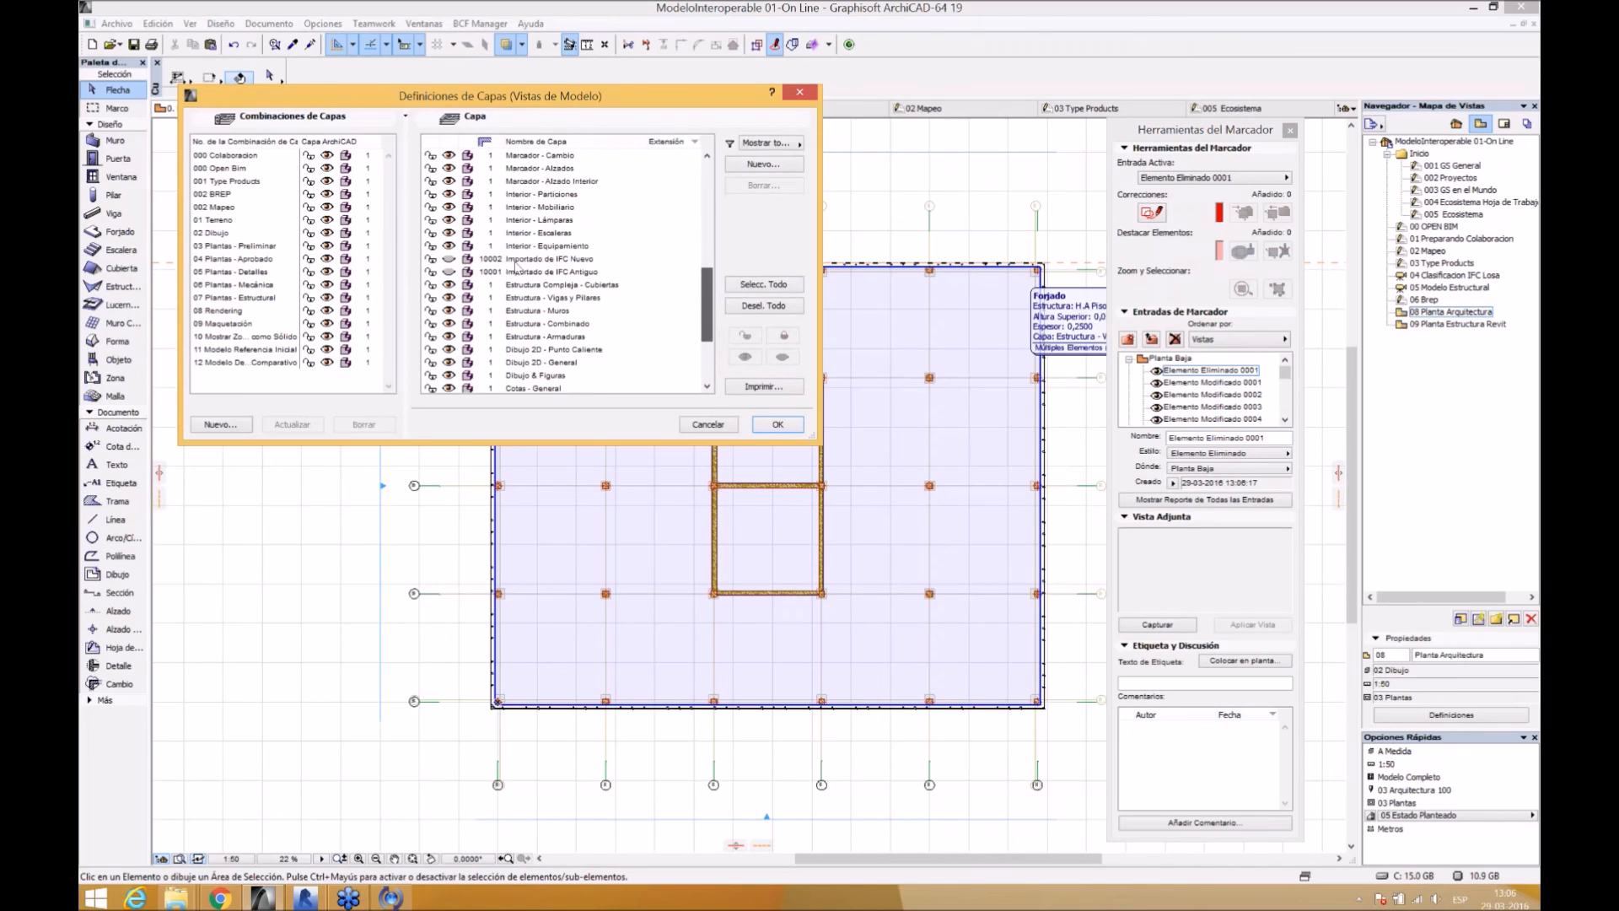
left_click(448, 260)
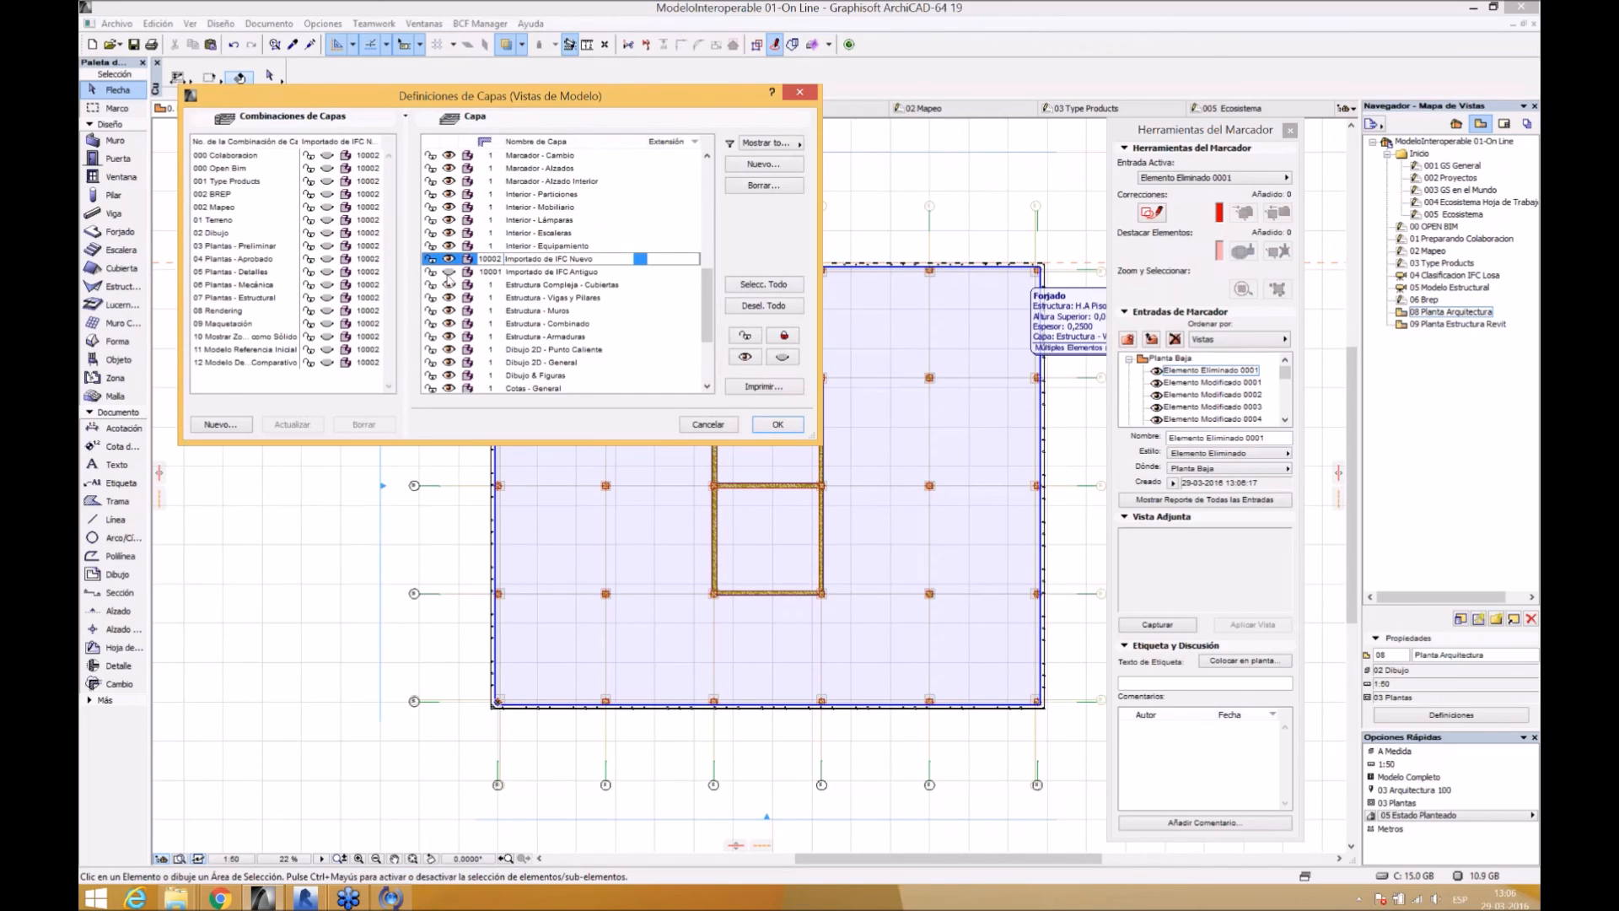
left_click(448, 271)
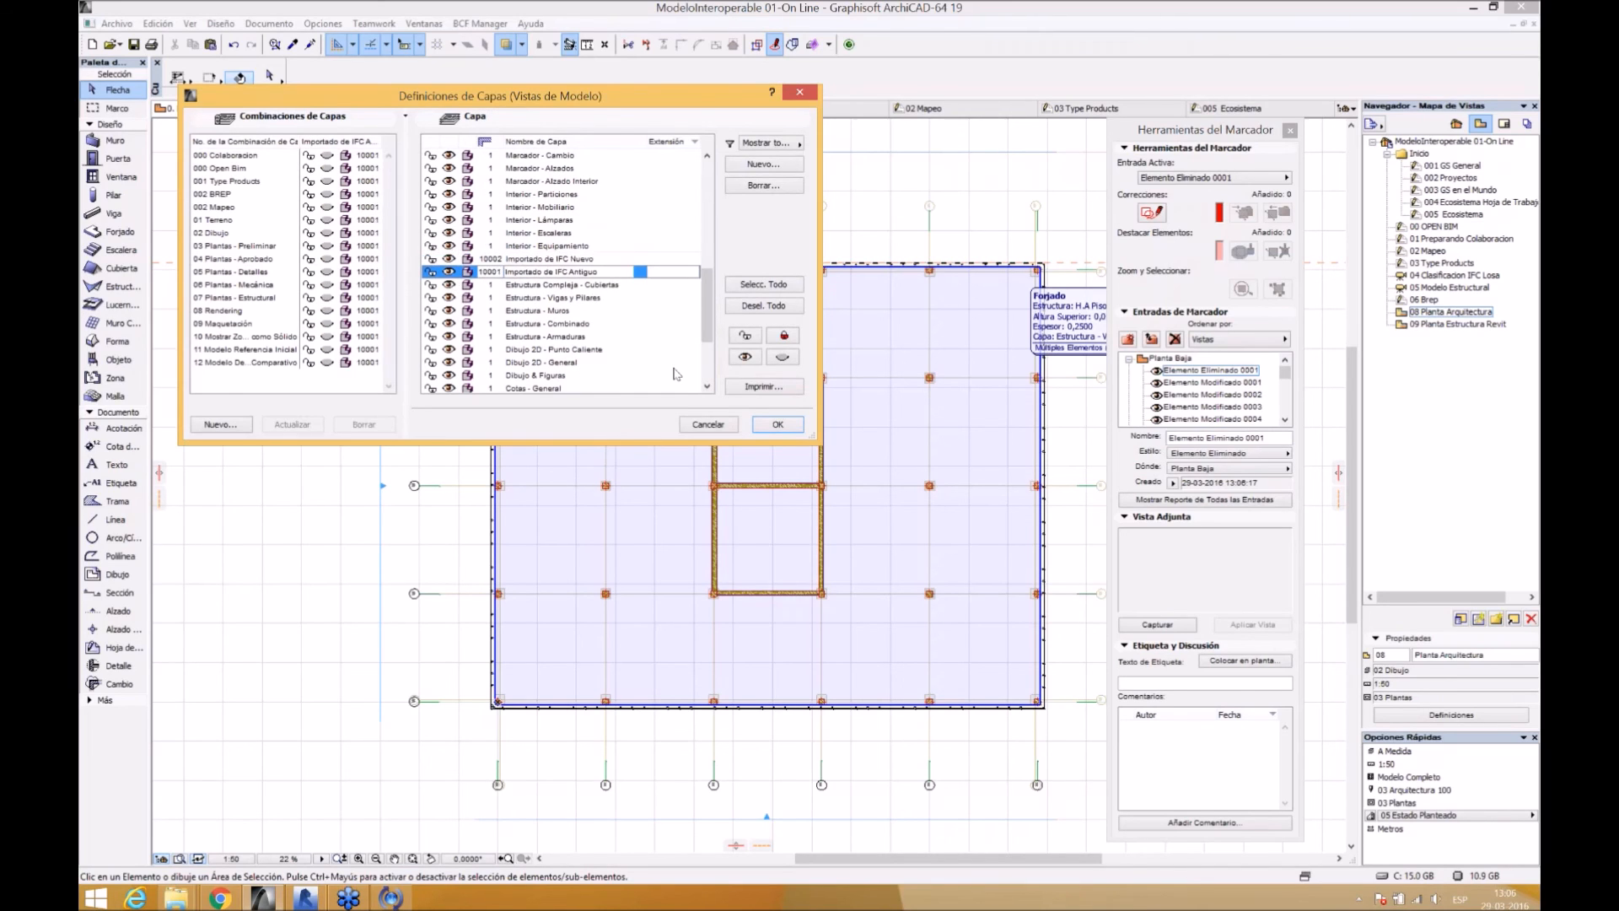
left_click(777, 424)
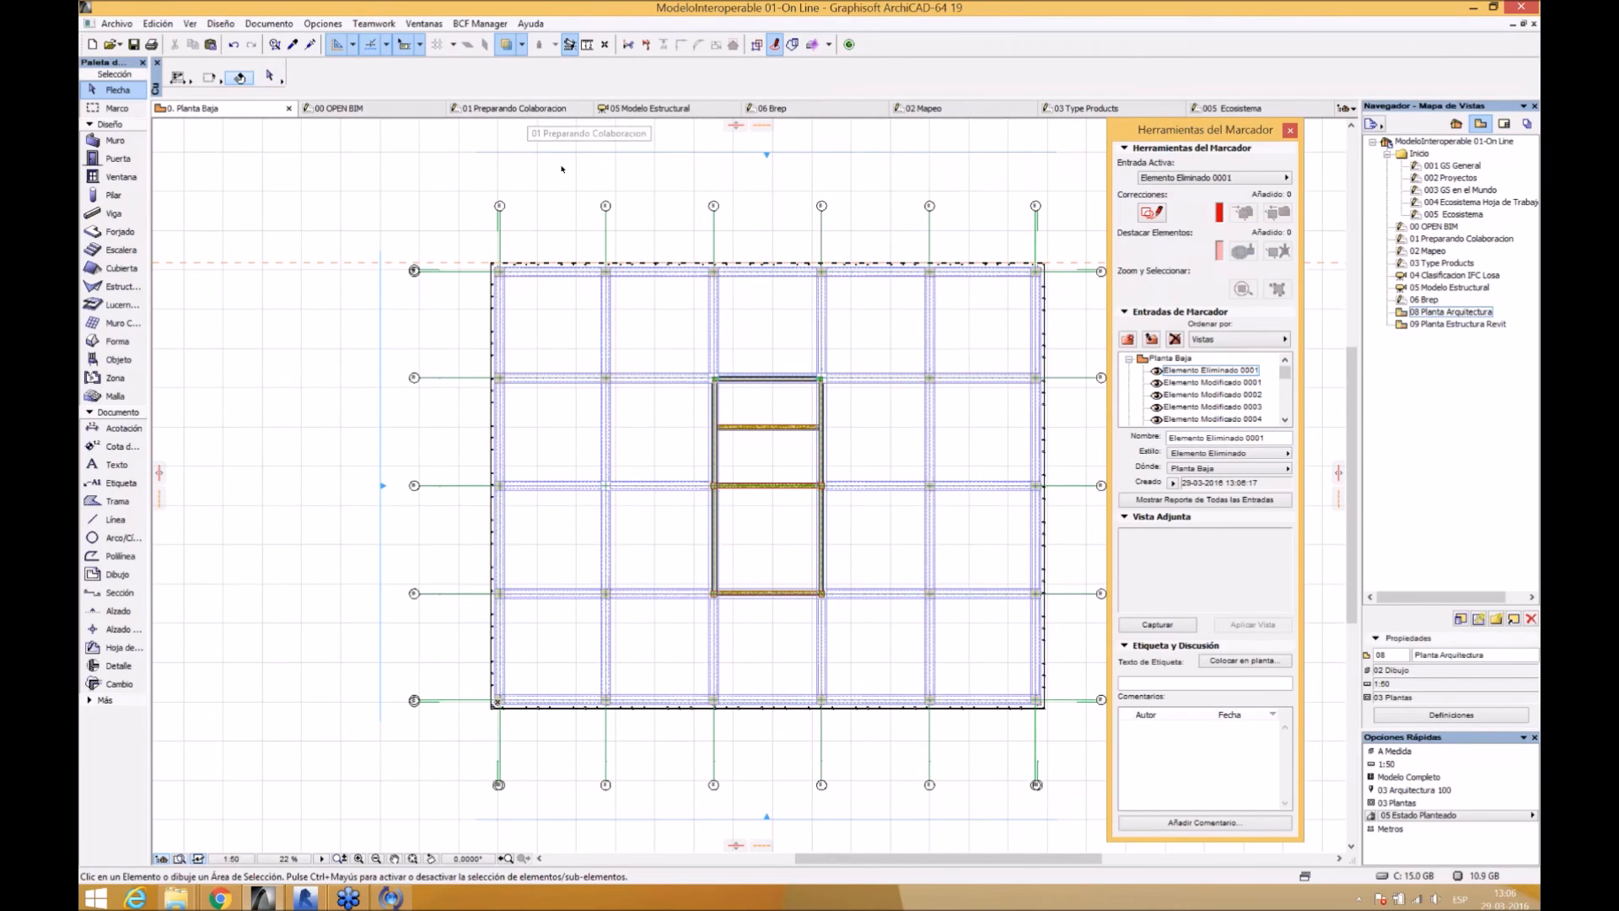
- Switch to the 05 Modelo Estructural 3D view, look at the structure from a low angle and move the markup palette slightly aside
left_click(650, 108)
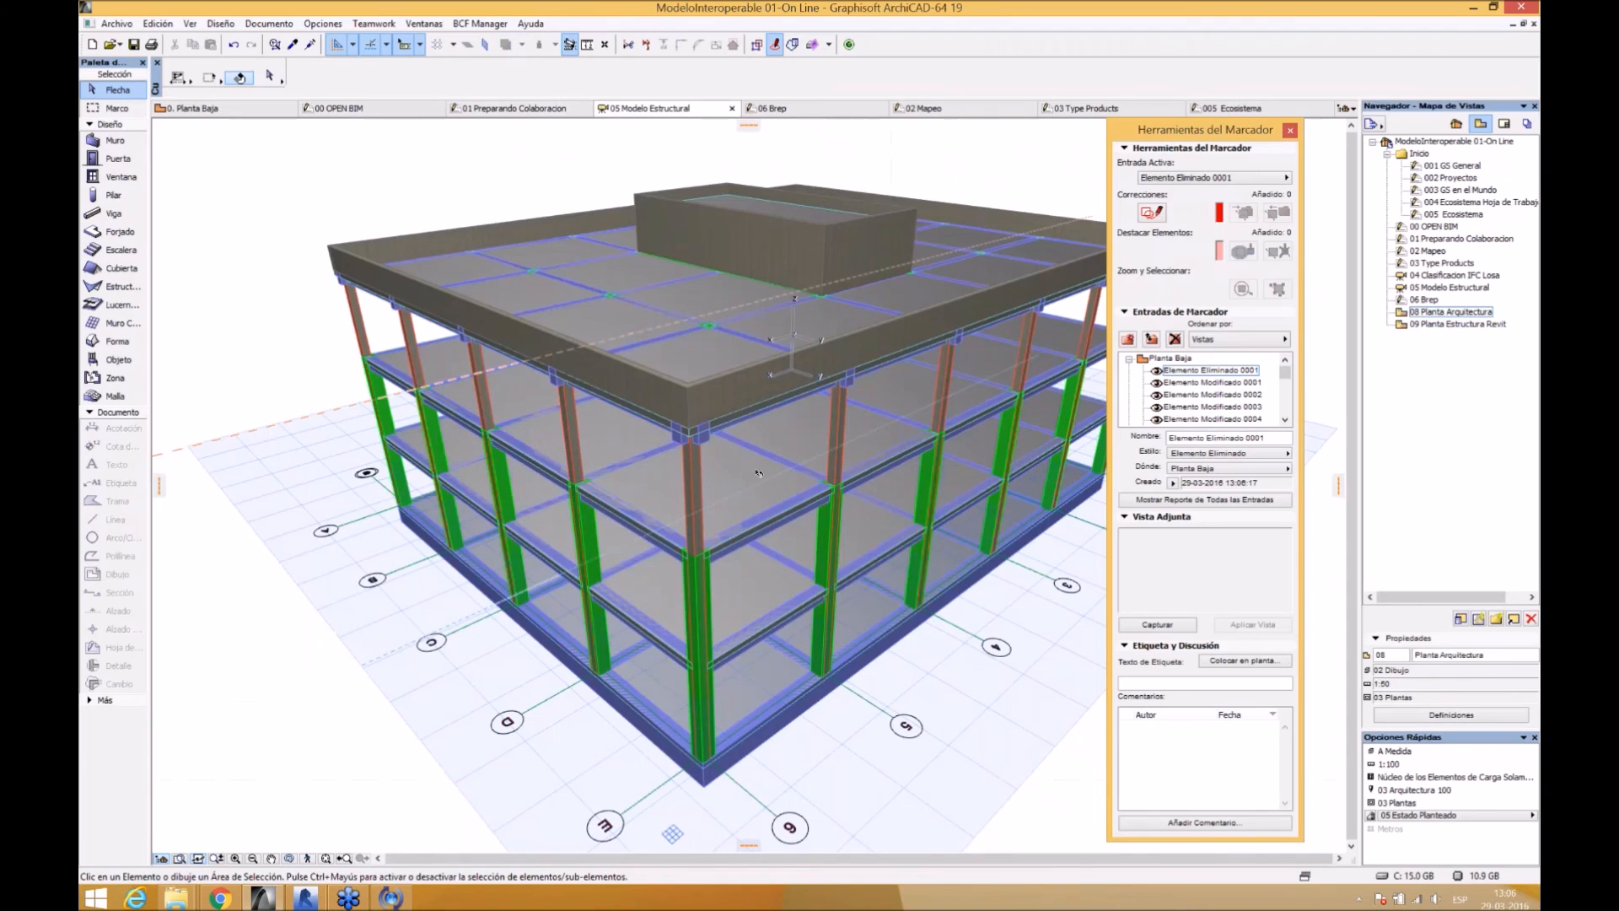
middle_click_drag(717, 456, 802, 309, "shift")
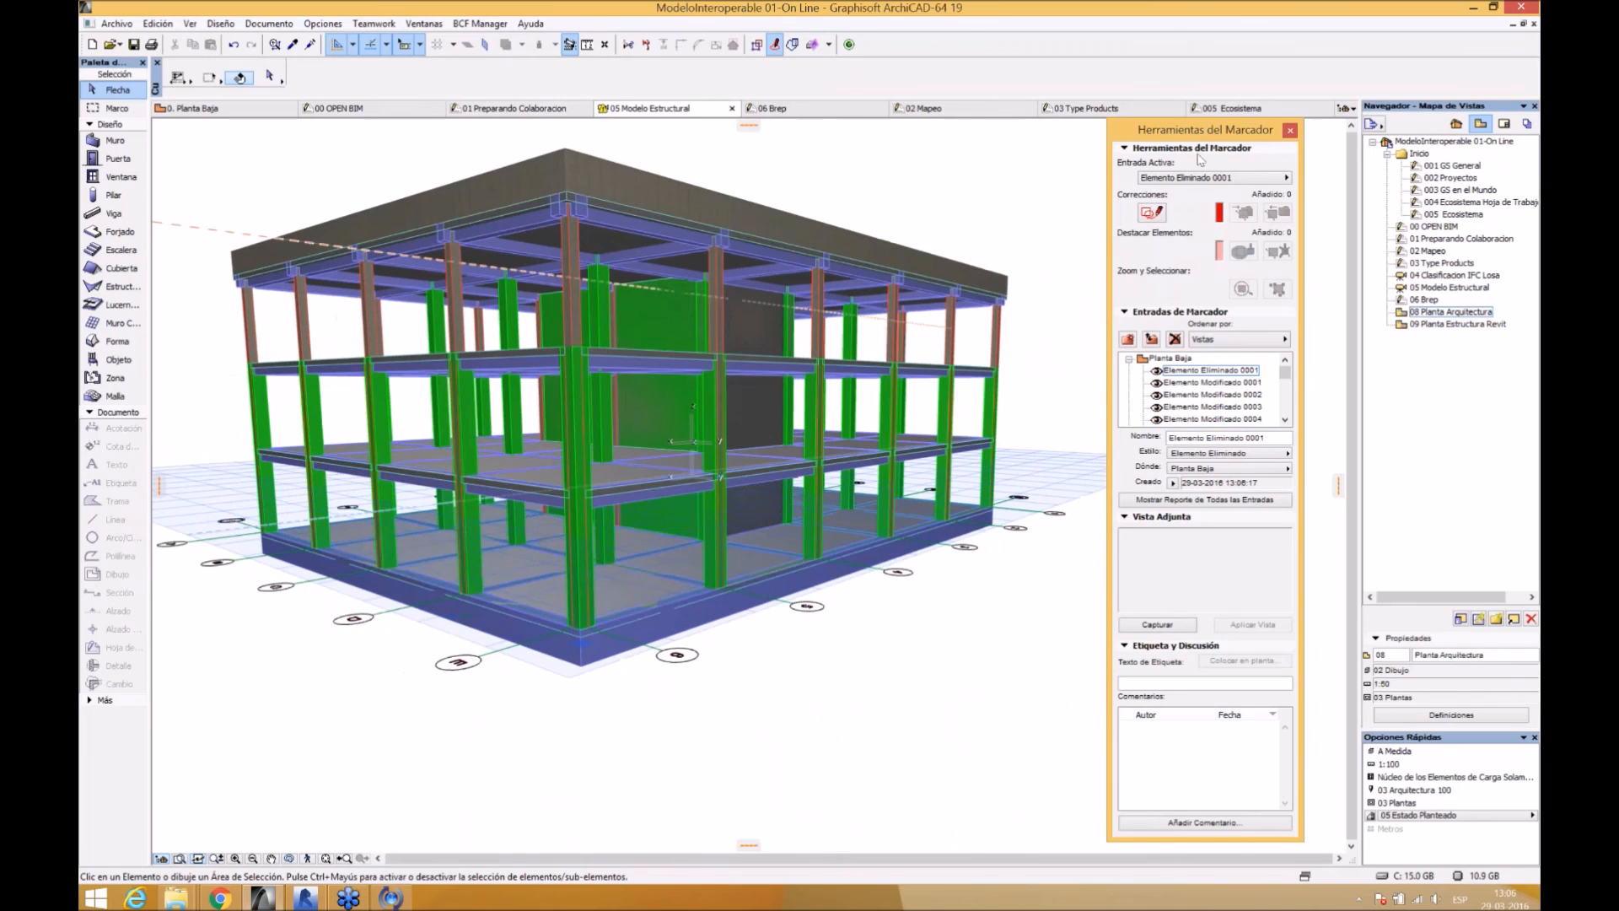
left_click_drag(1200, 137, 1214, 135)
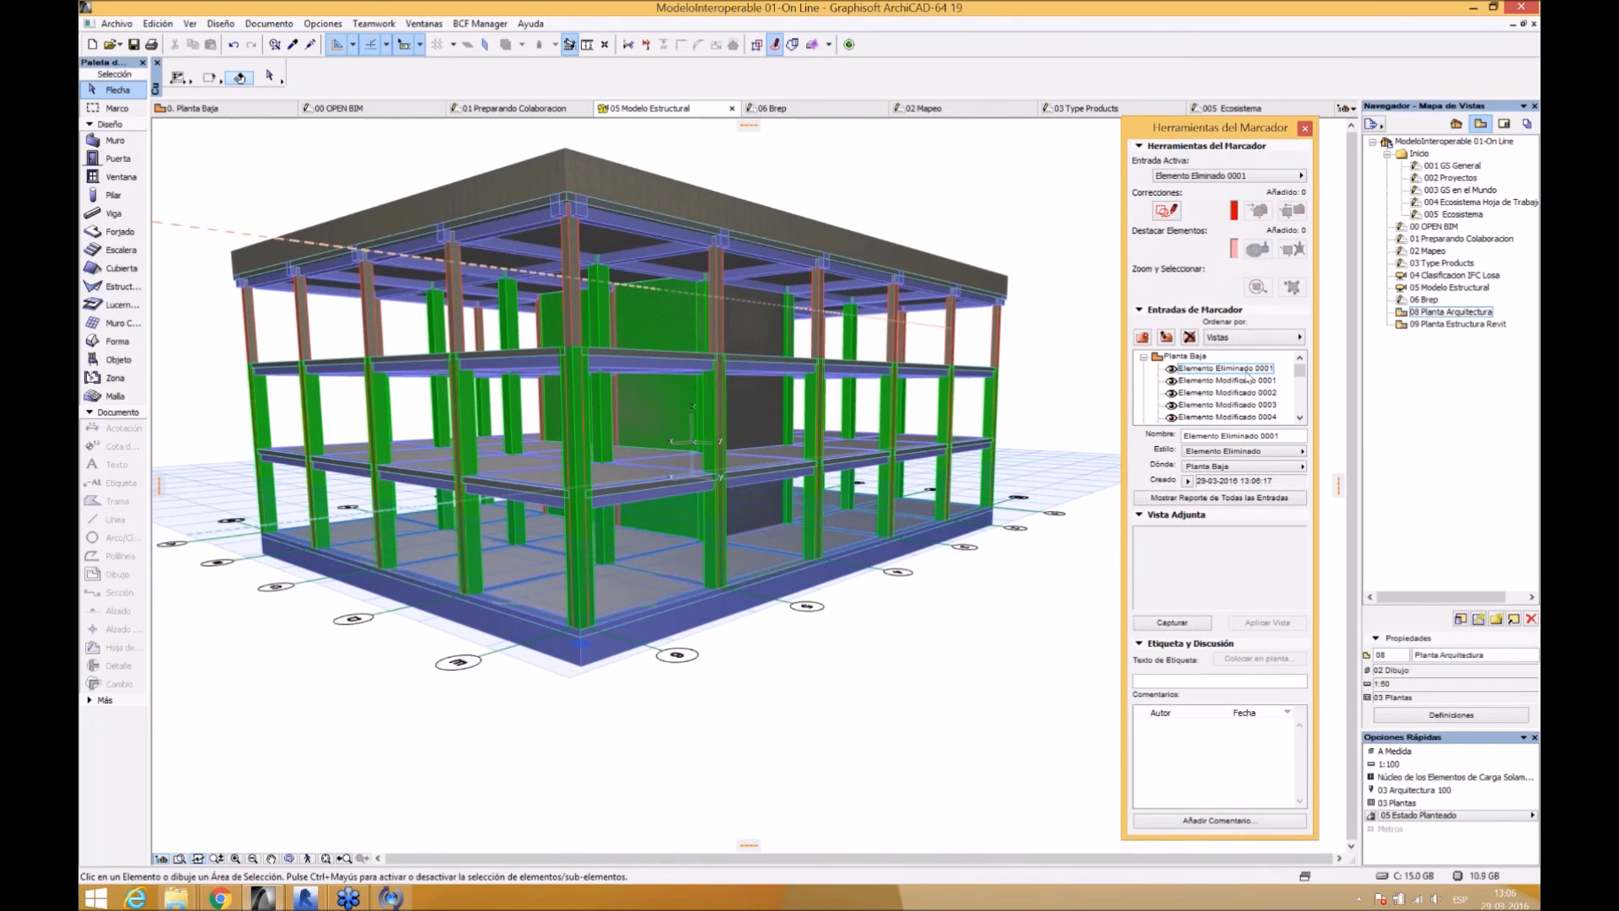
- Choose the Planta Baja markup entry Elemento Modificado 0006 and select its element in the 3D model
left_click(1299, 417)
left_click(1299, 416)
left_click(1299, 417)
left_click(1299, 417)
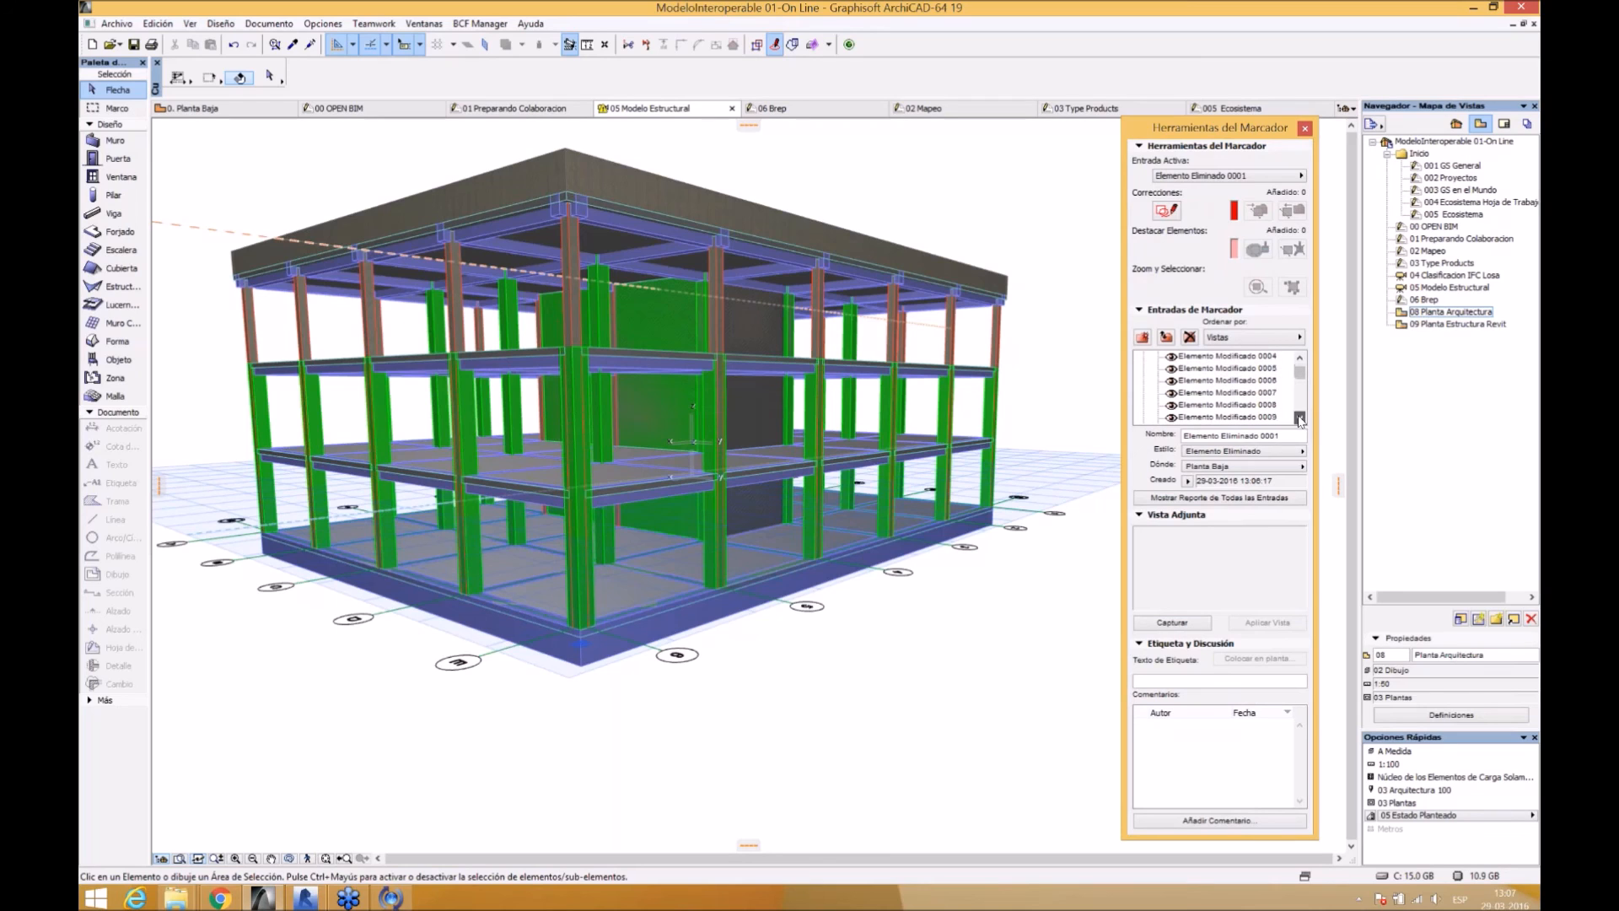
left_click(1254, 381)
left_click(1291, 287)
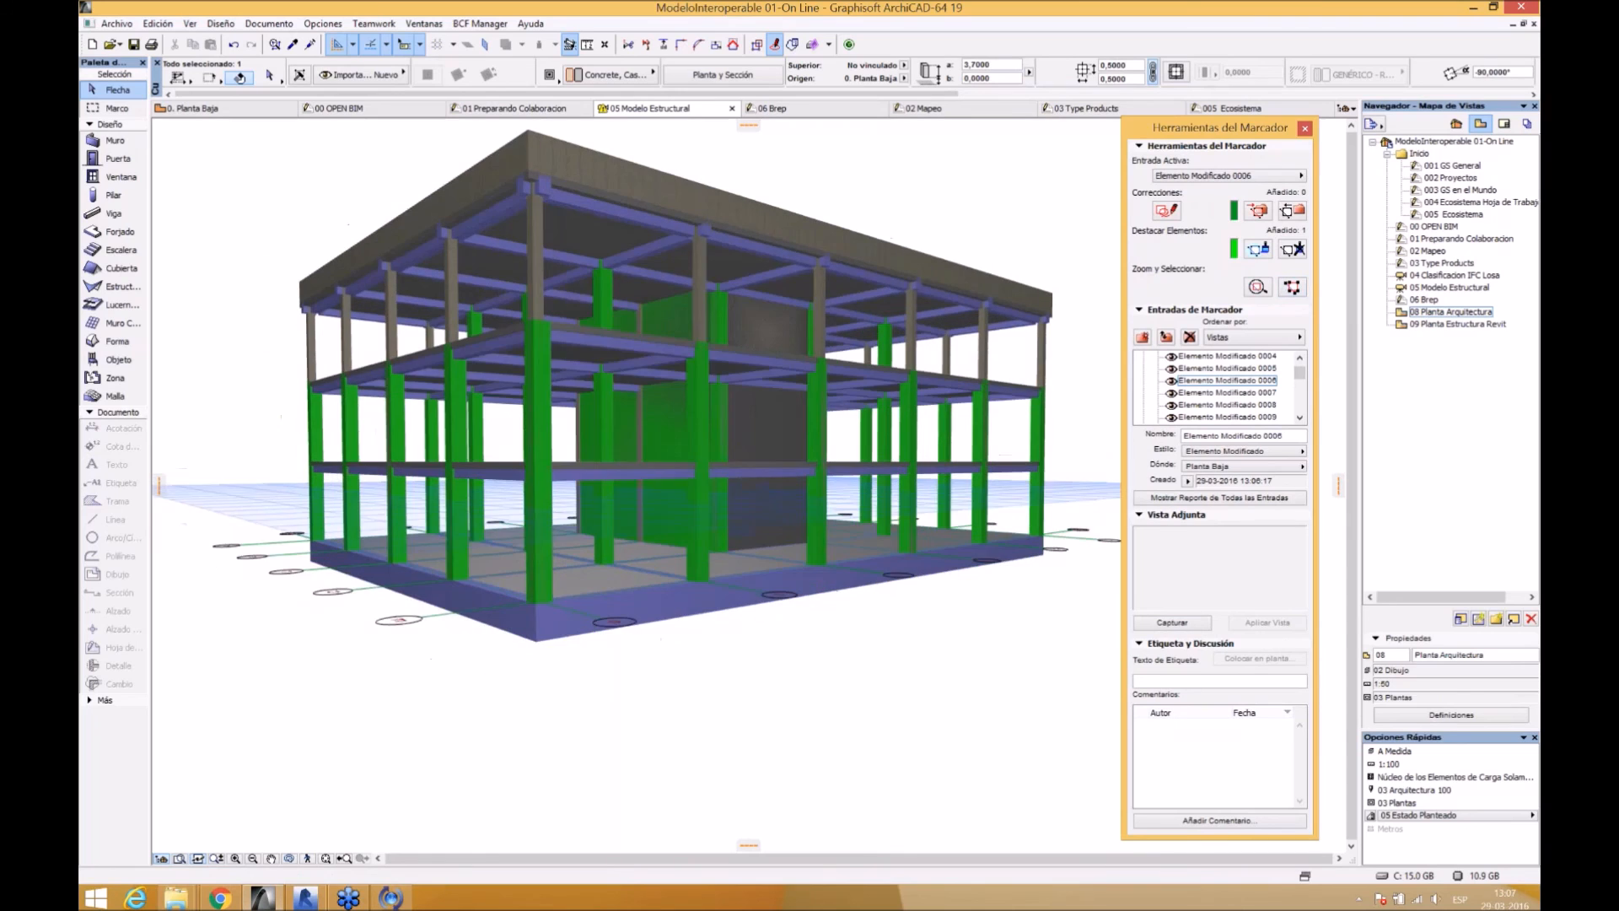
- Choose the Planta Baja markup entries Nuevo Elemento 0003 to 0006 and add their elements to the selection in the 3D model
left_click(1299, 417)
left_click(1299, 416)
left_click(1300, 416)
left_click(1299, 416)
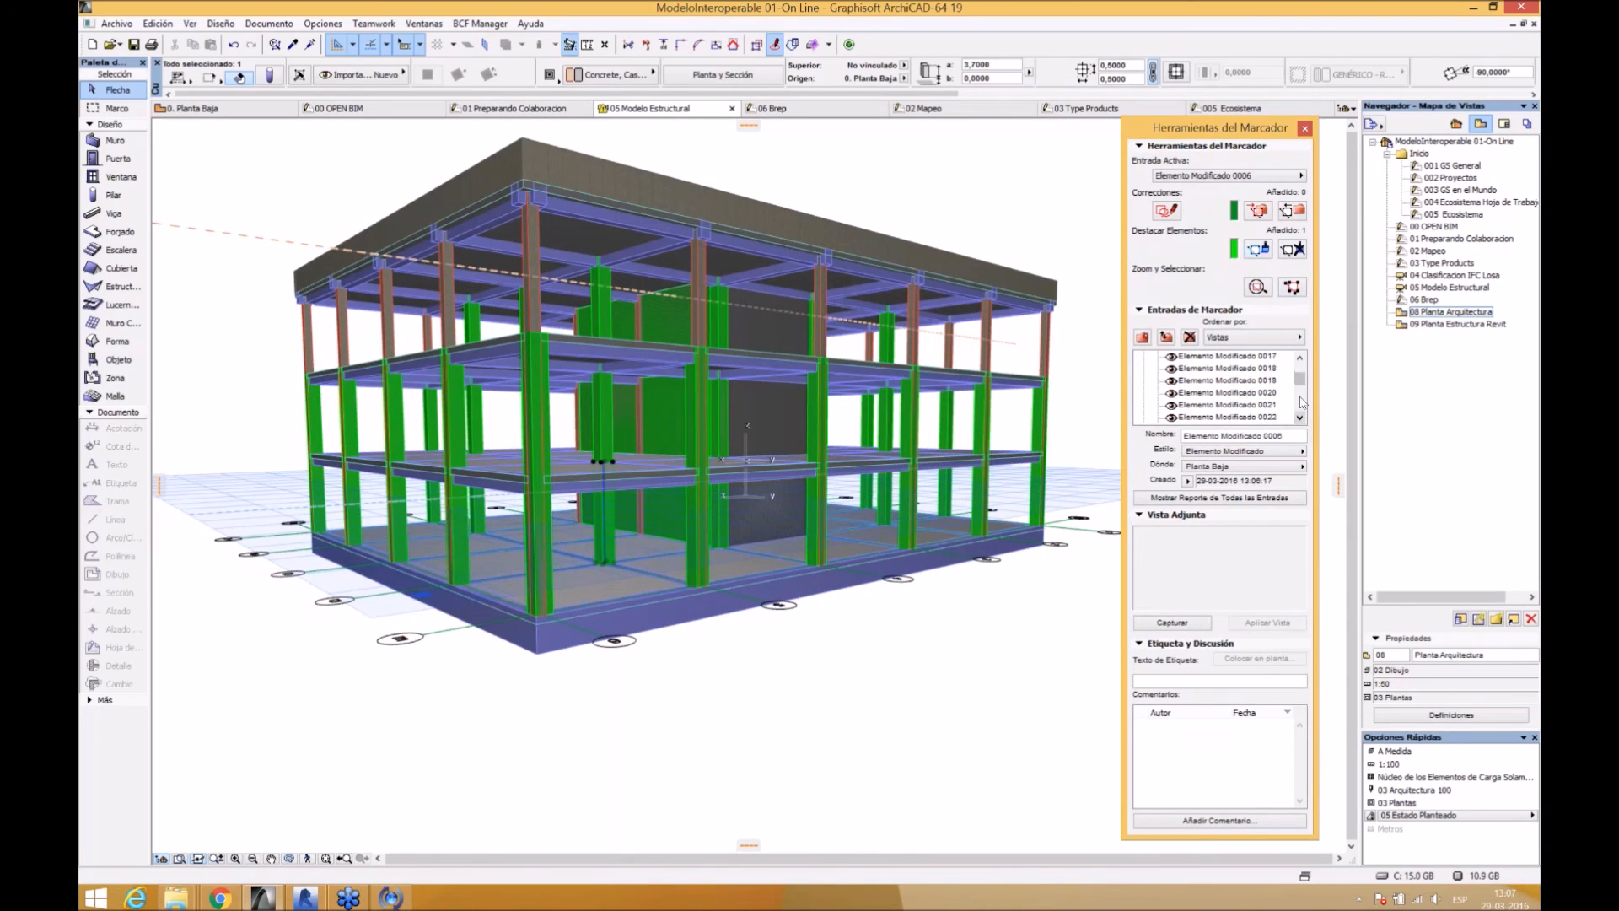
left_click_drag(1300, 381, 1300, 389)
left_click(1218, 357)
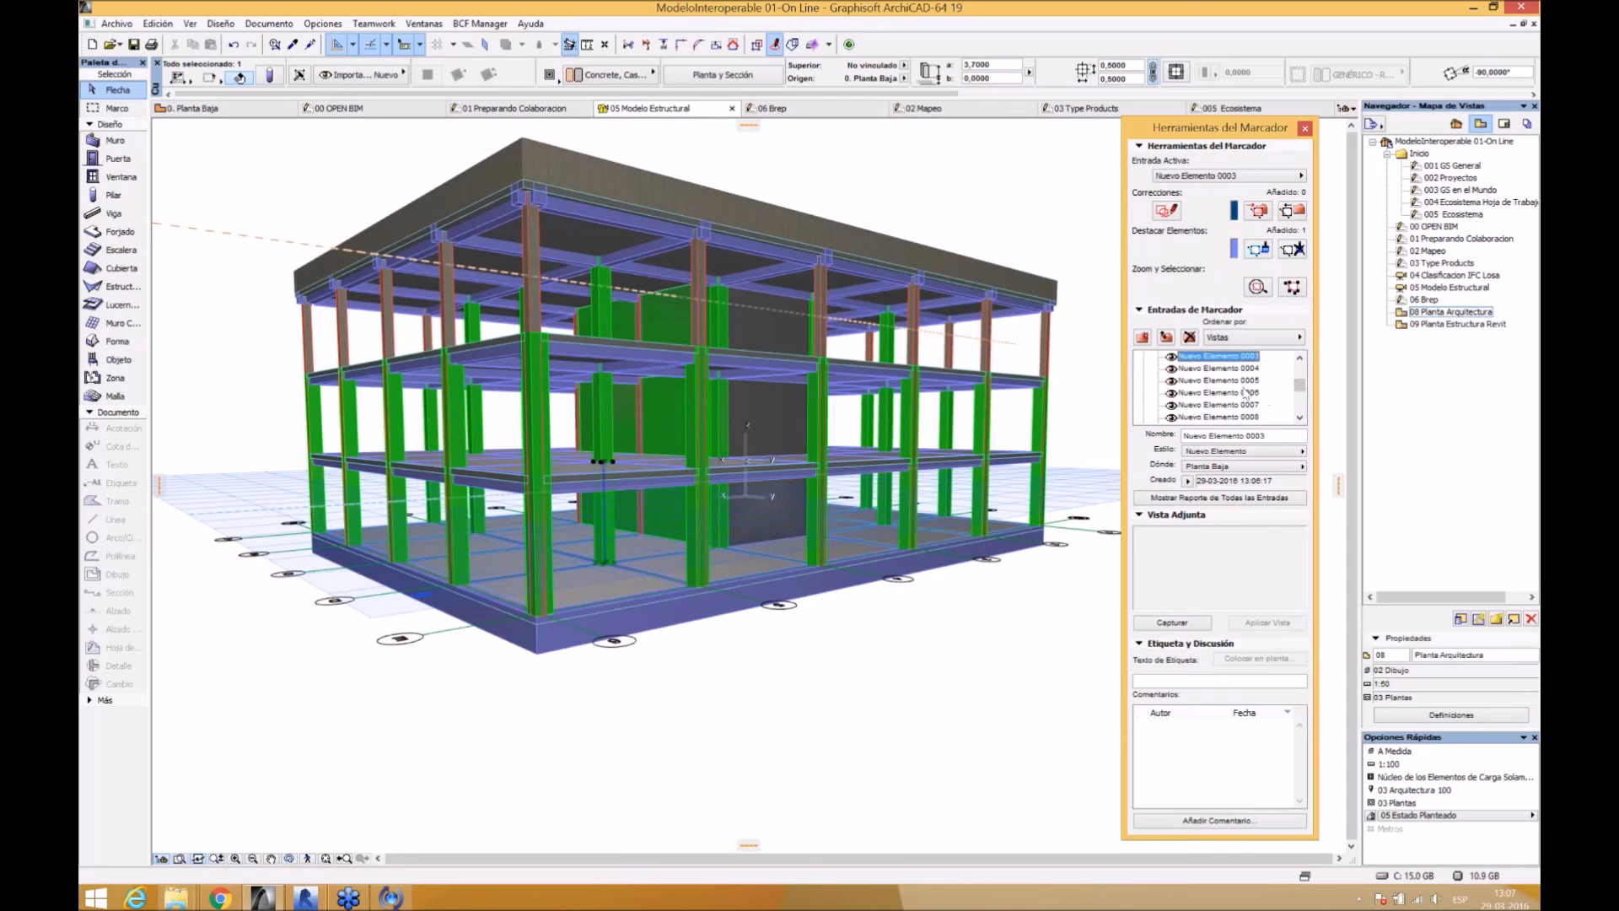
left_click(1236, 392, "shift")
left_click(1291, 287)
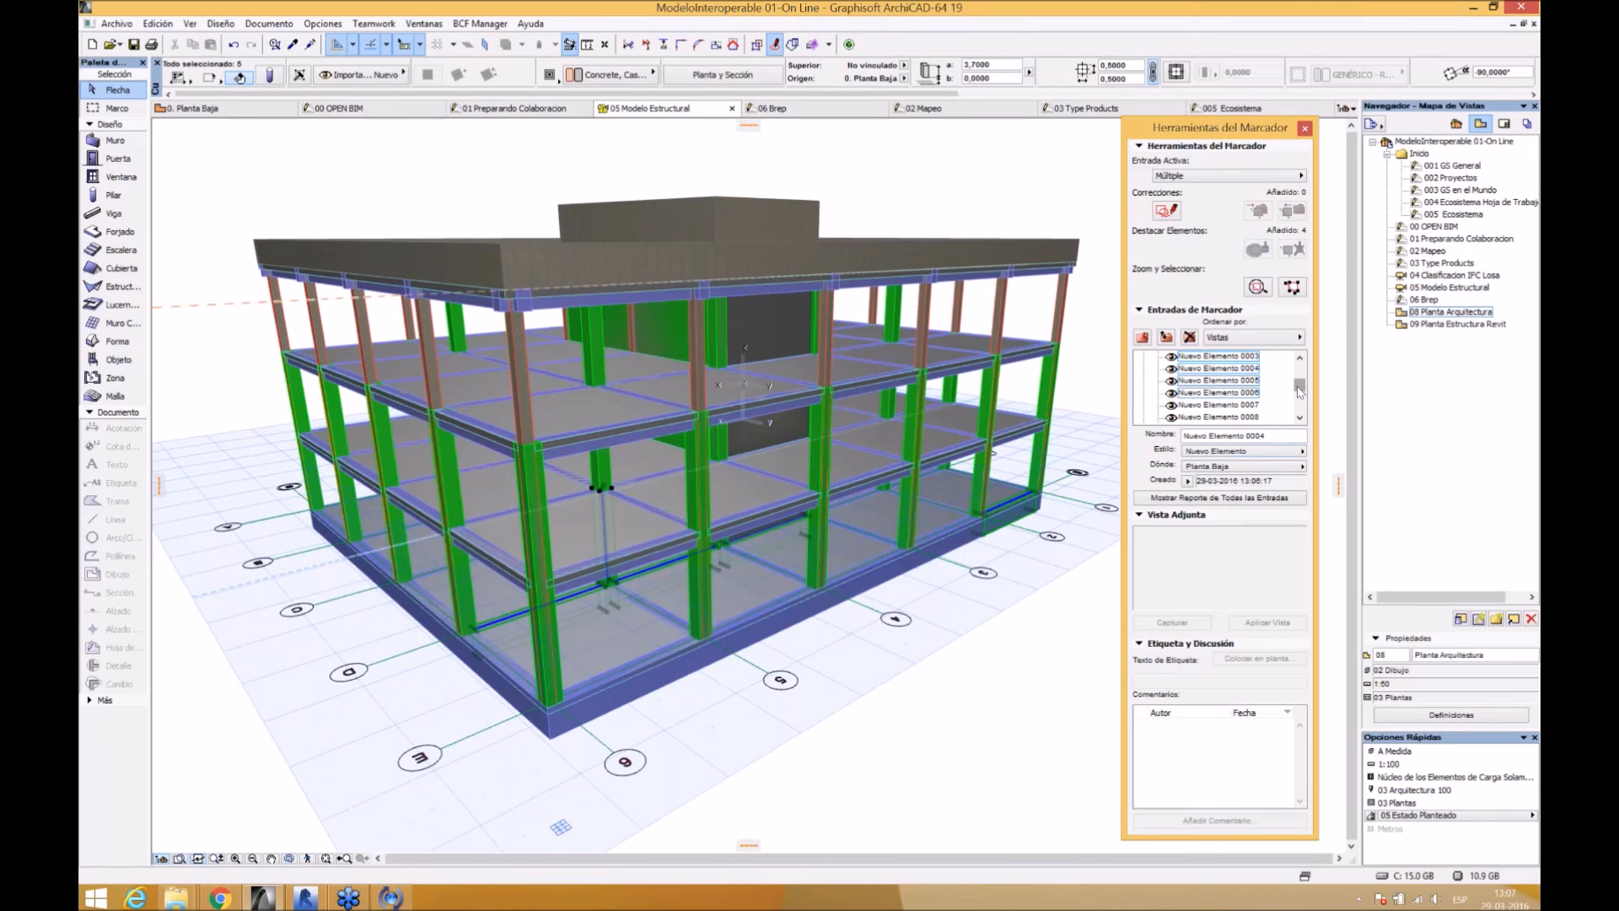
- Choose the P1 markup entries Nuevo Elemento 0015 to 0017, select their elements in the 3D model, and clear the selection
left_click_drag(1299, 390, 1299, 409)
left_click(1144, 393)
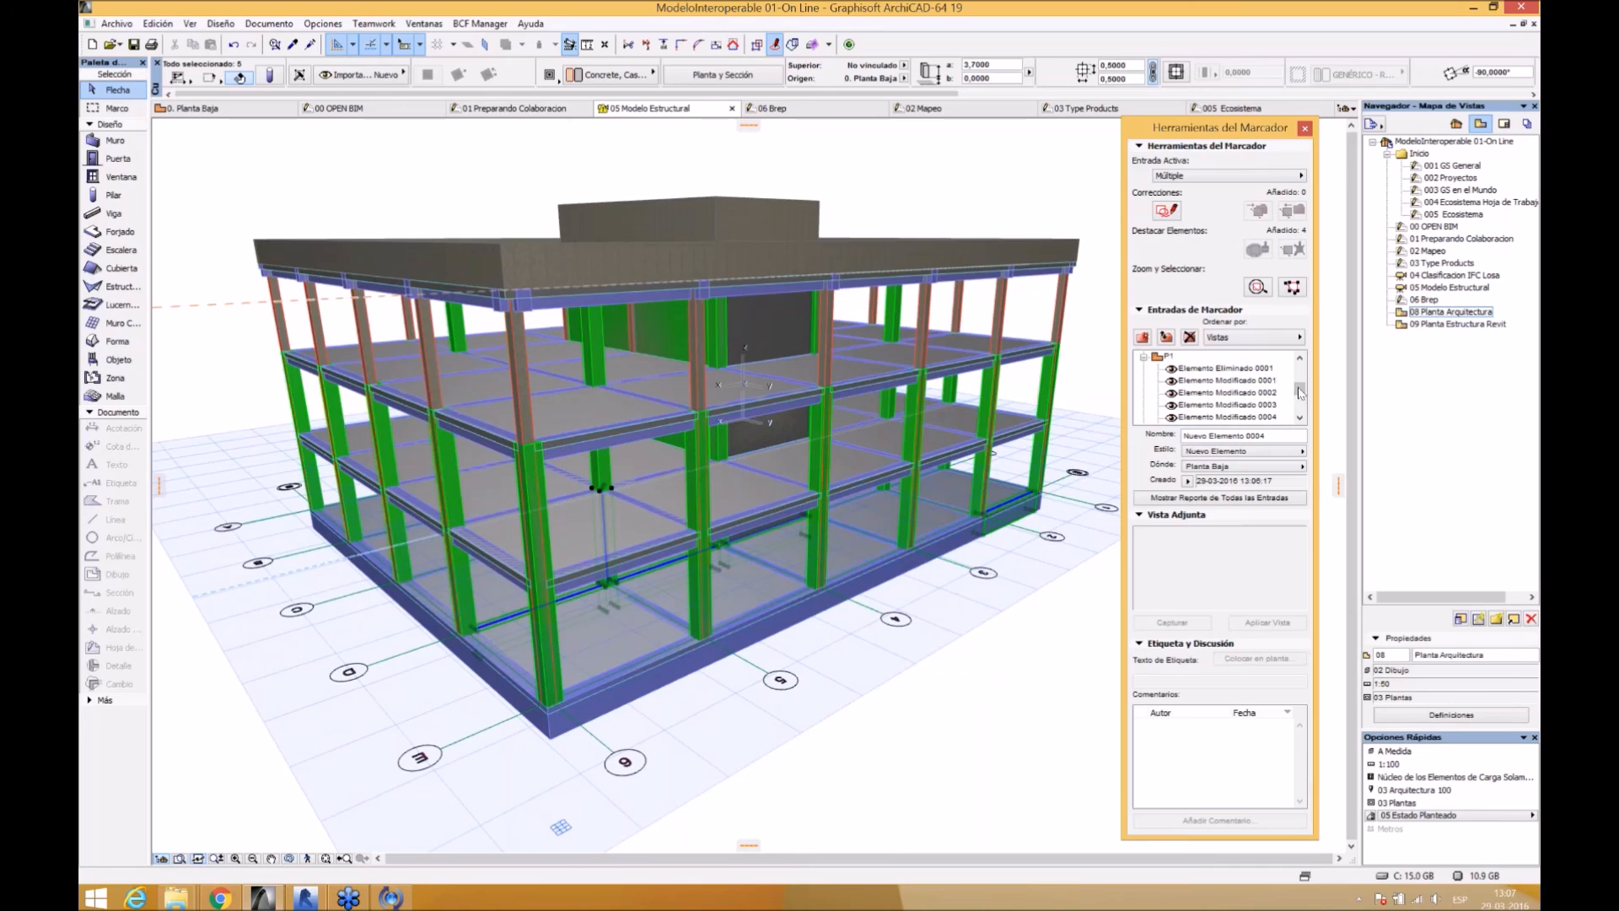
scroll(1303, 398, "down", 7)
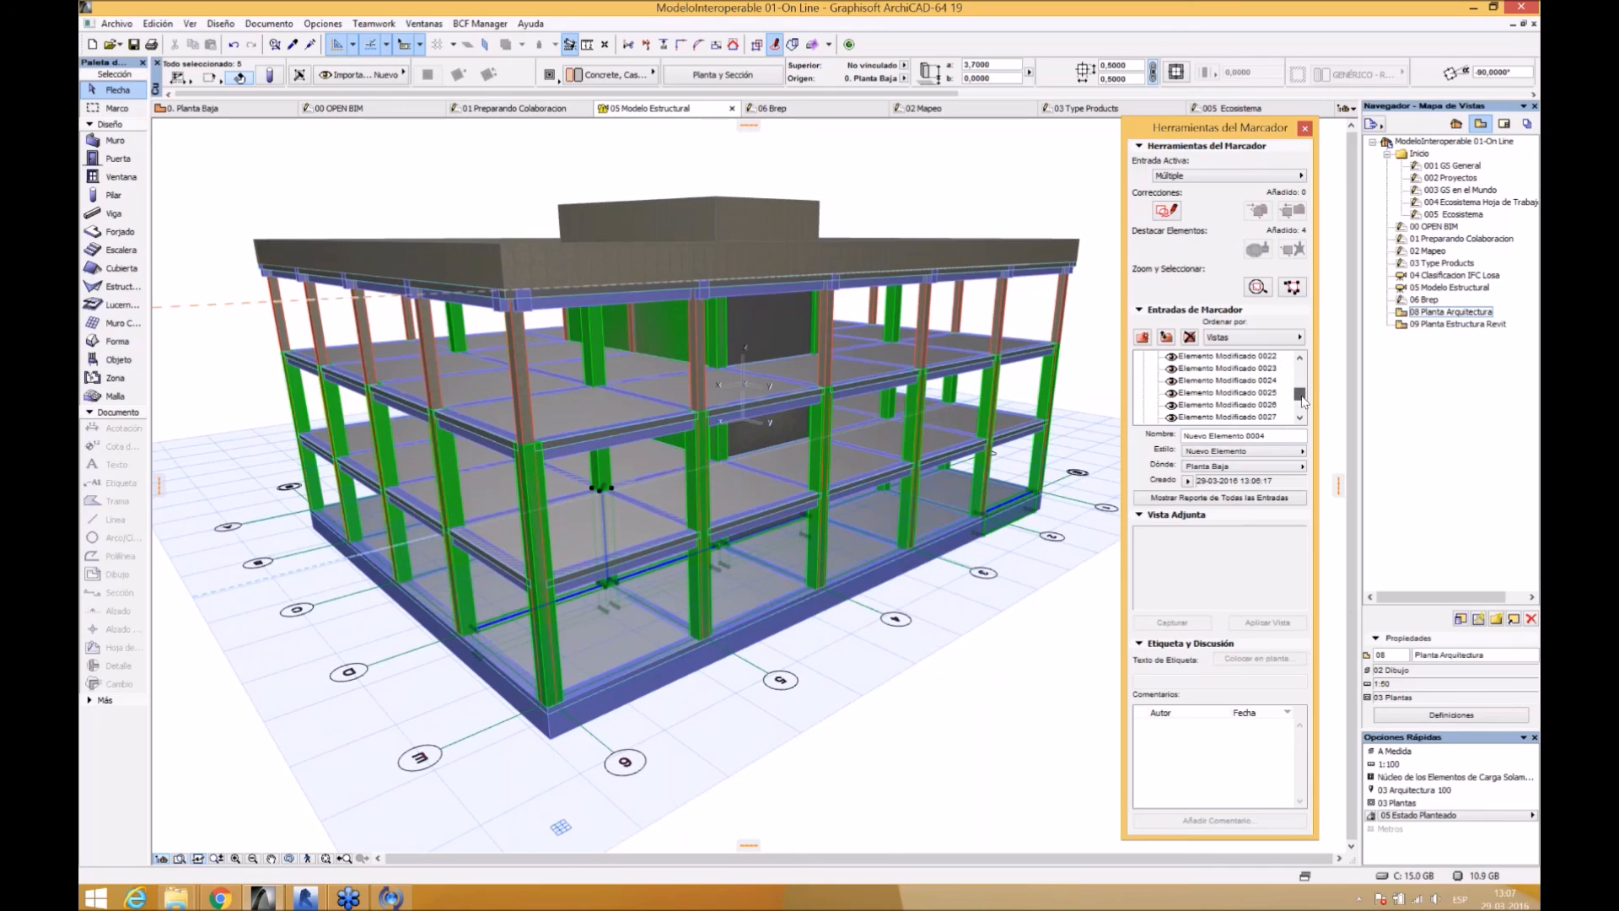
left_click_drag(1298, 397, 1299, 402)
left_click(1239, 380, "shift")
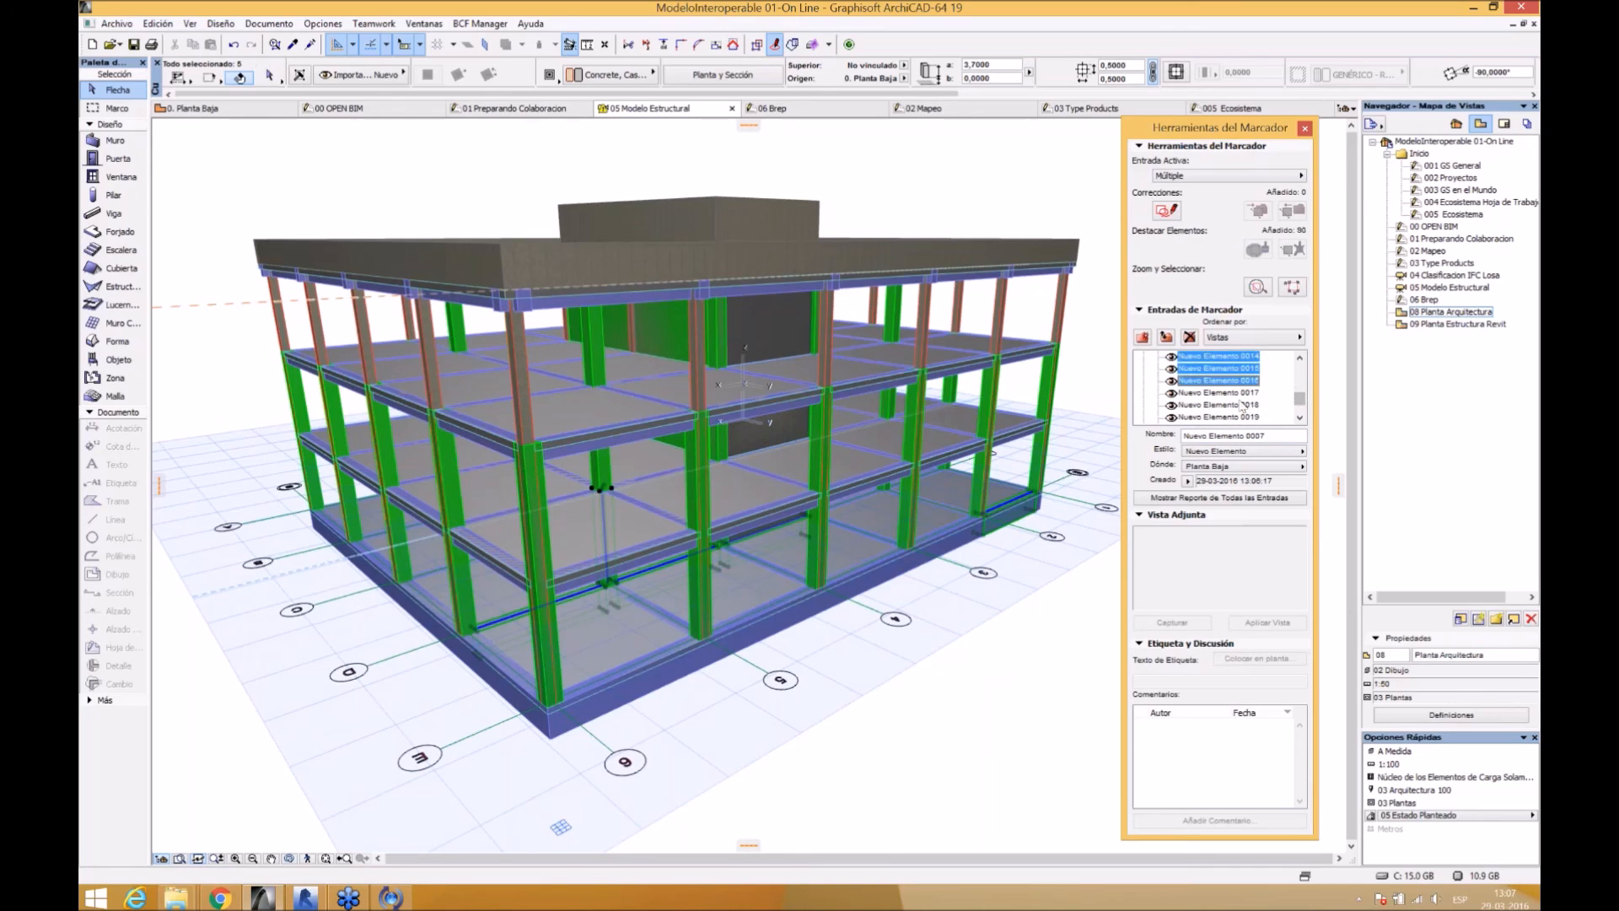
left_click(1240, 417, "shift")
left_click(1231, 369)
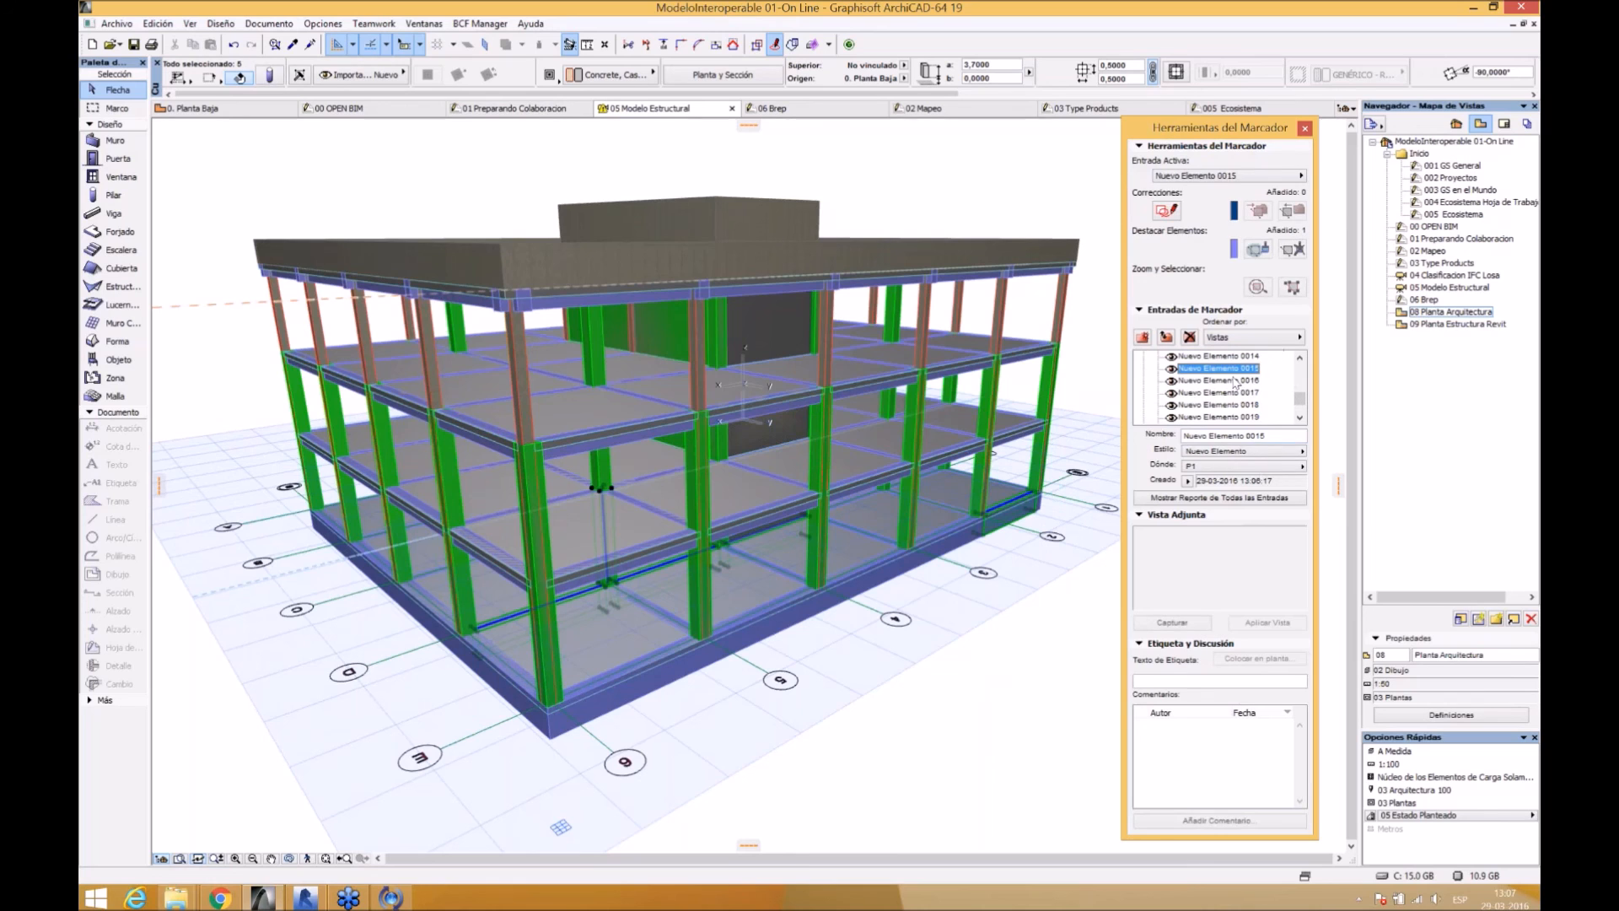
left_click(1234, 393, "shift")
left_click(1293, 288)
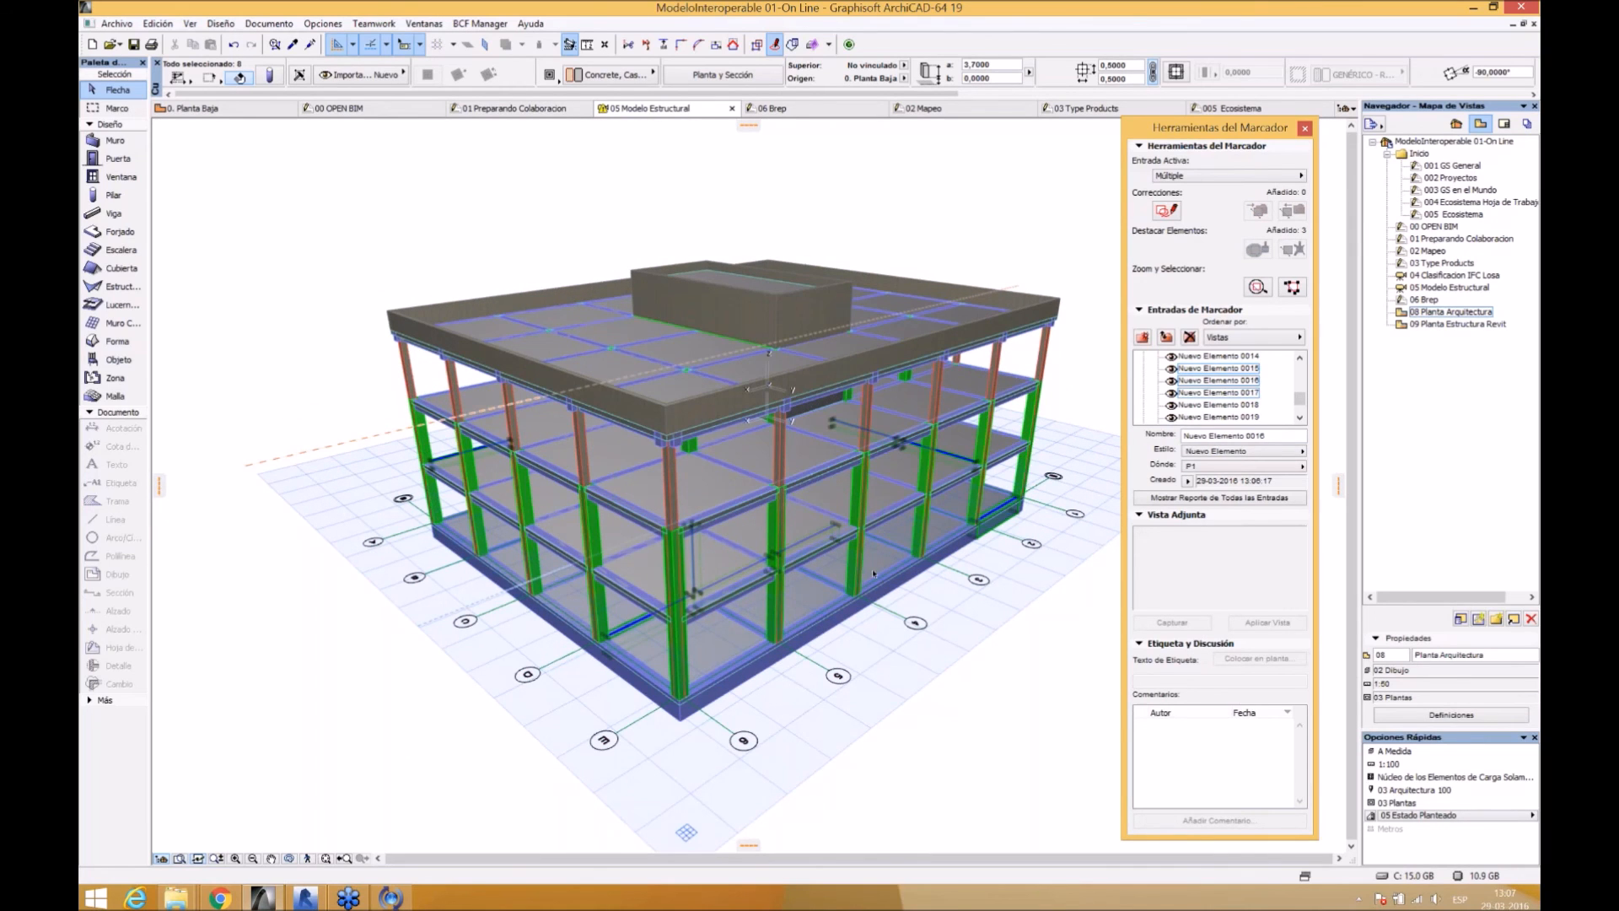
left_click(954, 620)
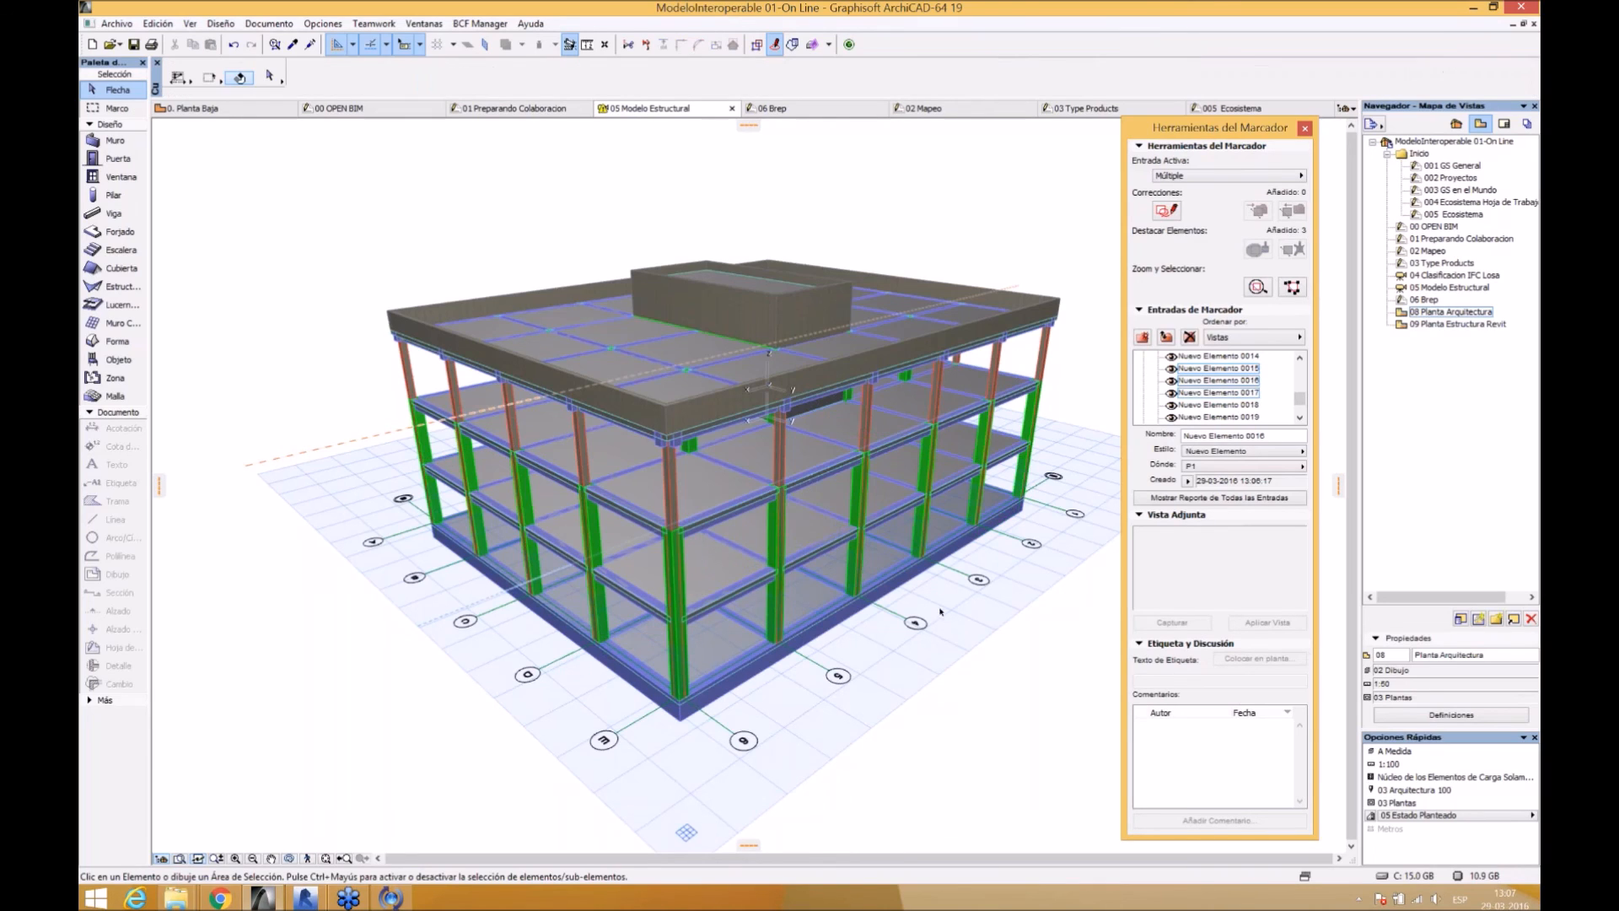